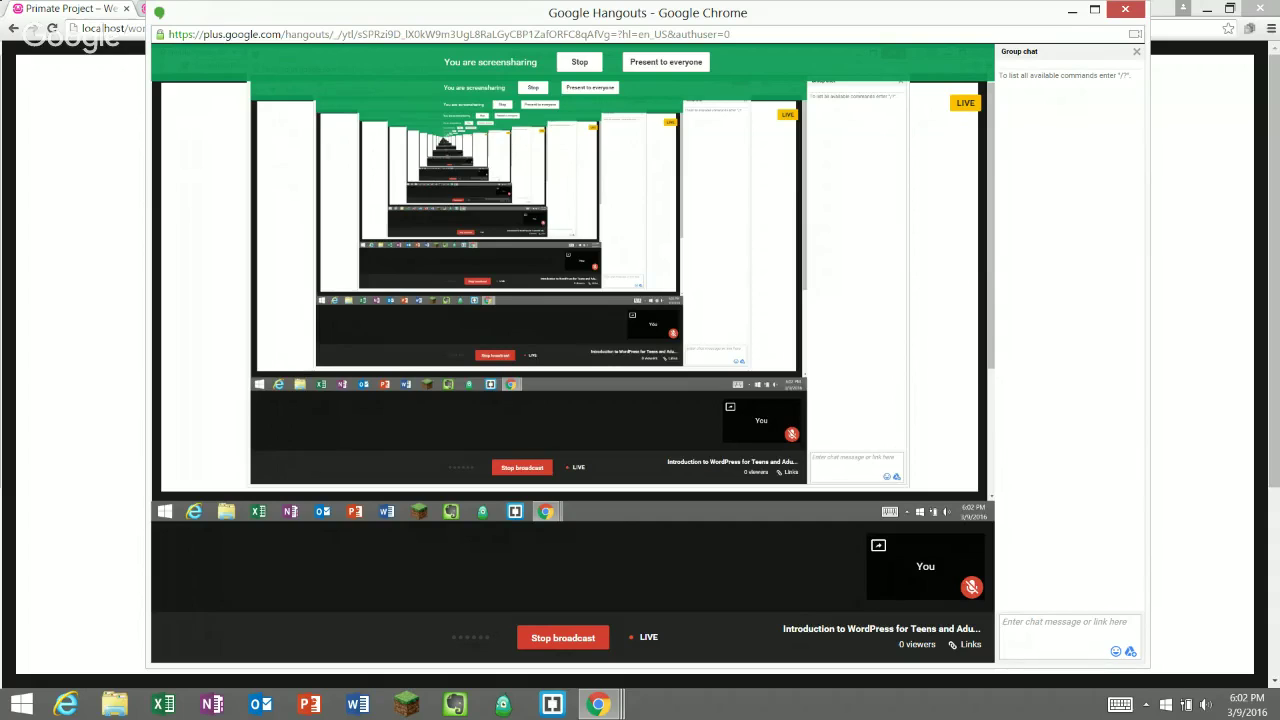
# - Unmute the microphone in the Google Hangouts broadcast and minimize its window to reveal the website
pyautogui.moveTo(447, 147)
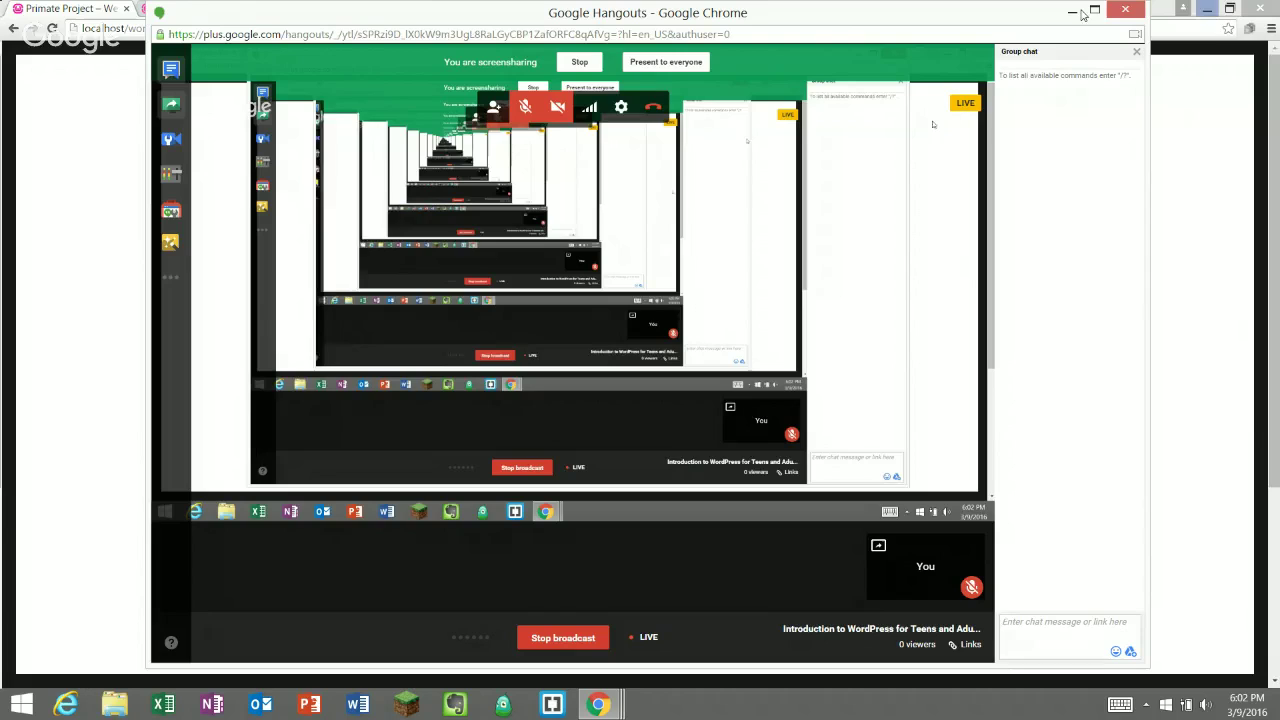
pyautogui.click(522, 110)
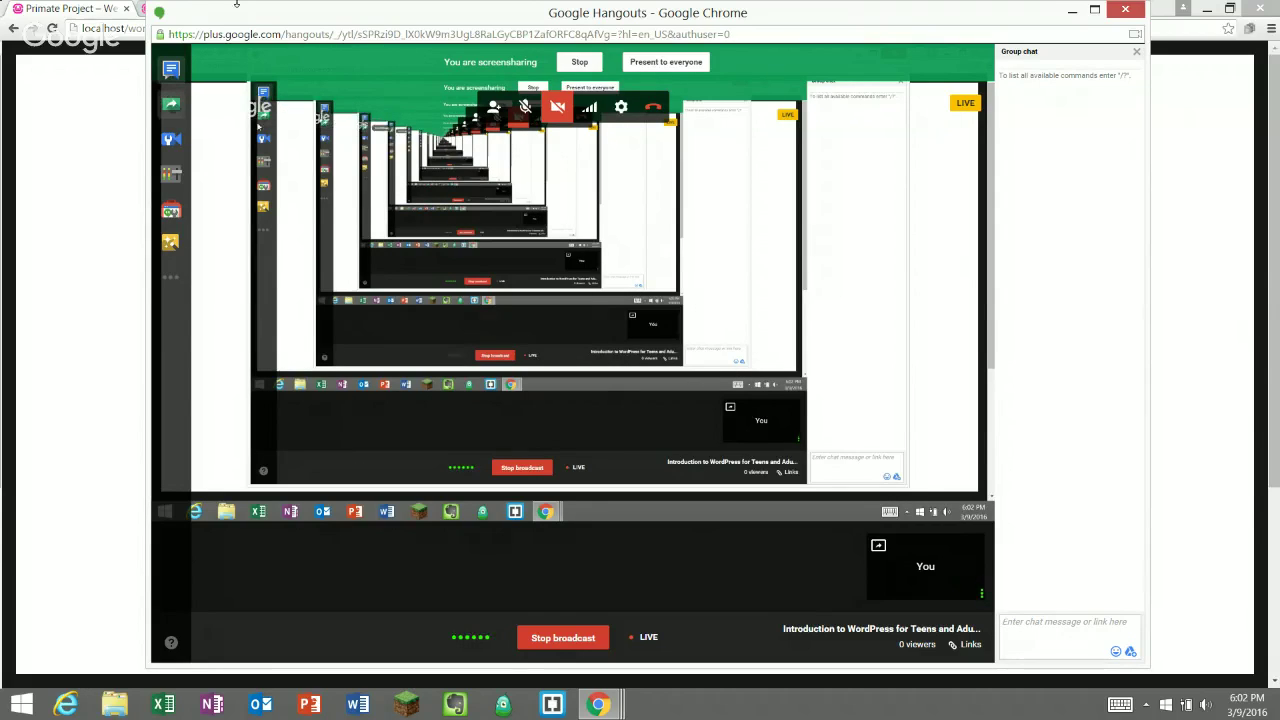
pyautogui.click(1066, 12)
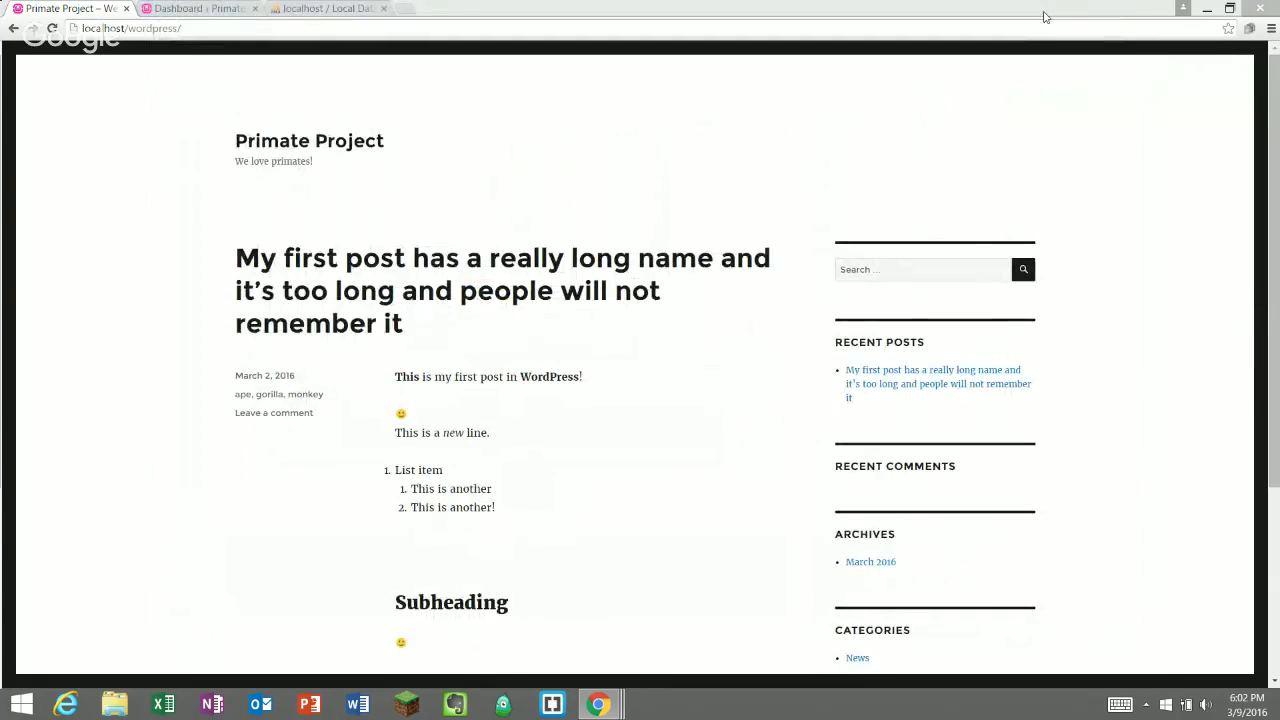
# - Go to the WordPress dashboard and open the post Categories page
pyautogui.moveTo(597, 703)
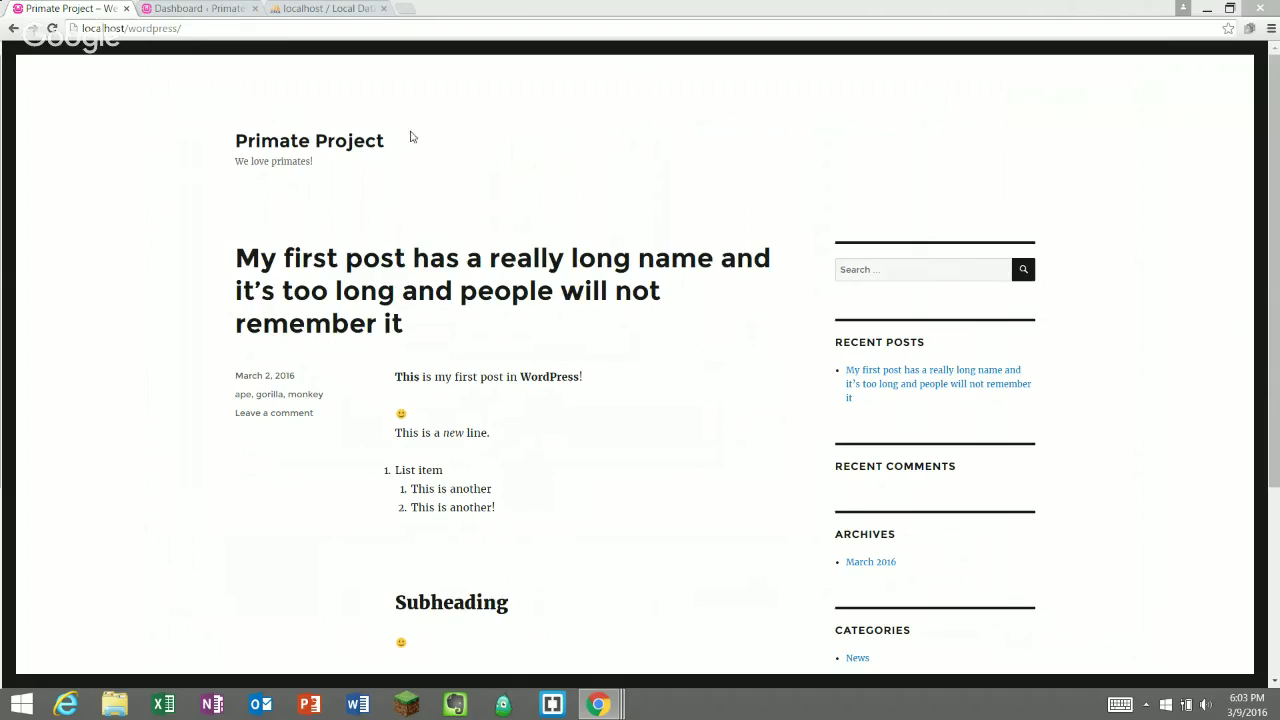
pyautogui.click(180, 9)
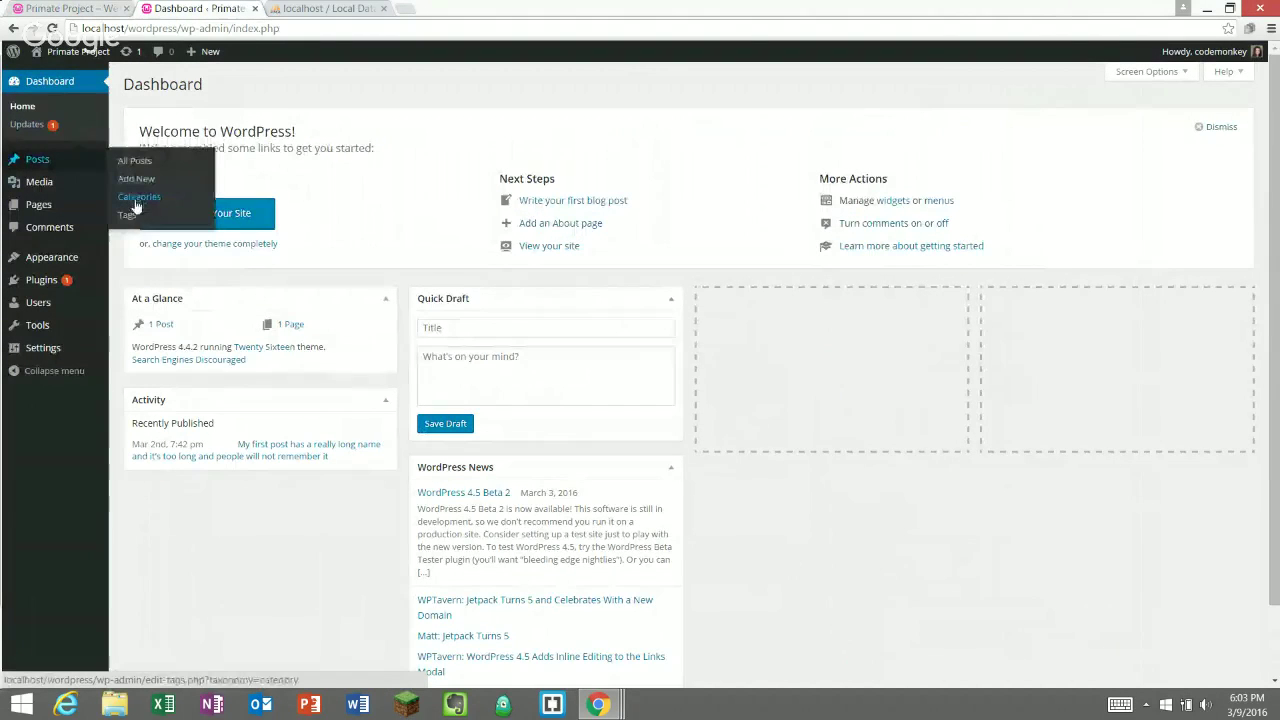
pyautogui.click(138, 198)
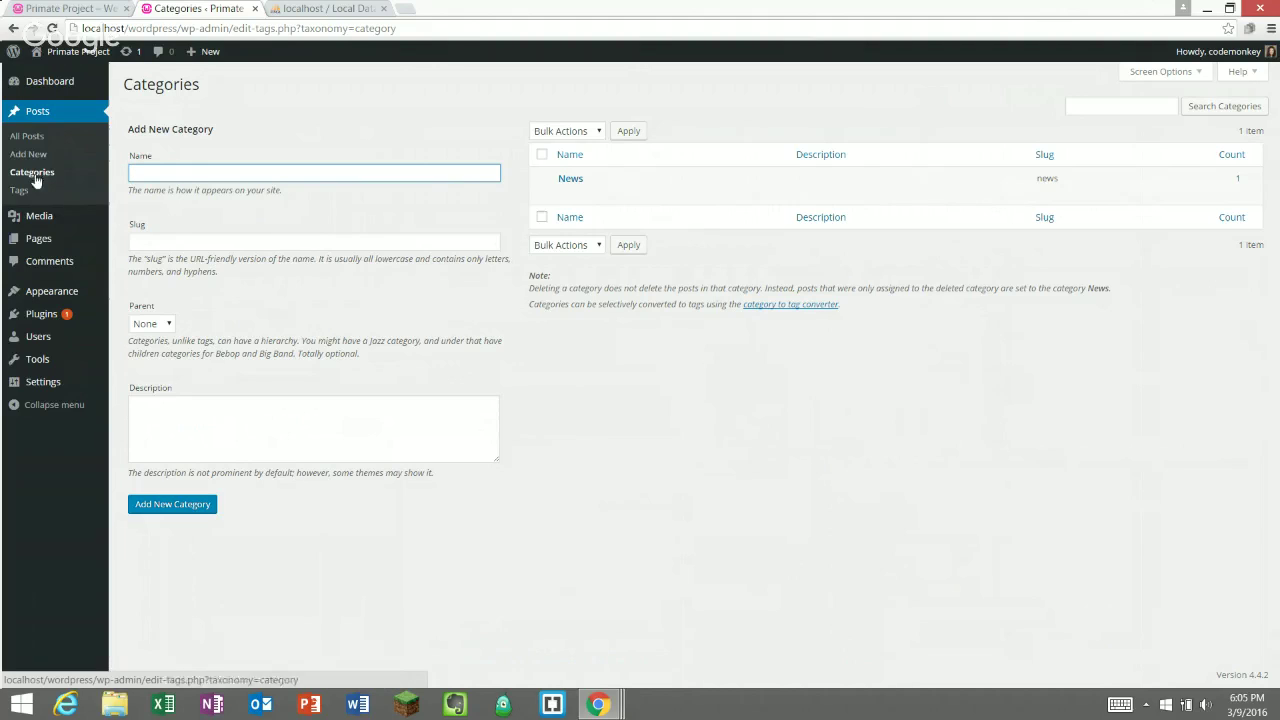
# - View the News category's public page, and open the ape tag's page from its post to look through it
pyautogui.moveTo(573, 190)
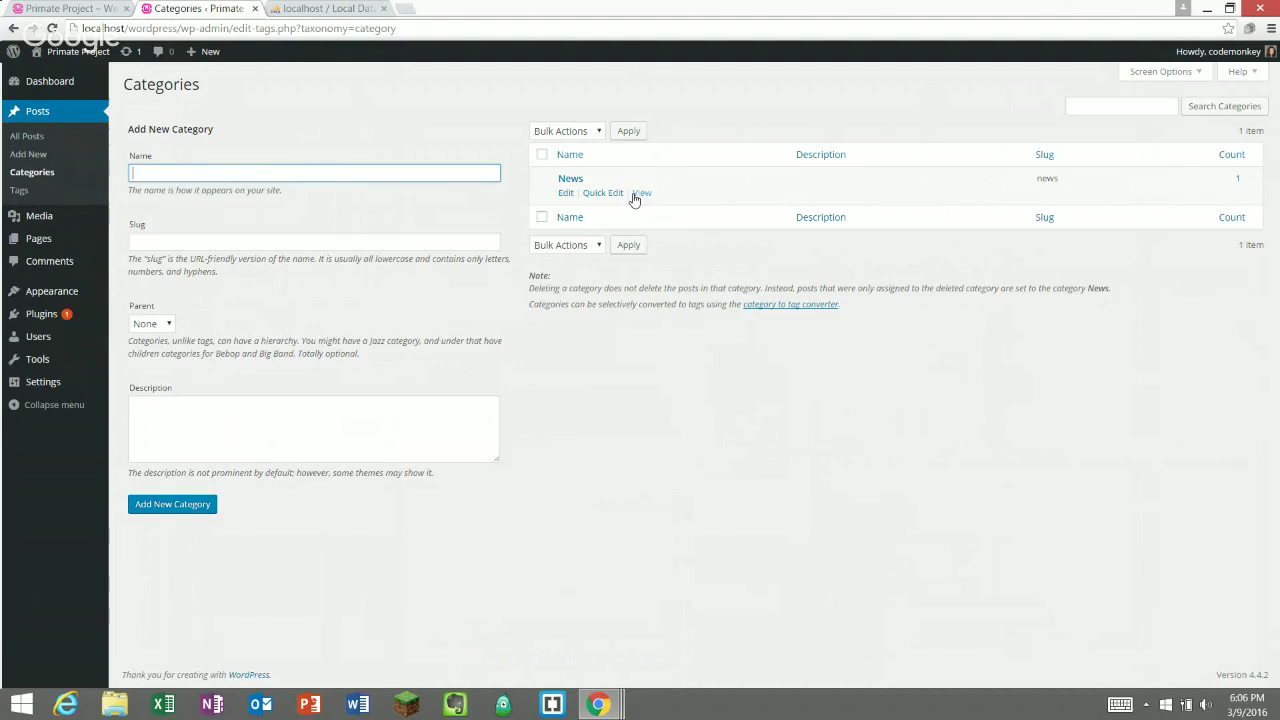
pyautogui.click(642, 194)
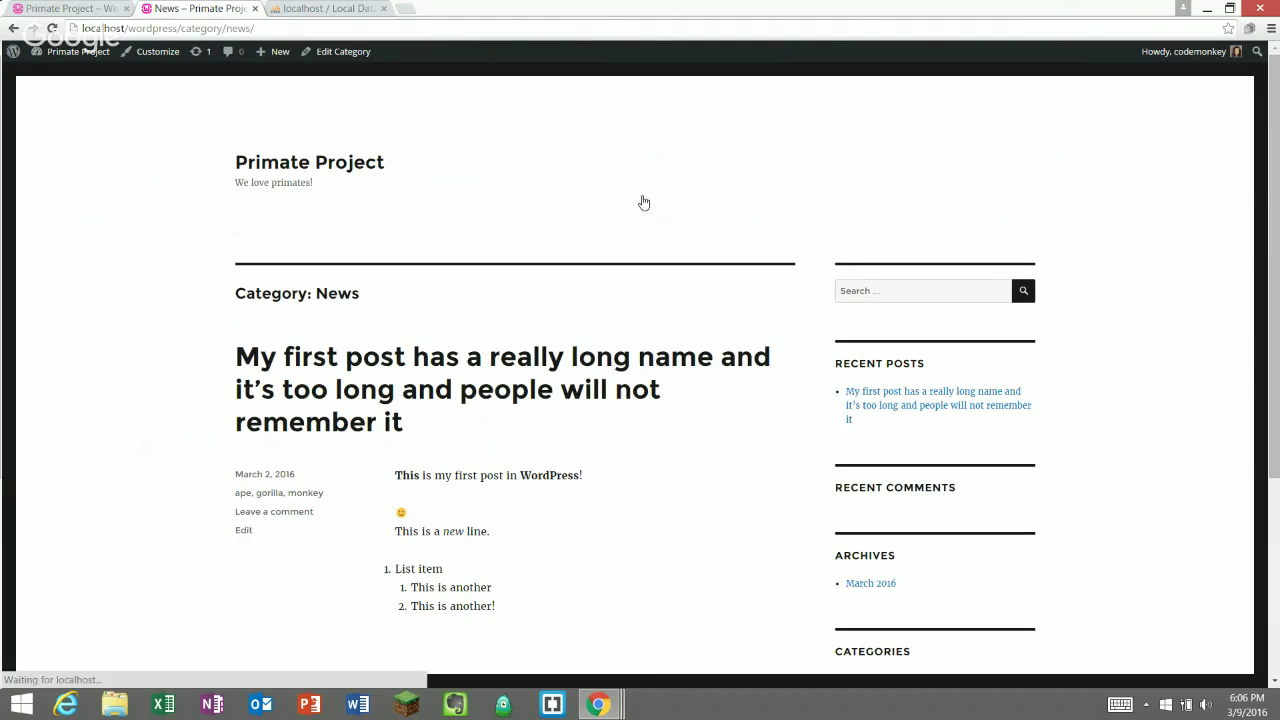
pyautogui.scroll(-1, 543, 211)
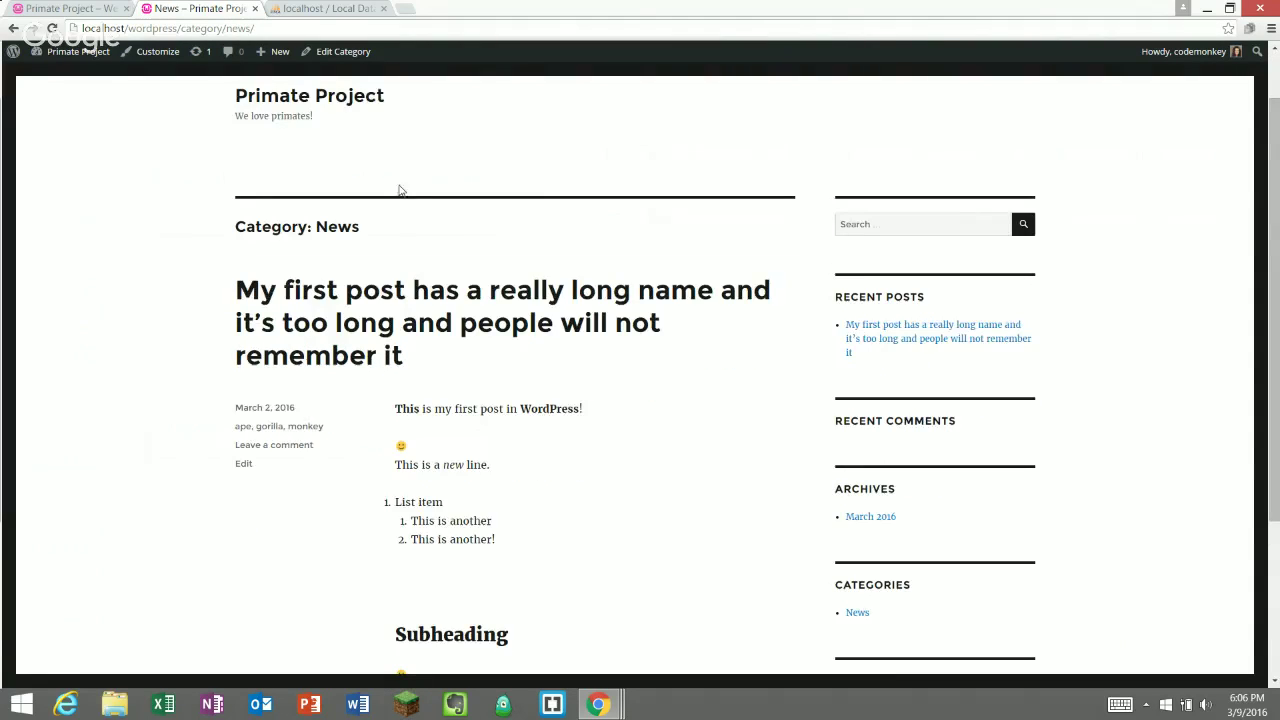
pyautogui.scroll(-1, 457, 260)
pyautogui.scroll(-2, 457, 252)
pyautogui.scroll(2, 457, 250)
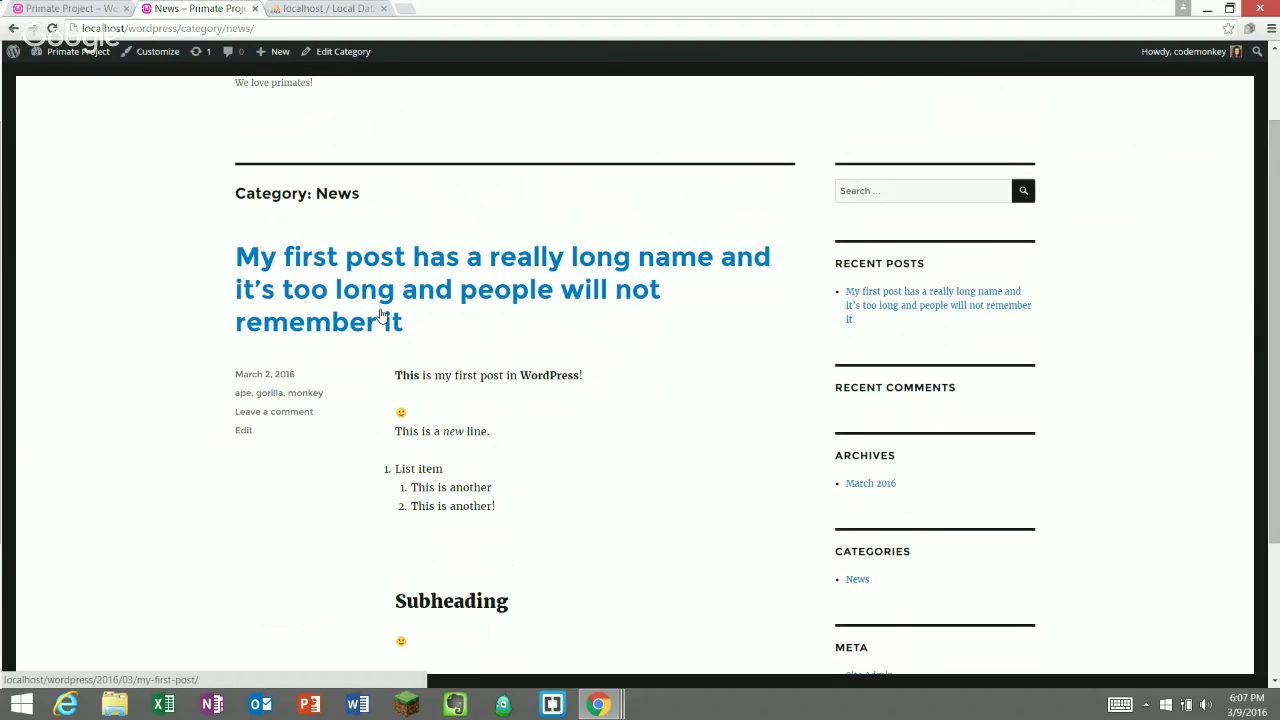
pyautogui.scroll(-2, 380, 314)
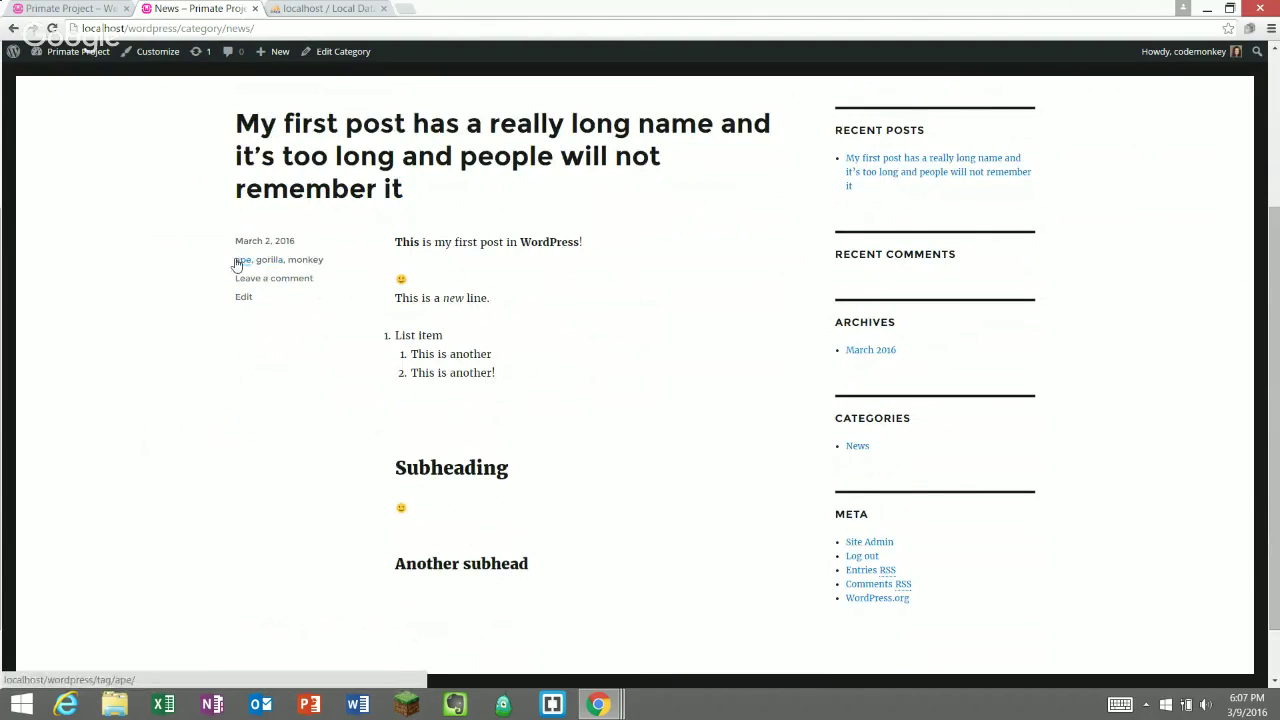
pyautogui.click(242, 262)
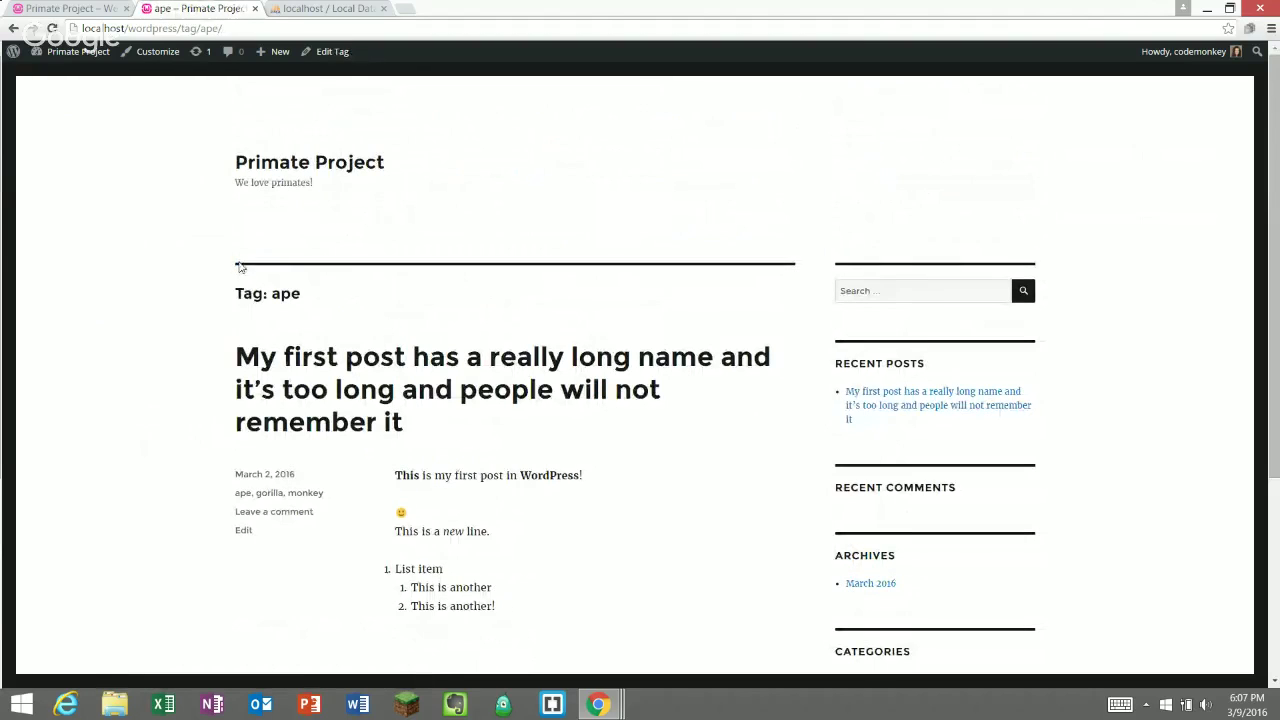
pyautogui.scroll(-3, 330, 304)
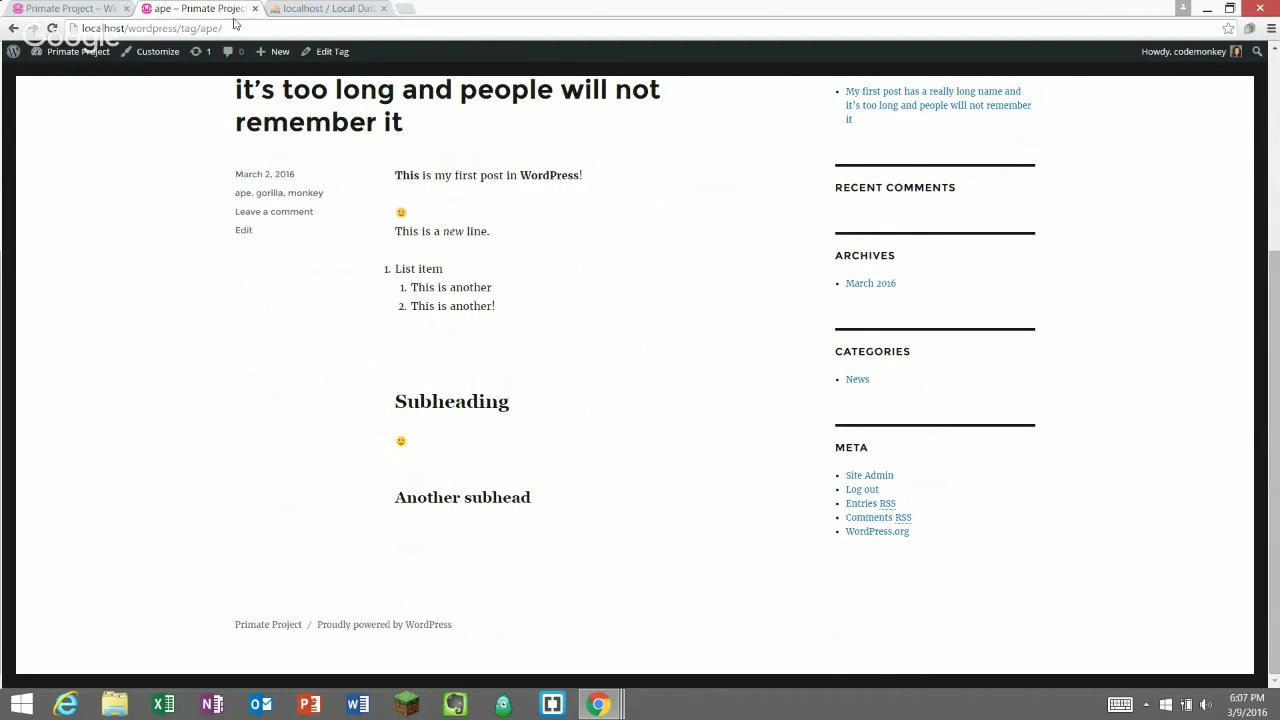
# - Return to the WordPress Dashboard page through the browsing history and close the open phpMyAdmin page
pyautogui.rightClick(12, 31)
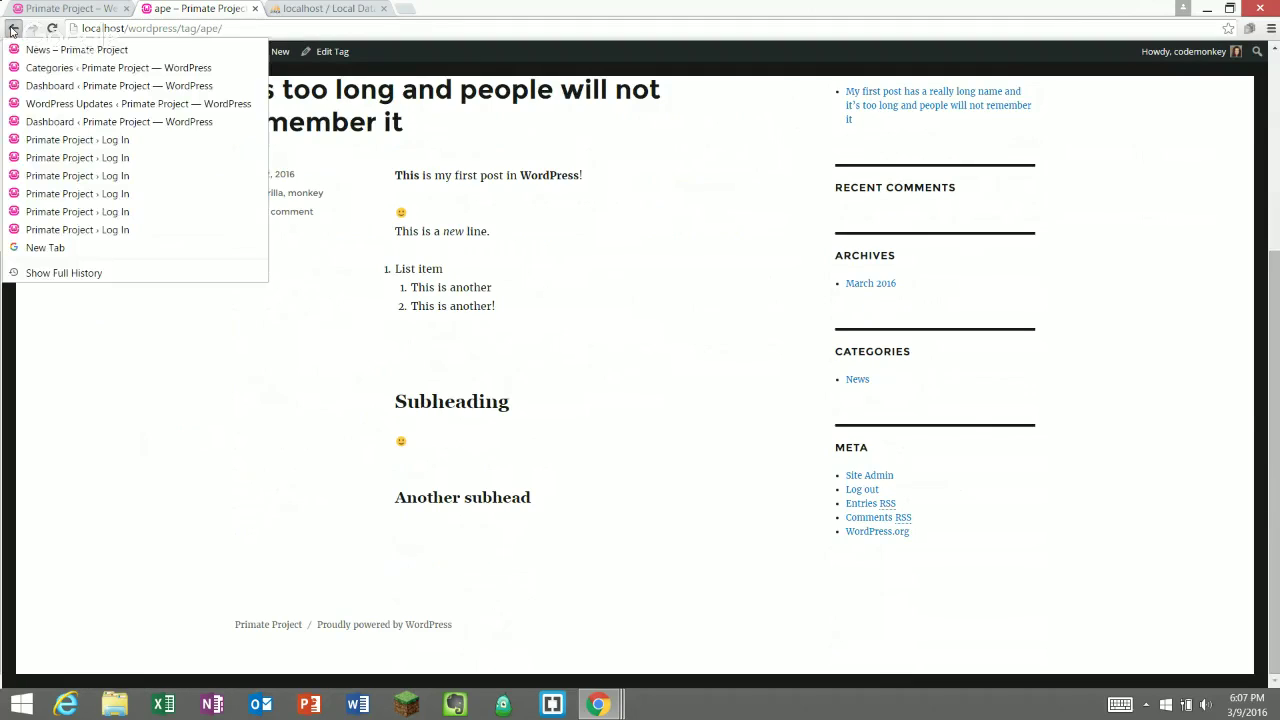
pyautogui.click(36, 86)
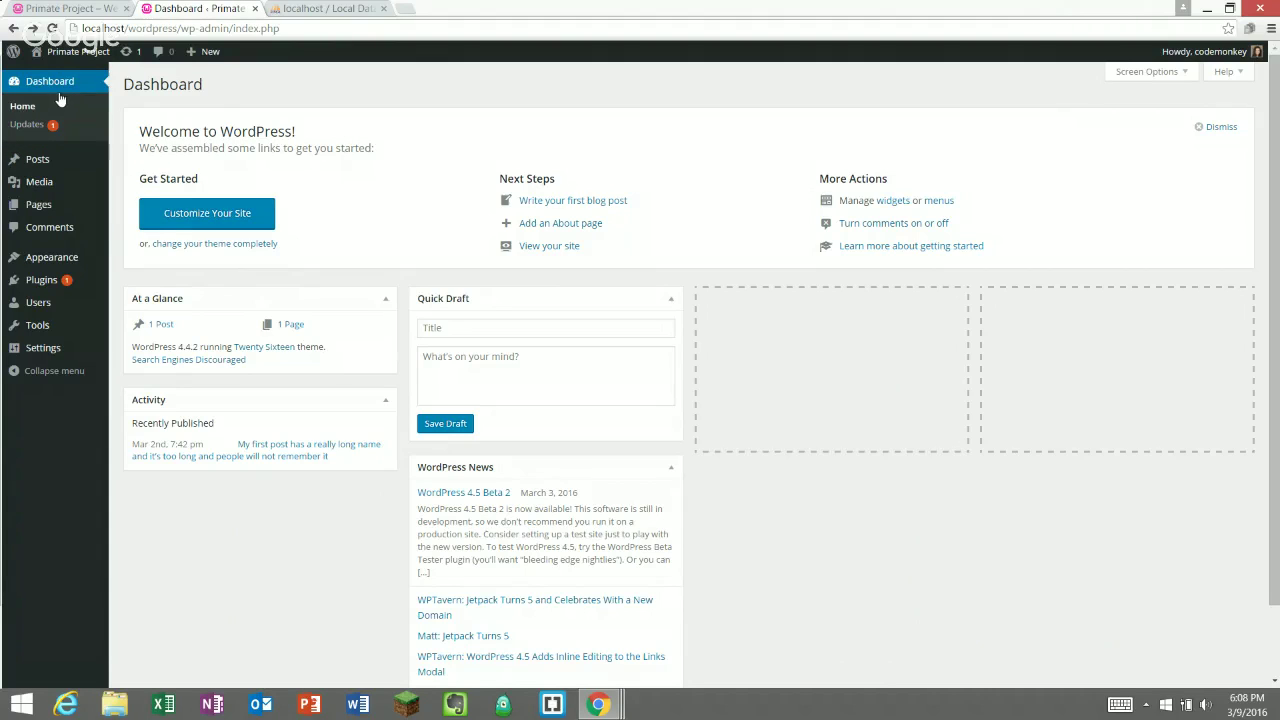
pyautogui.click(160, 30)
pyautogui.click(240, 14)
pyautogui.click(34, 12)
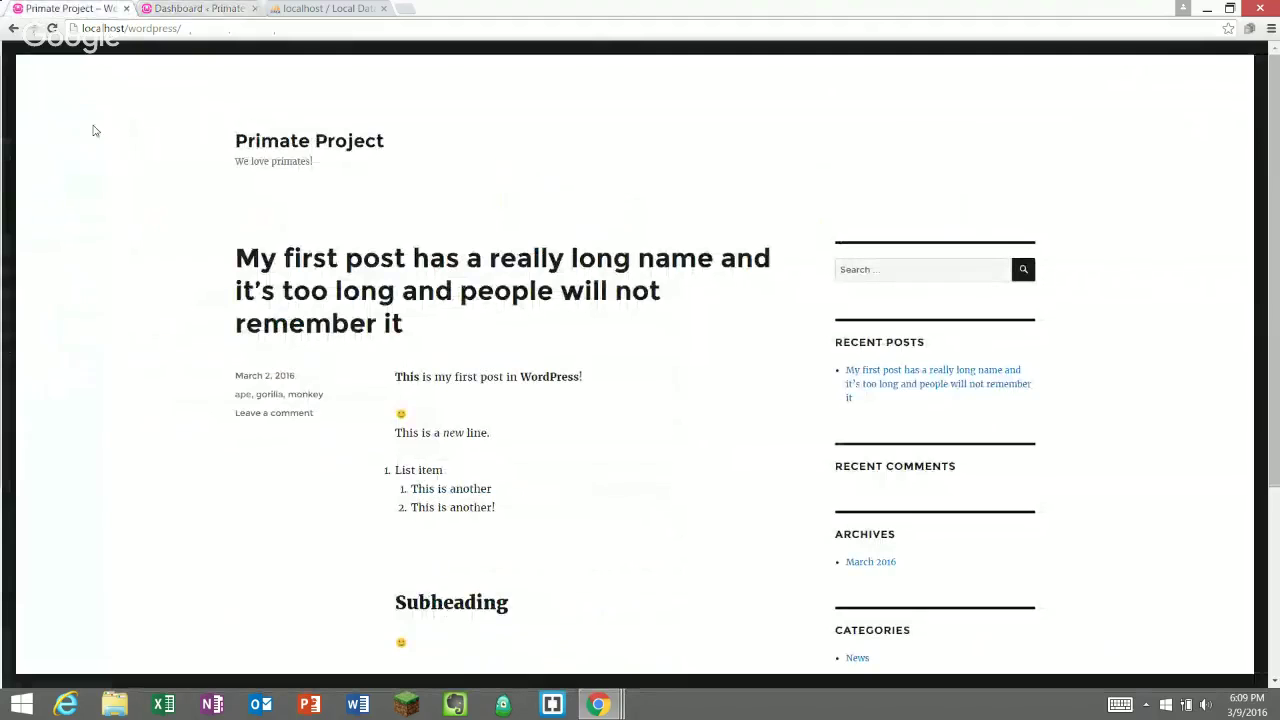
pyautogui.click(318, 9)
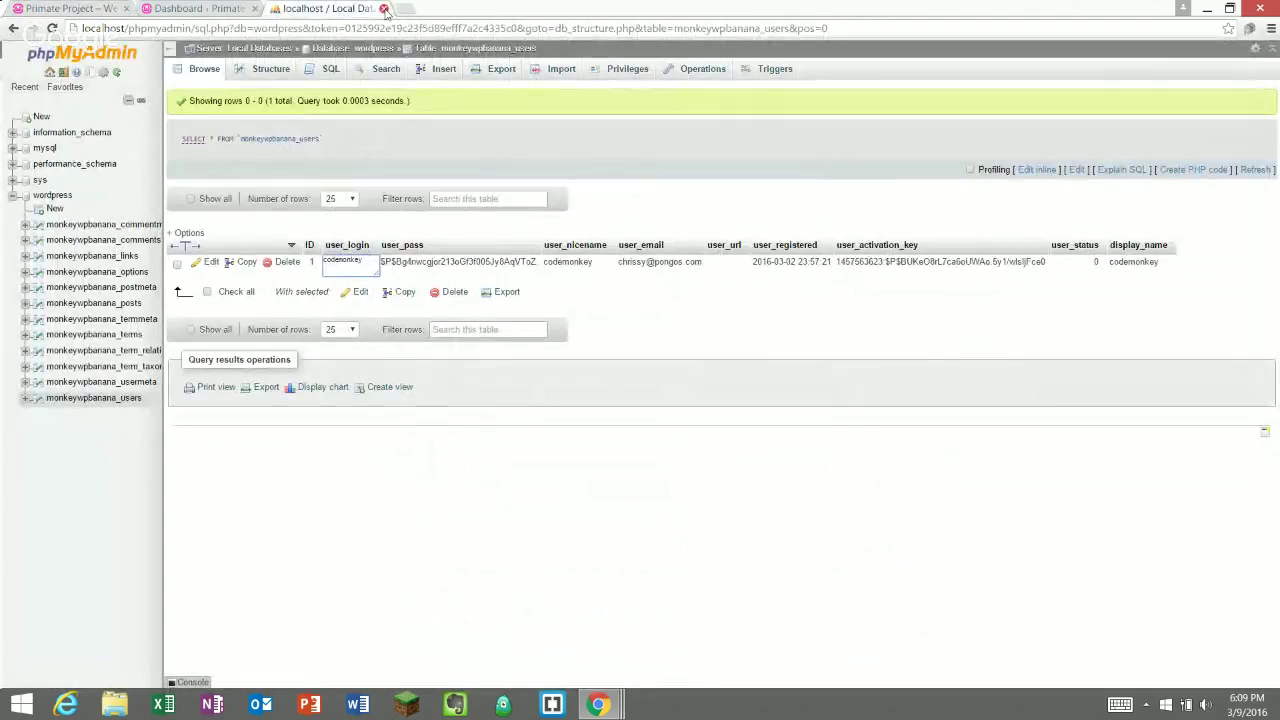
pyautogui.click(383, 8)
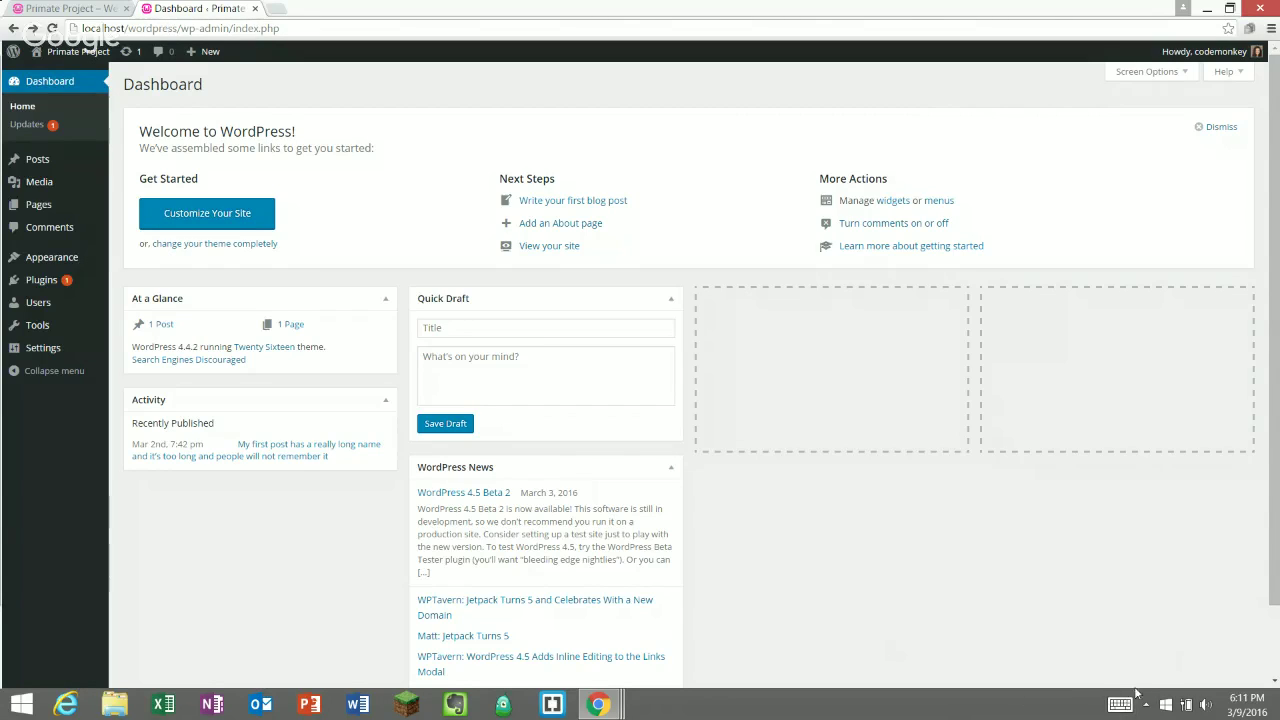
# - Open phpMyAdmin from WampServer and browse the monkeywpbanana_users table in the wordpress database
pyautogui.moveTo(599, 704)
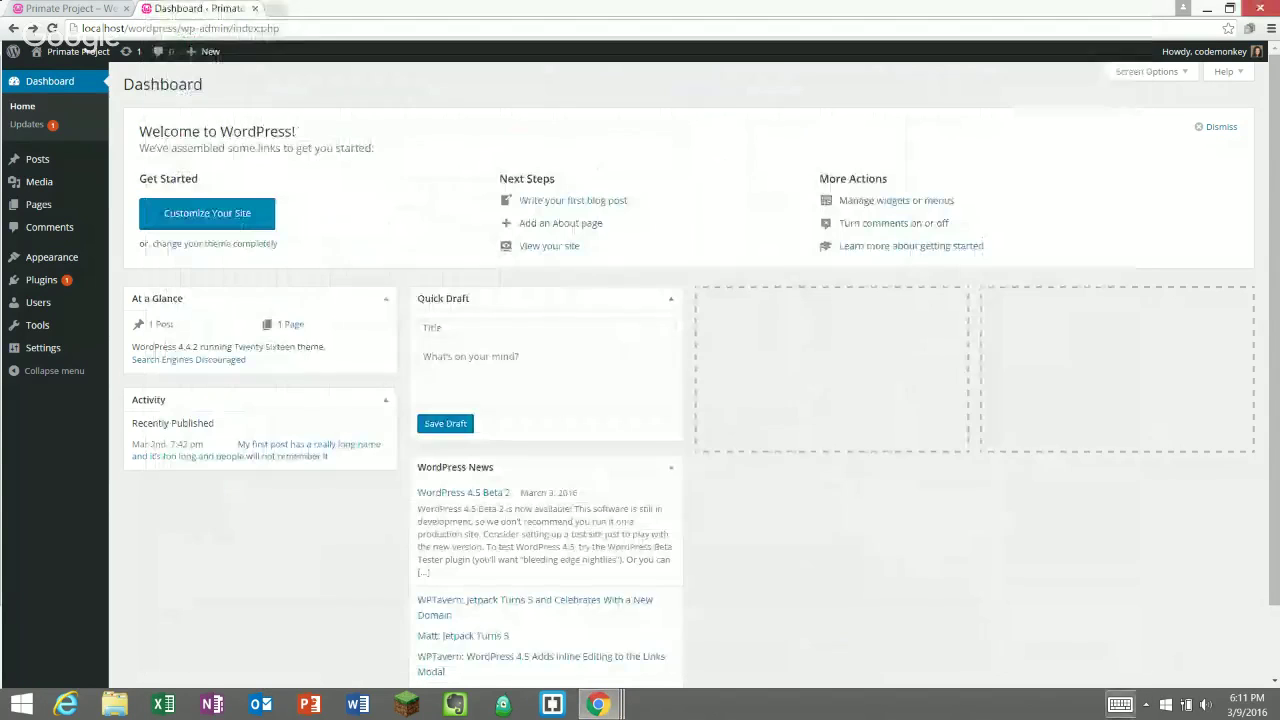
pyautogui.click(1148, 708)
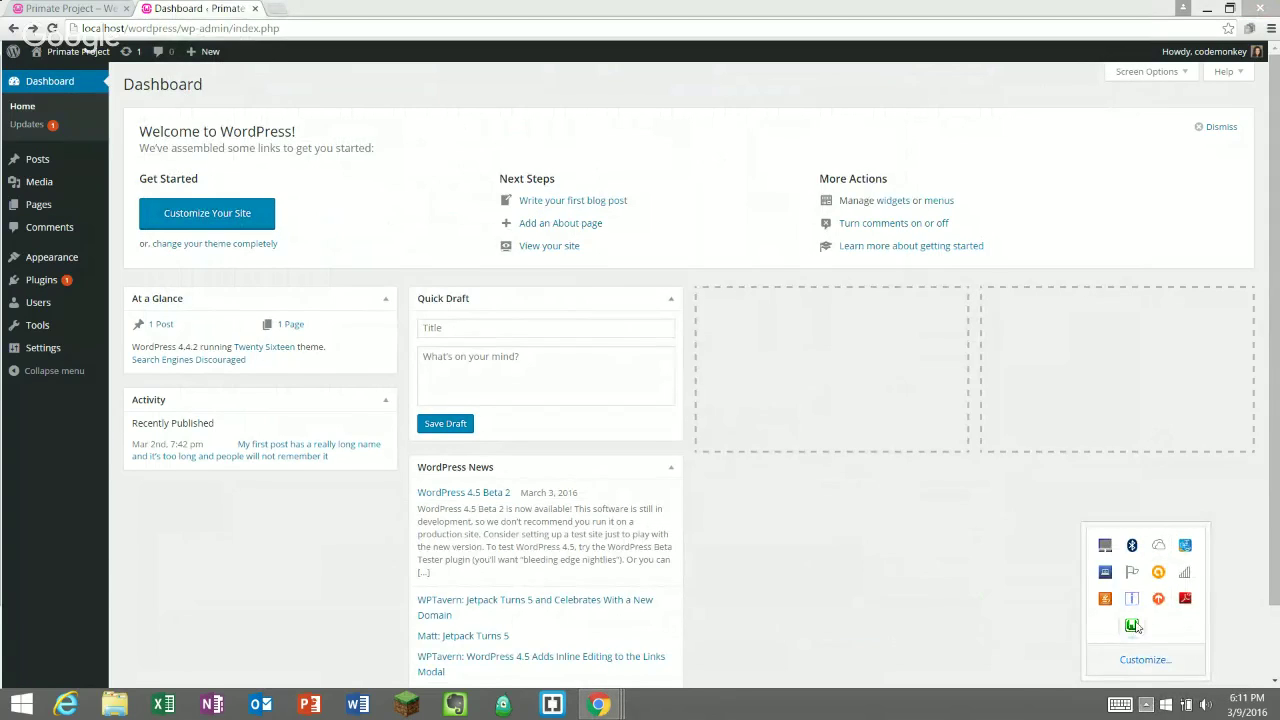
pyautogui.click(1134, 626)
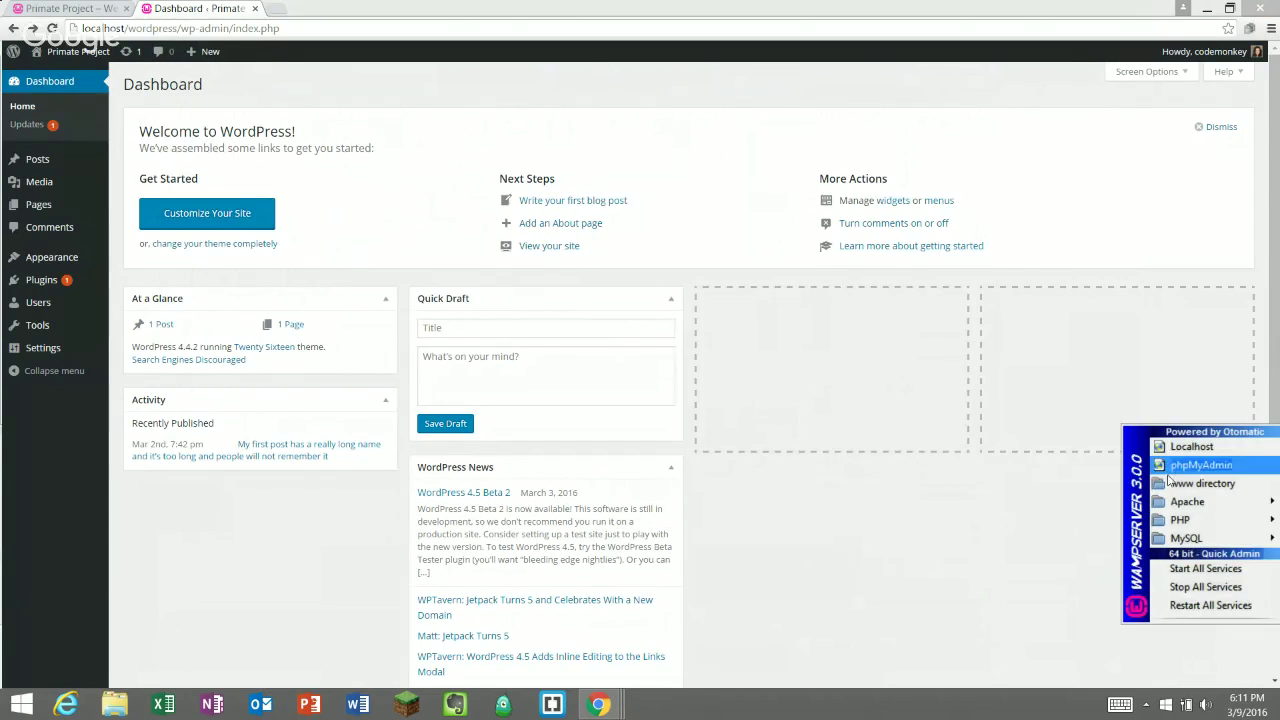
pyautogui.click(1174, 466)
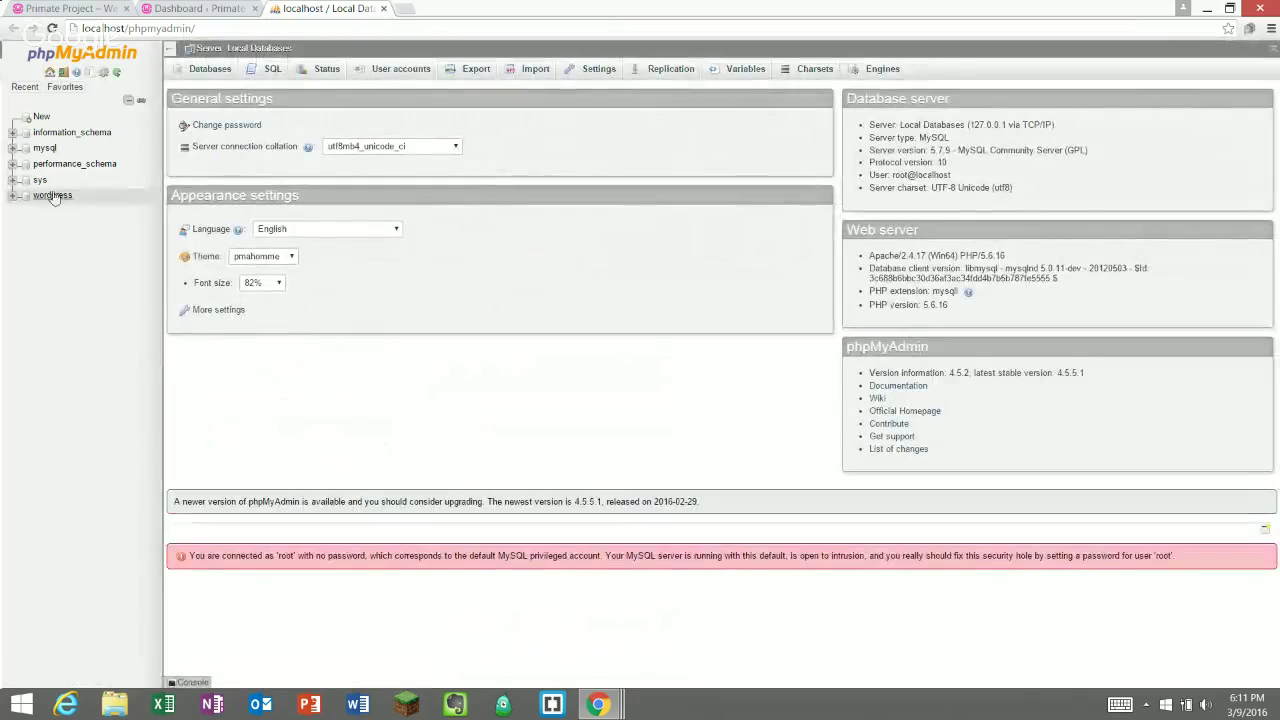
pyautogui.click(53, 195)
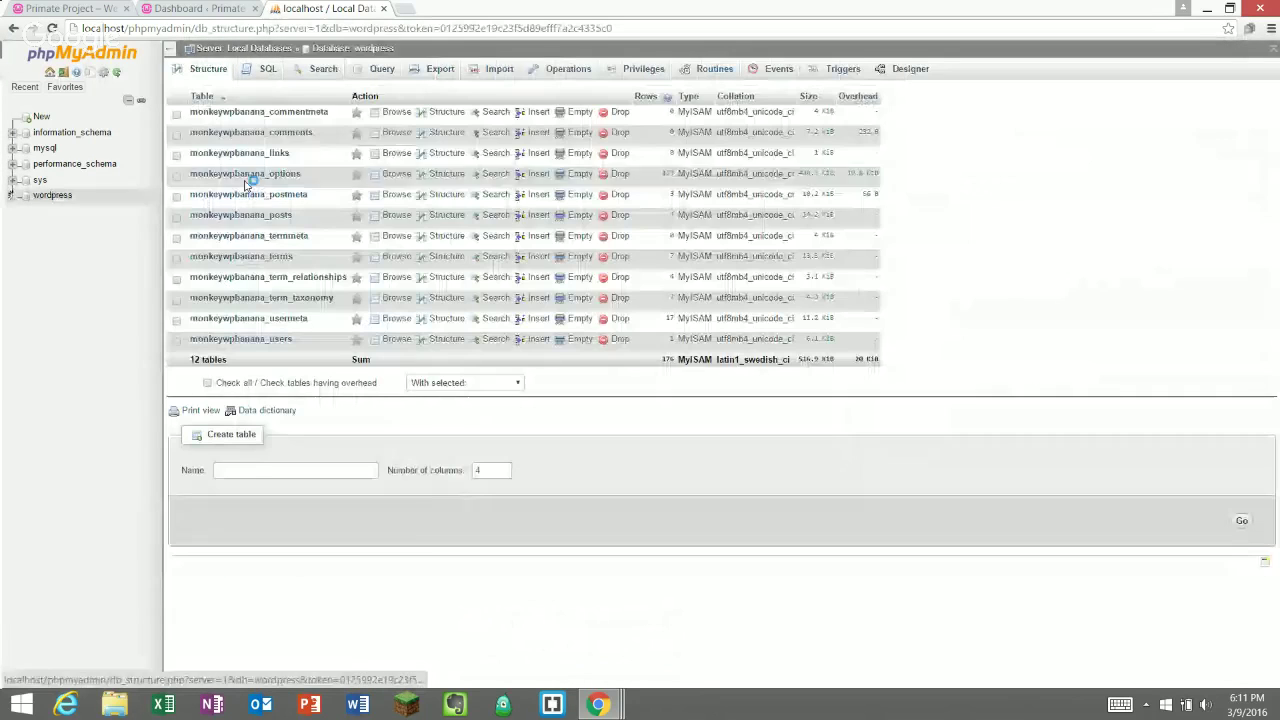
pyautogui.click(247, 341)
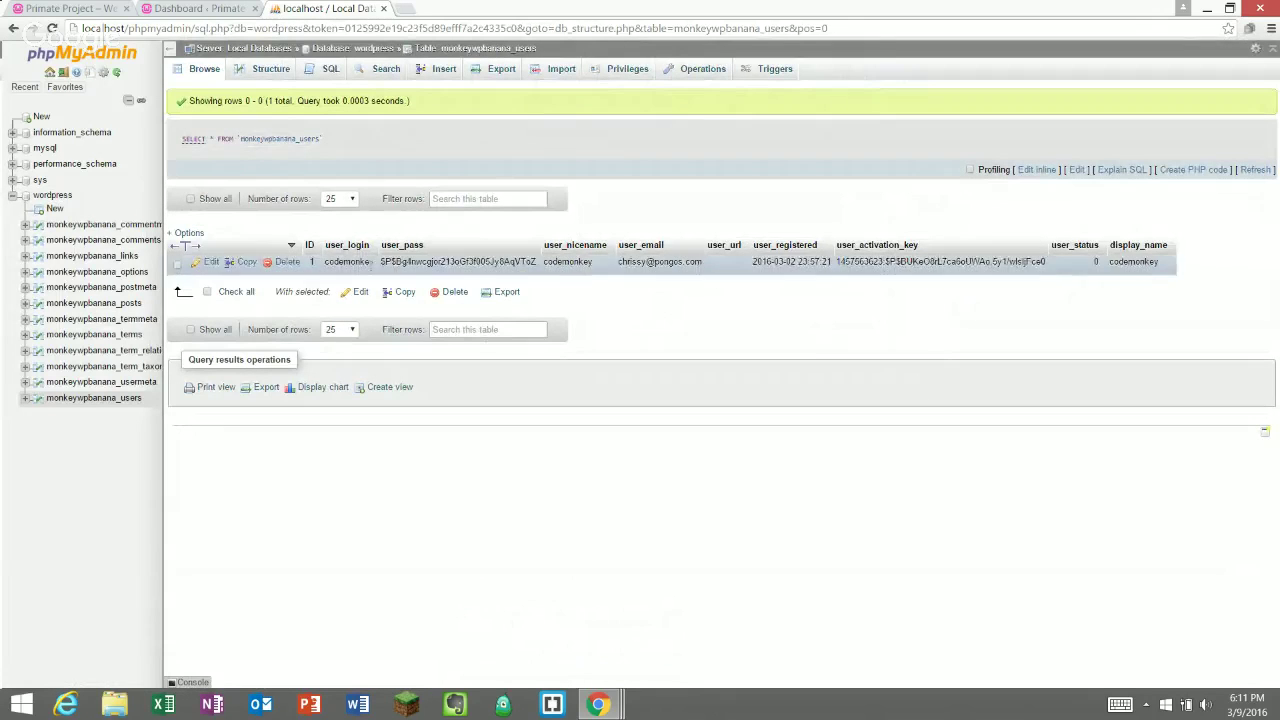
# - Open the user's row for editing and set the function for the user_pass column to MD5
pyautogui.doubleClick(360, 262)
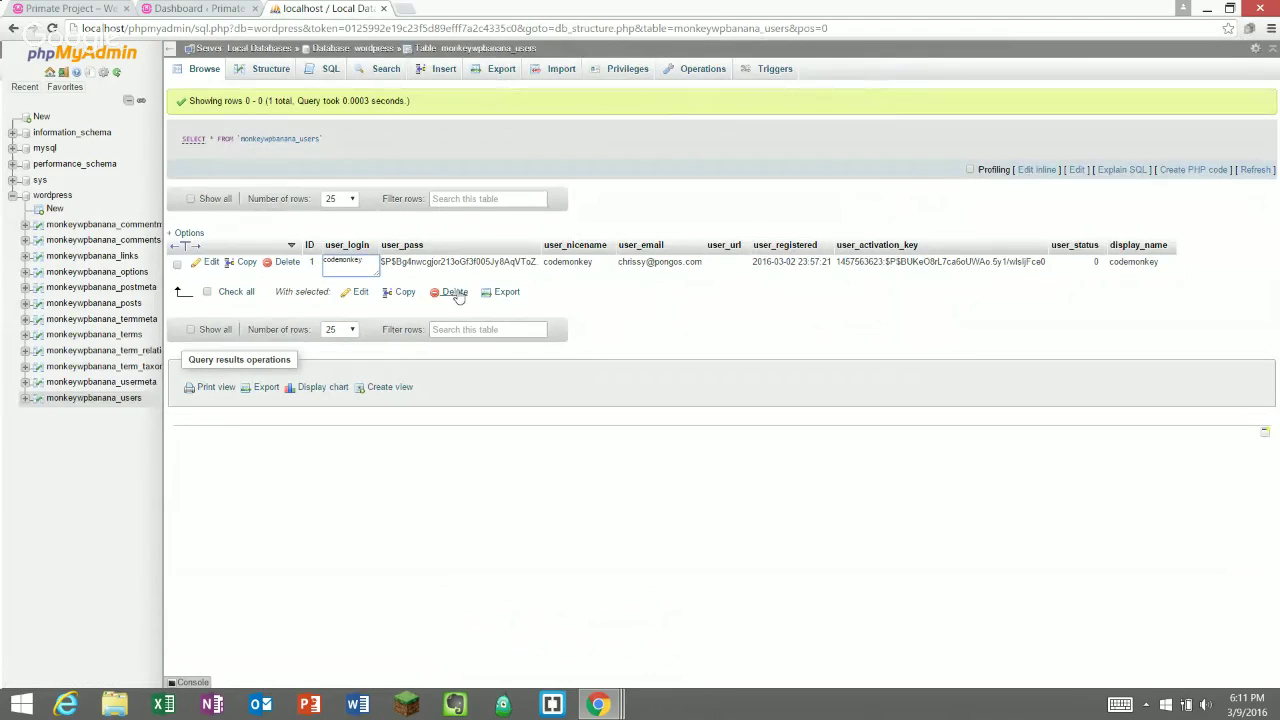
pyautogui.click(691, 189)
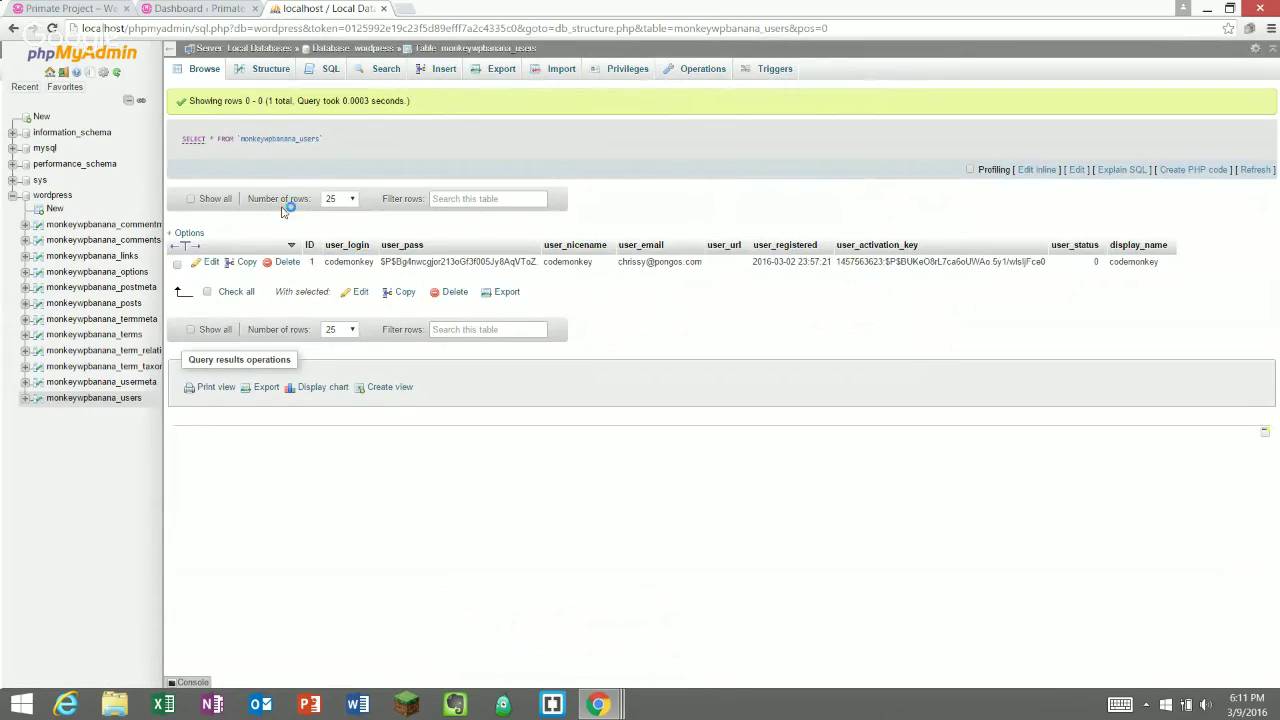
pyautogui.click(211, 262)
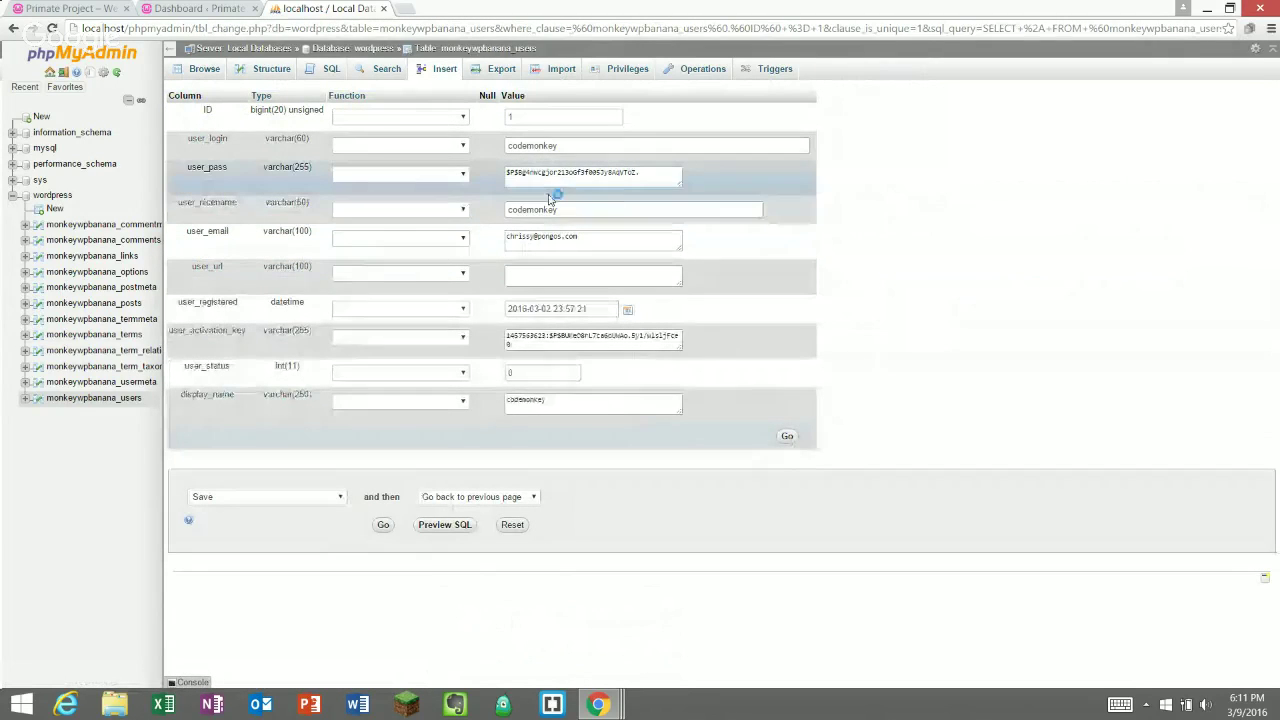
pyautogui.moveTo(643, 172); pyautogui.dragTo(487, 163)
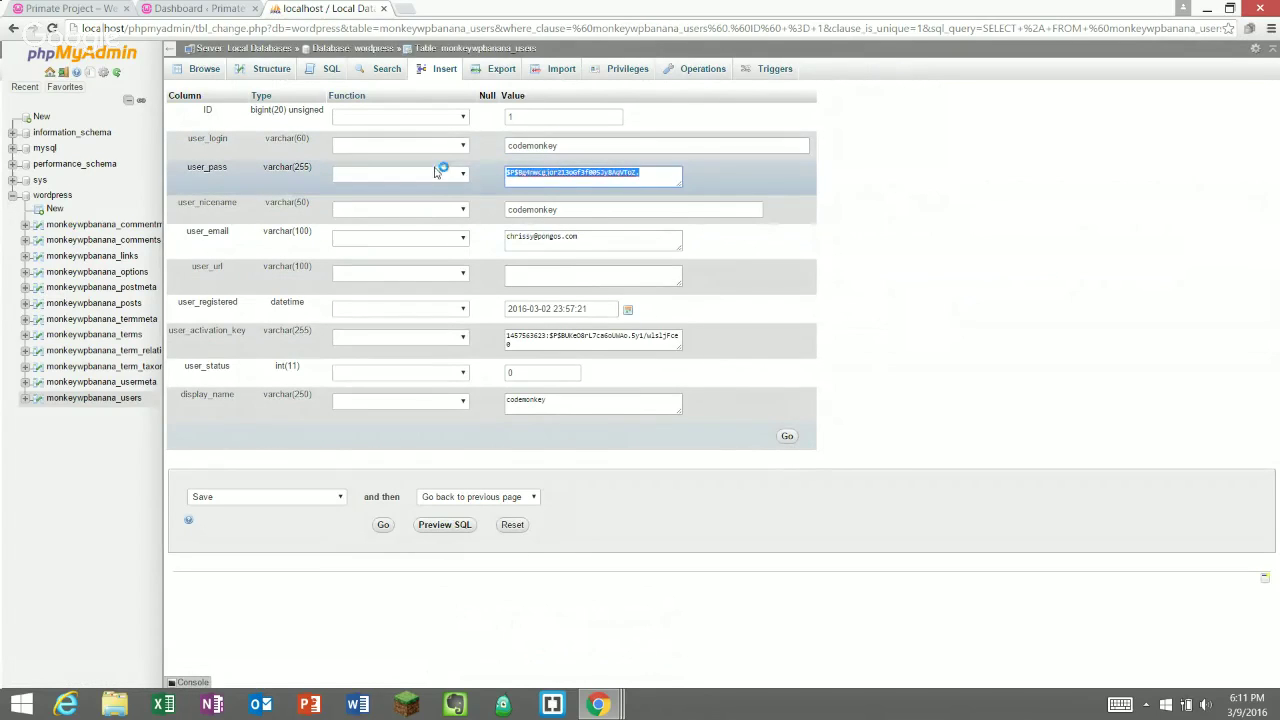
pyautogui.click(463, 174)
pyautogui.scroll(-5, 462, 230)
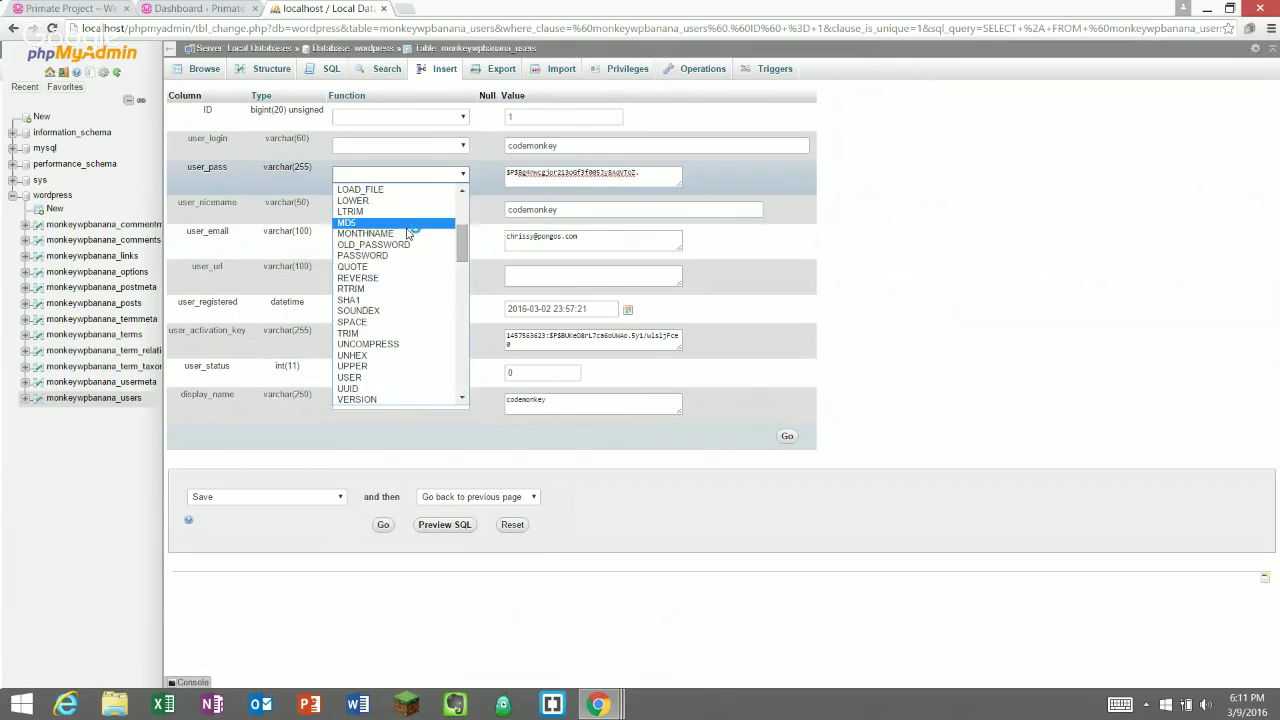
pyautogui.click(410, 222)
# - Replace the user_pass value with the new account password and save the row
pyautogui.moveTo(641, 173); pyautogui.dragTo(507, 173)
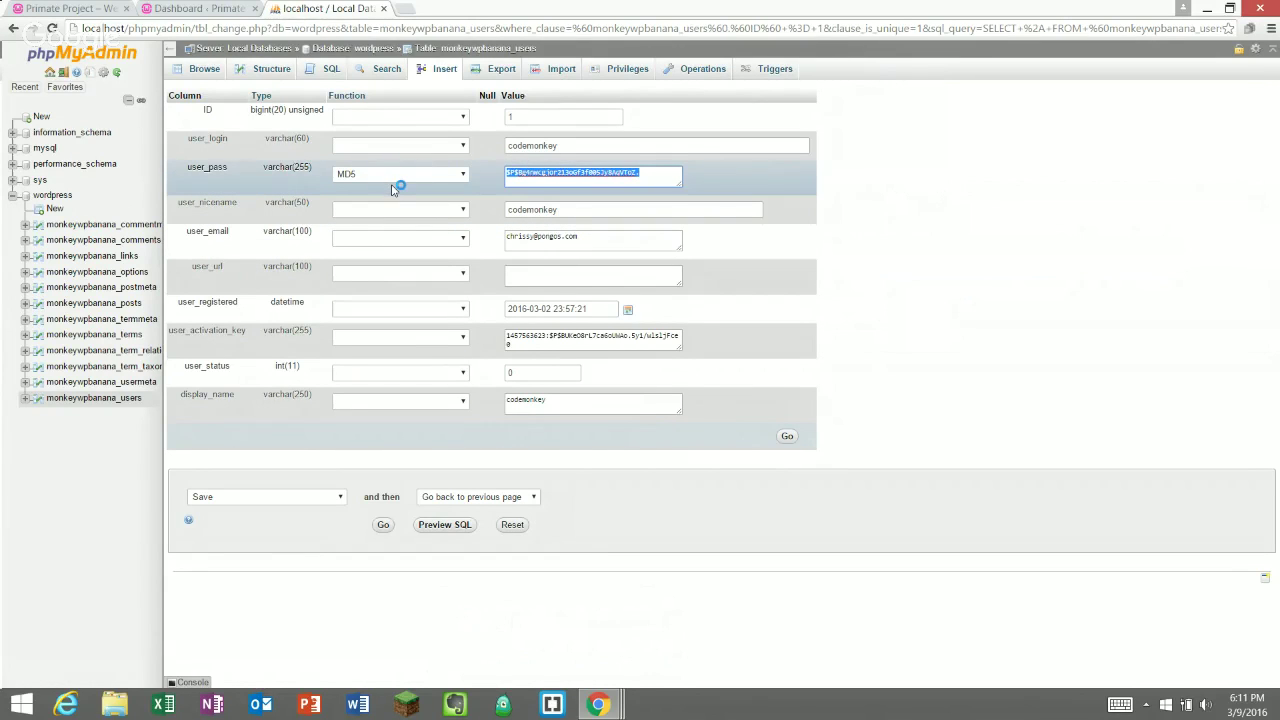
pyautogui.press('BackSpace')
pyautogui.write('password')
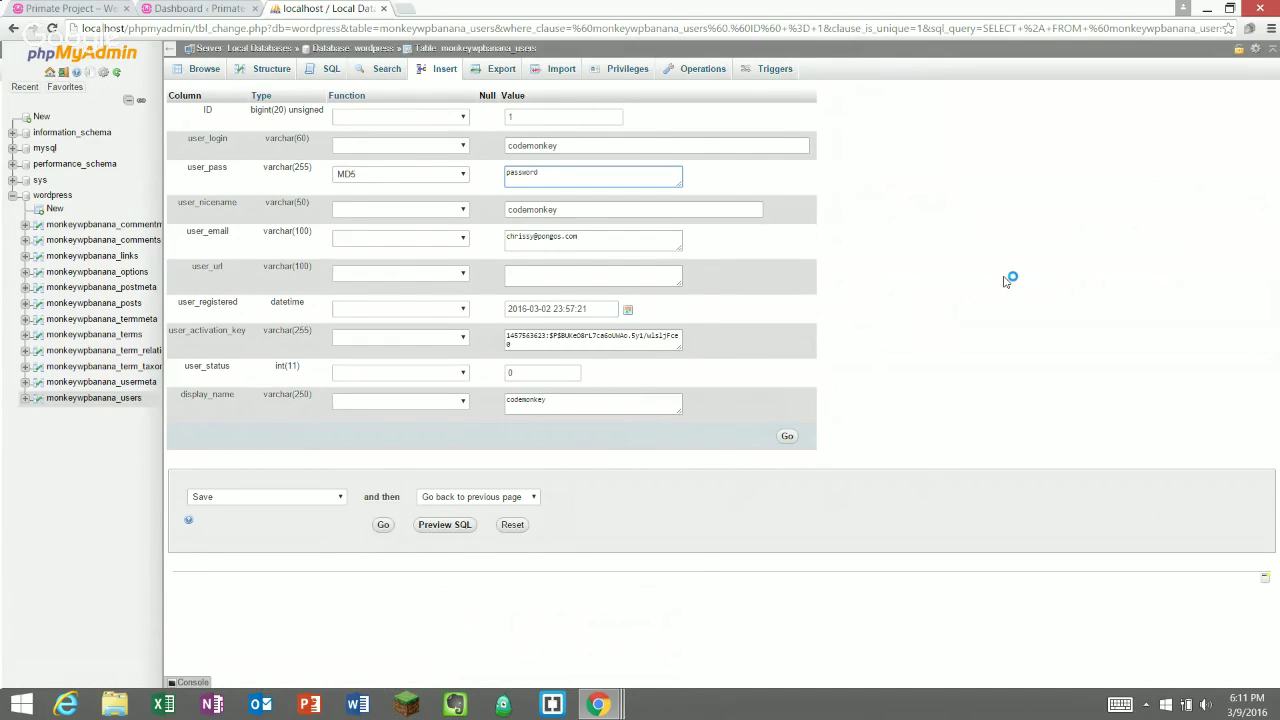
pyautogui.click(527, 212)
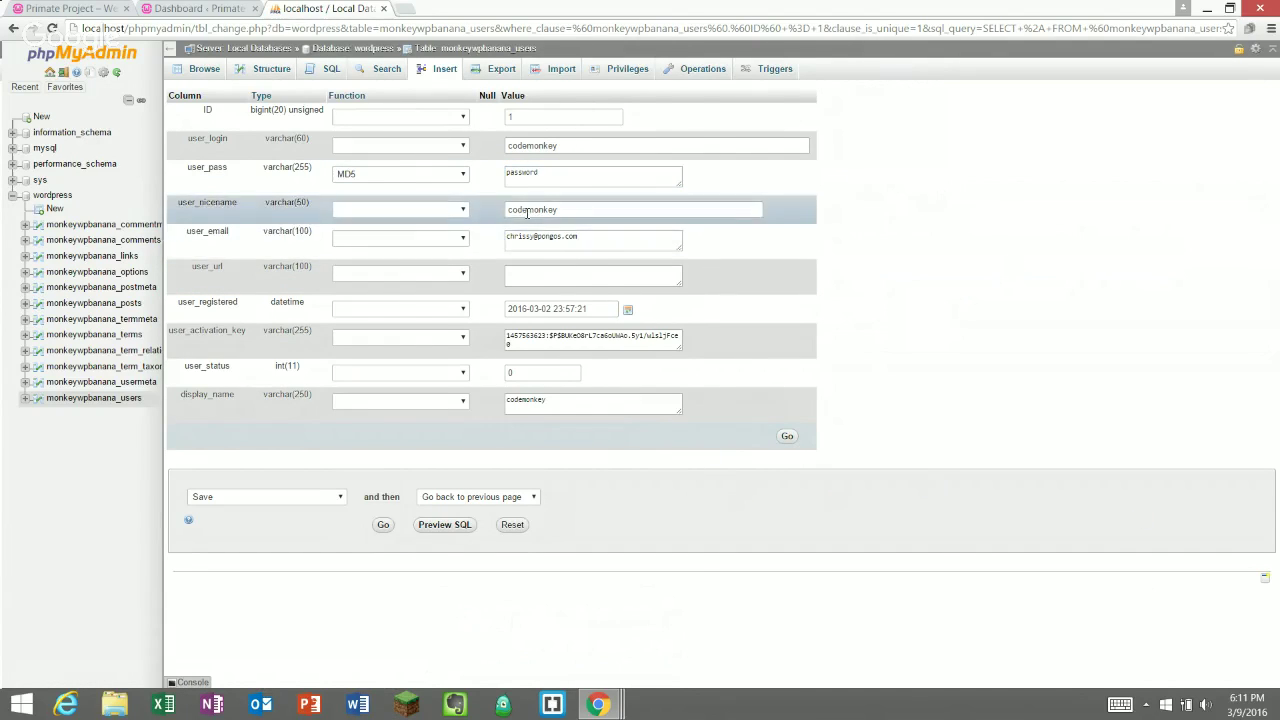
pyautogui.click(787, 436)
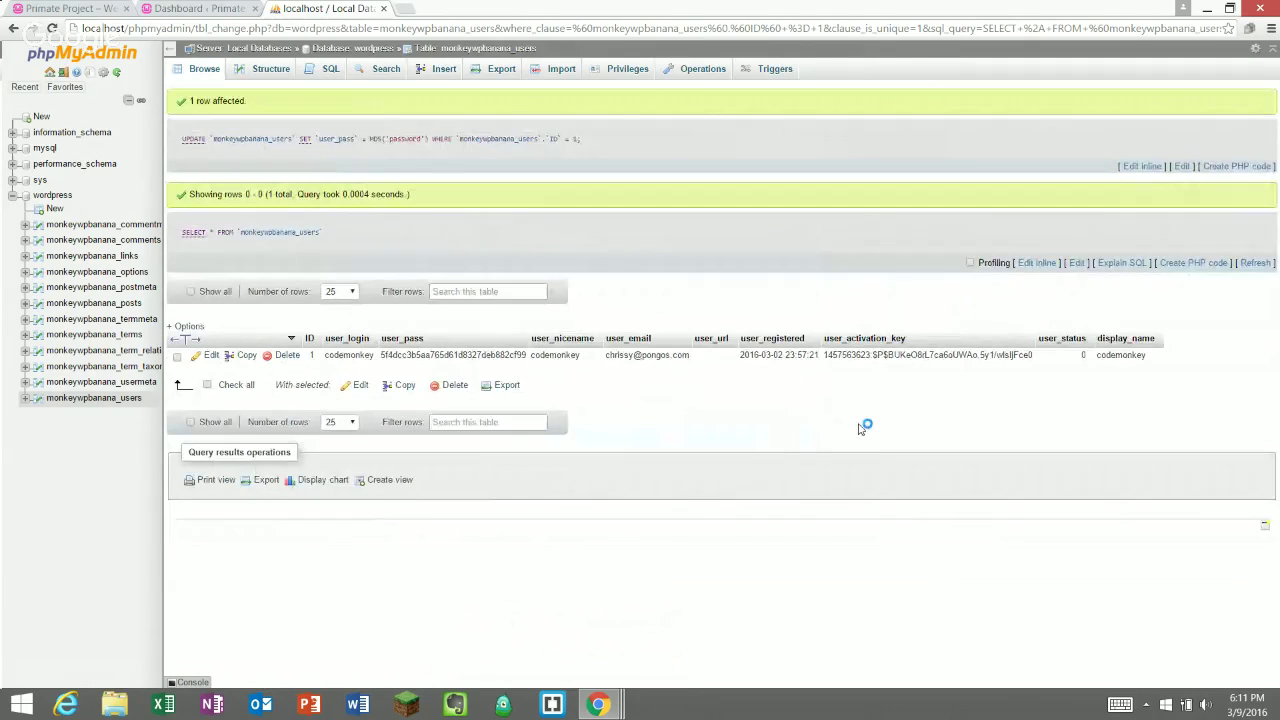
# - Return to the WordPress Dashboard, log out of the site and confirm the logout
pyautogui.click(80, 8)
pyautogui.click(175, 8)
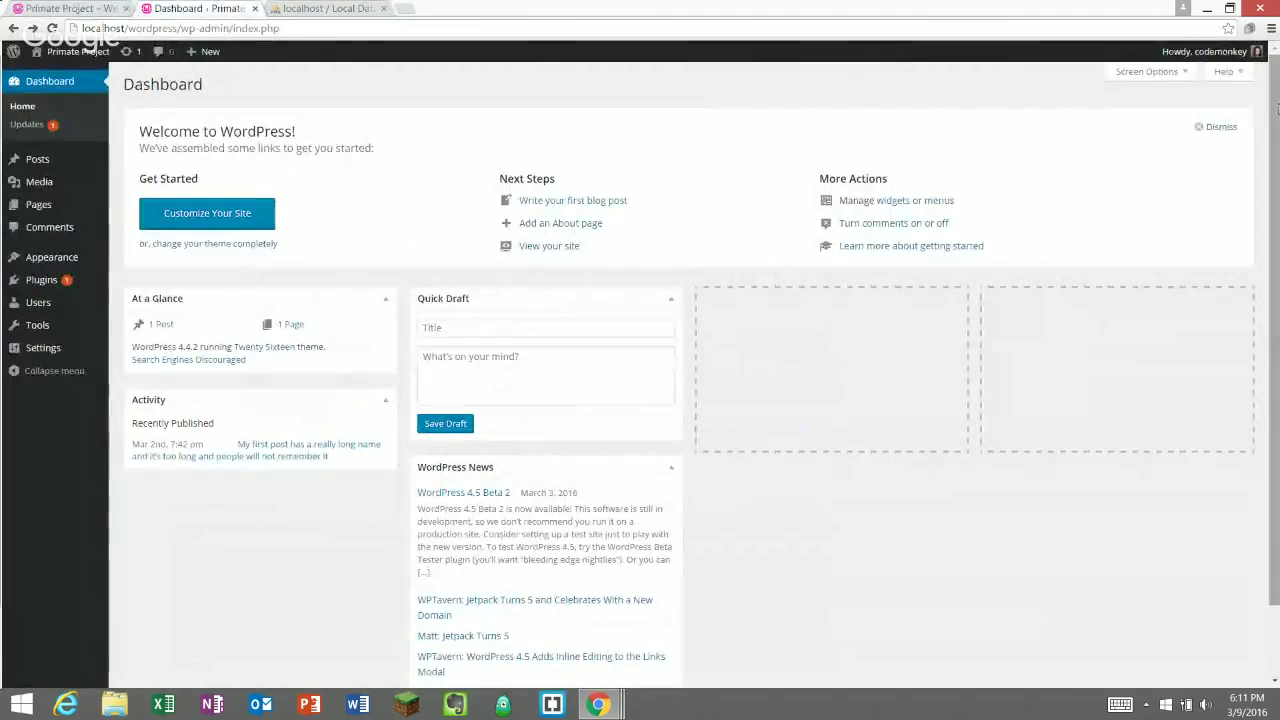
pyautogui.moveTo(1212, 55)
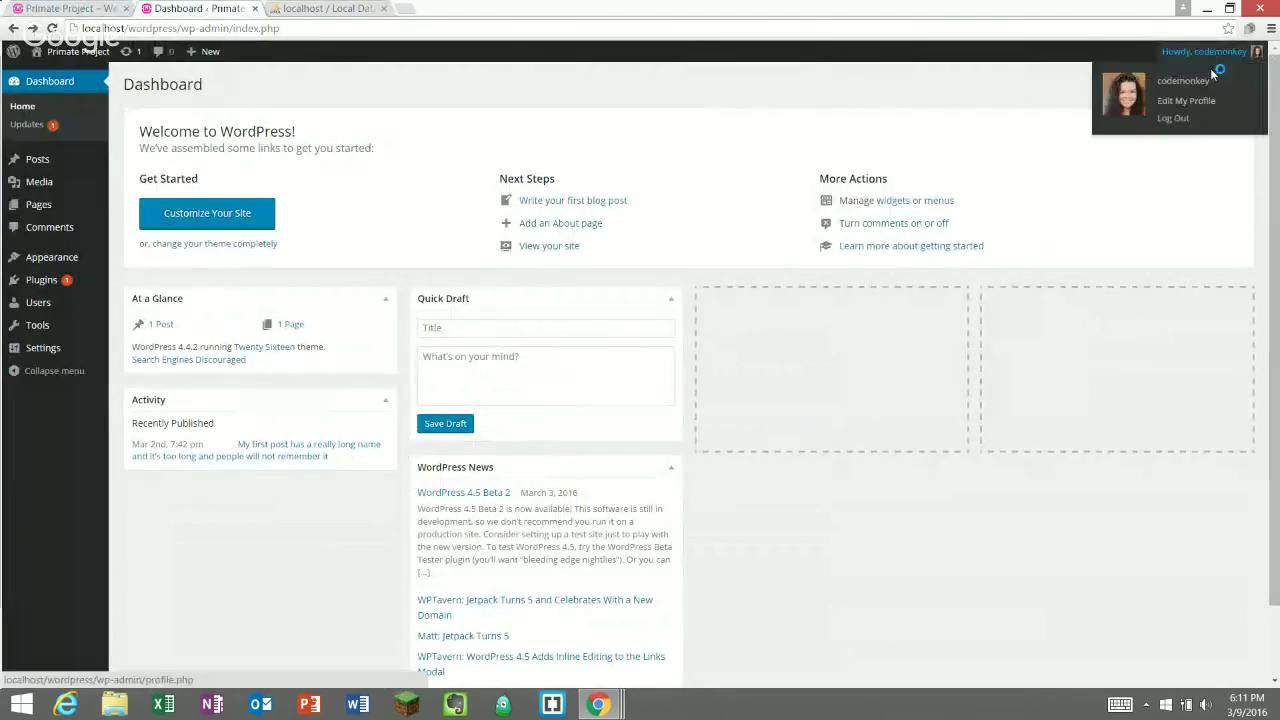
pyautogui.click(1165, 119)
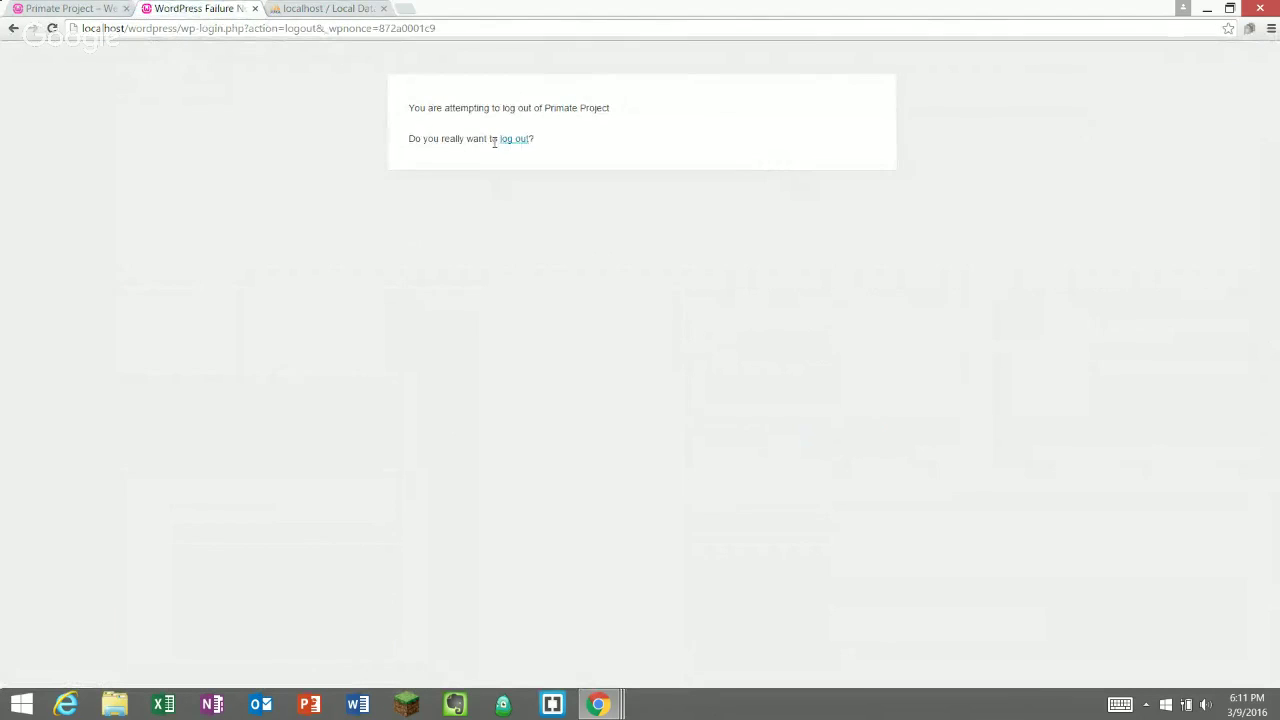
pyautogui.click(515, 139)
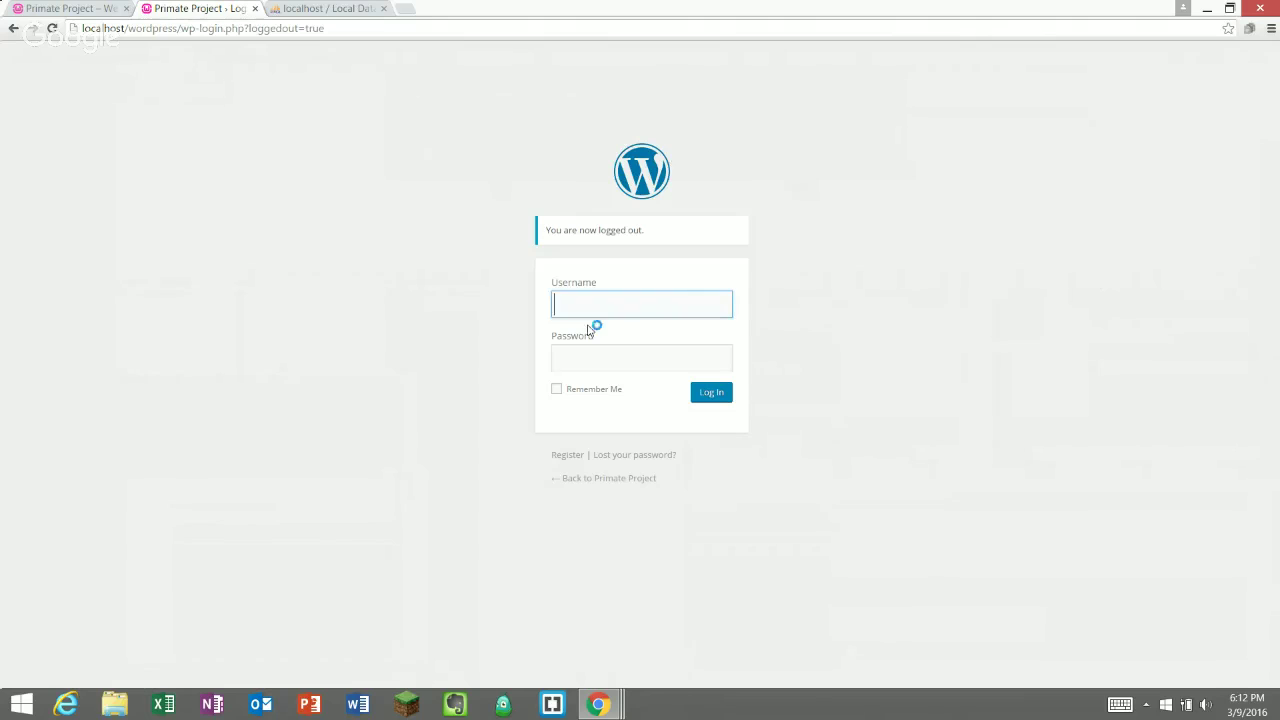
# - Log in to WordPress with the account username and new password, and dismiss the browser's offer to save the password
pyautogui.write('codemon')
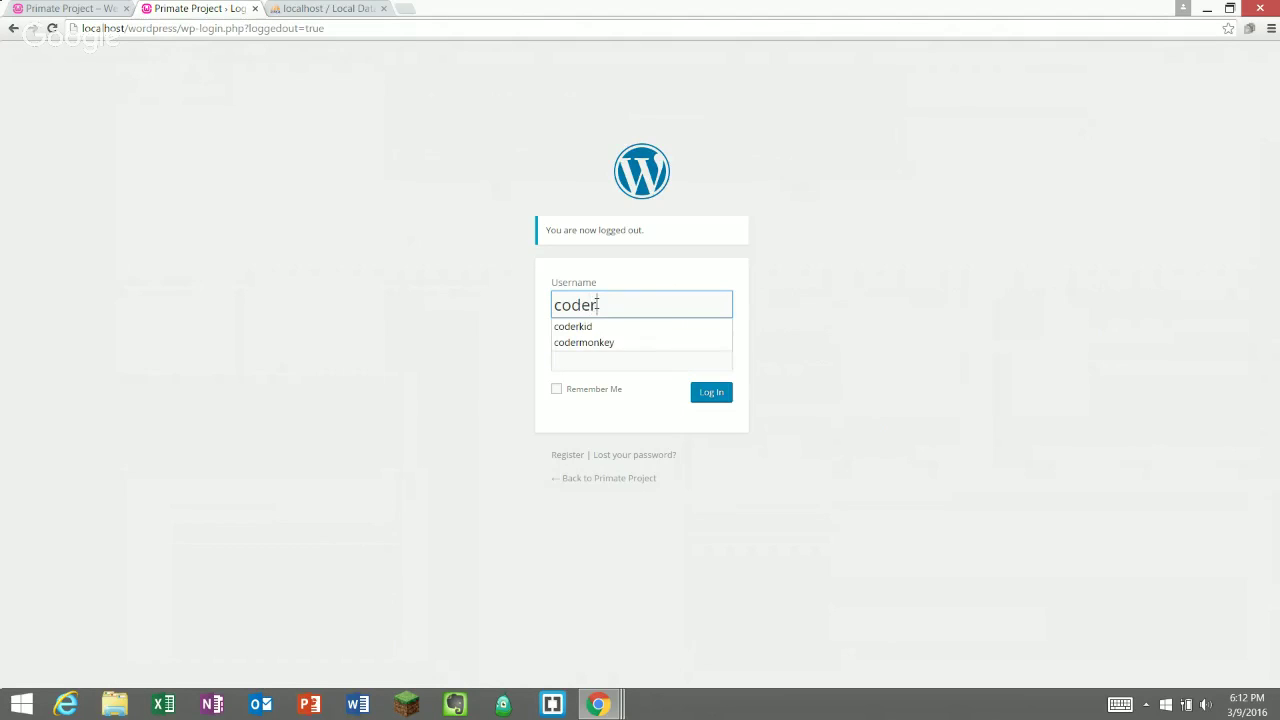
pyautogui.write('key')
pyautogui.press('Tab')
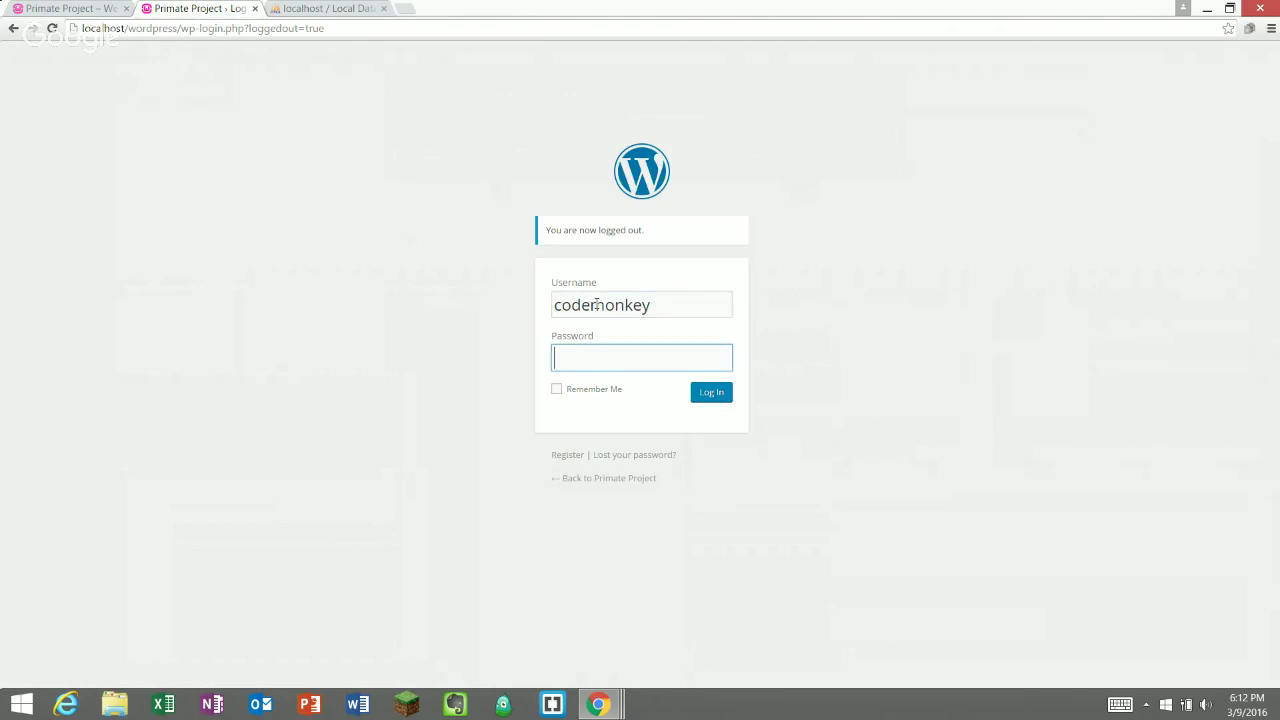
pyautogui.write('••••••••')
pyautogui.press('BackSpace')
pyautogui.press('BackSpace')
pyautogui.press('BackSpace')
pyautogui.press('BackSpace')
pyautogui.press('BackSpace')
pyautogui.press('BackSpace')
pyautogui.press('BackSpace')
pyautogui.press('BackSpace')
pyautogui.write('••••••••')
pyautogui.click(709, 395)
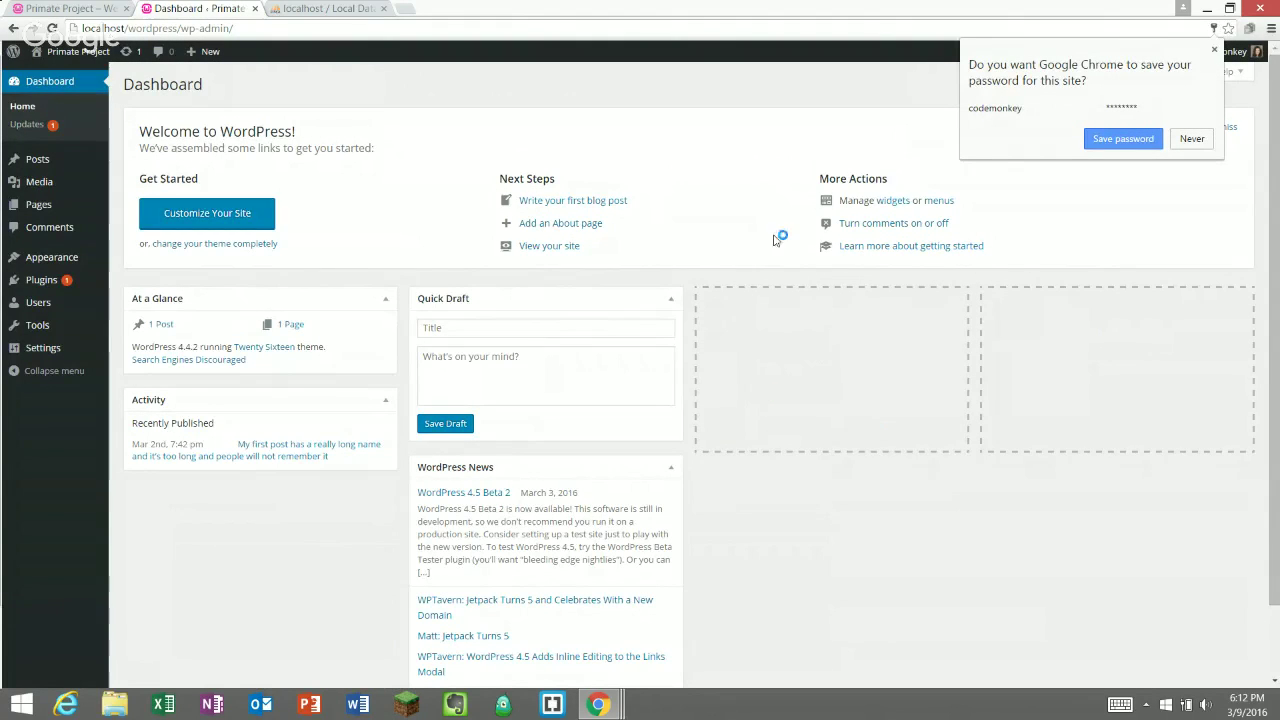
pyautogui.click(1214, 49)
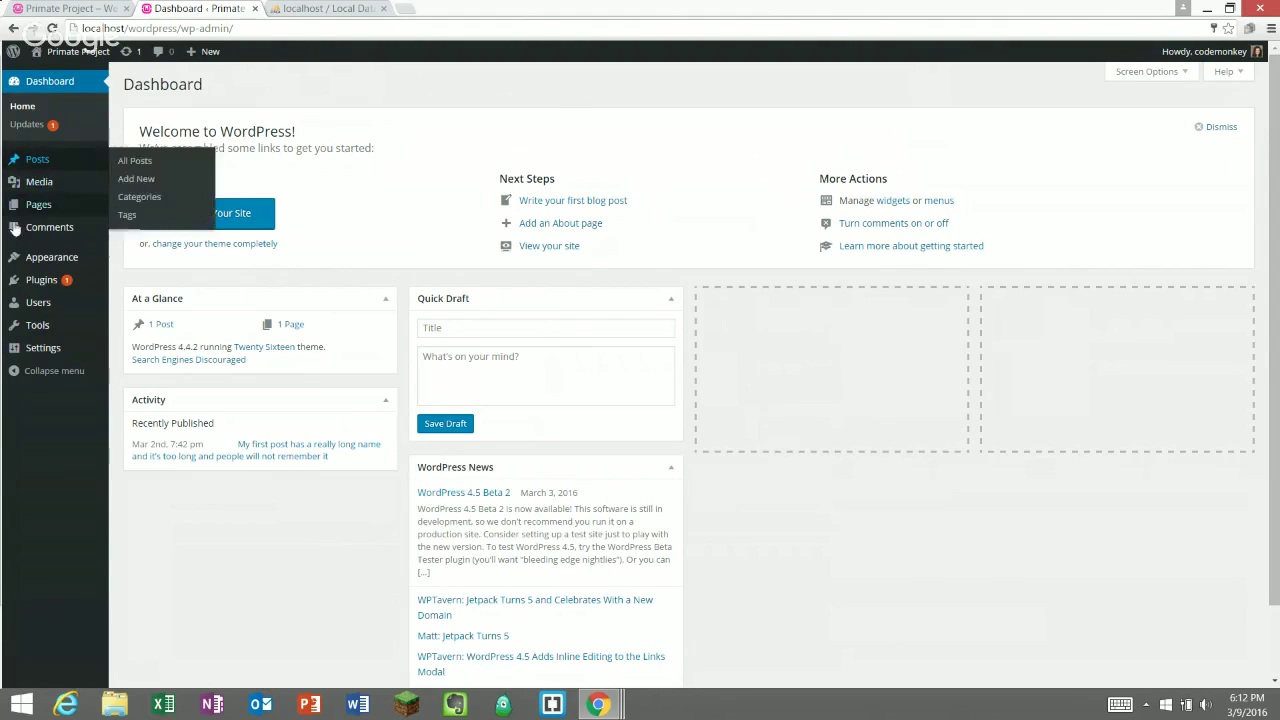
# - Open the list of pages and move Sample Page to the Trash
pyautogui.moveTo(43, 204)
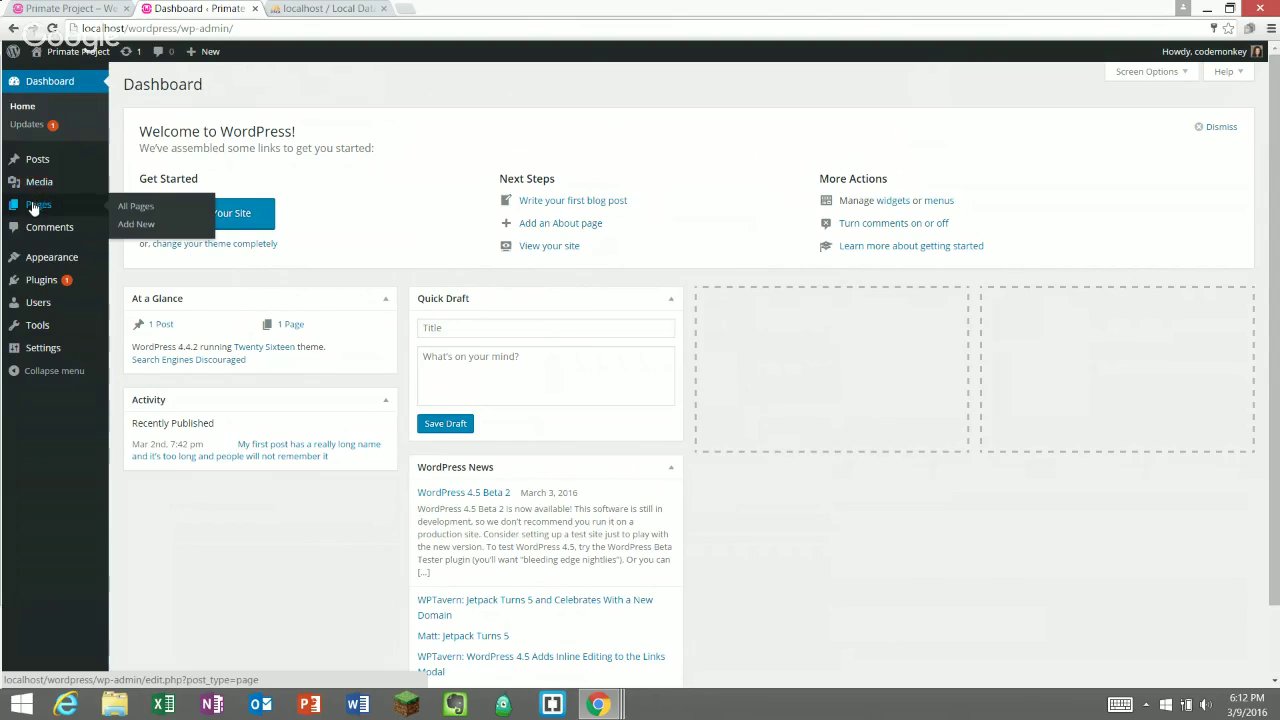
pyautogui.click(50, 204)
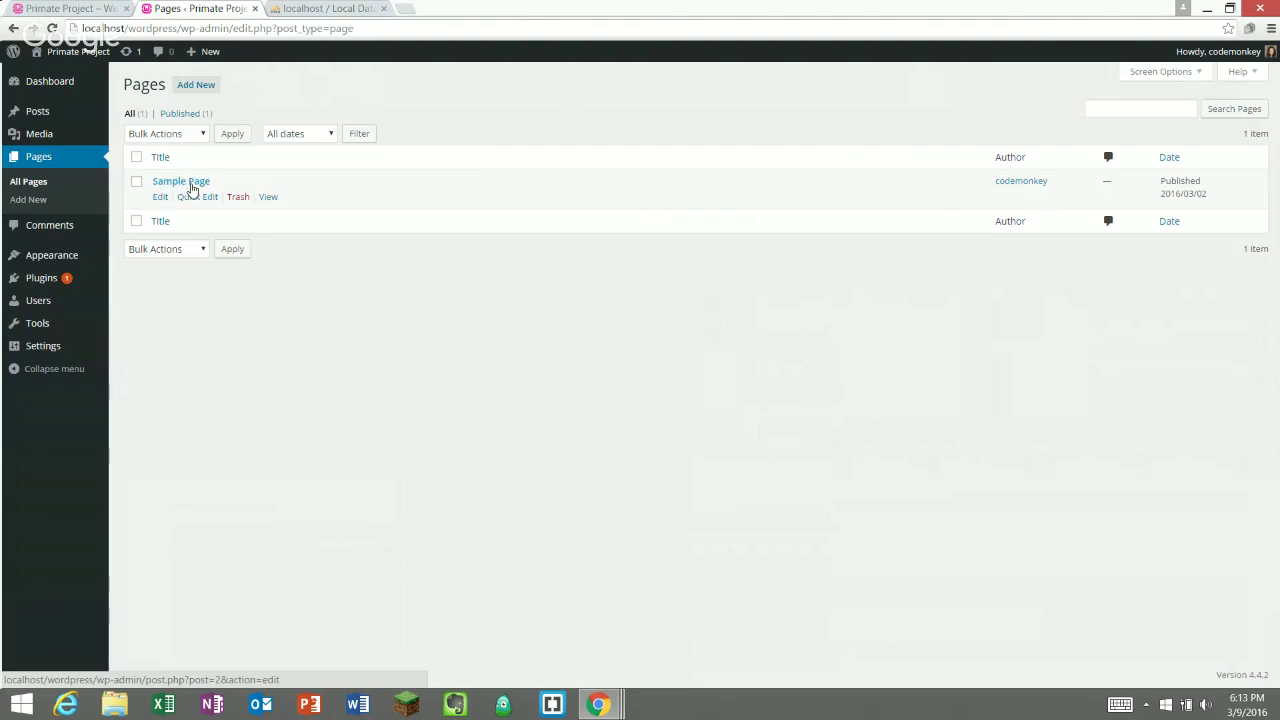
pyautogui.click(241, 198)
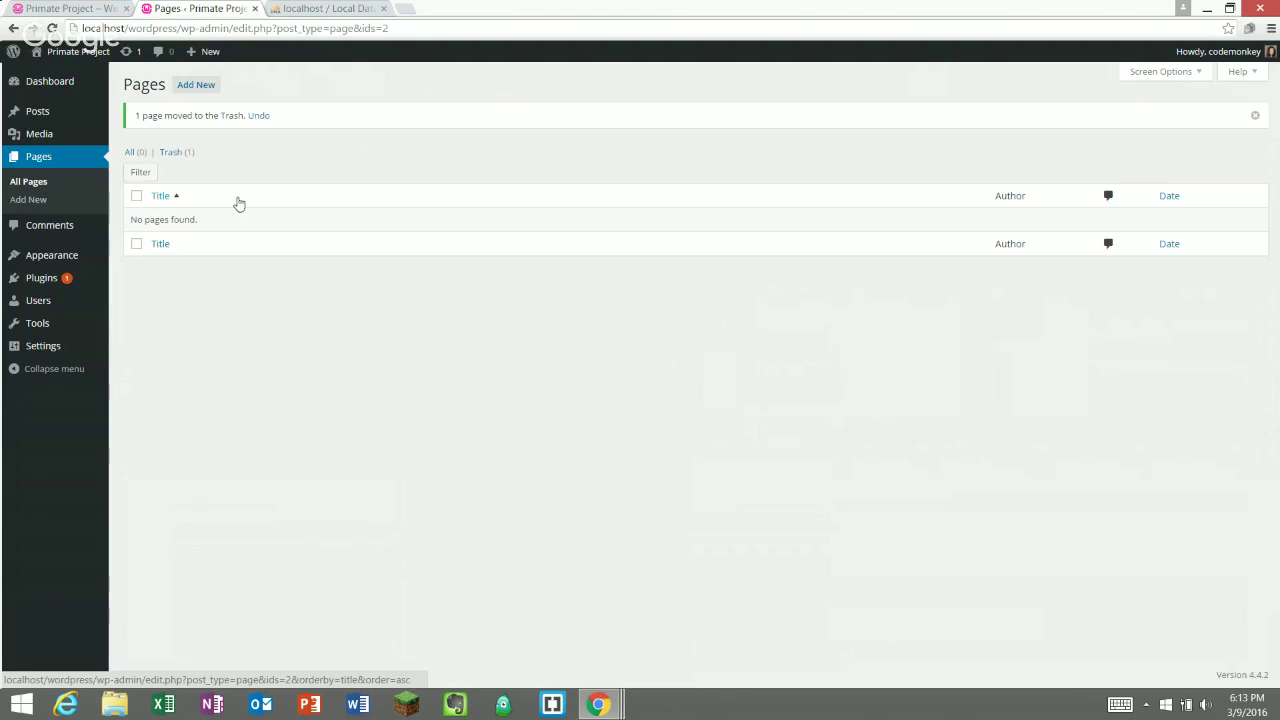
# - View the trashed pages and restore Sample Page
pyautogui.click(176, 152)
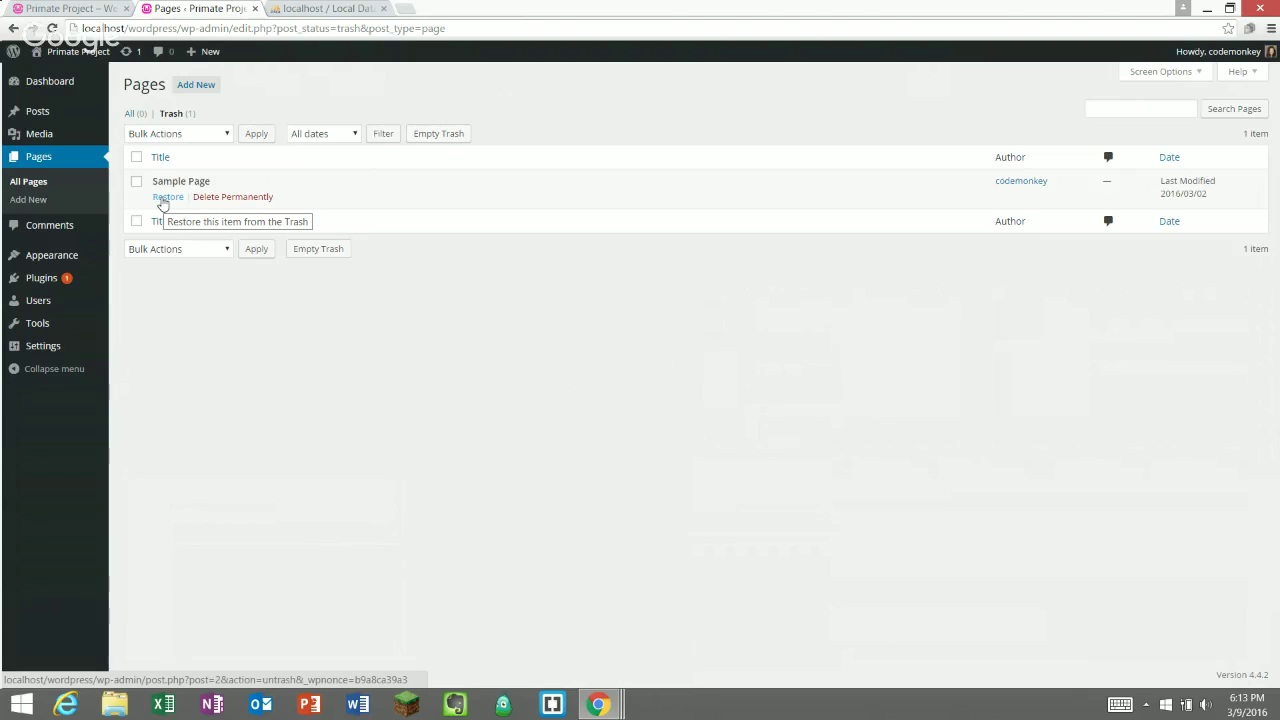
pyautogui.click(163, 199)
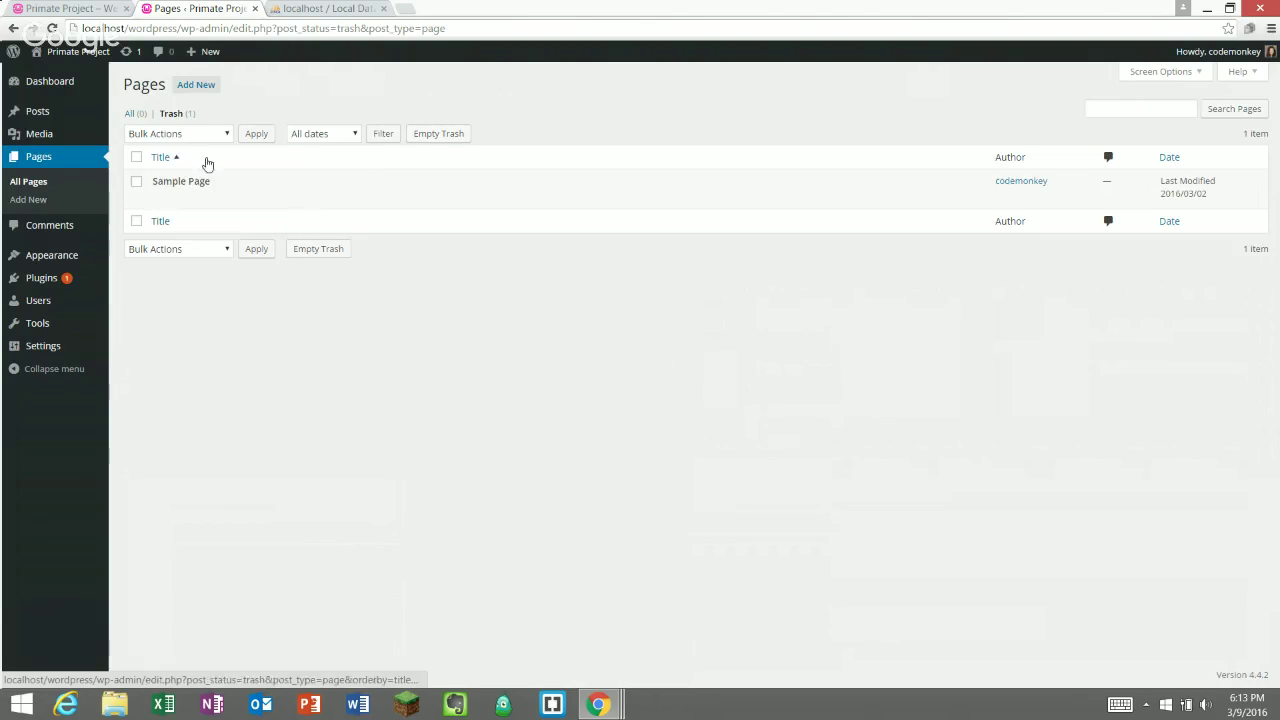
pyautogui.moveTo(168, 201)
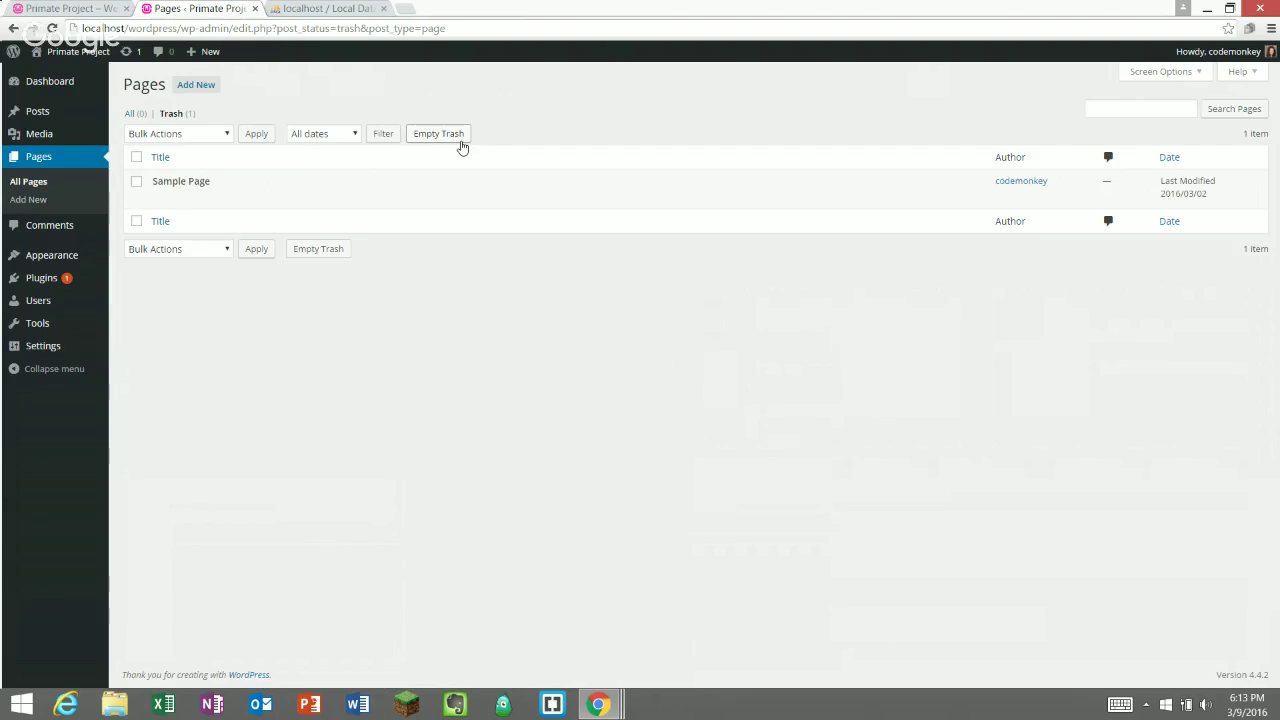
pyautogui.moveTo(351, 191)
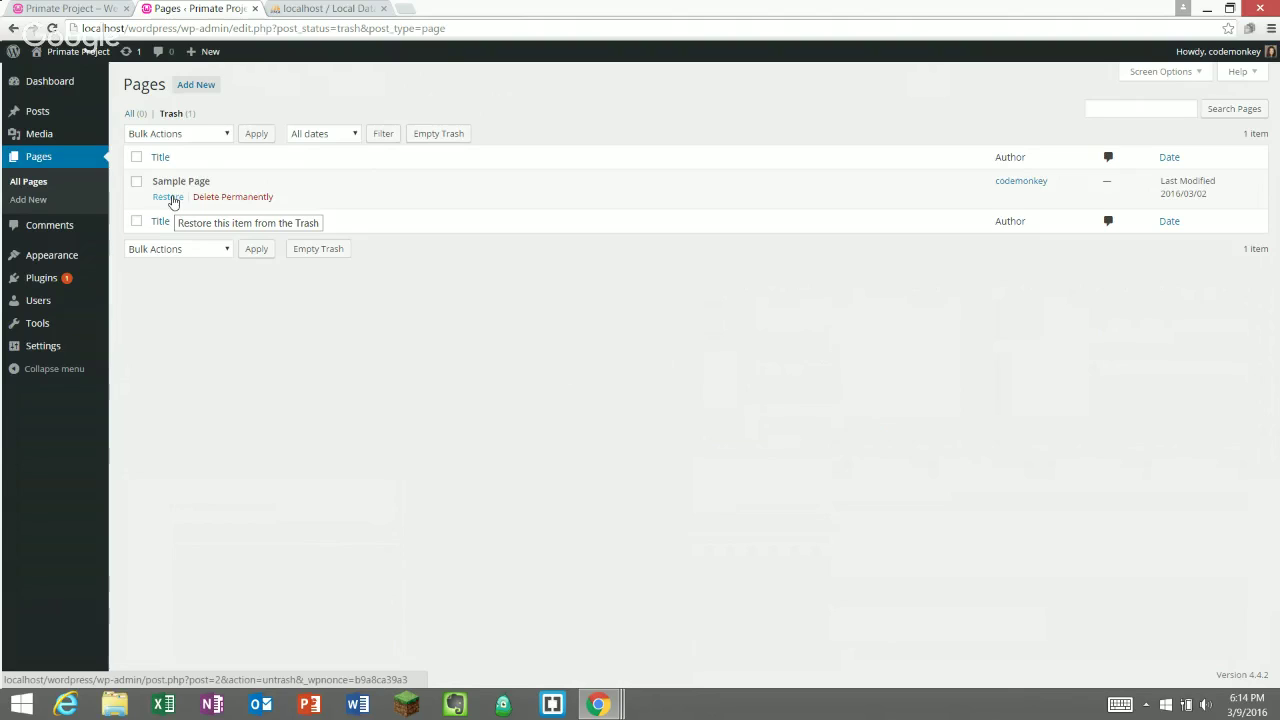
pyautogui.click(170, 197)
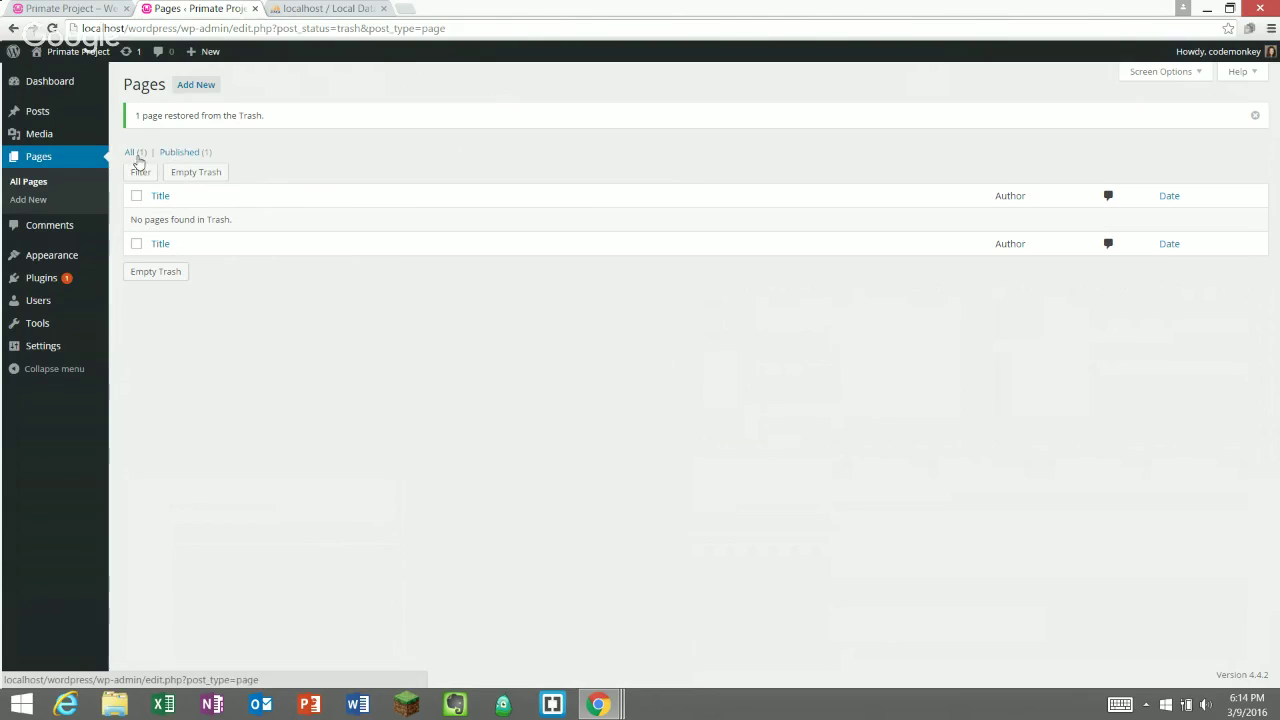
# - Open Sample Page for editing from the list of all pages and move it to the Trash from its editor
pyautogui.click(131, 153)
pyautogui.click(201, 184)
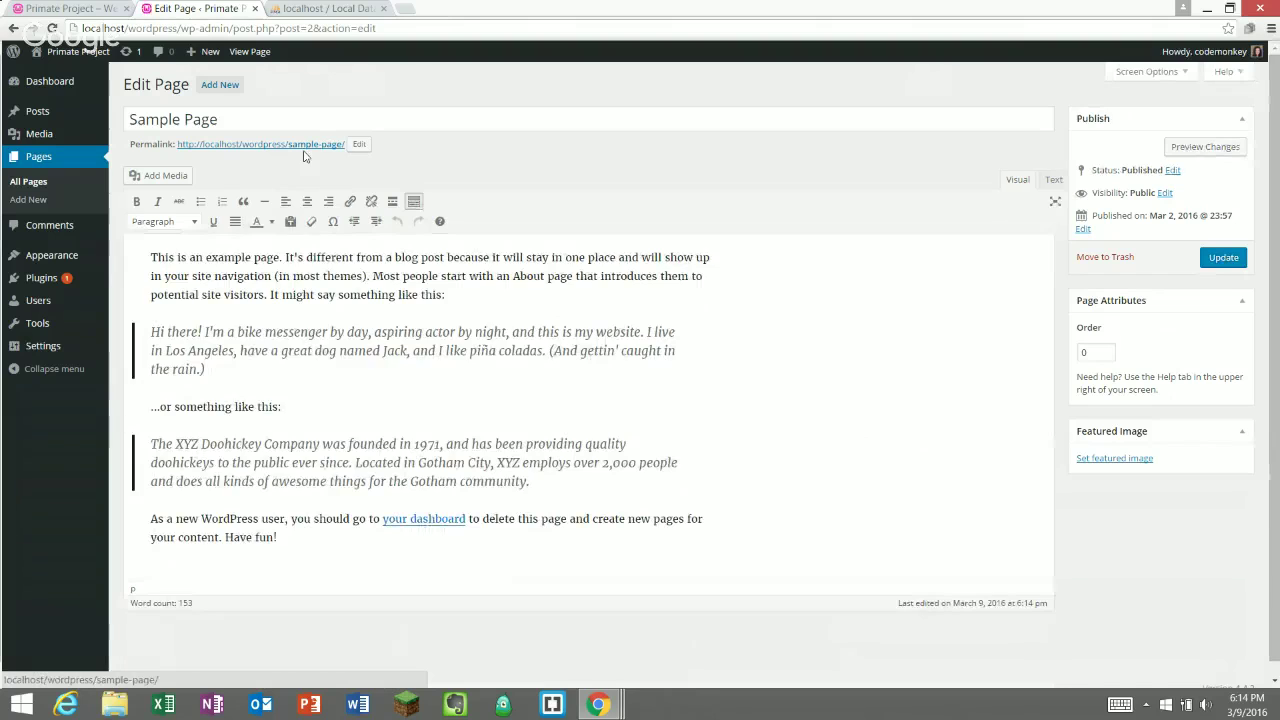
pyautogui.click(1105, 258)
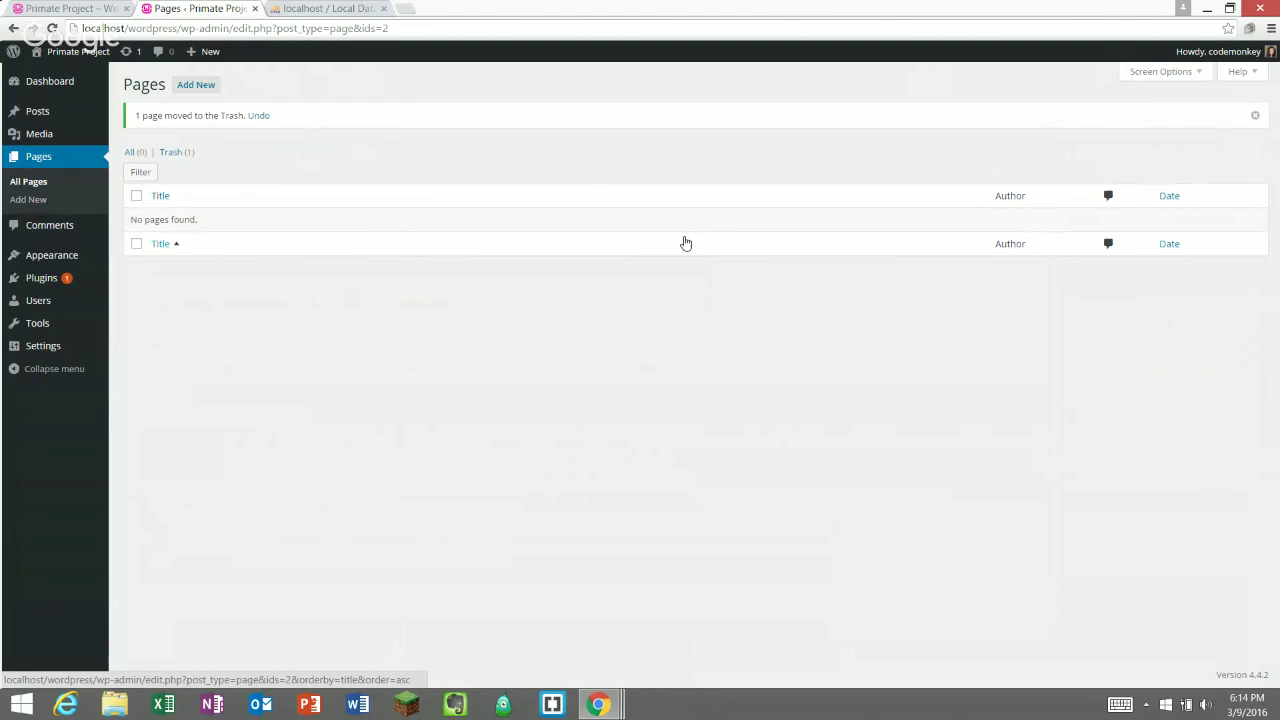
# - Start a new page from the Pages list
pyautogui.click(186, 86)
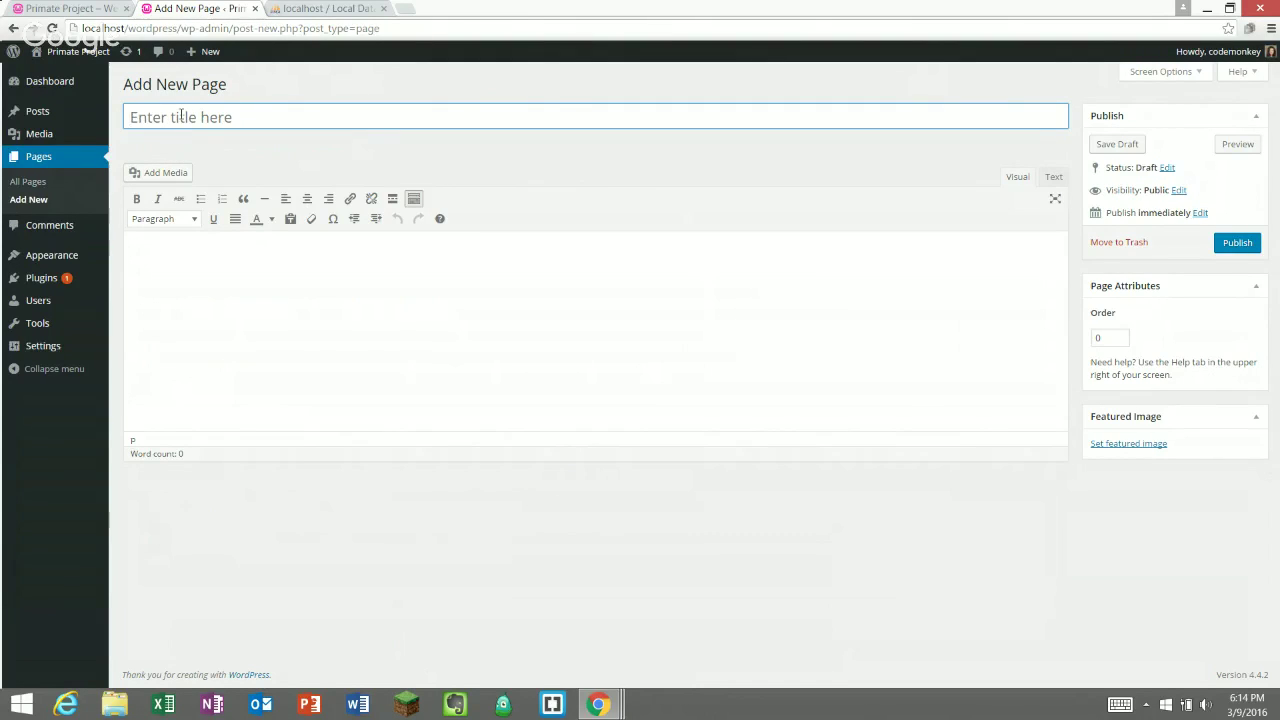
pyautogui.moveTo(210, 54)
# - Switch to the public Primate Project site, reload it and examine the content types available for adding something new
pyautogui.click(70, 10)
pyautogui.click(52, 28)
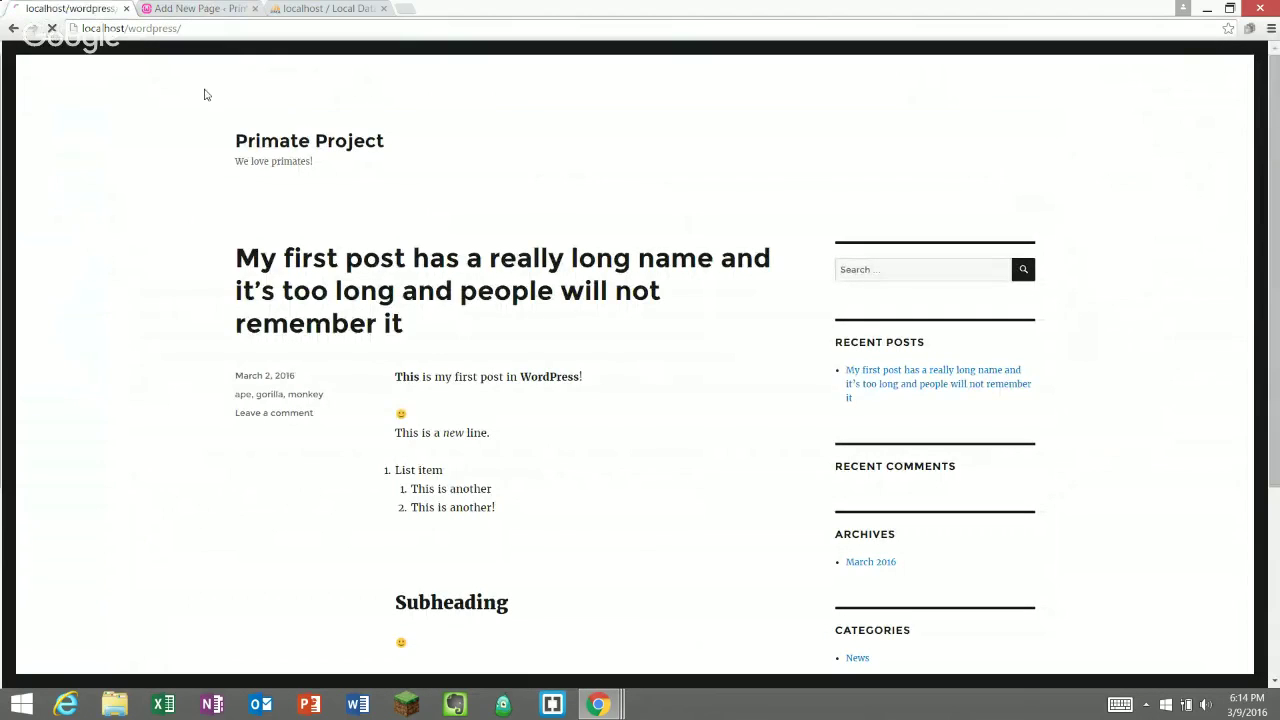
pyautogui.moveTo(279, 58)
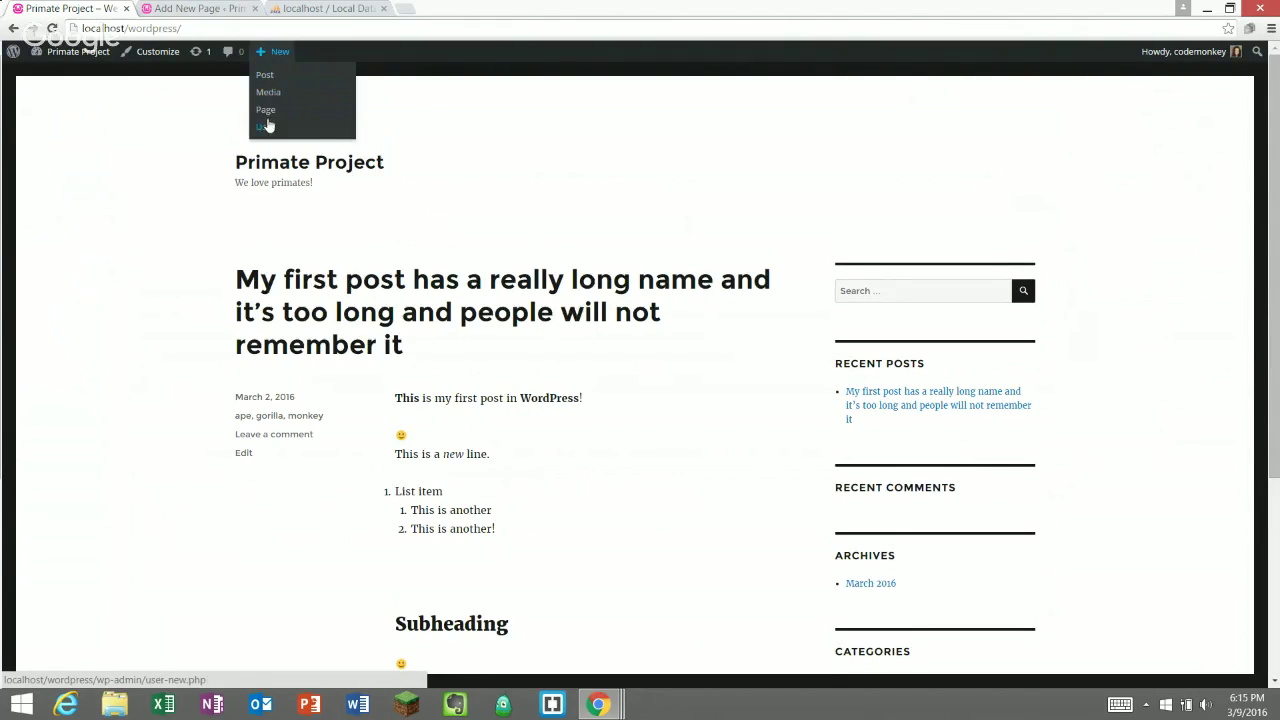
# - View the first post on the site, open it in the post editor, and return to the published post
pyautogui.click(380, 317)
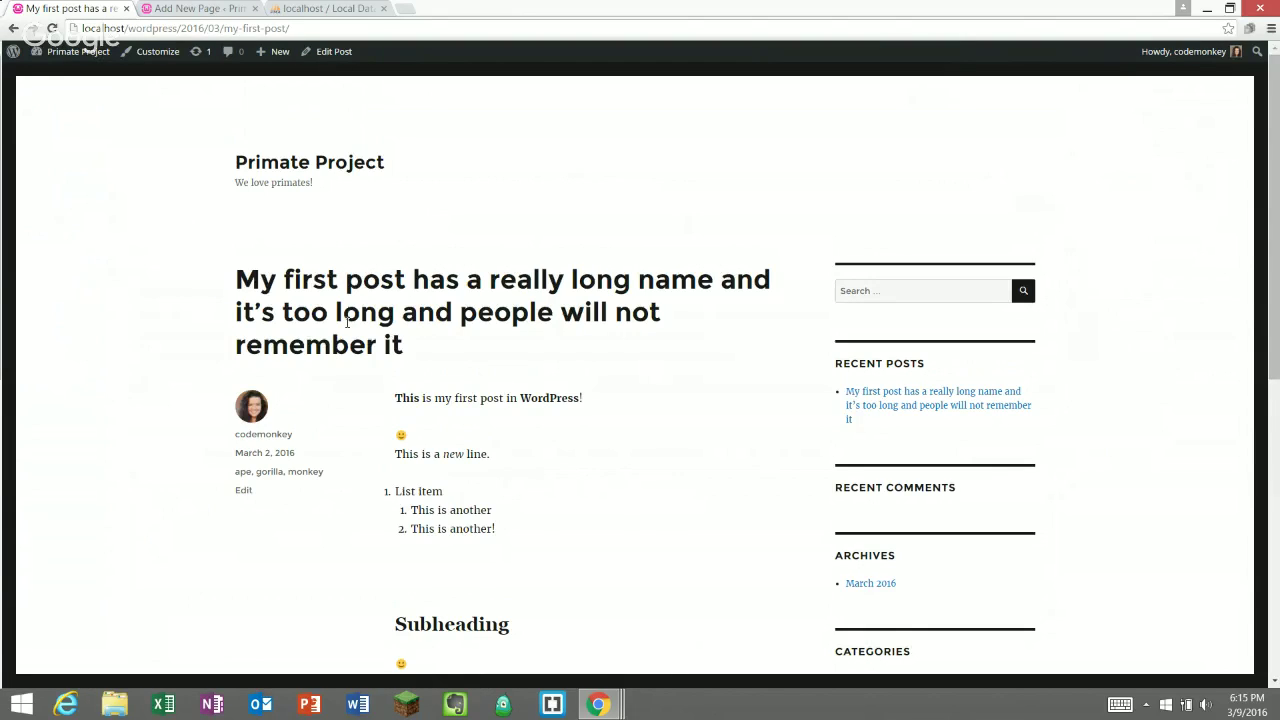
pyautogui.moveTo(261, 281); pyautogui.dragTo(463, 528)
pyautogui.click(463, 320)
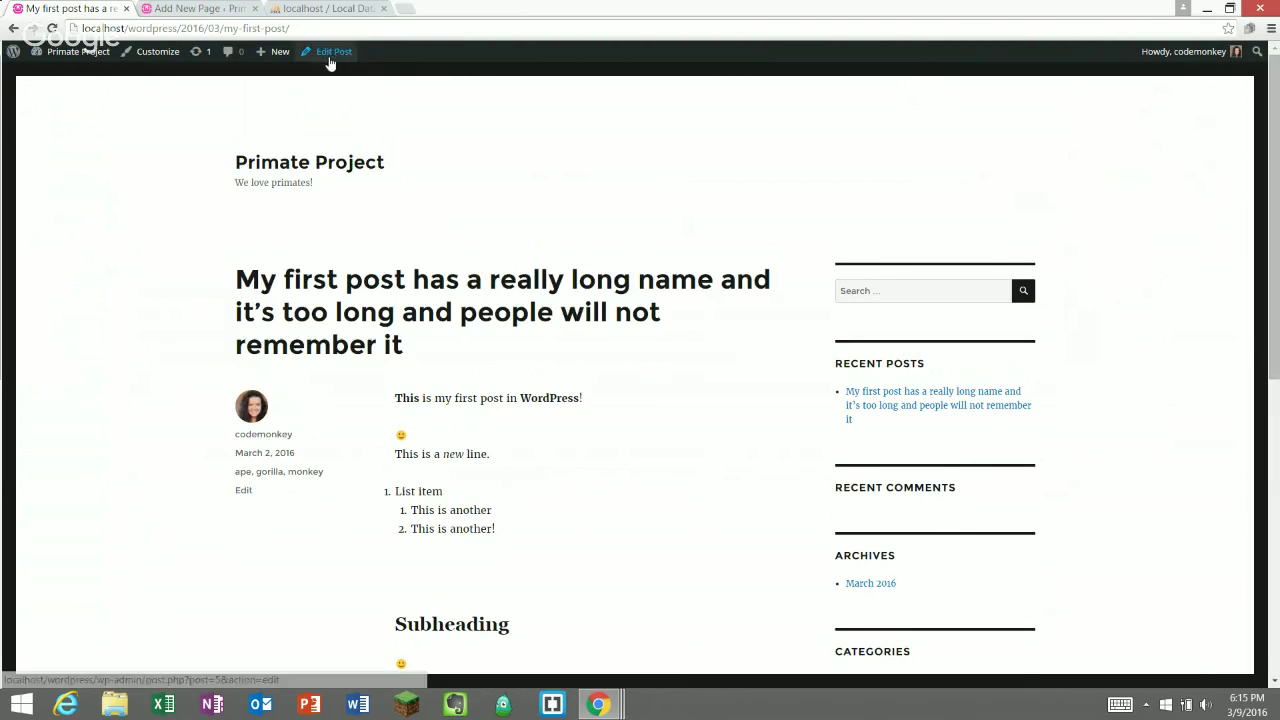
pyautogui.click(330, 55)
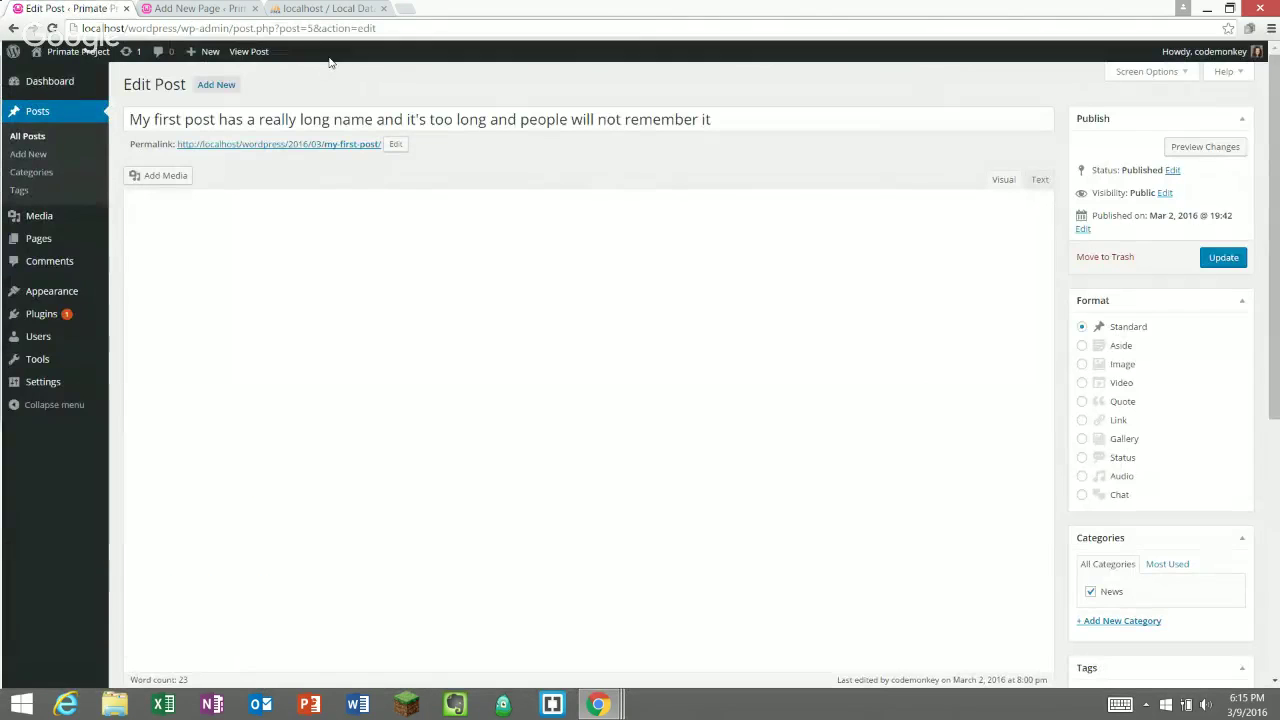
pyautogui.click(12, 28)
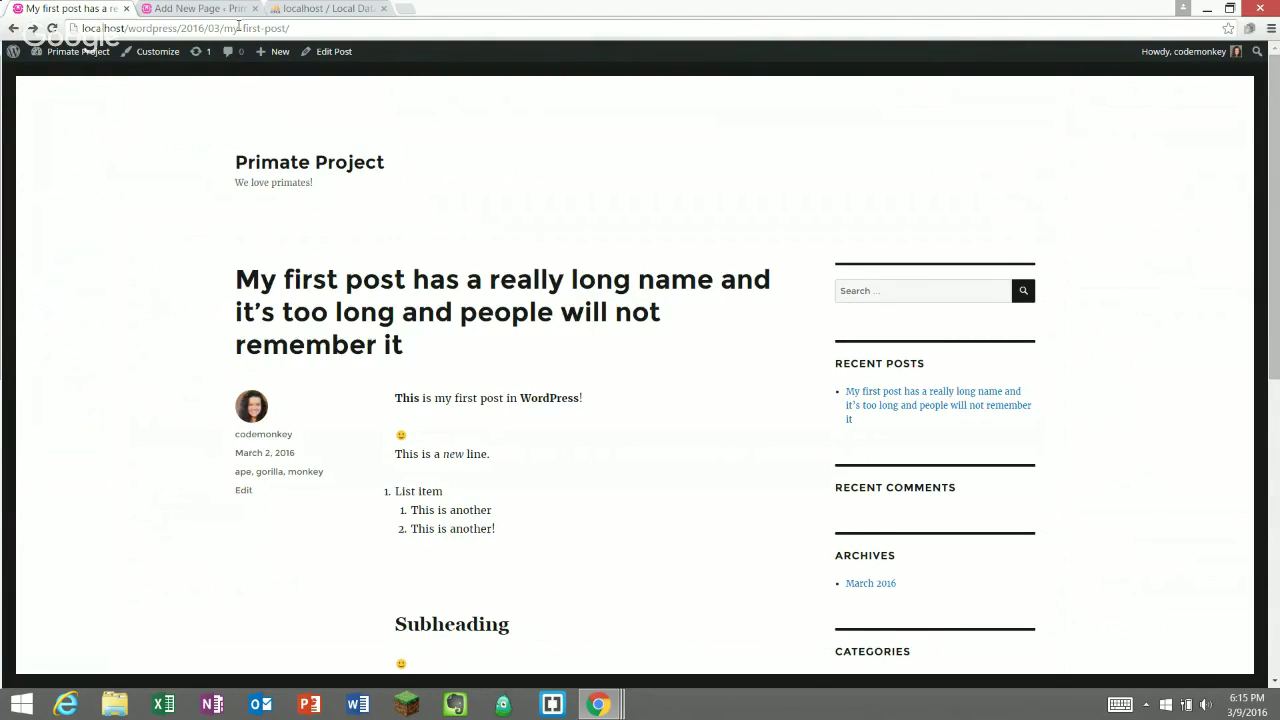
# - Return to the new page and enter "Contact Us" as its title
pyautogui.click(222, 8)
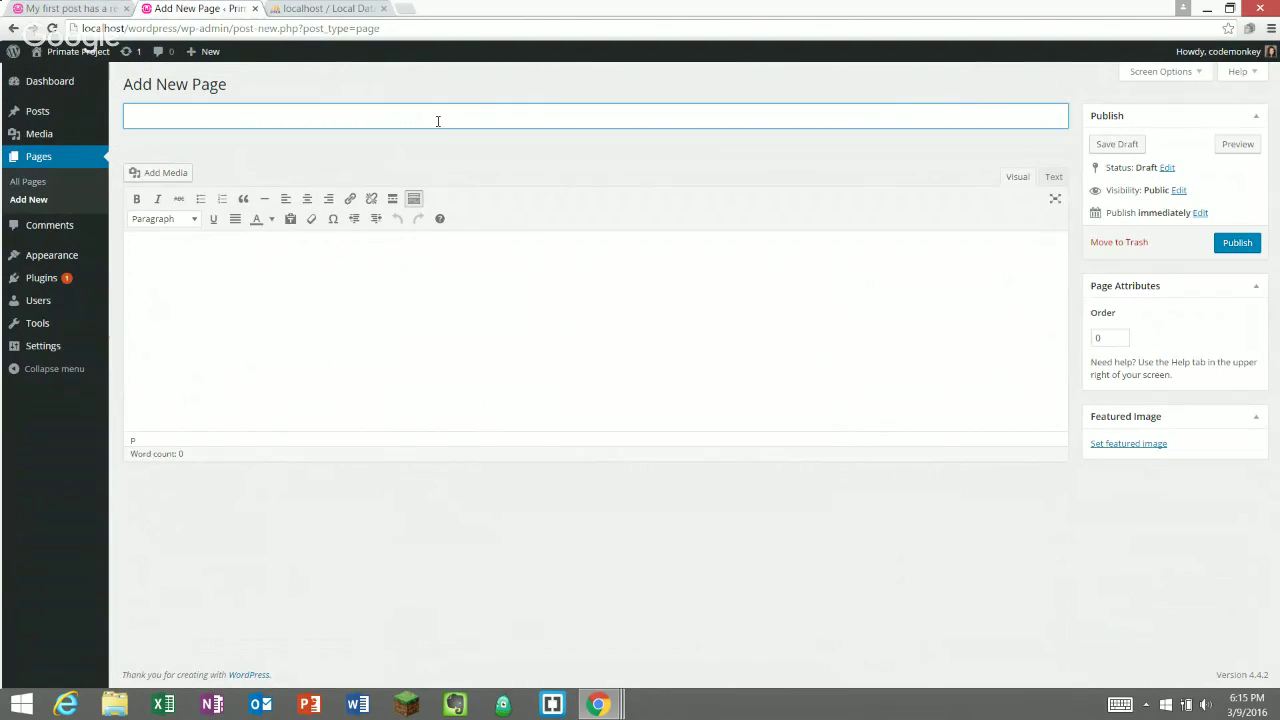
pyautogui.write('Contact Us')
pyautogui.press('Tab')
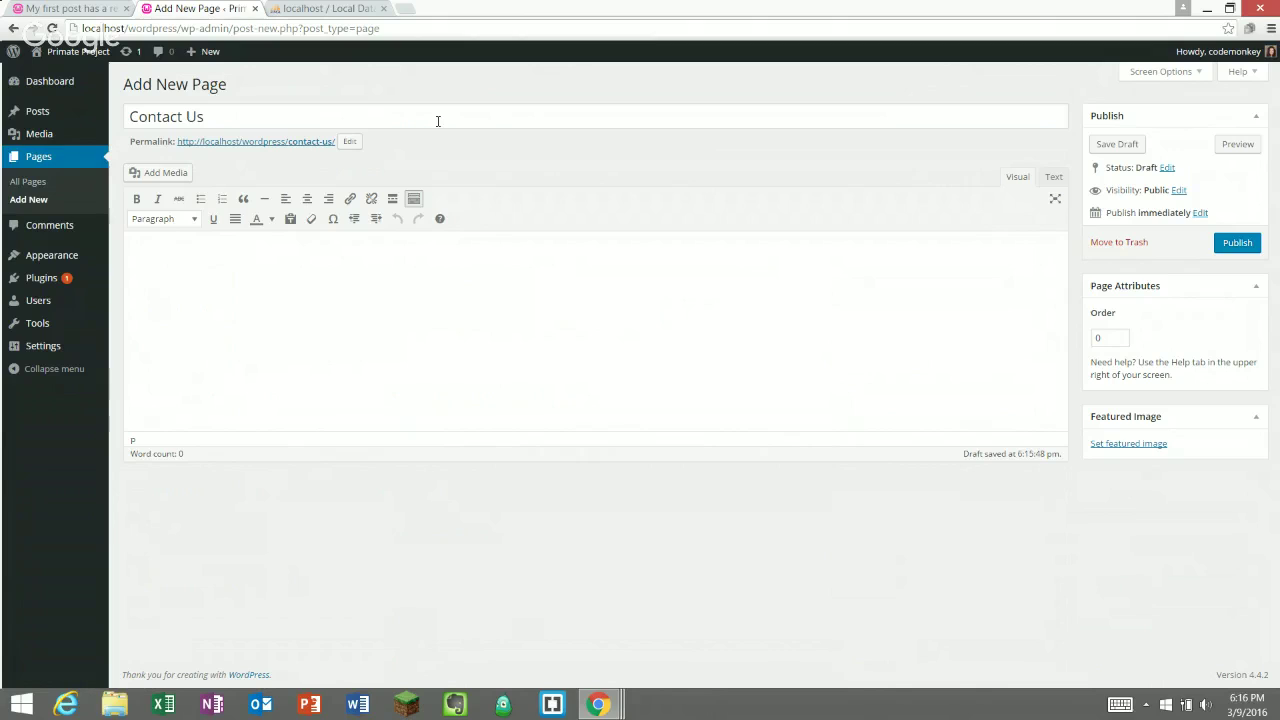
# - Shorten the page's permalink slug to "contact"
pyautogui.click(350, 142)
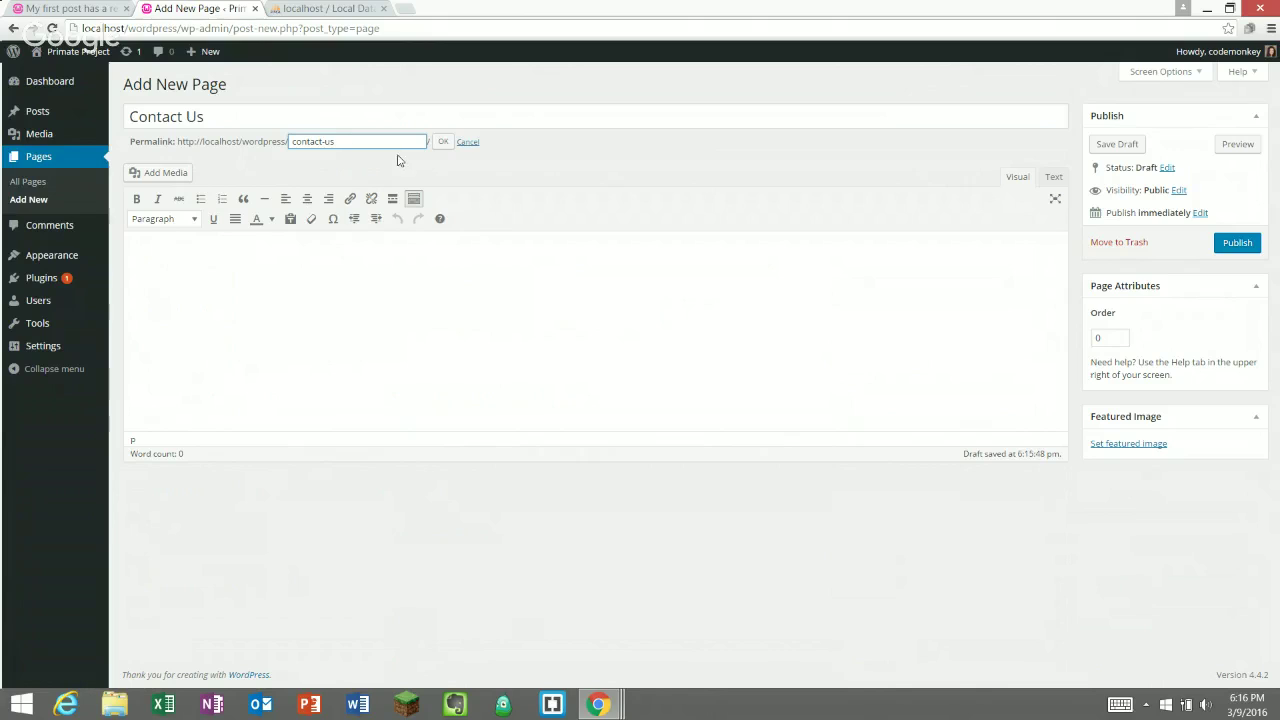
pyautogui.press('BackSpace')
pyautogui.press('BackSpace')
pyautogui.press('BackSpace')
pyautogui.click(440, 145)
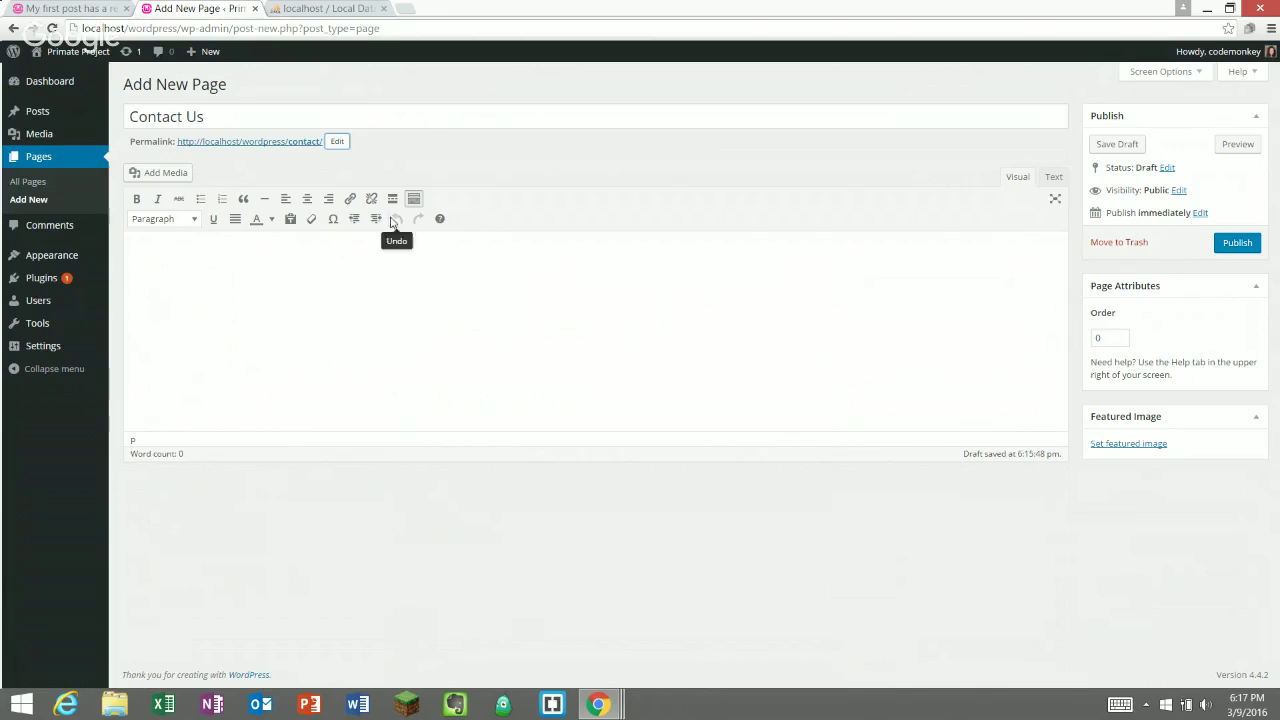
# - Enter "Contact form will go here." as the page's body text
pyautogui.click(143, 365)
pyautogui.write('Contact formwi=')
pyautogui.press('BackSpace')
pyautogui.press('BackSpace')
pyautogui.press('BackSpace')
pyautogui.write('will go here.')
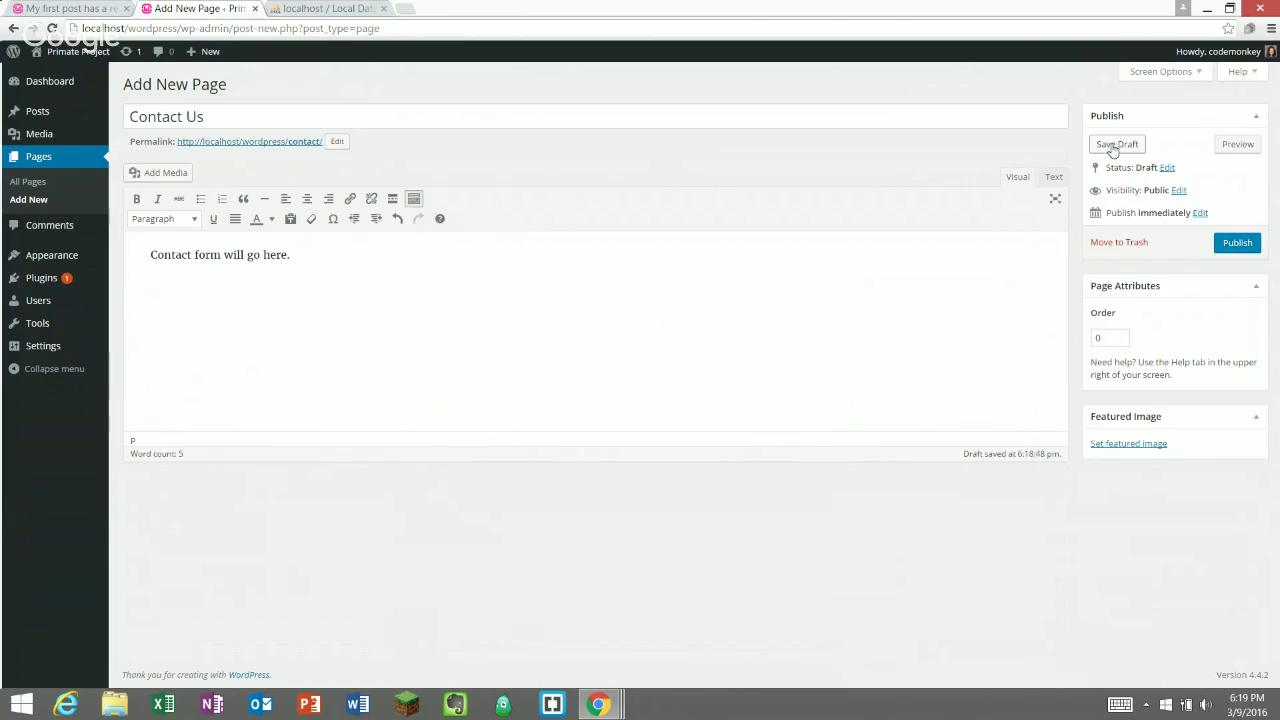
# - Try the Pending Review status for the Contact Us page, reselect Draft, and cancel the status edit
pyautogui.click(1166, 169)
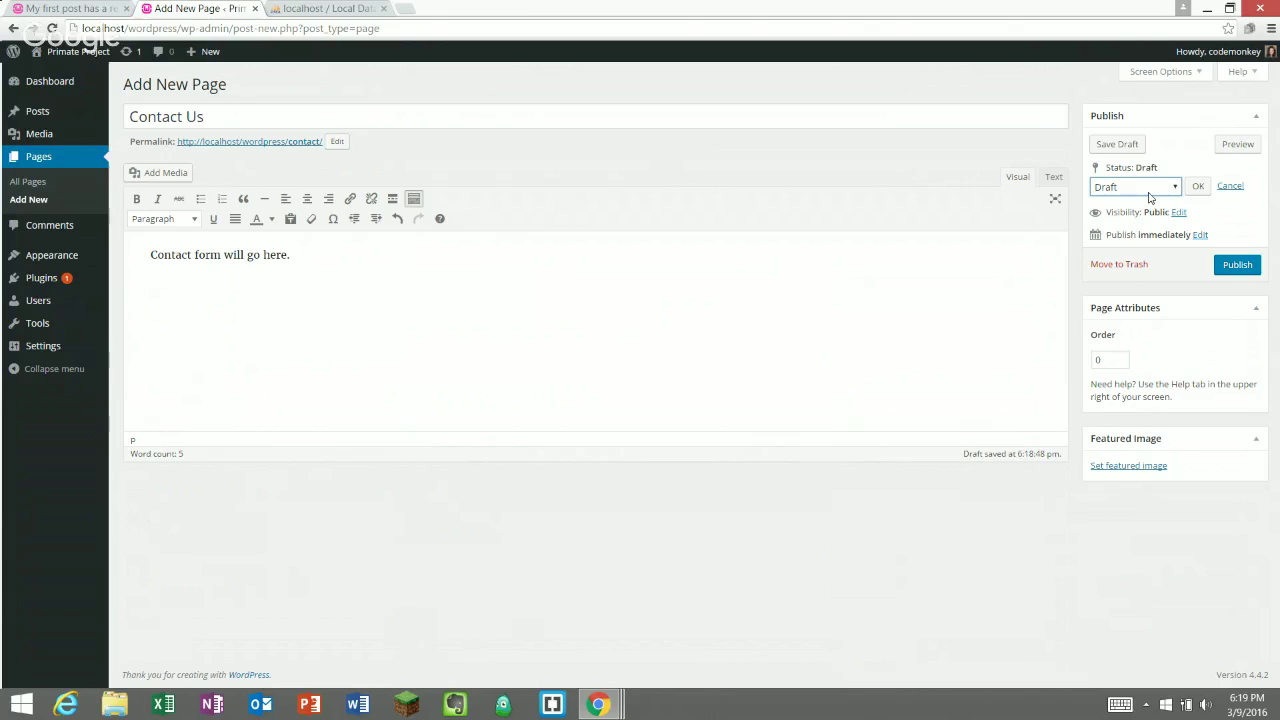
pyautogui.click(1148, 197)
pyautogui.click(1145, 201)
pyautogui.click(1164, 190)
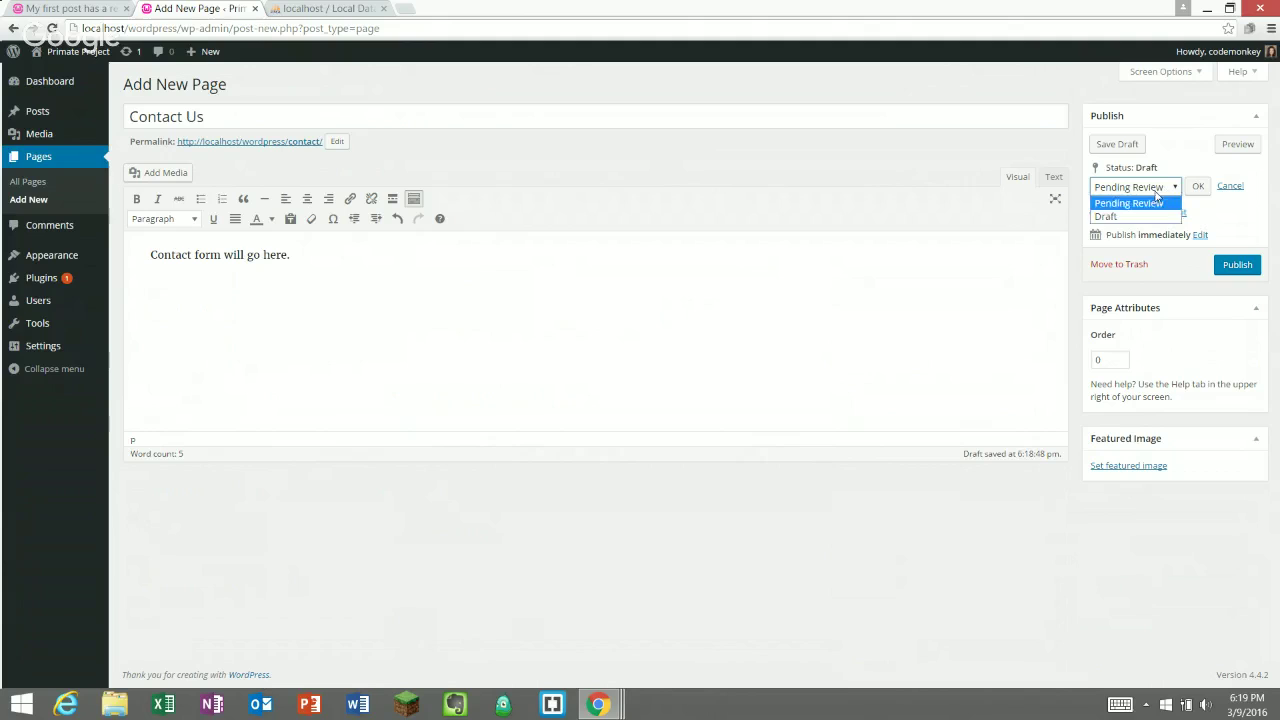
pyautogui.click(1137, 212)
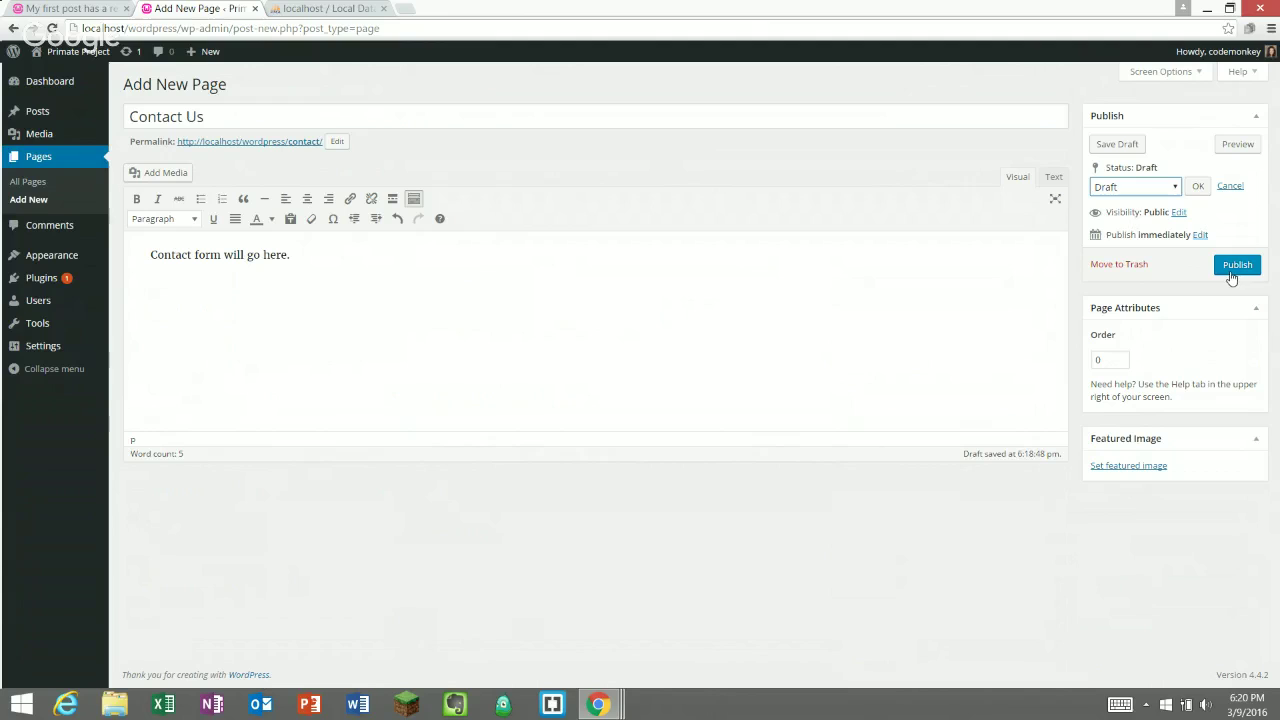
pyautogui.click(1156, 188)
pyautogui.click(1150, 225)
pyautogui.click(1230, 186)
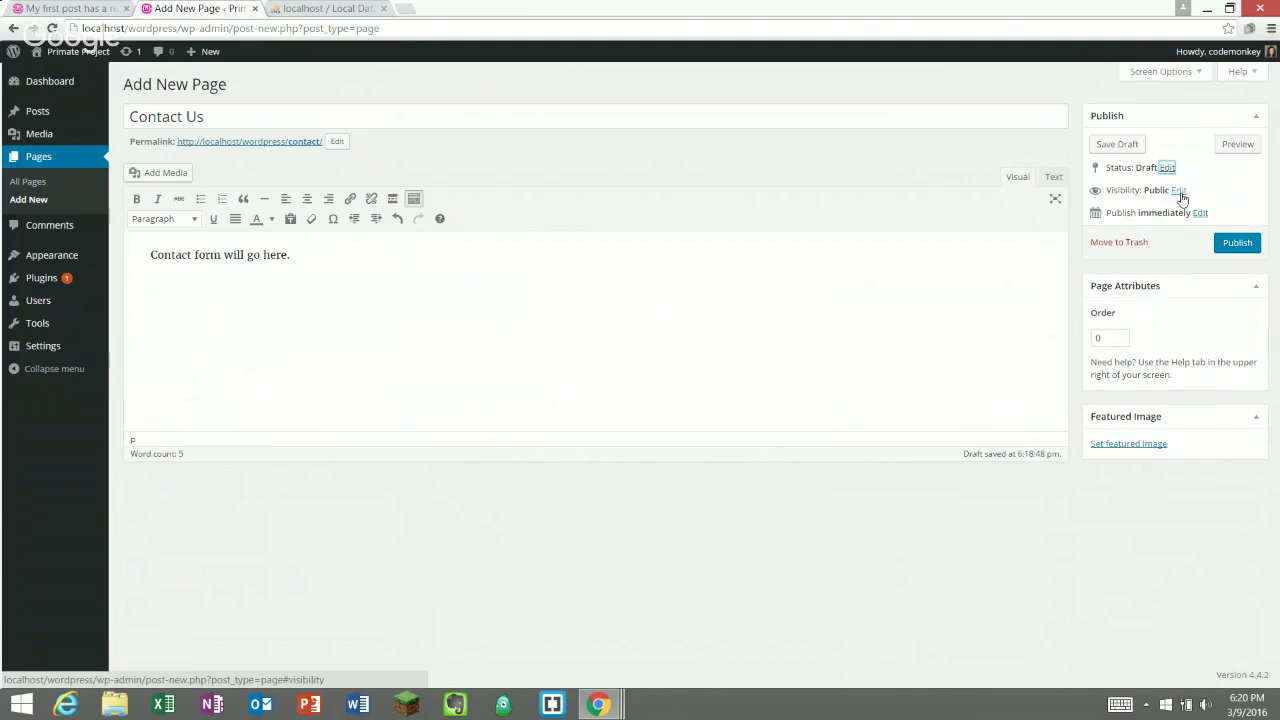
# - Try the Password protected and Private visibility options for the Contact Us page, then cancel the visibility edit
pyautogui.click(1178, 190)
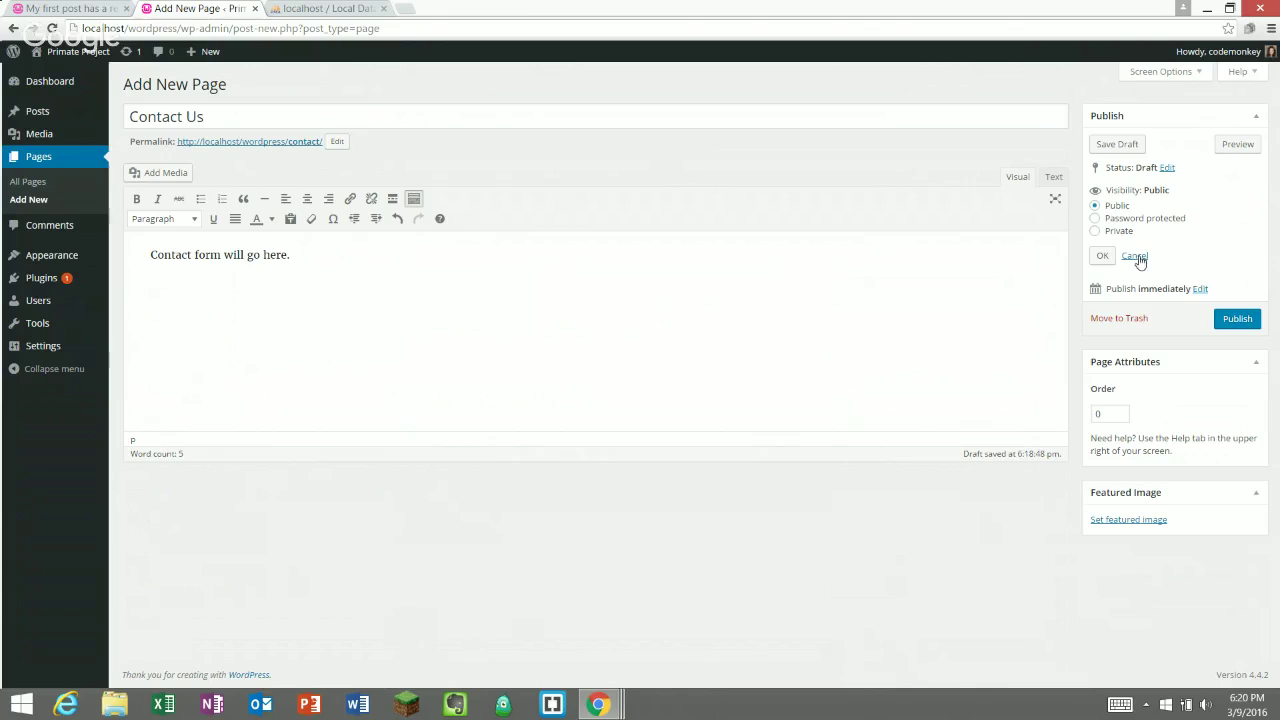
pyautogui.click(1096, 218)
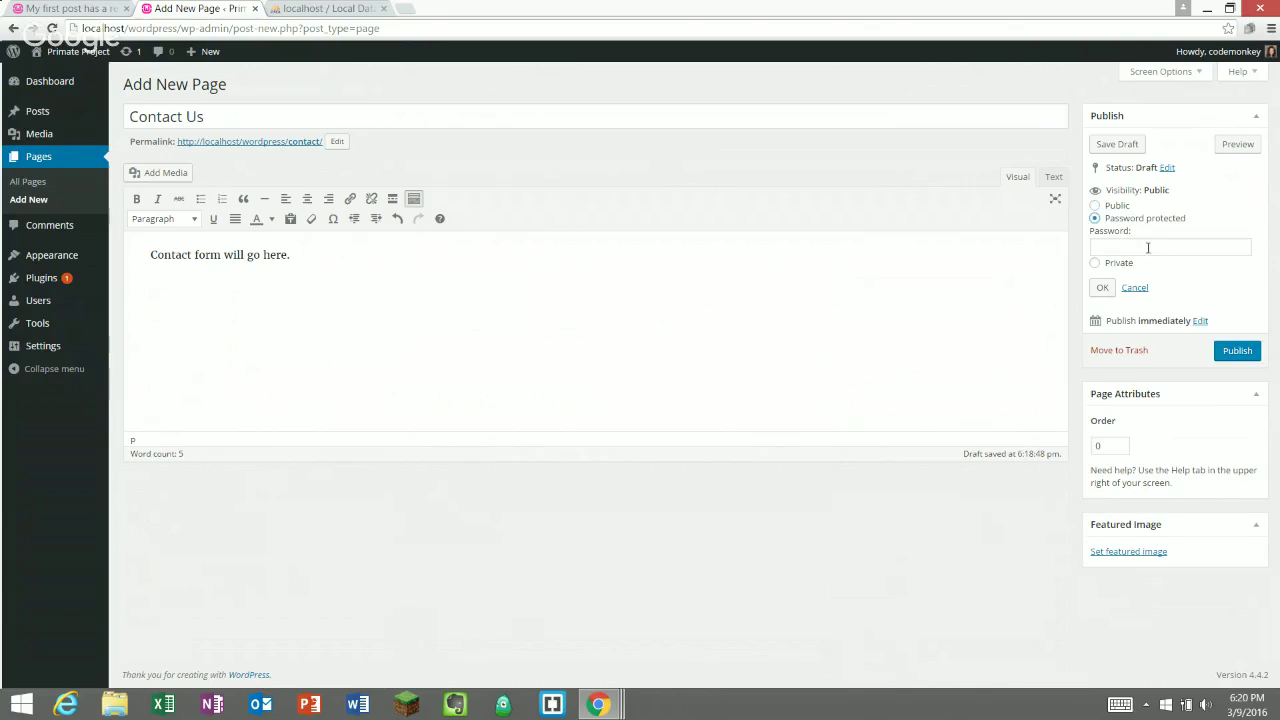
pyautogui.click(1140, 248)
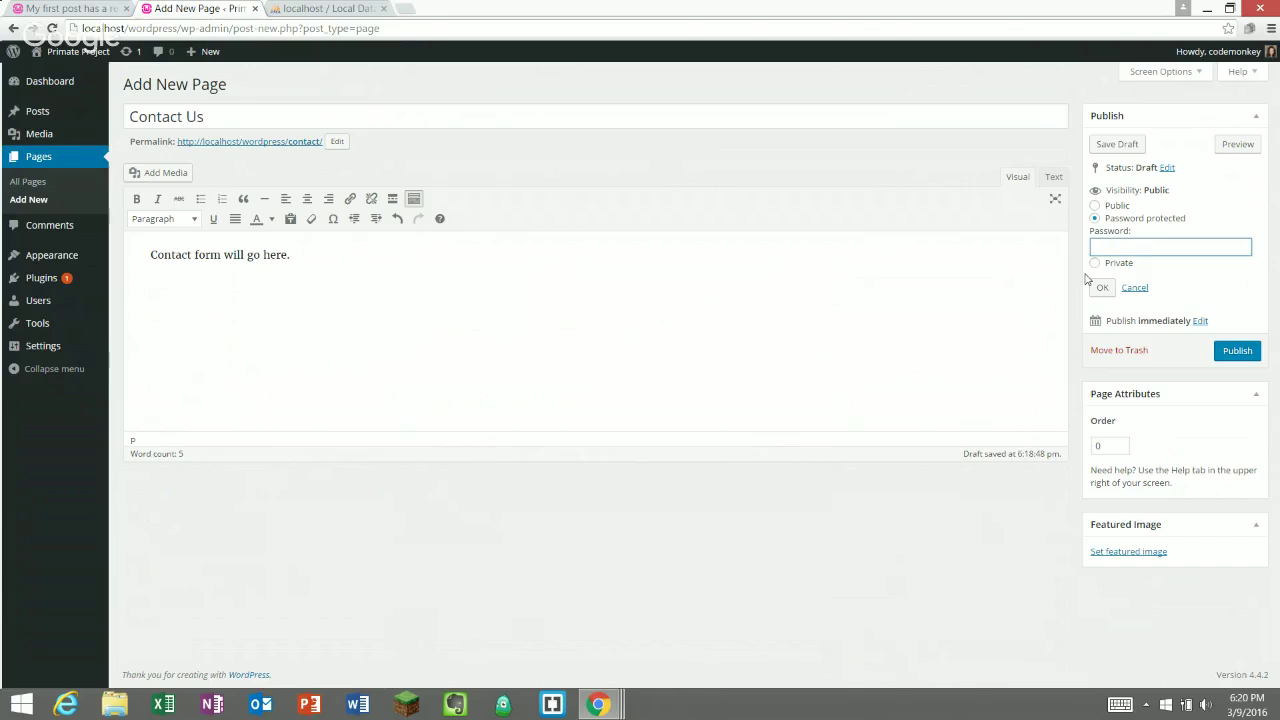
pyautogui.click(1096, 268)
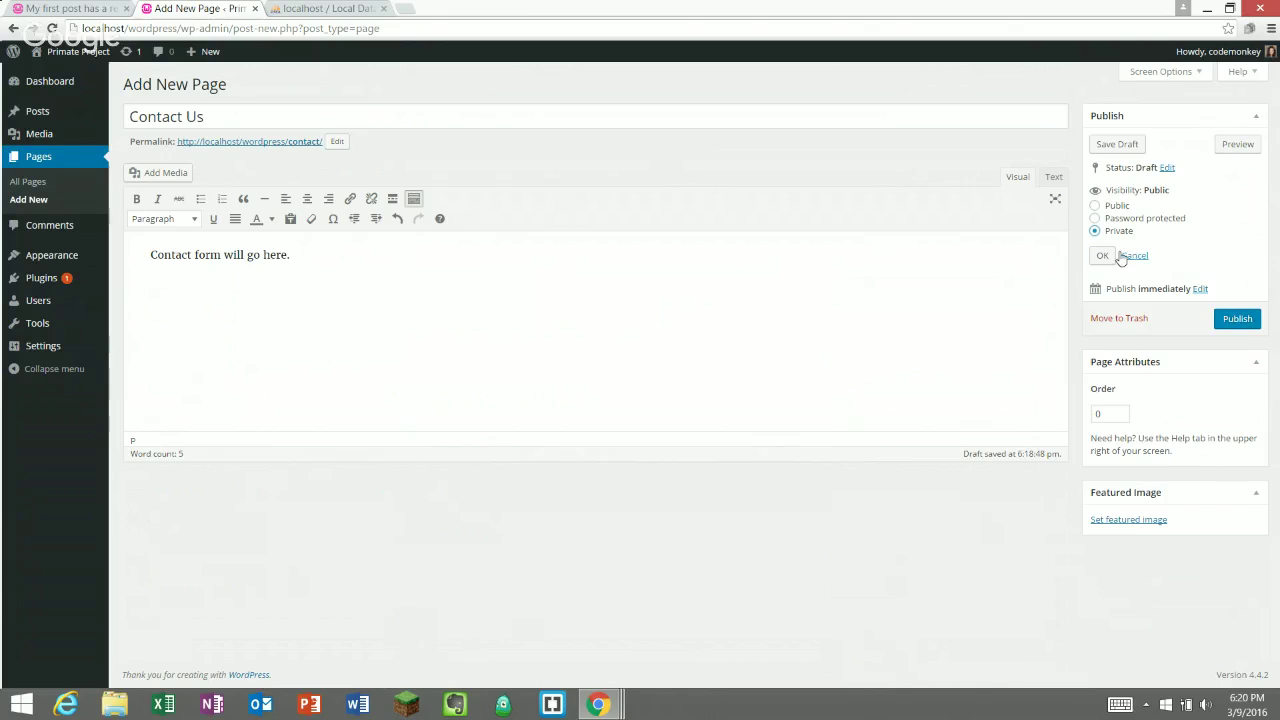
pyautogui.click(1135, 256)
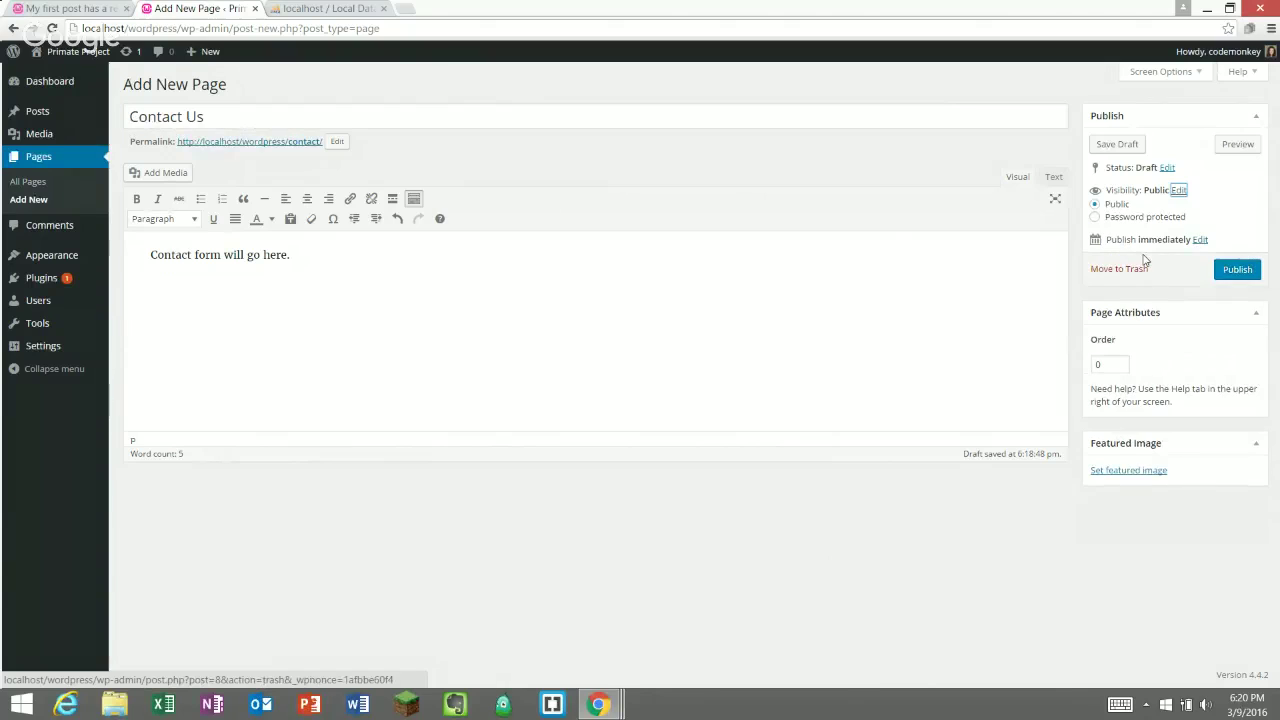
# - Schedule the Contact Us page for publication on April 9, 2016 at 18:14
pyautogui.click(1199, 214)
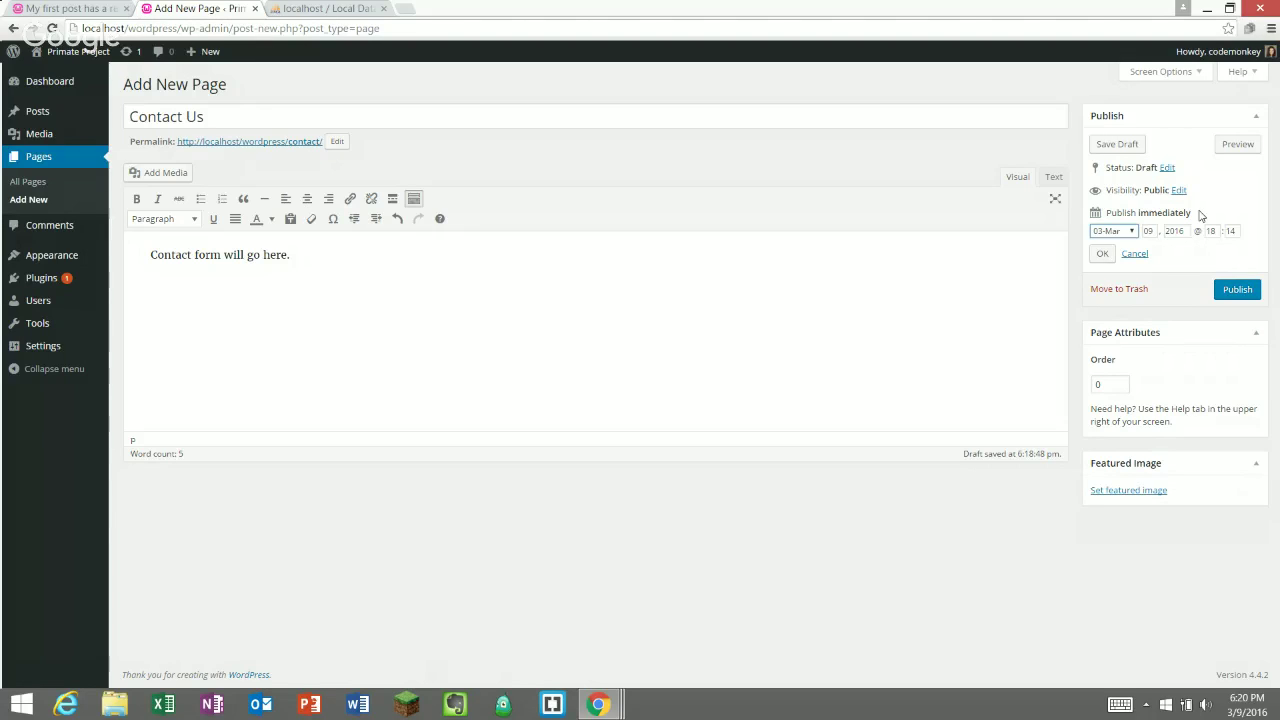
pyautogui.click(1106, 231)
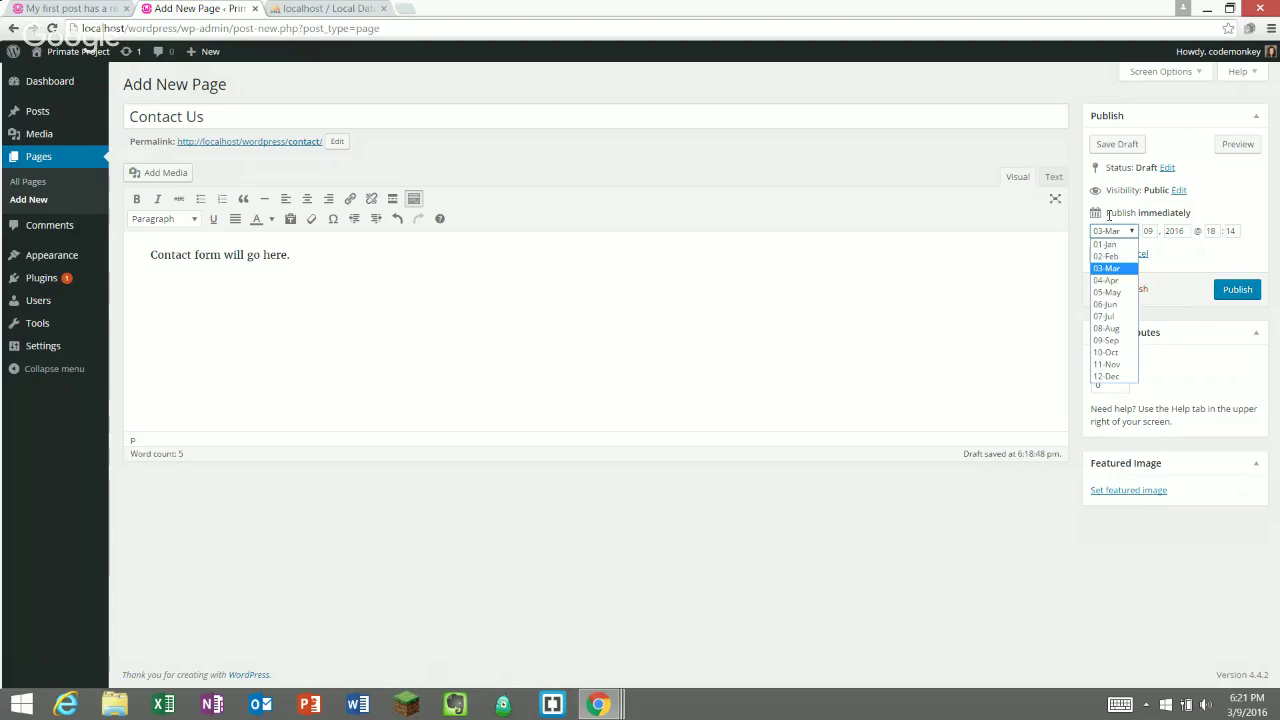
pyautogui.click(1109, 281)
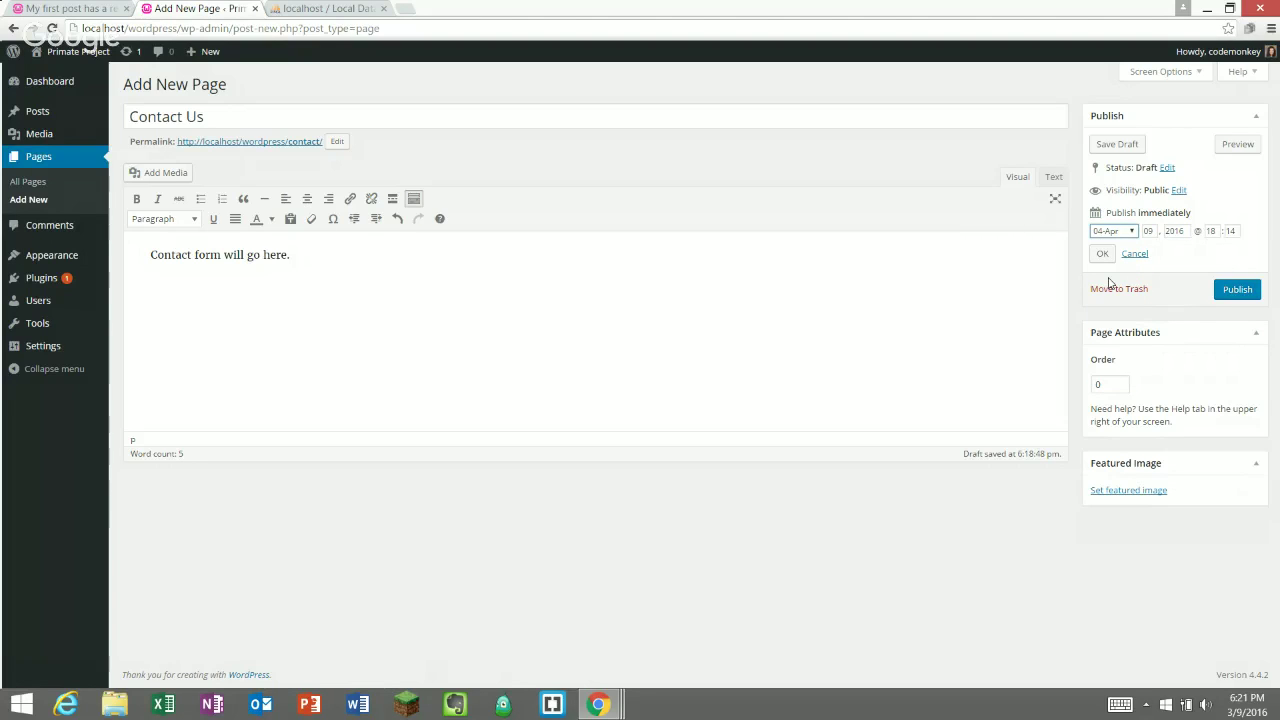
pyautogui.click(1102, 253)
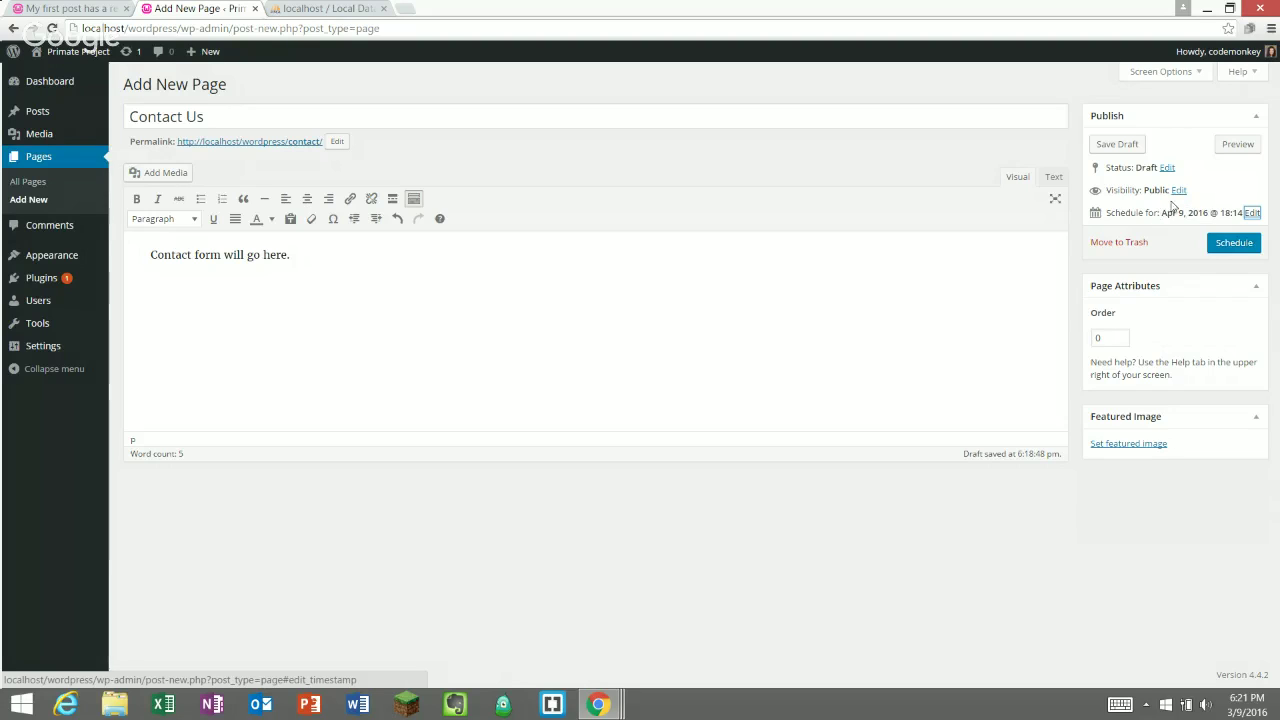
# - Set the scheduled publish month back to 03-Mar so the Contact Us page publishes immediately
pyautogui.click(1251, 213)
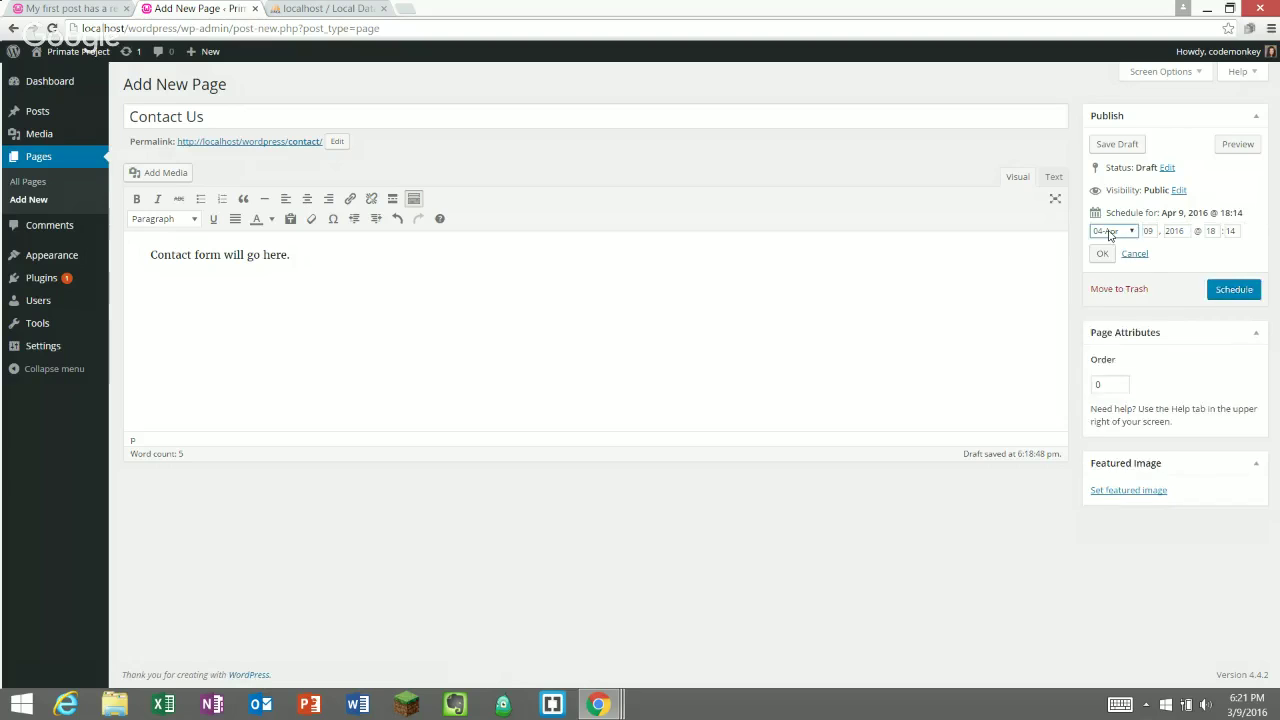
pyautogui.click(1109, 234)
pyautogui.click(1112, 266)
pyautogui.click(1101, 253)
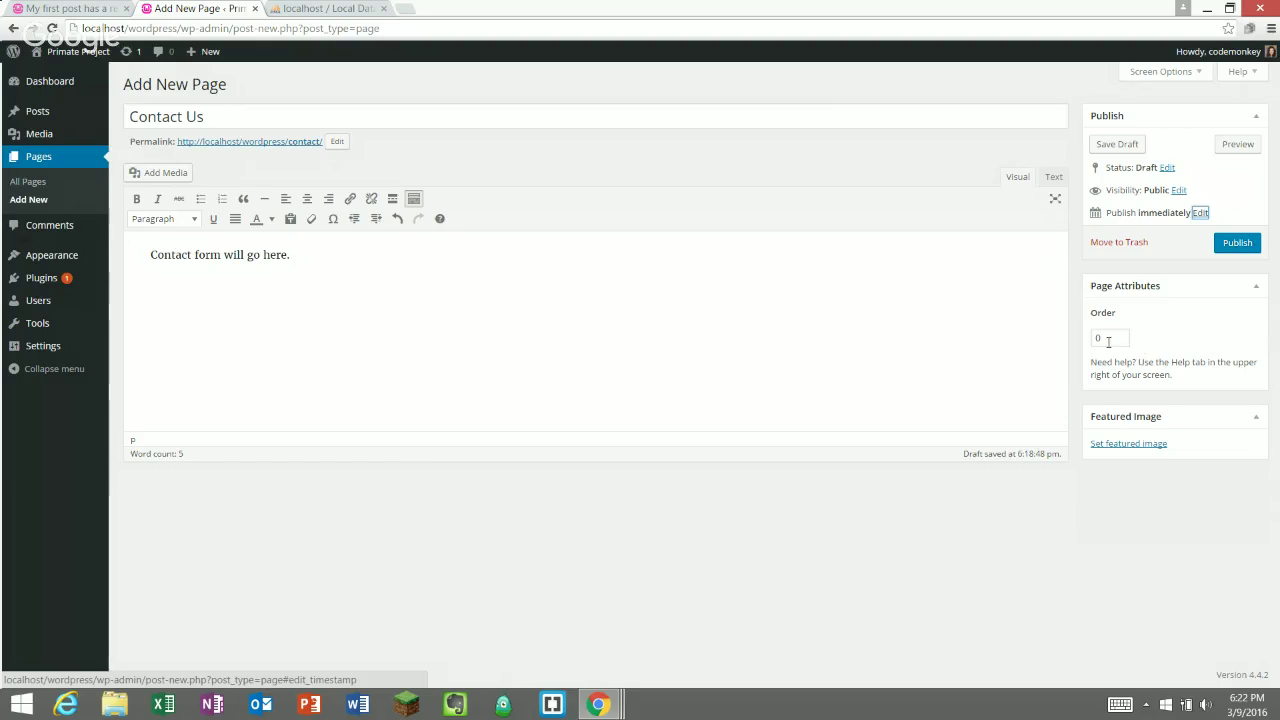
pyautogui.doubleClick(1103, 340)
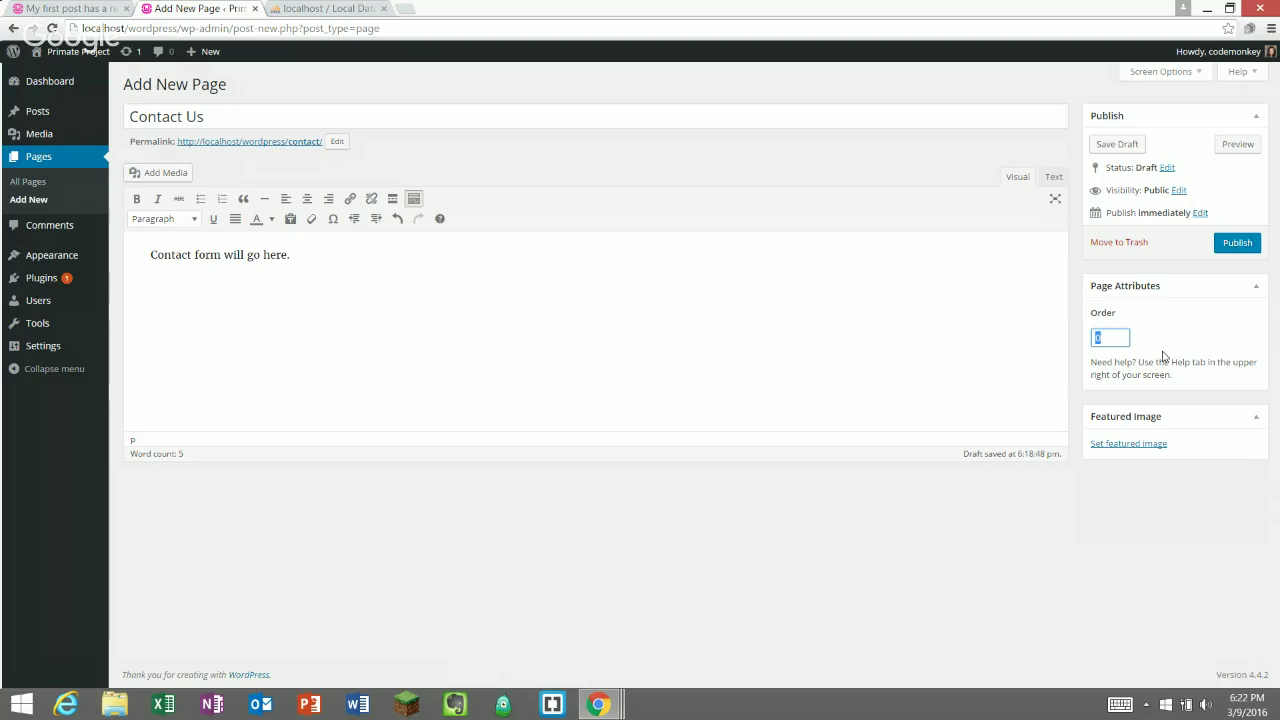
pyautogui.click(1112, 339)
pyautogui.doubleClick(1106, 333)
pyautogui.click(1118, 335)
pyautogui.click(1185, 554)
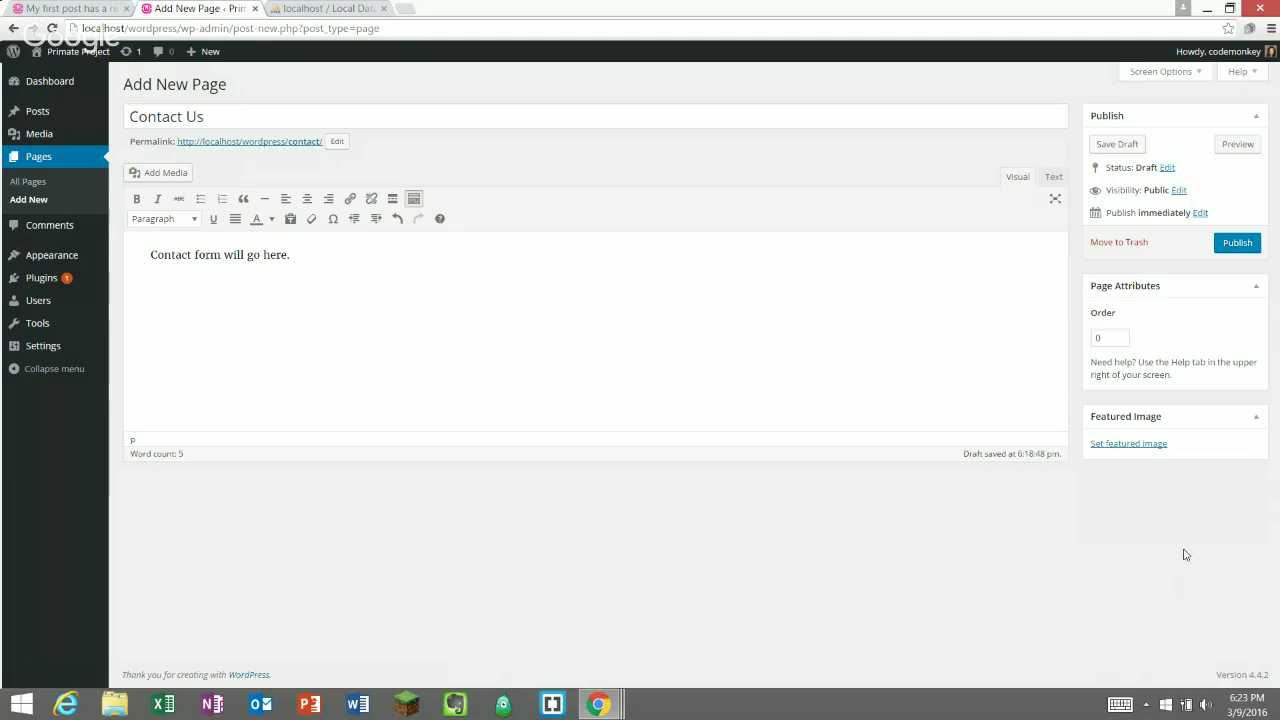
# - Examine the upload and media library options for the page's featured image, then close the dialog without choosing an image
pyautogui.click(1108, 448)
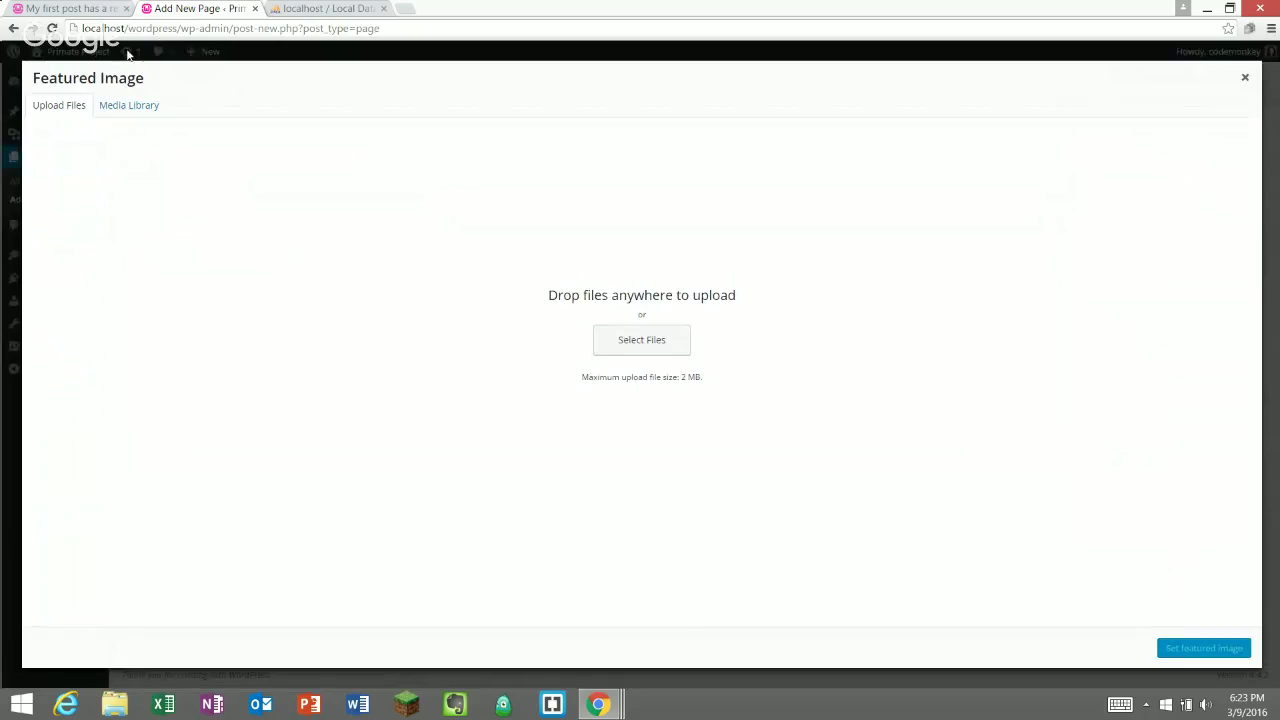
pyautogui.click(123, 112)
pyautogui.click(57, 110)
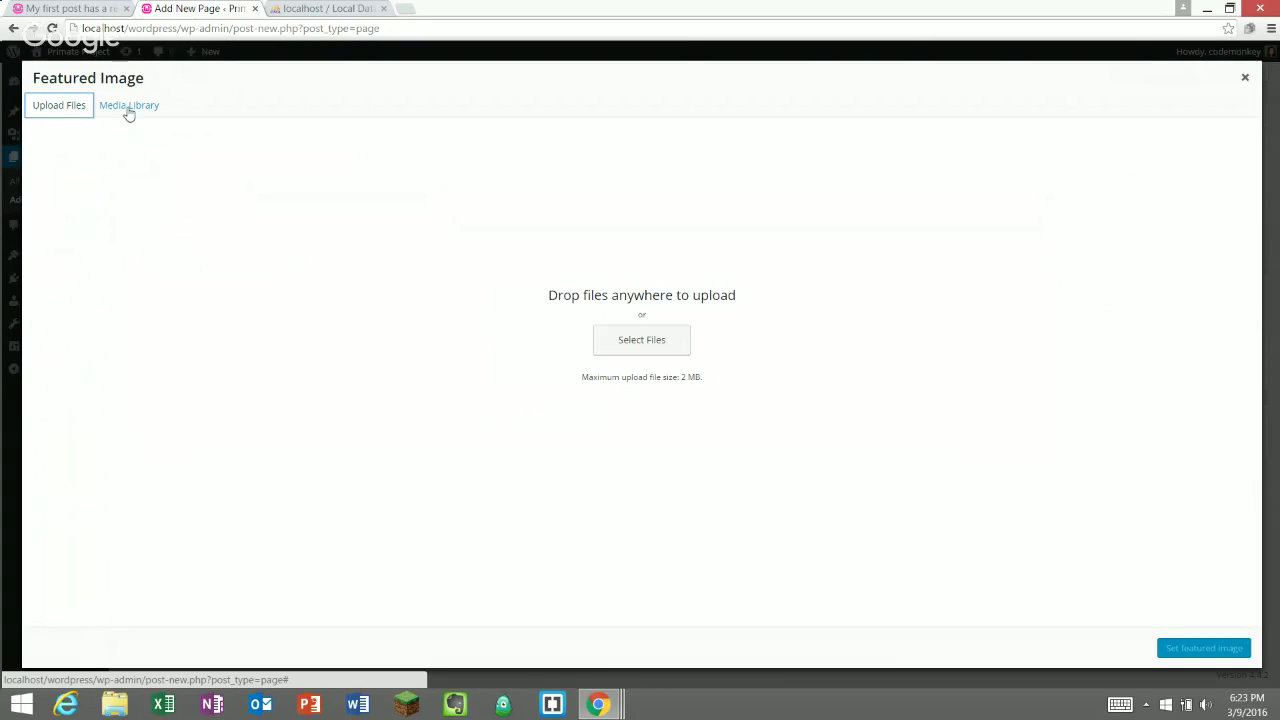
pyautogui.click(128, 112)
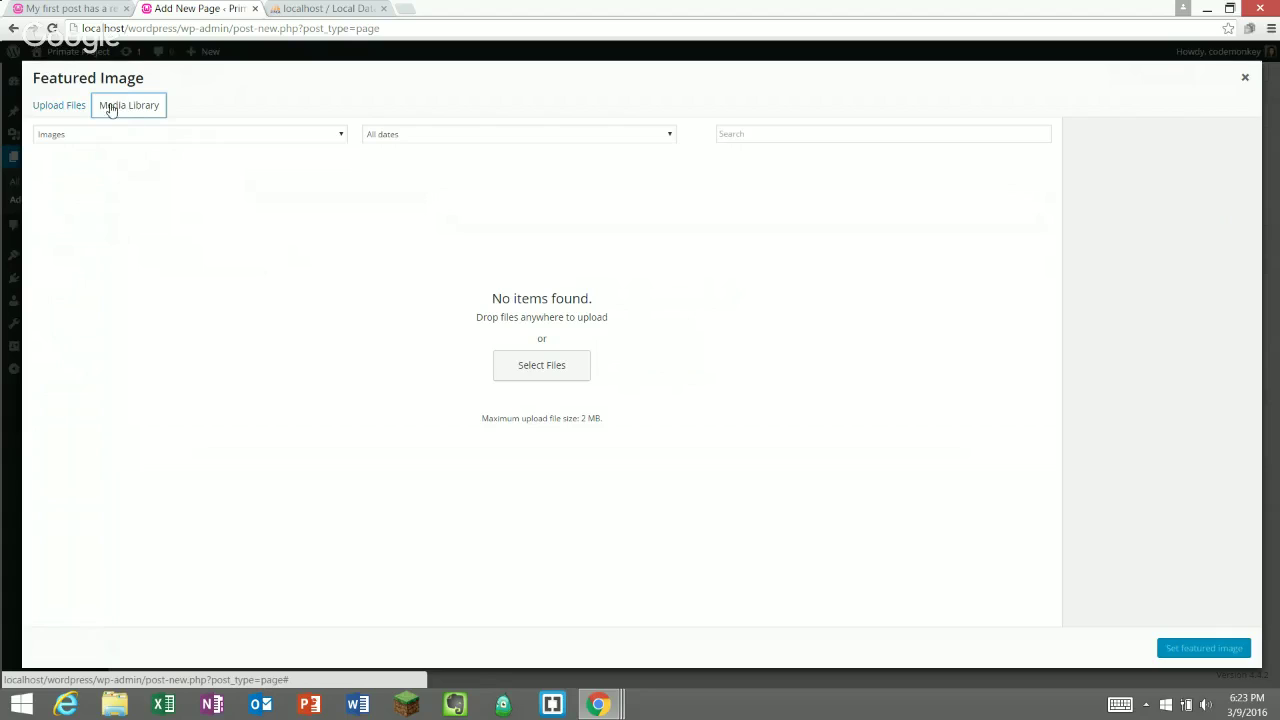
pyautogui.click(57, 110)
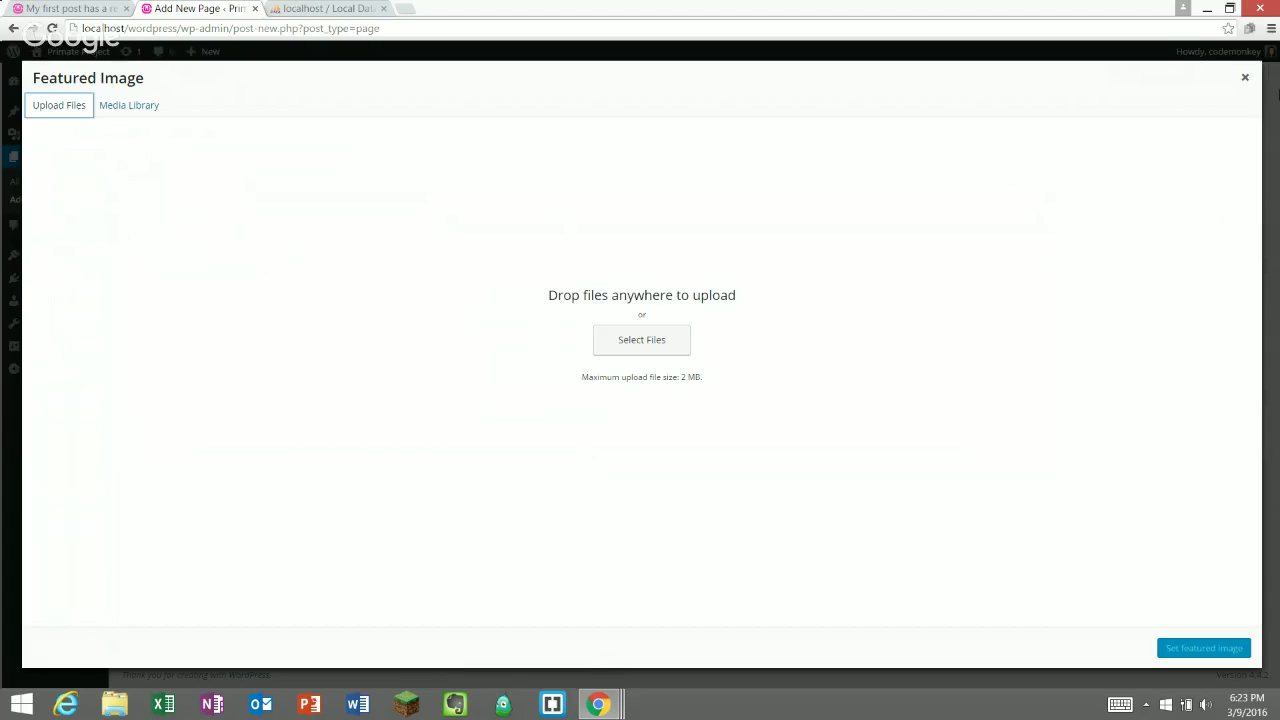
pyautogui.click(1245, 77)
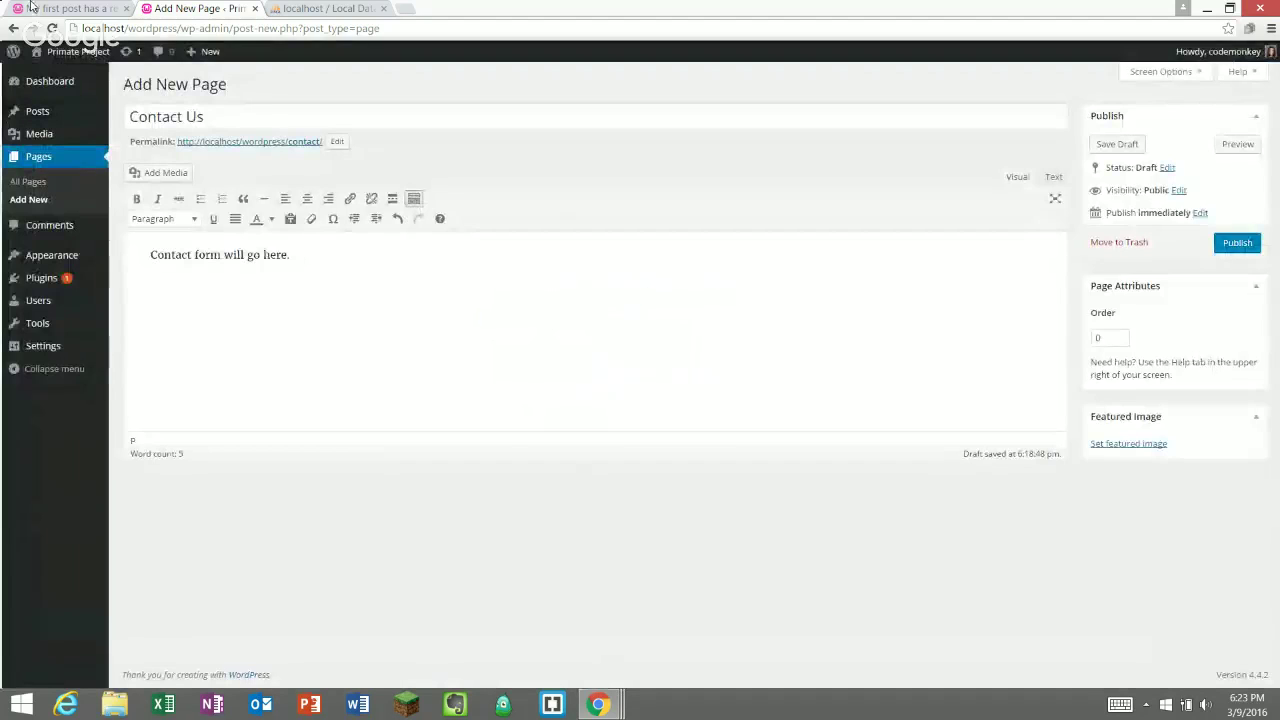
# - View the published first post, return to the new page, and open coderkidsclub.com in a new browser tab
pyautogui.click(45, 8)
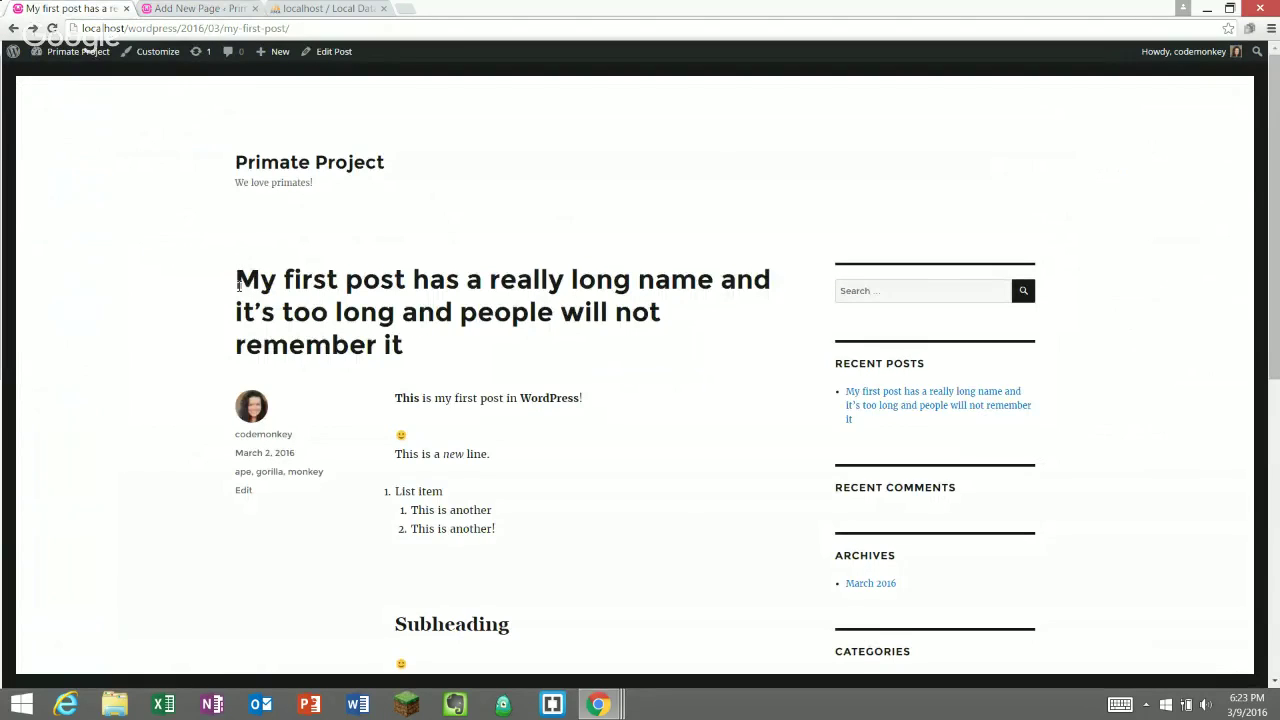
pyautogui.click(194, 7)
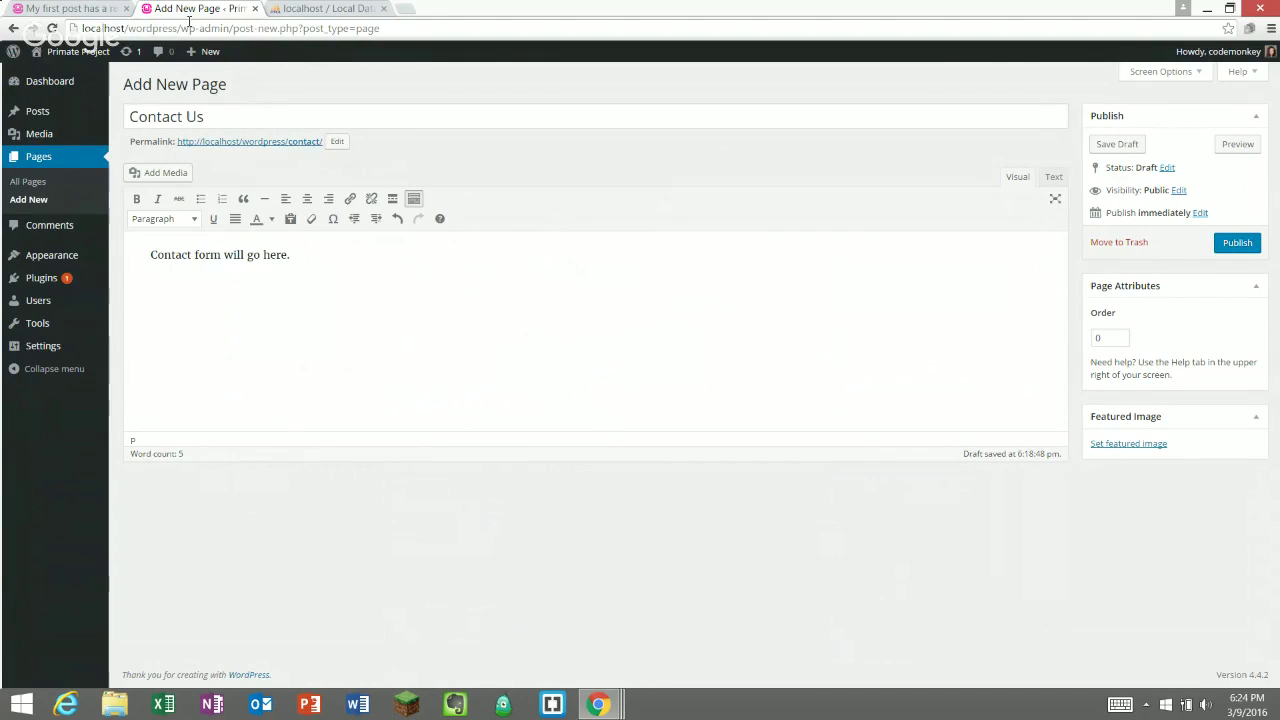
pyautogui.hotkey('ctrl', 't')
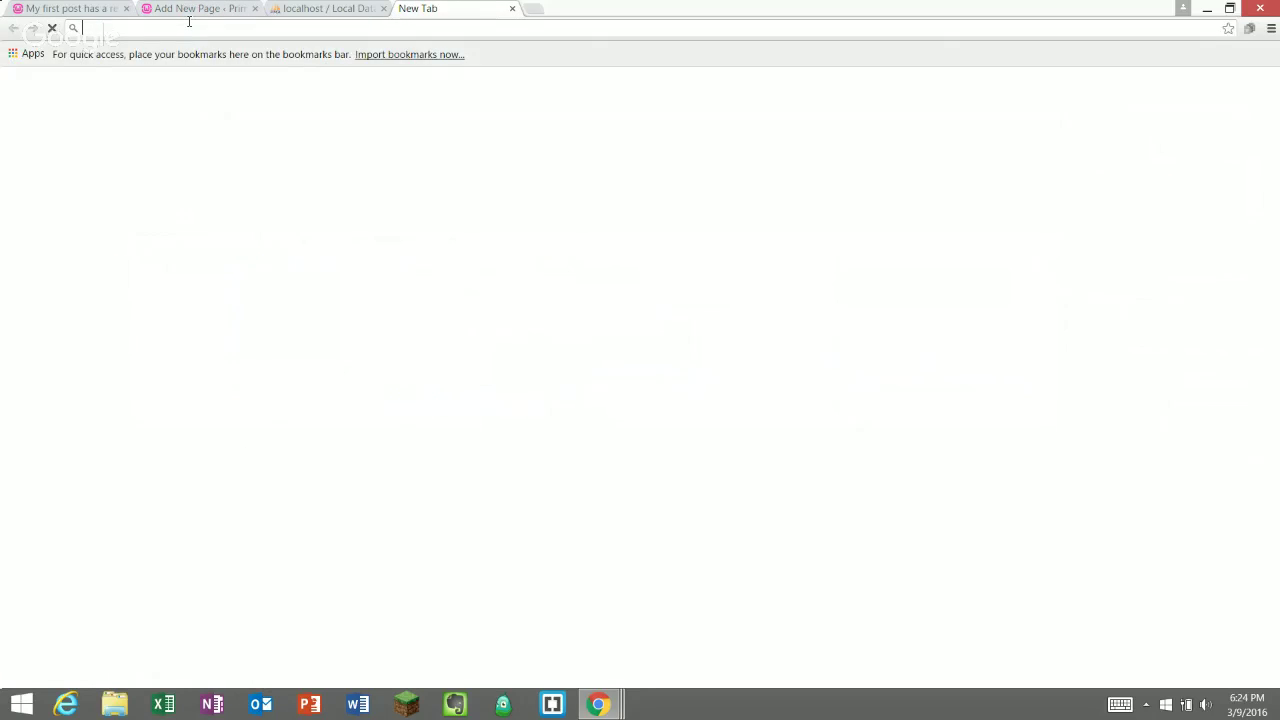
pyautogui.write('cod')
pyautogui.press('Return')
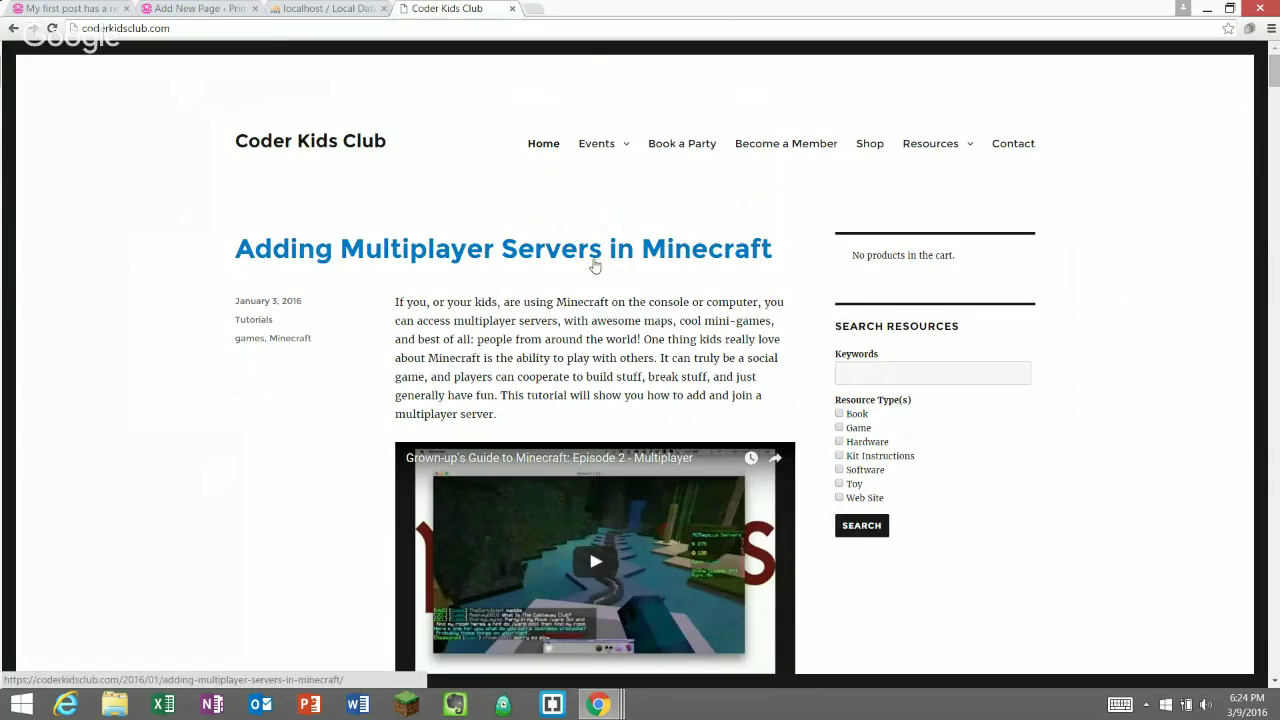
# - Open the "Adding Multiplayer Servers in Minecraft" post and look through its layout from beginning to end
pyautogui.click(531, 252)
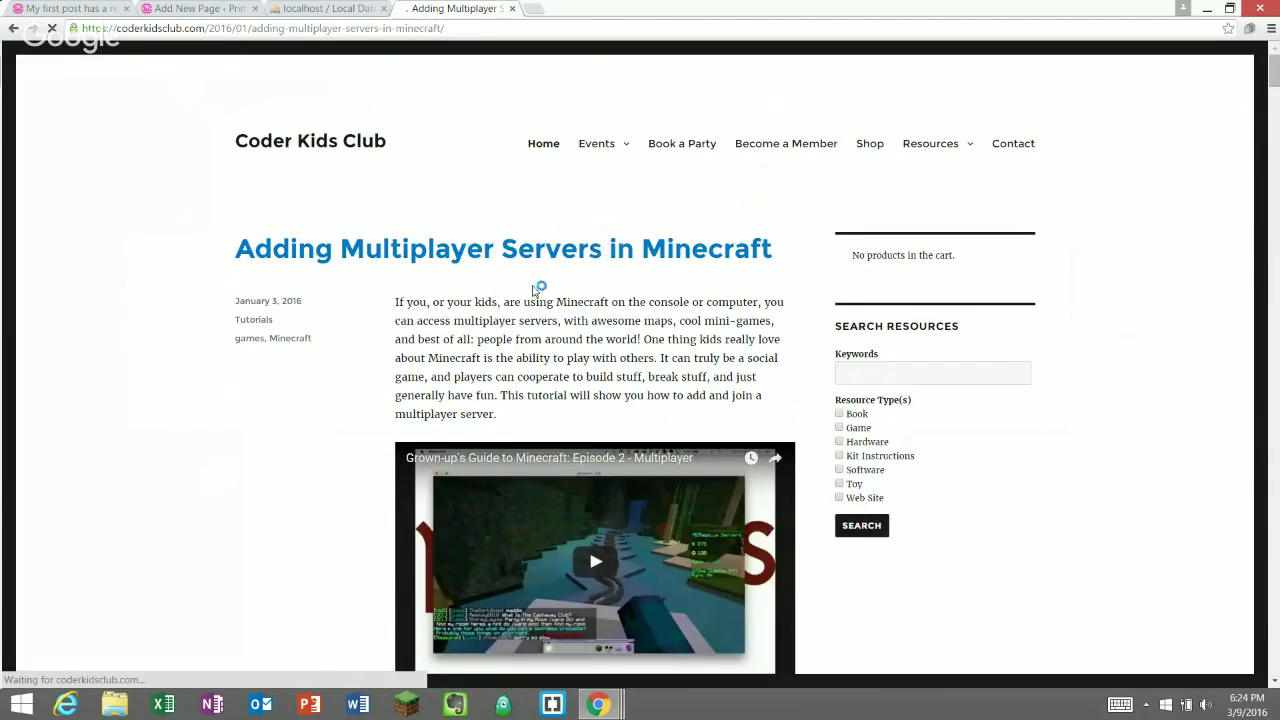
pyautogui.scroll(-3, 549, 307)
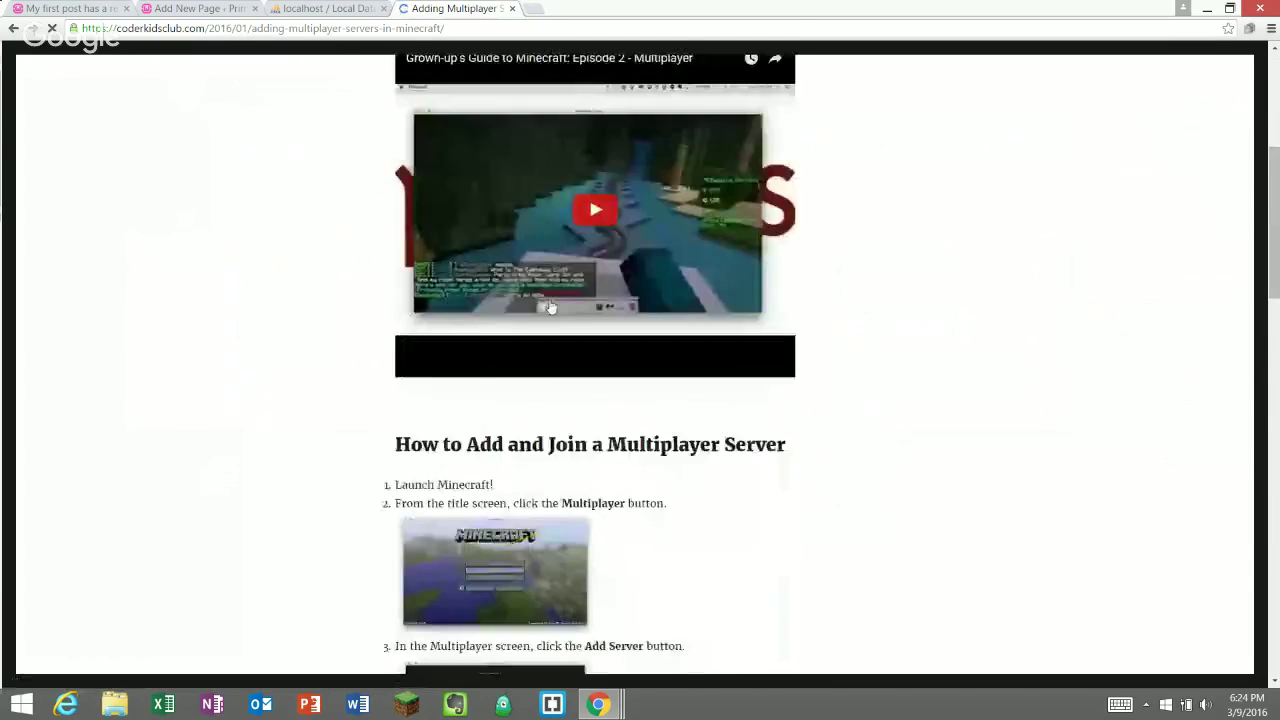
pyautogui.scroll(-15, 552, 305)
pyautogui.scroll(5, 555, 290)
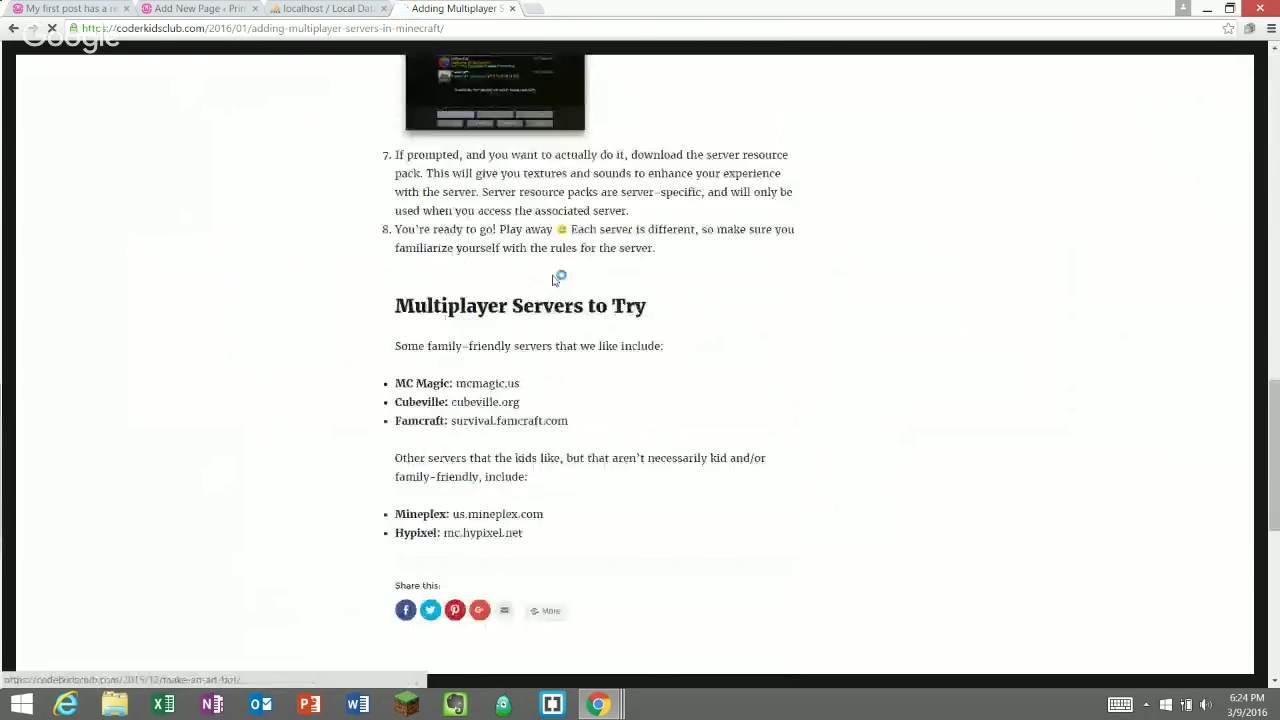
pyautogui.scroll(10, 555, 280)
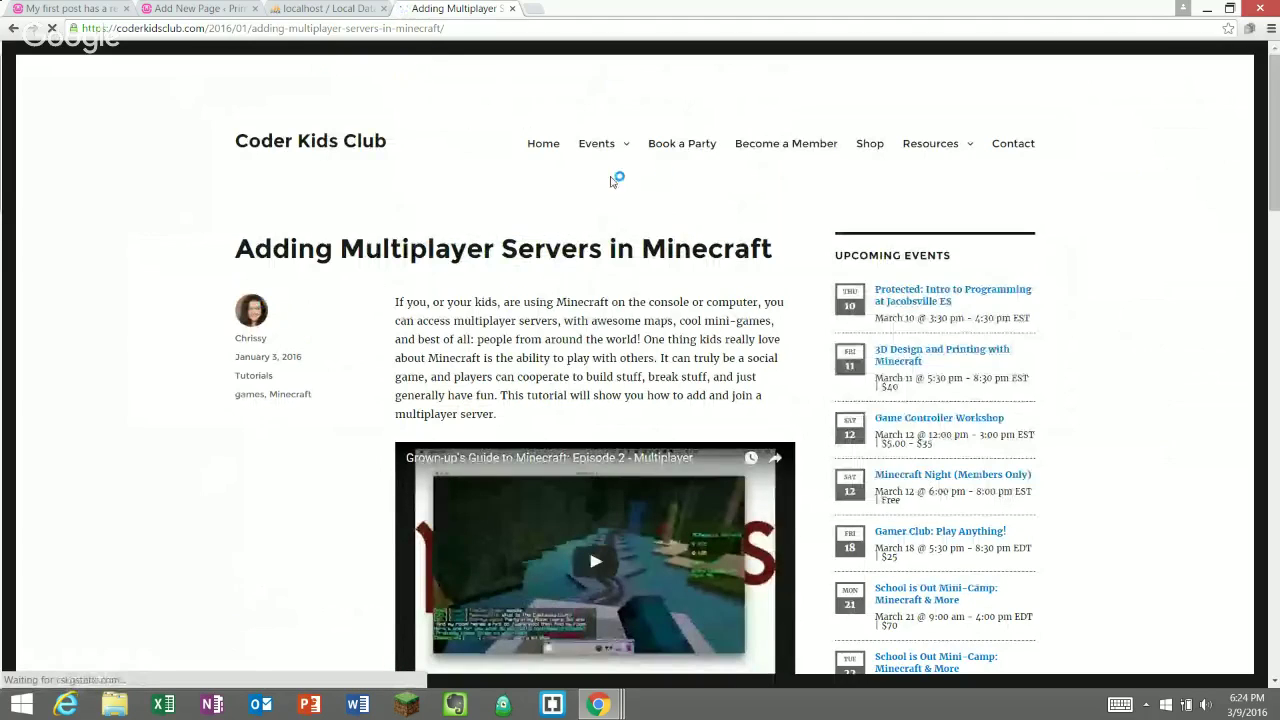
# - Open the site's Resources page, go to its Resource Guides archive, and look through how the guides display their images
pyautogui.click(926, 147)
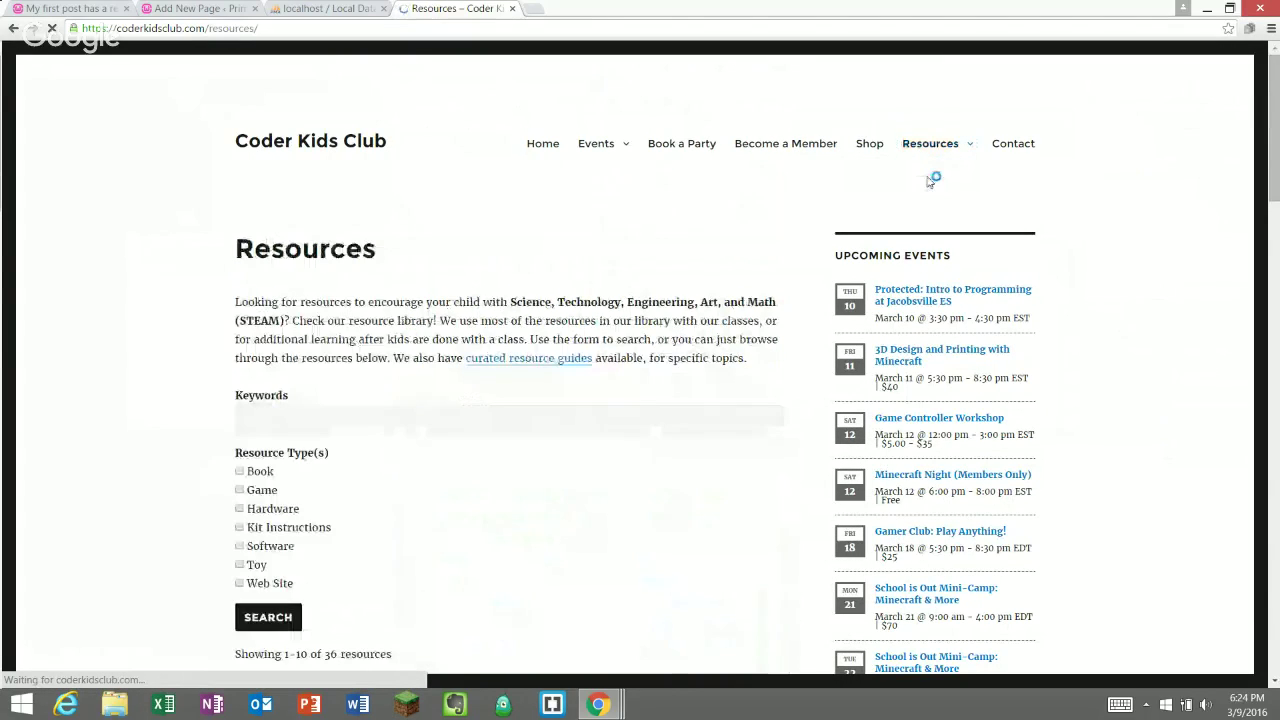
pyautogui.click(910, 176)
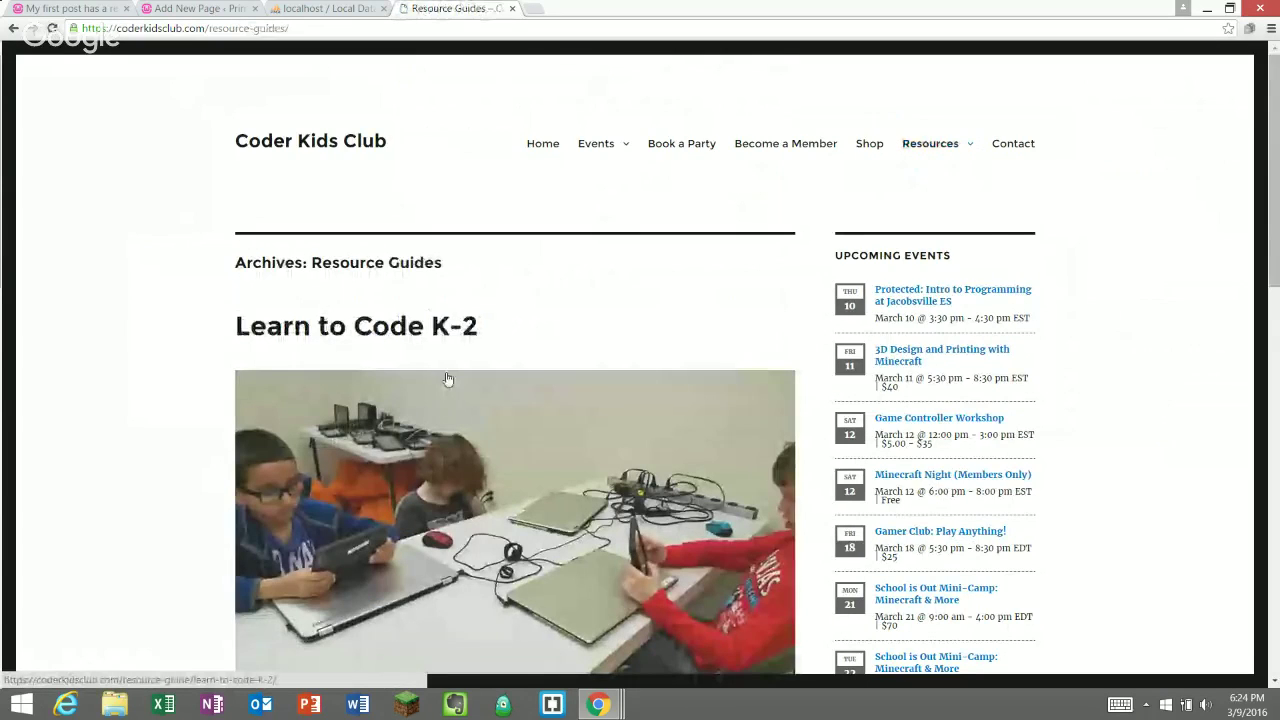
pyautogui.scroll(-2, 448, 379)
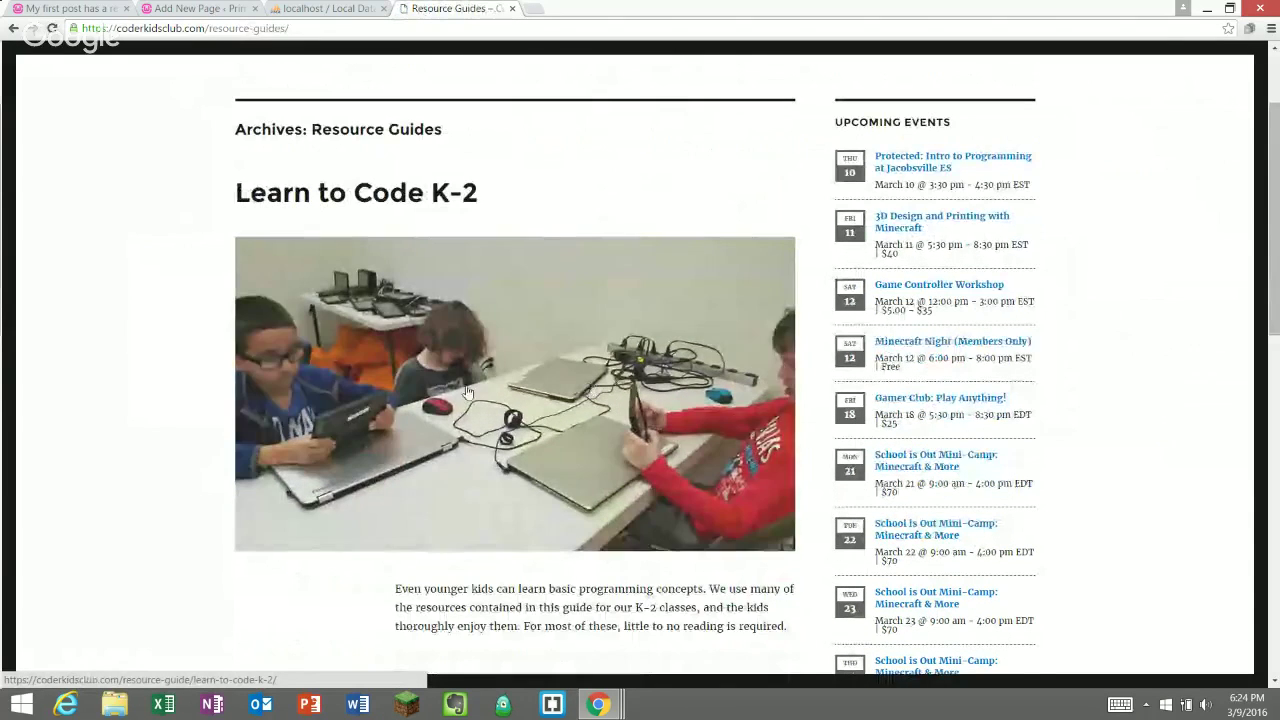
pyautogui.scroll(-7, 464, 398)
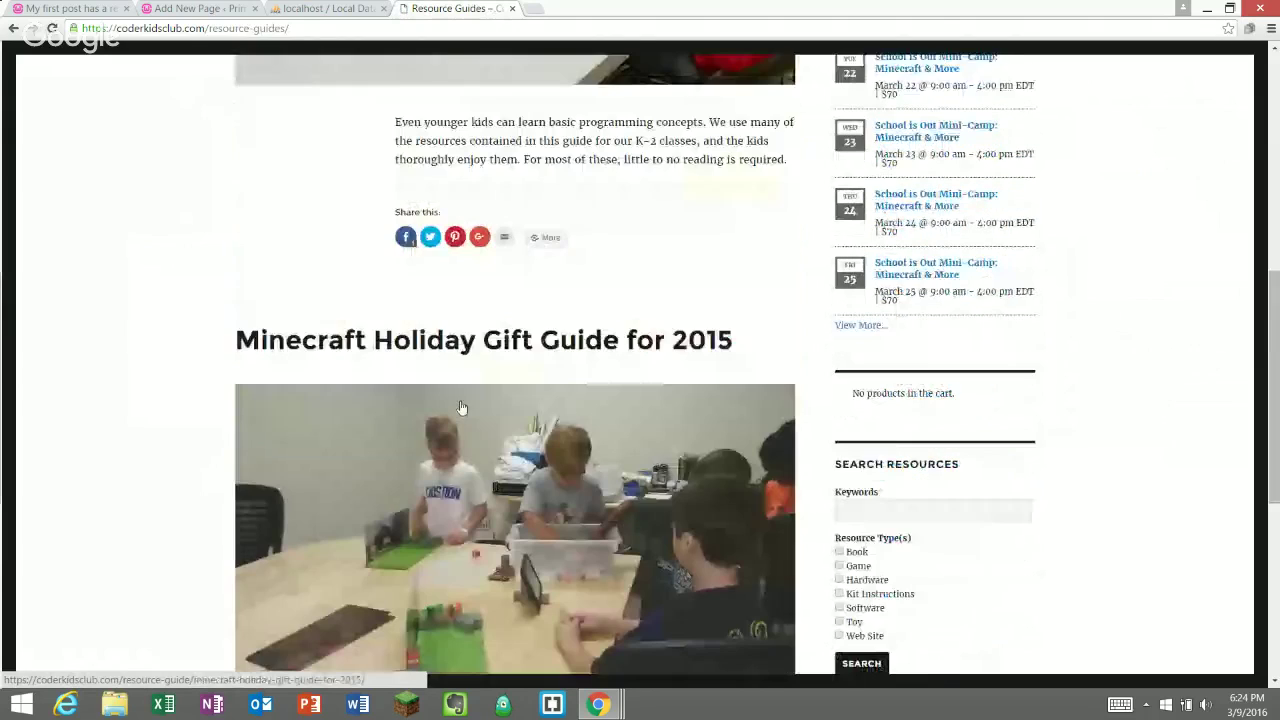
pyautogui.scroll(-1, 470, 460)
pyautogui.scroll(-2, 483, 518)
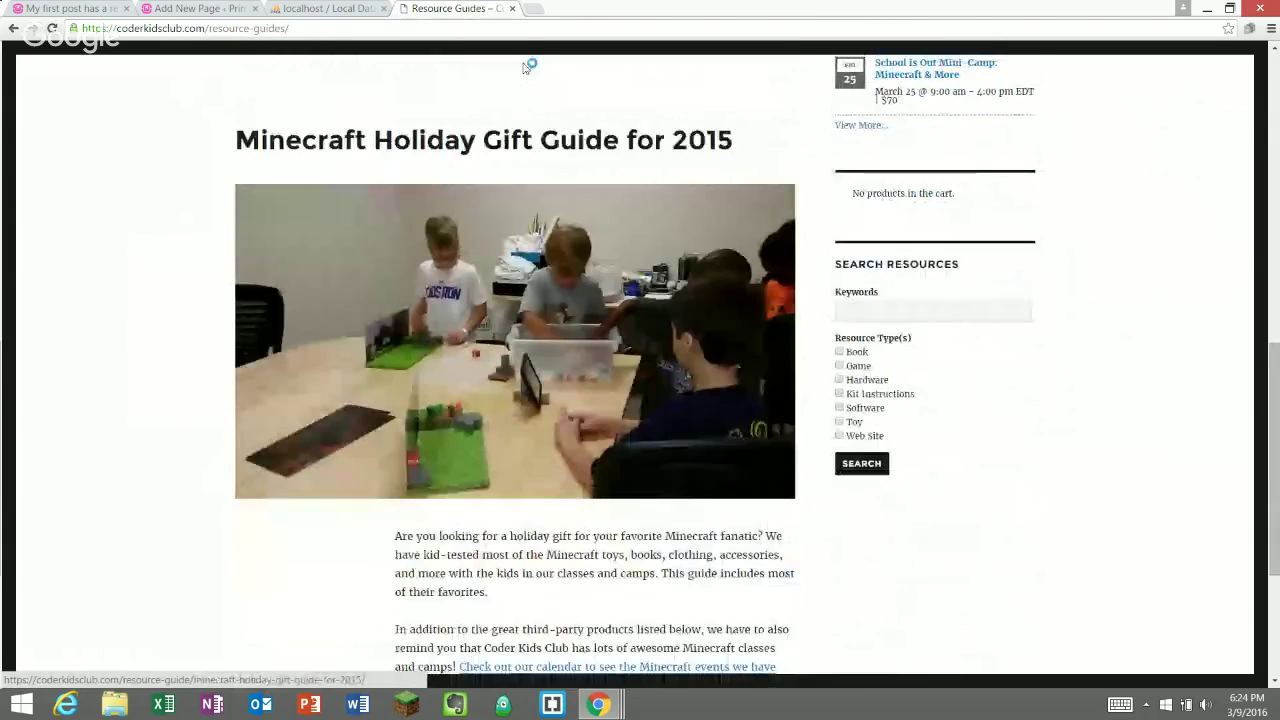
# - Open the "Minecraft Holiday Gift Guide for 2015" and examine its header image and product entries
pyautogui.click(555, 128)
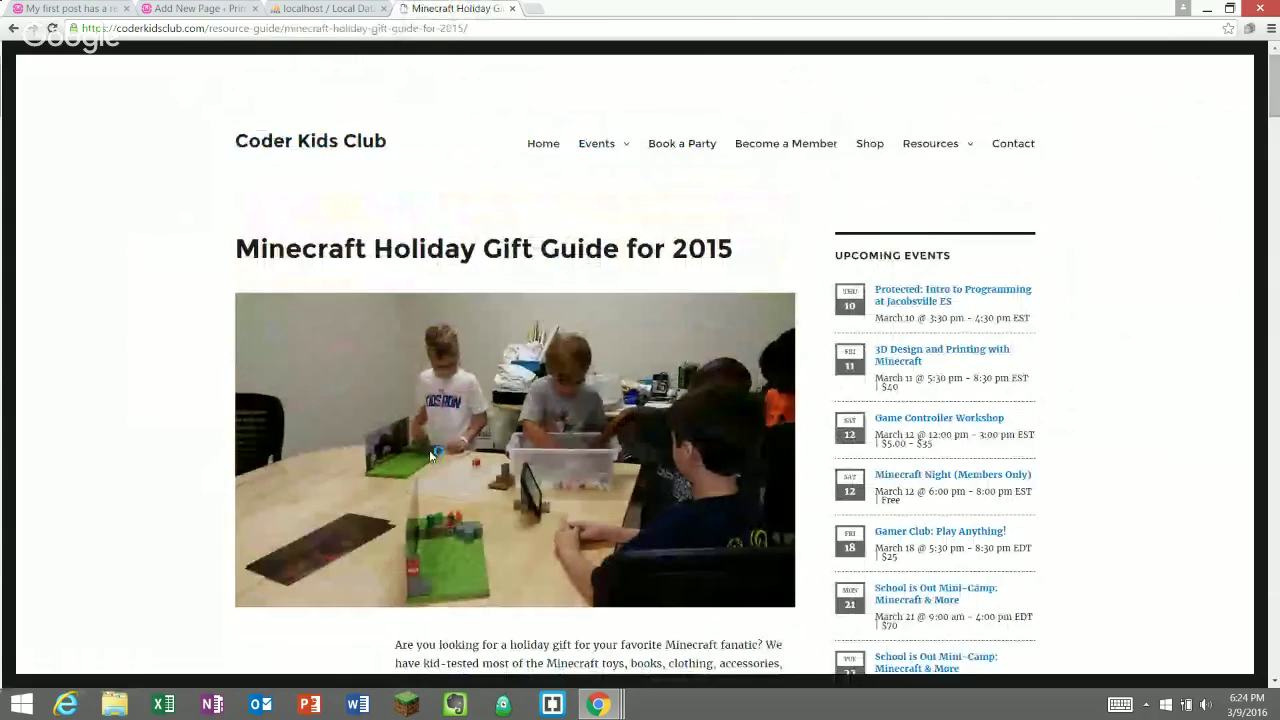
pyautogui.scroll(-3, 431, 425)
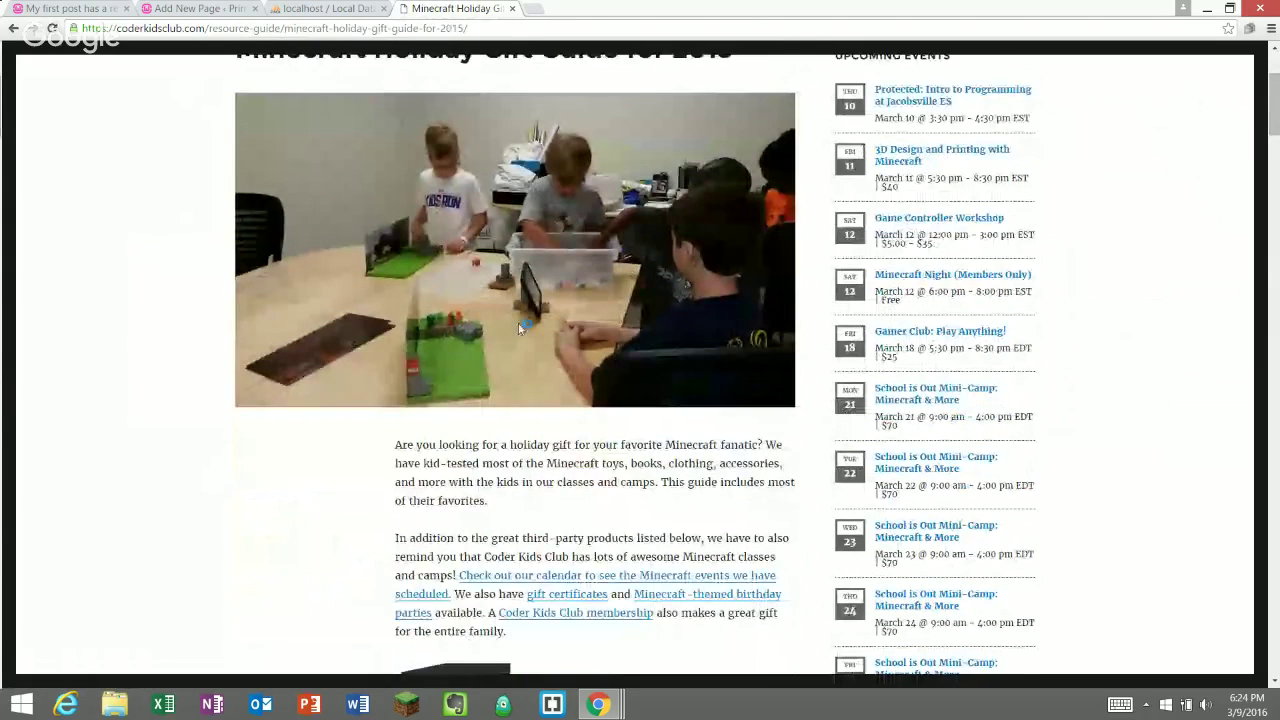
pyautogui.scroll(-3, 467, 255)
pyautogui.scroll(-5, 467, 249)
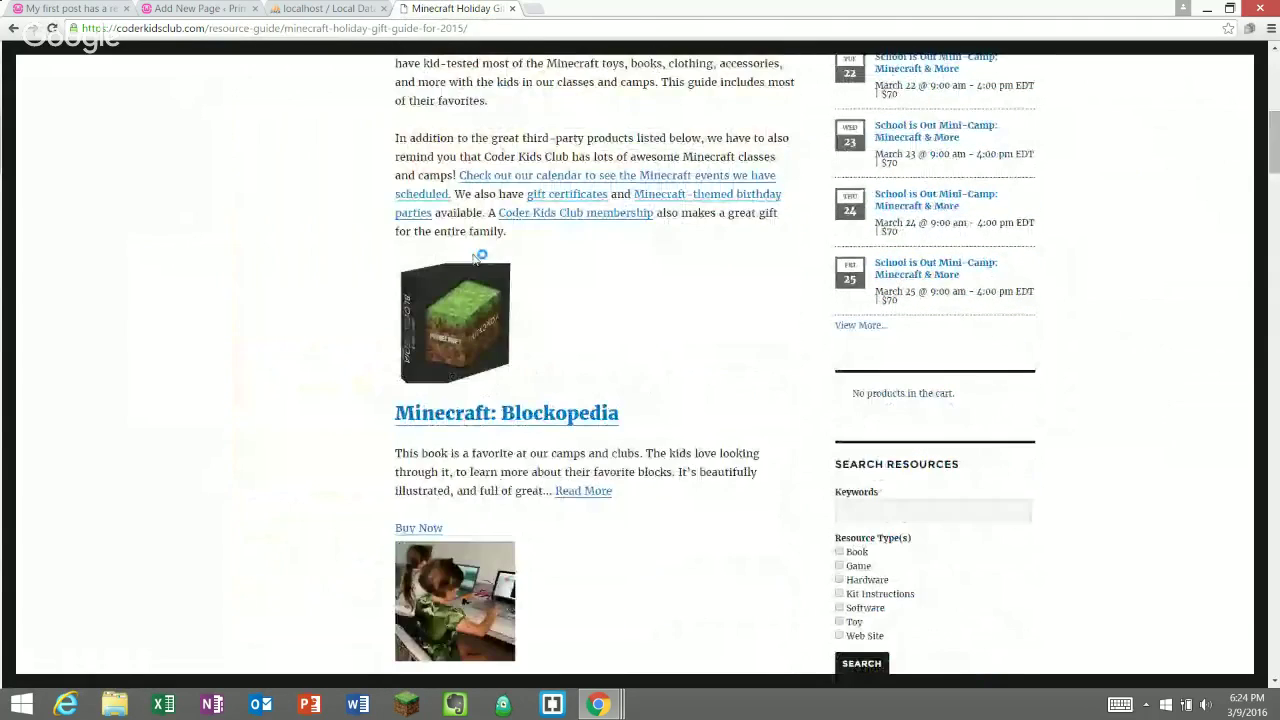
pyautogui.scroll(-2, 528, 400)
pyautogui.scroll(-7, 528, 382)
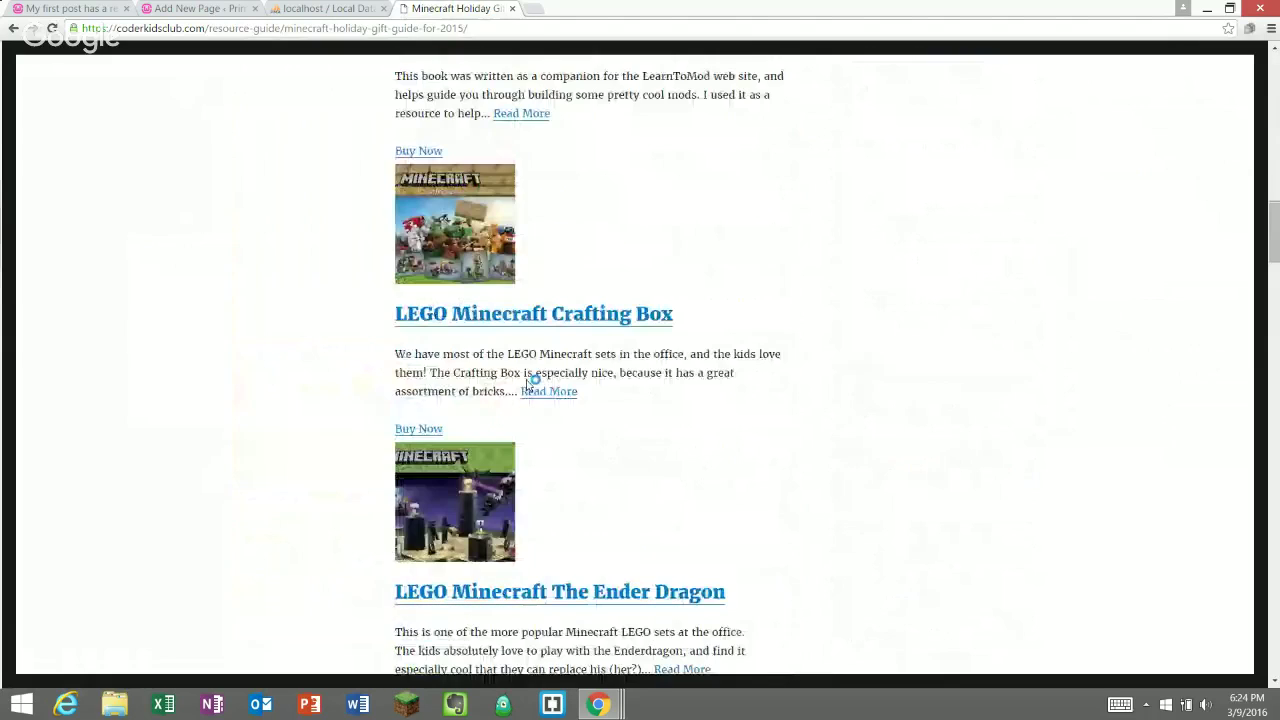
# - Open the "Minecraft Modding for Kids" entry from the gift guide and look through its images and description
pyautogui.scroll(7, 530, 380)
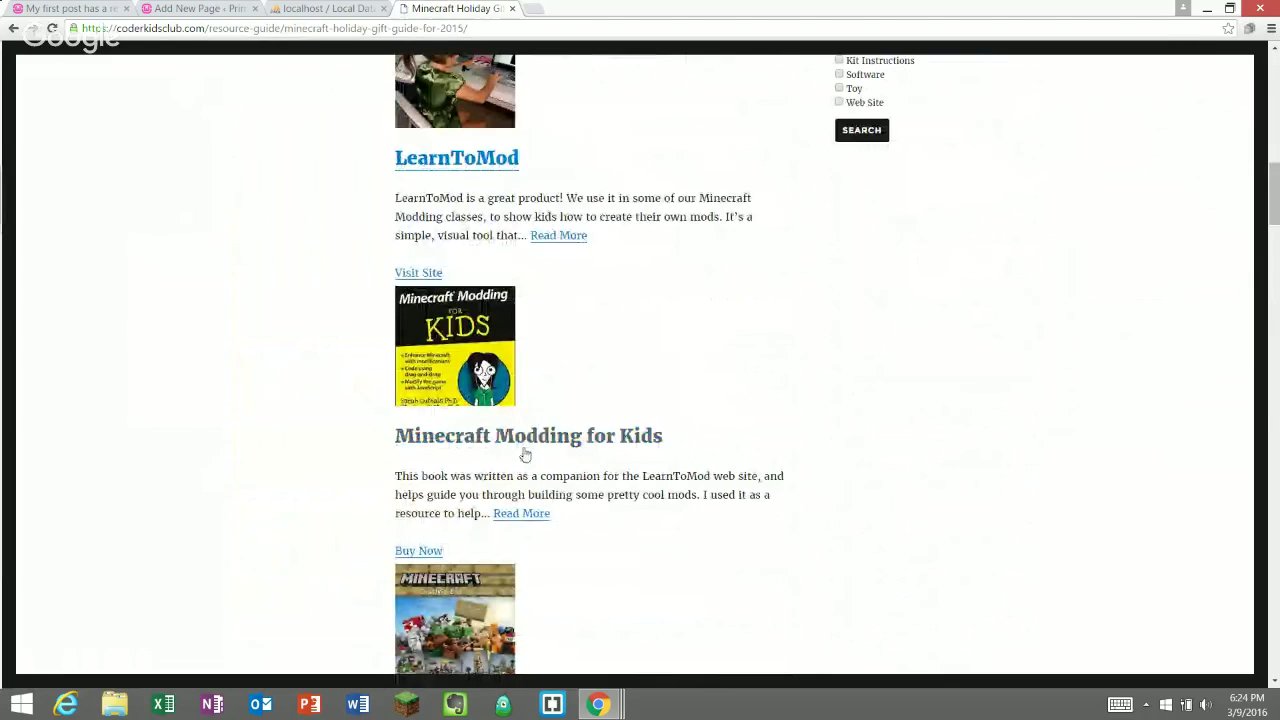
pyautogui.click(527, 437)
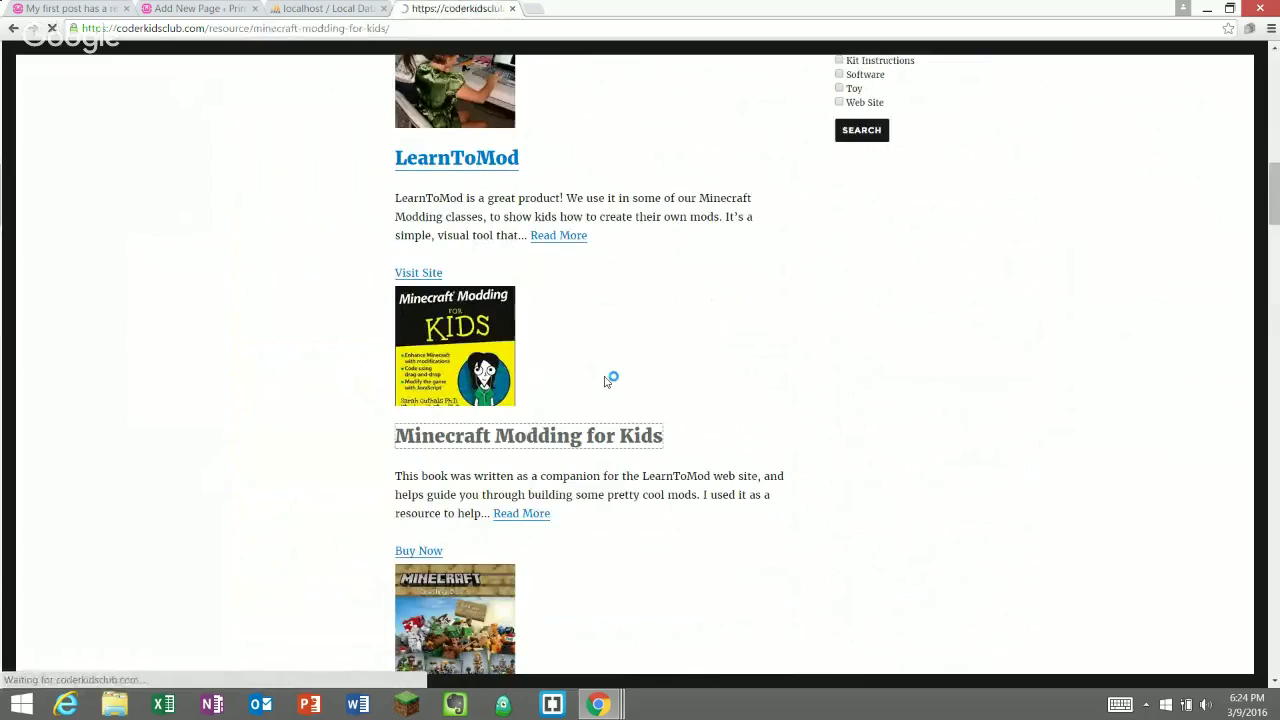
pyautogui.scroll(-1, 350, 470)
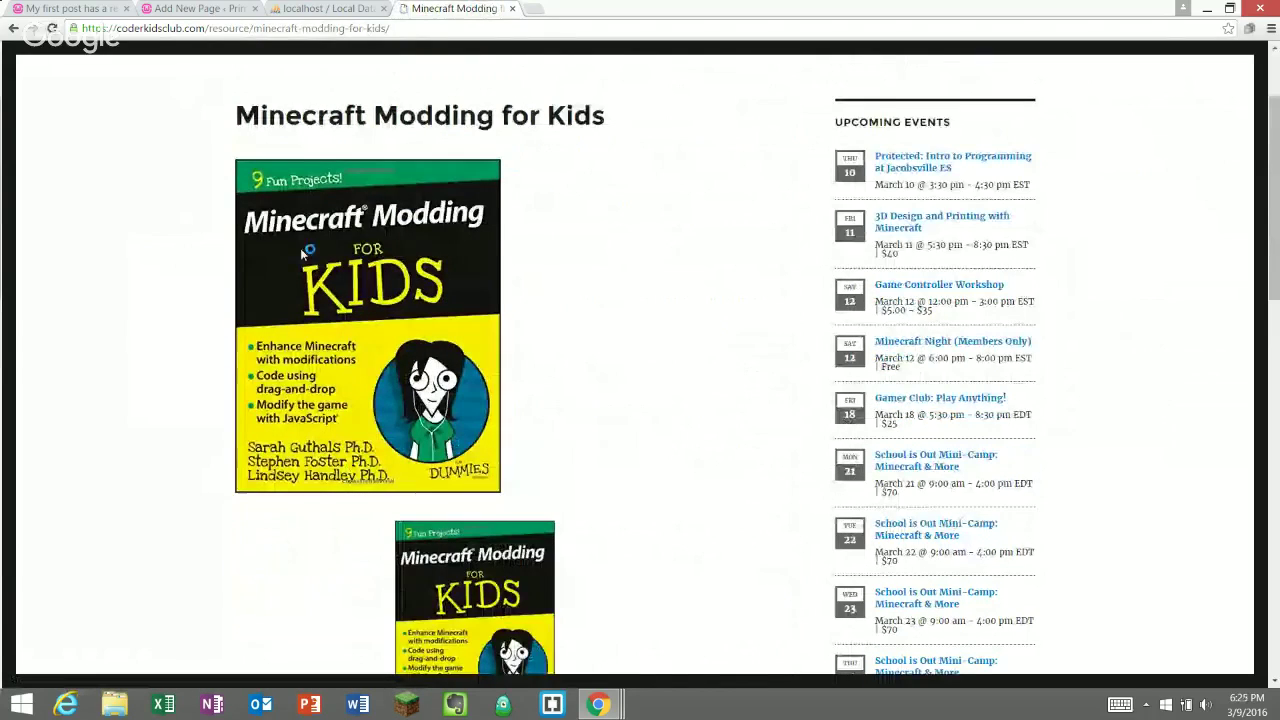
pyautogui.scroll(-4, 420, 440)
pyautogui.scroll(-2, 462, 300)
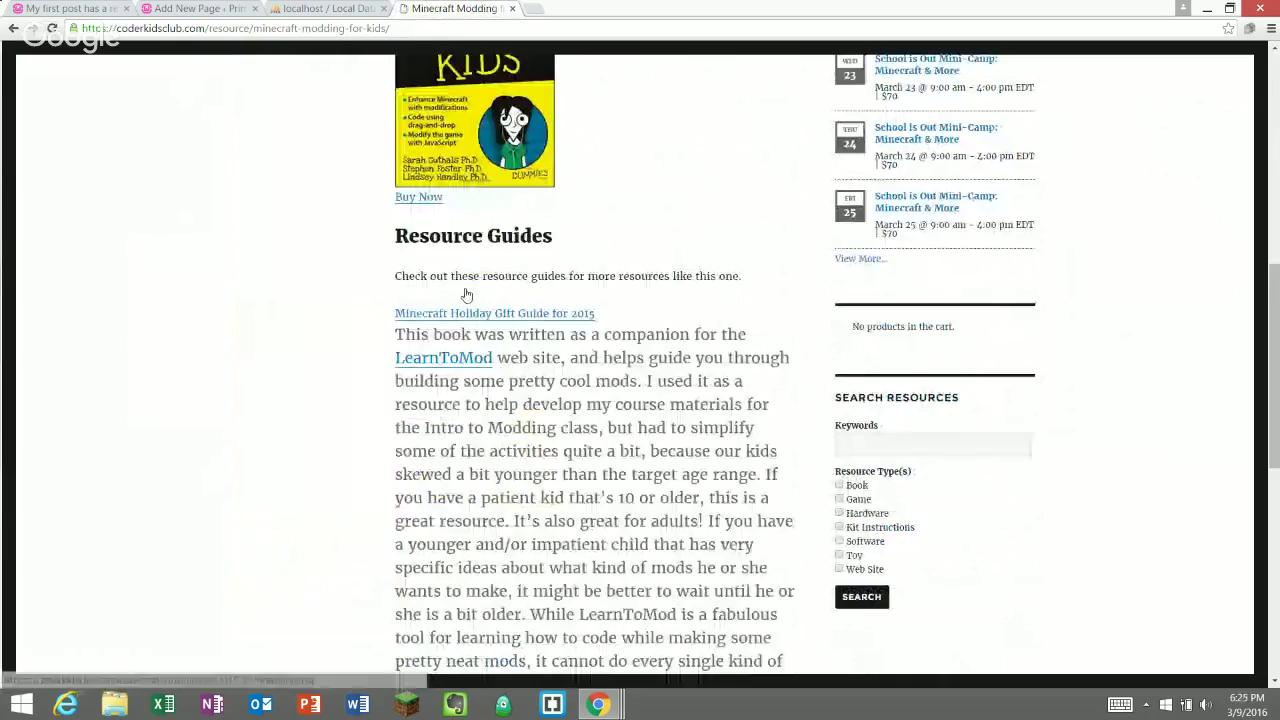
pyautogui.scroll(1, 473, 140)
pyautogui.scroll(-4, 473, 180)
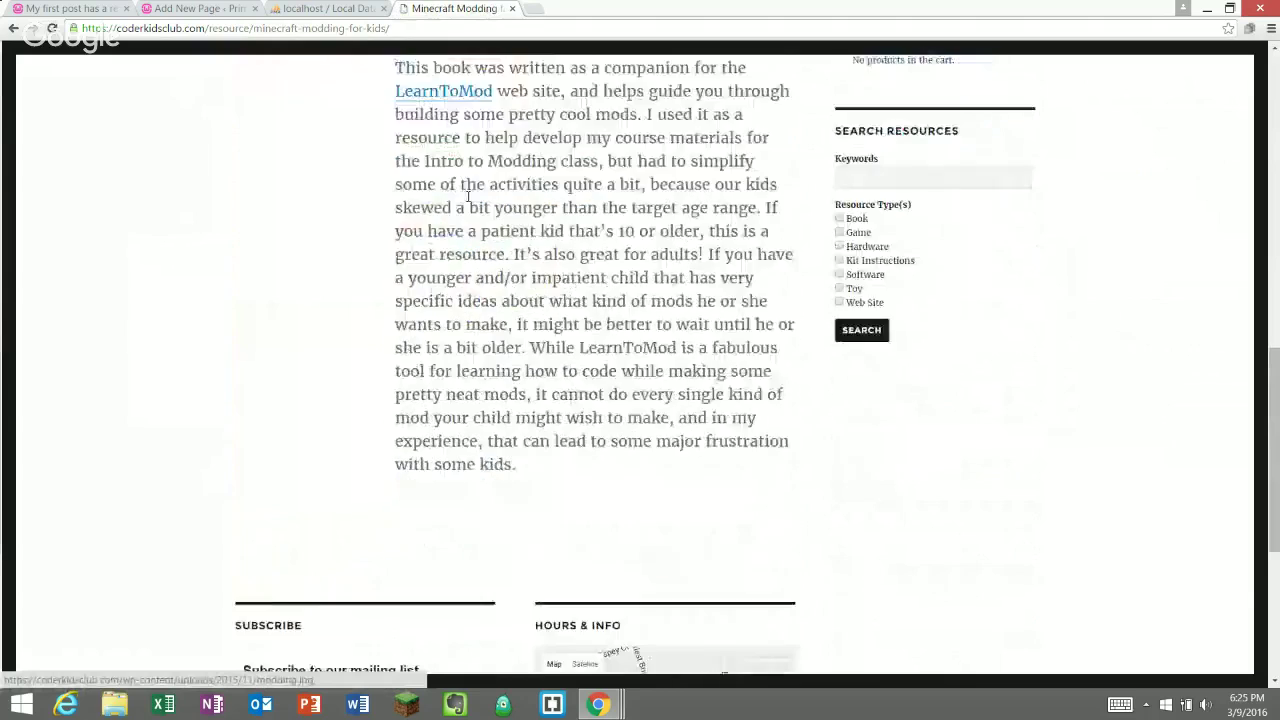
pyautogui.scroll(3, 472, 198)
pyautogui.scroll(5, 473, 198)
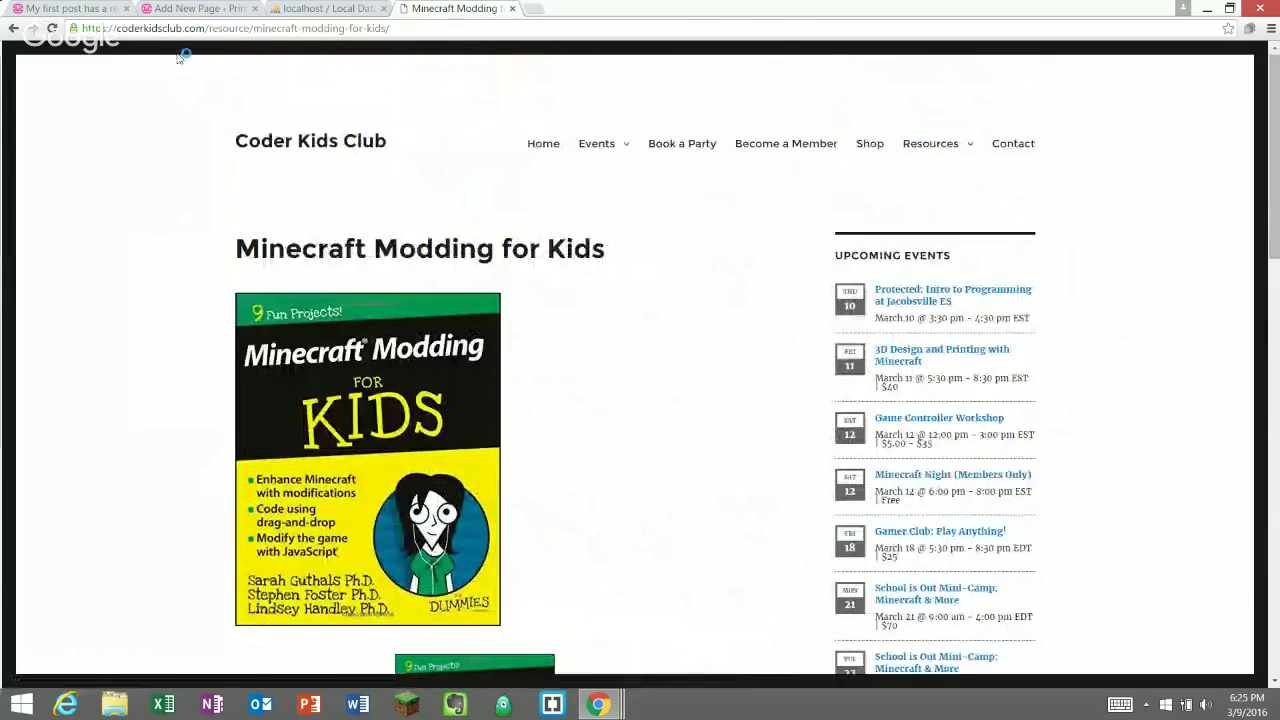
# - Return to the Minecraft Holiday Gift Guide for 2015 and view its header image again
pyautogui.click(15, 28)
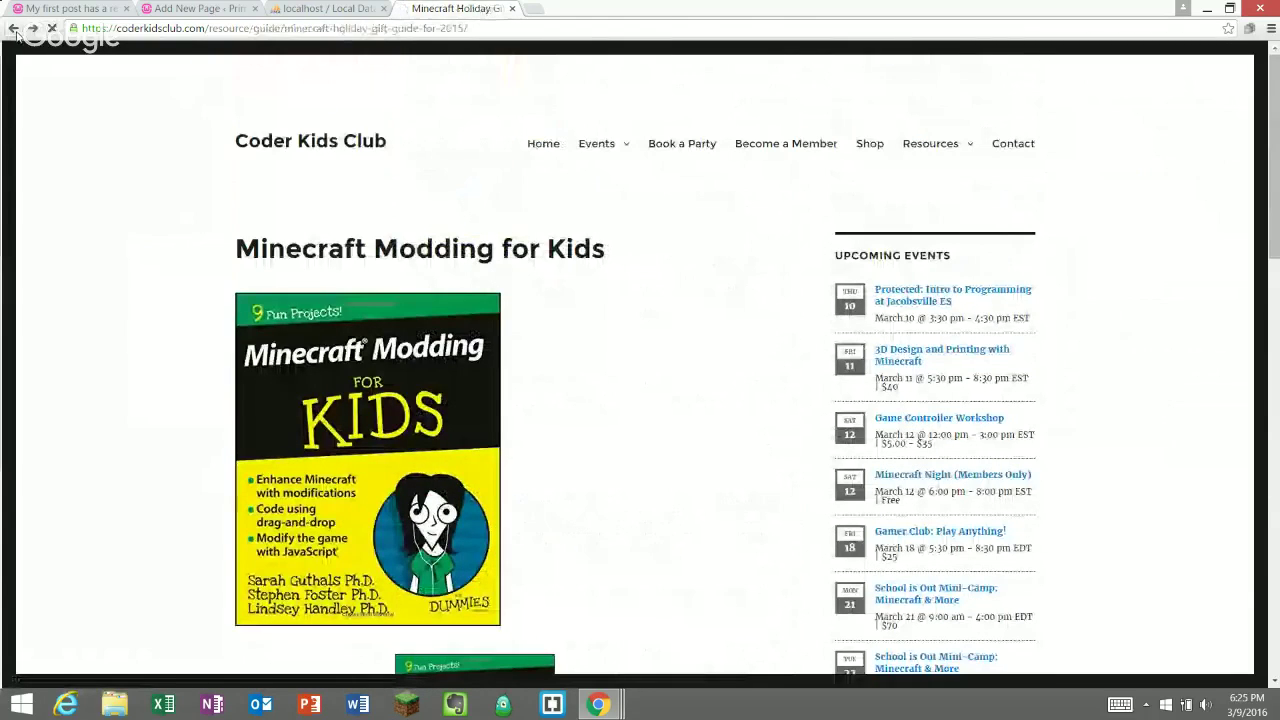
pyautogui.scroll(-1, 525, 324)
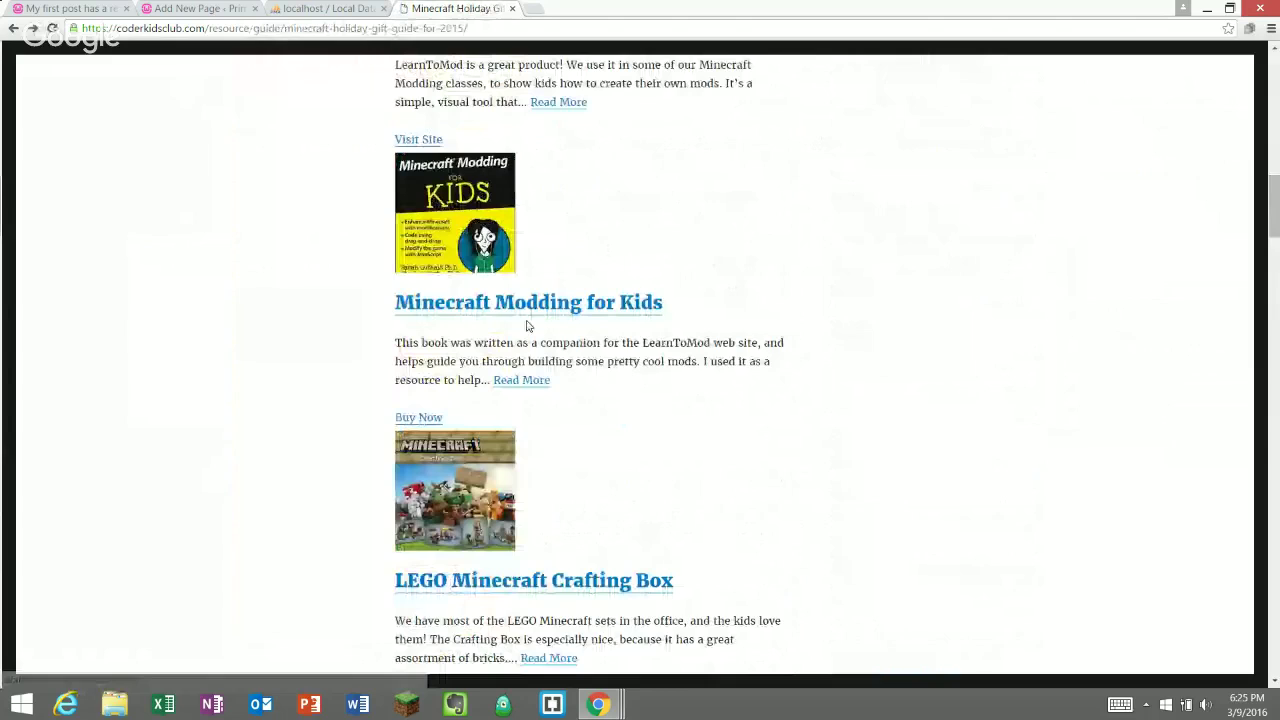
pyautogui.scroll(5, 527, 325)
pyautogui.scroll(5, 528, 326)
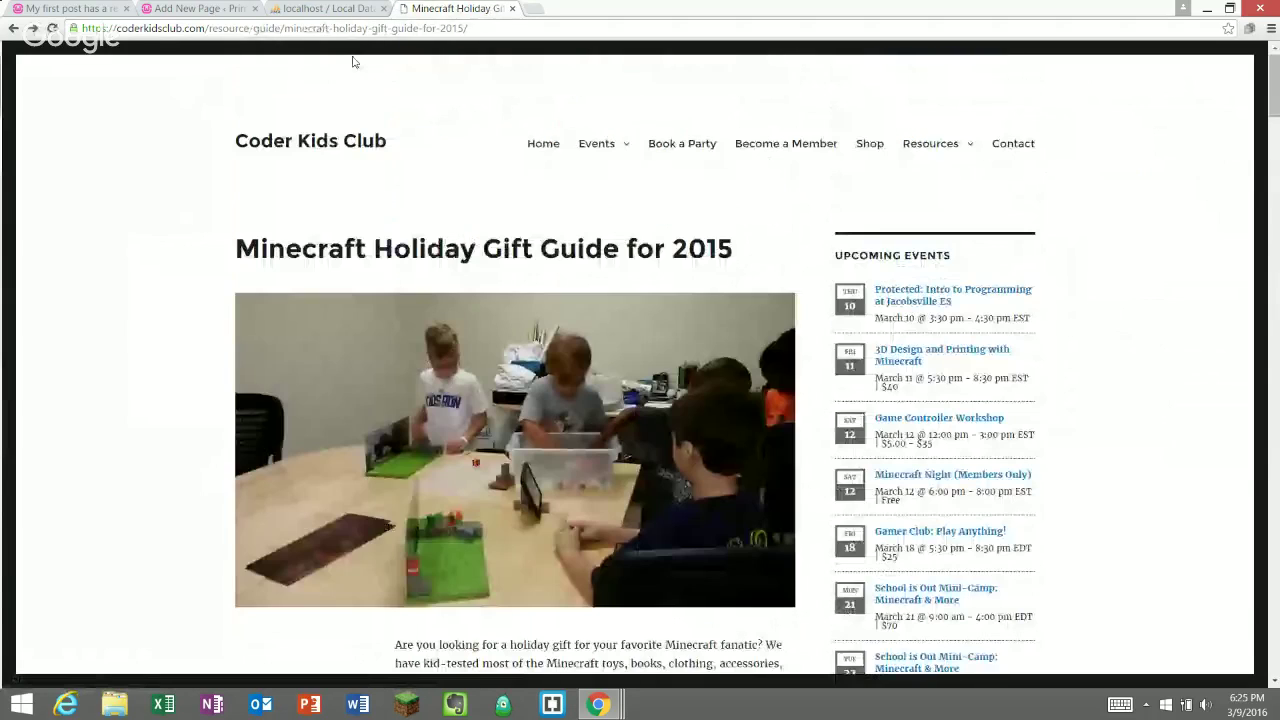
# - Publish the Contact Us page and reload the published first post to check the live site
pyautogui.click(195, 9)
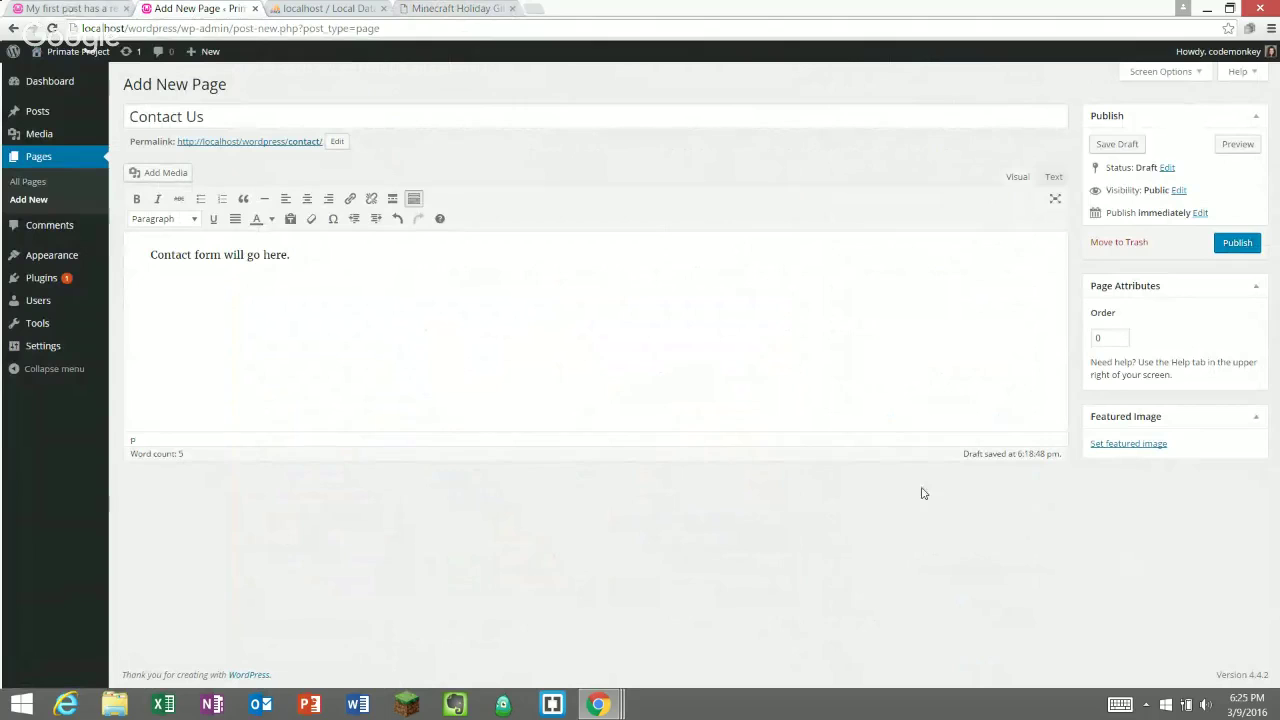
pyautogui.click(1236, 243)
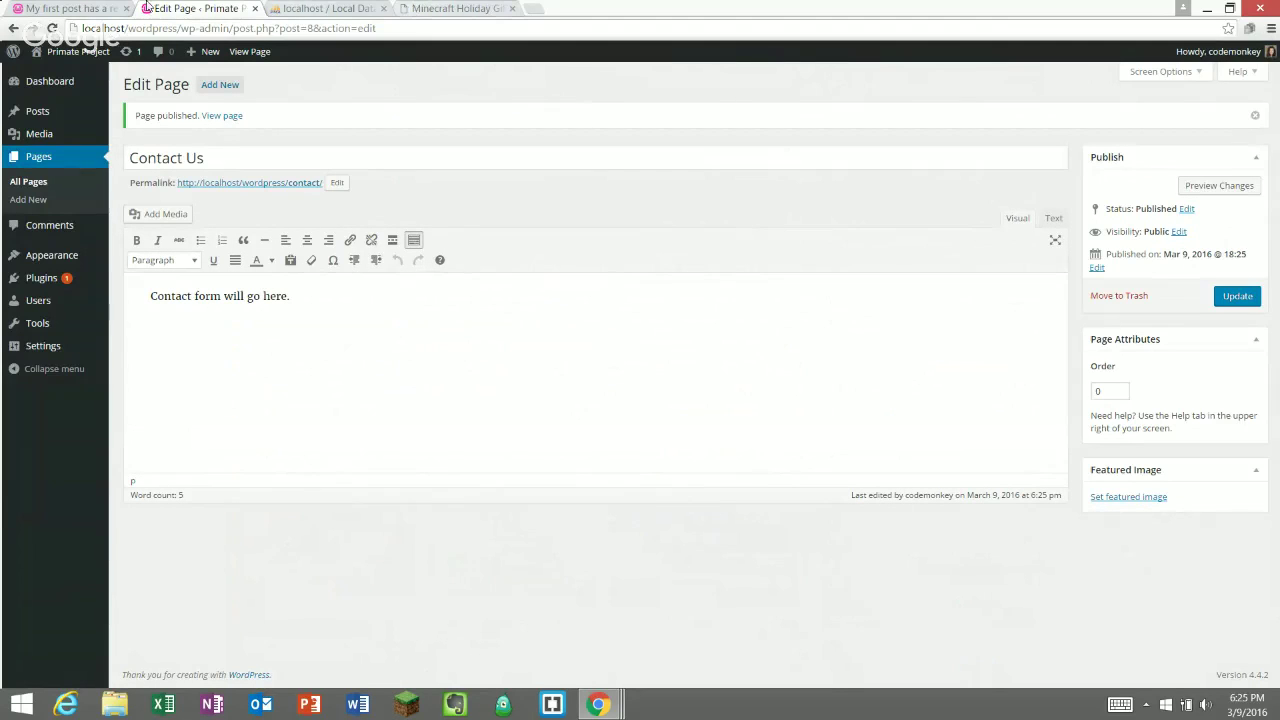
pyautogui.click(40, 8)
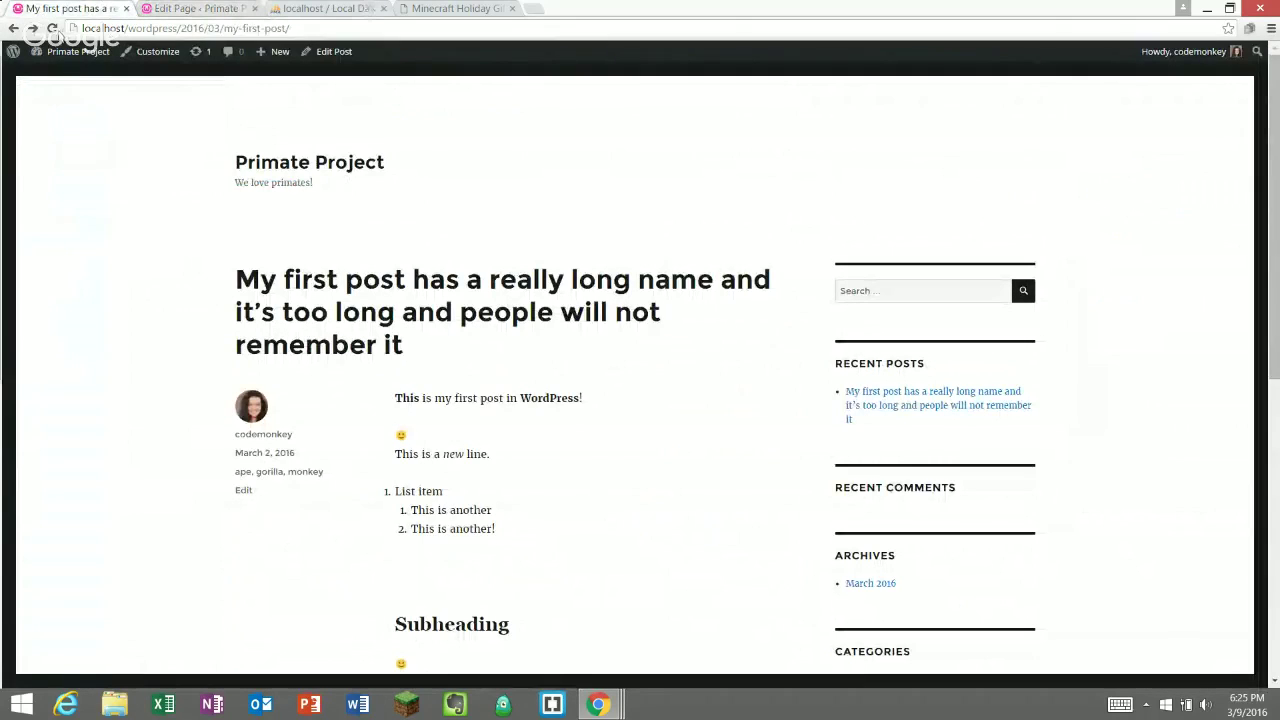
pyautogui.click(52, 28)
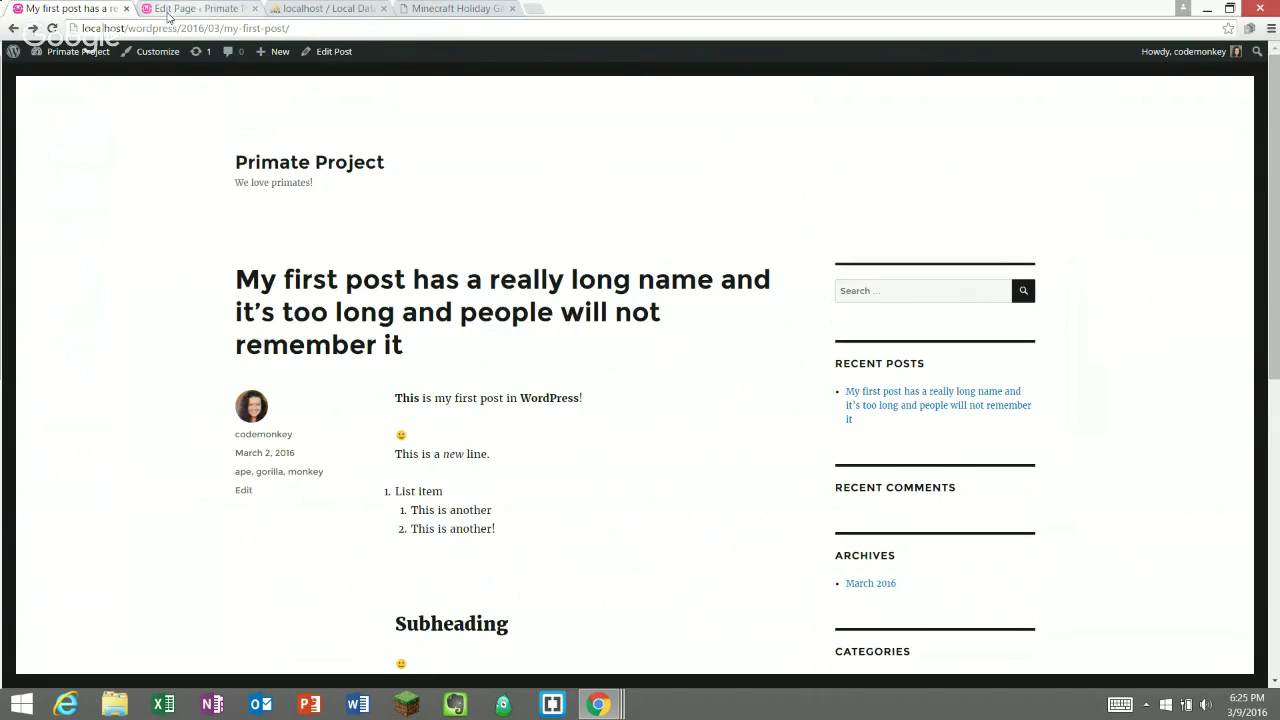
# - Return to the page editor and start another new page titled "Sample Page"
pyautogui.click(186, 7)
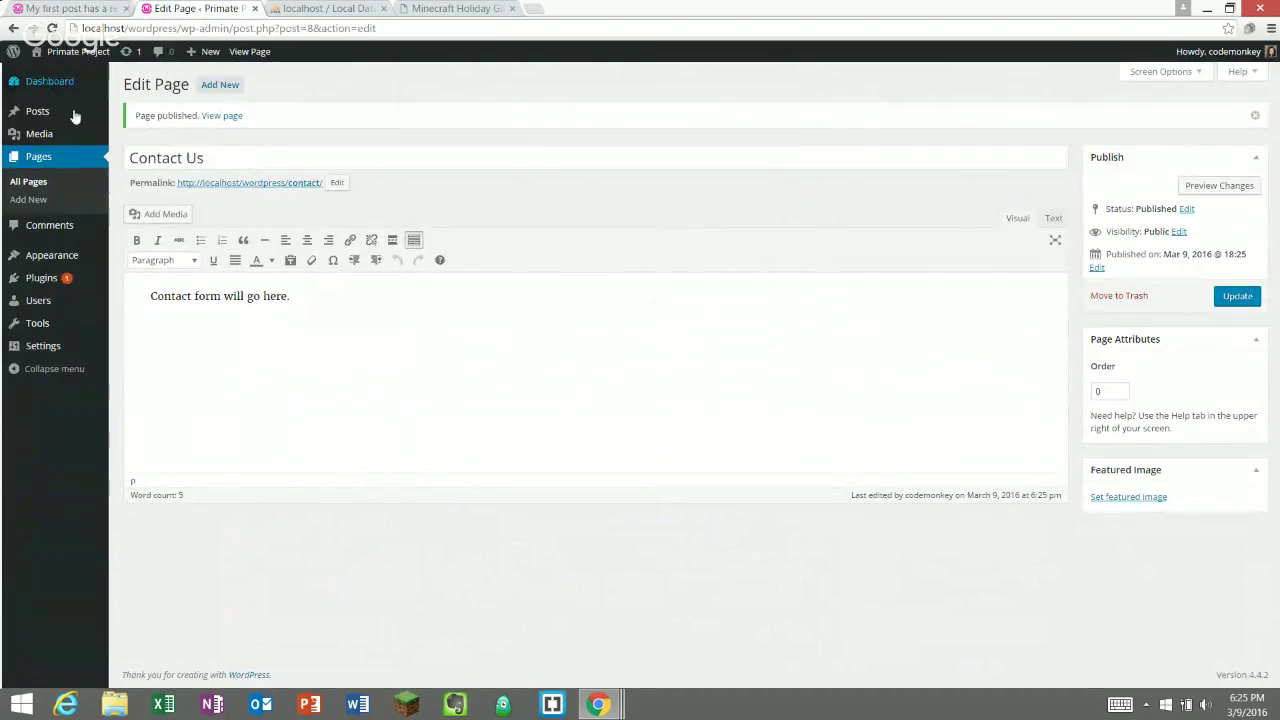
pyautogui.click(222, 85)
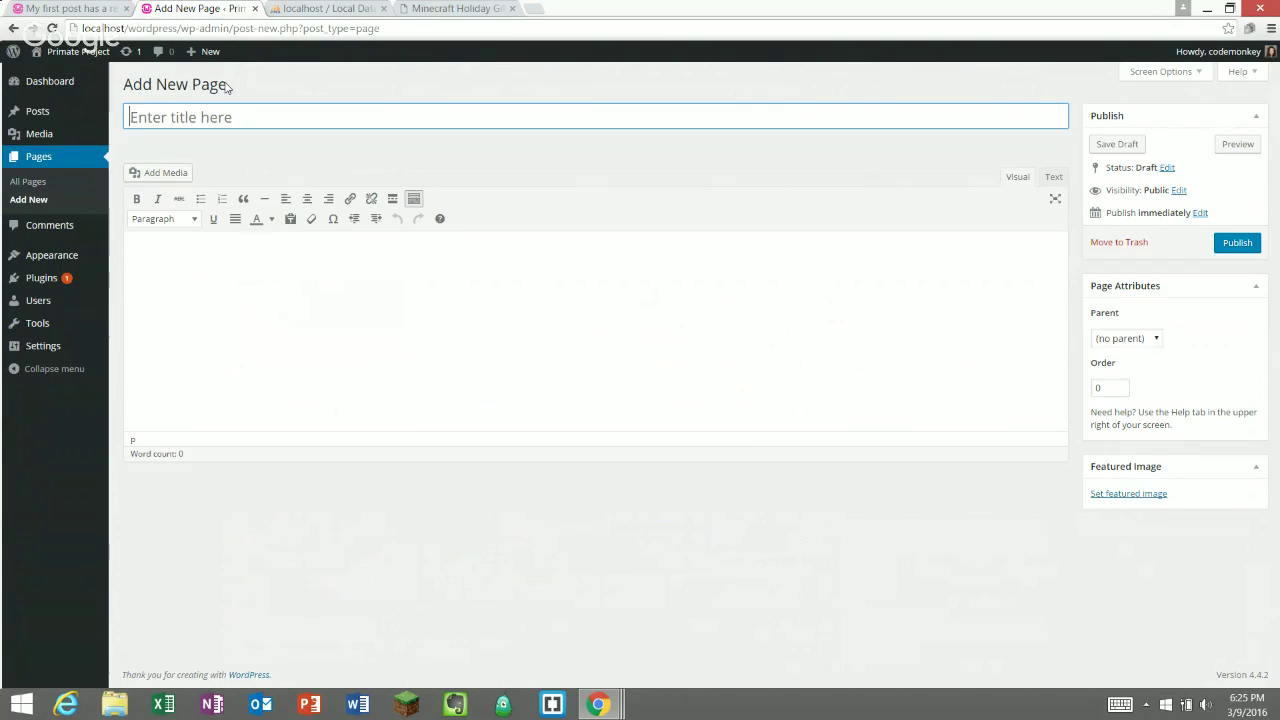
pyautogui.write('a')
pyautogui.press('BackSpace')
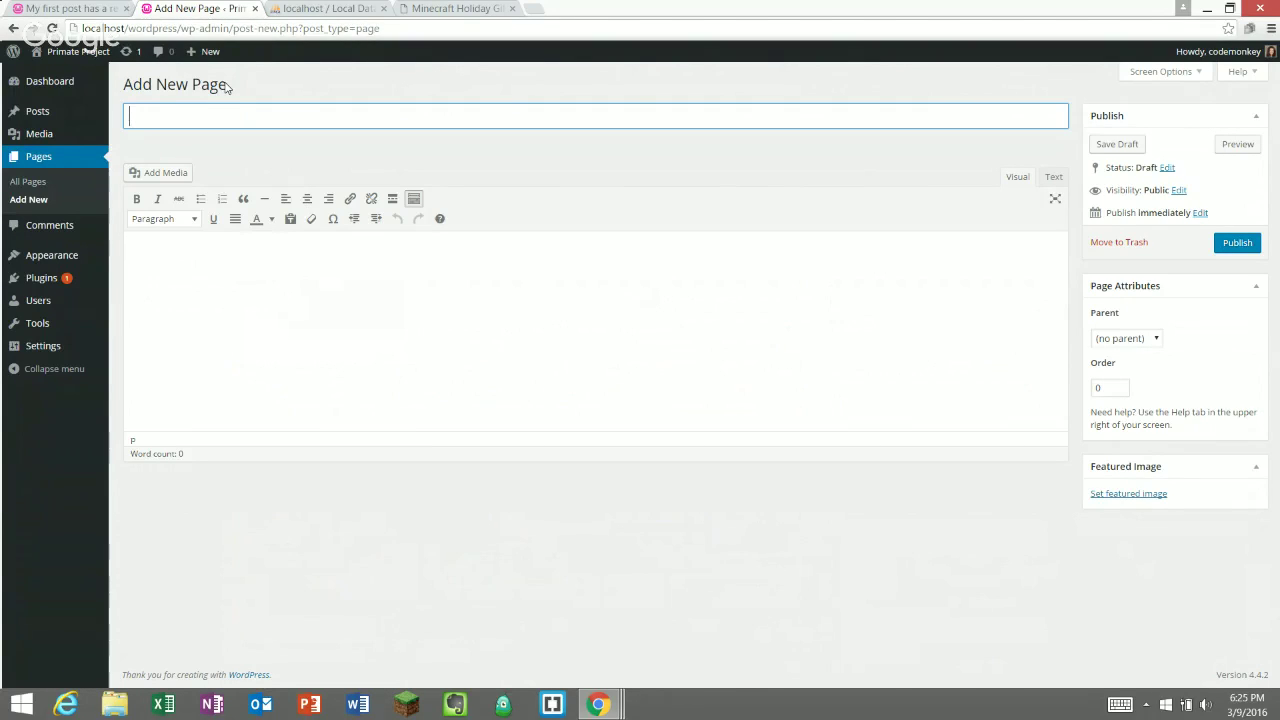
pyautogui.write('Sample Page')
pyautogui.press('Tab')
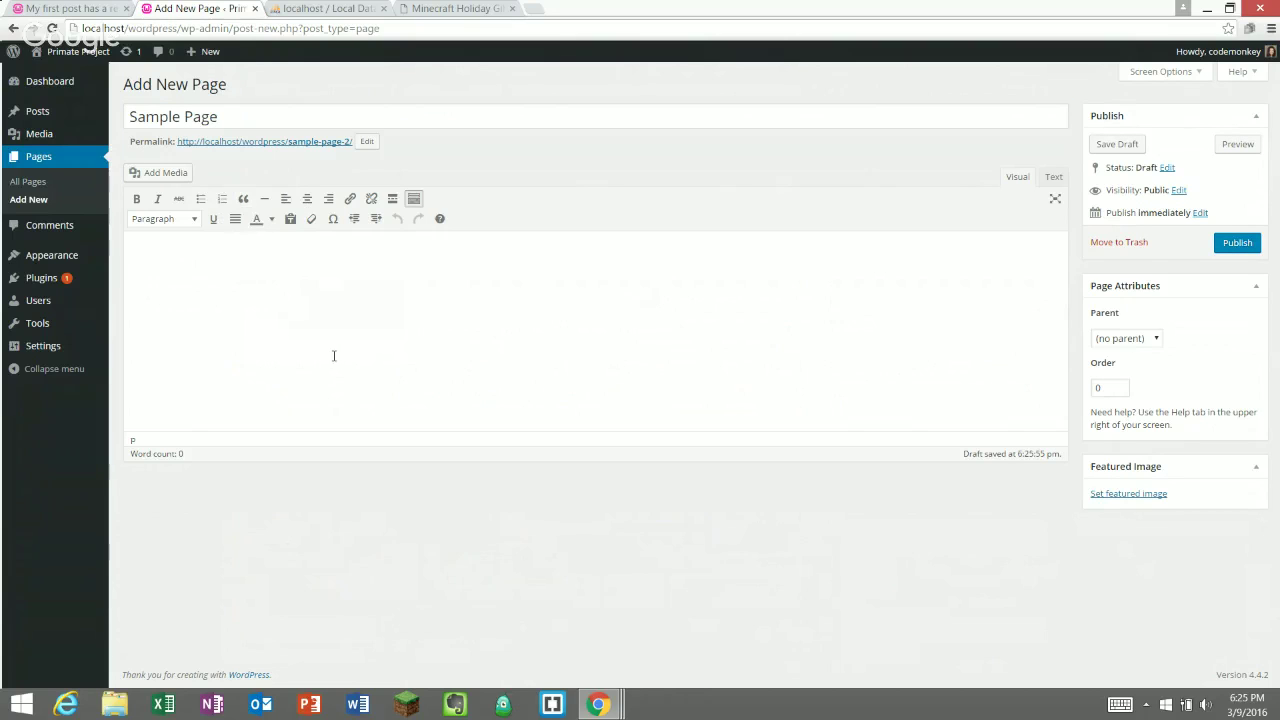
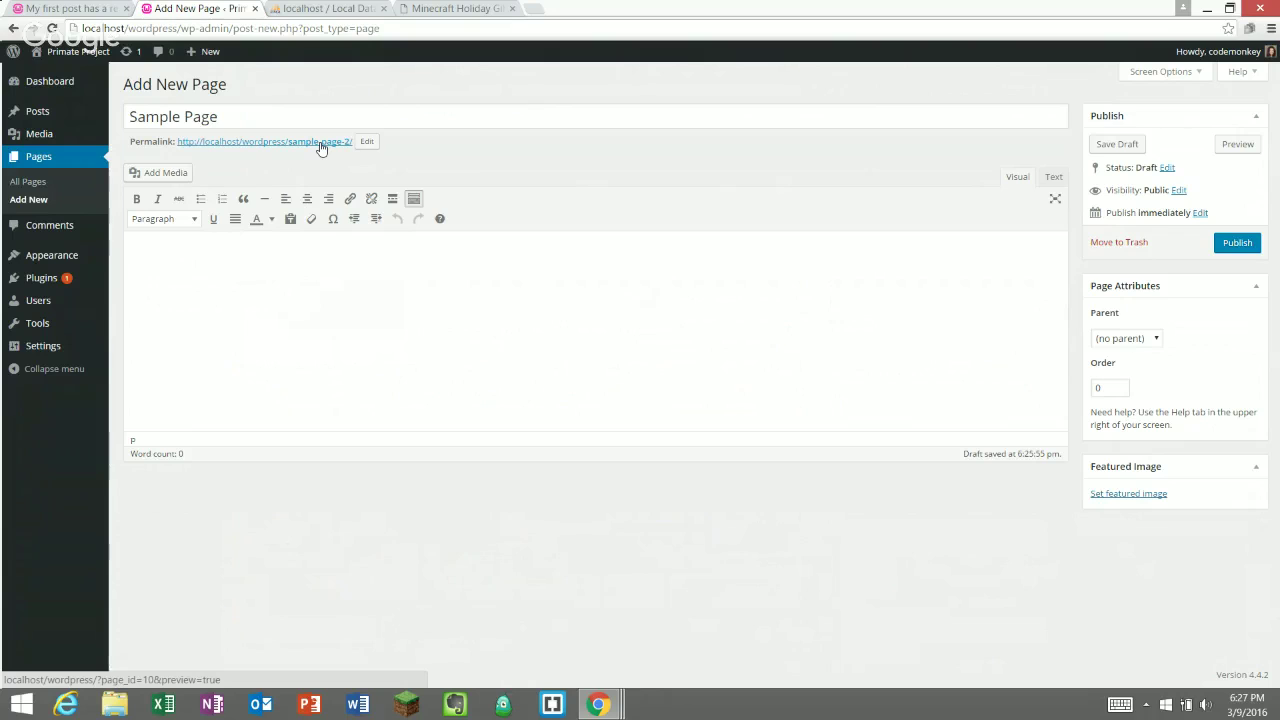
# - Set the end of the Sample Page's permalink to sample-page-1
pyautogui.click(366, 141)
pyautogui.click(371, 138)
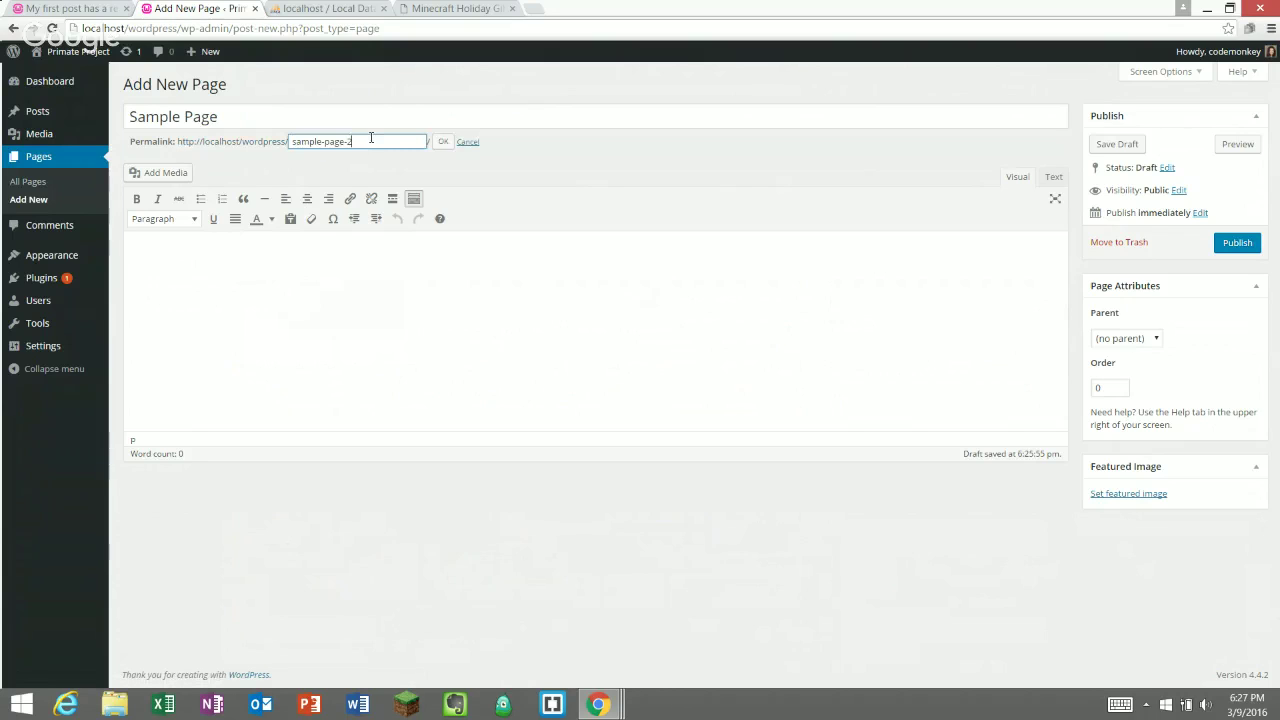
pyautogui.press('BackSpace')
pyautogui.write('ne')
pyautogui.press('BackSpace')
pyautogui.press('BackSpace')
pyautogui.write('1')
pyautogui.click(443, 141)
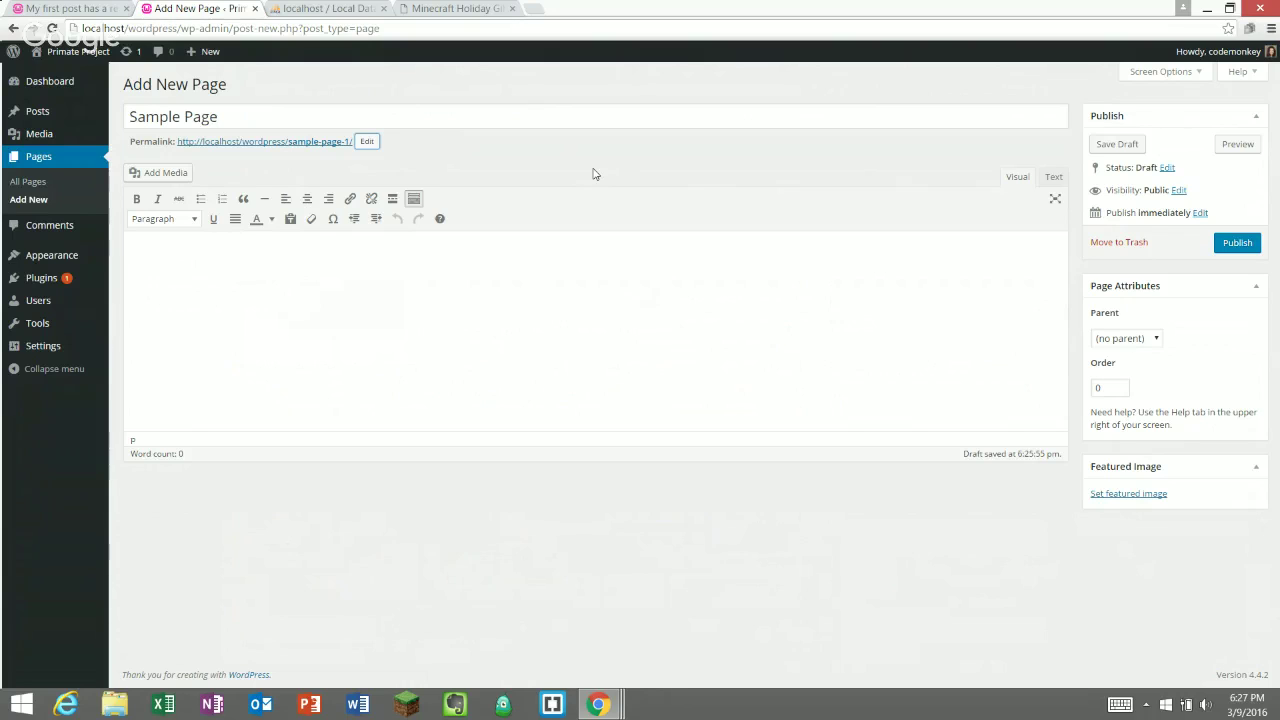
# - Move the Sample Page to the trash, discarding its unsaved changes
pyautogui.click(1109, 246)
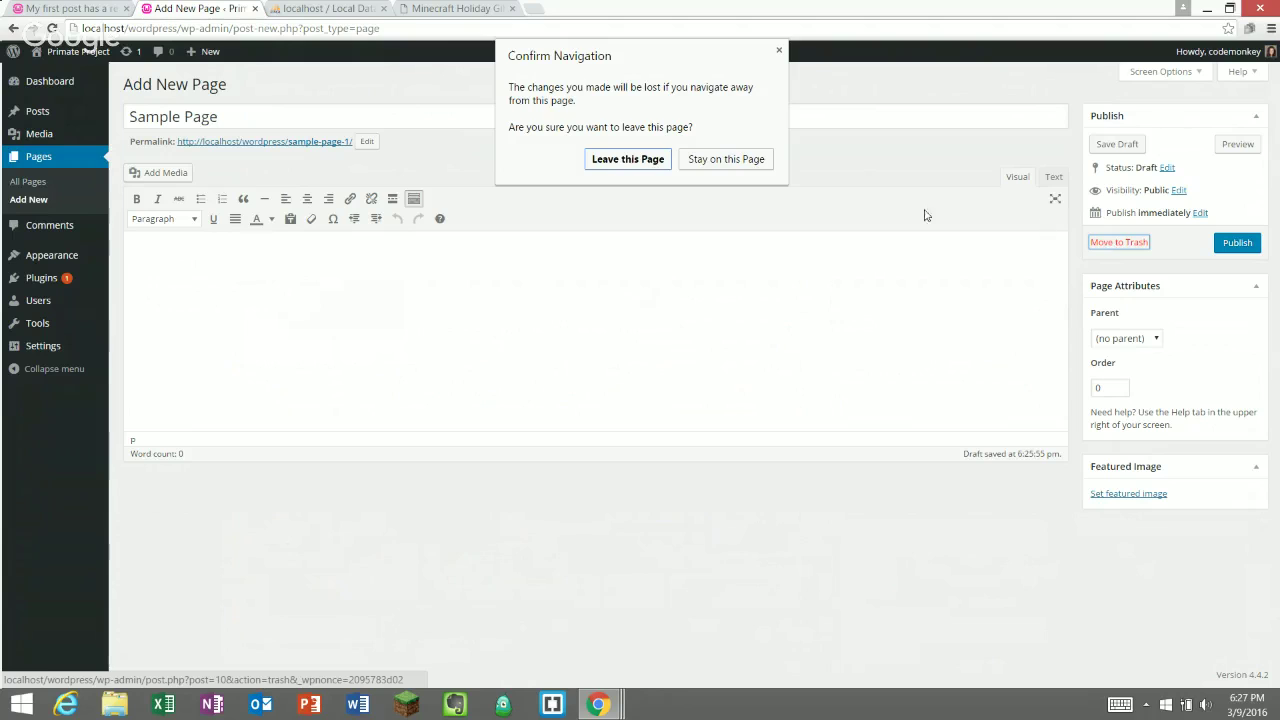
pyautogui.click(648, 163)
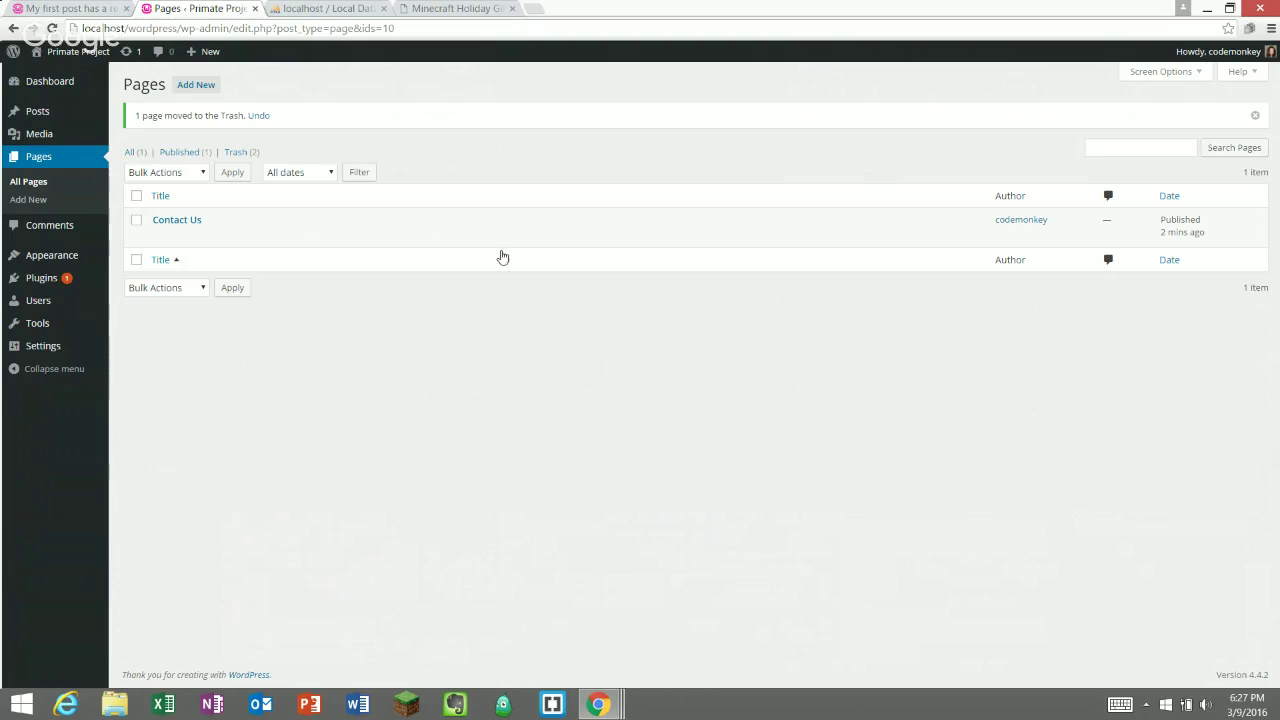
# - Start another new page with Contact Us as its parent, and move that untitled page to the trash
pyautogui.click(195, 86)
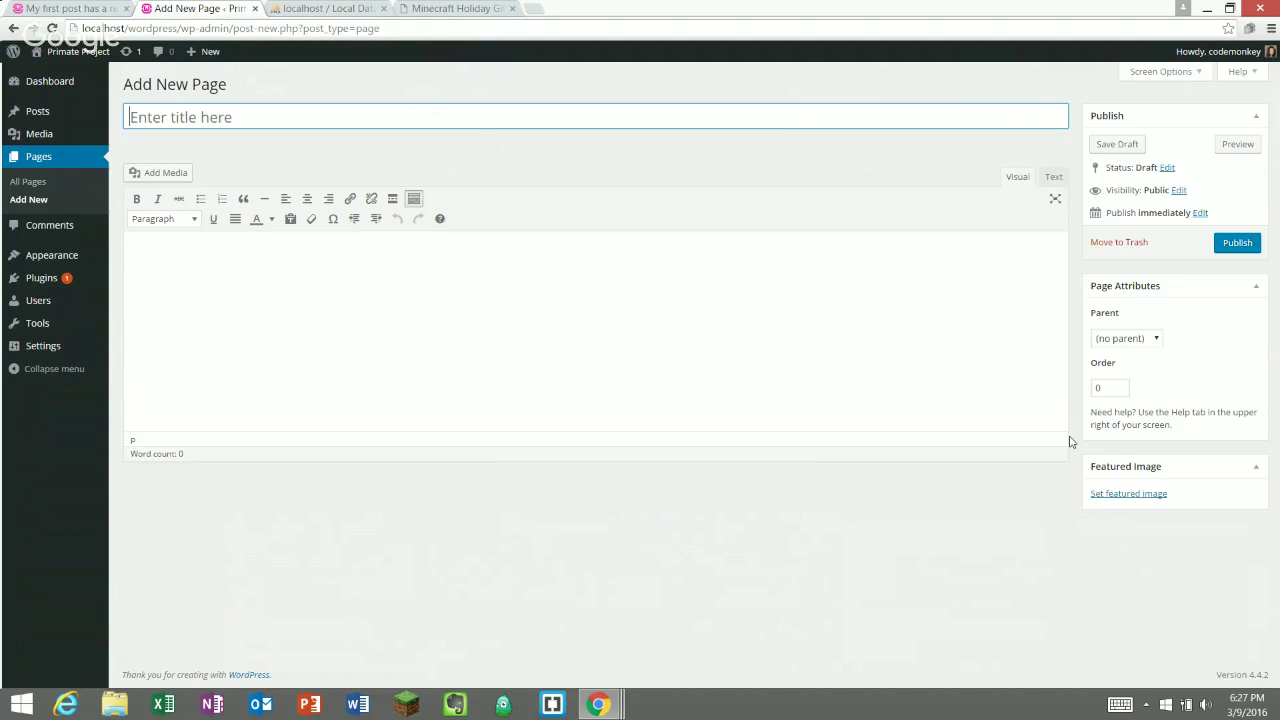
pyautogui.click(1145, 340)
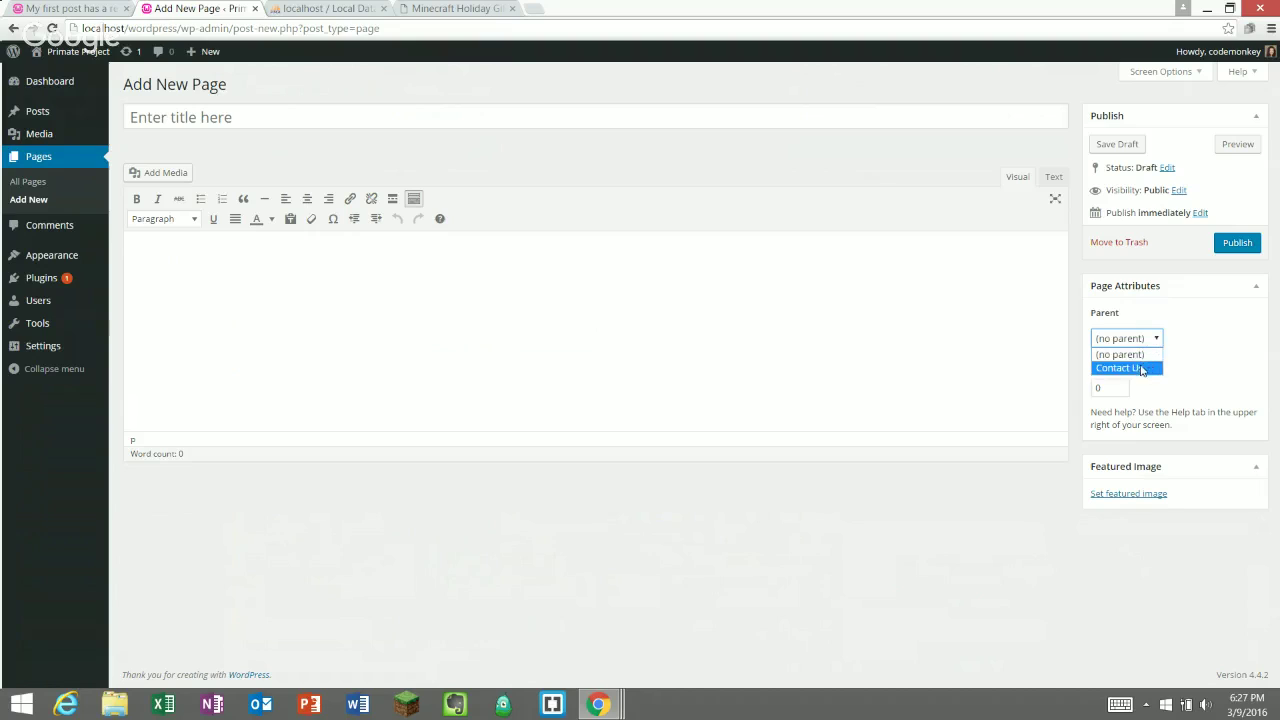
pyautogui.click(1137, 368)
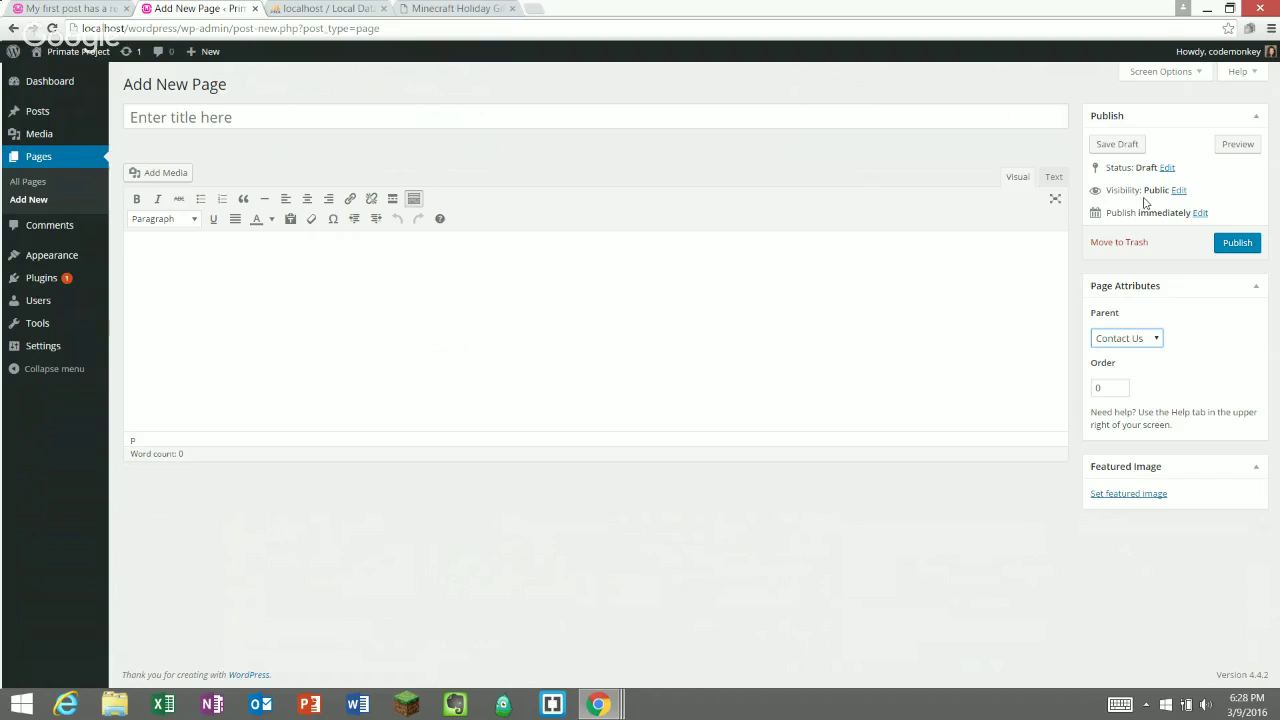
pyautogui.click(1114, 246)
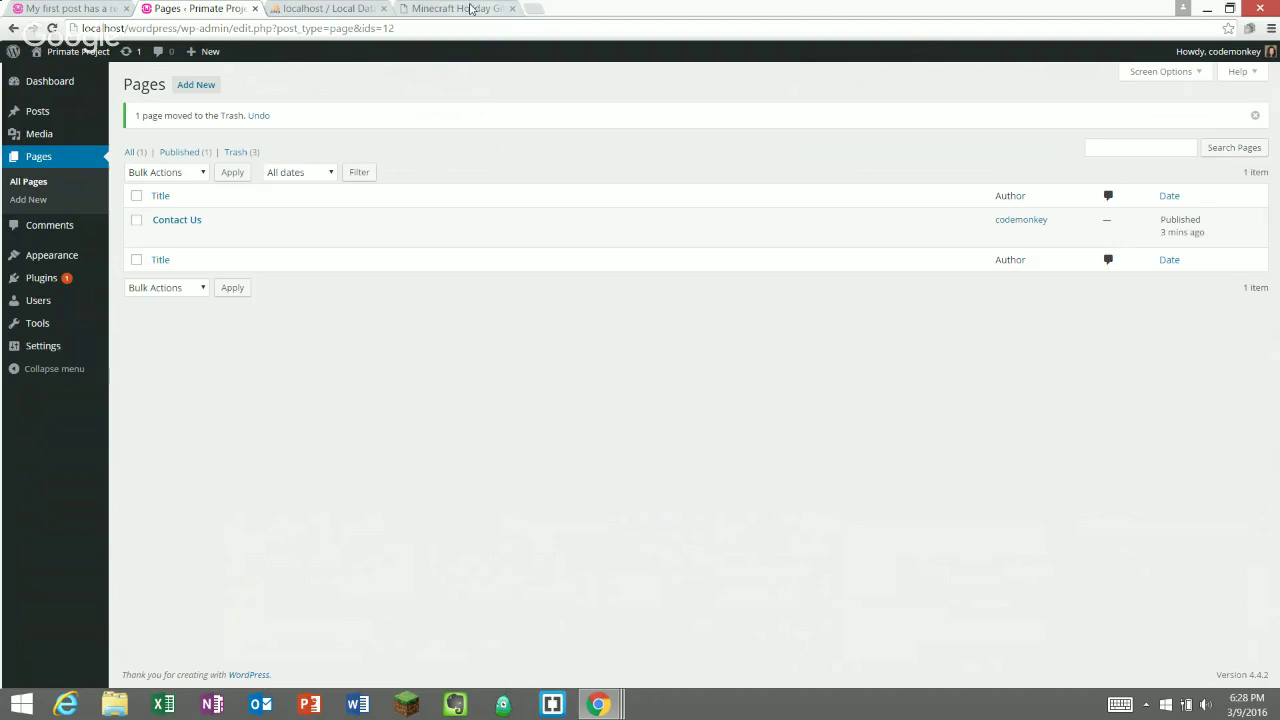
# - Open the Primate Project home page on the live site and look over its layout for navigation
pyautogui.click(95, 9)
pyautogui.click(336, 164)
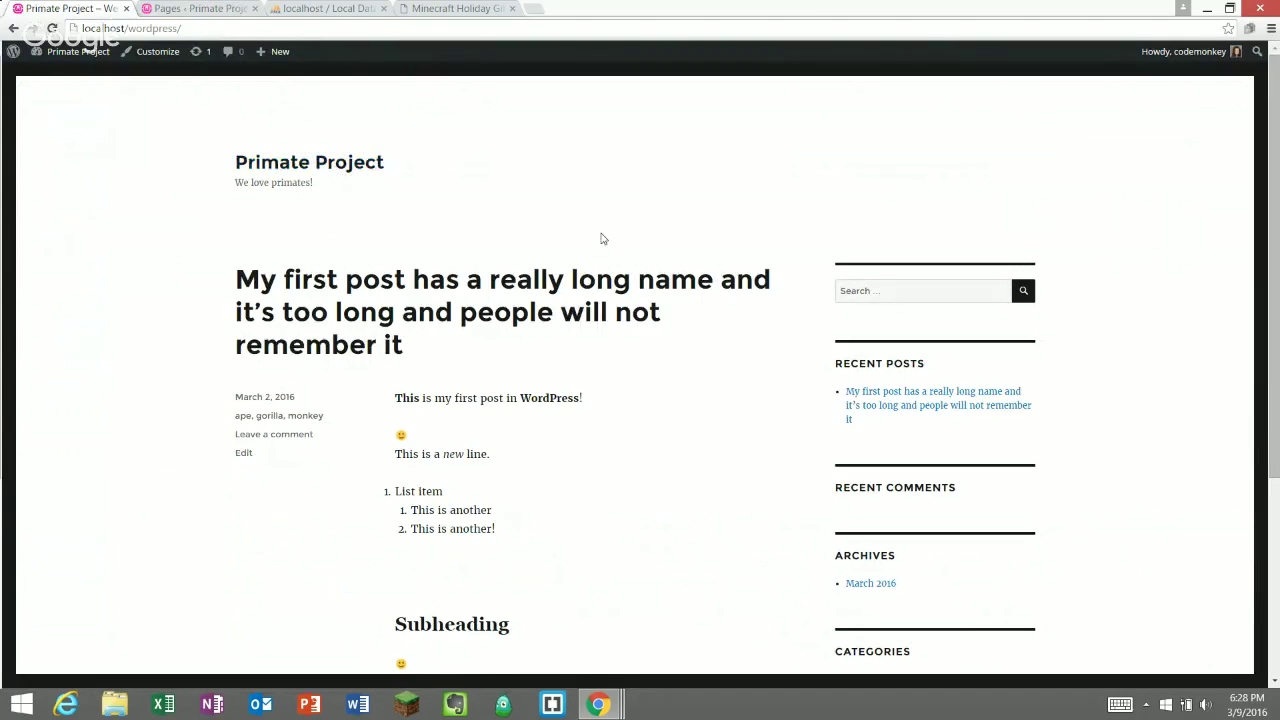
pyautogui.scroll(-3, 590, 238)
pyautogui.scroll(2, 601, 238)
pyautogui.scroll(1, 601, 238)
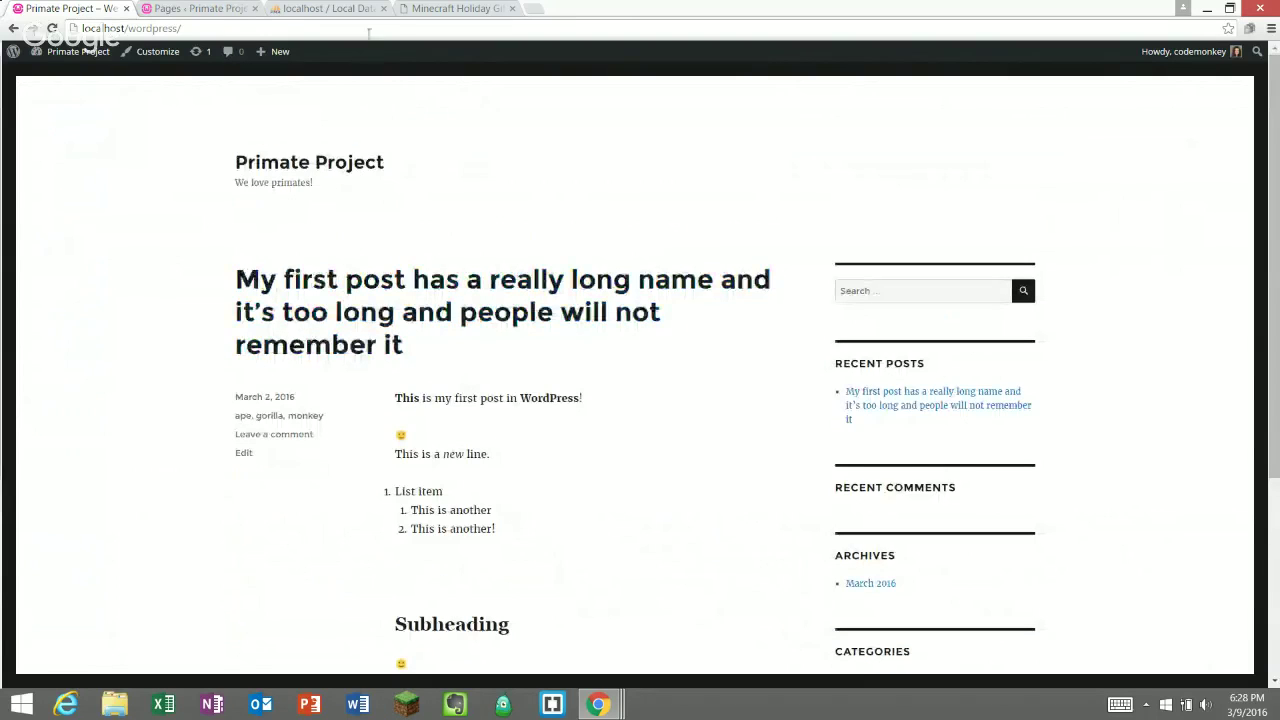
# - Open the Menus settings under the WordPress appearance options and create a menu named "Main Menu"
pyautogui.click(175, 9)
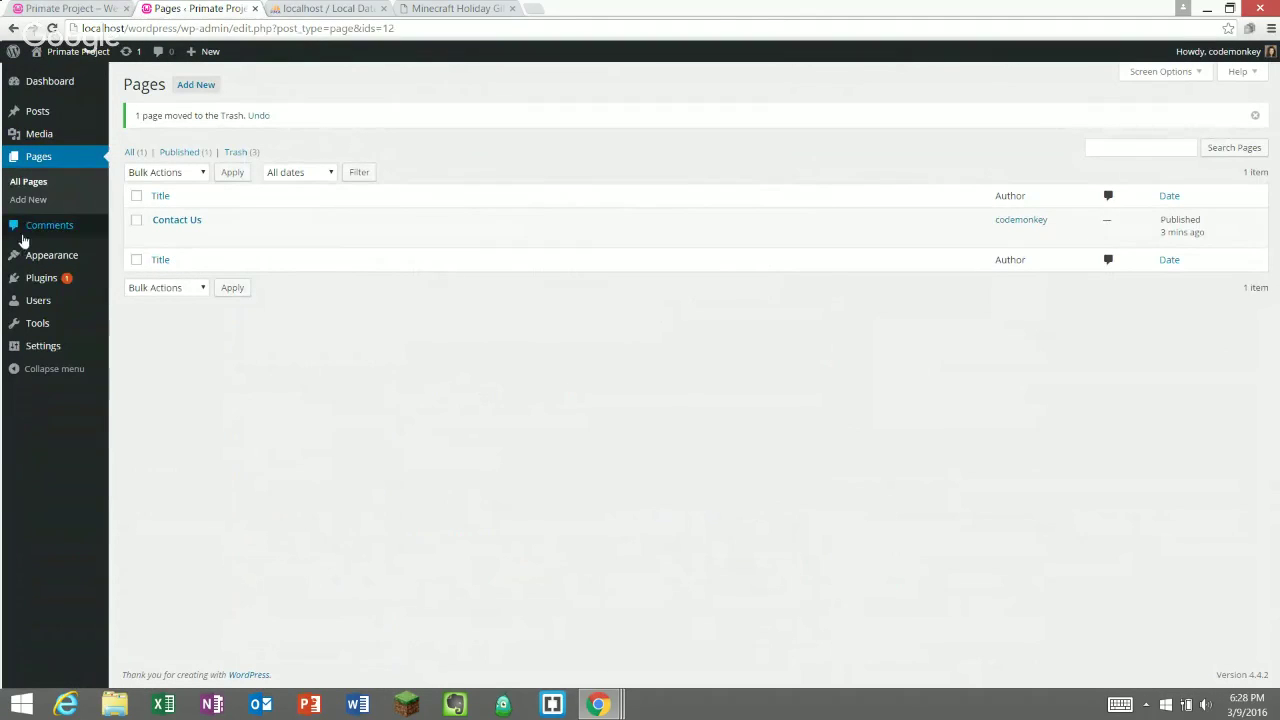
pyautogui.moveTo(26, 263)
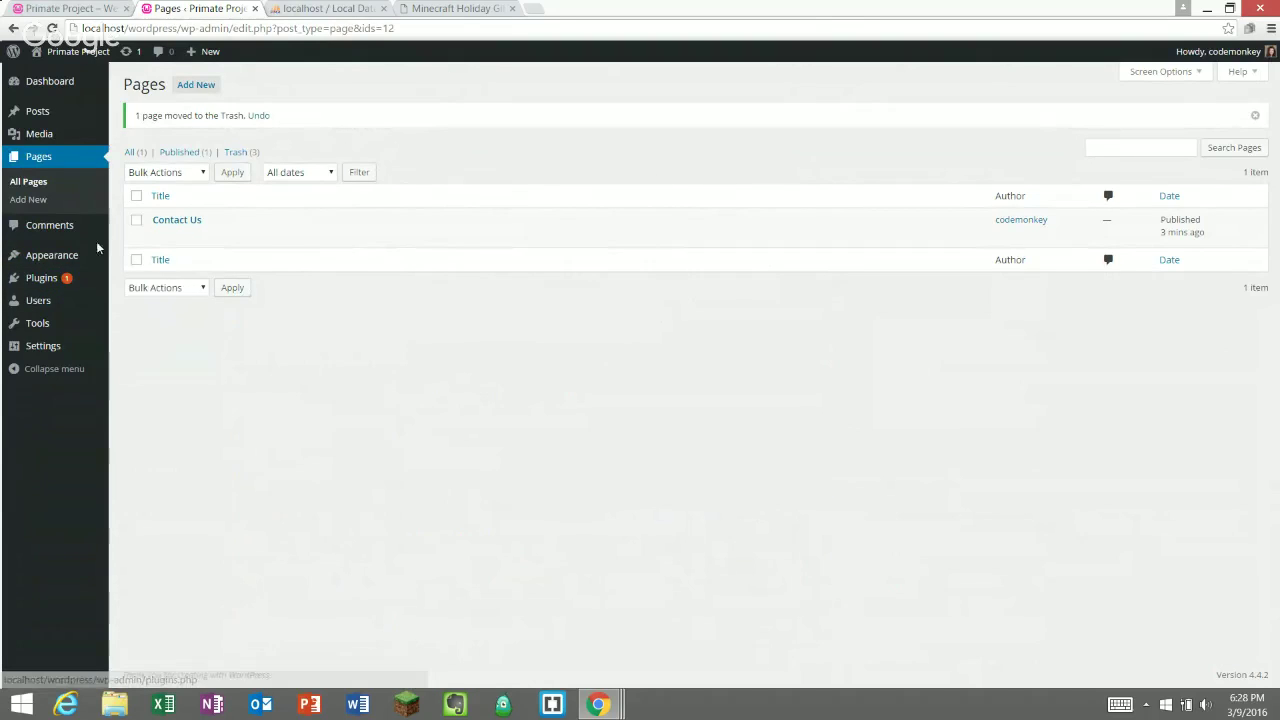
pyautogui.click(47, 257)
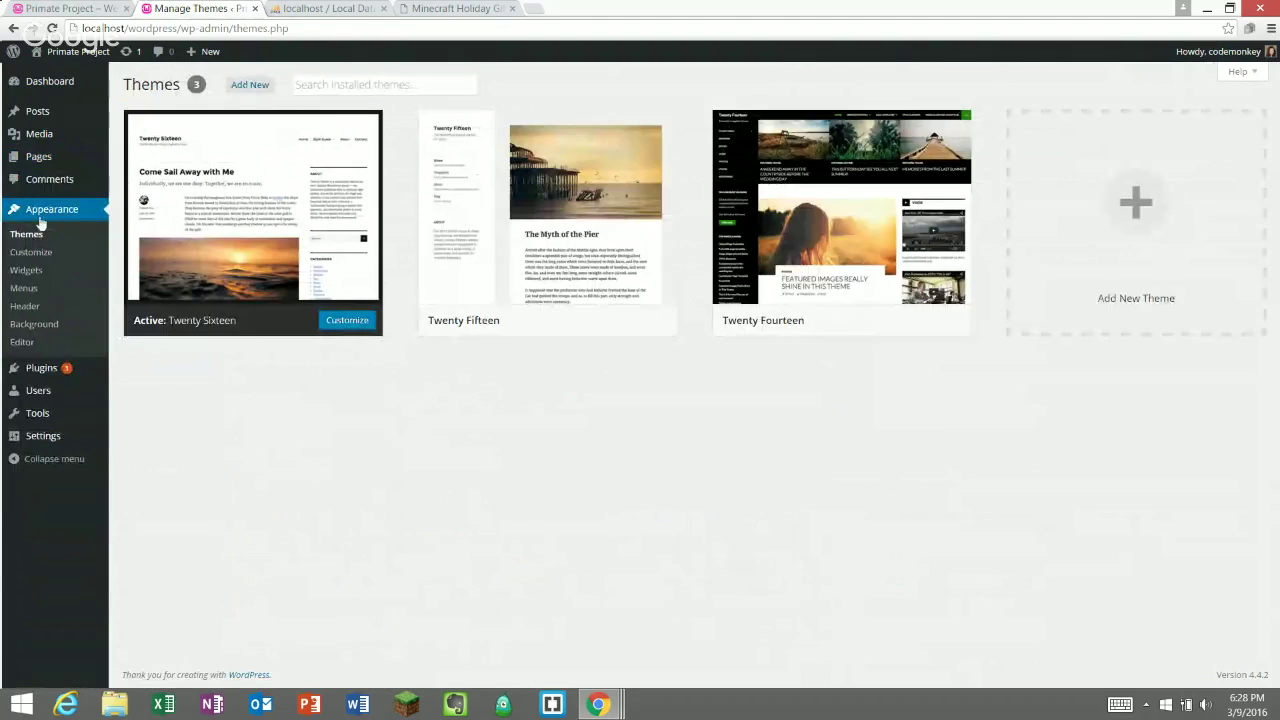
pyautogui.click(25, 290)
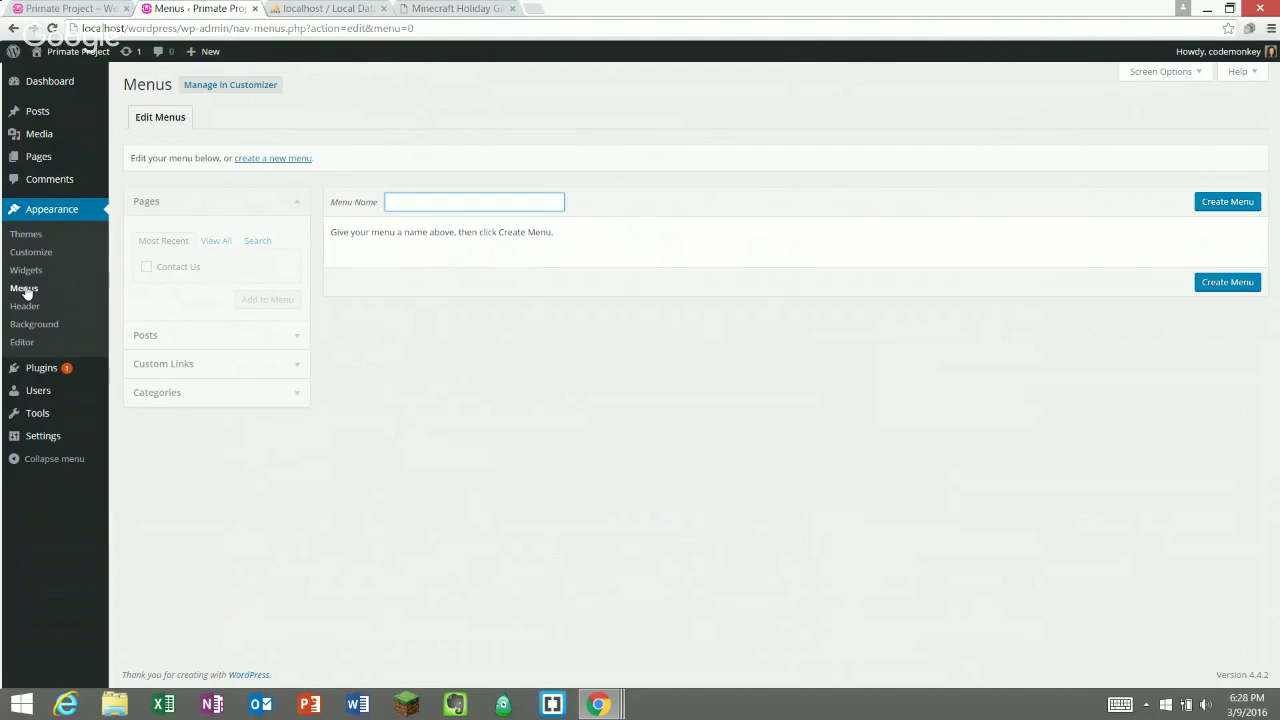
pyautogui.write('Main Menu')
pyautogui.click(1238, 203)
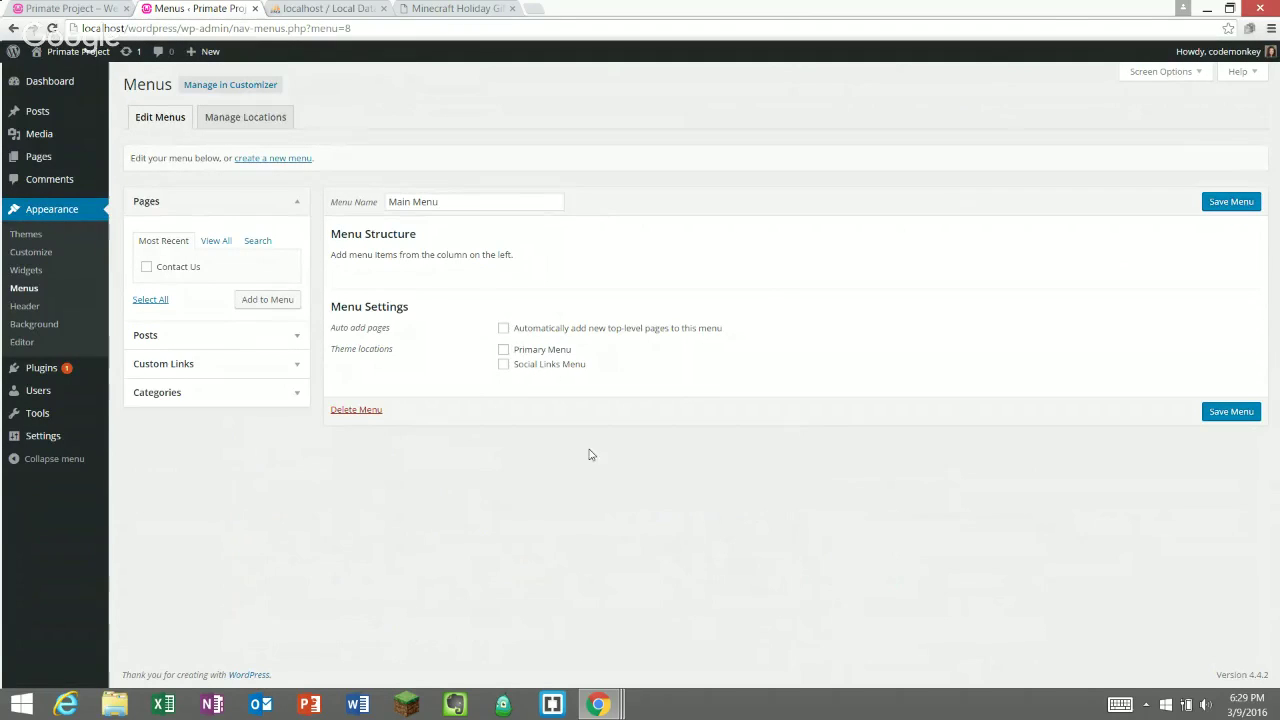
# - Assign the Main Menu to the Primary Menu theme location and add the Contact Us page to it
pyautogui.click(504, 352)
pyautogui.click(146, 267)
pyautogui.click(264, 309)
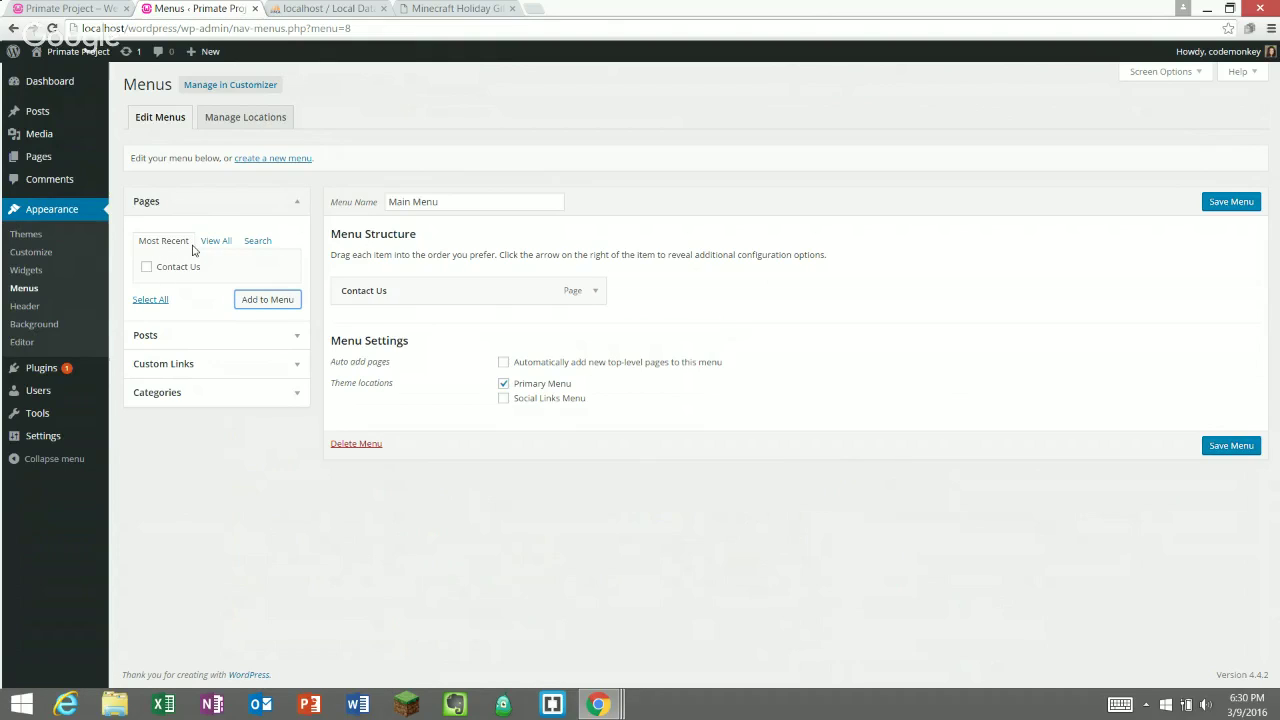
# - Look through the page lists and add the Home page to the Main Menu
pyautogui.click(260, 242)
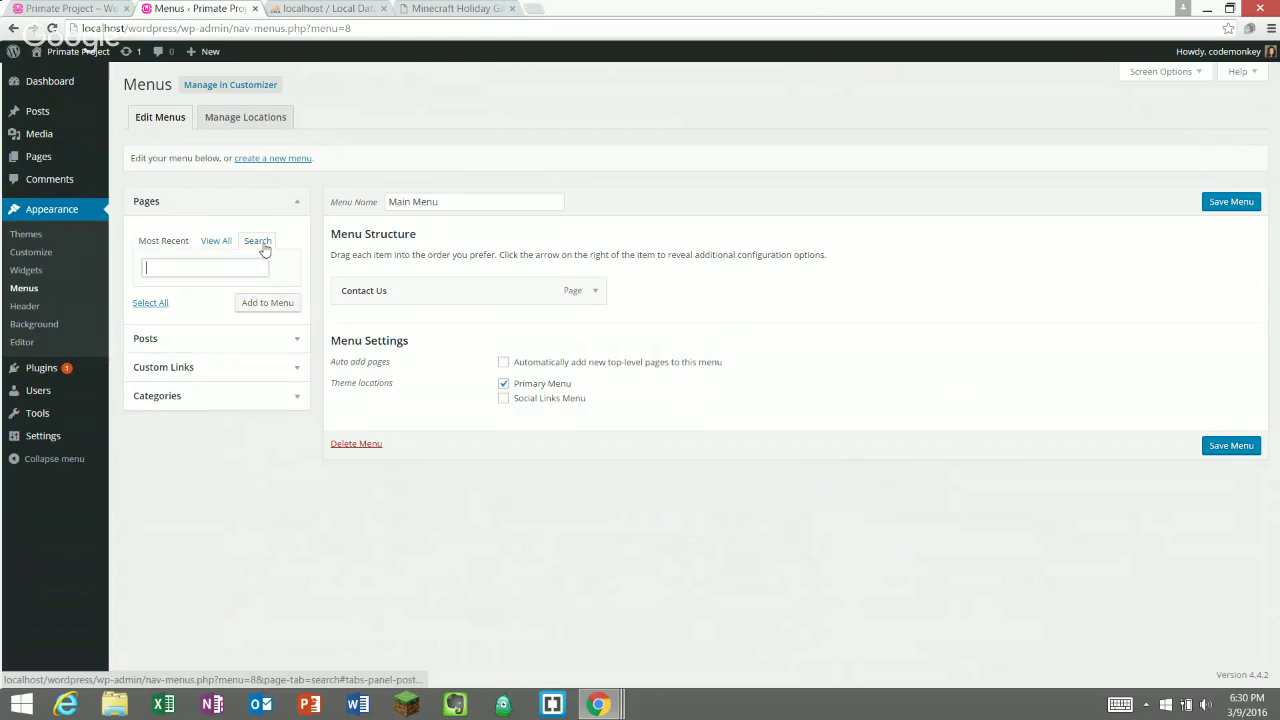
pyautogui.click(163, 242)
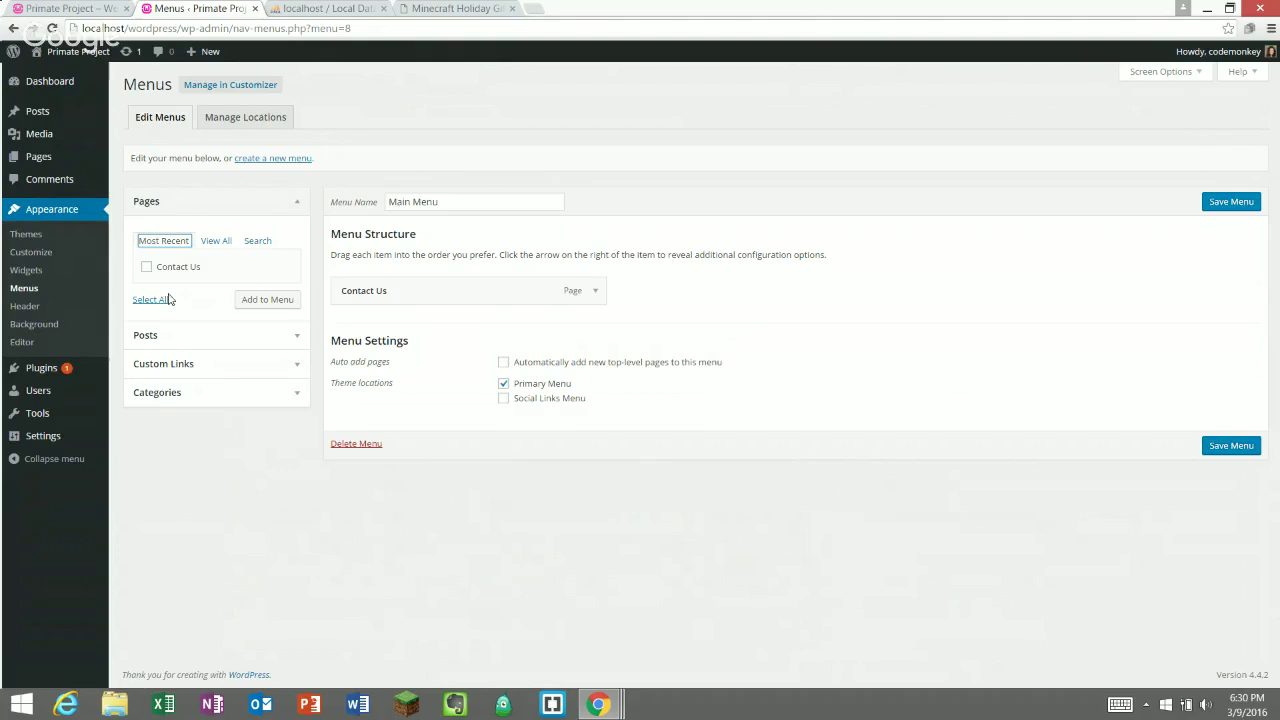
pyautogui.click(272, 246)
pyautogui.click(215, 243)
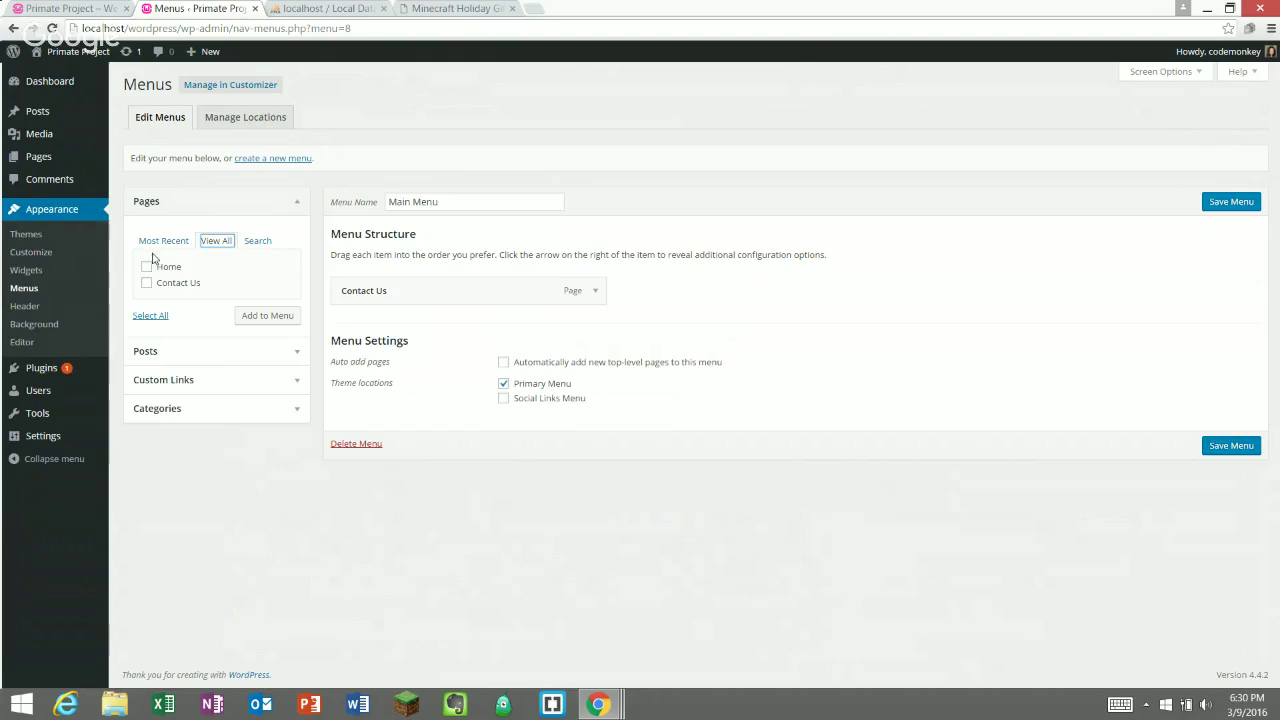
pyautogui.moveTo(62, 158)
pyautogui.click(147, 268)
pyautogui.click(250, 320)
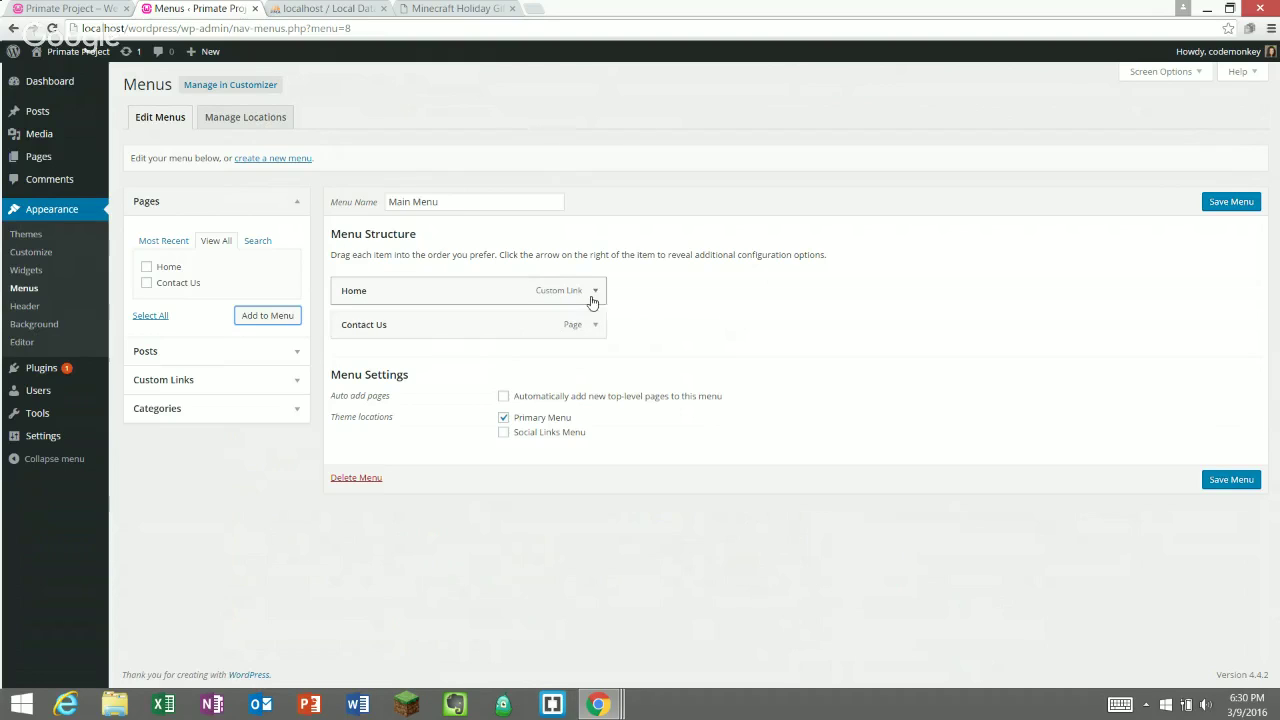
# - Examine the URL in the Home menu item's settings
pyautogui.click(595, 291)
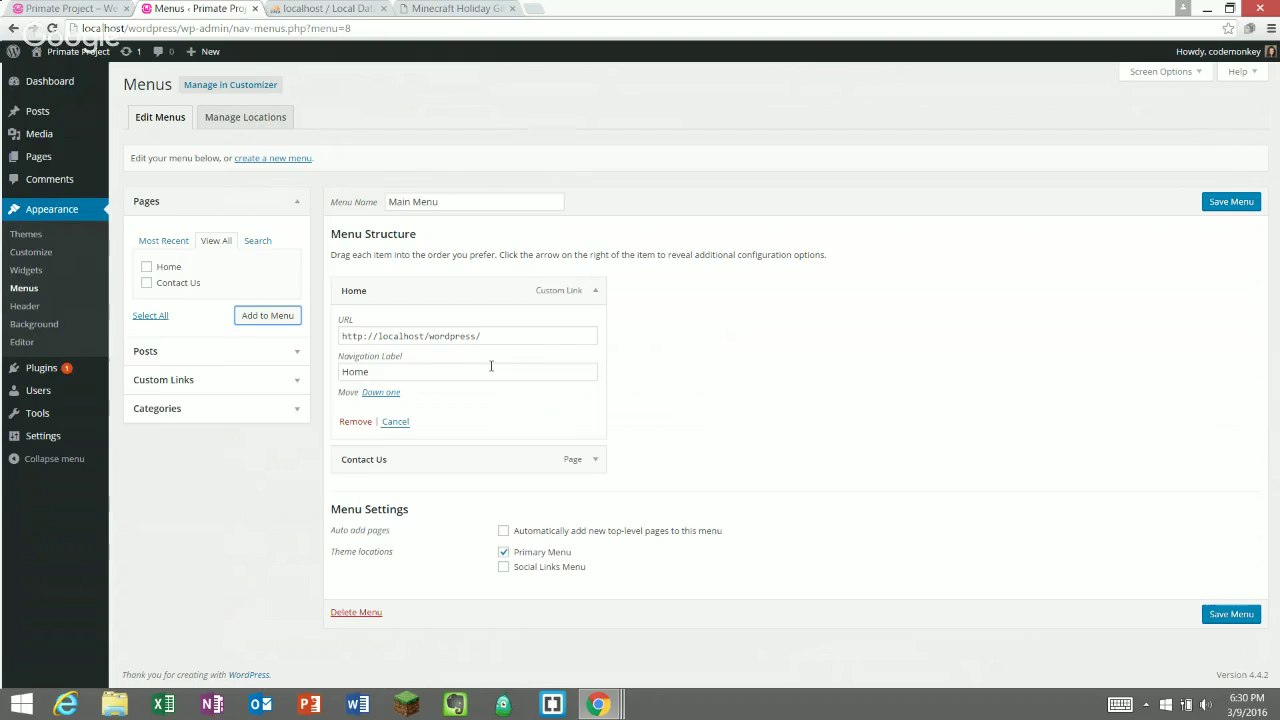
pyautogui.moveTo(520, 344); pyautogui.dragTo(328, 330)
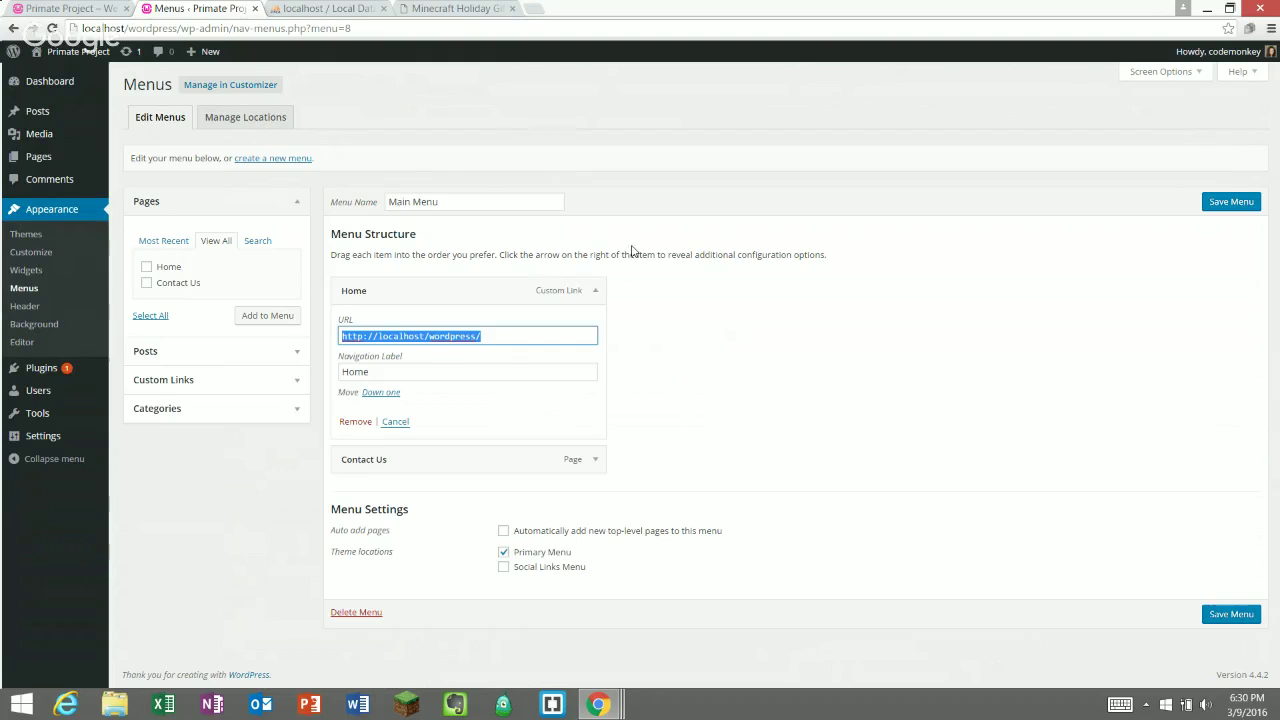
pyautogui.click(597, 292)
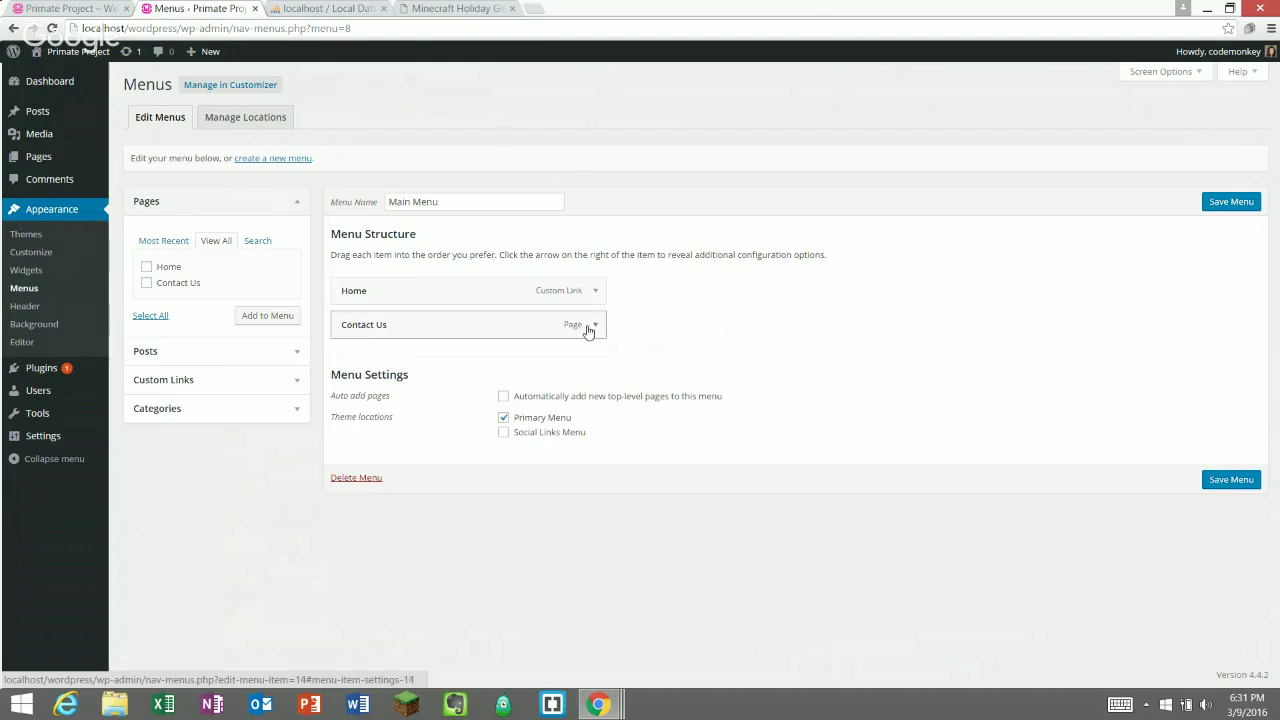
# - Set the navigation label of the Contact Us menu item to "Contact"
pyautogui.click(594, 326)
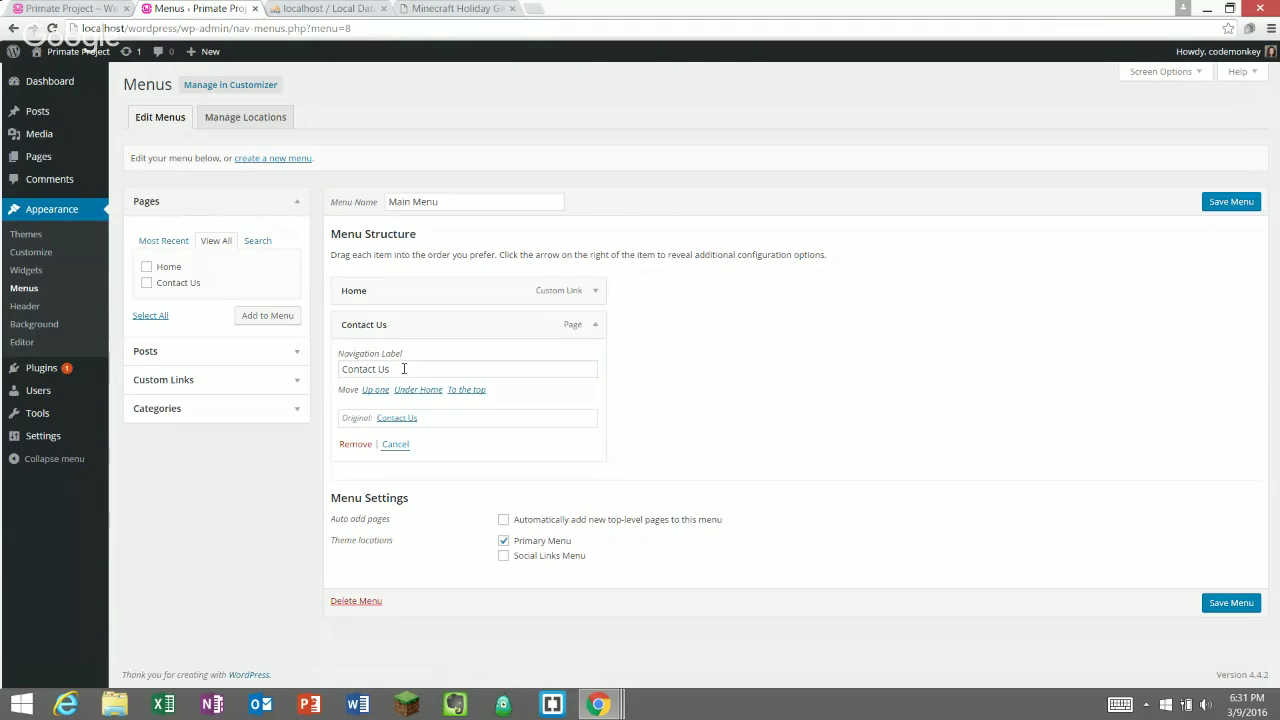
pyautogui.click(446, 361)
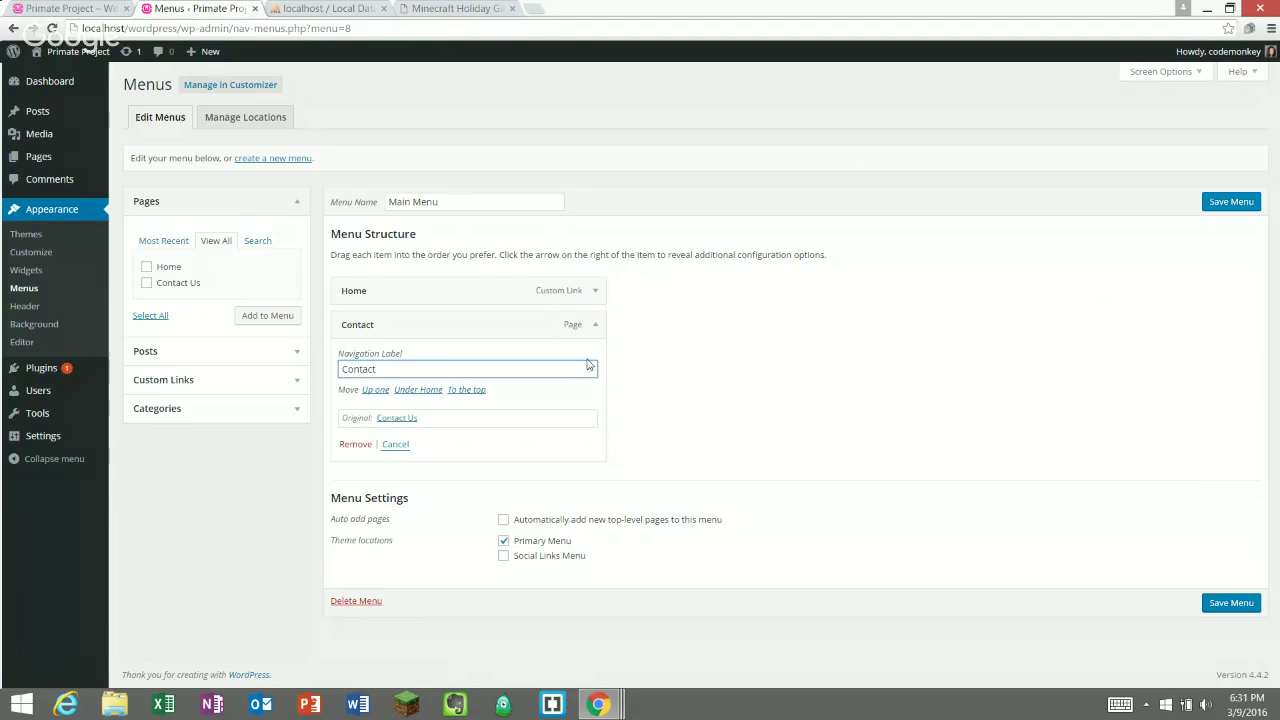
pyautogui.click(595, 325)
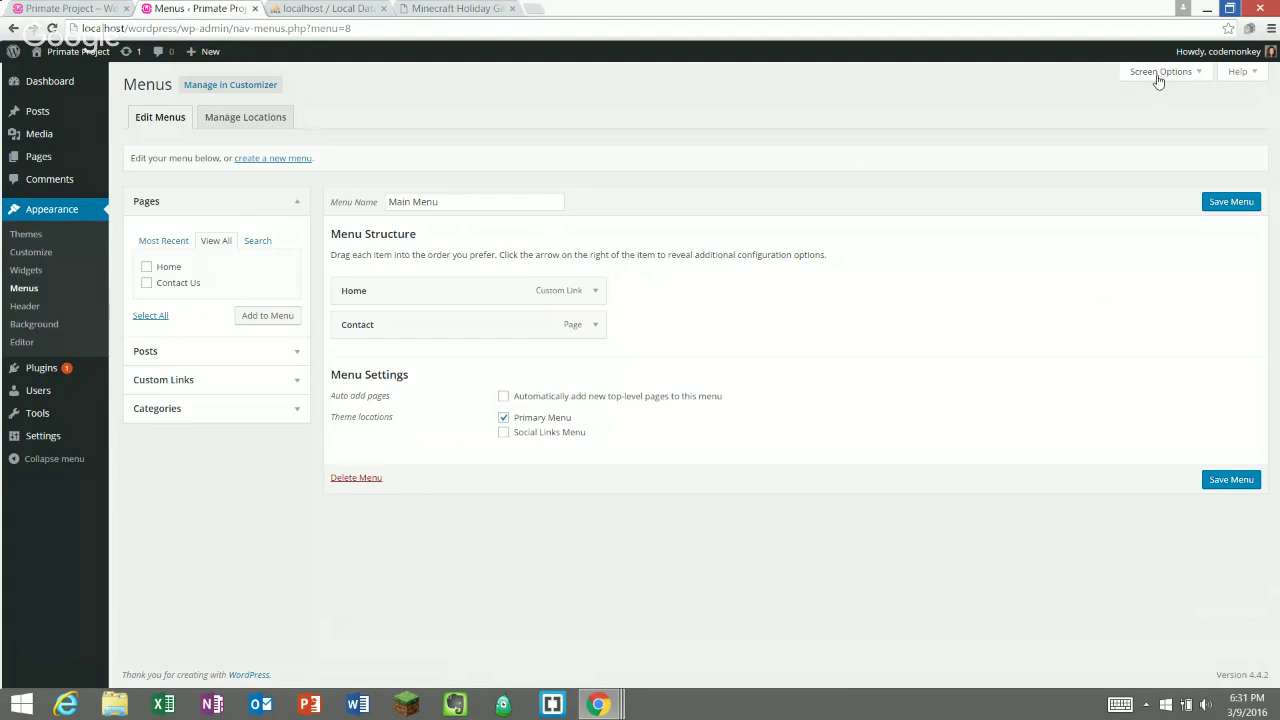
# - Enable the Title Attribute advanced menu property and view its field in the Contact menu item
pyautogui.click(1192, 76)
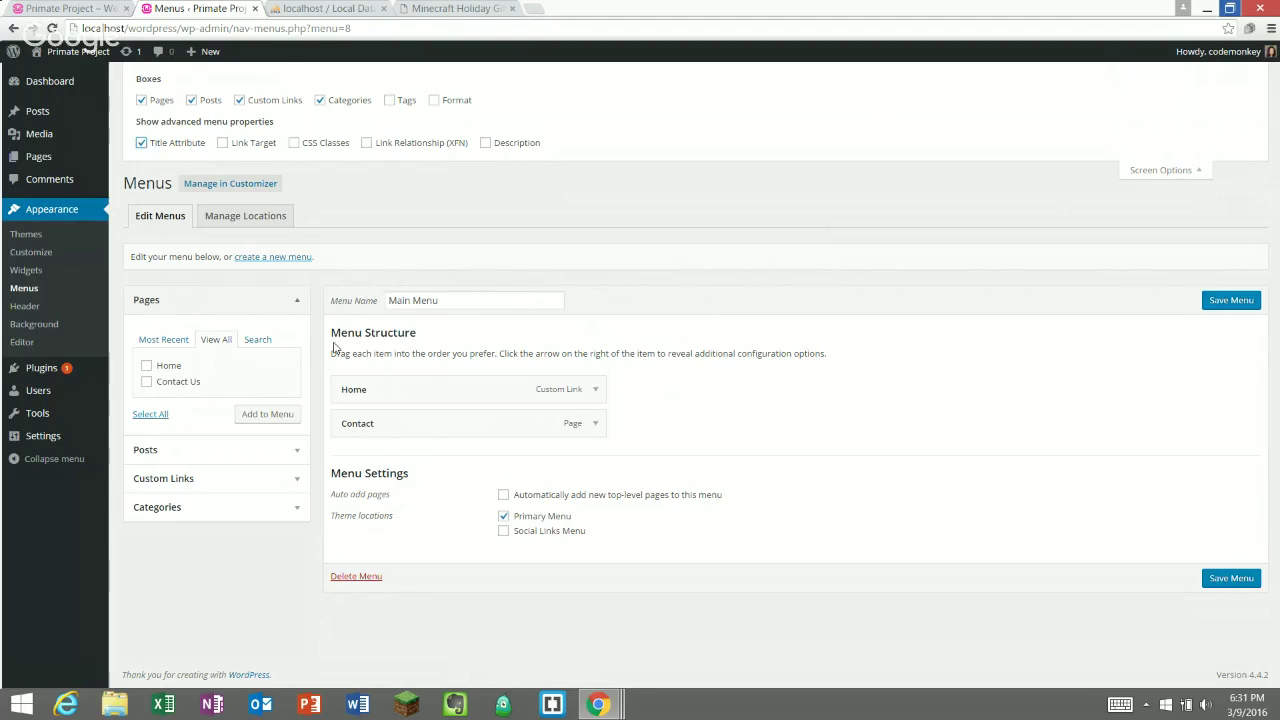
pyautogui.click(591, 423)
pyautogui.click(458, 502)
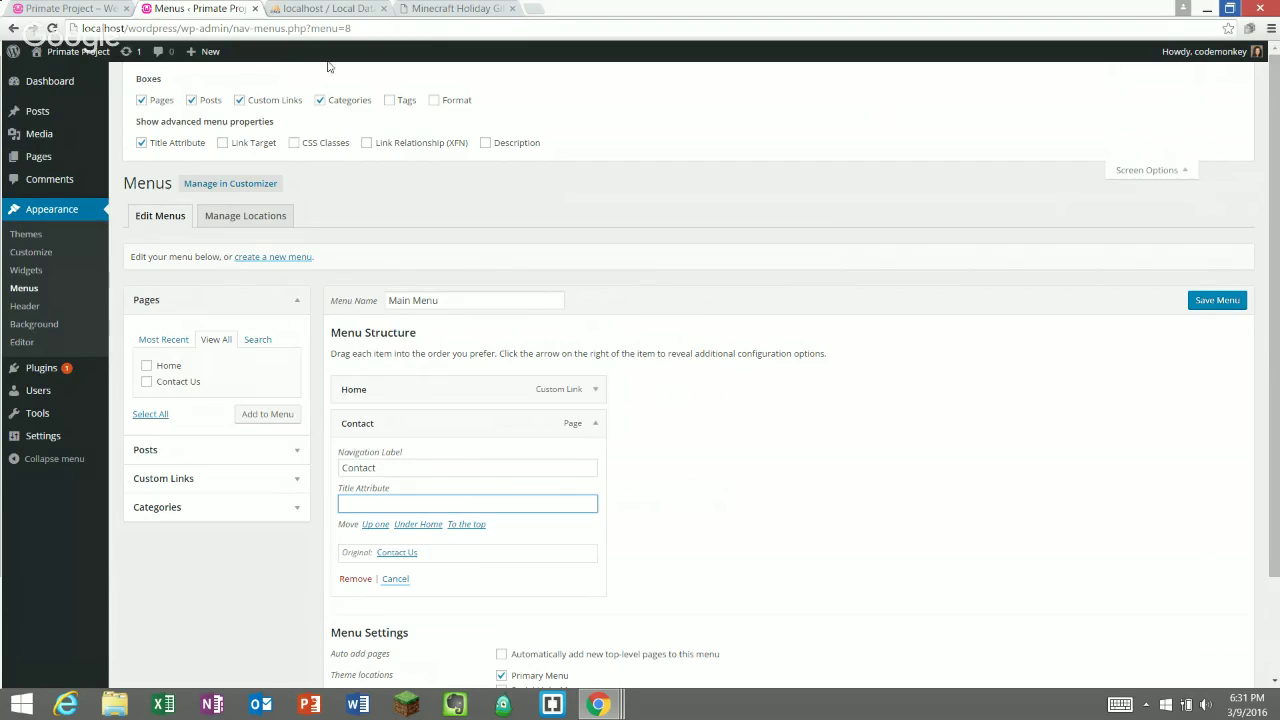
# - Enable the CSS Classes menu property, trying Link Target, Link Relationship (XFN) and Description as well and disabling those three again
pyautogui.click(222, 143)
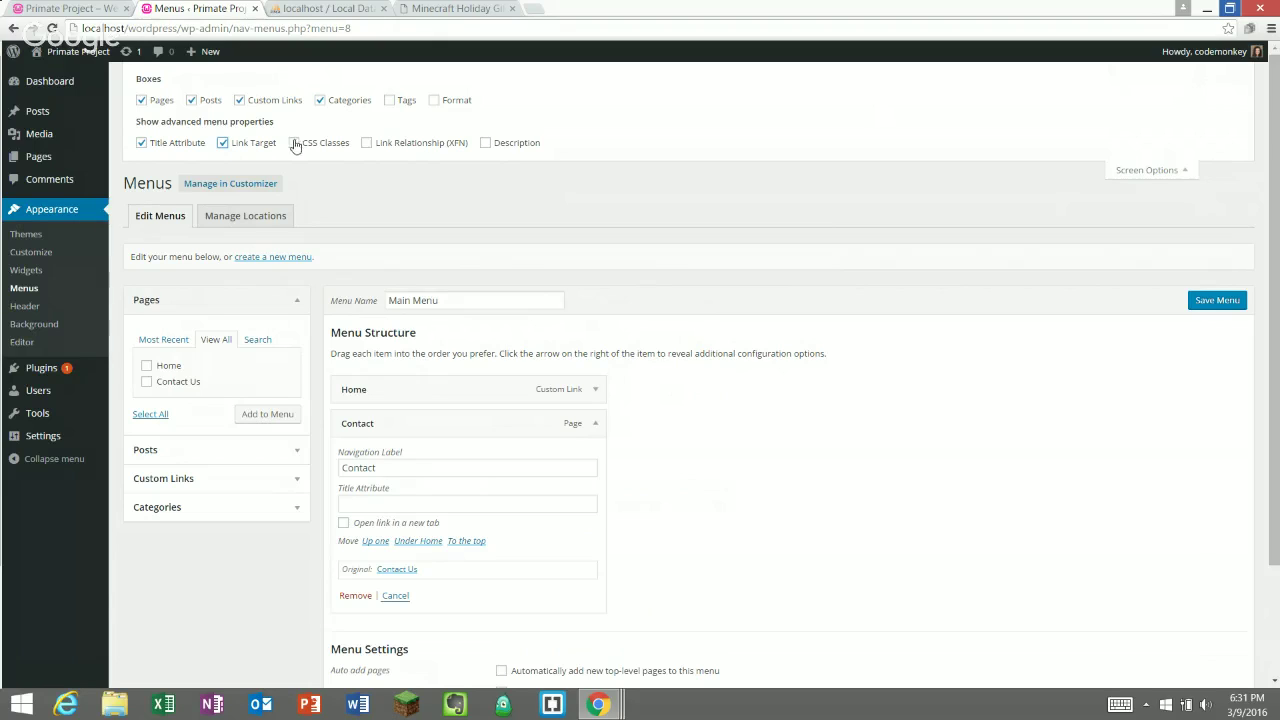
pyautogui.click(295, 146)
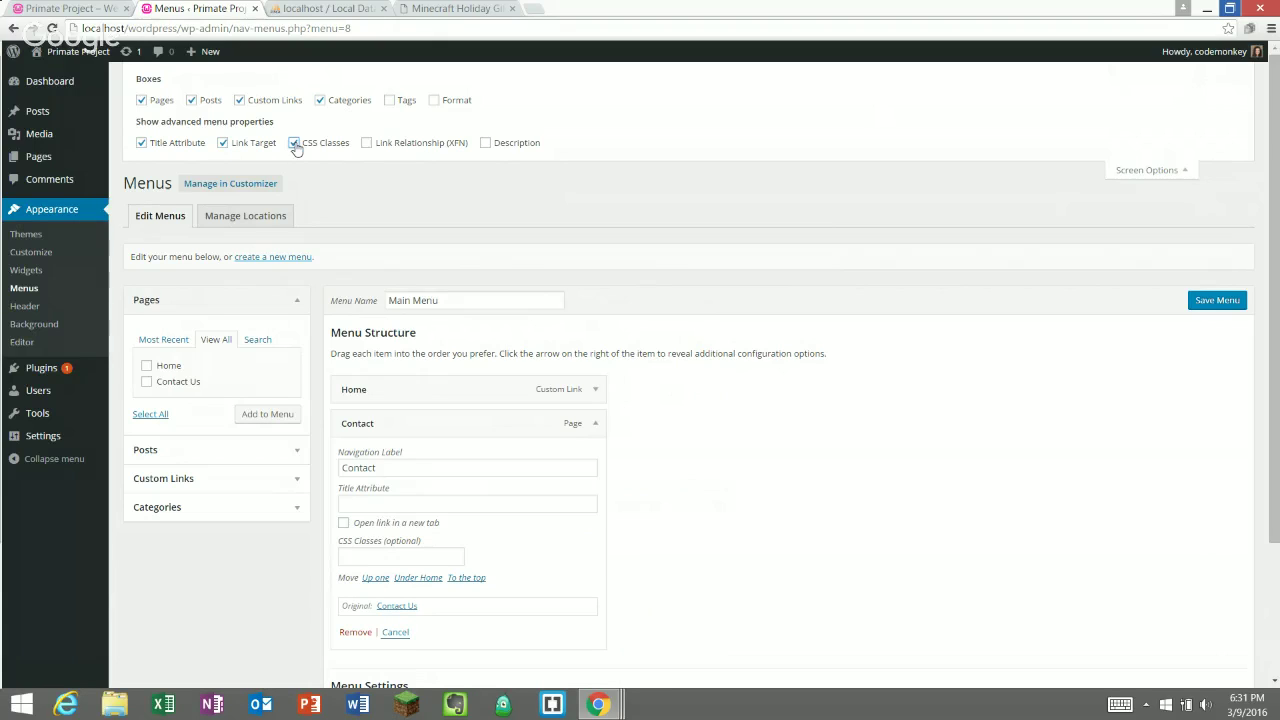
pyautogui.click(367, 145)
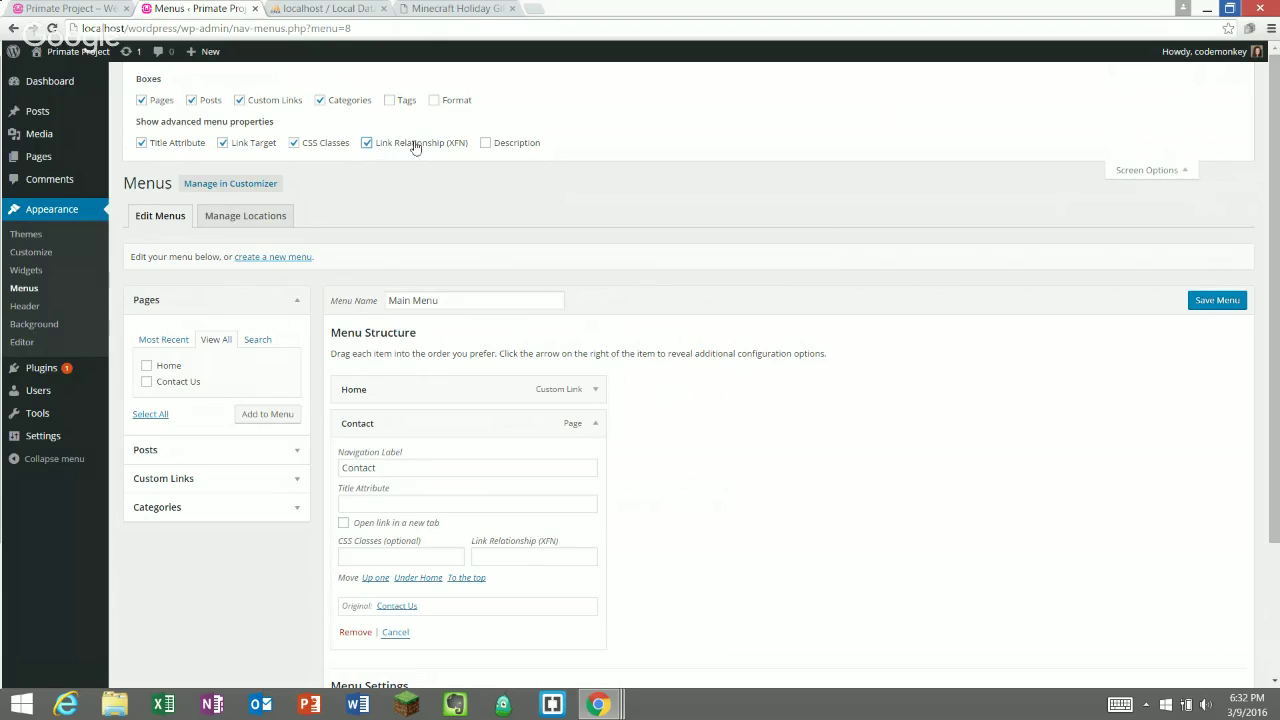
pyautogui.click(485, 145)
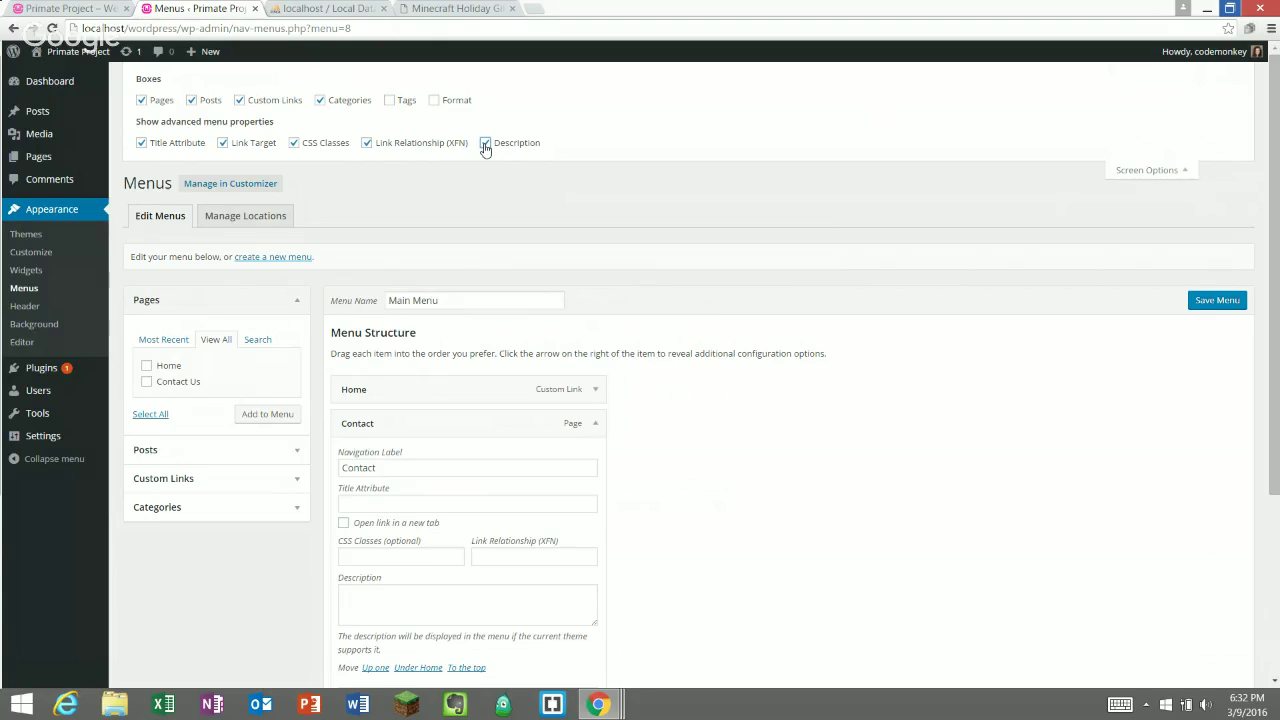
pyautogui.click(485, 145)
pyautogui.click(367, 144)
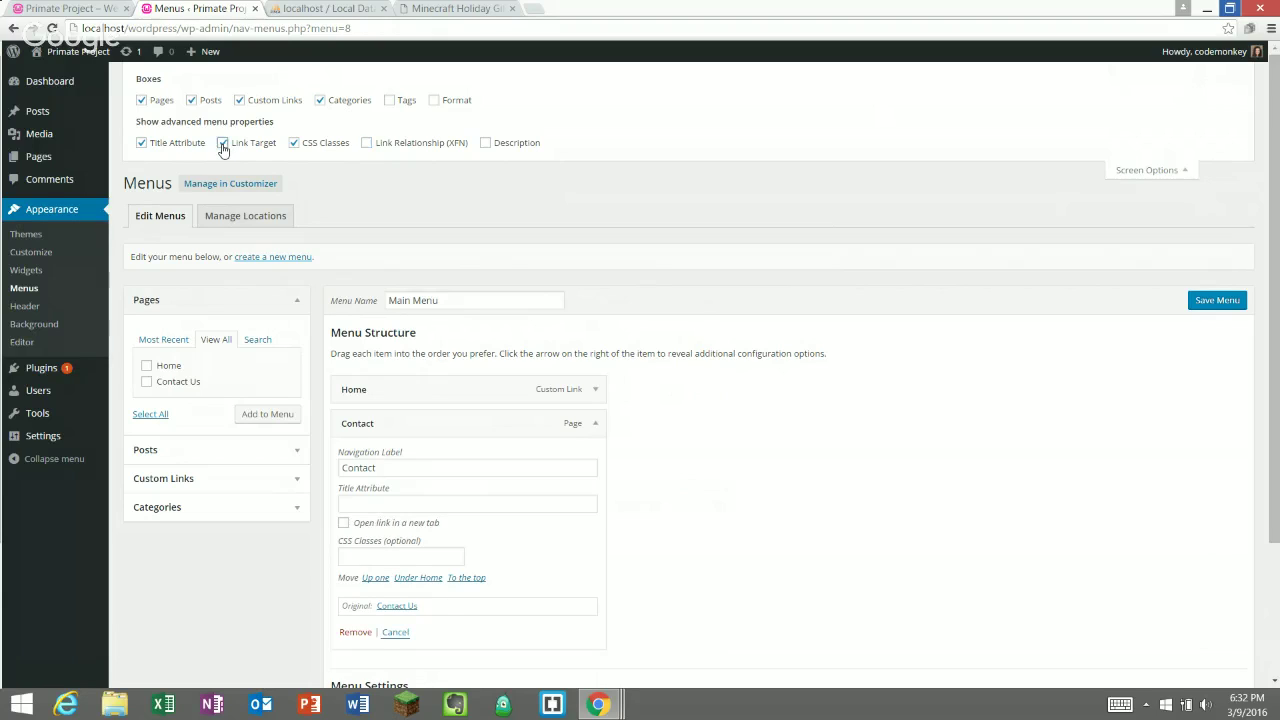
pyautogui.click(222, 145)
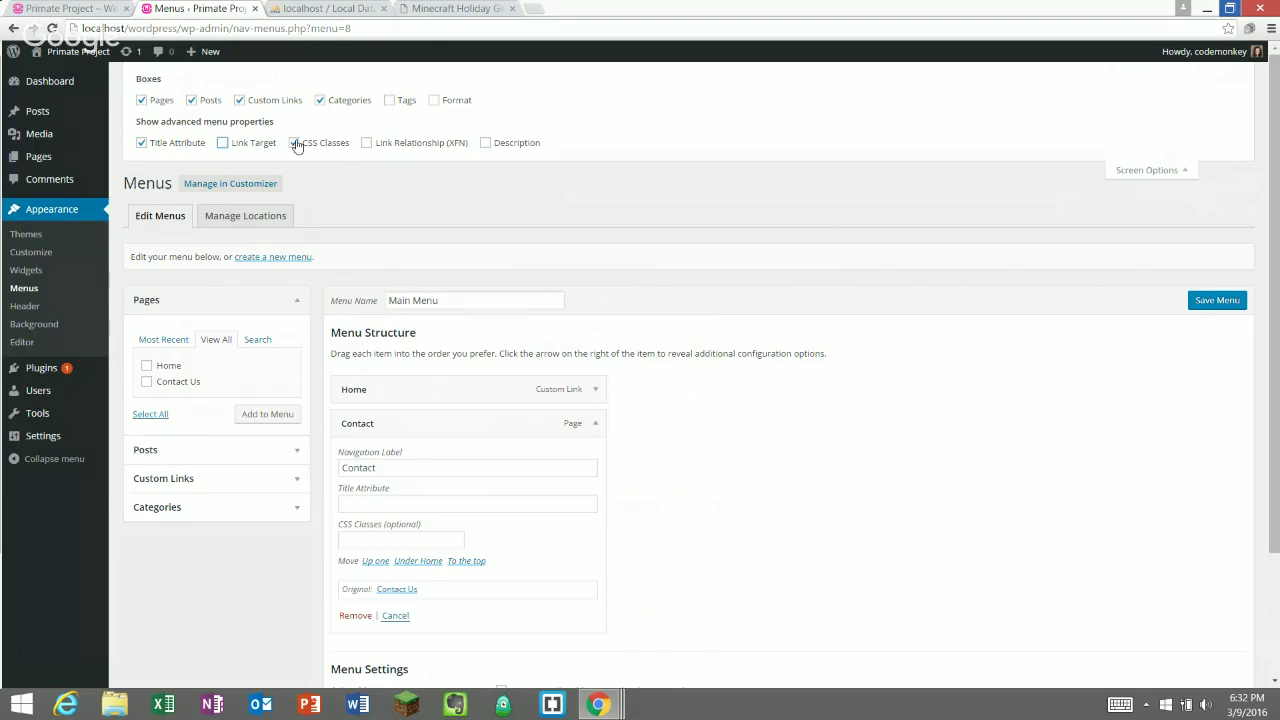
# - Show the Tags box among the menu item sources and look over its tags and the available categories
pyautogui.click(389, 101)
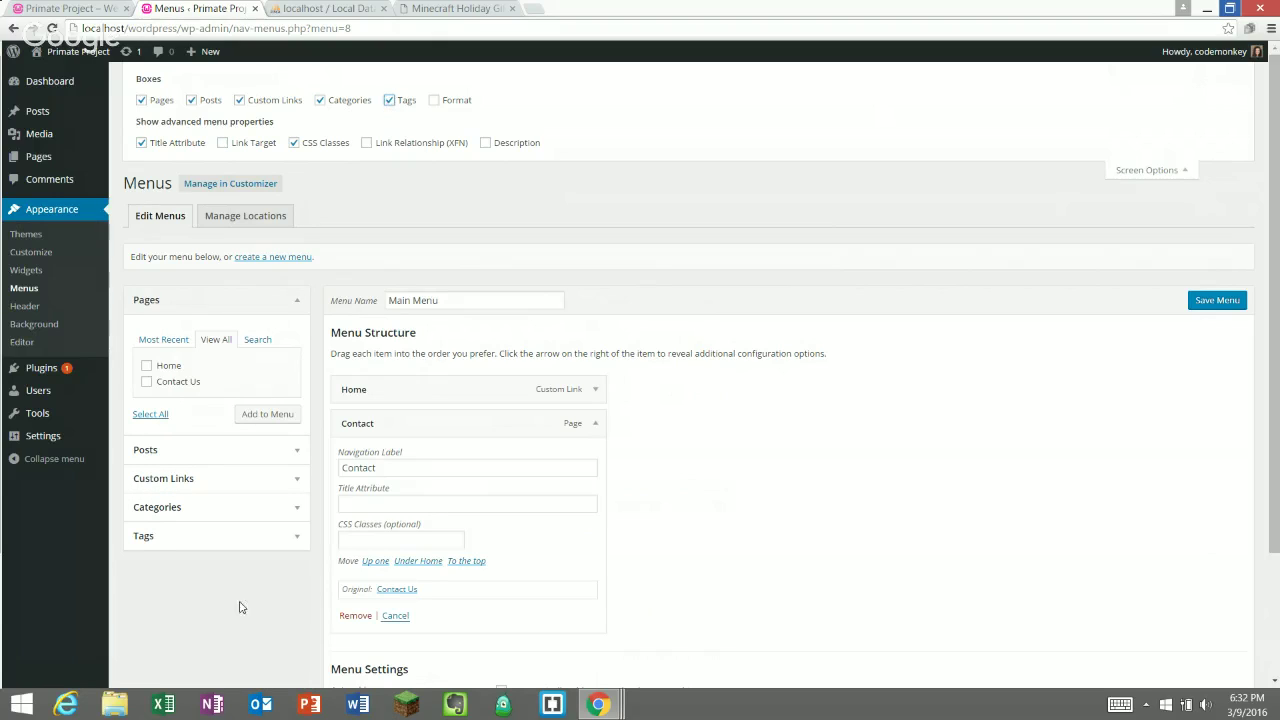
pyautogui.click(285, 540)
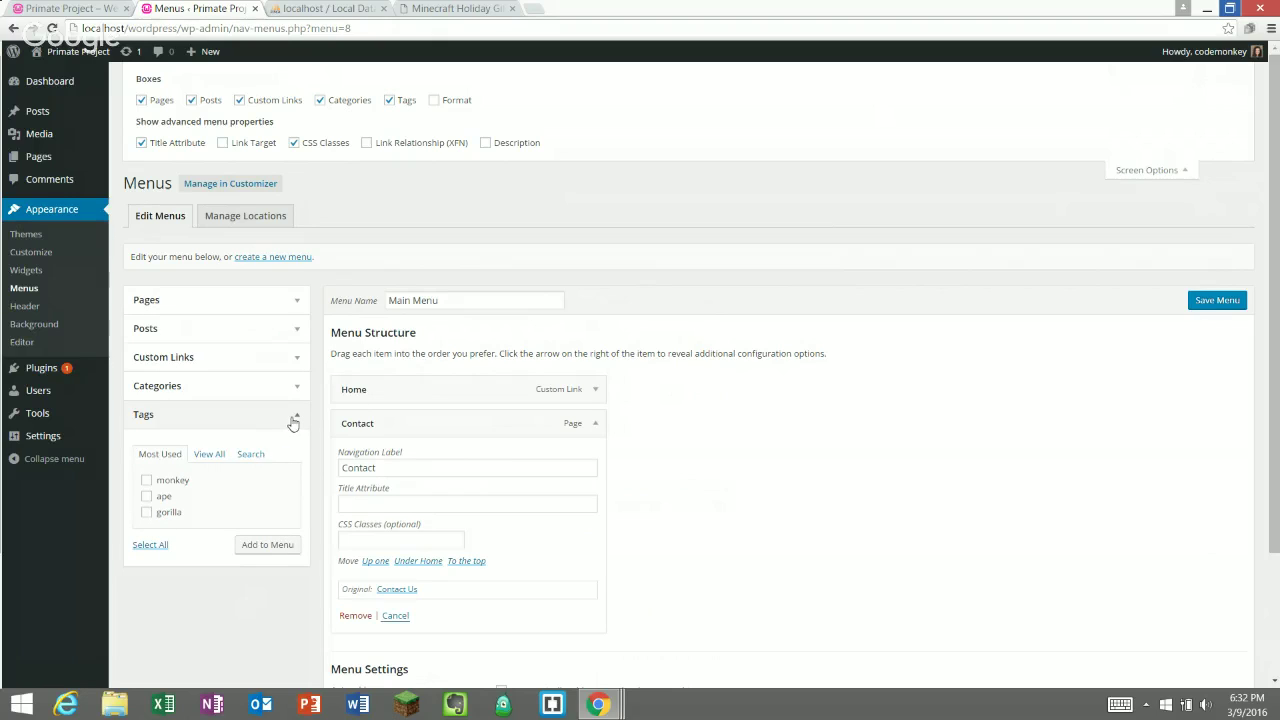
pyautogui.click(294, 415)
pyautogui.click(297, 390)
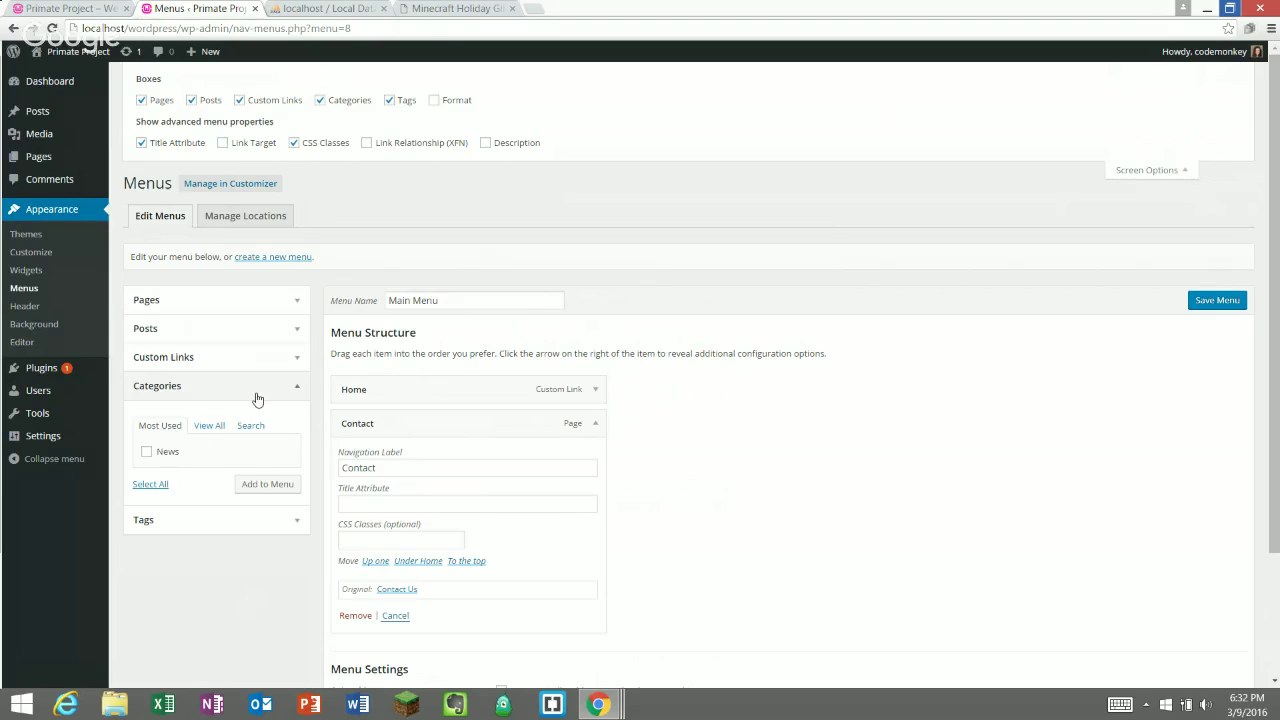
# - Hide the Categories and Tags boxes from the menu item sources, toggling both to compare
pyautogui.click(320, 100)
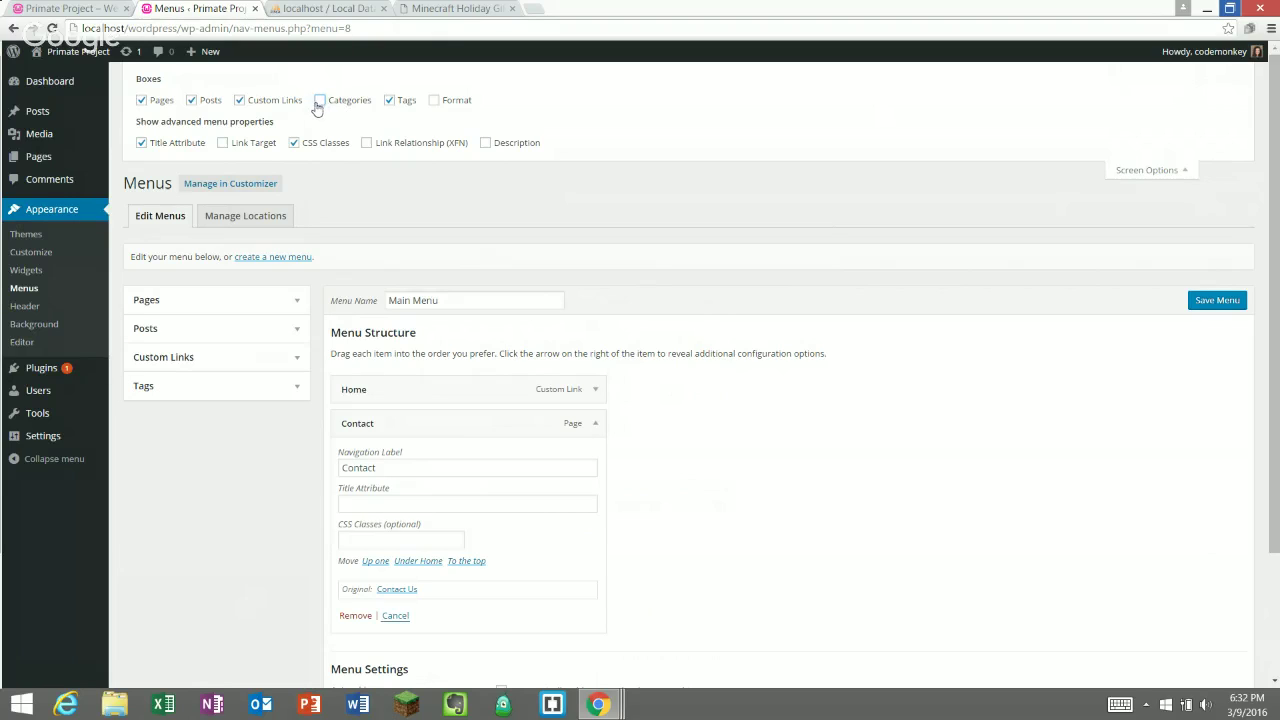
pyautogui.click(389, 100)
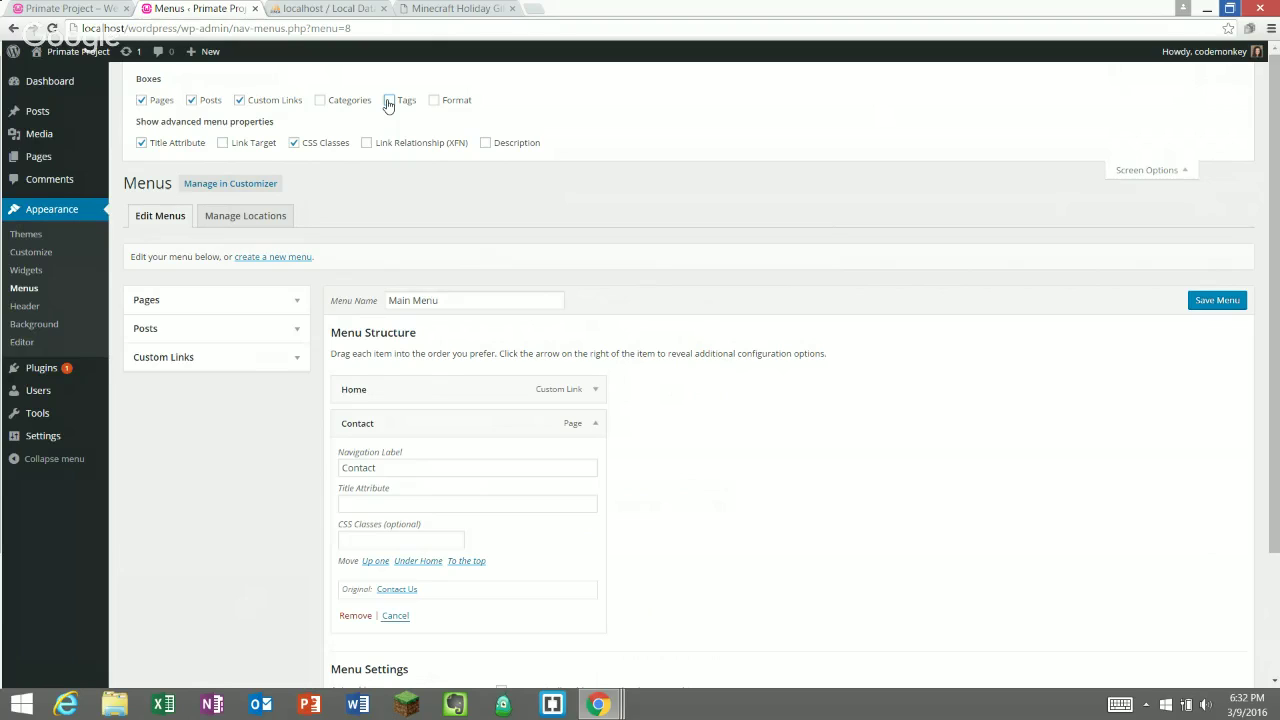
pyautogui.click(389, 101)
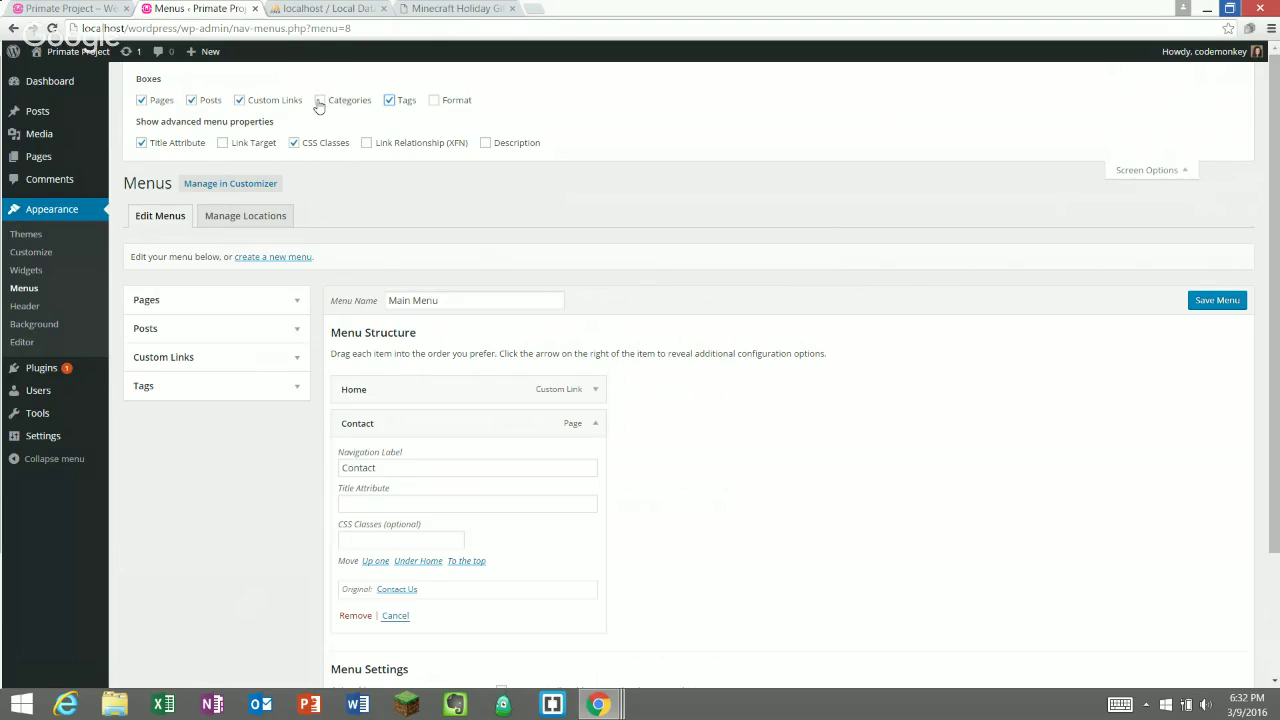
pyautogui.click(320, 101)
pyautogui.click(389, 101)
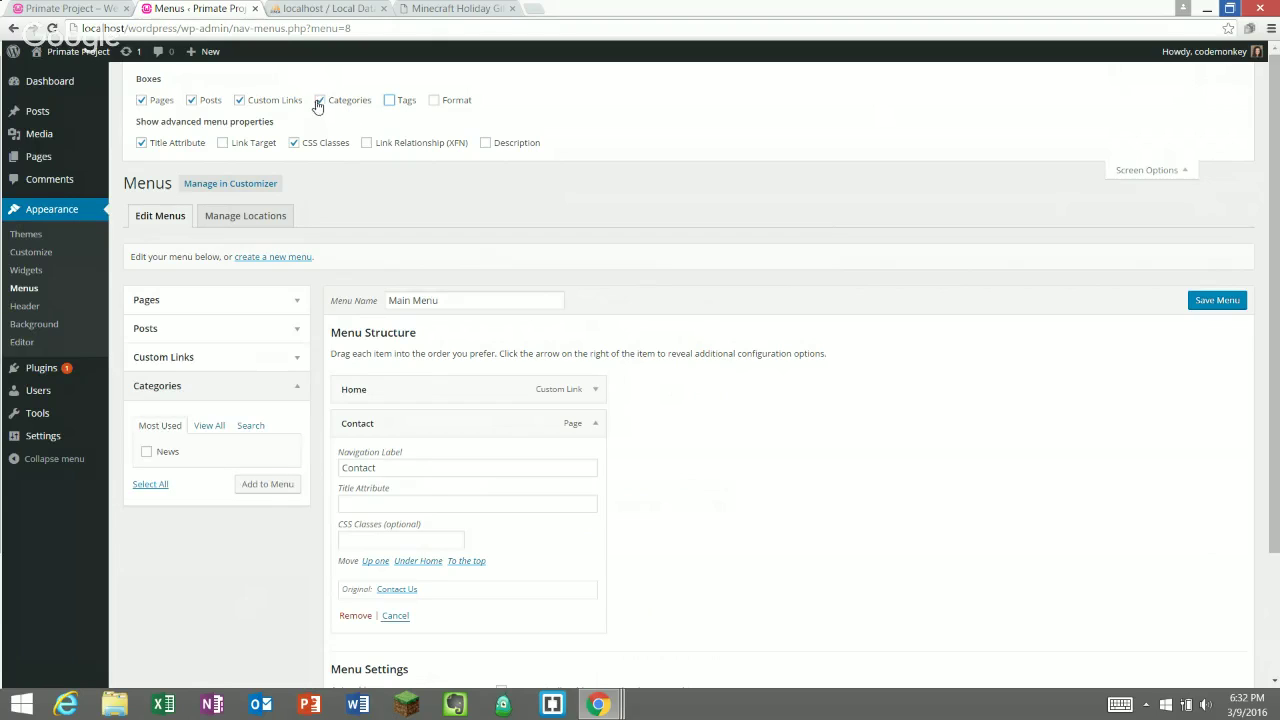
pyautogui.click(320, 101)
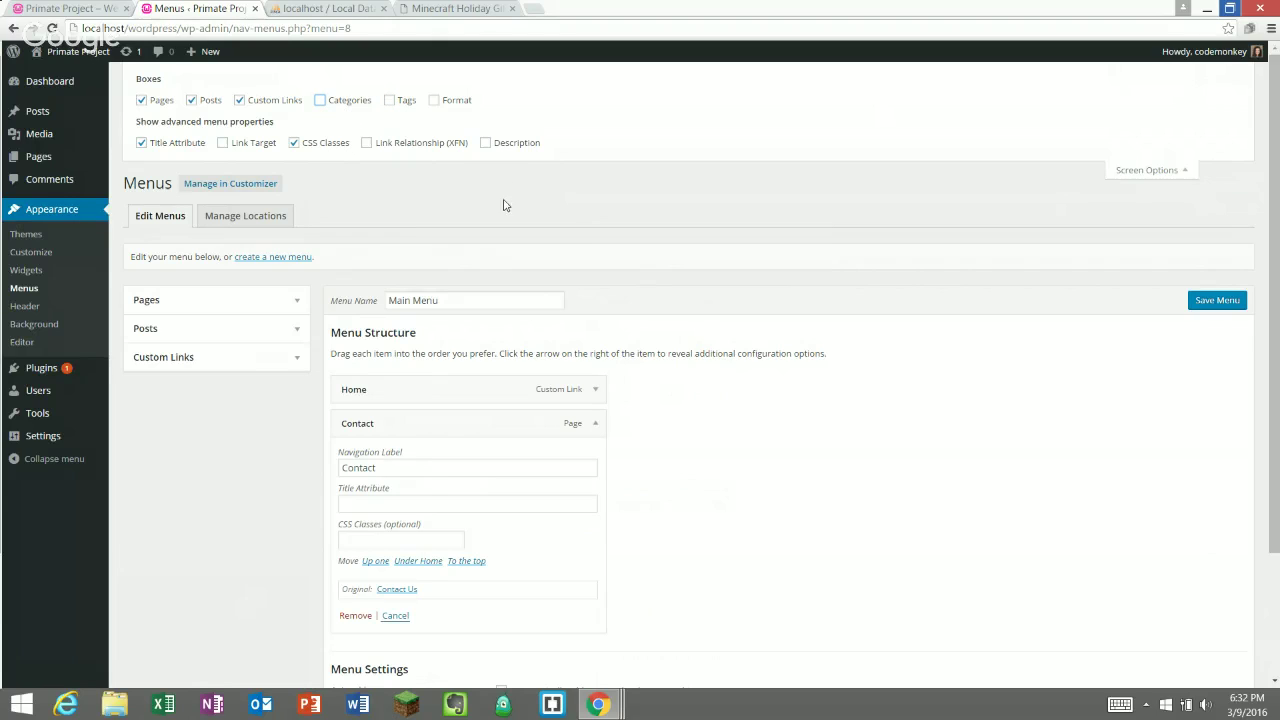
# - Collapse the Contact menu item's settings and nest it under Home as a sub item
pyautogui.click(593, 424)
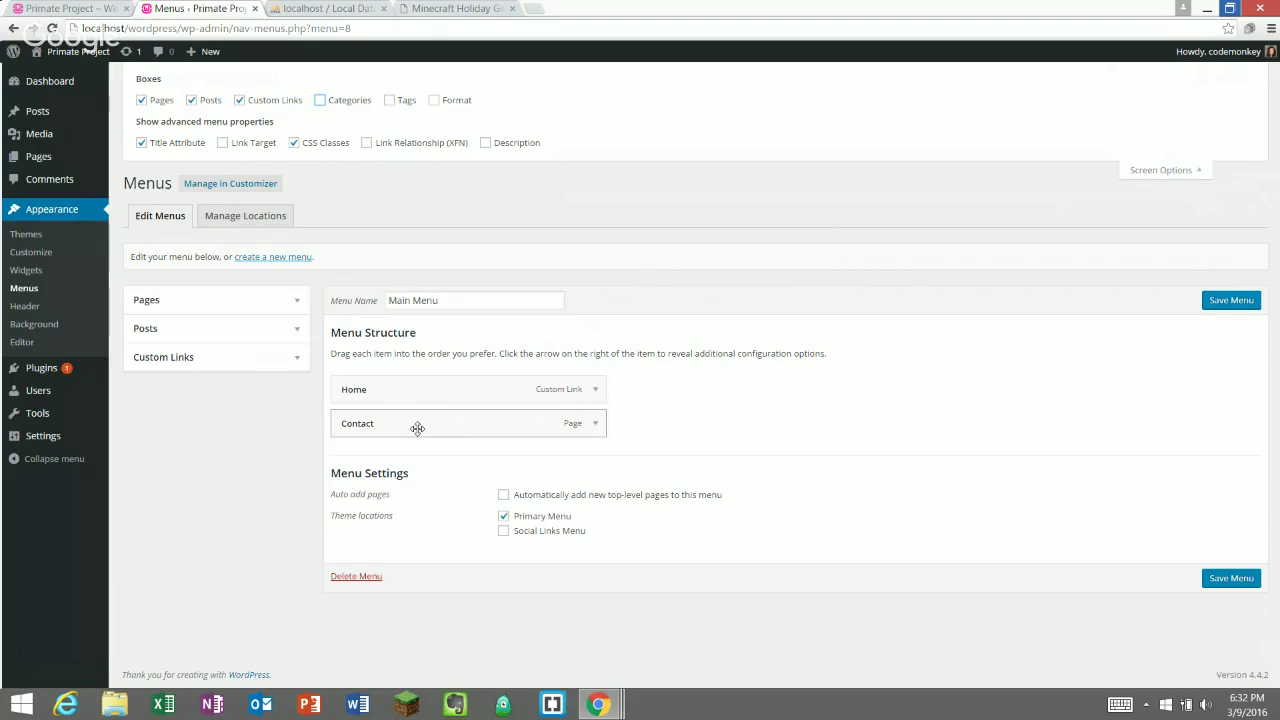
pyautogui.moveTo(417, 428); pyautogui.dragTo(448, 426)
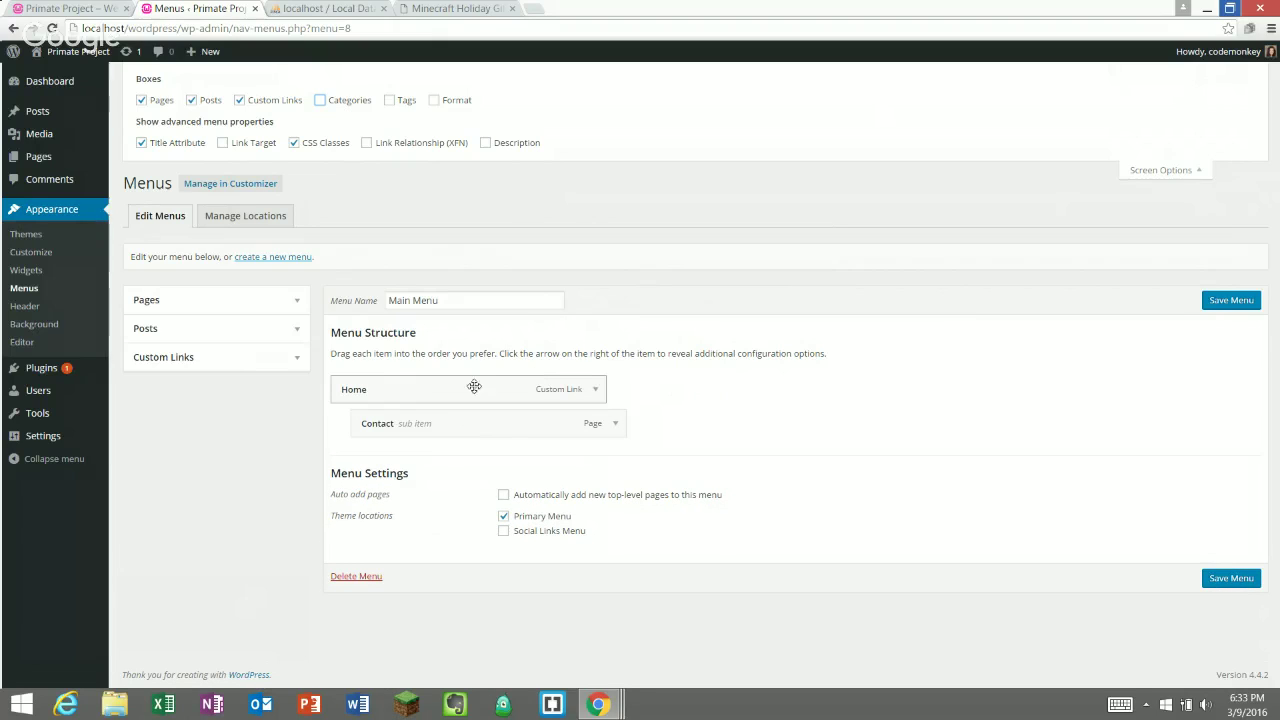
# - Add the Contact Us page to the menu two more times and nest each copy one level deeper beneath Contact
pyautogui.click(268, 298)
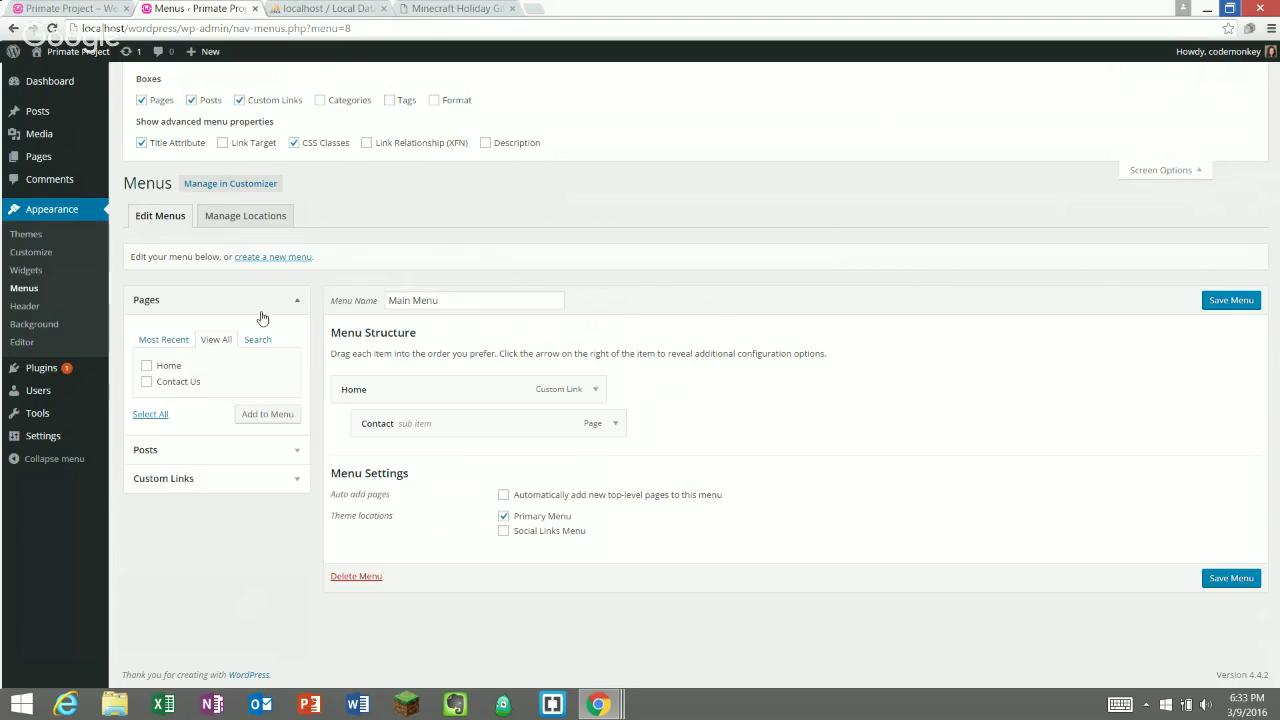
pyautogui.click(148, 382)
pyautogui.click(266, 413)
pyautogui.click(180, 390)
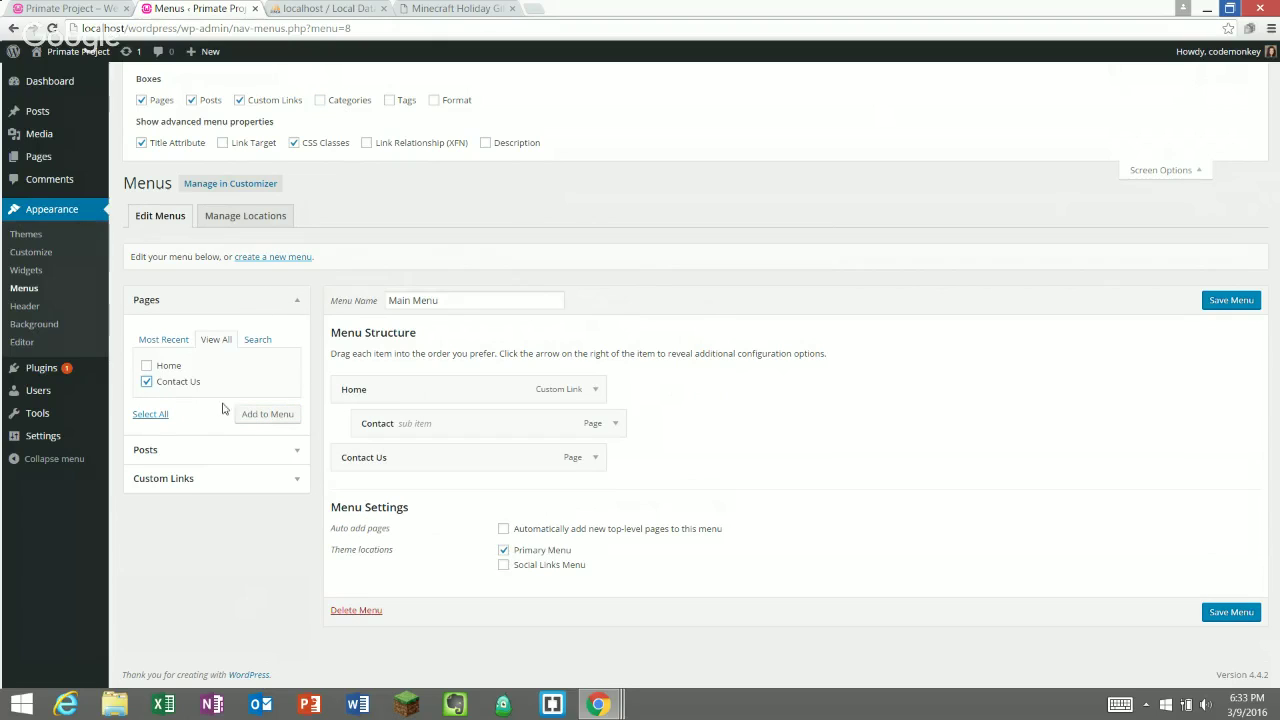
pyautogui.click(266, 414)
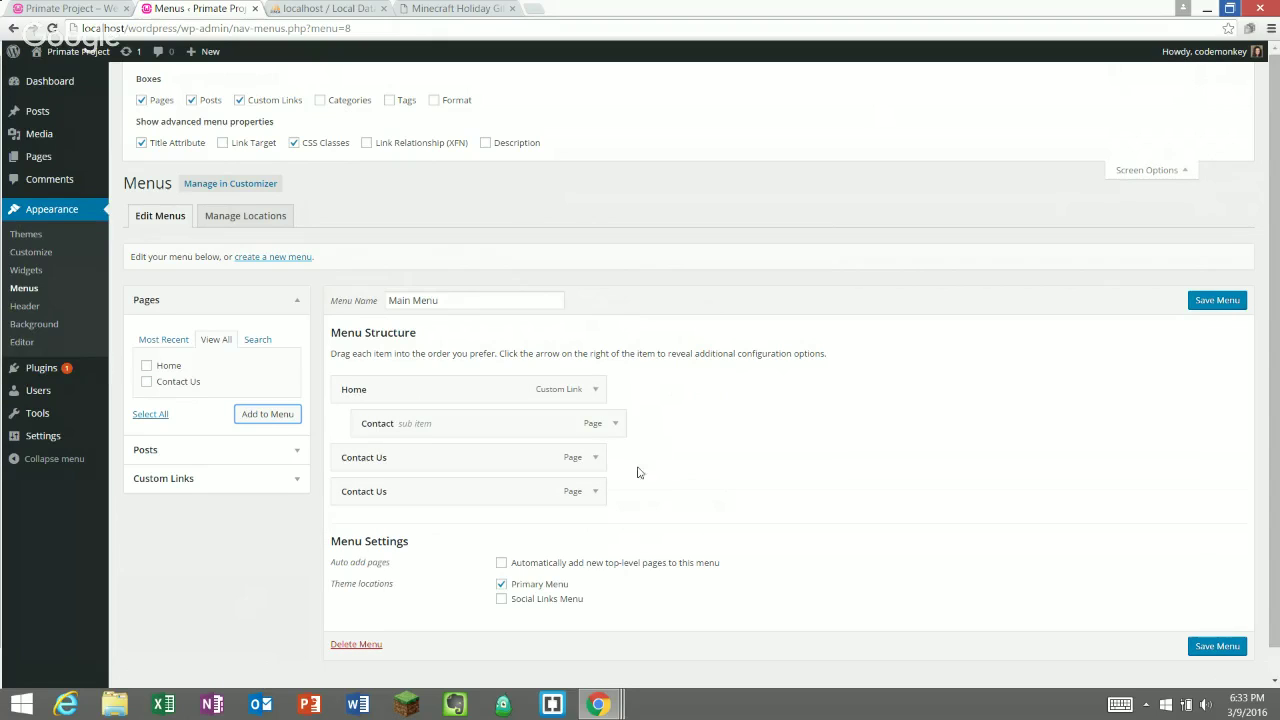
pyautogui.moveTo(400, 446); pyautogui.dragTo(445, 490)
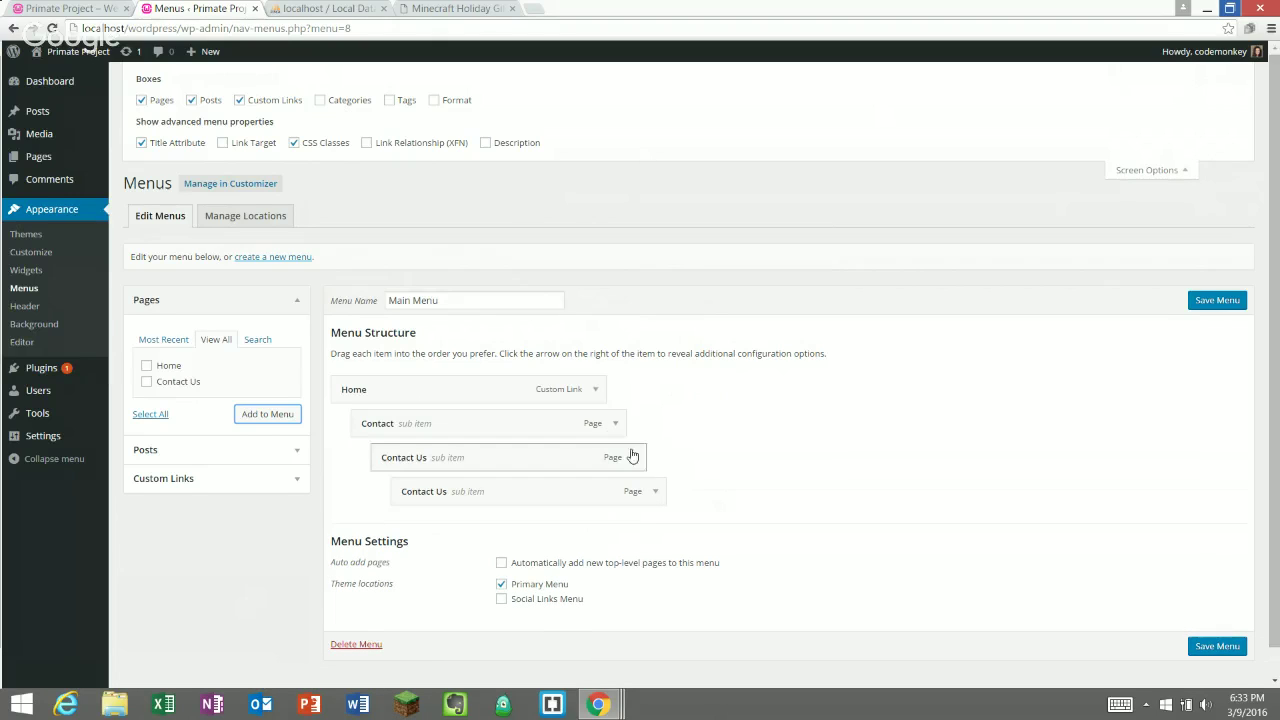
# - Remove the most deeply nested Contact Us item from the Main Menu
pyautogui.click(657, 492)
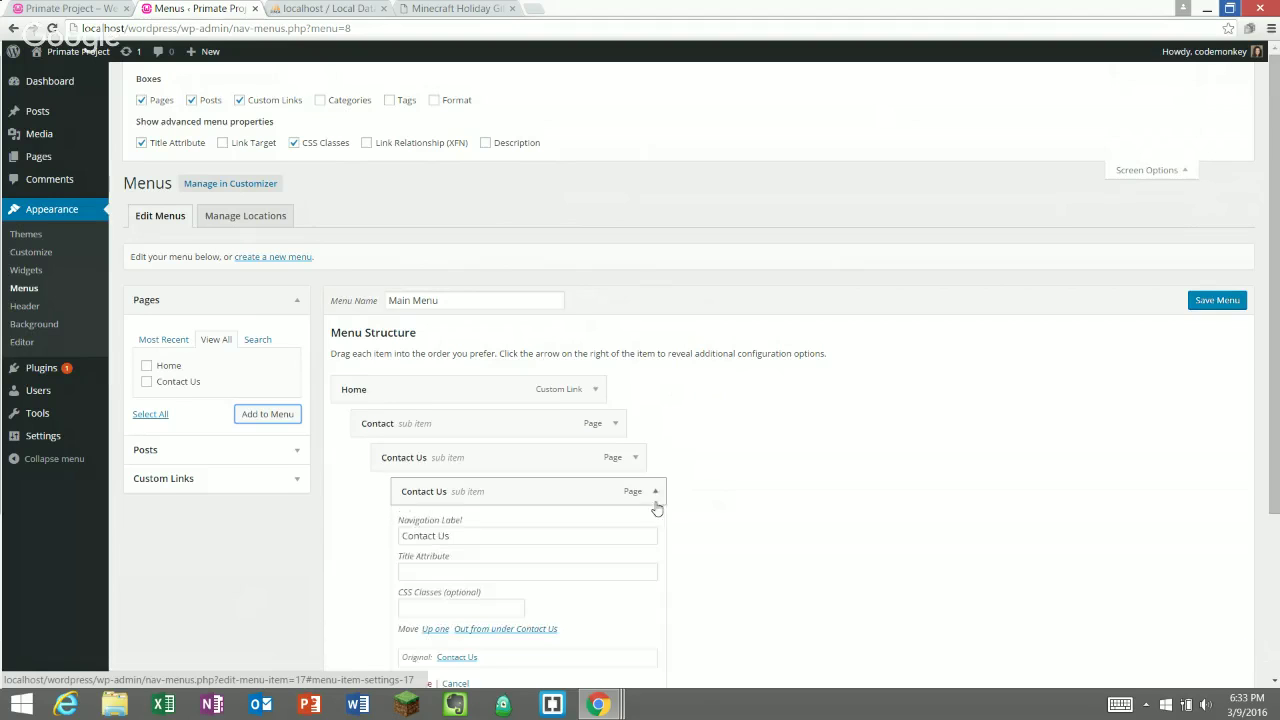
pyautogui.scroll(-2, 657, 490)
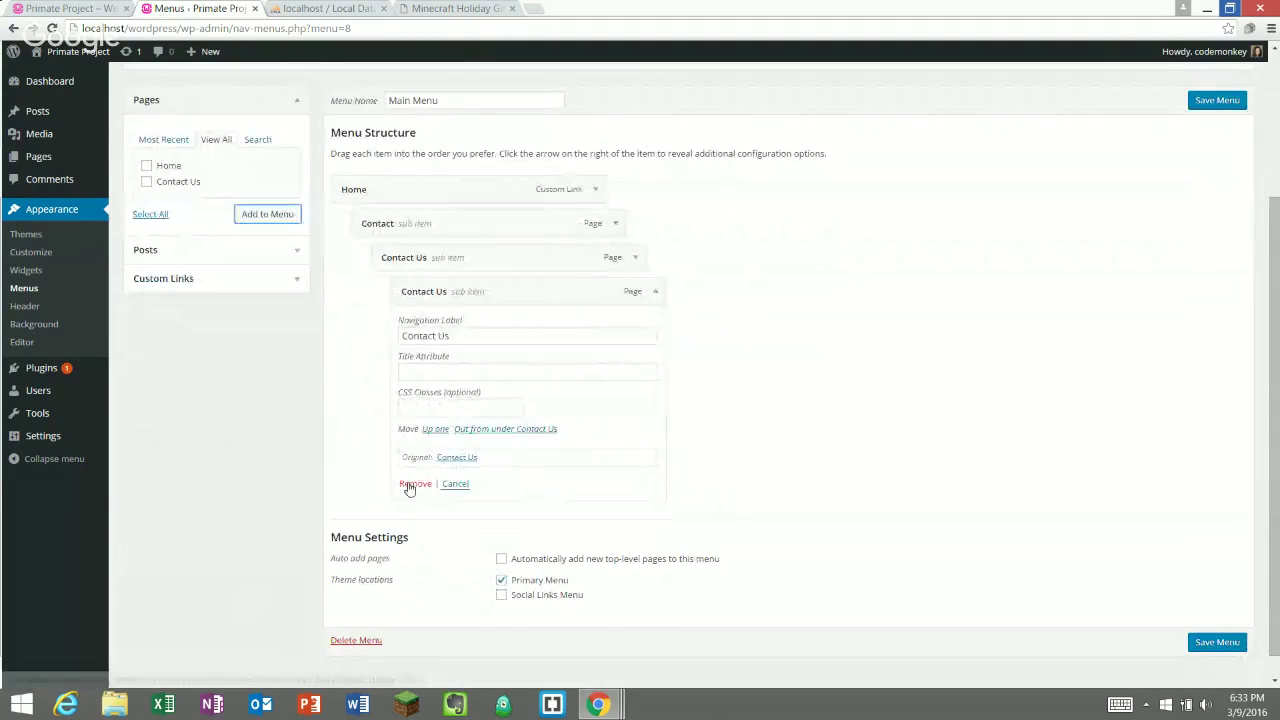
pyautogui.click(415, 483)
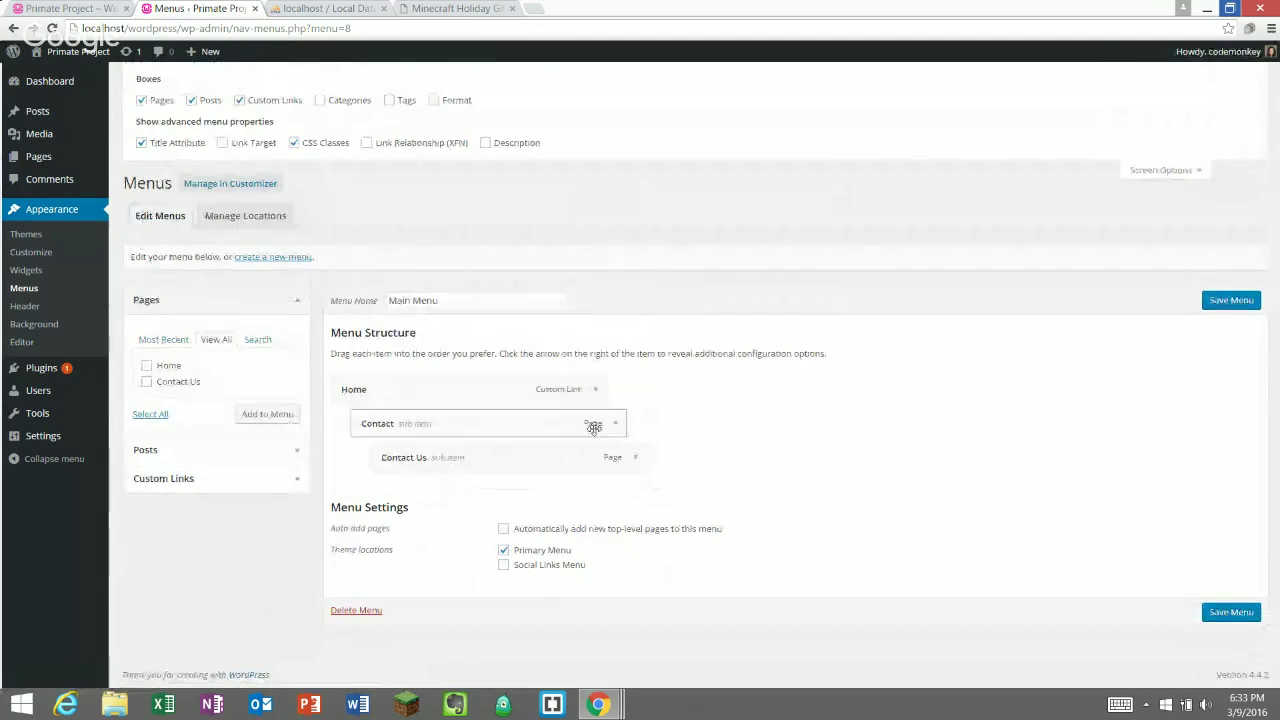
# - Remove the remaining Contact Us sub item nested under Contact from the Main Menu
pyautogui.click(630, 462)
pyautogui.scroll(-2, 600, 484)
pyautogui.click(394, 515)
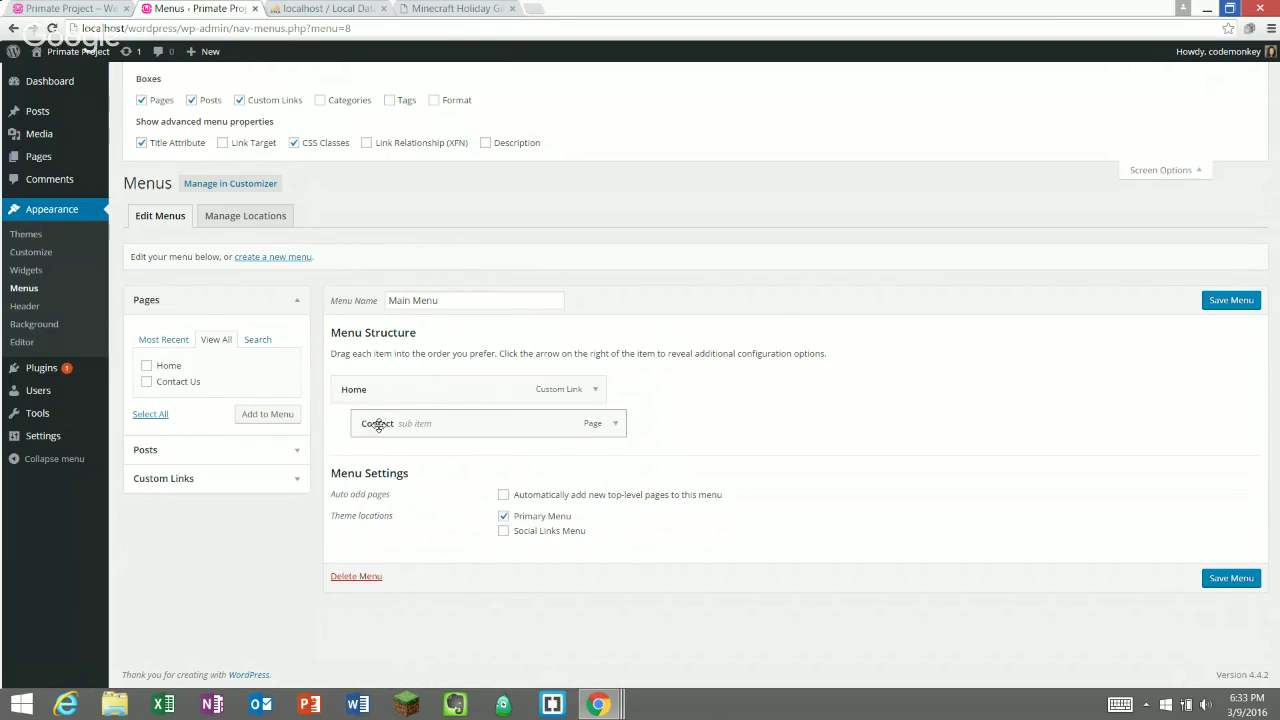
# - Move the Contact item back out to the top level beside Home and save the Main Menu
pyautogui.moveTo(383, 421); pyautogui.dragTo(352, 430)
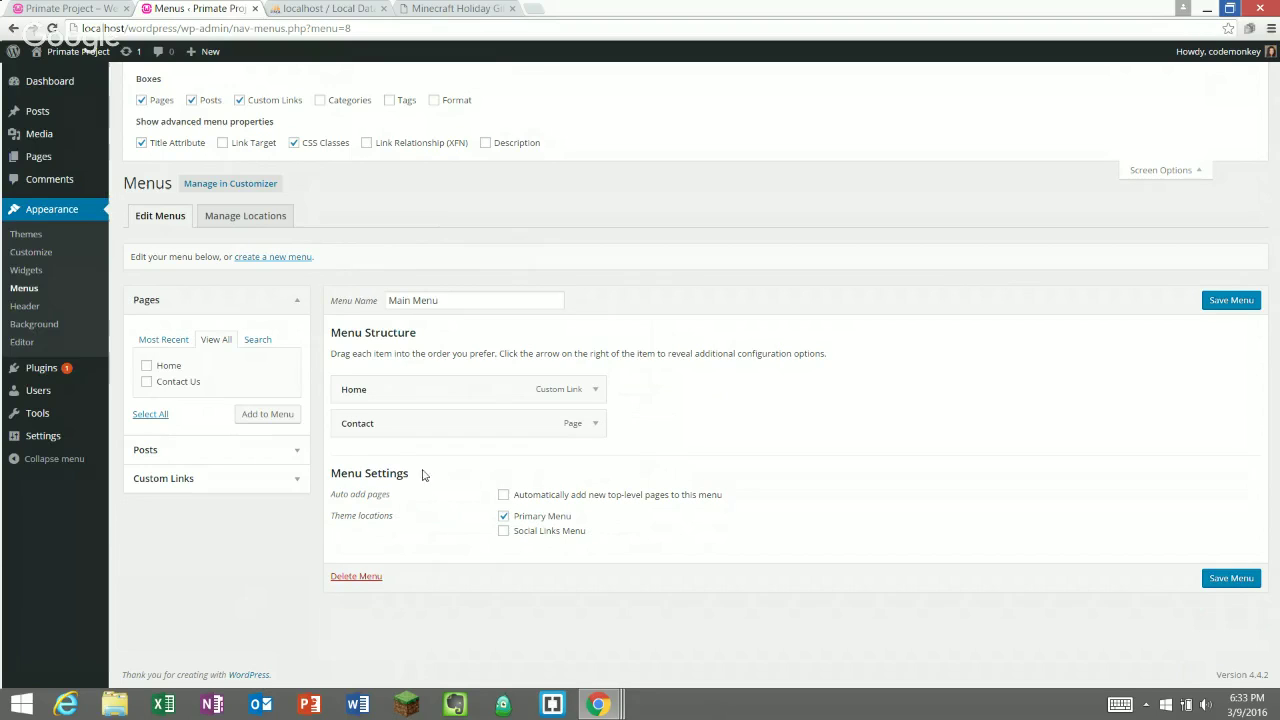
pyautogui.moveTo(390, 426); pyautogui.dragTo(446, 443)
pyautogui.click(1208, 302)
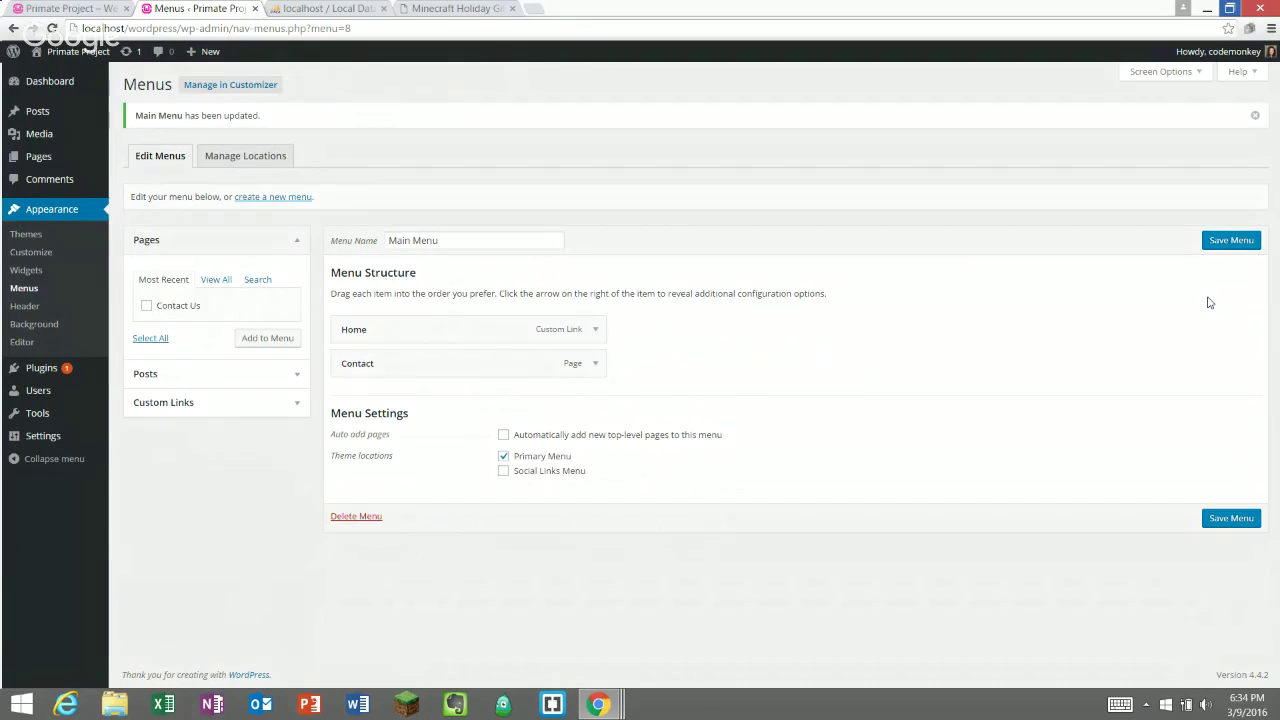
pyautogui.click(1229, 240)
# - Examine the menu choices for the Primary Menu and Social Links Menu theme locations, keeping the current assignments
pyautogui.click(256, 160)
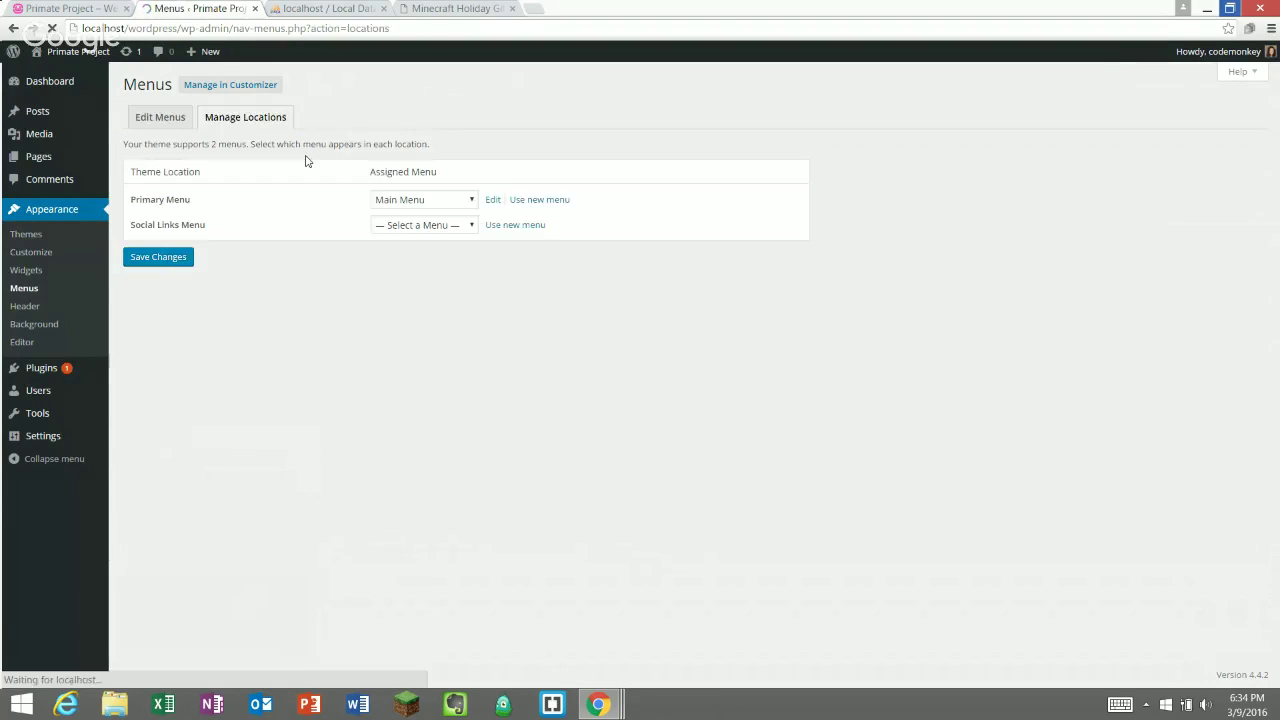
pyautogui.click(422, 201)
pyautogui.click(437, 232)
pyautogui.click(430, 225)
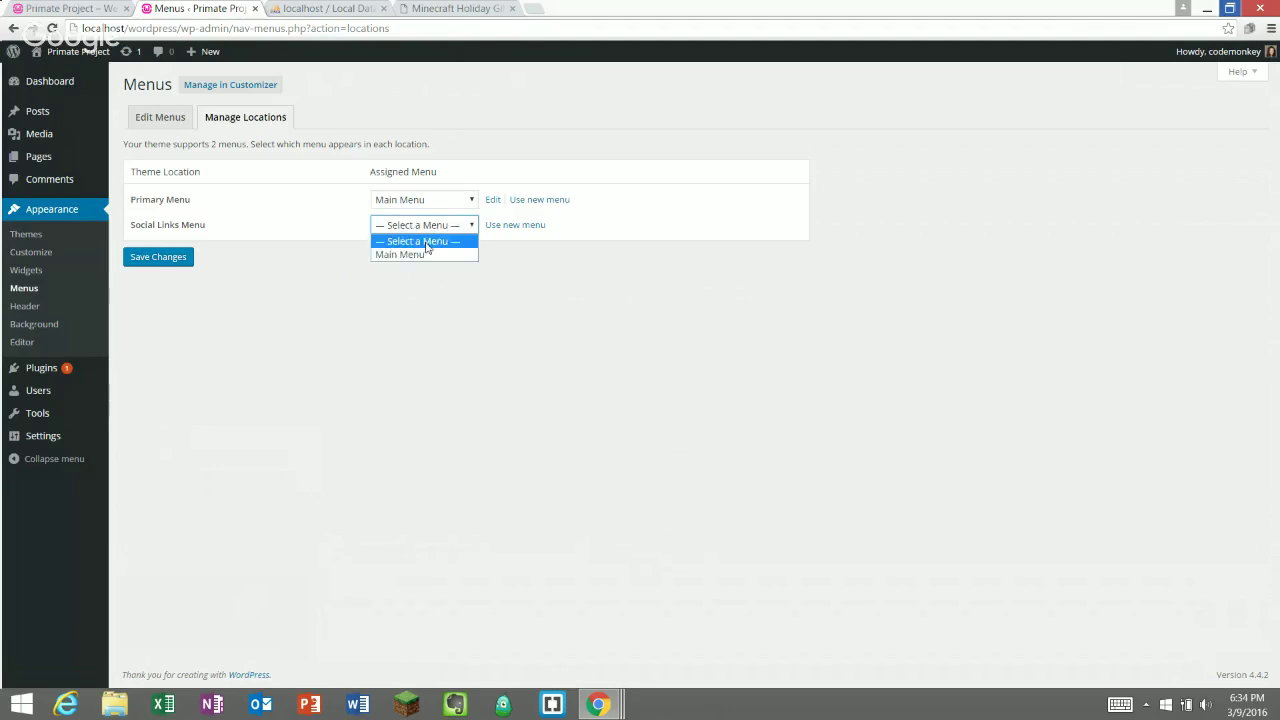
pyautogui.click(406, 346)
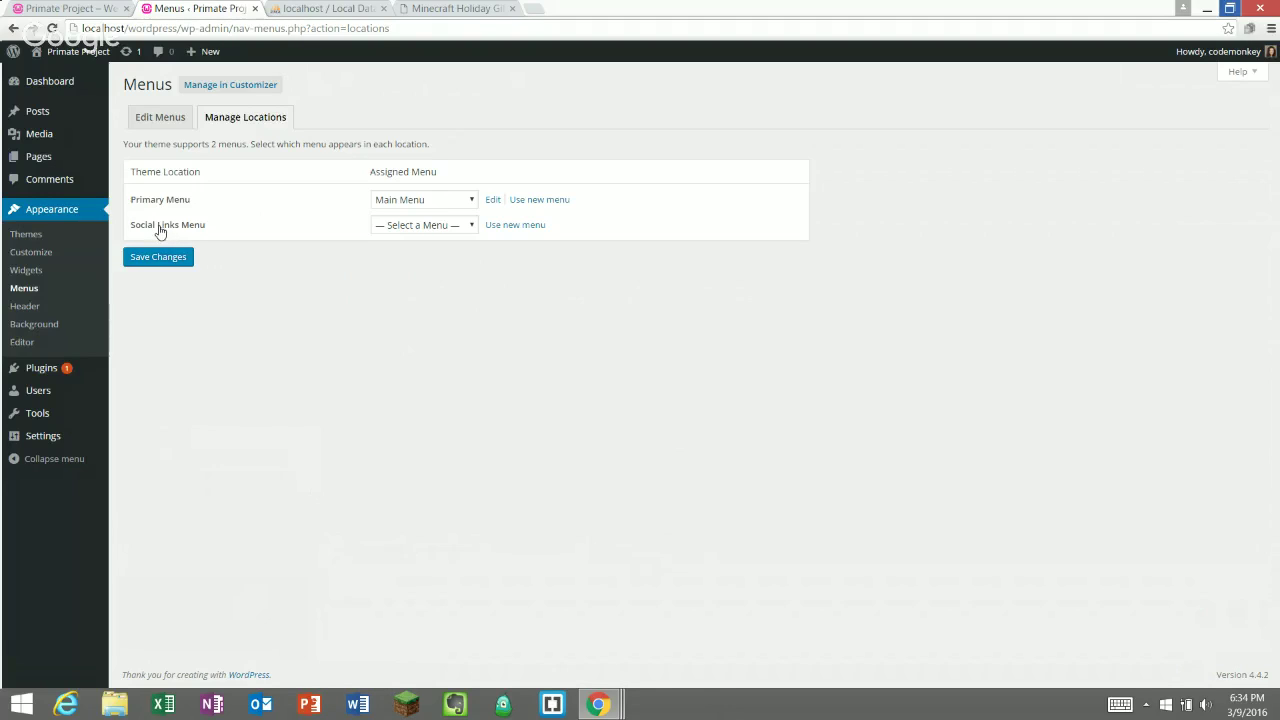
pyautogui.click(406, 201)
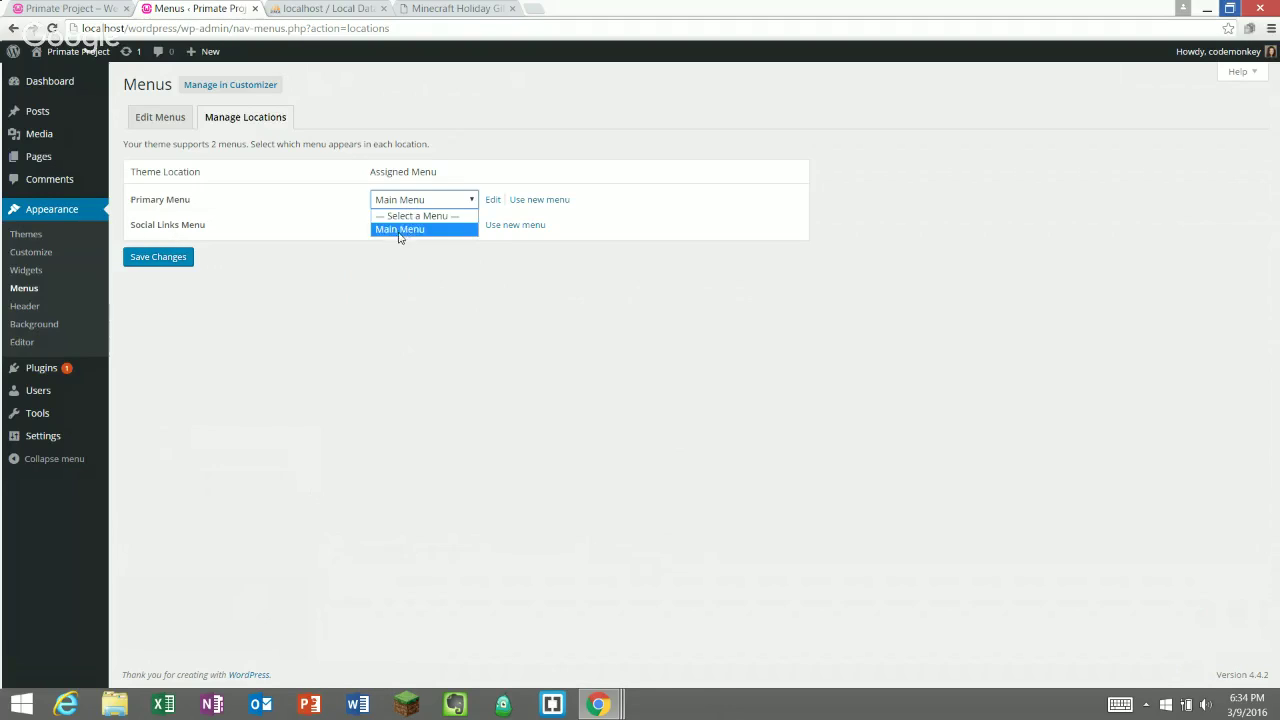
pyautogui.click(399, 231)
pyautogui.click(406, 226)
pyautogui.click(403, 265)
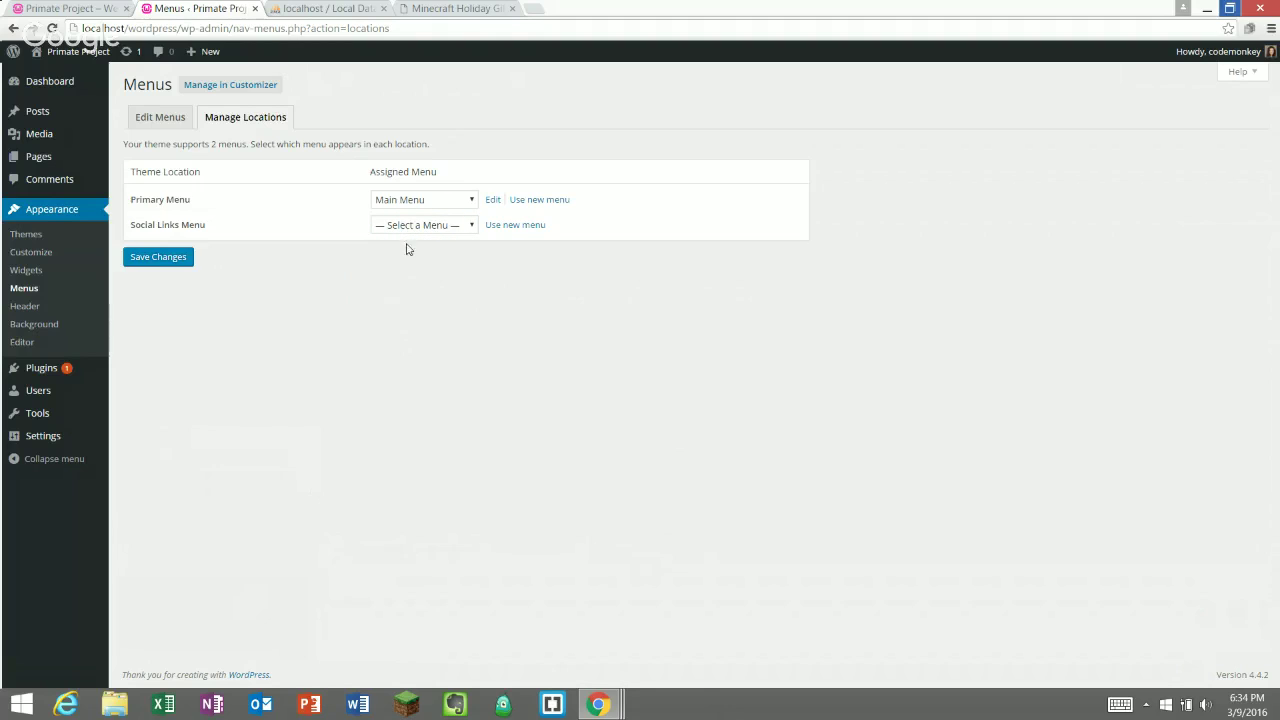
# - Return to editing the menu, and reload the site's front page to check its navigation
pyautogui.click(151, 122)
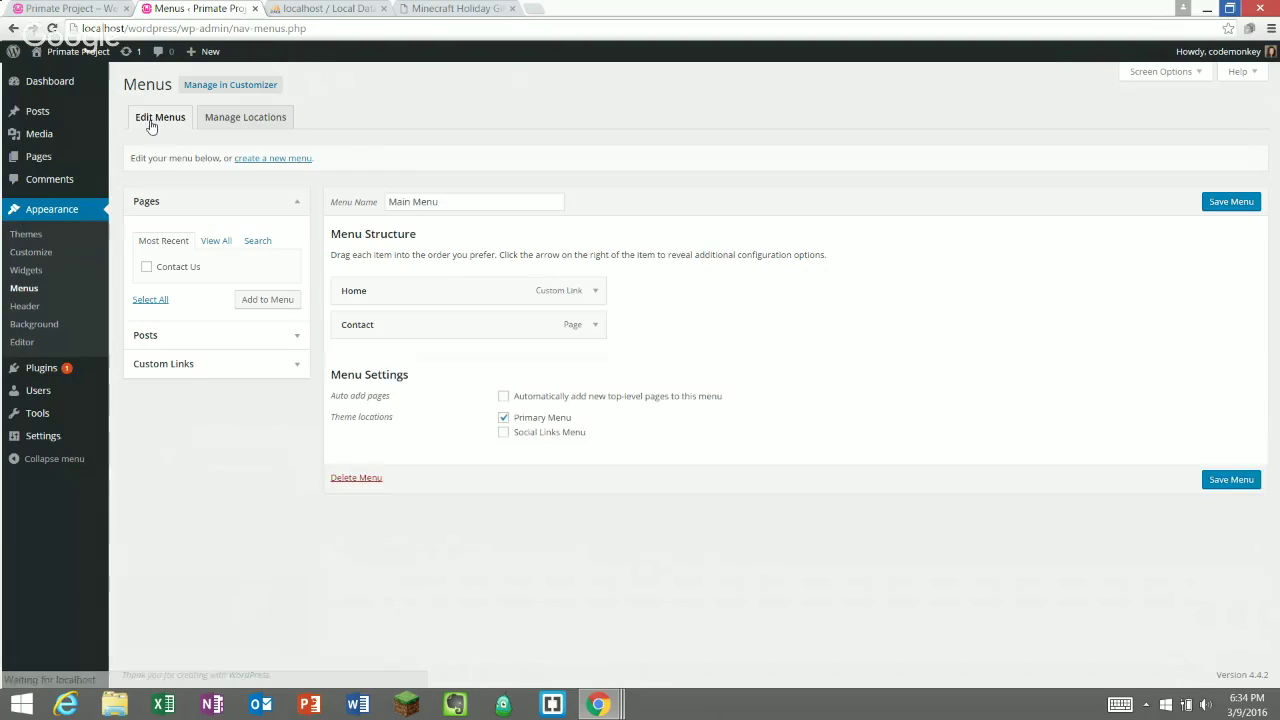
pyautogui.click(55, 10)
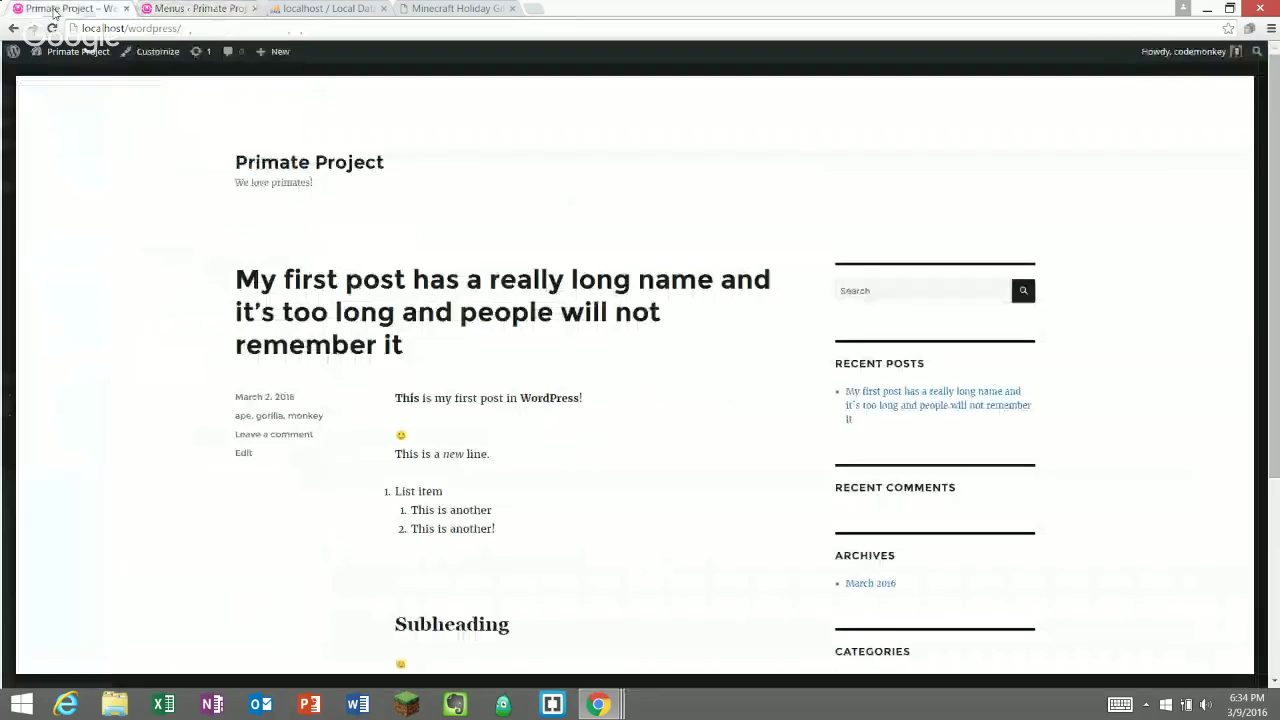
pyautogui.click(52, 28)
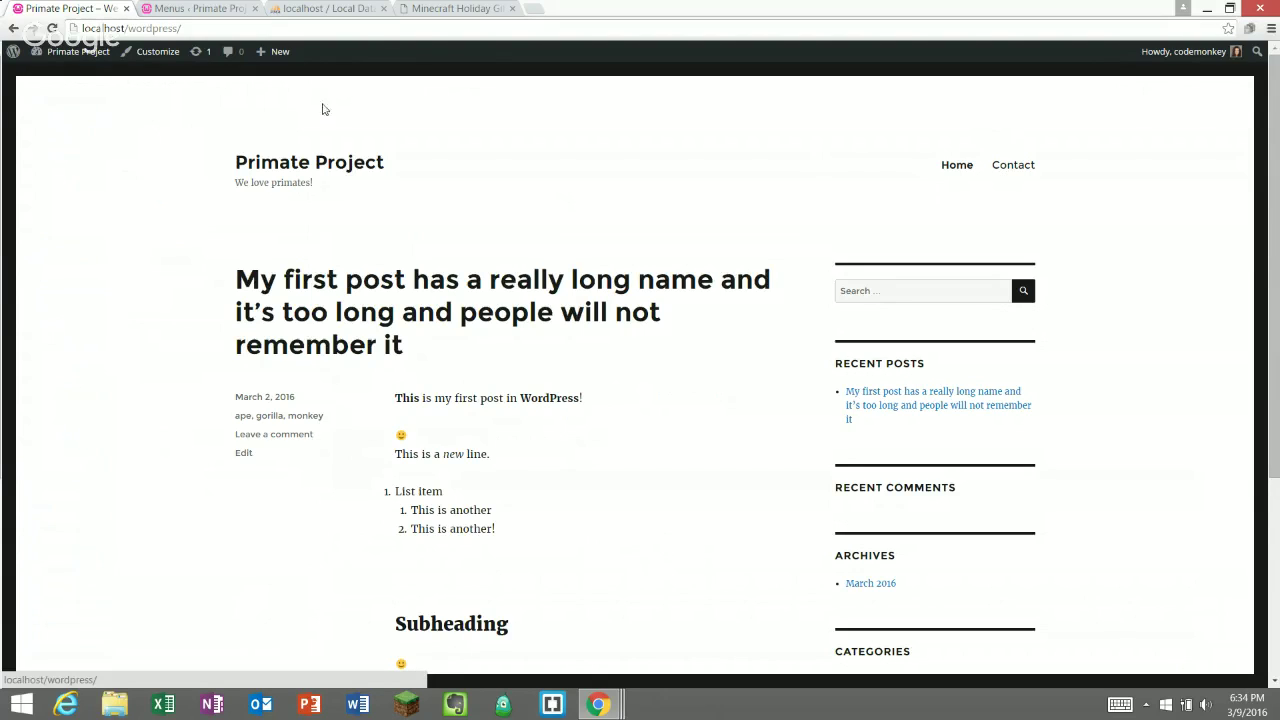
# - Add the Contact Us page to the Main Menu as a sub item of Contact and save the menu
pyautogui.click(210, 10)
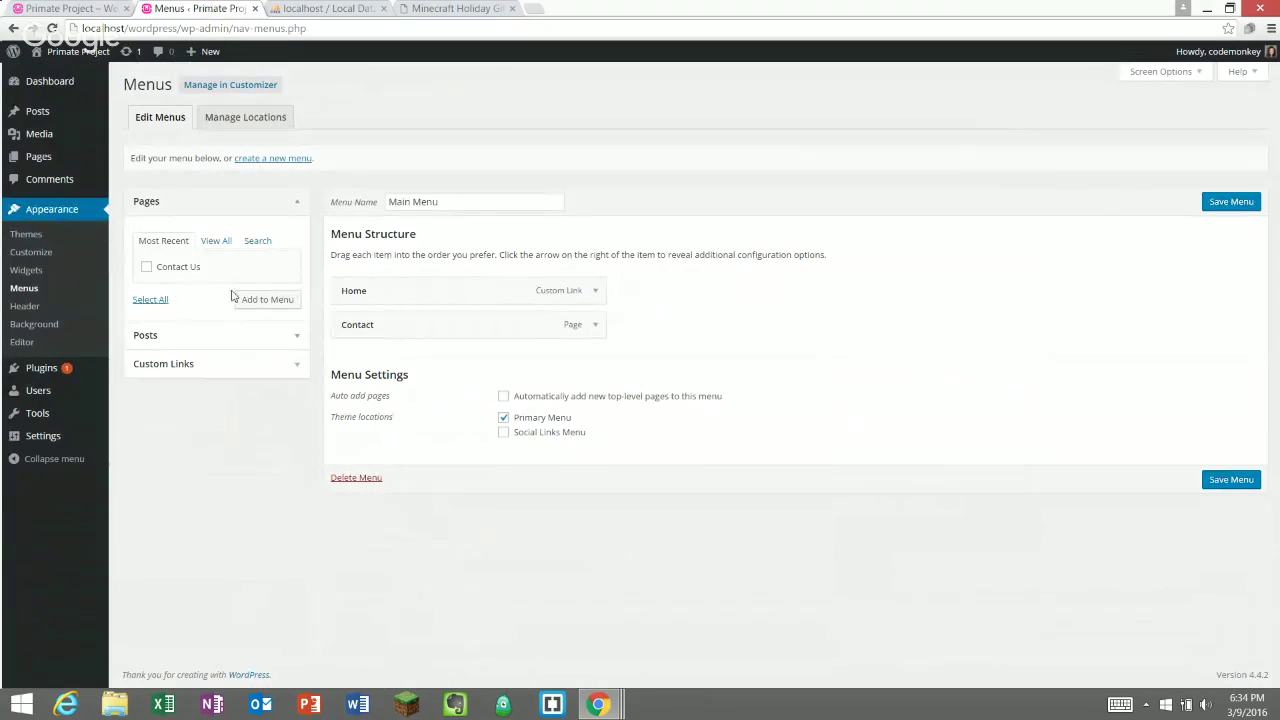
pyautogui.click(166, 269)
pyautogui.click(250, 300)
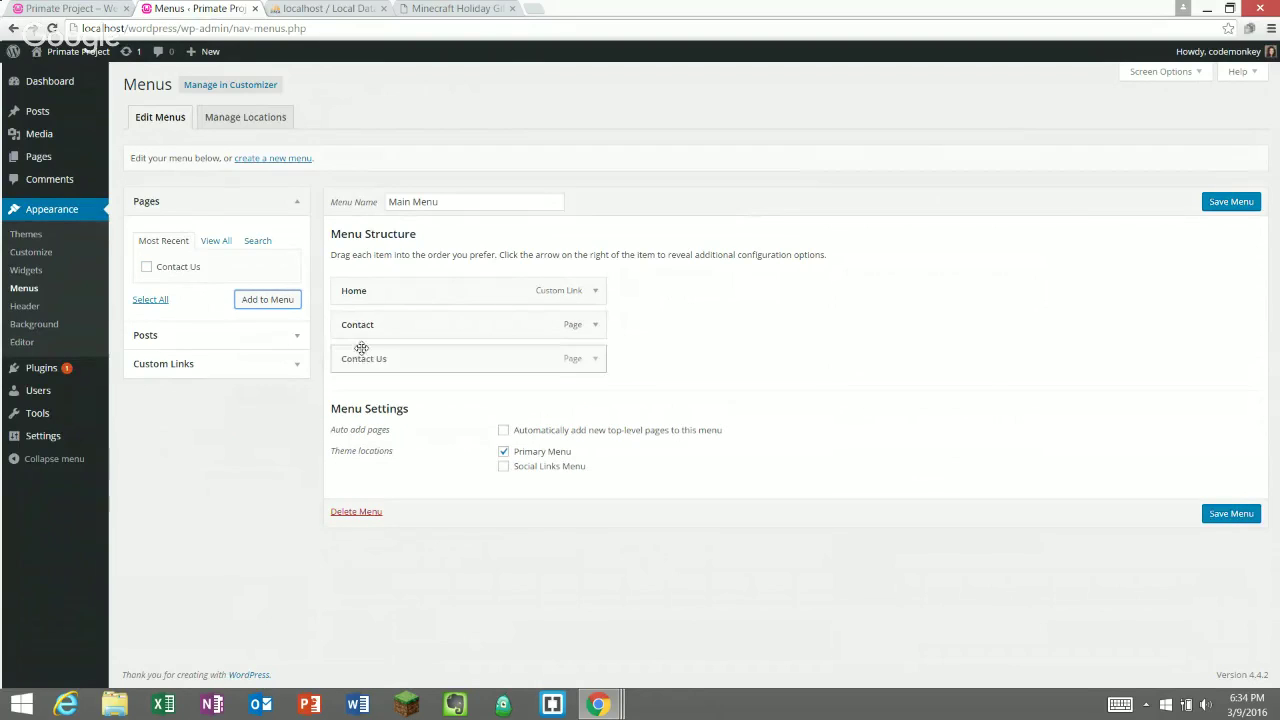
pyautogui.moveTo(374, 357); pyautogui.dragTo(440, 372)
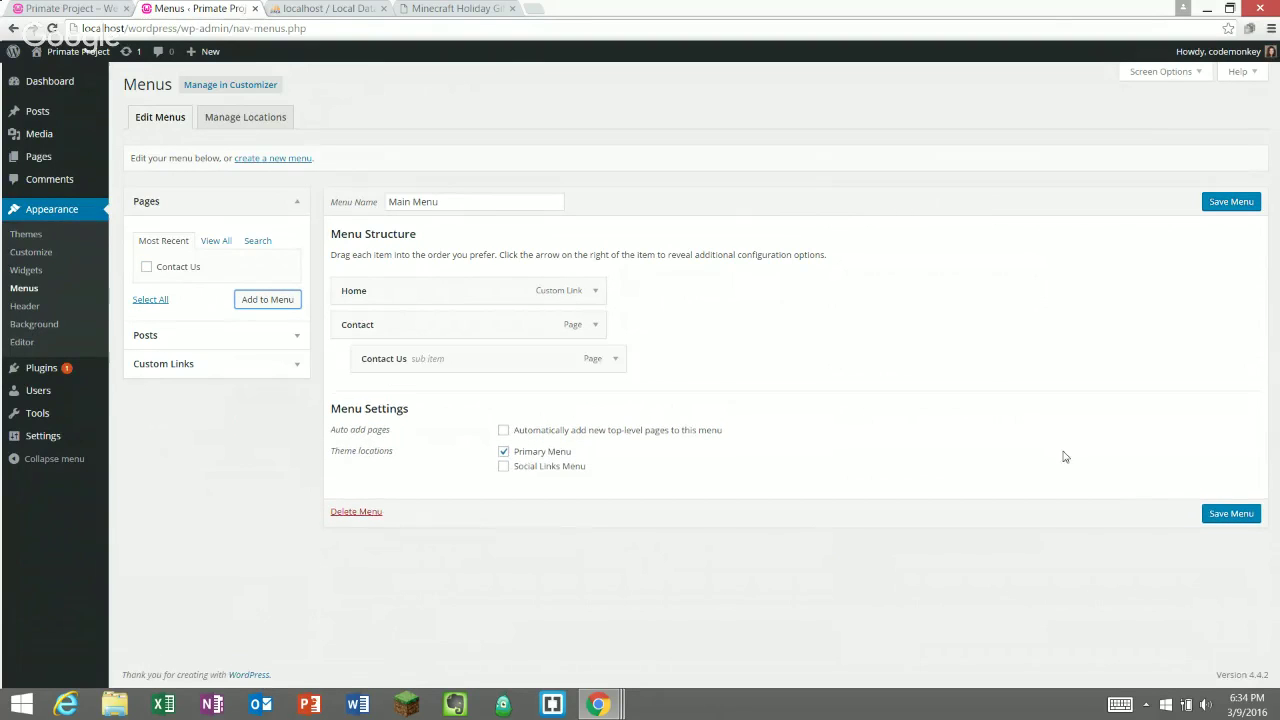
pyautogui.click(1229, 516)
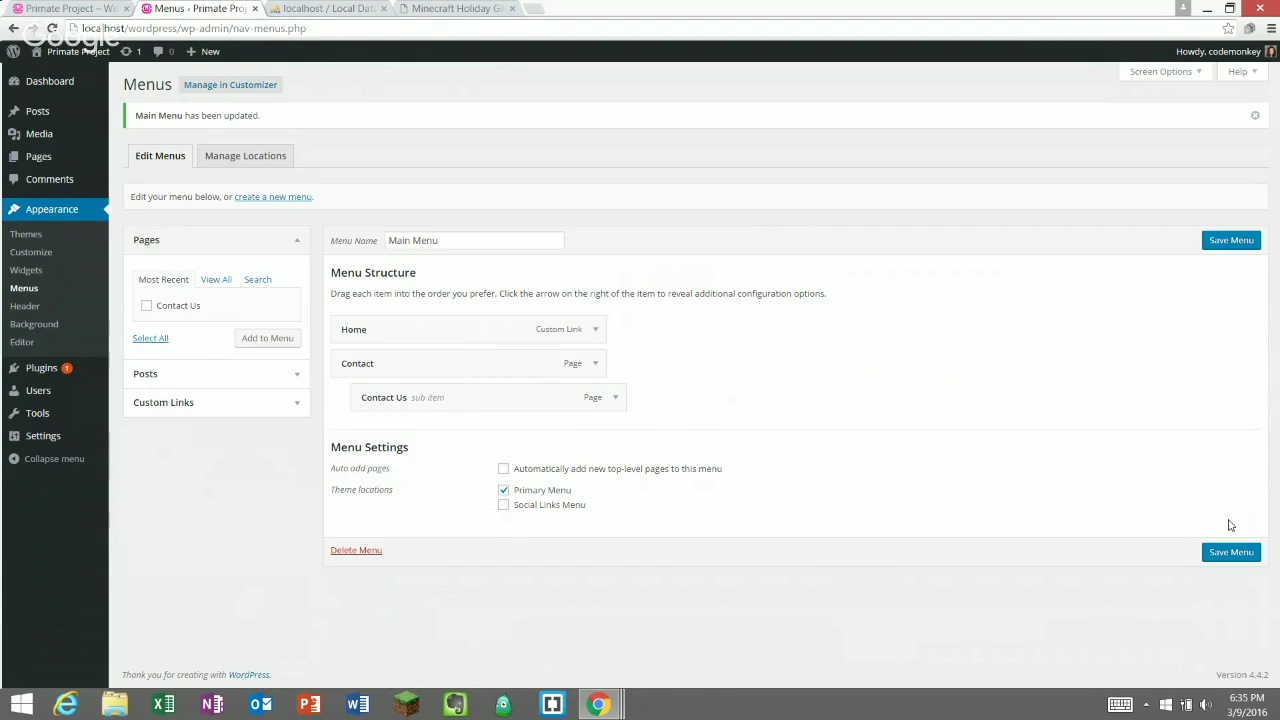
# - View the site's front page and check the Contact item's submenu
pyautogui.click(75, 58)
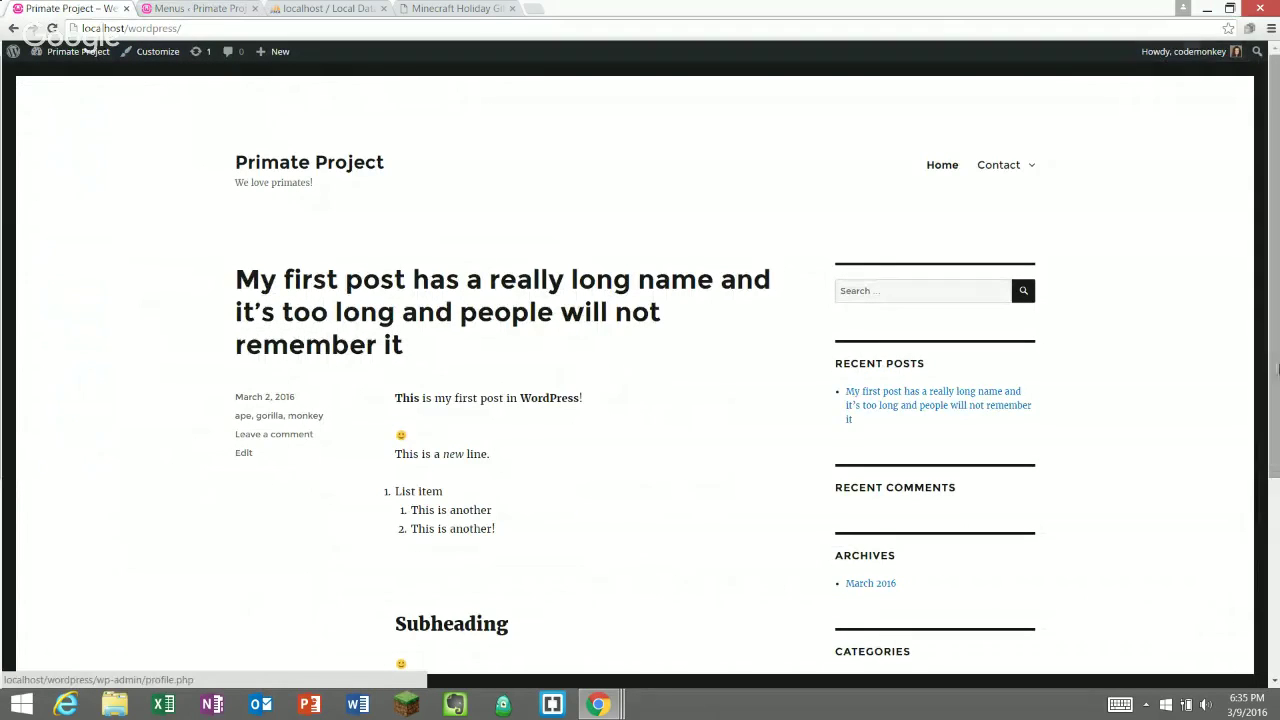
pyautogui.moveTo(1014, 166)
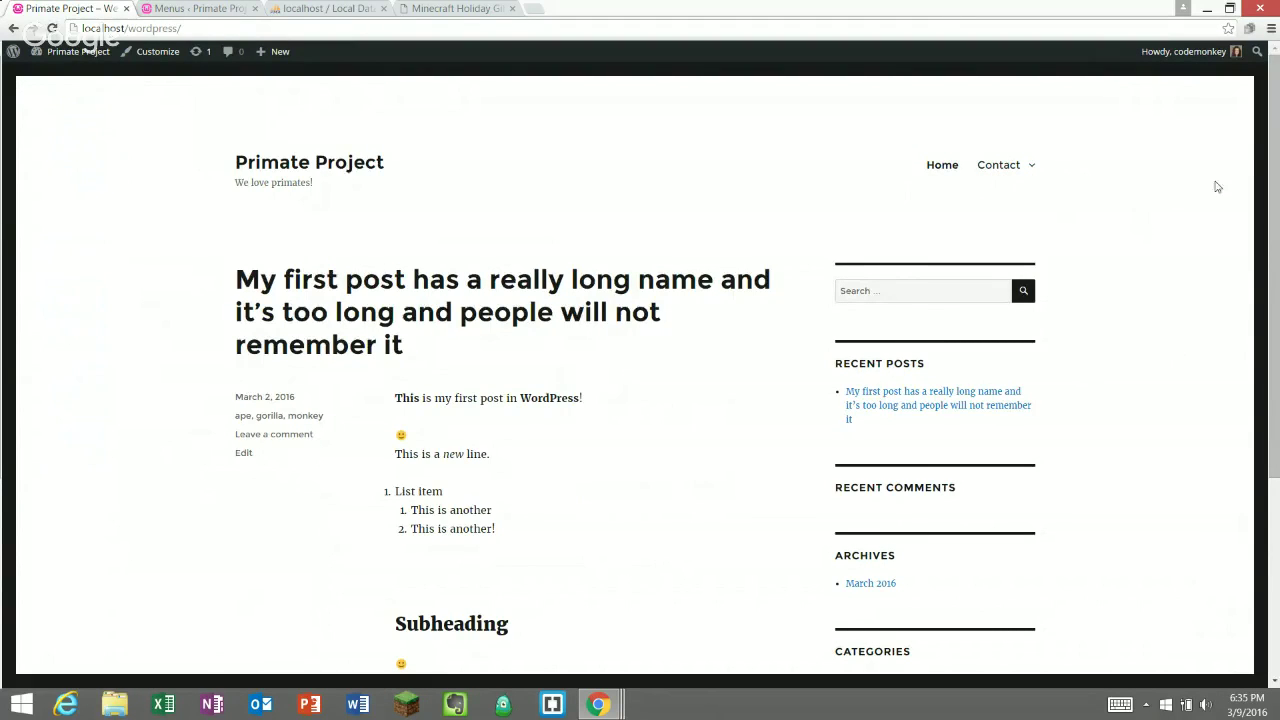
# - Narrow the browser window to phone width and toggle the site's mobile menu open and closed
pyautogui.click(1229, 8)
pyautogui.moveTo(853, 248); pyautogui.dragTo(525, 244)
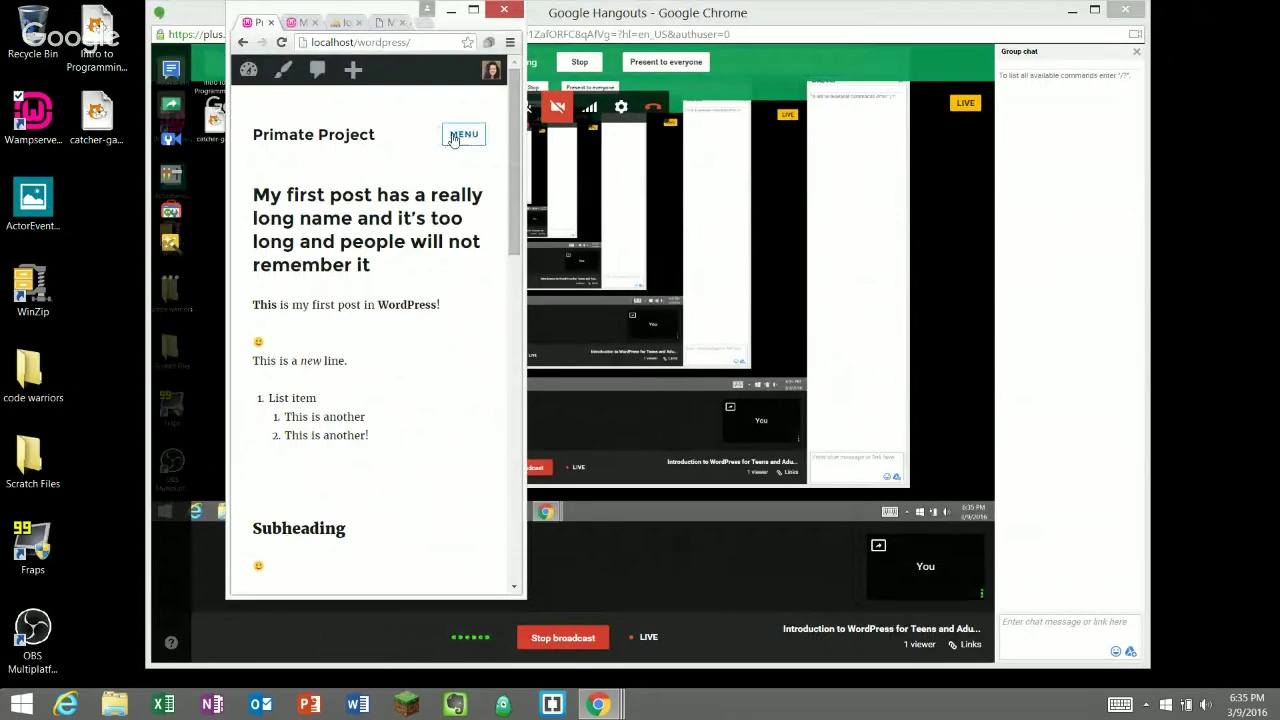
pyautogui.click(465, 140)
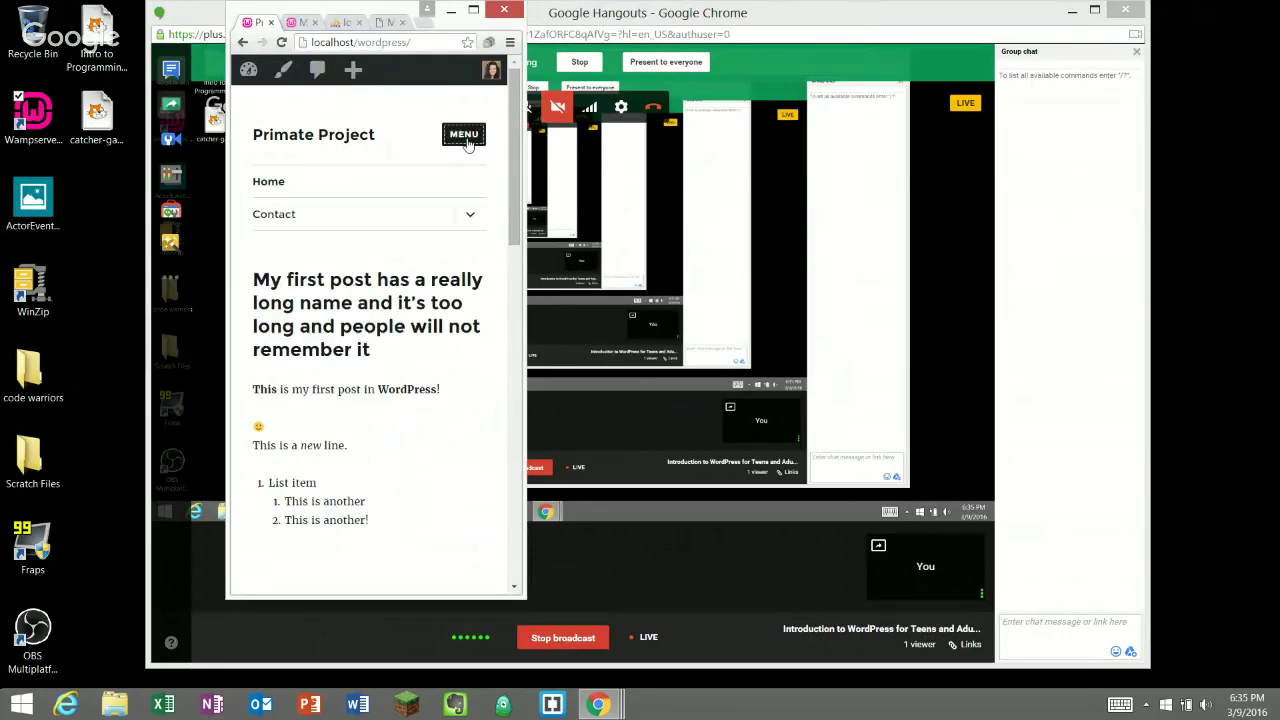
pyautogui.click(466, 140)
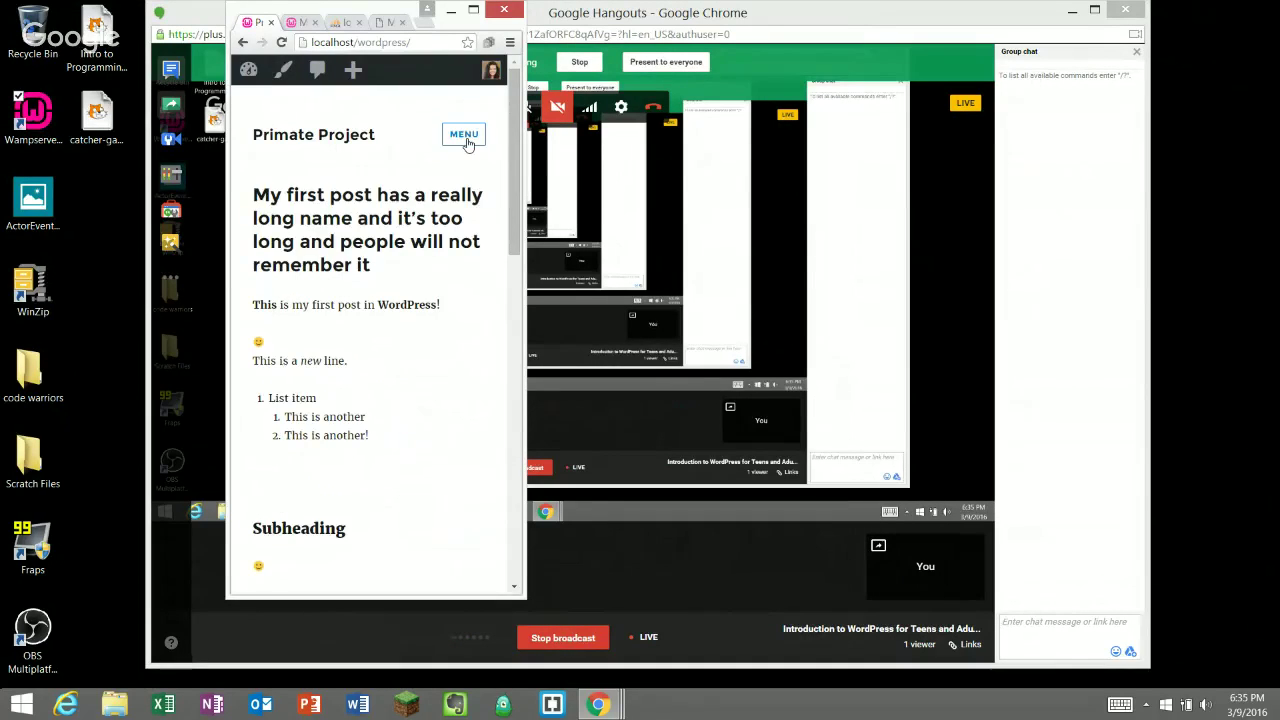
pyautogui.click(466, 138)
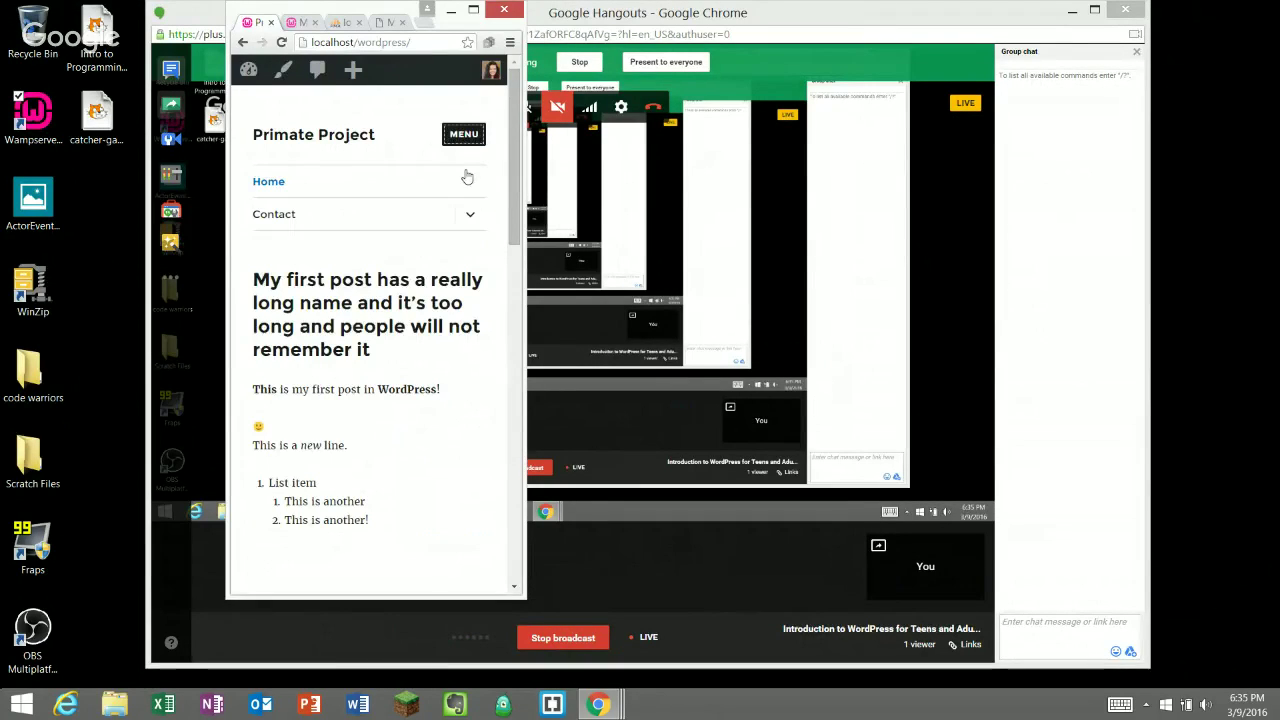
pyautogui.click(466, 177)
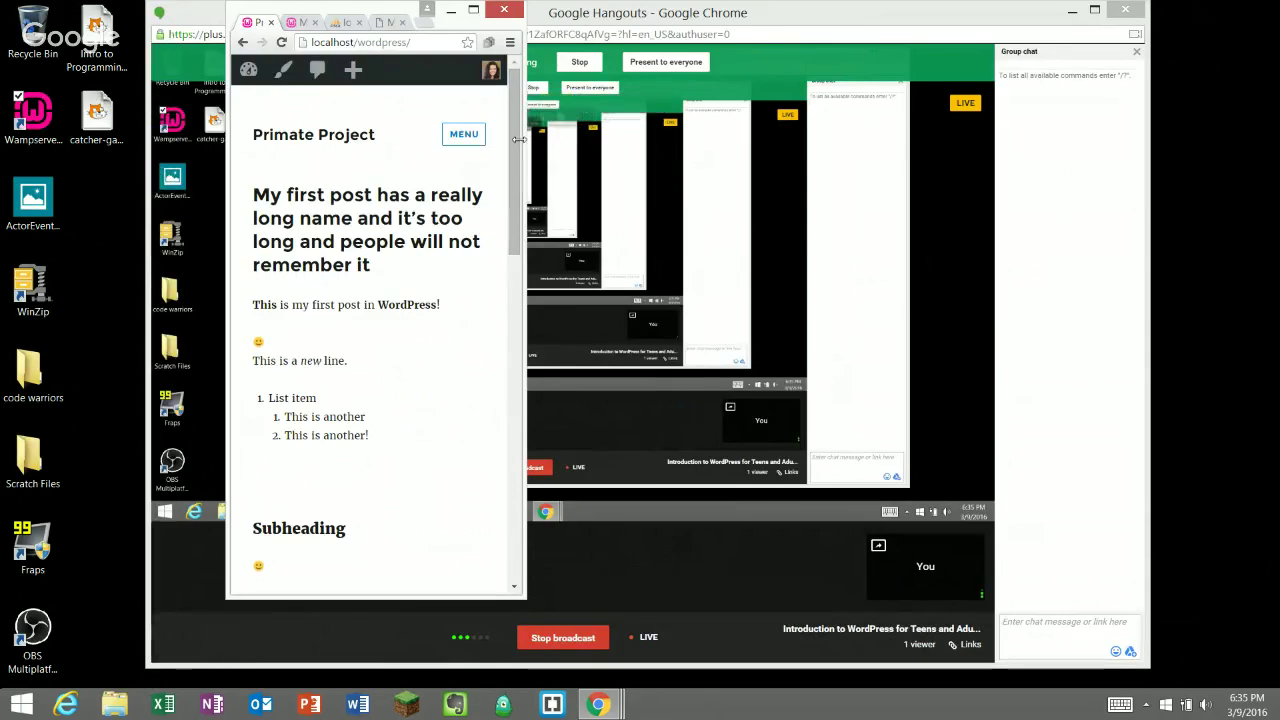
# - Vary the browser window's width, ending wide enough for the full horizontal navigation, to examine the responsive menu
pyautogui.moveTo(525, 150); pyautogui.dragTo(769, 150)
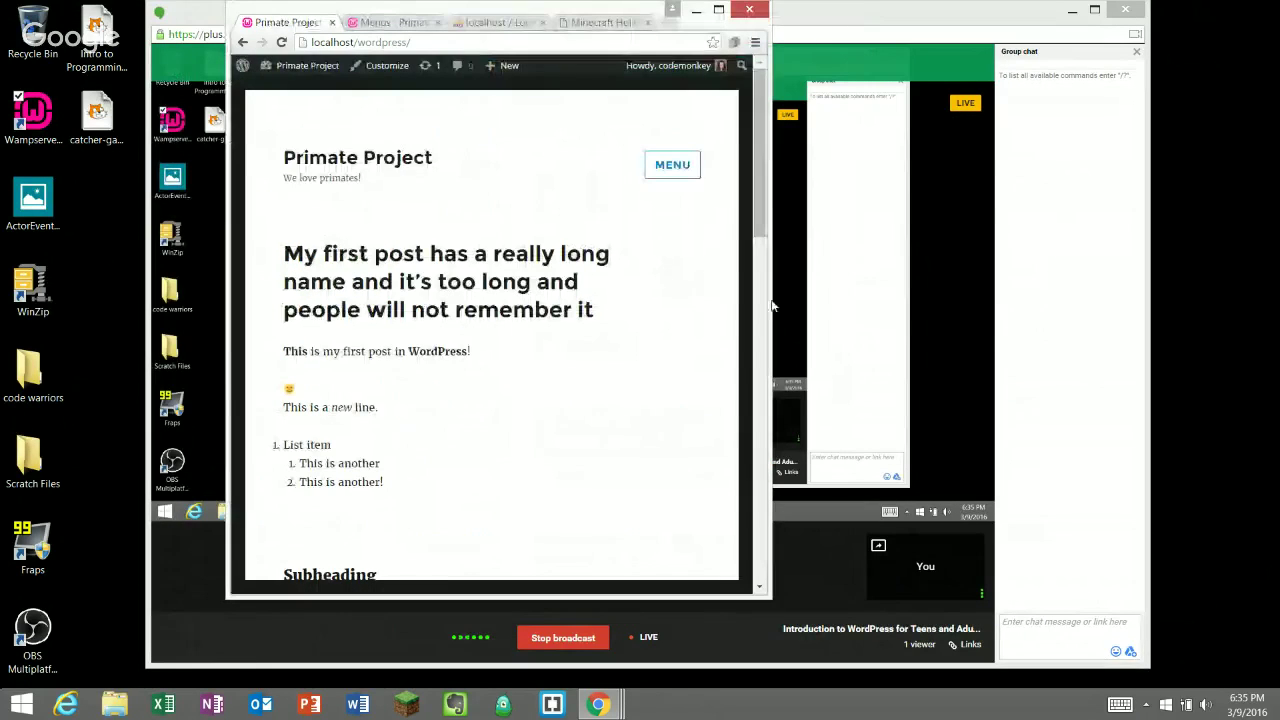
pyautogui.moveTo(766, 279); pyautogui.dragTo(696, 255)
pyautogui.moveTo(696, 255); pyautogui.dragTo(1074, 250)
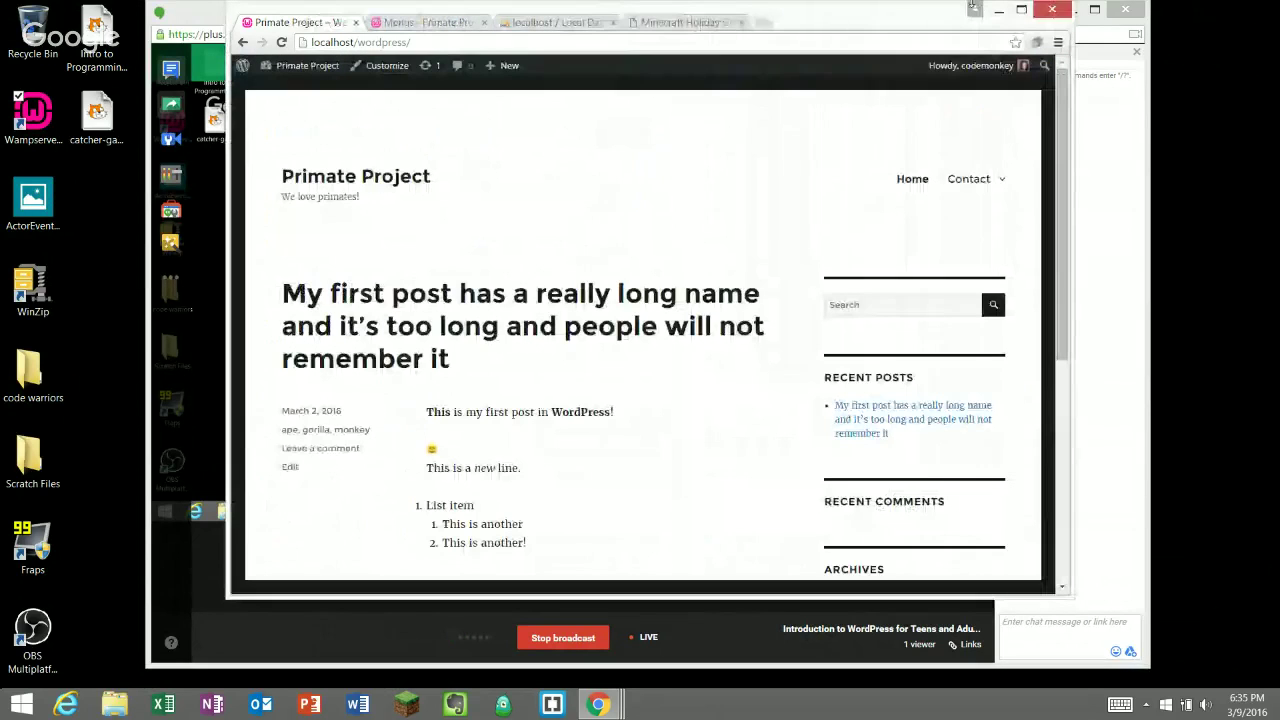
# - Reposition the browser window toward the upper part of the desktop and enlarge it
pyautogui.moveTo(896, 15); pyautogui.dragTo(820, 37)
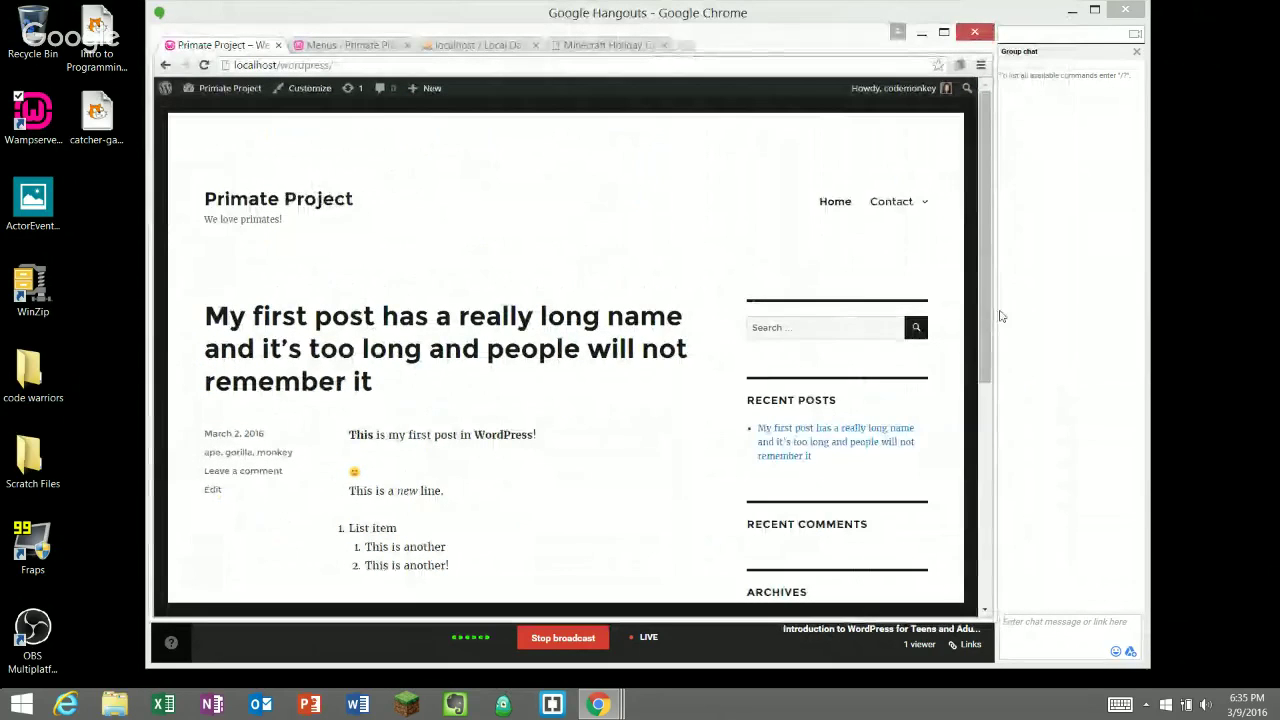
pyautogui.moveTo(993, 310); pyautogui.dragTo(1063, 310)
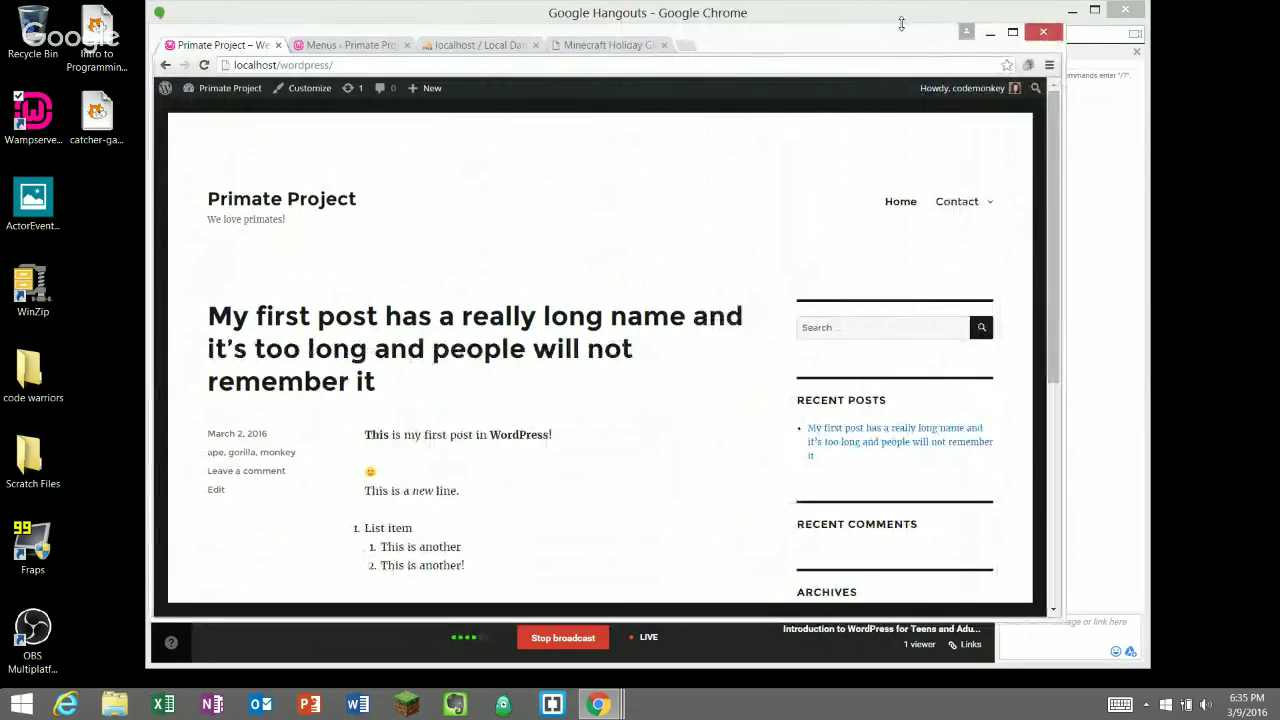
pyautogui.moveTo(795, 41); pyautogui.dragTo(704, 70)
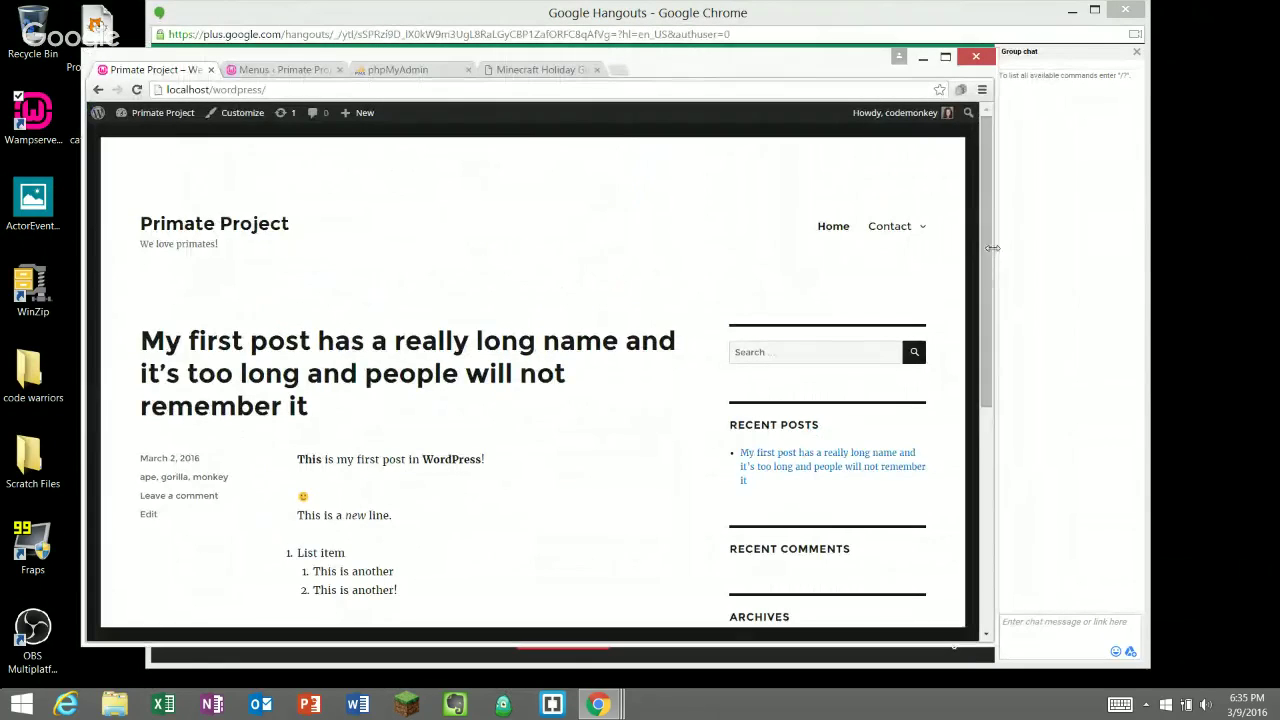
pyautogui.moveTo(992, 248); pyautogui.dragTo(1045, 248)
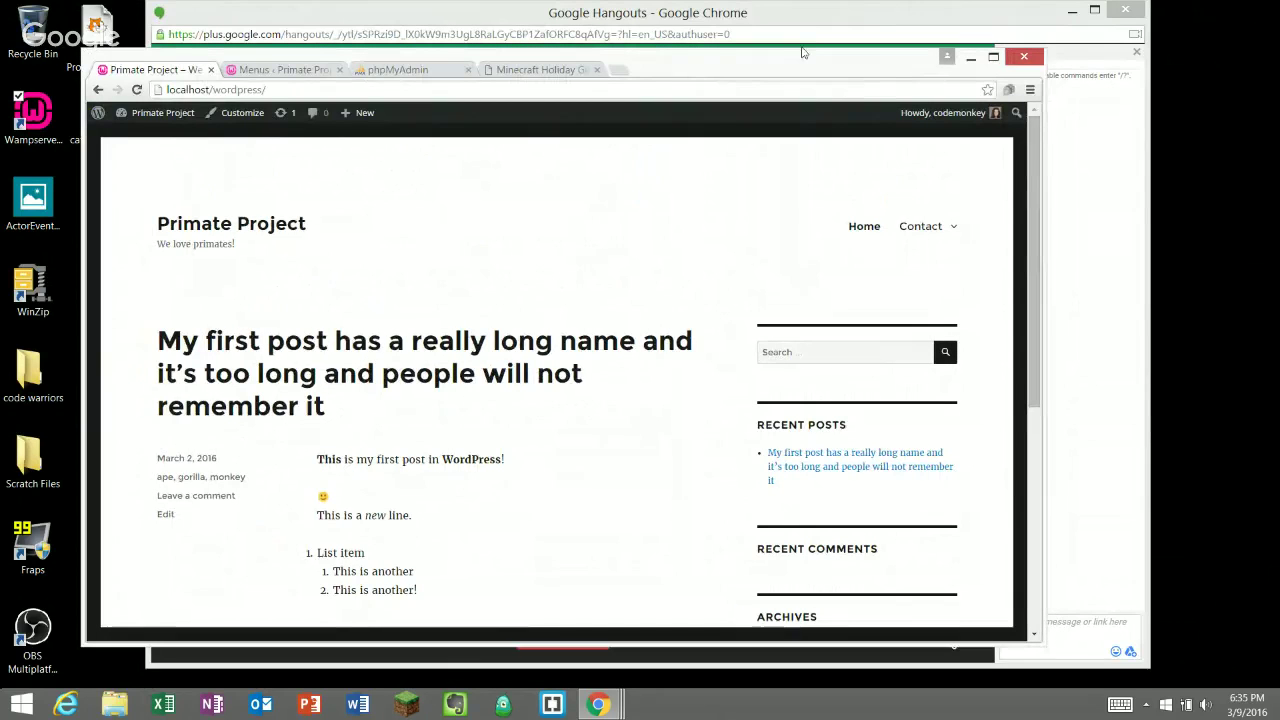
pyautogui.moveTo(800, 47); pyautogui.dragTo(797, 17)
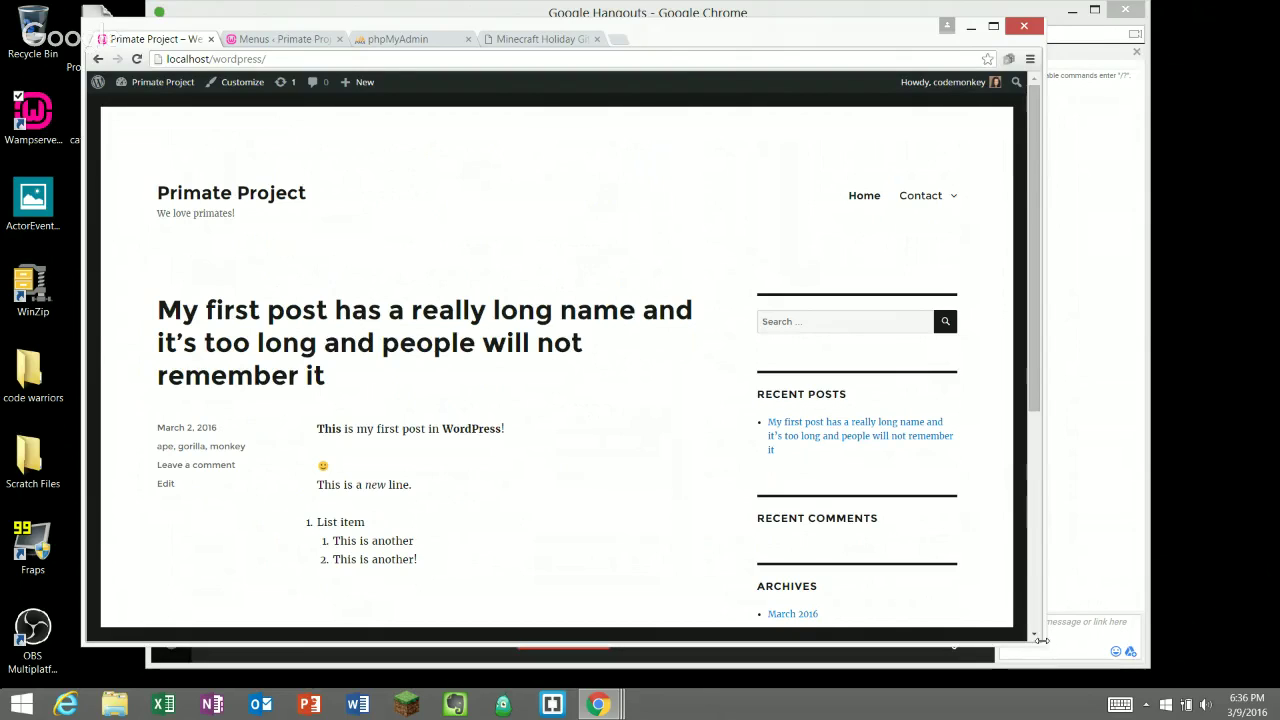
pyautogui.moveTo(1043, 641); pyautogui.dragTo(1053, 657)
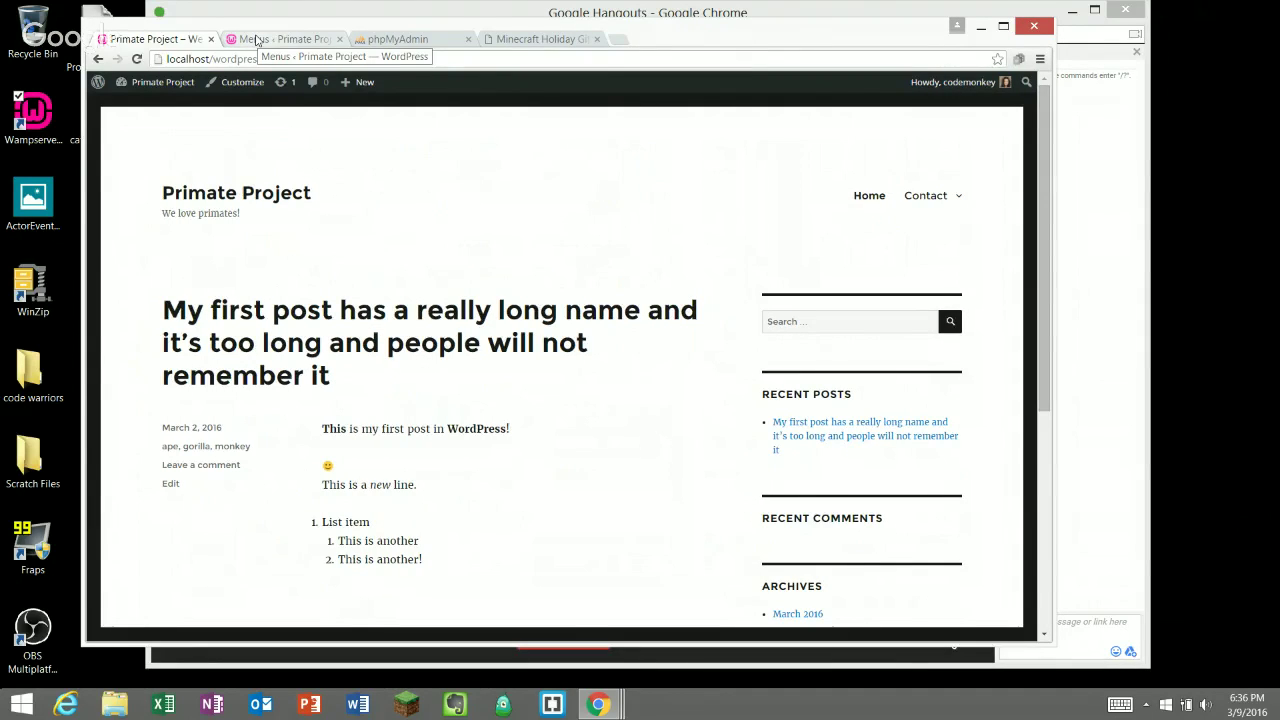
# - Return to the WordPress admin page, enlarge the window slightly and open the Media Library
pyautogui.click(256, 40)
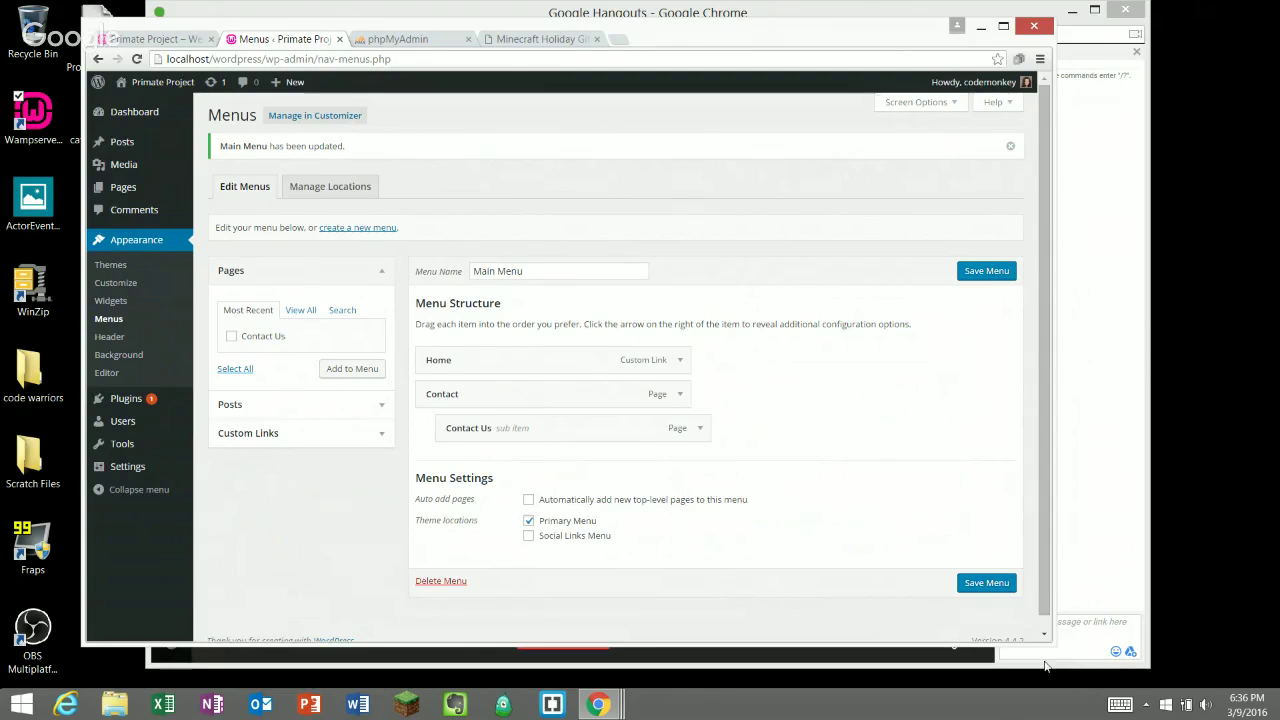
pyautogui.moveTo(1044, 640); pyautogui.dragTo(1078, 650)
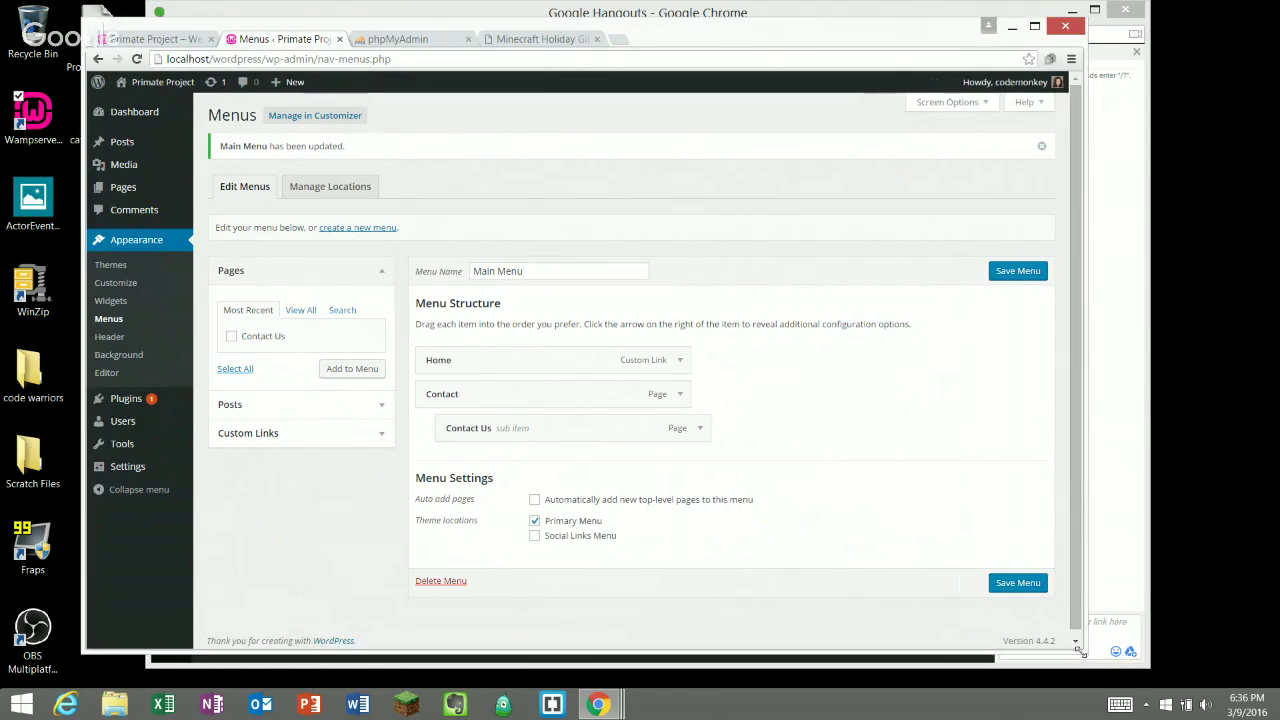
pyautogui.click(127, 168)
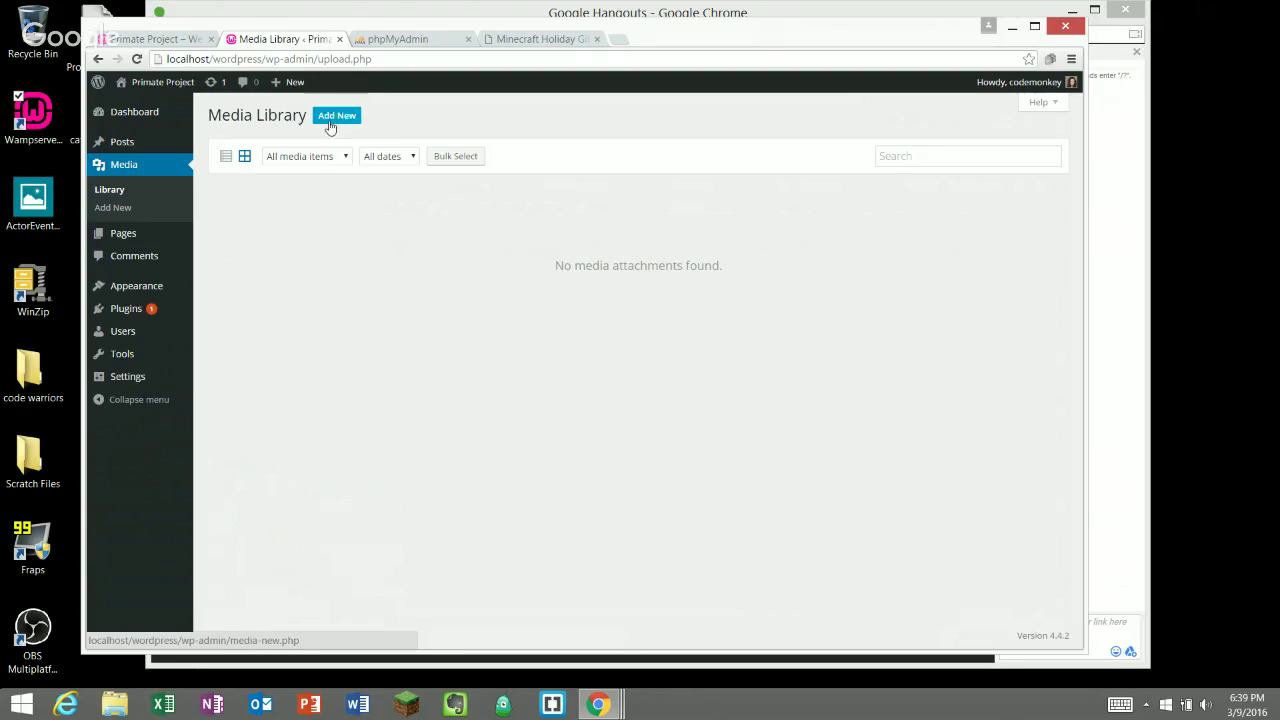
# - Open google.com in a new browser tab
pyautogui.click(617, 39)
pyautogui.write('g')
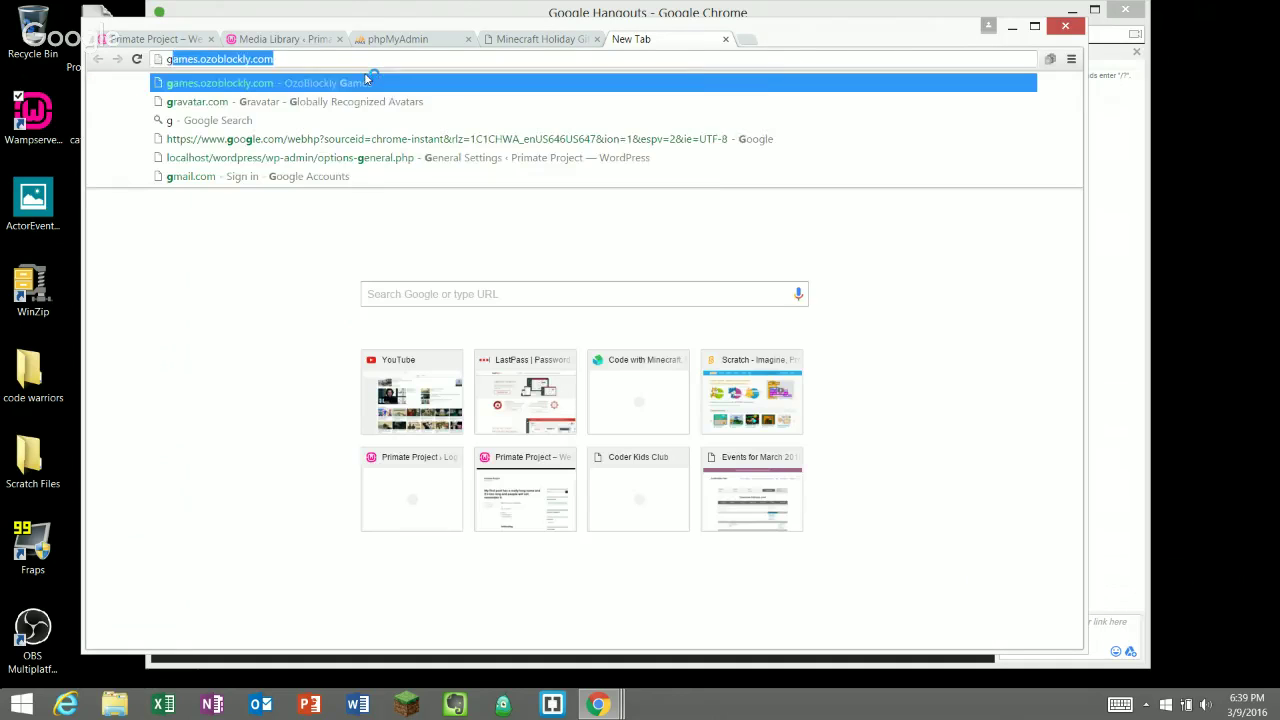
pyautogui.write('oogle.com')
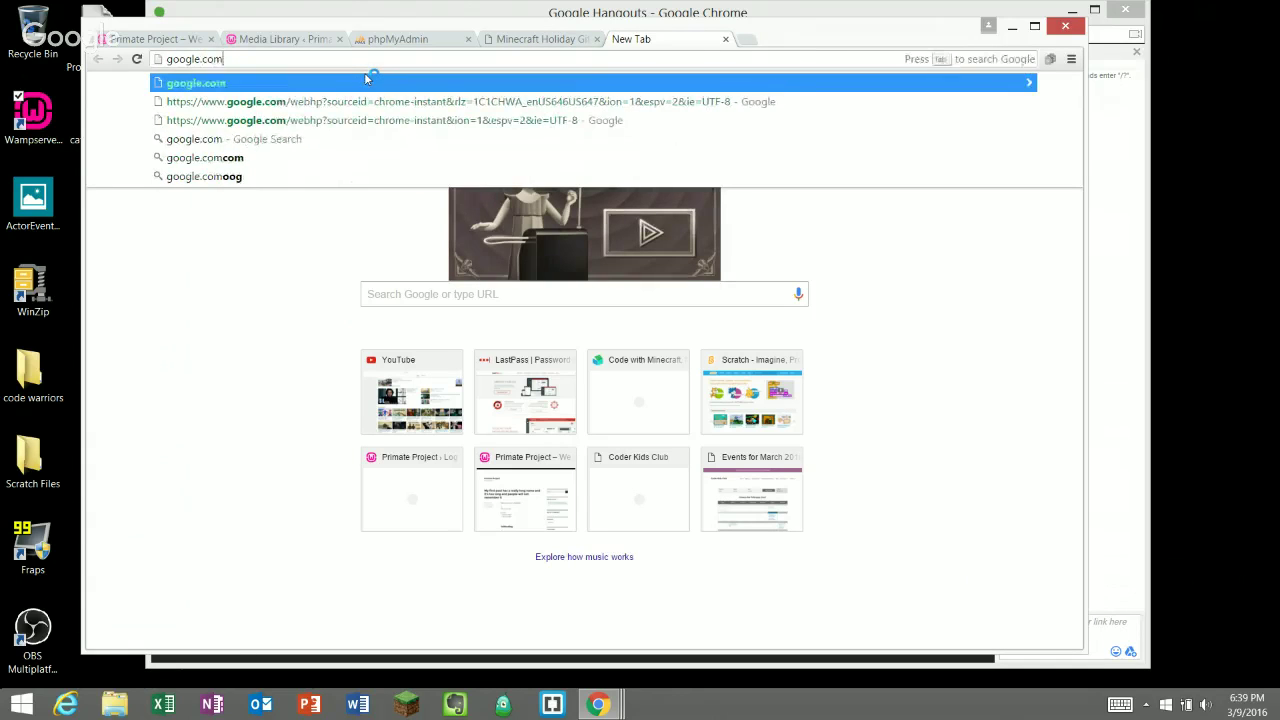
pyautogui.press('Return')
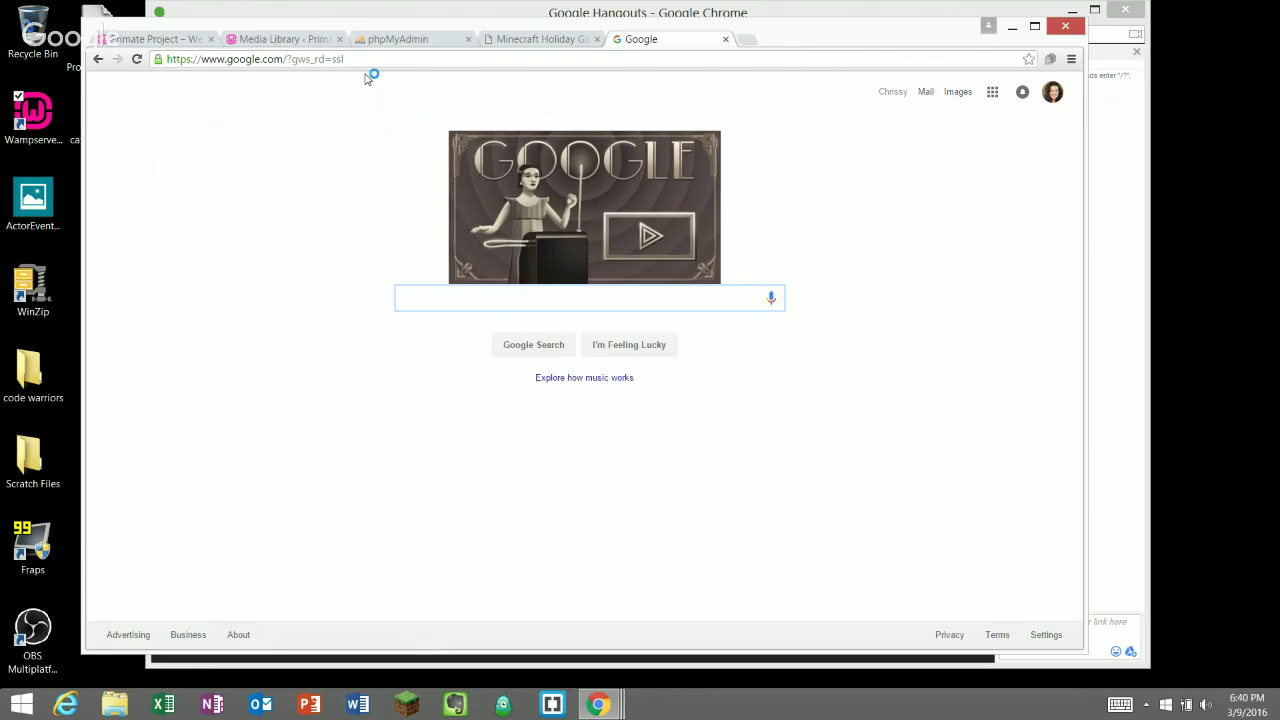
pyautogui.click(363, 60)
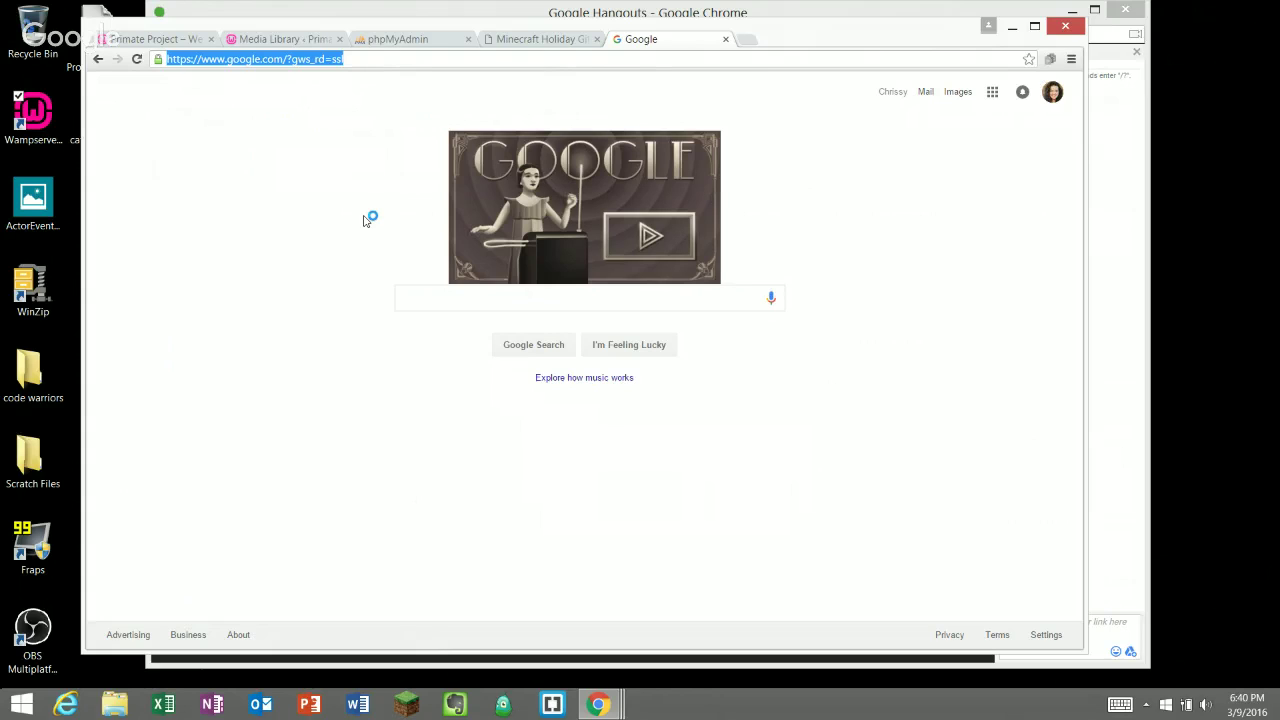
# - Search Google for "orangutan" and switch to the image results
pyautogui.click(410, 304)
pyautogui.write('orangut')
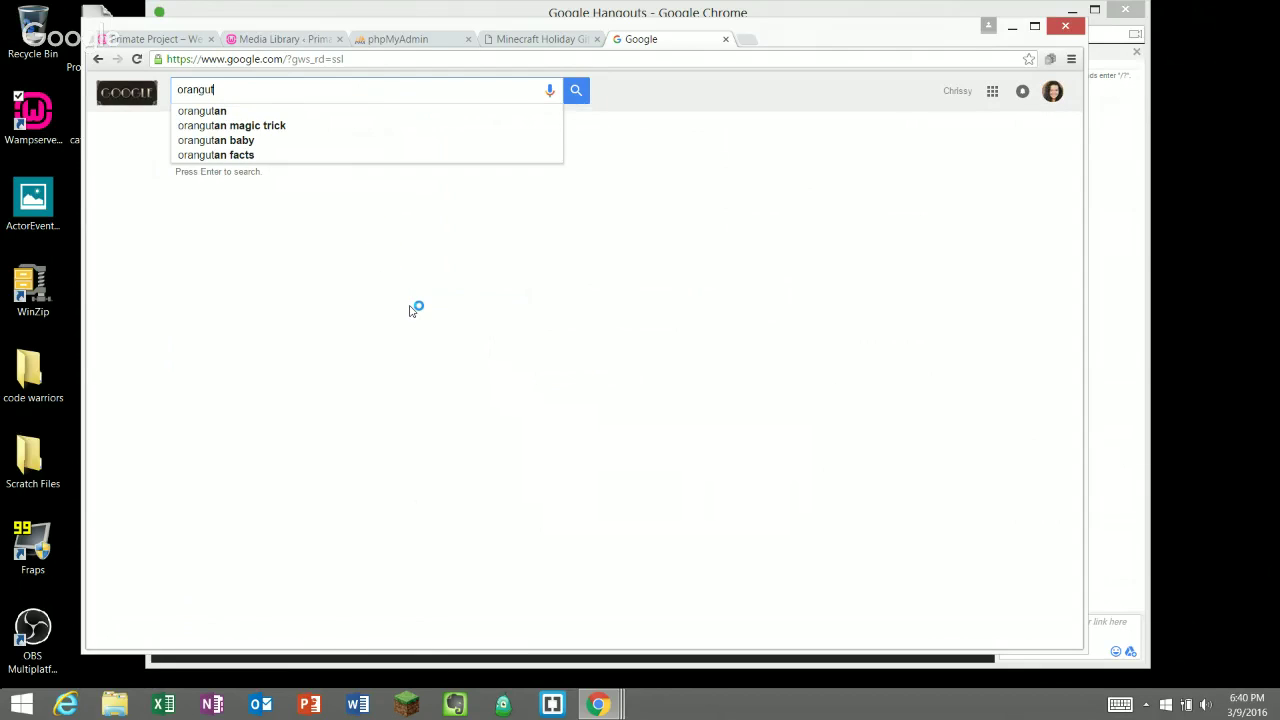
pyautogui.write('an')
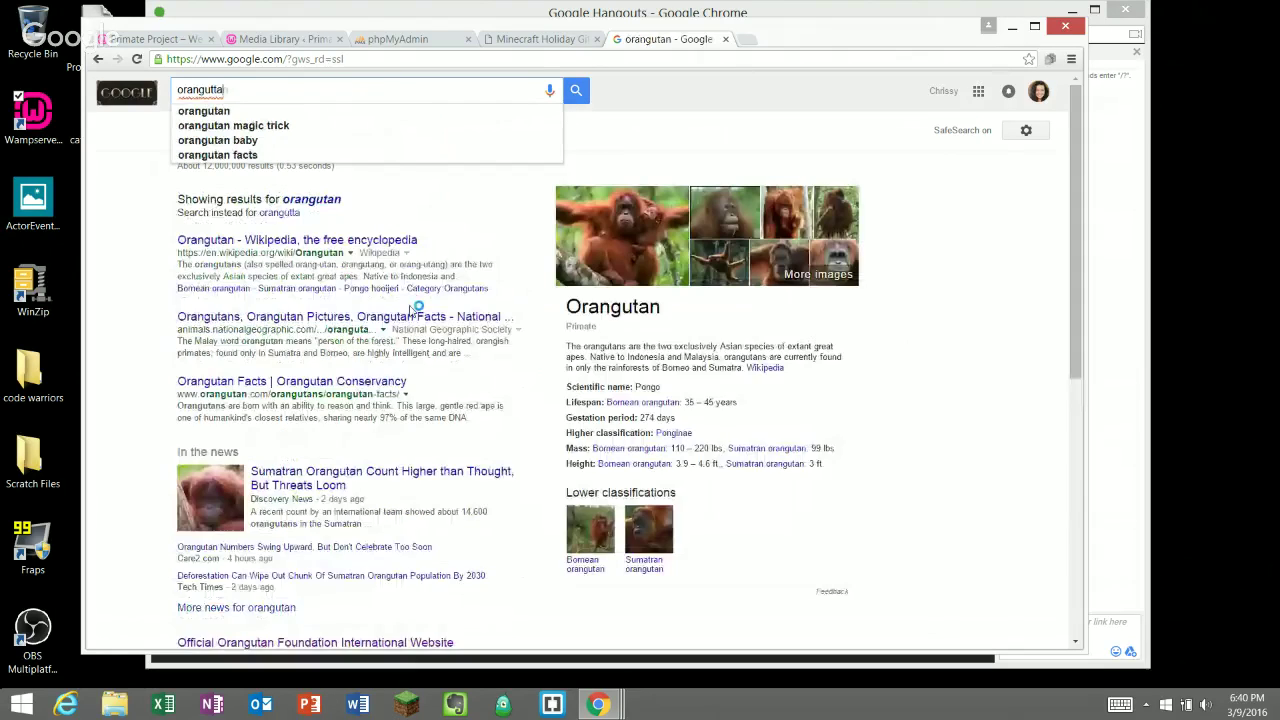
pyautogui.press('Return')
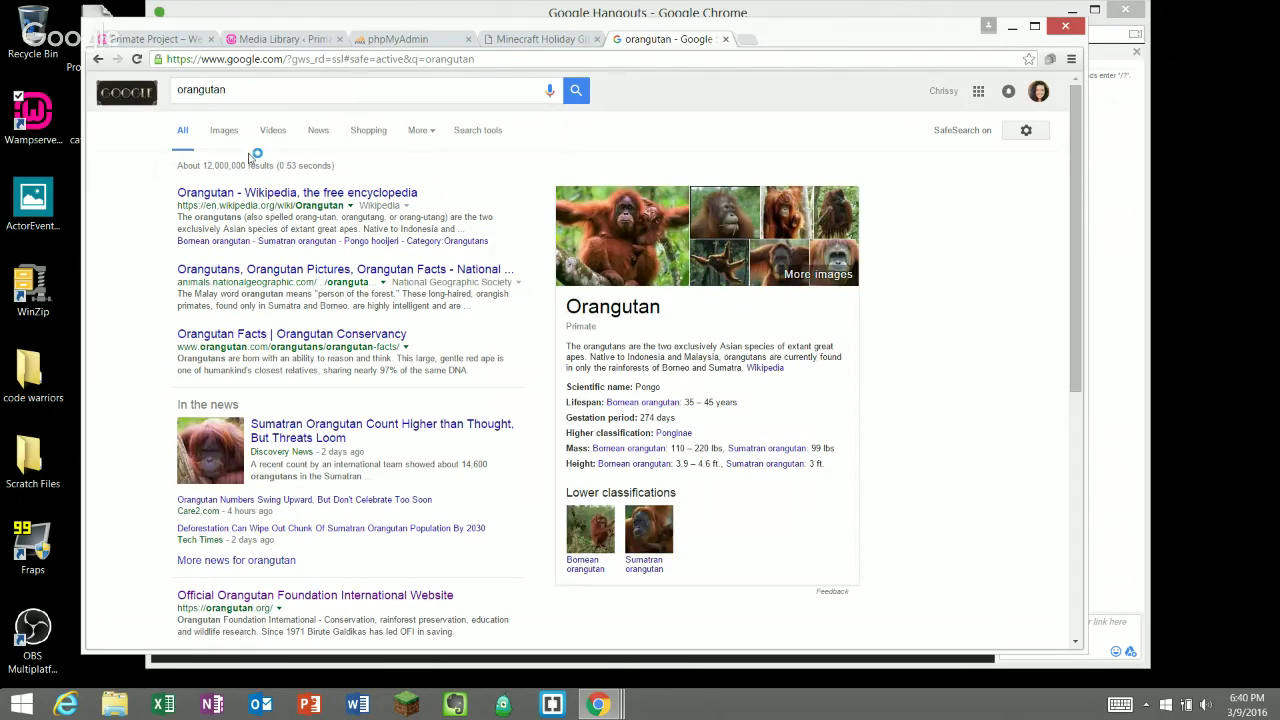
pyautogui.click(222, 132)
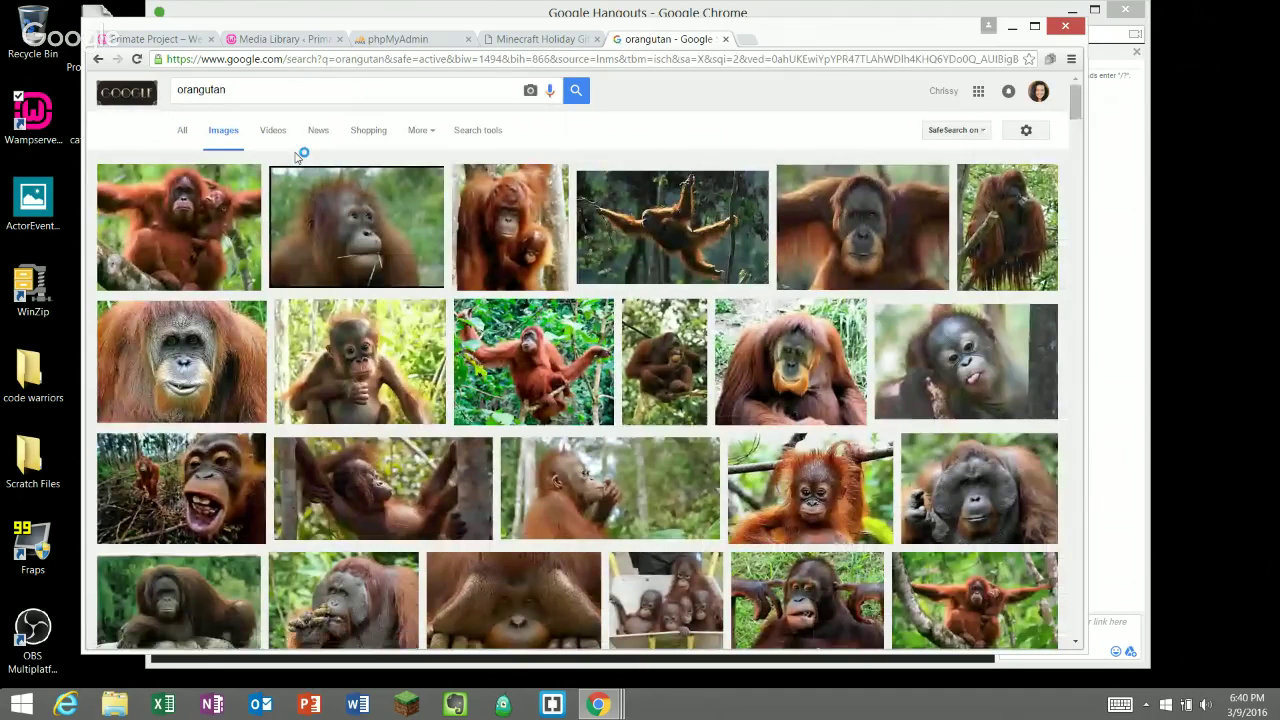
# - Open the full-size image of the baby orangutan sticking out its tongue, save it to the Desktop as Orangutan-629014, and close its tab
pyautogui.click(968, 357)
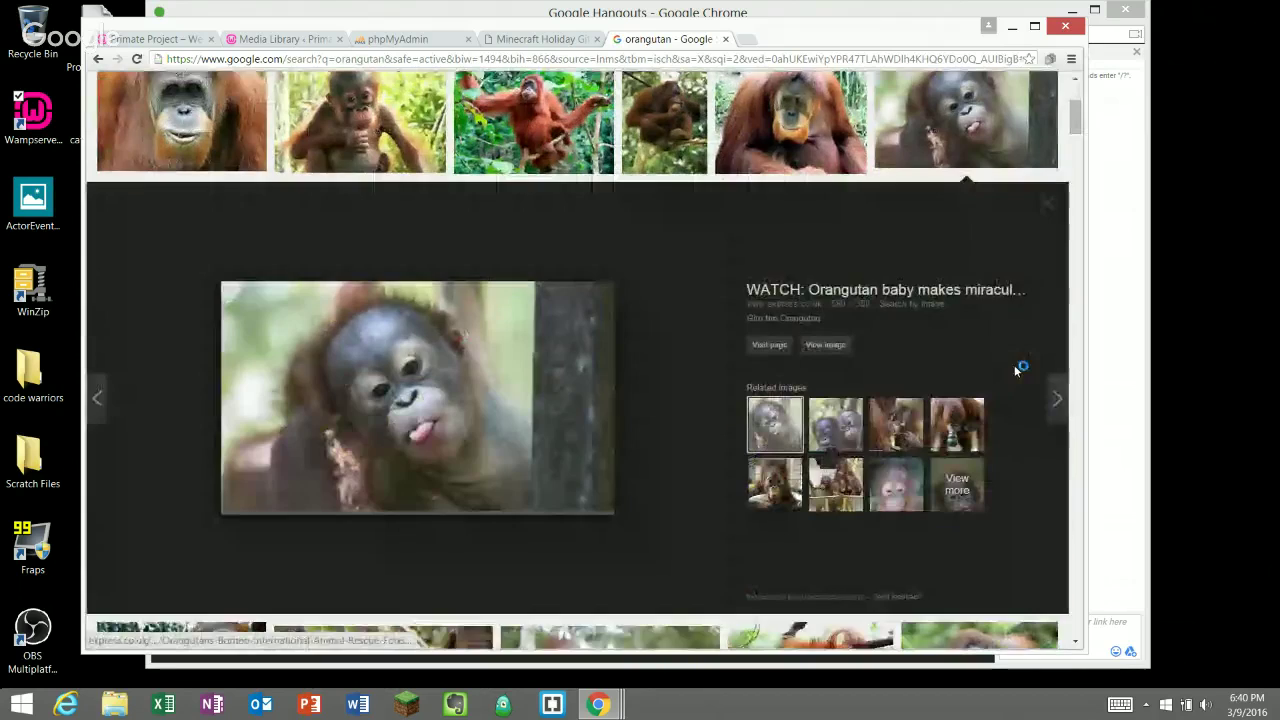
pyautogui.click(825, 344)
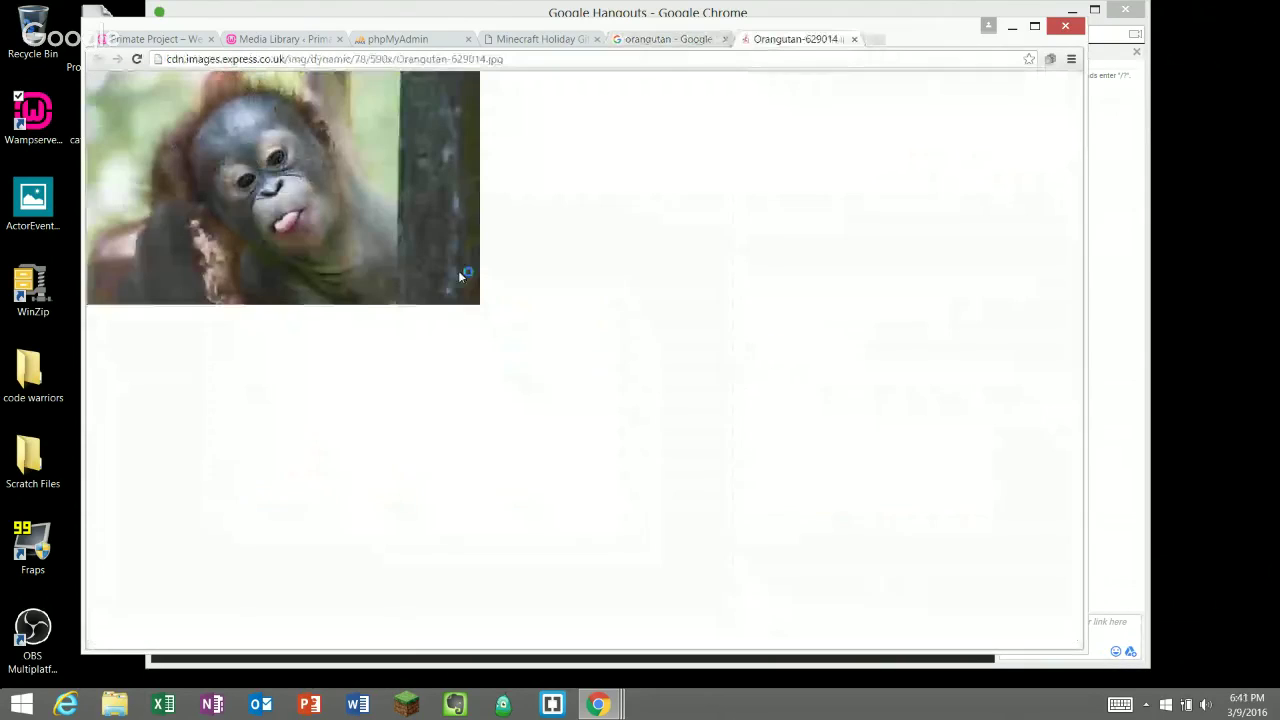
pyautogui.rightClick(295, 114)
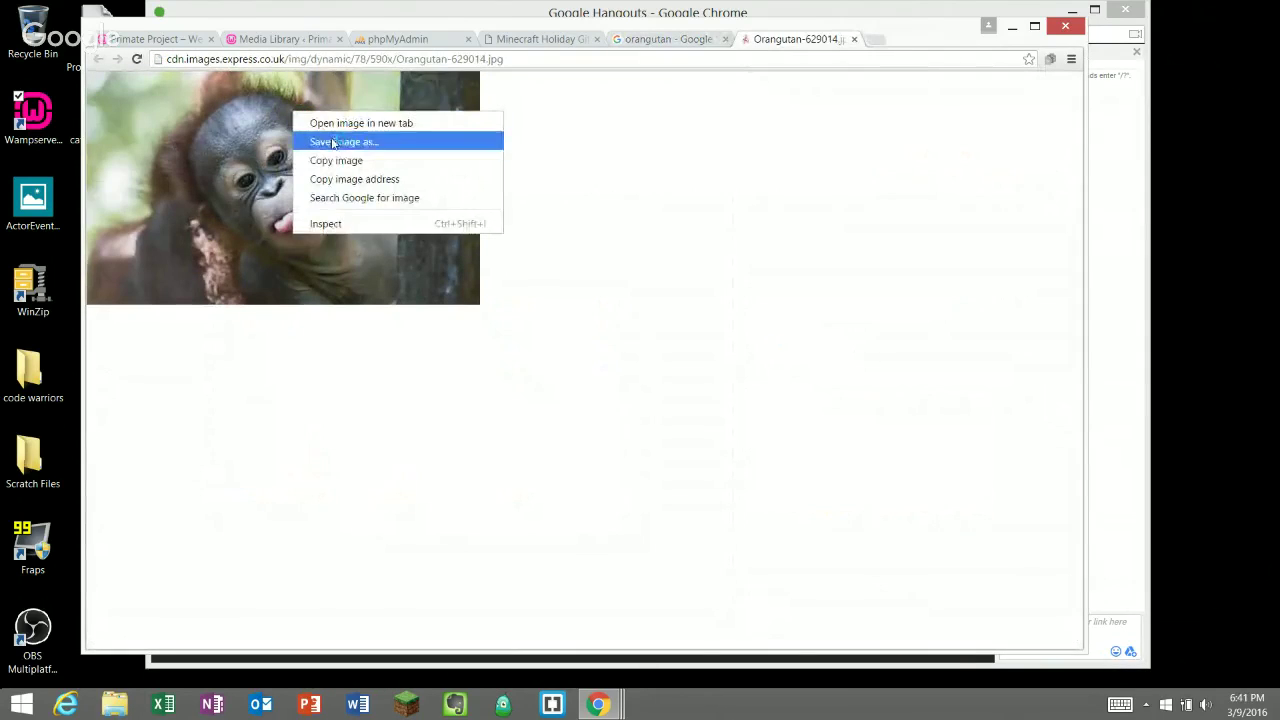
pyautogui.click(331, 137)
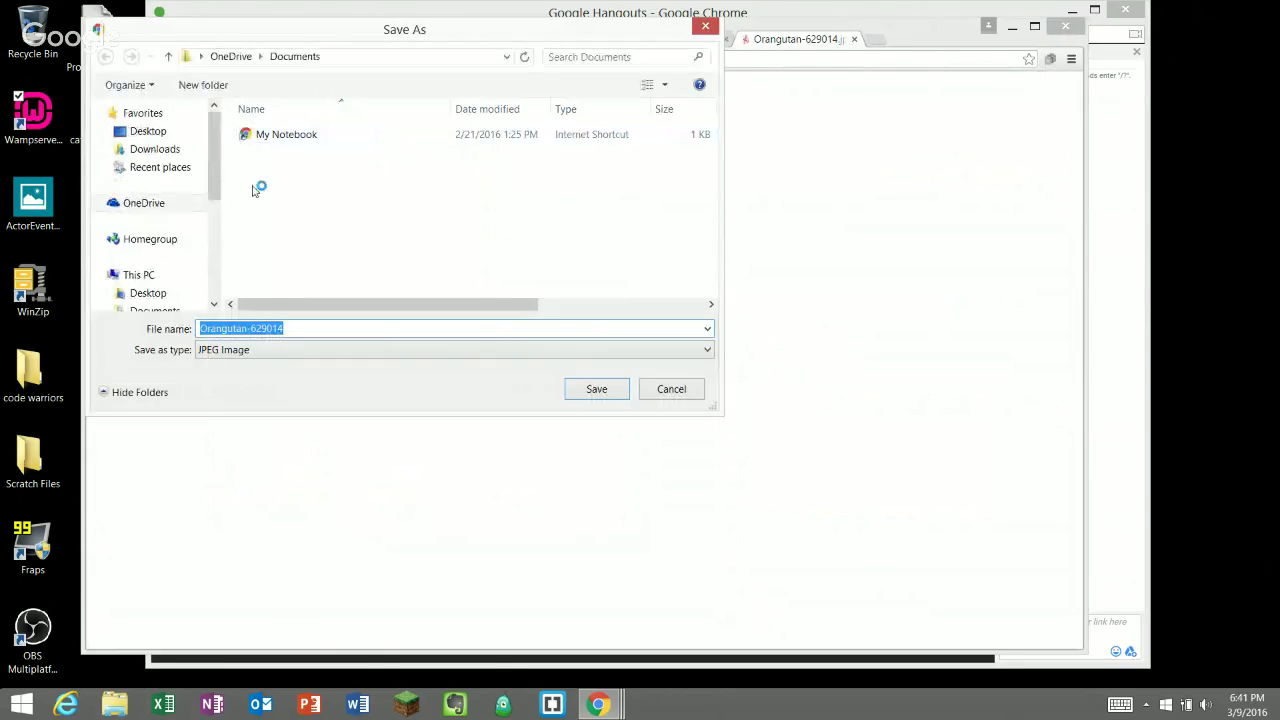
pyautogui.click(148, 131)
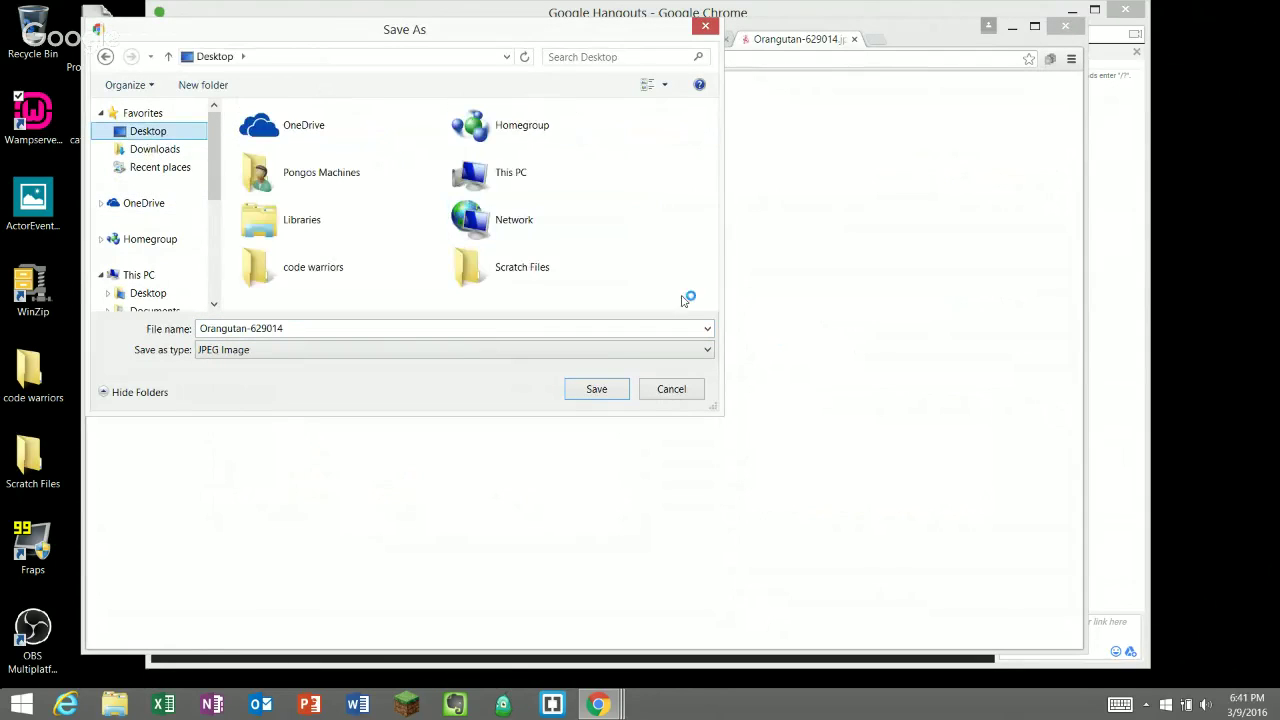
pyautogui.click(585, 391)
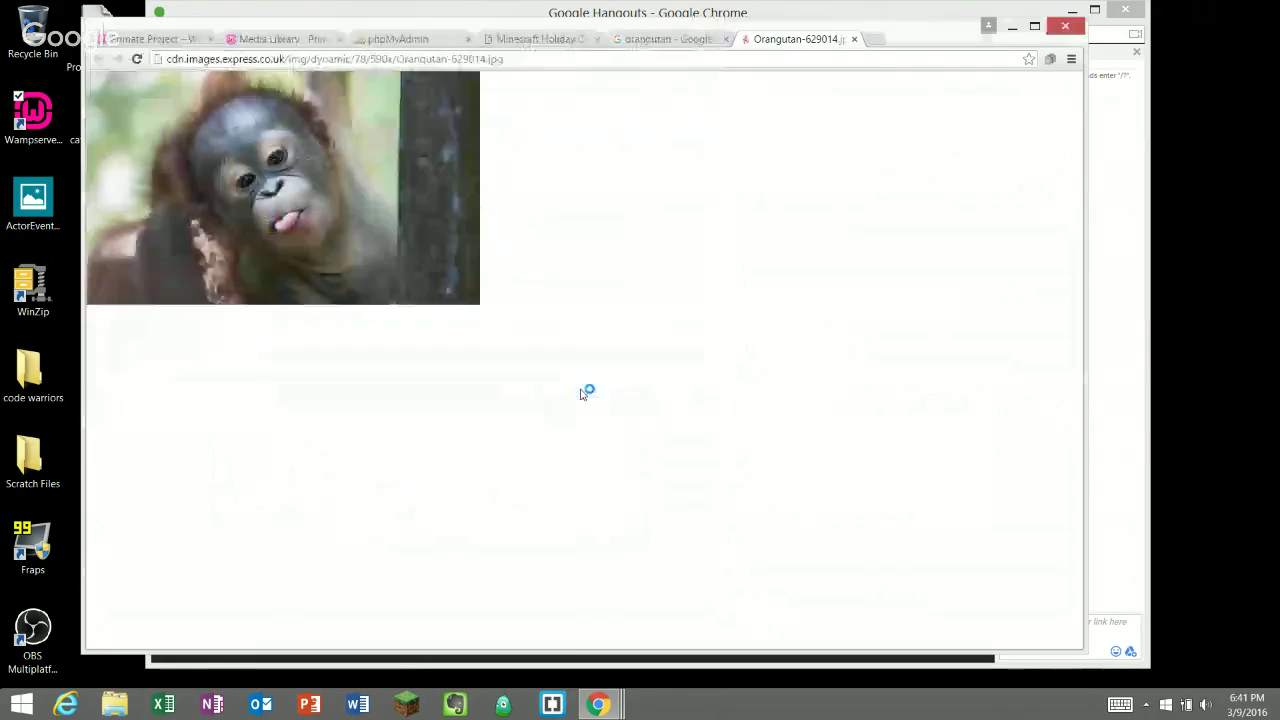
pyautogui.click(854, 39)
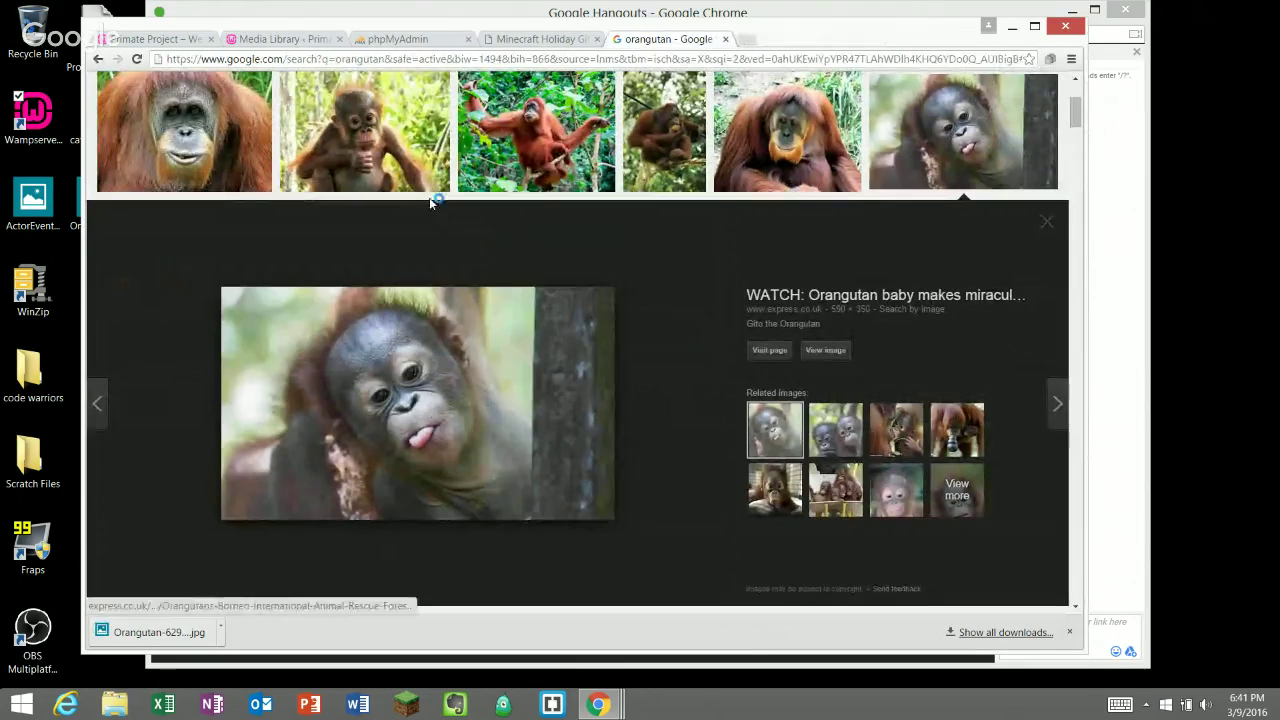
# - Find the picture of baby orangutans in a wheelbarrow, save its full-size version to the Desktop as a JPEG, and close its tab
pyautogui.scroll(-1, 737, 120)
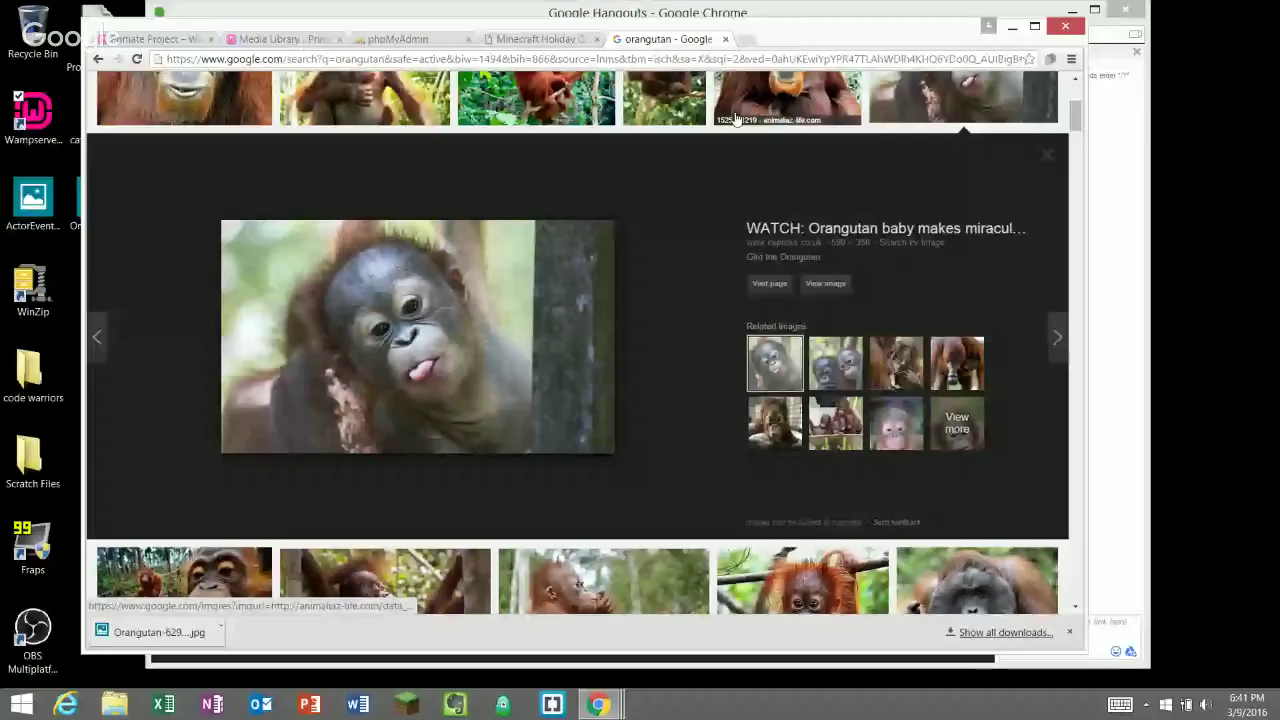
pyautogui.scroll(-2, 738, 150)
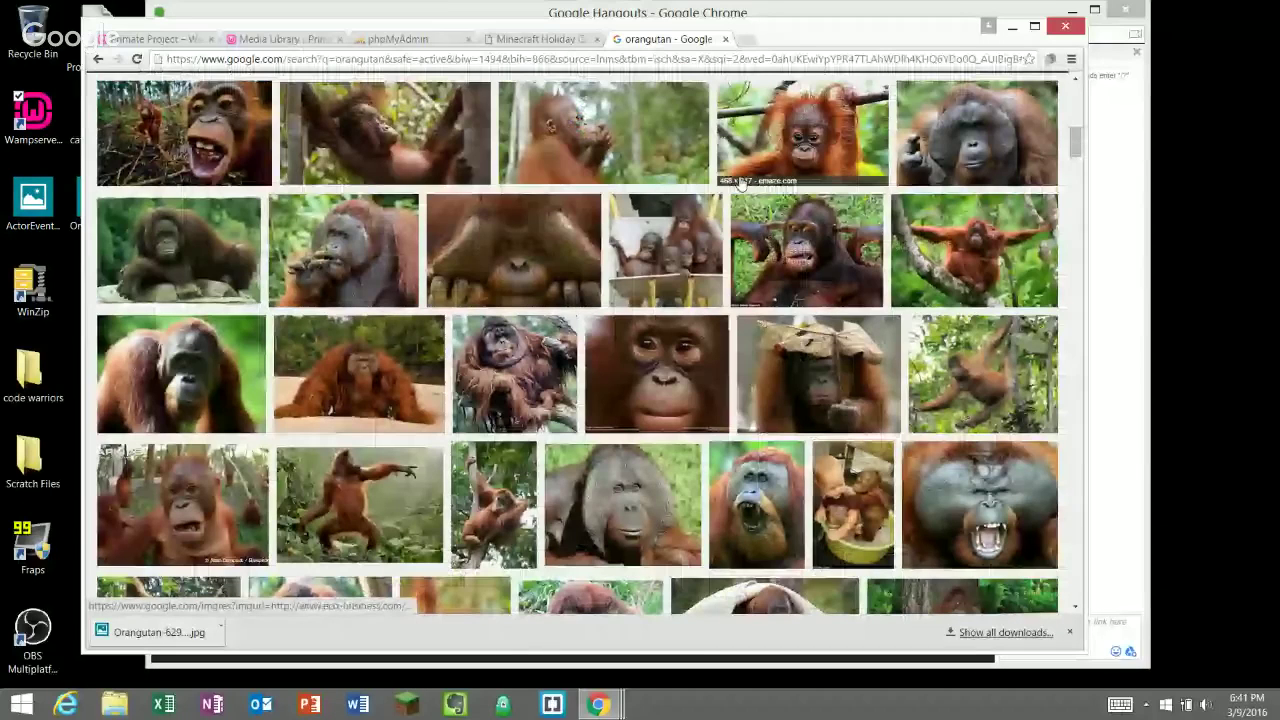
pyautogui.click(805, 245)
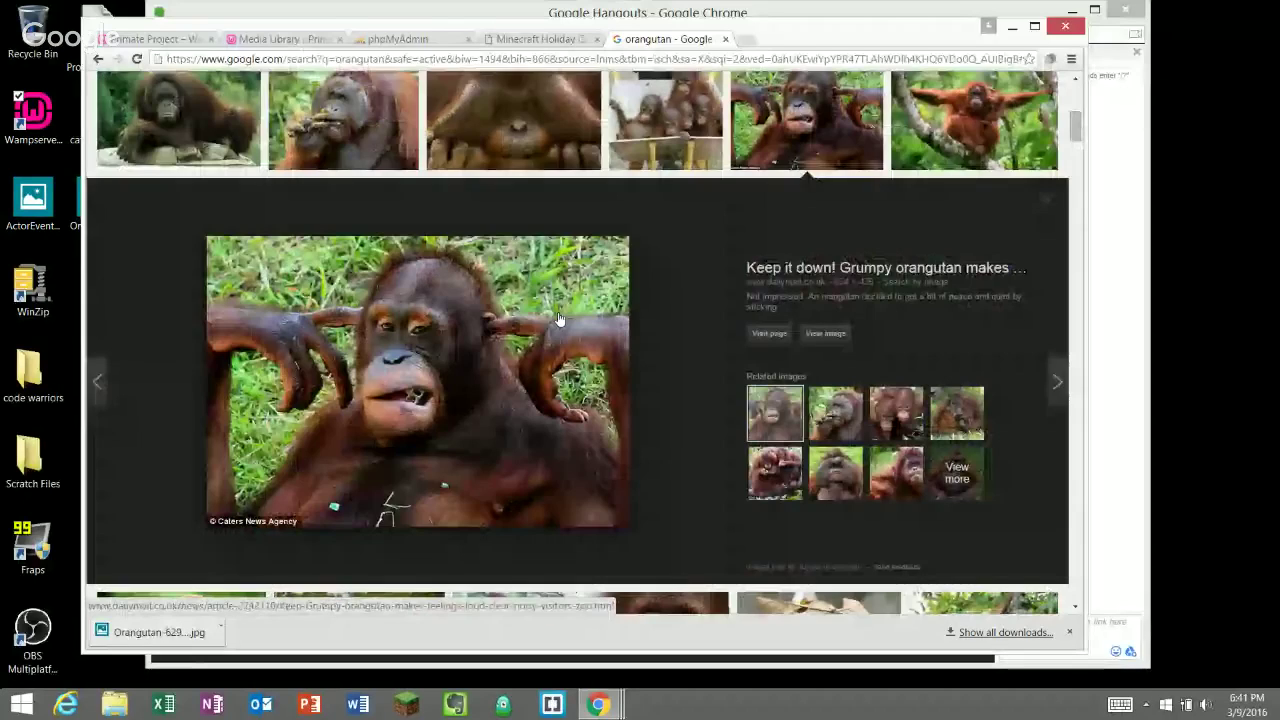
pyautogui.press('Left')
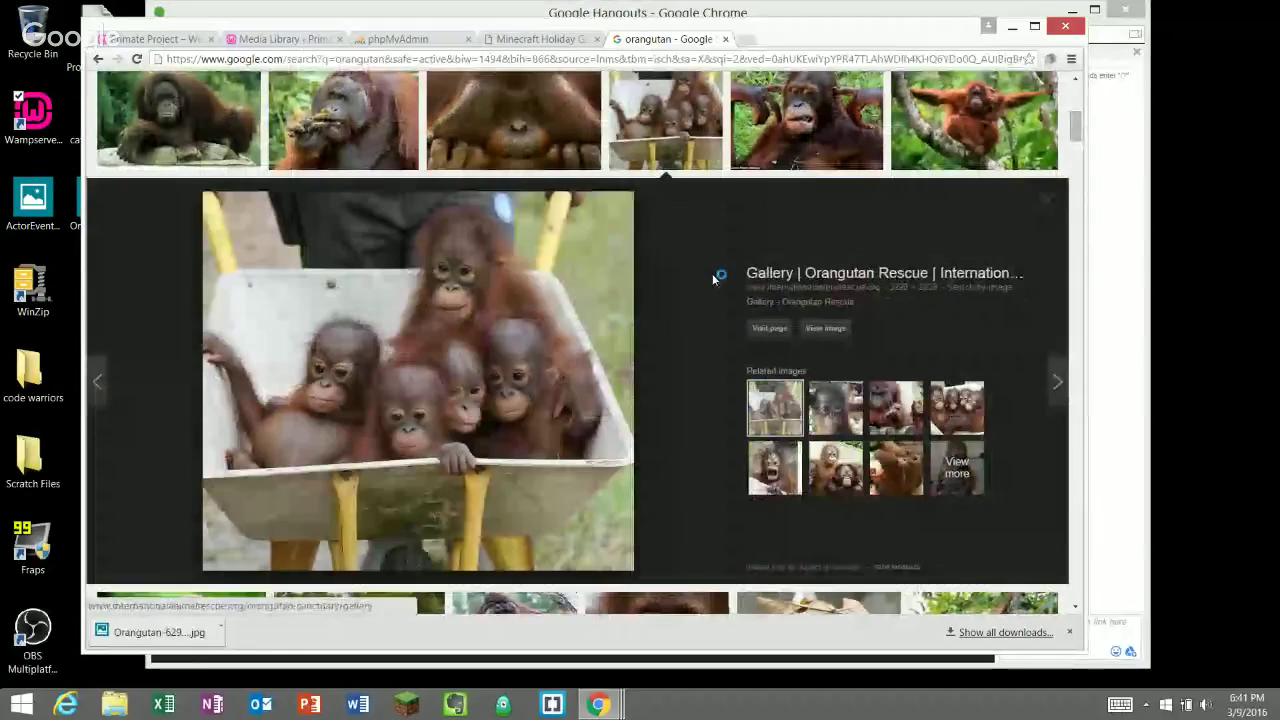
pyautogui.click(822, 328)
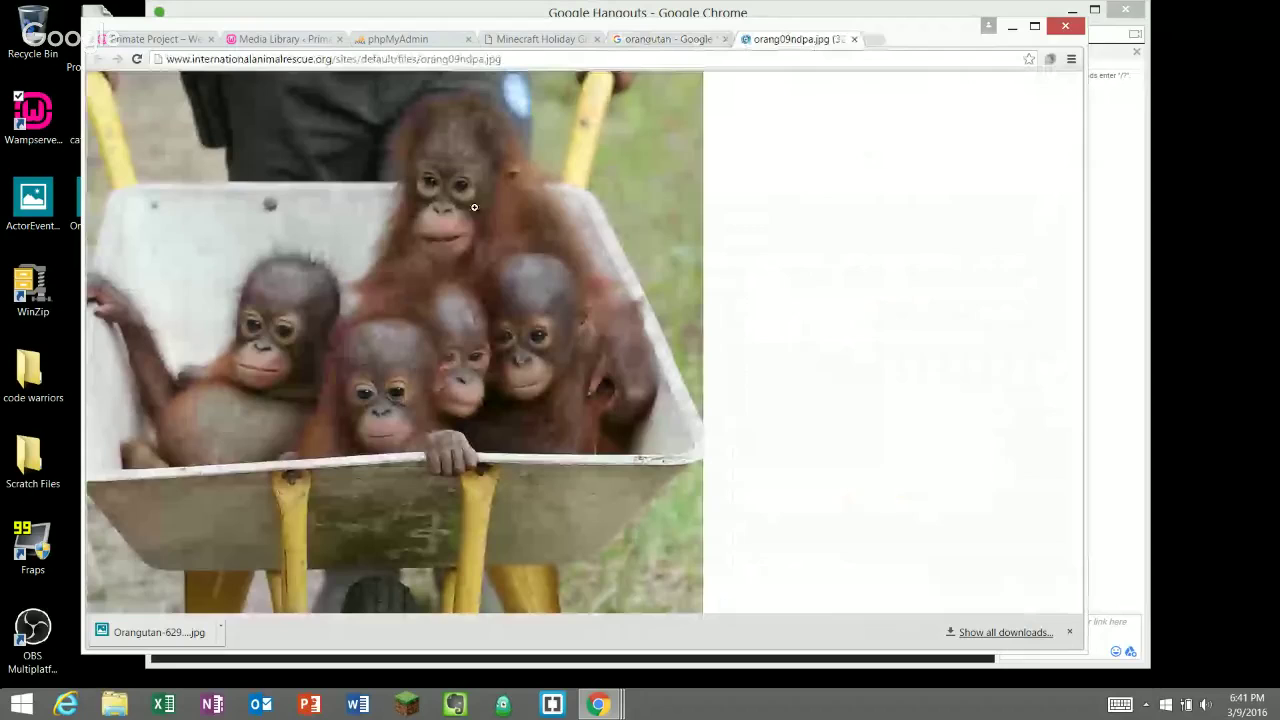
pyautogui.rightClick(476, 206)
pyautogui.click(512, 241)
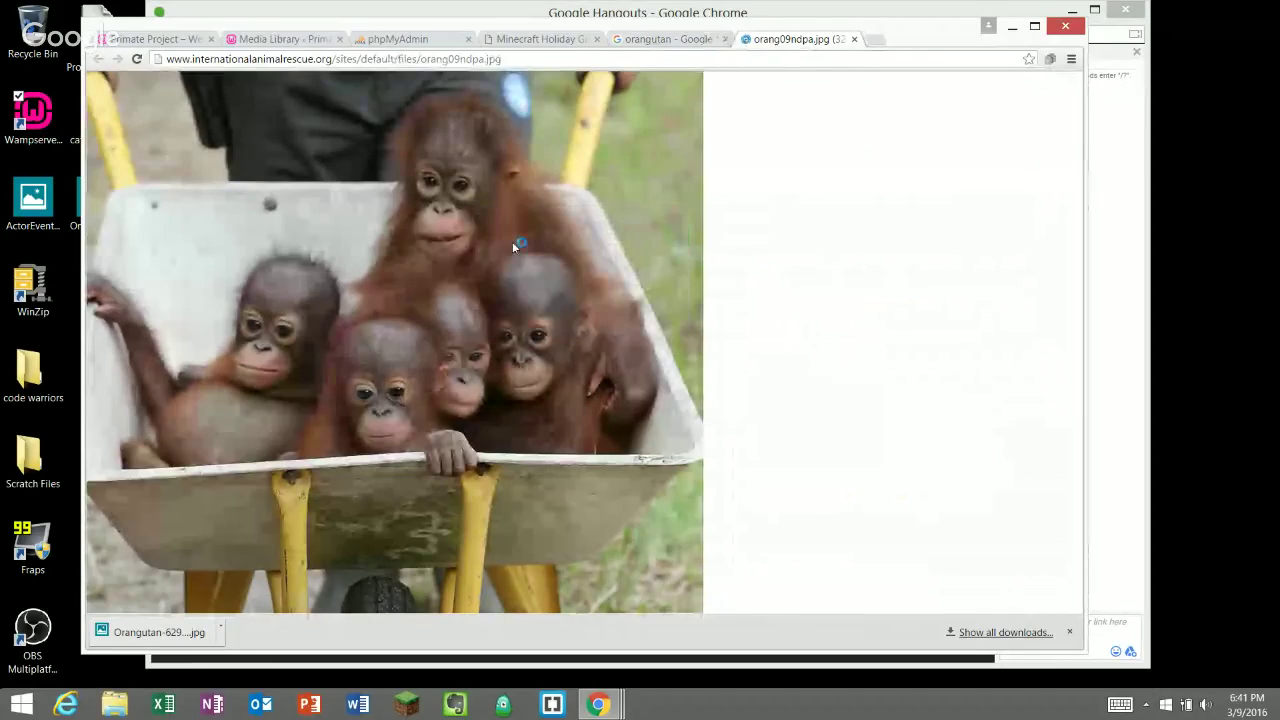
pyautogui.click(580, 387)
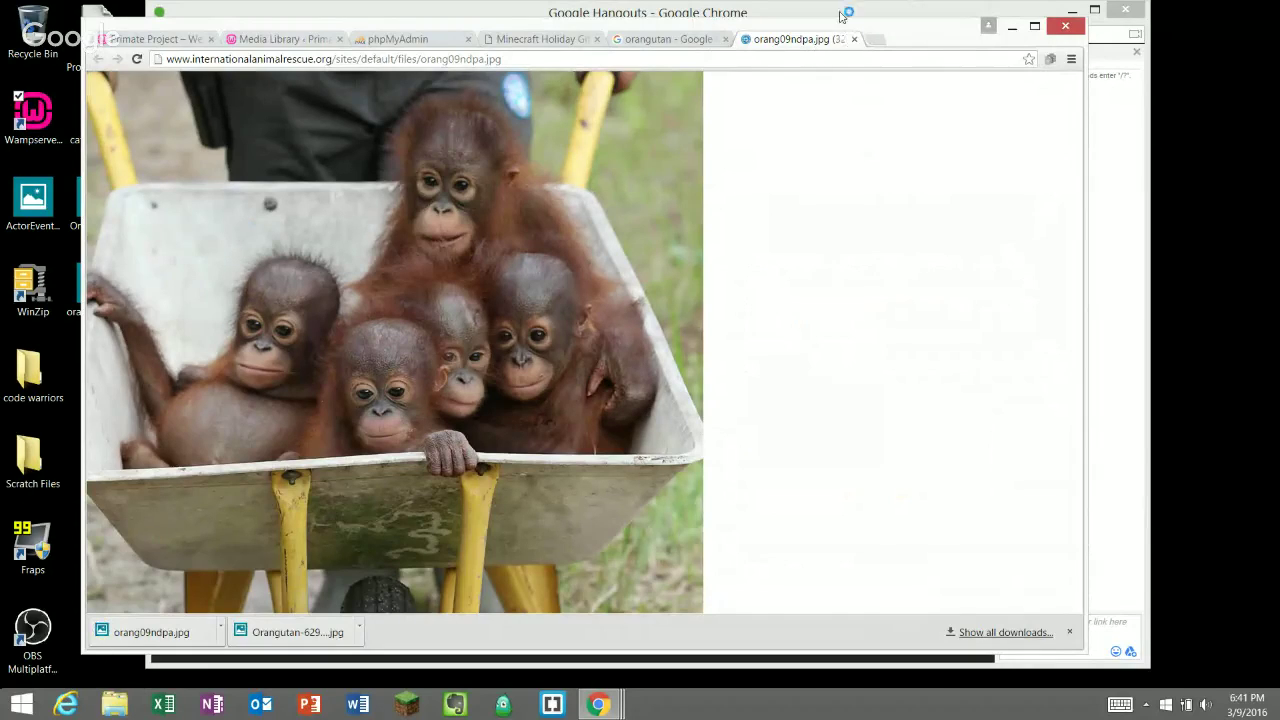
pyautogui.click(854, 39)
pyautogui.scroll(-1, 572, 382)
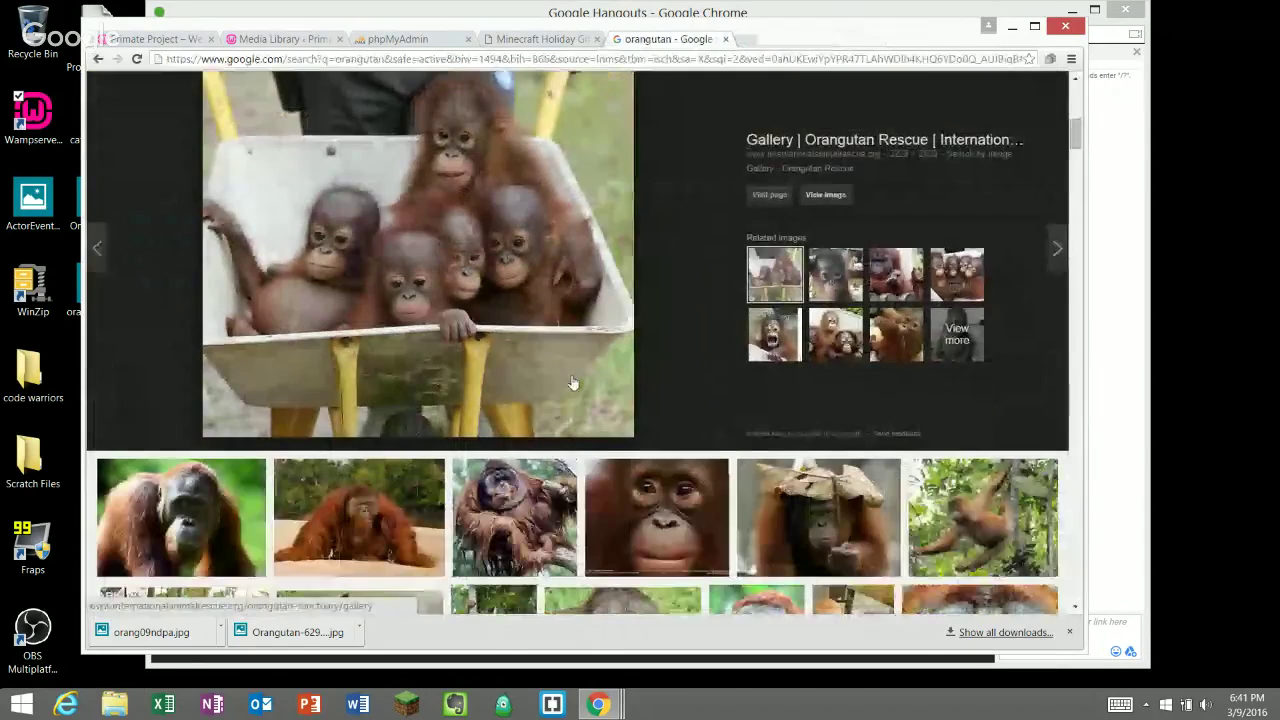
pyautogui.scroll(-1, 572, 382)
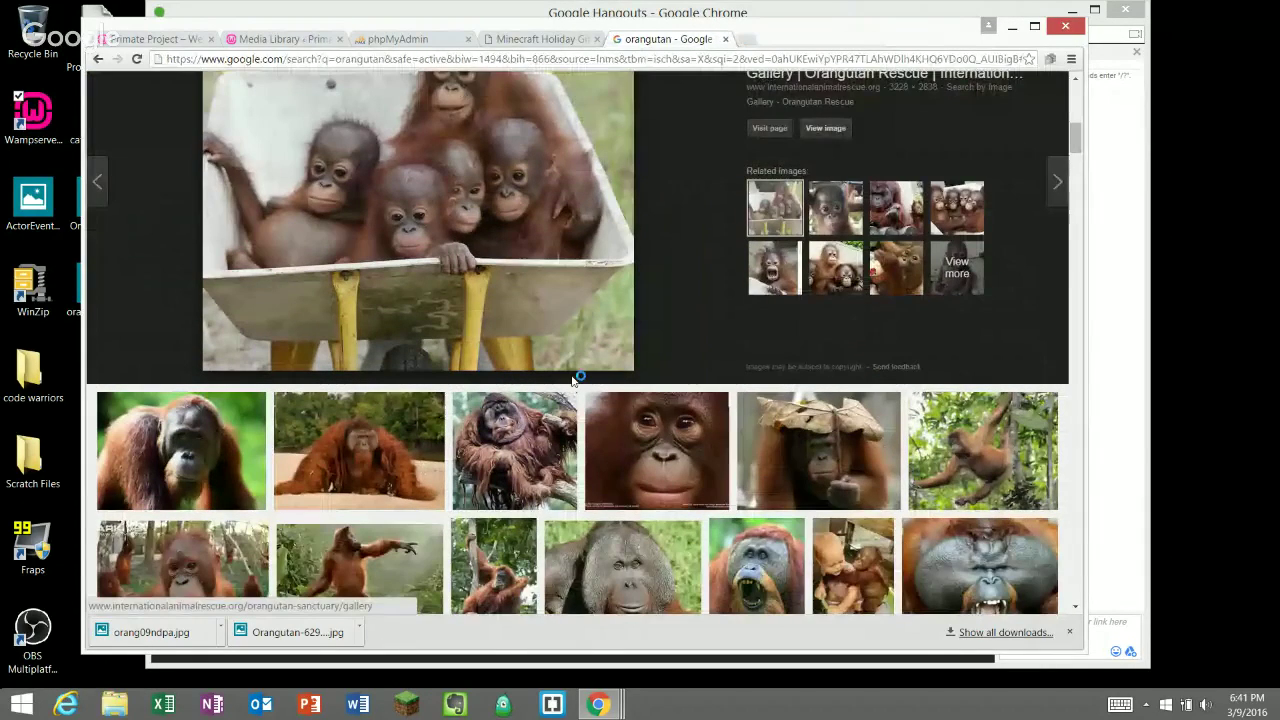
pyautogui.click(818, 450)
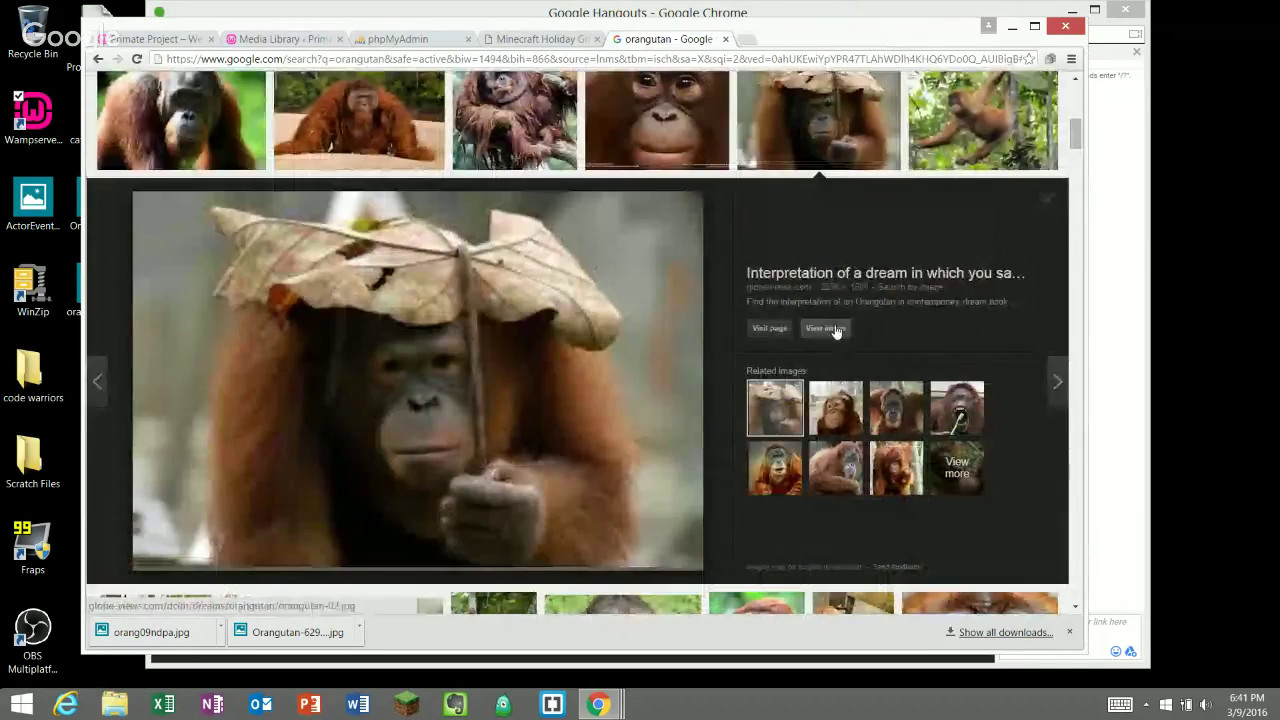
pyautogui.click(517, 297)
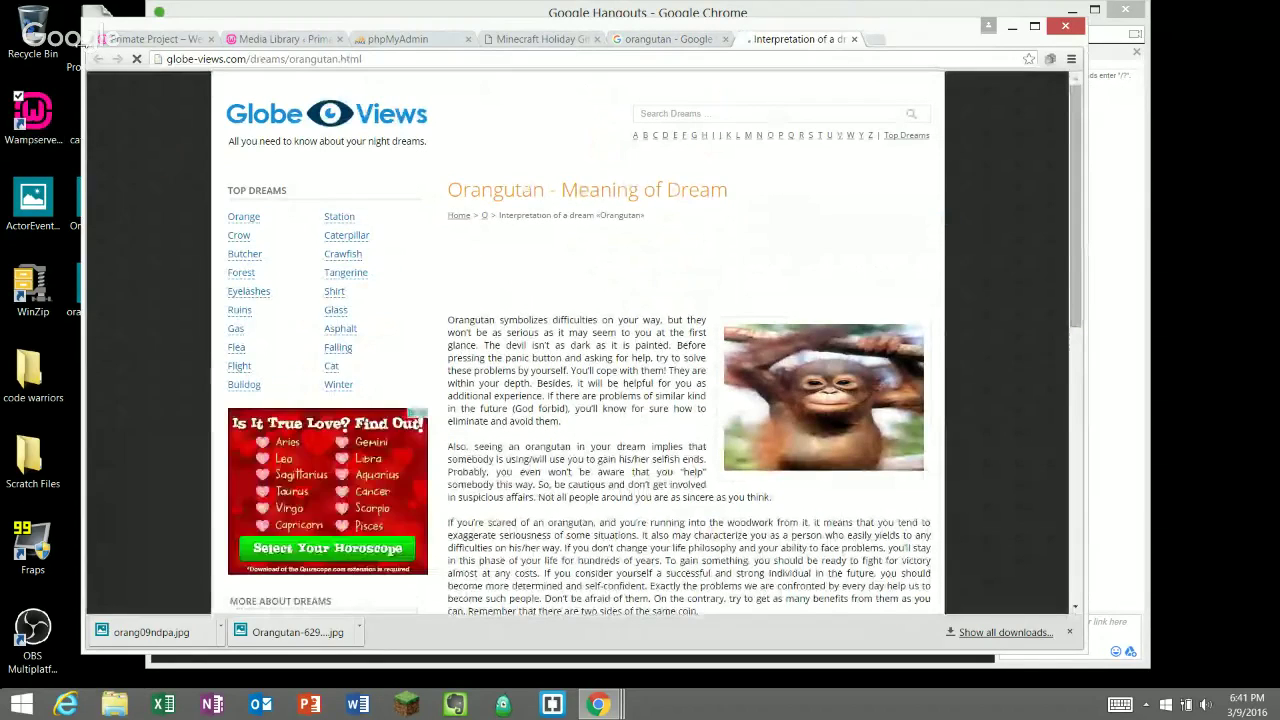
pyautogui.click(854, 39)
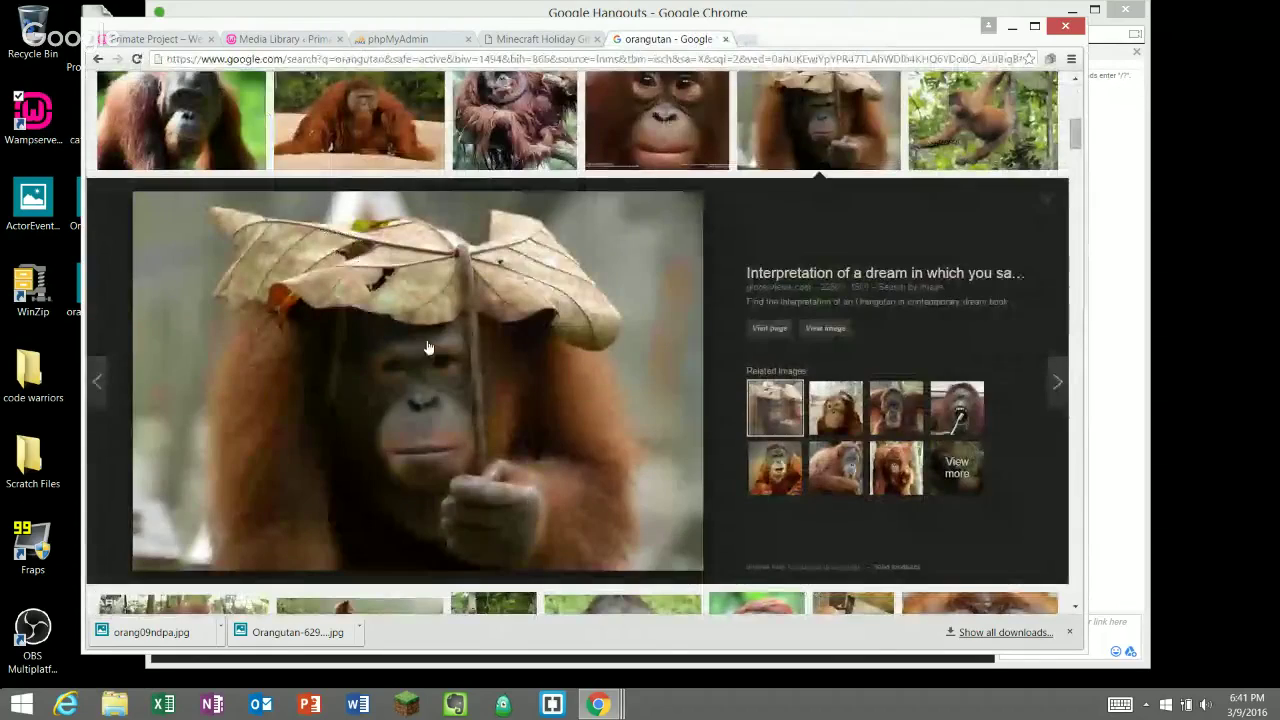
# - Open the full-size San Diego Zoo image of the orangutan draped in a cloth and save it to the Desktop as orangutan_04
pyautogui.scroll(-4, 427, 347)
pyautogui.scroll(-1, 720, 297)
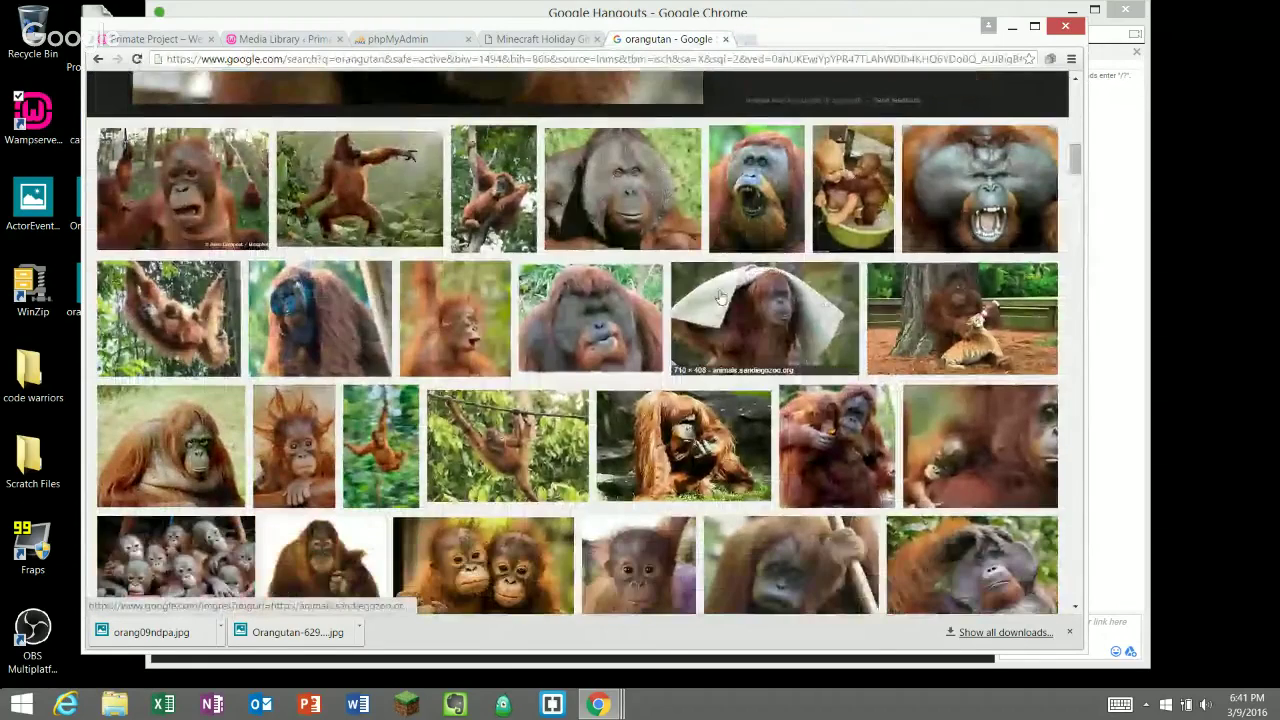
pyautogui.click(720, 297)
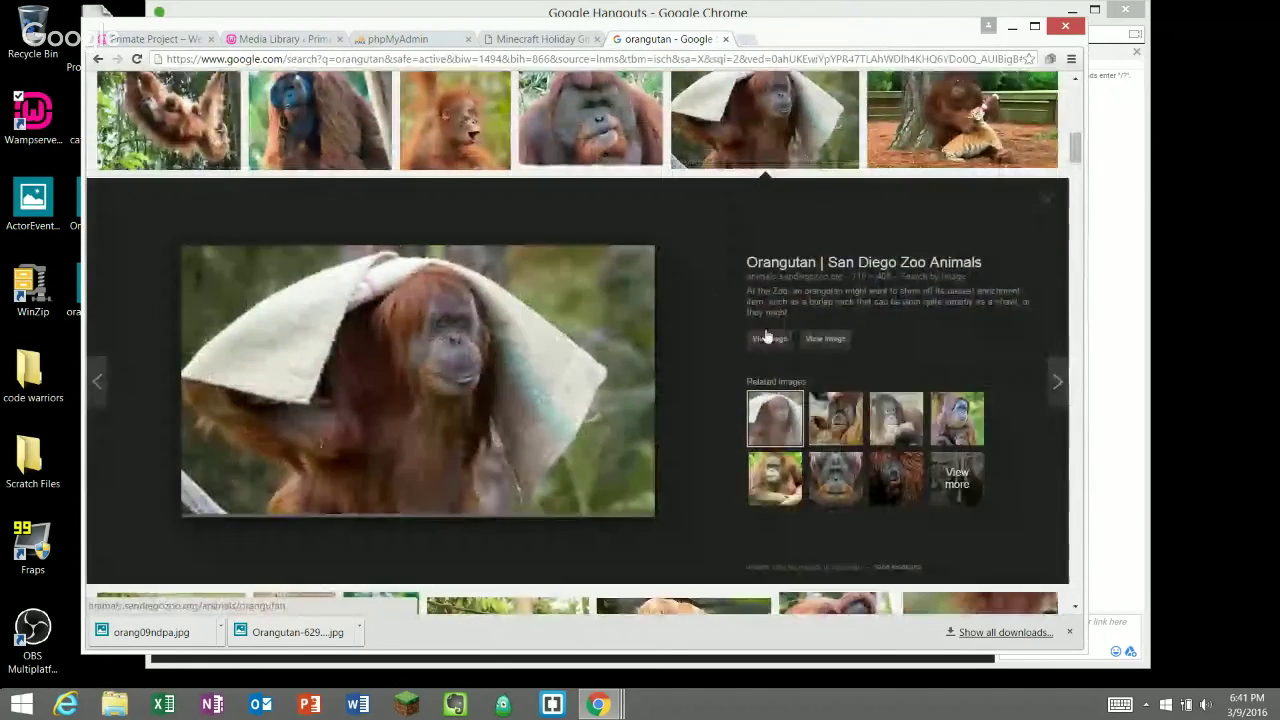
pyautogui.click(836, 344)
pyautogui.rightClick(541, 241)
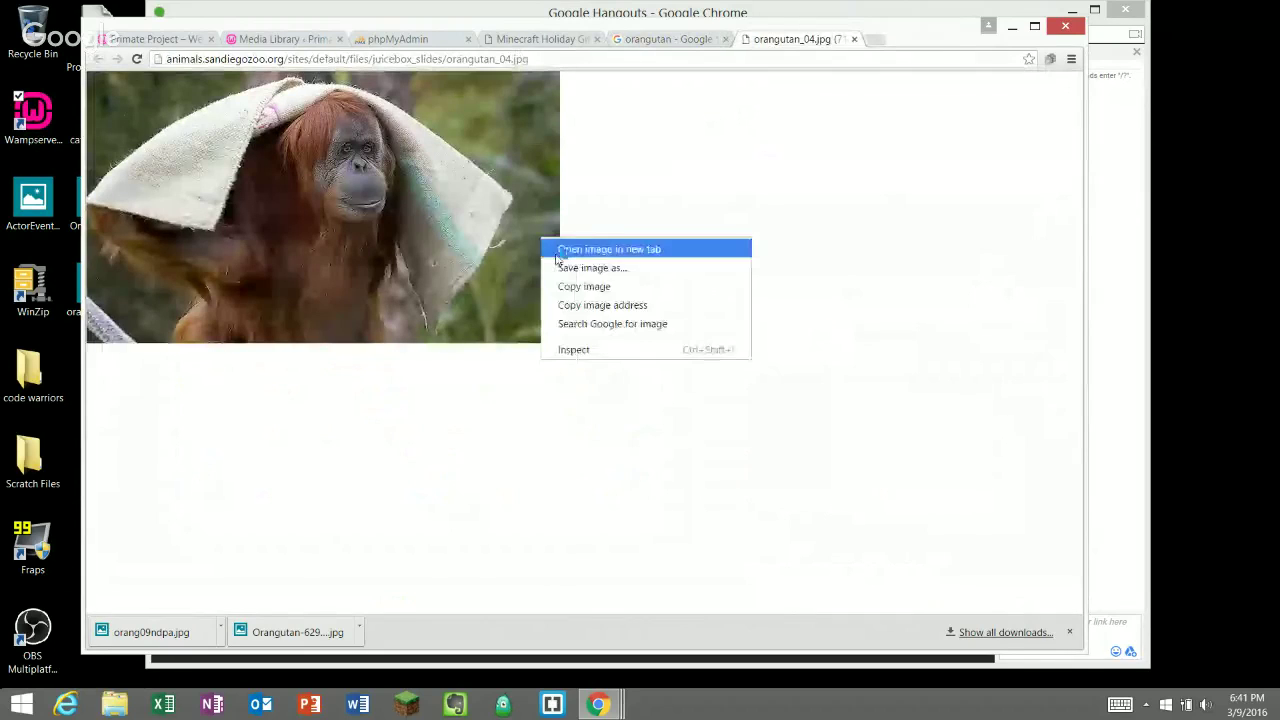
pyautogui.click(566, 266)
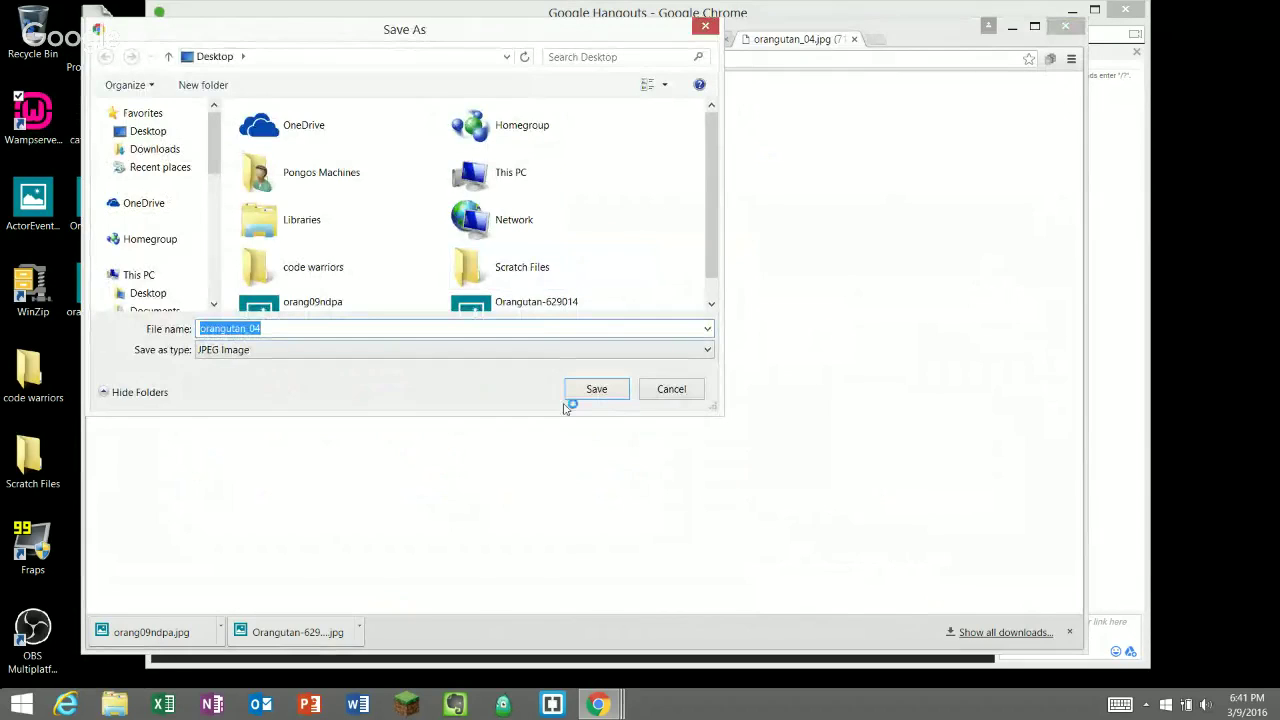
pyautogui.click(594, 390)
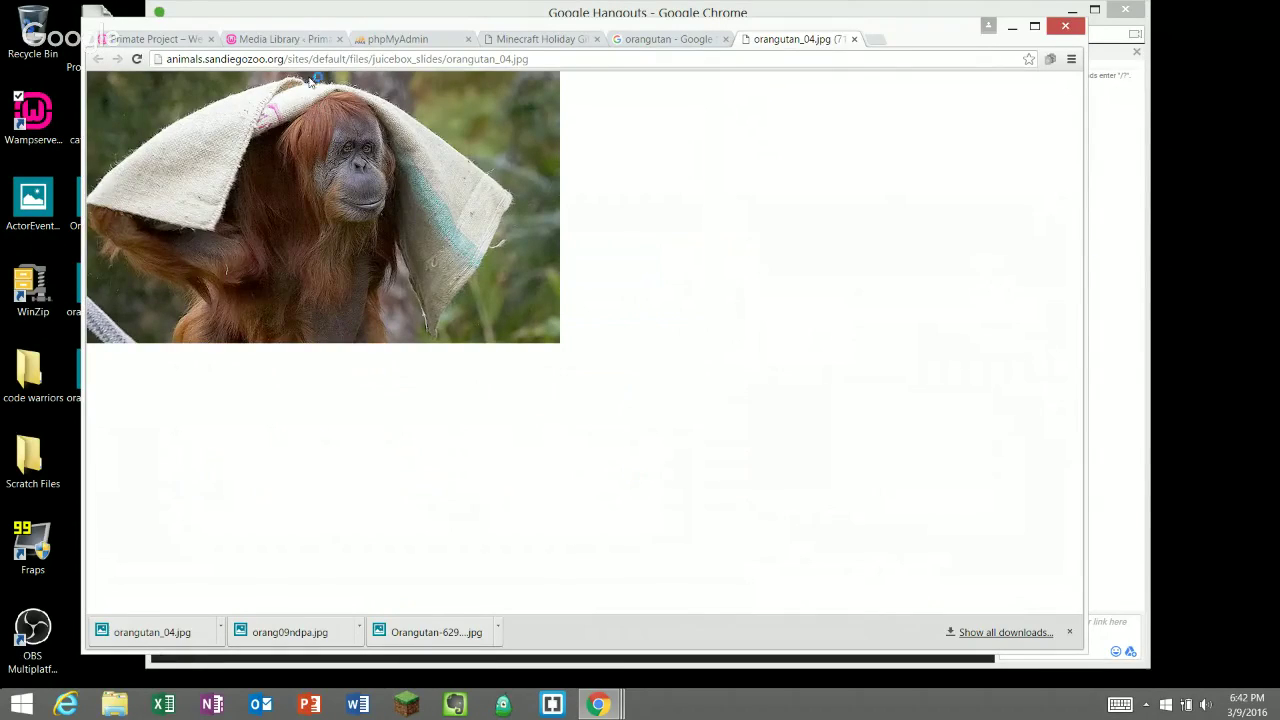
# - Return to the WordPress admin page and start a new post
pyautogui.click(285, 39)
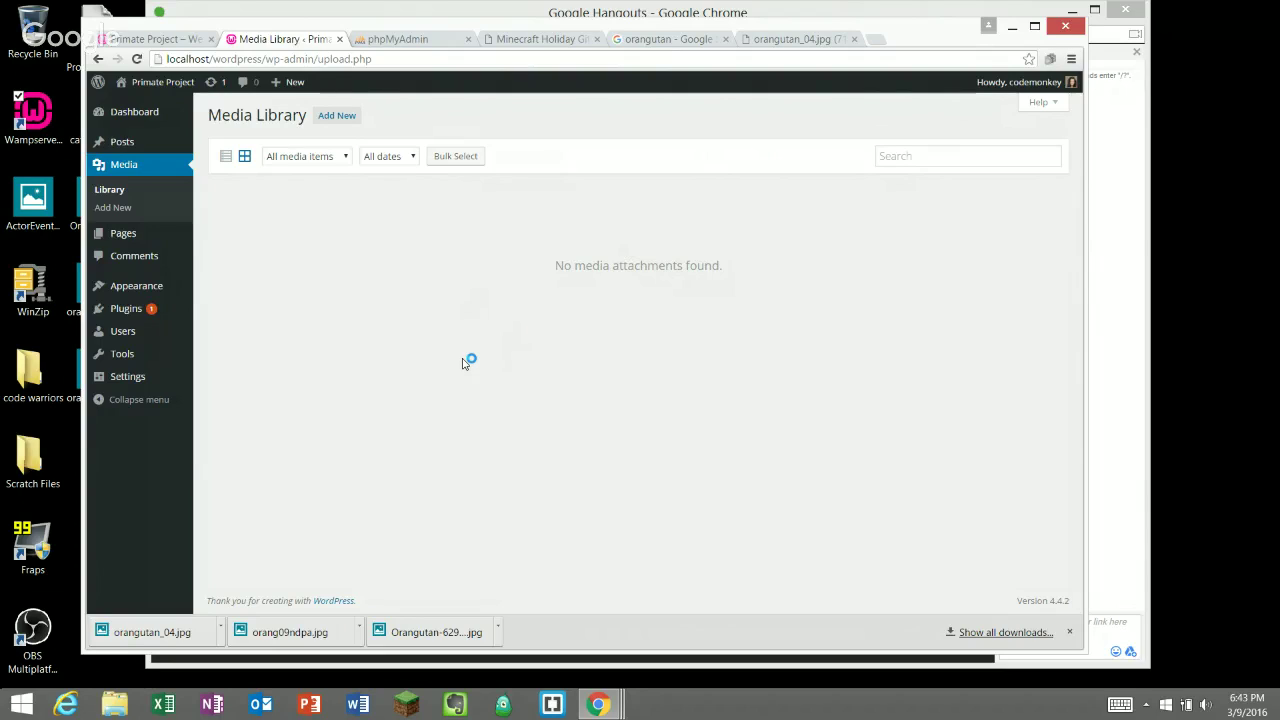
pyautogui.moveTo(120, 148)
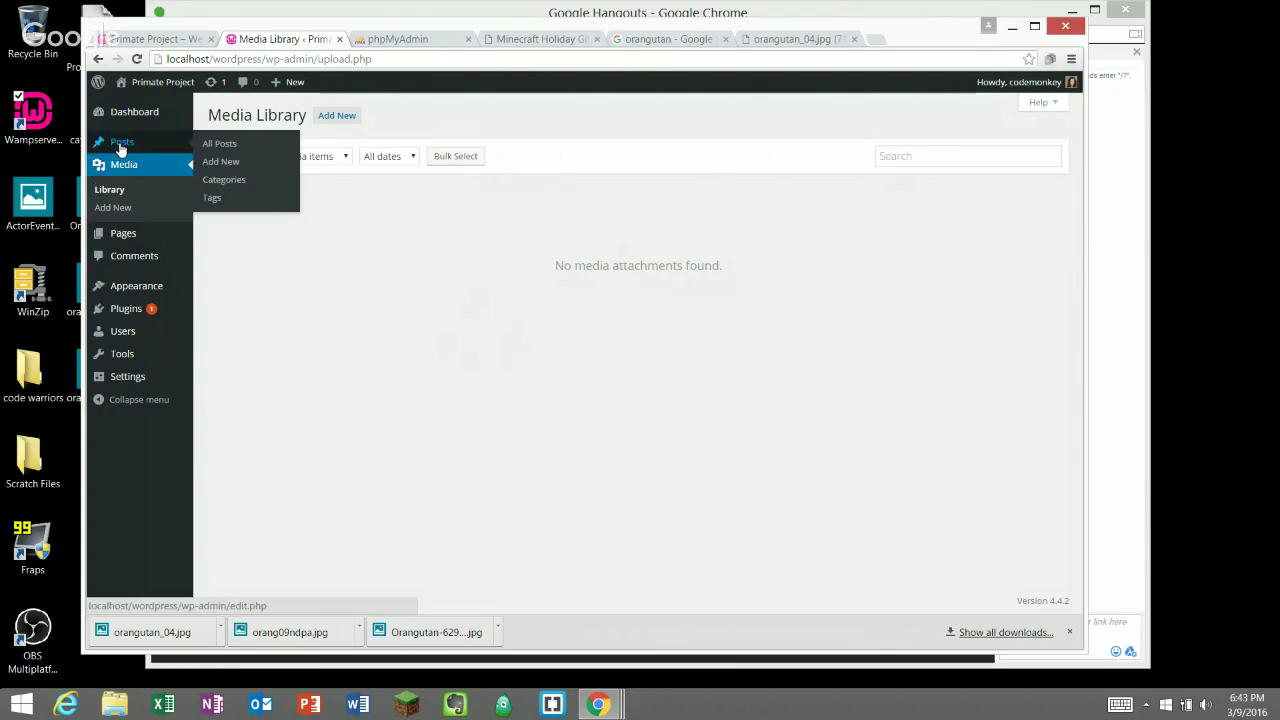
pyautogui.click(220, 162)
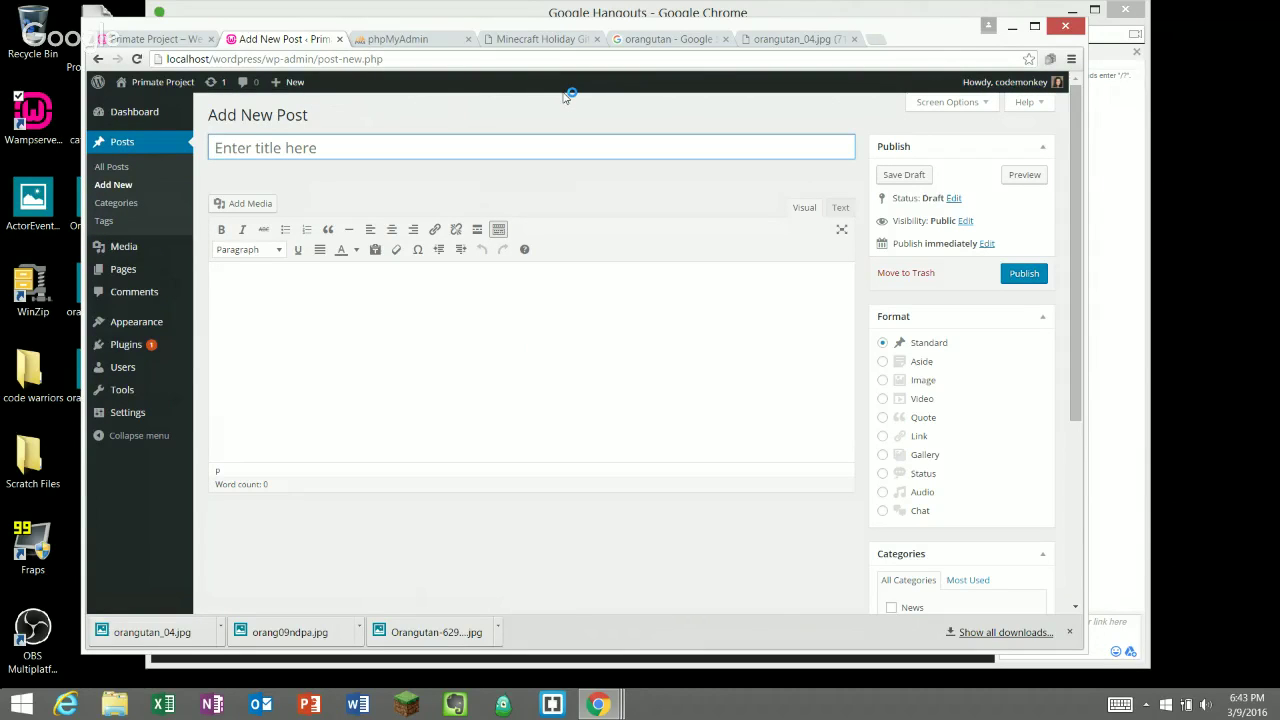
# - Title the post "Post with a Picture" and enter ":-)" as its body text
pyautogui.write('Post with a Picture')
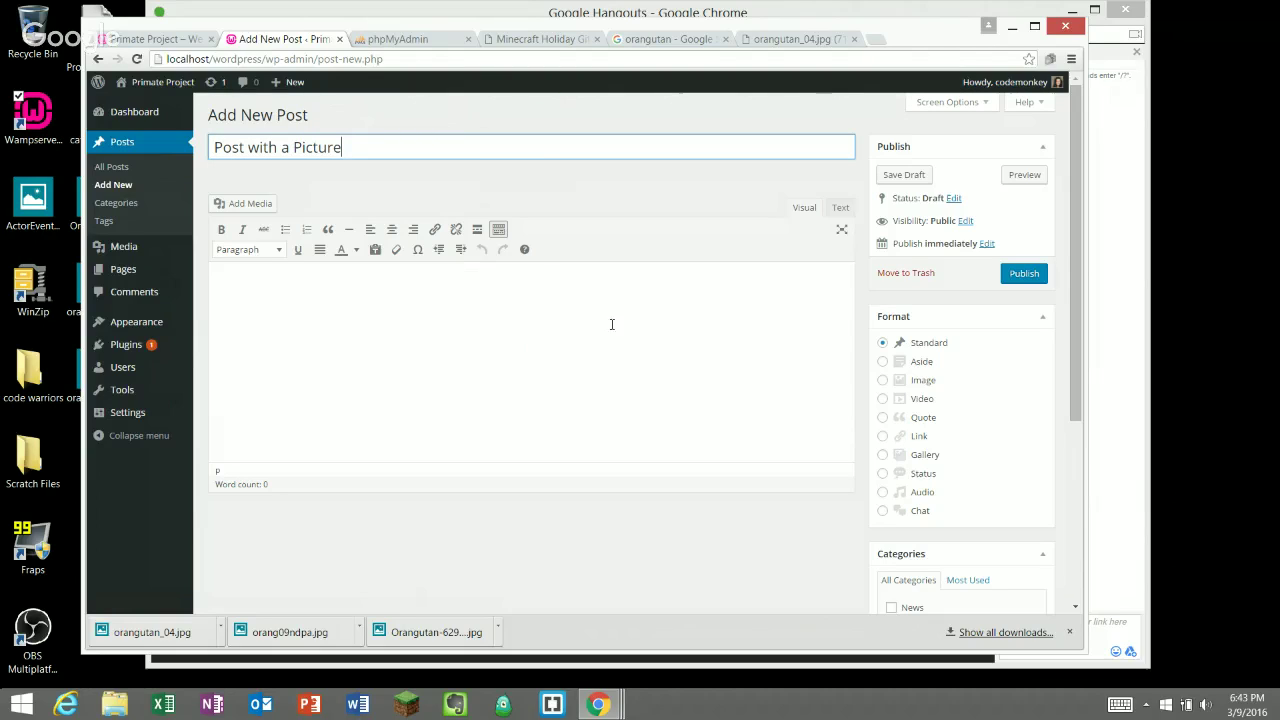
pyautogui.click(580, 326)
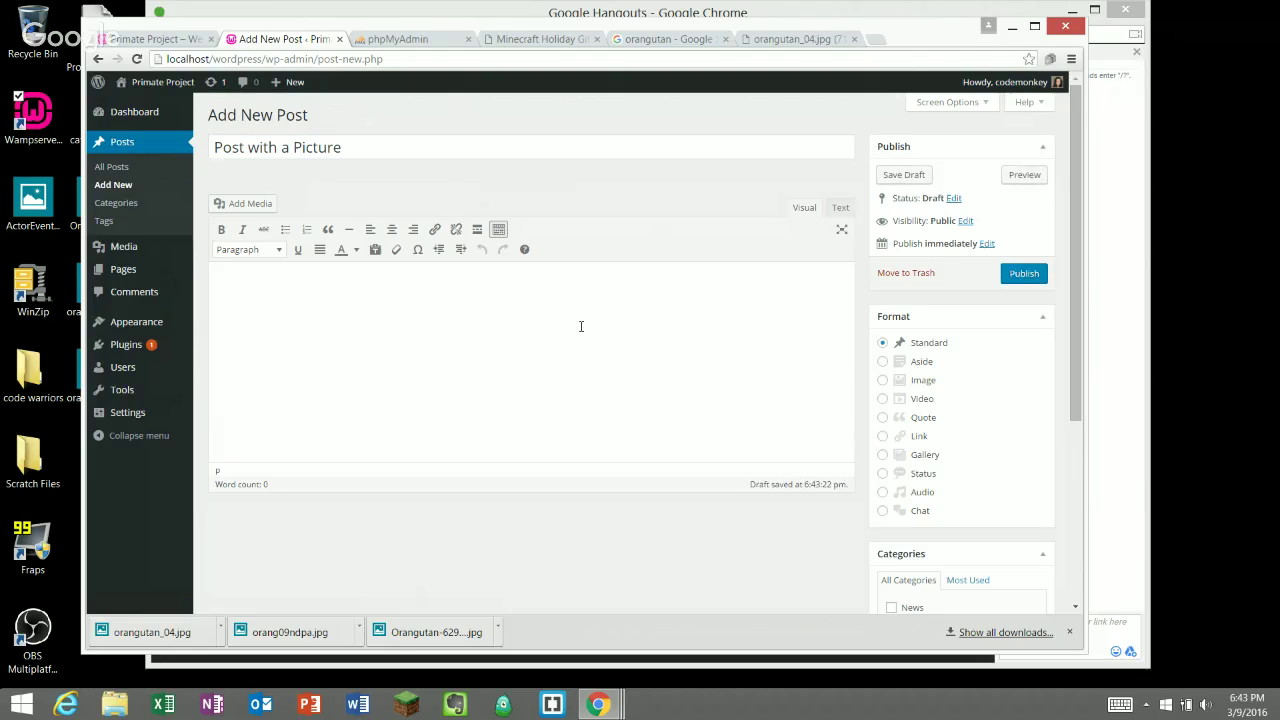
pyautogui.write(':-)')
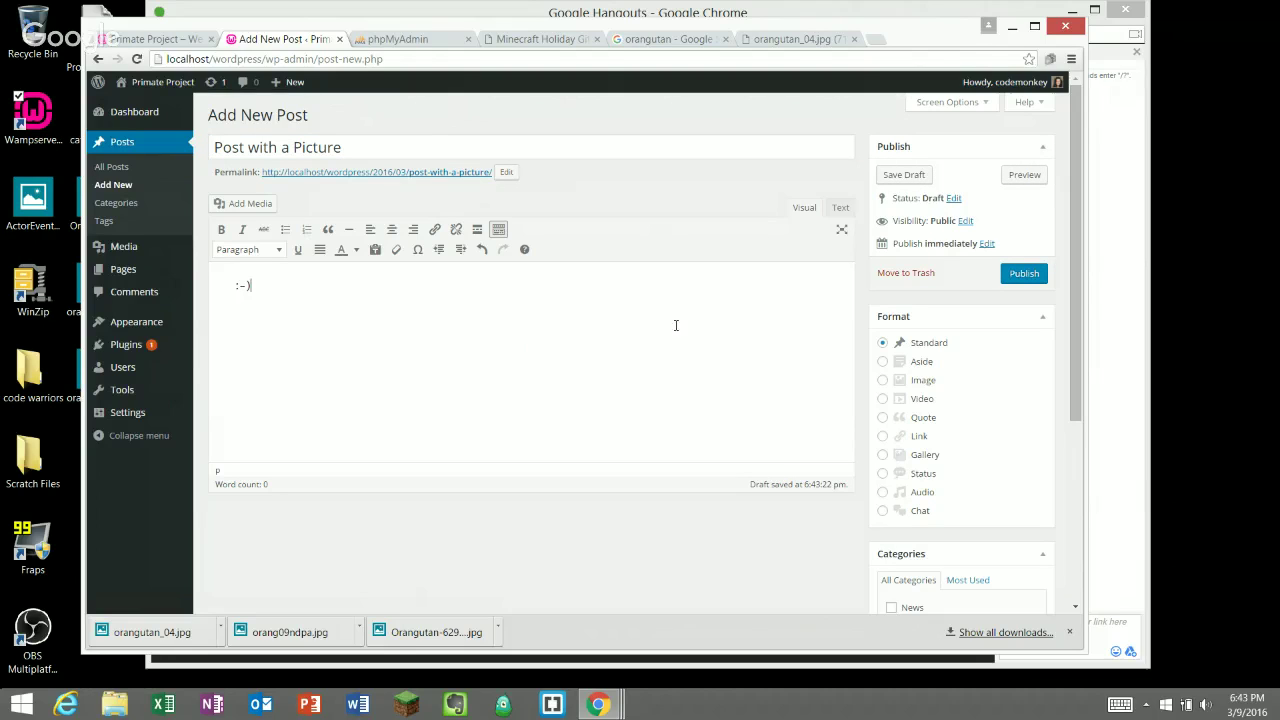
# - Open the featured image uploader for the post and shift the browser window to uncover the orangutan files on the desktop
pyautogui.scroll(-3, 711, 320)
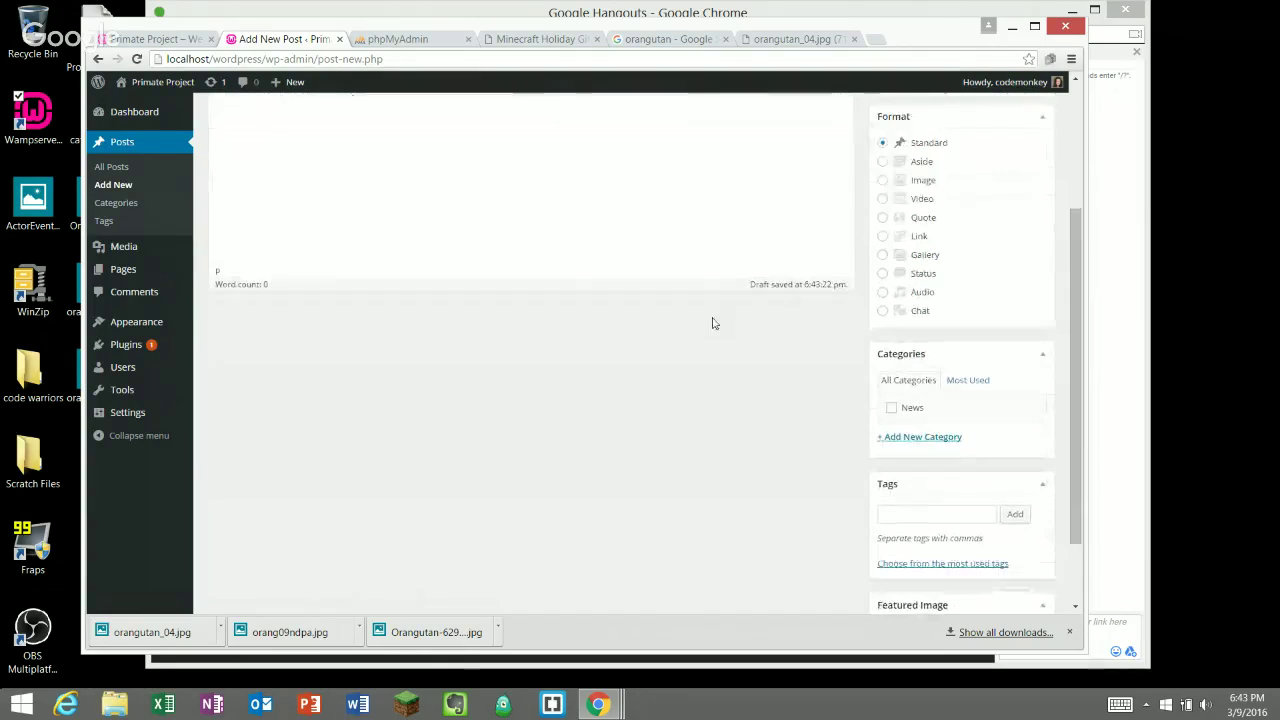
pyautogui.scroll(-2, 712, 323)
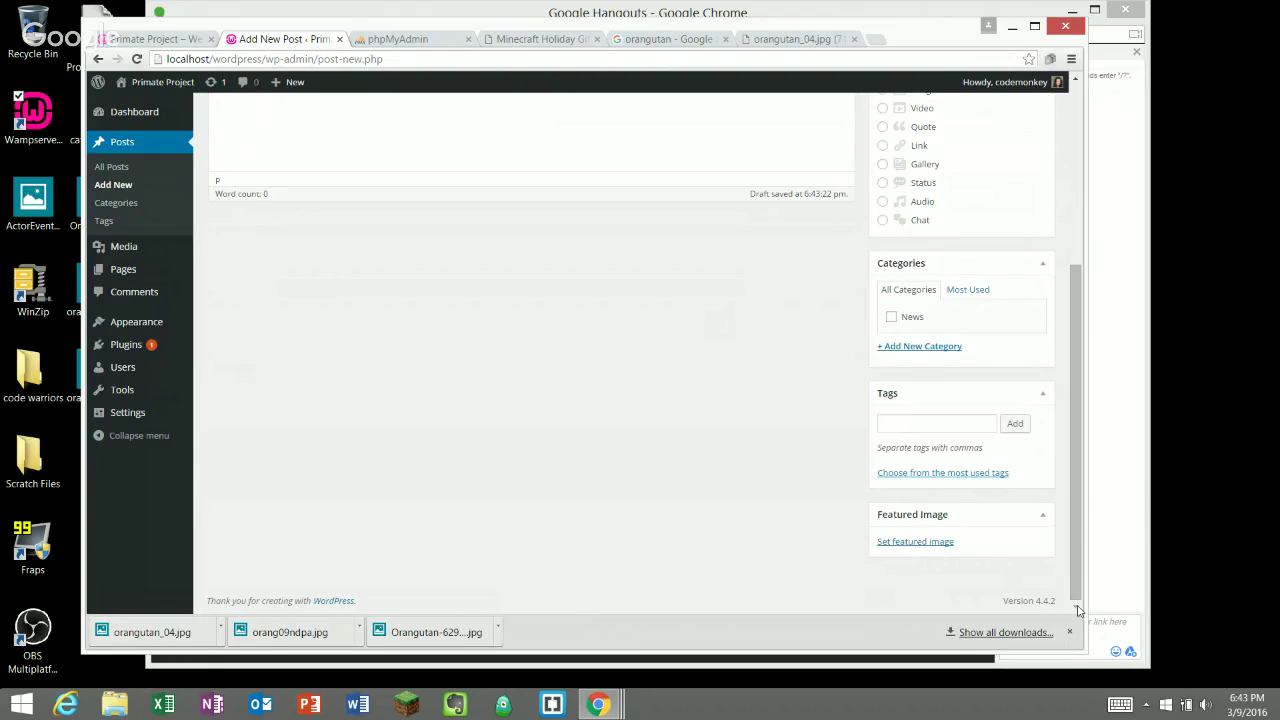
pyautogui.moveTo(1080, 608); pyautogui.dragTo(1126, 608)
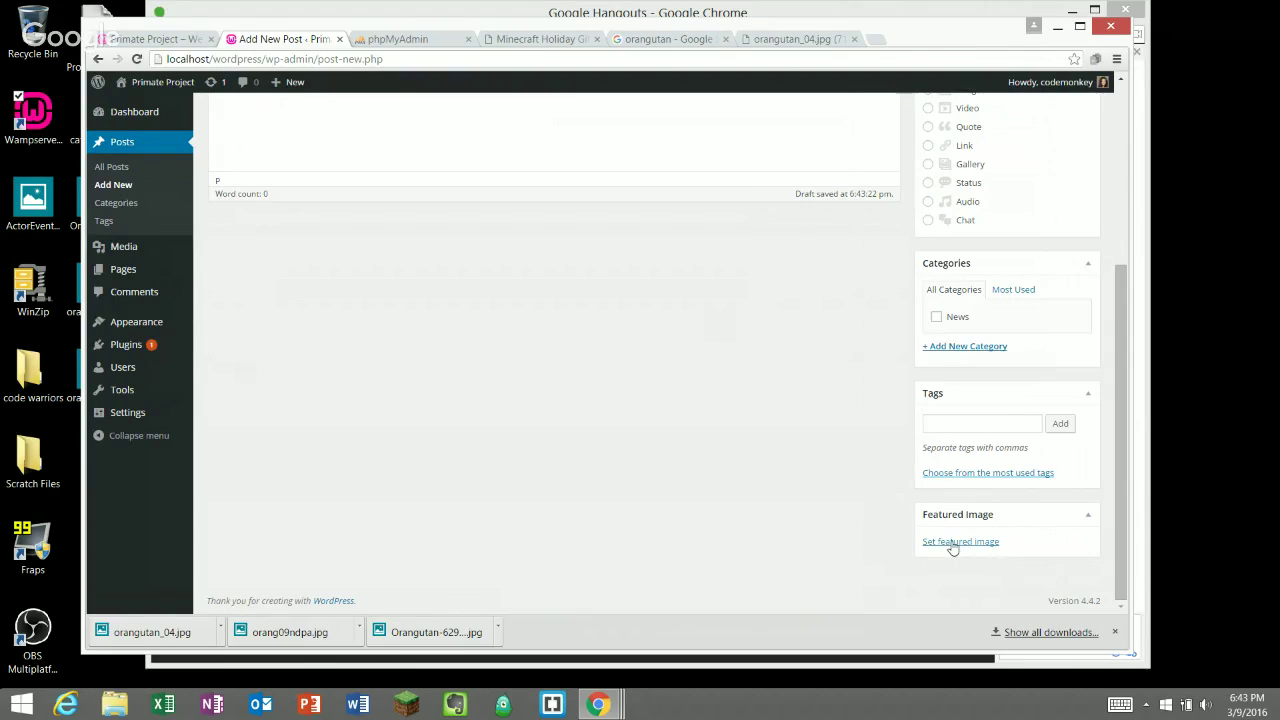
pyautogui.click(952, 546)
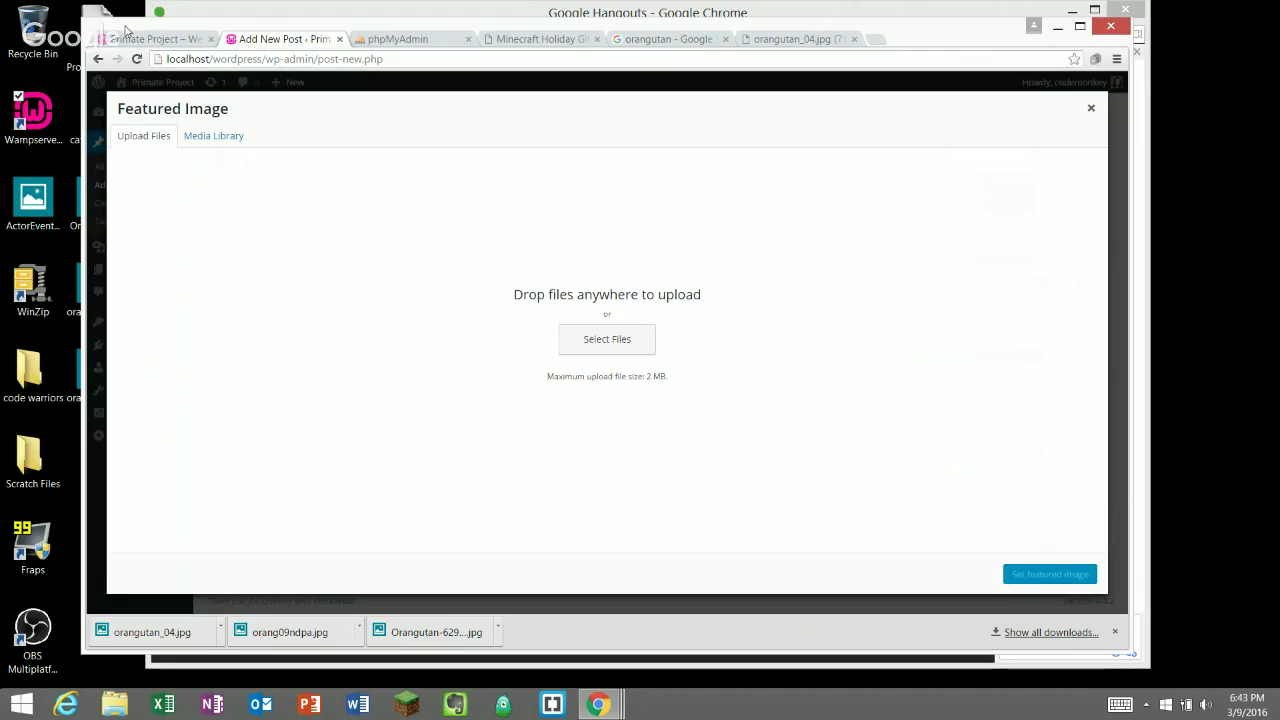
pyautogui.moveTo(185, 18); pyautogui.dragTo(226, 29)
pyautogui.click(101, 378)
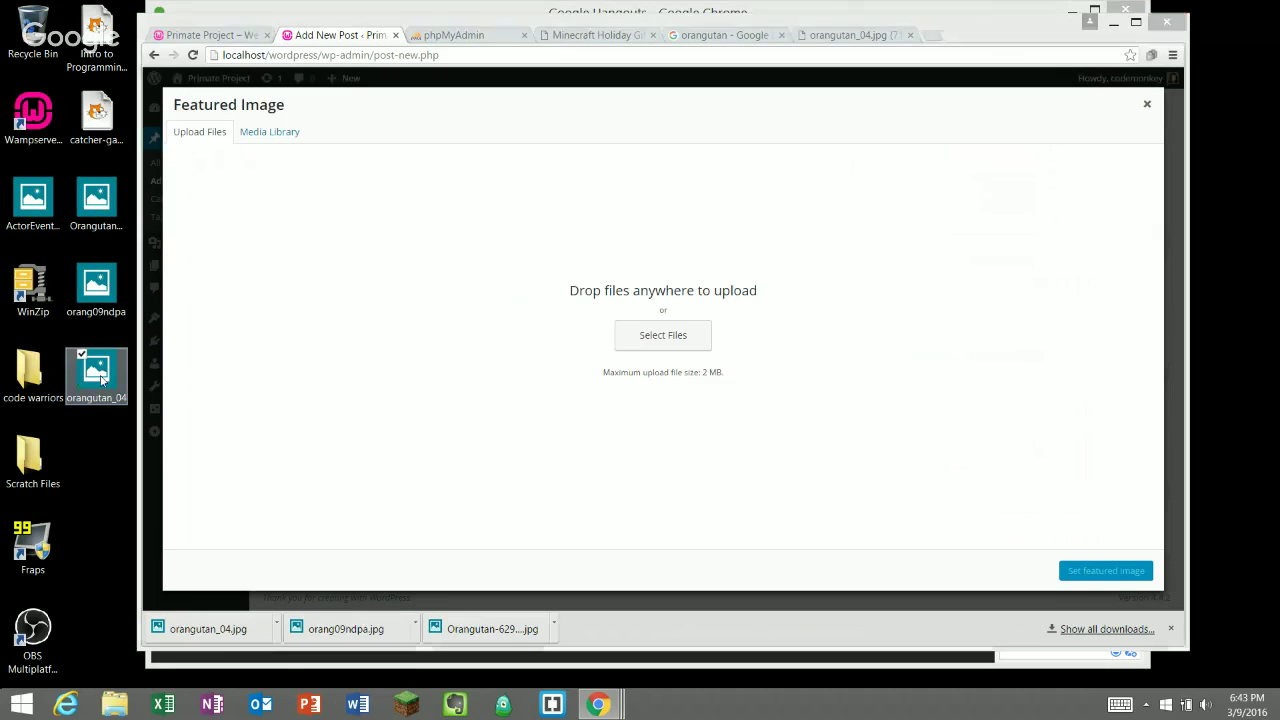
pyautogui.click(517, 367)
pyautogui.moveTo(80, 382); pyautogui.dragTo(136, 350)
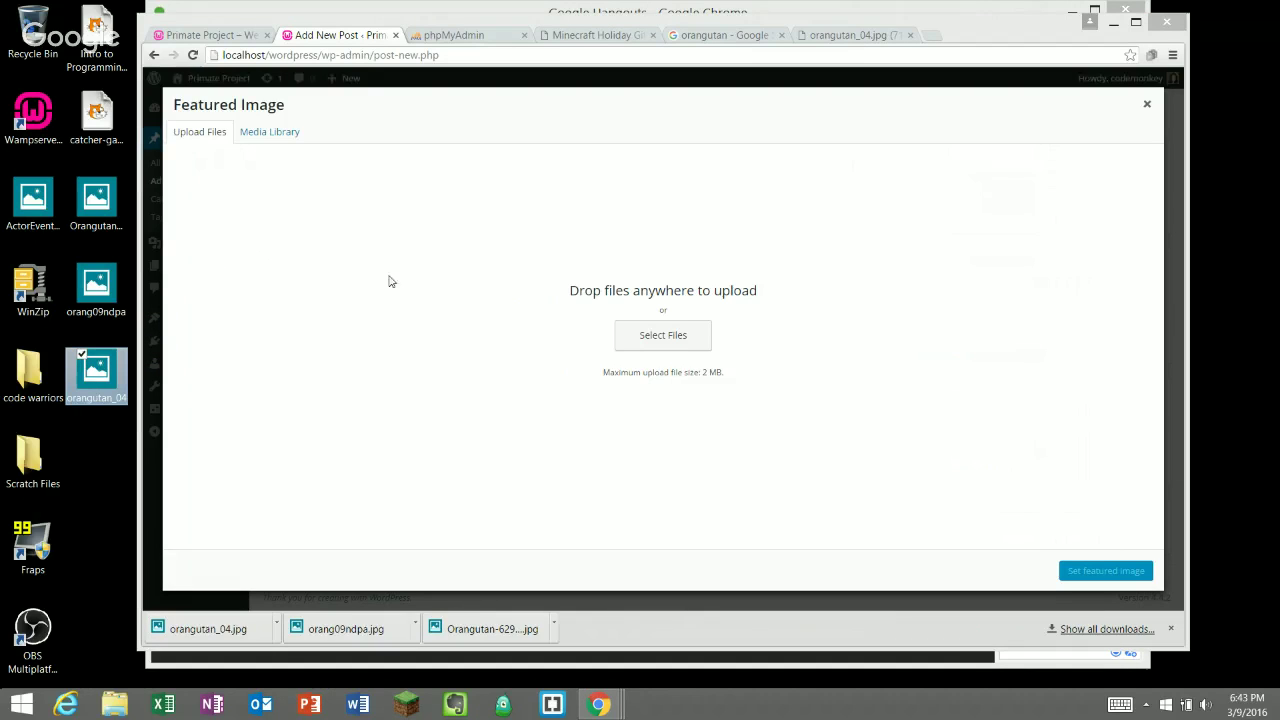
# - Upload the orangutan_04, orang09ndpa and Orangutan-629014 images from the Desktop folder to the media library
pyautogui.click(663, 336)
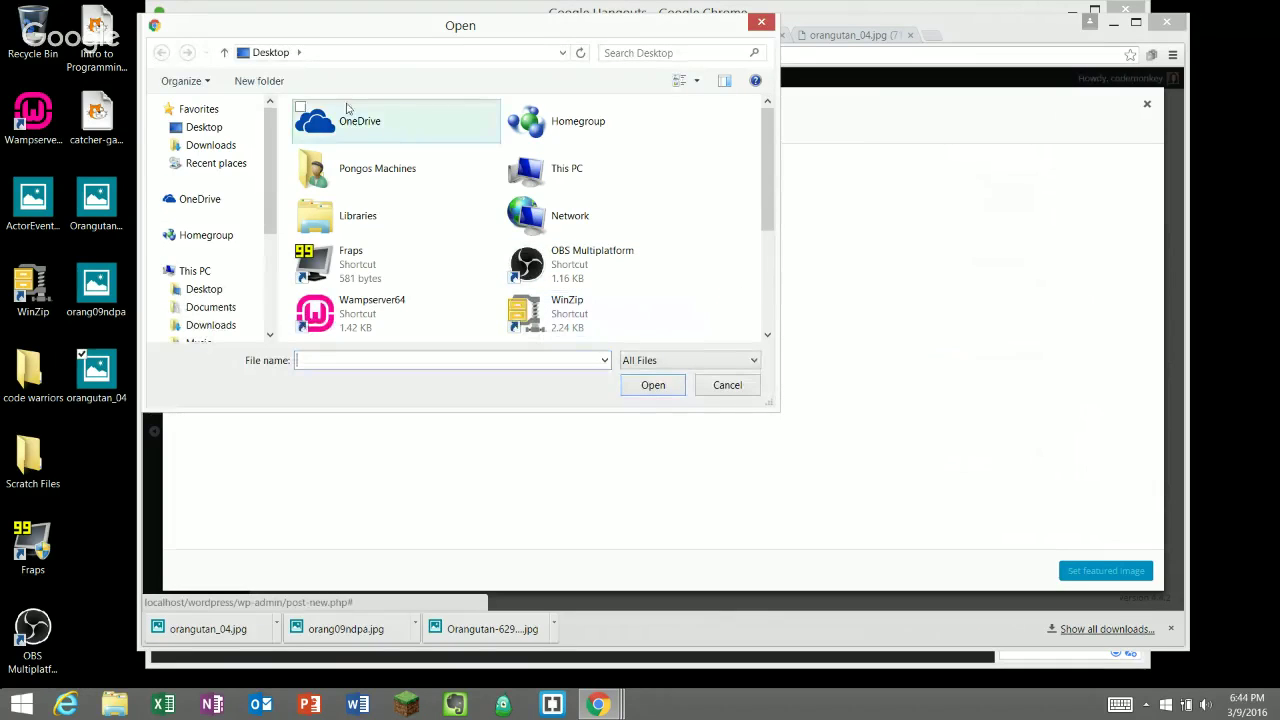
pyautogui.click(176, 127)
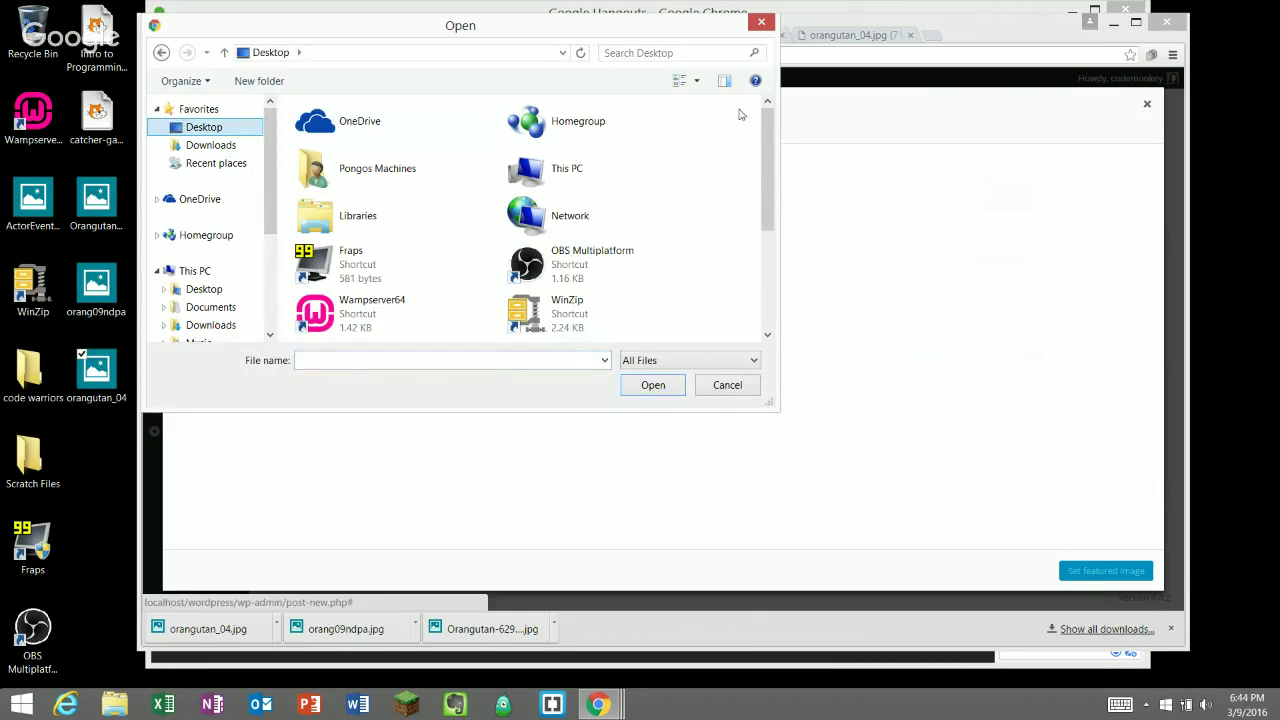
pyautogui.moveTo(762, 191); pyautogui.dragTo(764, 287)
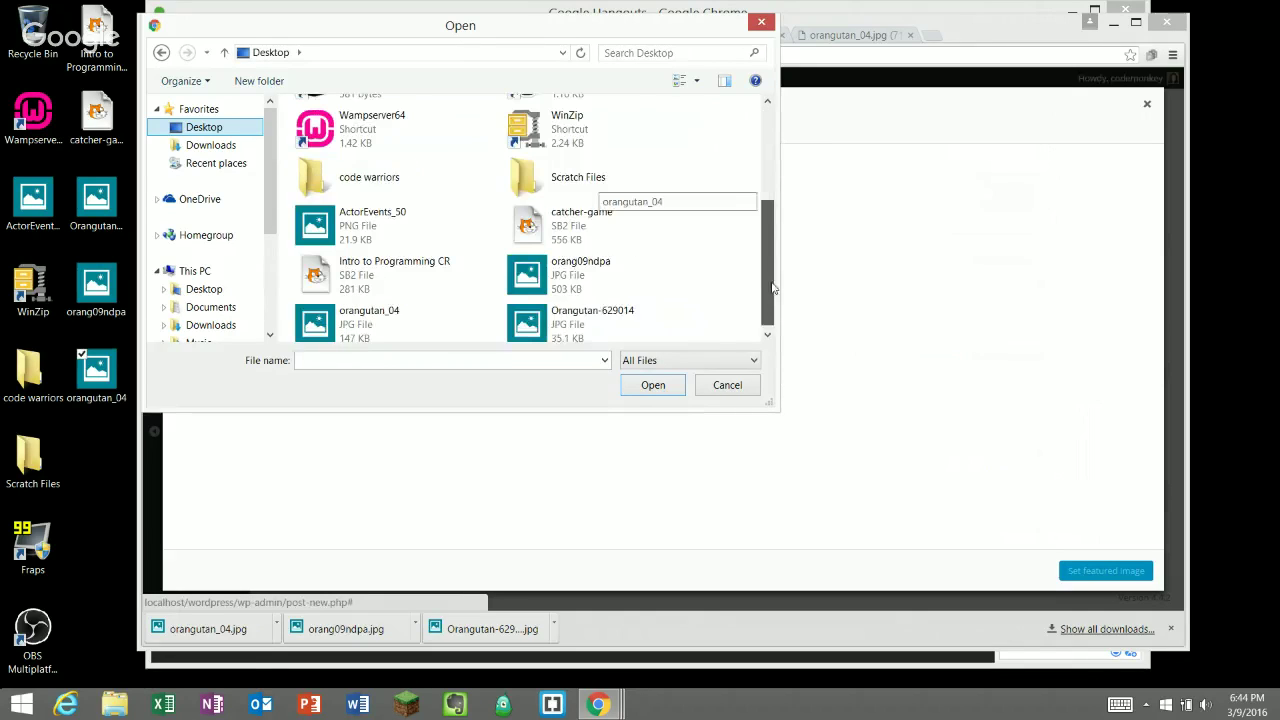
pyautogui.click(322, 318)
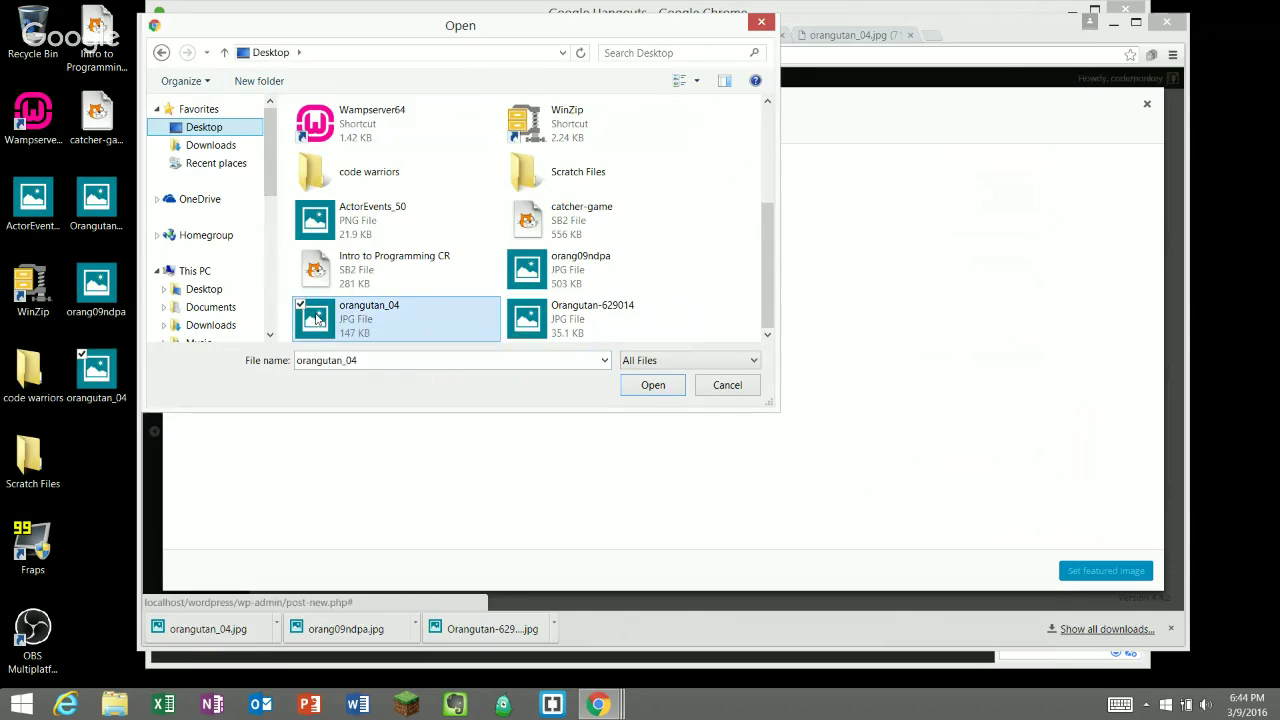
pyautogui.keyDown('ctrl'); pyautogui.click(530, 276); pyautogui.keyUp('ctrl')
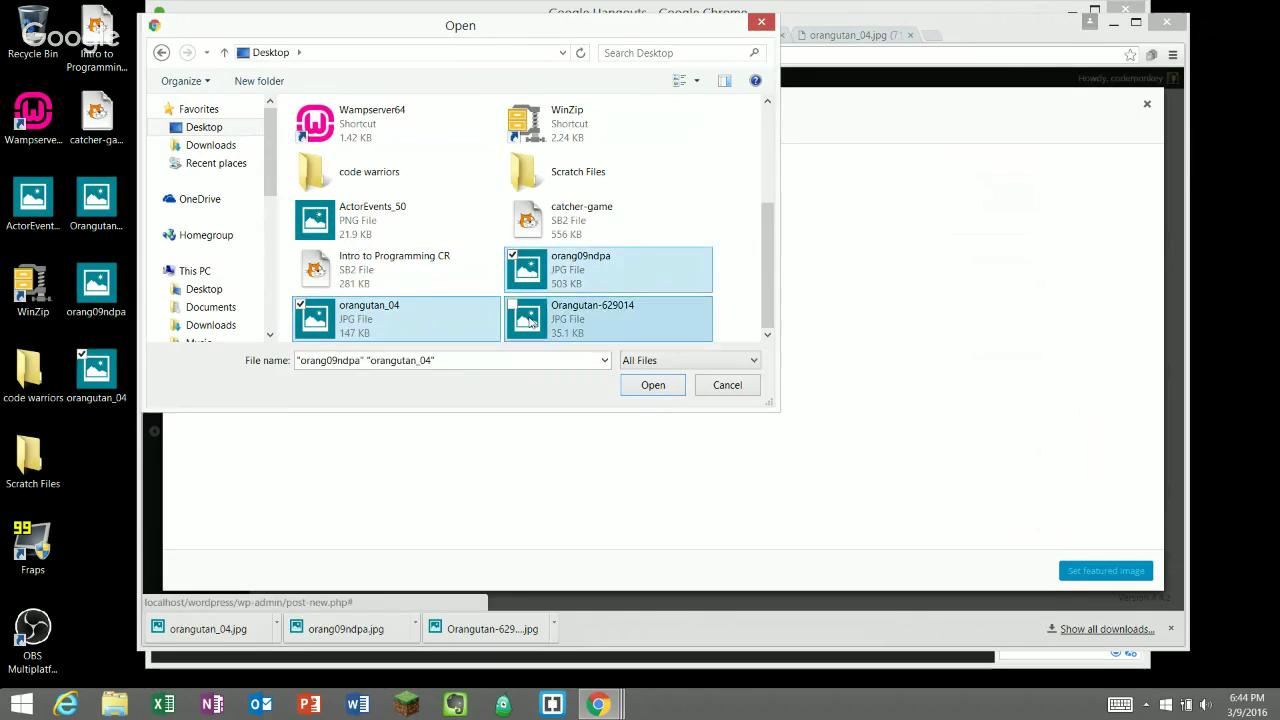
pyautogui.keyDown('ctrl'); pyautogui.click(520, 318); pyautogui.keyUp('ctrl')
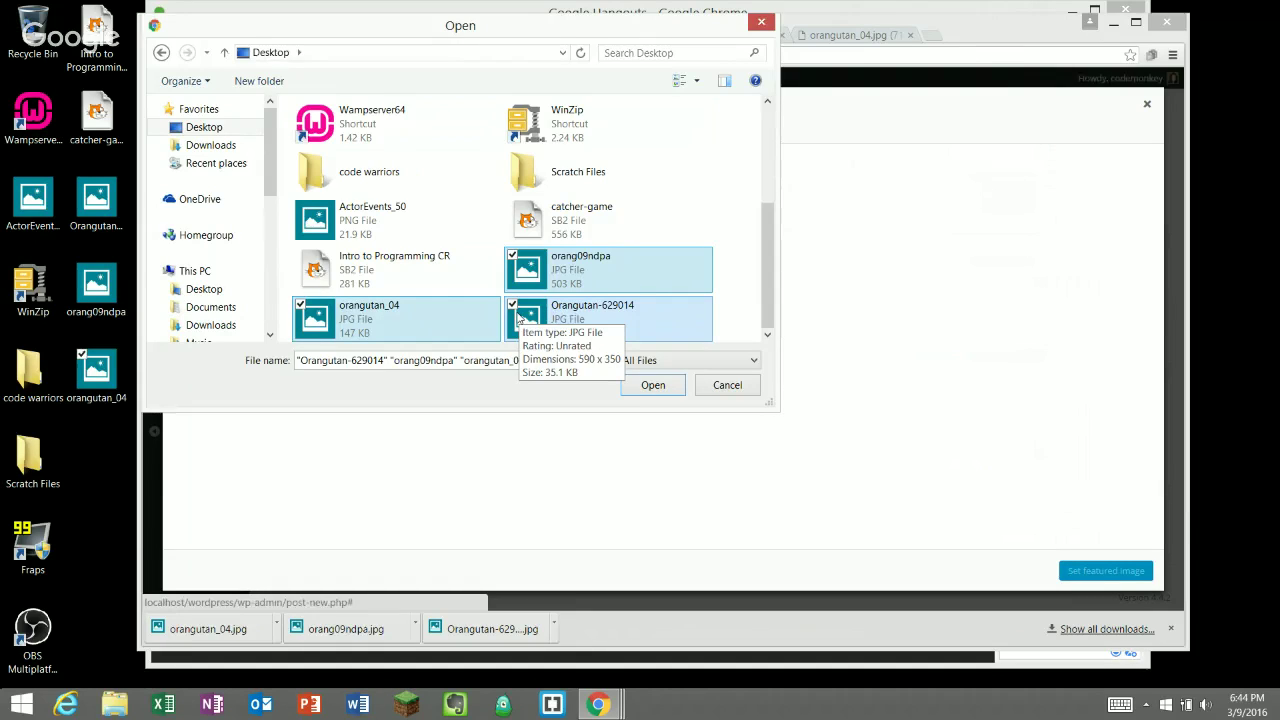
pyautogui.click(652, 385)
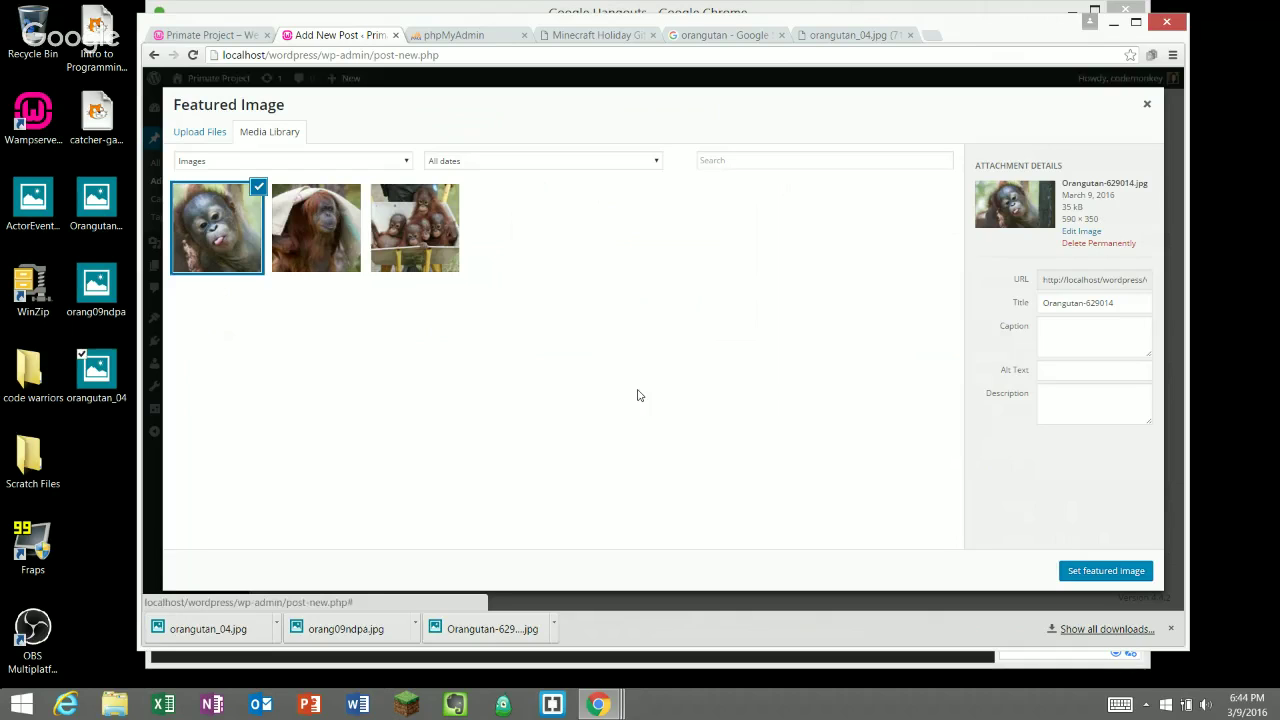
# - Compare the attachment details of the three uploaded orangutan images
pyautogui.click(290, 232)
pyautogui.click(258, 232)
pyautogui.click(302, 236)
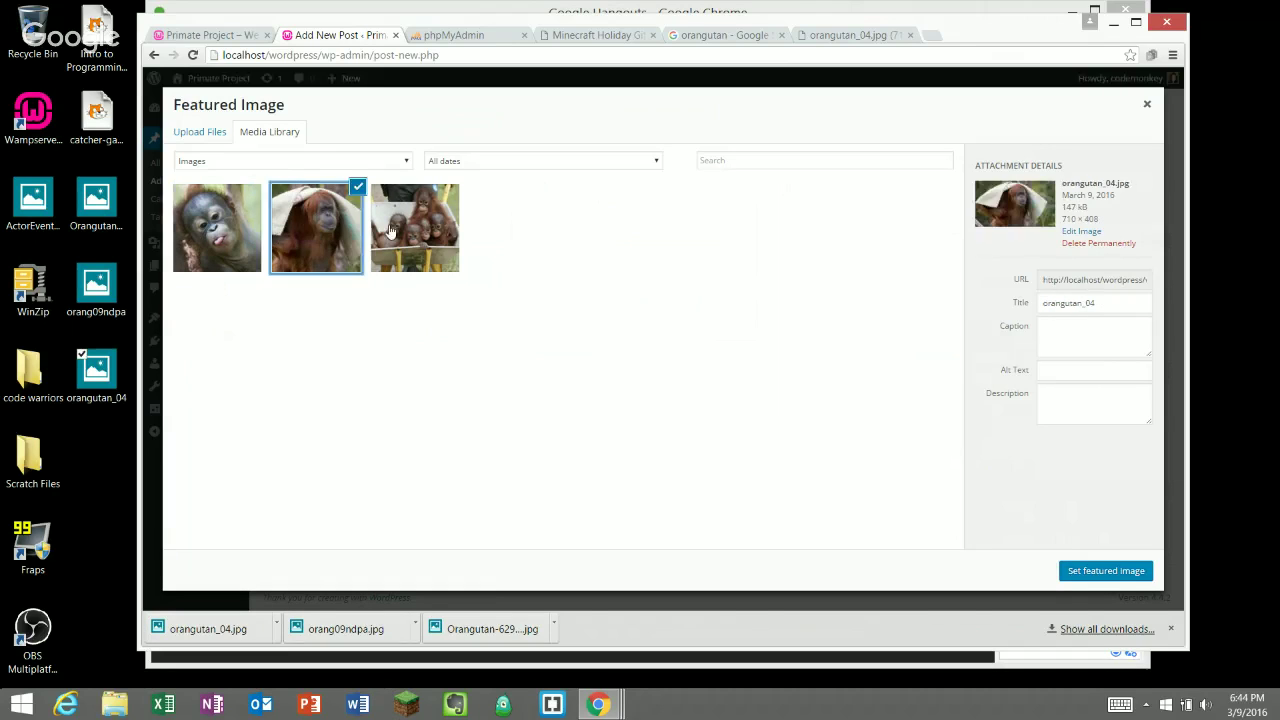
pyautogui.click(392, 232)
pyautogui.click(228, 232)
pyautogui.click(318, 232)
pyautogui.click(397, 257)
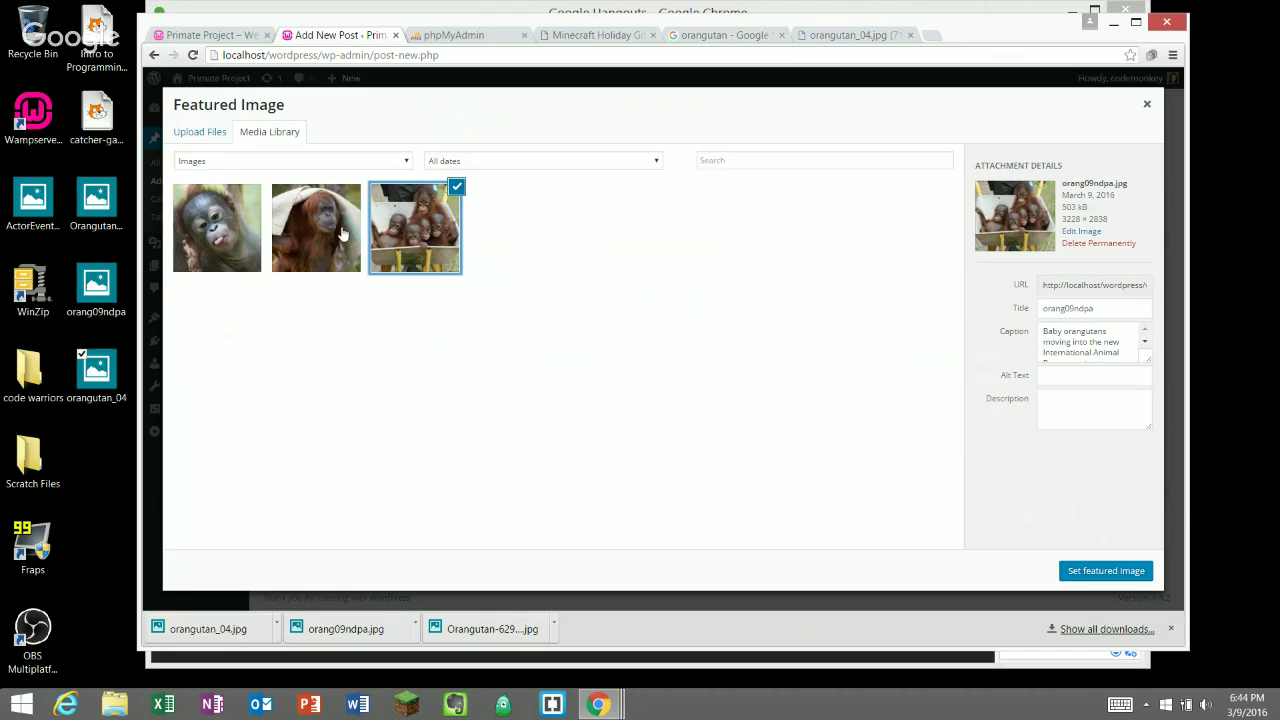
pyautogui.click(304, 236)
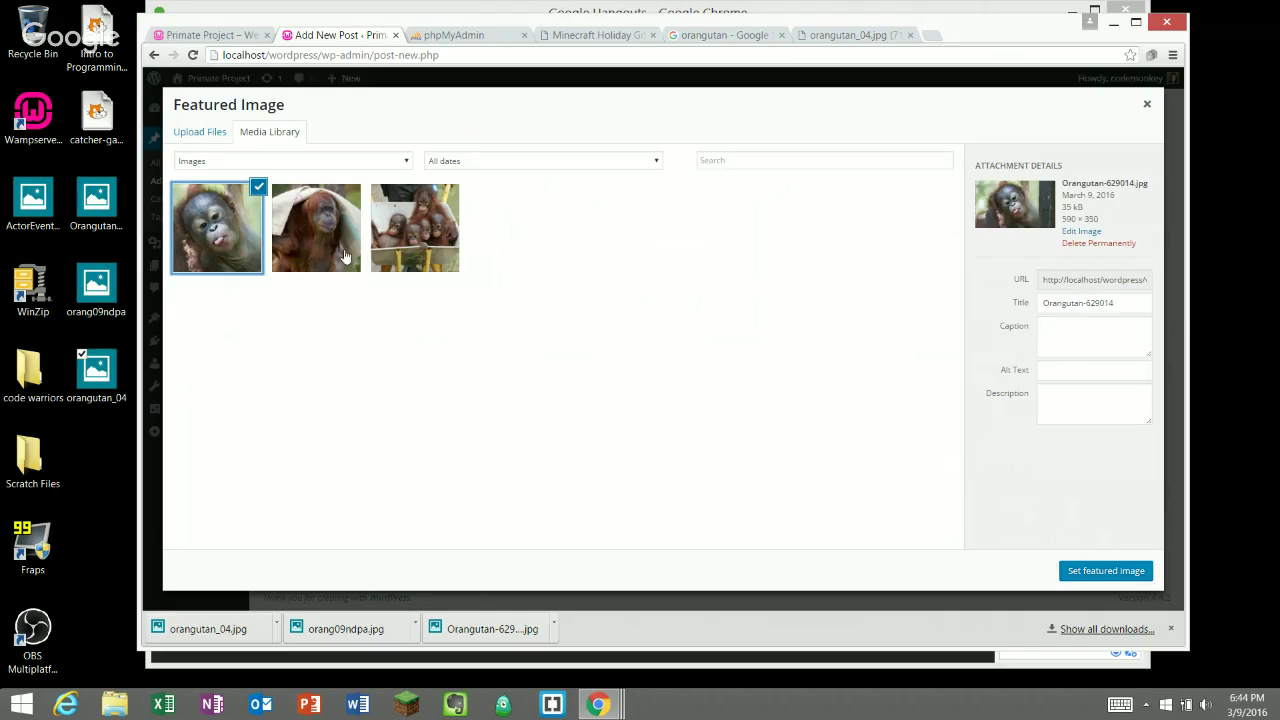
pyautogui.click(401, 236)
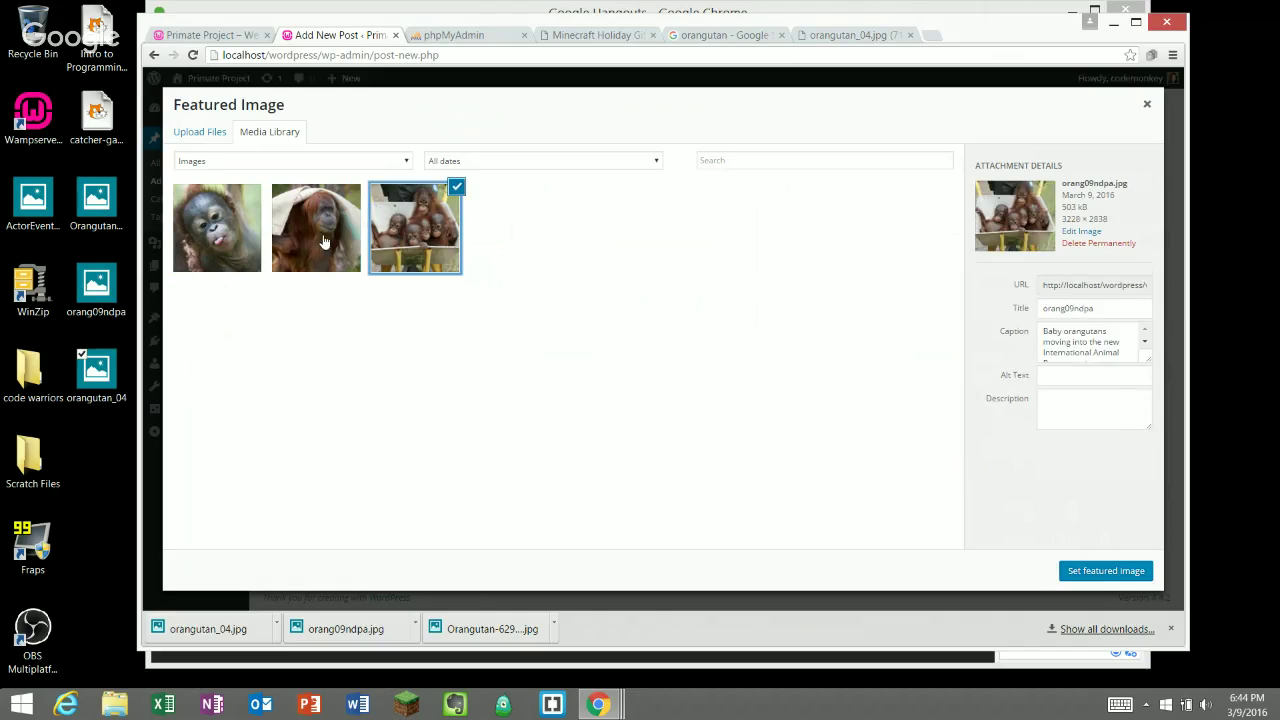
pyautogui.click(323, 242)
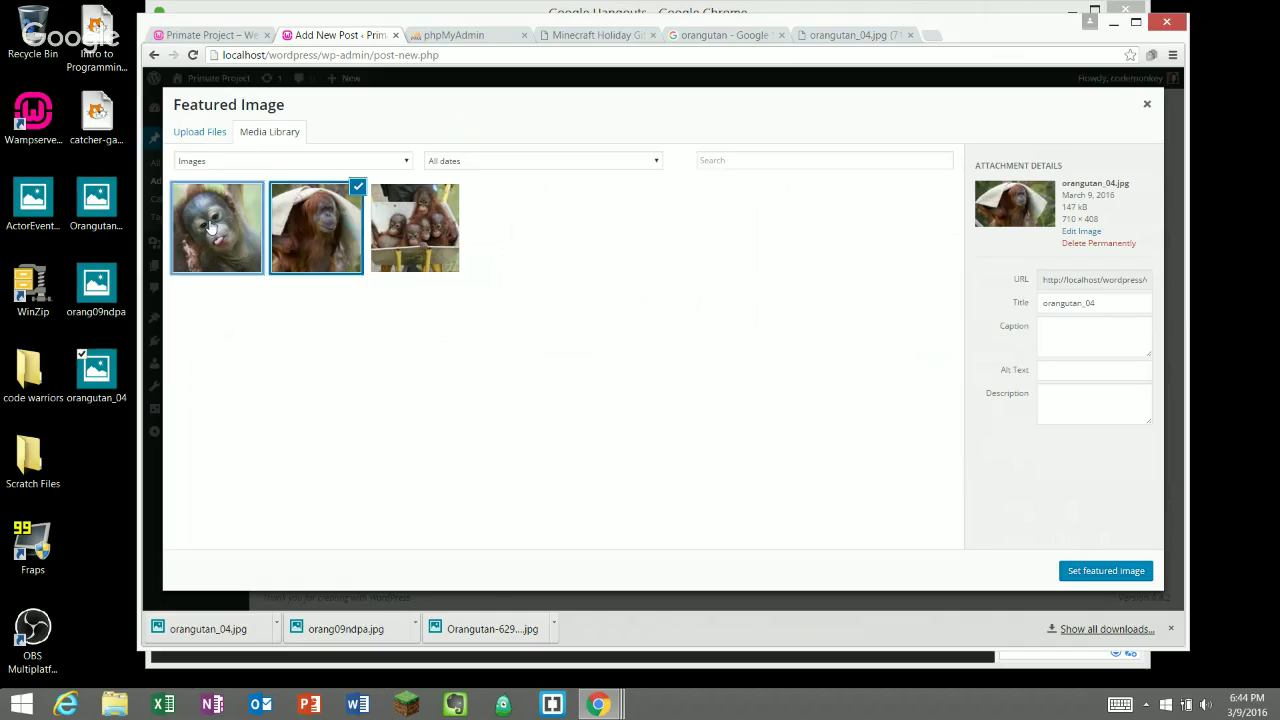
pyautogui.click(210, 228)
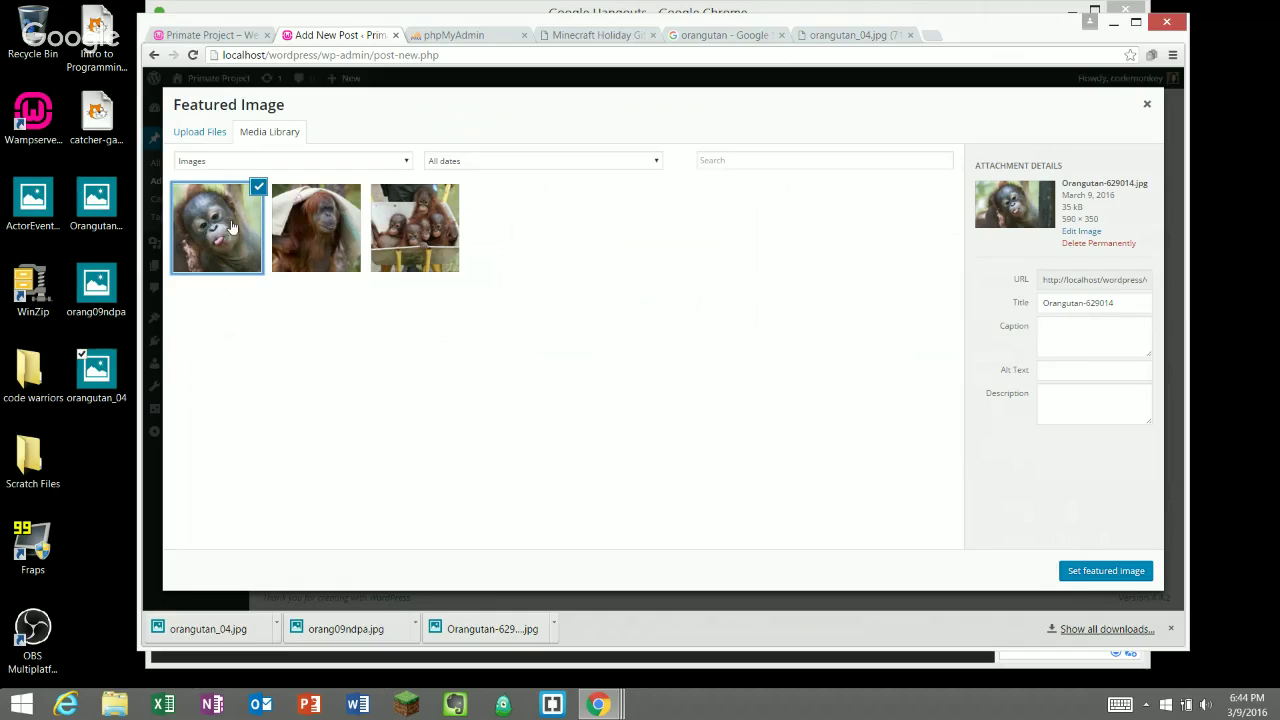
# - Enlarge the caption box of the orang09ndpa wheelbarrow image and read through its full caption
pyautogui.click(393, 252)
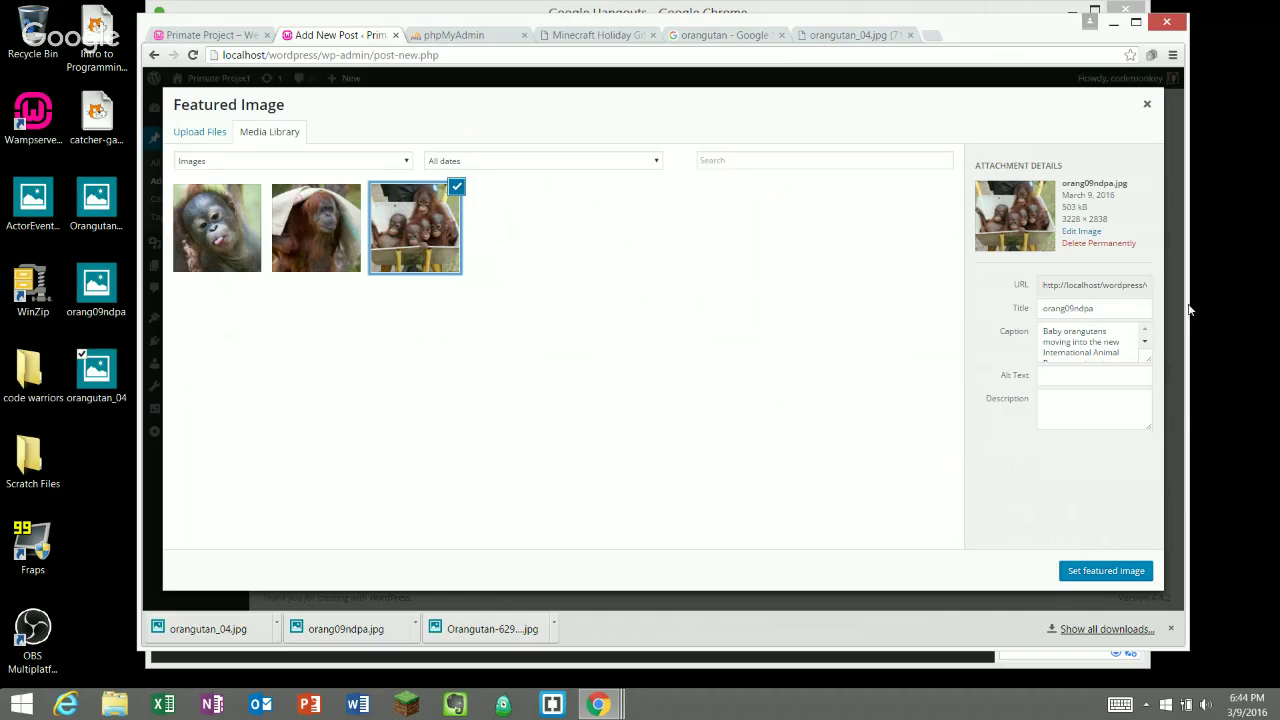
pyautogui.moveTo(1149, 359); pyautogui.dragTo(1140, 488)
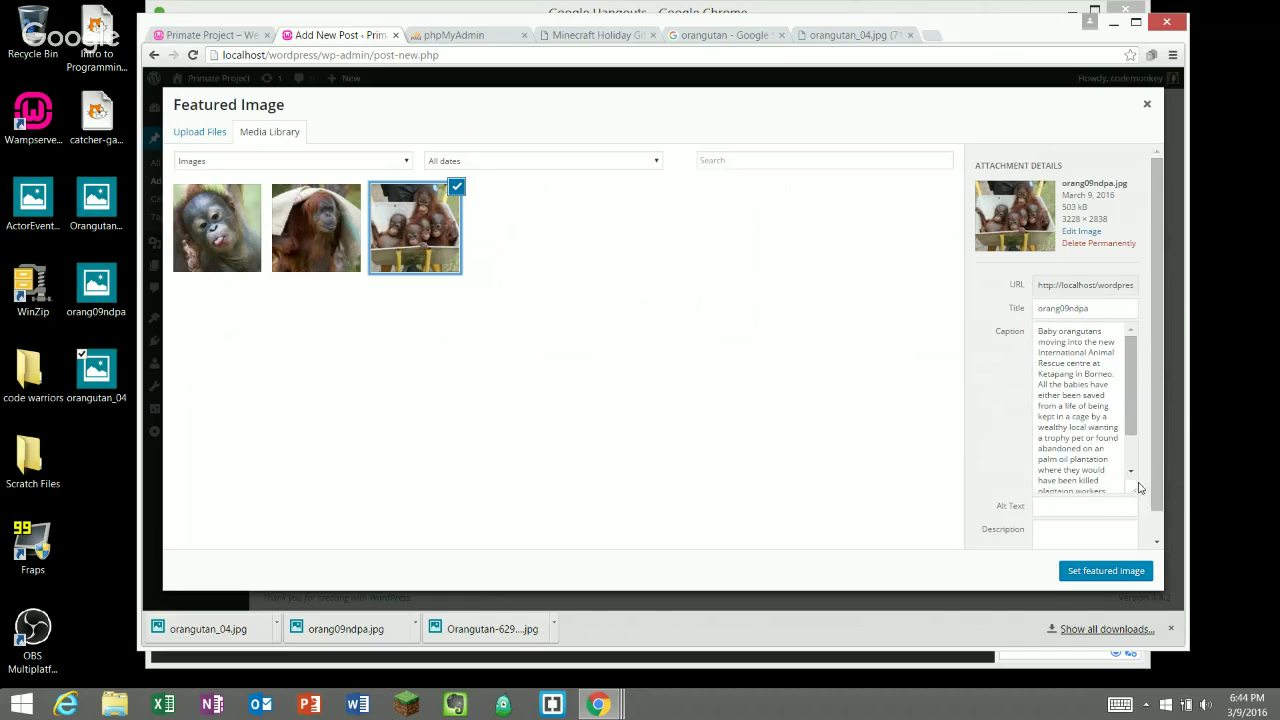
pyautogui.scroll(-2, 1128, 398)
pyautogui.scroll(2, 1126, 392)
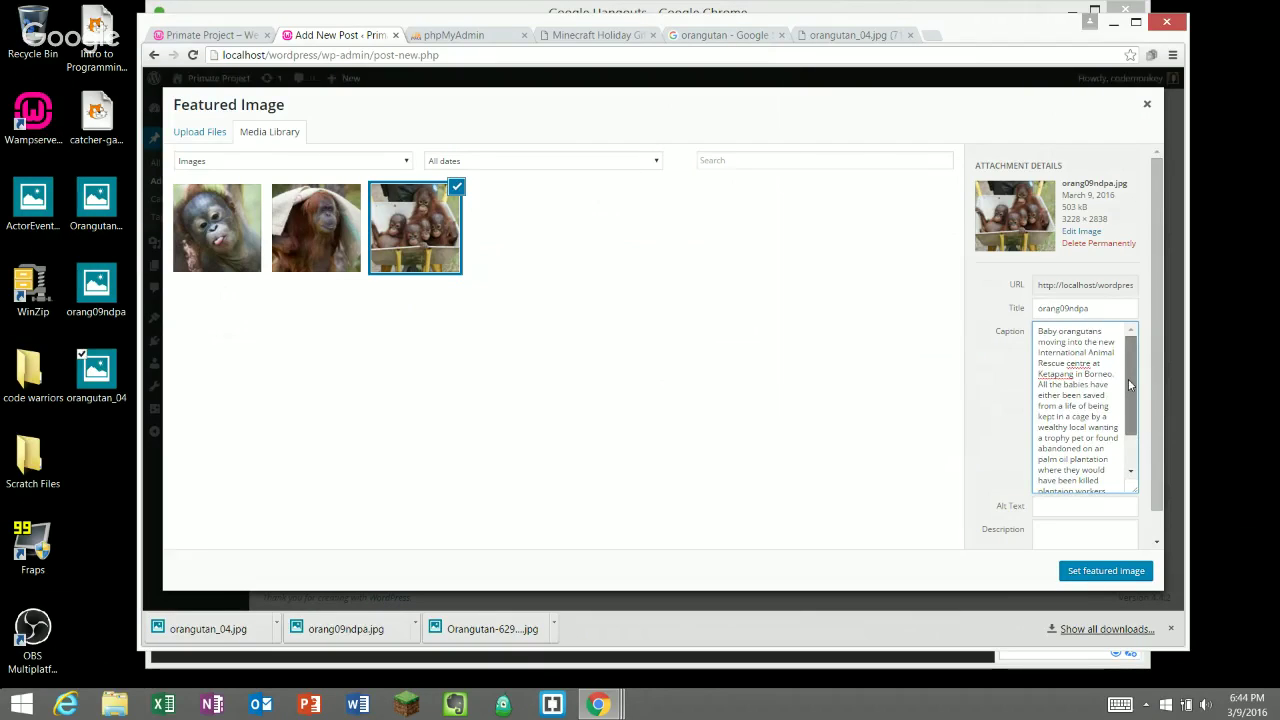
pyautogui.scroll(-3, 1126, 360)
pyautogui.scroll(3, 1118, 340)
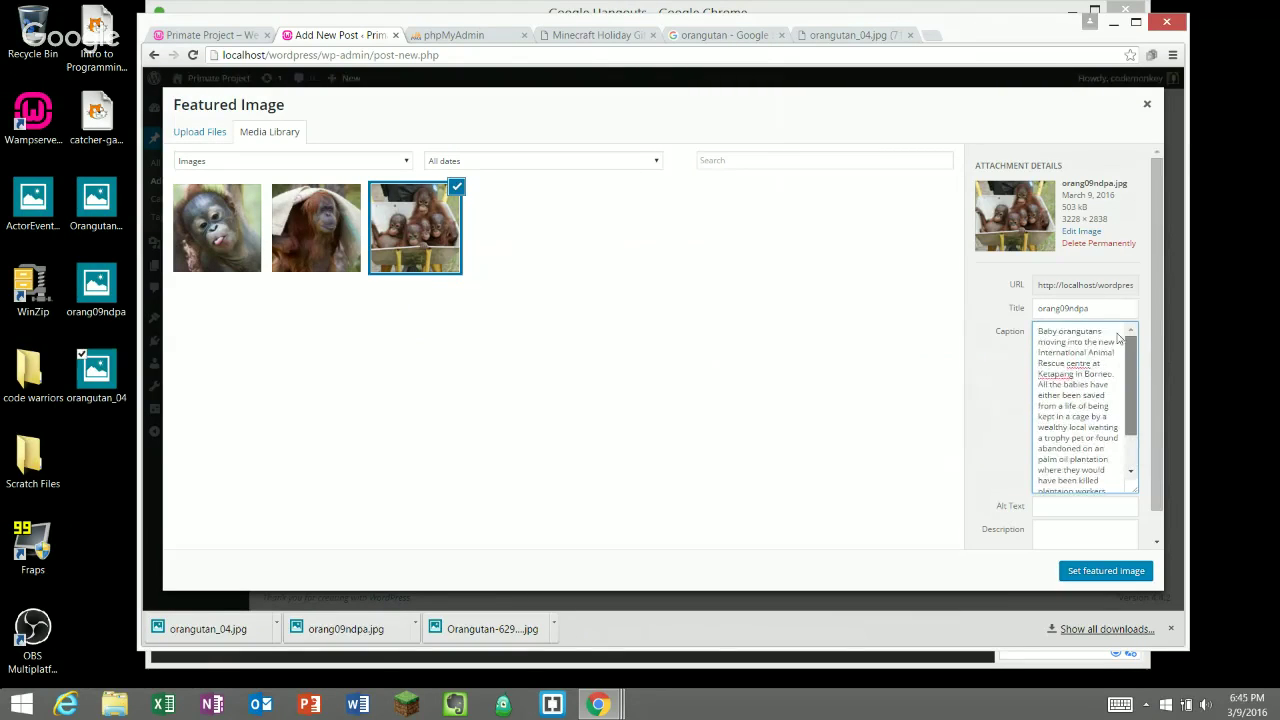
# - Check the details of orangutan_04 and Orangutan-629014 again, and expand the orang09ndpa caption once more for comparison
pyautogui.click(341, 205)
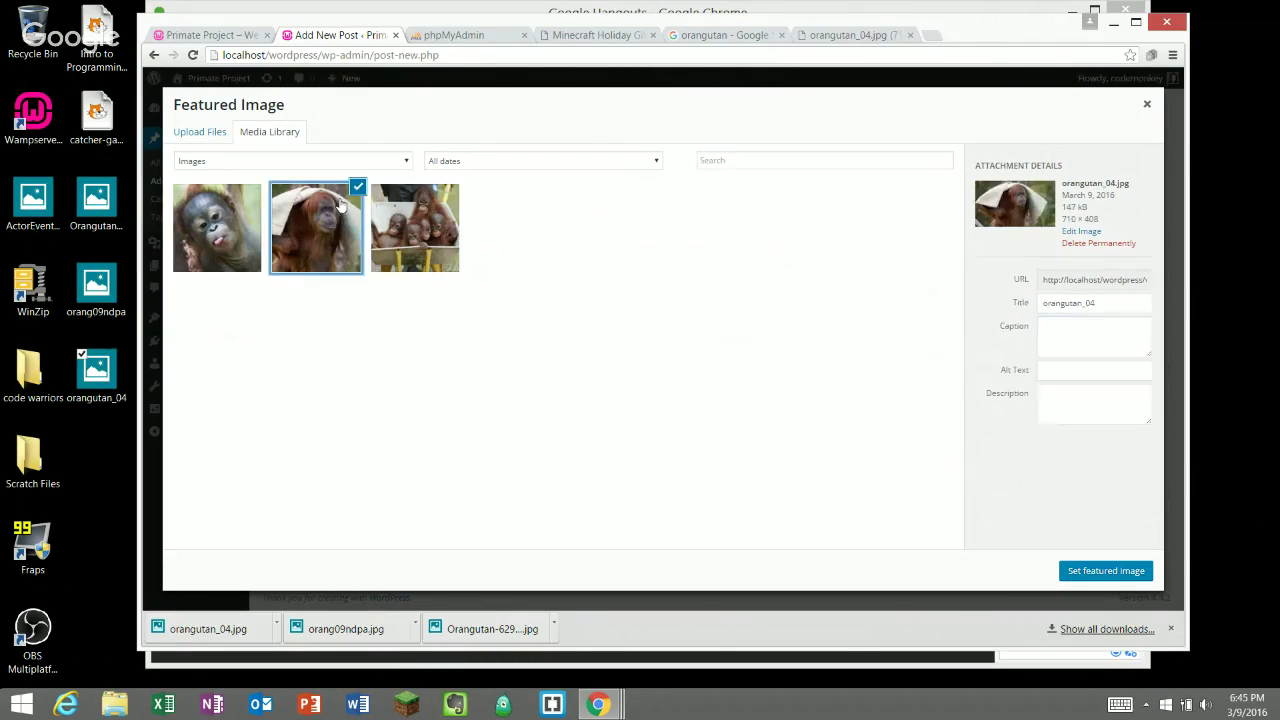
pyautogui.click(198, 241)
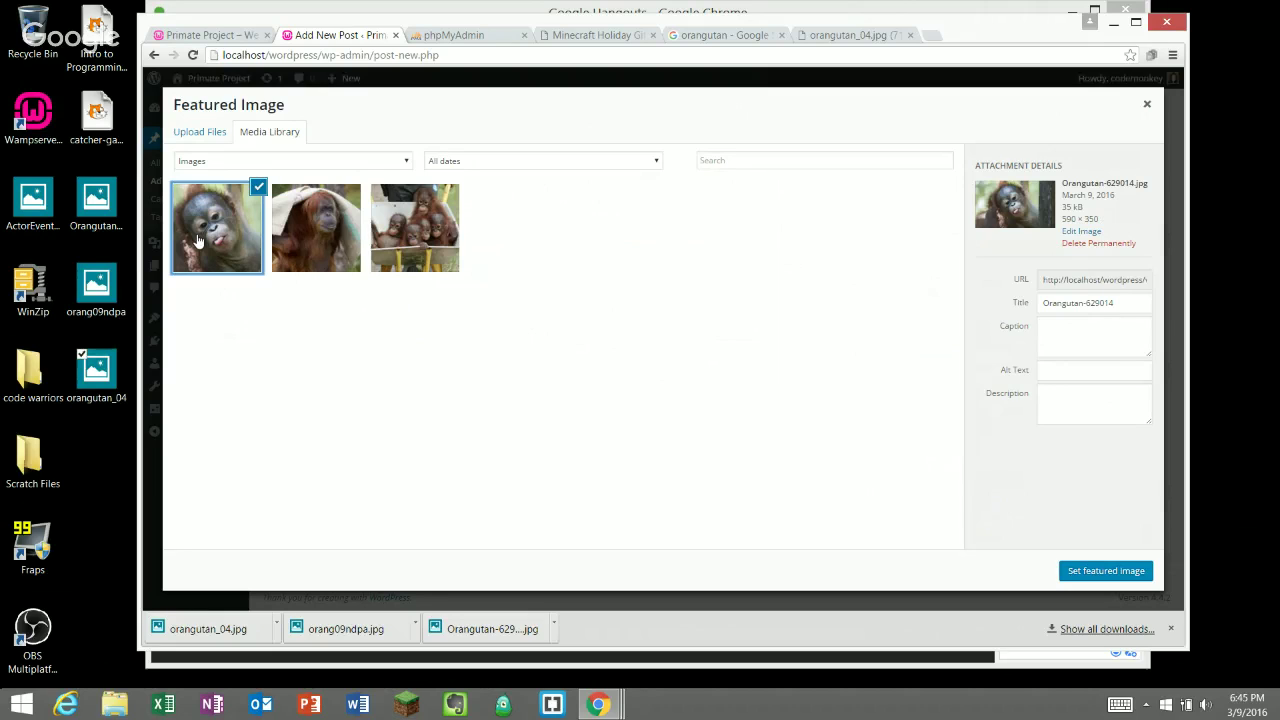
pyautogui.click(404, 250)
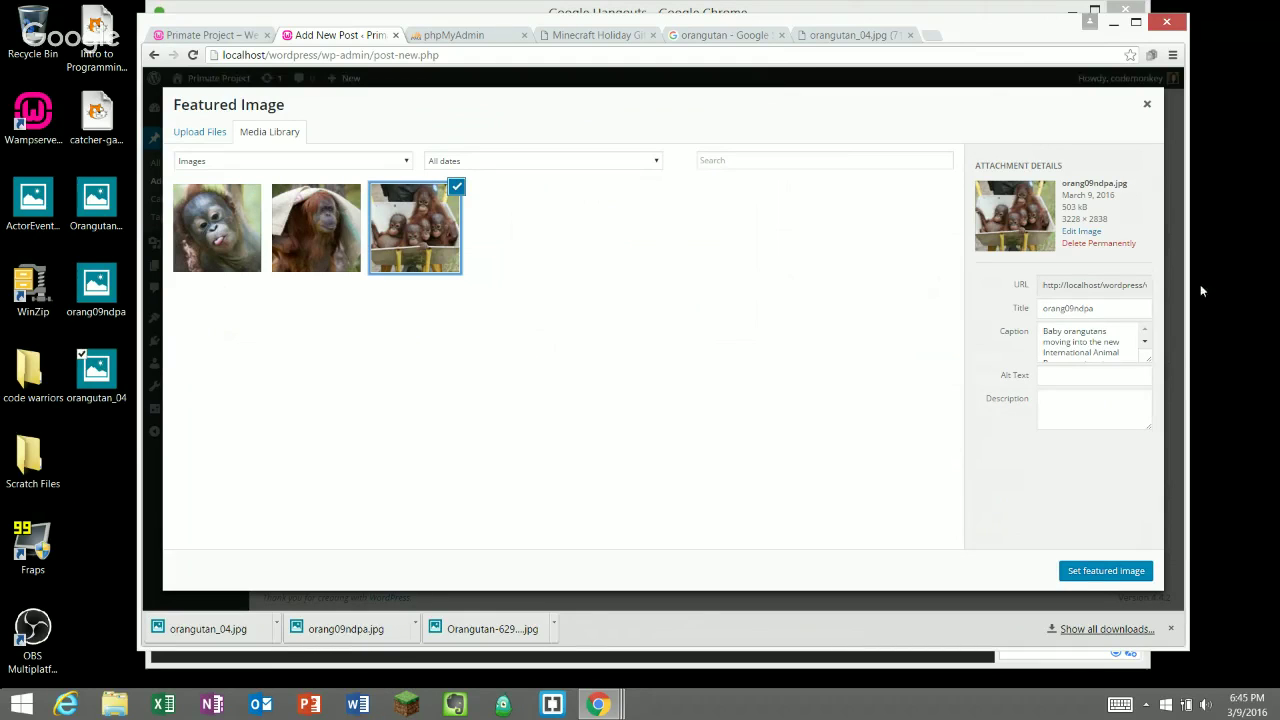
pyautogui.moveTo(1146, 358); pyautogui.dragTo(1144, 436)
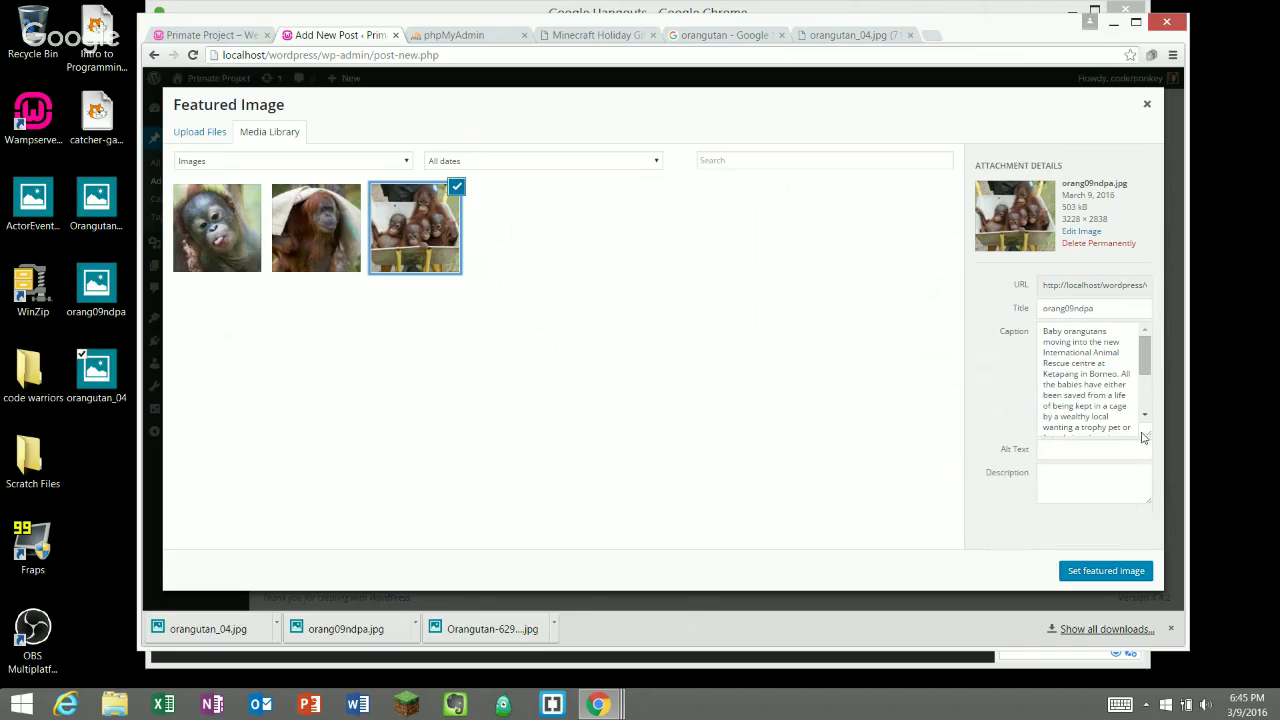
pyautogui.click(272, 237)
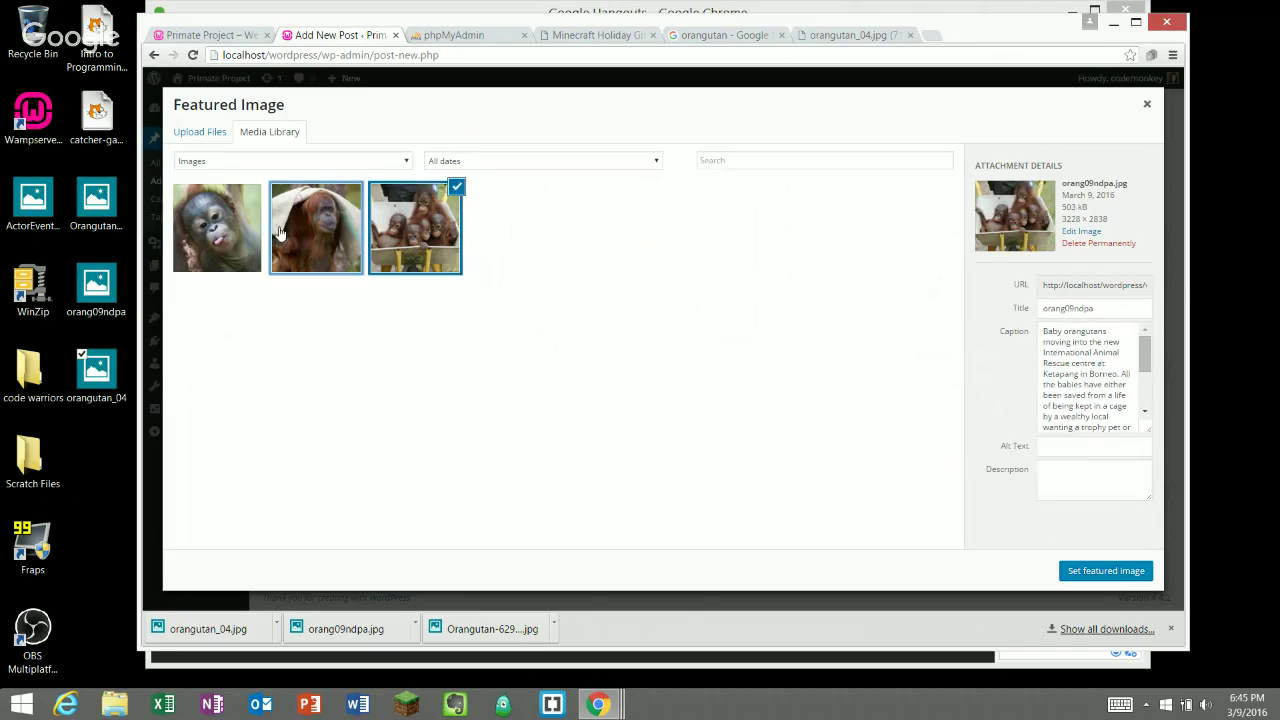
# - Retitle the Orangutan-629014 image as "Orang Tongue" and give it the alt text "Orang sticking out tongue"
pyautogui.click(217, 222)
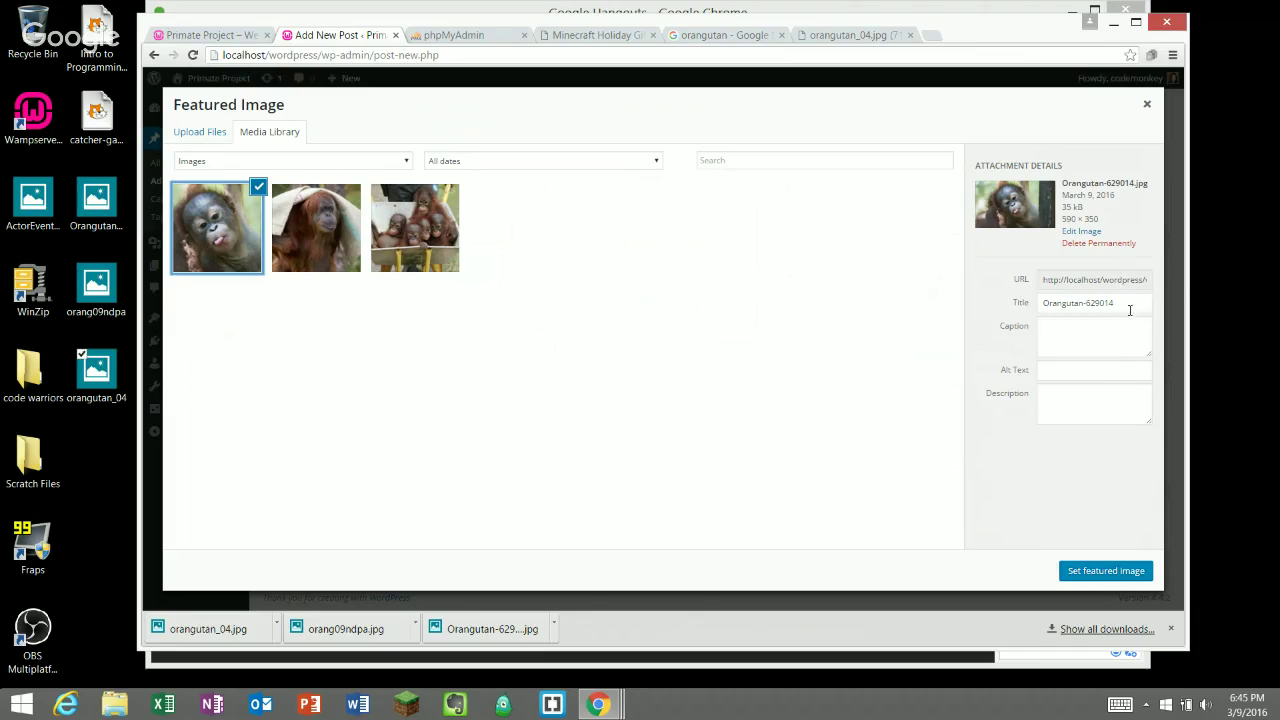
pyautogui.moveTo(1117, 302); pyautogui.dragTo(1012, 302)
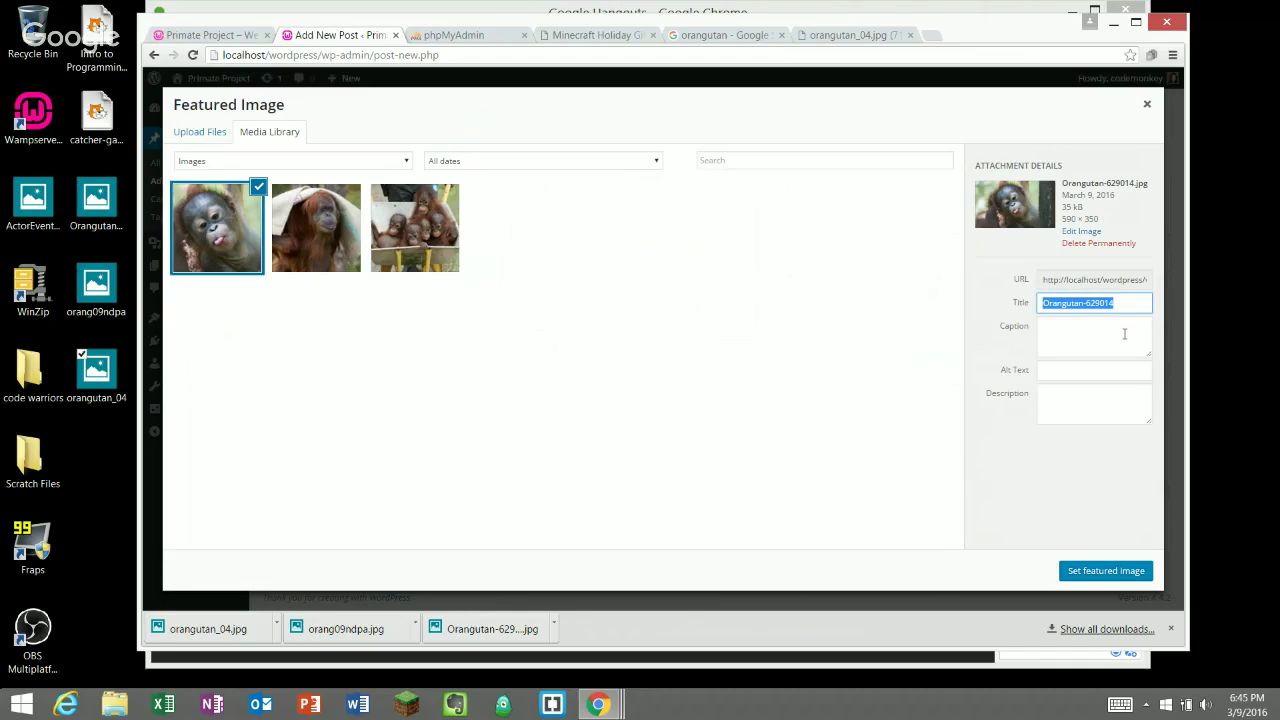
pyautogui.write('Orang Tongue')
pyautogui.click(1122, 337)
pyautogui.click(1093, 372)
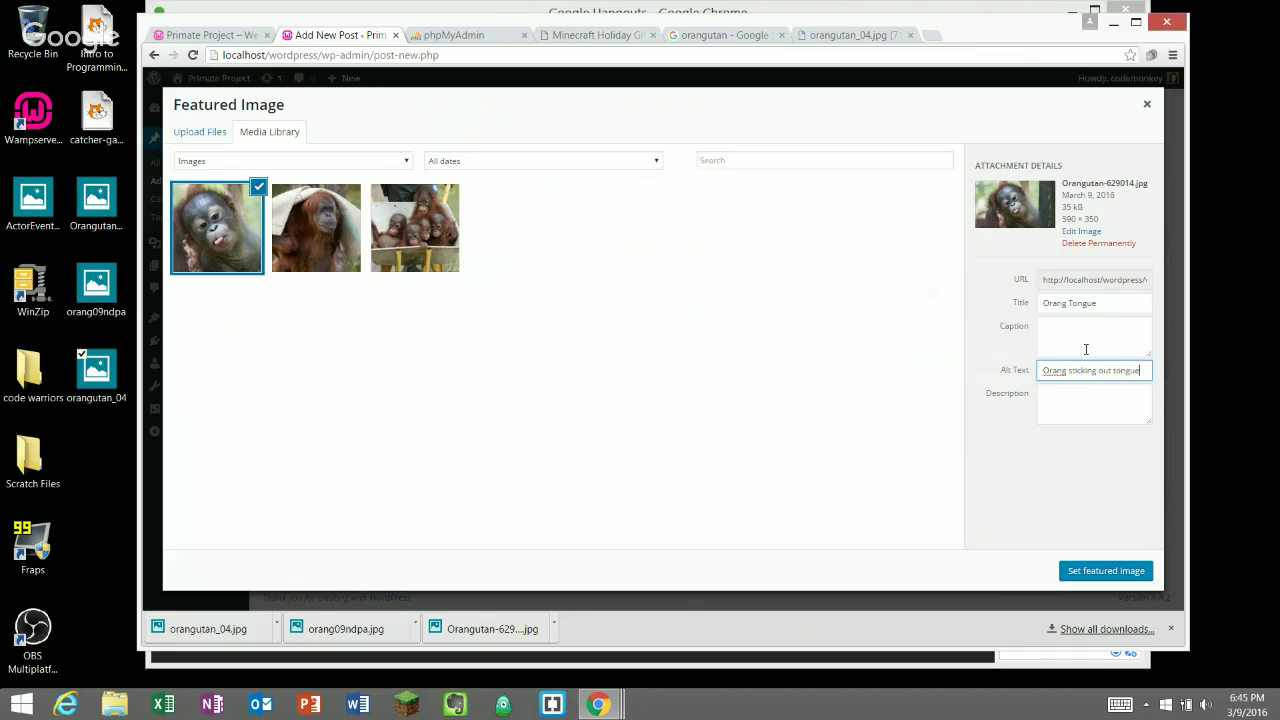
pyautogui.click(1085, 337)
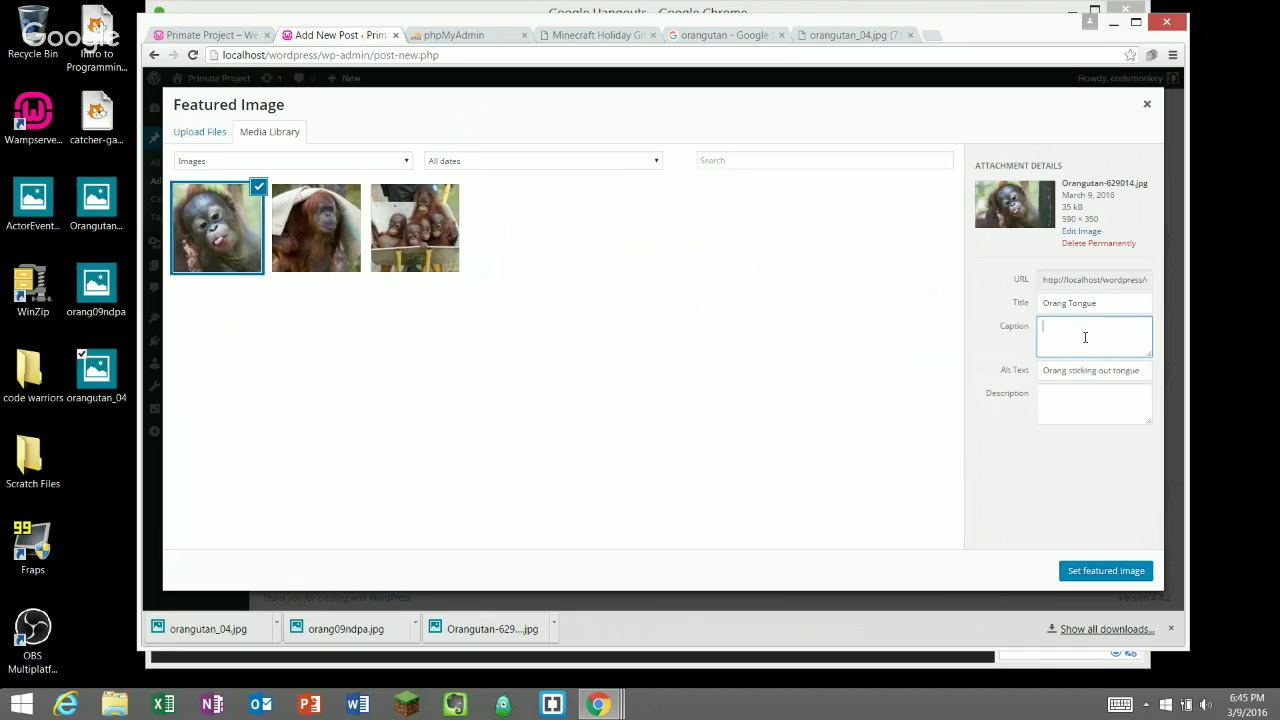
# - Set the Orang Tongue image as the post's featured image and check its preview
pyautogui.click(1097, 571)
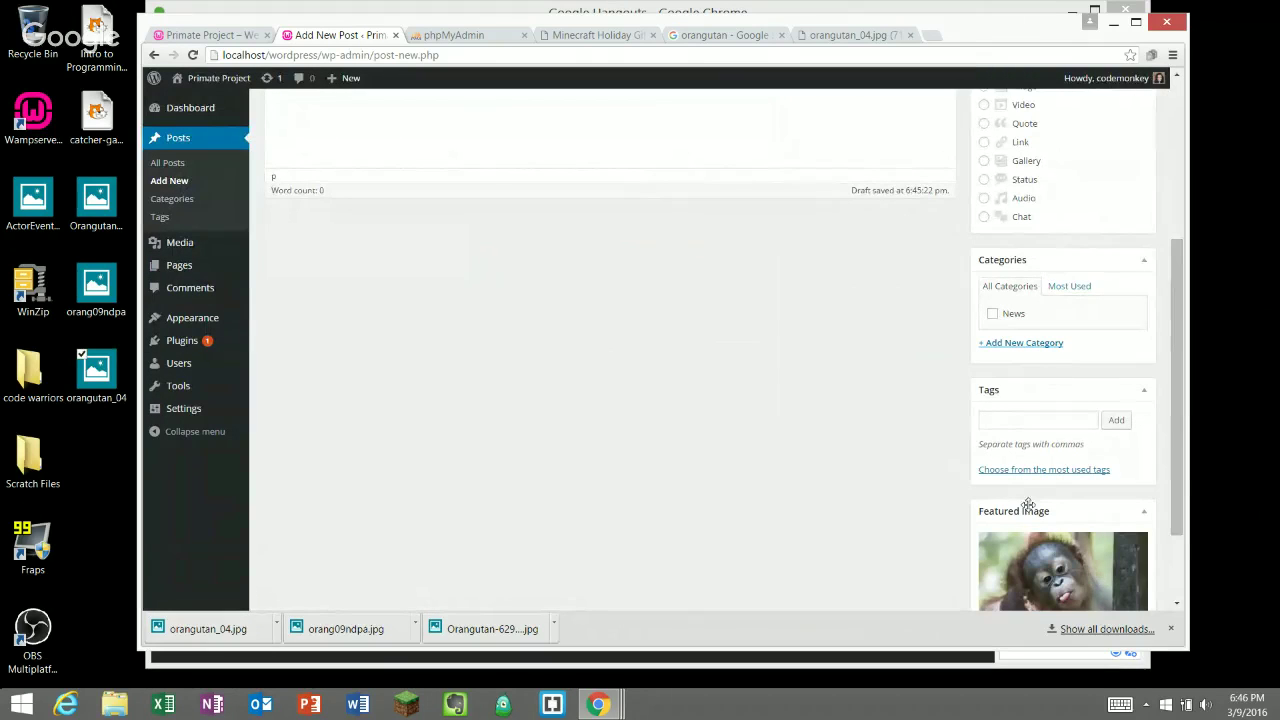
pyautogui.scroll(-2, 1018, 425)
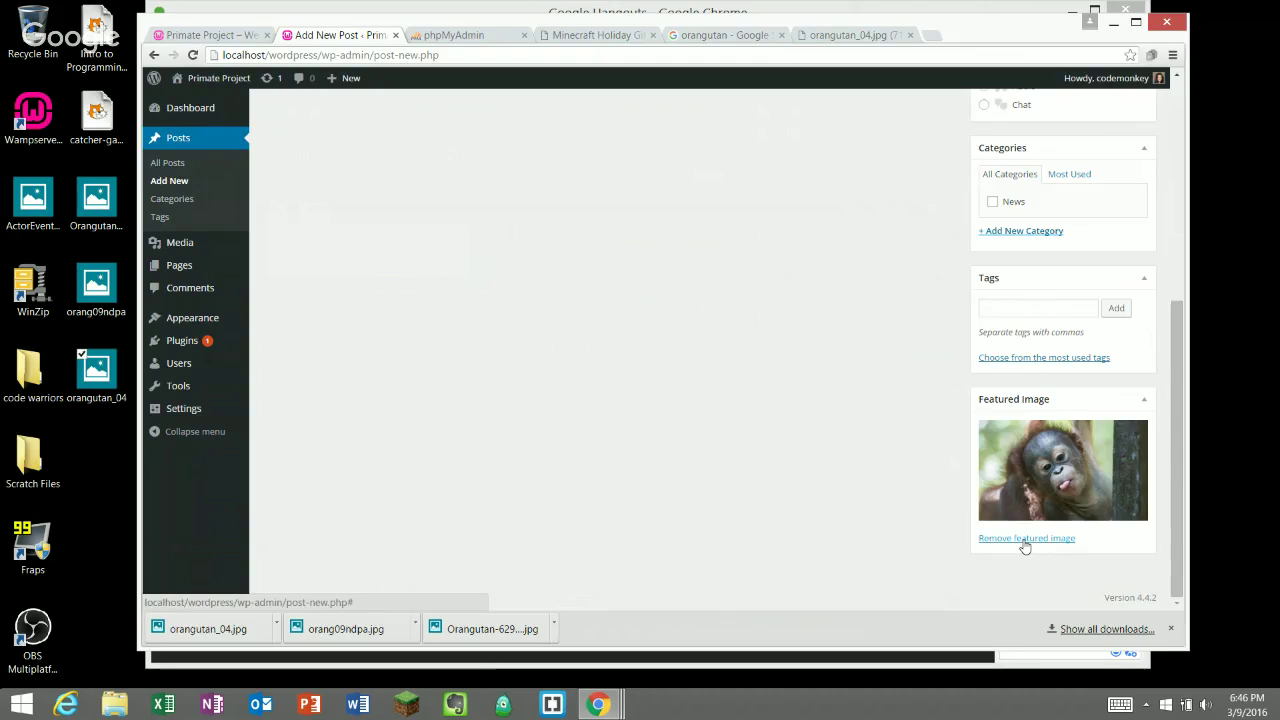
# - Check the image chosen in the Featured Image dialog without changing it, and publish the post "Post with a Picture"
pyautogui.click(1027, 497)
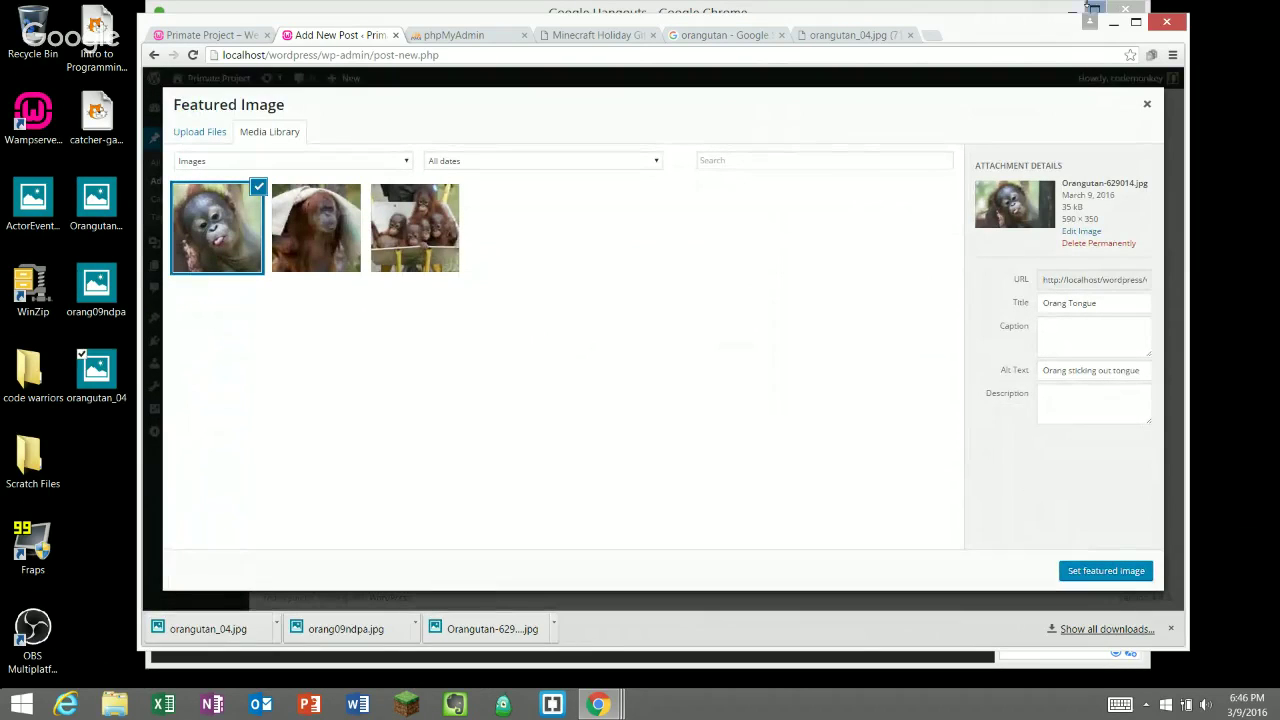
pyautogui.click(1147, 104)
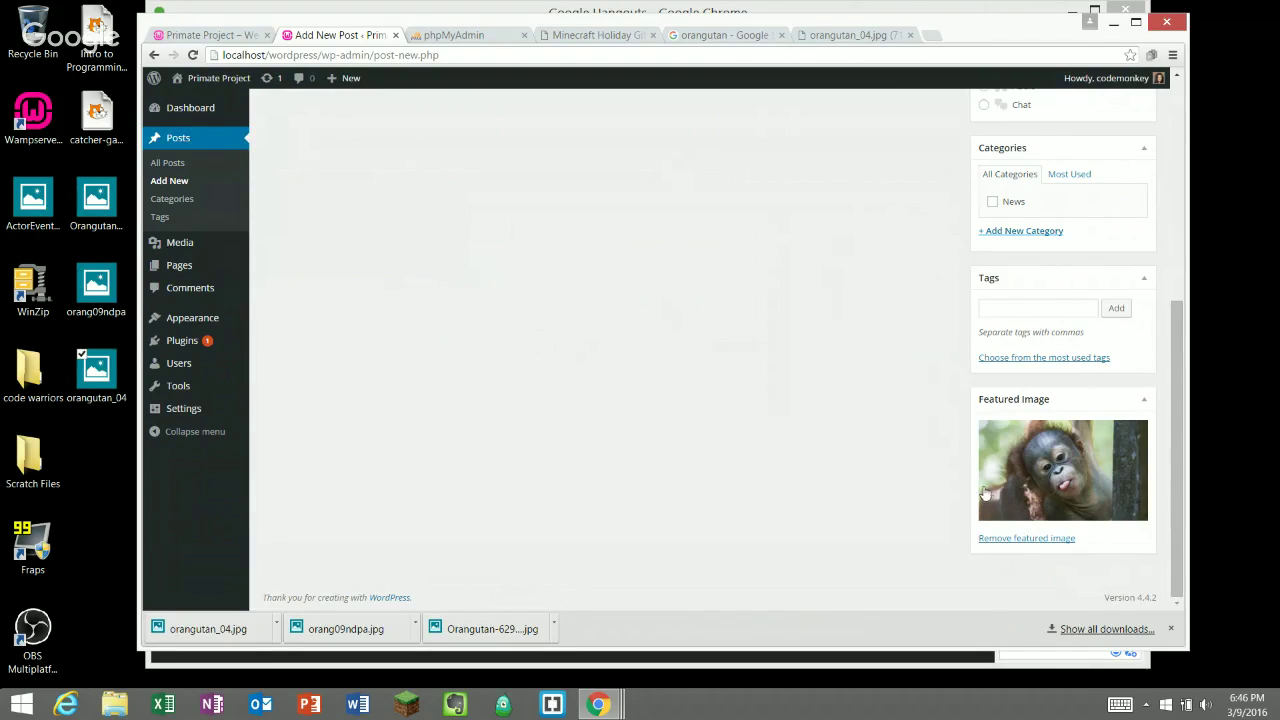
pyautogui.scroll(4, 723, 460)
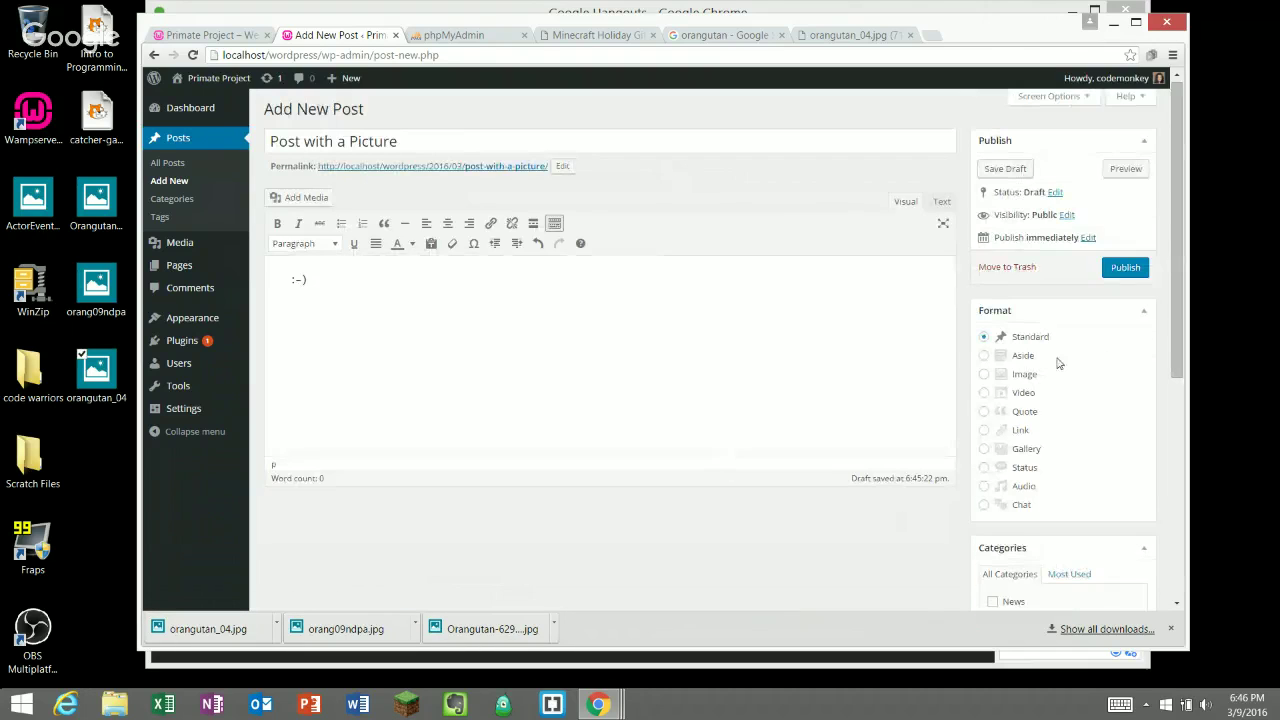
pyautogui.click(1115, 268)
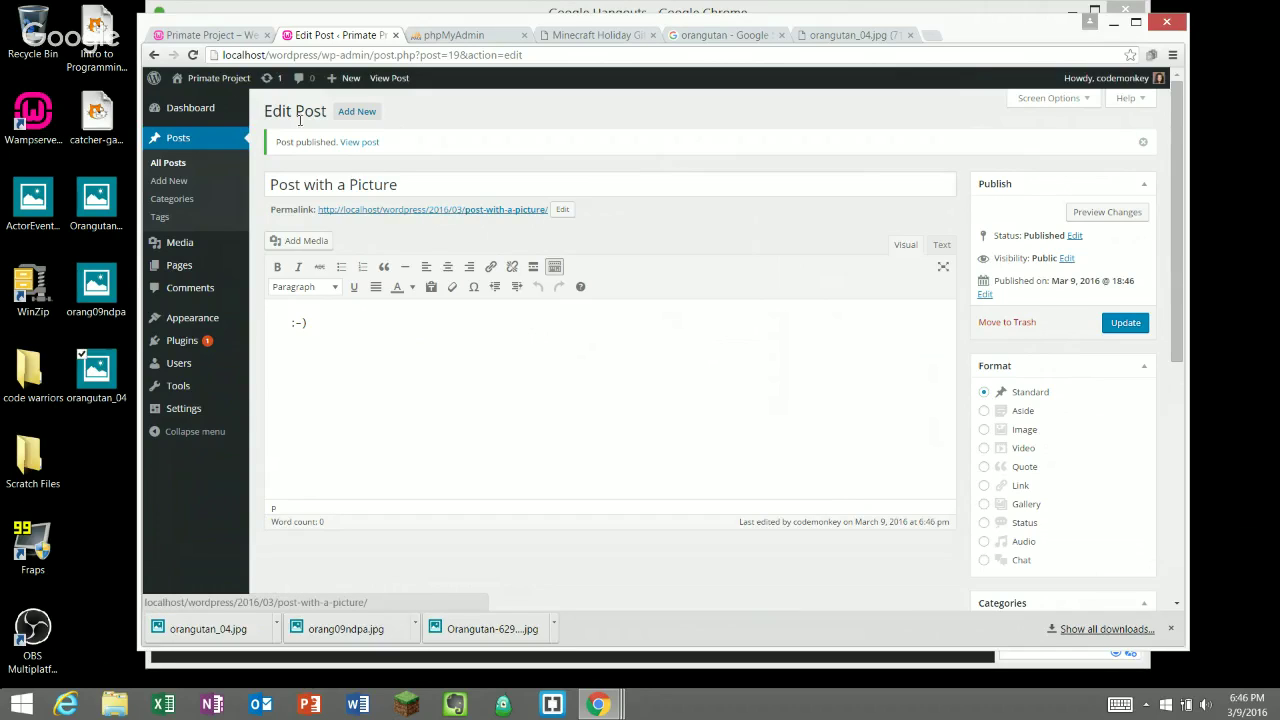
# - Reload the Primate Project home page and open "Post with a Picture" to view its featured image
pyautogui.click(175, 34)
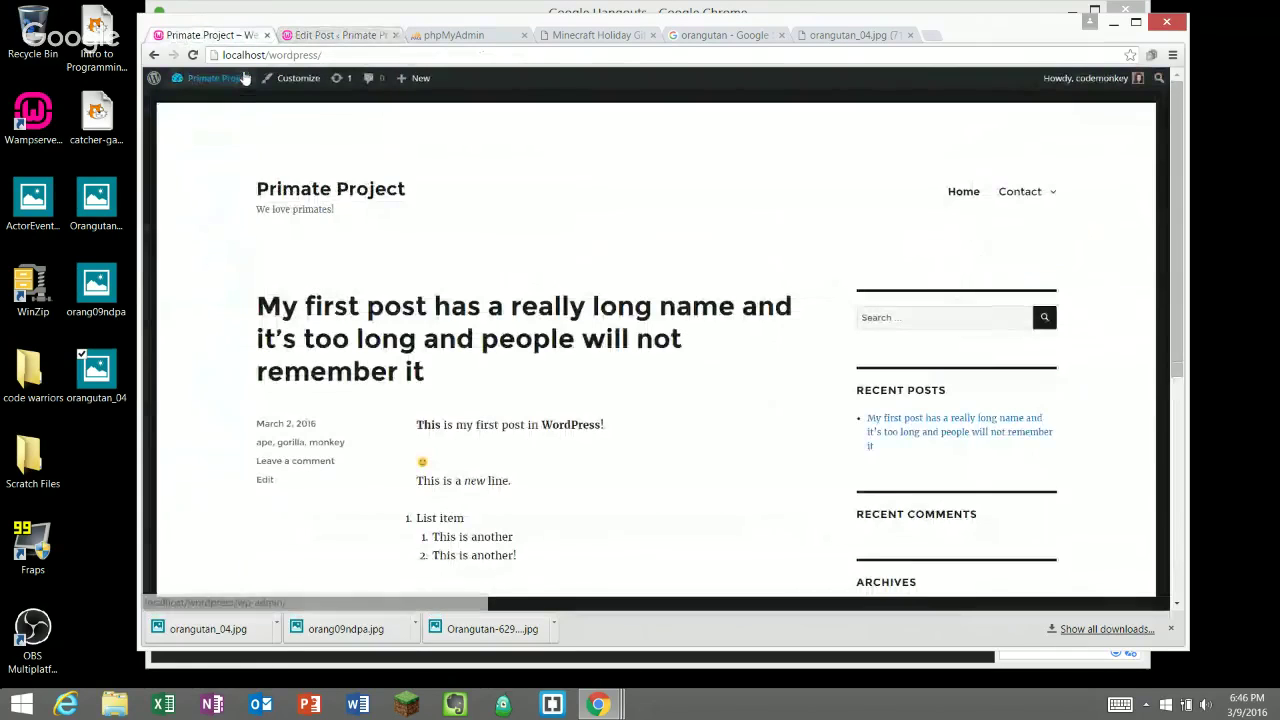
pyautogui.moveTo(245, 78)
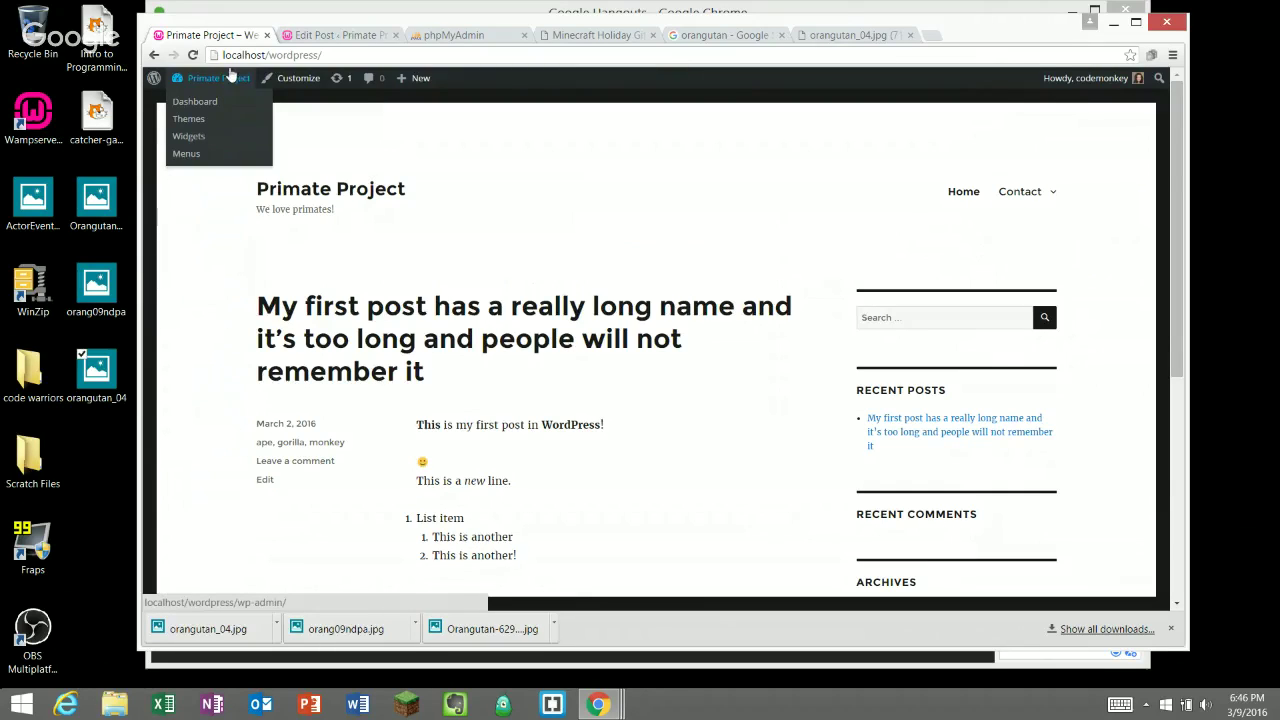
pyautogui.click(288, 188)
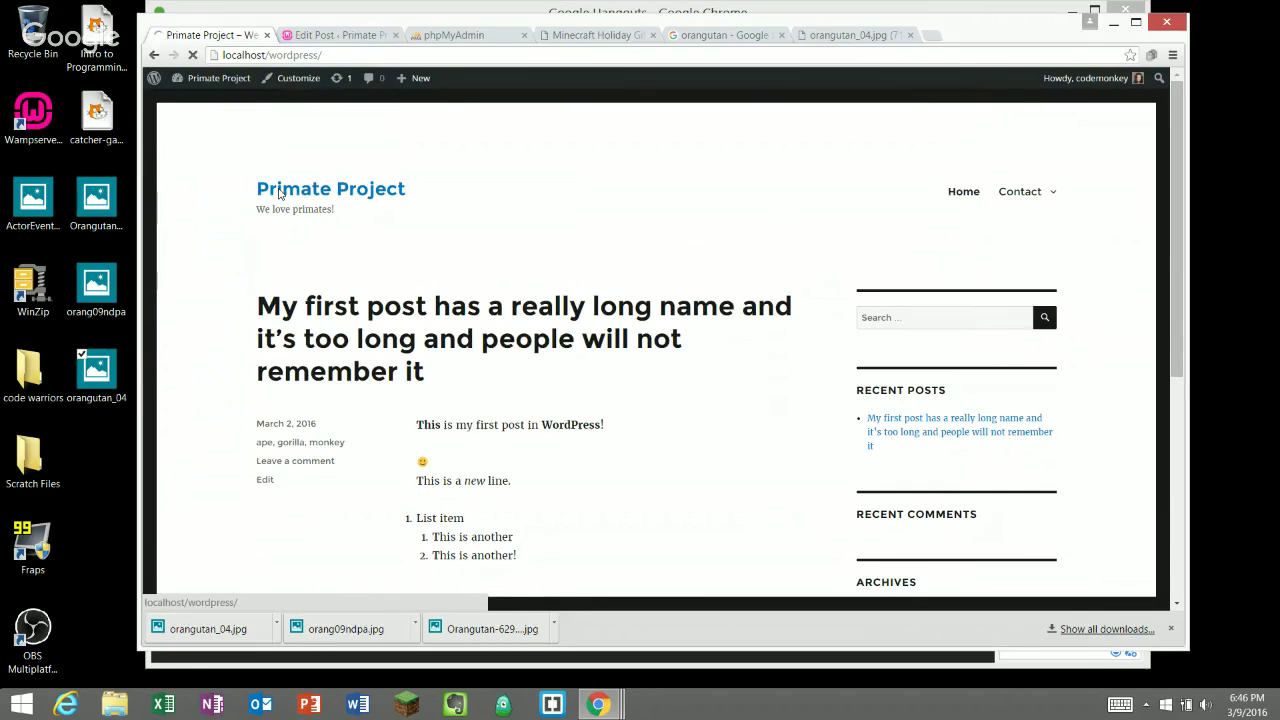
pyautogui.scroll(-2, 366, 241)
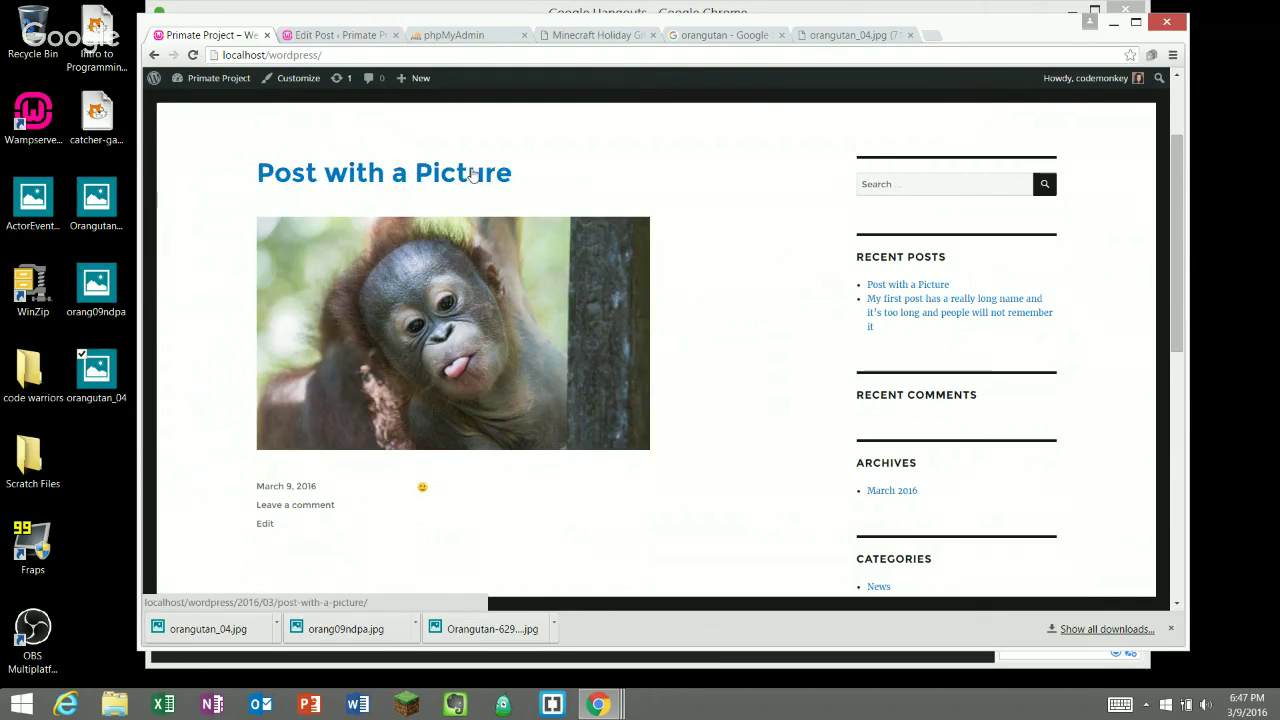
pyautogui.click(472, 177)
pyautogui.scroll(-2, 570, 250)
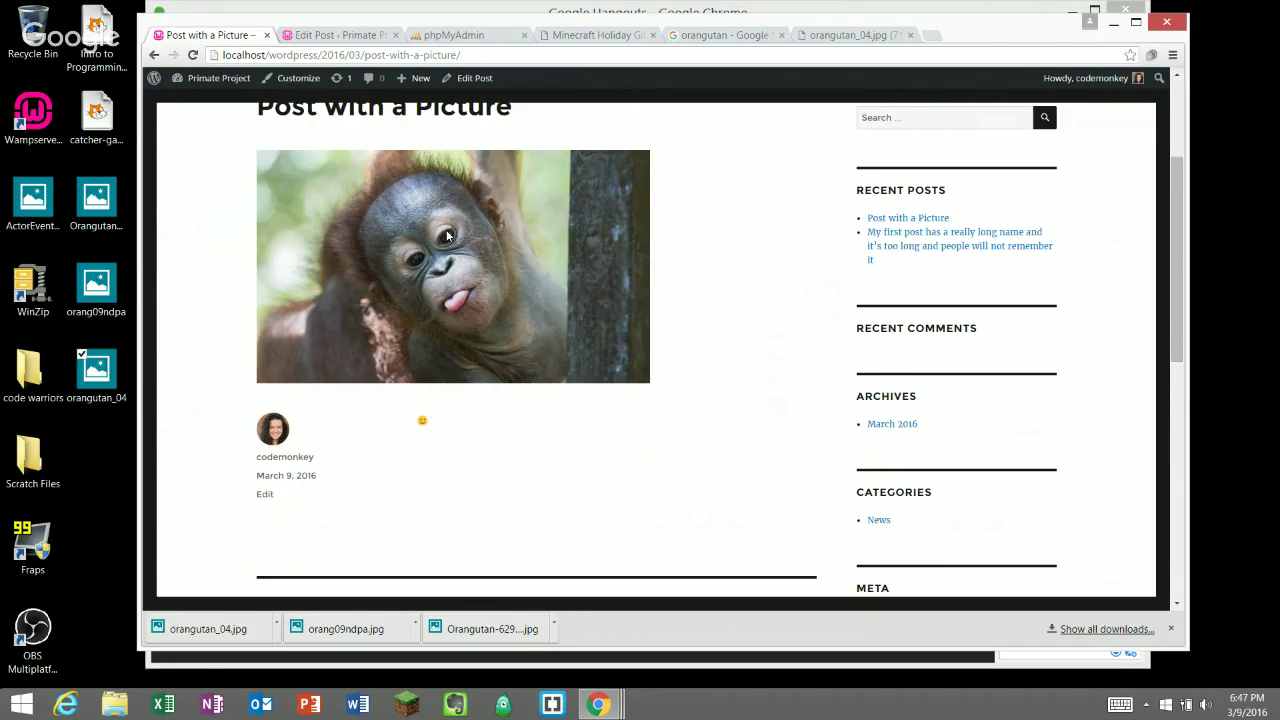
# - Open the desktop image Orangutan-629014 in the image viewer, look at it, and close the viewer
pyautogui.click(80, 203)
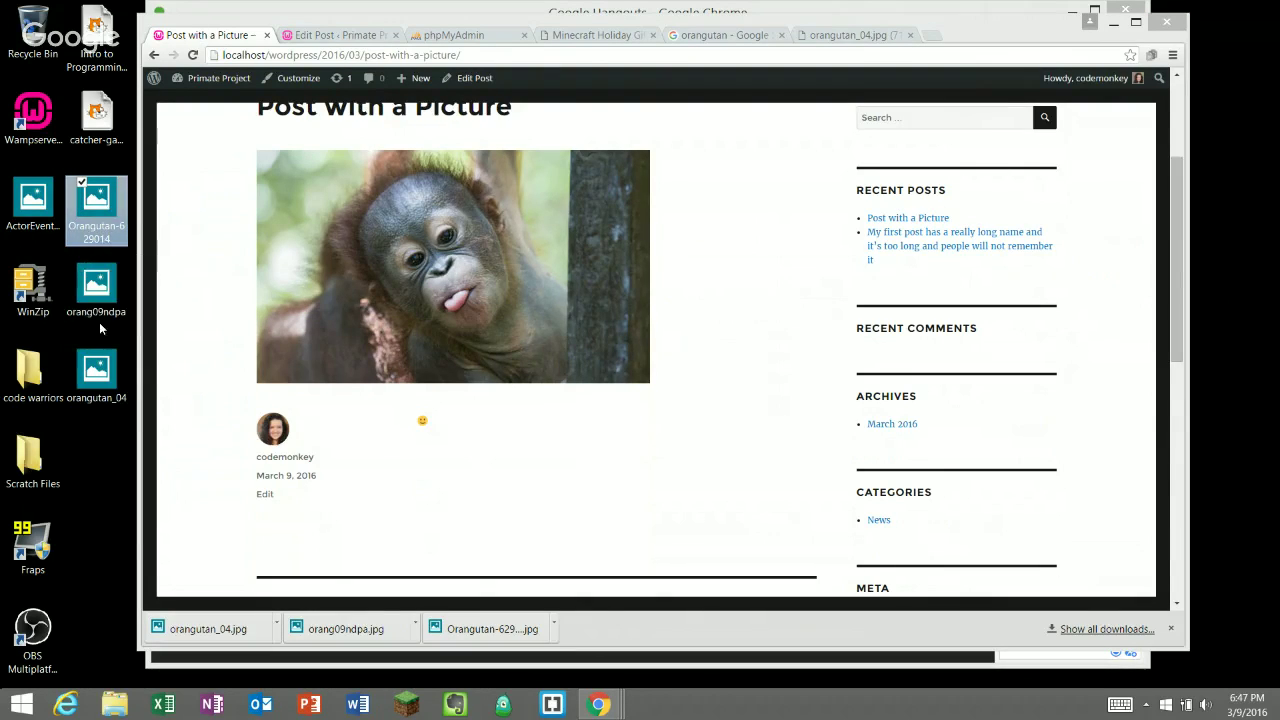
pyautogui.doubleClick(97, 208)
pyautogui.rightClick(97, 208)
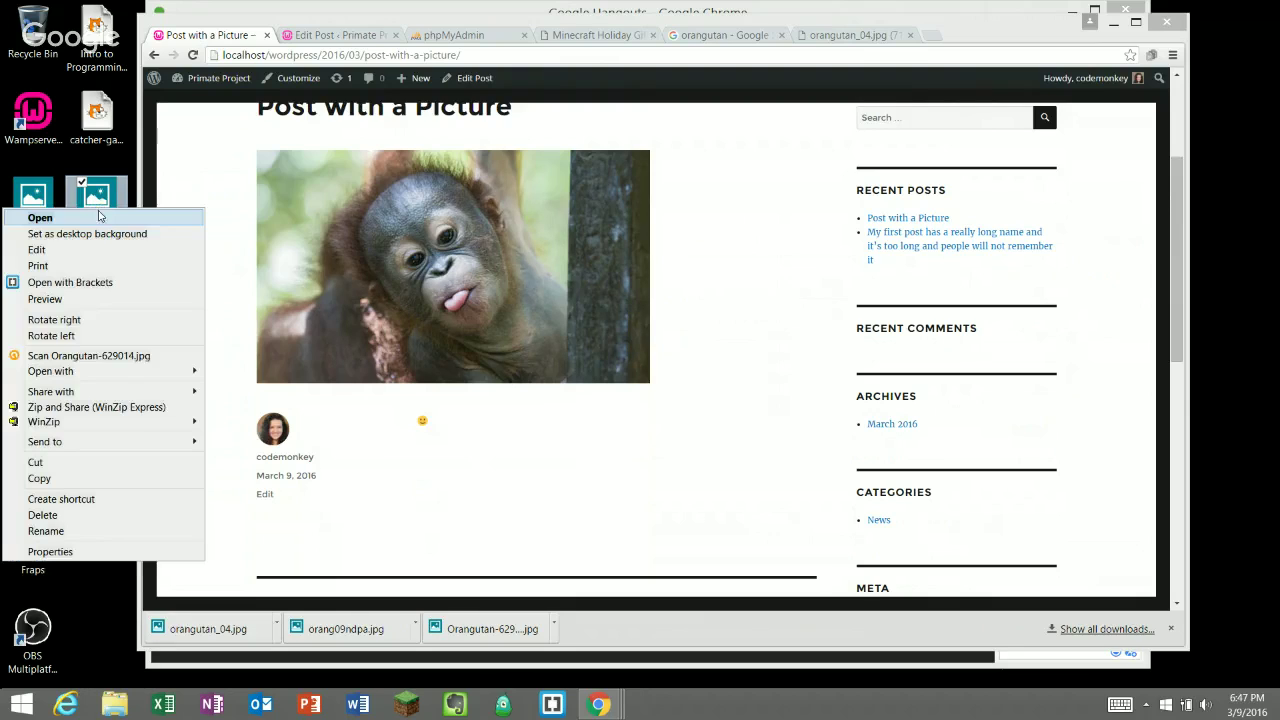
pyautogui.click(100, 214)
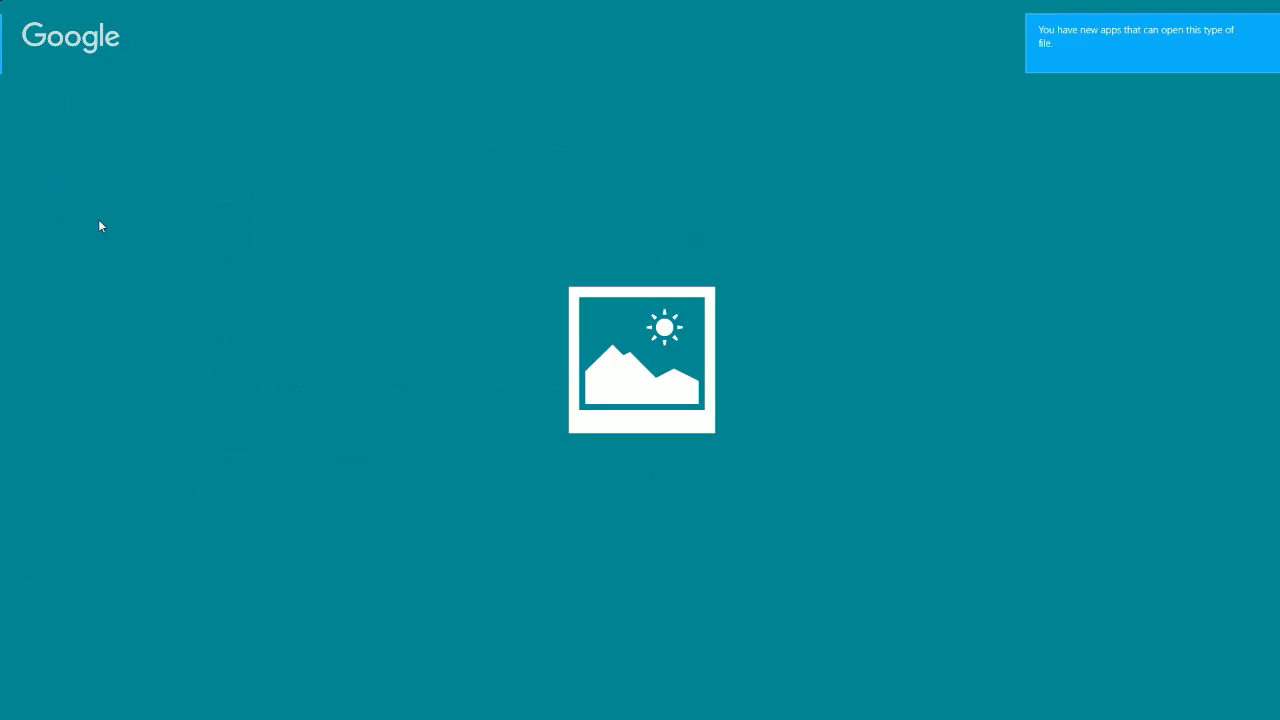
pyautogui.moveTo(1247, 20)
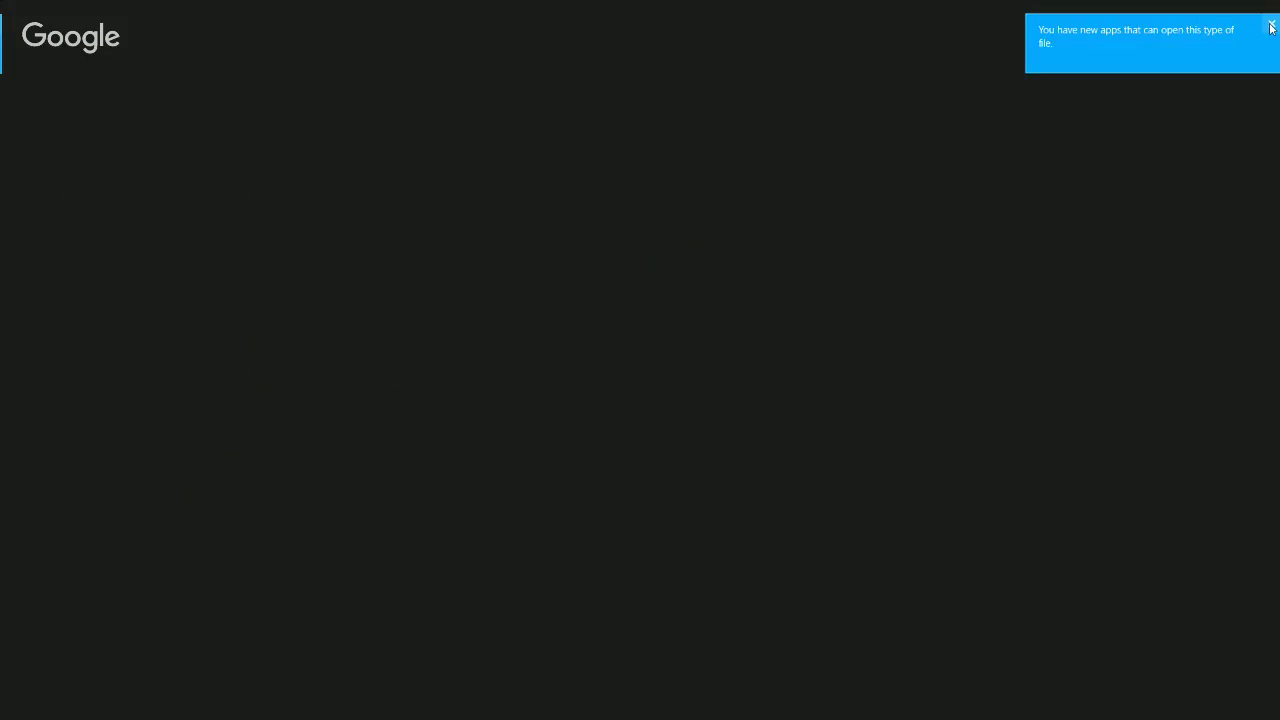
pyautogui.click(1271, 28)
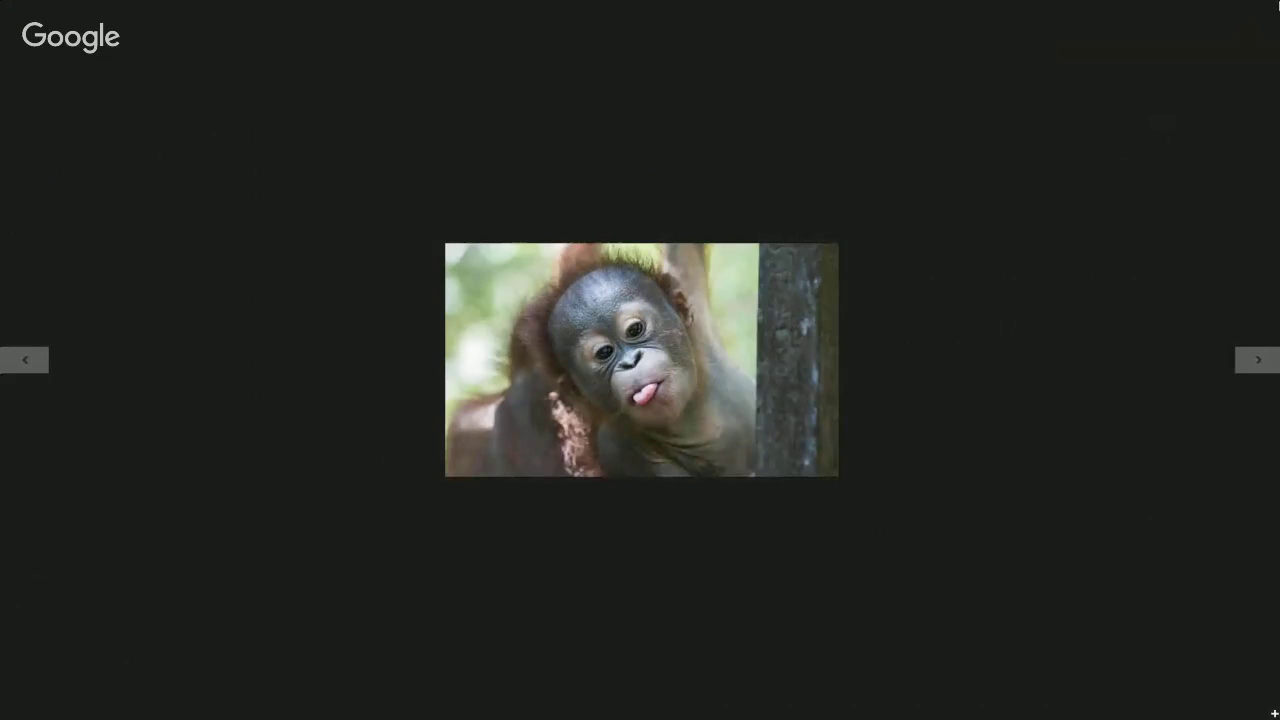
pyautogui.click(1264, 10)
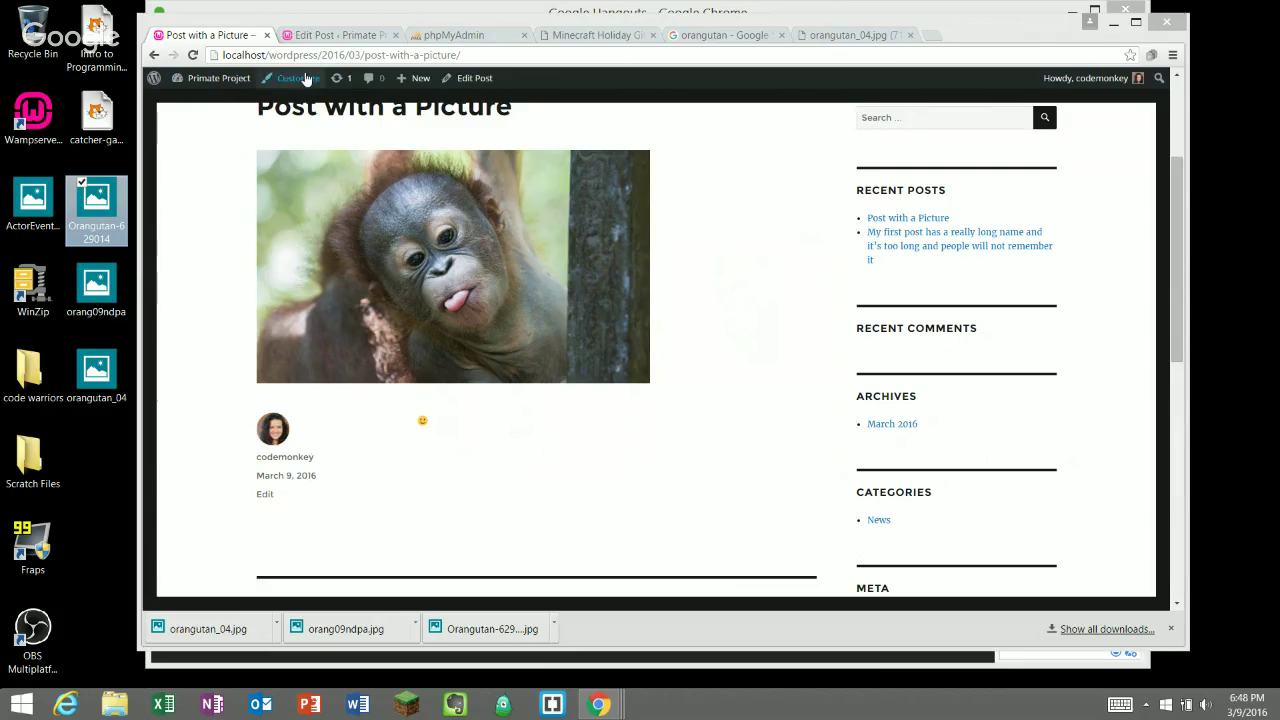
# - Return to editing "Post with a Picture" and replace the smiley in the body with "This is a gallery"
pyautogui.hotkey('ctrl', 'Tab')
pyautogui.moveTo(360, 80)
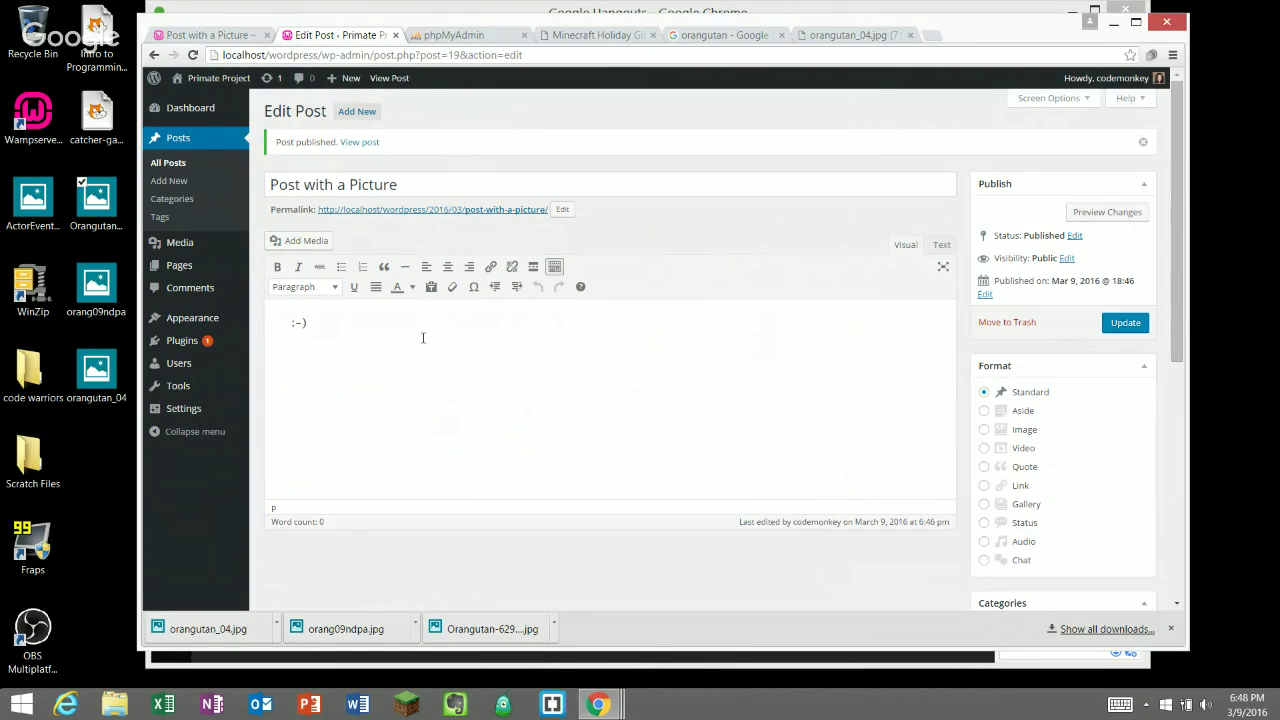
pyautogui.press('Return')
pyautogui.moveTo(423, 338); pyautogui.dragTo(182, 329)
pyautogui.press('BackSpace')
pyautogui.moveTo(181, 332)
pyautogui.write('This is a gall')
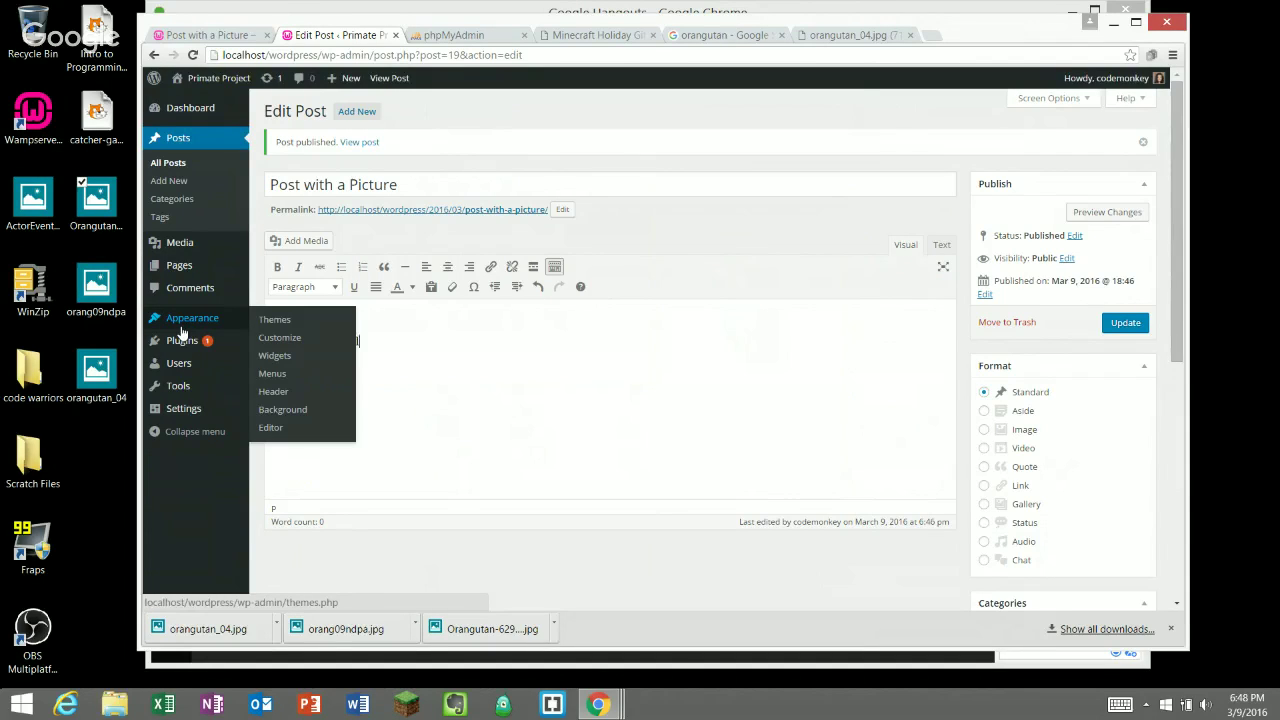
pyautogui.write('ery')
pyautogui.press('Return')
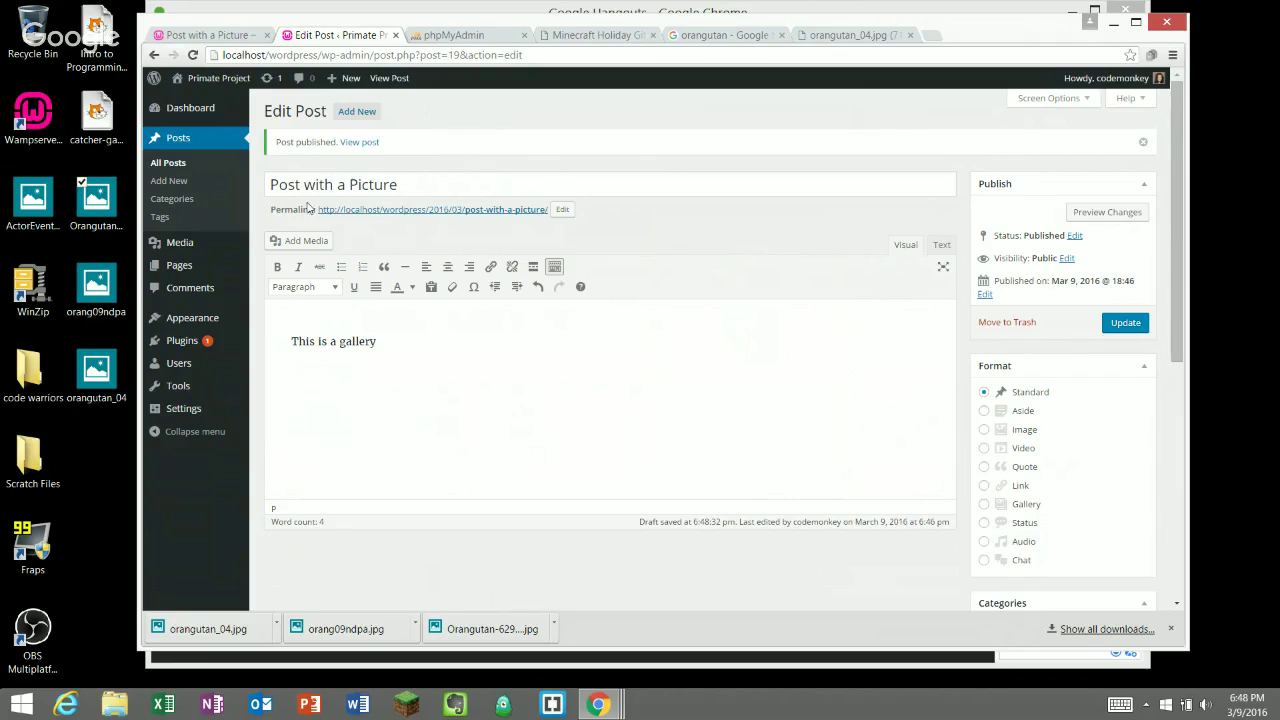
# - Open the media library for the post and examine the alignment, link and size options of the Orang Tongue image
pyautogui.click(303, 244)
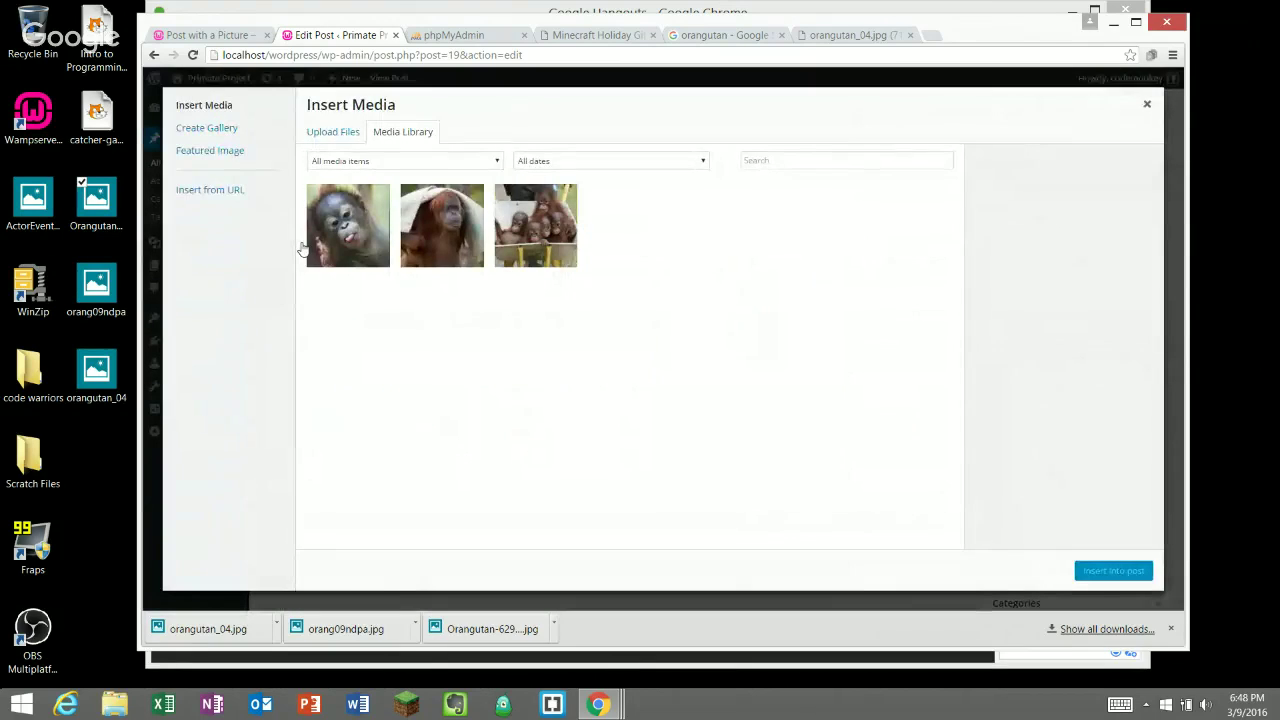
pyautogui.click(332, 218)
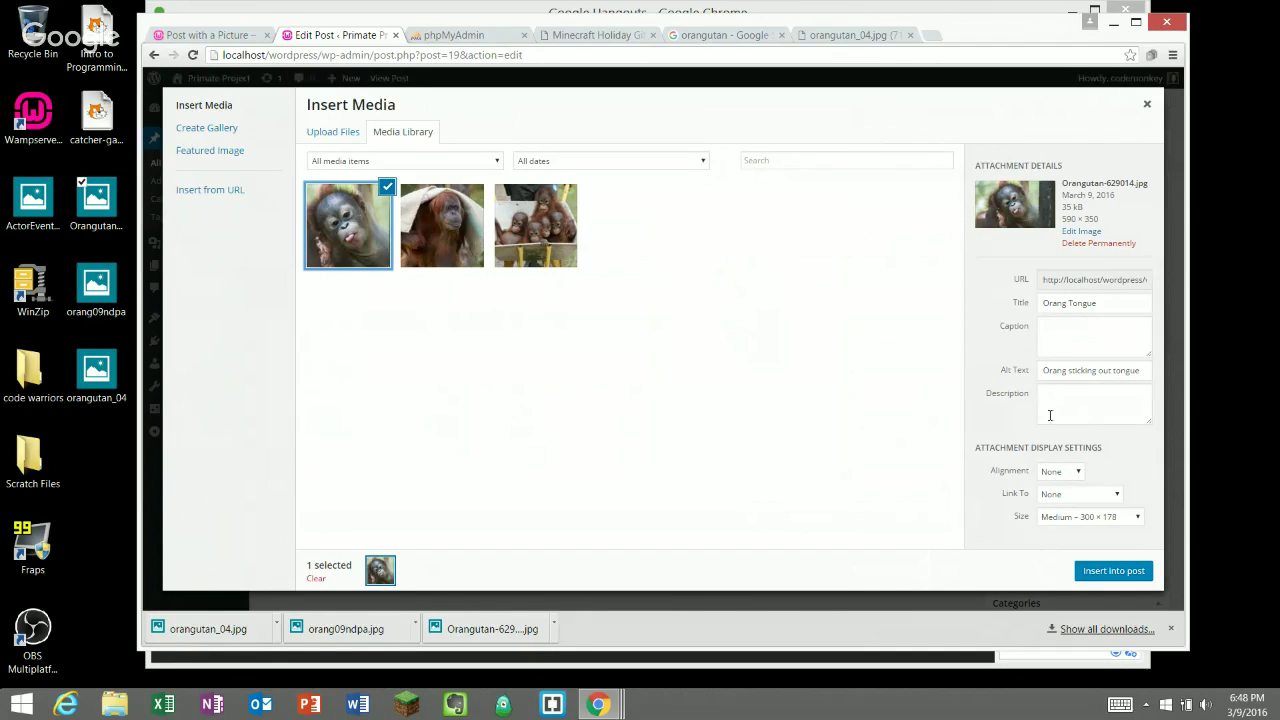
pyautogui.click(1017, 412)
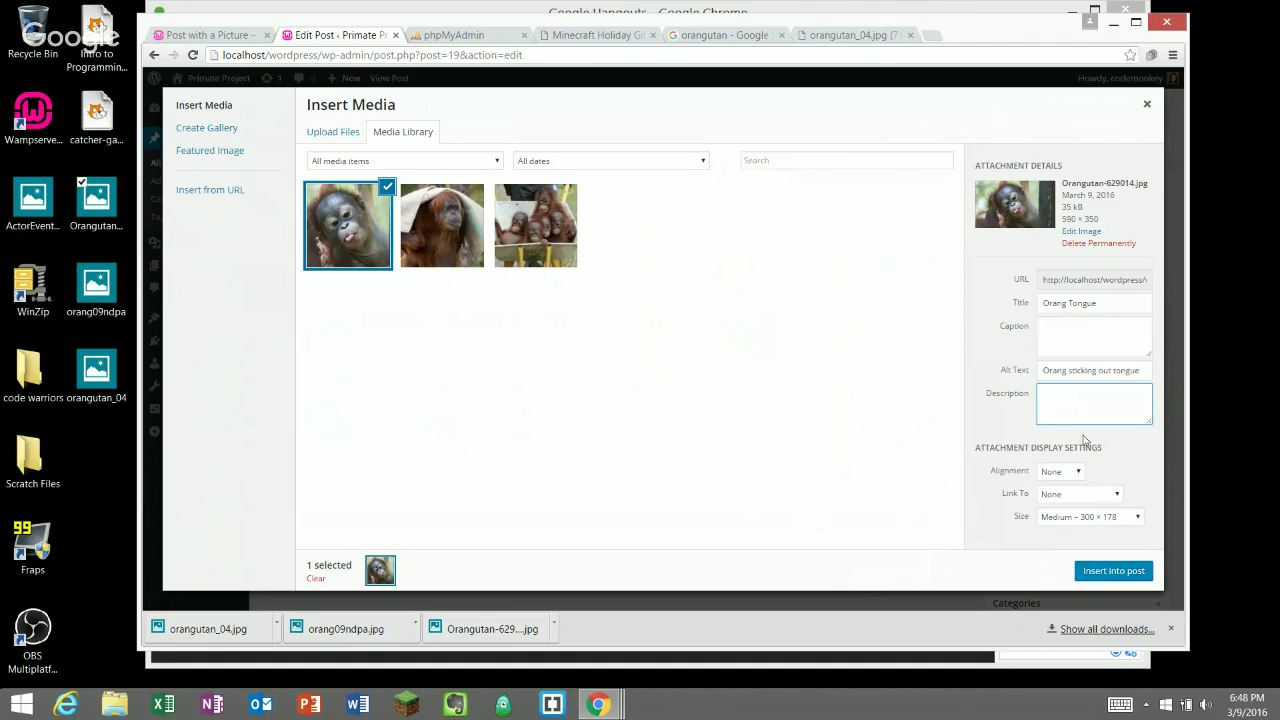
pyautogui.click(1072, 471)
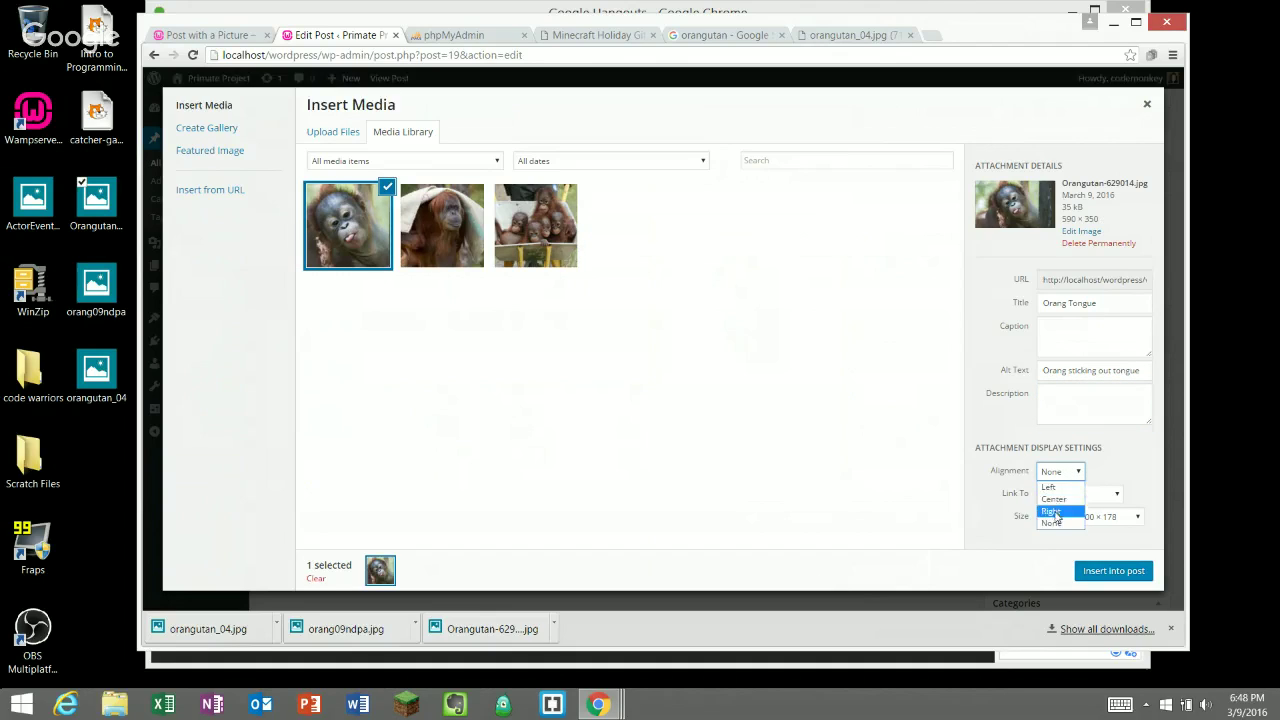
pyautogui.click(1052, 522)
pyautogui.click(1099, 497)
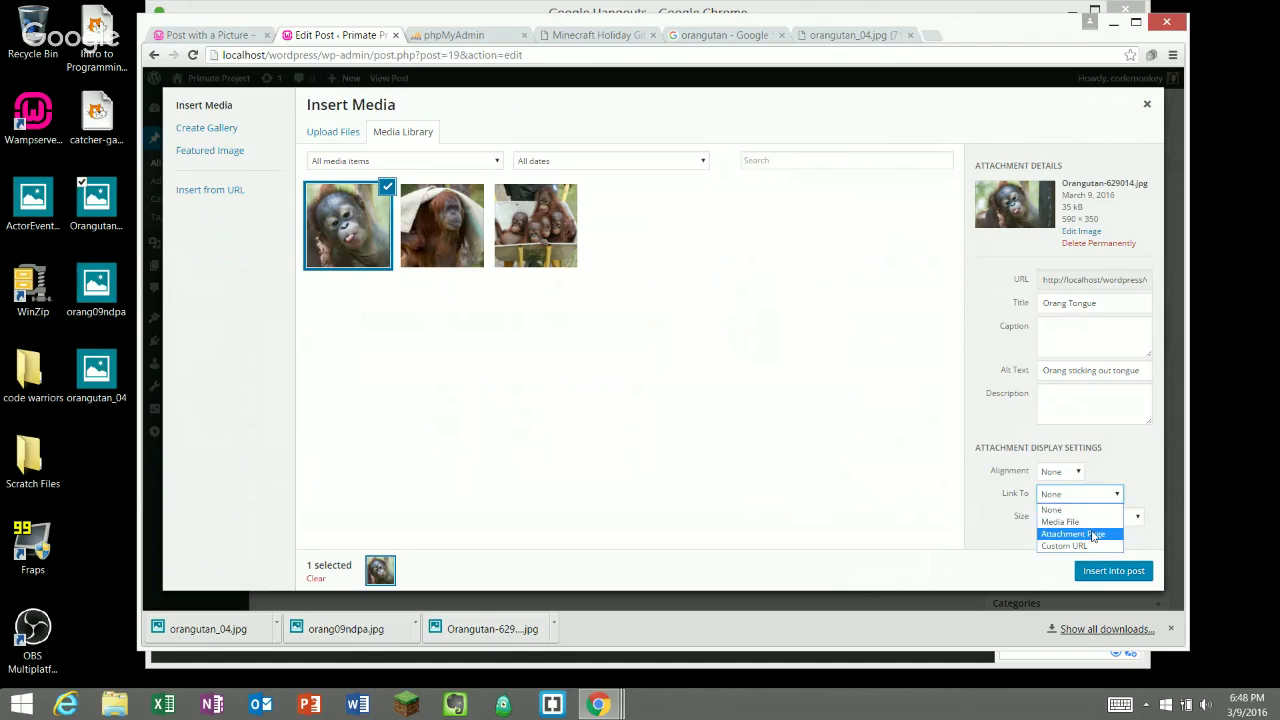
pyautogui.click(1099, 493)
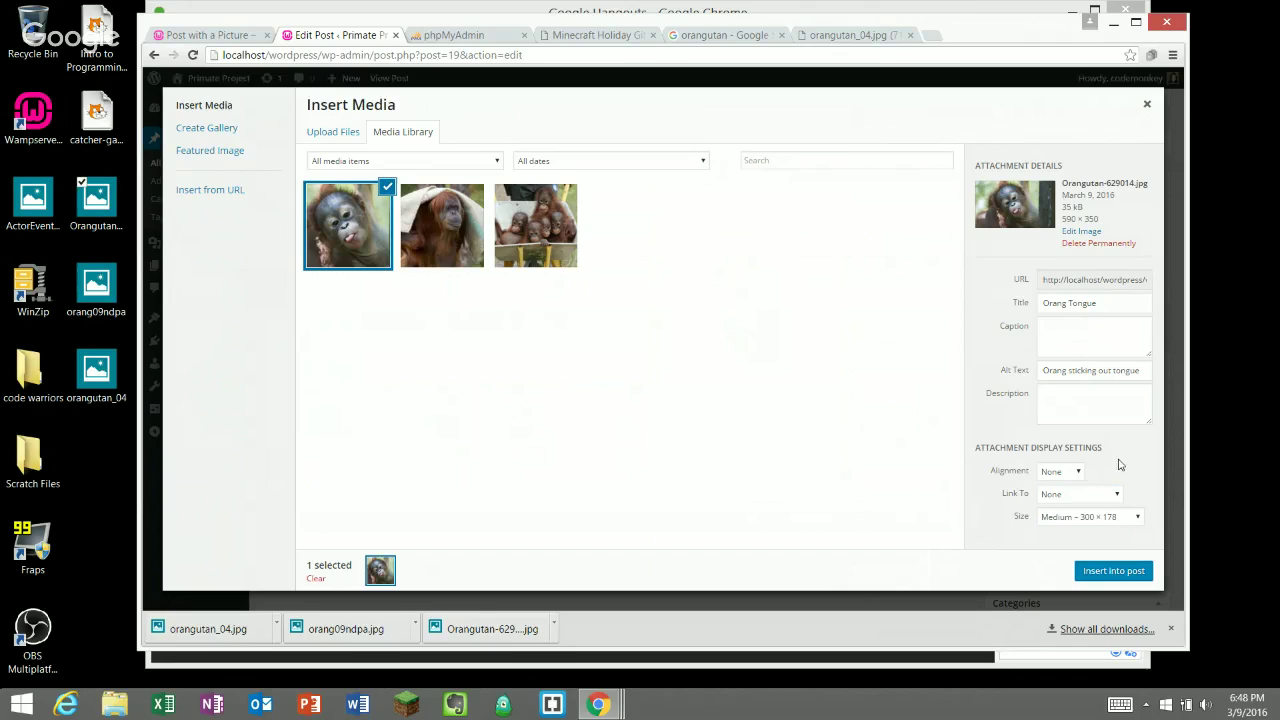
pyautogui.click(1118, 519)
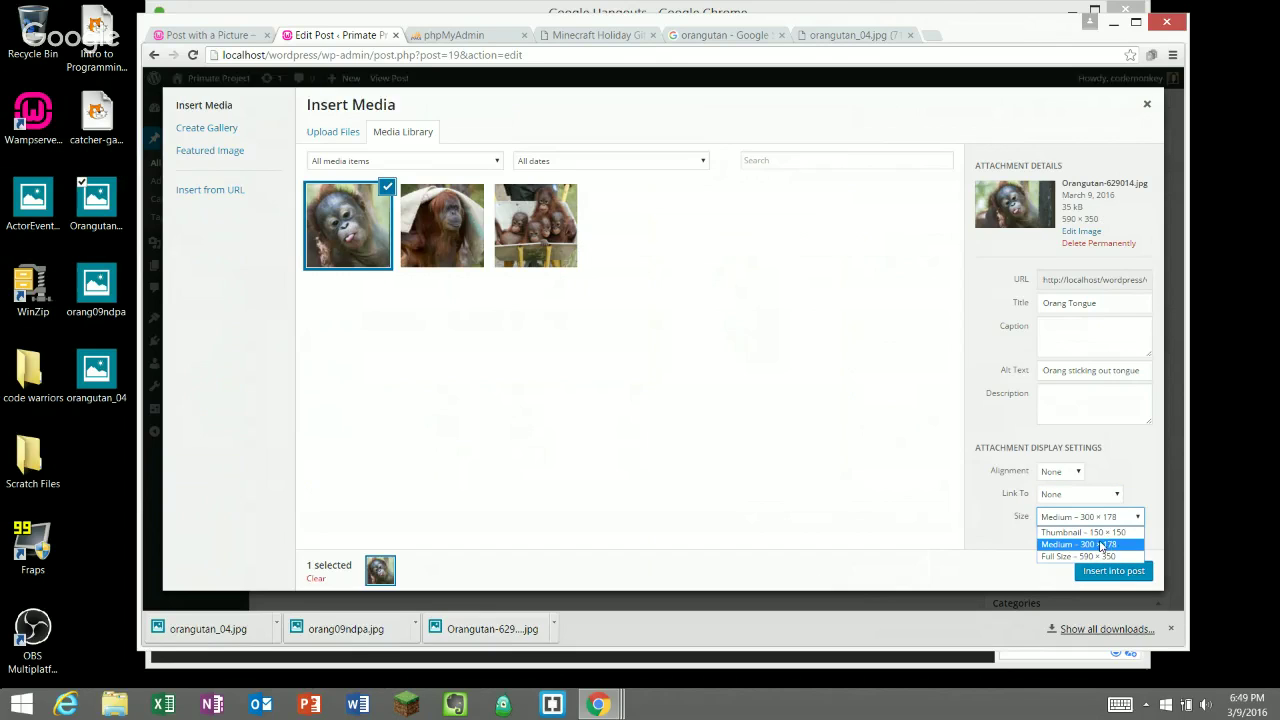
pyautogui.press('Down')
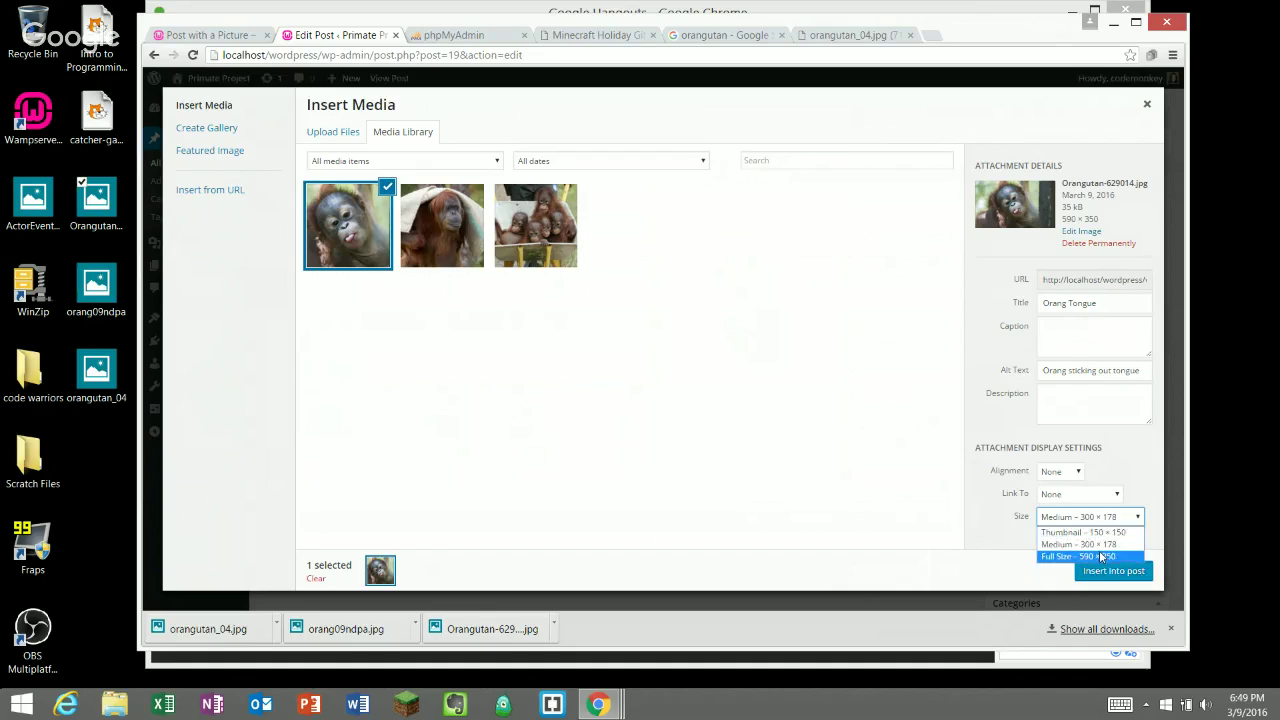
pyautogui.press('Up')
pyautogui.press('Up')
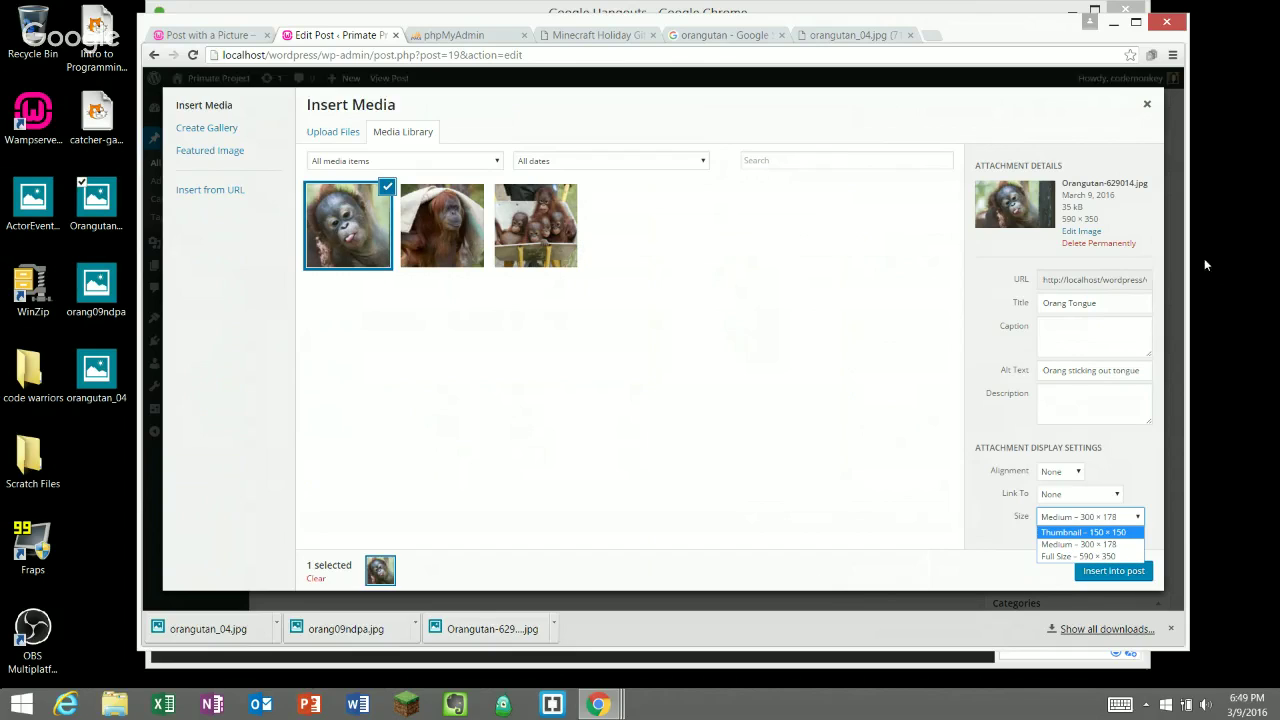
# - Compare the available display sizes of the orangutan_04 and orang09ndpa images
pyautogui.click(431, 223)
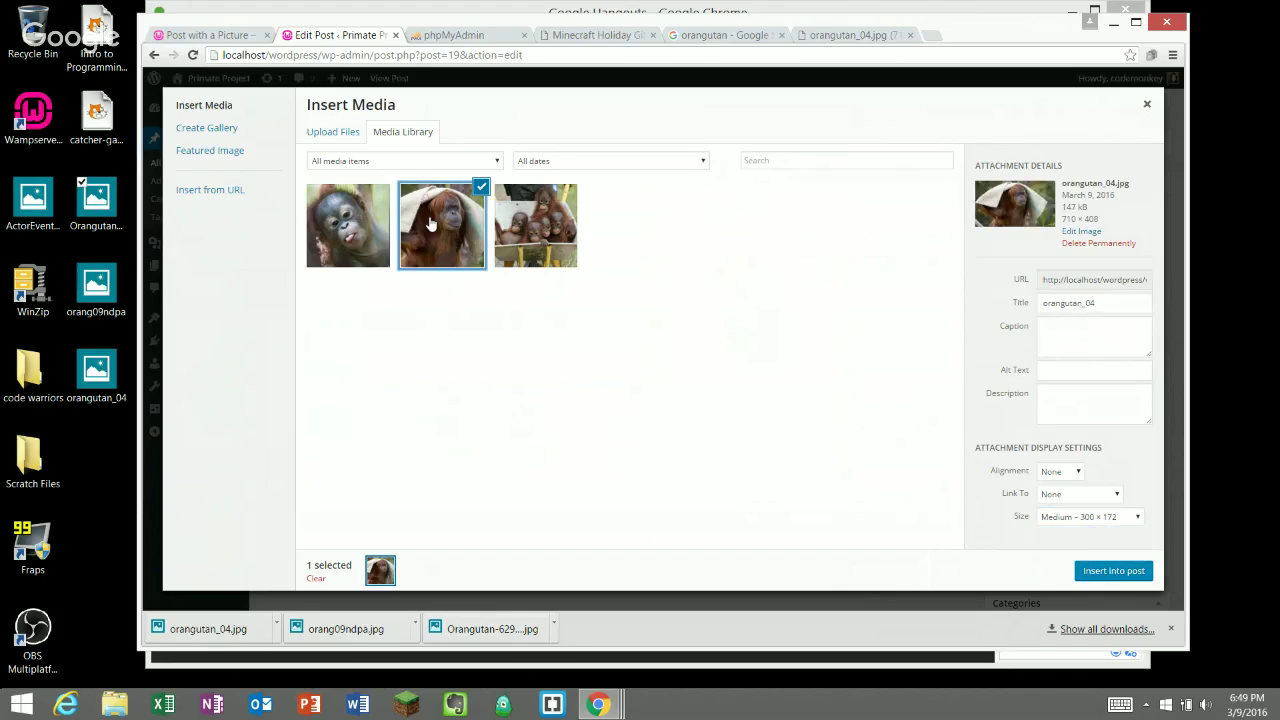
pyautogui.click(1056, 520)
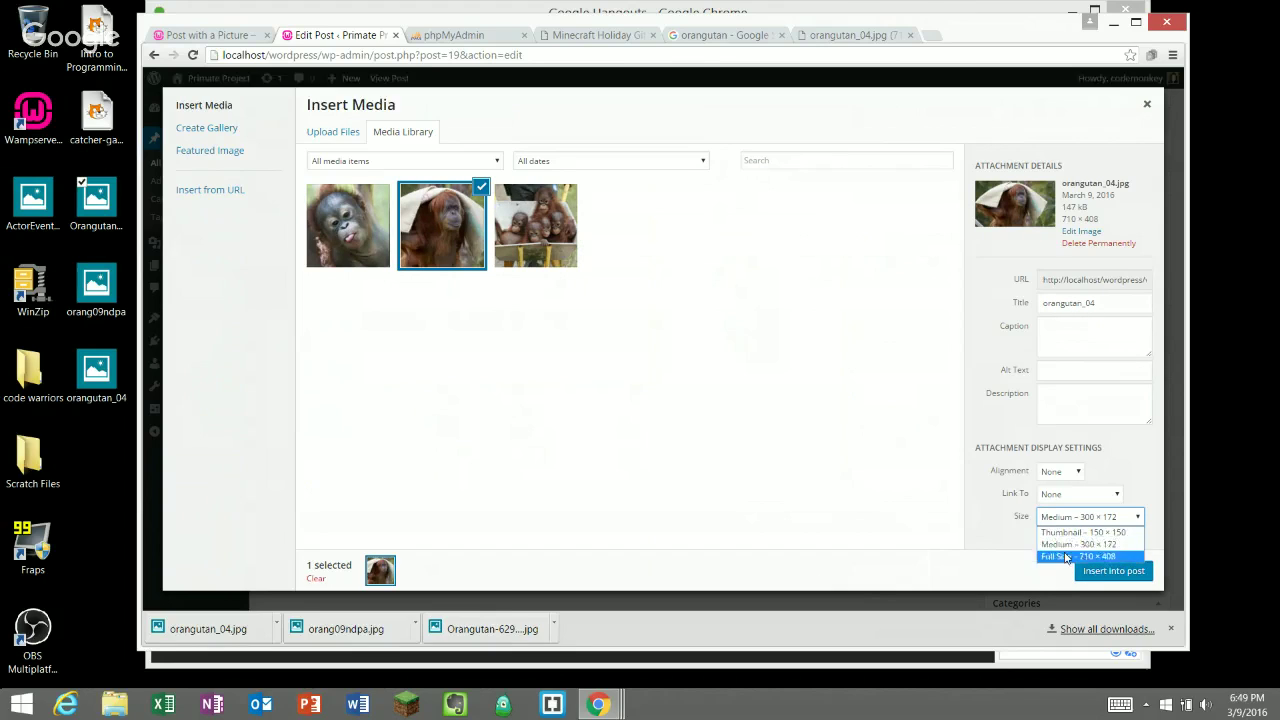
pyautogui.click(548, 250)
pyautogui.click(1049, 522)
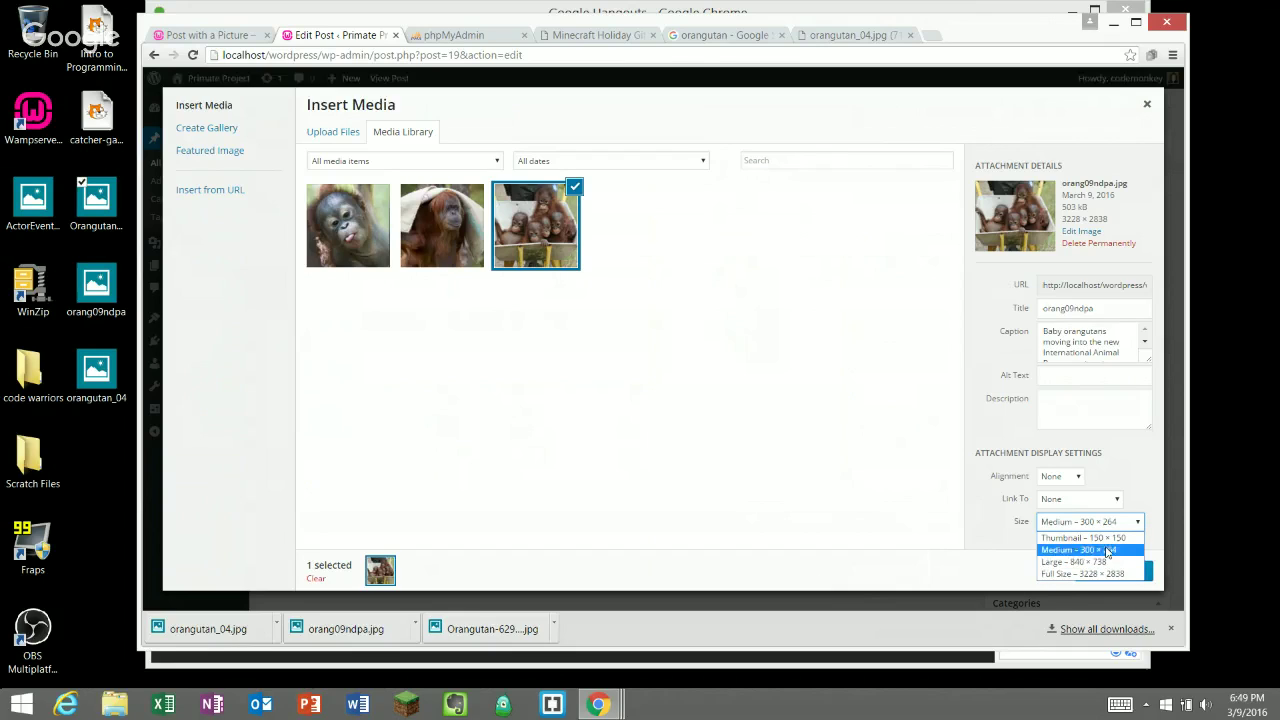
pyautogui.click(1010, 498)
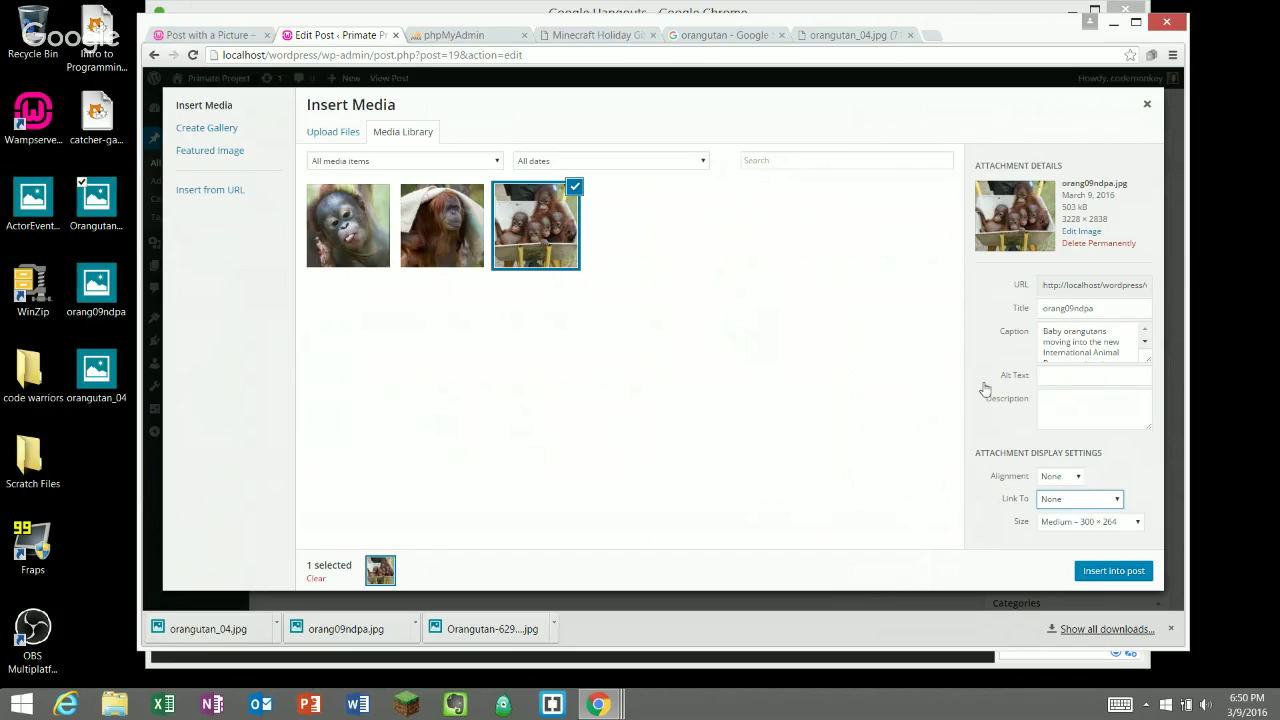
pyautogui.click(1129, 520)
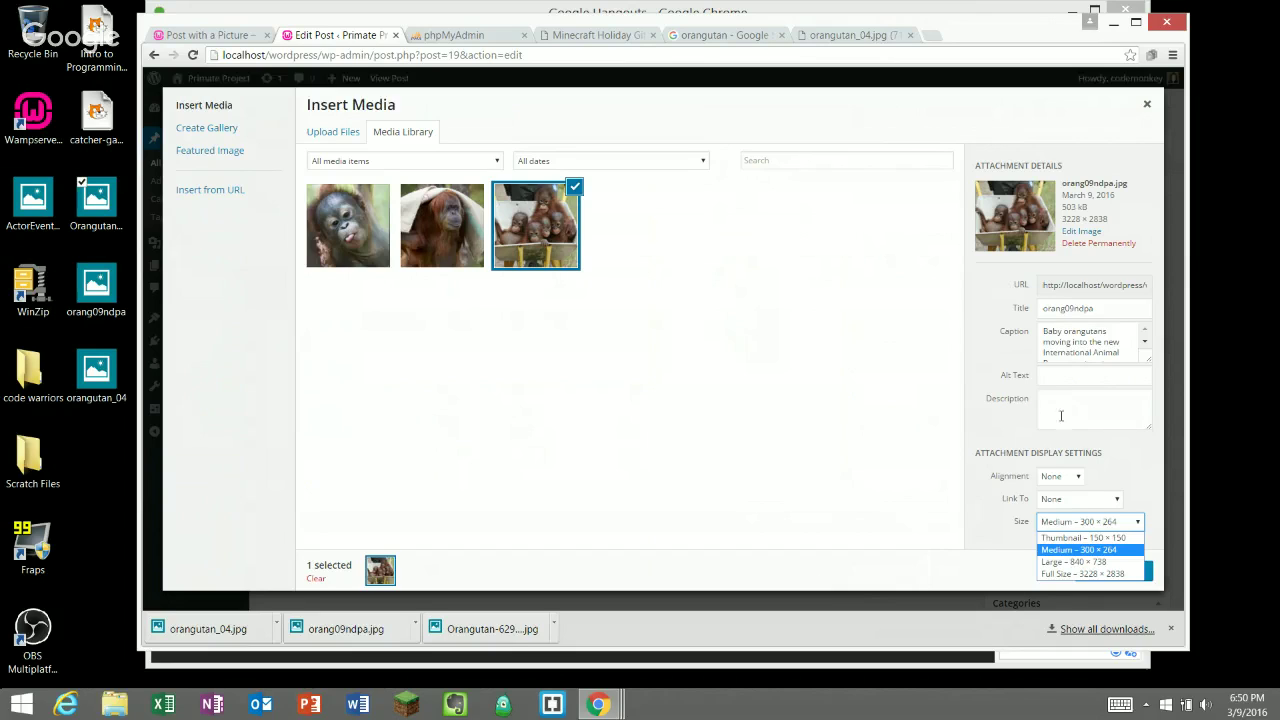
# - Start a gallery for the post and select all three orangutan images for it
pyautogui.click(211, 130)
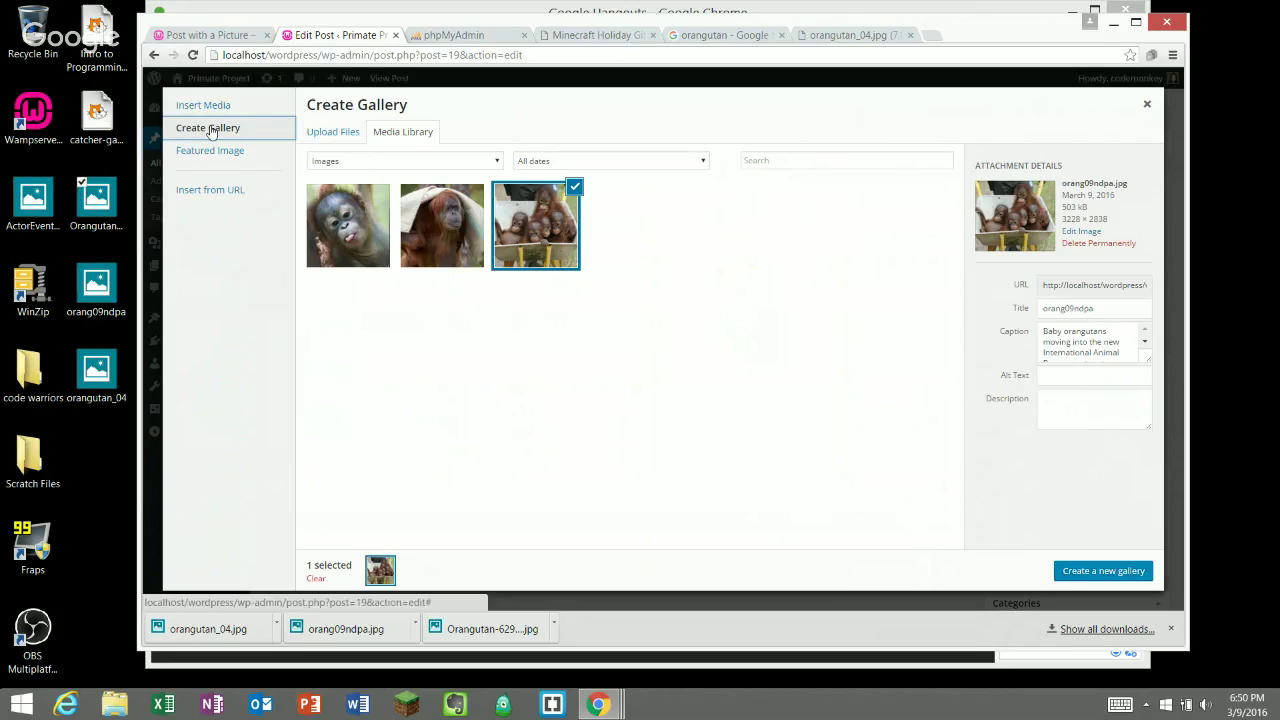
pyautogui.click(343, 228)
pyautogui.click(405, 226)
pyautogui.click(502, 225)
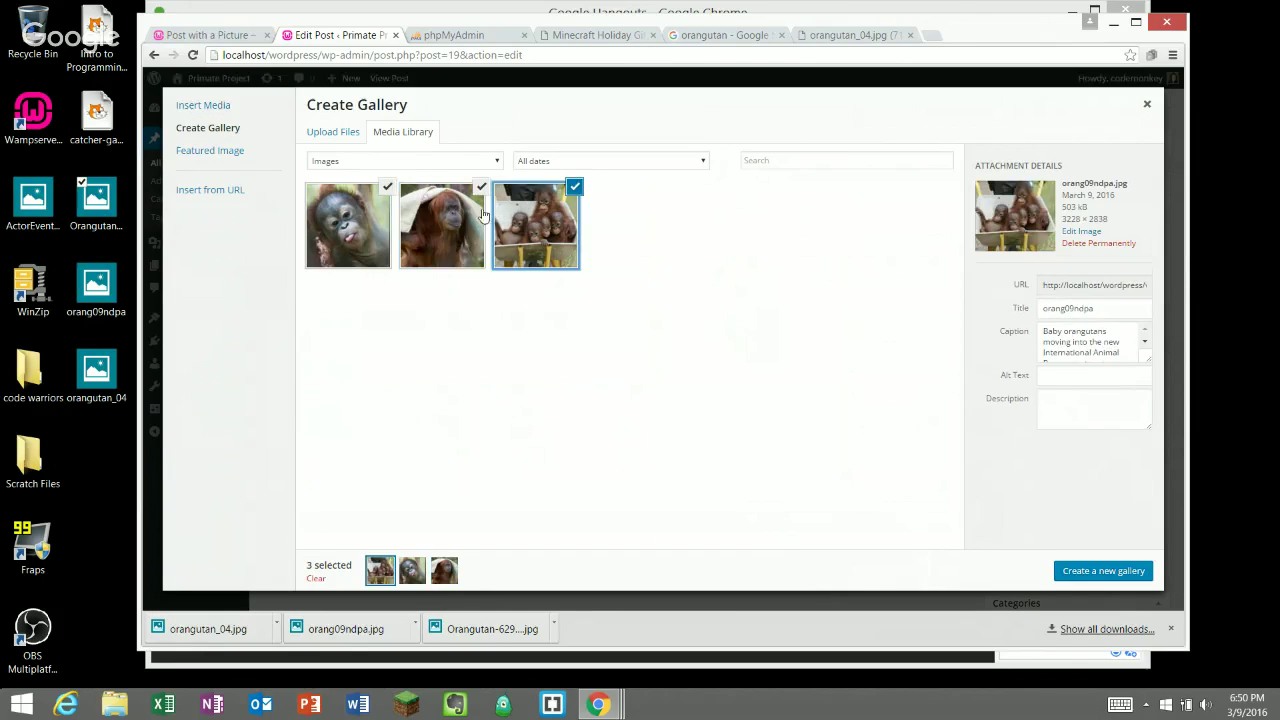
pyautogui.click(385, 226)
pyautogui.click(414, 212)
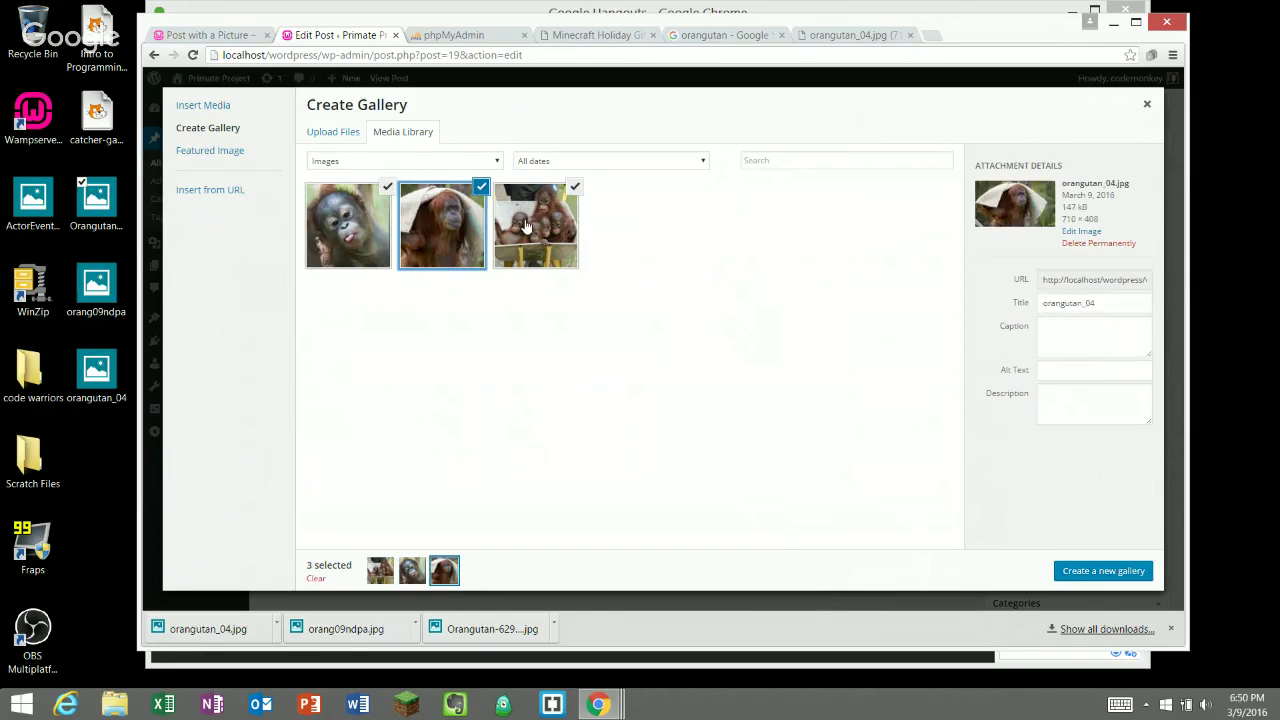
# - Deselect the orang09ndpa and orangutan_04 images and add both back to the gallery selection
pyautogui.click(512, 219)
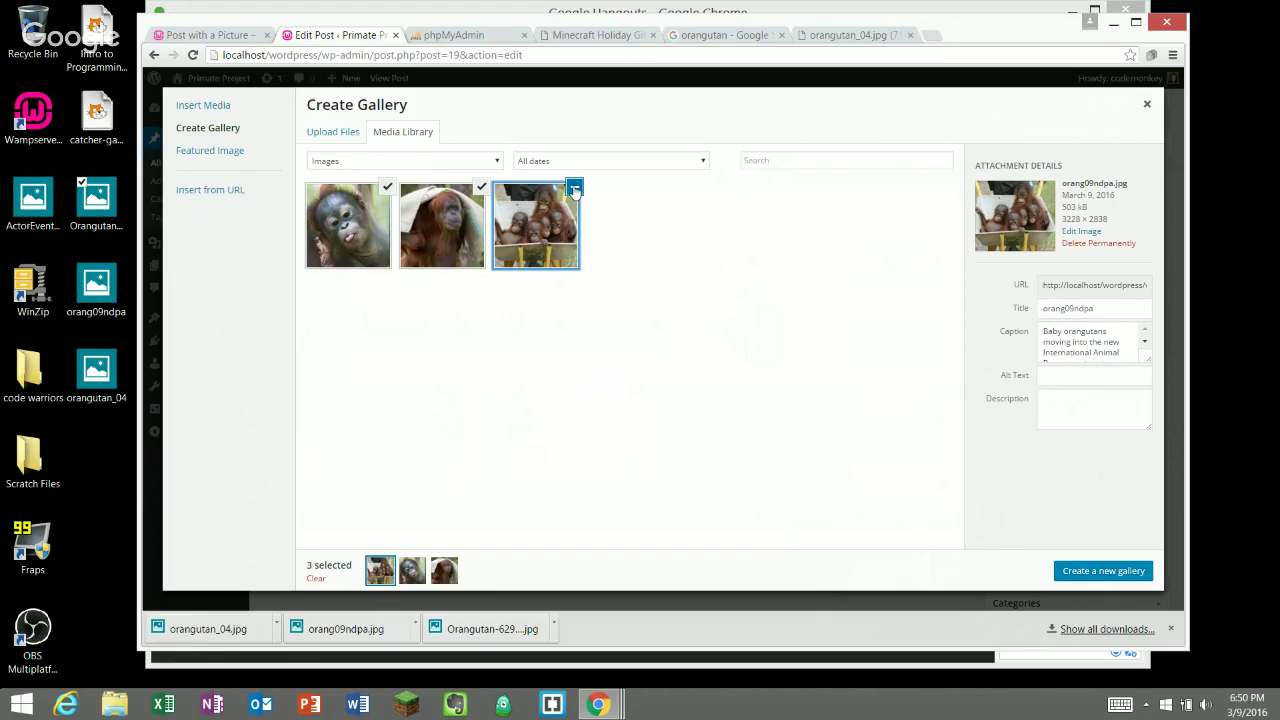
pyautogui.click(575, 190)
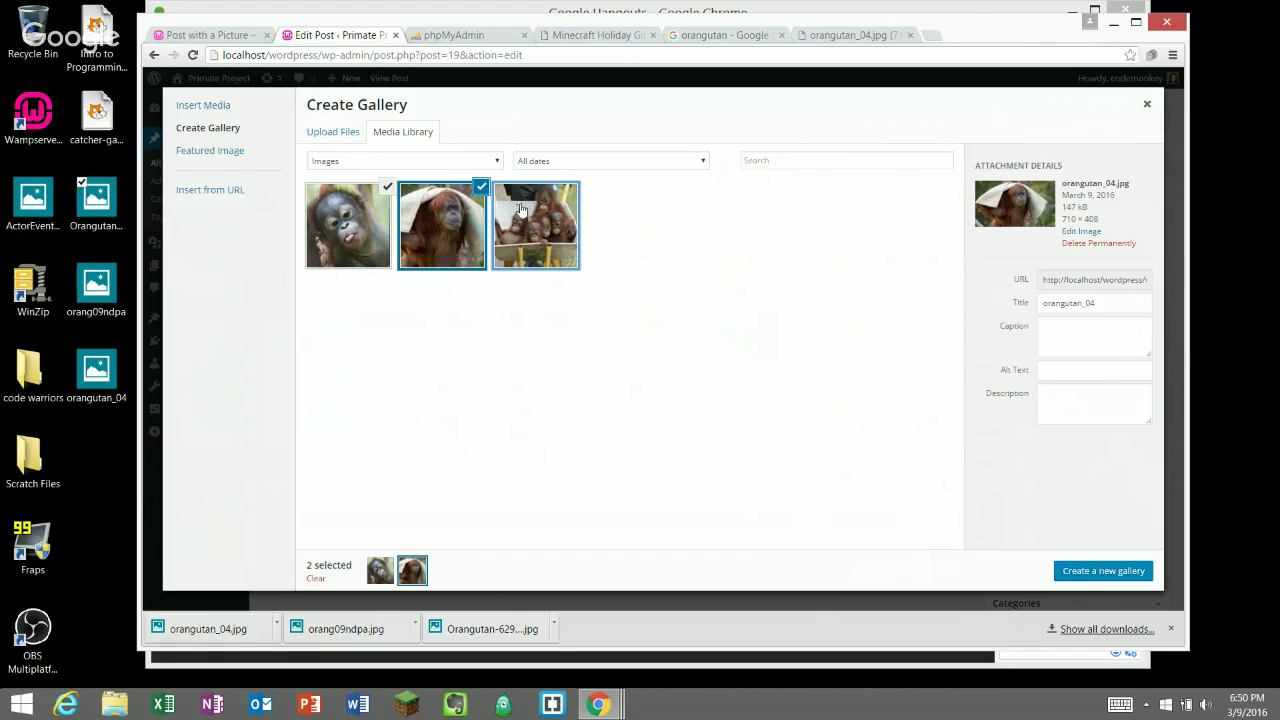
pyautogui.click(481, 191)
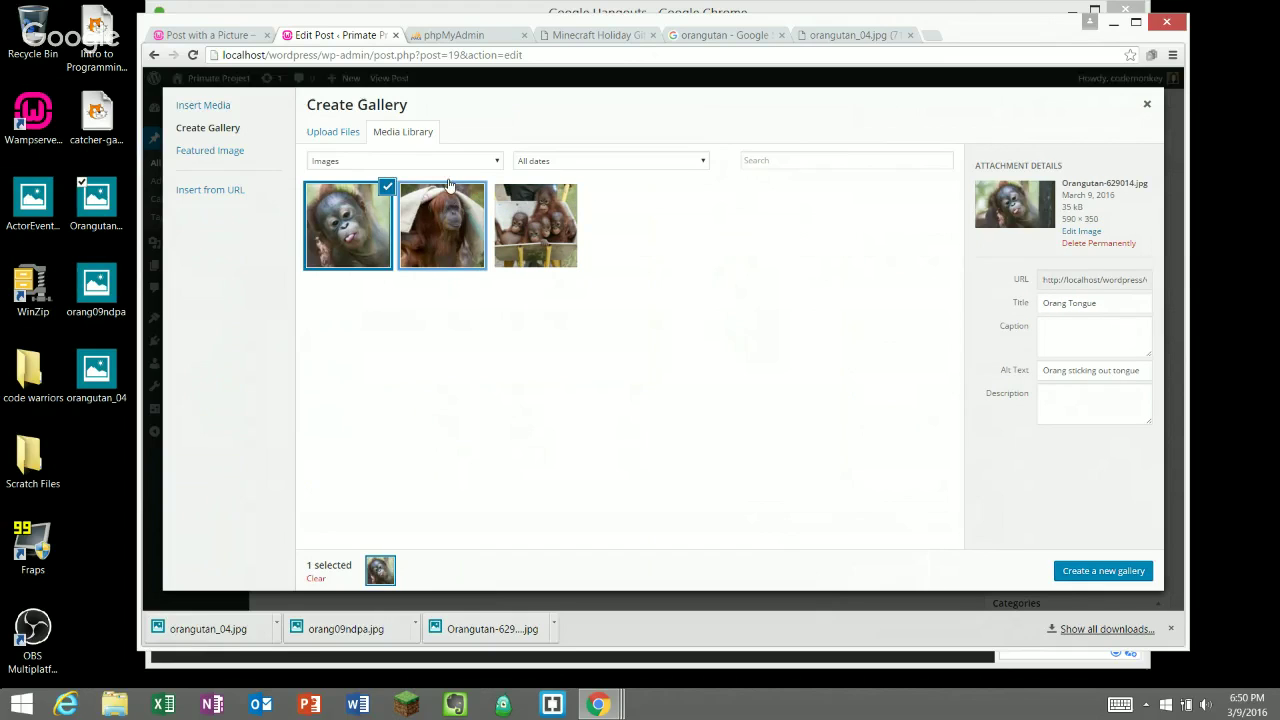
pyautogui.click(452, 250)
pyautogui.click(507, 252)
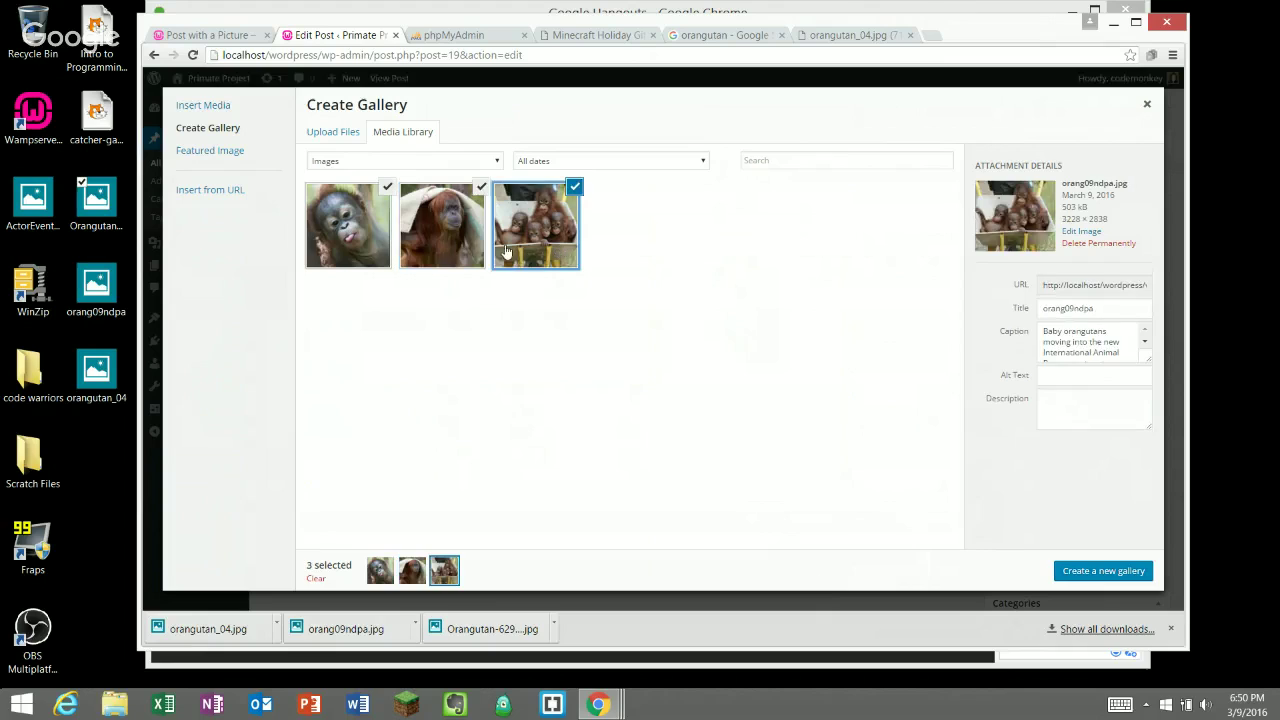
# - Check the details of the selected images and create a new gallery from all three
pyautogui.click(445, 243)
pyautogui.click(378, 240)
pyautogui.click(466, 250)
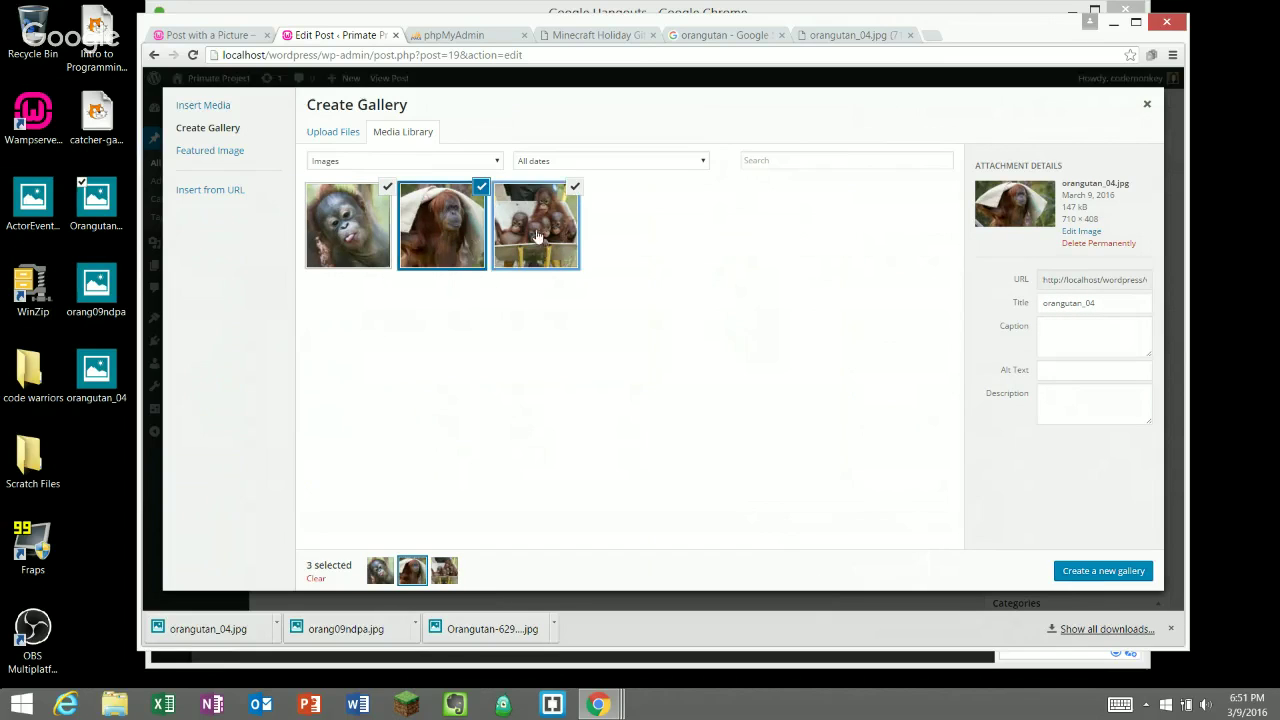
pyautogui.click(346, 250)
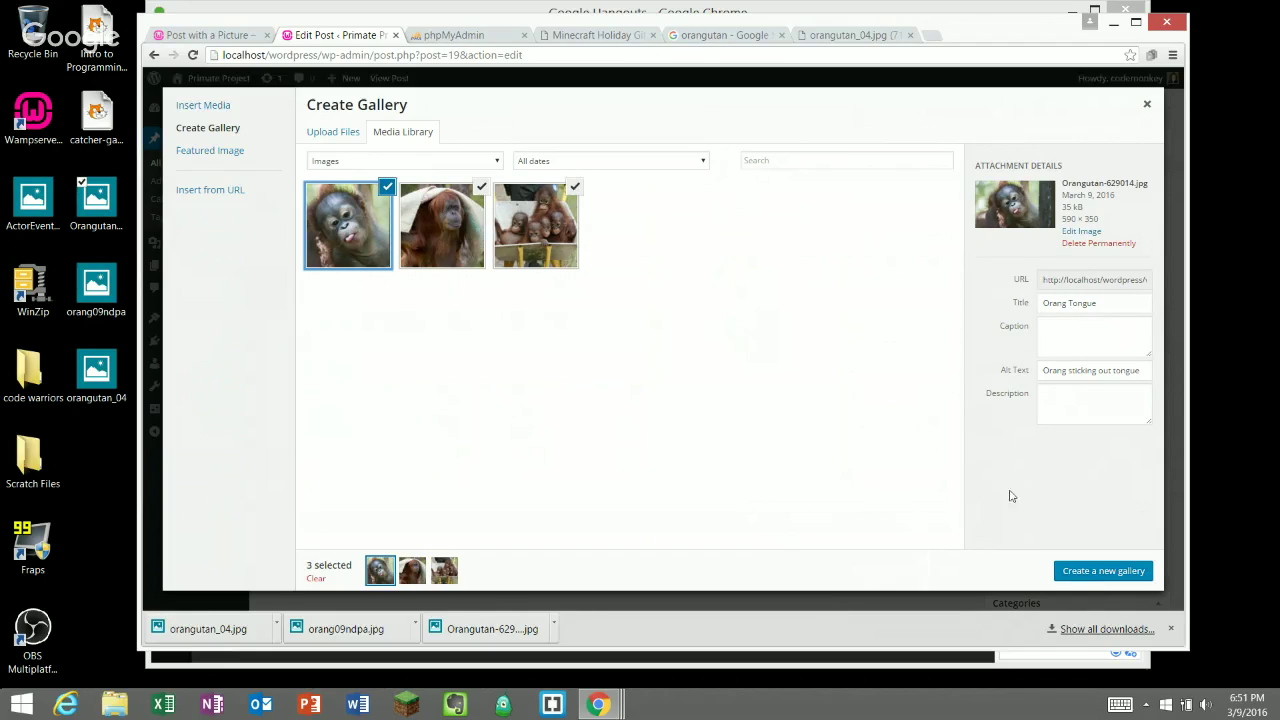
pyautogui.click(1090, 576)
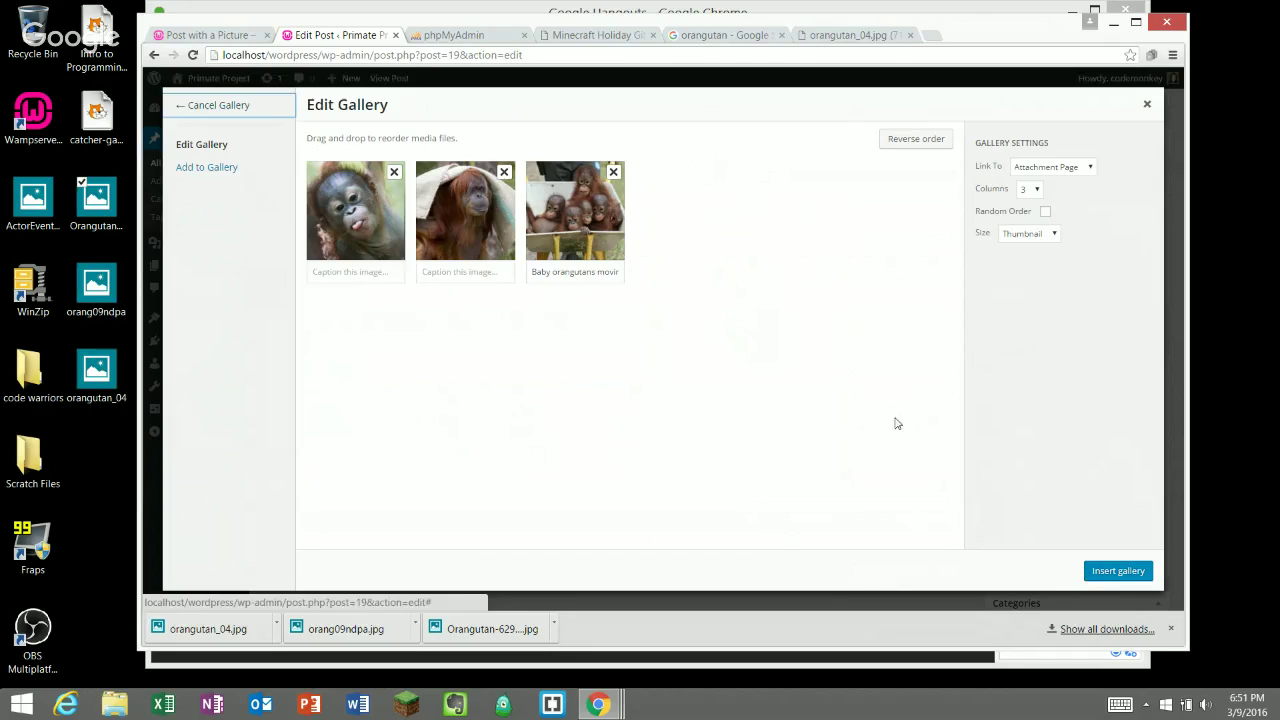
# - Reverse the order of the three images in the gallery
pyautogui.click(400, 222)
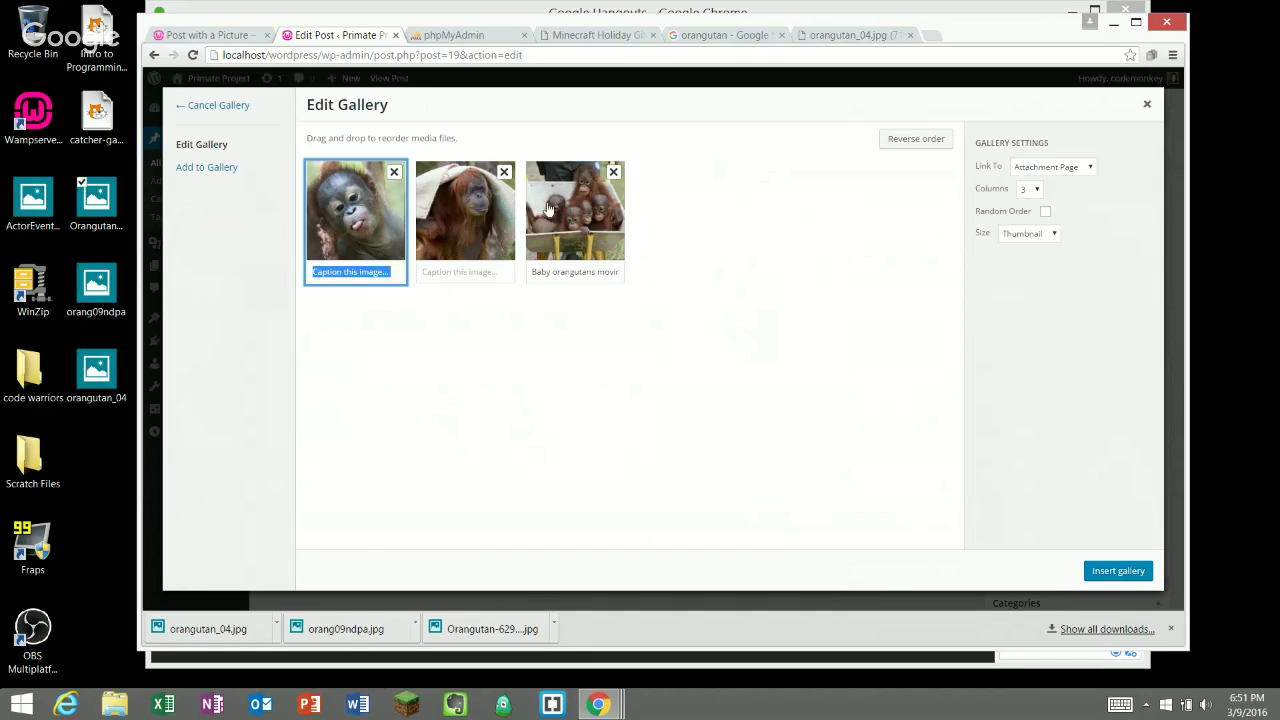
pyautogui.click(545, 208)
pyautogui.click(484, 216)
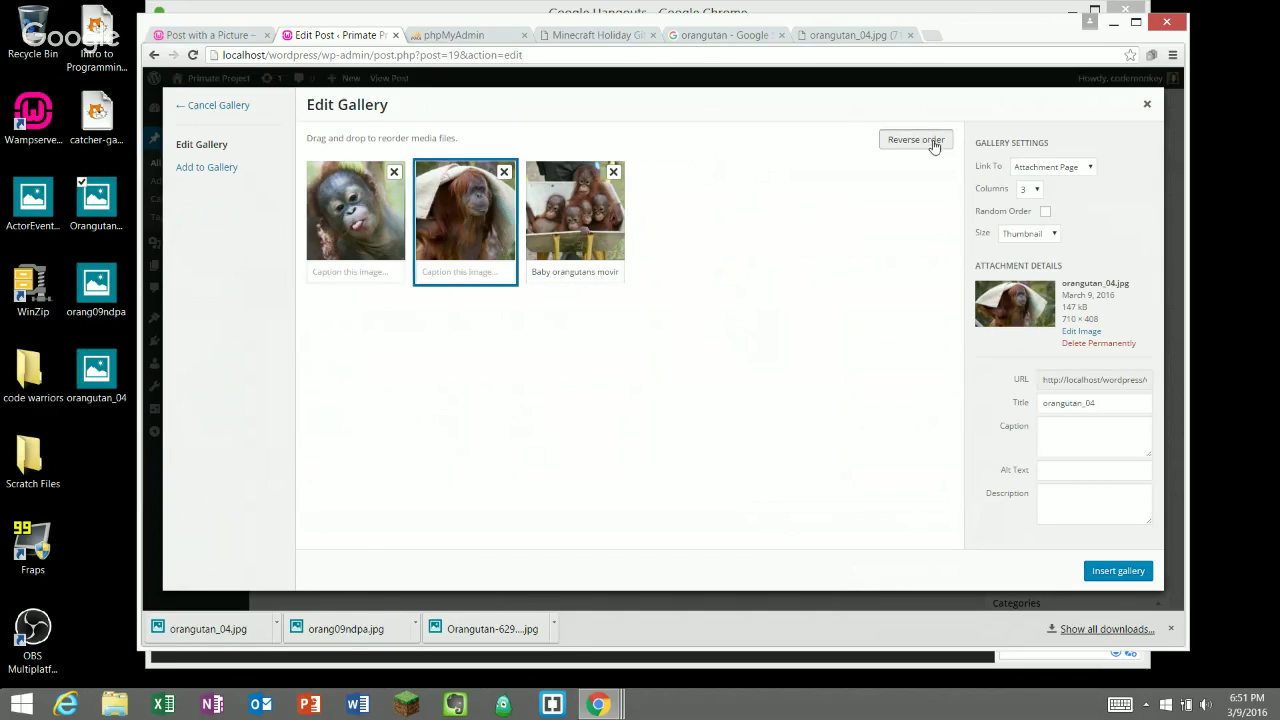
pyautogui.click(916, 138)
# - Examine the captions and attachment details of each of the three images in the gallery
pyautogui.click(345, 250)
pyautogui.click(488, 218)
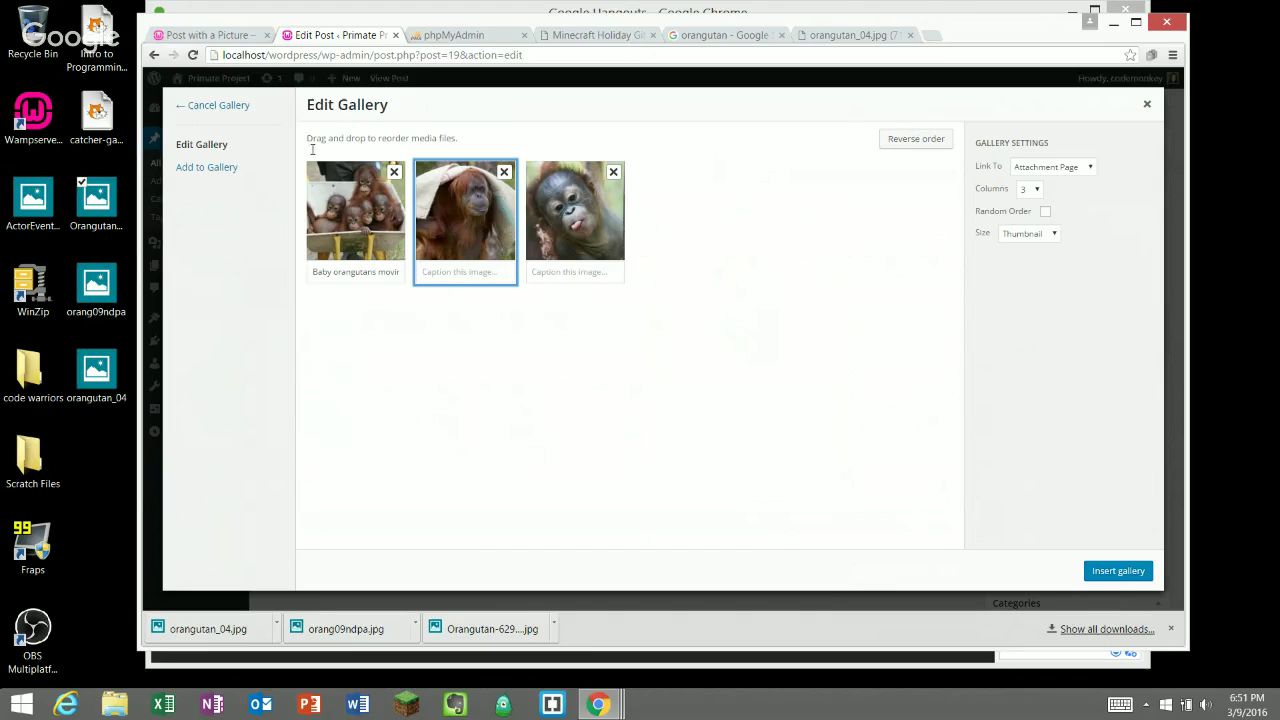
pyautogui.click(584, 215)
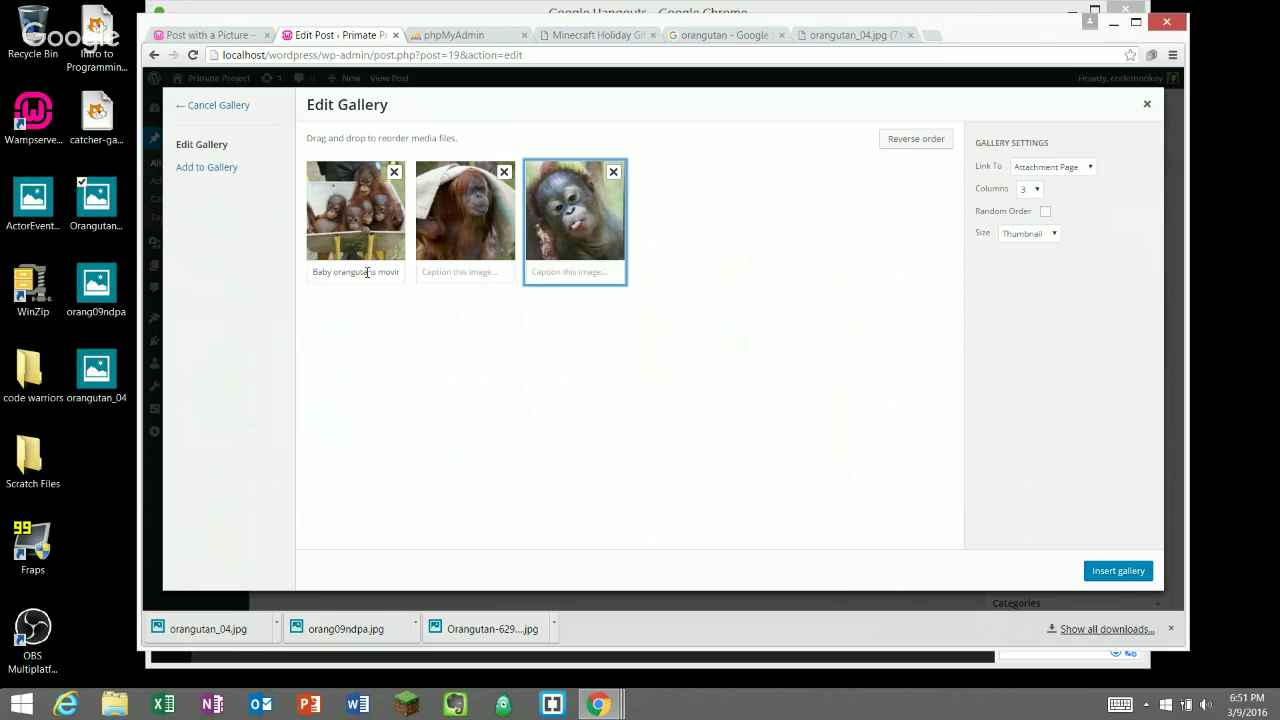
pyautogui.click(332, 273)
pyautogui.click(365, 231)
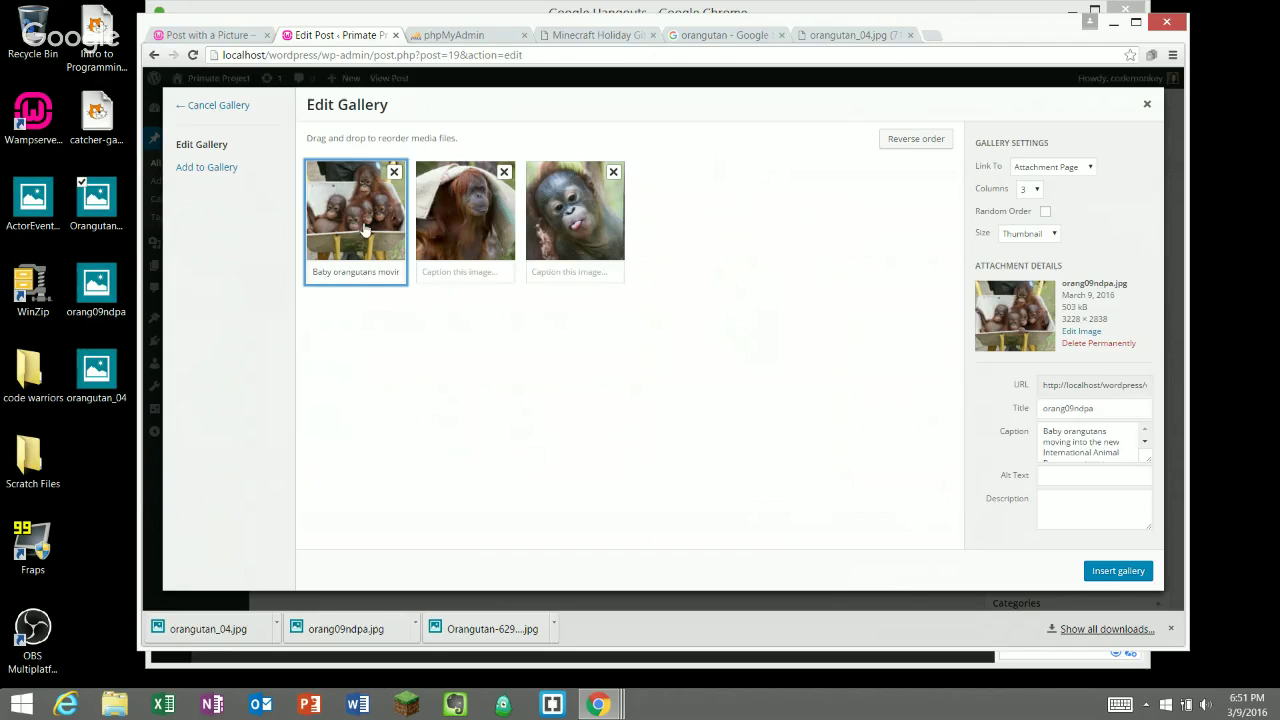
pyautogui.click(467, 235)
pyautogui.click(452, 270)
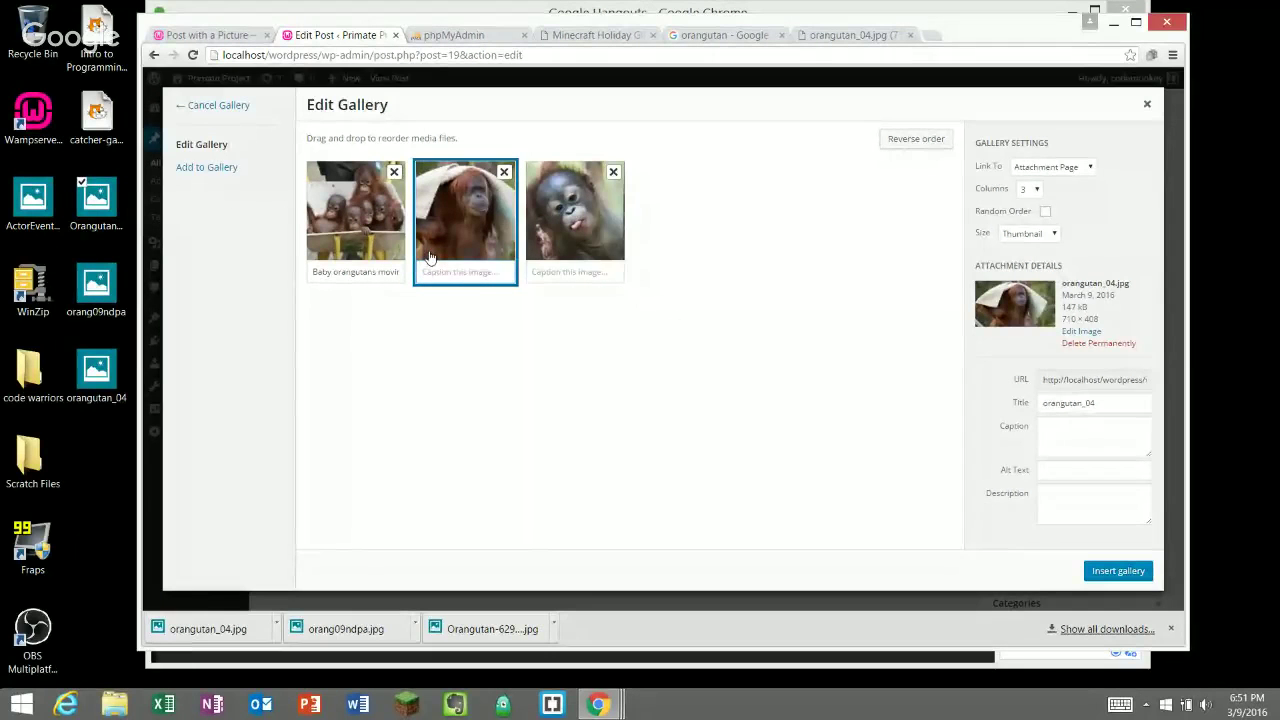
pyautogui.click(452, 224)
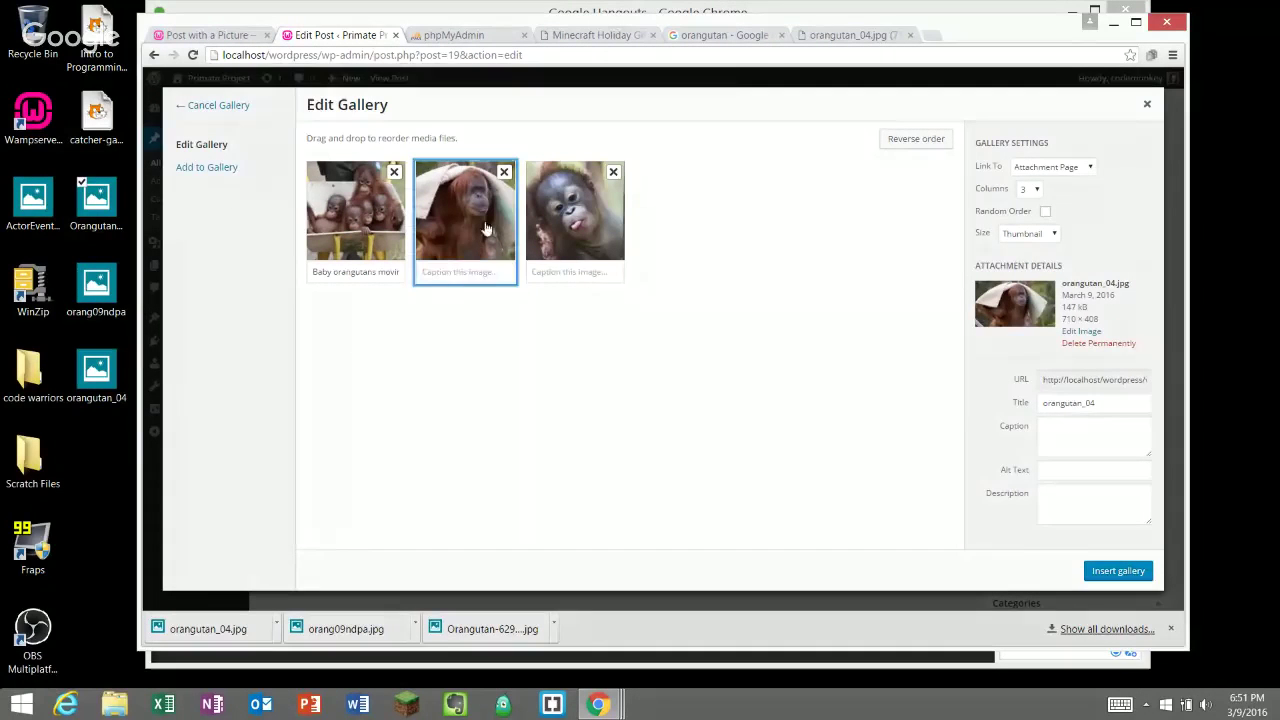
pyautogui.click(345, 215)
pyautogui.click(352, 230)
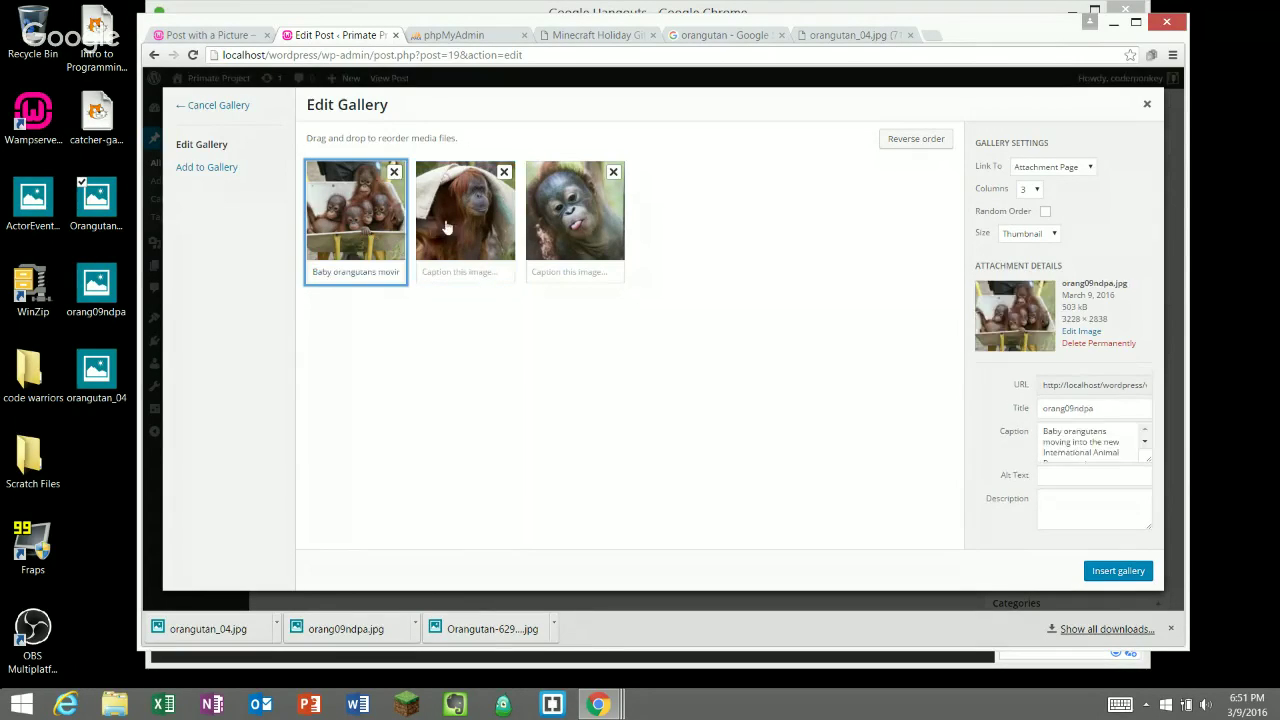
pyautogui.click(453, 226)
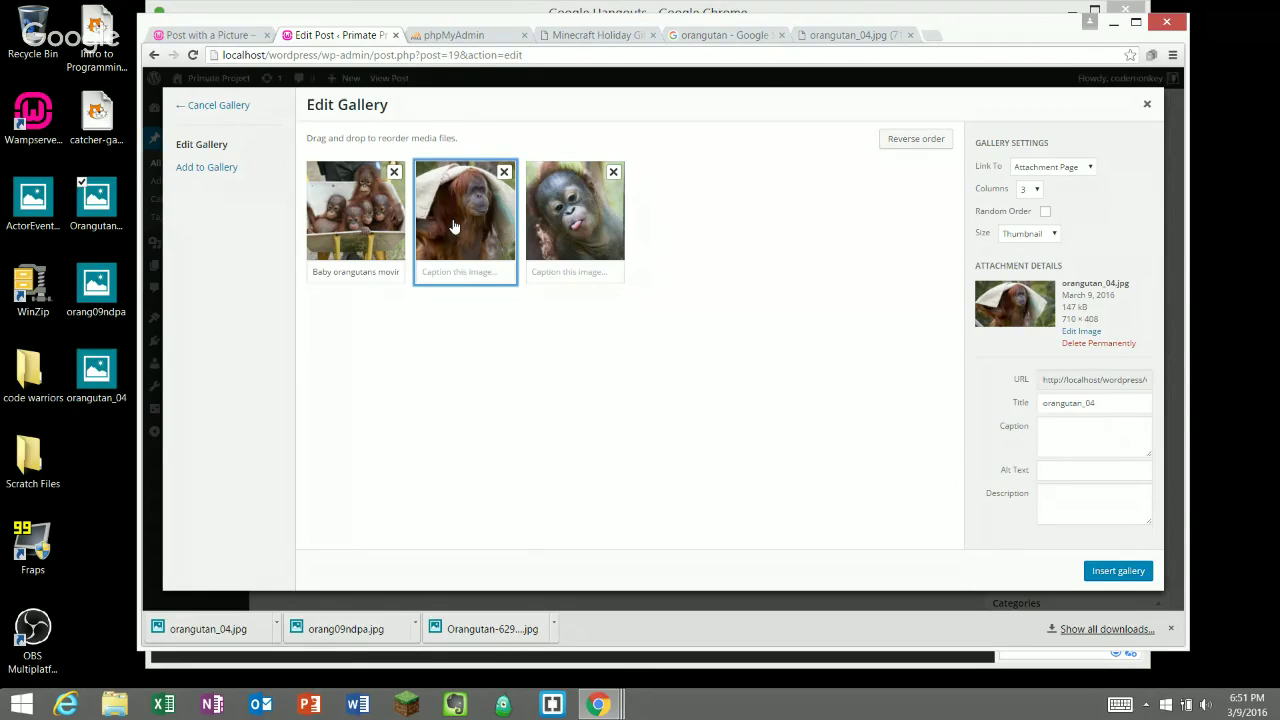
pyautogui.click(561, 214)
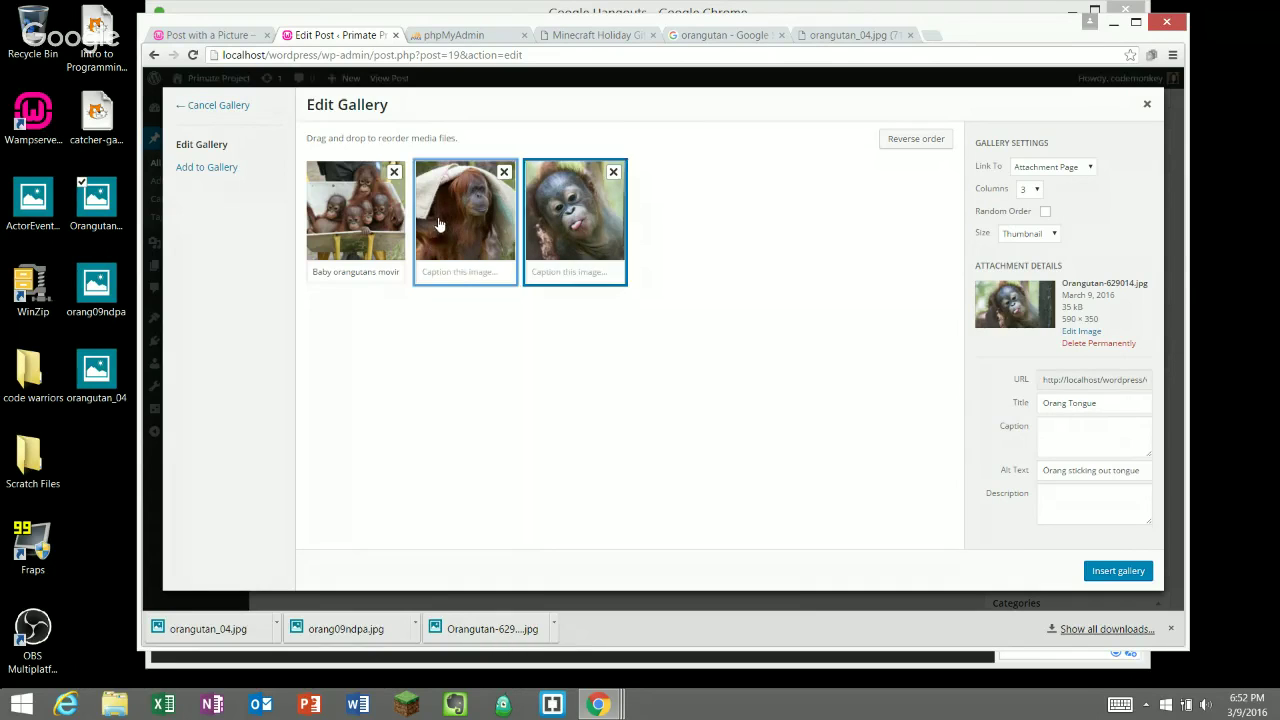
pyautogui.click(438, 224)
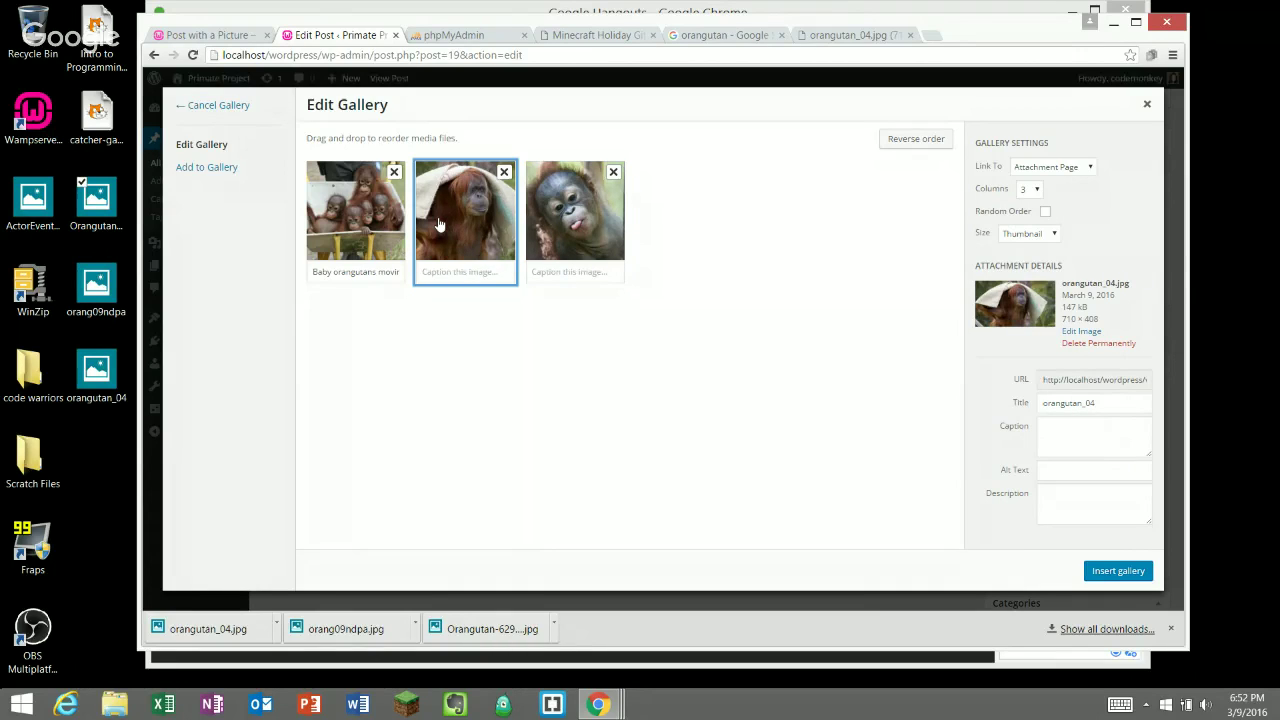
pyautogui.click(552, 220)
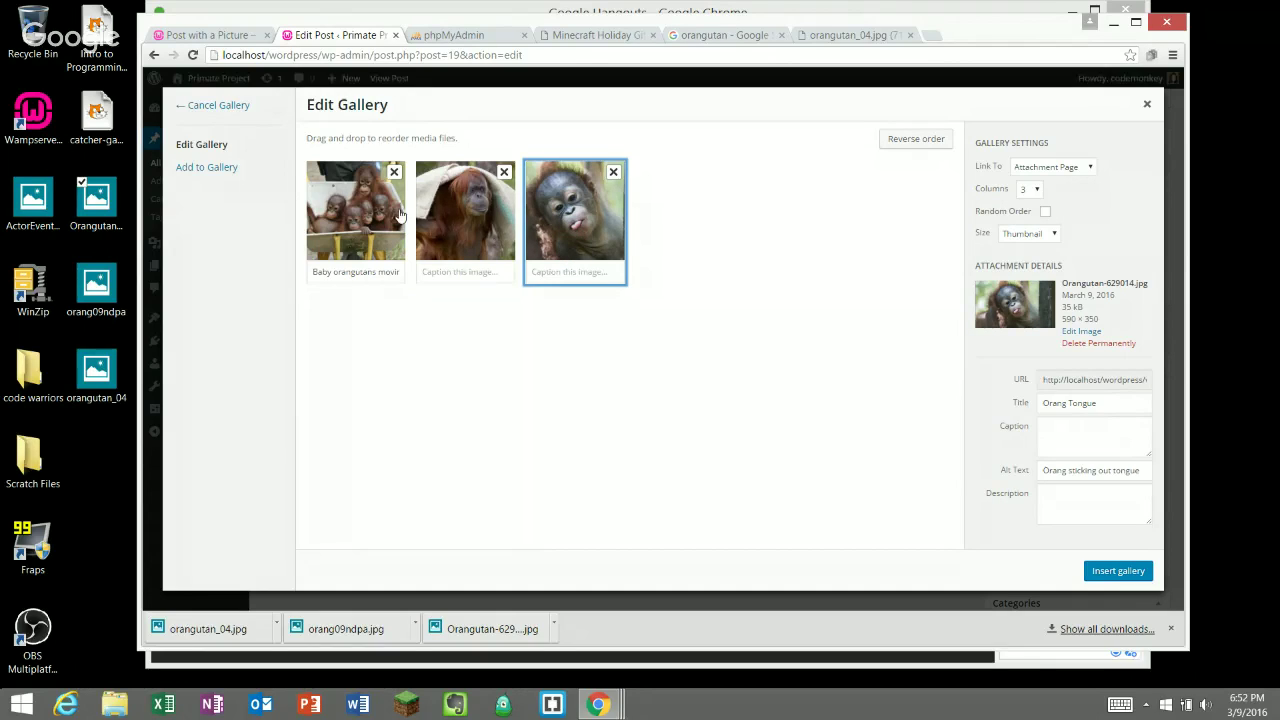
pyautogui.click(366, 220)
pyautogui.click(438, 220)
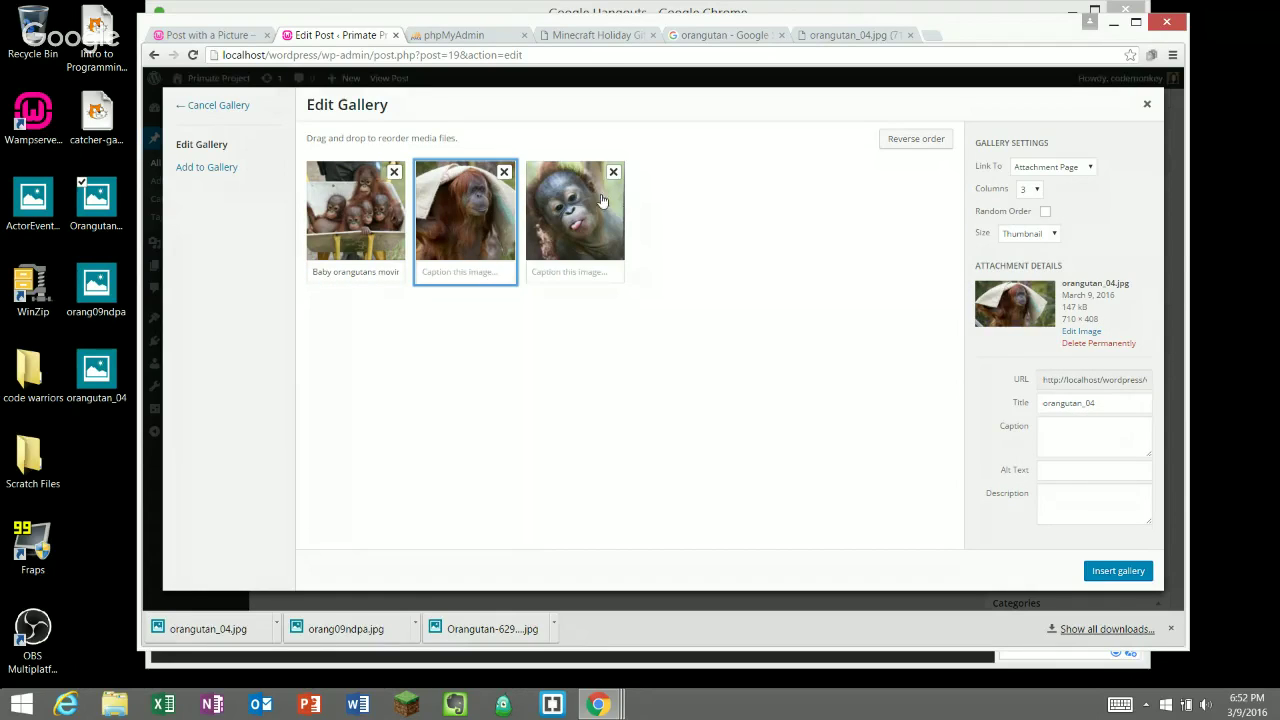
pyautogui.click(603, 202)
pyautogui.click(356, 230)
pyautogui.click(455, 235)
pyautogui.click(537, 226)
pyautogui.click(456, 248)
# - Set the gallery to link to the Attachment Page, with 3 columns, random order and Thumbnail size
pyautogui.click(1083, 170)
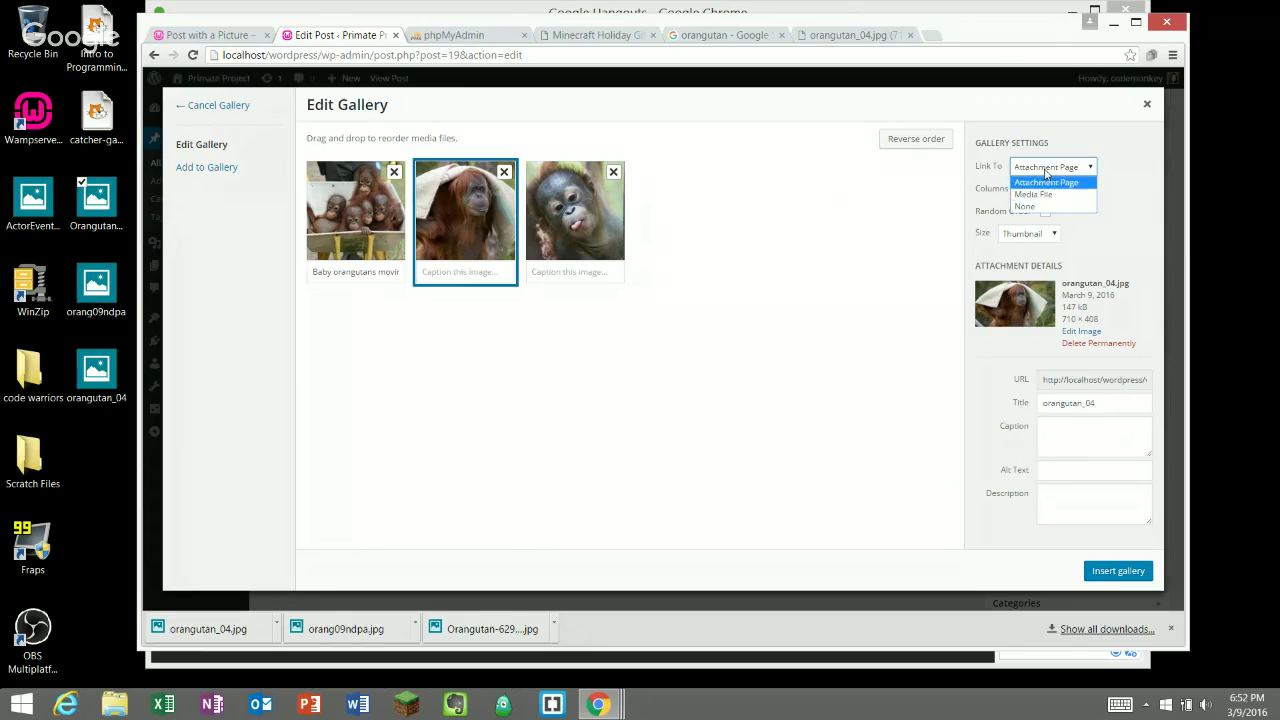
pyautogui.click(1051, 188)
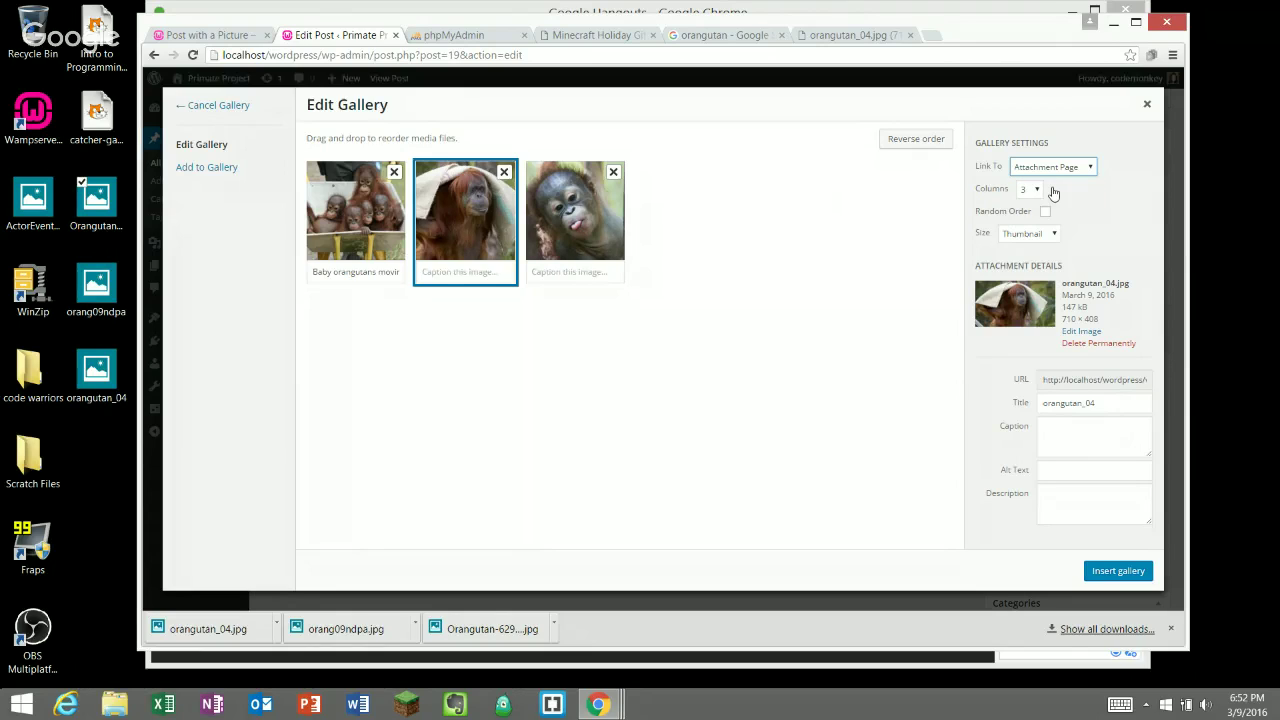
pyautogui.click(1037, 190)
pyautogui.click(1030, 208)
pyautogui.click(1034, 189)
pyautogui.click(1034, 229)
pyautogui.click(1046, 213)
pyautogui.click(1047, 235)
pyautogui.click(1047, 262)
pyautogui.click(1054, 237)
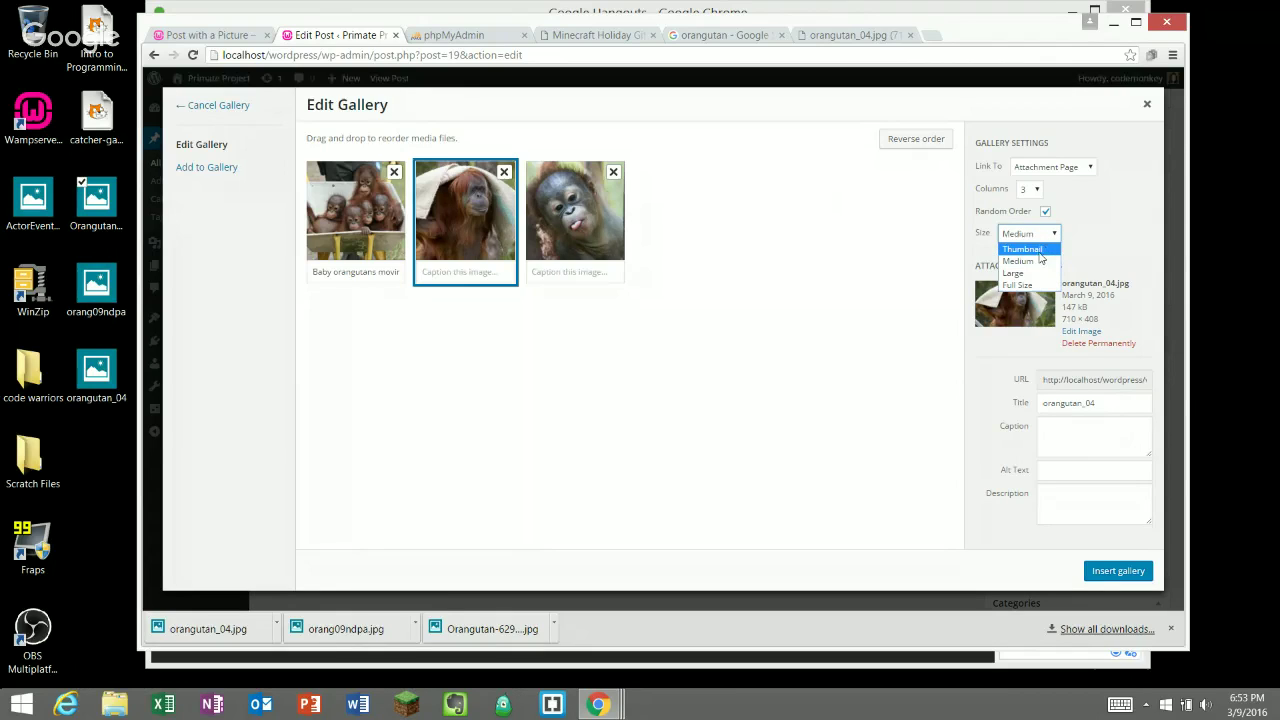
pyautogui.click(1041, 249)
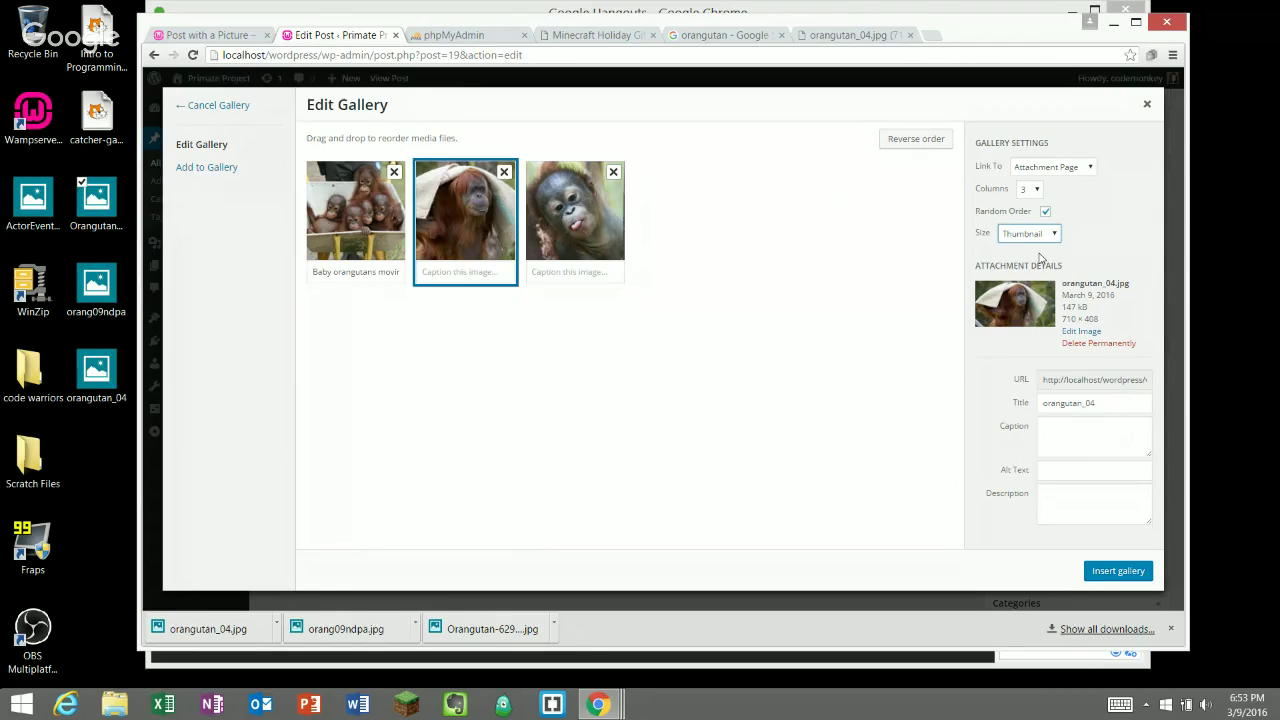
# - Insert the gallery into the post body and review how it is laid out
pyautogui.click(1118, 571)
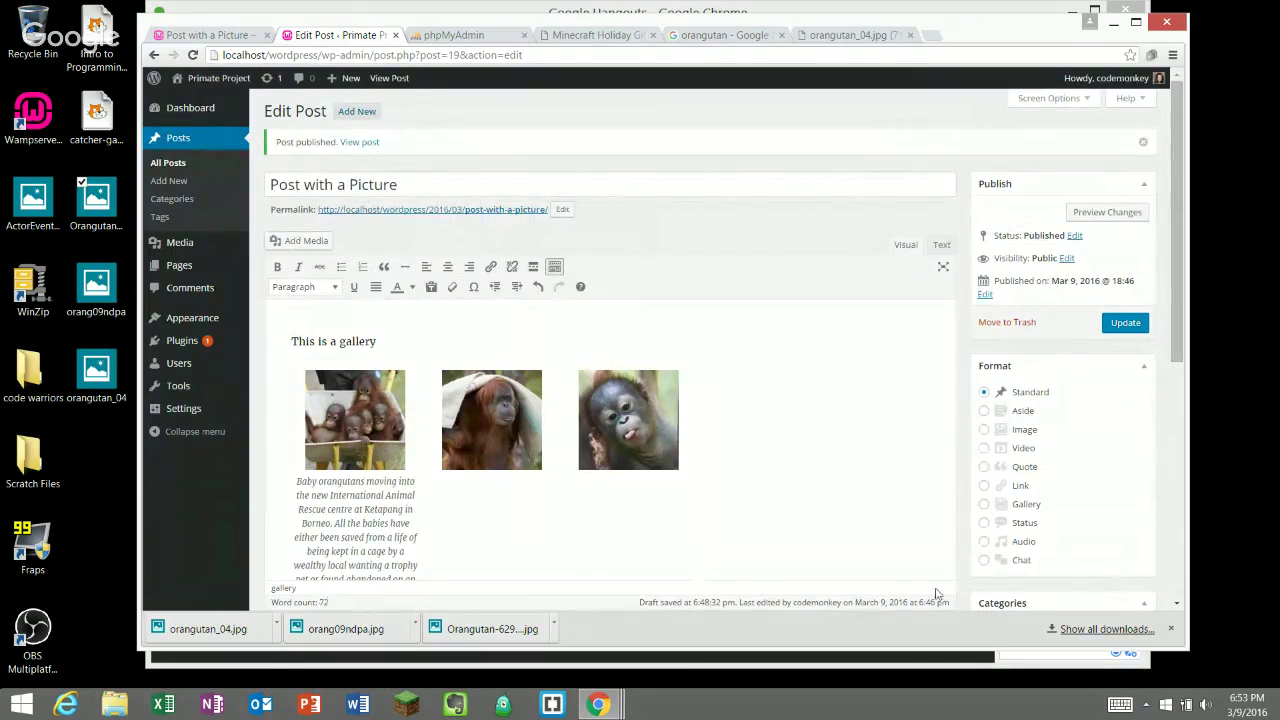
pyautogui.scroll(-1, 566, 465)
pyautogui.scroll(-1, 566, 465)
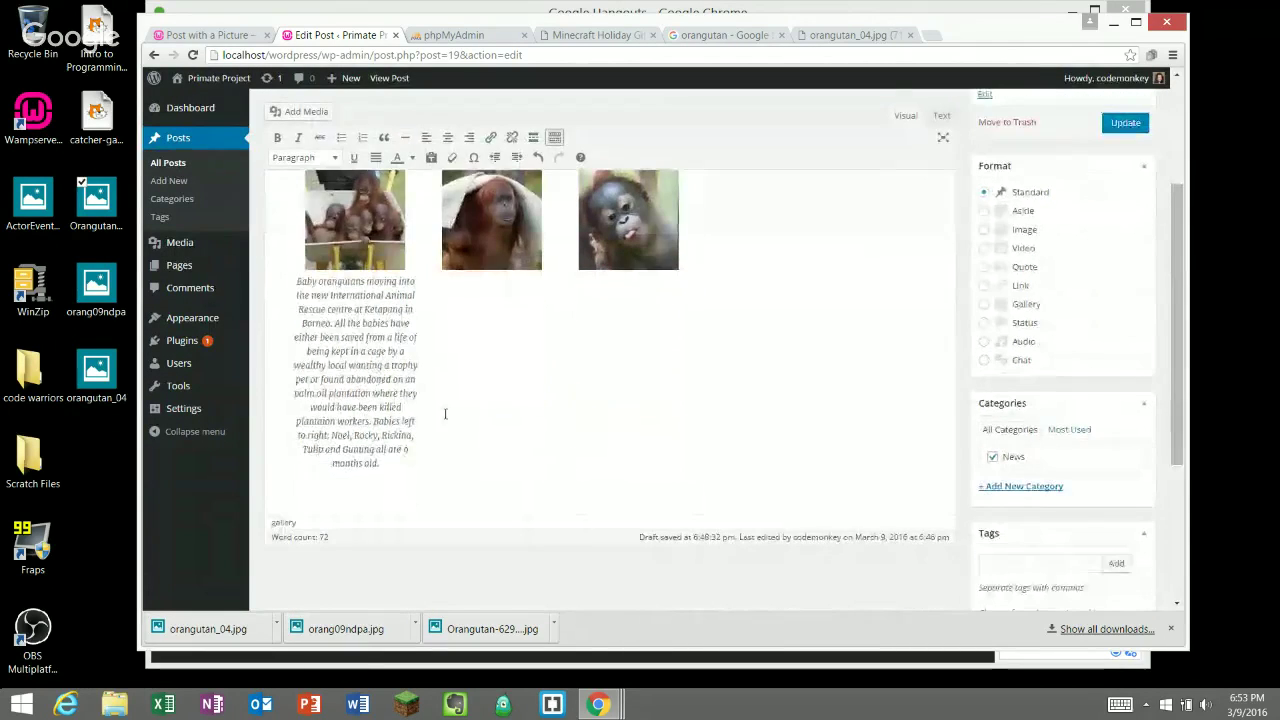
# - Edit the inserted gallery to delete the long caption of the orang09ndpa image, and update the gallery
pyautogui.click(405, 283)
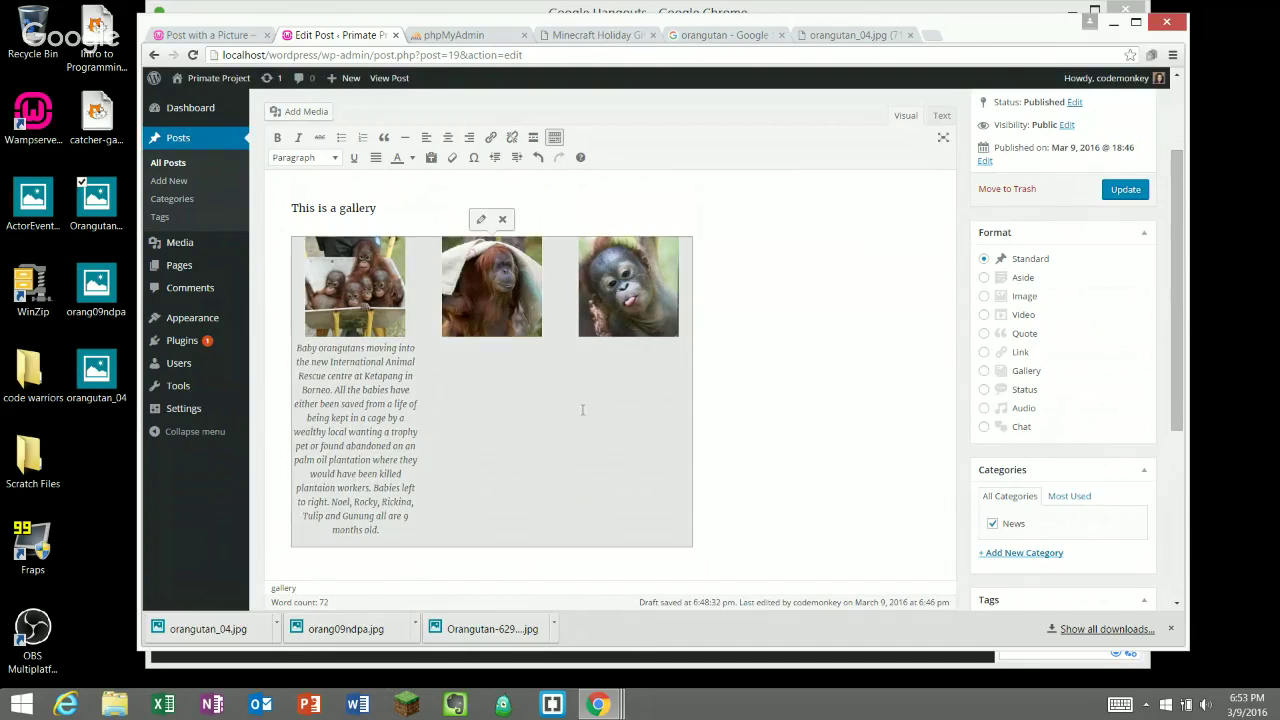
pyautogui.click(478, 222)
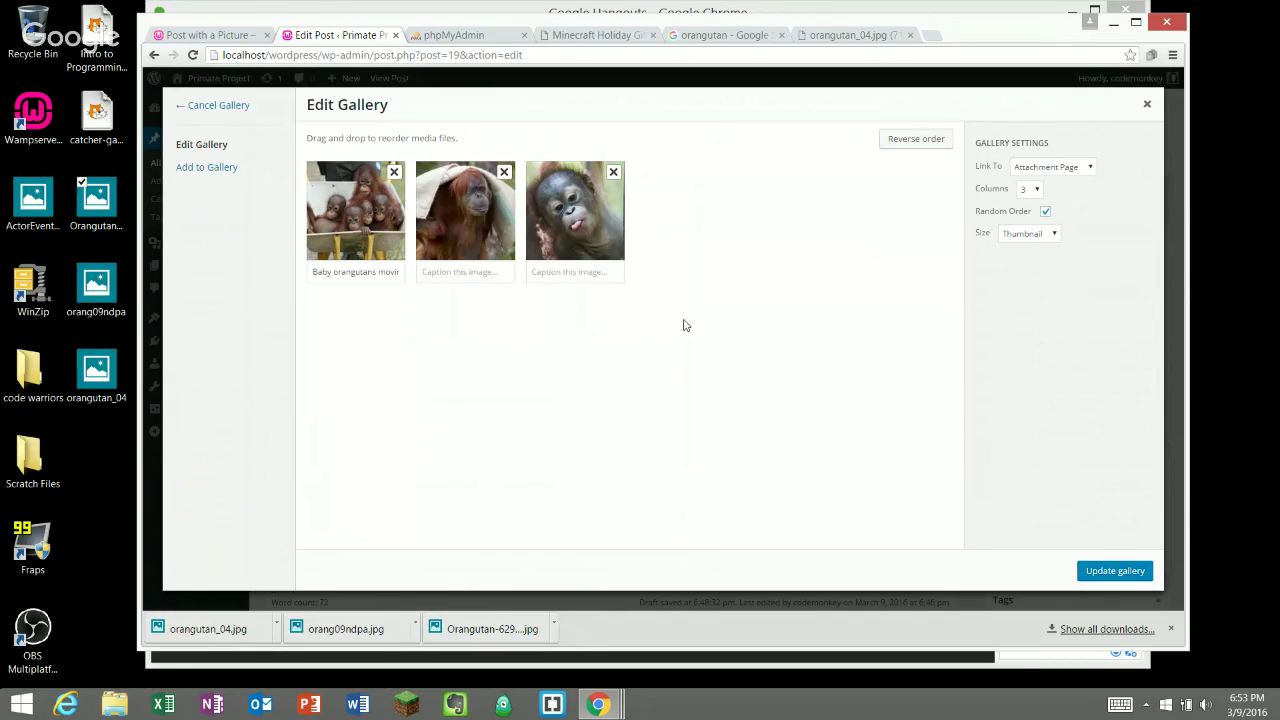
pyautogui.click(539, 246)
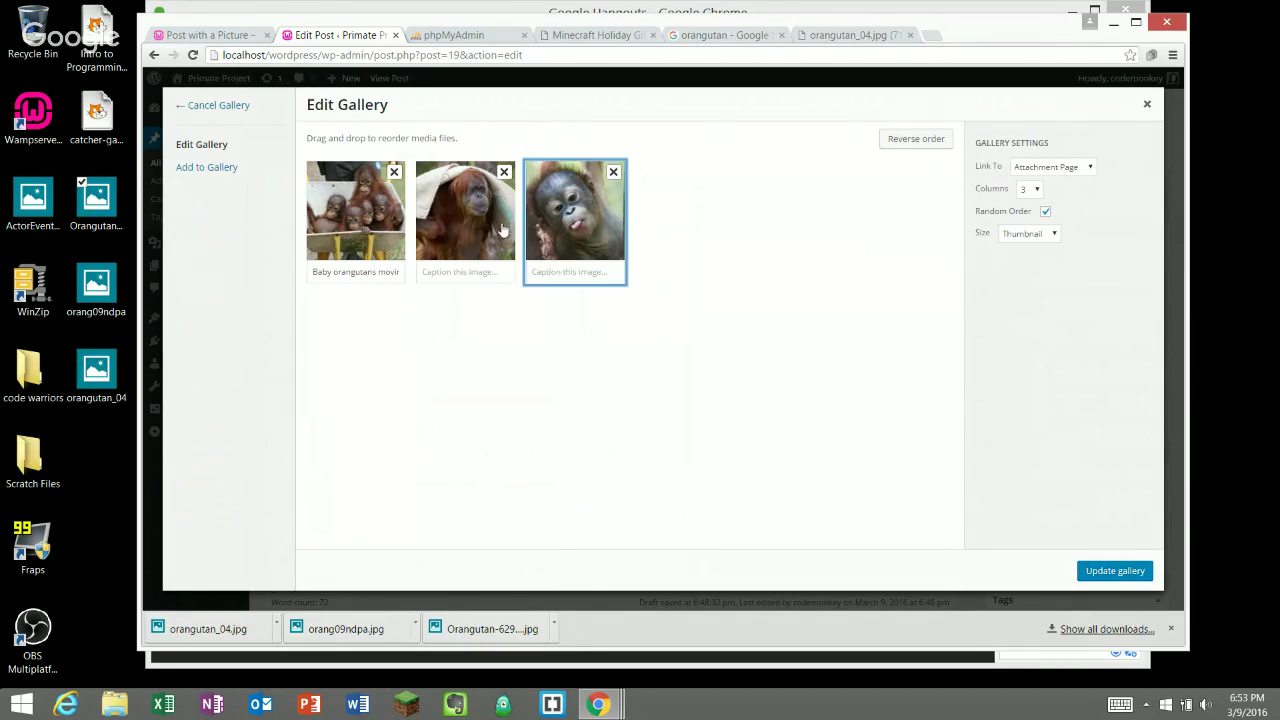
pyautogui.click(460, 222)
pyautogui.click(370, 244)
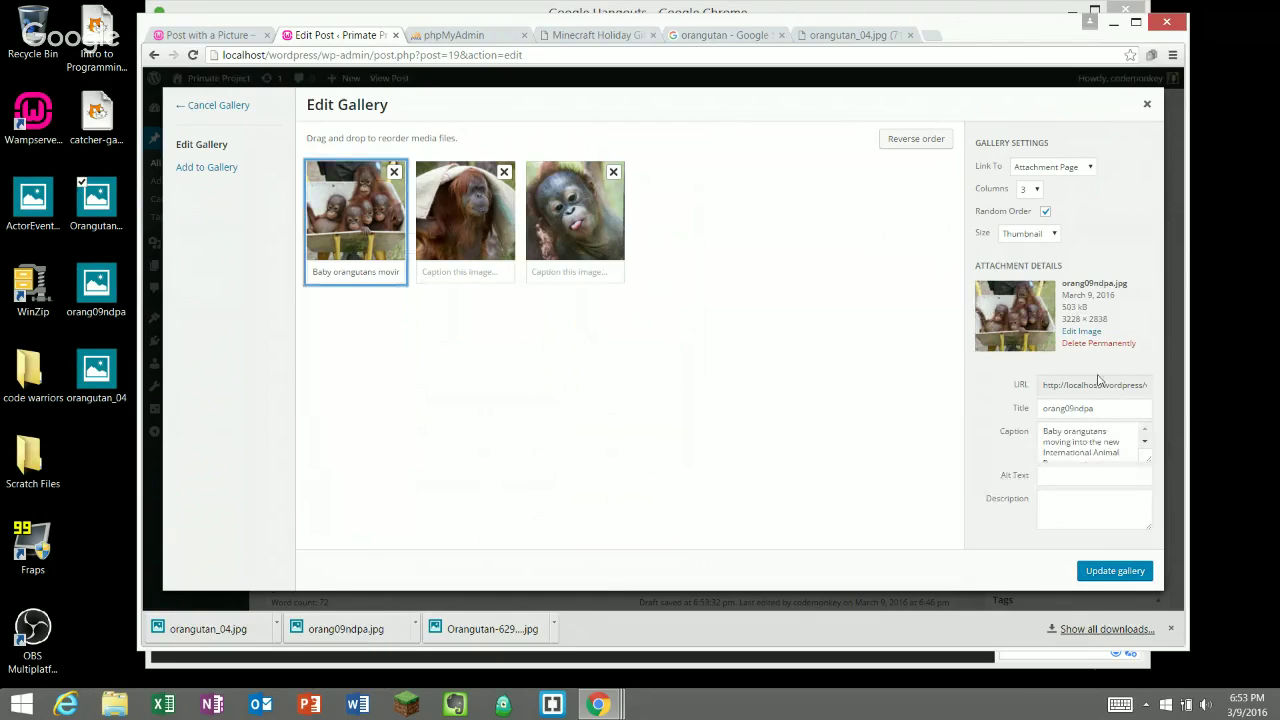
pyautogui.moveTo(1044, 432); pyautogui.dragTo(1132, 500)
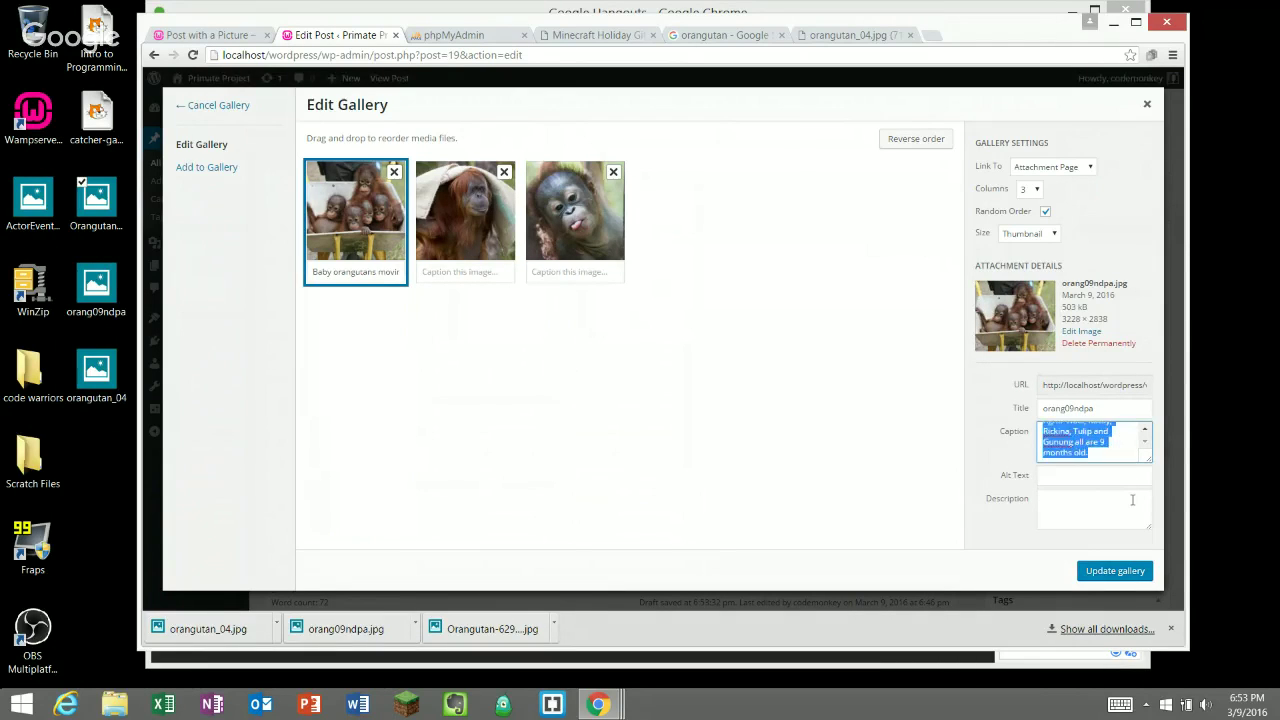
pyautogui.press('BackSpace')
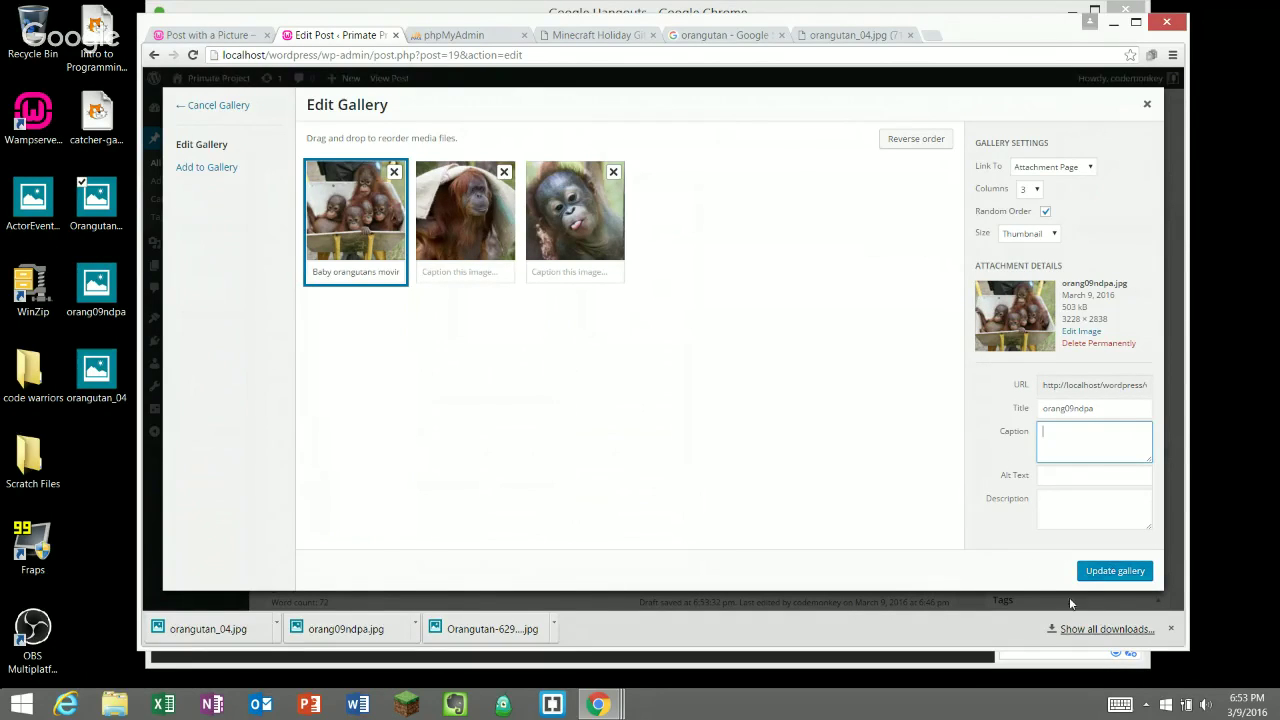
pyautogui.click(1114, 570)
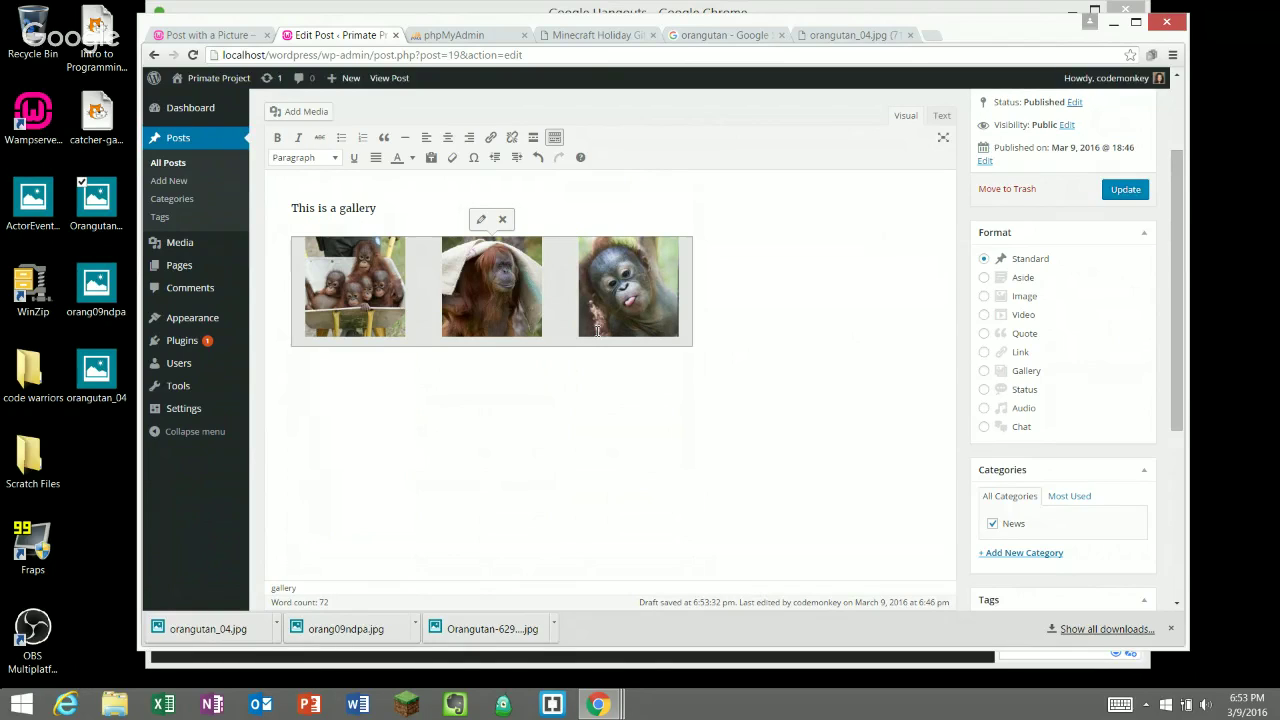
# - Reopen the gallery for editing and look for further media library images to add
pyautogui.click(479, 222)
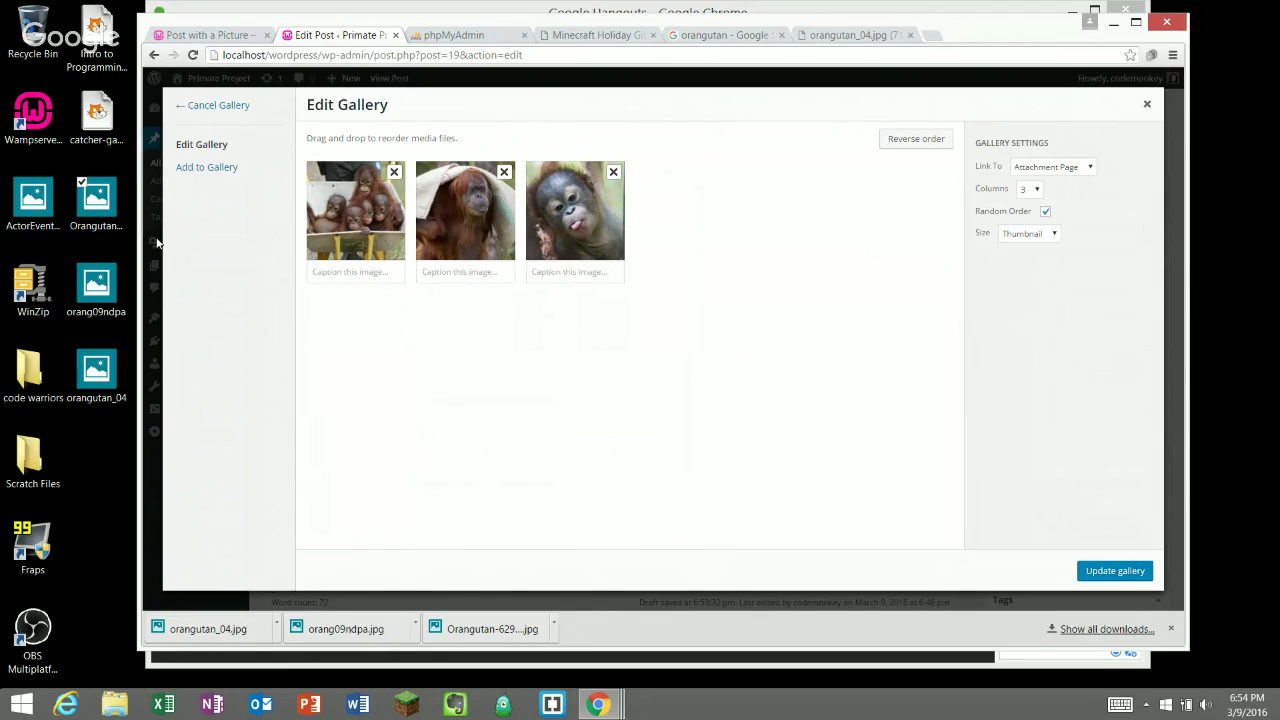
pyautogui.click(196, 169)
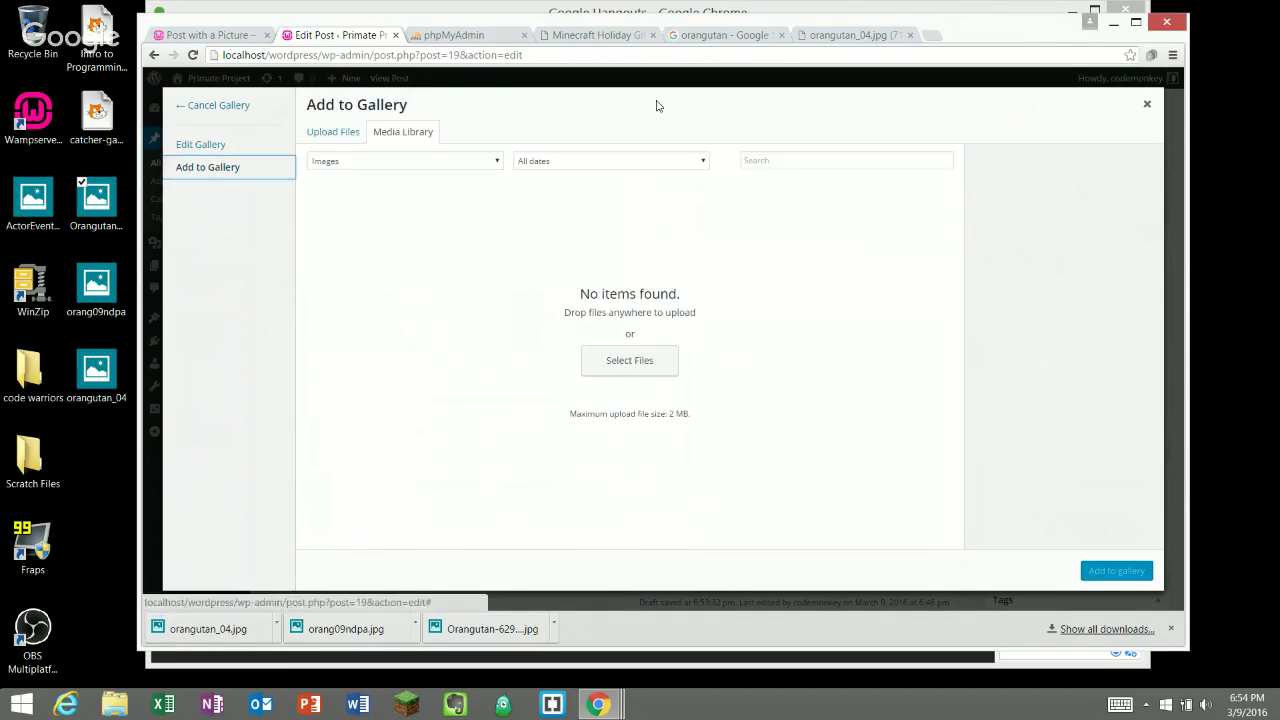
pyautogui.click(331, 131)
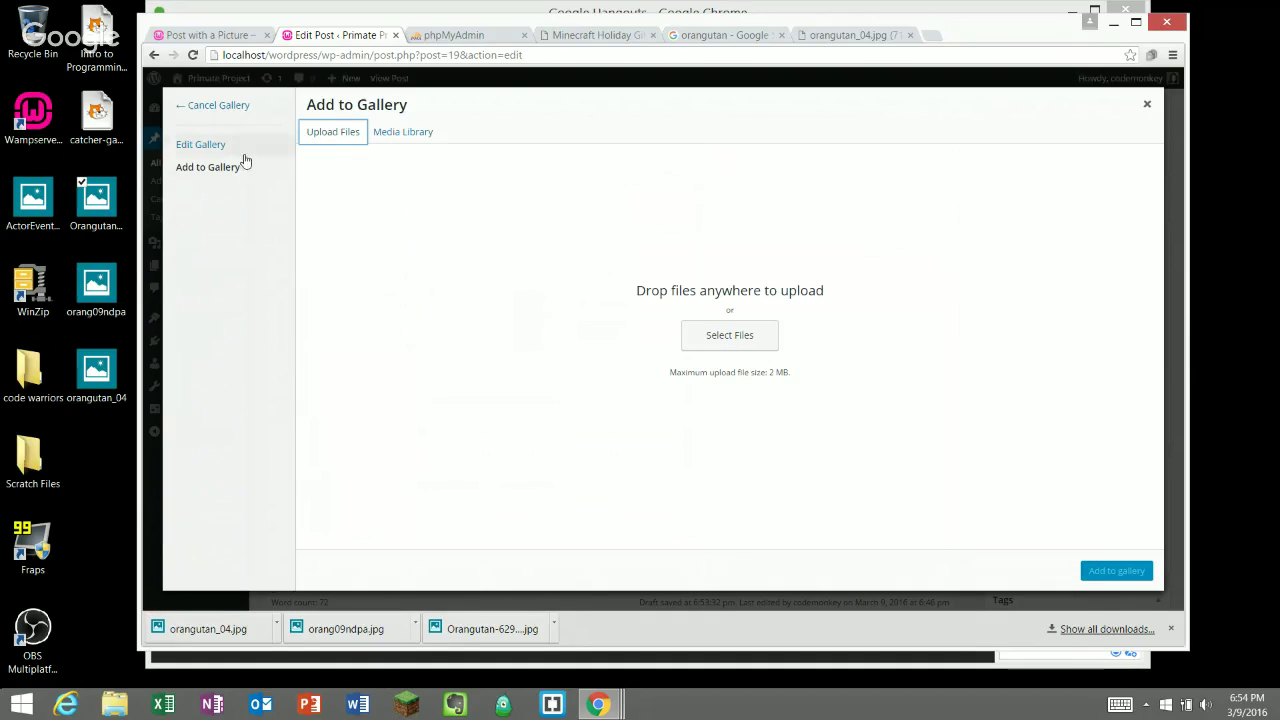
pyautogui.click(372, 131)
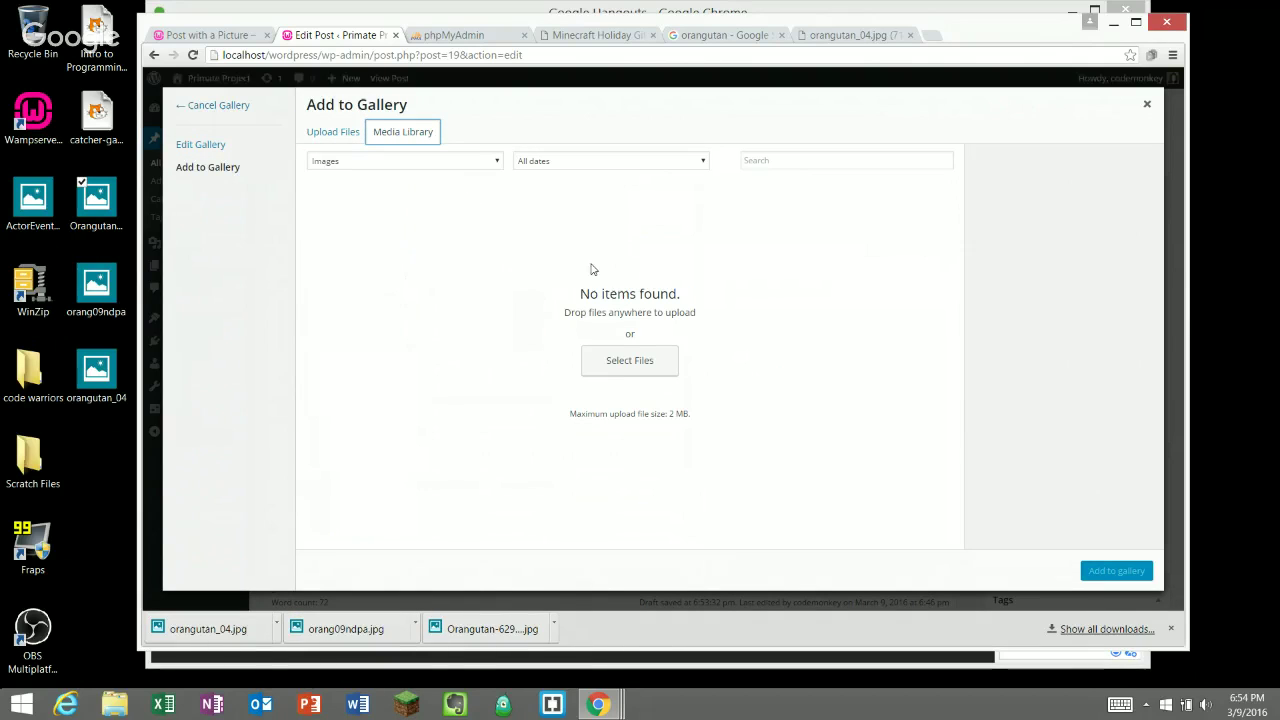
pyautogui.click(376, 160)
pyautogui.click(499, 320)
# - Upload the ActorEvents_50 image from the Desktop, add it to the gallery and update the gallery in the post
pyautogui.click(630, 362)
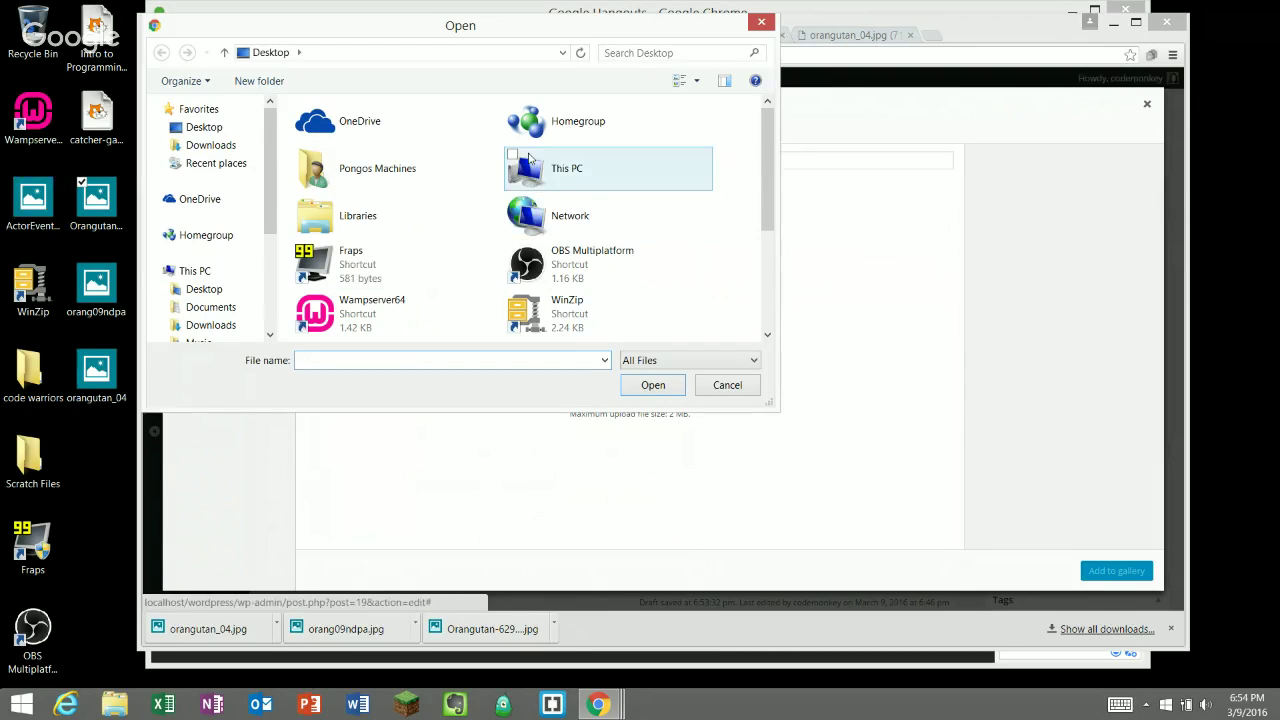
pyautogui.moveTo(766, 189); pyautogui.dragTo(751, 292)
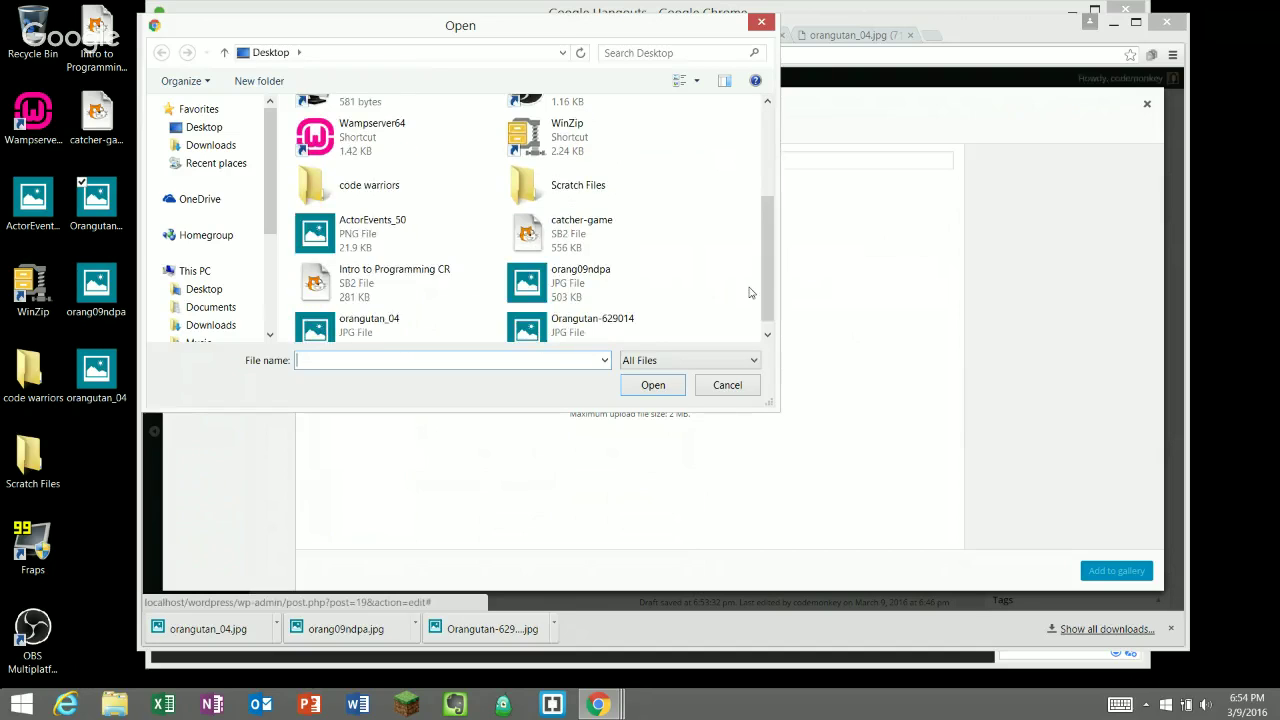
pyautogui.click(372, 232)
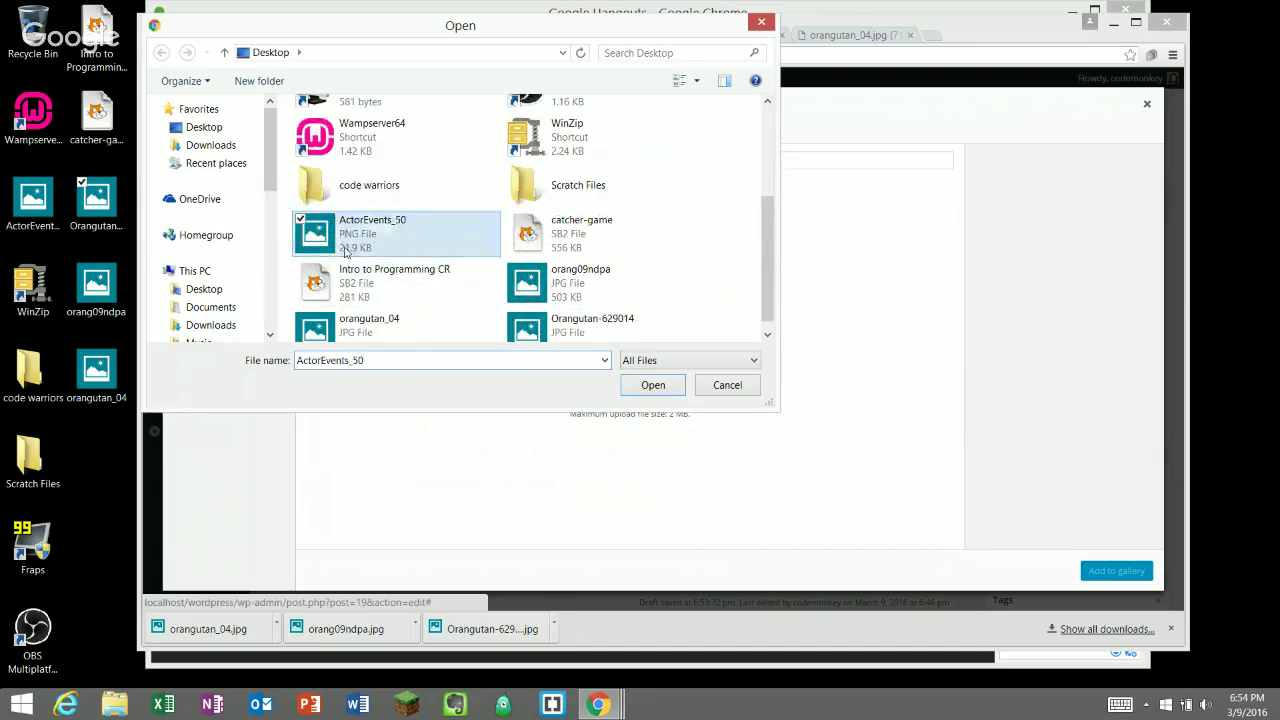
pyautogui.click(652, 385)
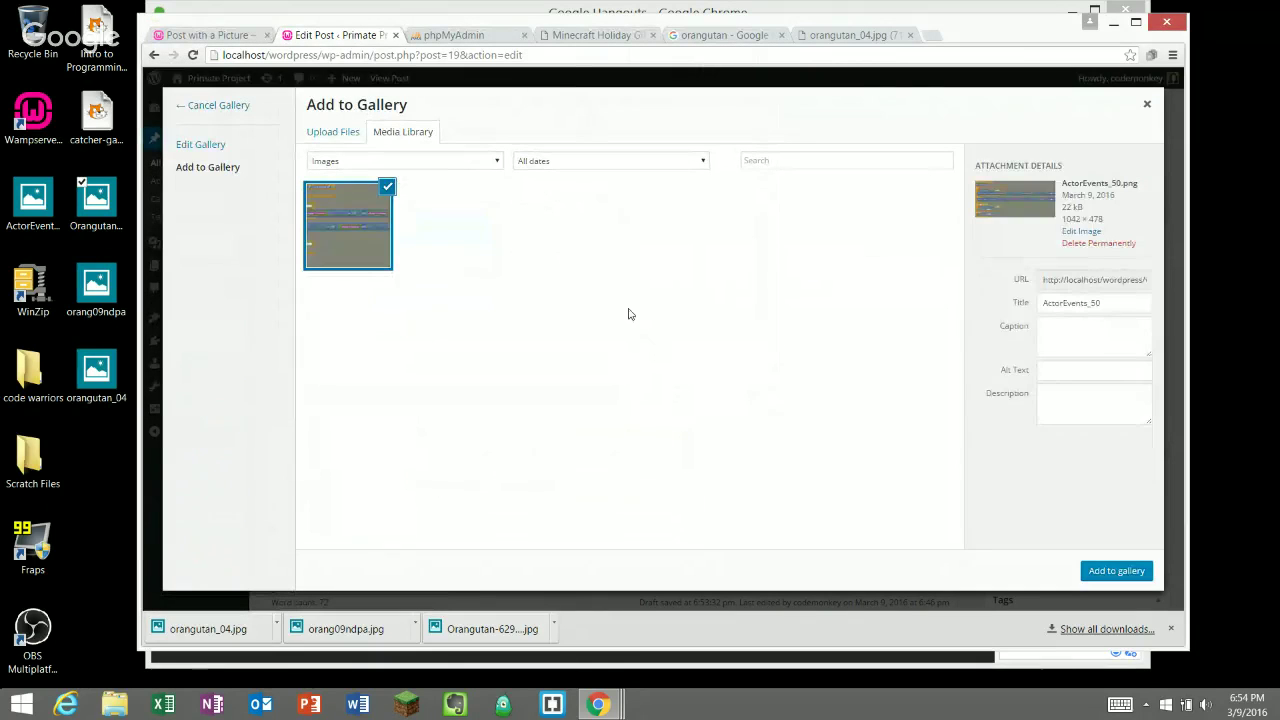
pyautogui.click(1094, 573)
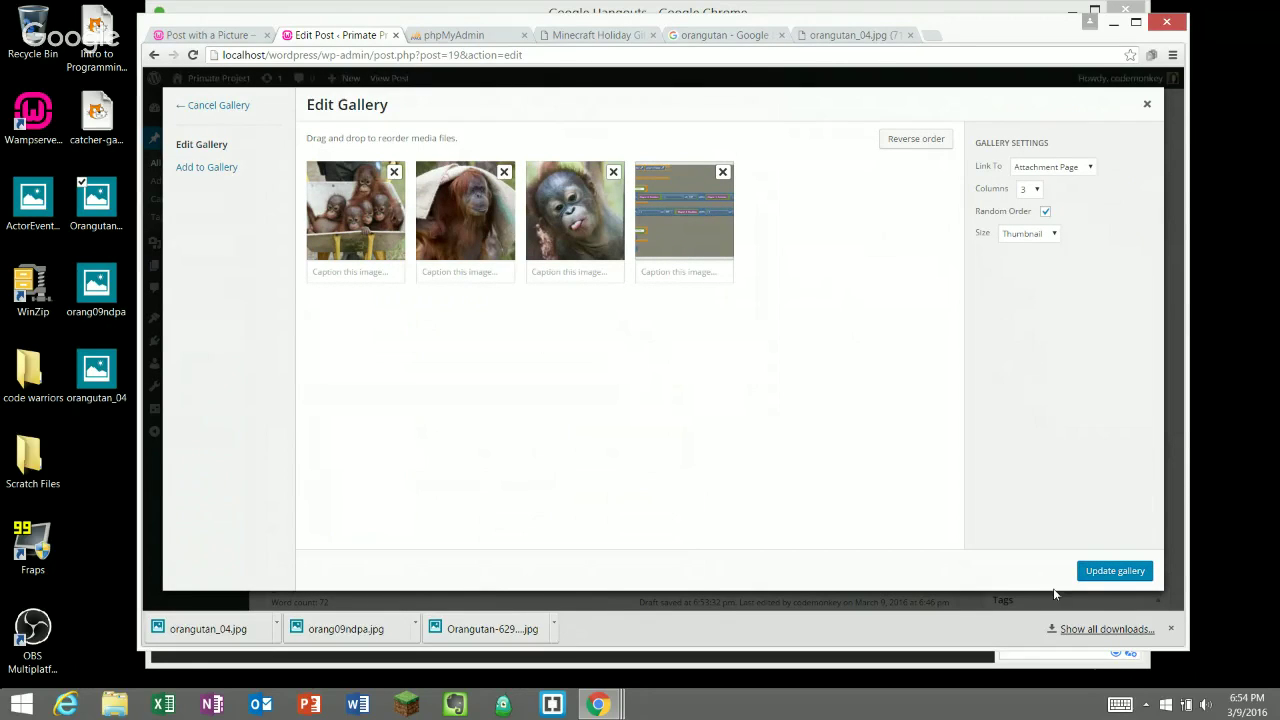
pyautogui.click(1106, 570)
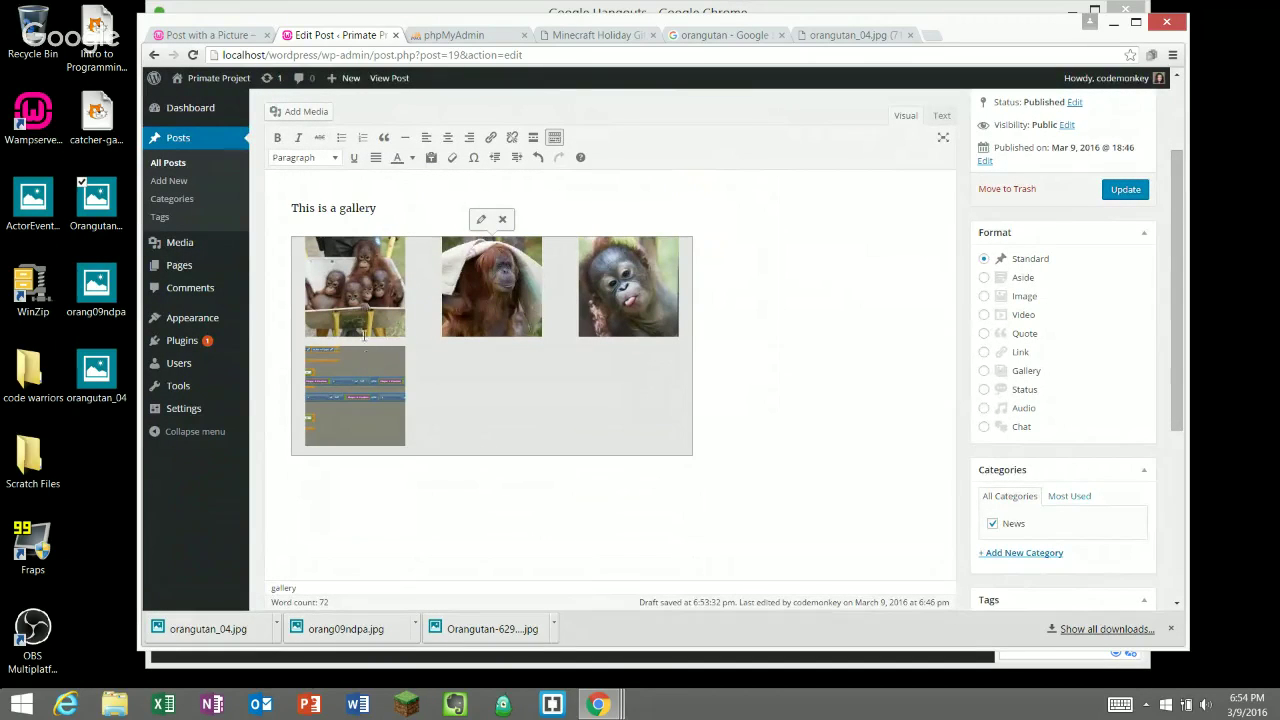
# - Set the gallery to 4 columns, update the gallery and save the changes to the published post
pyautogui.click(481, 219)
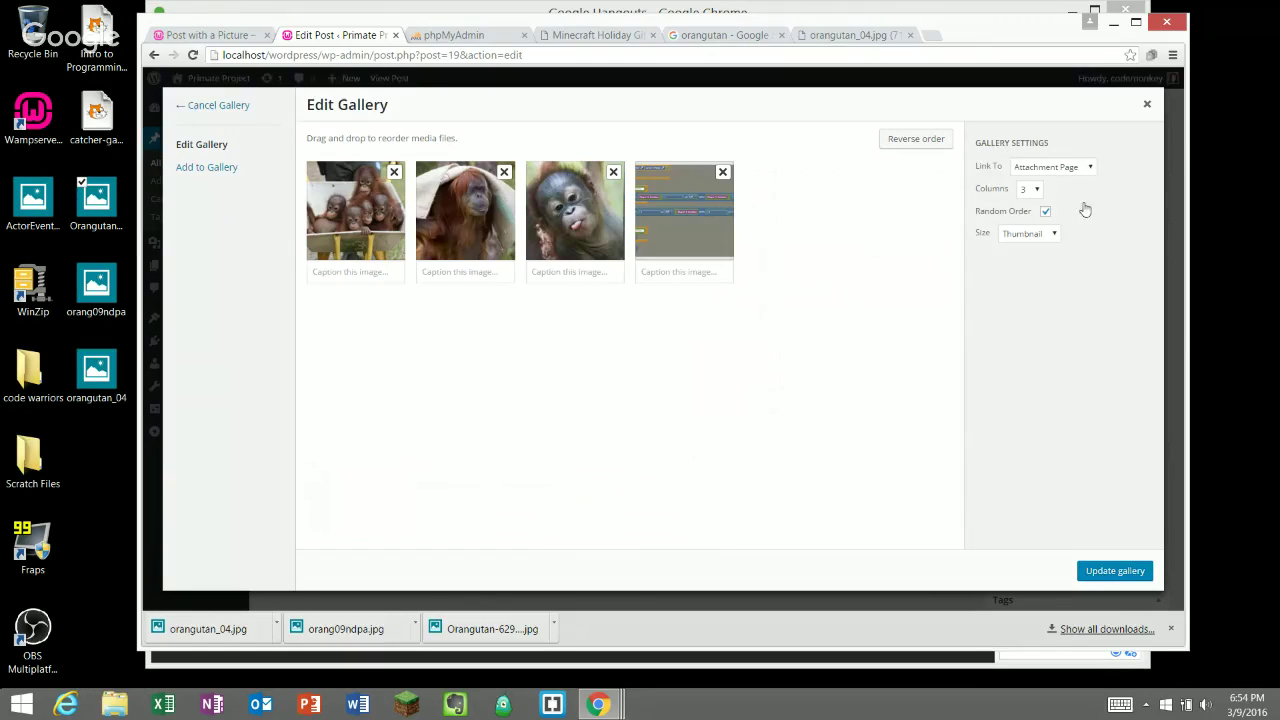
pyautogui.click(1034, 190)
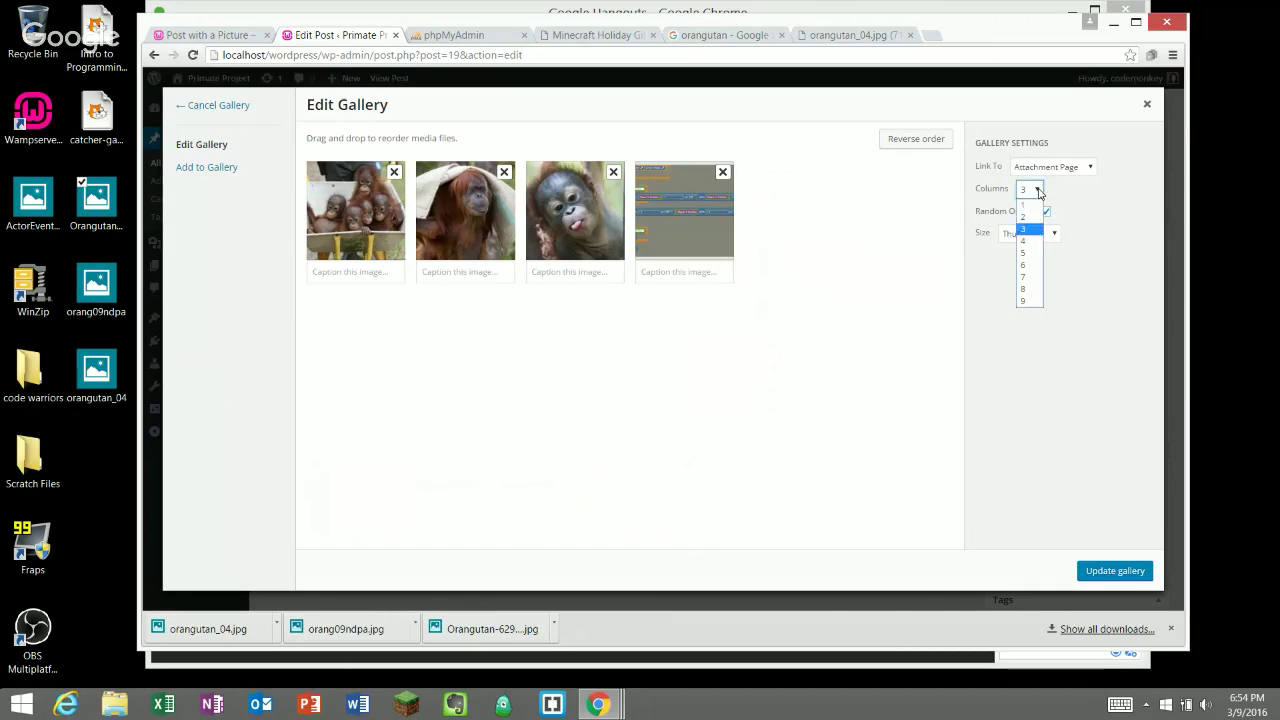
pyautogui.click(1022, 241)
pyautogui.click(1112, 571)
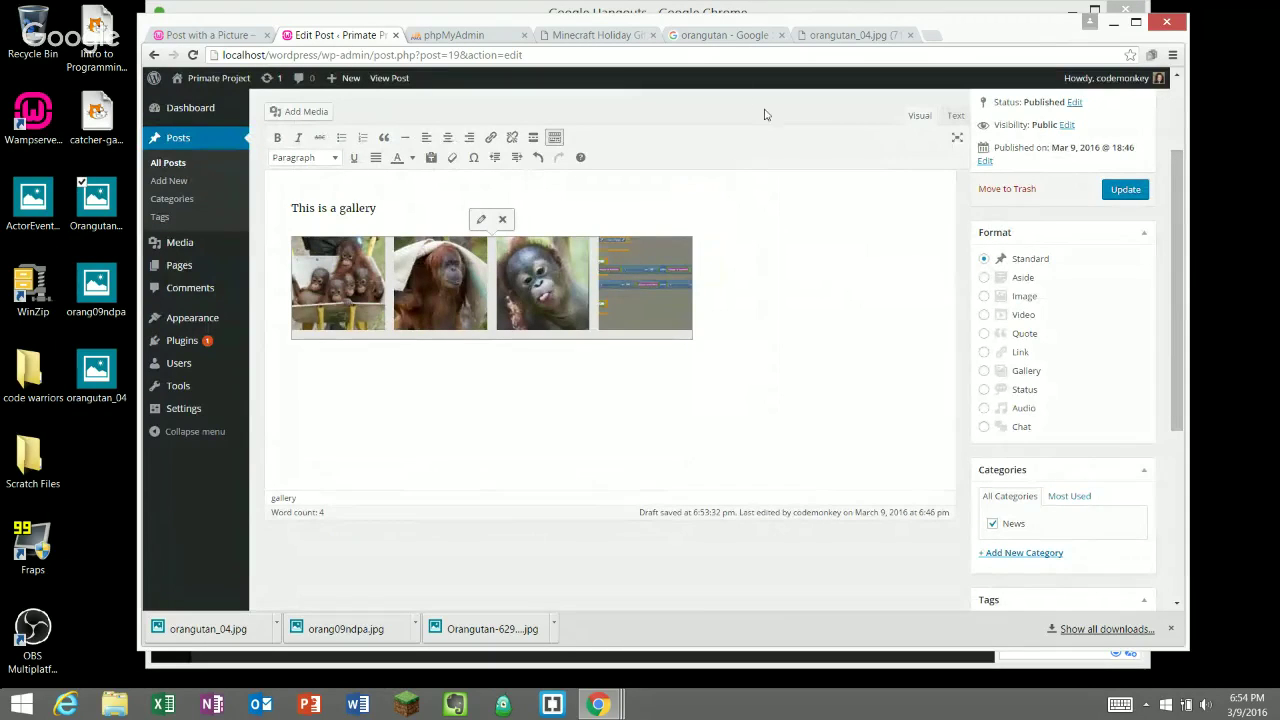
pyautogui.click(1122, 192)
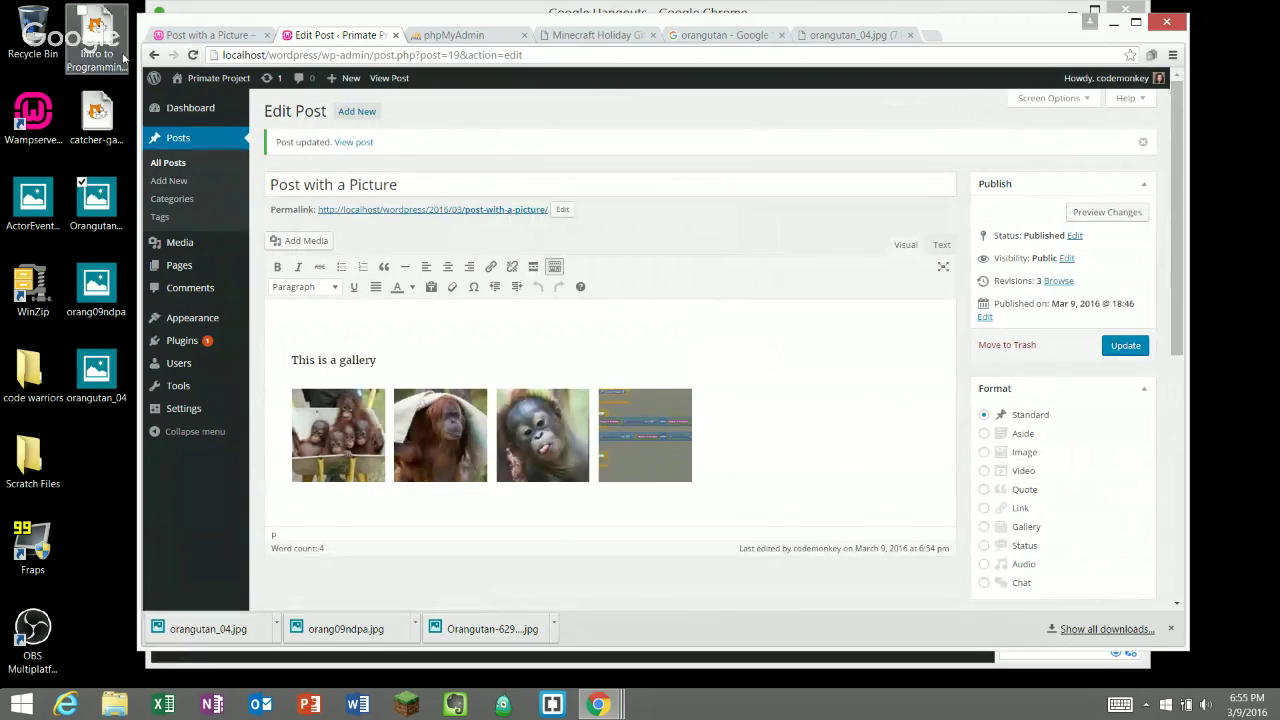
# - Reload the published post and check its gallery and the attachment pages of the orangutan-629014 and orang09ndpa images
pyautogui.click(197, 35)
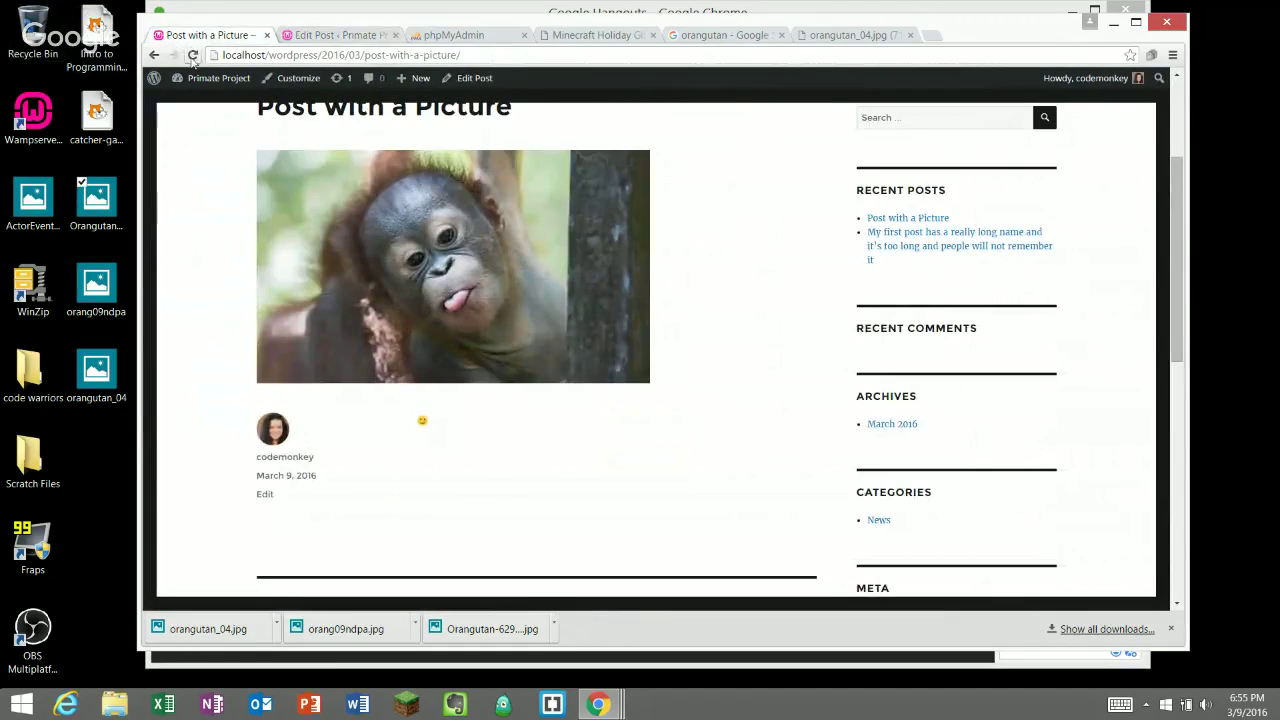
pyautogui.click(193, 55)
pyautogui.scroll(-1, 816, 321)
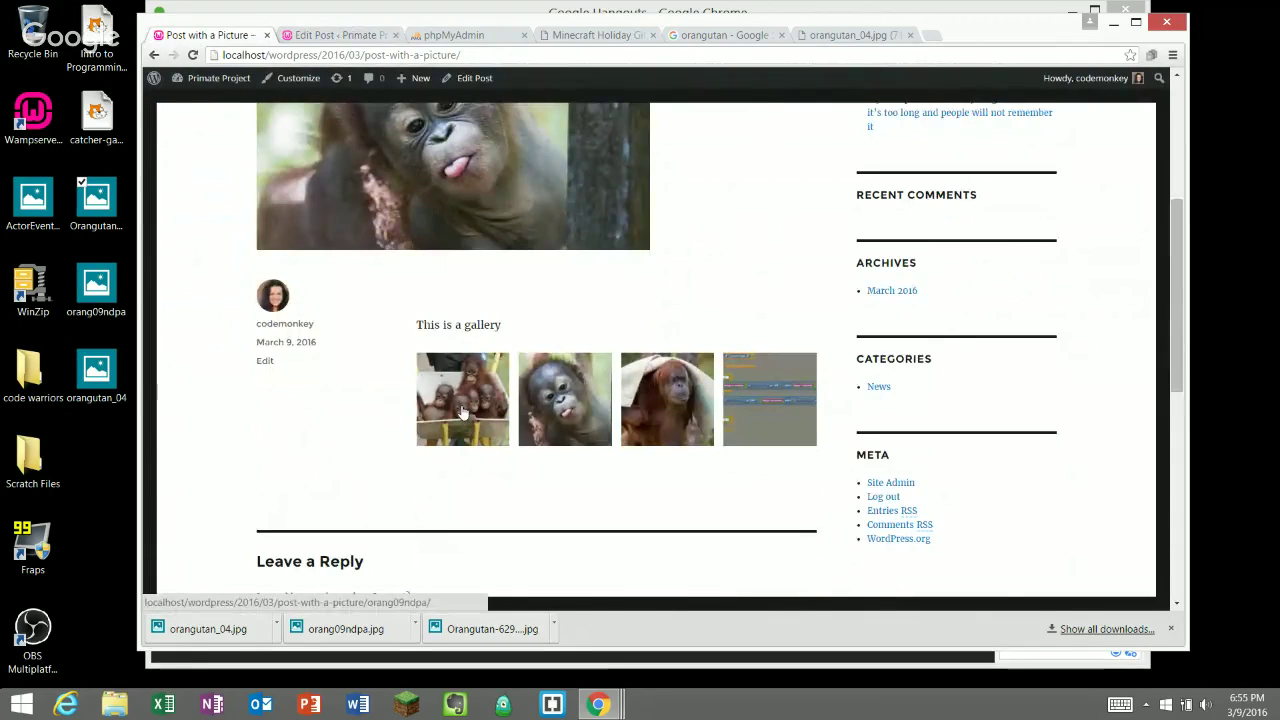
pyautogui.click(576, 404)
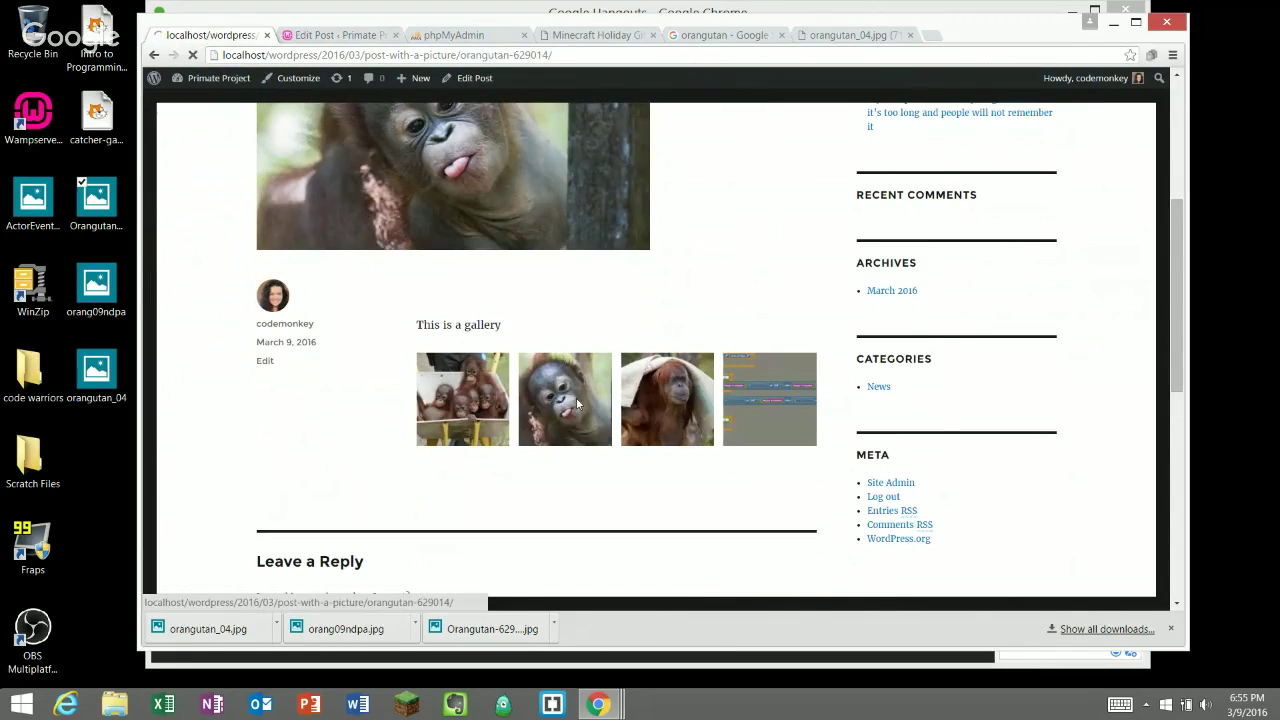
pyautogui.scroll(-2, 572, 352)
pyautogui.scroll(-1, 570, 346)
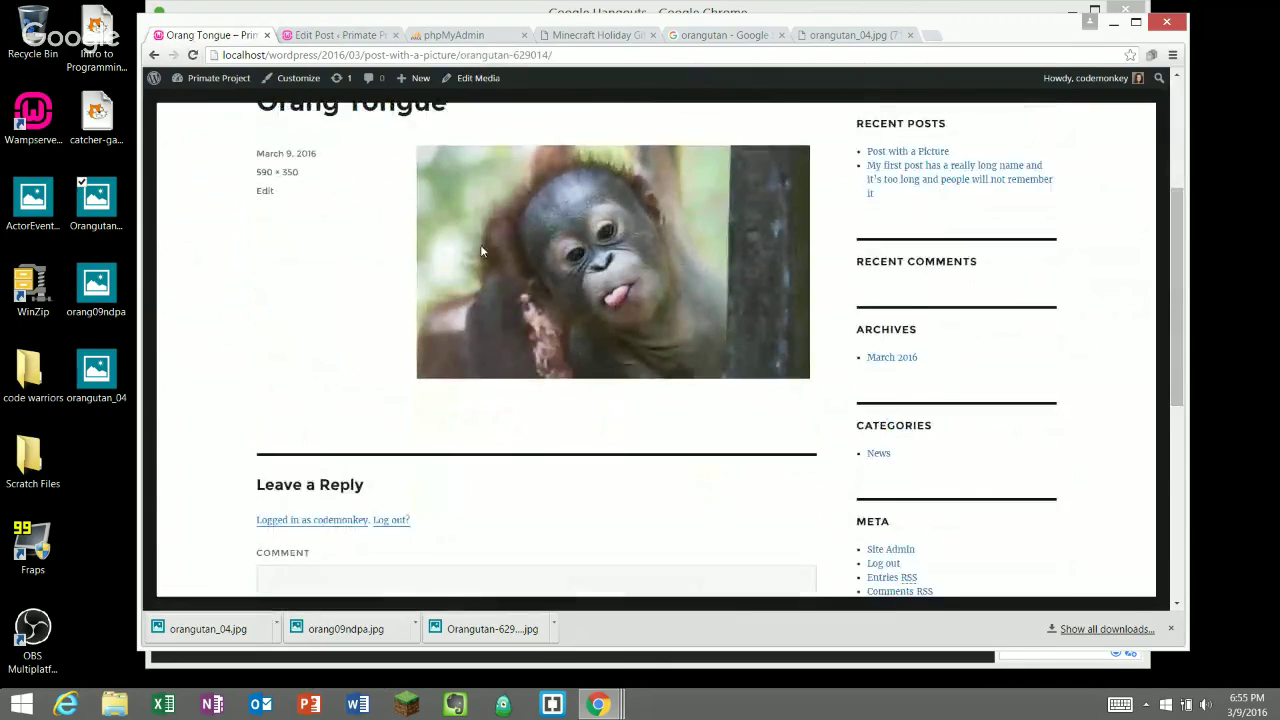
pyautogui.click(153, 54)
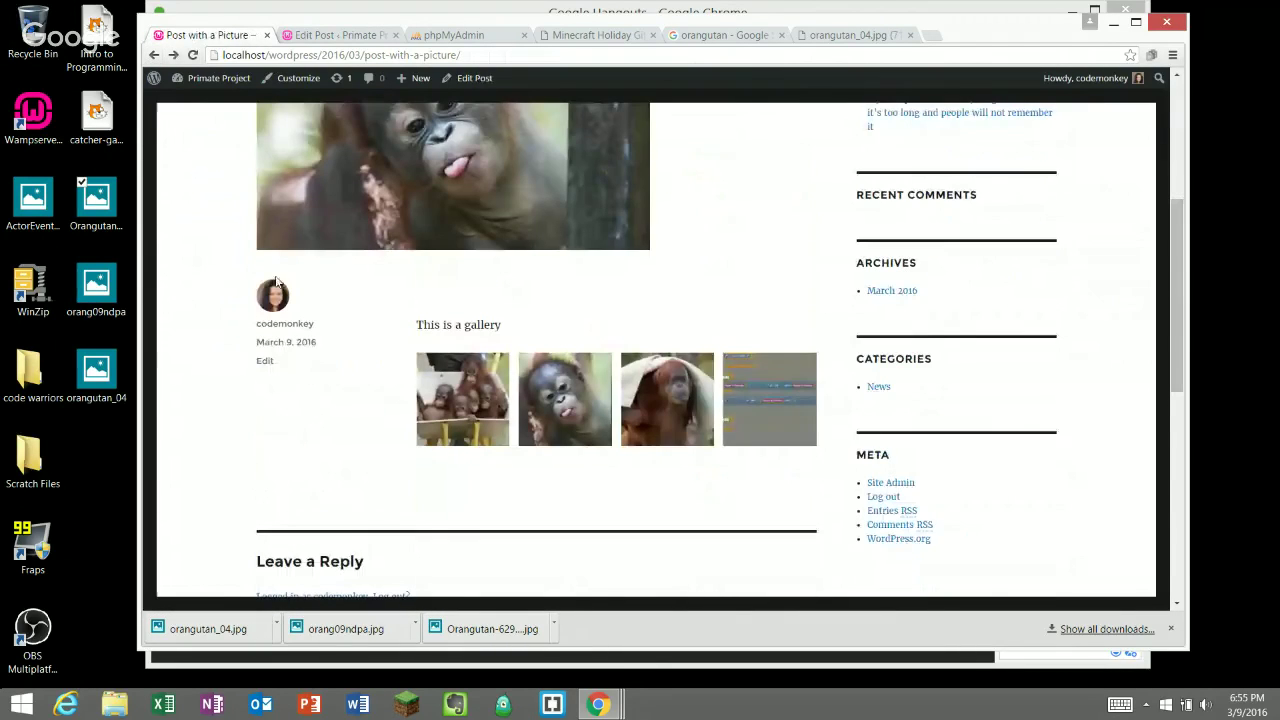
pyautogui.click(435, 388)
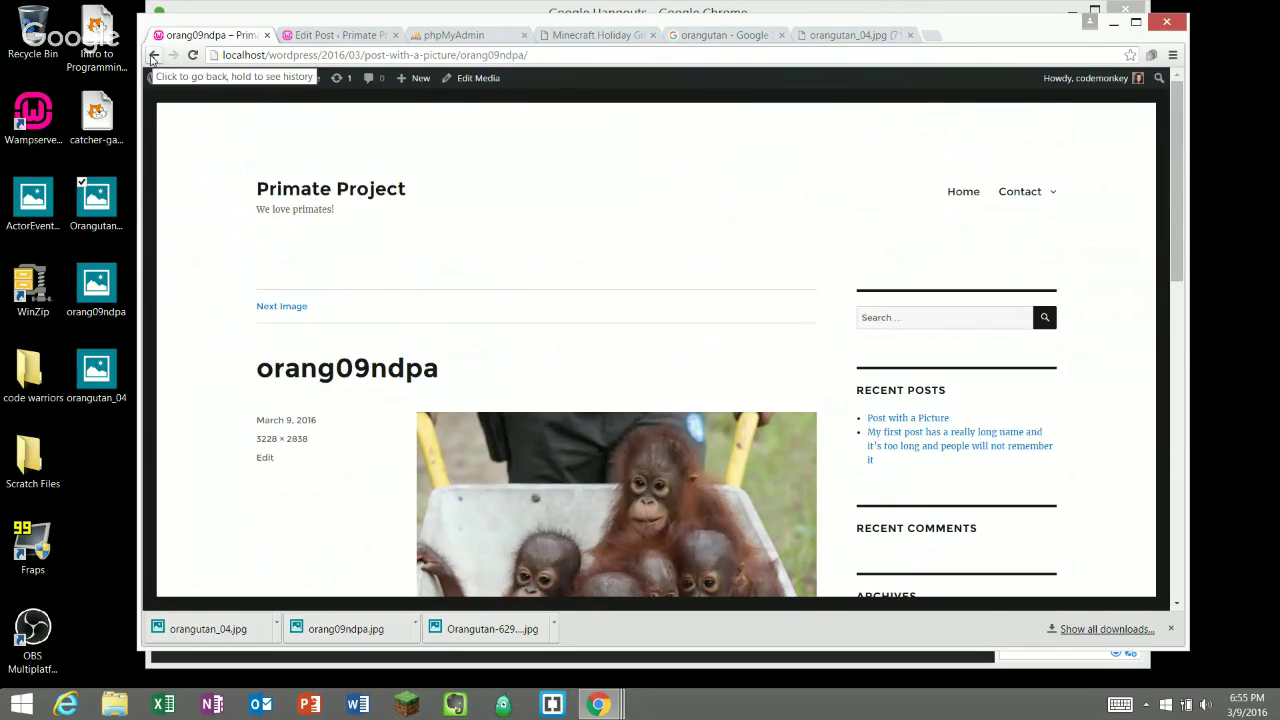
pyautogui.click(153, 56)
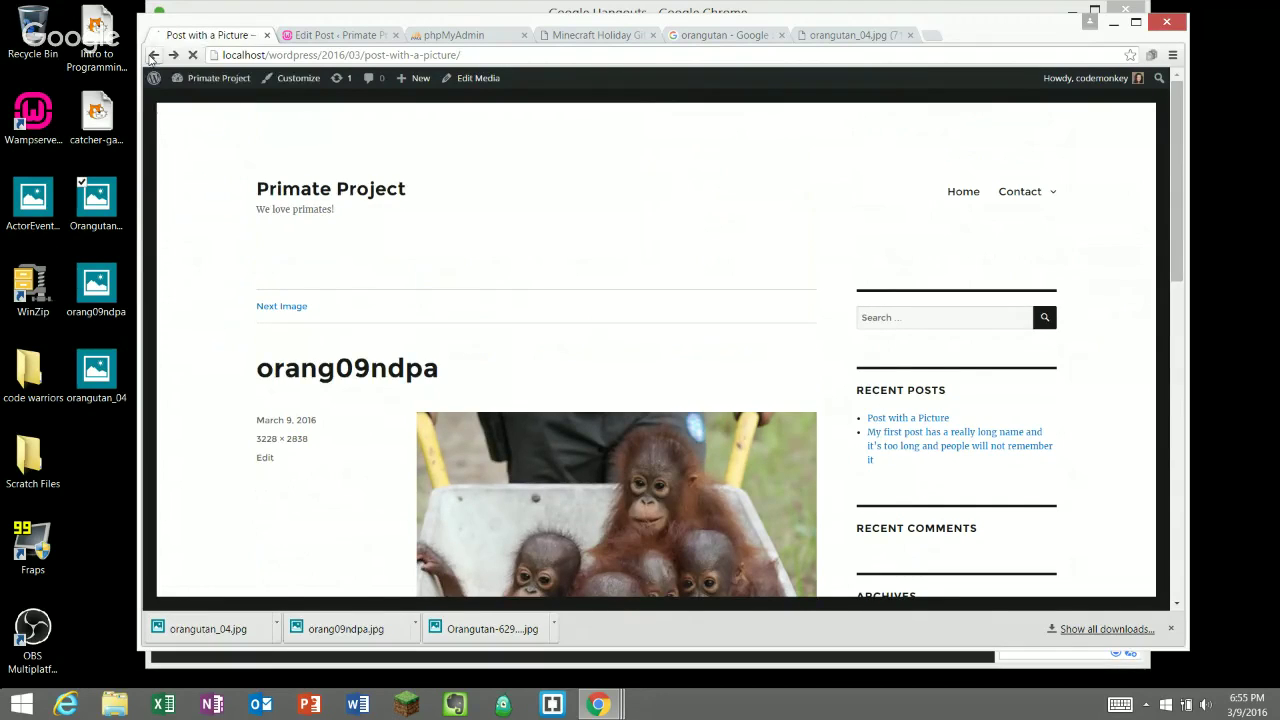
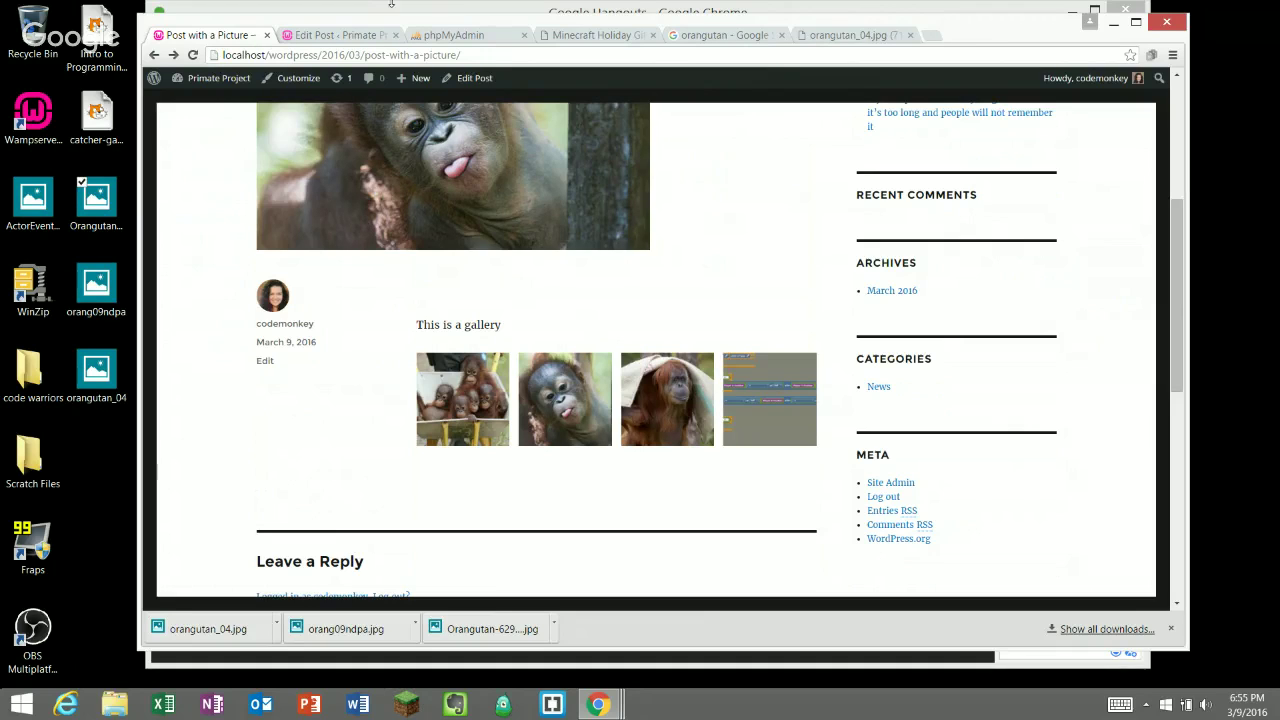
# - Return to the post editor, then open the media library and view the attachment details of the ActorEvents_50 image
pyautogui.click(318, 38)
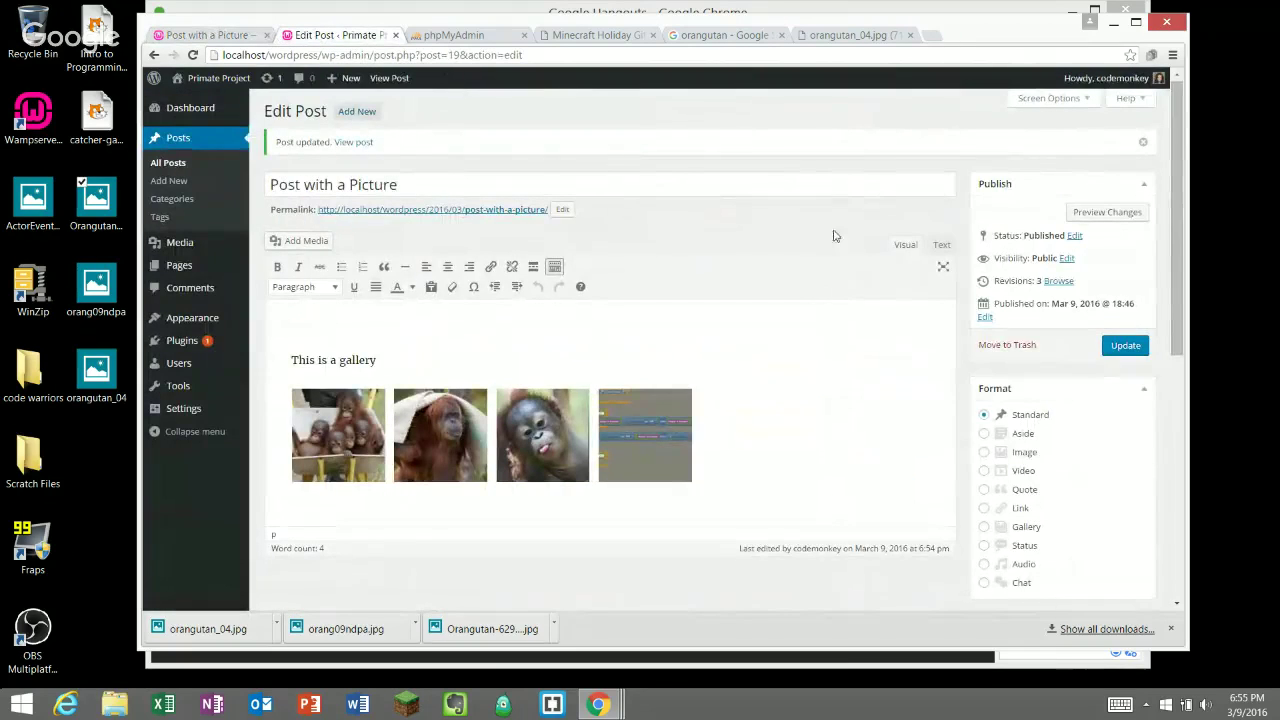
pyautogui.scroll(-1, 769, 434)
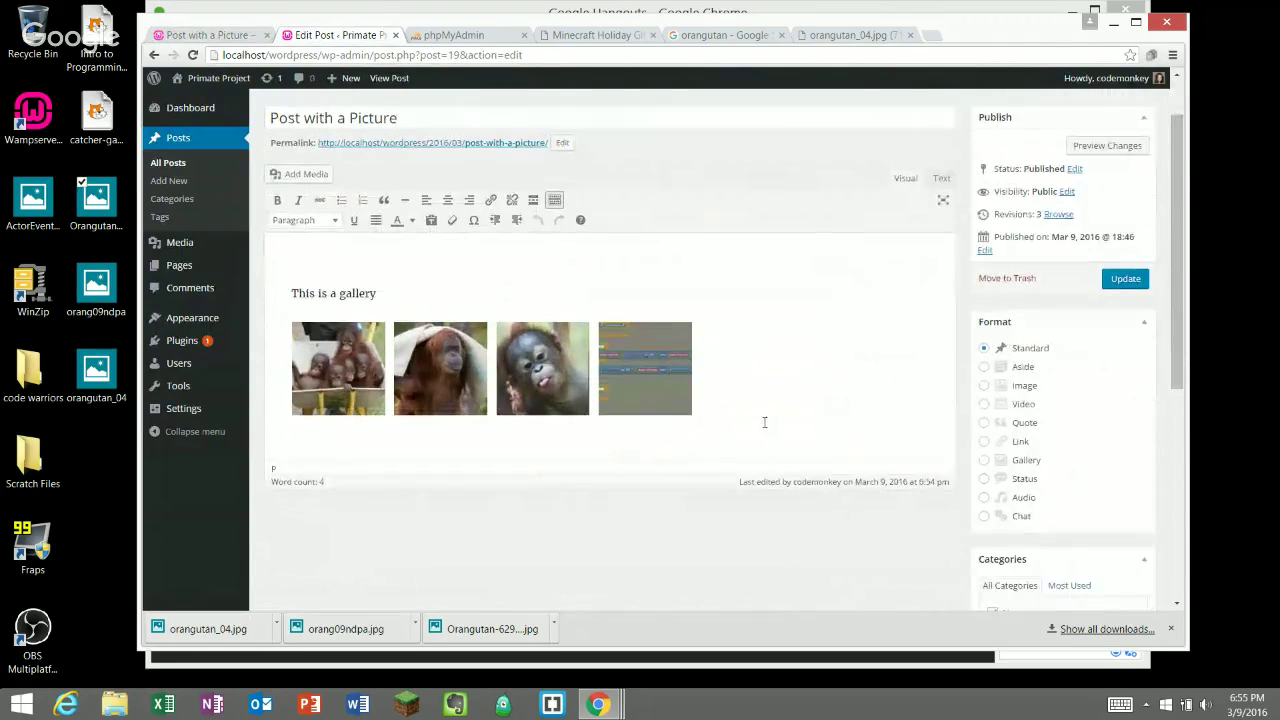
pyautogui.click(764, 410)
pyautogui.scroll(1, 550, 380)
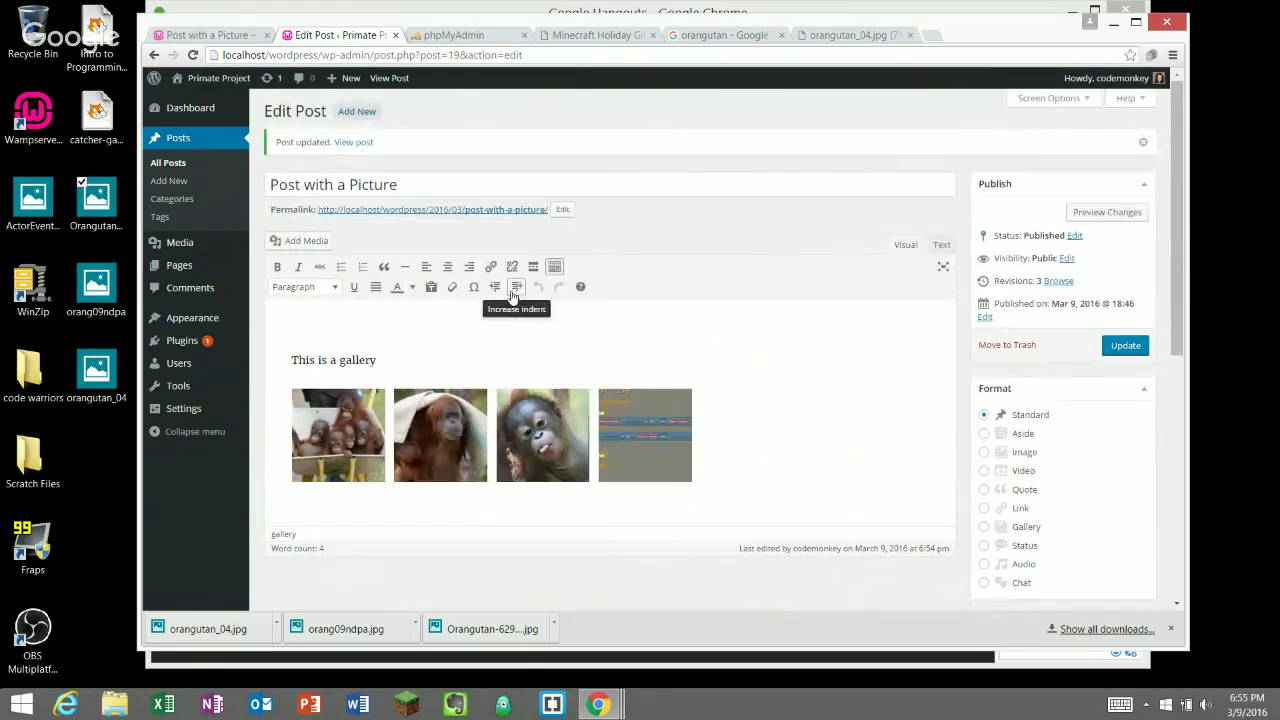
pyautogui.moveTo(180, 243)
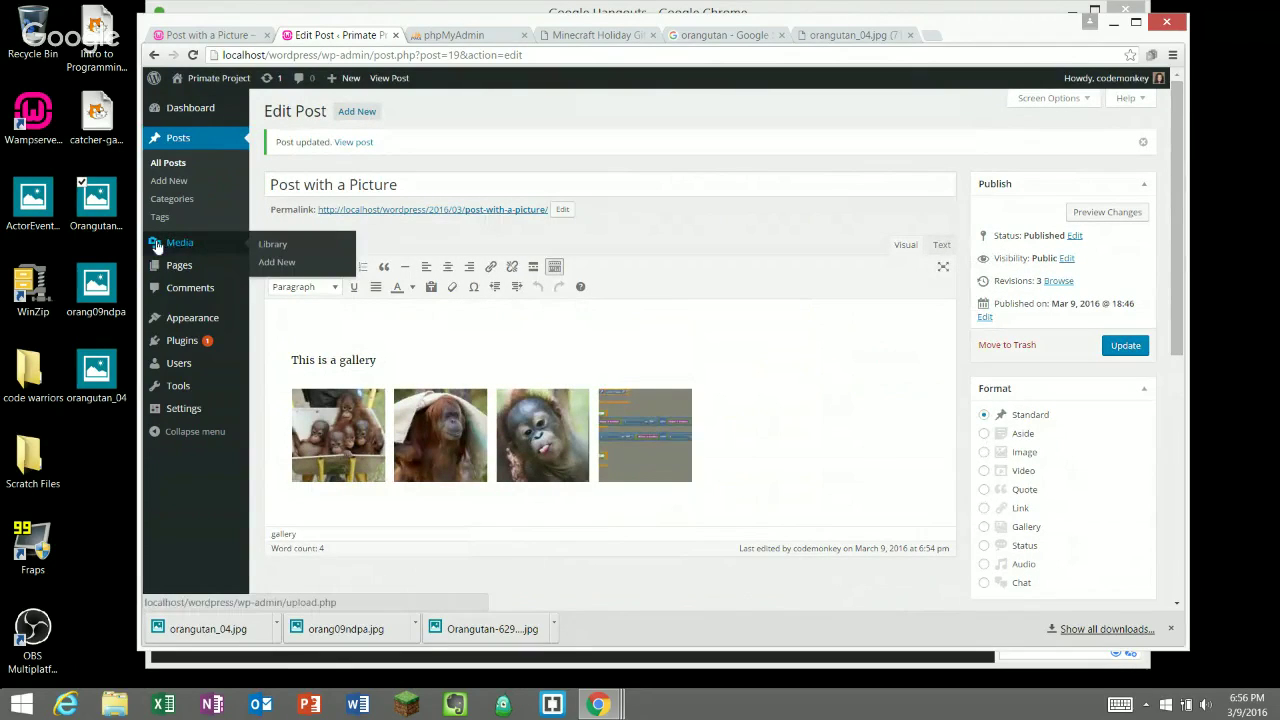
pyautogui.click(296, 244)
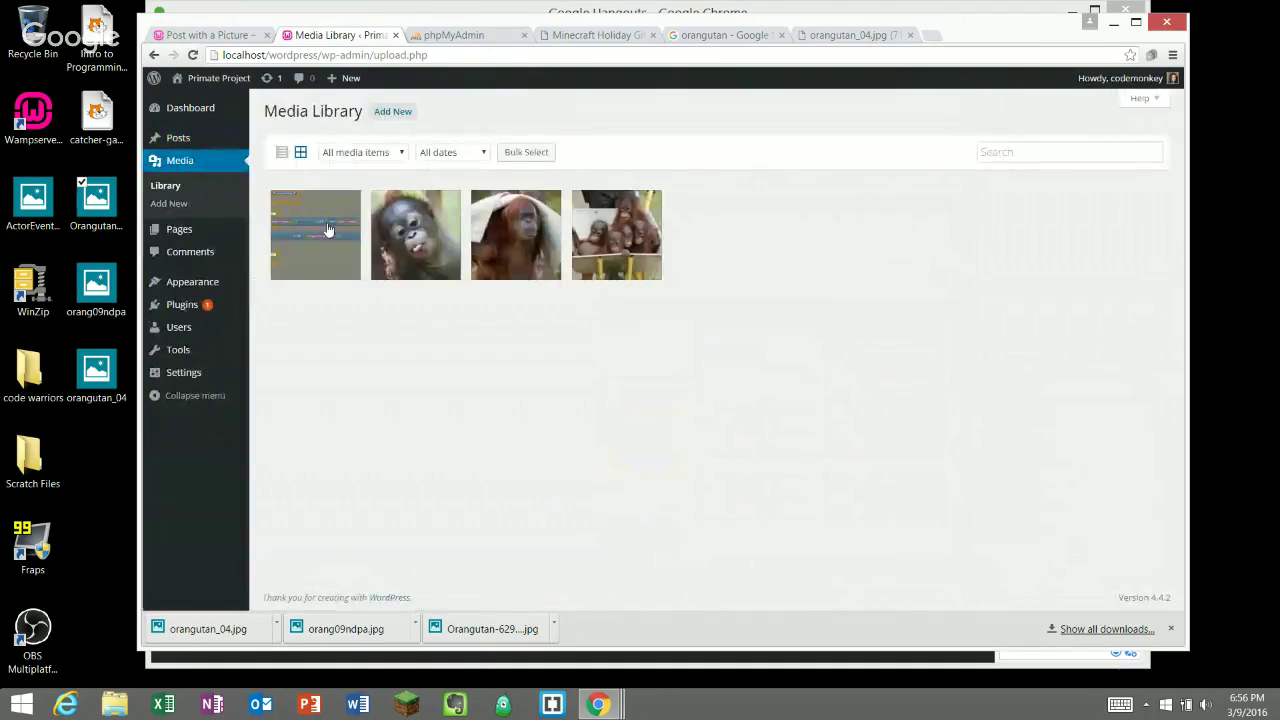
pyautogui.click(346, 238)
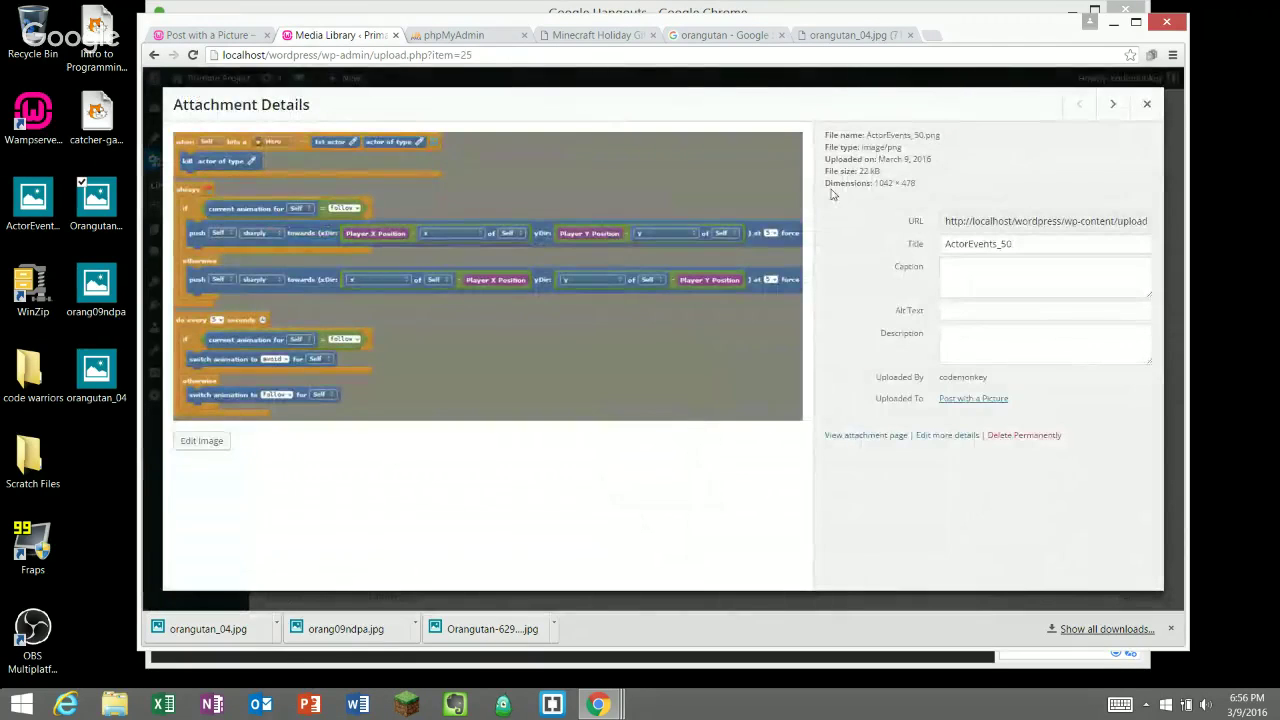
pyautogui.click(1146, 104)
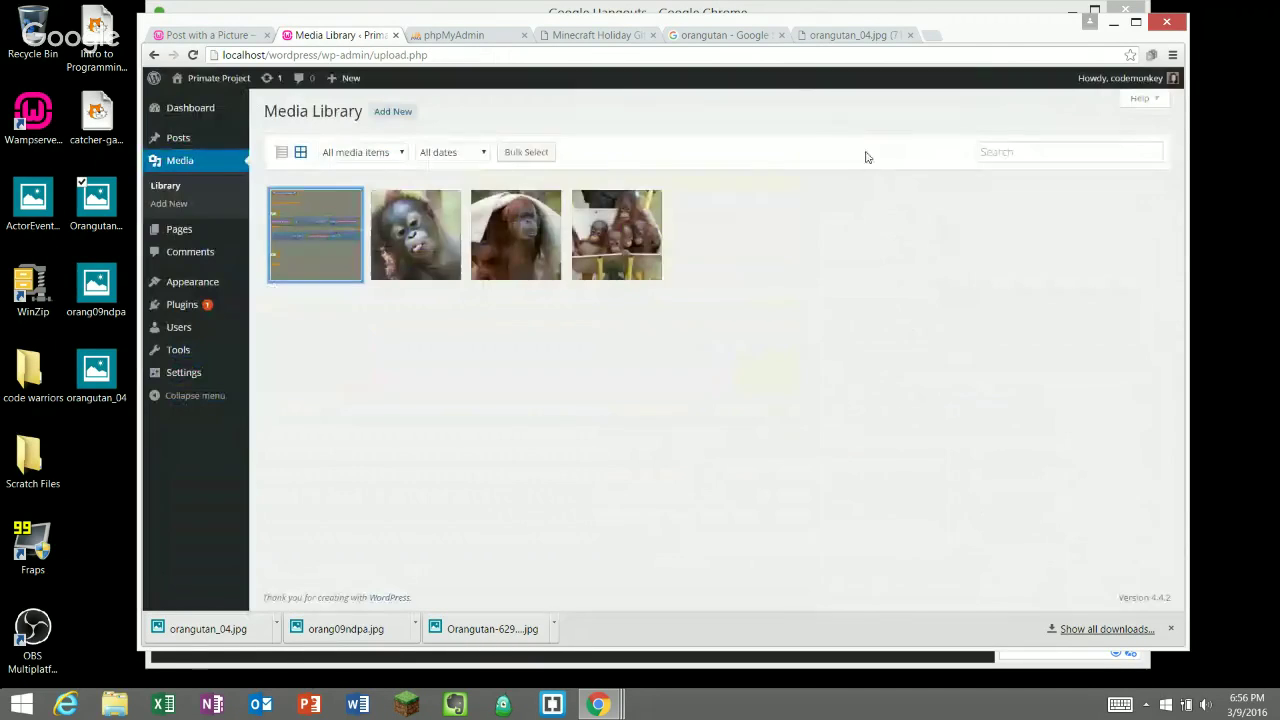
# - Permanently delete the ActorEvents_50 image from the media library
pyautogui.click(401, 152)
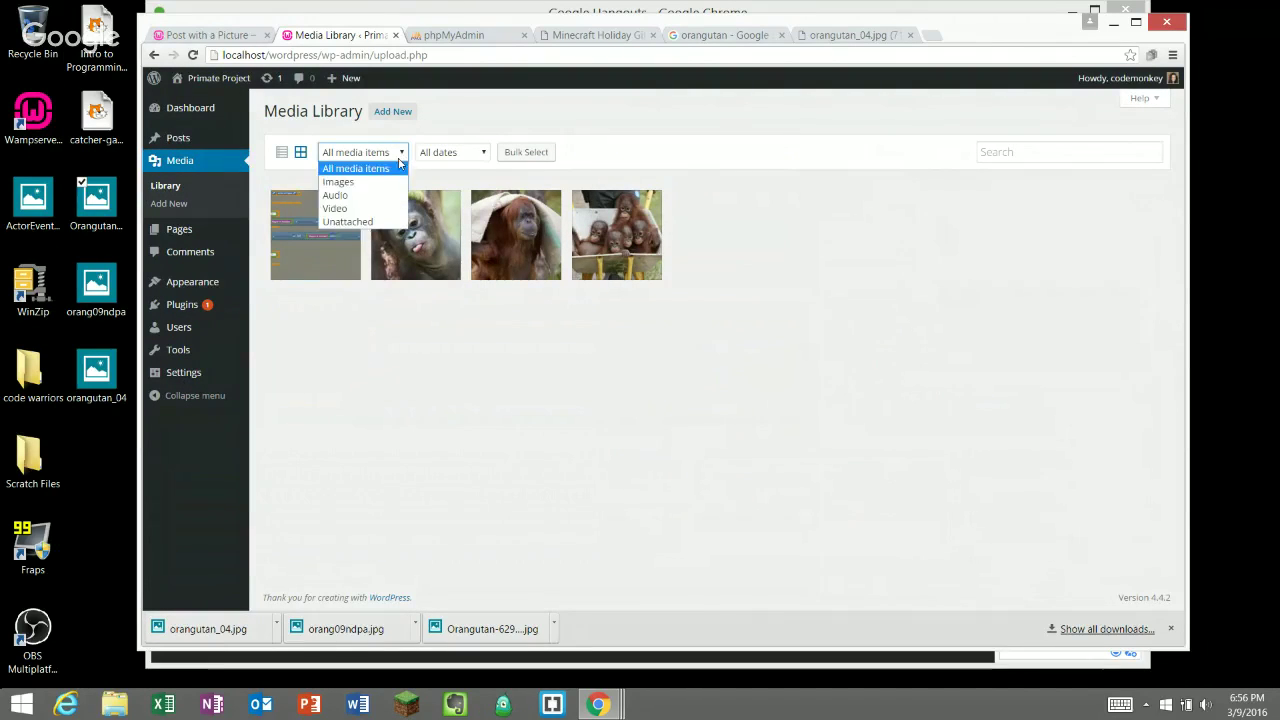
pyautogui.click(457, 121)
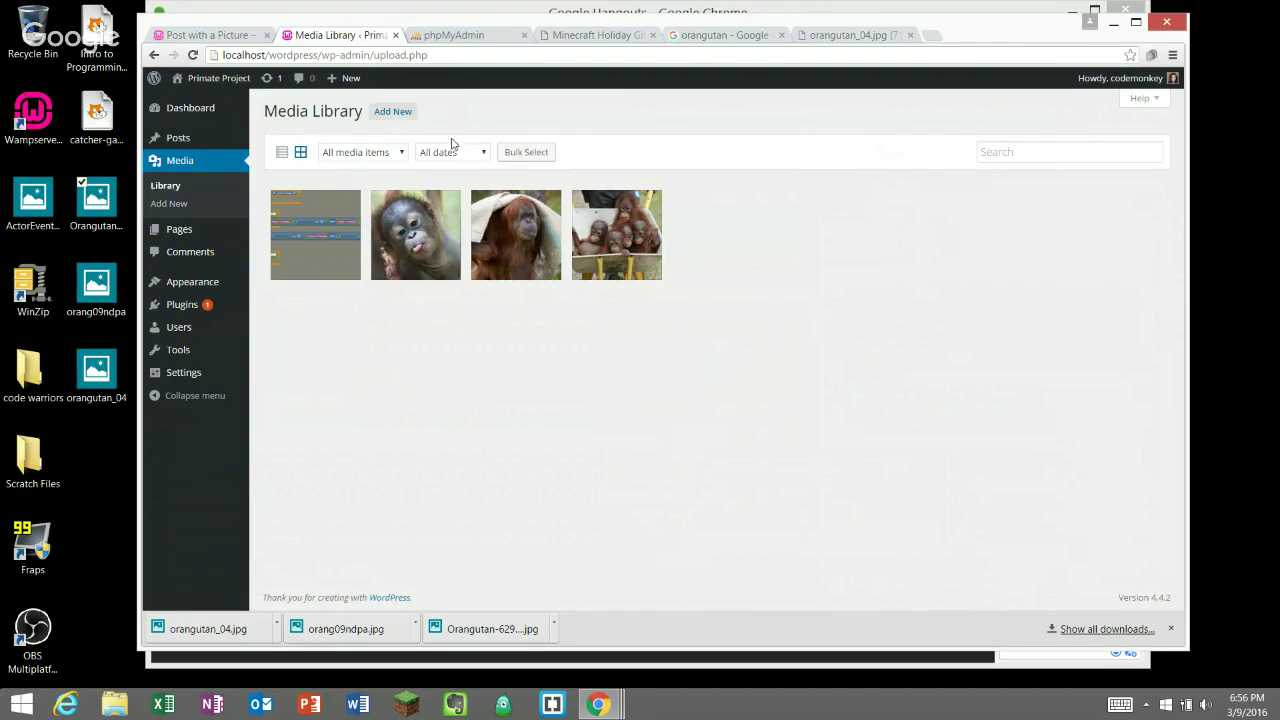
pyautogui.click(322, 225)
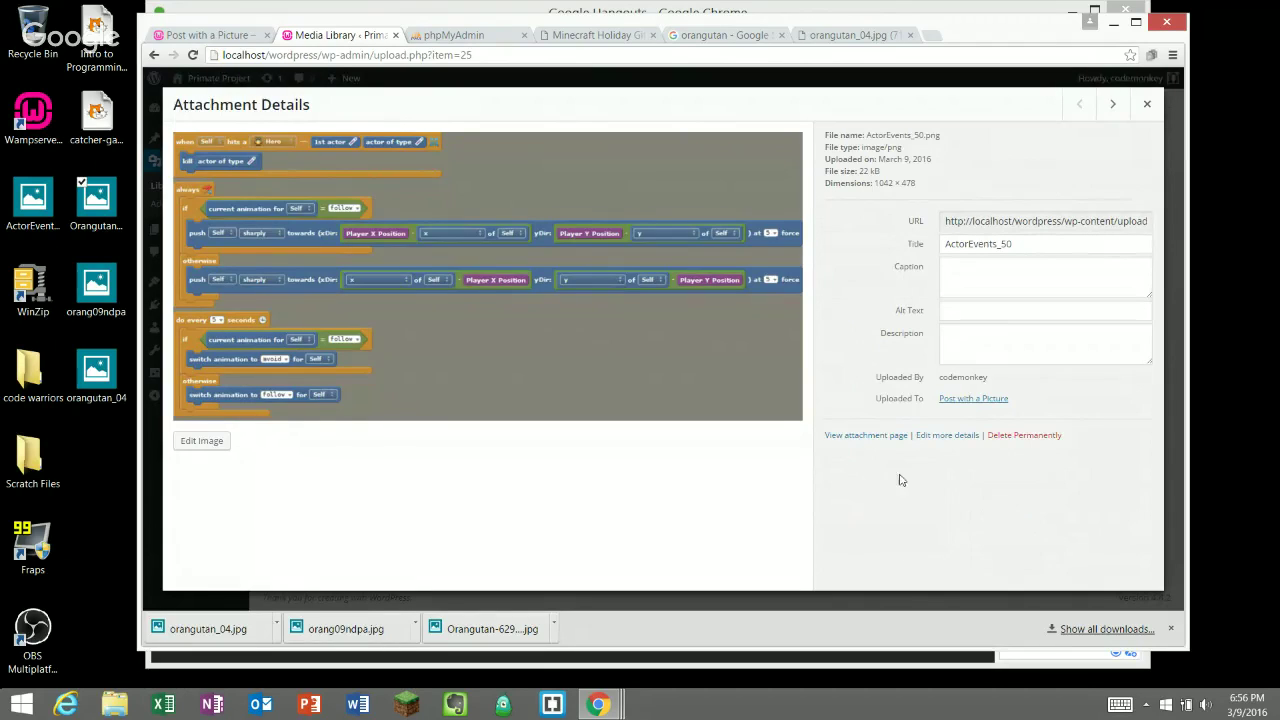
pyautogui.click(1004, 436)
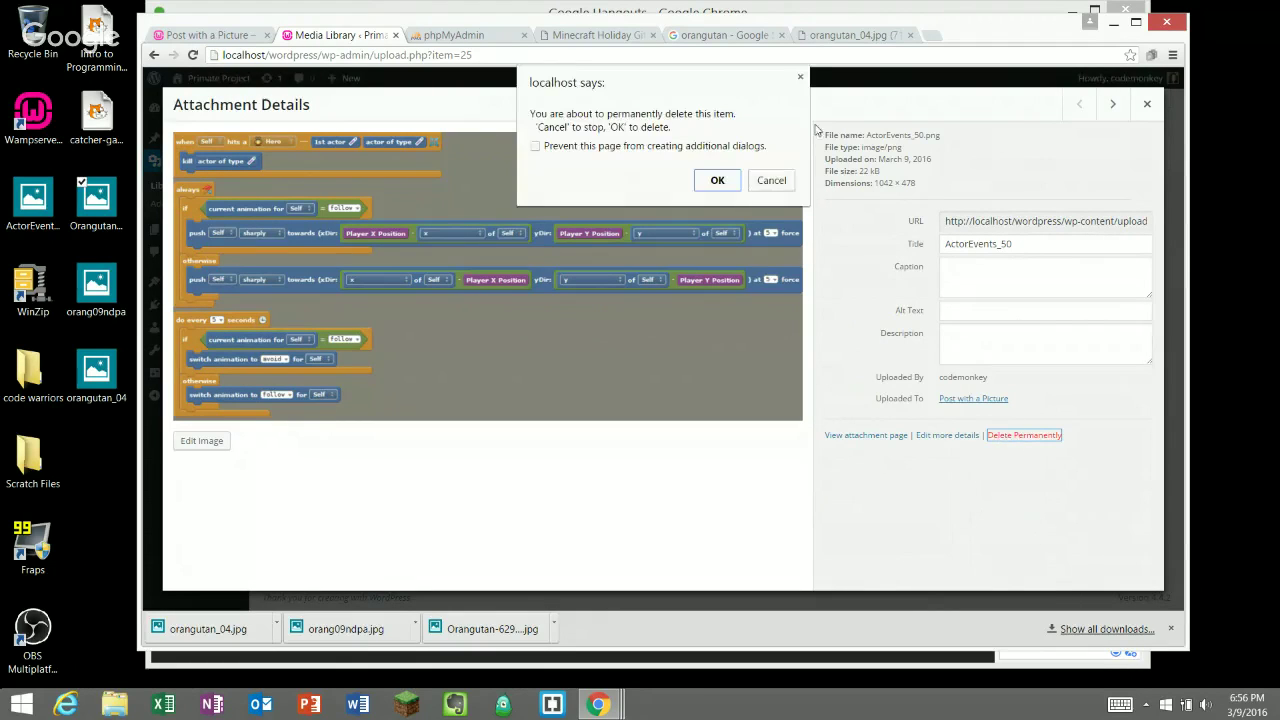
pyautogui.click(732, 173)
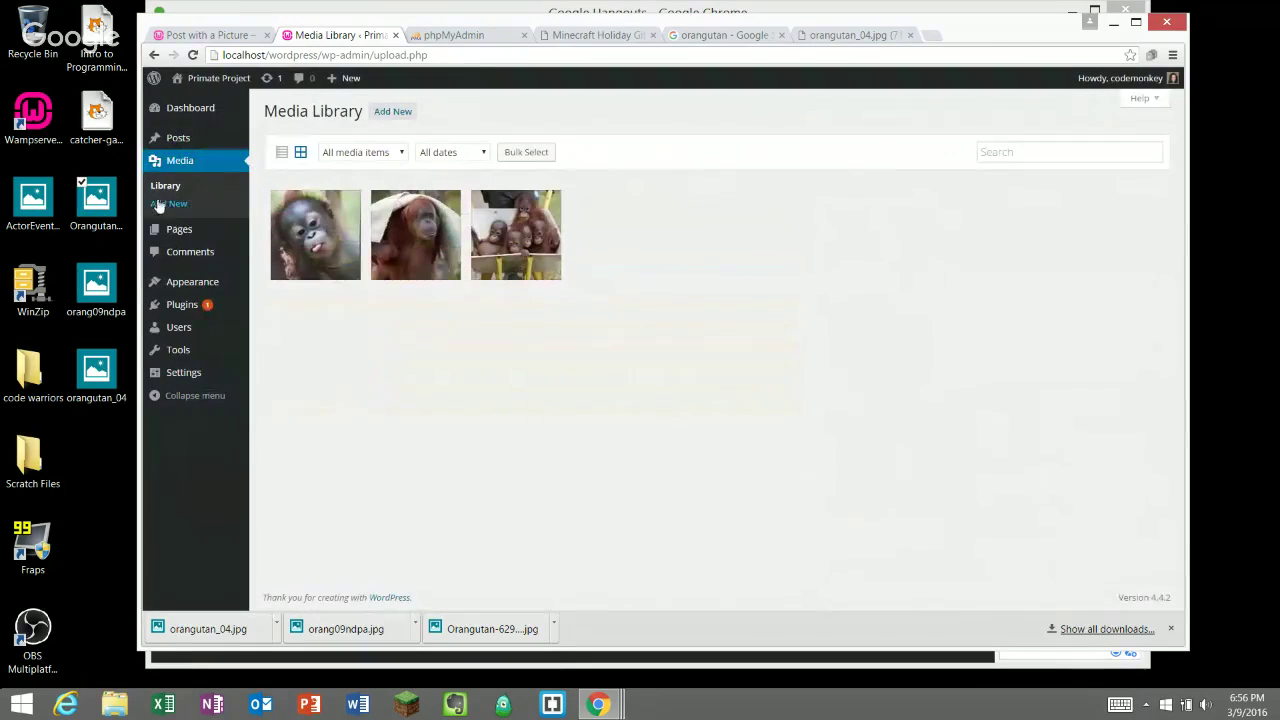
# - Open Post with a Picture for editing, view the Orangutan-629014 image's details in the gallery editor and cancel the gallery editing
pyautogui.moveTo(186, 136)
pyautogui.click(274, 139)
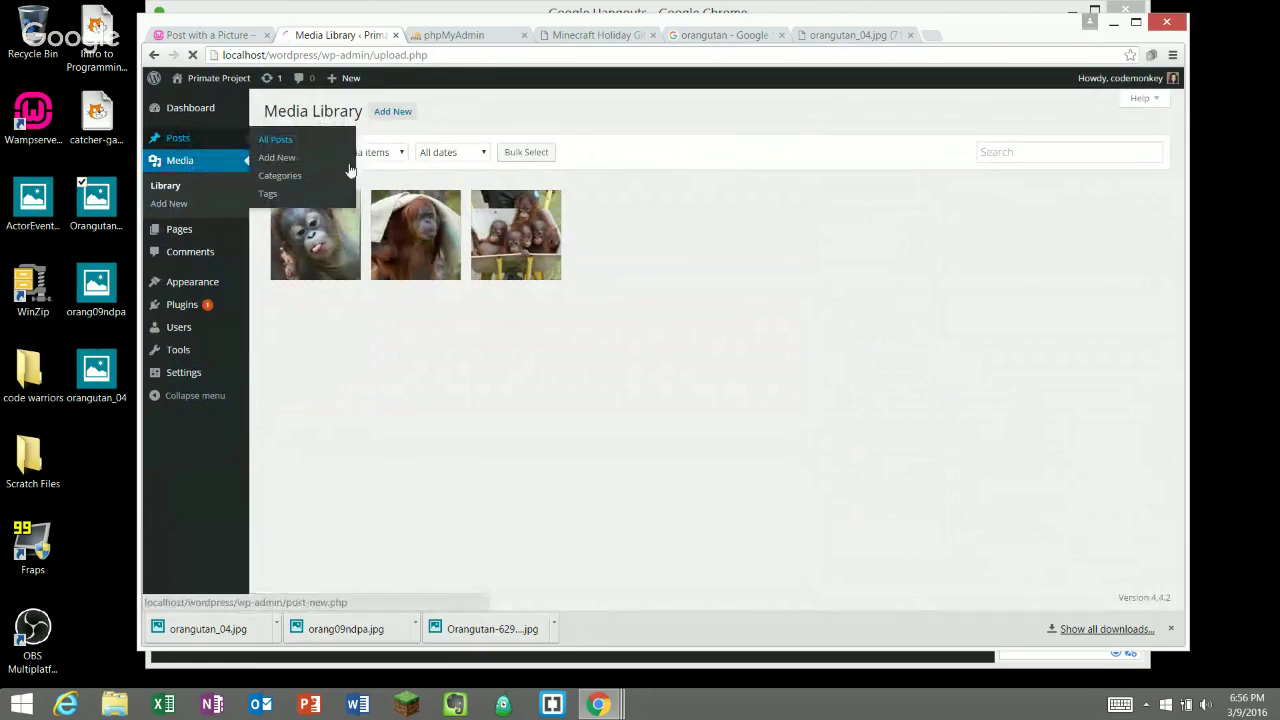
pyautogui.click(335, 206)
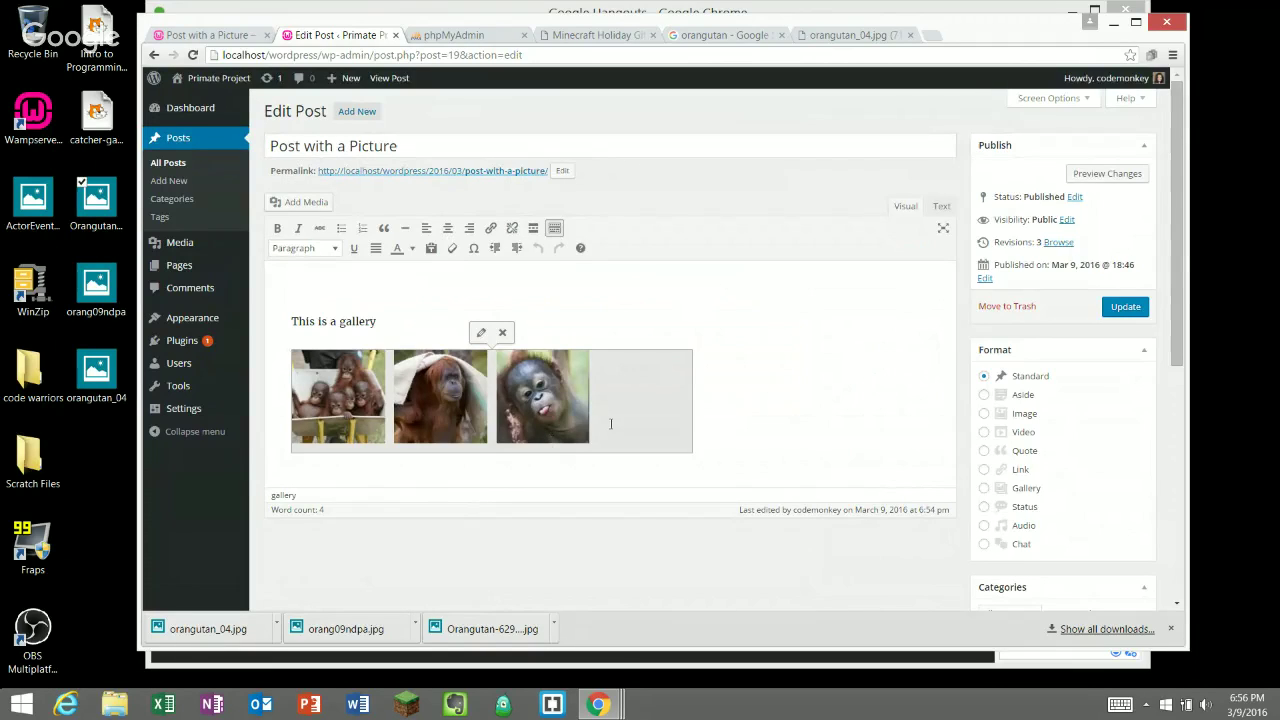
pyautogui.click(481, 332)
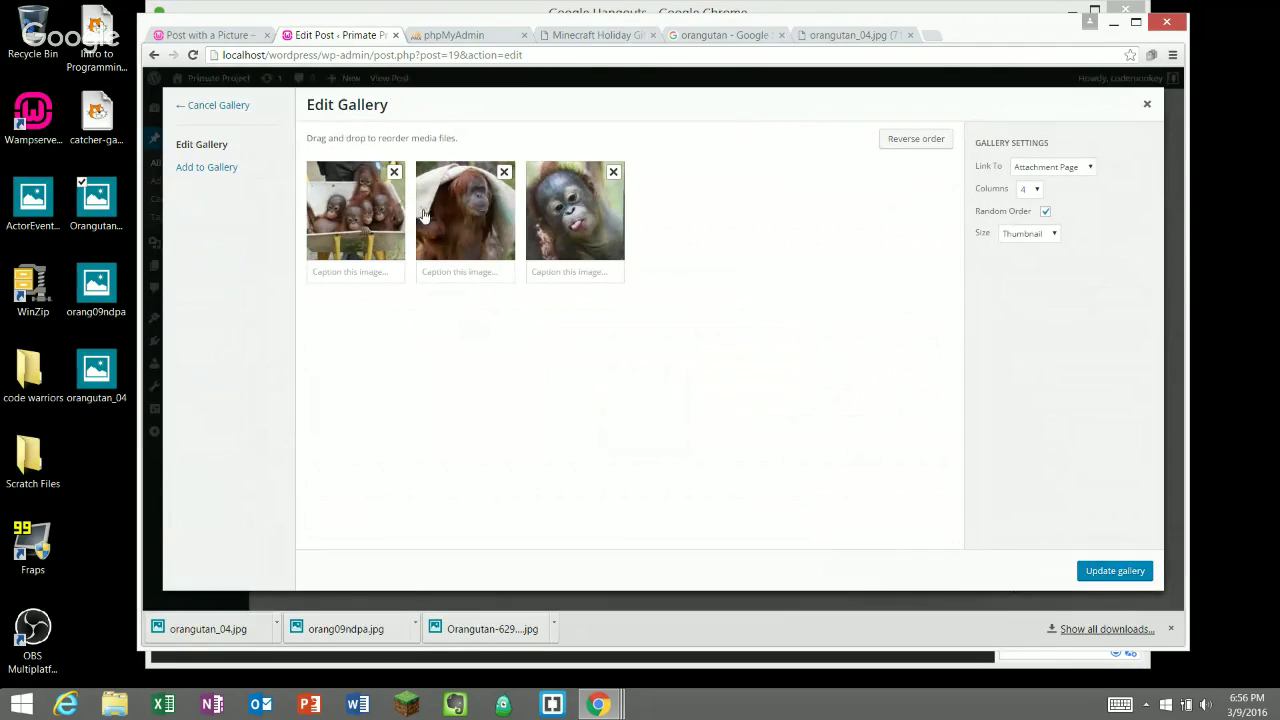
pyautogui.click(578, 220)
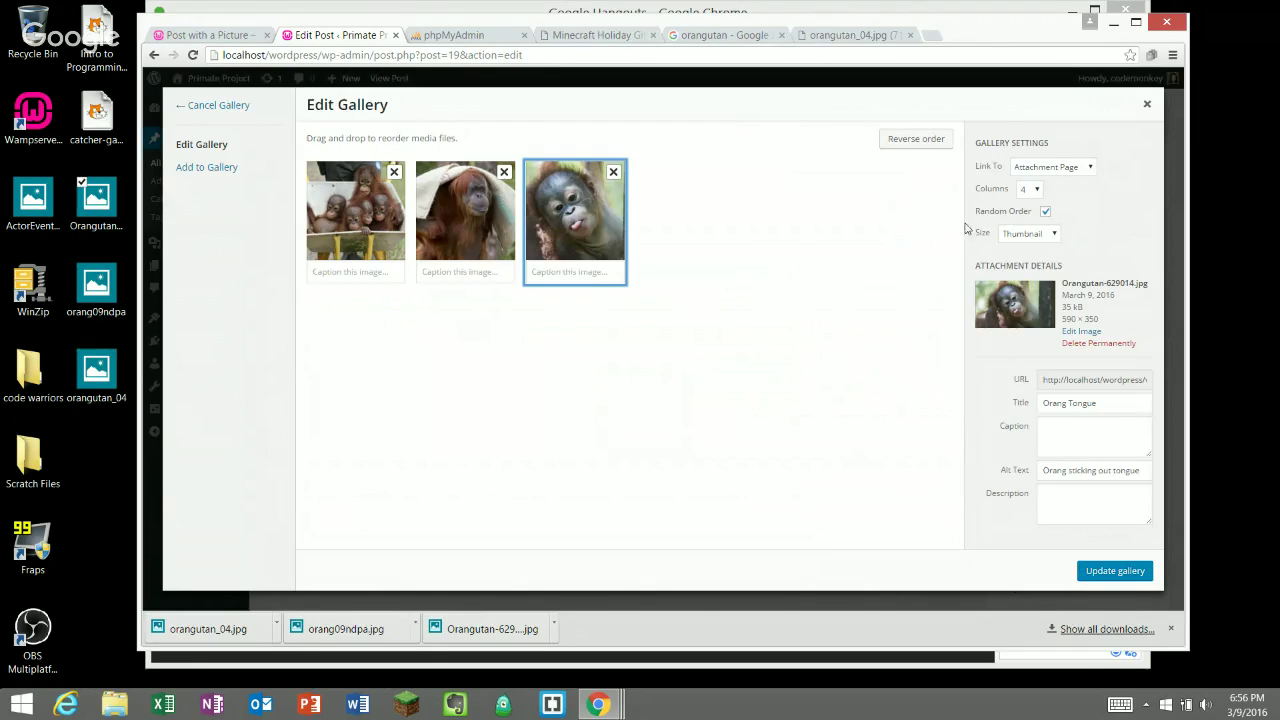
pyautogui.click(238, 106)
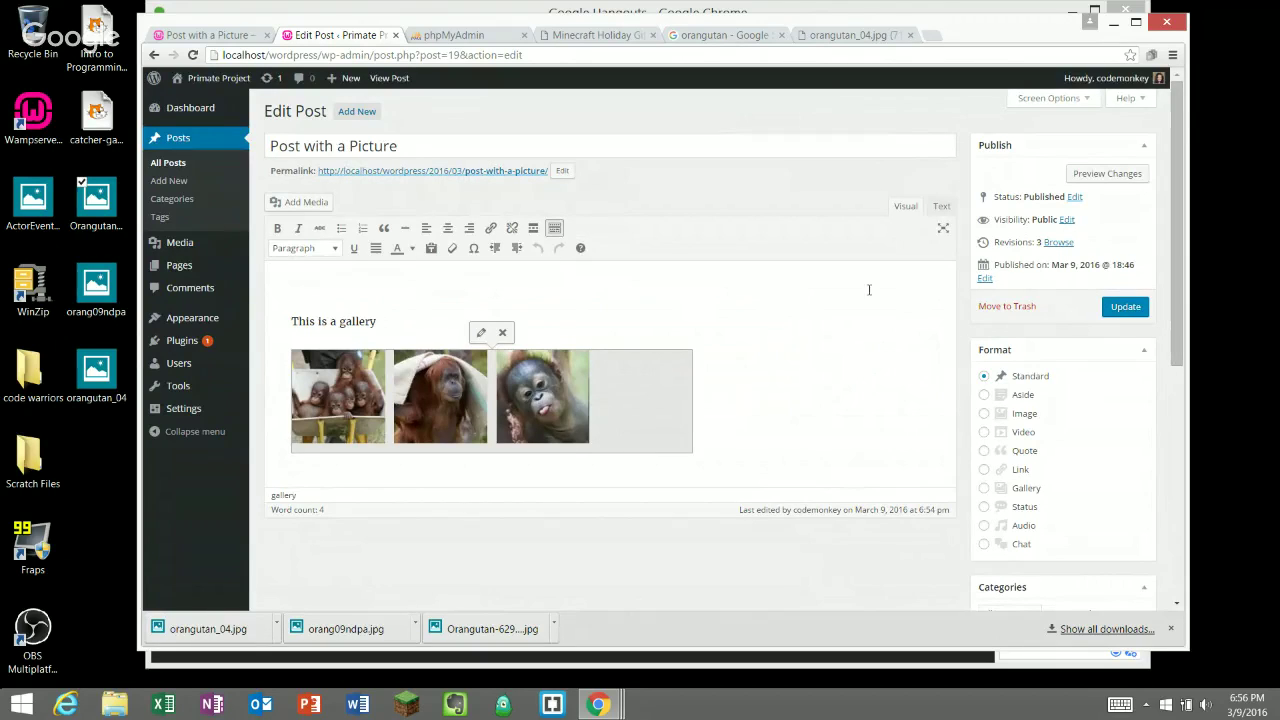
# - Show the post's content as text, set the gallery shortcode's columns value to 3 and update the post
pyautogui.click(942, 207)
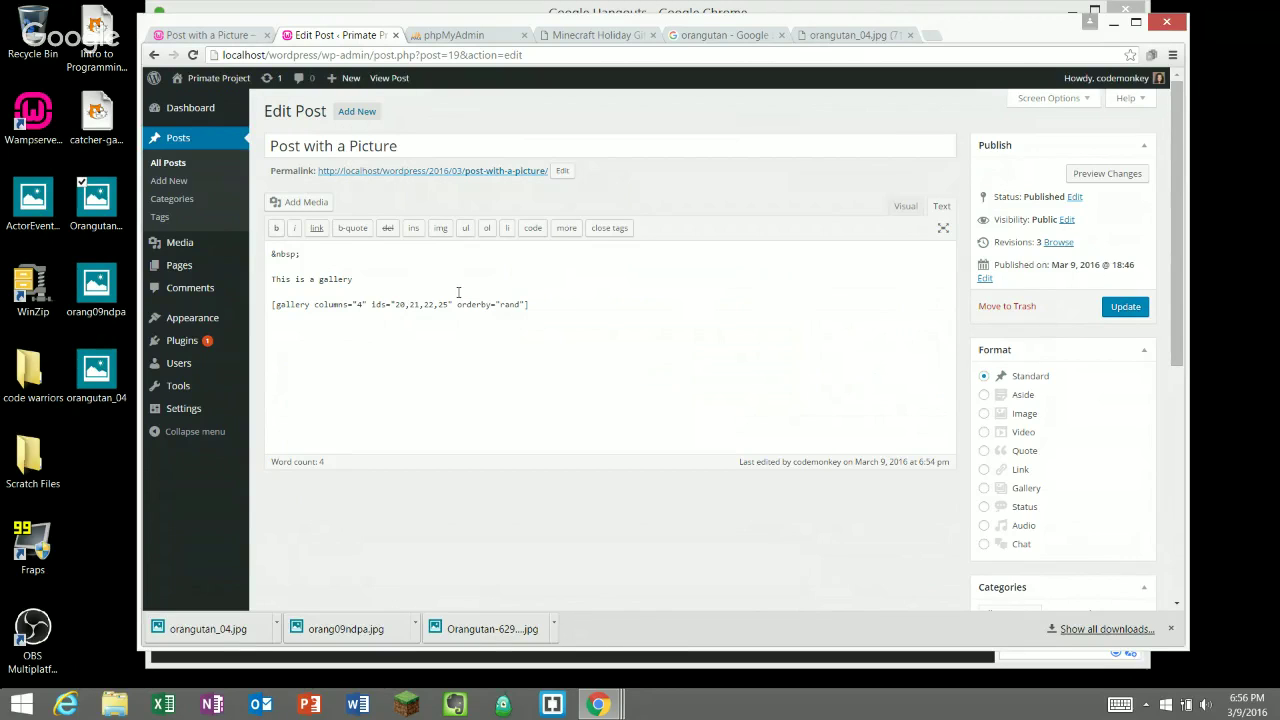
pyautogui.moveTo(529, 304); pyautogui.dragTo(308, 304)
pyautogui.click(529, 304)
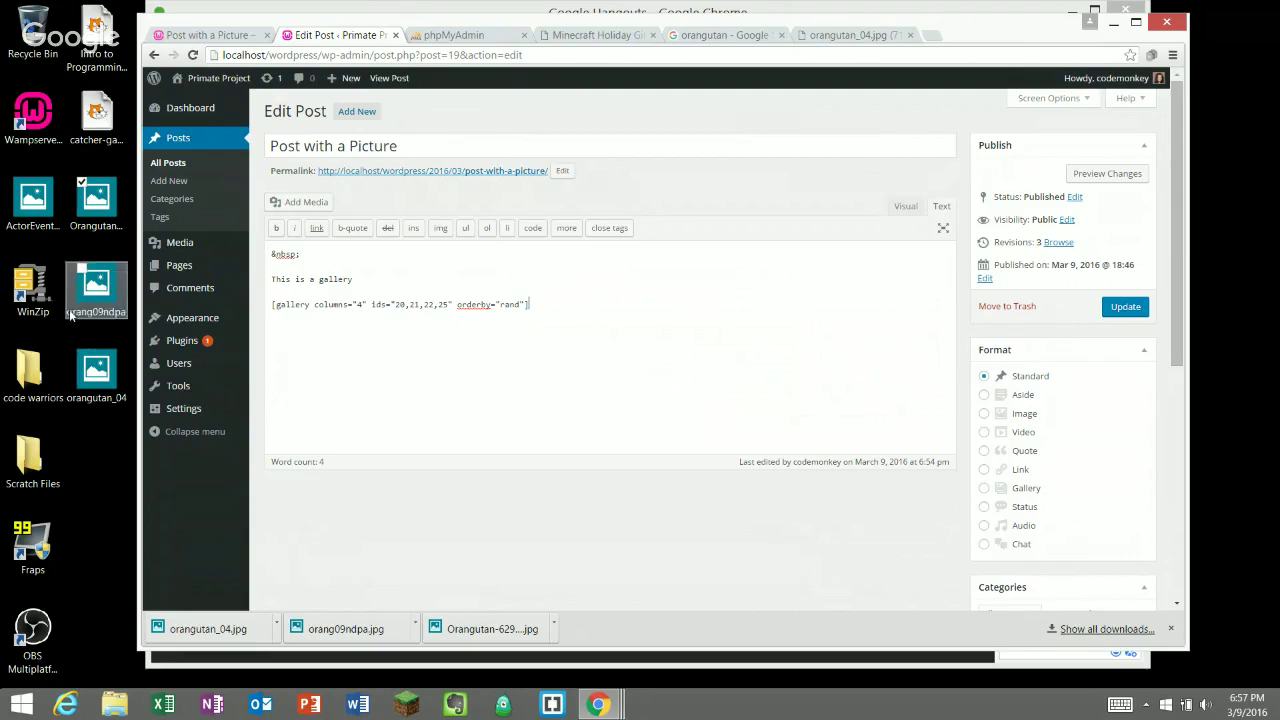
pyautogui.doubleClick(288, 303)
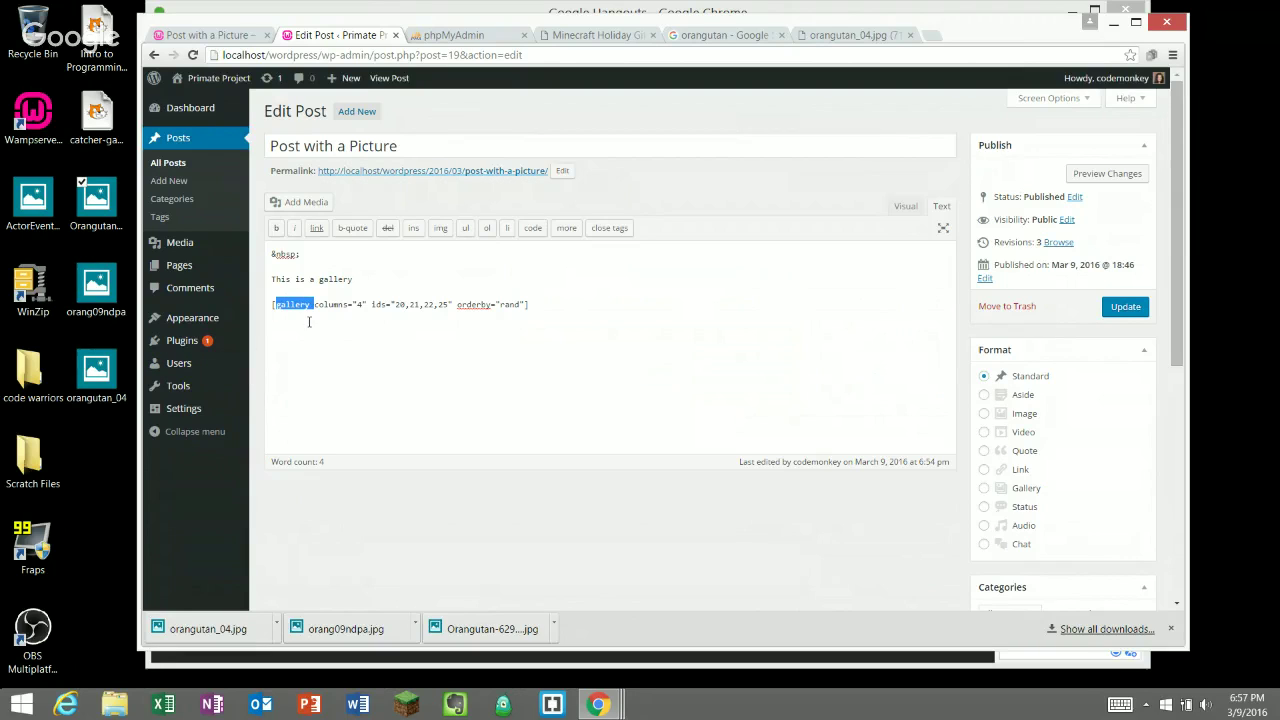
pyautogui.doubleClick(365, 304)
pyautogui.press('BackSpace')
pyautogui.moveTo(437, 305); pyautogui.dragTo(441, 305)
pyautogui.moveTo(450, 305); pyautogui.dragTo(433, 305)
pyautogui.click(1122, 308)
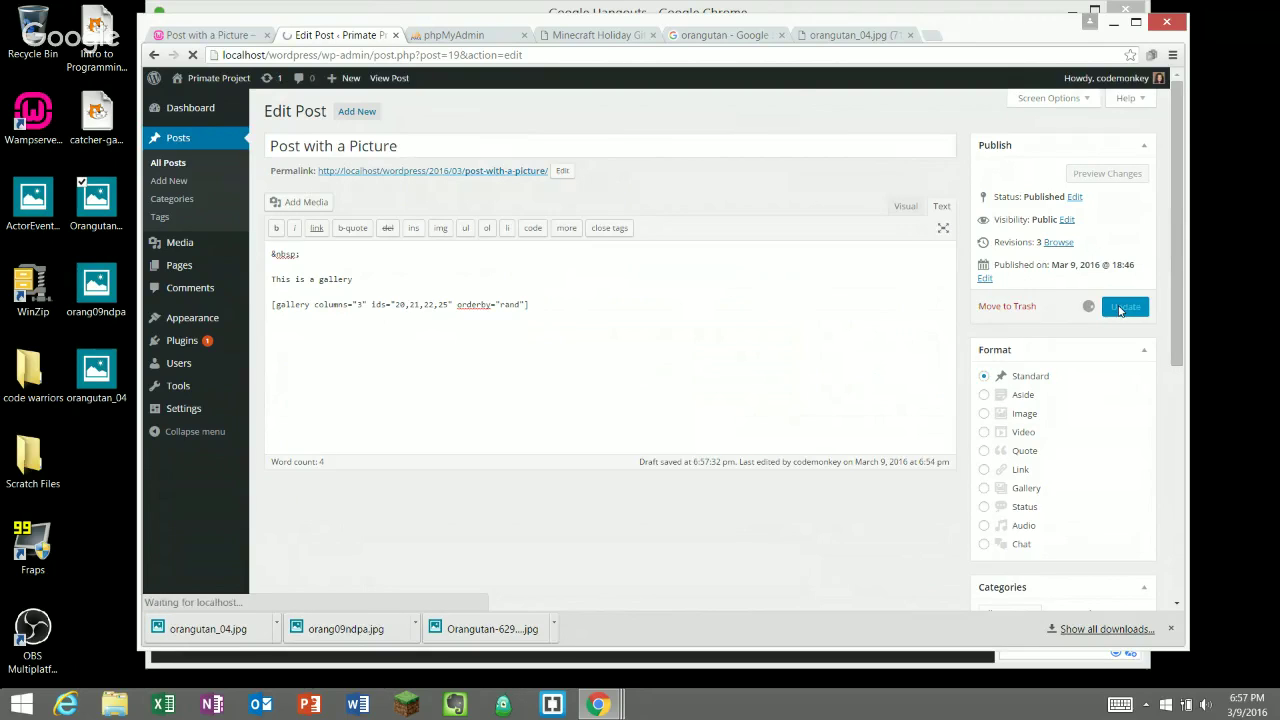
# - Reload the published post to check its gallery layout and return to the post editor
pyautogui.click(210, 35)
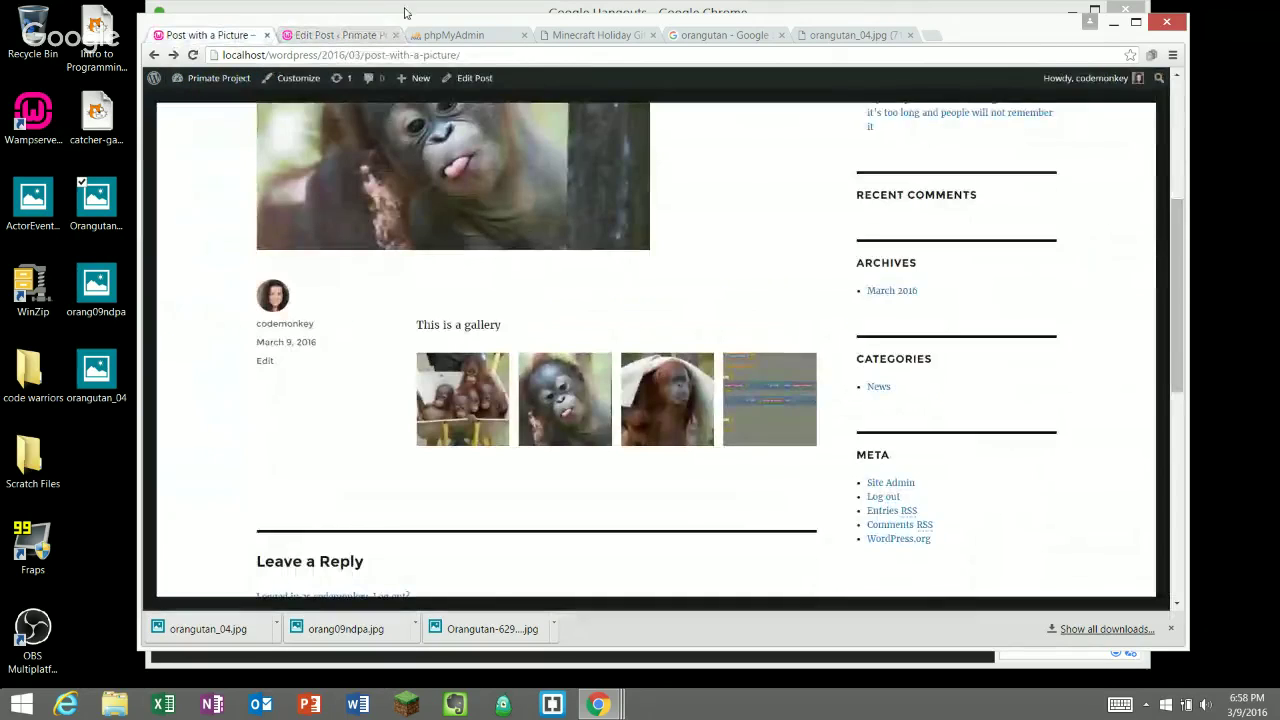
pyautogui.click(193, 55)
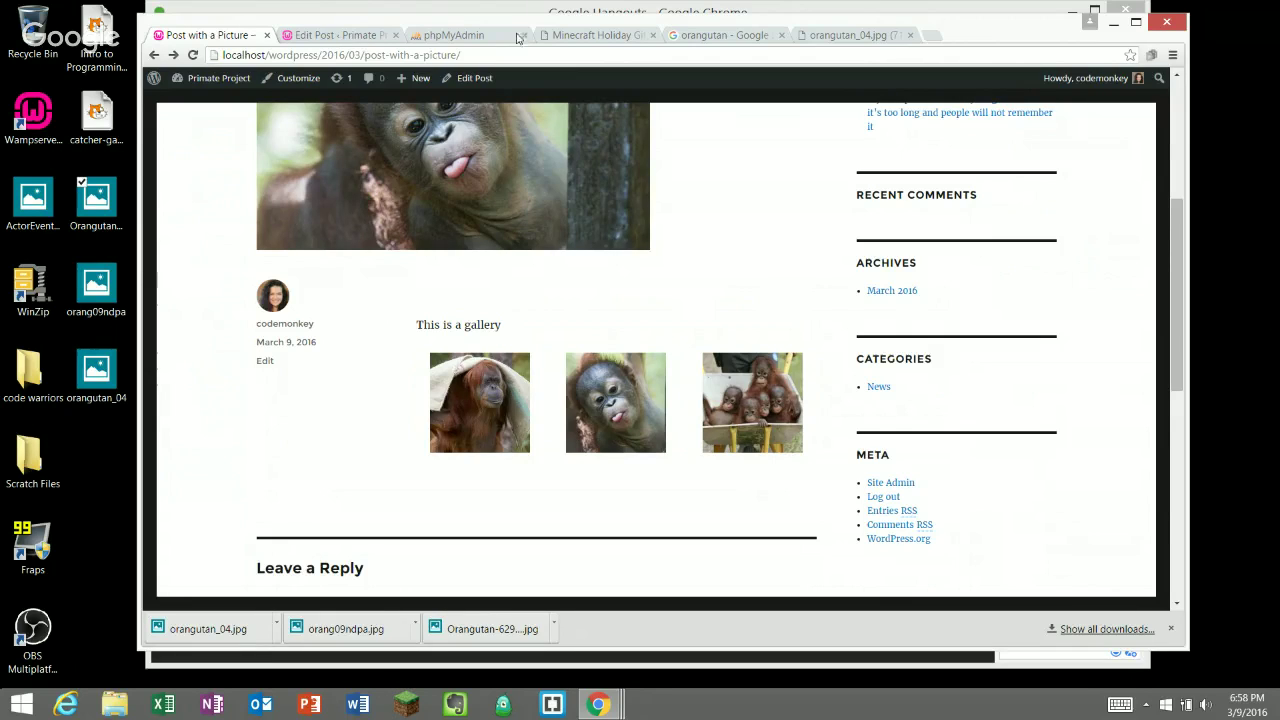
pyautogui.click(330, 35)
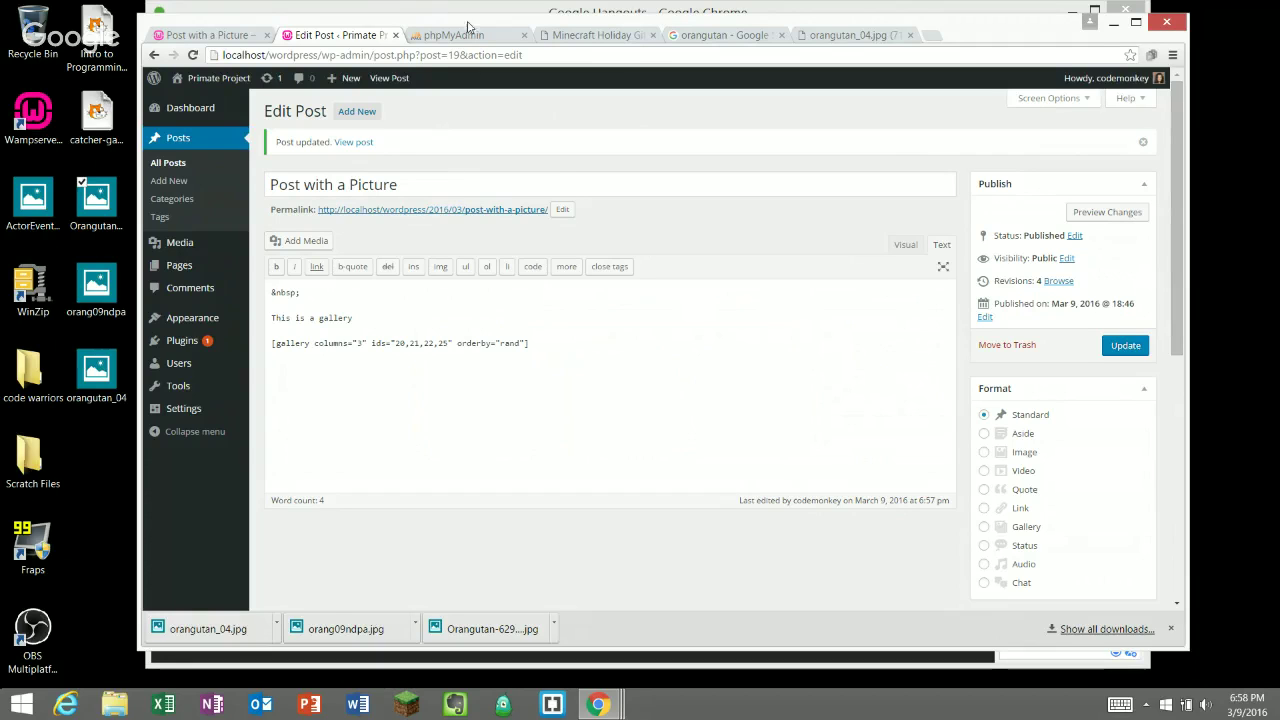
# - Switch to Google Hangouts and, while temporarily muted, save Microphone (Conexant SmartAudio HD) as the audio input, ending unmuted
pyautogui.click(389, 7)
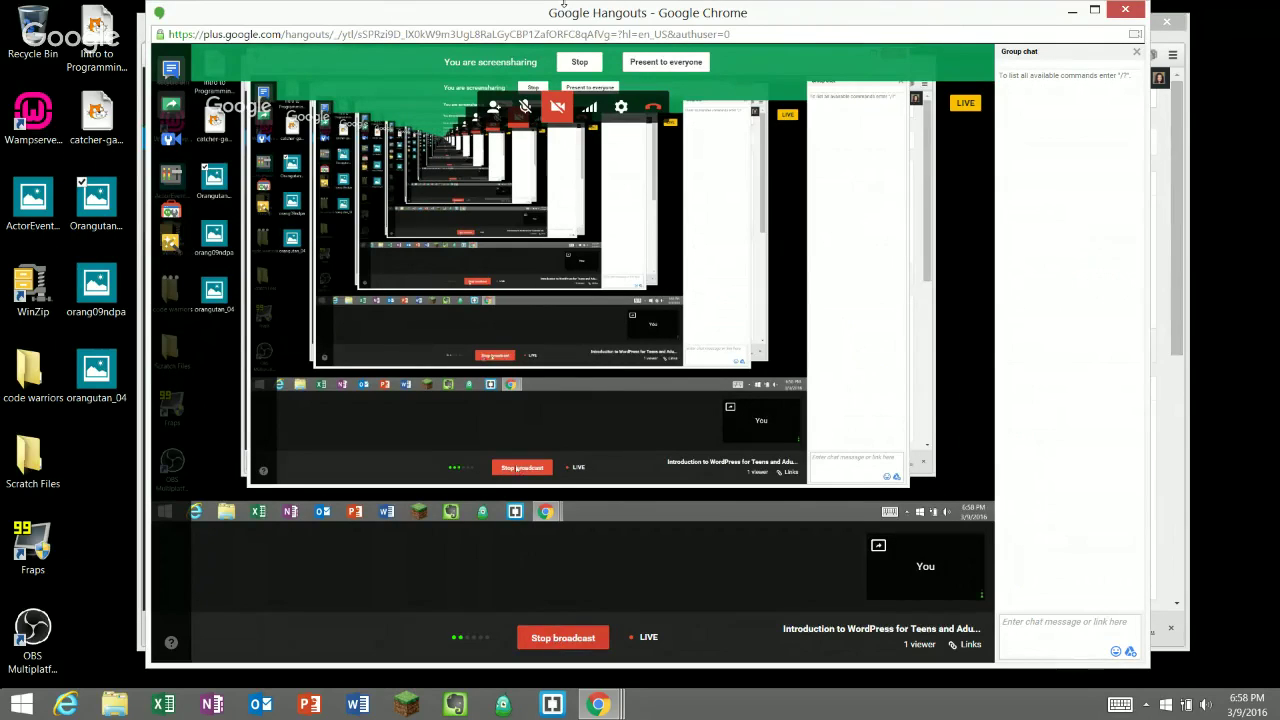
pyautogui.click(525, 107)
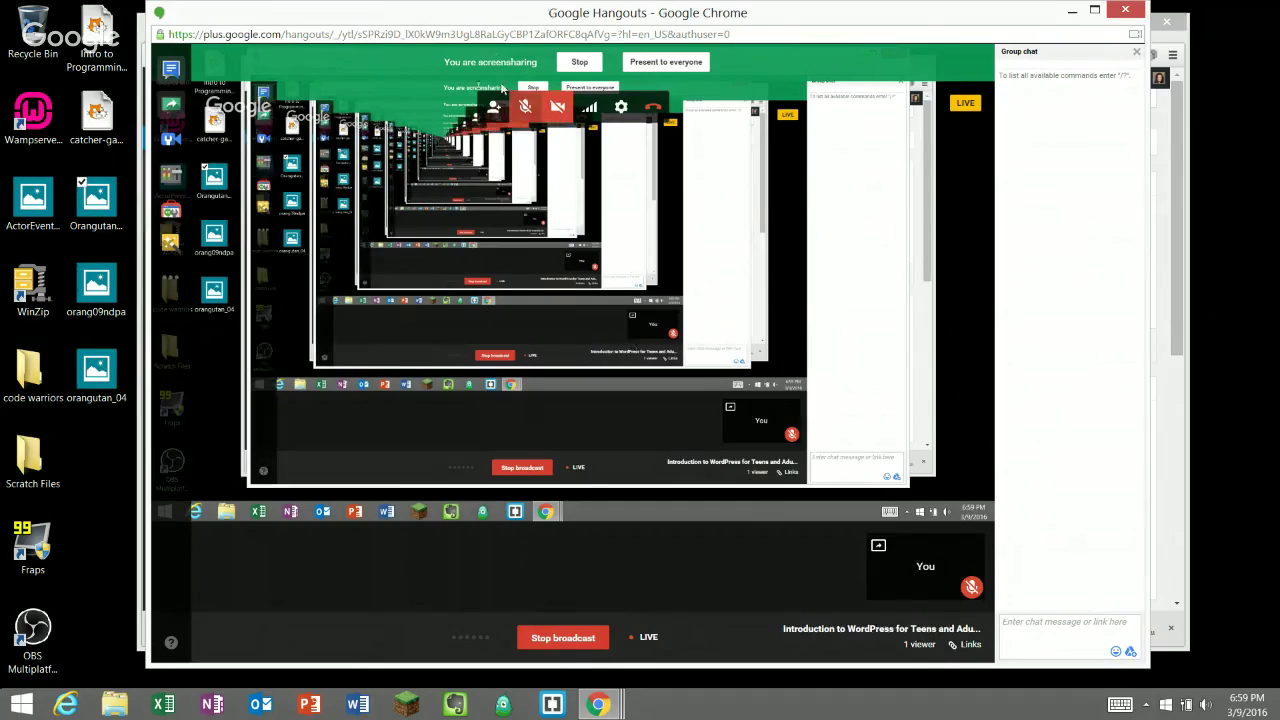
pyautogui.click(621, 106)
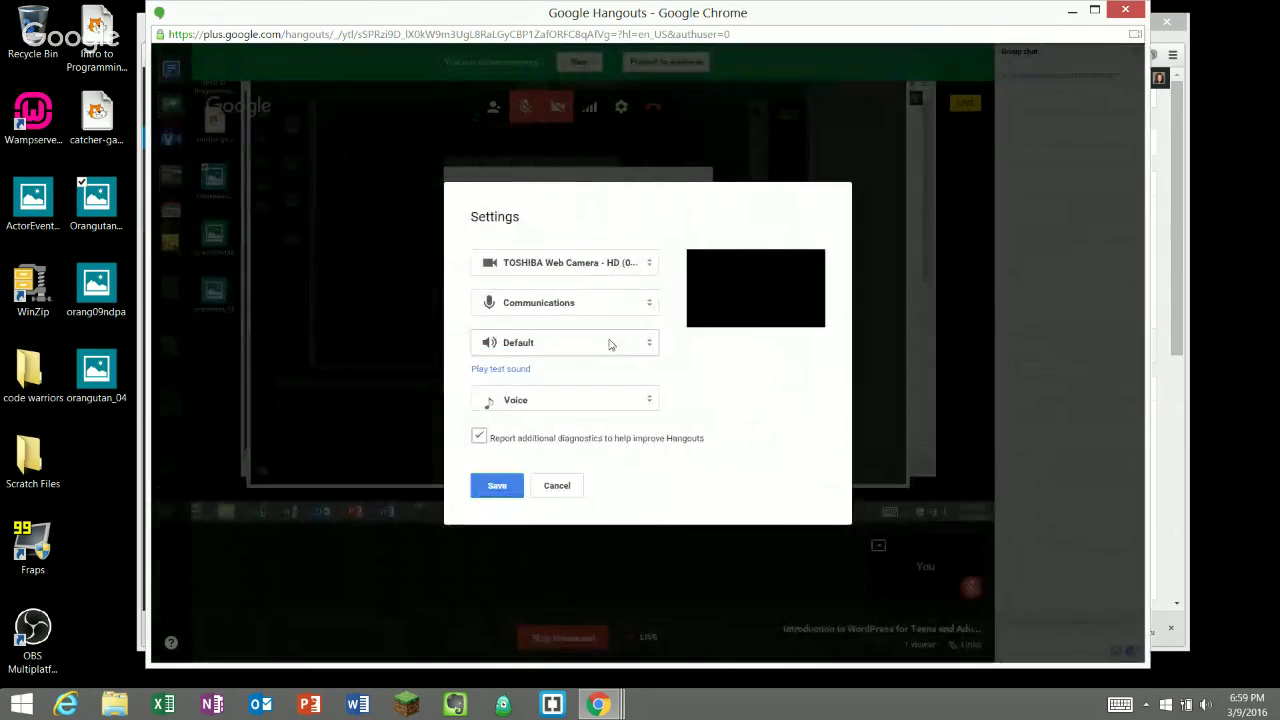
pyautogui.click(651, 304)
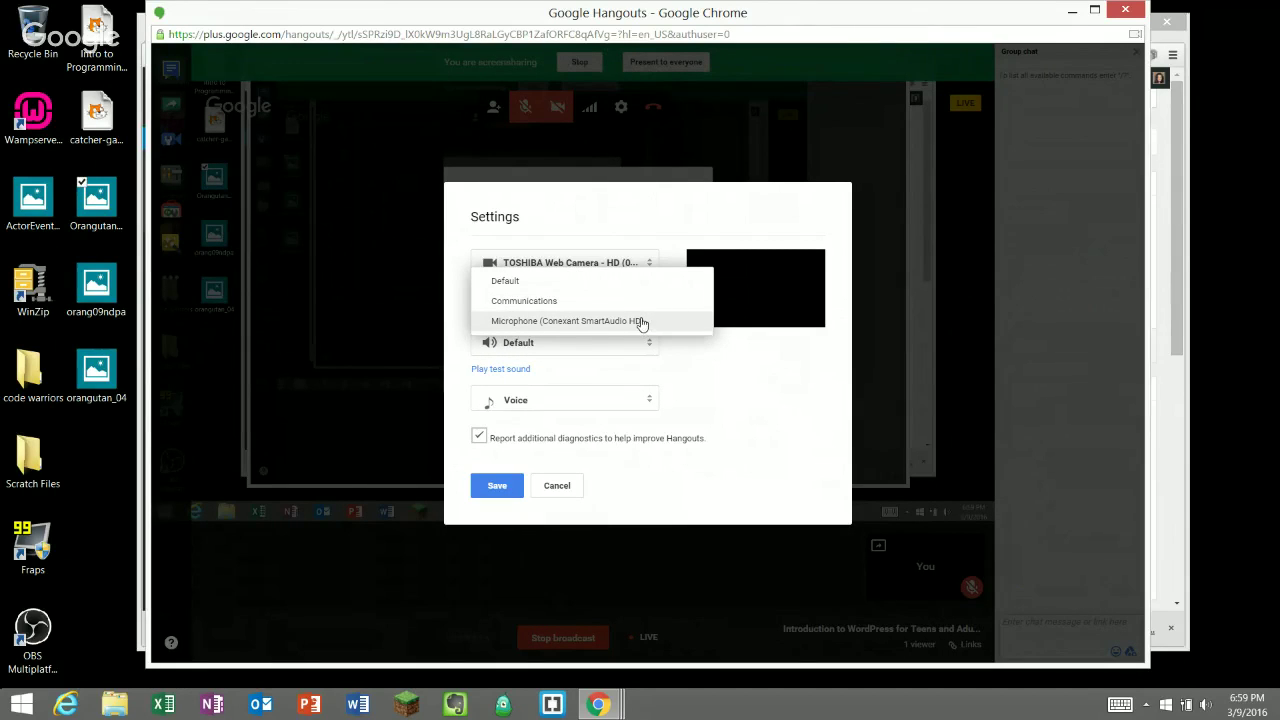
pyautogui.click(641, 322)
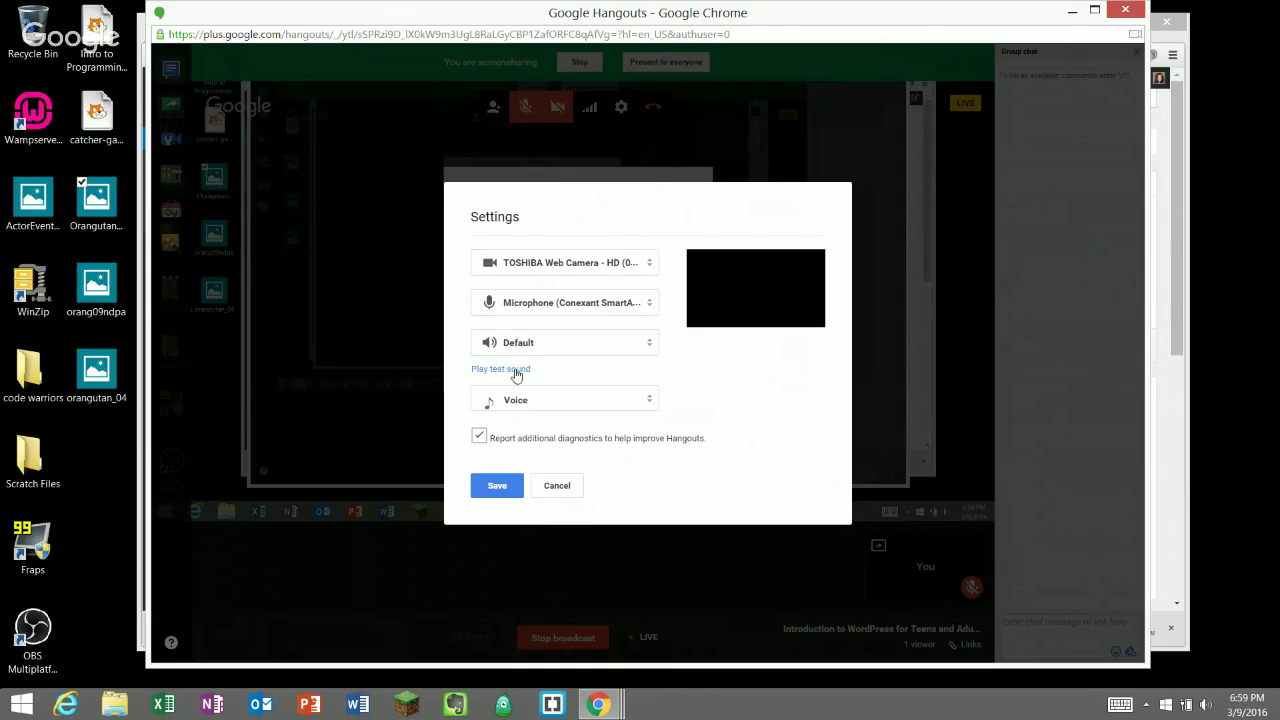
pyautogui.click(497, 485)
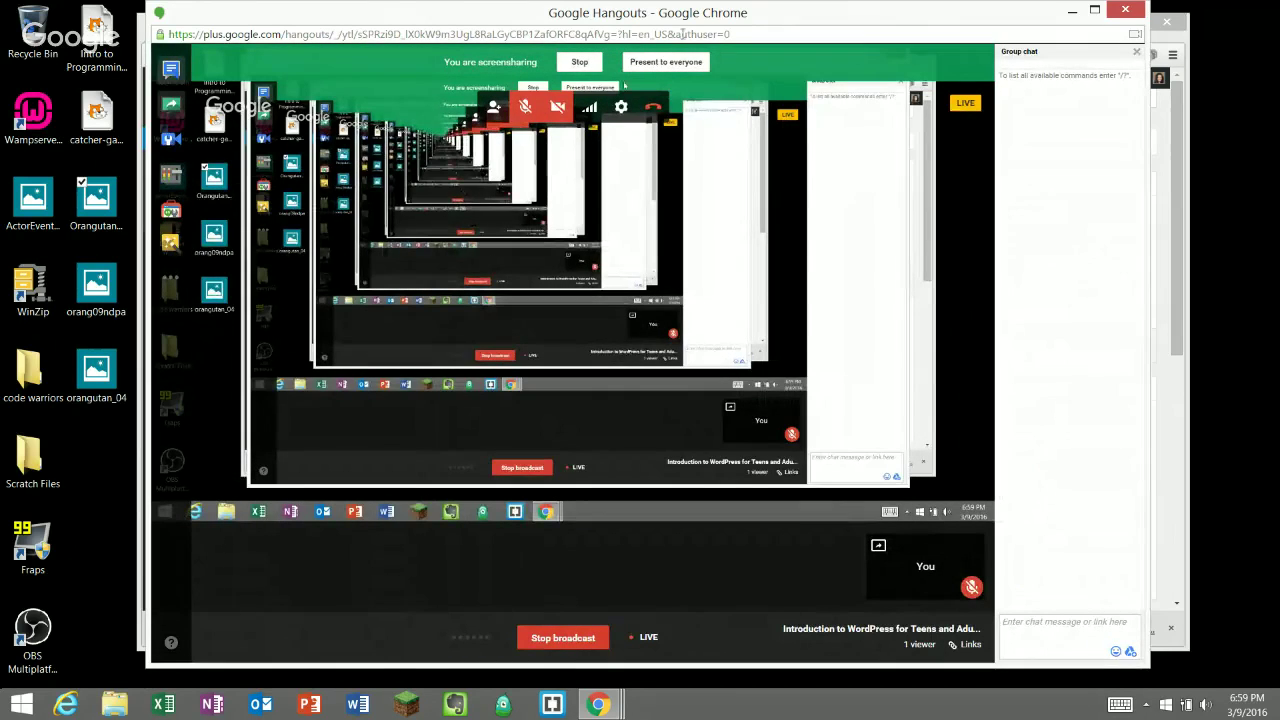
pyautogui.click(525, 107)
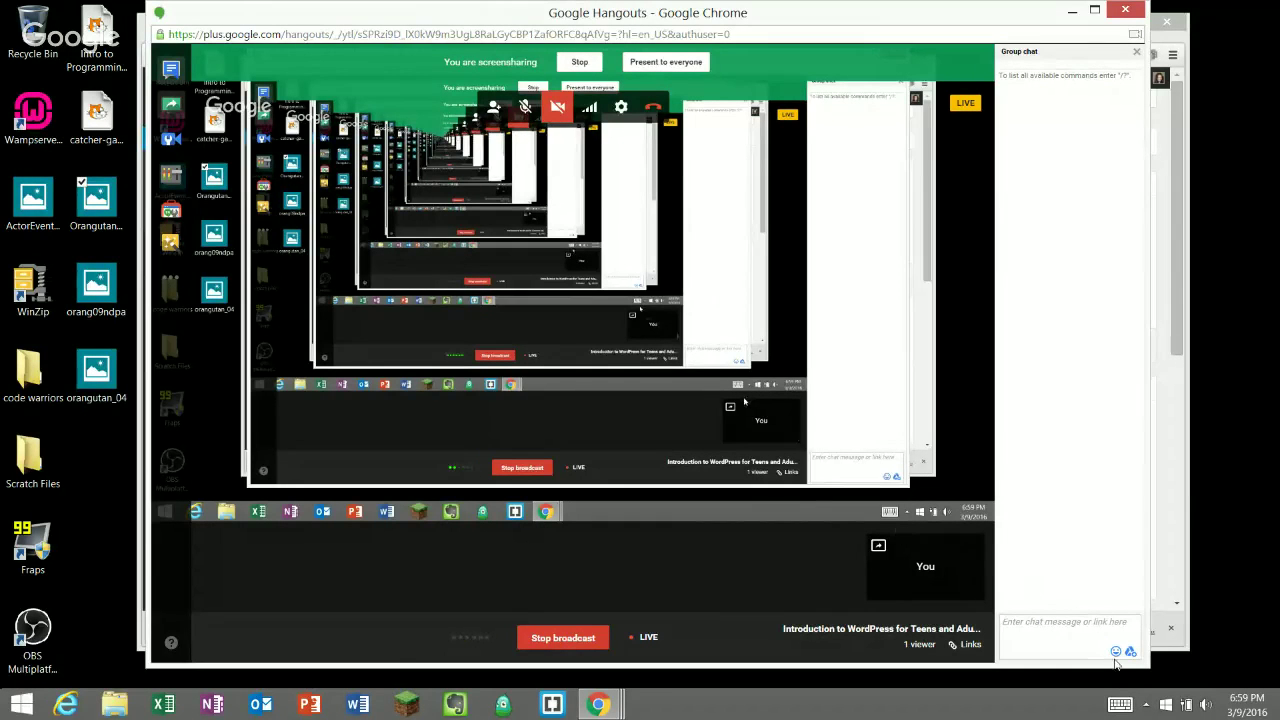
# - Check the system volume control, and mute the call's microphone during the break and unmute it again
pyautogui.click(1205, 704)
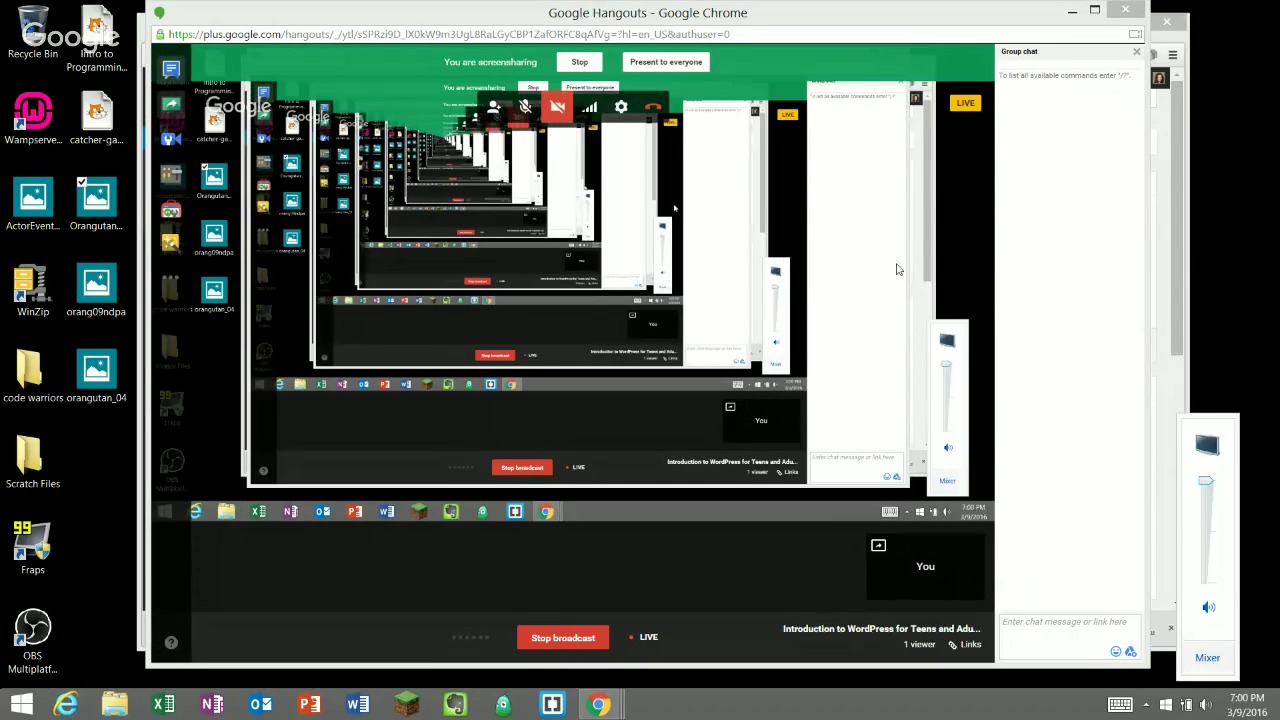
pyautogui.click(718, 52)
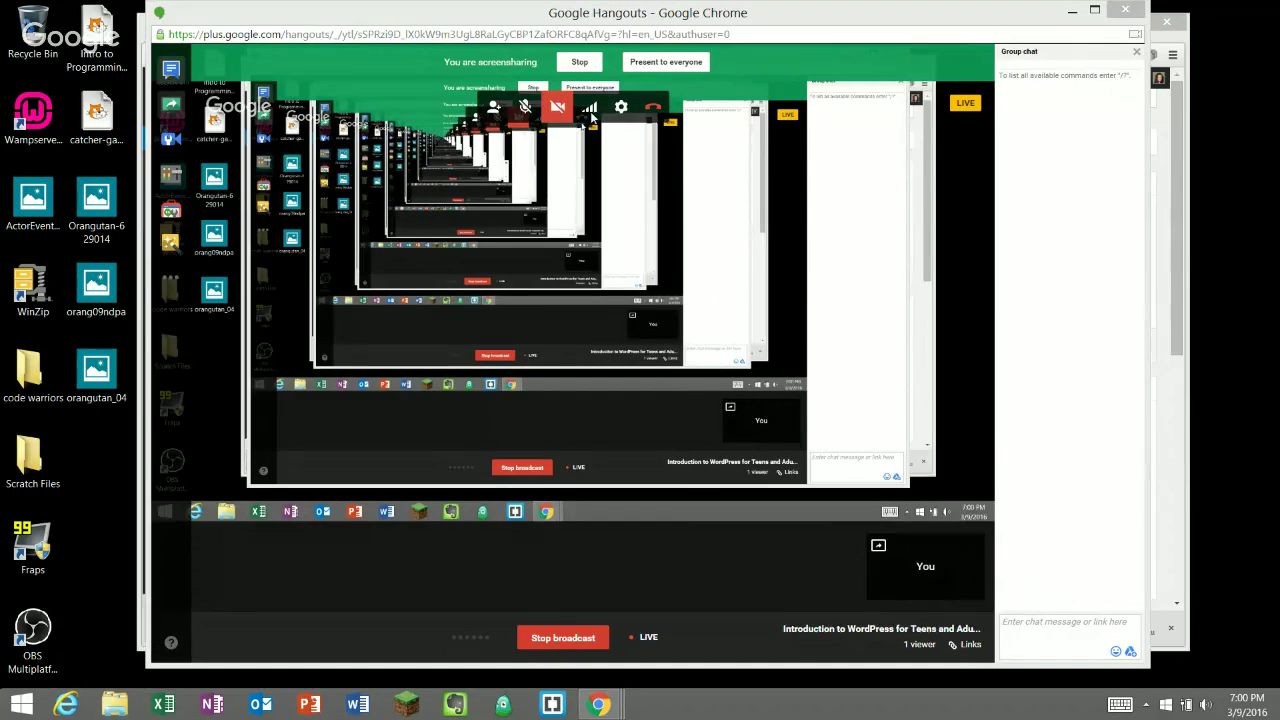
pyautogui.click(522, 112)
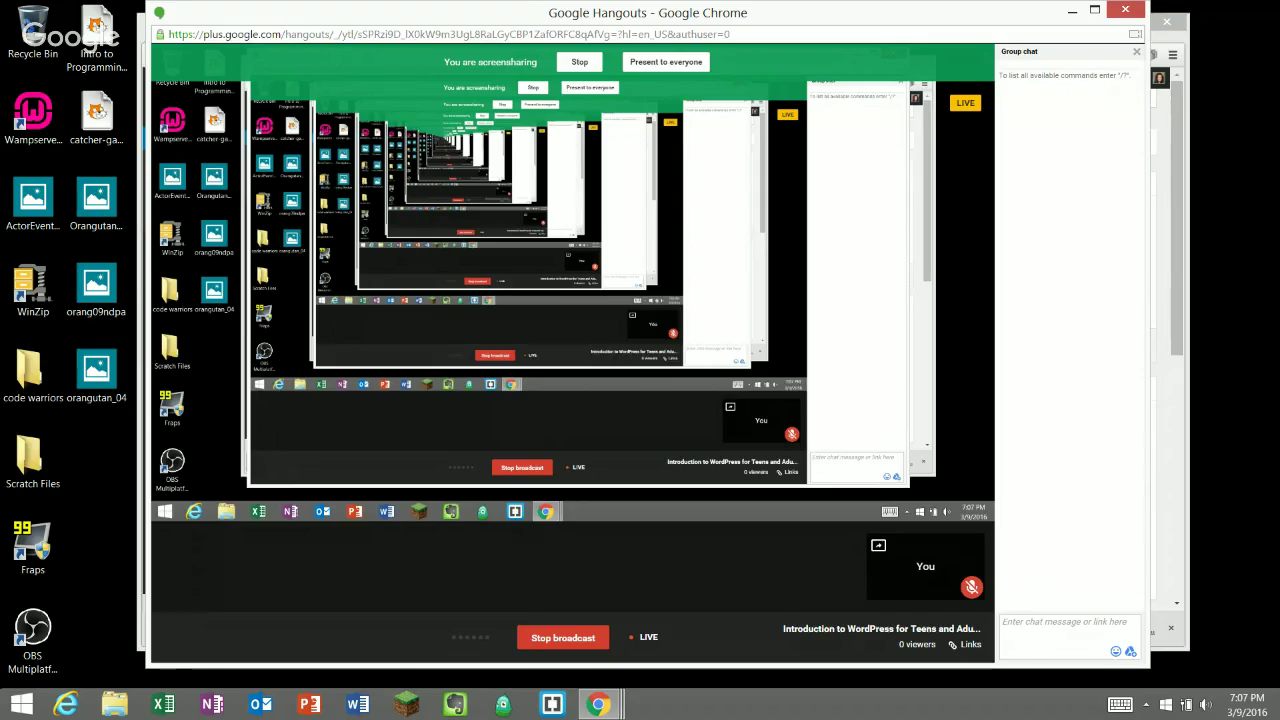
pyautogui.moveTo(533, 62)
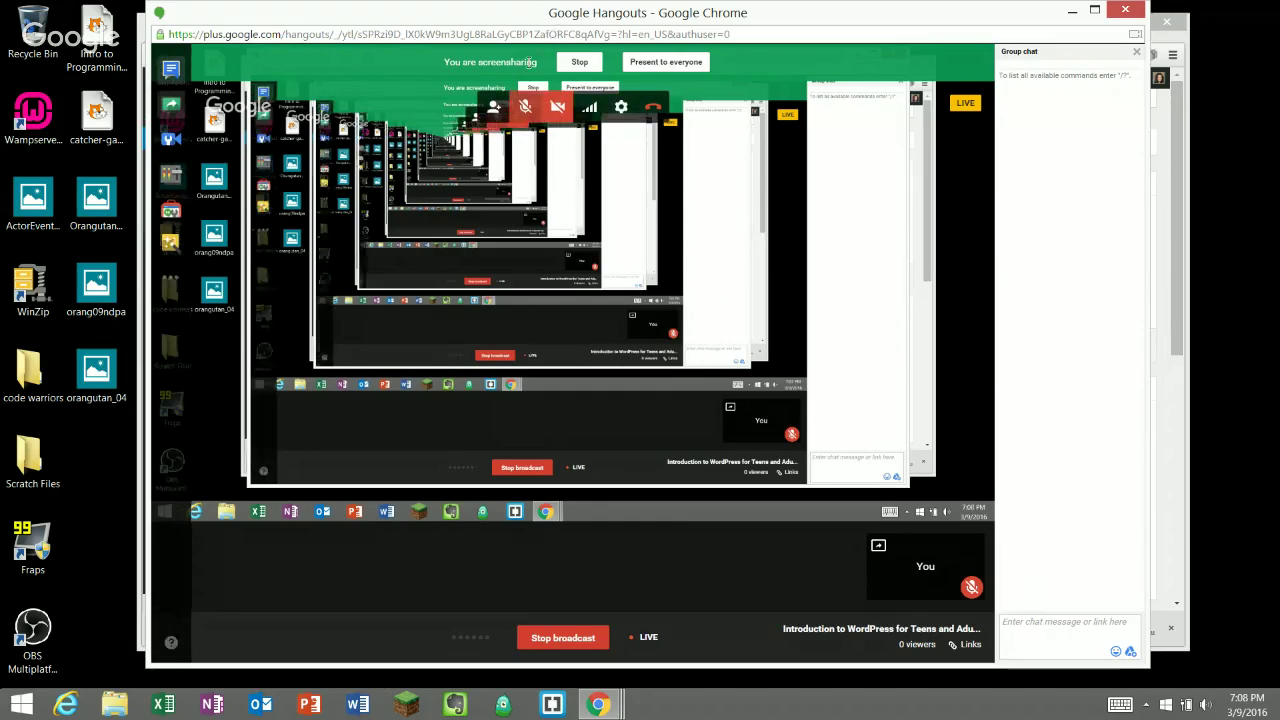
pyautogui.click(526, 110)
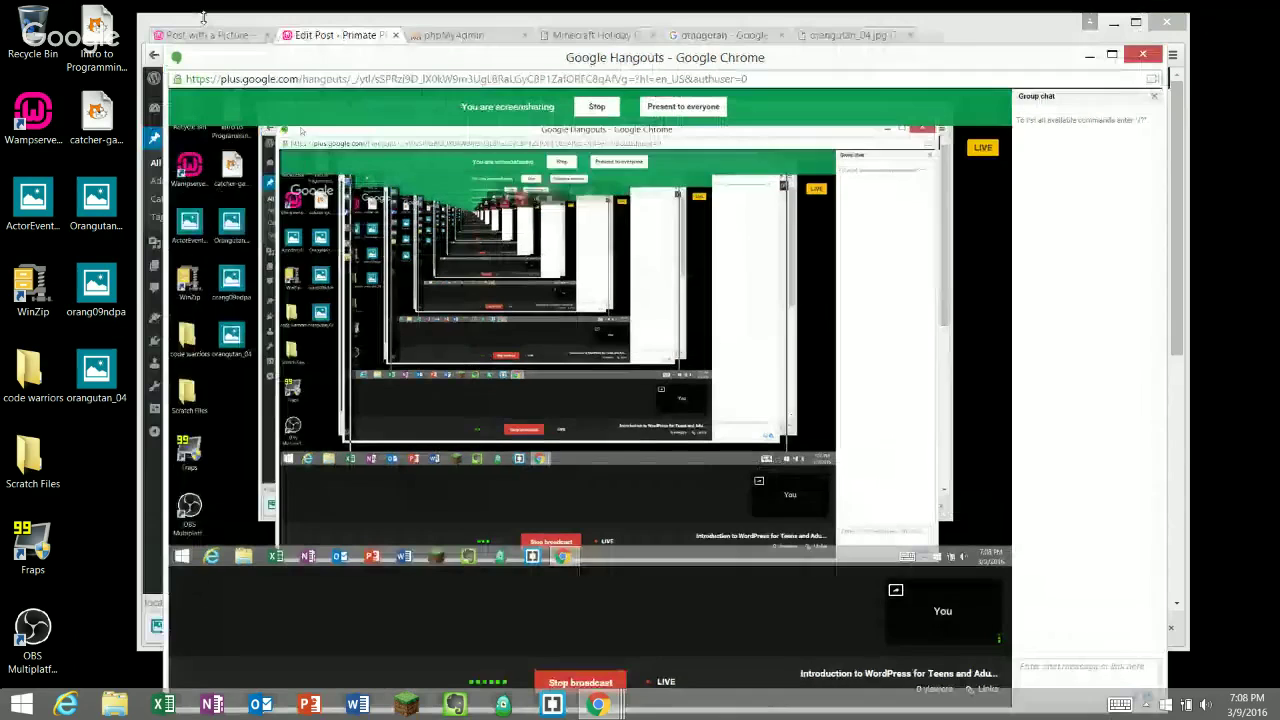
# - Return to WordPress in the browser and download an export file containing all content of the site
pyautogui.click(203, 27)
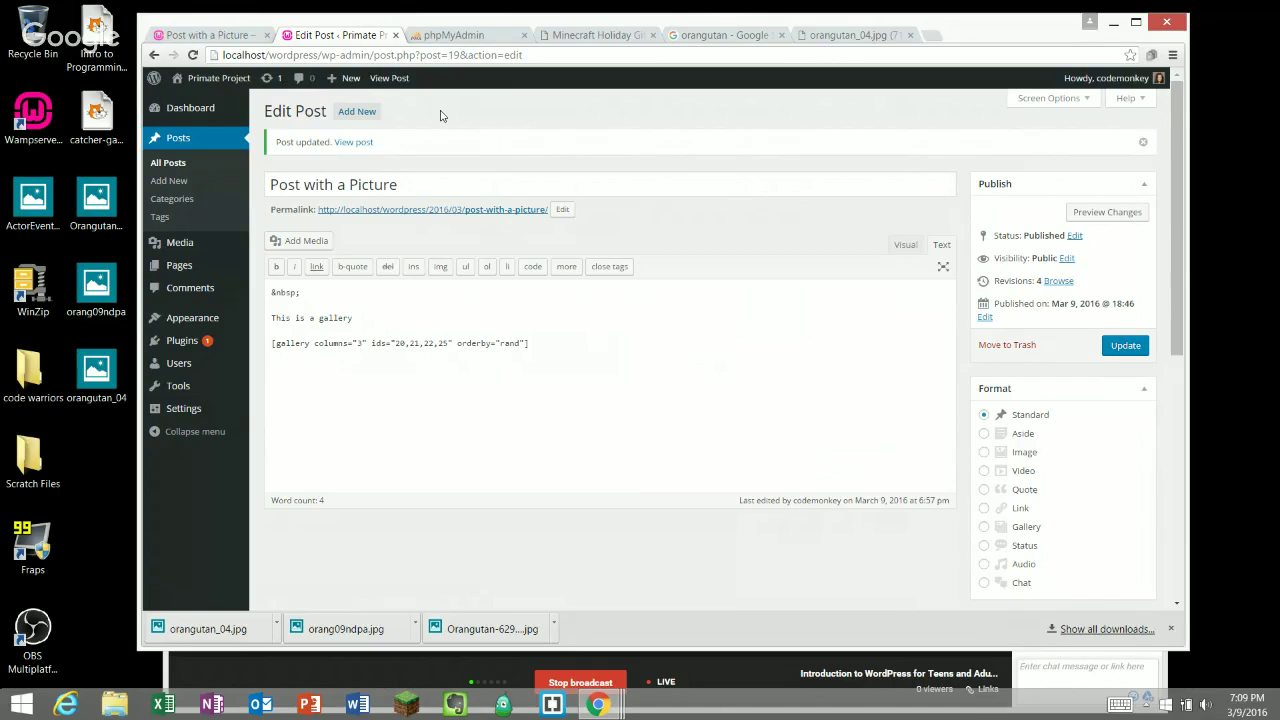
pyautogui.moveTo(199, 392)
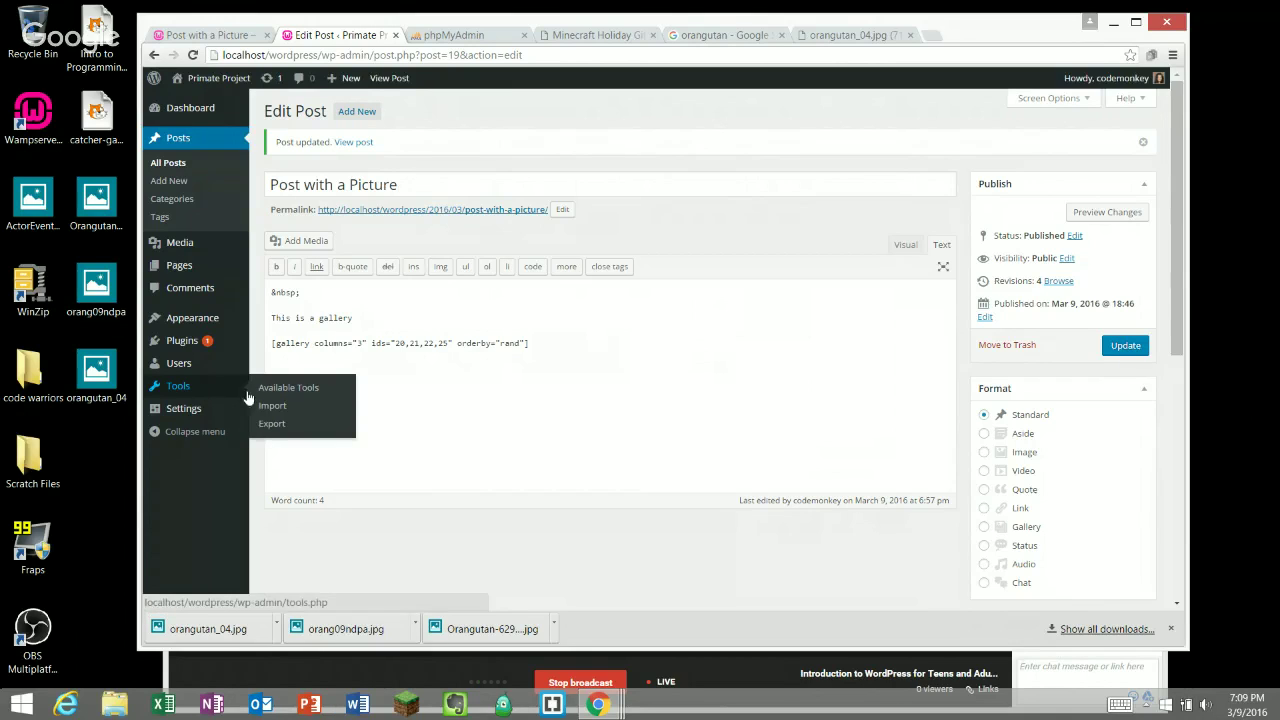
pyautogui.click(258, 426)
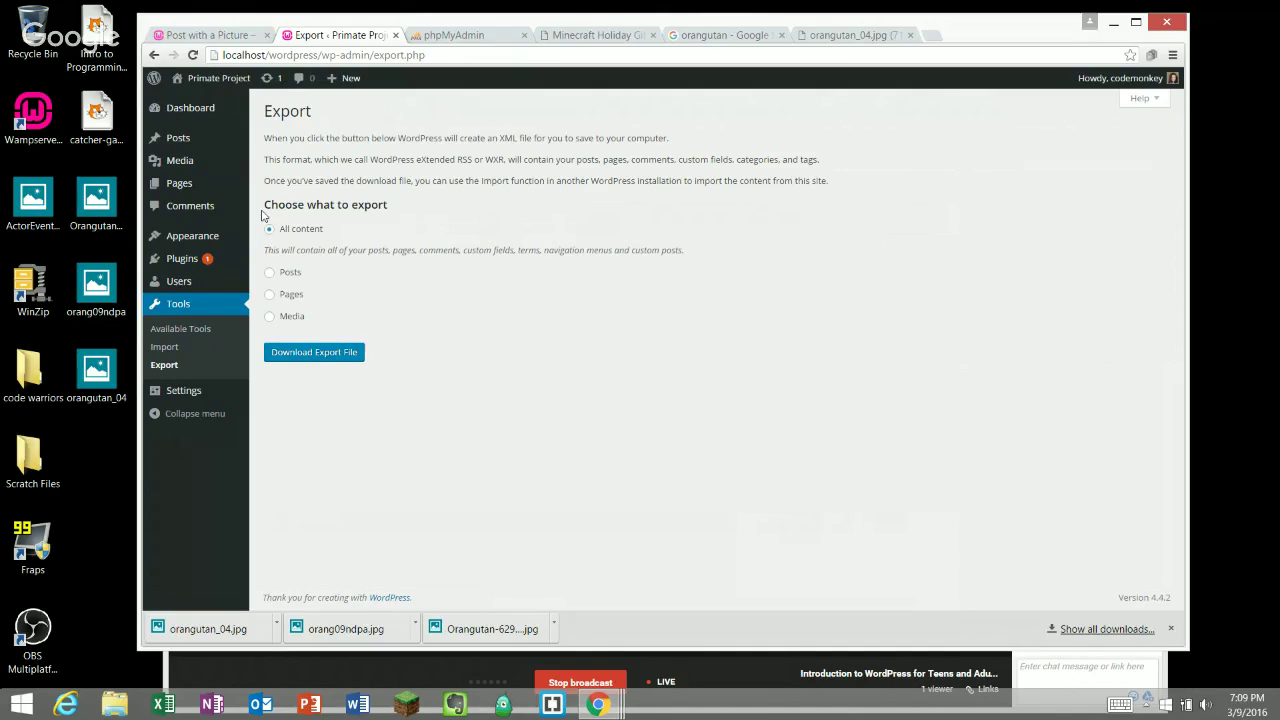
pyautogui.click(296, 360)
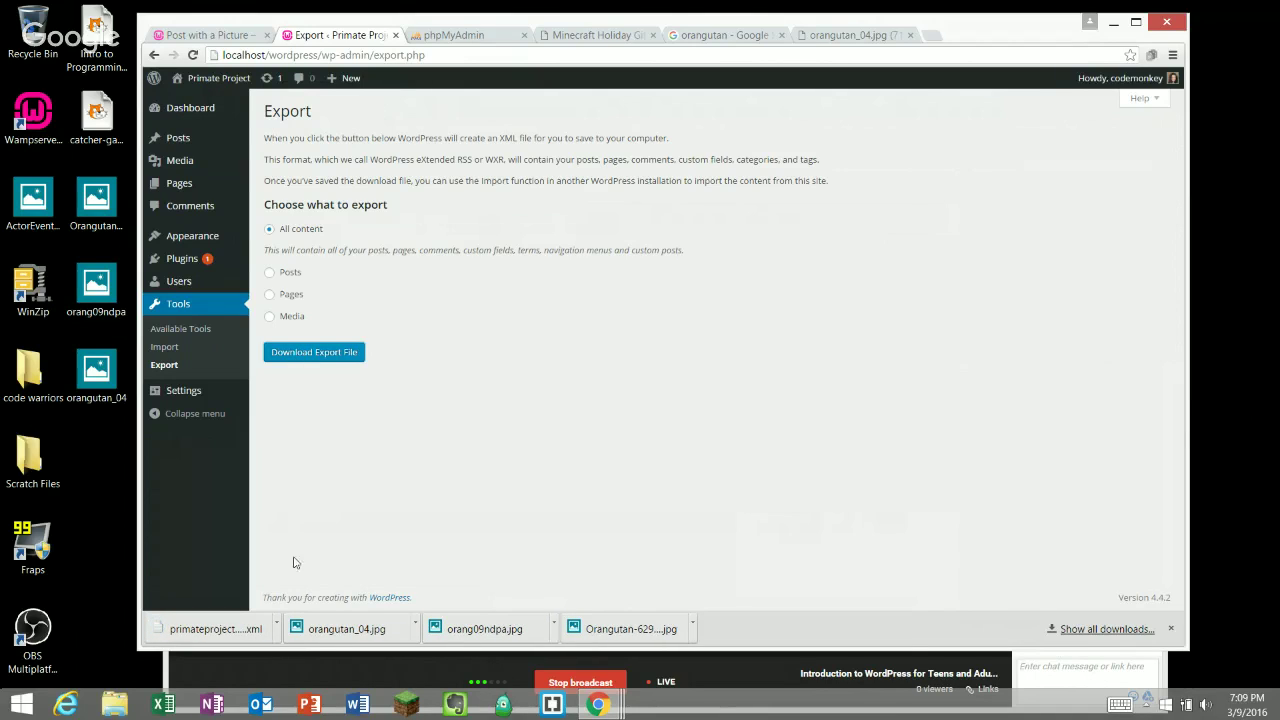
# - Locate the downloaded primateproject.wordpress.2016-03-10 XML file in its folder, open it in Brackets and read the import instructions in its opening comments
pyautogui.click(275, 636)
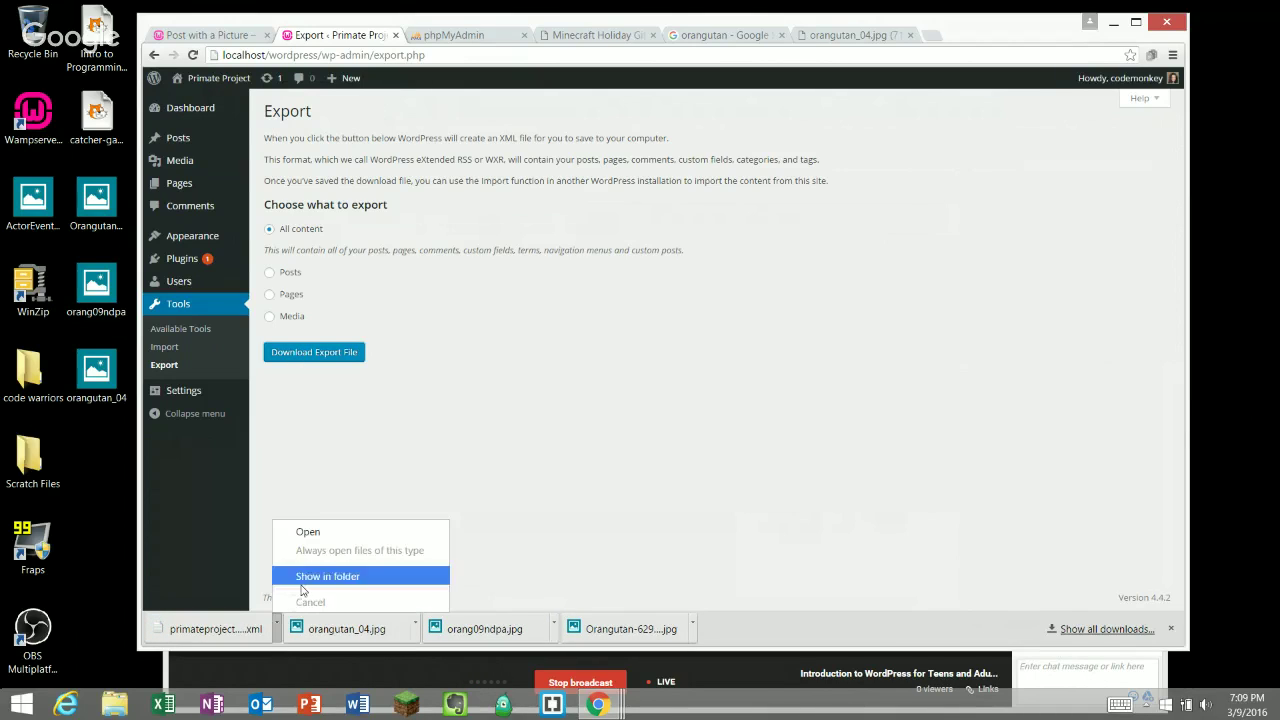
pyautogui.click(302, 585)
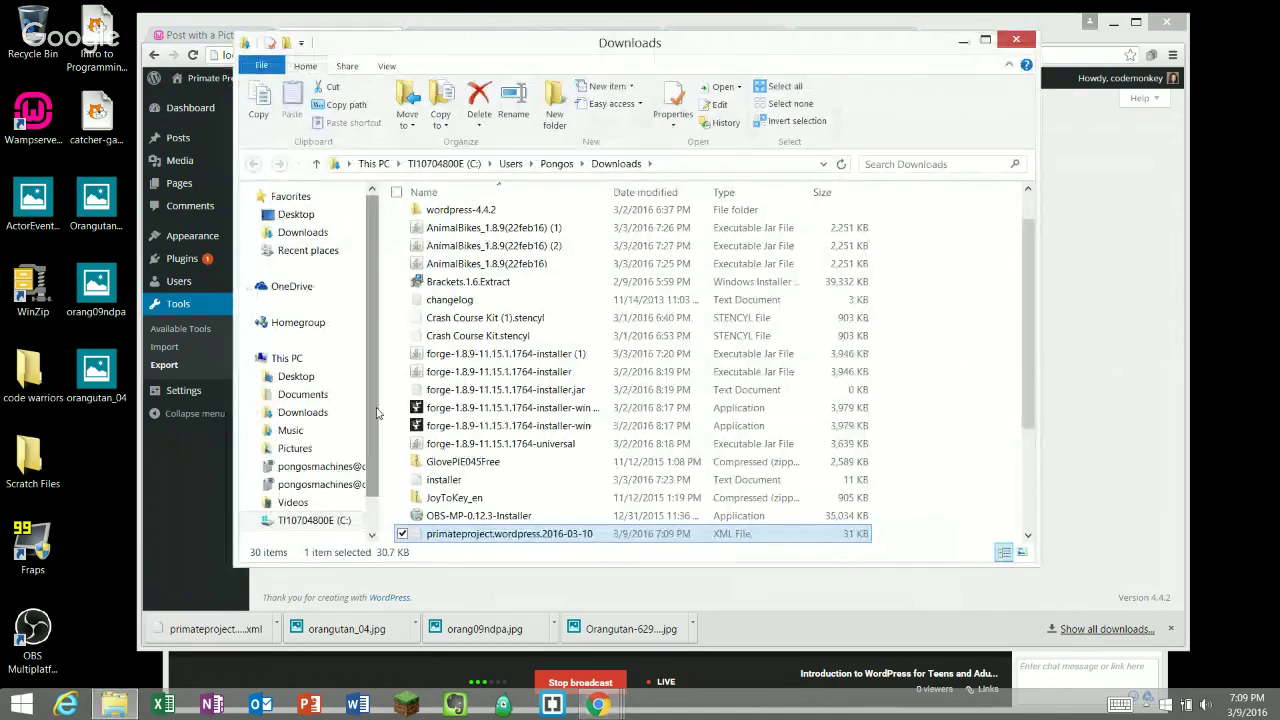
pyautogui.rightClick(498, 533)
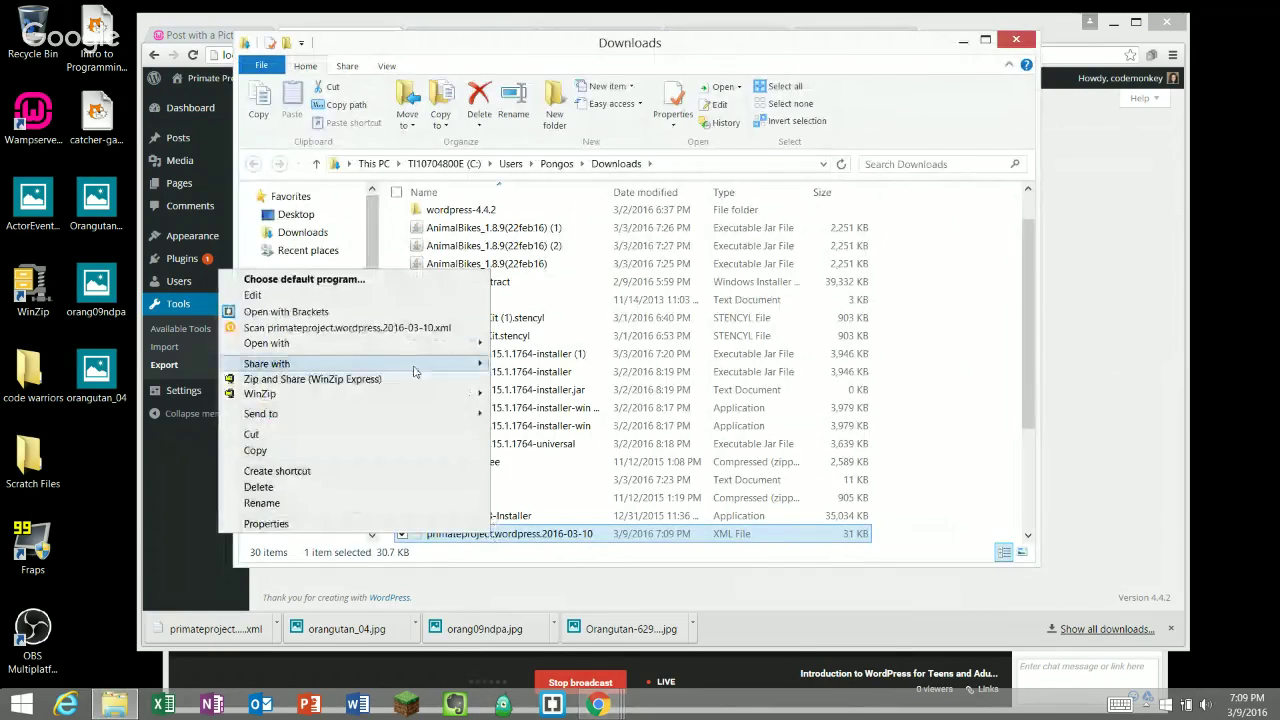
pyautogui.click(403, 325)
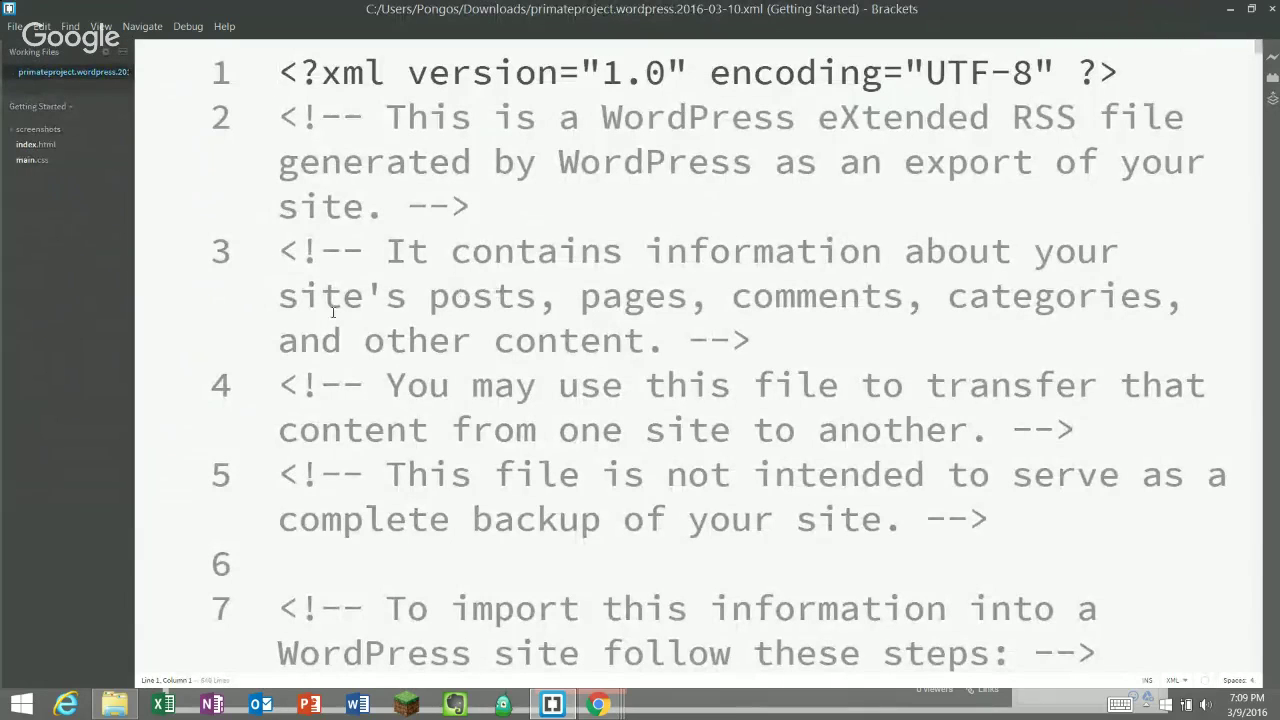
pyautogui.scroll(-1, 473, 345)
pyautogui.click(471, 363)
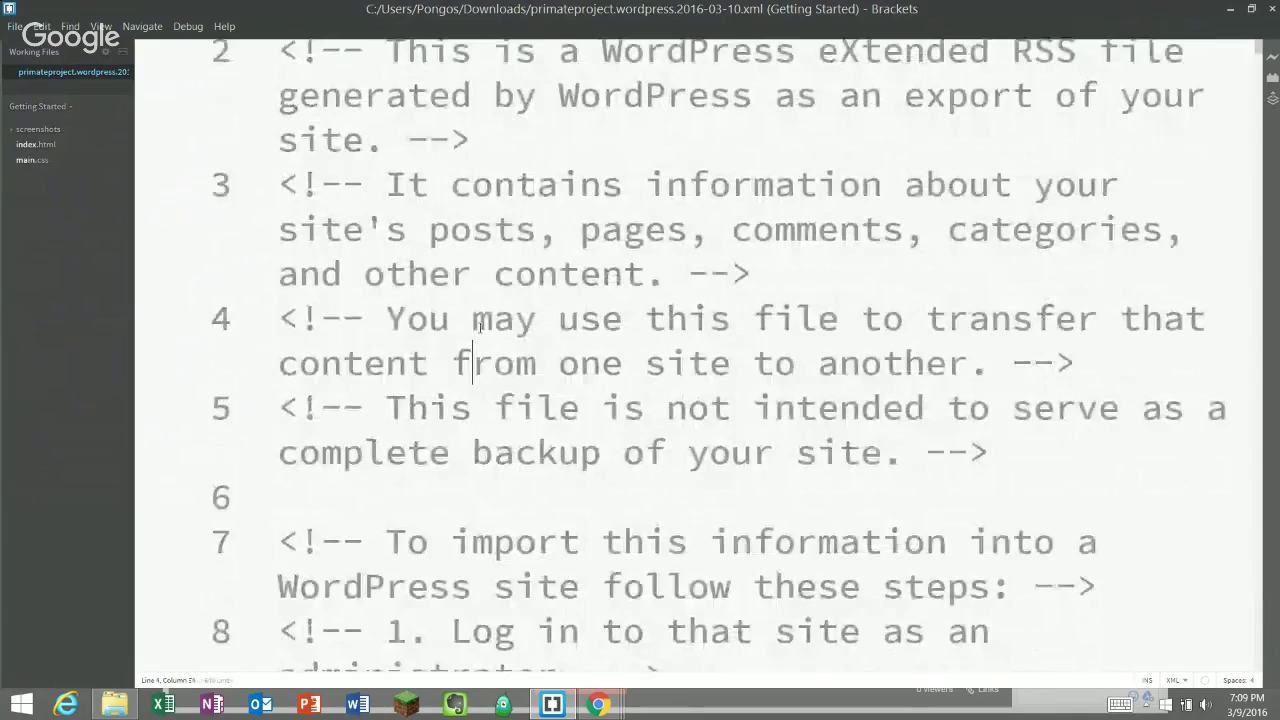
pyautogui.scroll(-4, 471, 350)
pyautogui.scroll(-2, 483, 322)
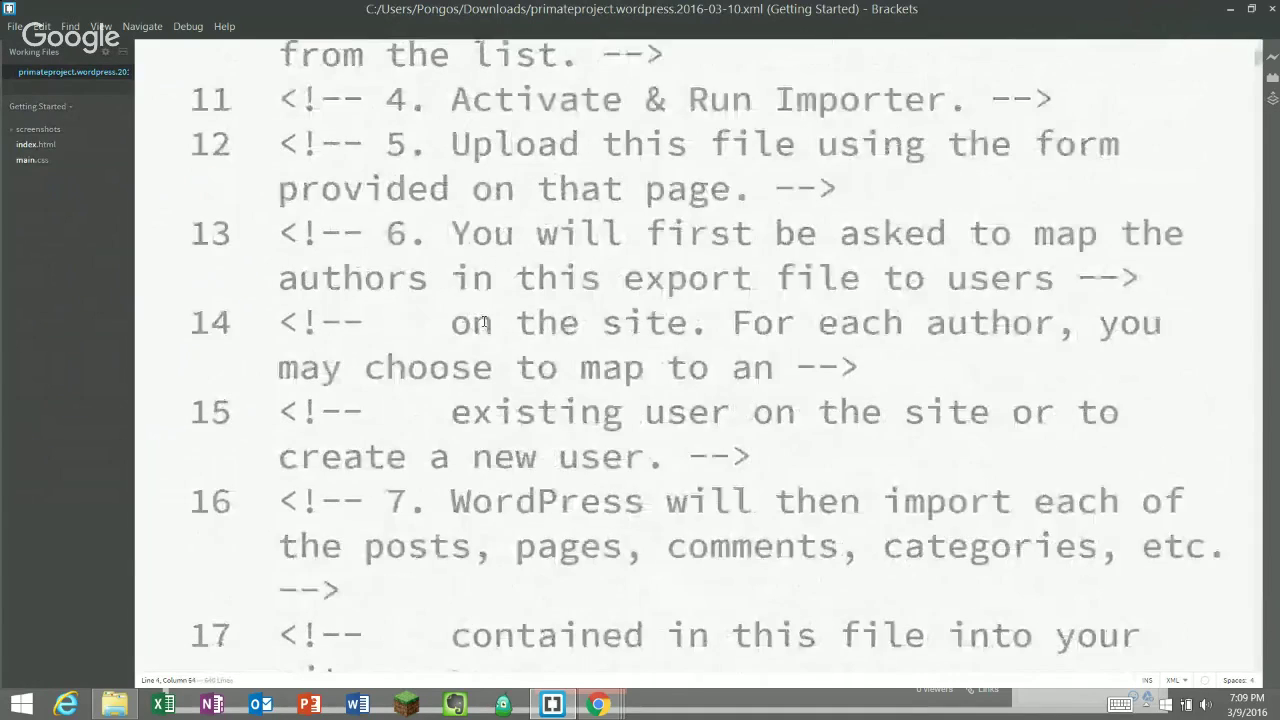
pyautogui.scroll(4, 483, 322)
pyautogui.scroll(1, 483, 322)
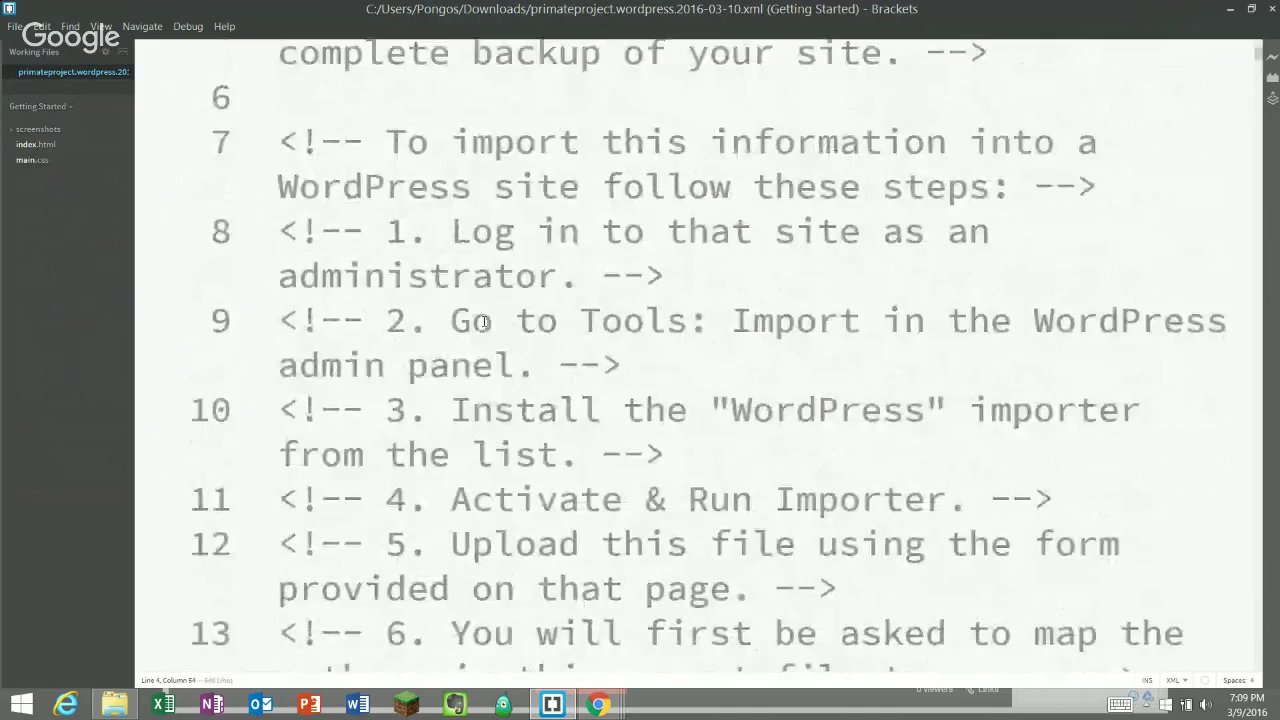
# - Examine the rest of the import comments and the channel, author, category and menu entries in the exported XML file
pyautogui.scroll(-5, 483, 322)
pyautogui.scroll(-8, 483, 321)
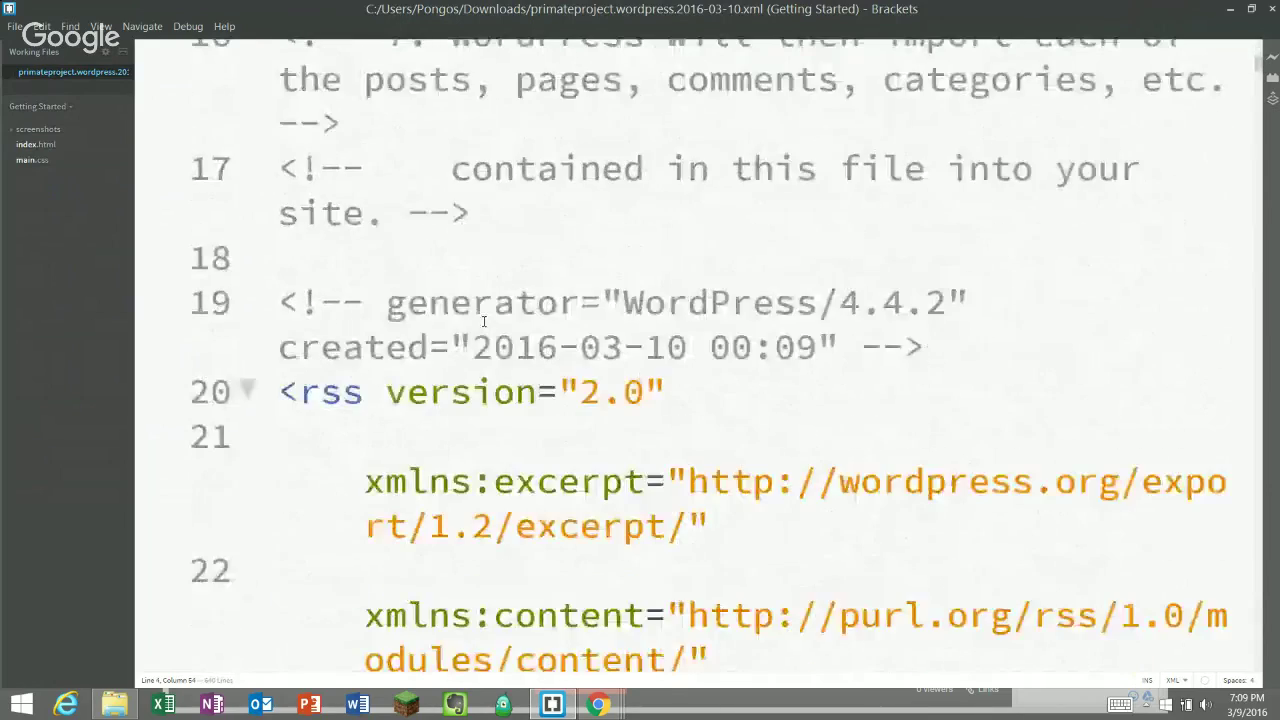
pyautogui.scroll(-8, 483, 321)
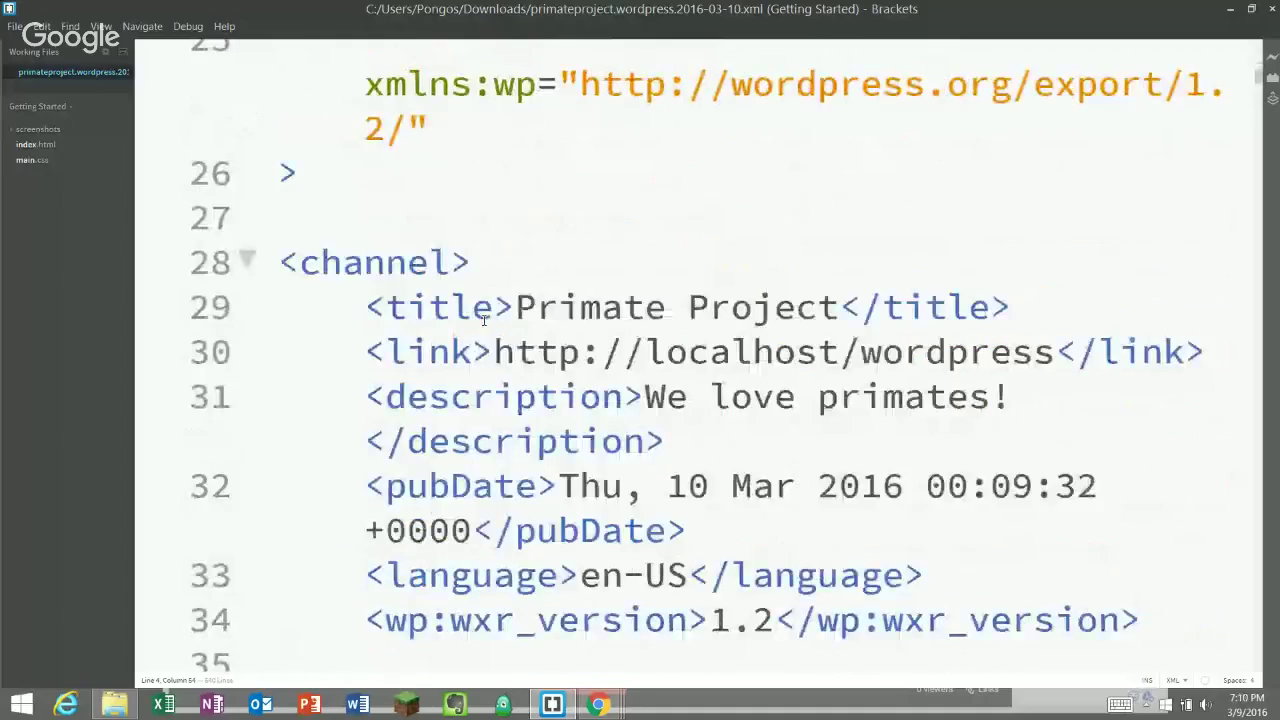
pyautogui.scroll(-8, 451, 221)
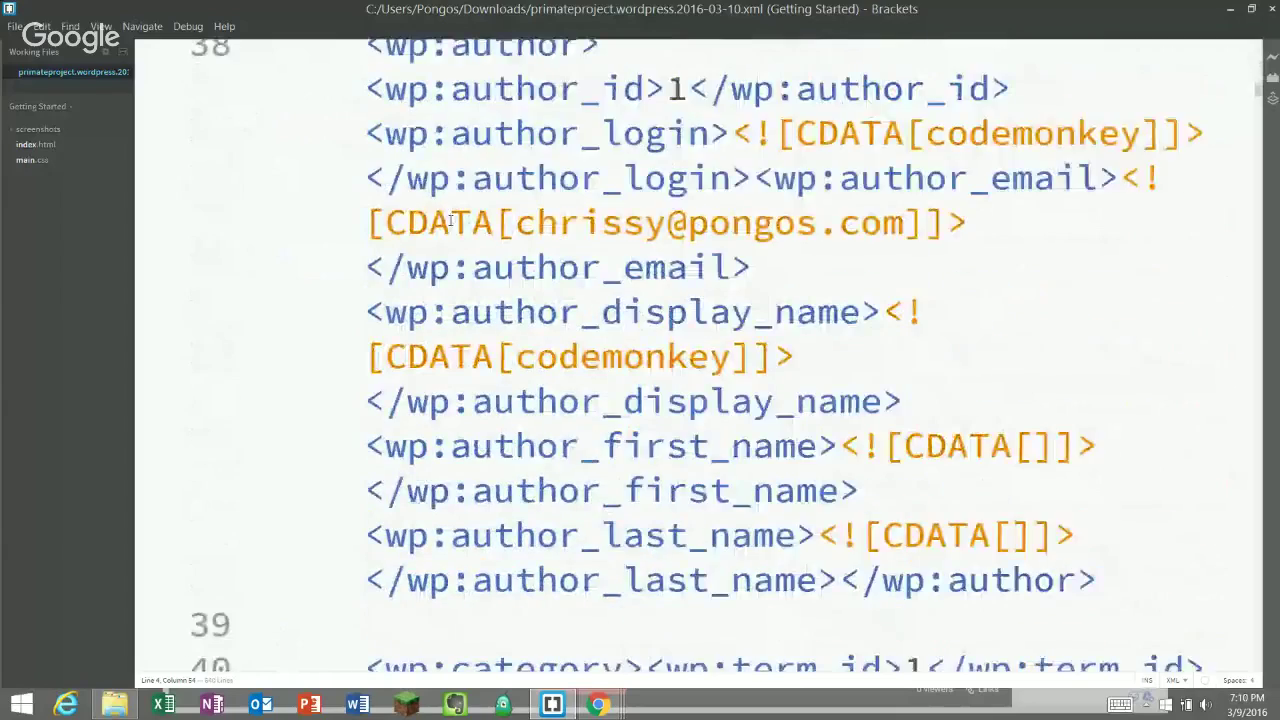
pyautogui.scroll(2, 451, 221)
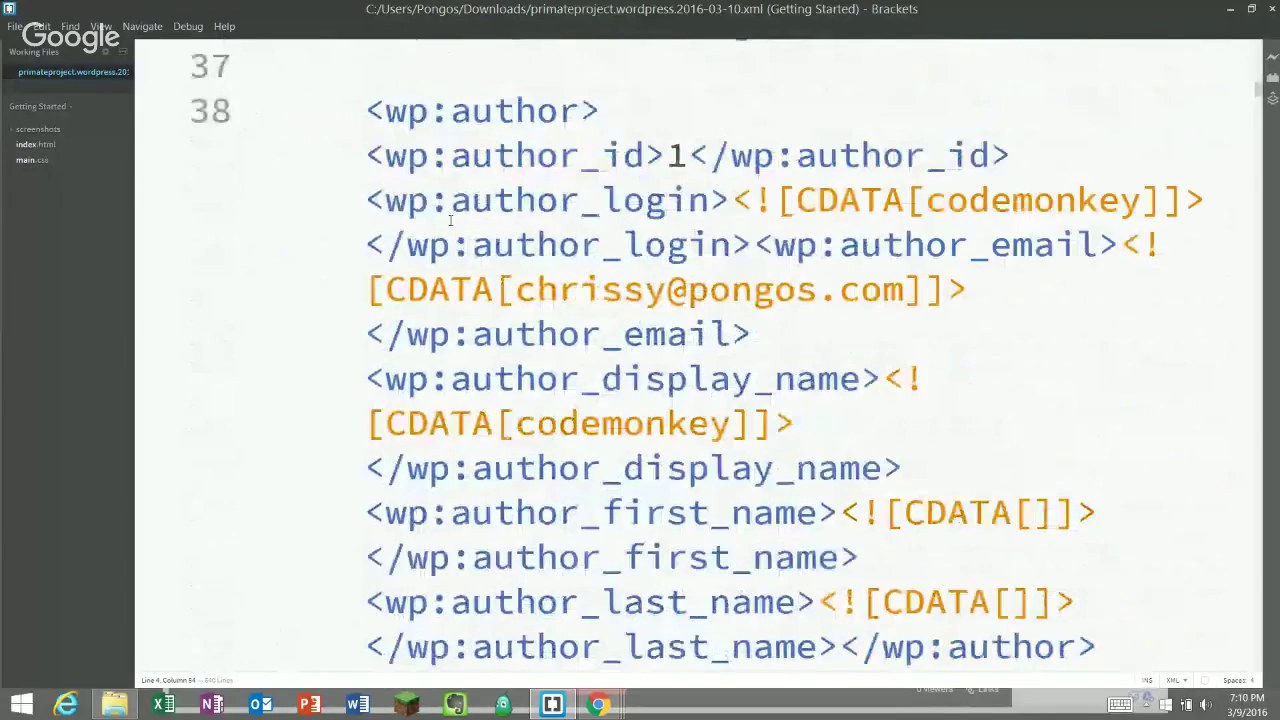
pyautogui.scroll(-1, 451, 221)
pyautogui.scroll(-1, 451, 221)
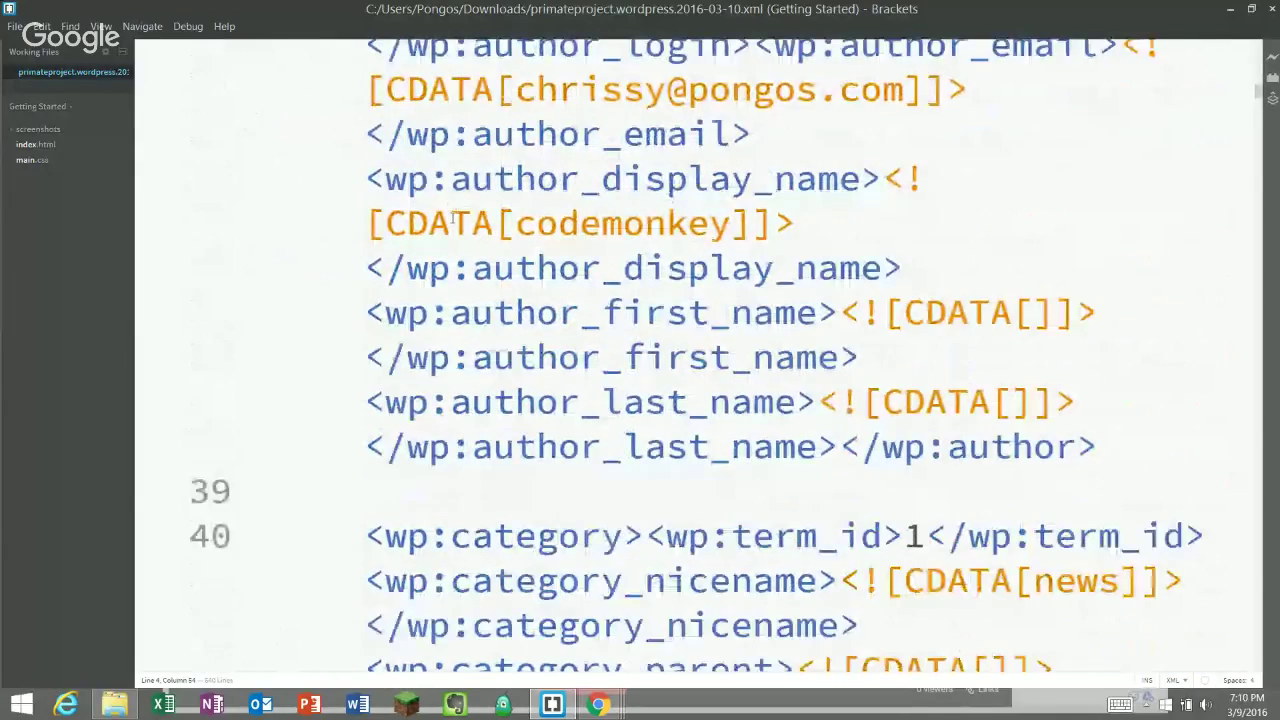
pyautogui.scroll(-3, 451, 218)
pyautogui.scroll(-6, 451, 216)
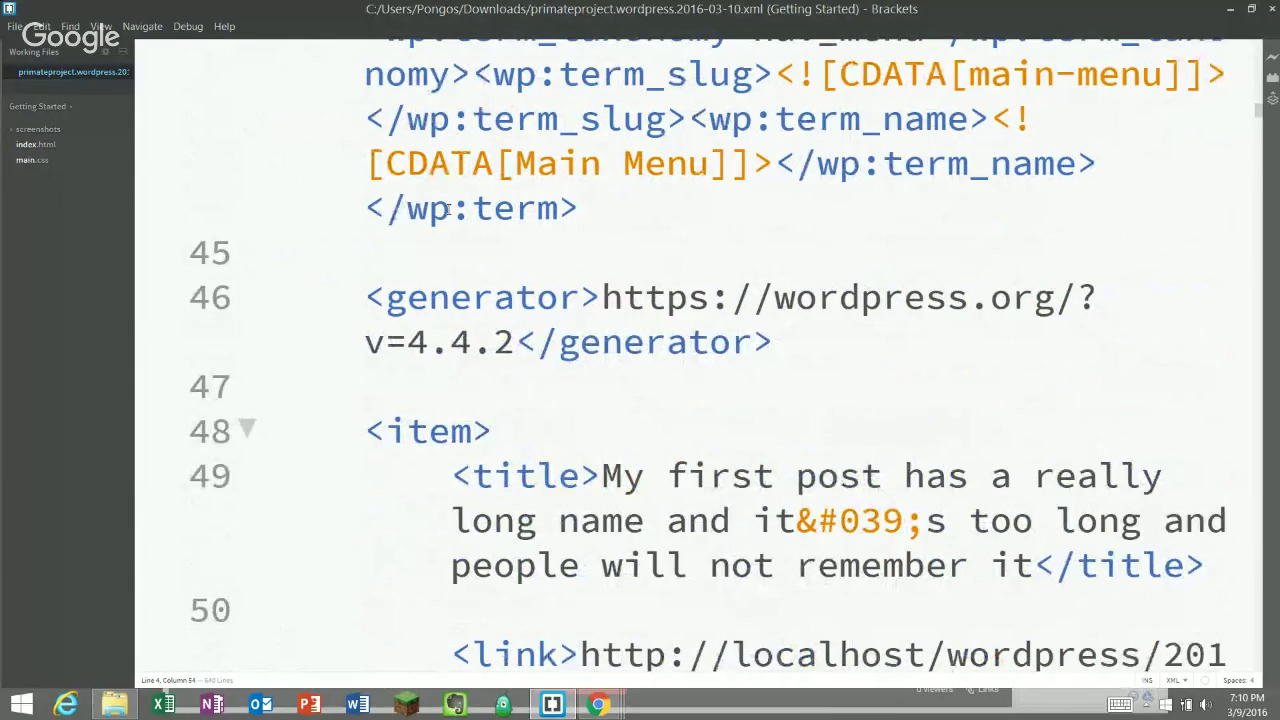
# - Examine the item entries for the first post and the Sample Page in the XML, including their title, link, status and content tags
pyautogui.scroll(-5, 449, 207)
pyautogui.scroll(3, 363, 293)
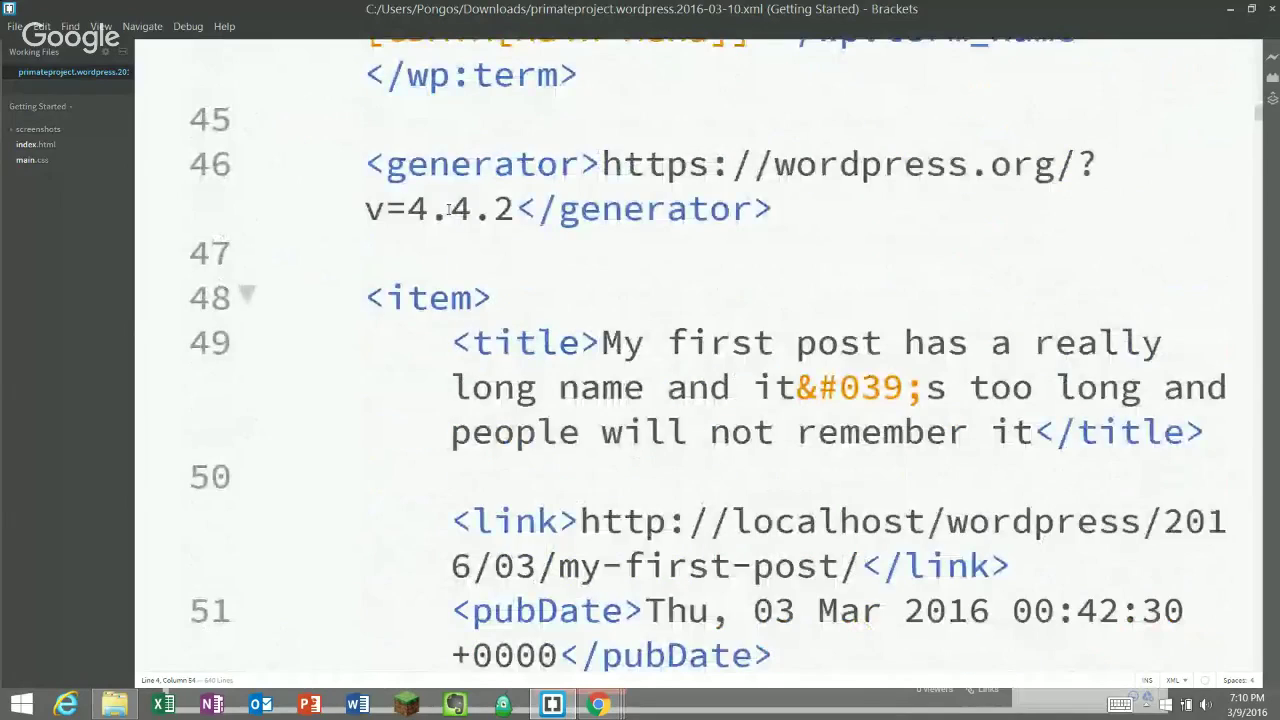
pyautogui.moveTo(362, 293); pyautogui.dragTo(432, 293)
pyautogui.scroll(-5, 500, 289)
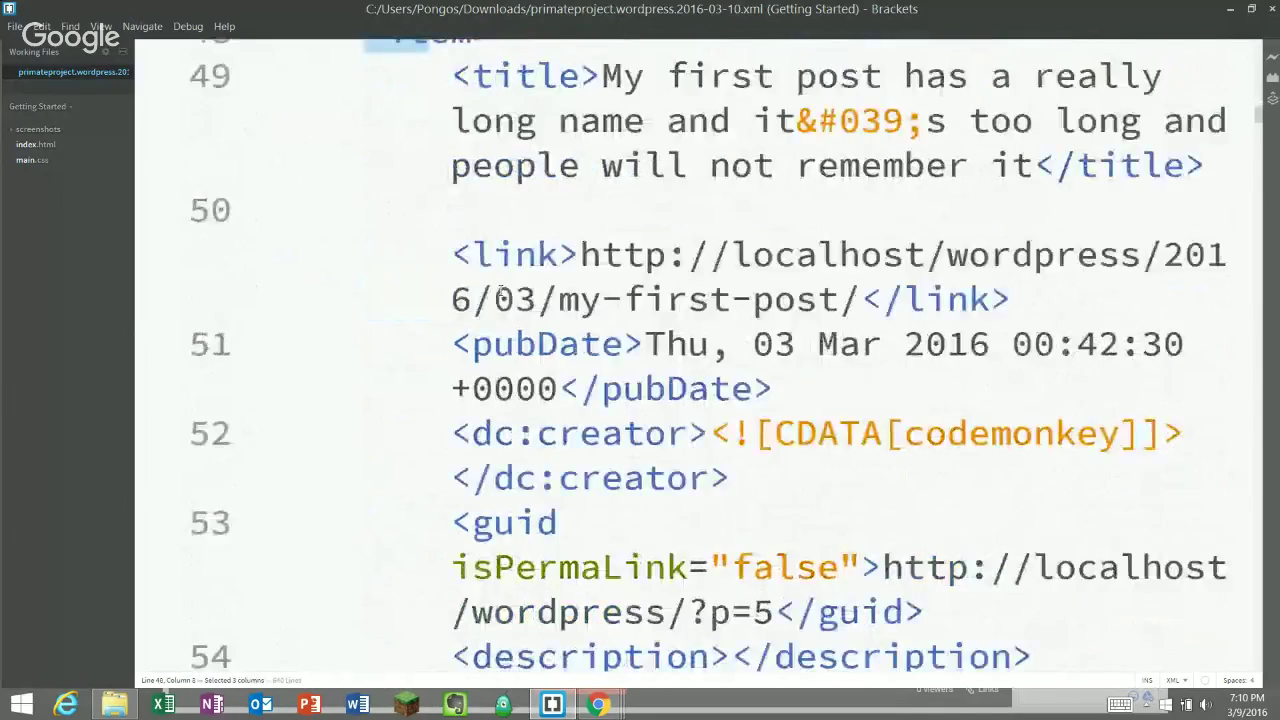
pyautogui.scroll(-12, 500, 289)
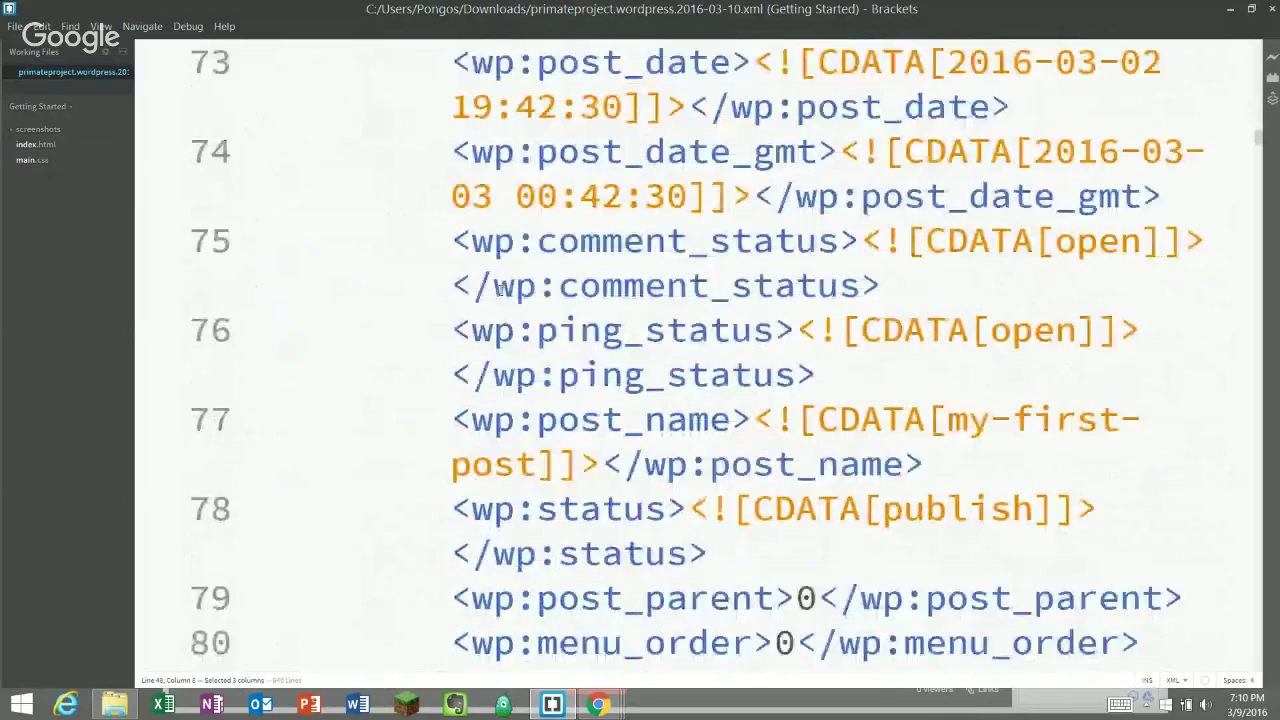
pyautogui.scroll(-8, 500, 289)
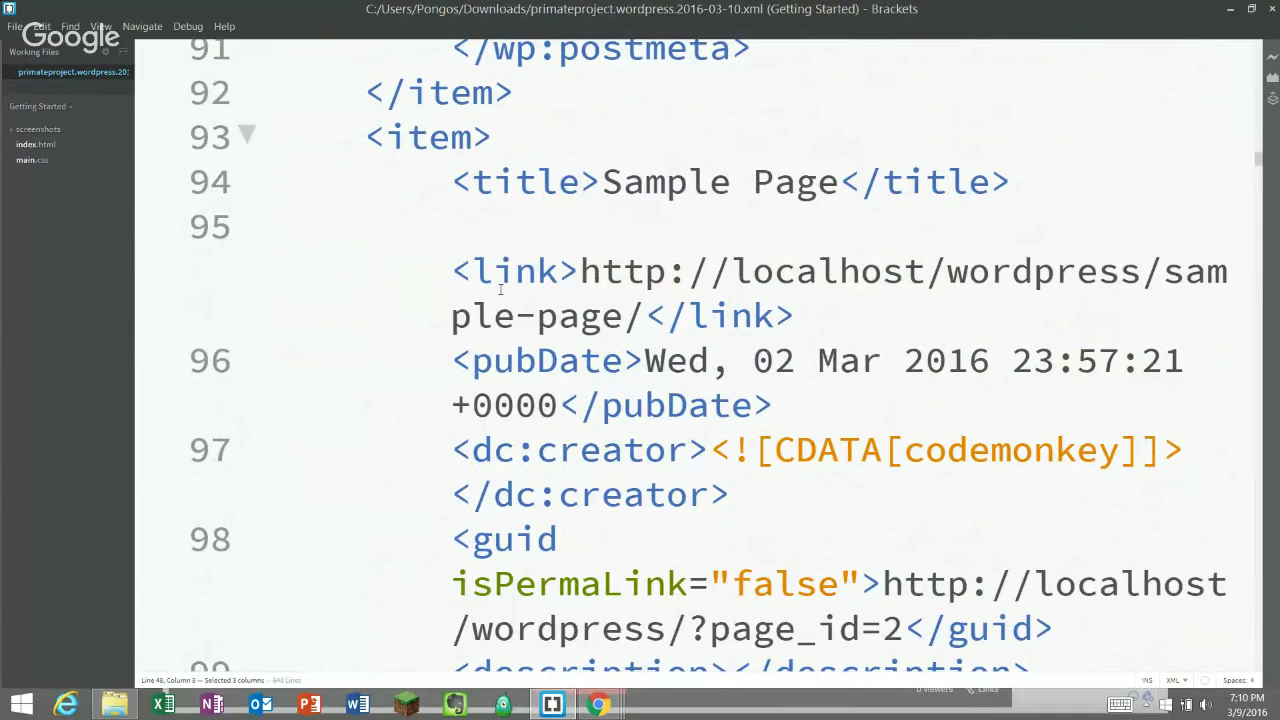
pyautogui.scroll(-3, 500, 292)
pyautogui.scroll(-2, 500, 331)
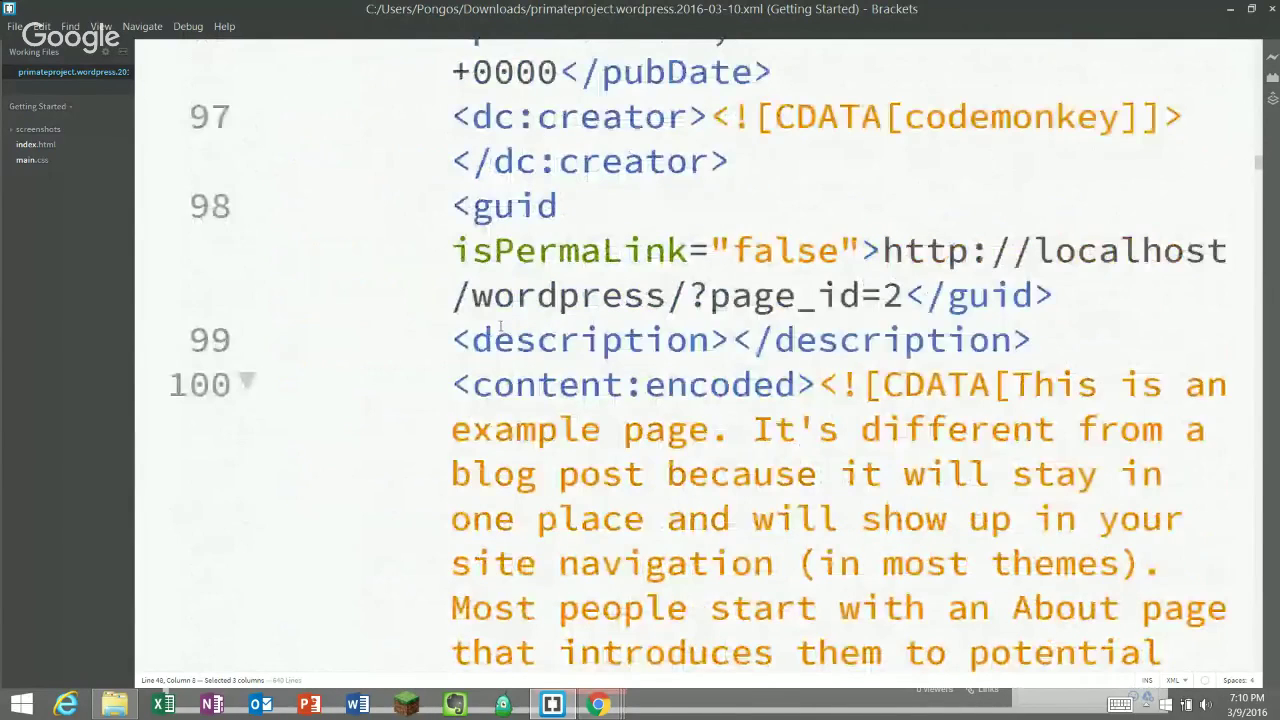
pyautogui.scroll(-12, 600, 300)
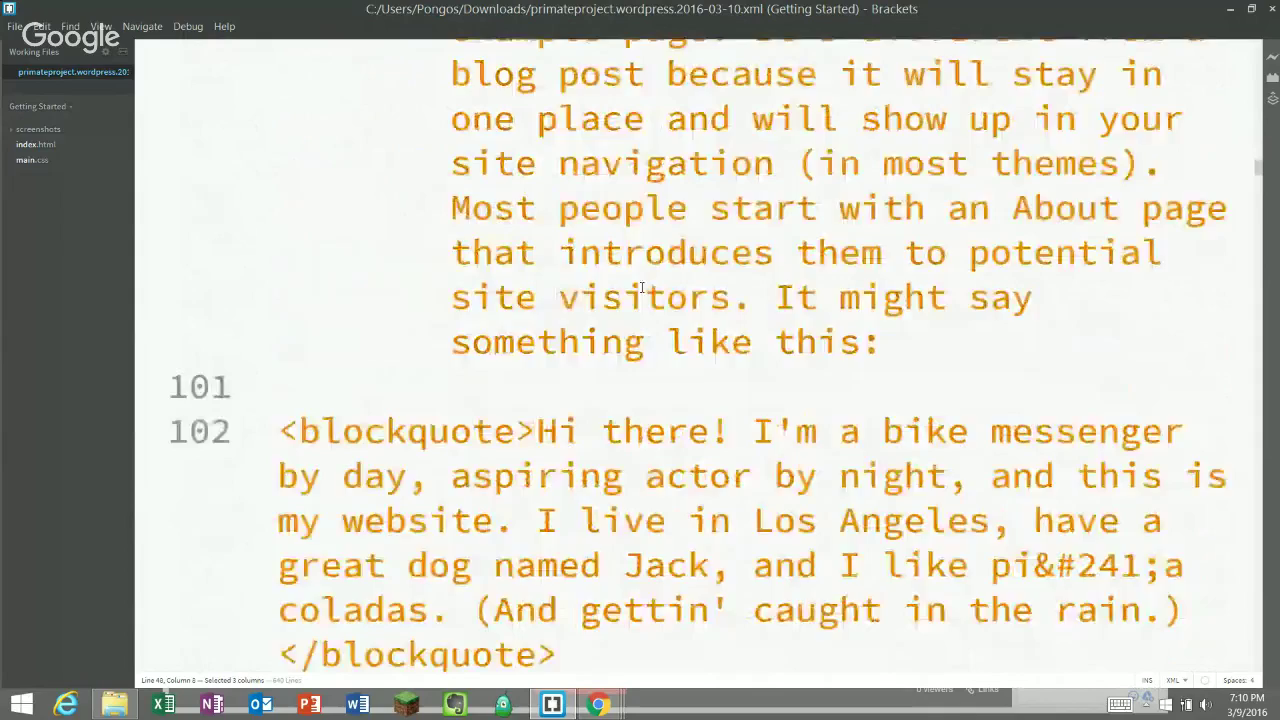
pyautogui.scroll(-6, 645, 277)
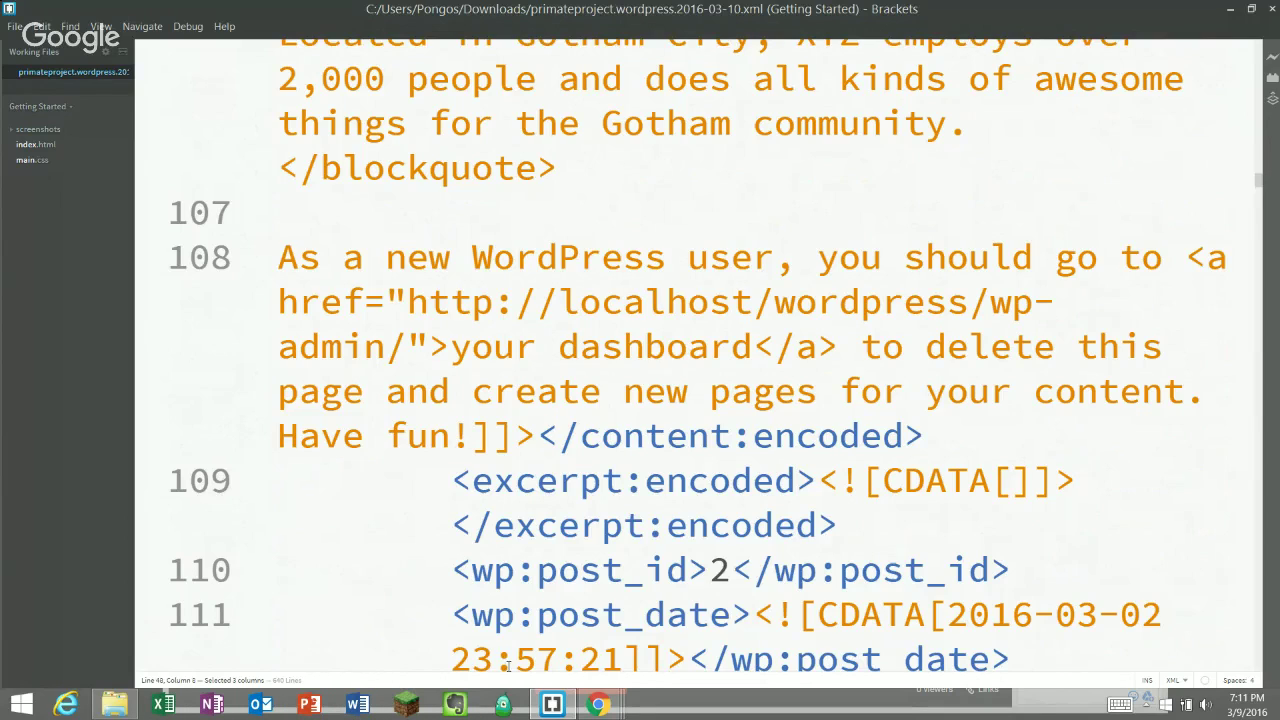
# - Switch to WordPress in Chrome and open the Import page listing the available importers
pyautogui.moveTo(597, 705)
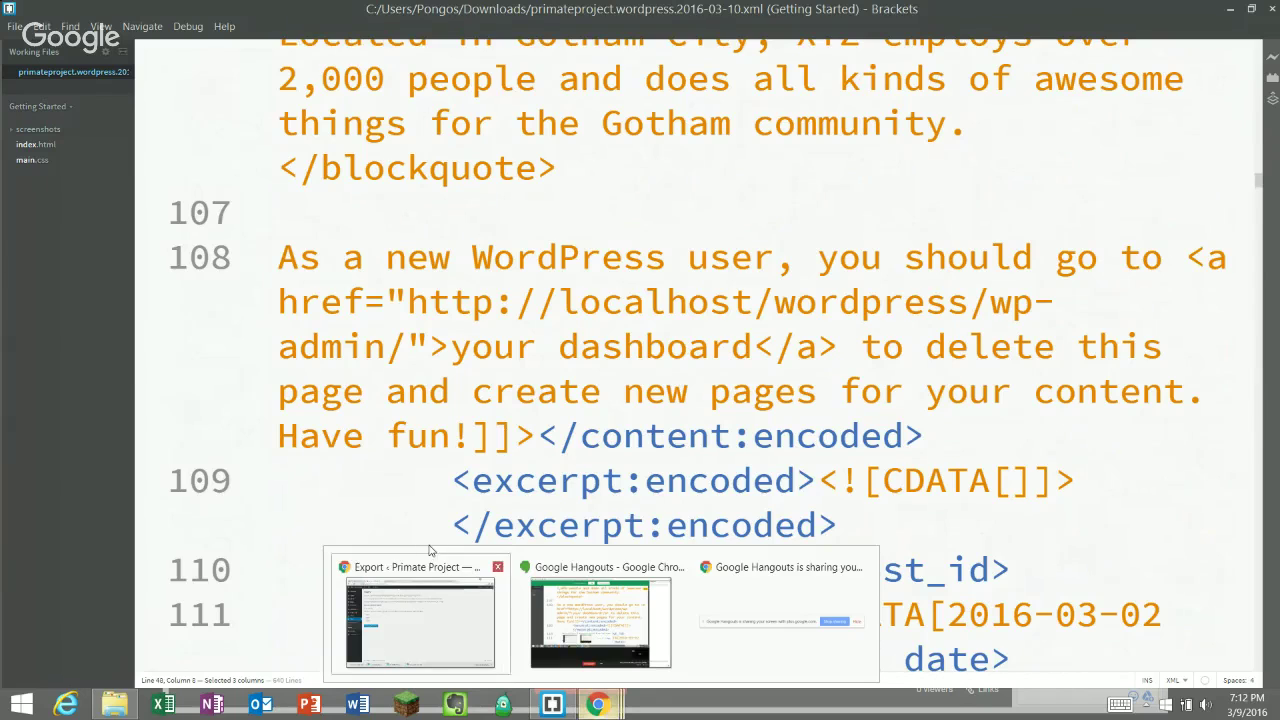
pyautogui.click(408, 637)
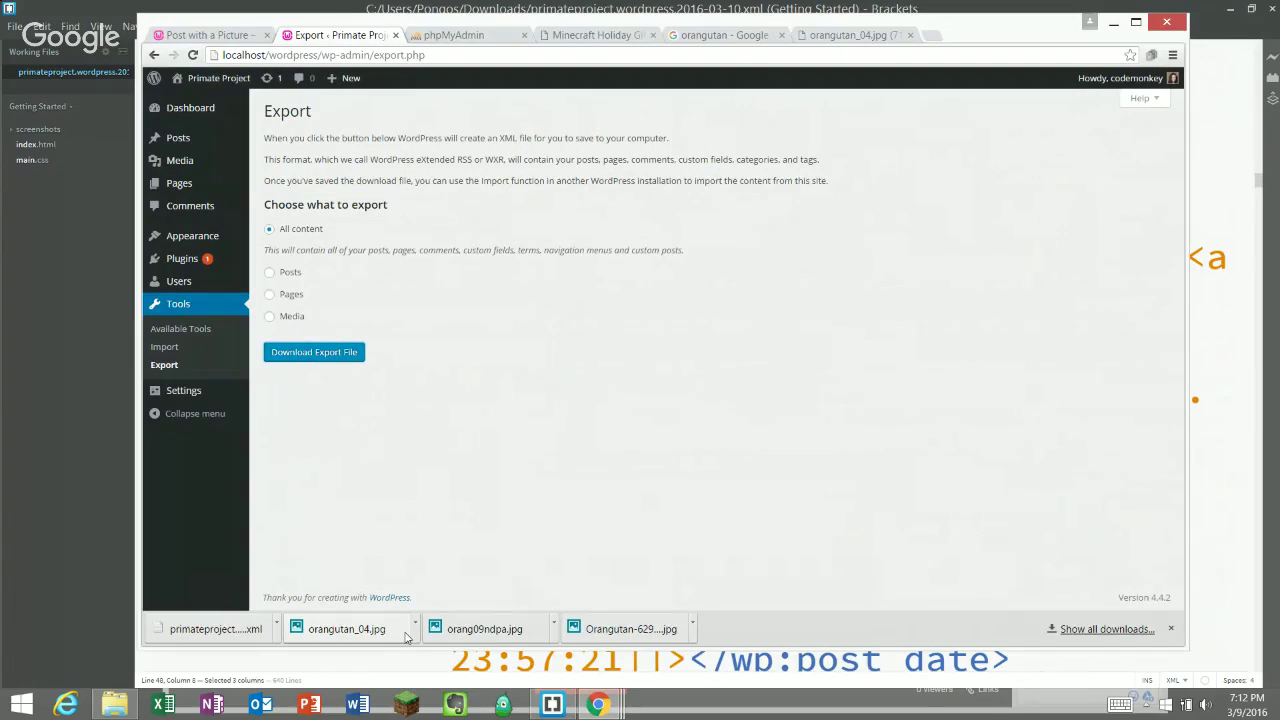
pyautogui.click(165, 348)
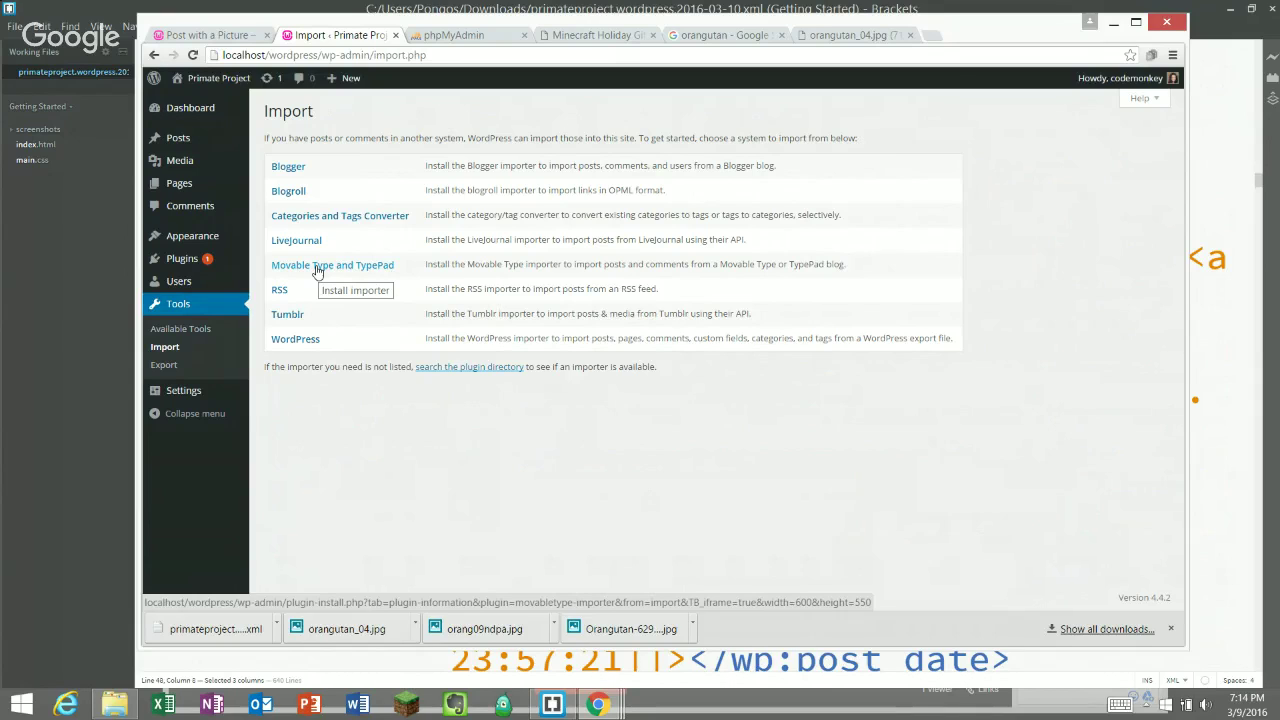
# - Search for wardrobe oxygen in a new browser tab and view the Wardrobe Oxygen site in a narrower window without the downloads bar
pyautogui.hotkey('ctrl', 't')
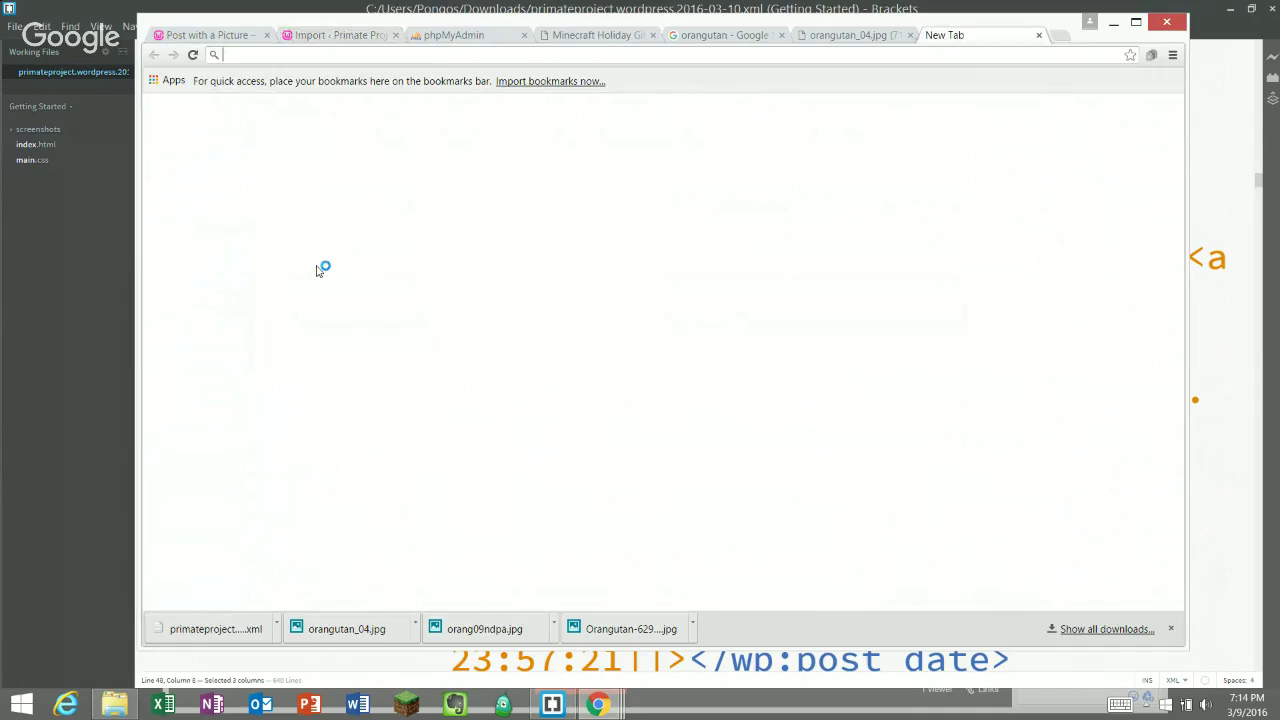
pyautogui.write('ward')
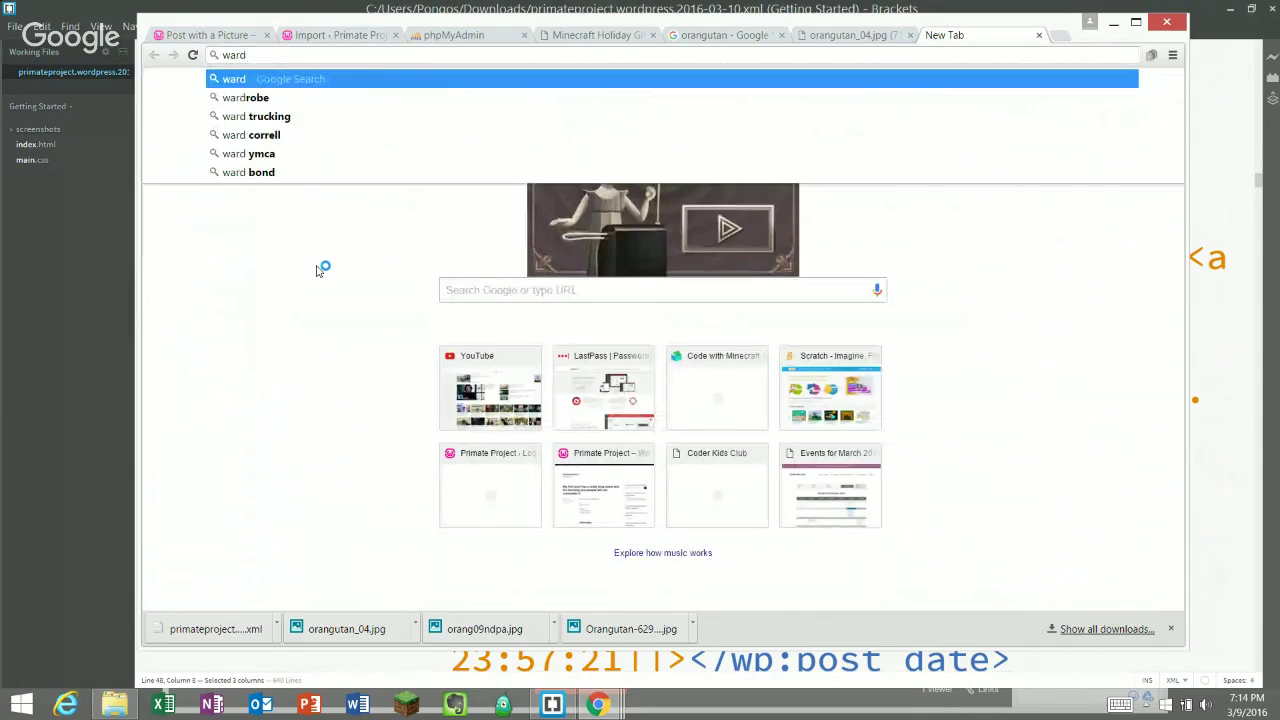
pyautogui.write('d')
pyautogui.press('BackSpace')
pyautogui.write('r')
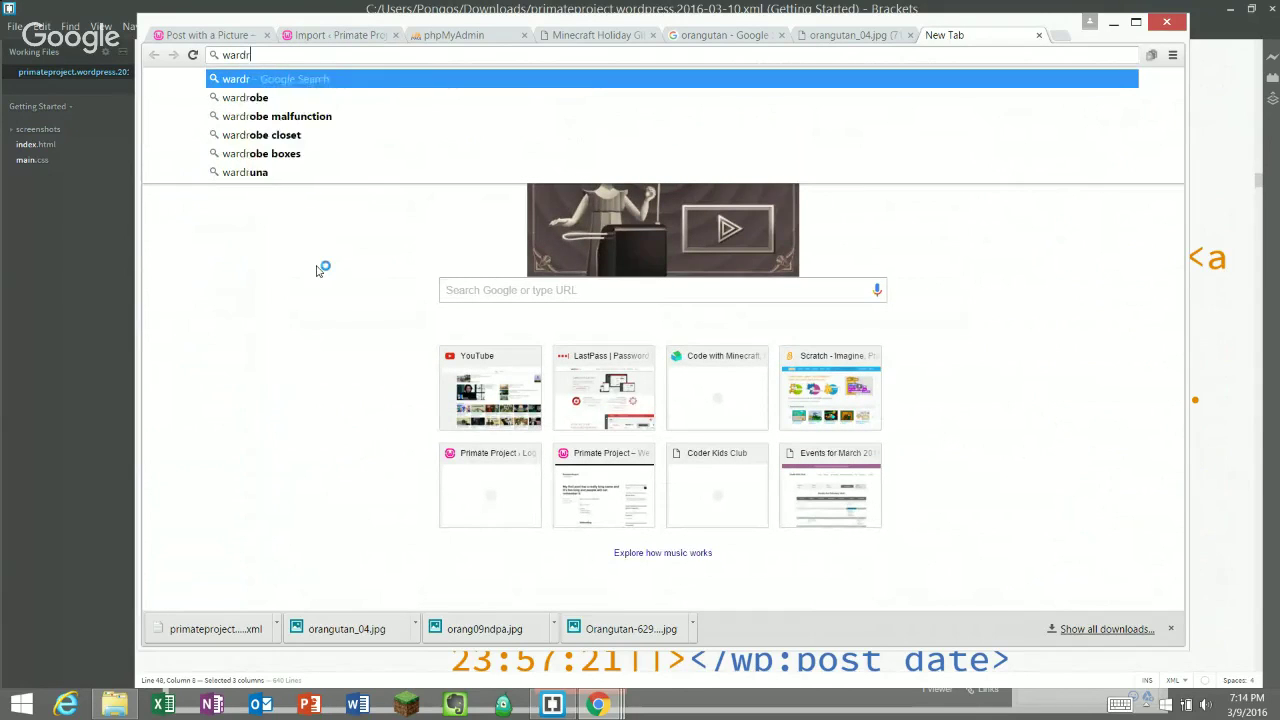
pyautogui.write('obe oxygen')
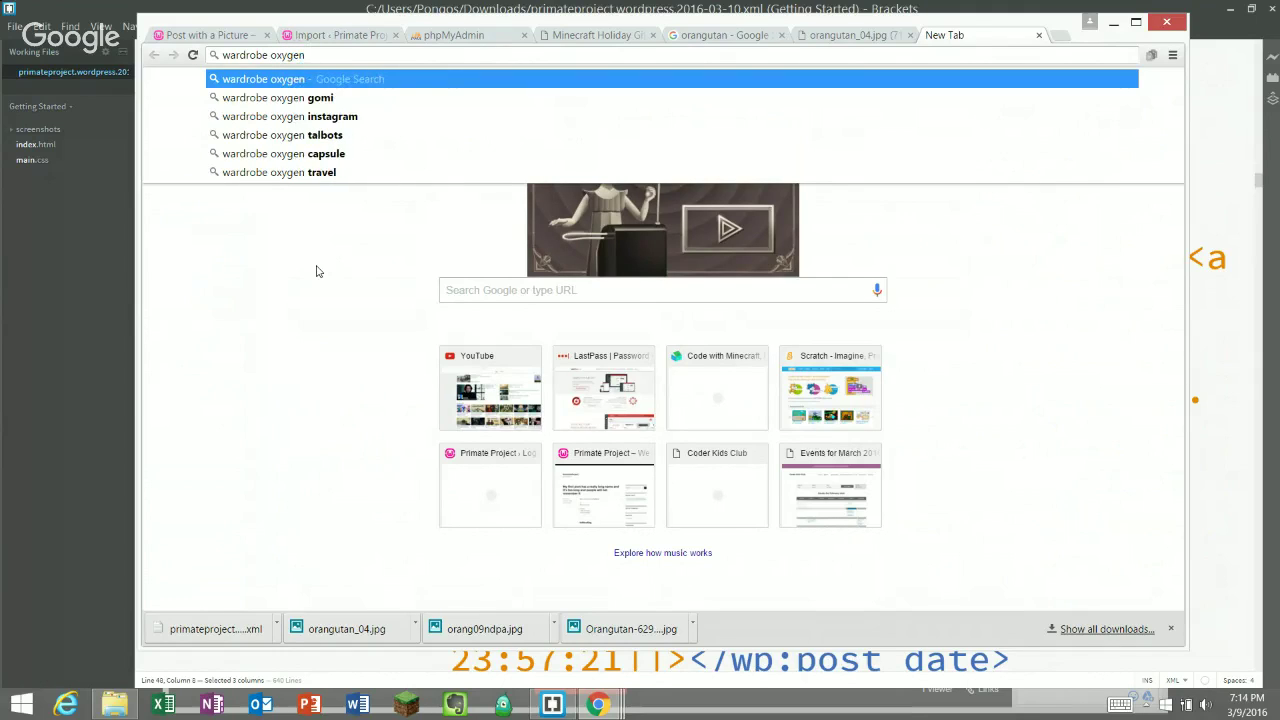
pyautogui.press('Return')
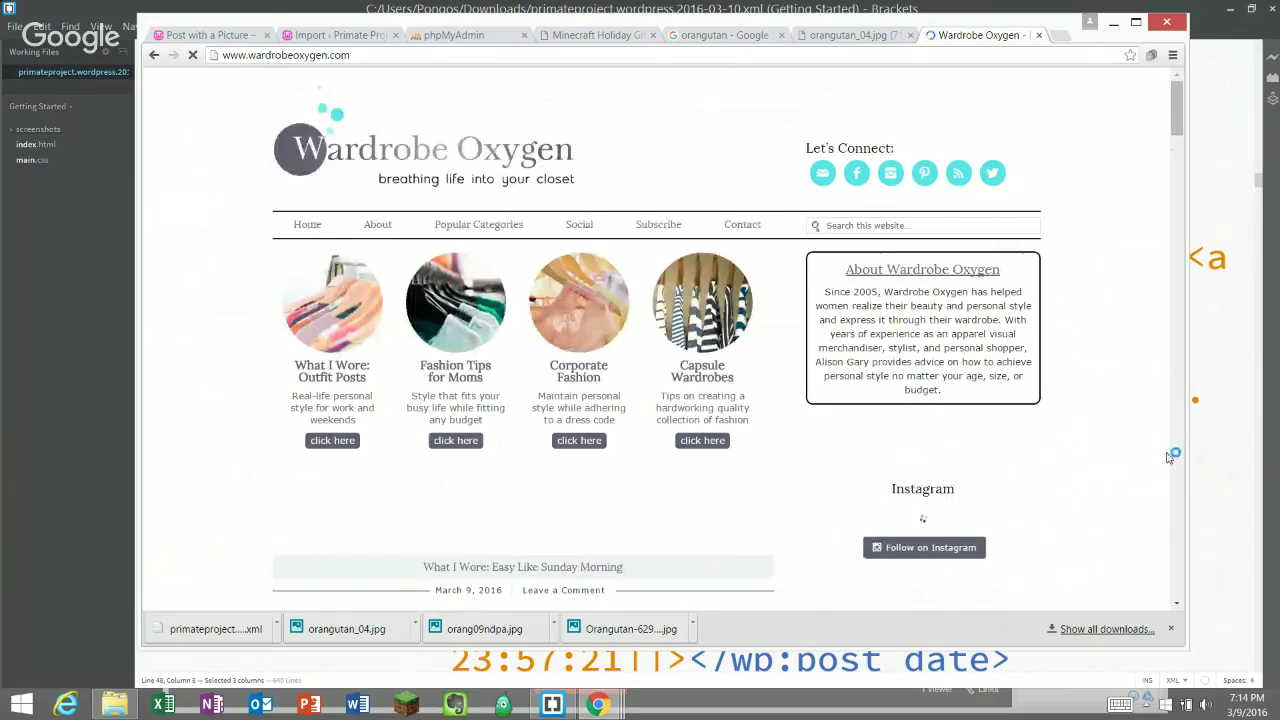
pyautogui.click(1170, 628)
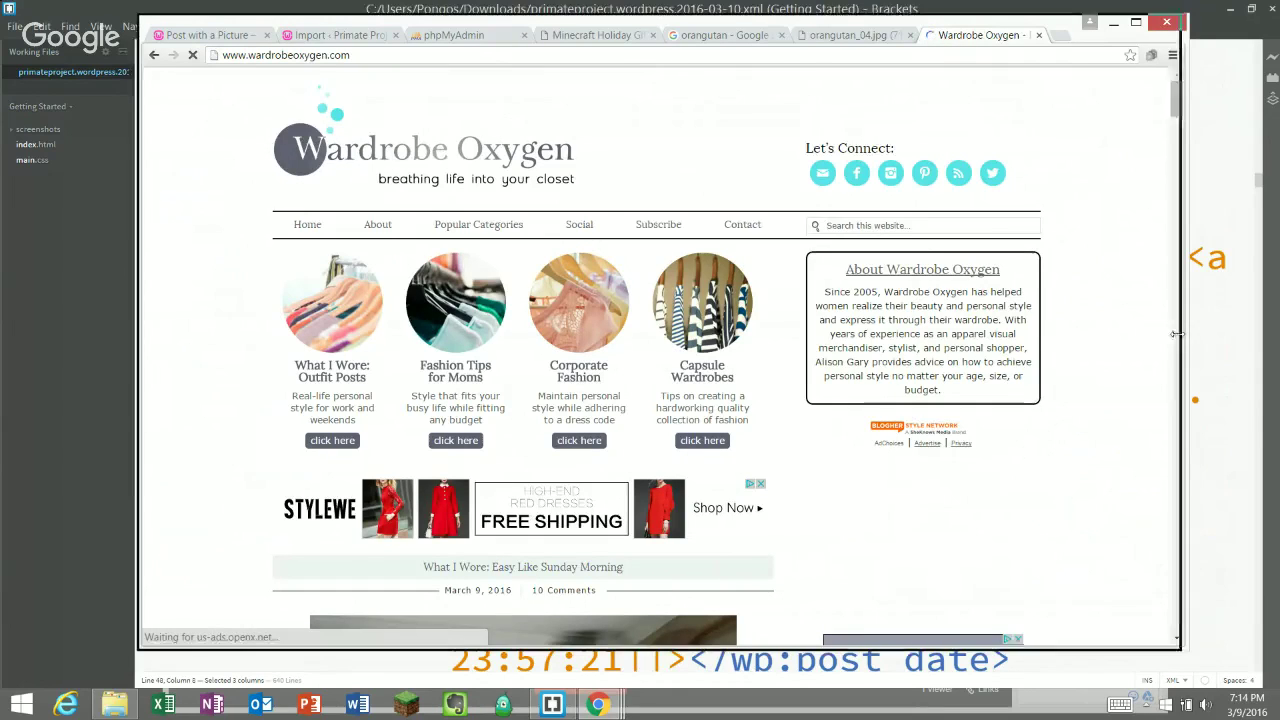
pyautogui.moveTo(1185, 340); pyautogui.dragTo(1059, 382)
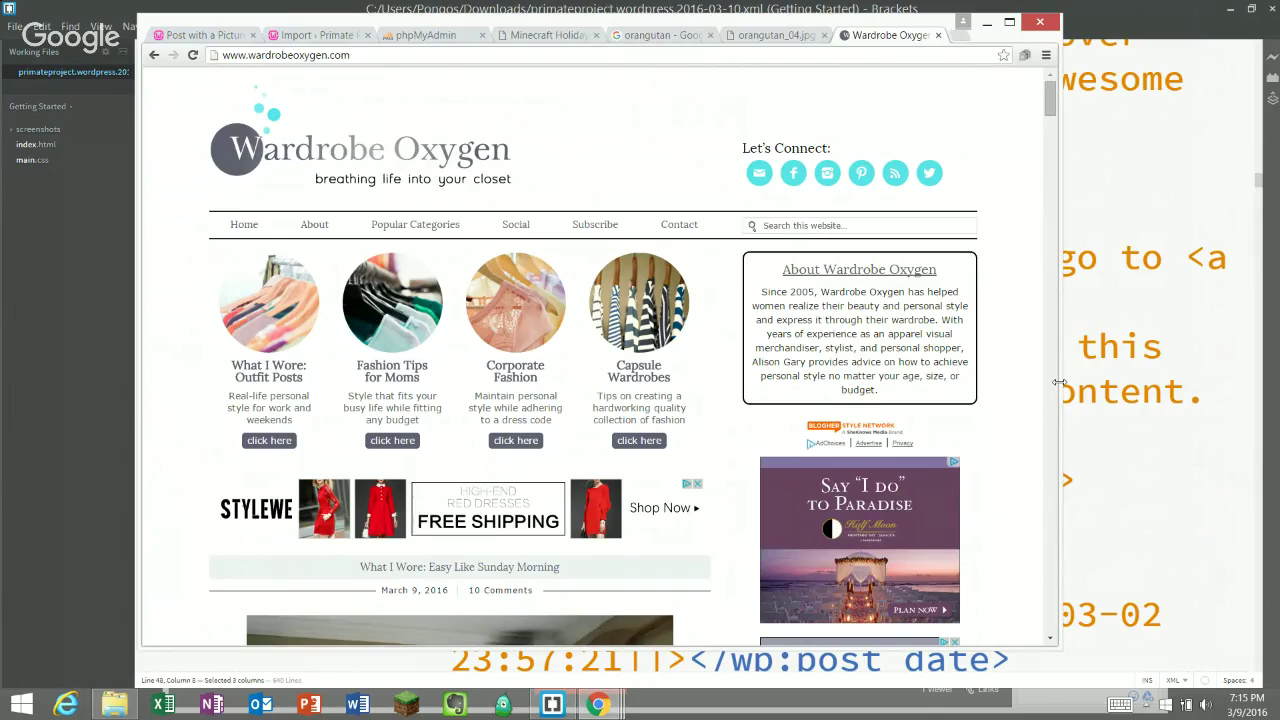
# - Go to blogs.agu.org in the same tab and look through its Blogs directory, dismissing the software update notification
pyautogui.click(393, 54)
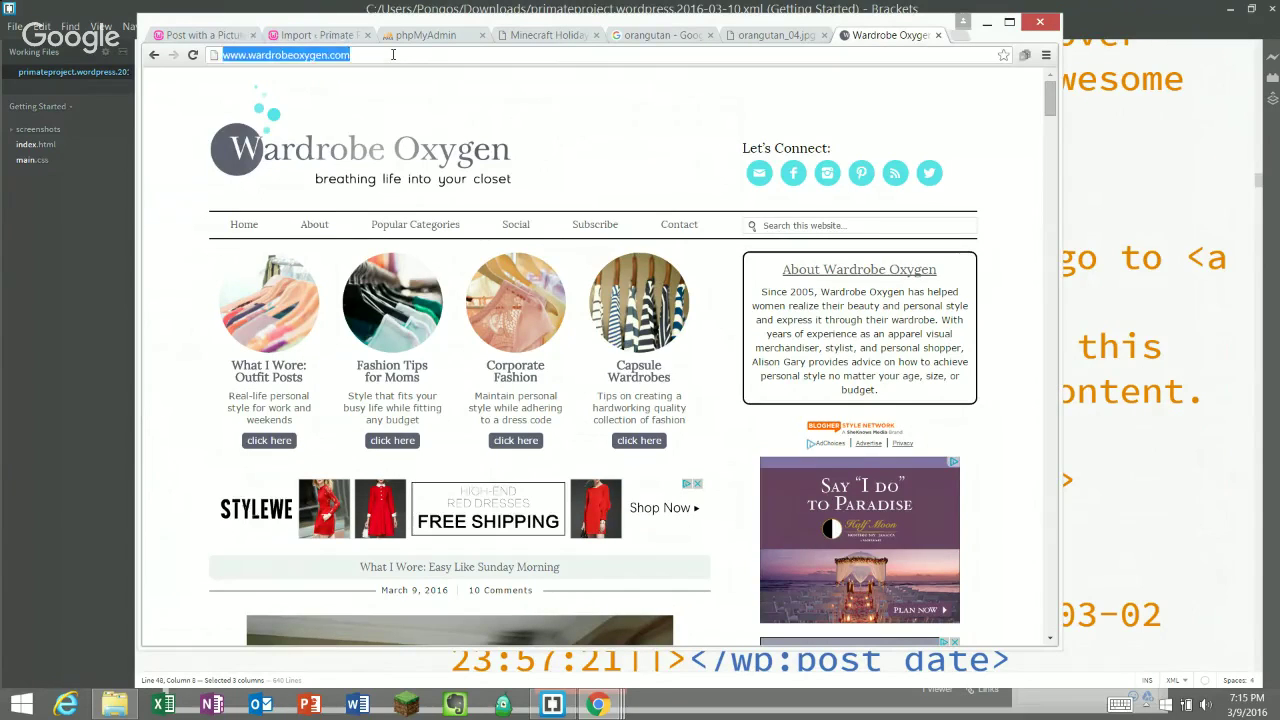
pyautogui.write('blogs.ag')
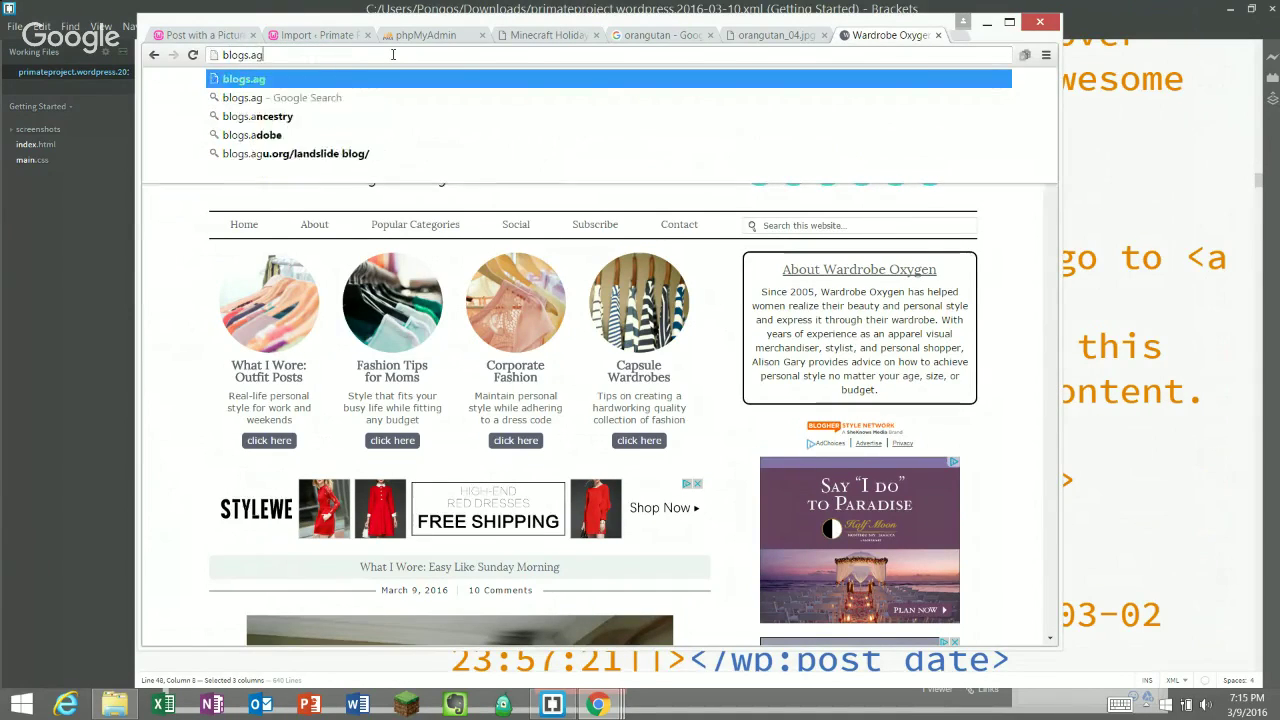
pyautogui.write('u.org')
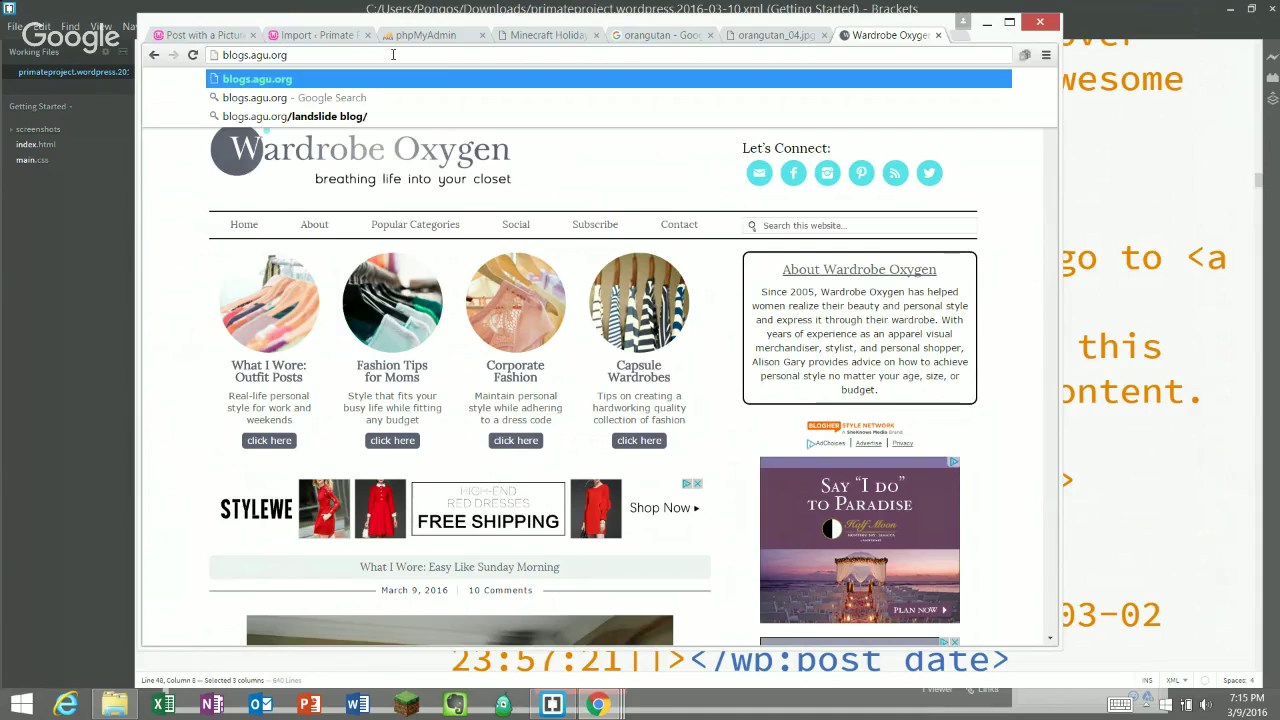
pyautogui.press('Return')
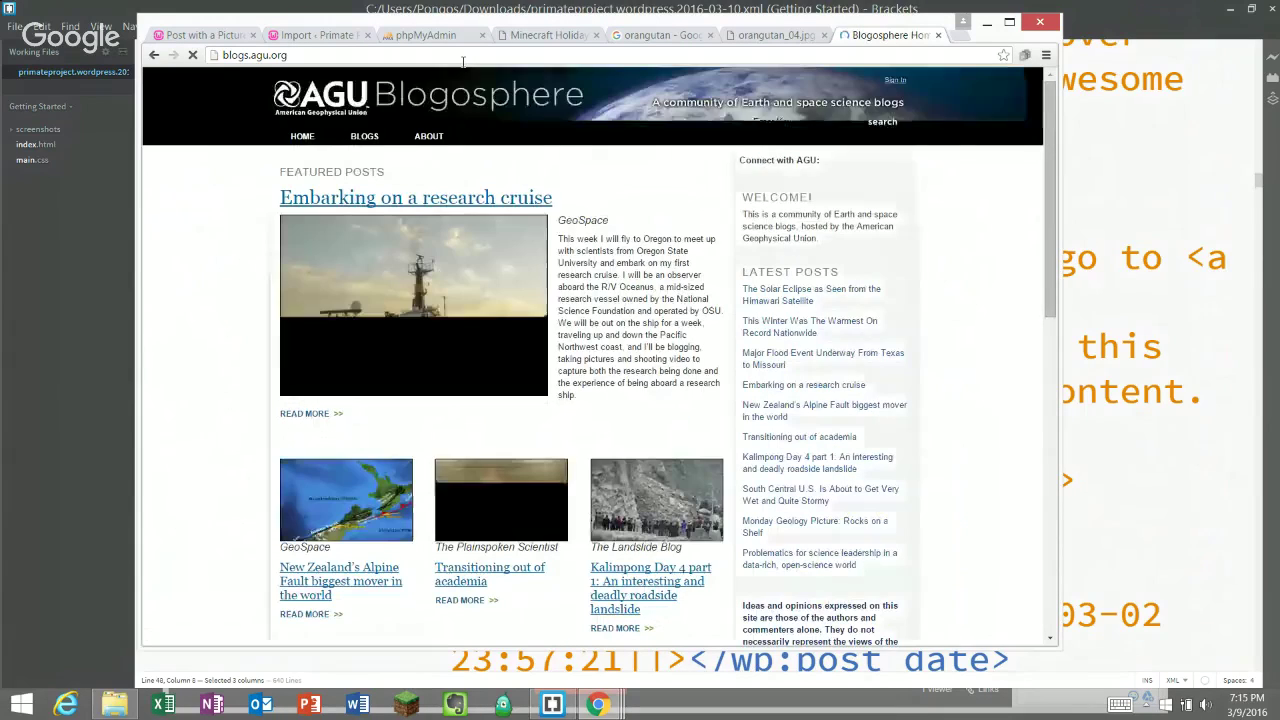
pyautogui.click(352, 147)
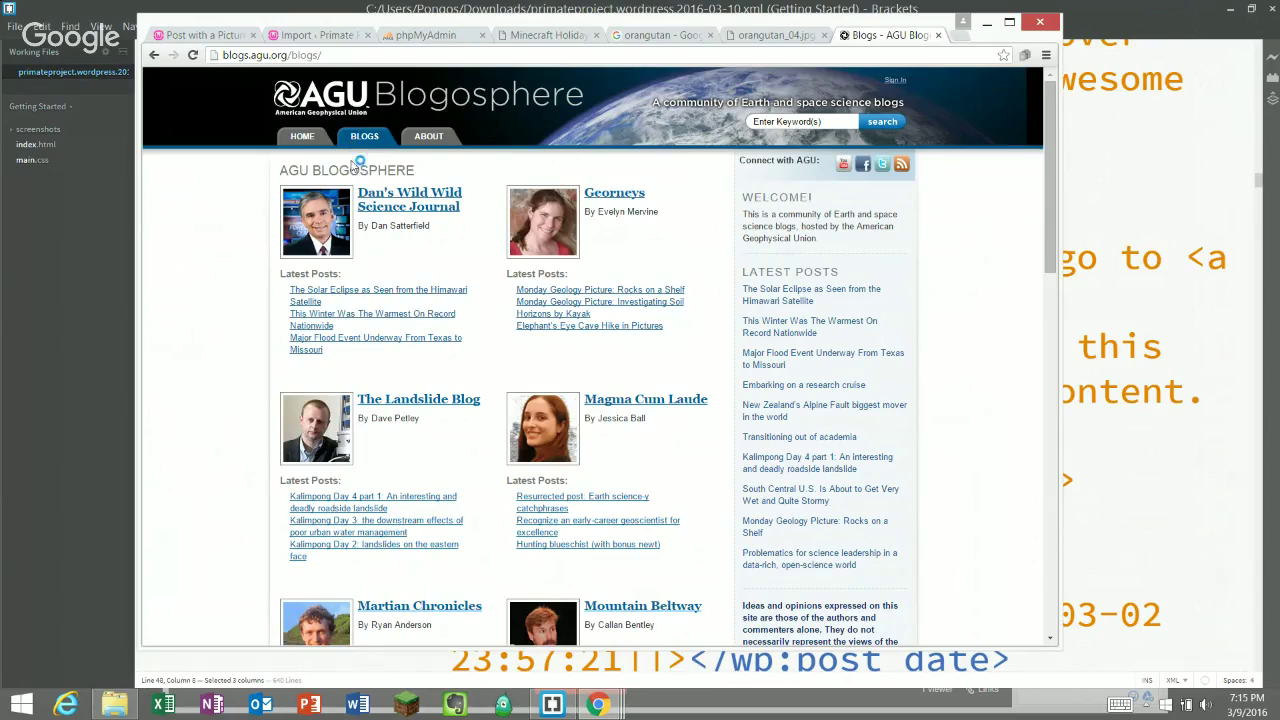
pyautogui.scroll(-7, 228, 258)
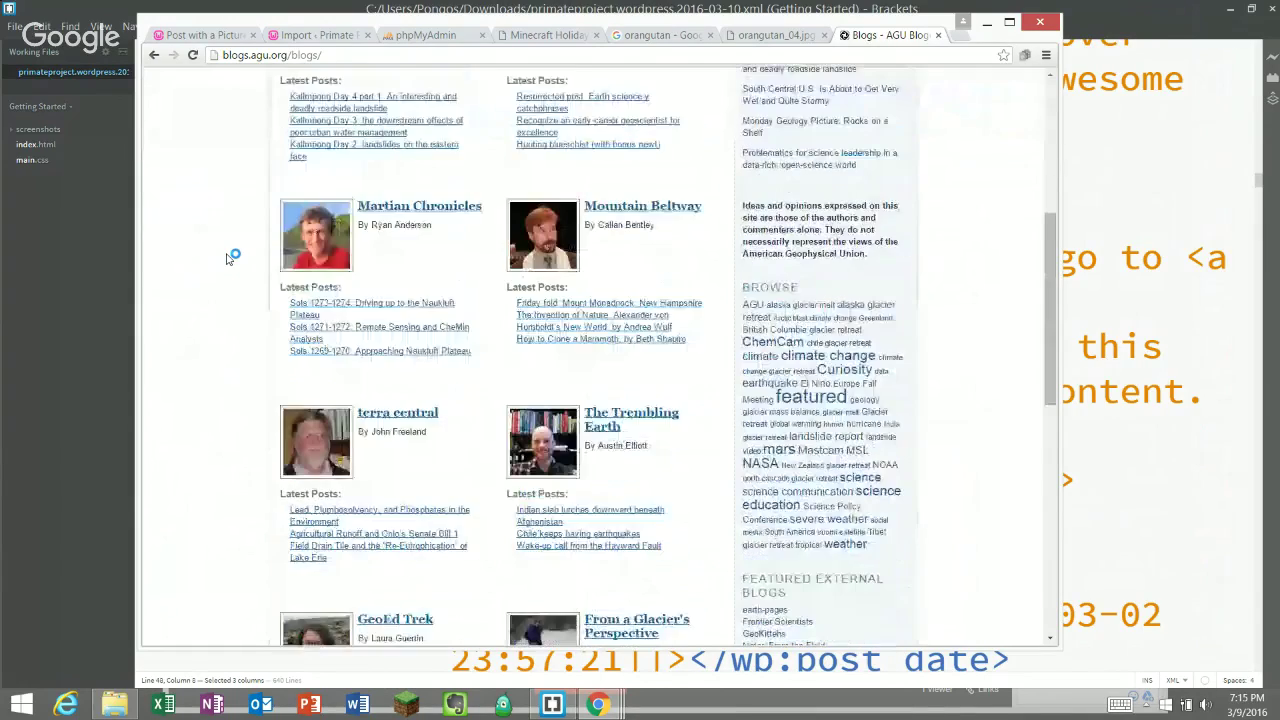
pyautogui.scroll(-3, 228, 258)
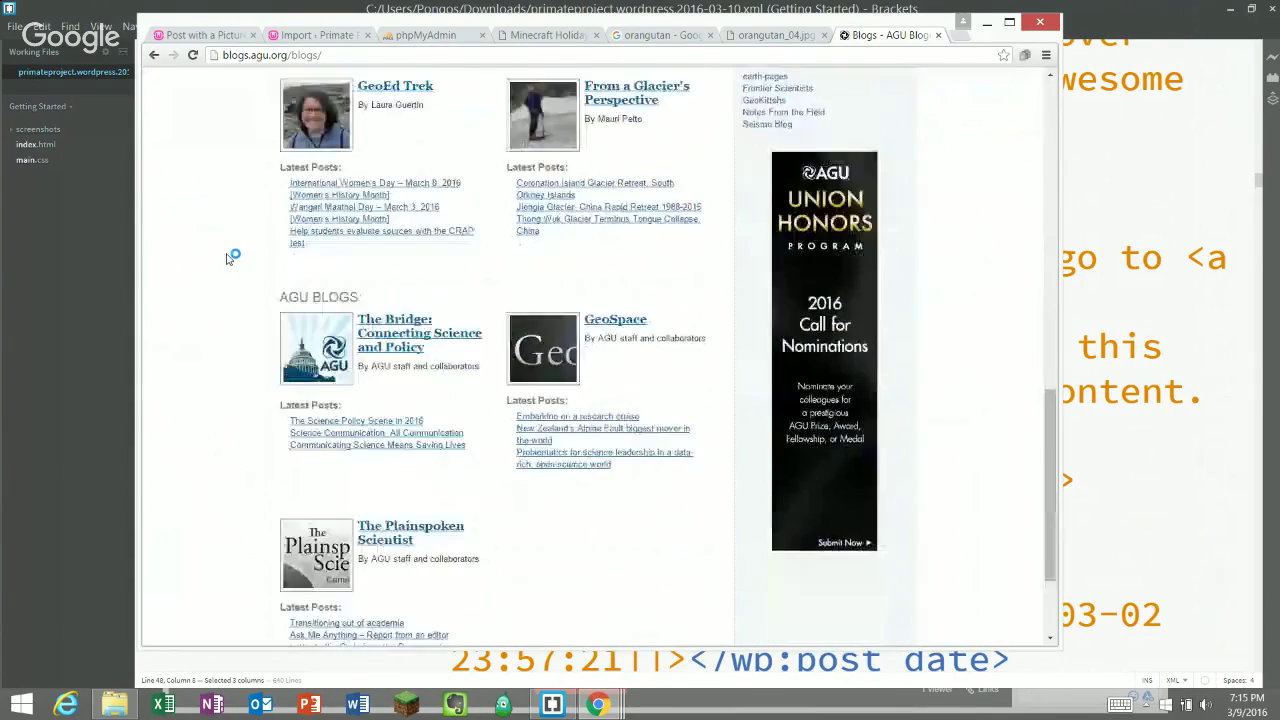
pyautogui.scroll(10, 228, 255)
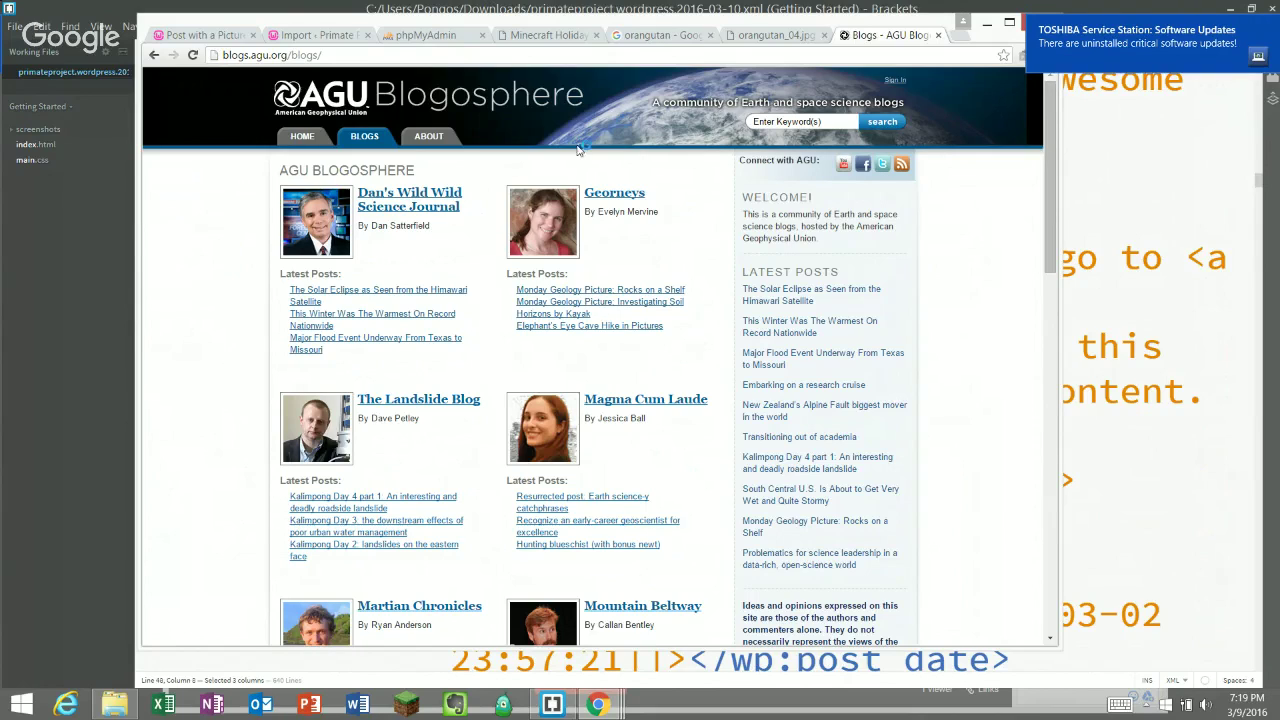
pyautogui.click(1268, 28)
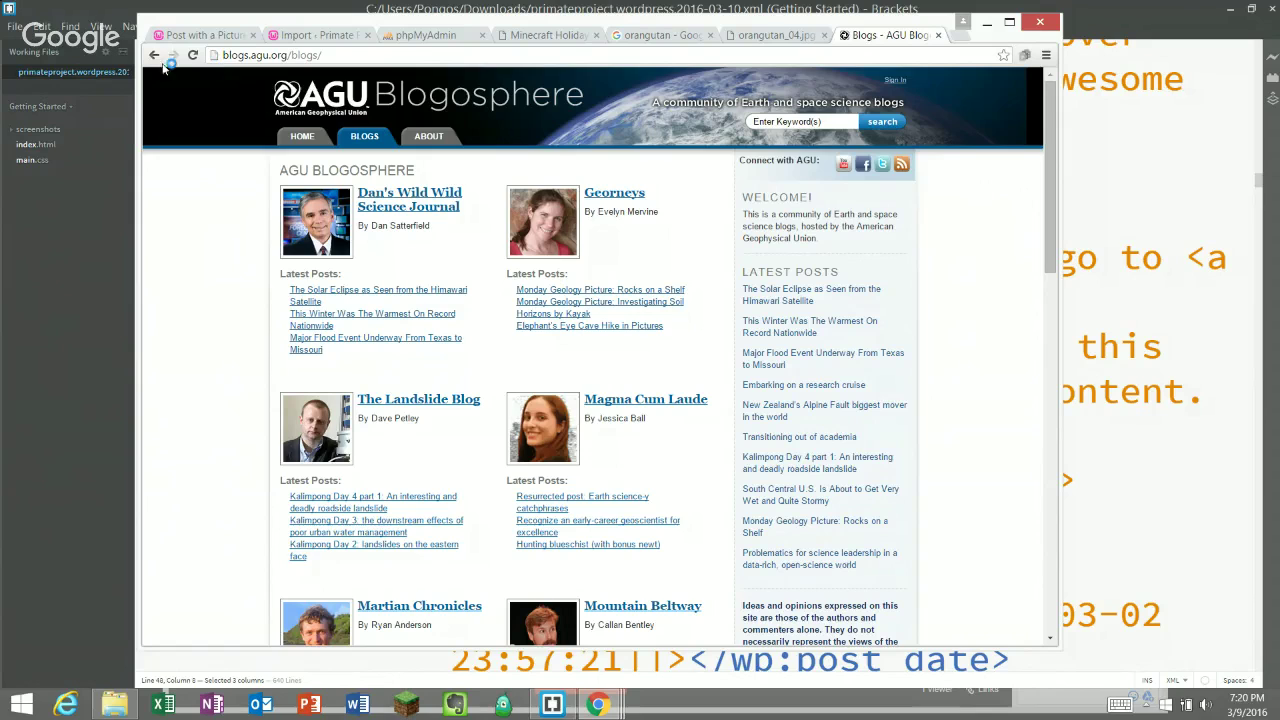
# - Return to the Wardrobe Oxygen site, open the post What I Wore: Easy Like Sunday Morning and inspect the ending of its web address
pyautogui.click(155, 56)
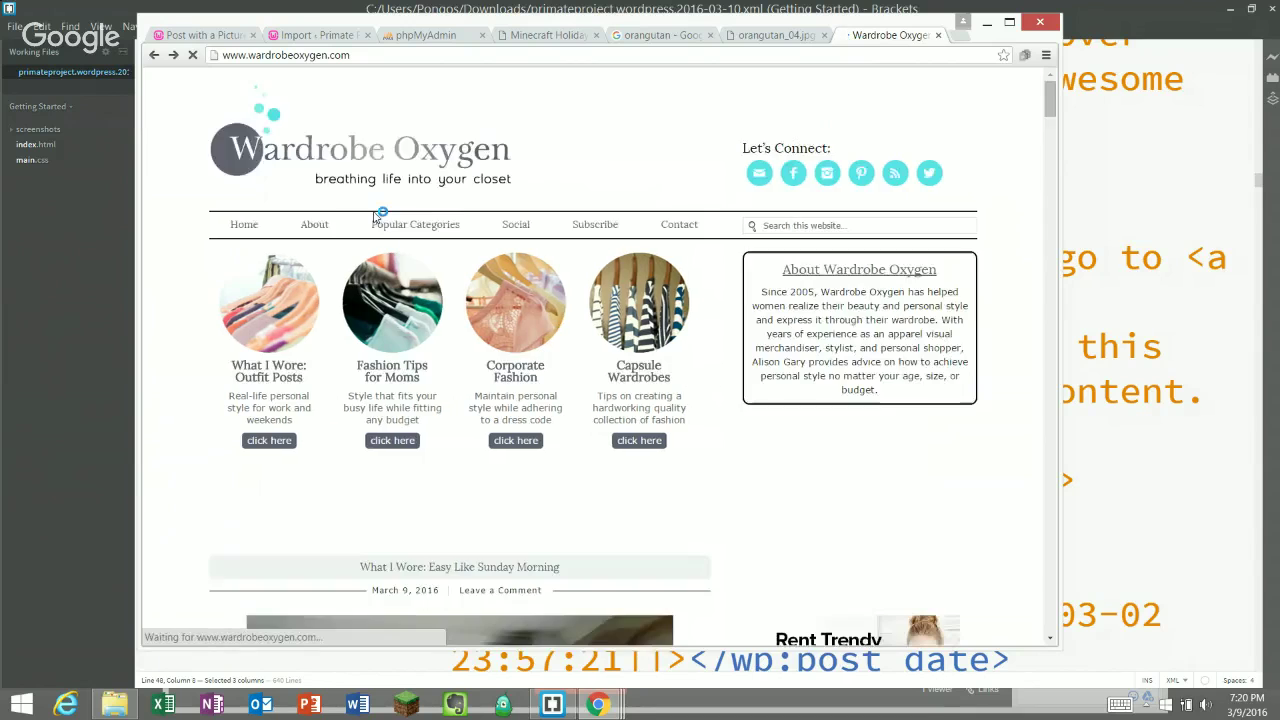
pyautogui.scroll(-5, 423, 394)
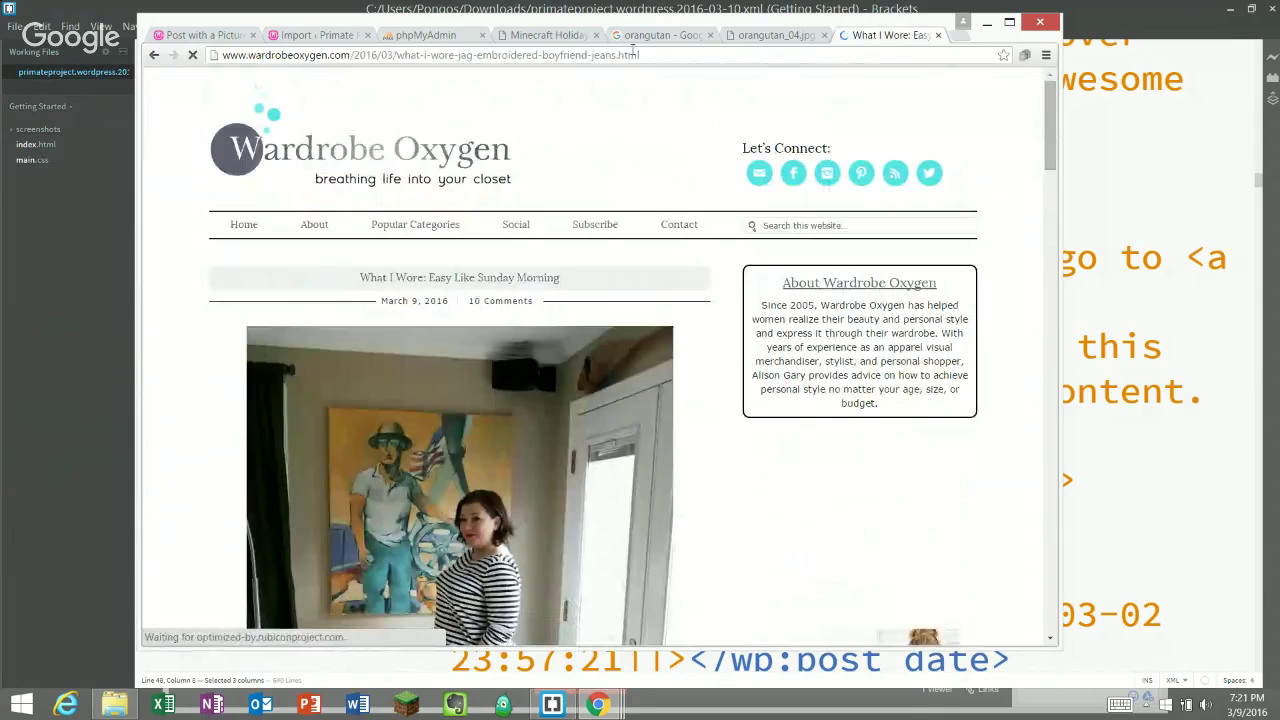
pyautogui.click(660, 55)
pyautogui.moveTo(660, 55); pyautogui.dragTo(615, 55)
pyautogui.click(663, 55)
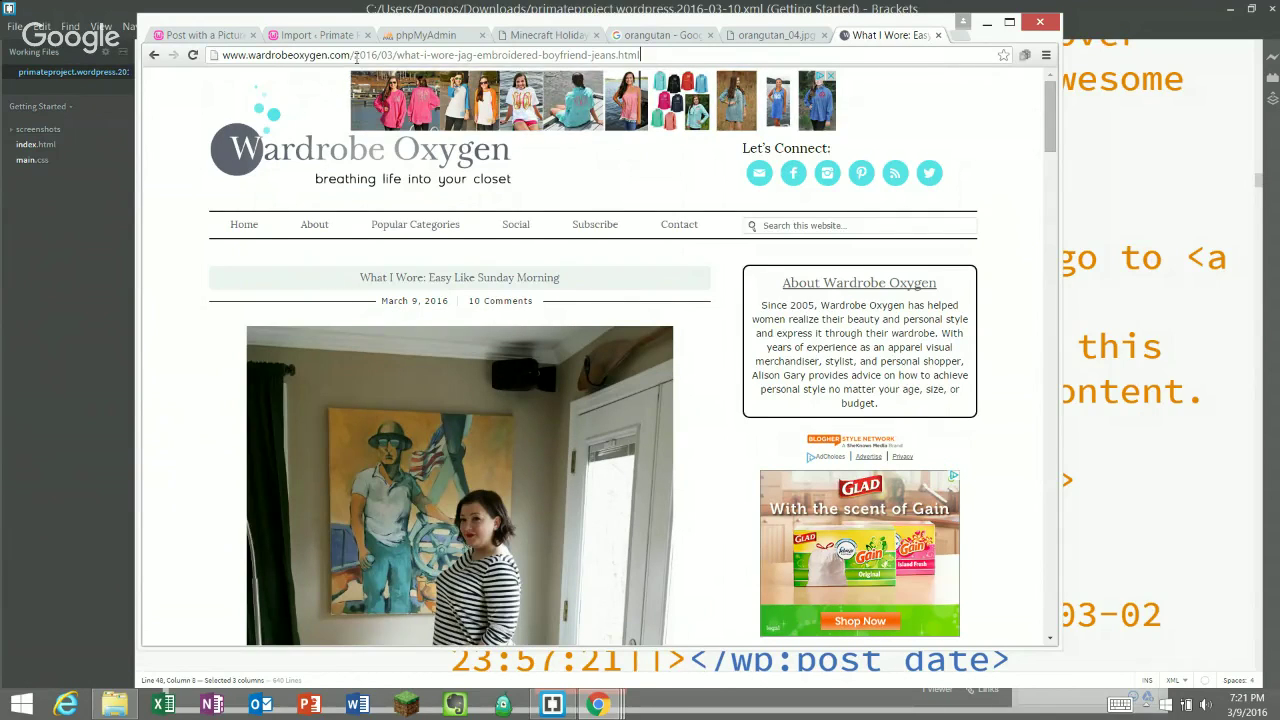
# - Highlight the date and file name part of the post's web address and return to the WordPress Import page
pyautogui.moveTo(353, 55); pyautogui.dragTo(690, 47)
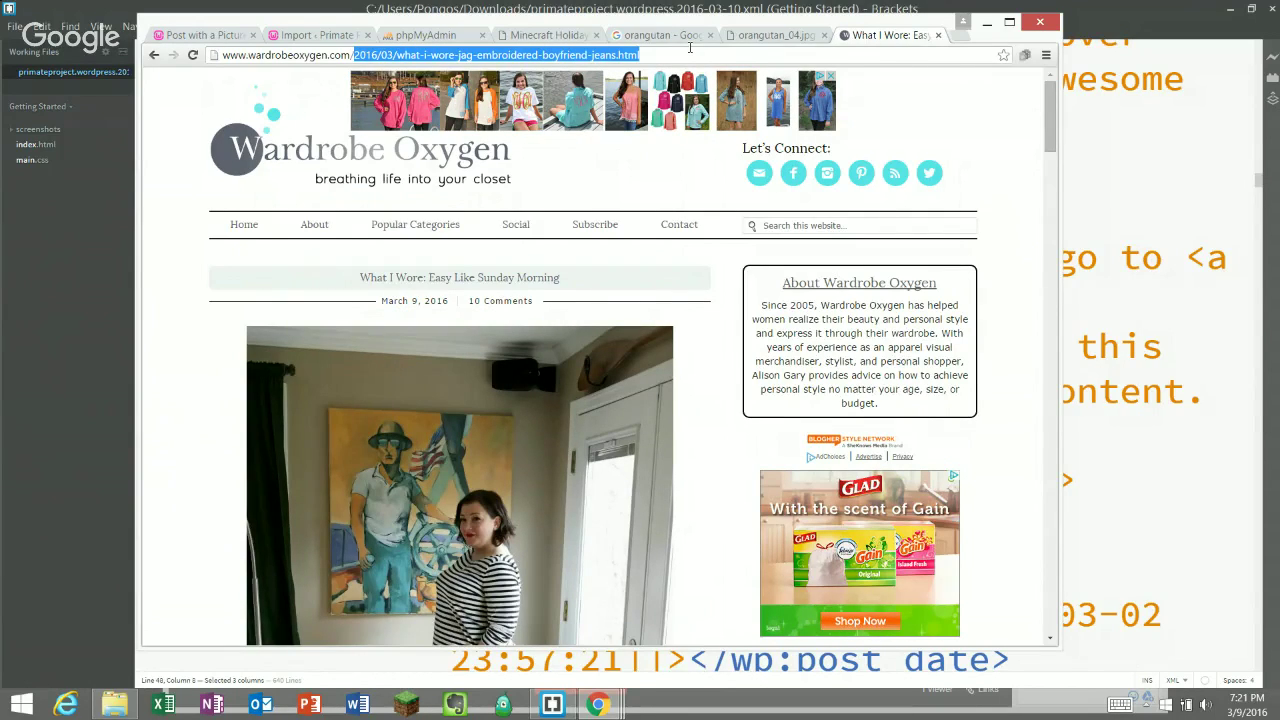
pyautogui.click(665, 50)
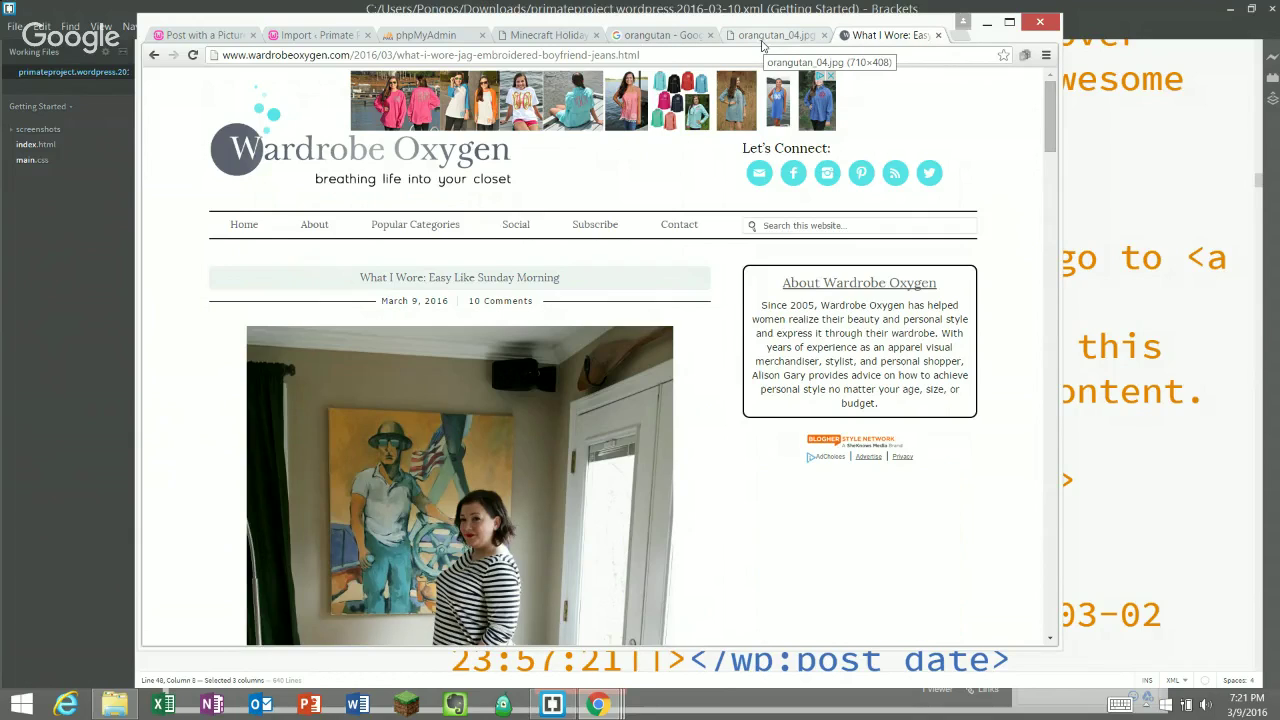
pyautogui.click(282, 40)
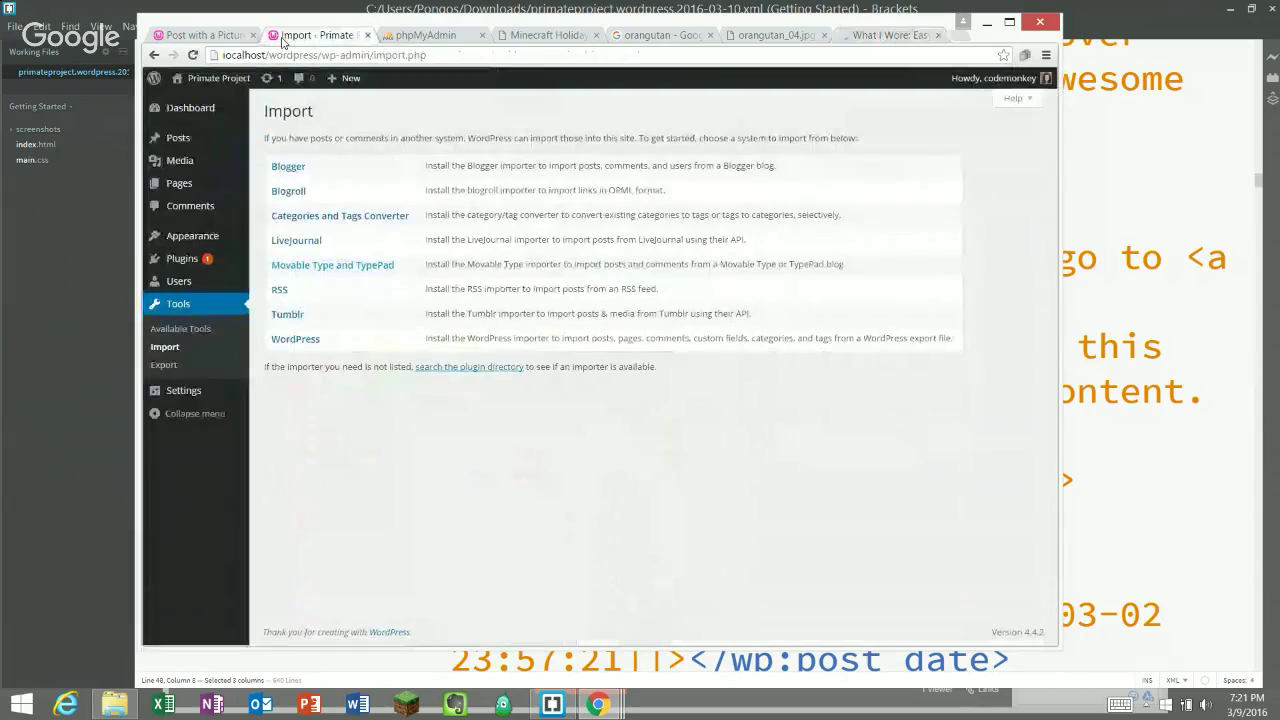
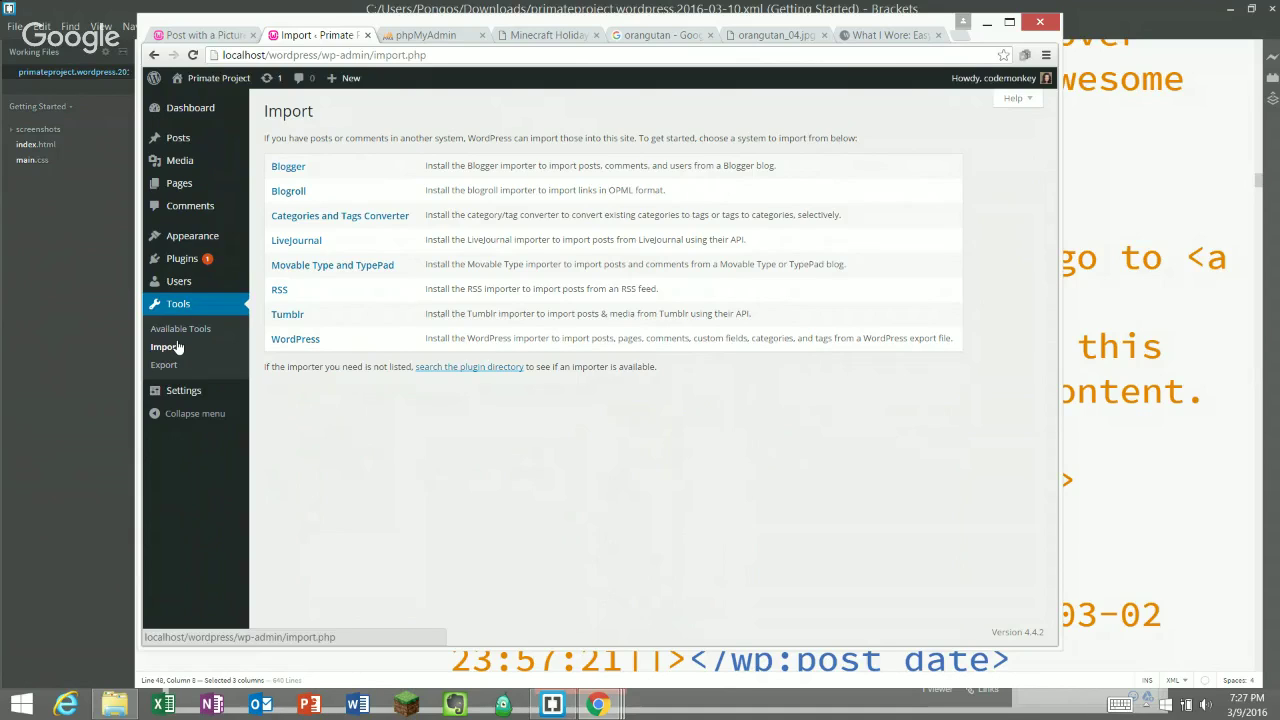
# - Open the Comments page, go to the Discussion Settings and look through them from the default article settings to the avatars
pyautogui.click(179, 208)
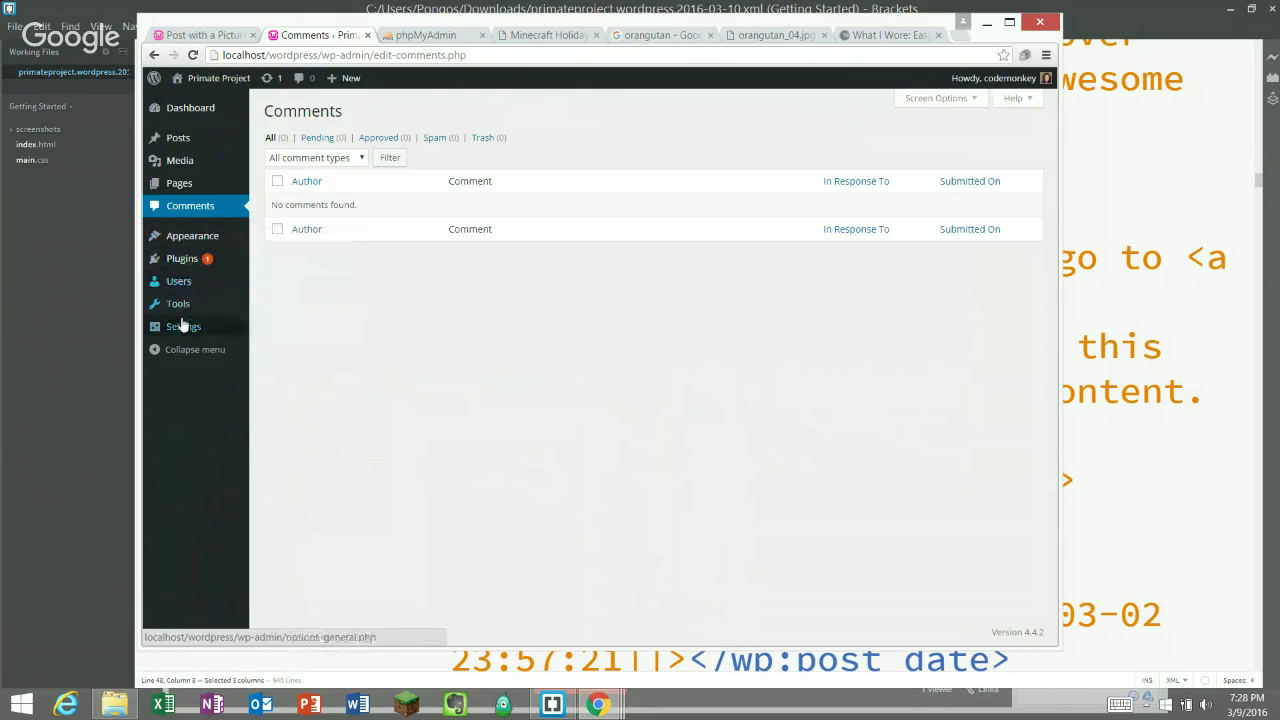
pyautogui.moveTo(183, 328)
pyautogui.click(290, 384)
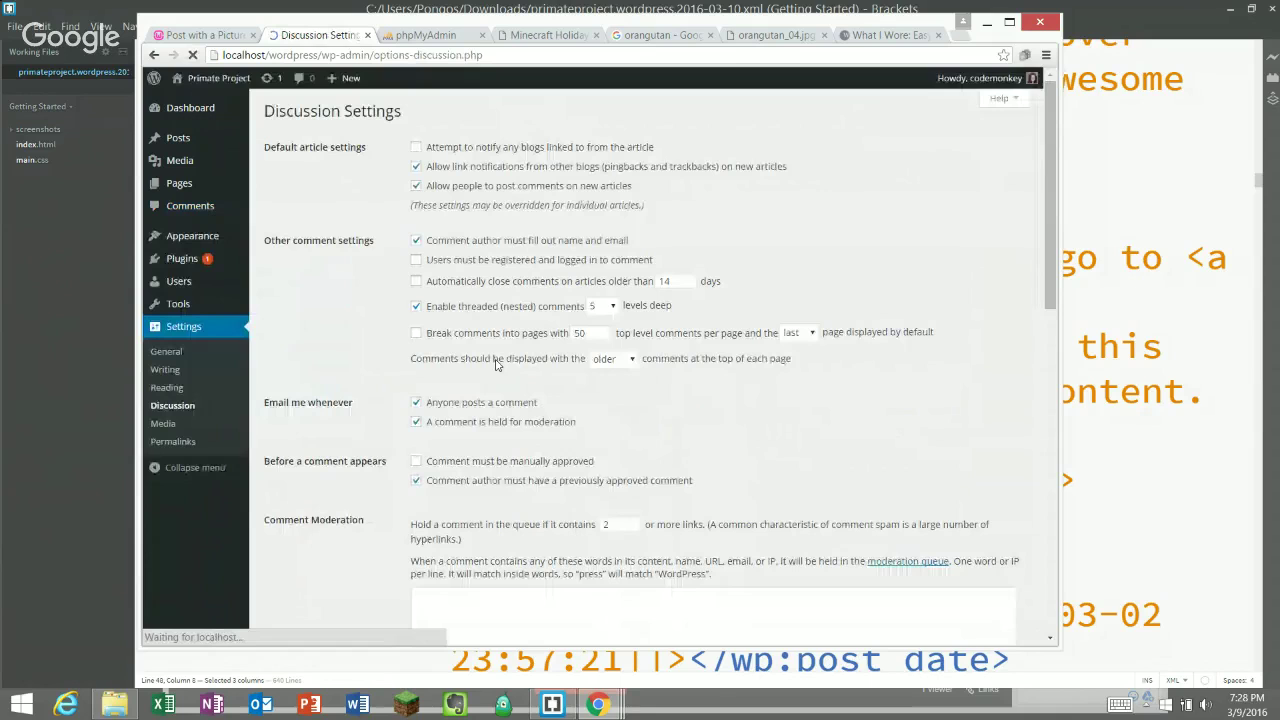
pyautogui.scroll(-10, 910, 229)
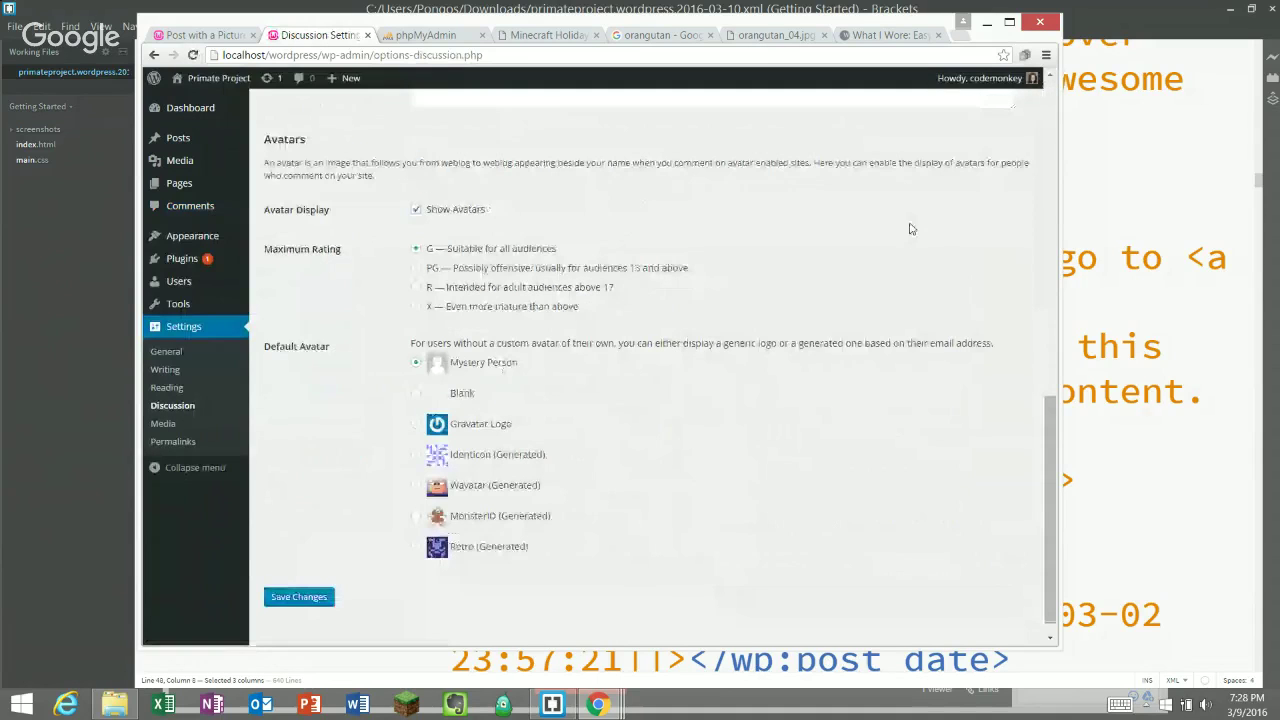
pyautogui.scroll(2, 910, 229)
pyautogui.scroll(8, 910, 229)
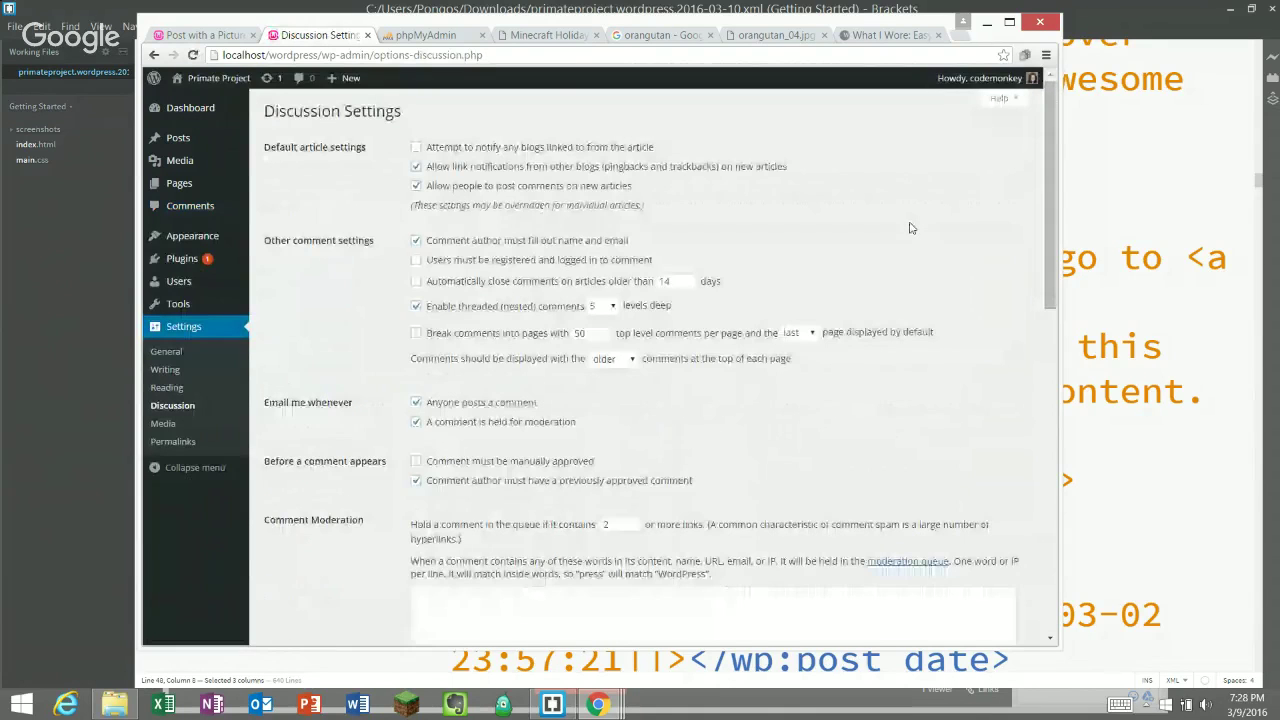
# - Go back to the Comments page and open the list of installed themes
pyautogui.click(190, 206)
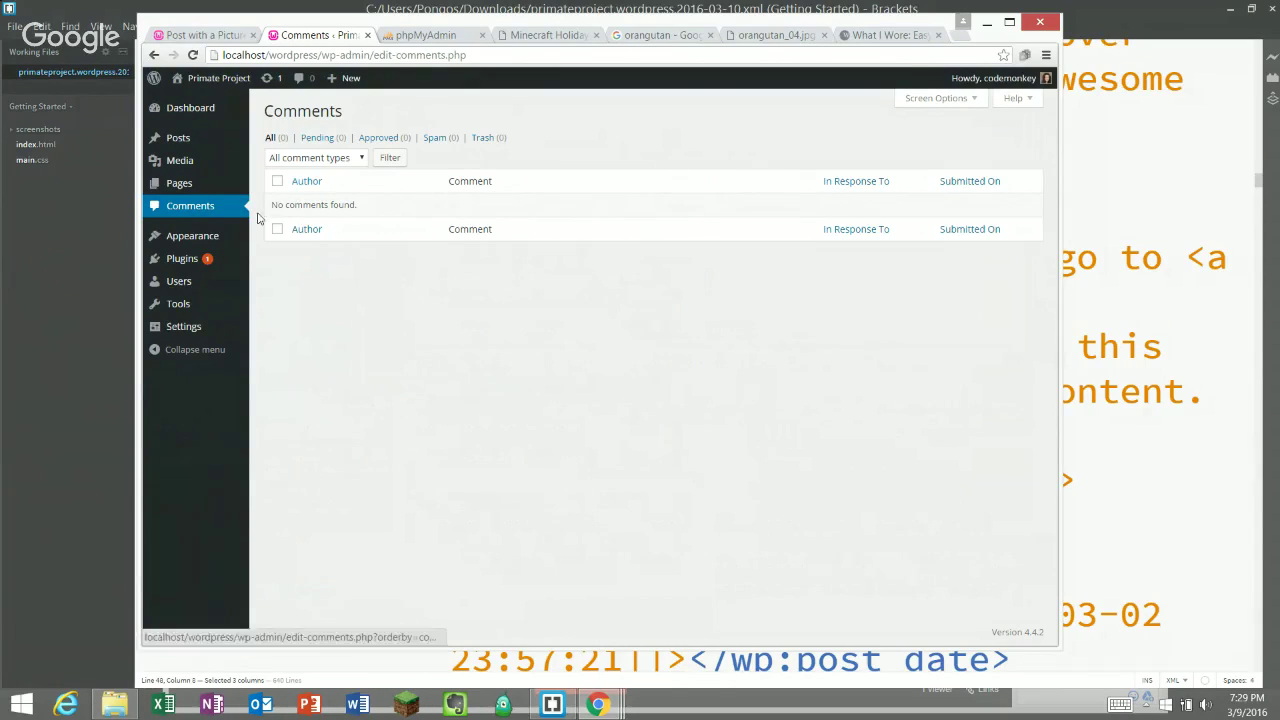
pyautogui.moveTo(167, 307)
pyautogui.moveTo(186, 249)
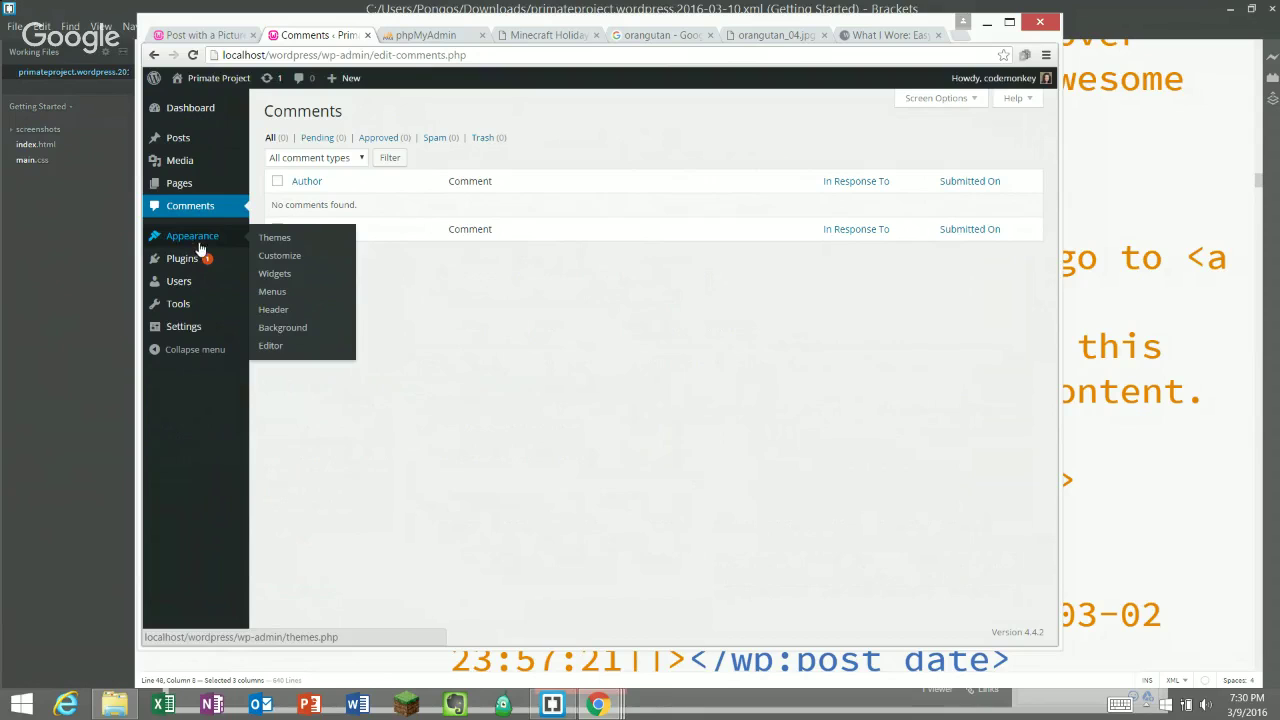
pyautogui.click(181, 235)
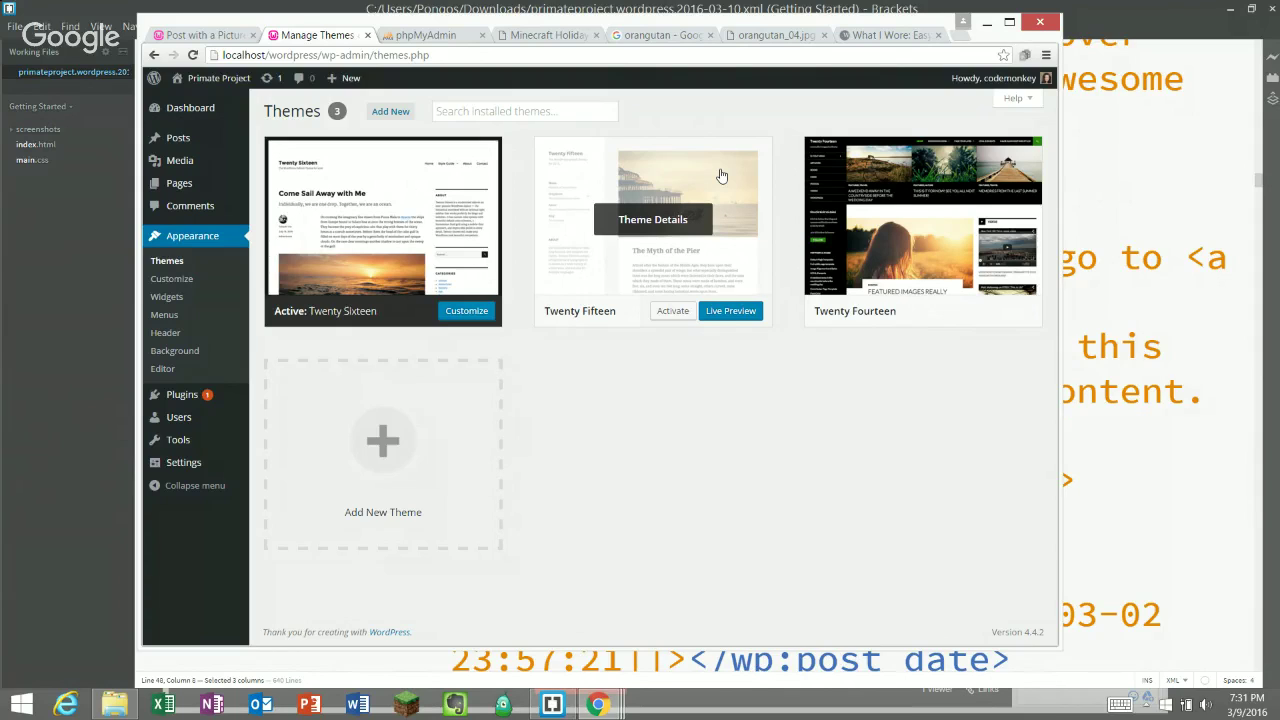
# - Open the theme editor and read through Twenty Sixteen's Theme Functions file (functions.php)
pyautogui.click(168, 370)
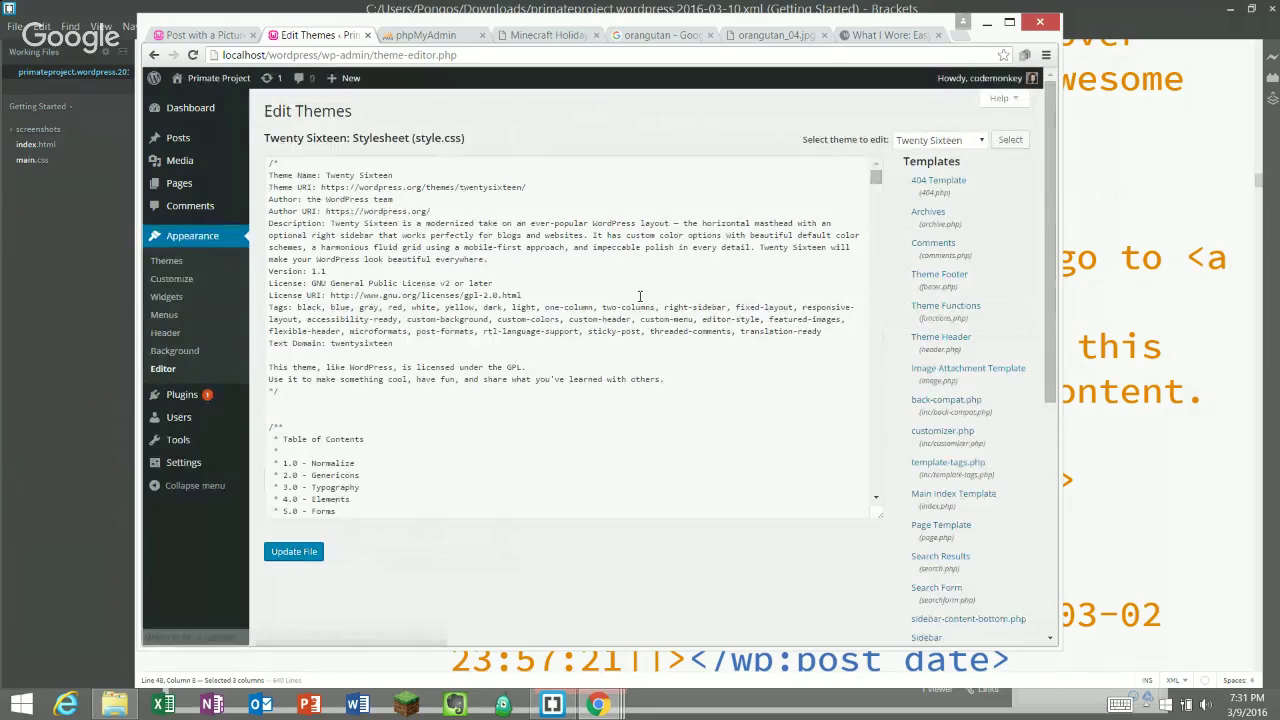
pyautogui.click(930, 310)
pyautogui.scroll(-8, 588, 352)
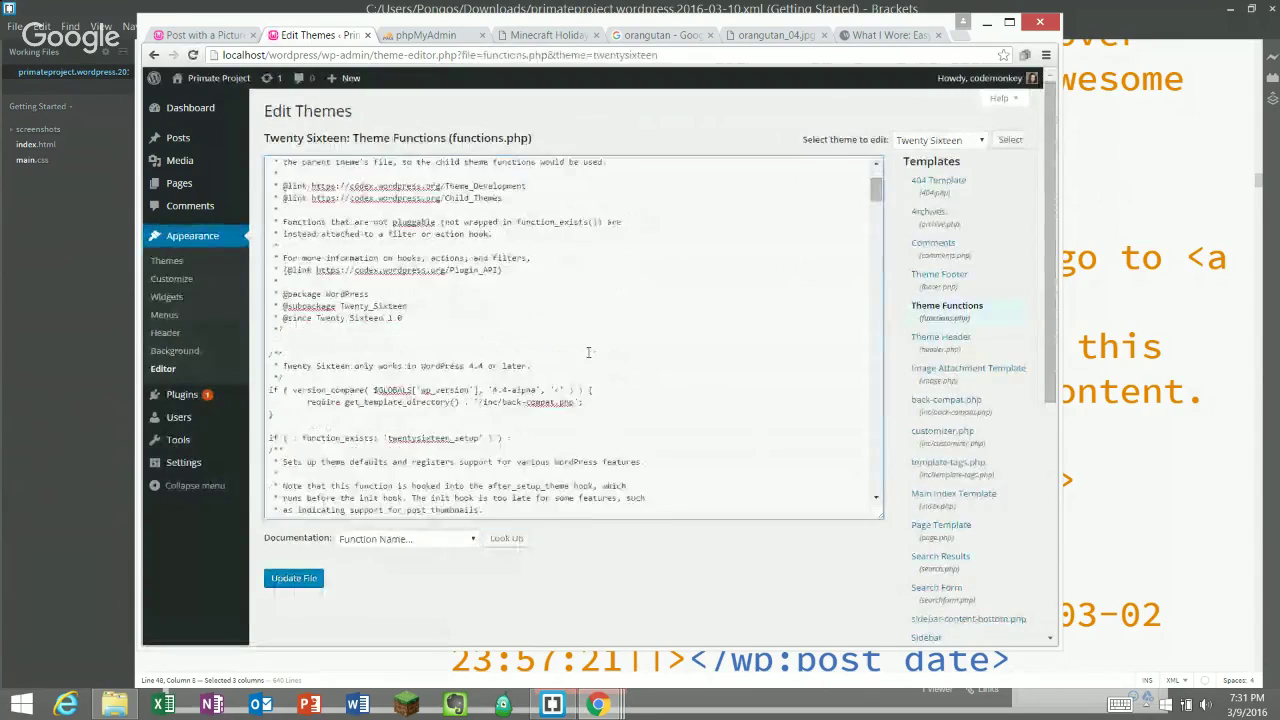
pyautogui.scroll(-8, 588, 352)
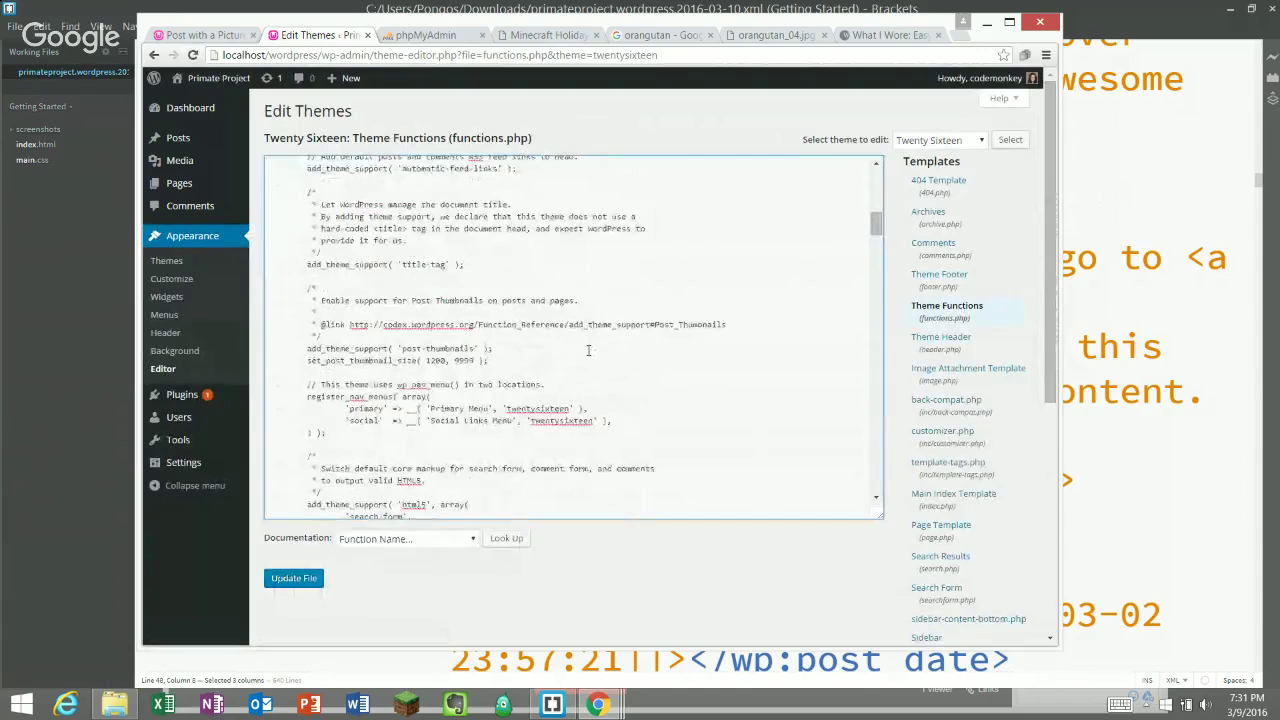
pyautogui.scroll(-10, 588, 350)
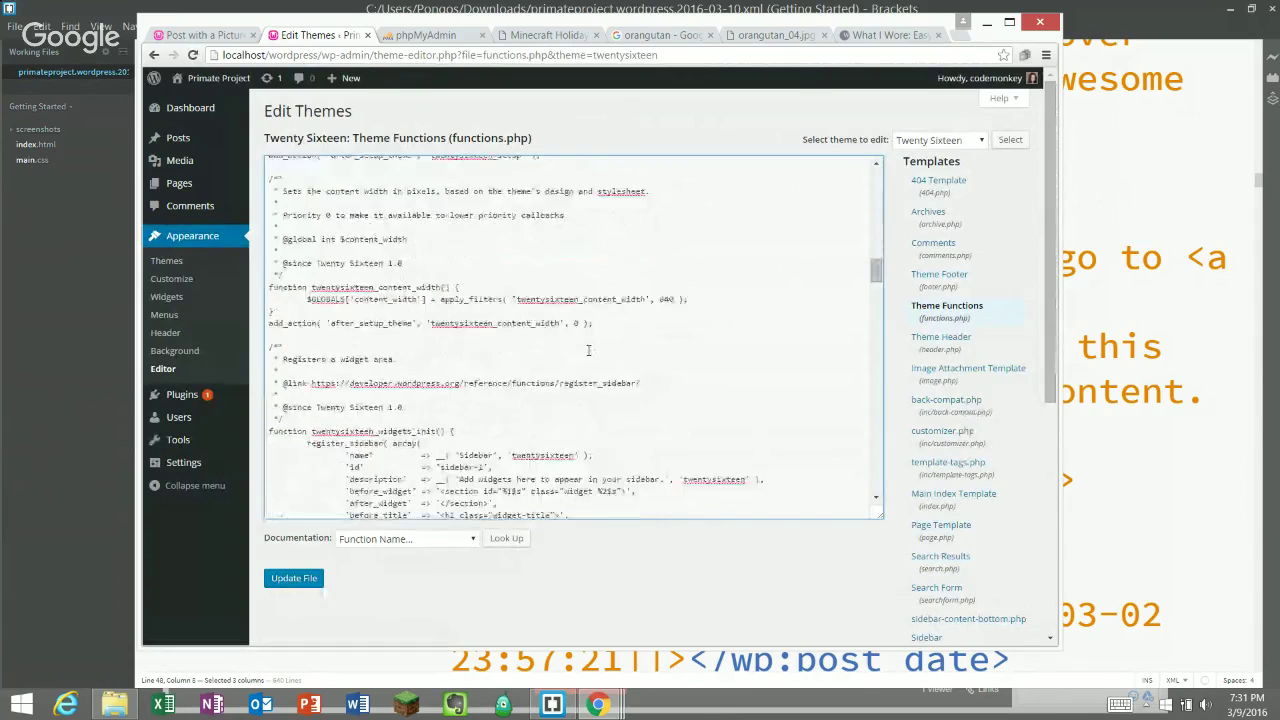
pyautogui.scroll(-10, 588, 350)
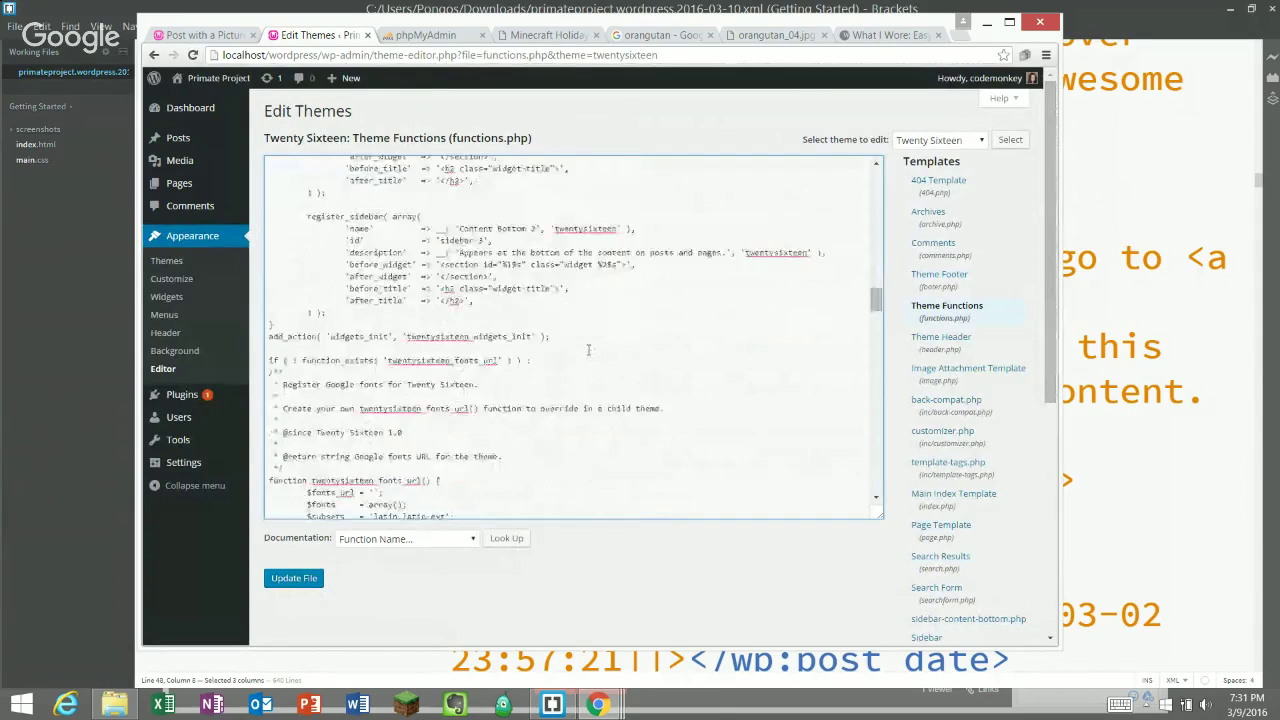
pyautogui.scroll(-10, 588, 348)
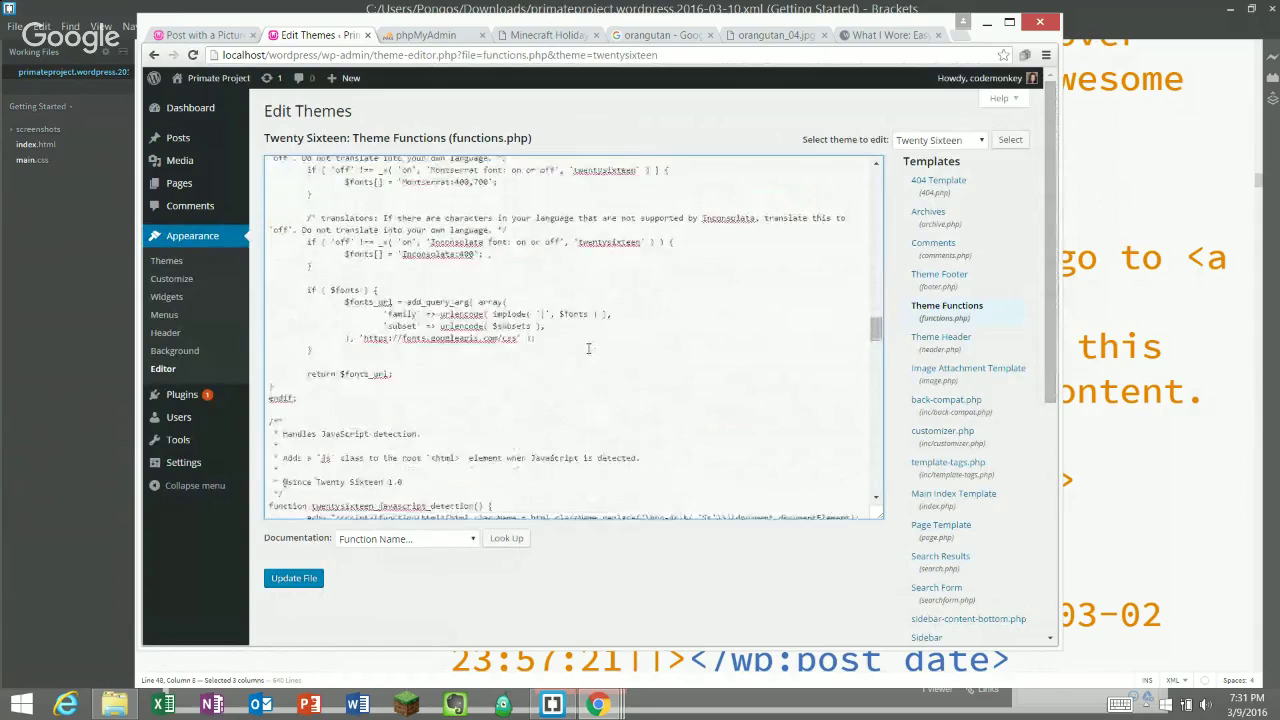
pyautogui.scroll(-4, 588, 348)
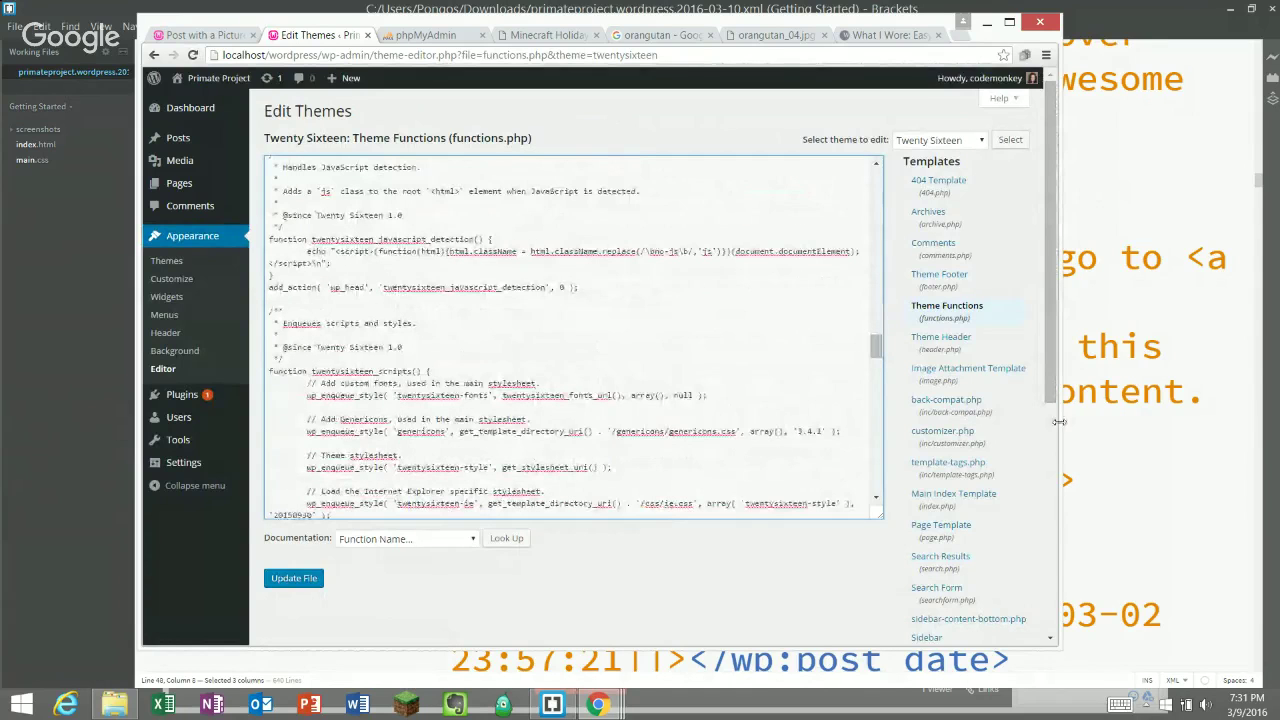
# - Open the Page Template (page.php) and examine its content-area div, the post loop and the get_template_part line
pyautogui.scroll(-3, 1000, 440)
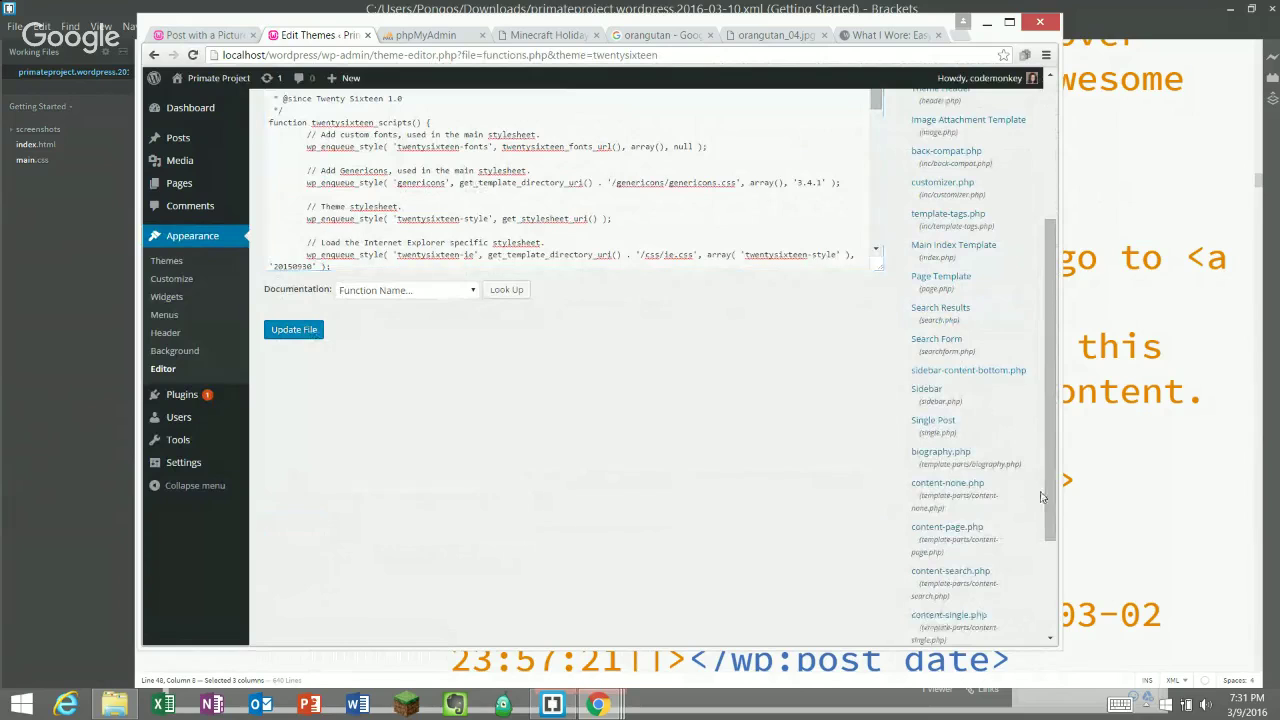
pyautogui.click(948, 280)
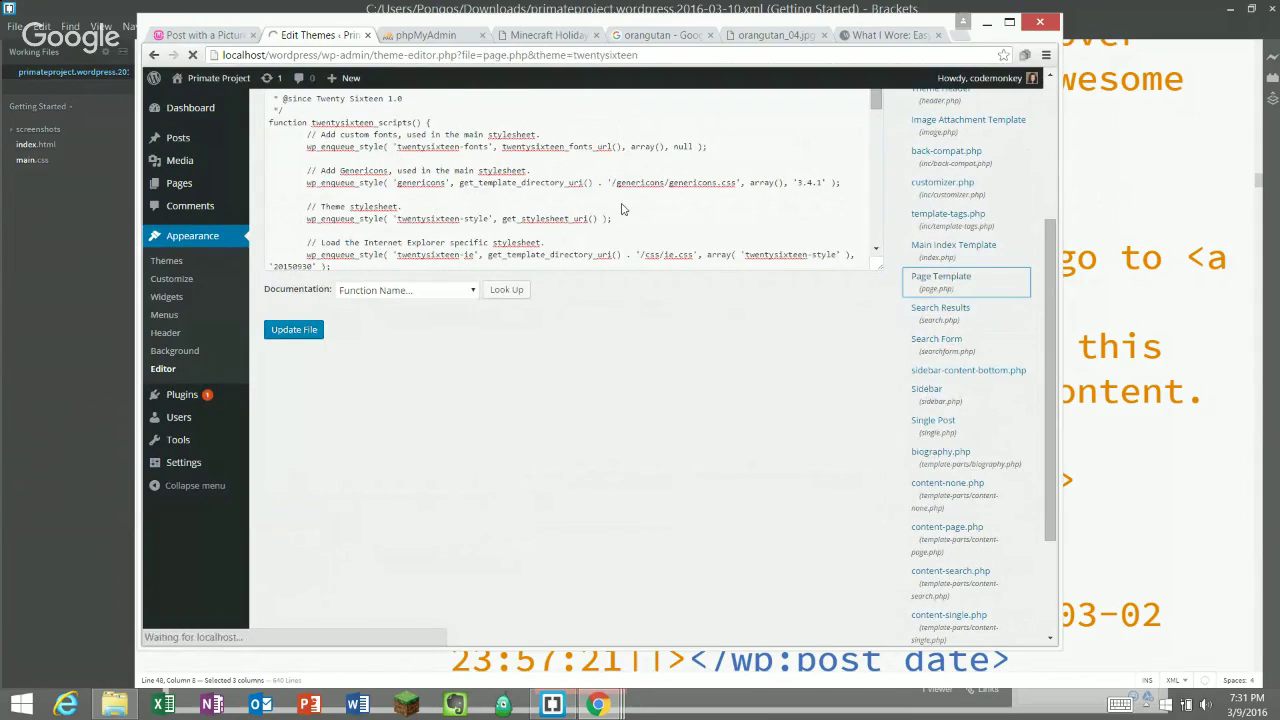
pyautogui.scroll(-3, 629, 314)
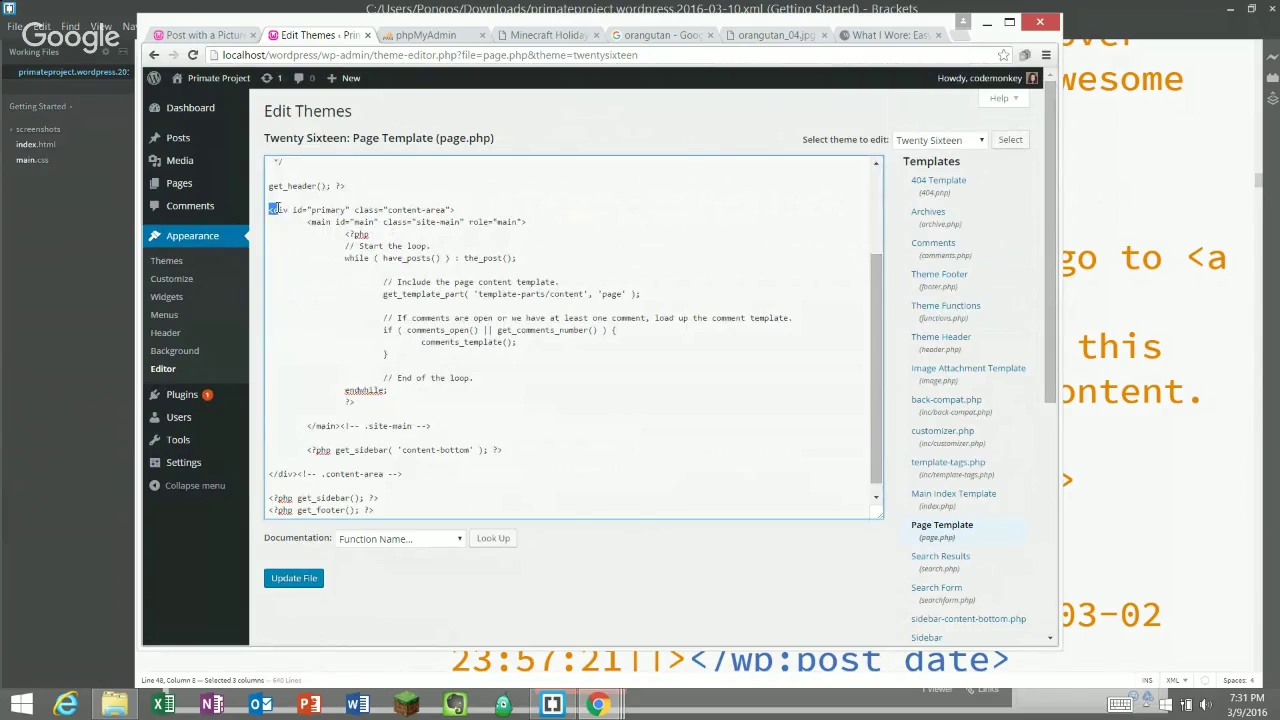
pyautogui.moveTo(268, 210); pyautogui.dragTo(458, 209)
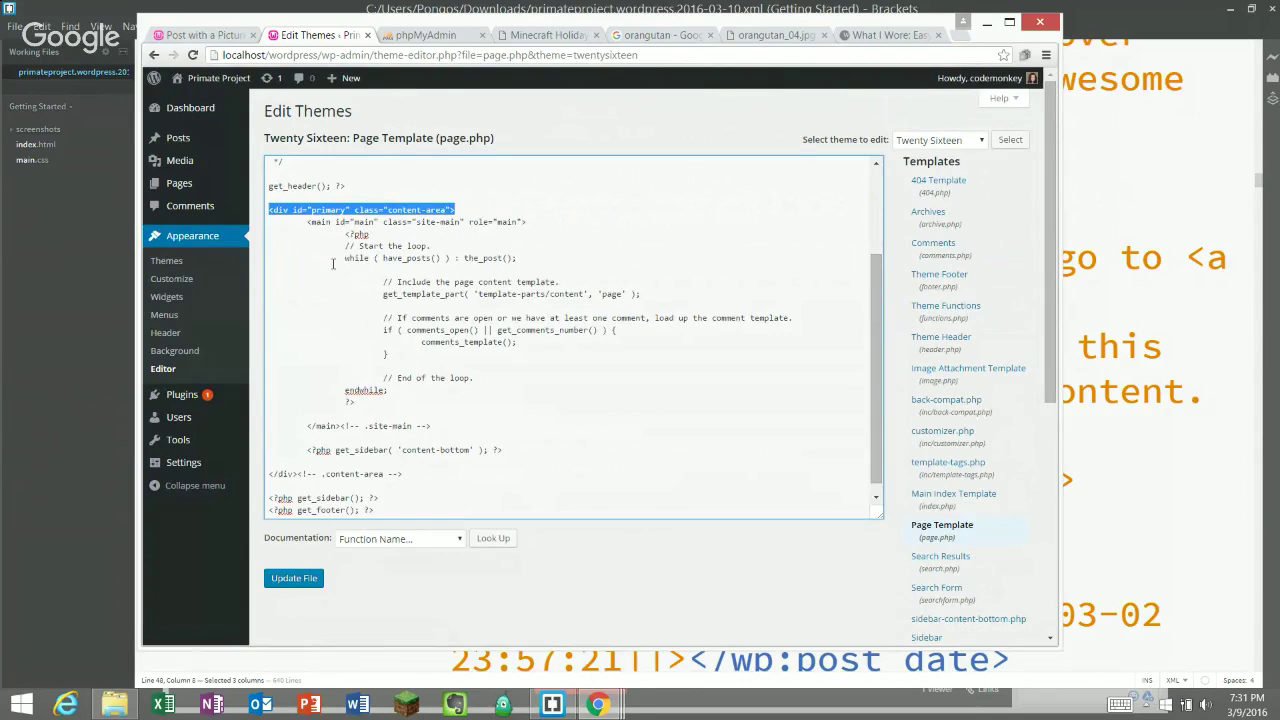
pyautogui.moveTo(333, 263); pyautogui.dragTo(430, 378)
pyautogui.click(430, 378)
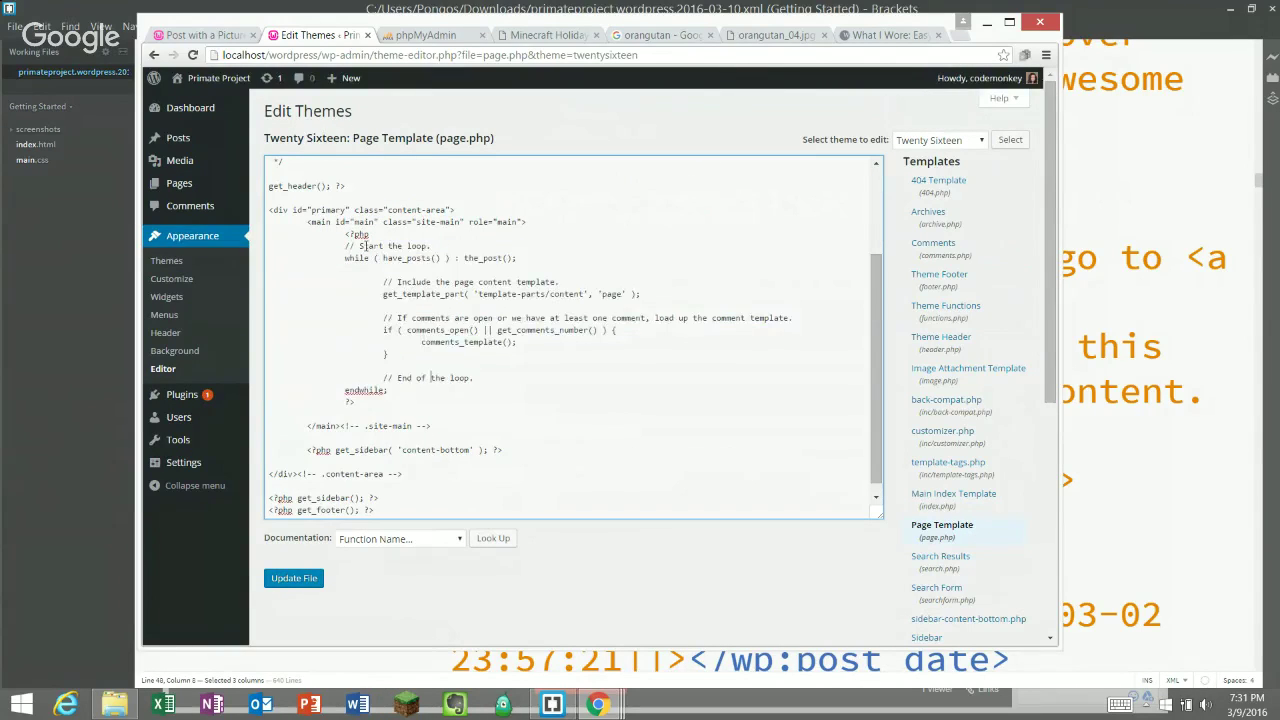
pyautogui.click(650, 294)
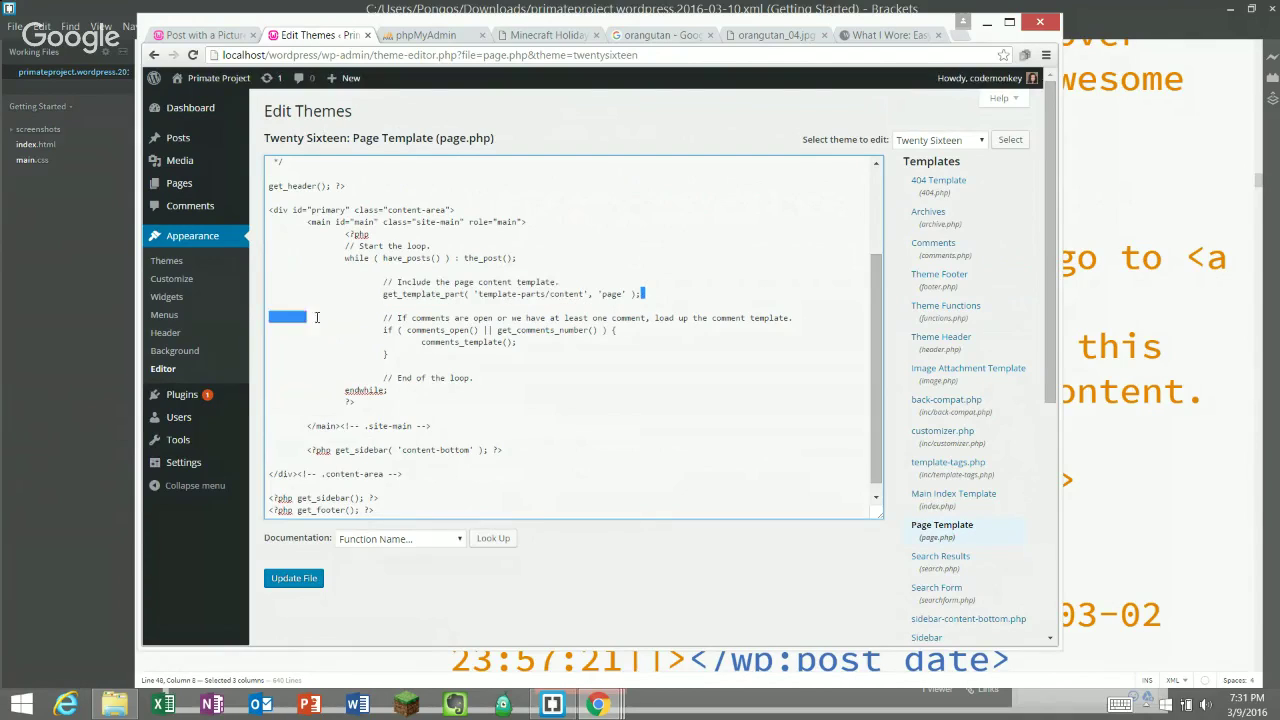
pyautogui.click(375, 292)
pyautogui.click(663, 294)
pyautogui.scroll(-1, 663, 296)
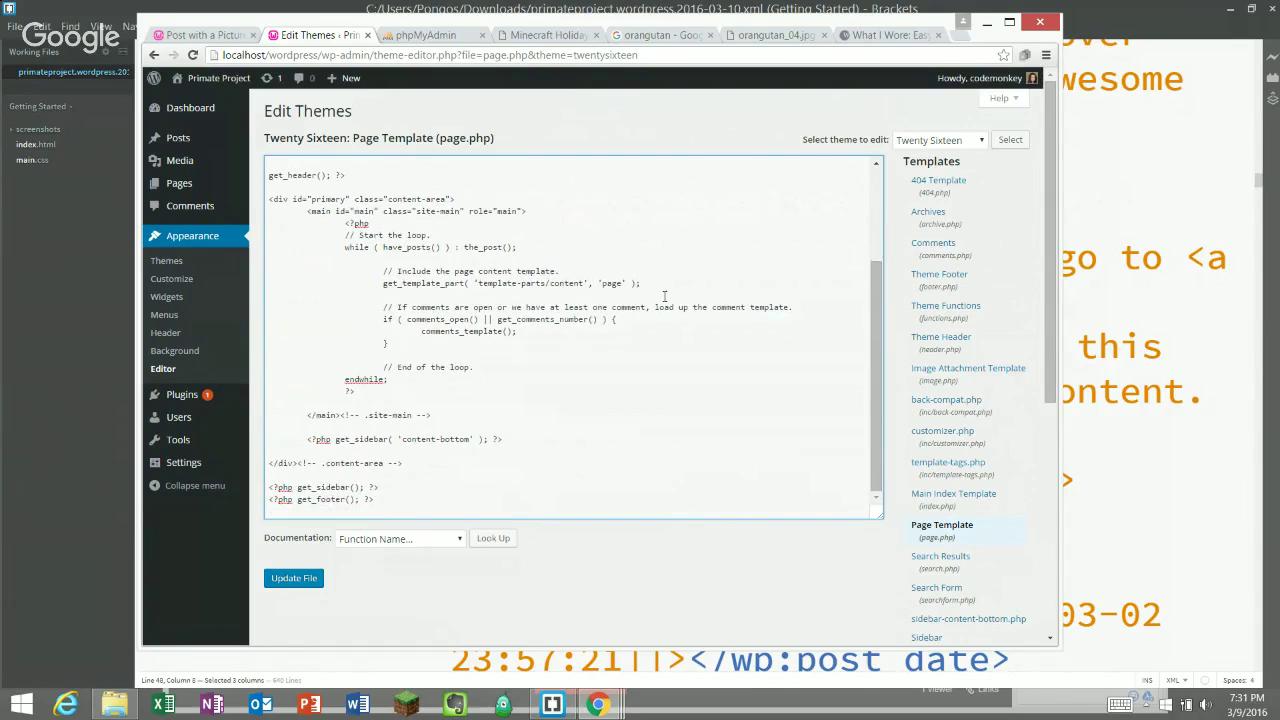
# - Highlight the get_sidebar and get_footer calls at the end of page.php
pyautogui.moveTo(378, 500); pyautogui.dragTo(255, 487)
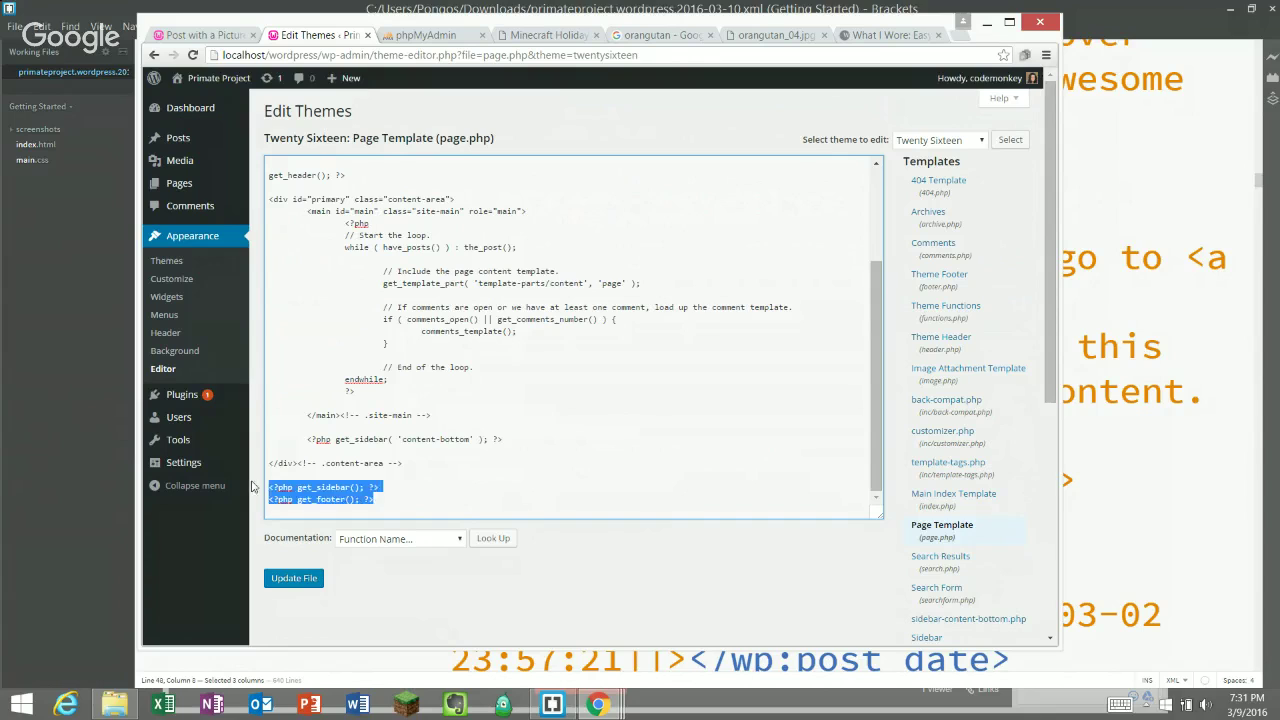
pyautogui.click(346, 499)
pyautogui.moveTo(366, 499); pyautogui.dragTo(228, 500)
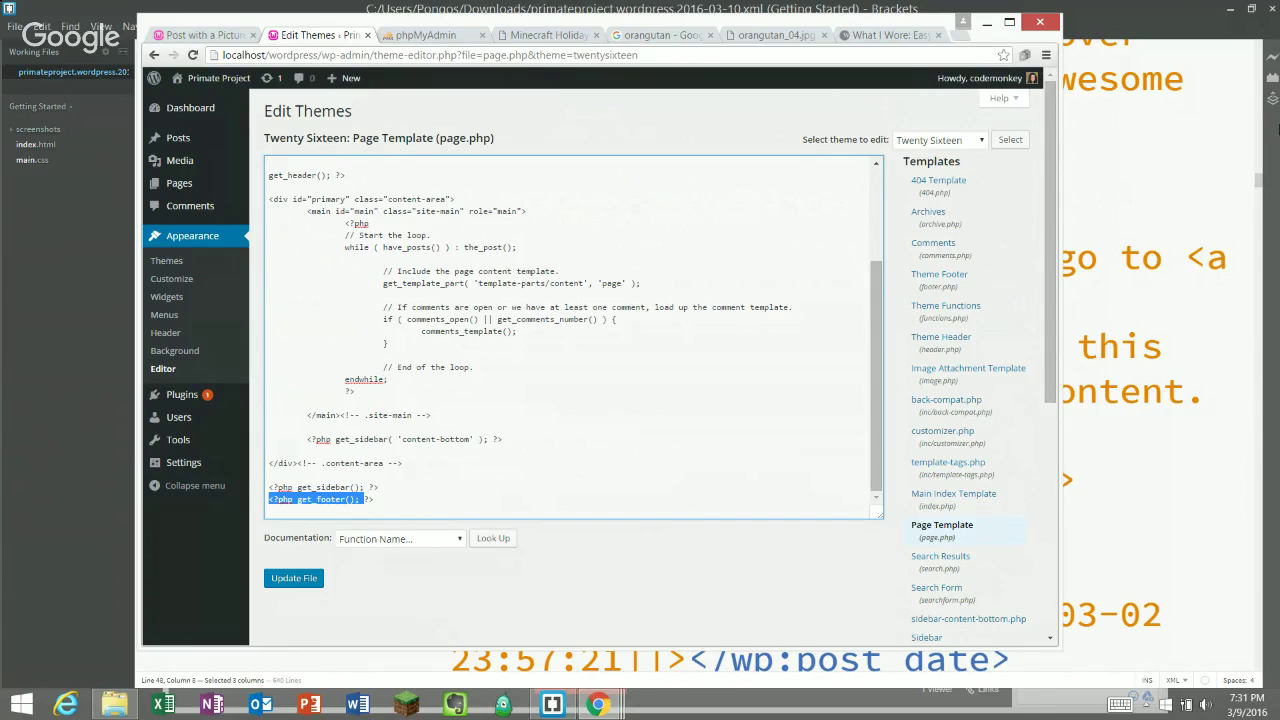
# - Open the Theme Footer file (footer.php) and read through its code down to the closing html tag
pyautogui.click(912, 276)
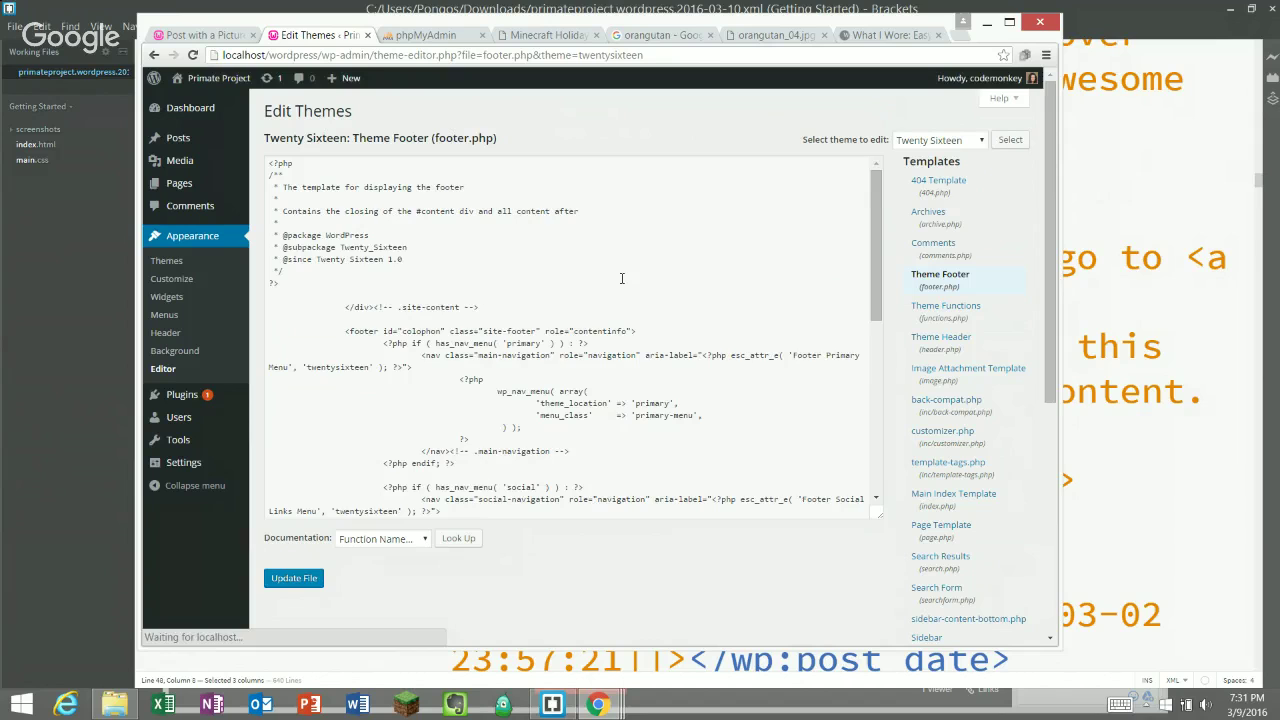
pyautogui.scroll(-2, 621, 278)
pyautogui.scroll(-6, 629, 237)
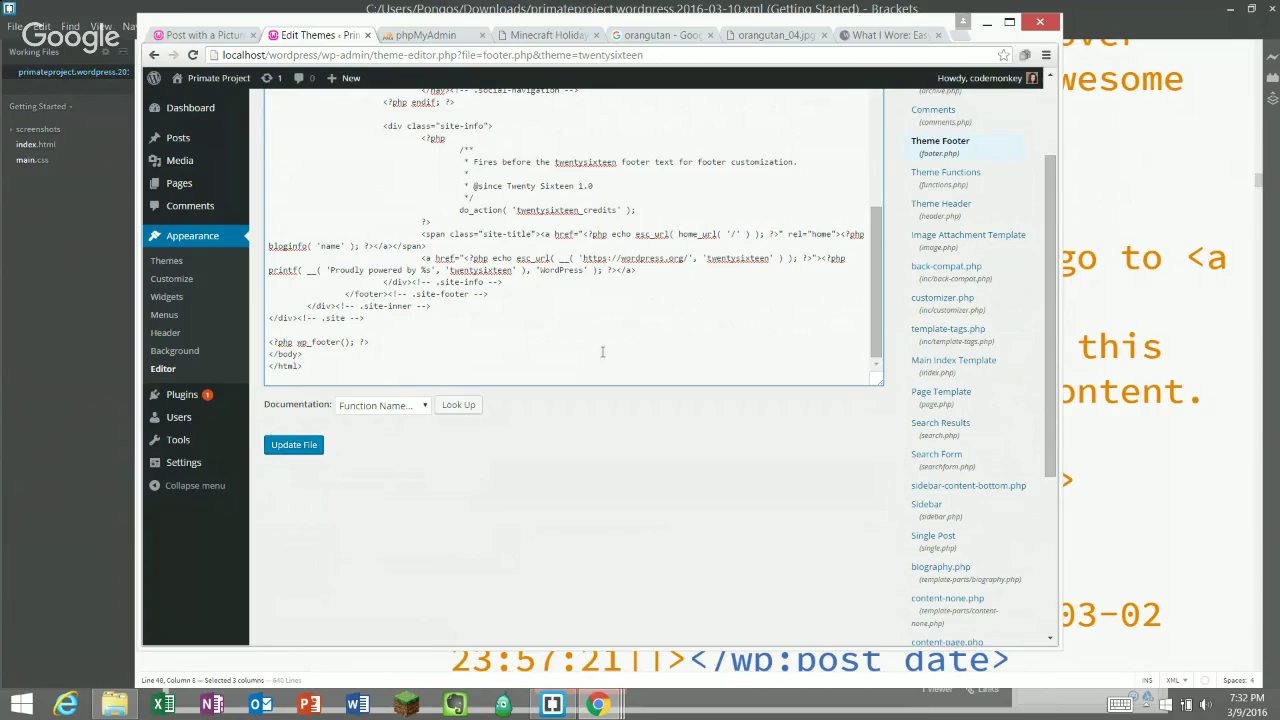
pyautogui.scroll(1, 590, 431)
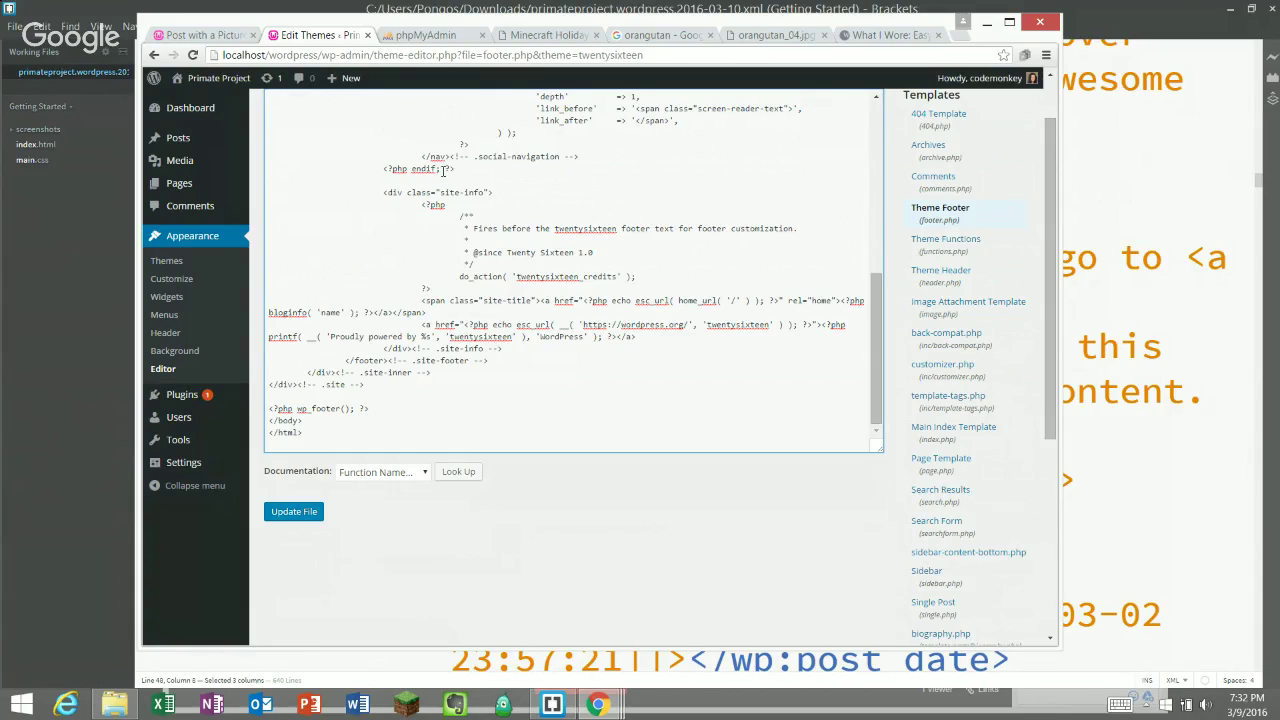
# - Delete and retype the semicolon of the endif statement after the social navigation in footer.php, without updating the file
pyautogui.click(441, 171)
pyautogui.press('BackSpace')
pyautogui.write(';')
pyautogui.click(496, 469)
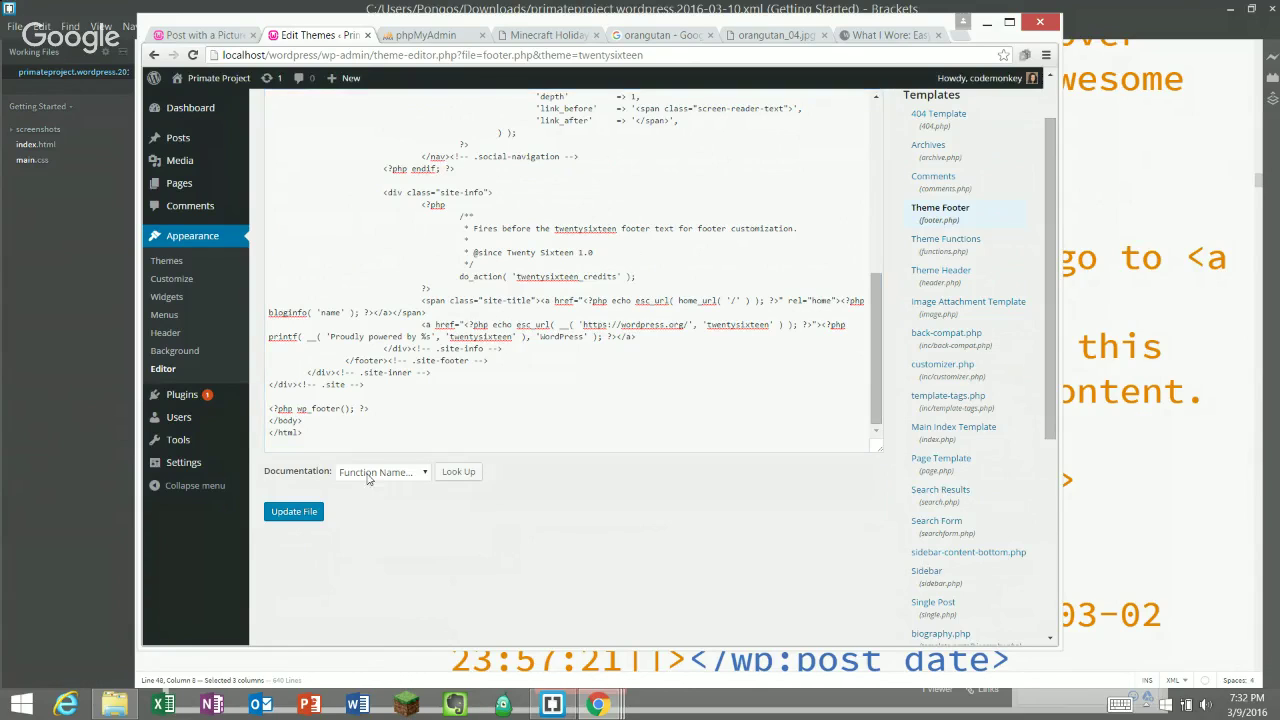
# - Open the Site Identity settings in the theme customizer and inspect the Tagline and Site Title fields
pyautogui.click(179, 287)
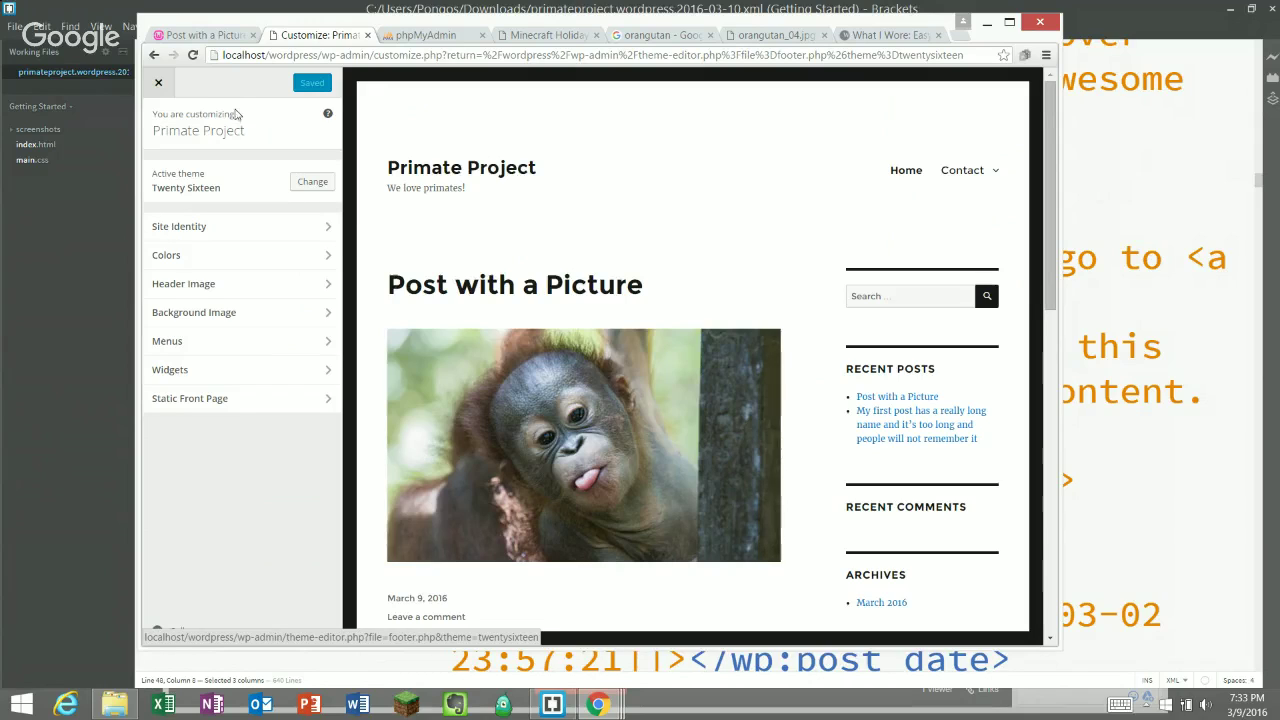
pyautogui.click(241, 232)
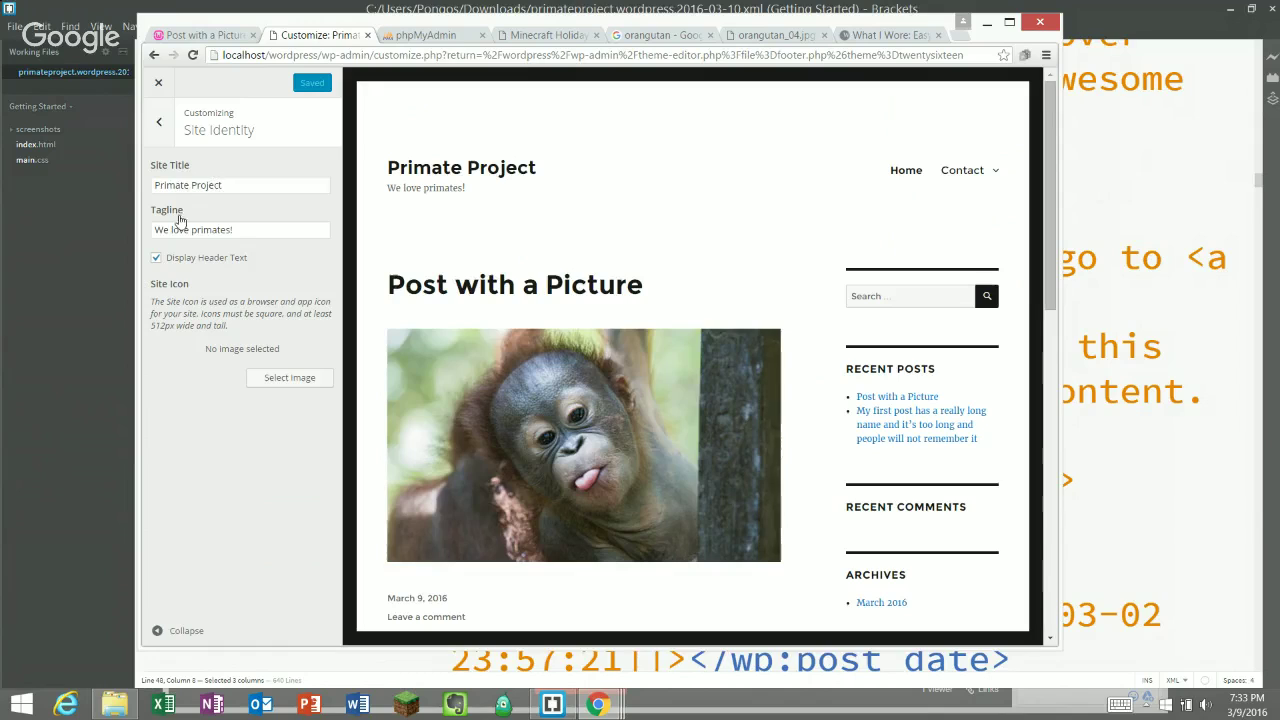
pyautogui.tripleClick(243, 231)
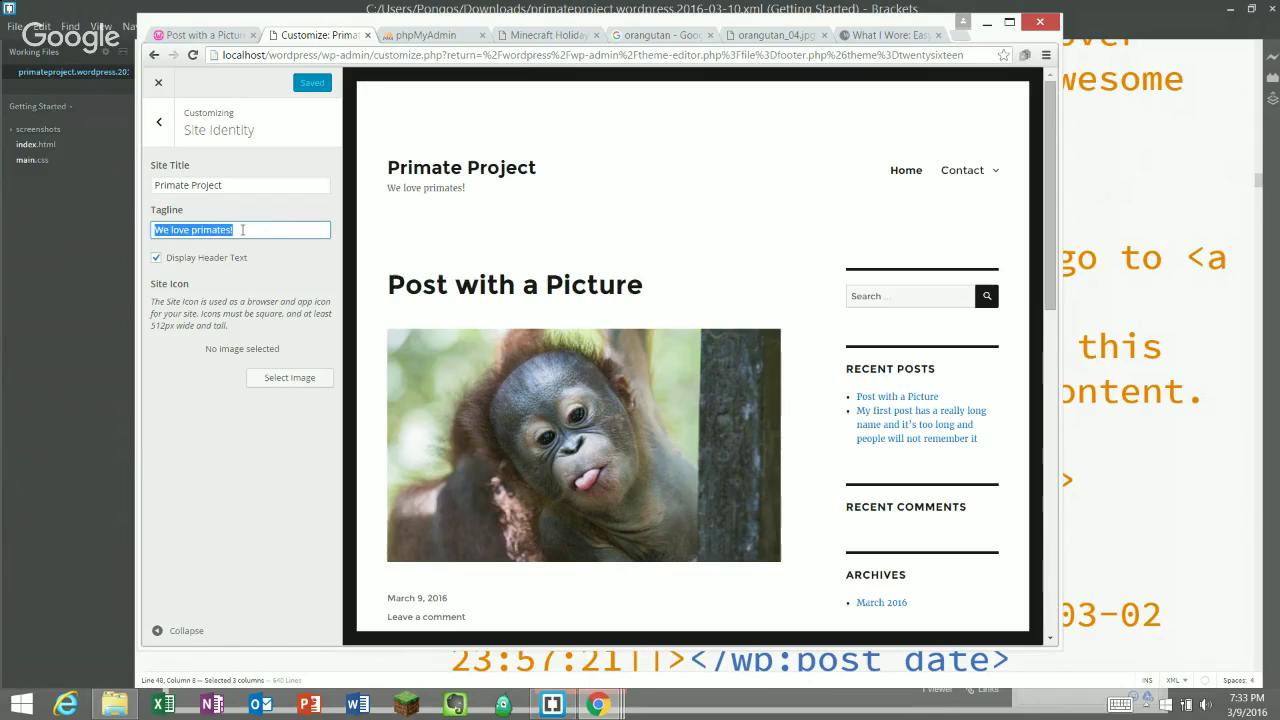
pyautogui.click(226, 184)
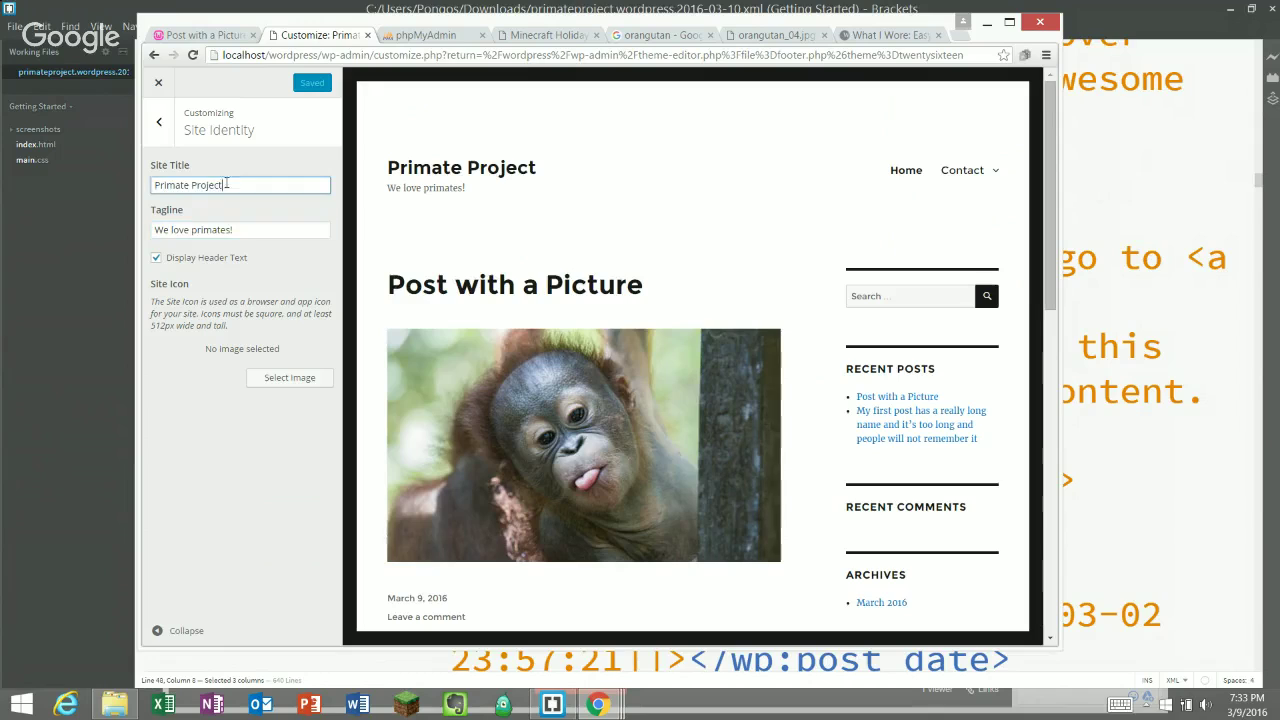
# - Highlight the Site Title and Tagline texts in turn and return to the customizer's section list
pyautogui.tripleClick(226, 184)
pyautogui.tripleClick(222, 230)
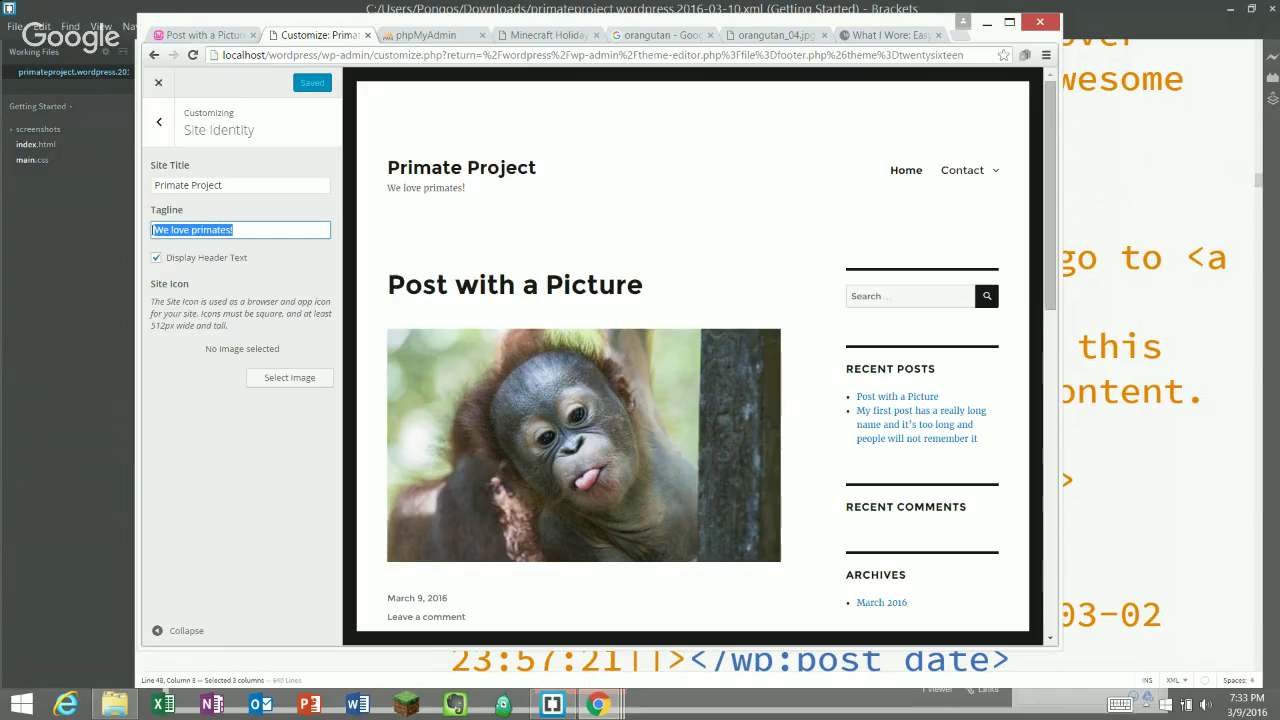
pyautogui.click(163, 128)
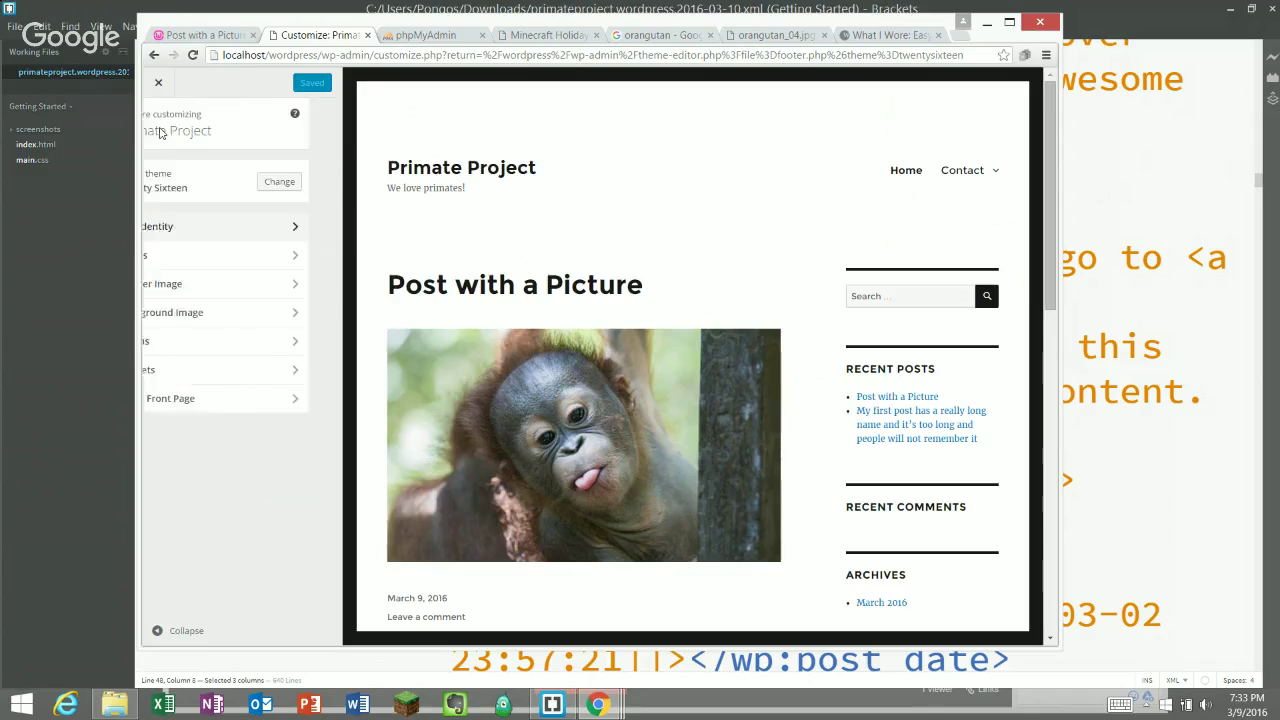
# - Set the Background Color in the Colors settings to the preset red (#dd3333)
pyautogui.click(173, 258)
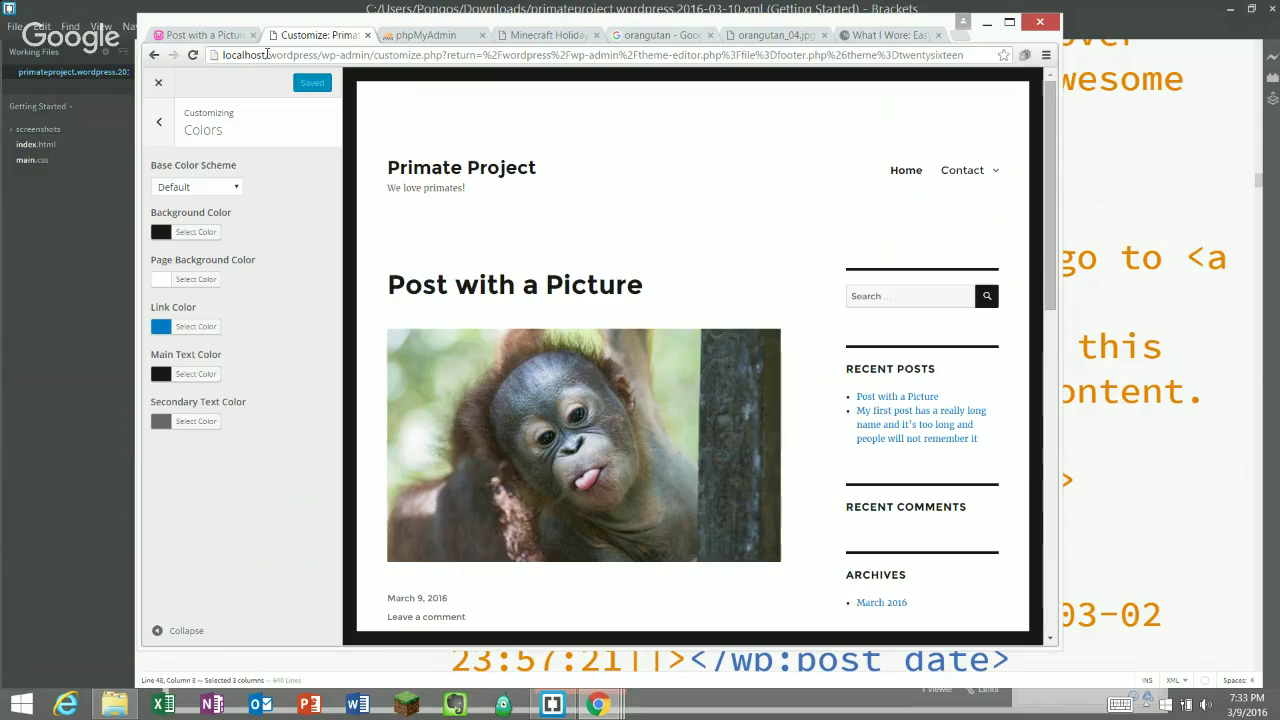
pyautogui.click(177, 236)
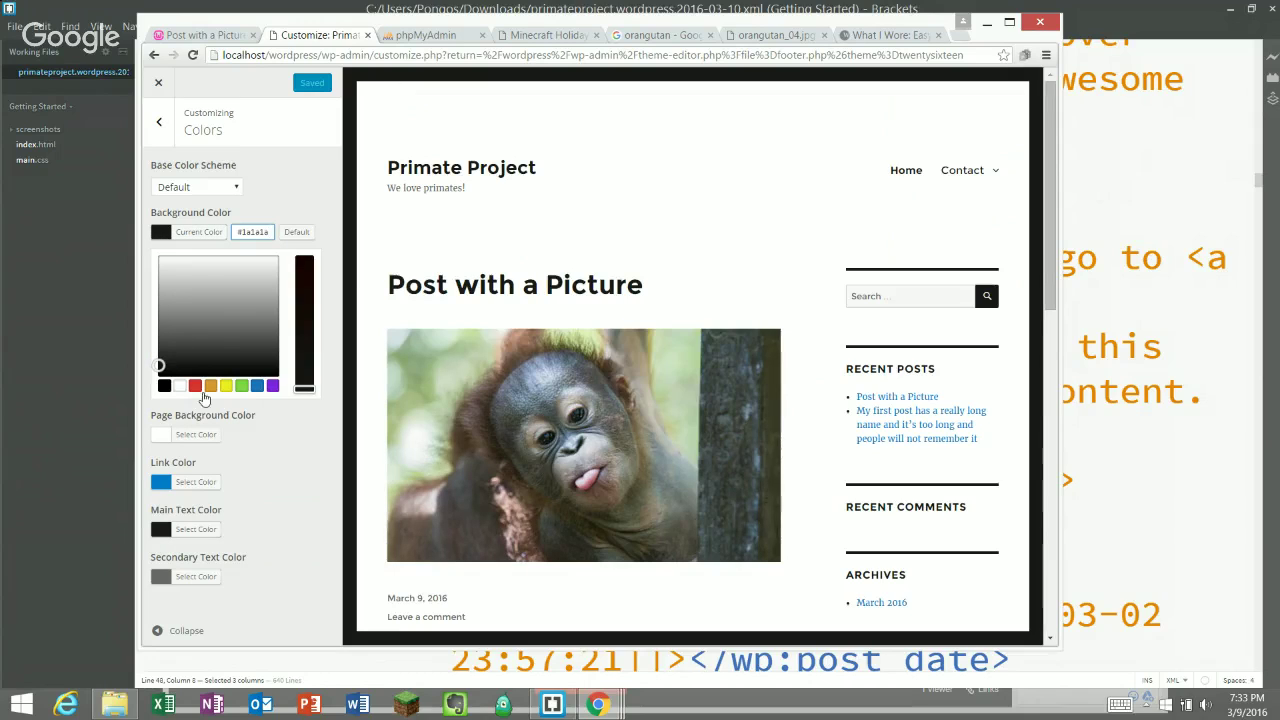
pyautogui.click(195, 386)
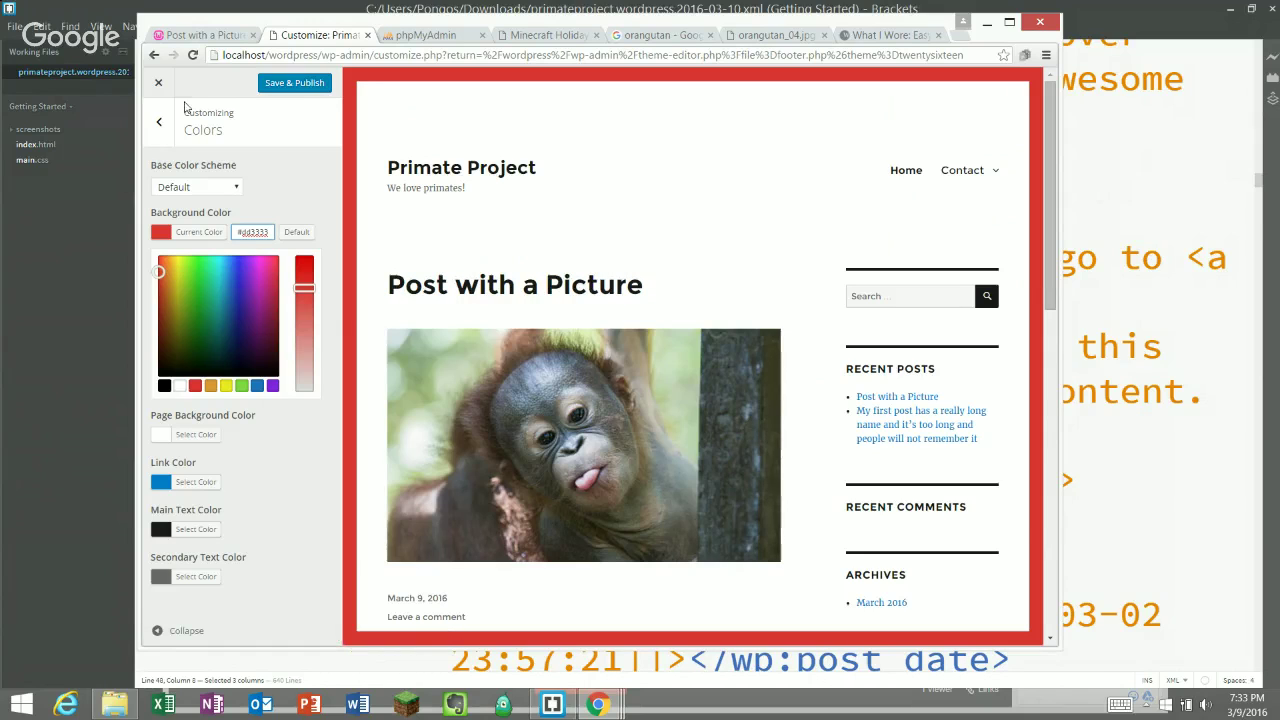
pyautogui.click(289, 84)
# - Reload the live Post with a Picture page to check its background, and return to the customizer
pyautogui.click(185, 36)
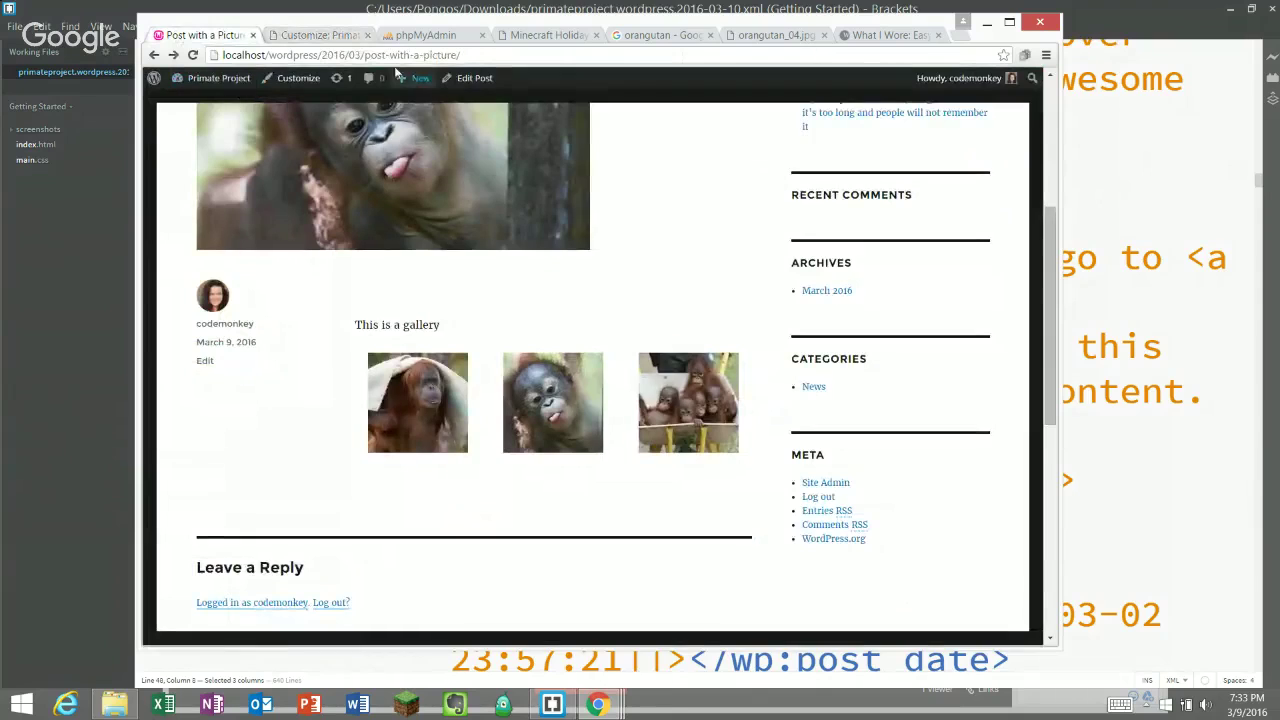
pyautogui.click(195, 57)
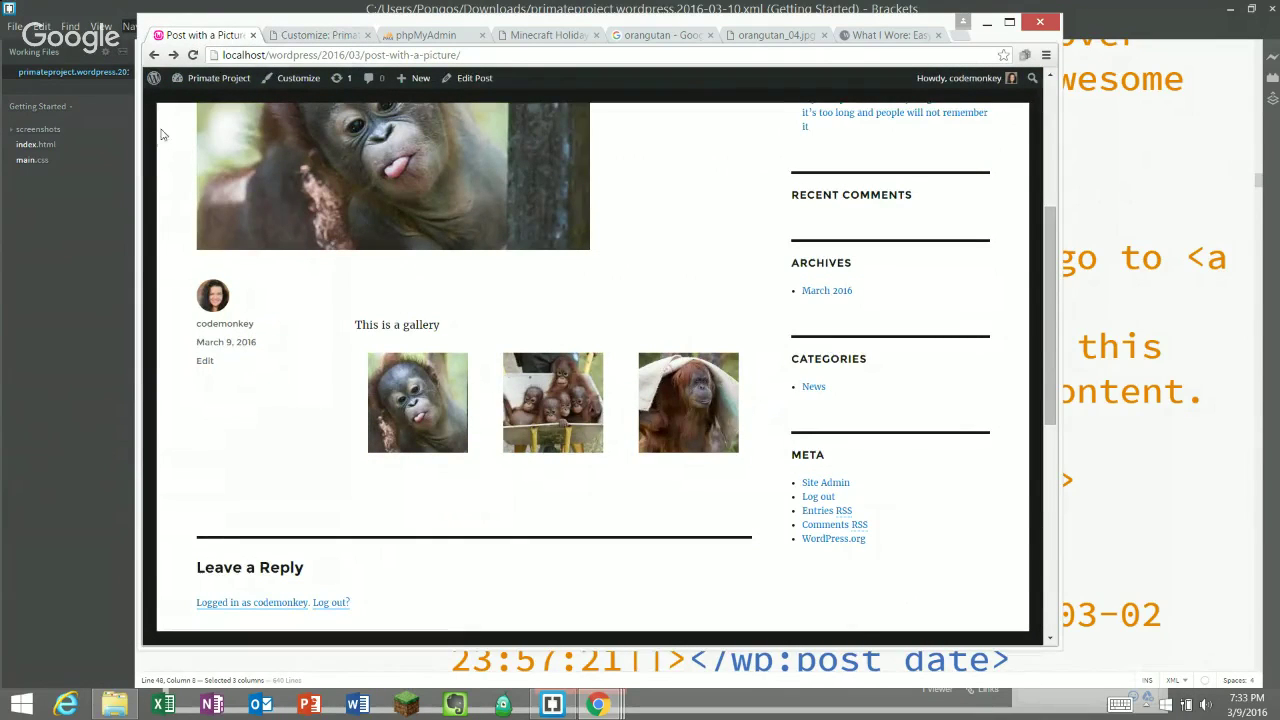
pyautogui.click(302, 38)
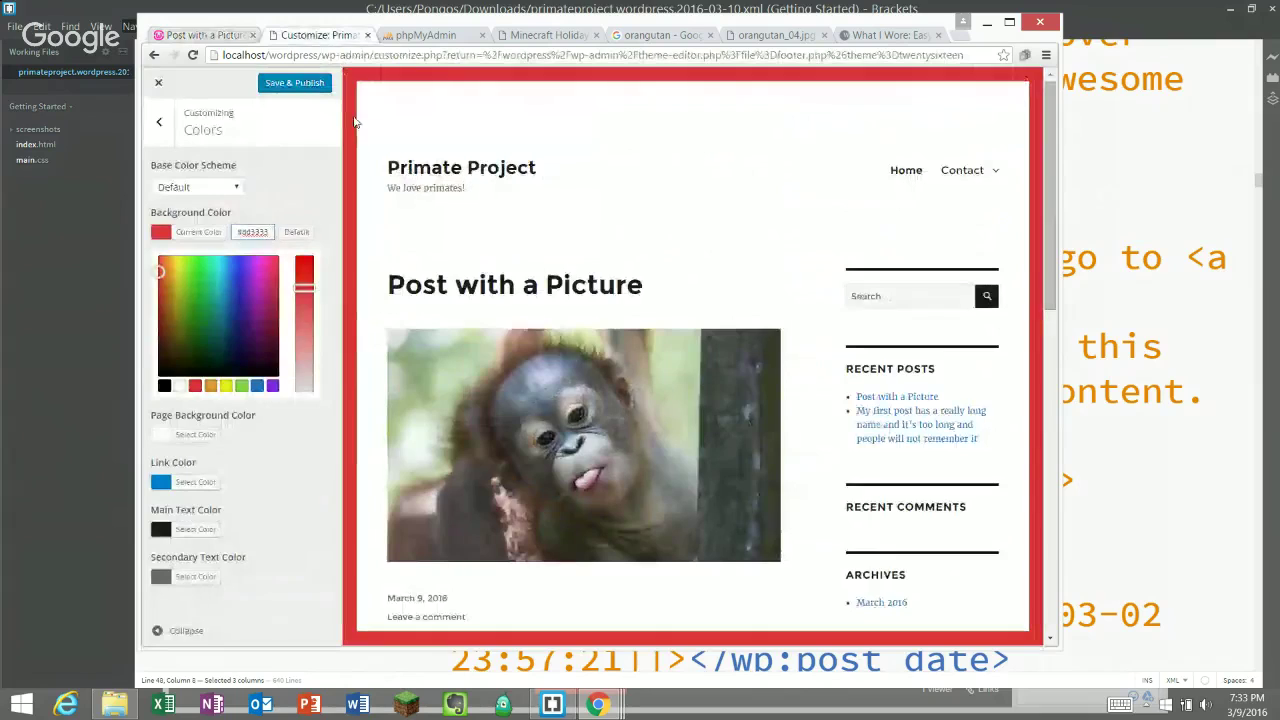
# - Set the Background Color to the preset orange (#dd9933)
pyautogui.click(210, 386)
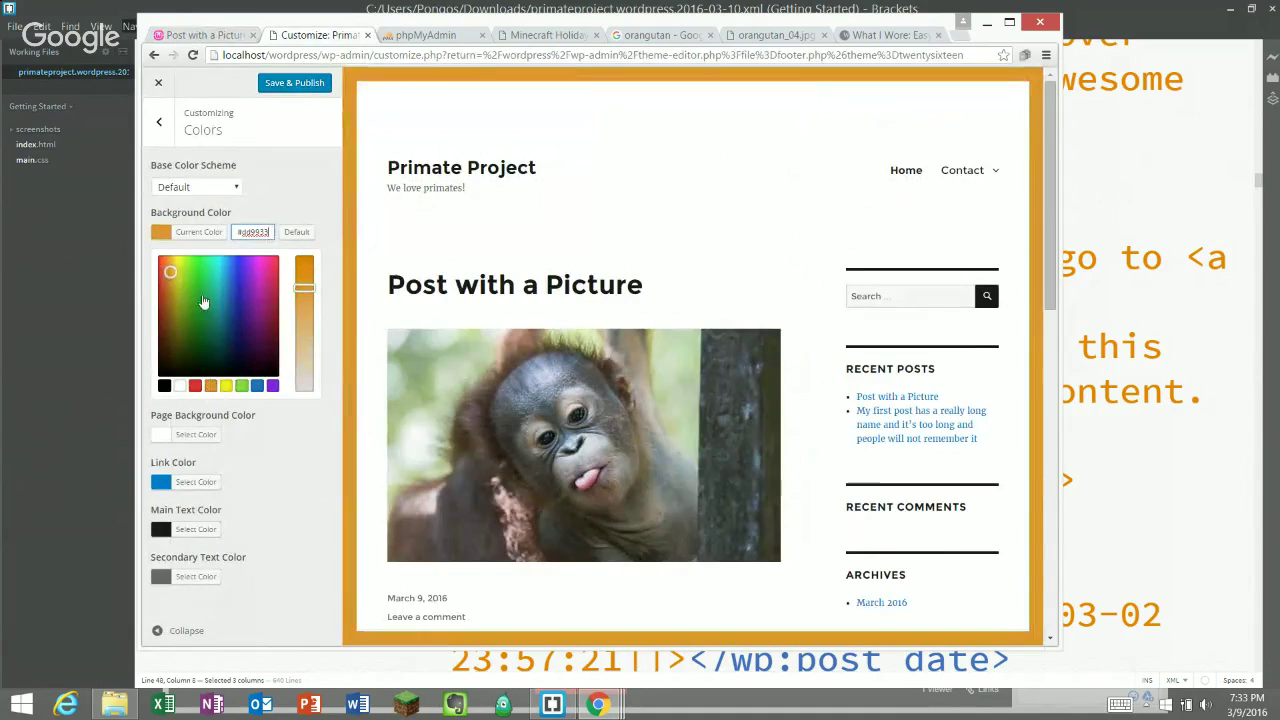
pyautogui.click(309, 237)
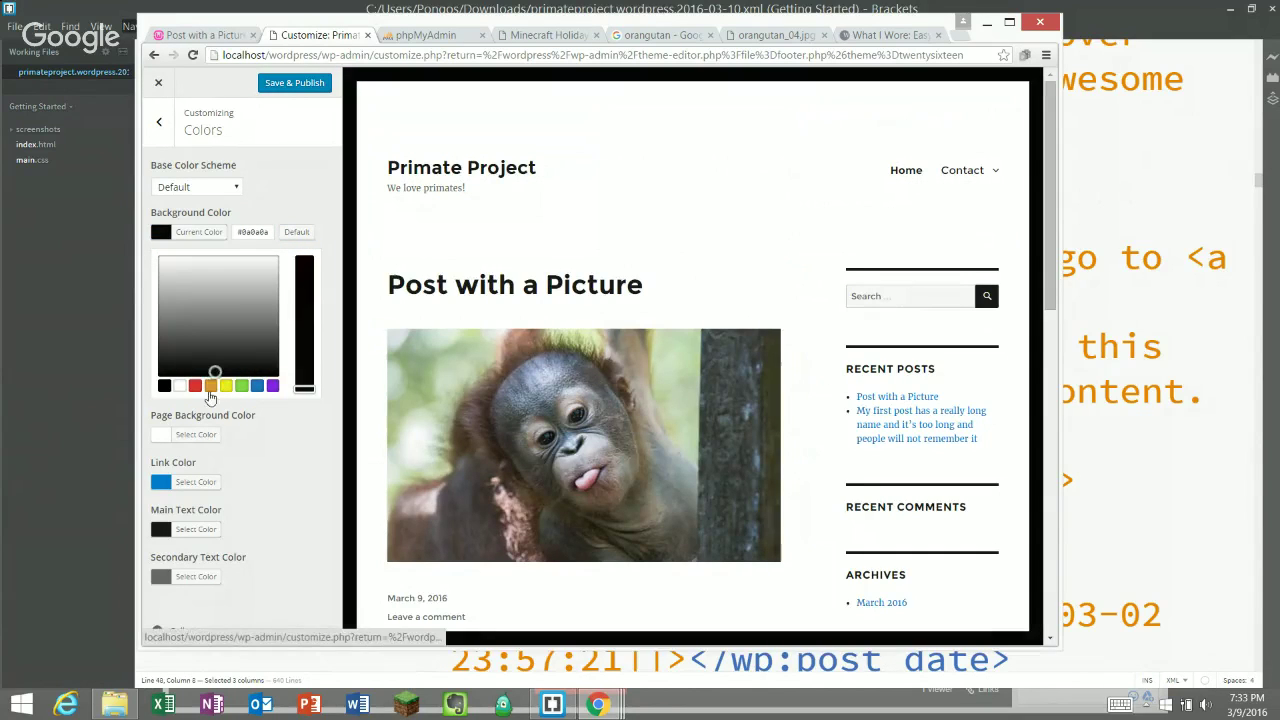
pyautogui.click(211, 386)
# - Preview red (#dd3333) as the Page Background Color and set it back to white (#ffffff)
pyautogui.click(188, 435)
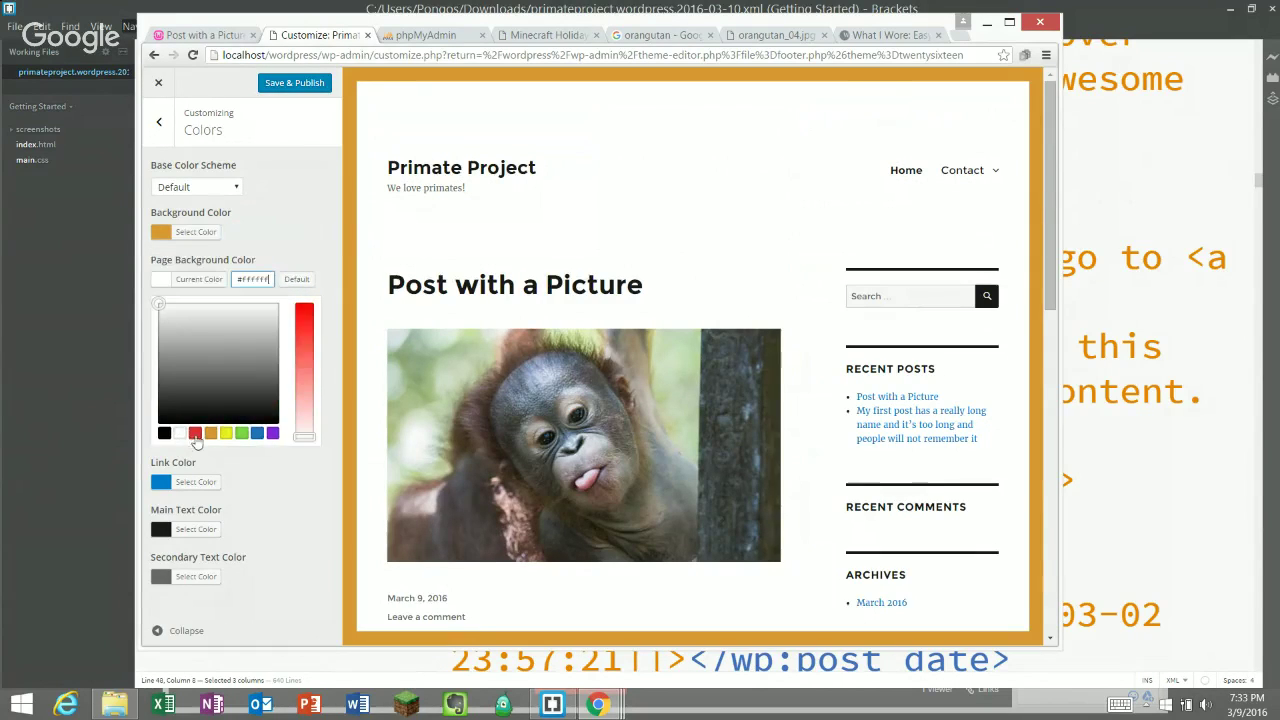
pyautogui.click(195, 435)
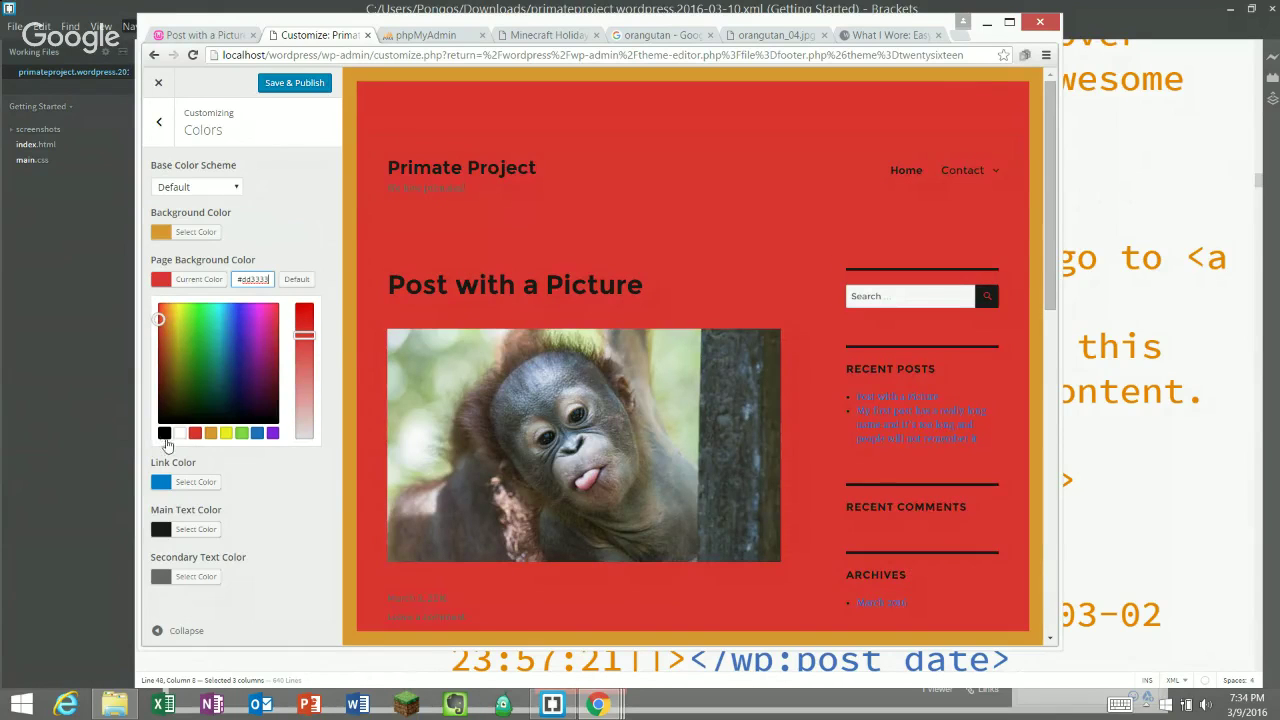
pyautogui.click(179, 434)
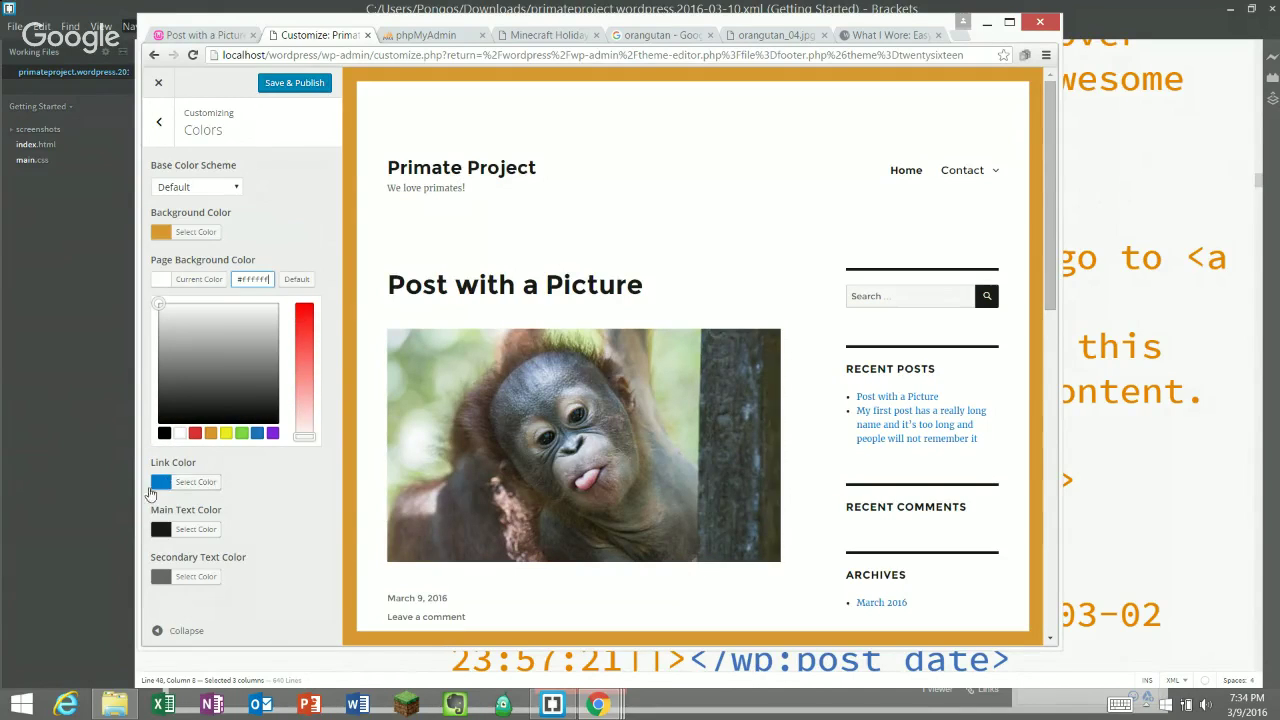
# - Set the Link Color to the preset orange (#dd9933) and leave the Colors settings
pyautogui.click(170, 487)
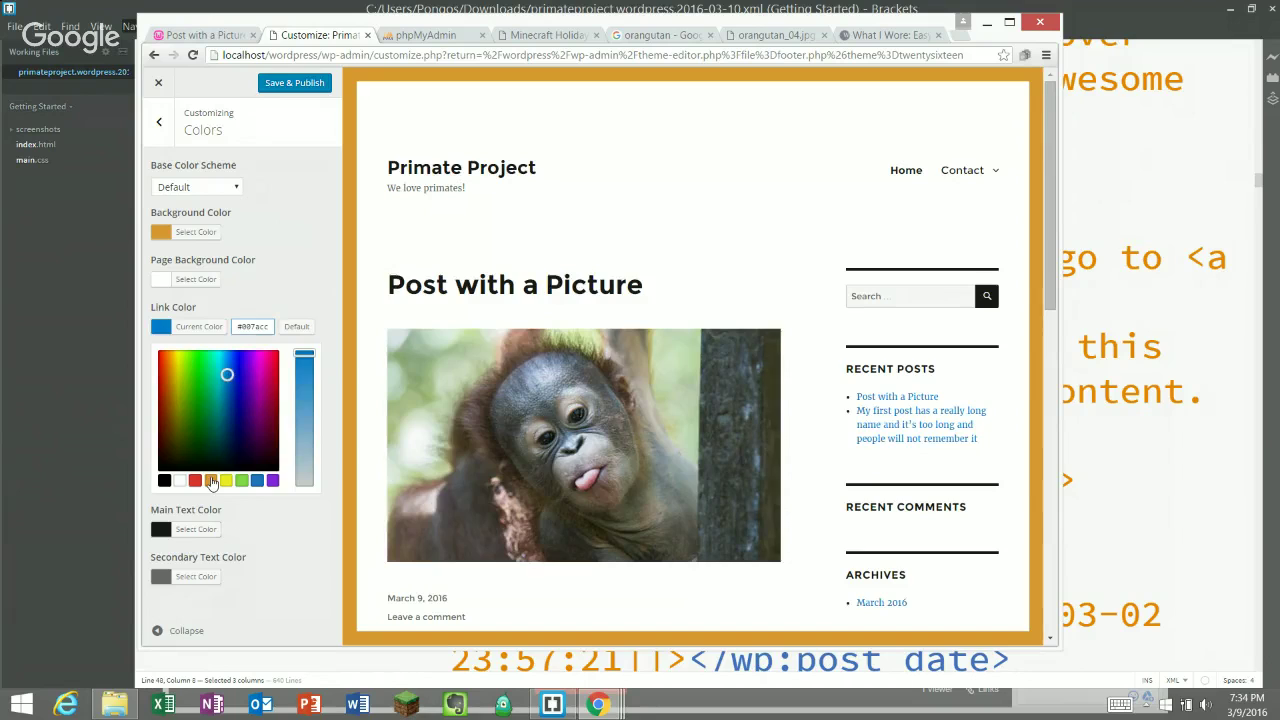
pyautogui.click(210, 480)
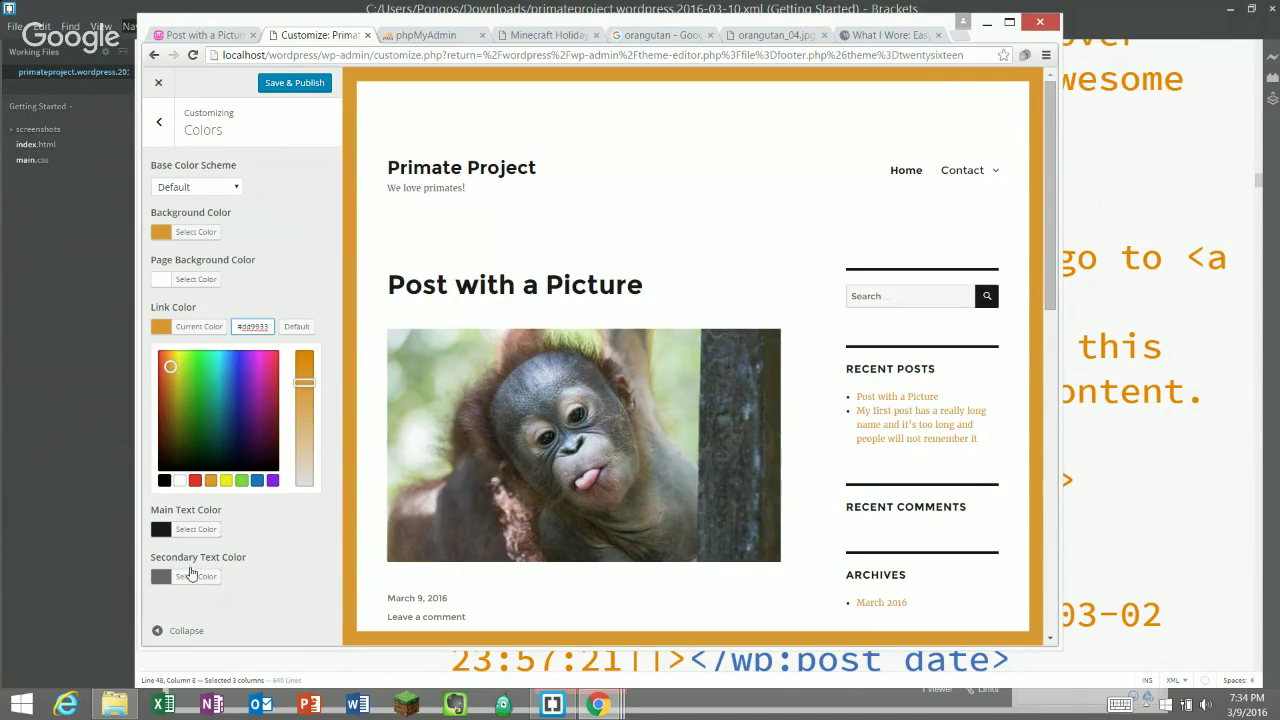
pyautogui.click(156, 133)
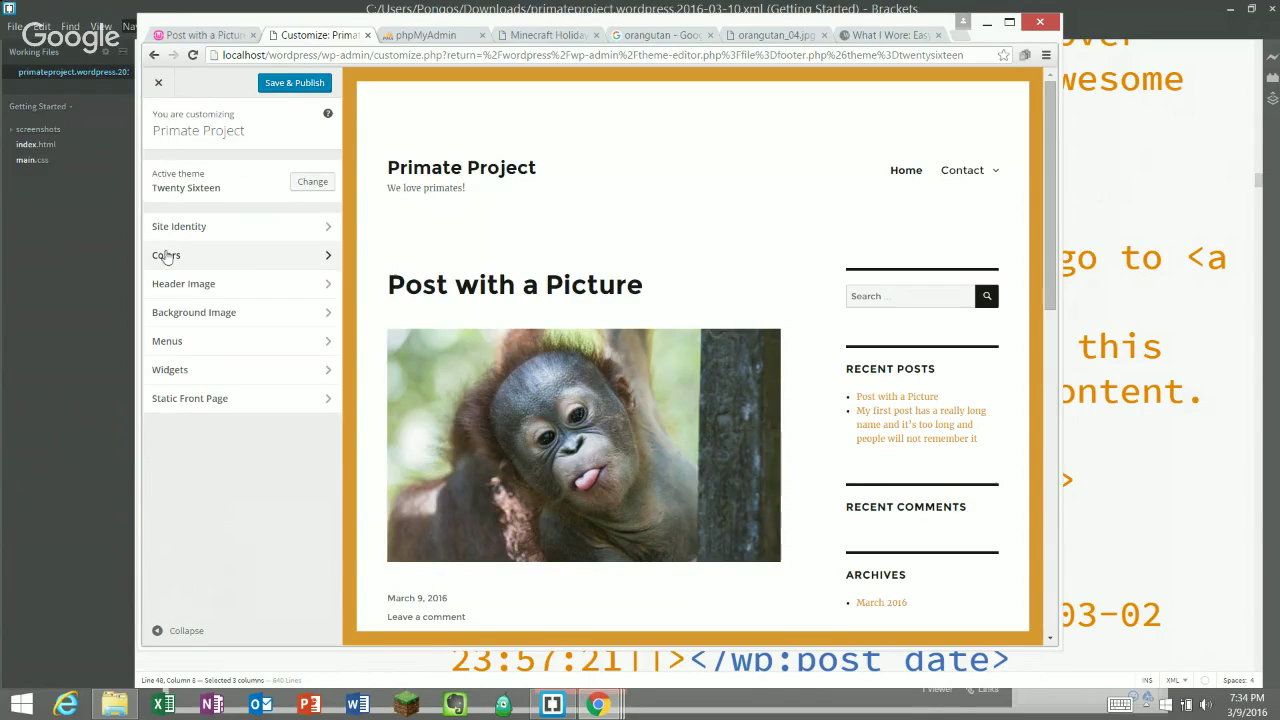
# - Add orang09ndpa.jpg from the media library as the header image, cropped to the band across the four lower baby orangutans
pyautogui.click(175, 294)
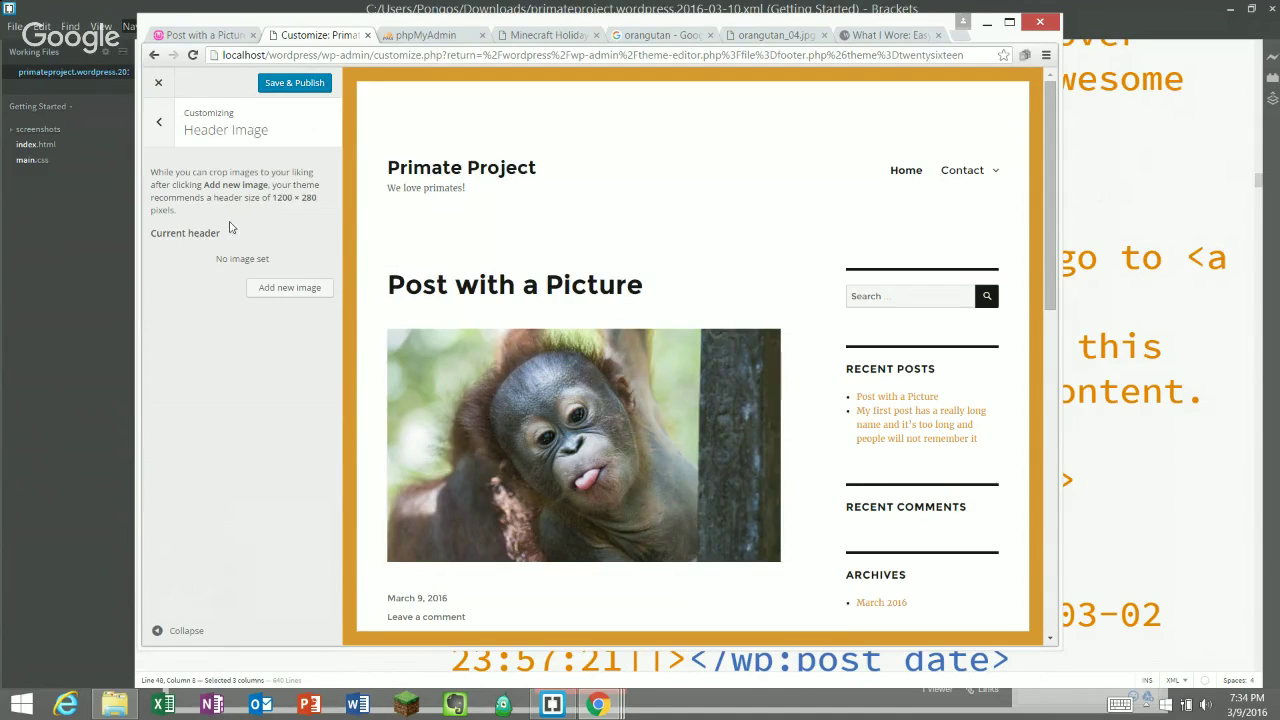
pyautogui.click(306, 284)
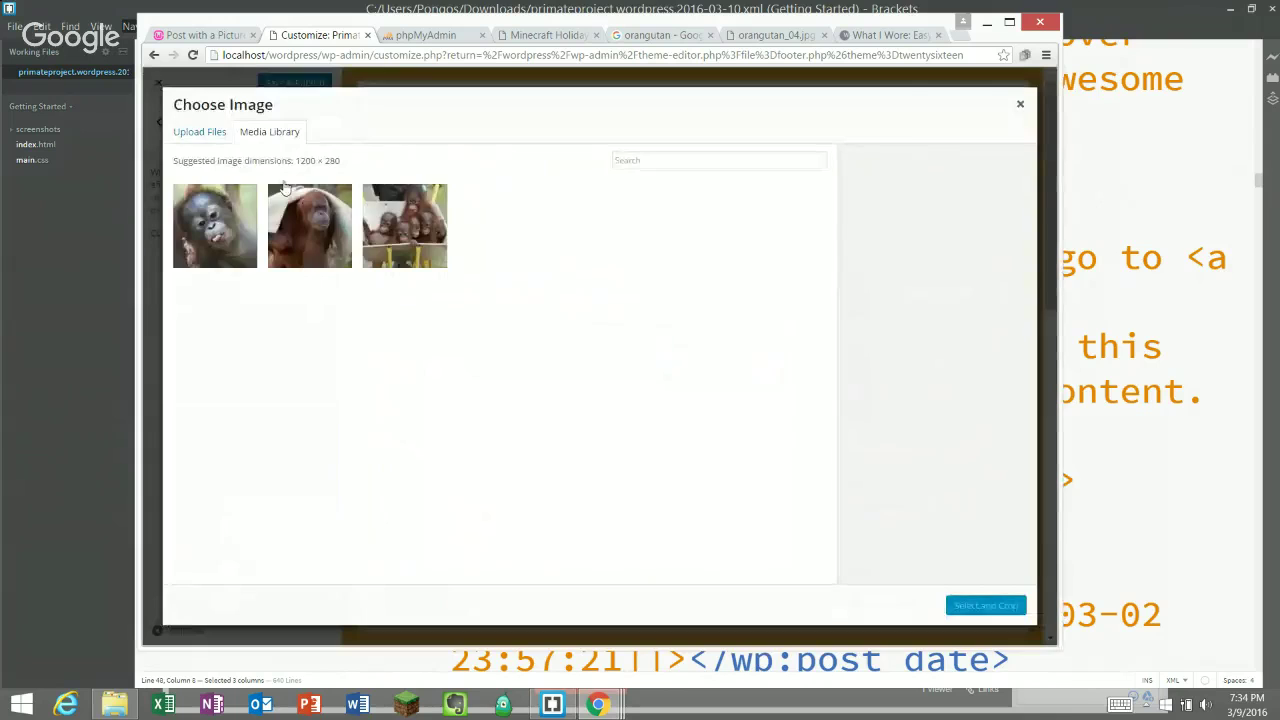
pyautogui.click(415, 250)
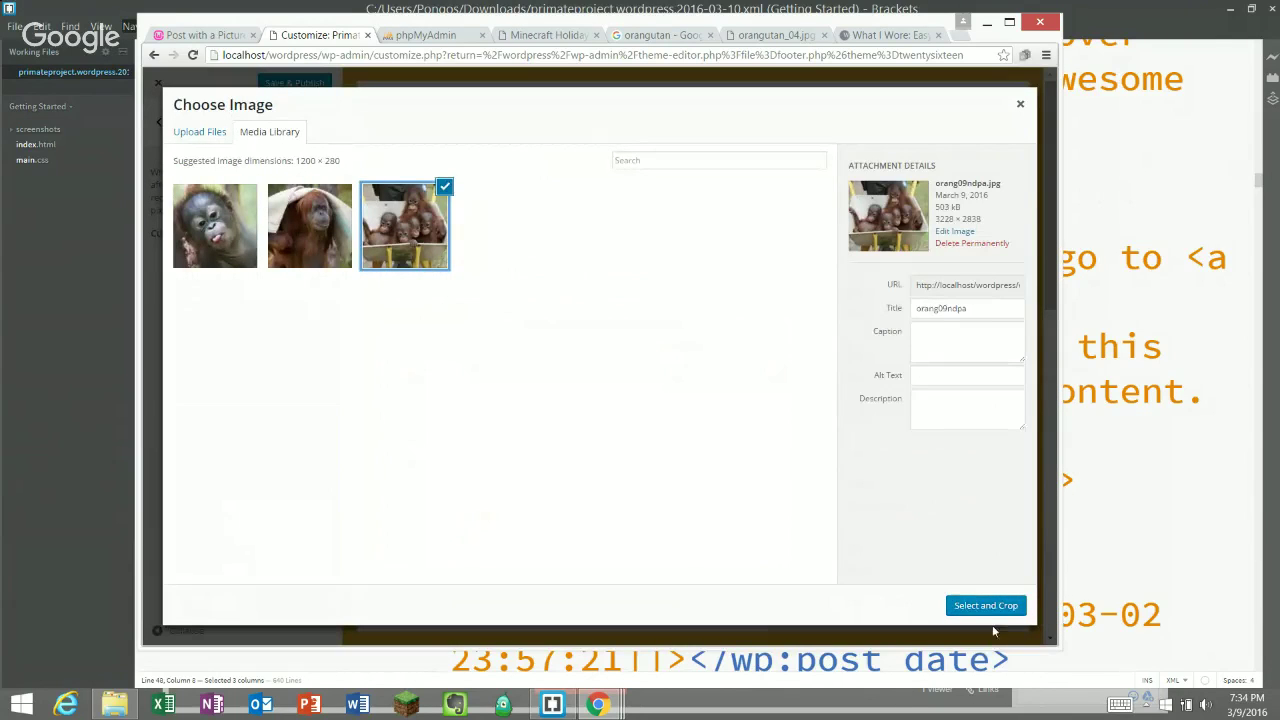
pyautogui.click(990, 607)
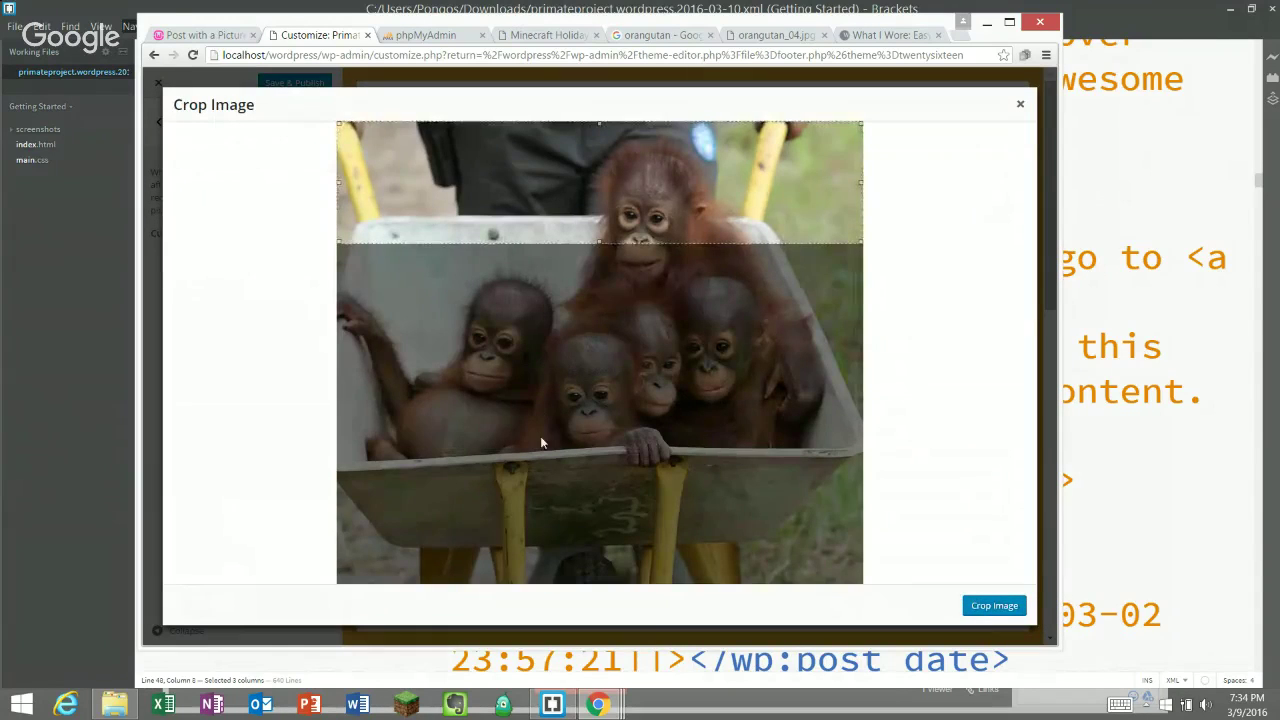
pyautogui.moveTo(572, 170); pyautogui.dragTo(560, 361)
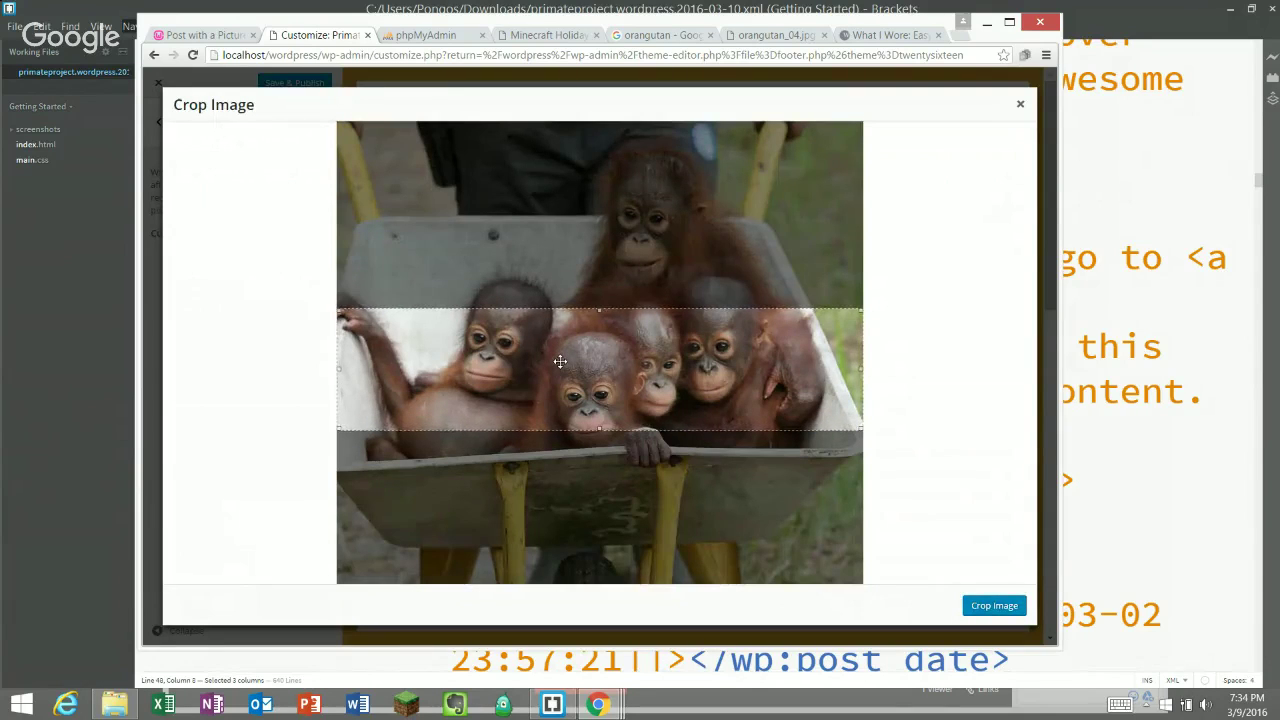
pyautogui.click(994, 605)
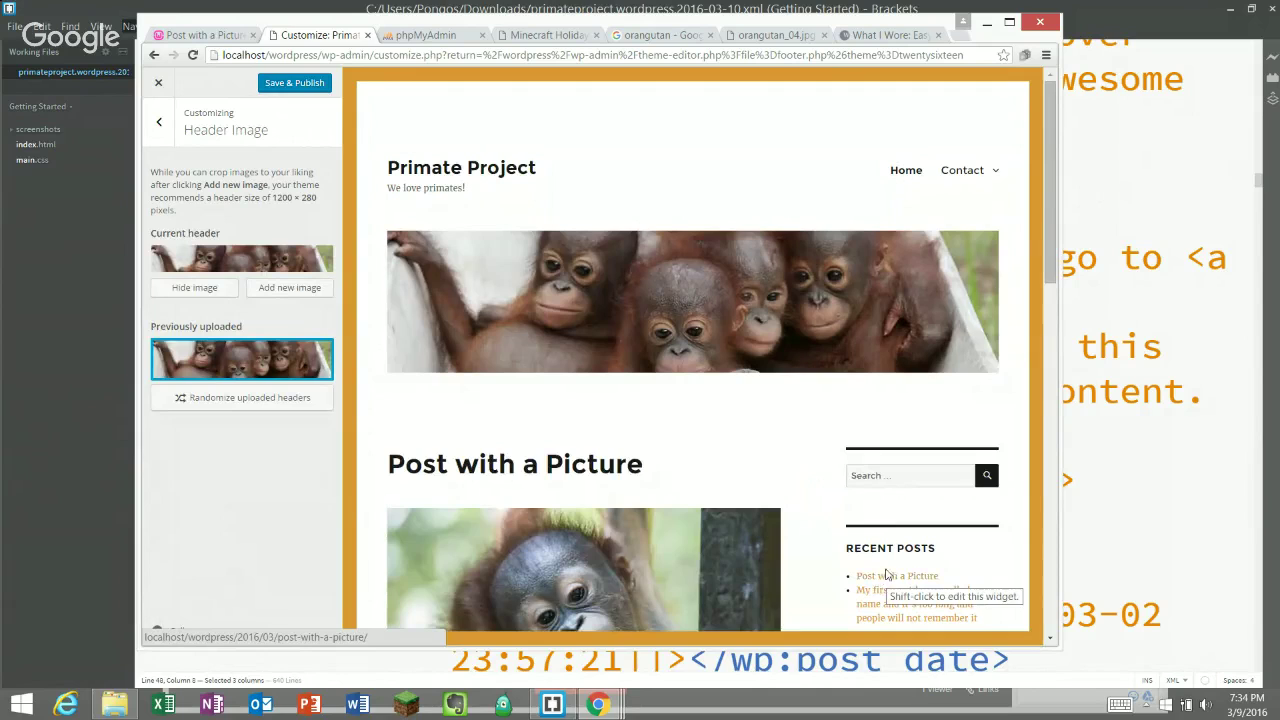
pyautogui.click(164, 121)
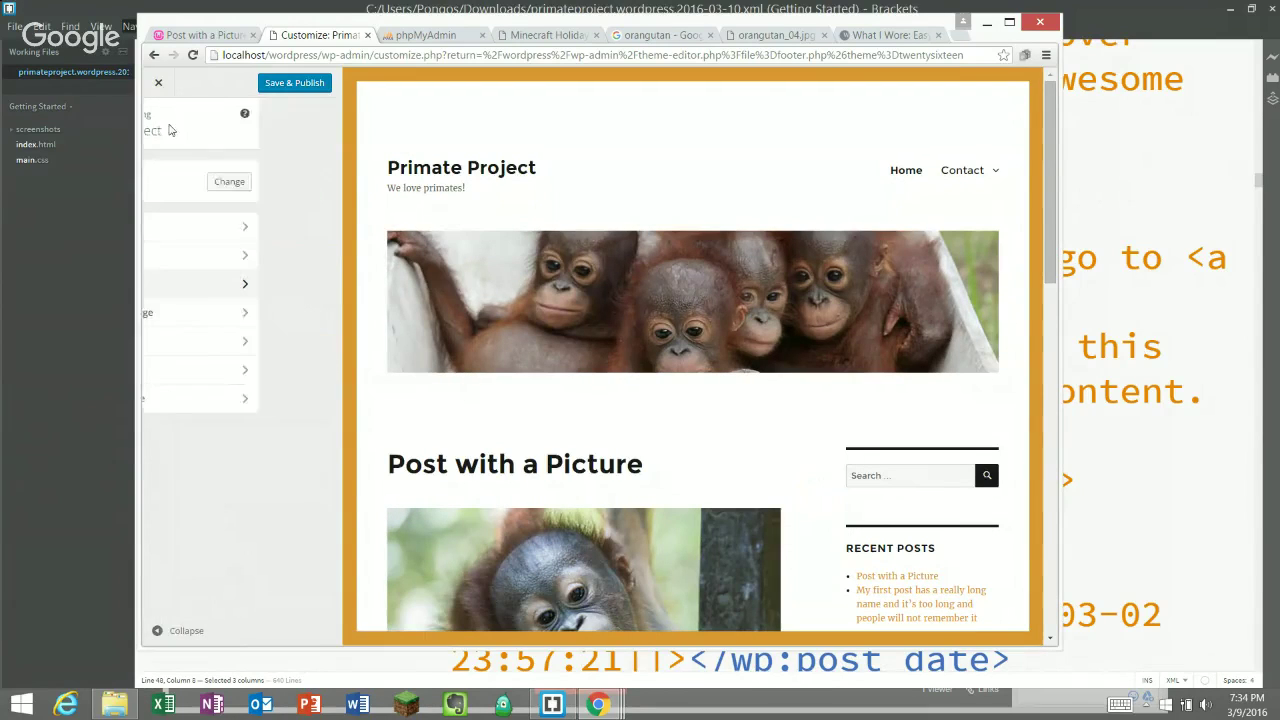
# - Set the wheelbarrow orangutan photo from the media library as the background image and check it in a wider preview
pyautogui.click(222, 312)
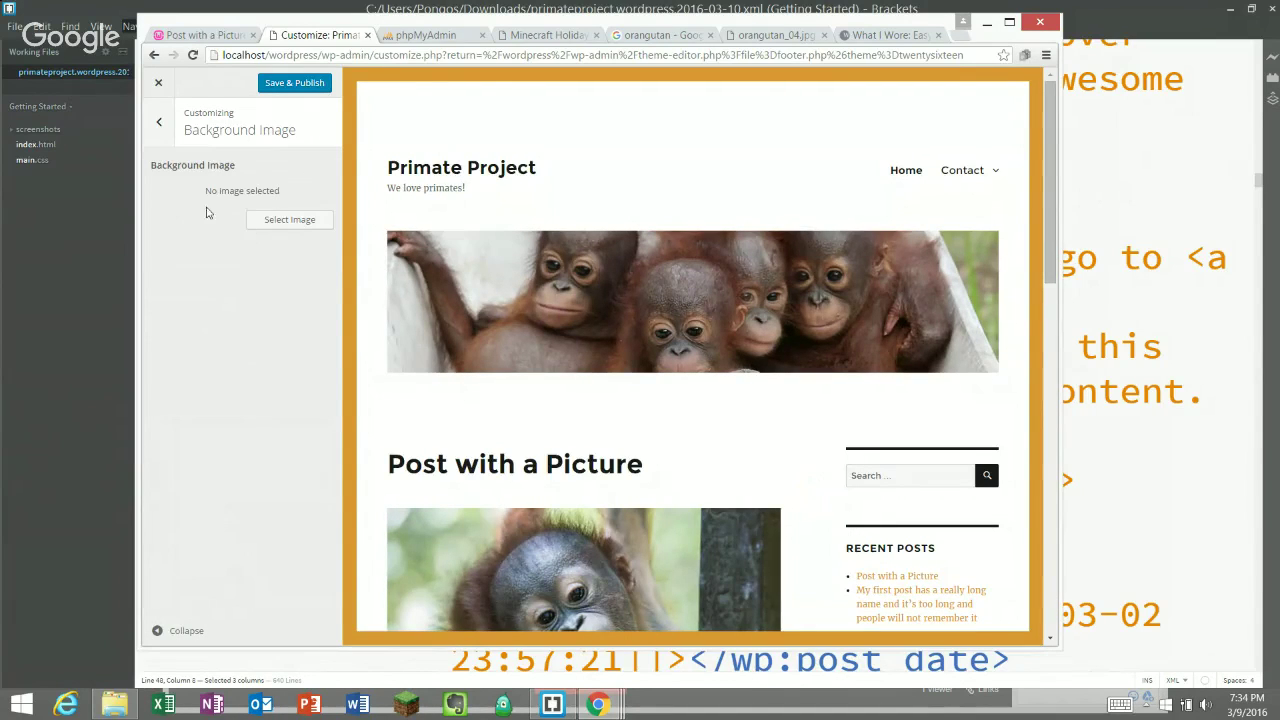
pyautogui.click(290, 219)
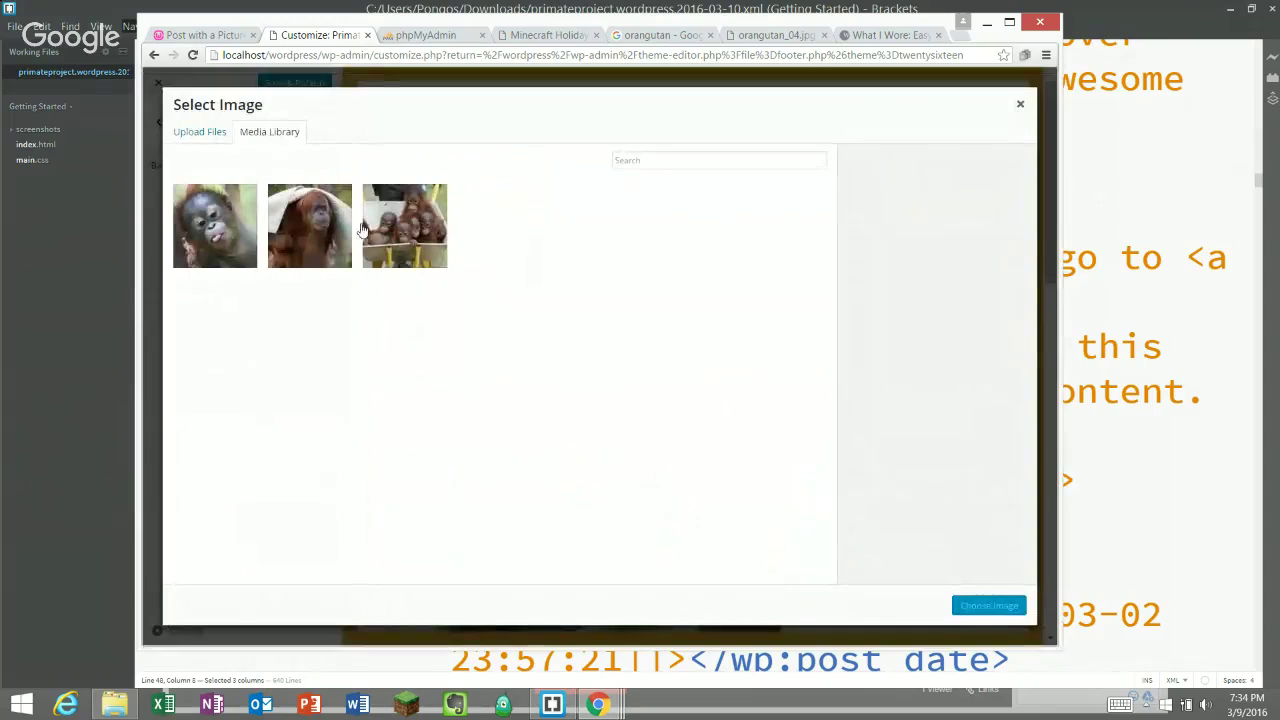
pyautogui.click(404, 226)
pyautogui.click(988, 606)
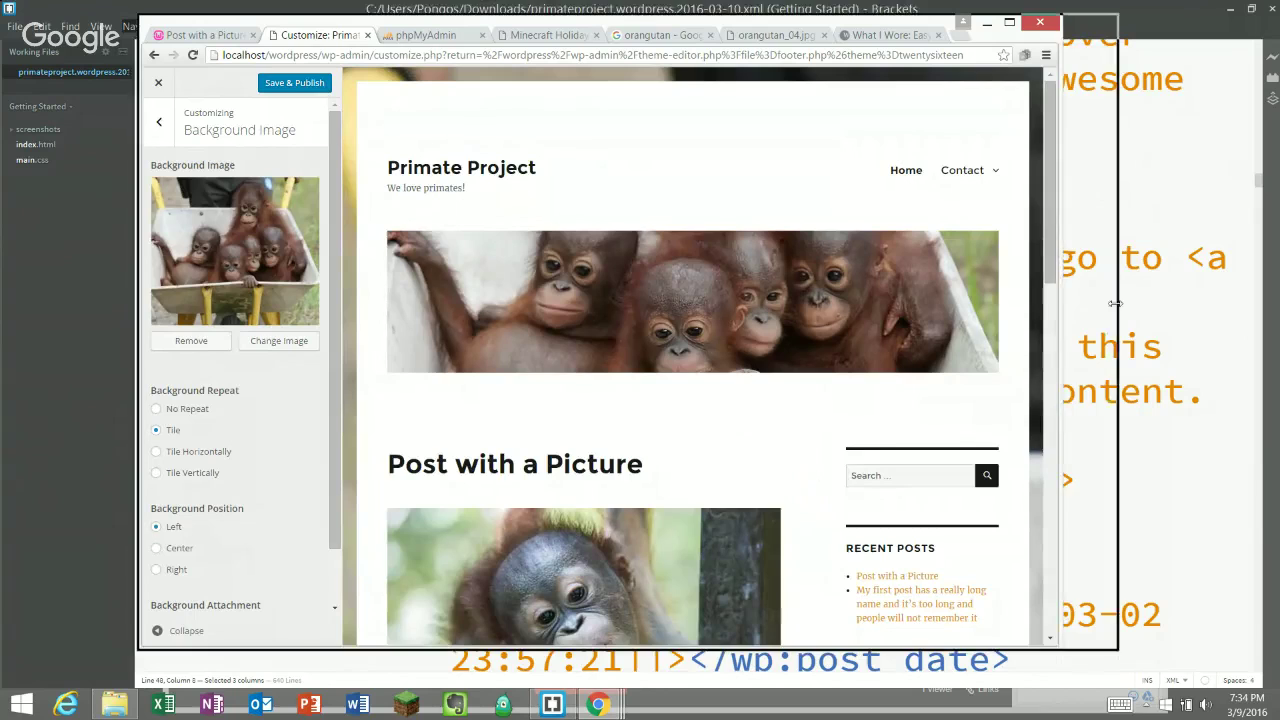
pyautogui.moveTo(1059, 303); pyautogui.dragTo(1129, 303)
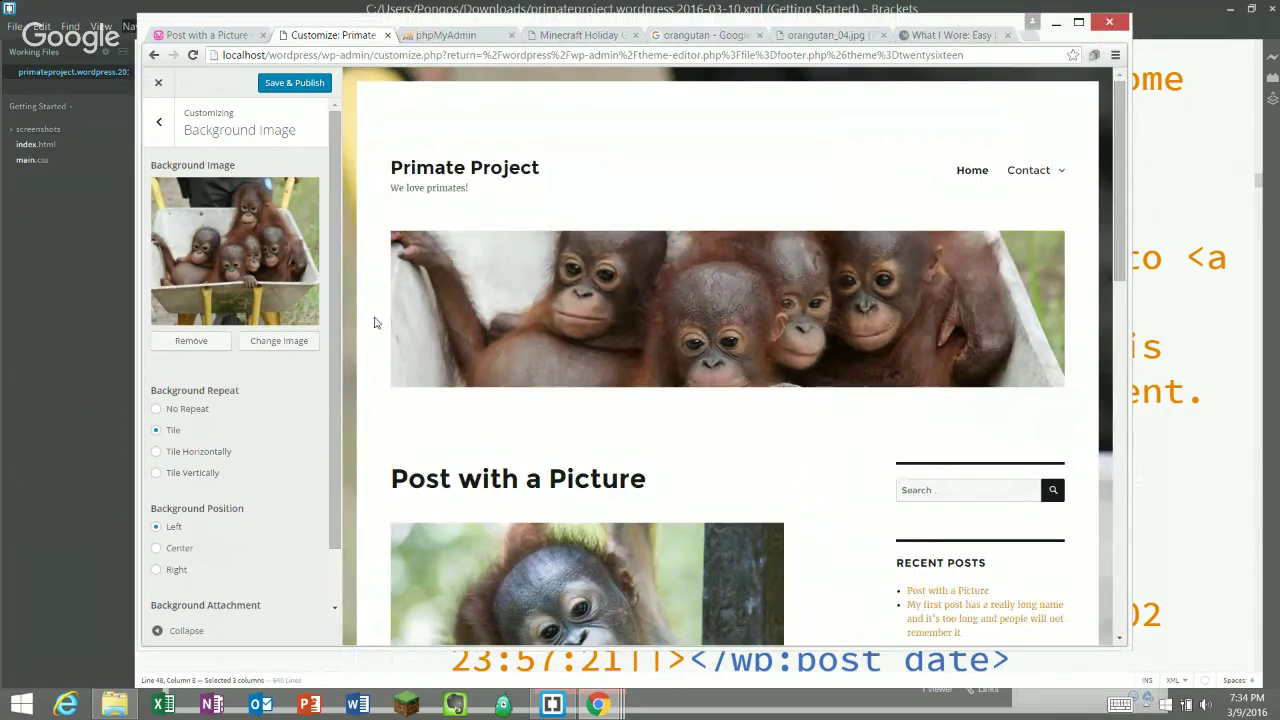
pyautogui.scroll(-10, 463, 404)
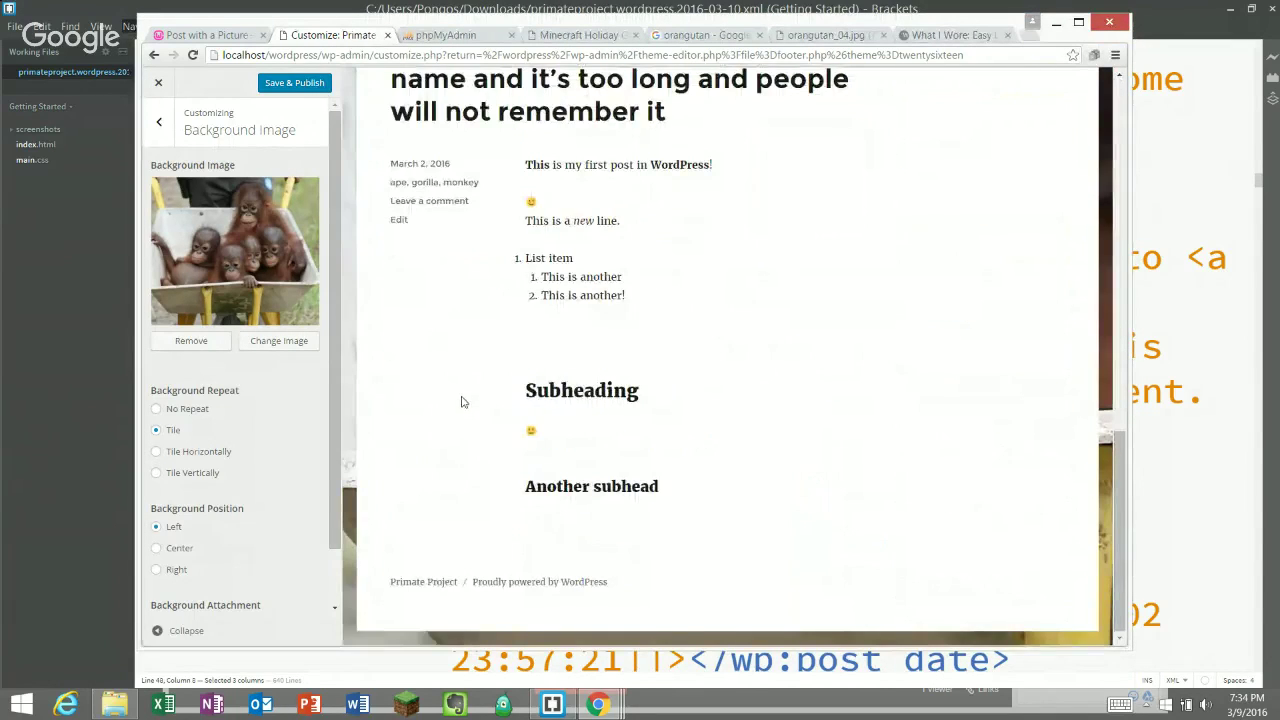
# - Review the Main Menu's items and options and the Static Front Page settings, returning to the customizer's section list
pyautogui.click(158, 121)
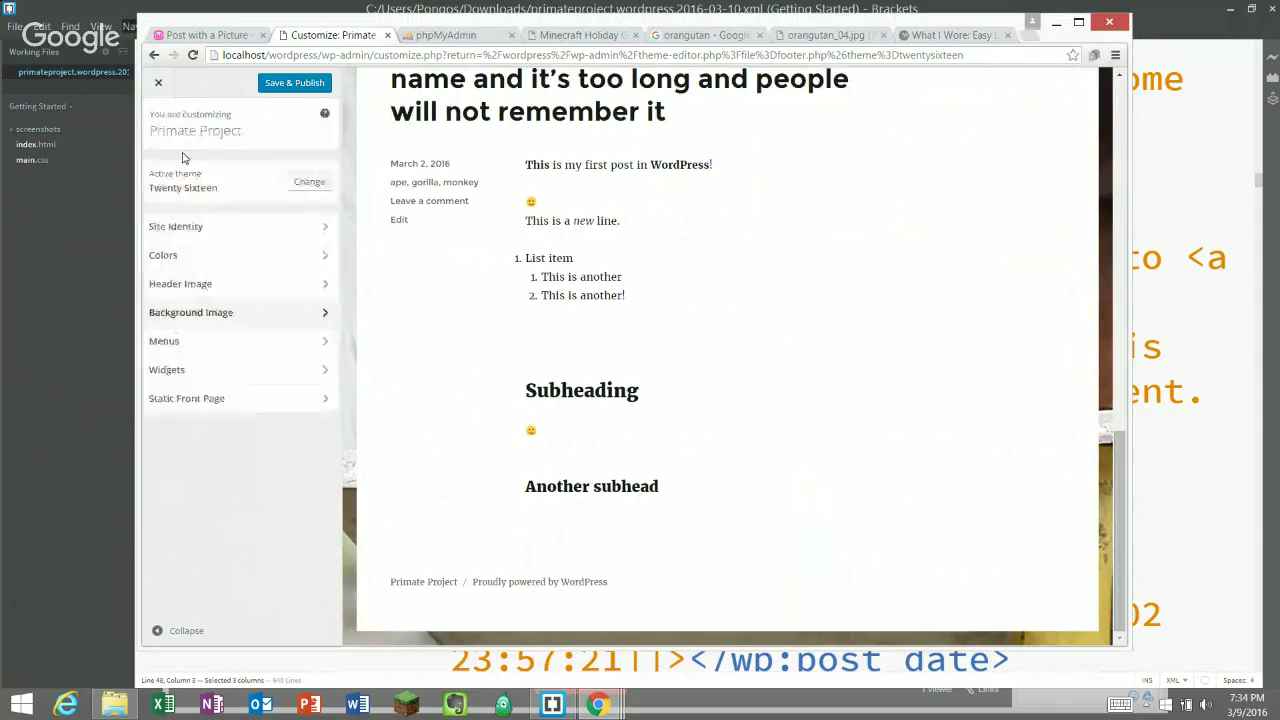
pyautogui.click(190, 350)
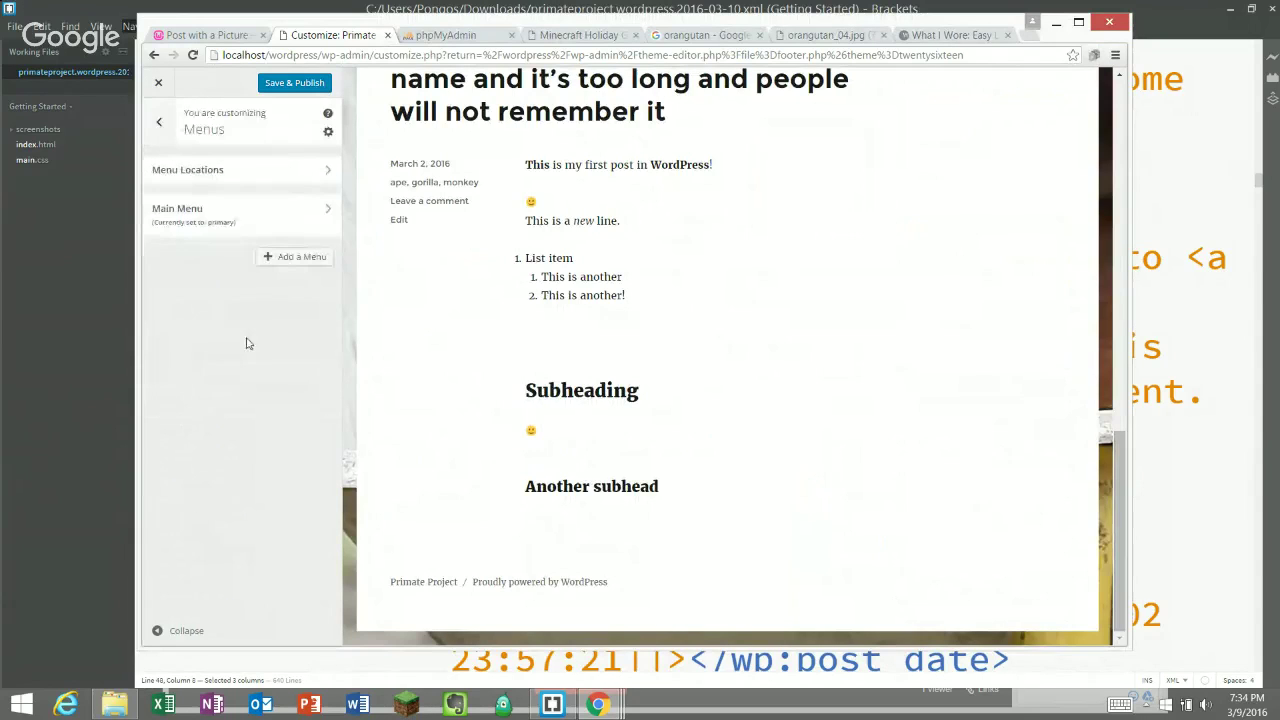
pyautogui.scroll(15, 425, 163)
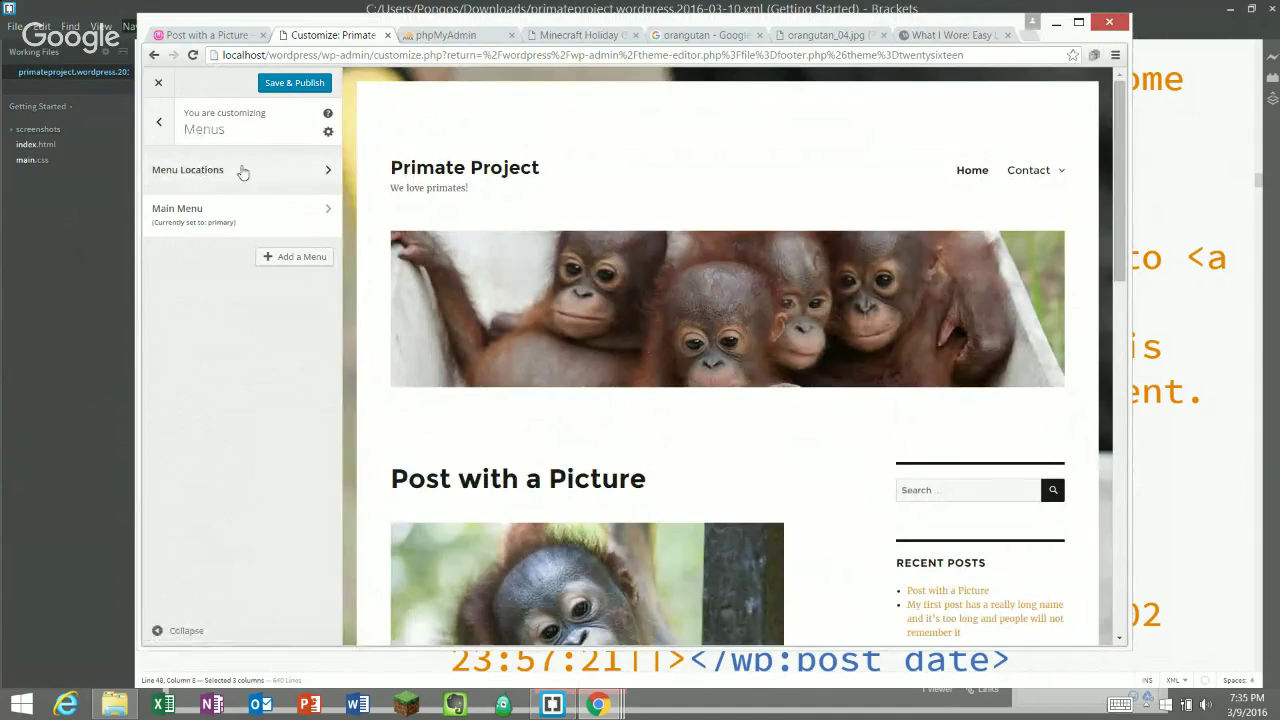
pyautogui.click(233, 223)
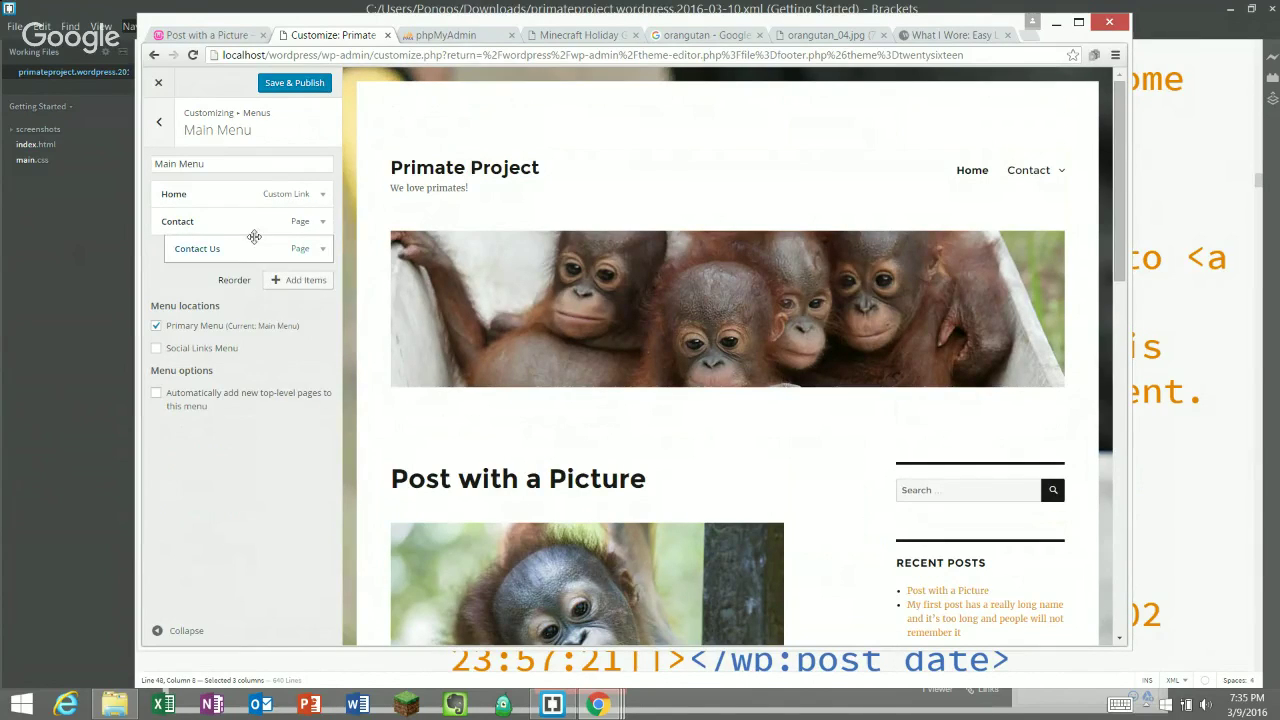
pyautogui.click(159, 138)
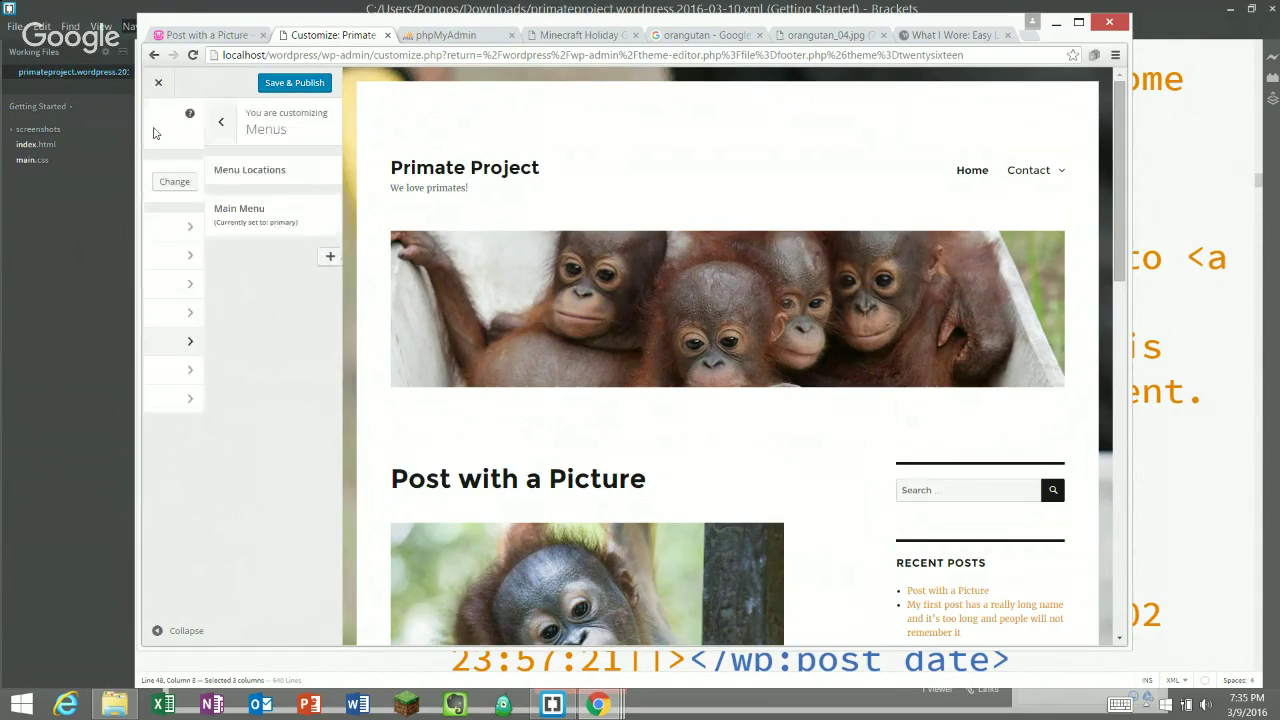
pyautogui.click(240, 400)
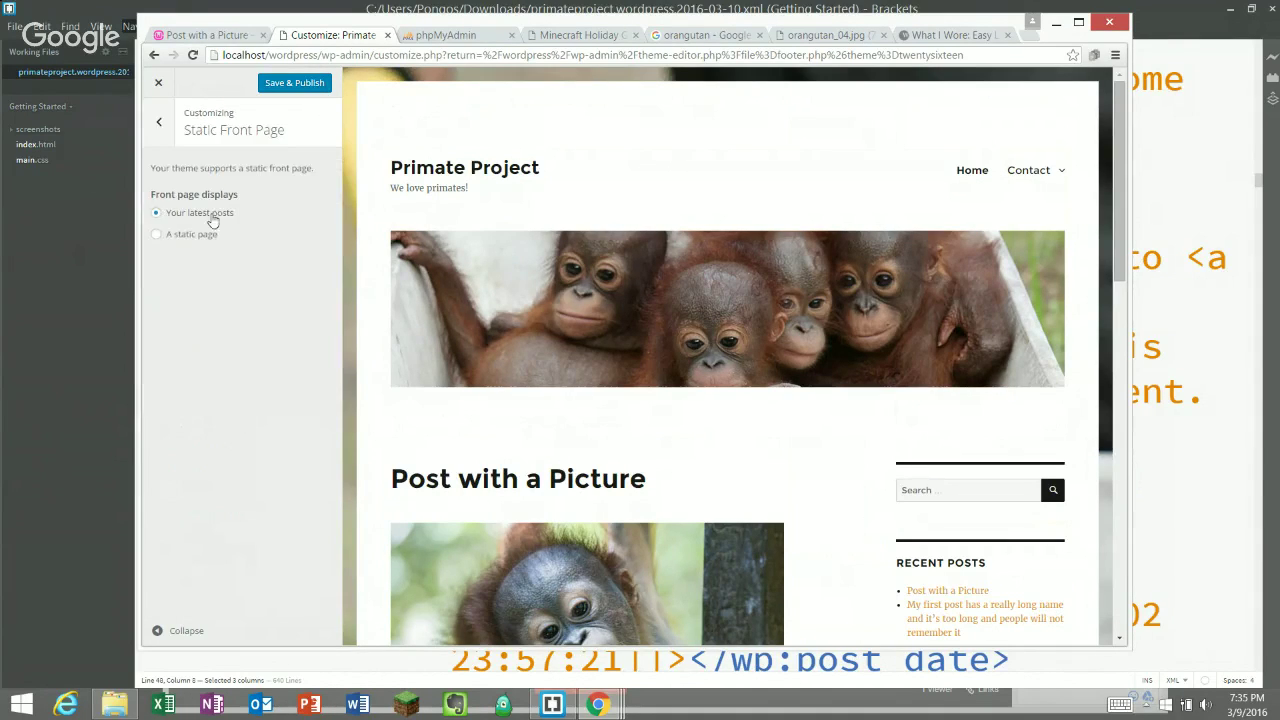
pyautogui.click(163, 122)
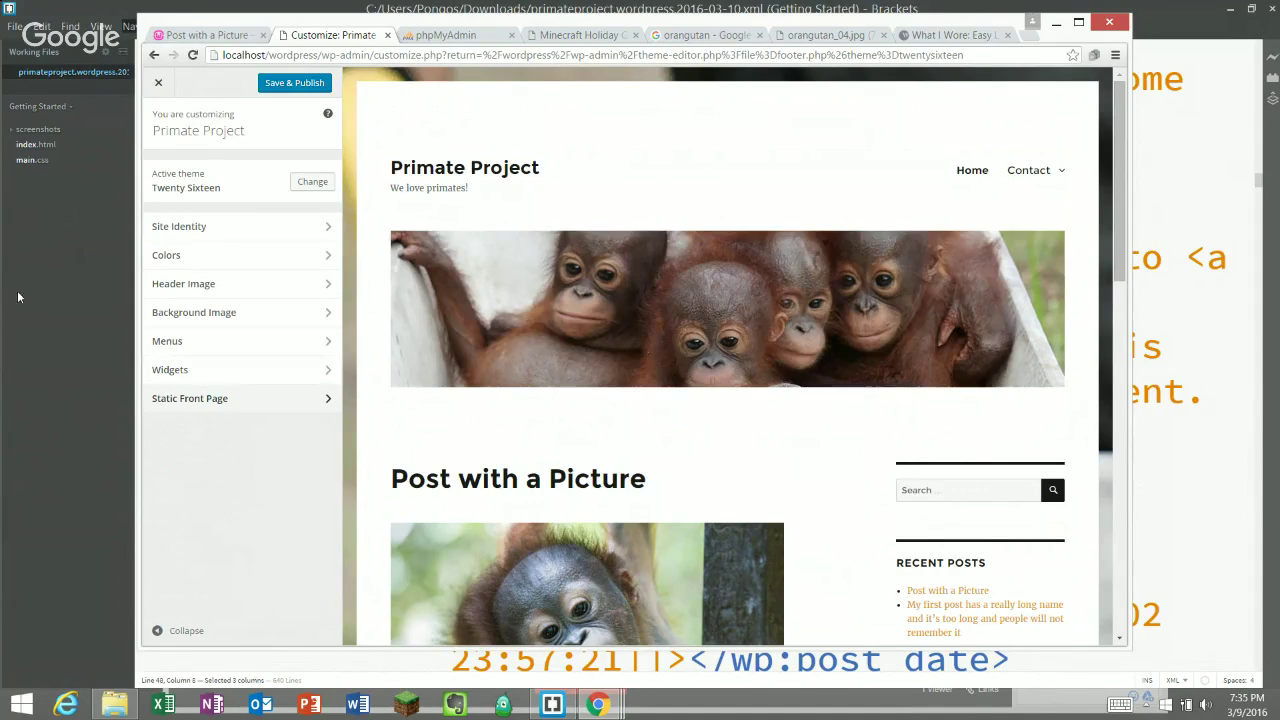
# - Open the Sidebar widgets and move the Meta widget directly below Recent Posts
pyautogui.click(198, 373)
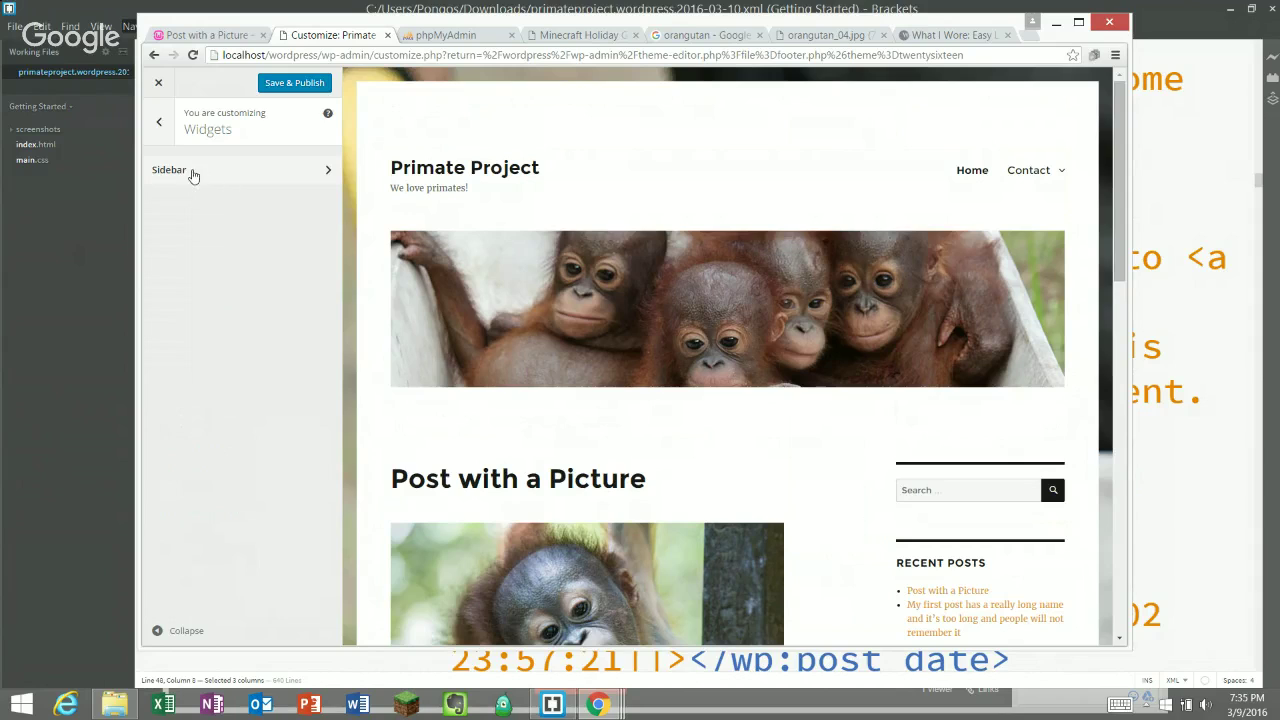
pyautogui.click(248, 180)
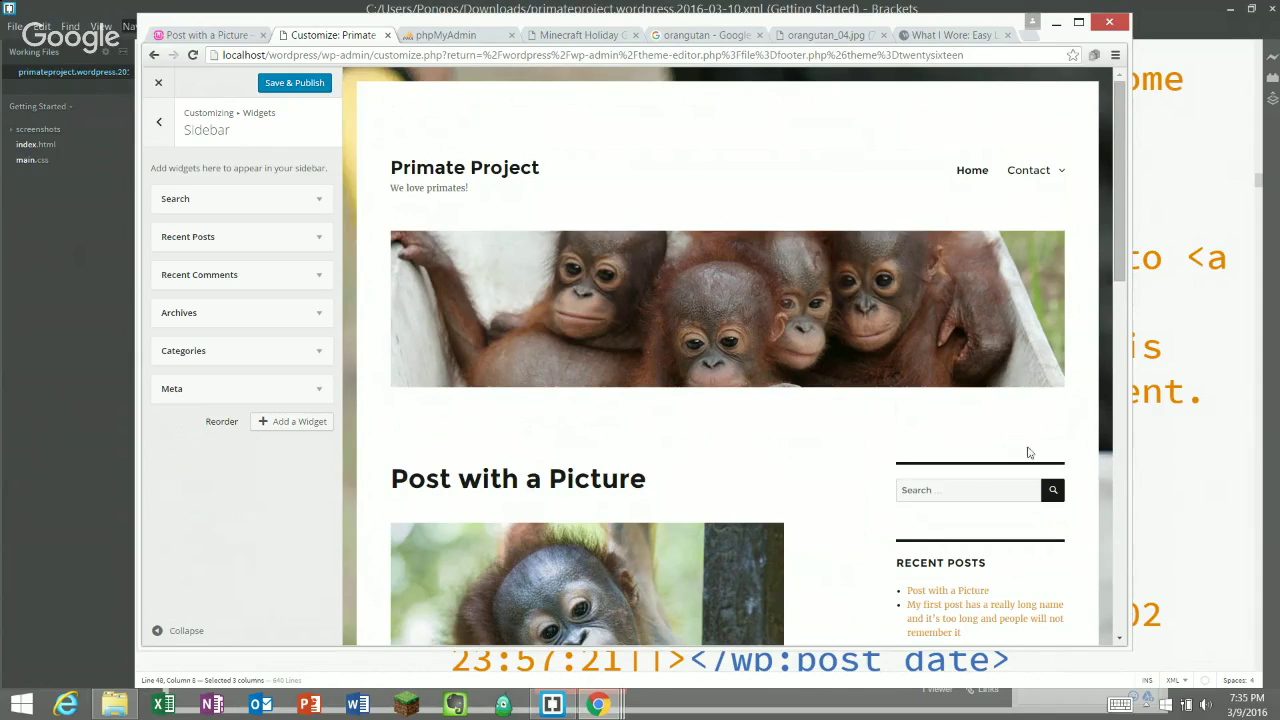
pyautogui.scroll(-3, 1035, 430)
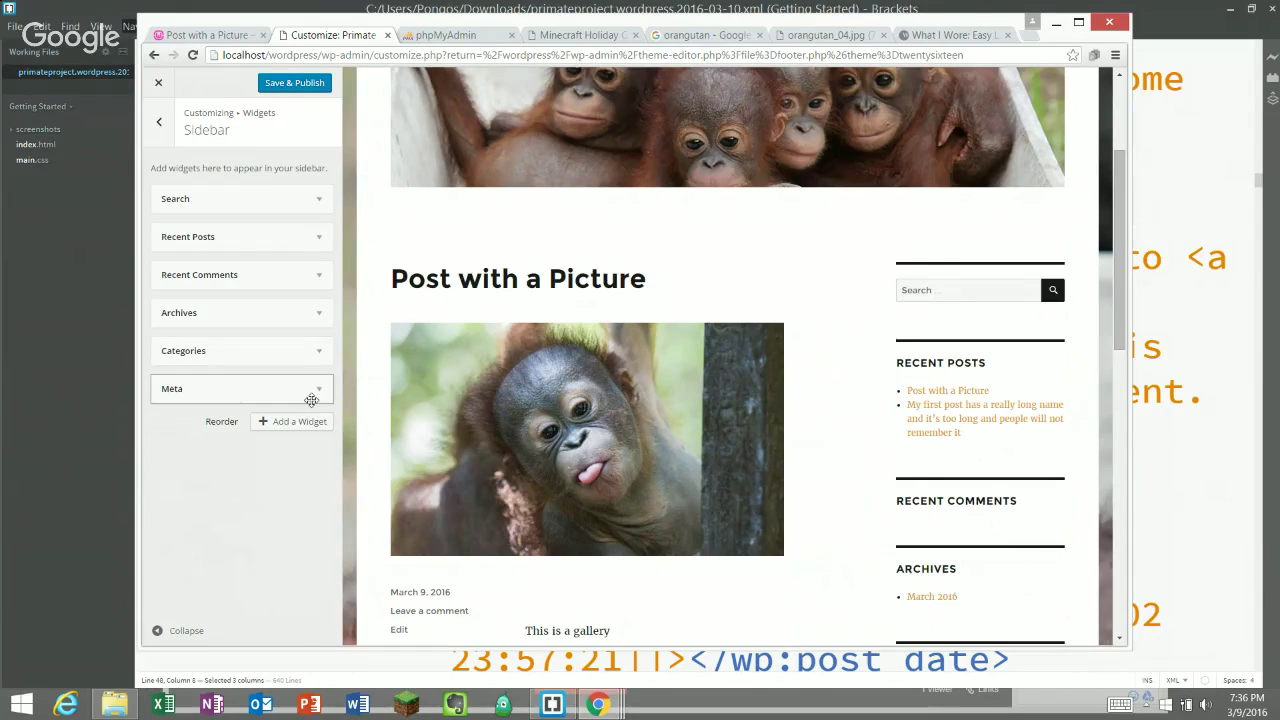
pyautogui.scroll(-1, 1025, 452)
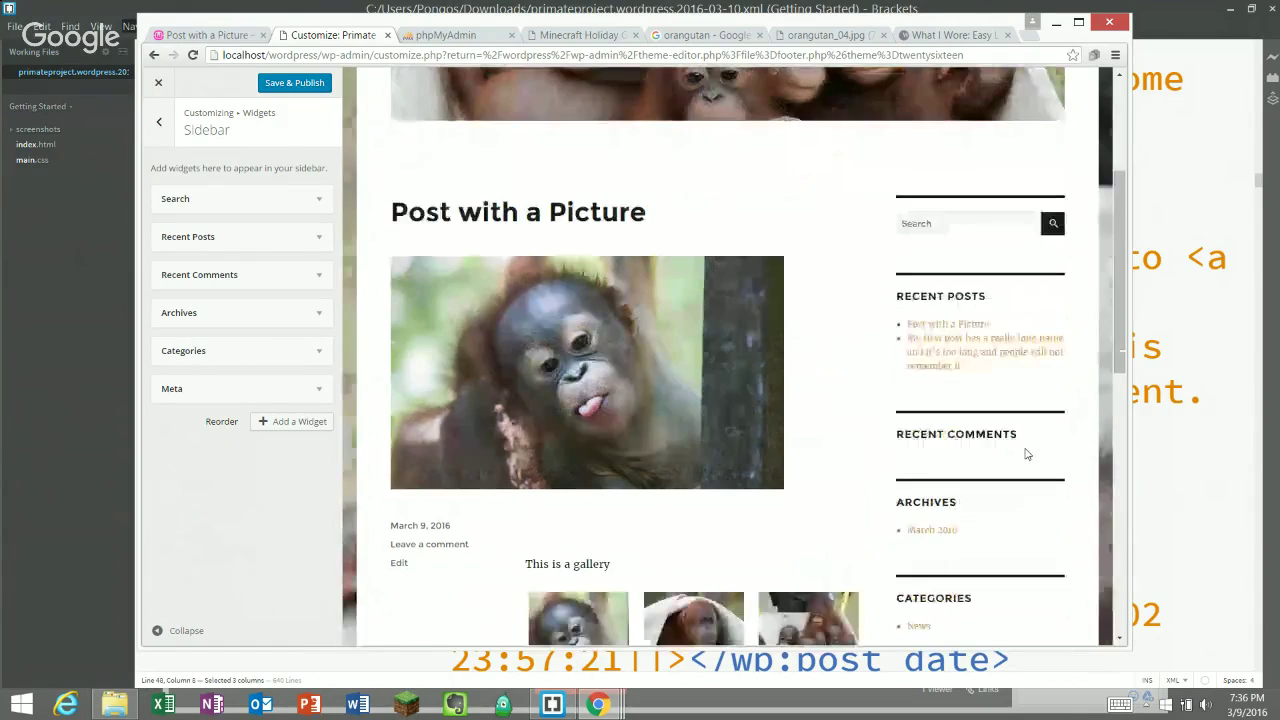
pyautogui.scroll(-2, 1025, 452)
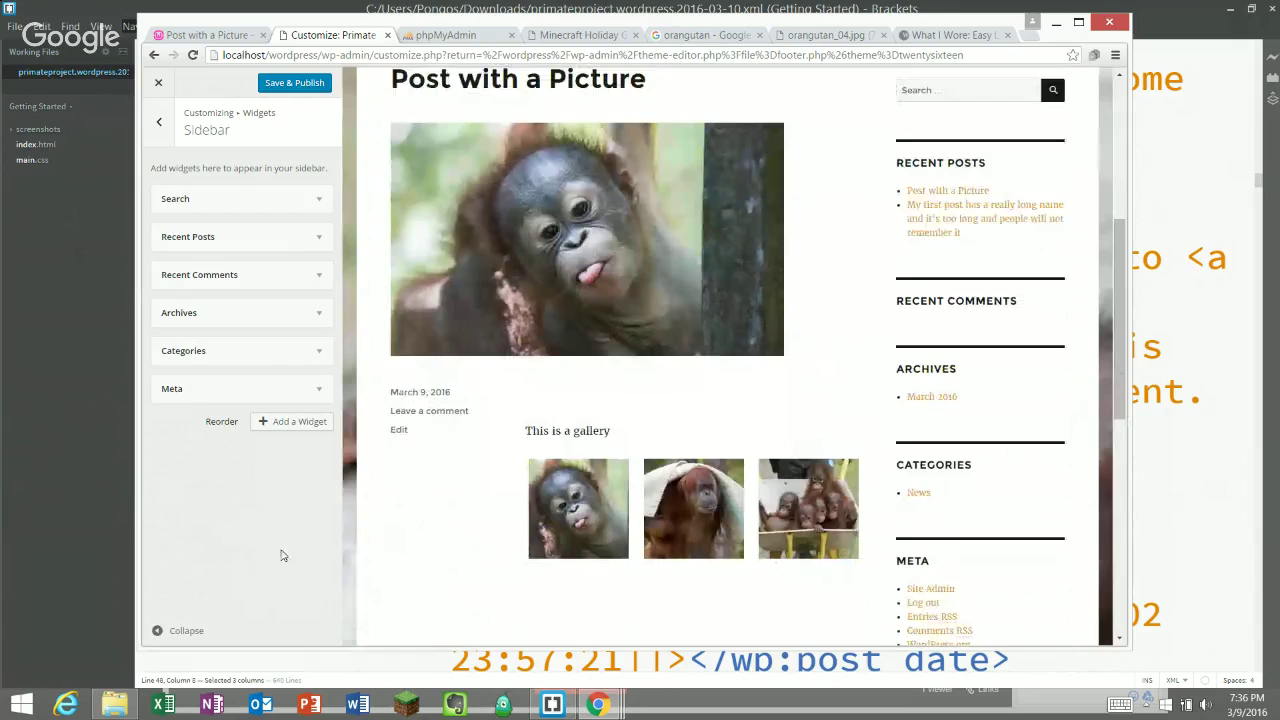
pyautogui.moveTo(239, 387); pyautogui.dragTo(217, 280)
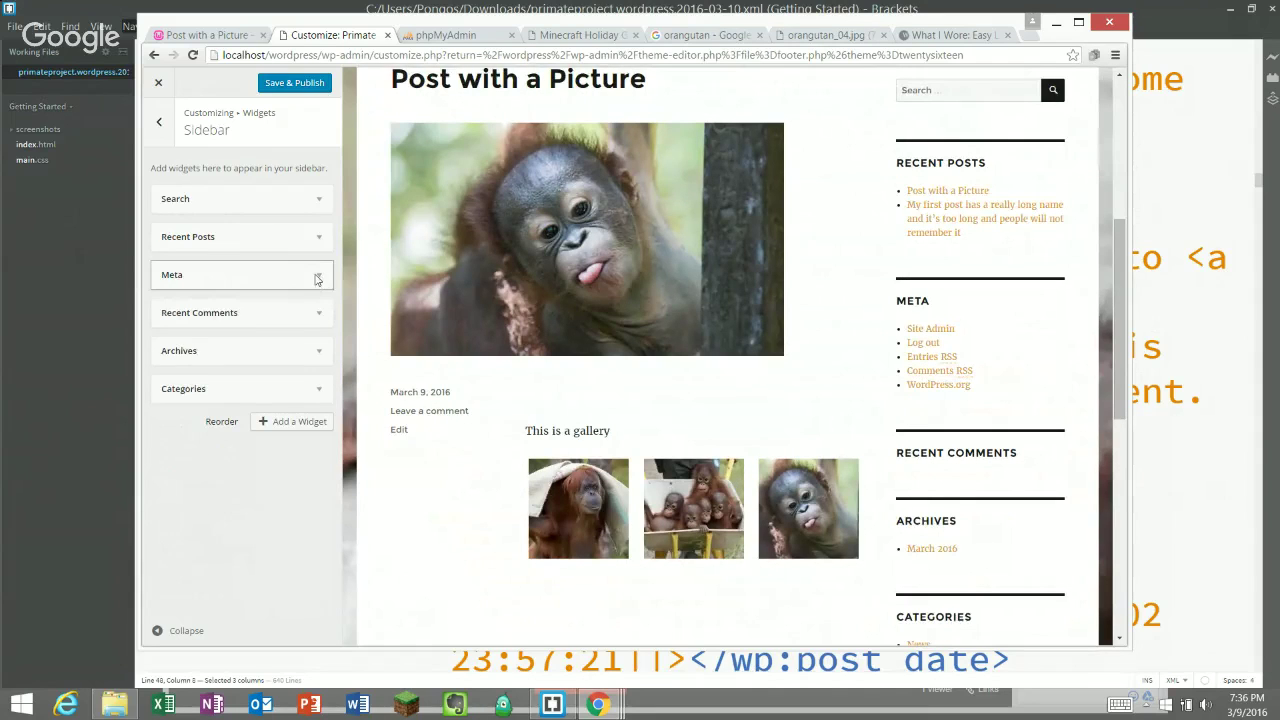
# - Delete the Meta and Archives widgets from the sidebar
pyautogui.click(316, 279)
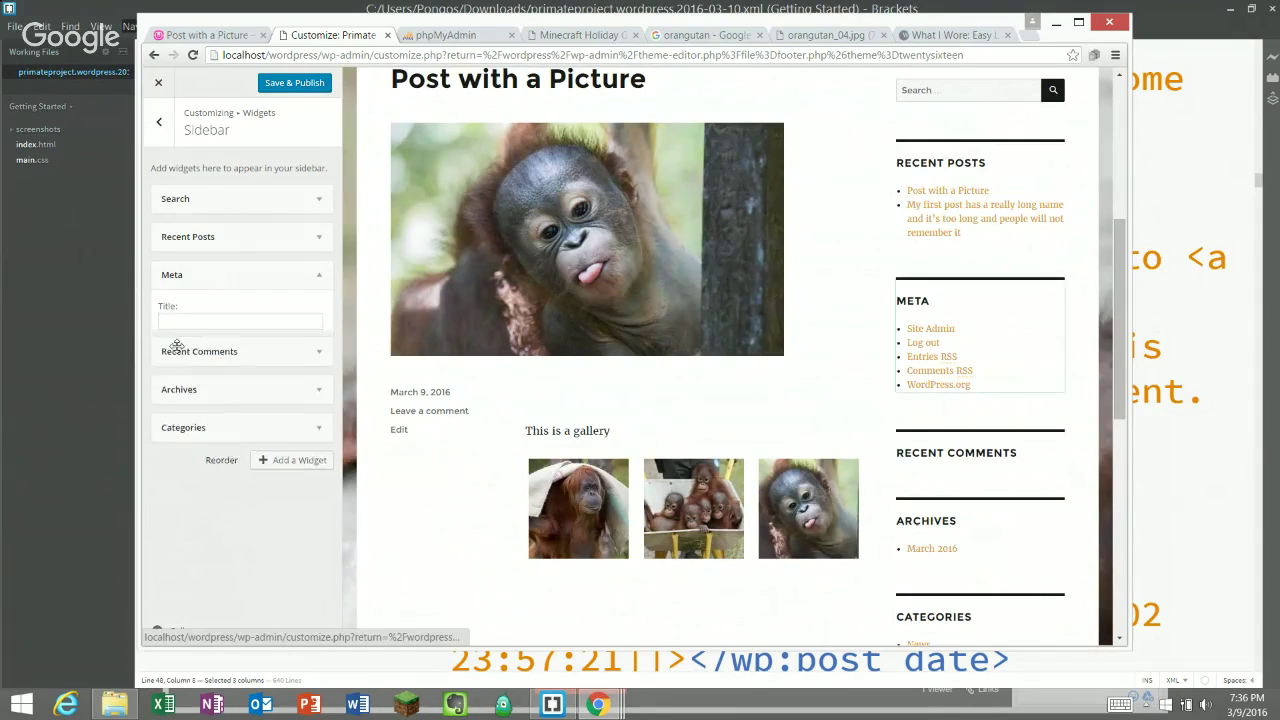
pyautogui.click(175, 345)
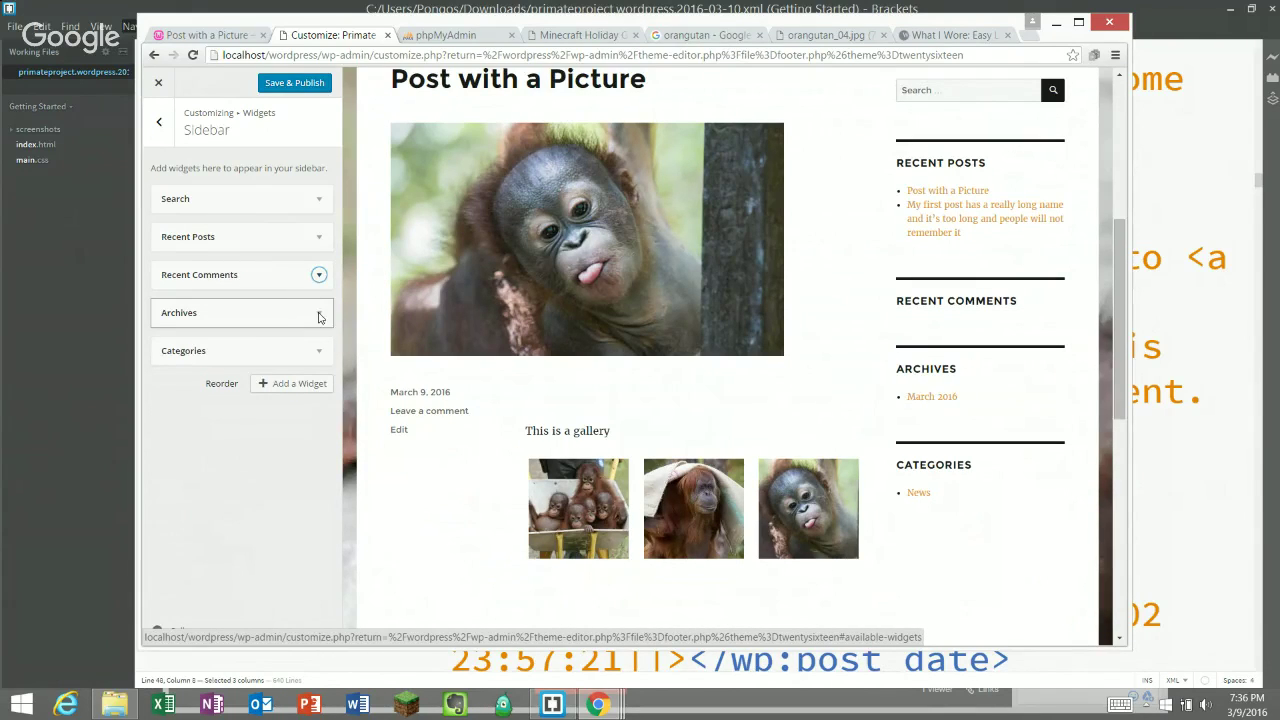
pyautogui.click(318, 317)
pyautogui.click(172, 420)
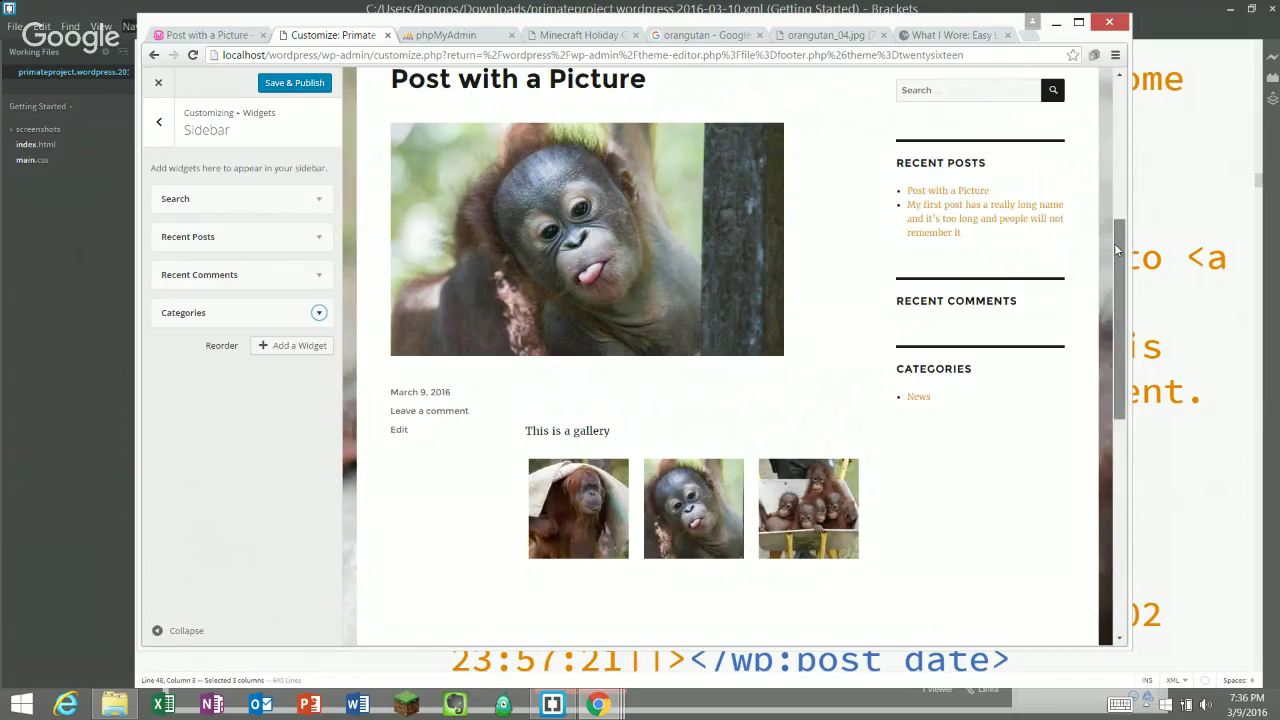
# - Add an untitled Calendar widget at the end of the sidebar and check it in the page preview
pyautogui.moveTo(1124, 254); pyautogui.dragTo(1119, 218)
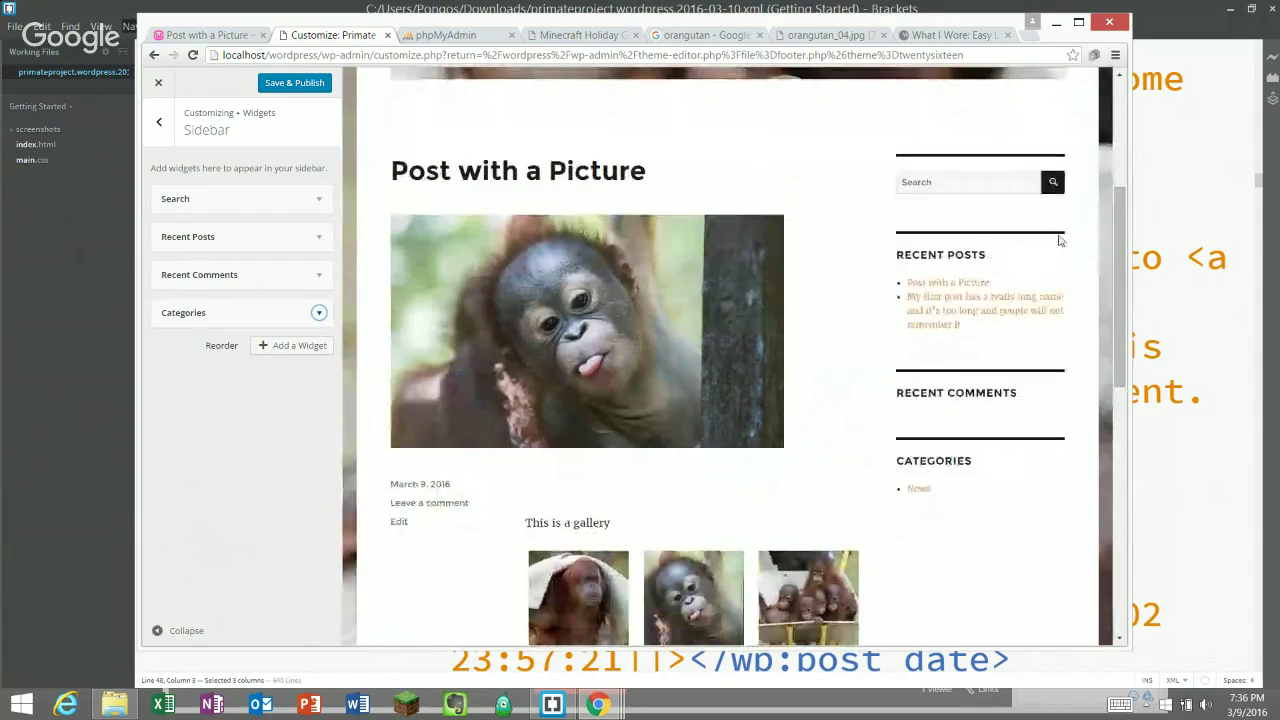
pyautogui.click(264, 345)
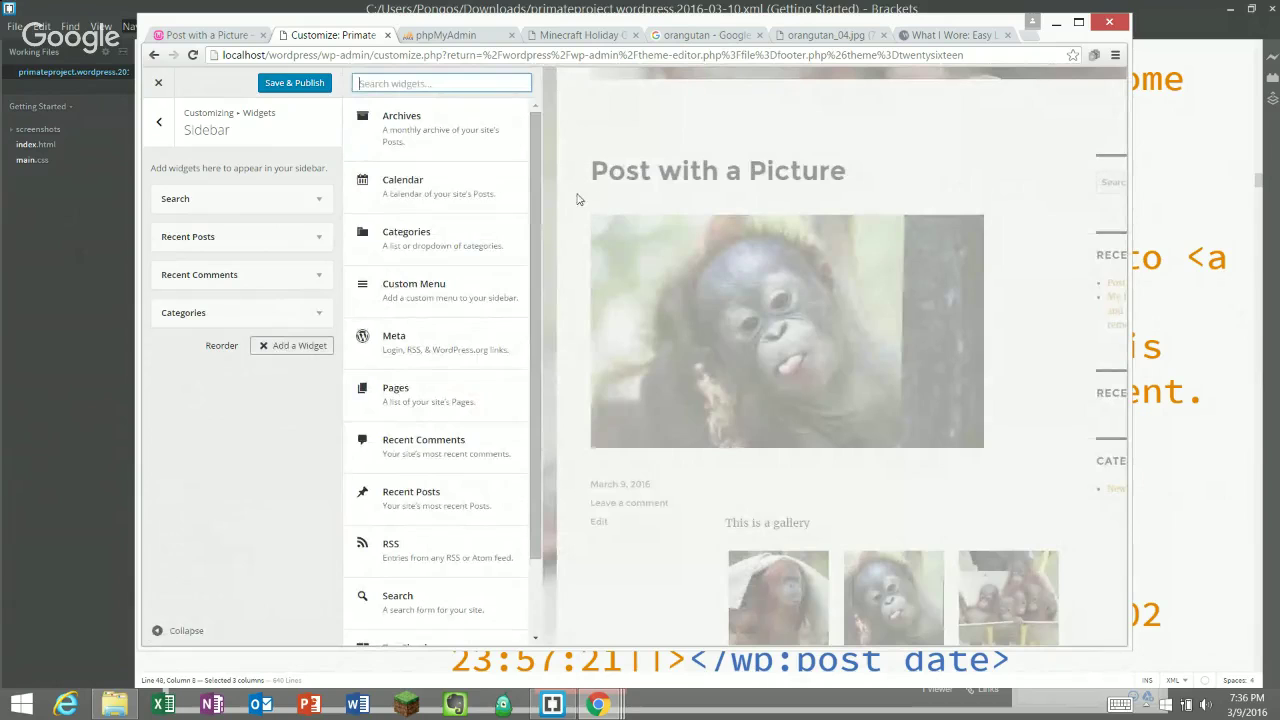
pyautogui.scroll(-2, 516, 383)
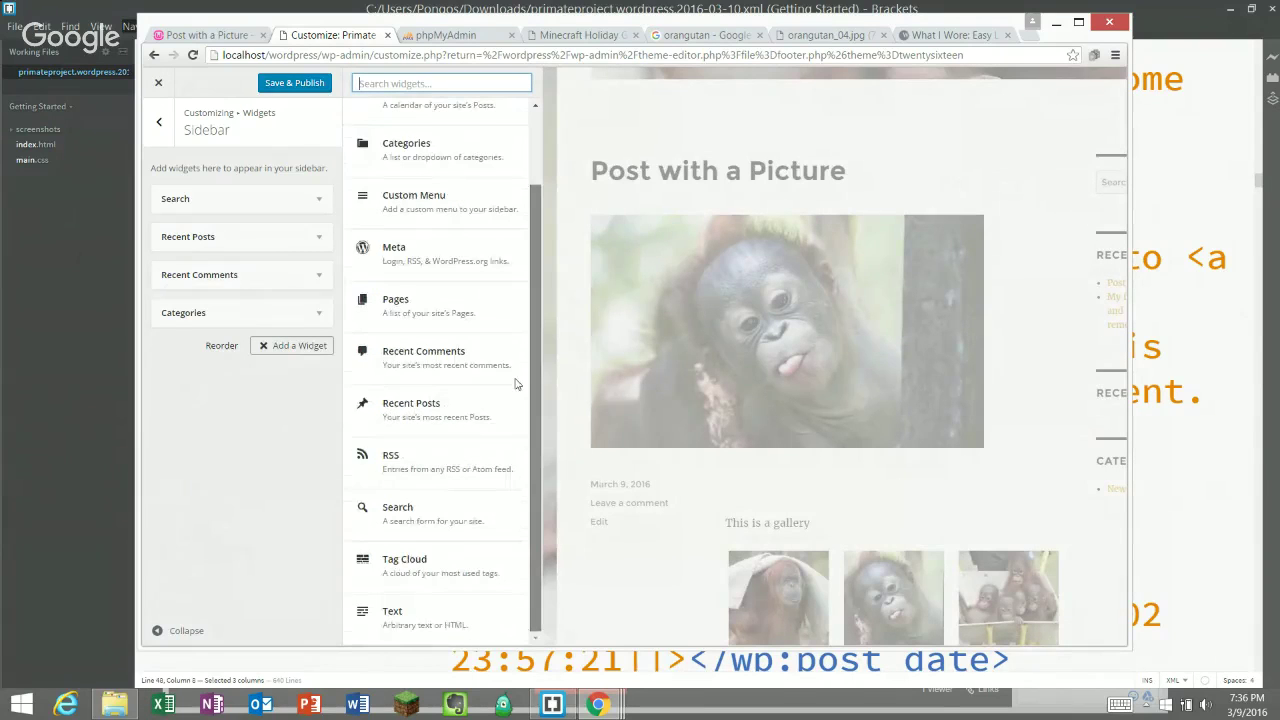
pyautogui.scroll(2, 531, 161)
pyautogui.scroll(-2, 517, 269)
pyautogui.scroll(2, 533, 131)
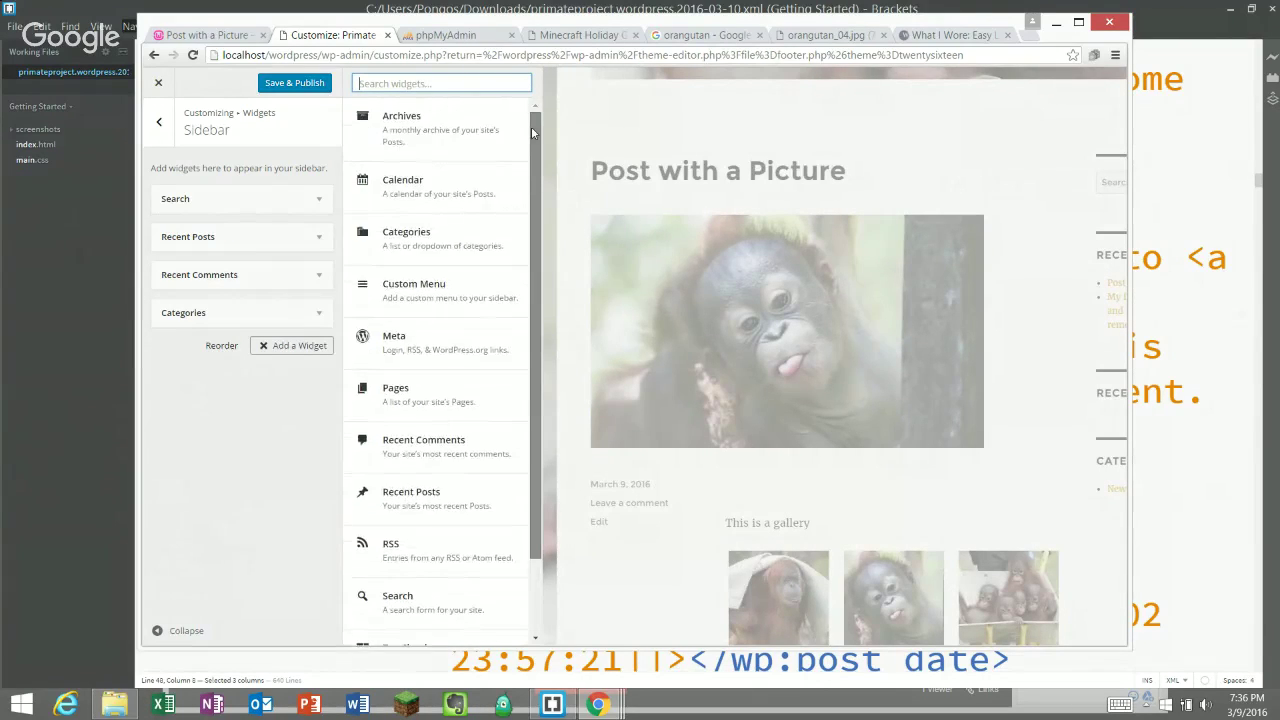
pyautogui.click(385, 193)
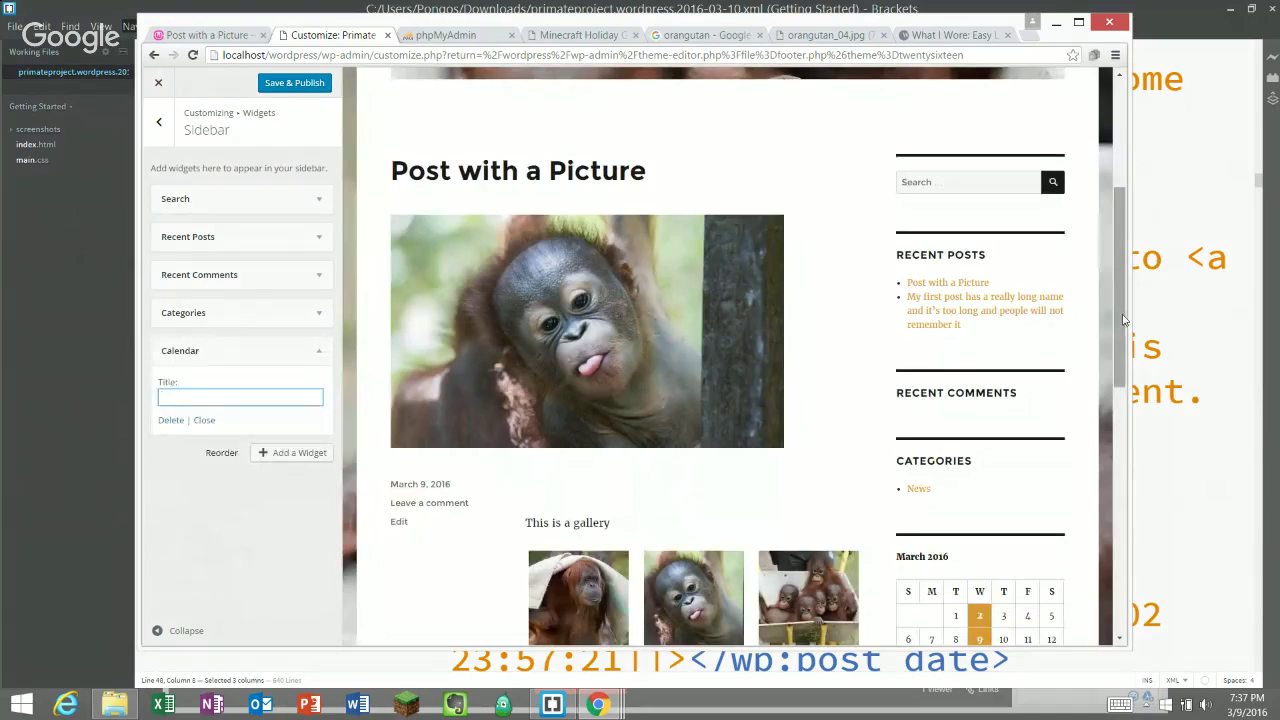
pyautogui.scroll(-3, 1108, 353)
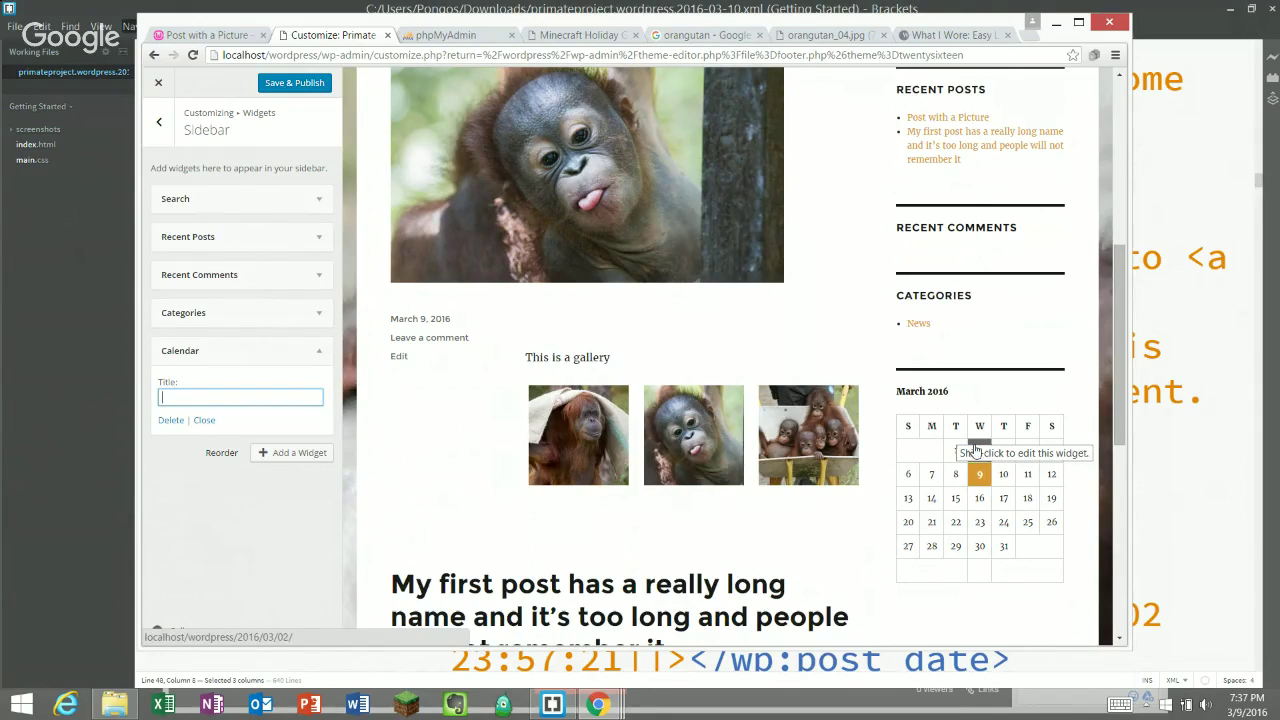
pyautogui.click(903, 428)
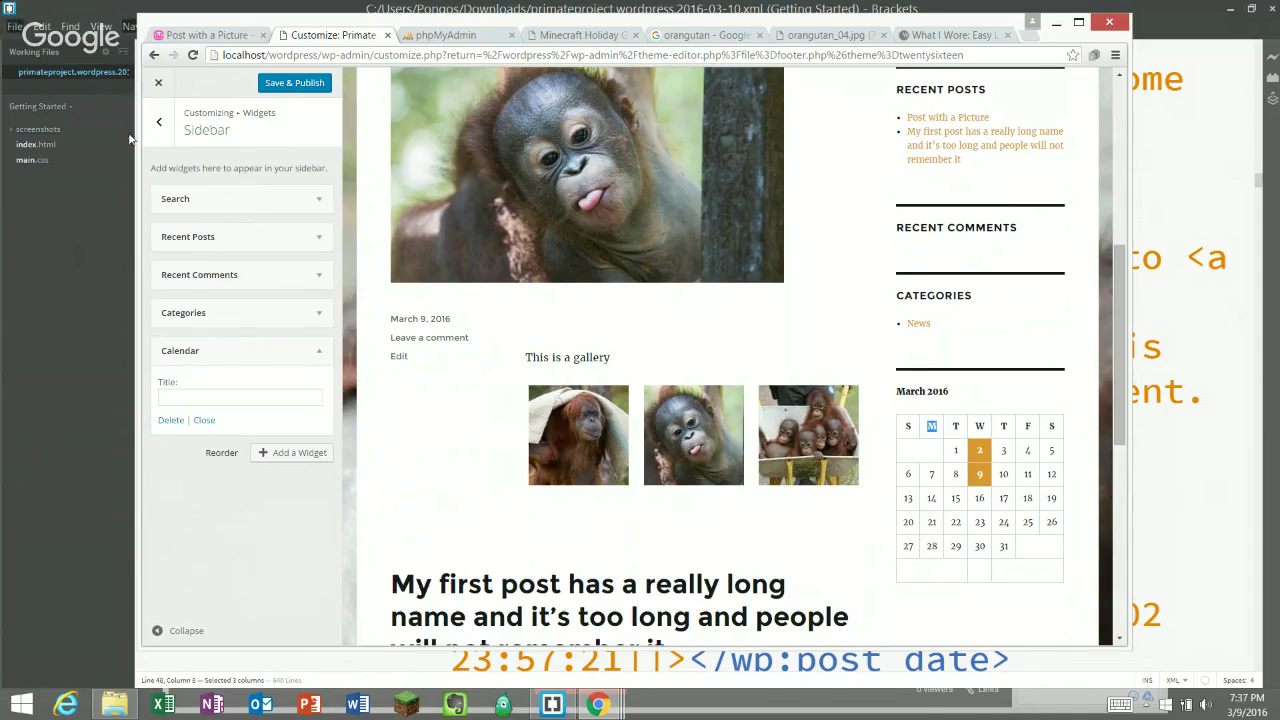
# - Add a Custom Menu widget showing the Main Menu, place it first in the sidebar and collapse its settings
pyautogui.click(321, 456)
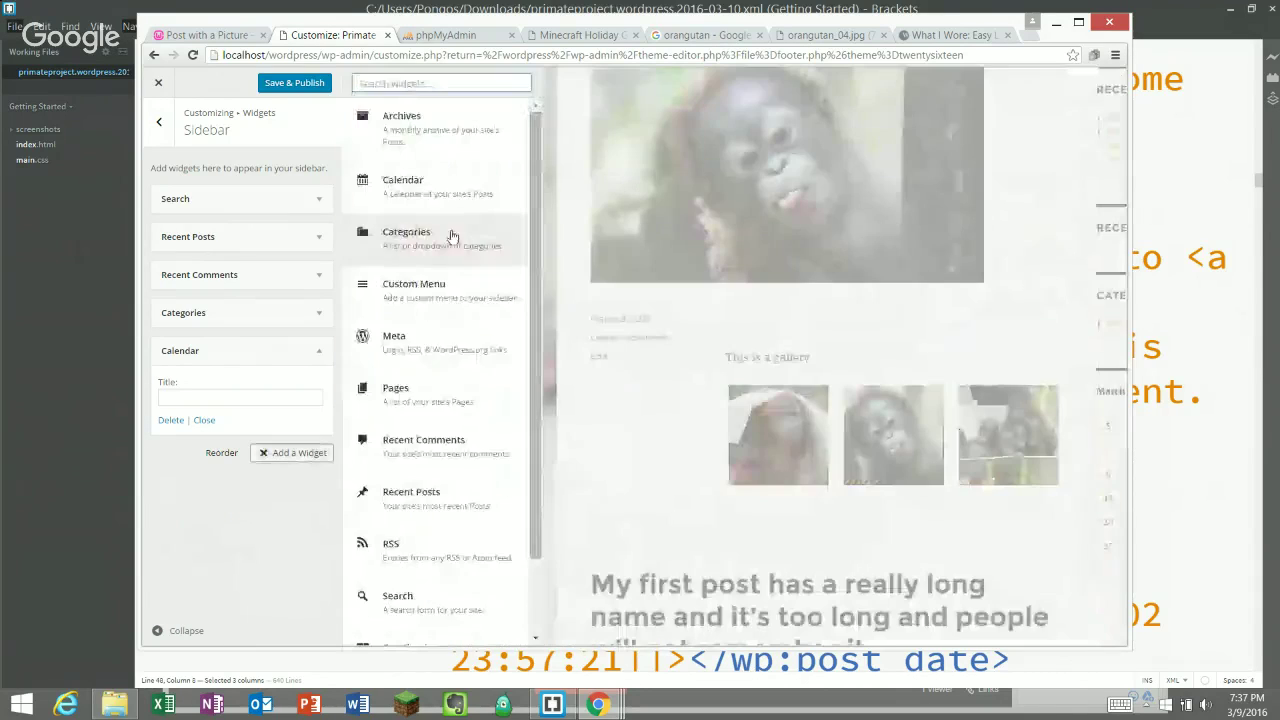
pyautogui.click(468, 295)
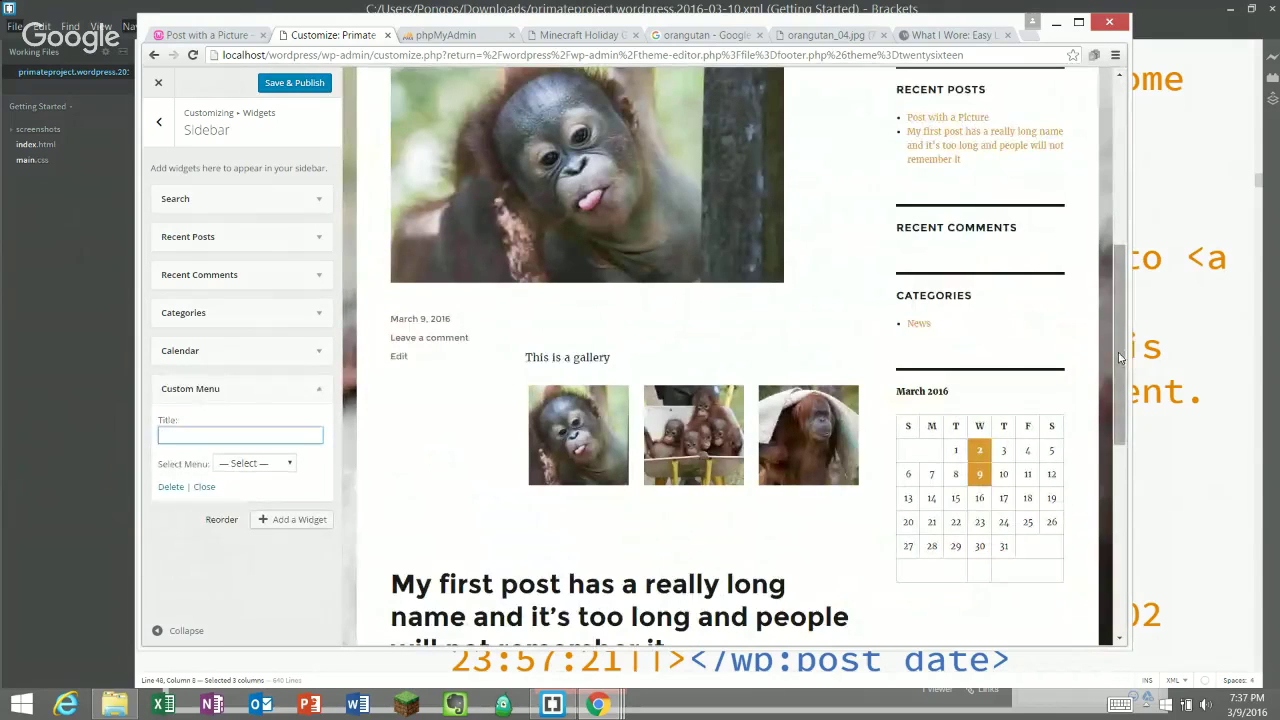
pyautogui.scroll(-1, 1100, 414)
pyautogui.scroll(2, 1103, 332)
pyautogui.scroll(1, 1103, 332)
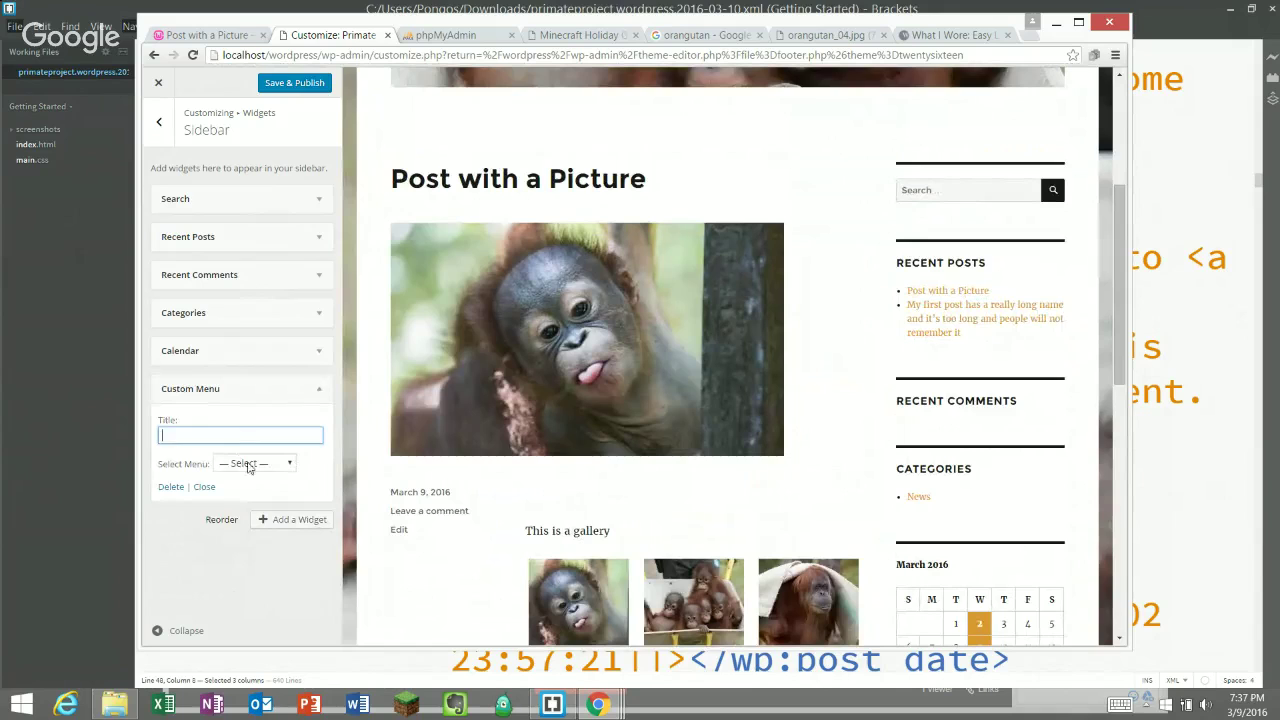
pyautogui.click(248, 465)
pyautogui.click(250, 488)
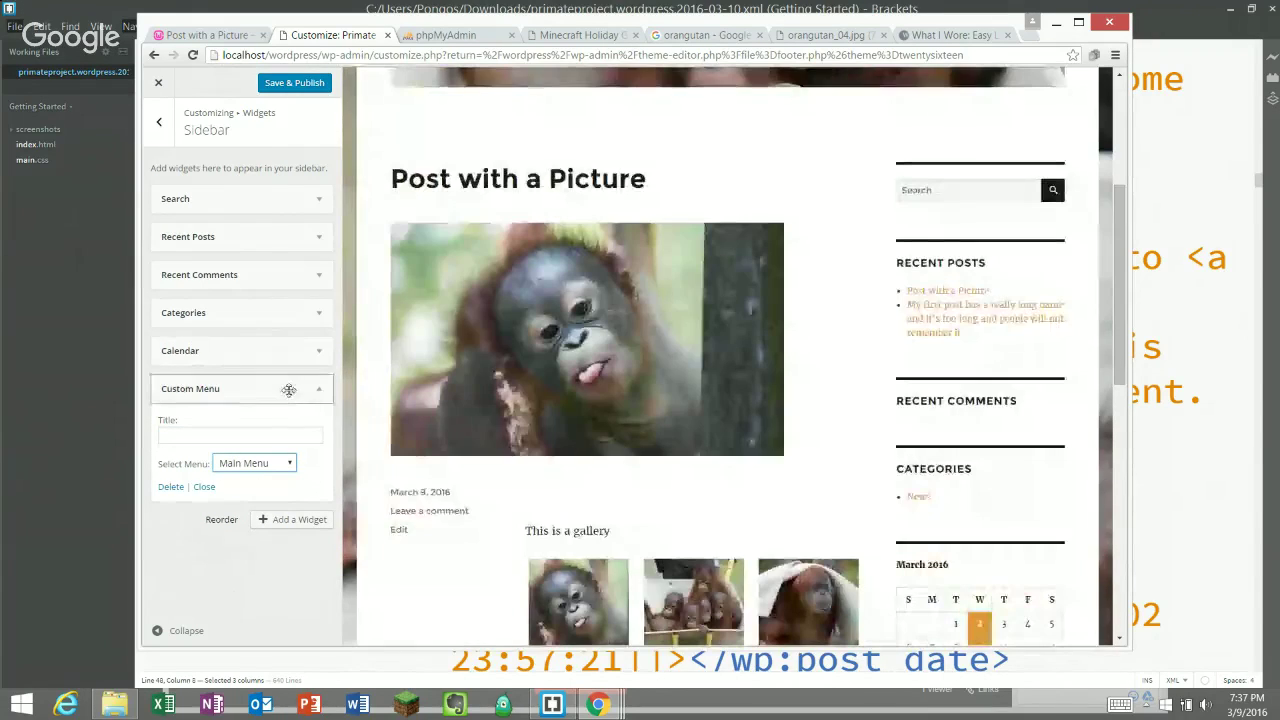
pyautogui.moveTo(286, 389); pyautogui.dragTo(291, 206)
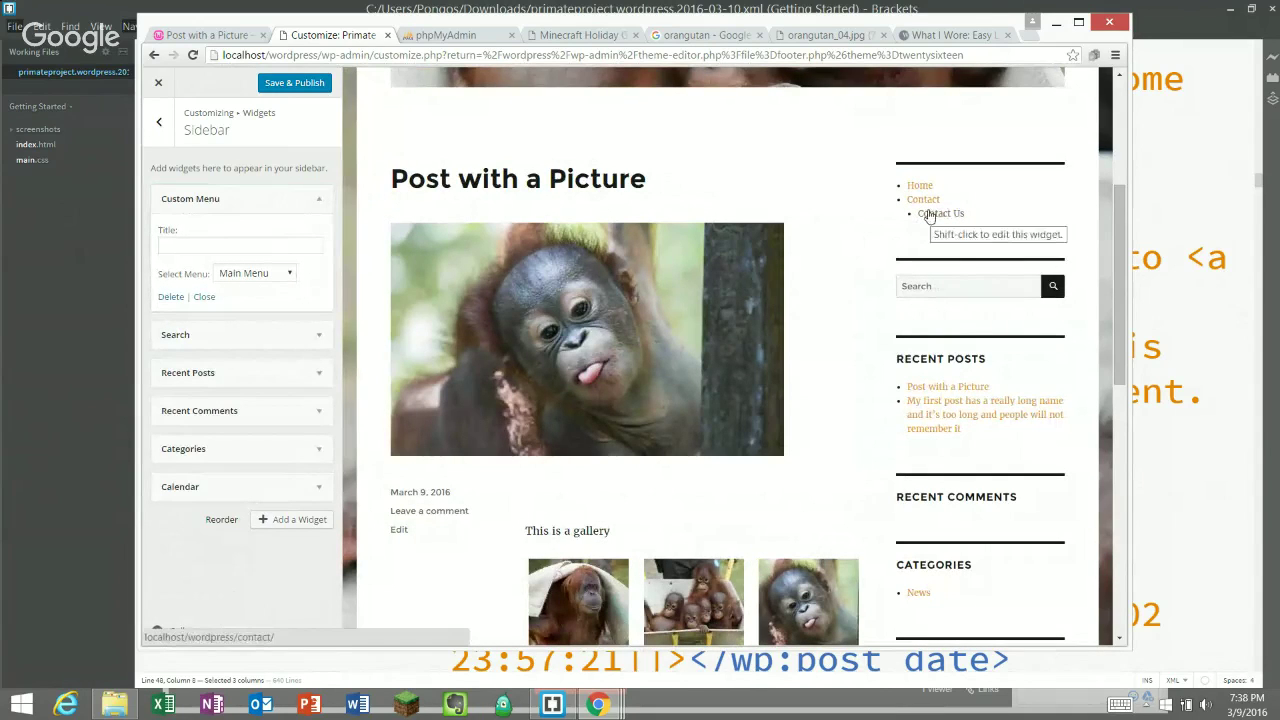
pyautogui.click(321, 203)
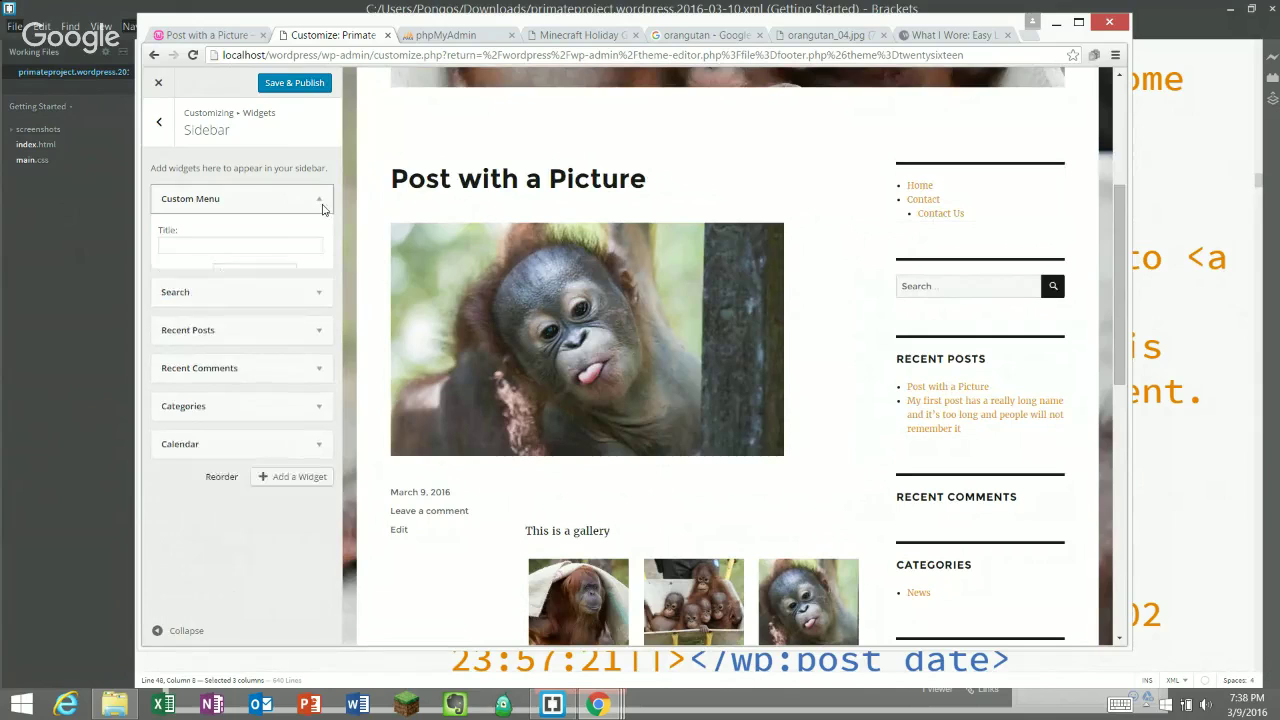
# - Add a Tag Cloud widget and move it above the Custom Menu widget at the start of the sidebar
pyautogui.click(305, 422)
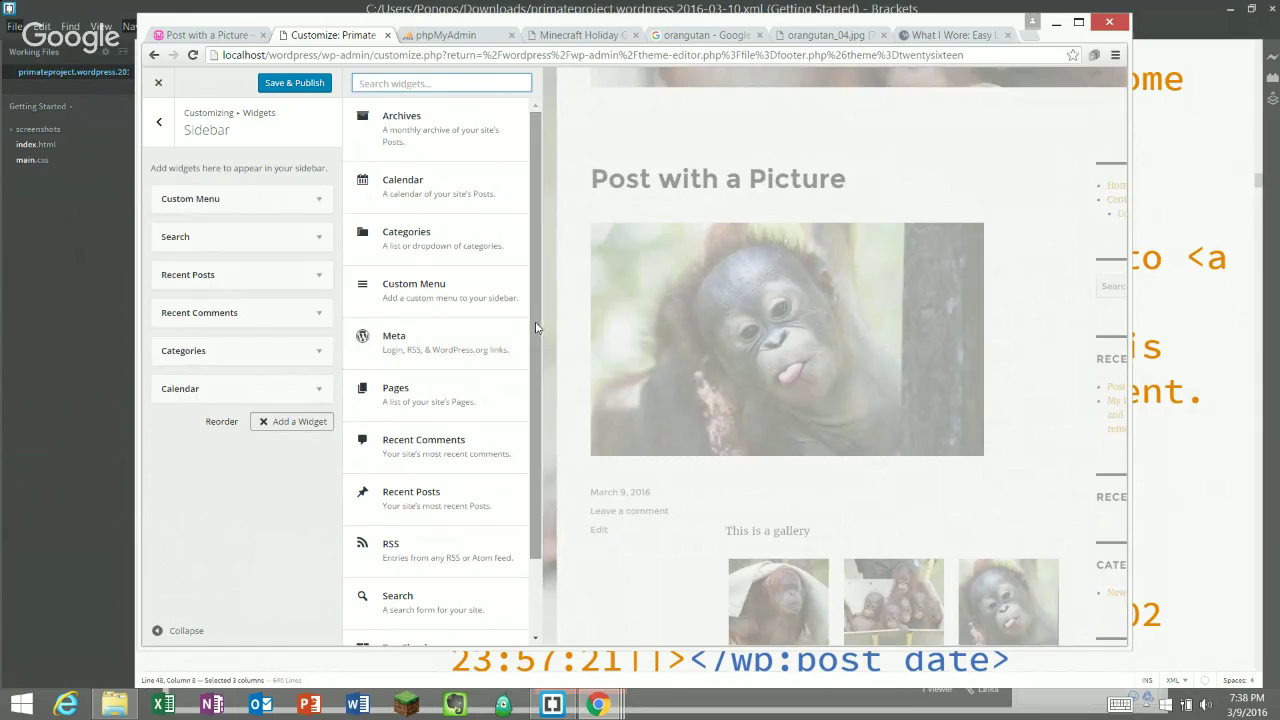
pyautogui.scroll(-2, 500, 450)
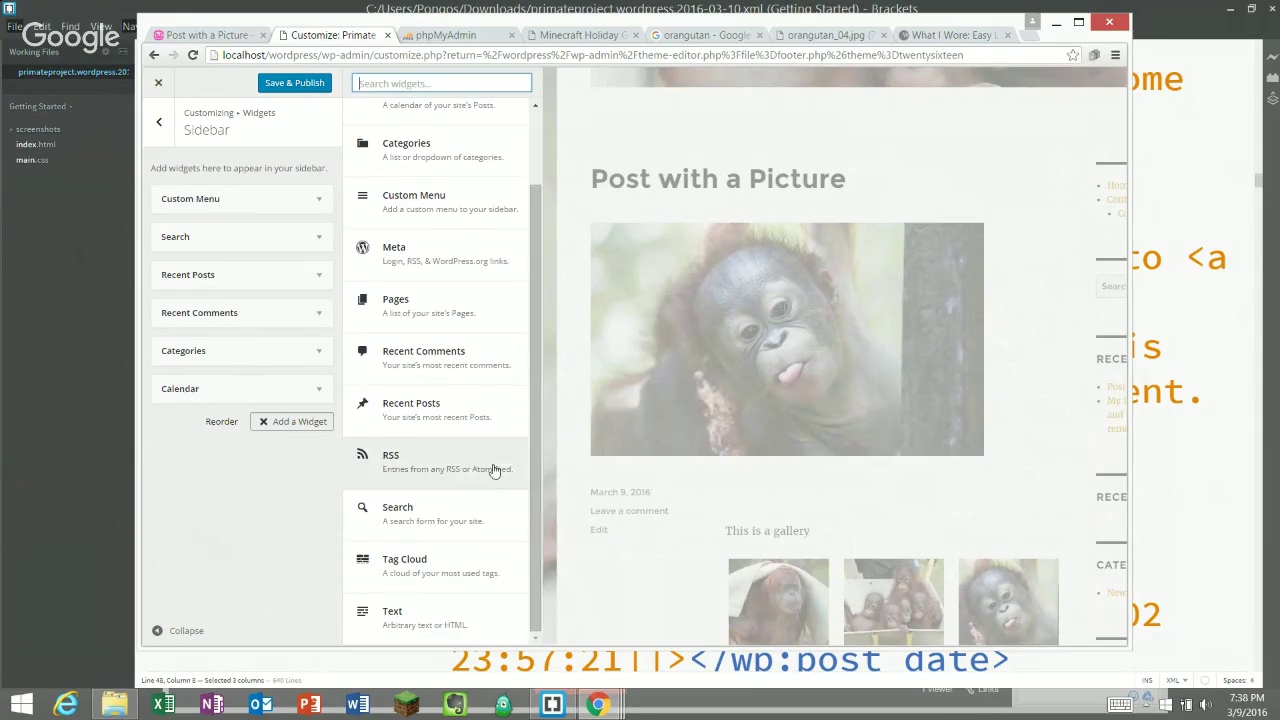
pyautogui.click(406, 565)
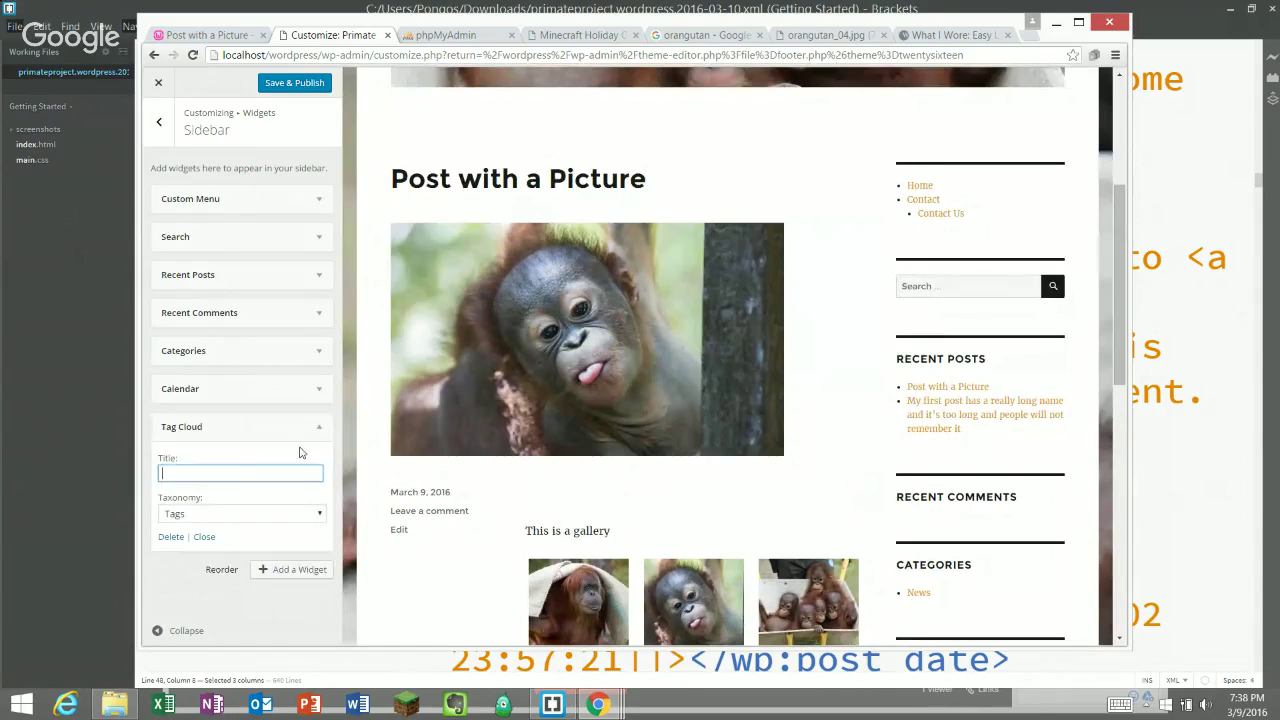
pyautogui.moveTo(291, 429); pyautogui.dragTo(280, 262)
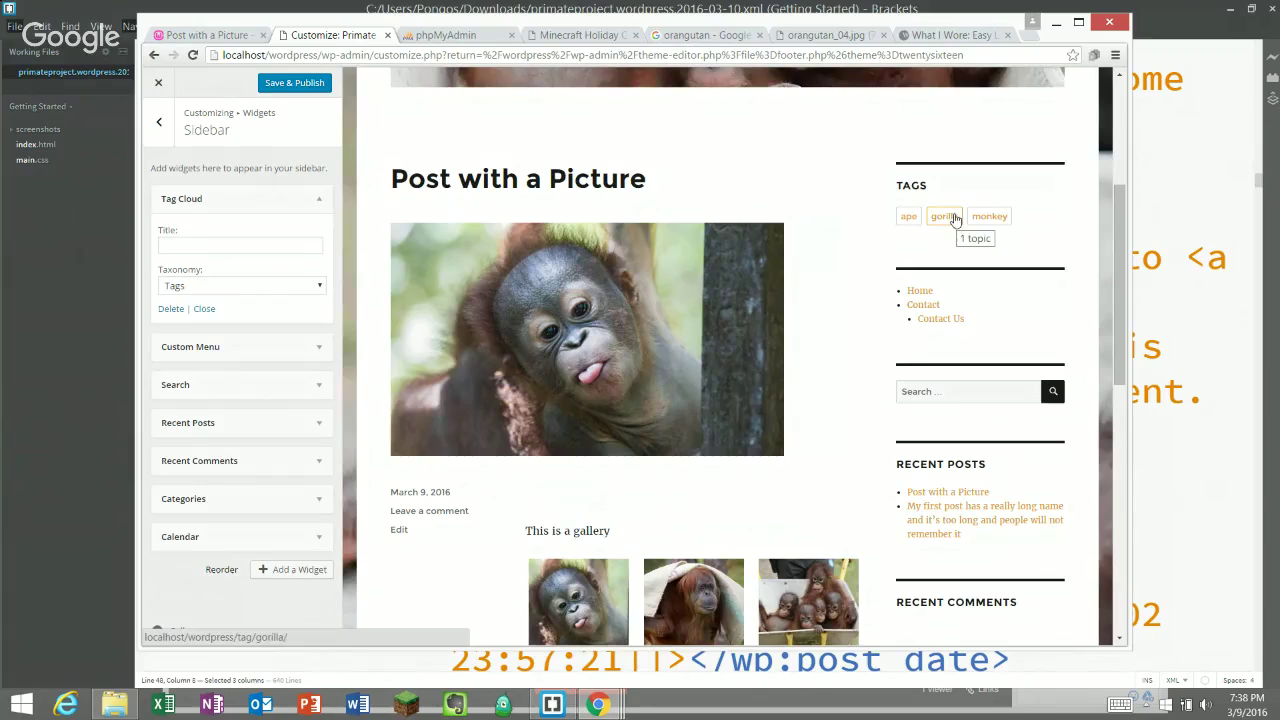
# - Try the Categories and Link Categories taxonomies in the Tag Cloud widget and return it to Tags
pyautogui.click(294, 286)
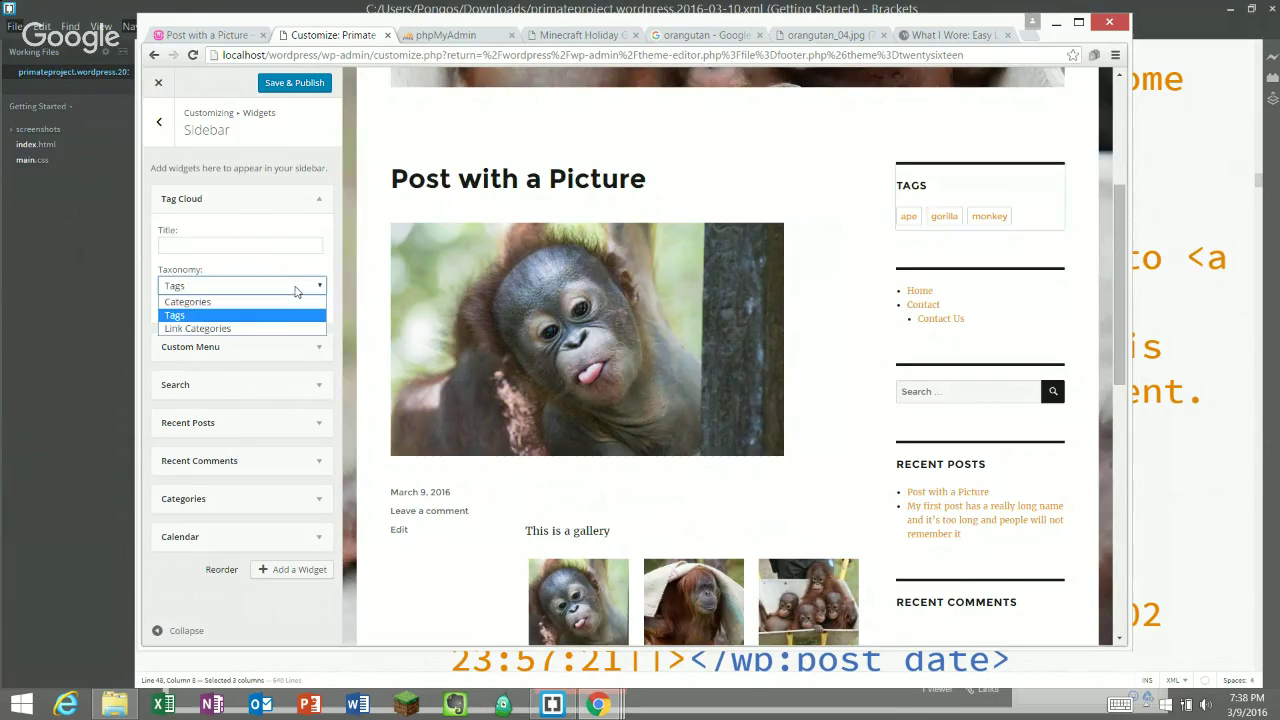
pyautogui.click(287, 302)
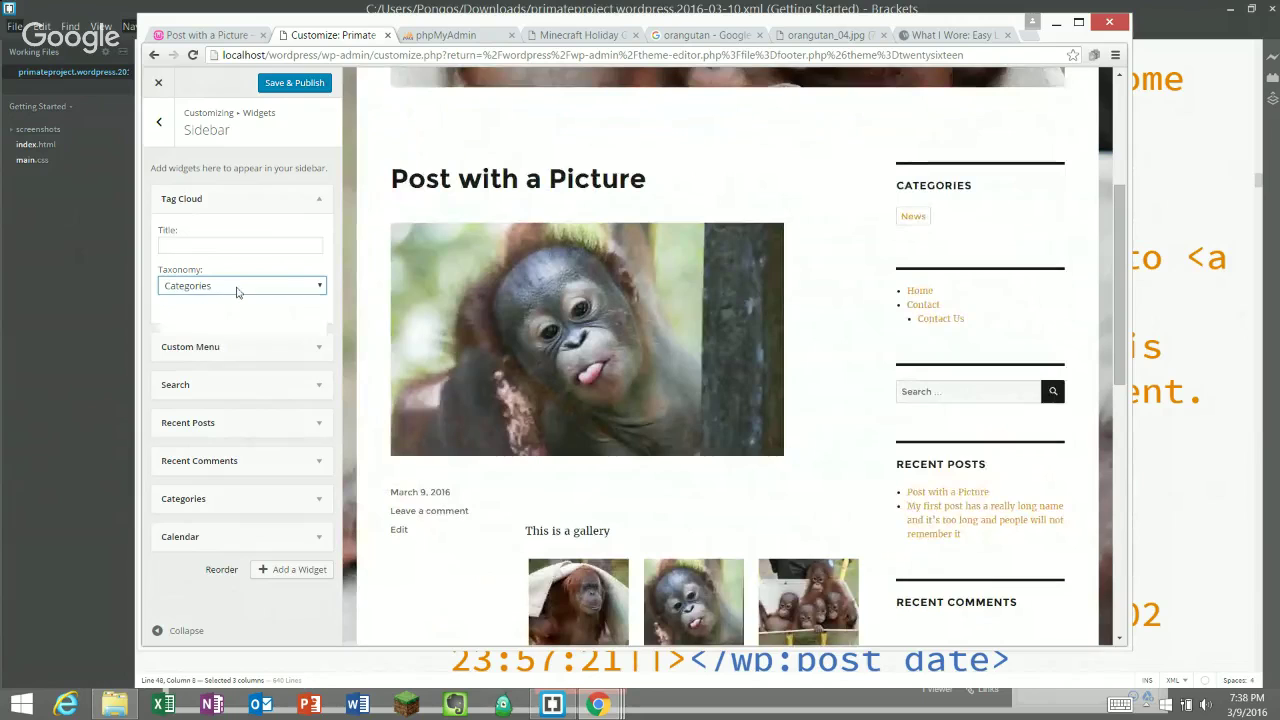
pyautogui.click(228, 288)
pyautogui.click(228, 330)
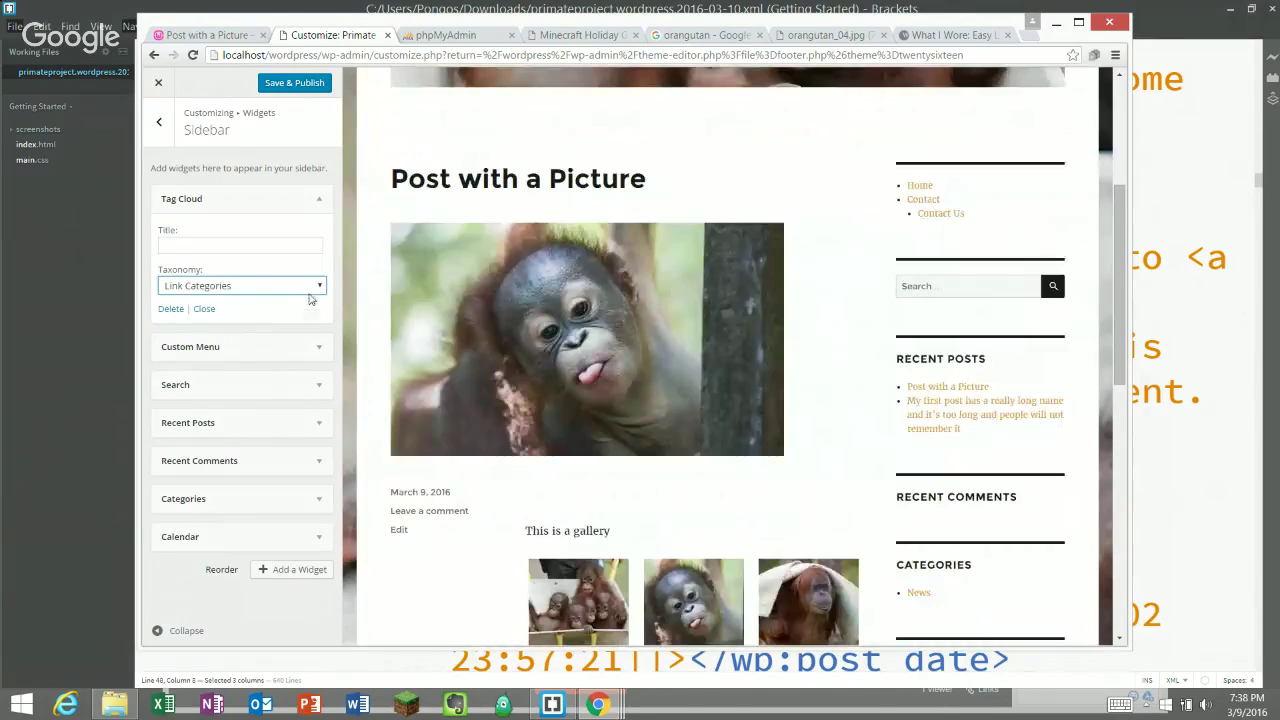
pyautogui.click(309, 292)
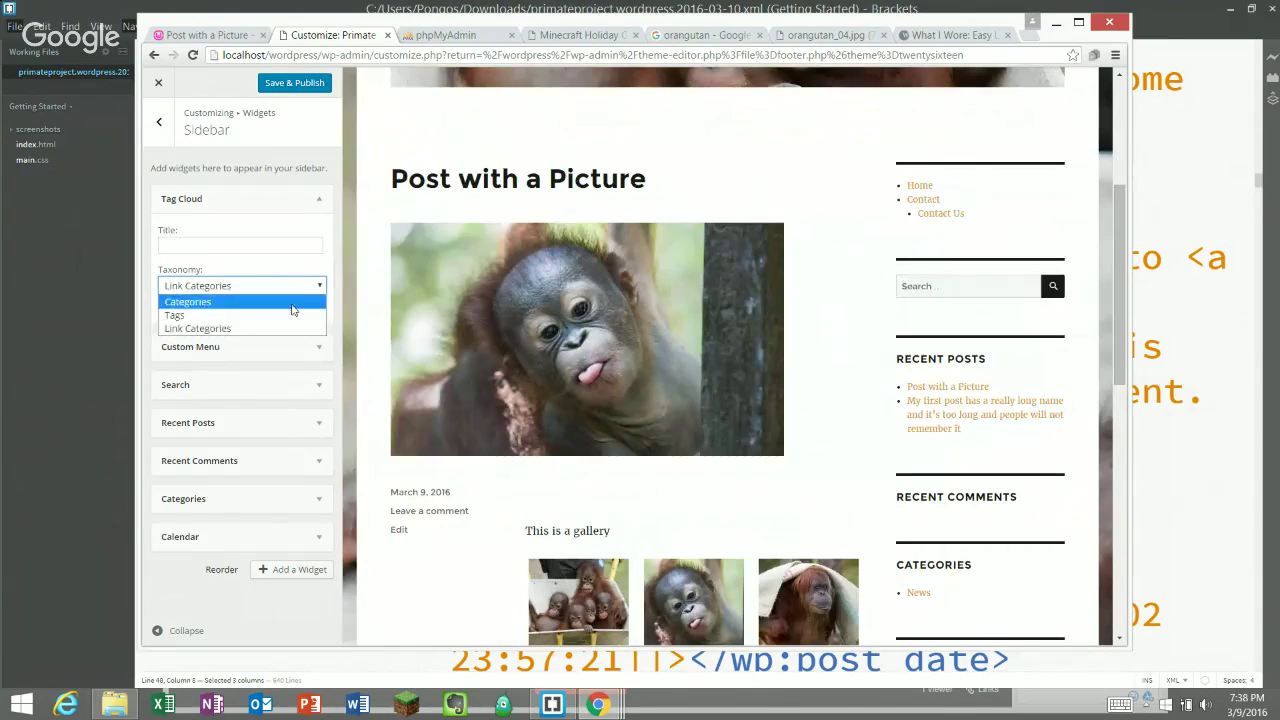
pyautogui.click(293, 312)
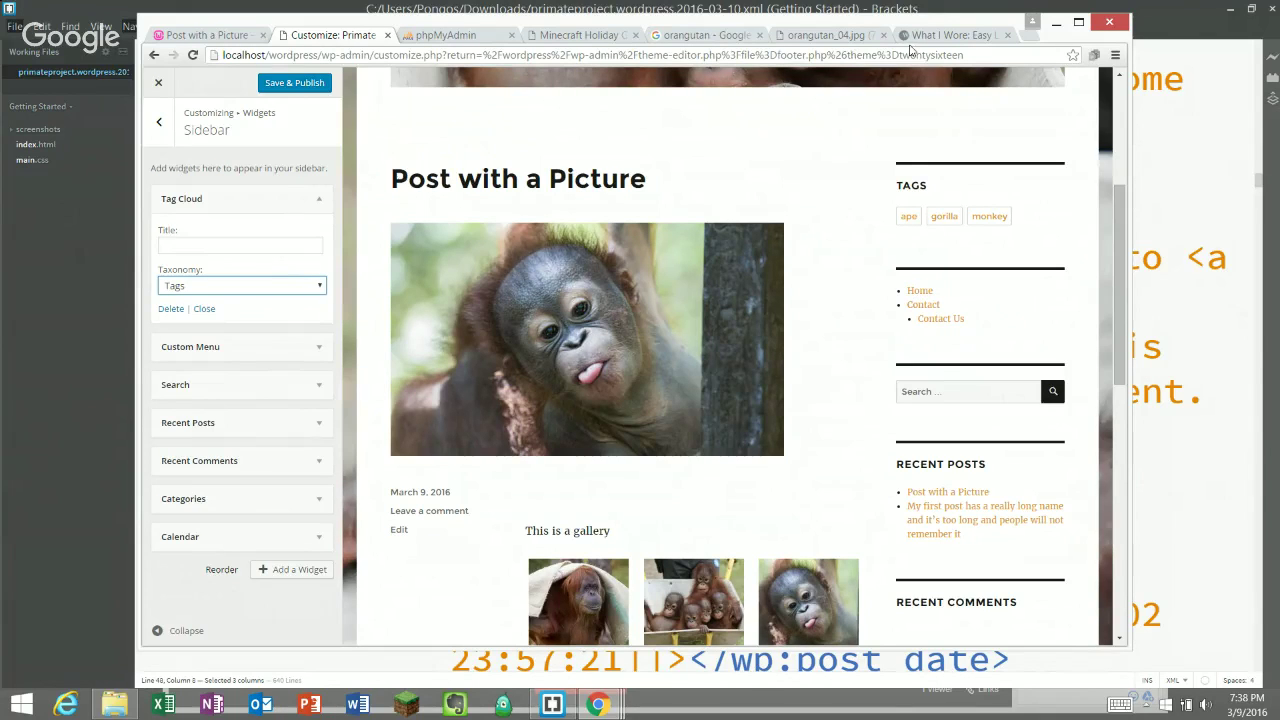
# - Switch to the open Wardrobe Oxygen article and select its web address
pyautogui.click(945, 35)
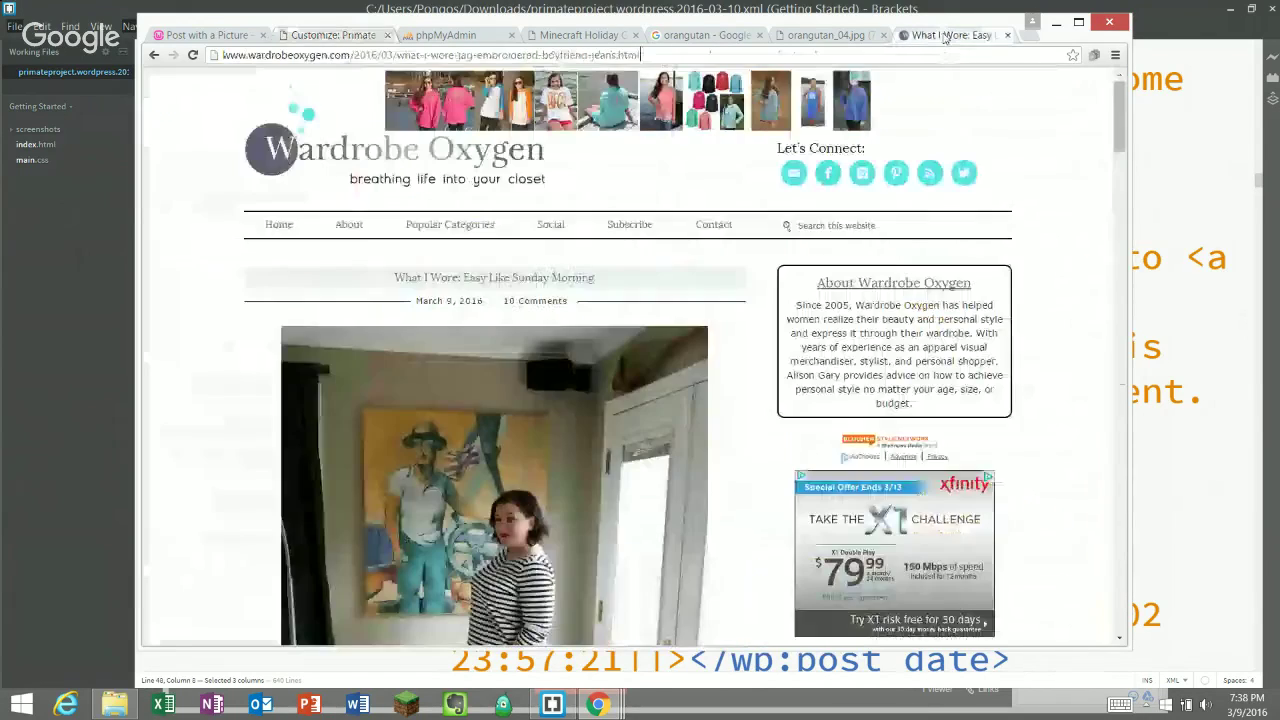
pyautogui.click(595, 60)
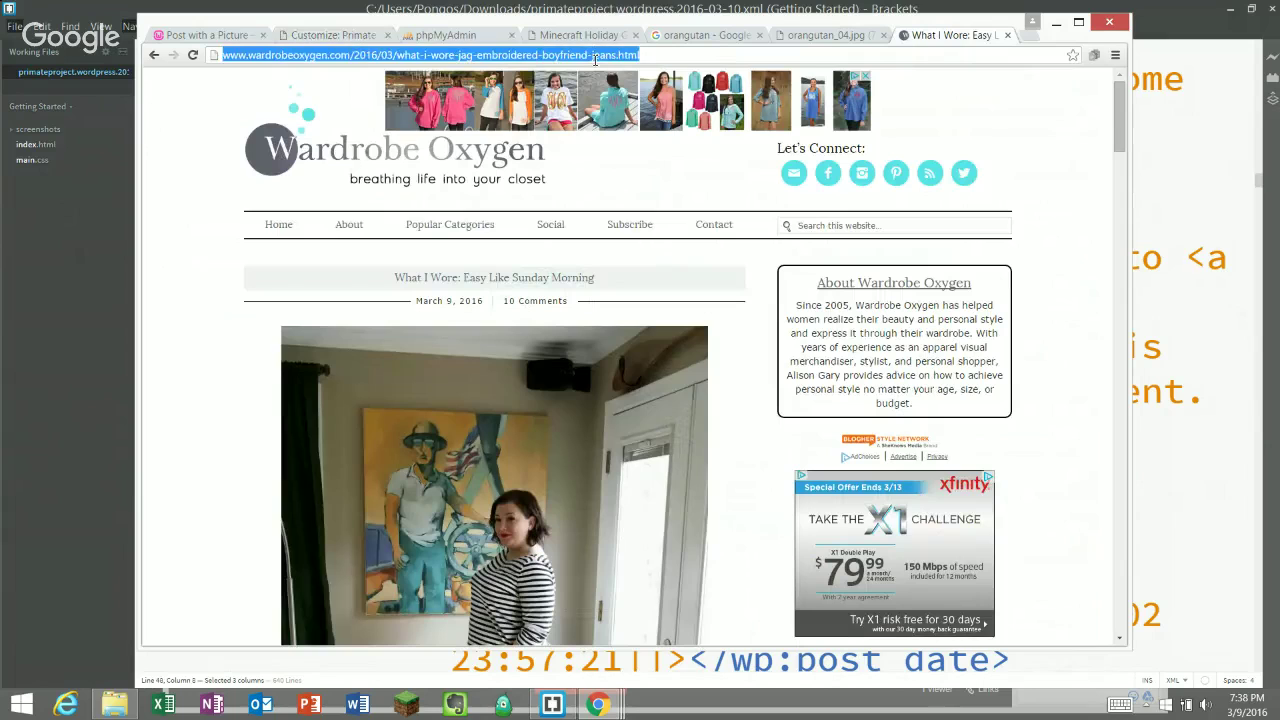
# - Open blogs.agu.org and look through its featured posts and list of blogs
pyautogui.write('blogs.agu.org')
pyautogui.press('Return')
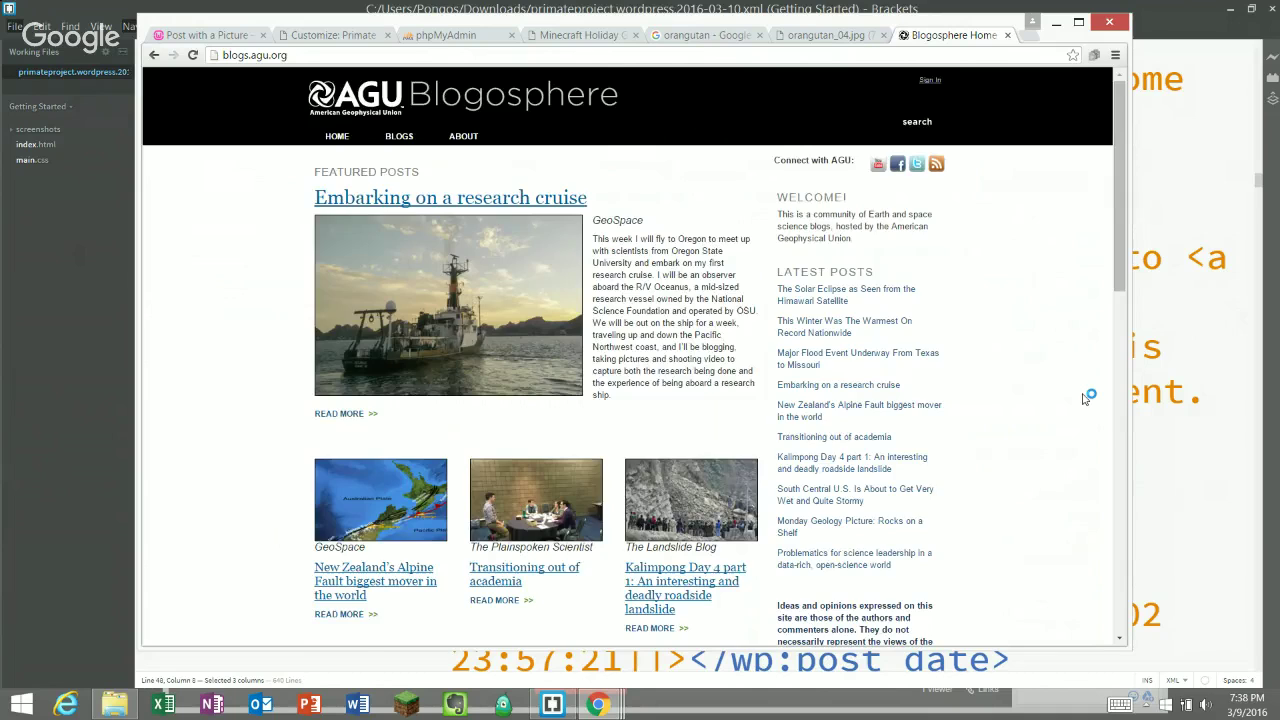
pyautogui.scroll(-4, 1085, 398)
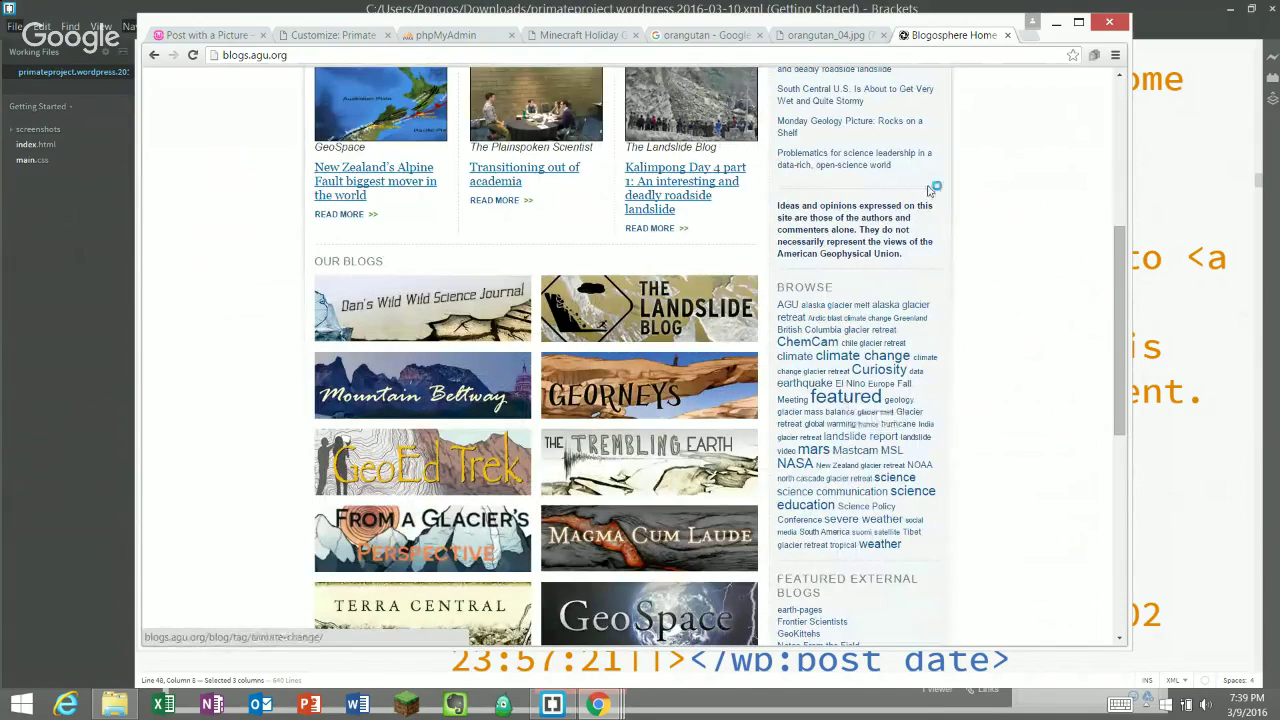
# - Save and publish the sidebar widget changes for the Primate Project site, and close the customizer
pyautogui.click(335, 35)
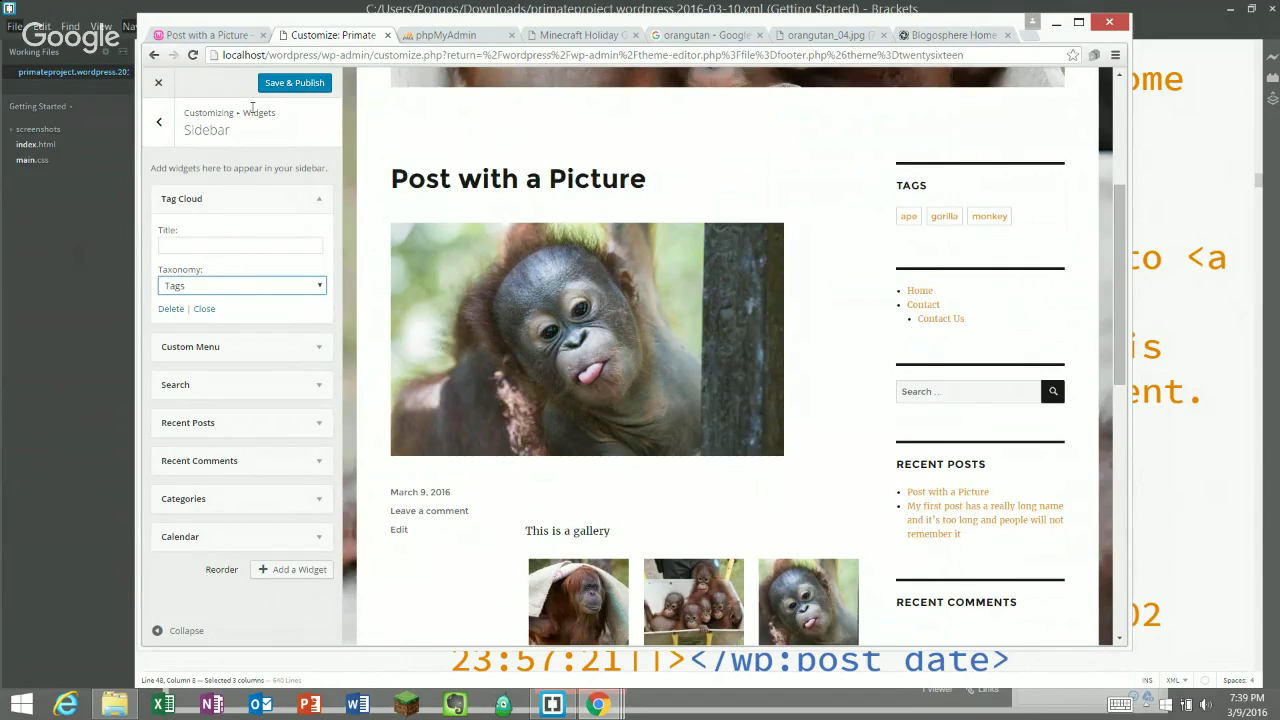
pyautogui.click(276, 86)
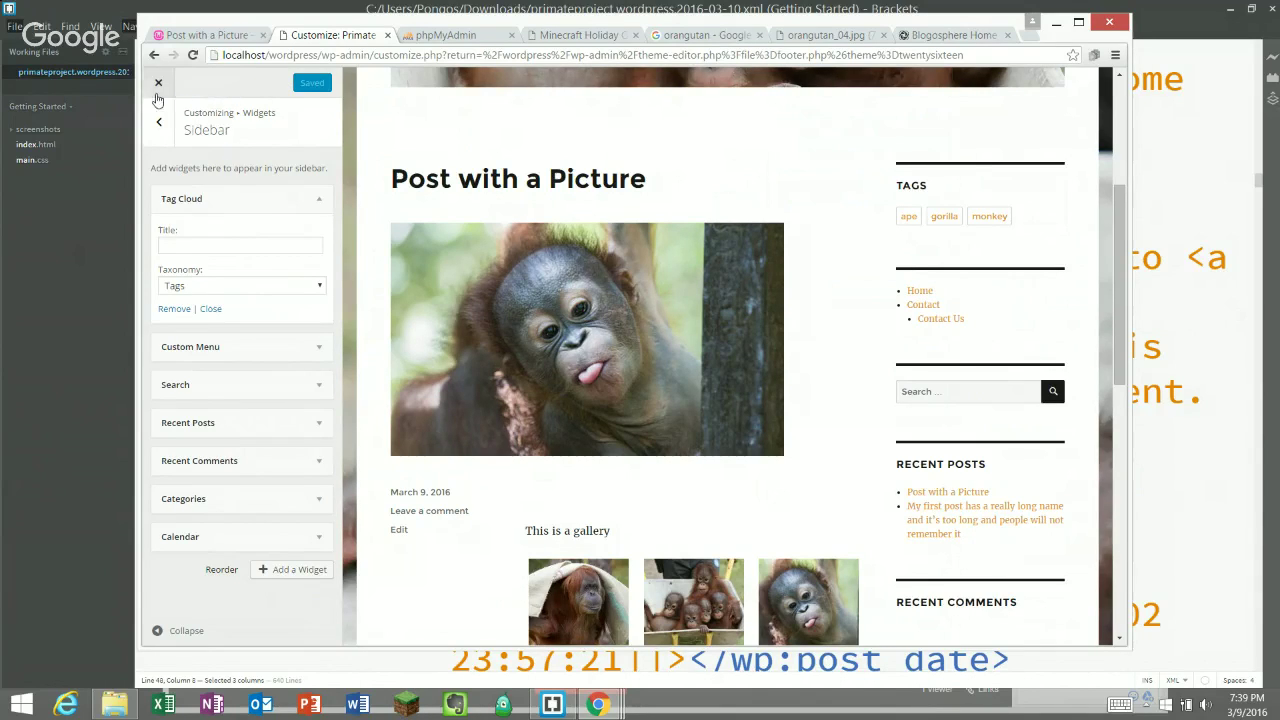
pyautogui.click(158, 84)
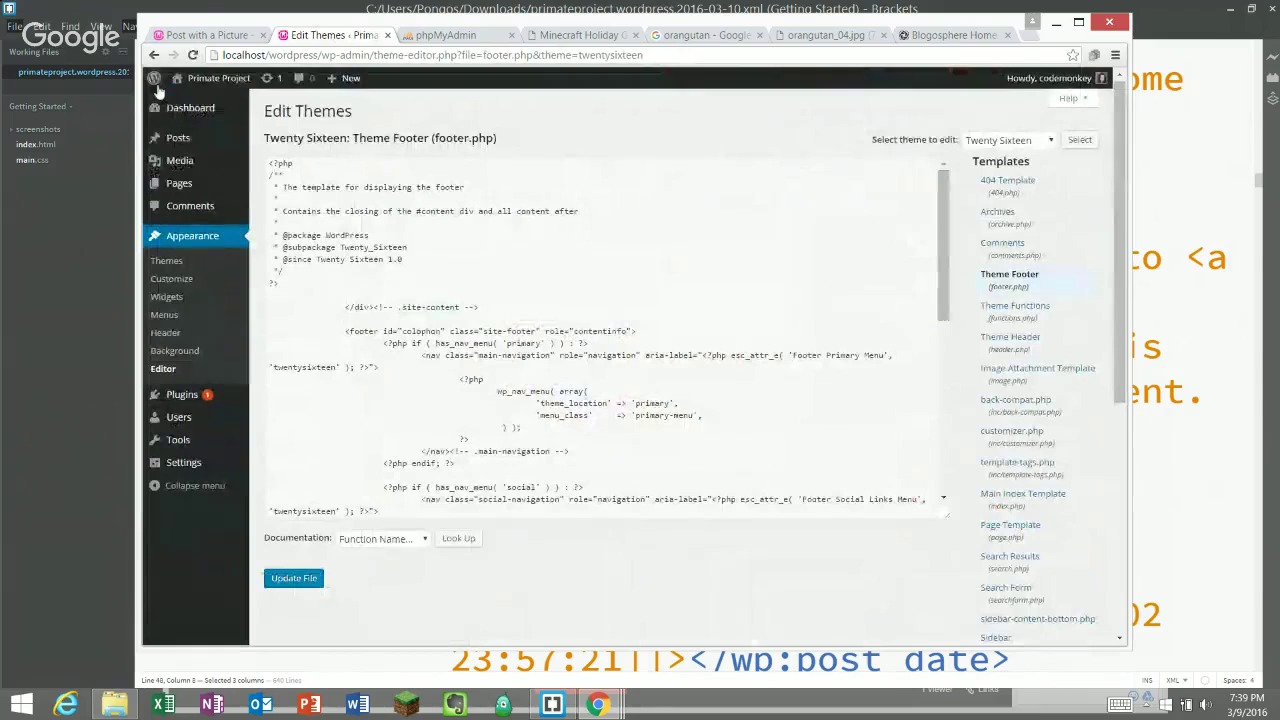
# - Reload the published "Post with a Picture" page and review its content and sidebar widgets
pyautogui.click(200, 35)
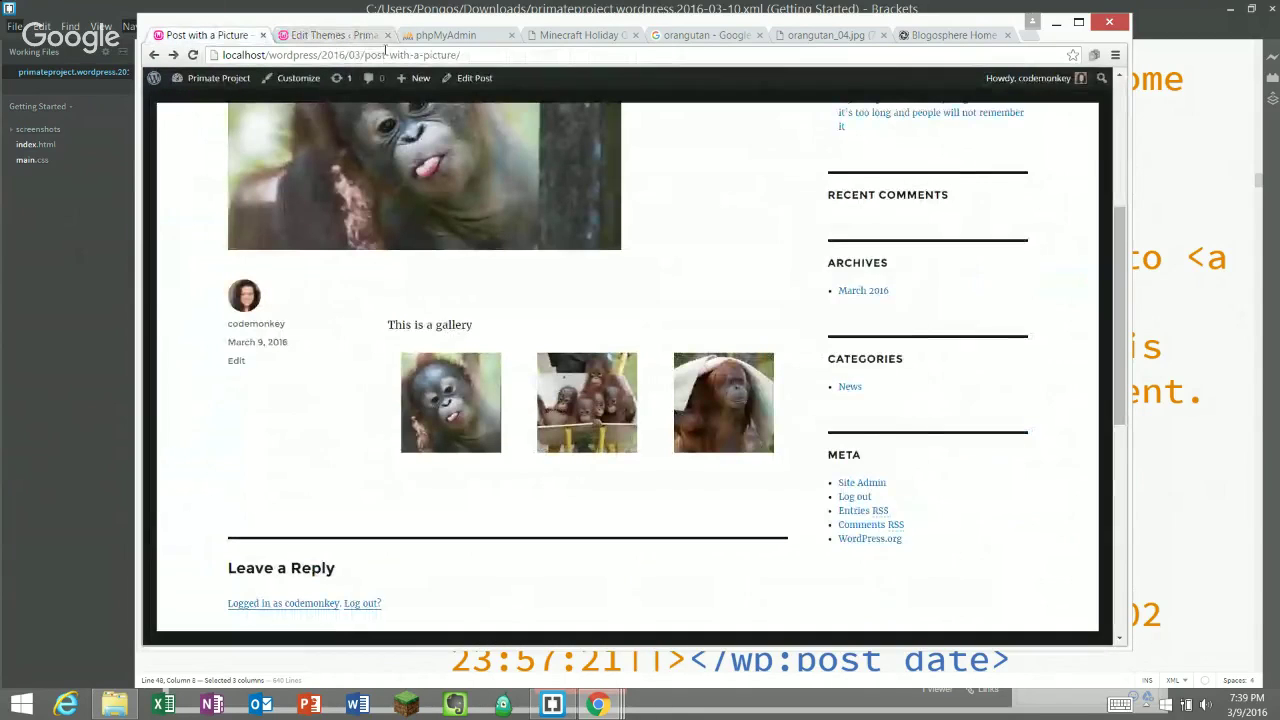
pyautogui.click(193, 55)
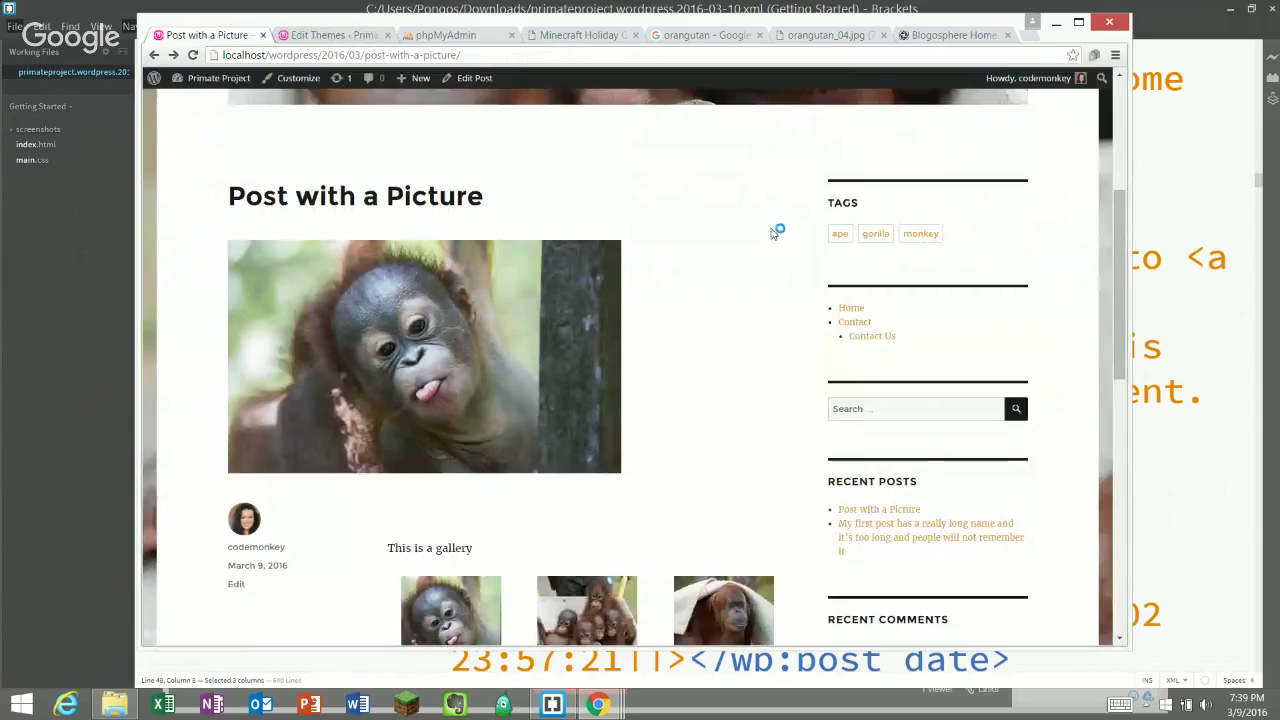
pyautogui.scroll(-2, 772, 233)
pyautogui.scroll(-2, 772, 233)
pyautogui.scroll(9, 772, 233)
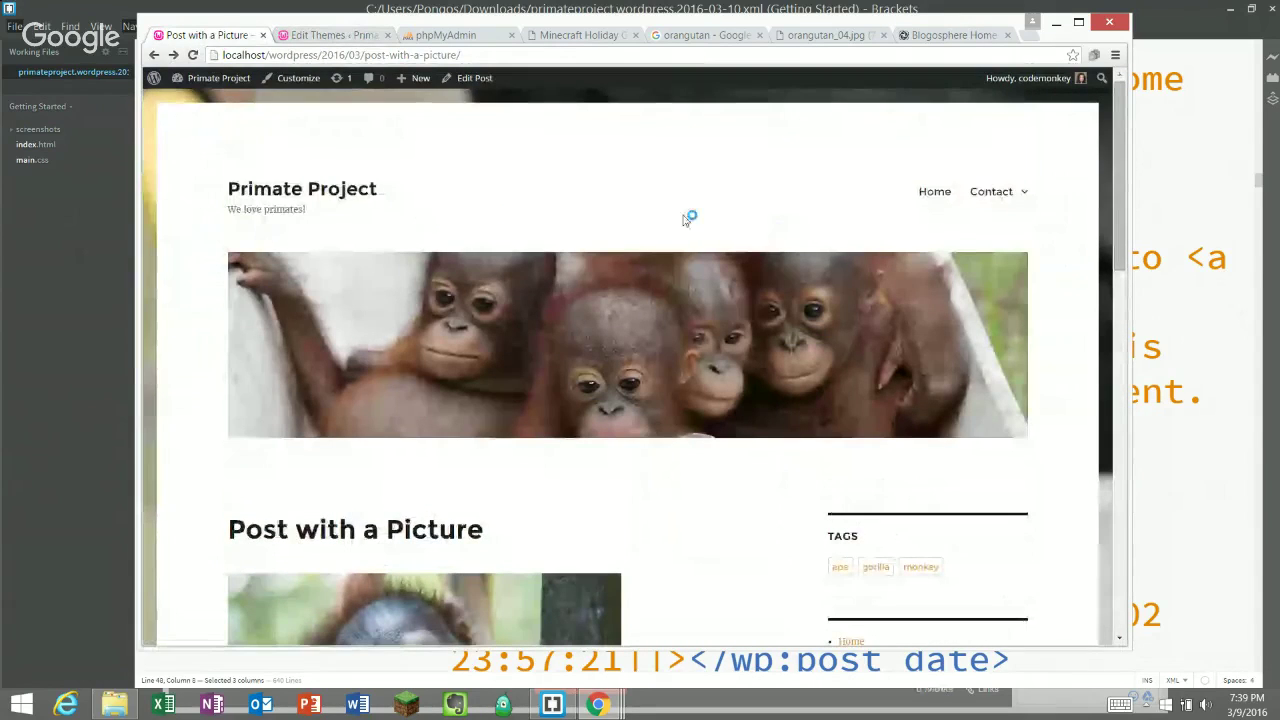
# - Open the site's Contact page and examine the sidebar widgets down to the calendar
pyautogui.click(1000, 194)
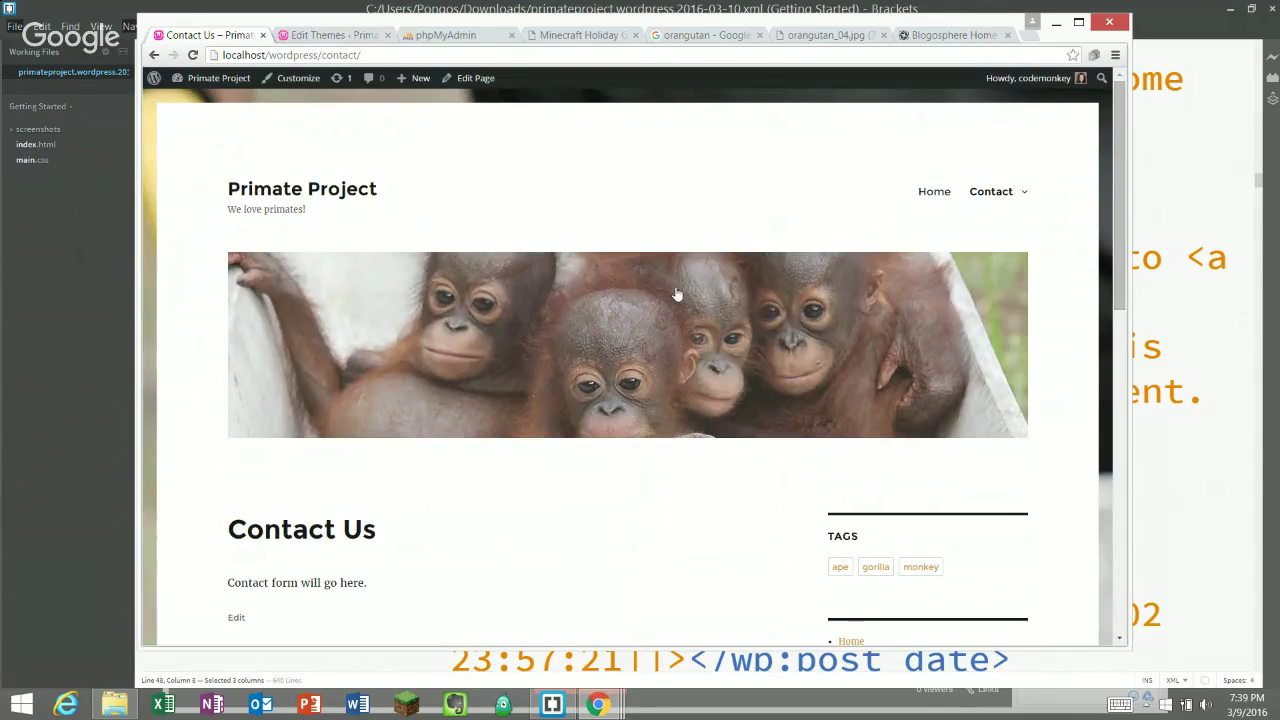
pyautogui.scroll(-2, 783, 306)
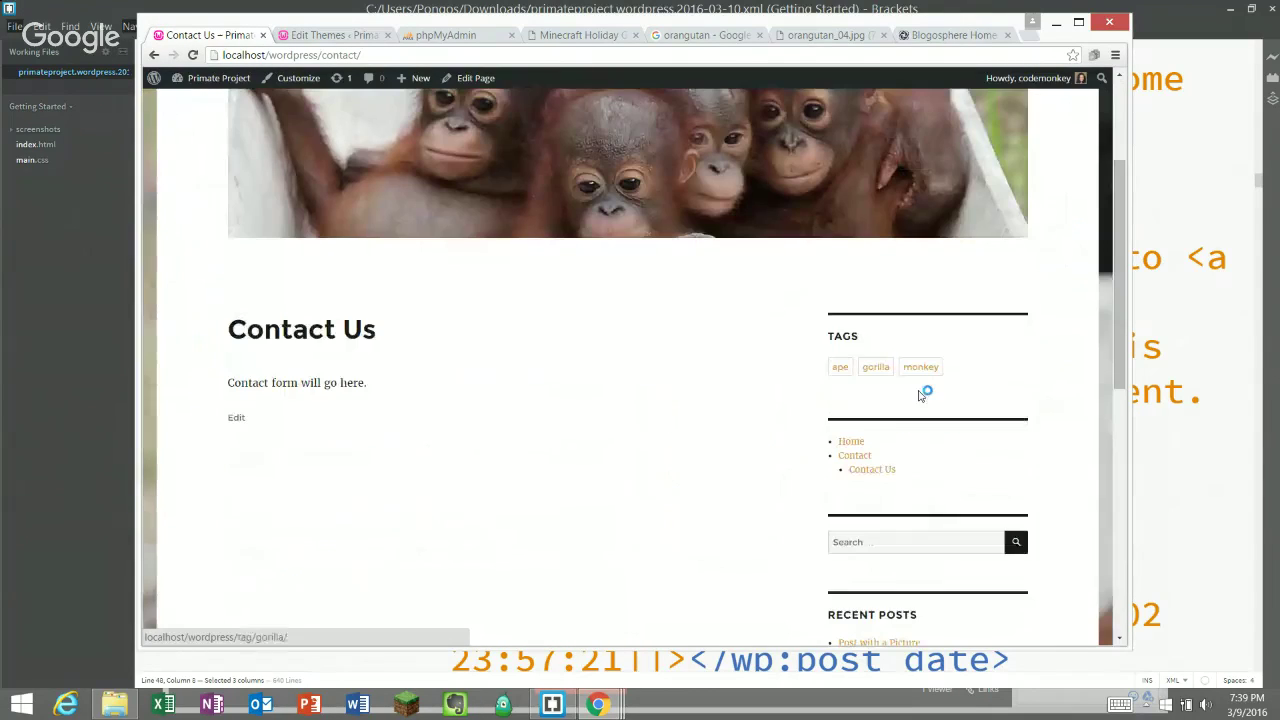
pyautogui.scroll(-6, 843, 369)
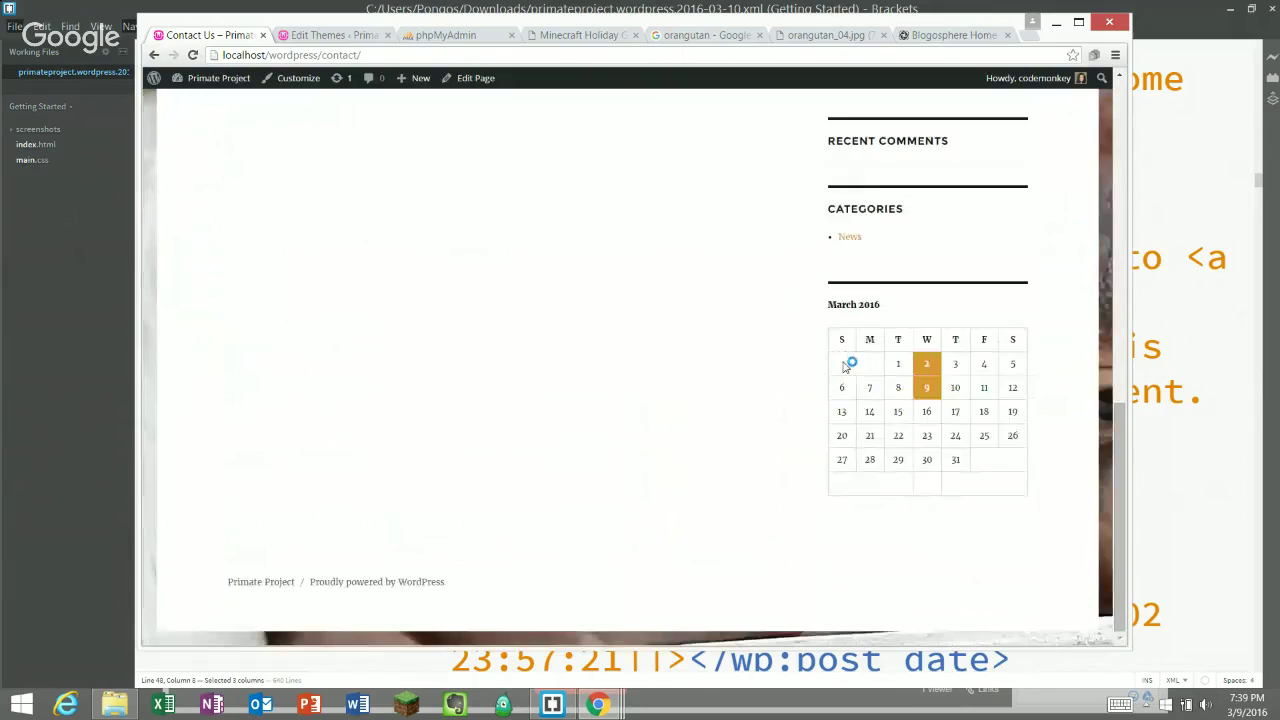
pyautogui.scroll(8, 785, 243)
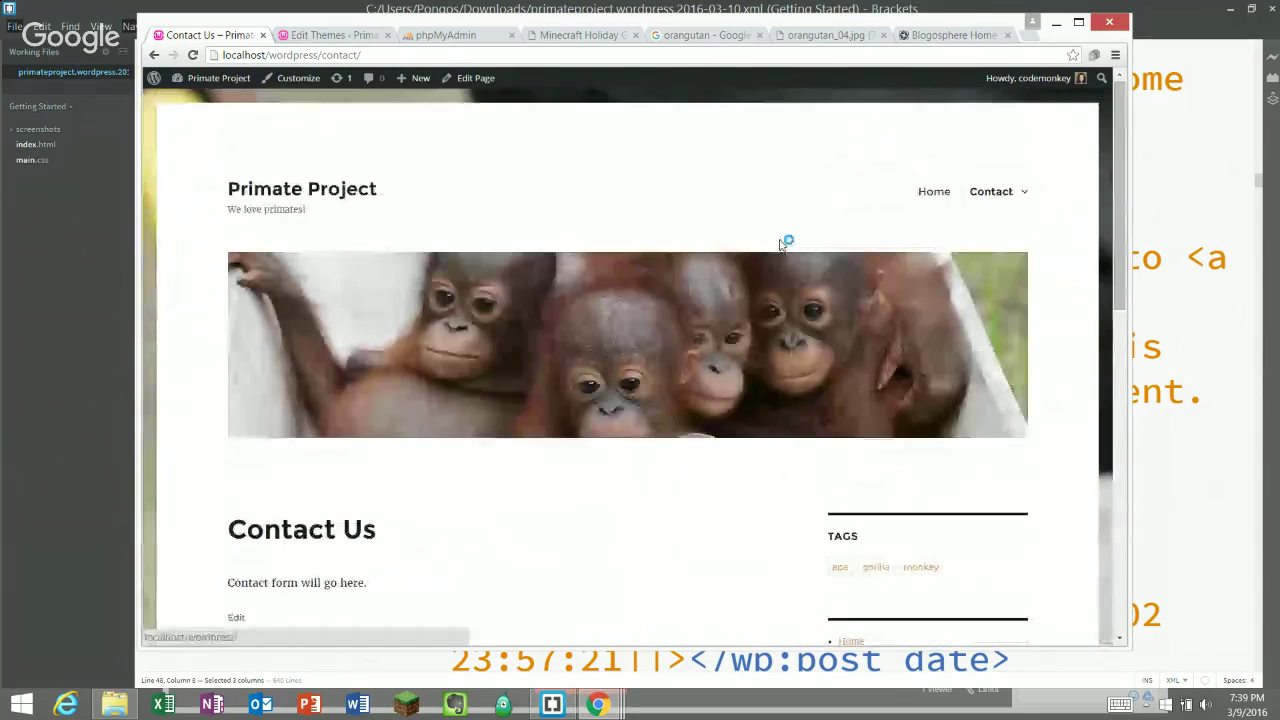
# - Go to the Primate Project home page and check the tag cloud and sidebar beside the latest post
pyautogui.click(247, 191)
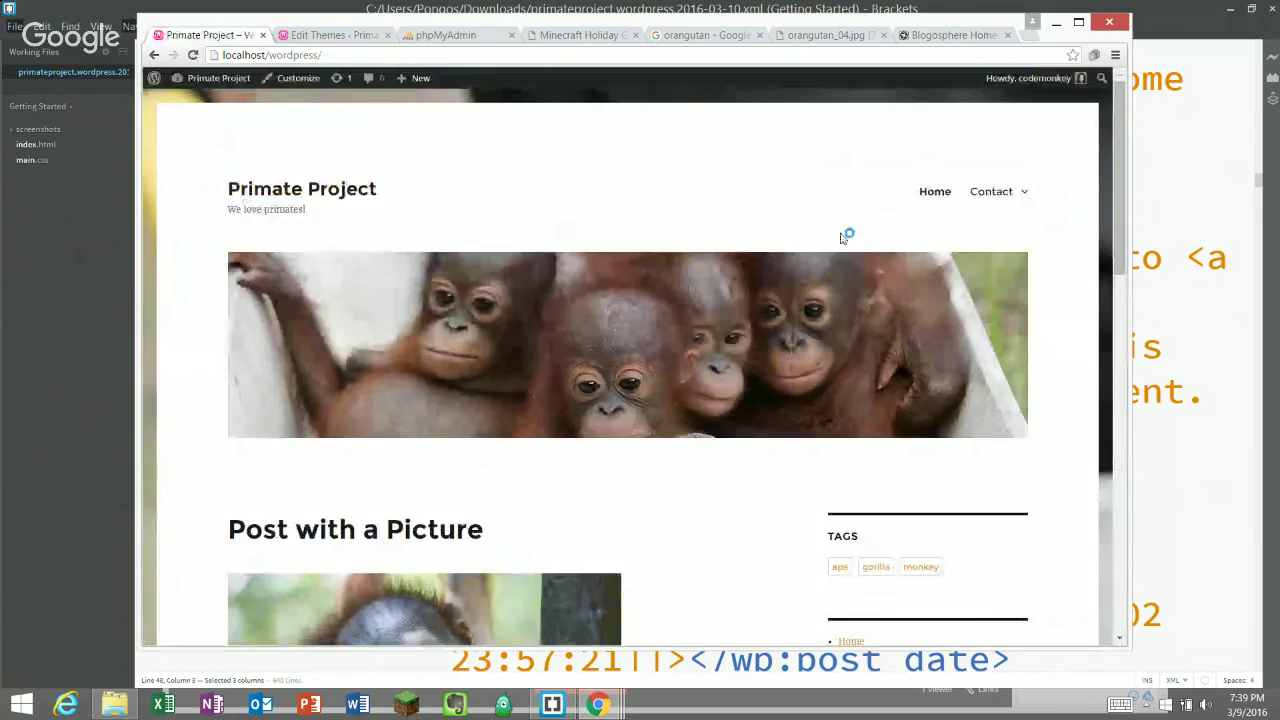
pyautogui.scroll(-3, 843, 235)
pyautogui.click(841, 235)
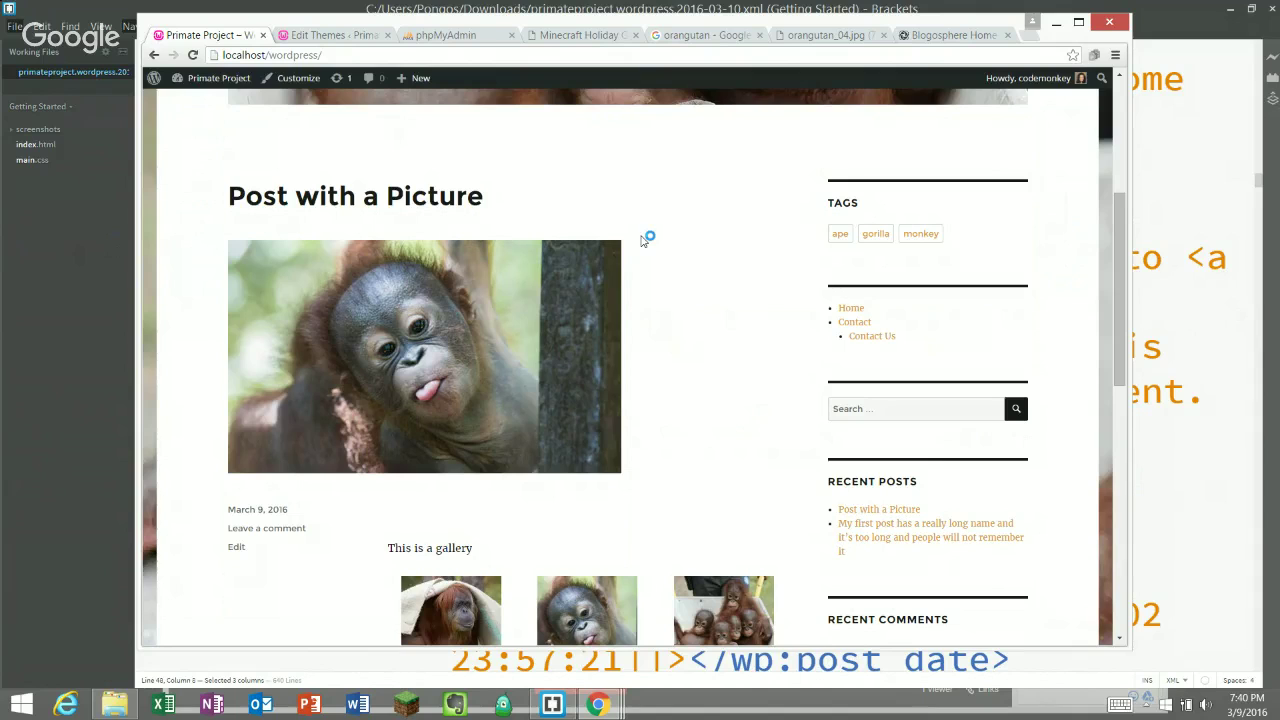
pyautogui.scroll(4, 648, 236)
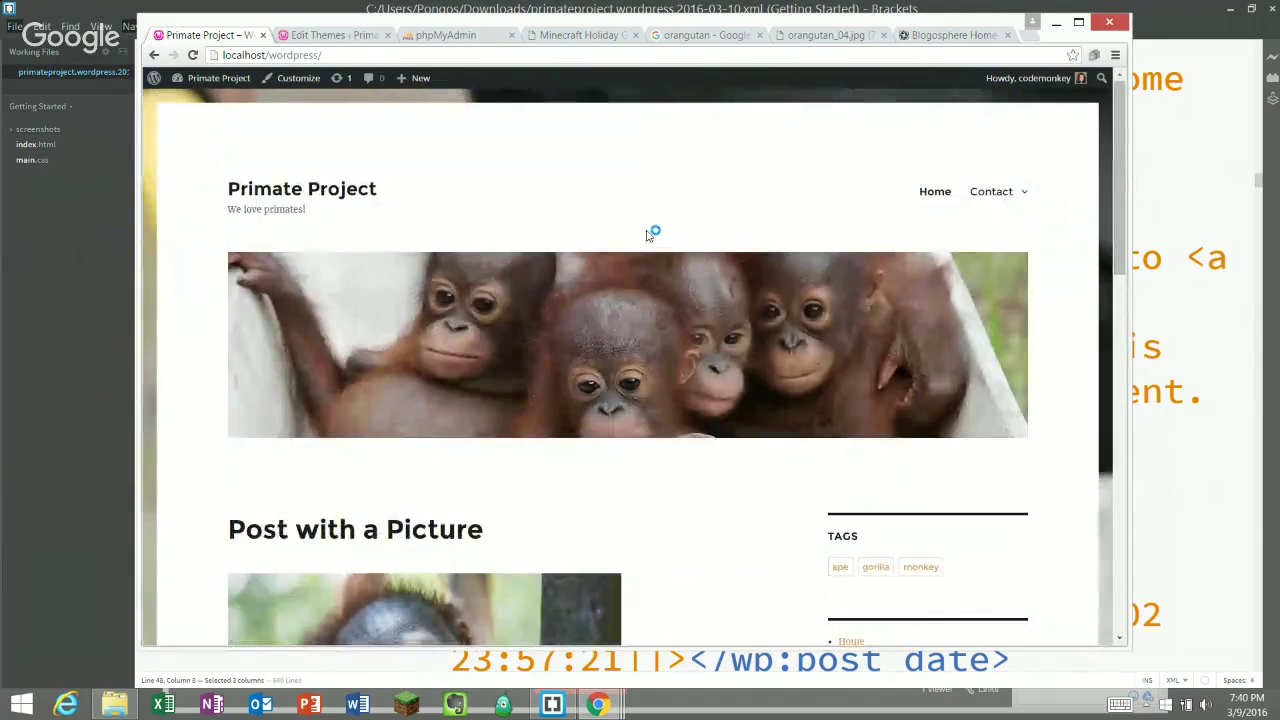
# - Return to the WordPress admin and open the catalogue for adding a new theme from the installed themes page
pyautogui.click(320, 35)
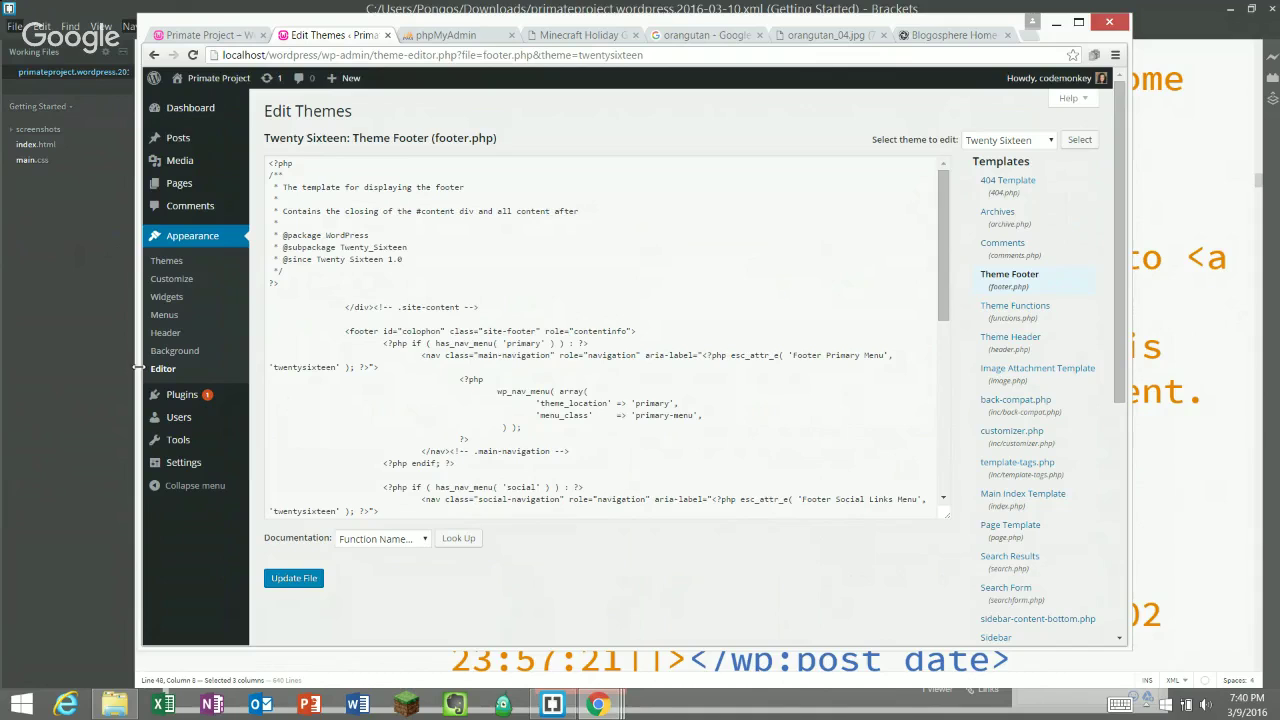
pyautogui.click(168, 260)
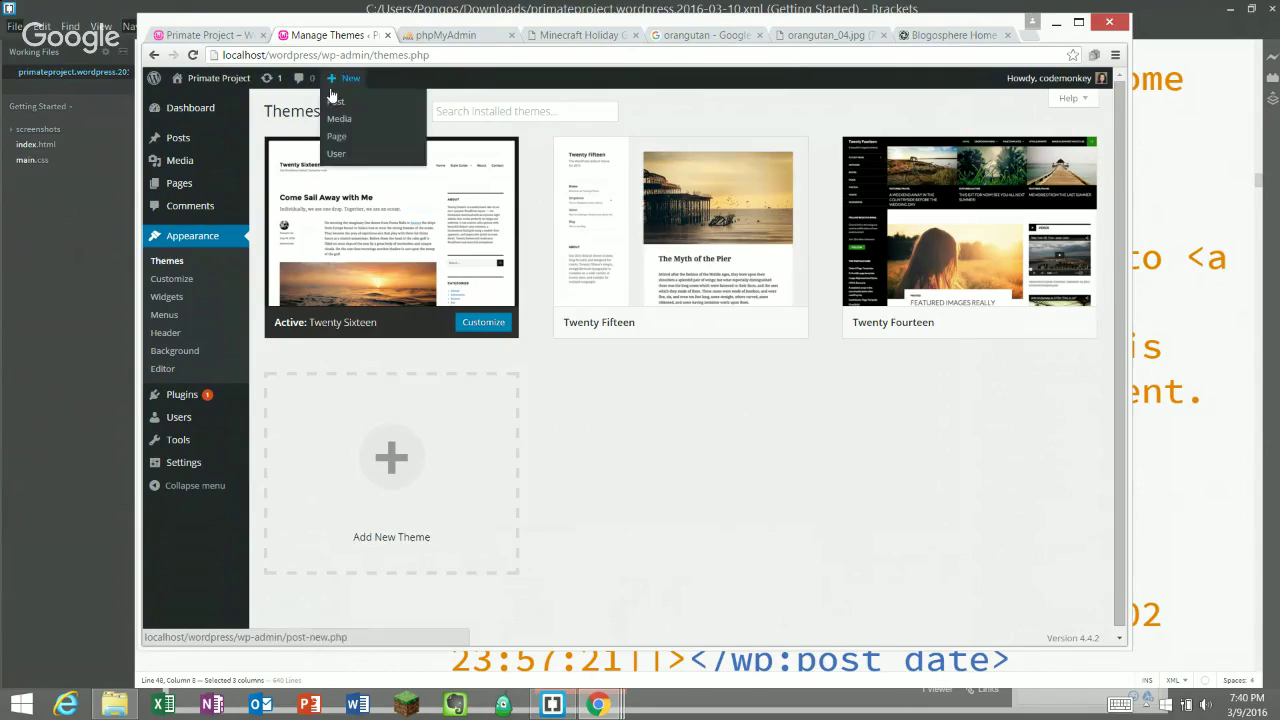
pyautogui.moveTo(359, 82)
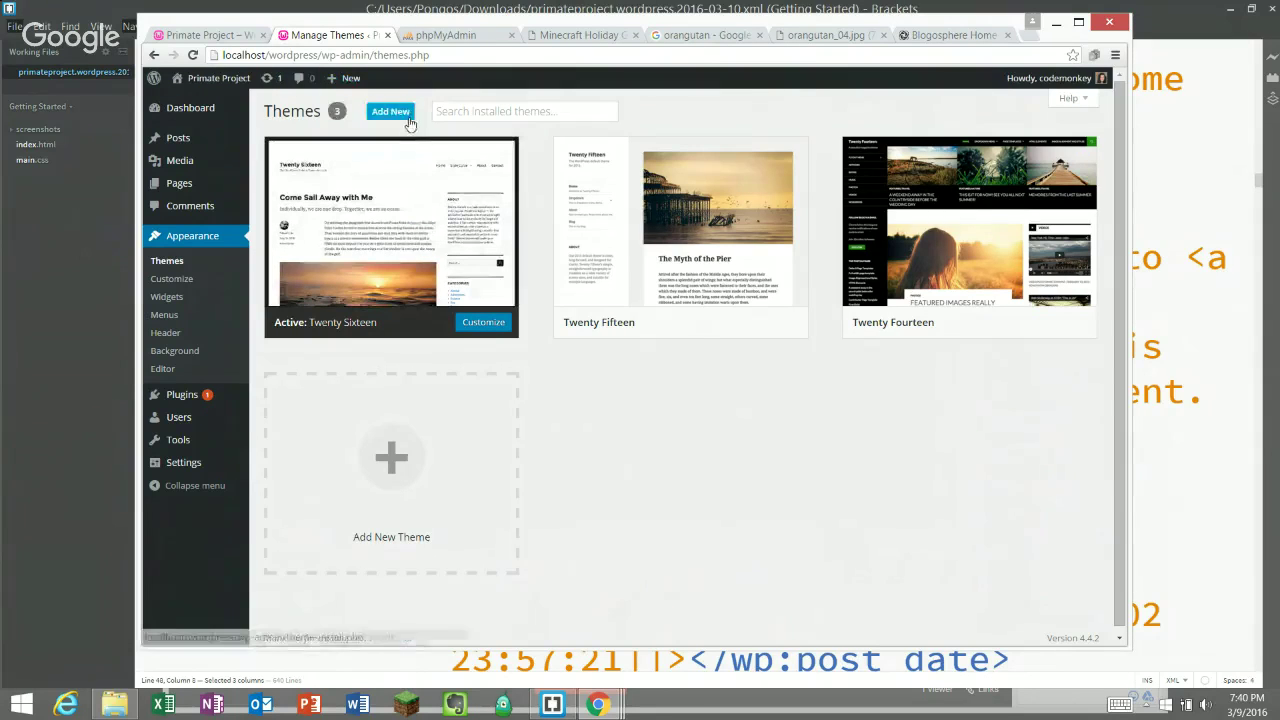
pyautogui.click(400, 113)
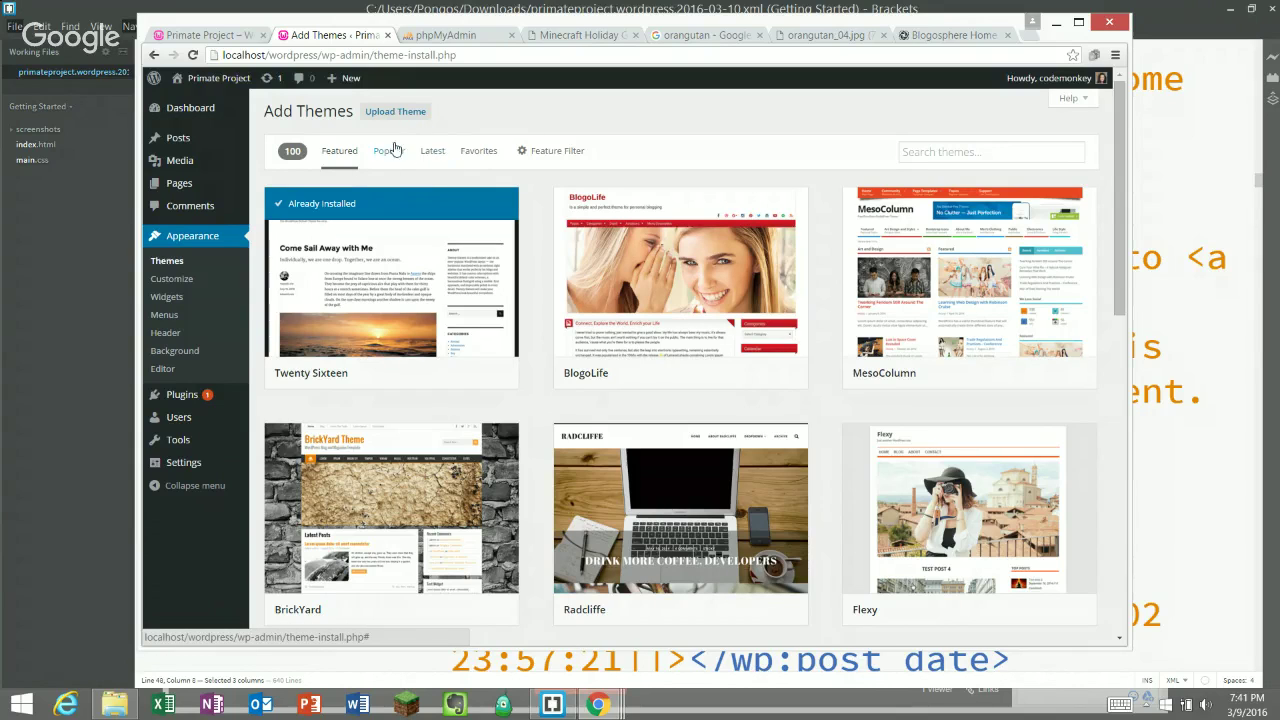
# - Filter the available themes by the Accessibility Ready and Featured Image Header features, and browse the matching themes
pyautogui.click(567, 151)
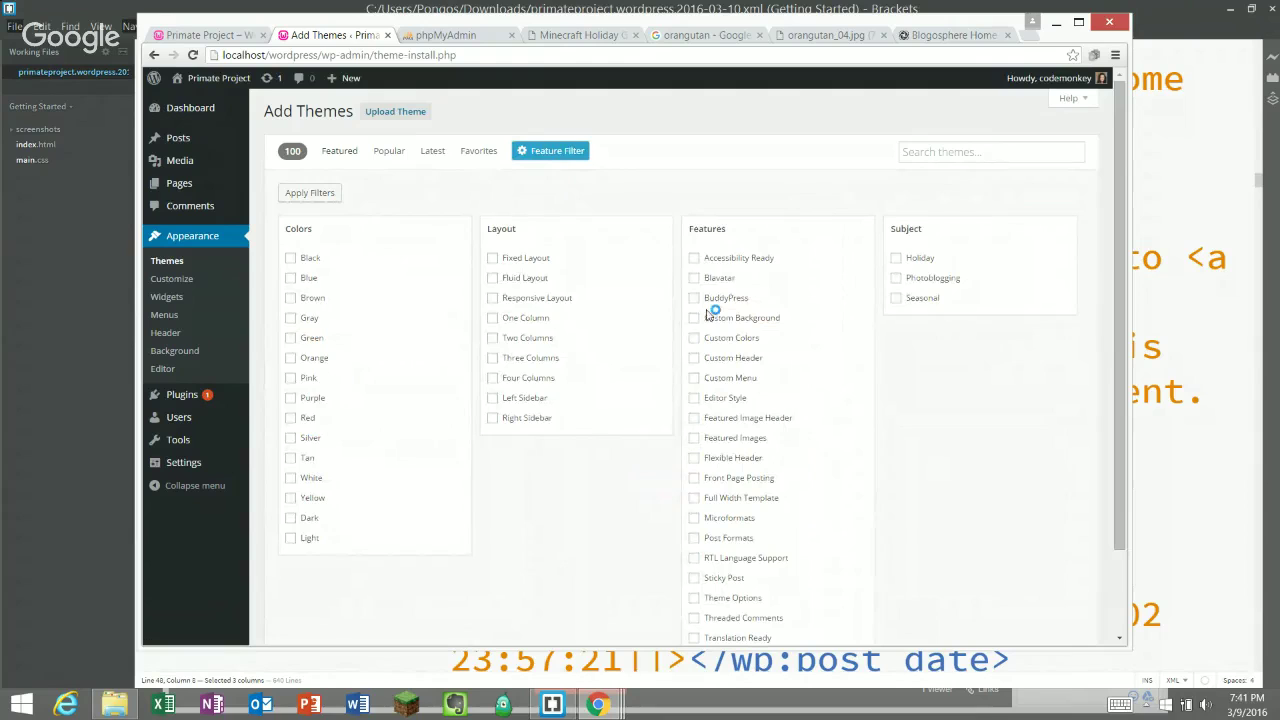
pyautogui.click(695, 262)
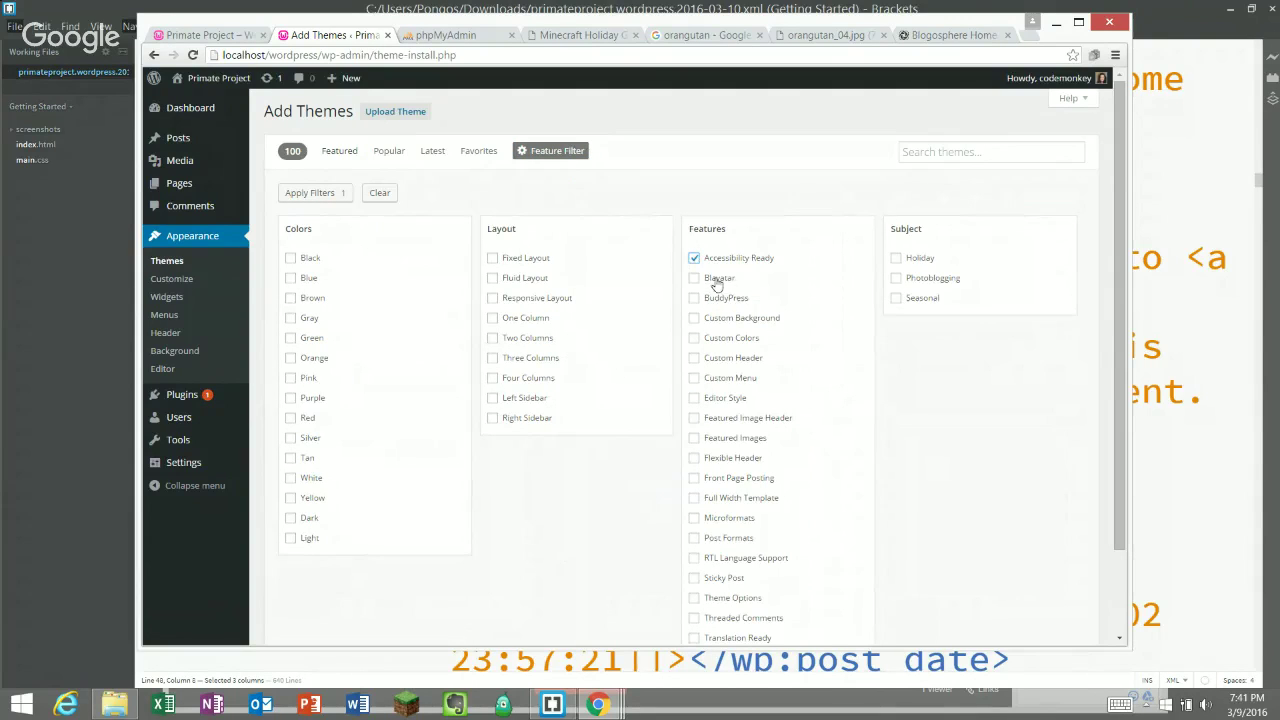
pyautogui.scroll(-2, 748, 305)
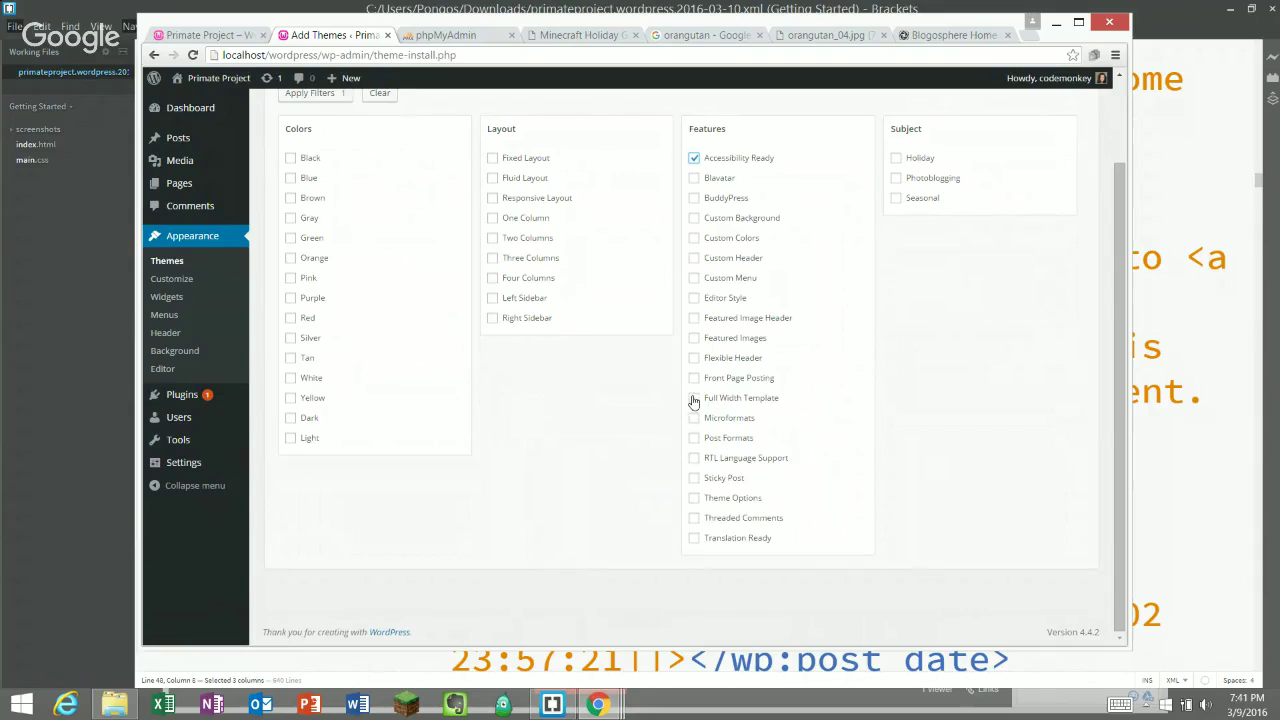
pyautogui.click(694, 319)
pyautogui.scroll(1, 730, 307)
pyautogui.scroll(2, 731, 297)
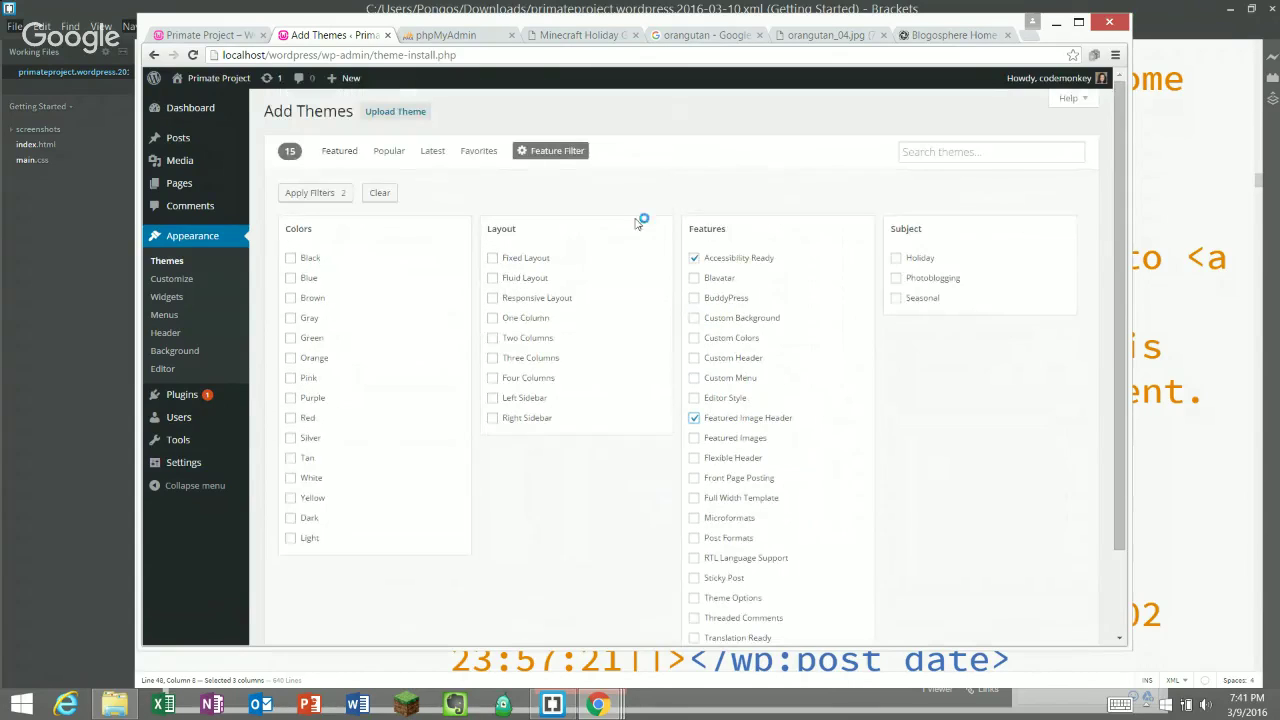
pyautogui.click(291, 197)
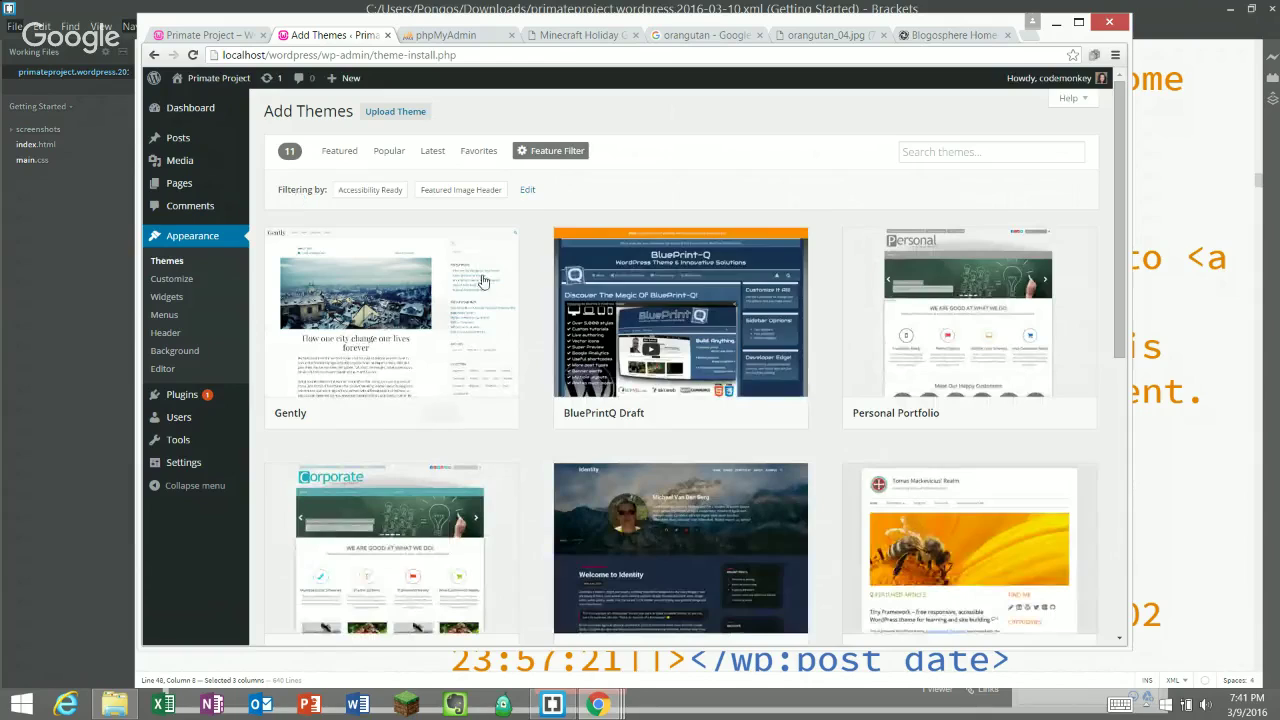
pyautogui.scroll(-2, 843, 340)
pyautogui.scroll(-3, 843, 325)
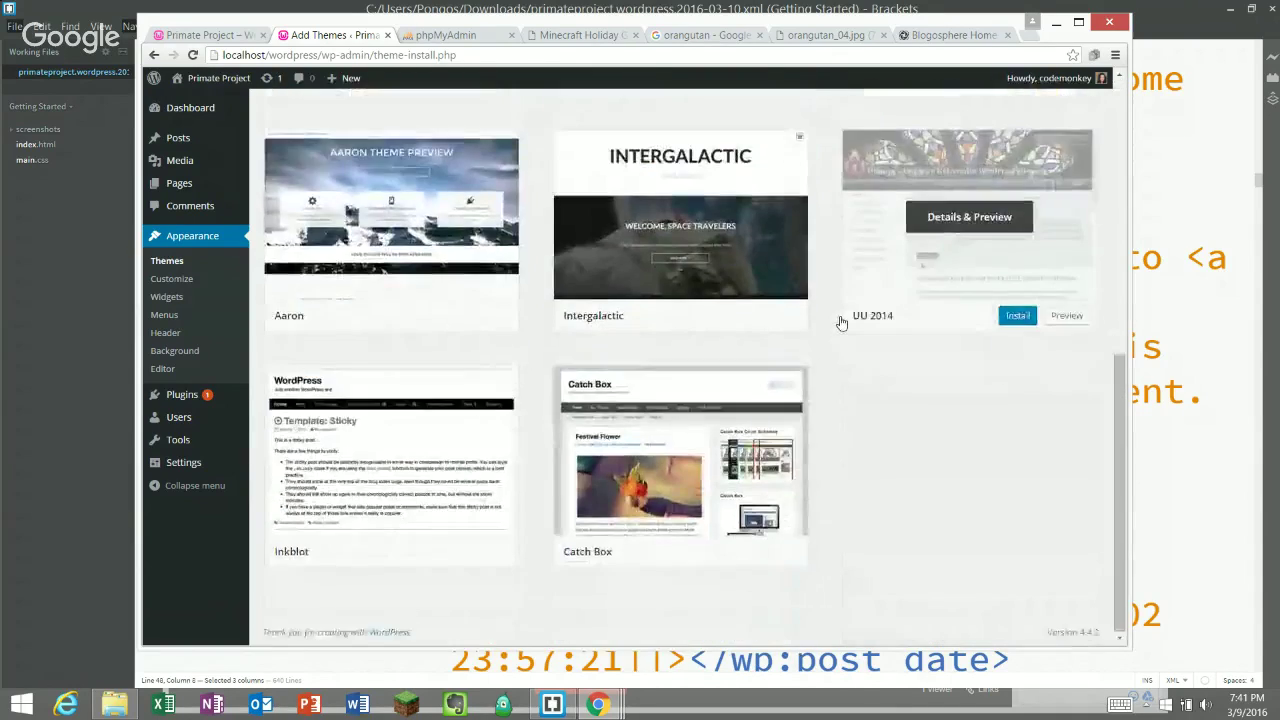
pyautogui.scroll(6, 837, 323)
pyautogui.scroll(-5, 825, 278)
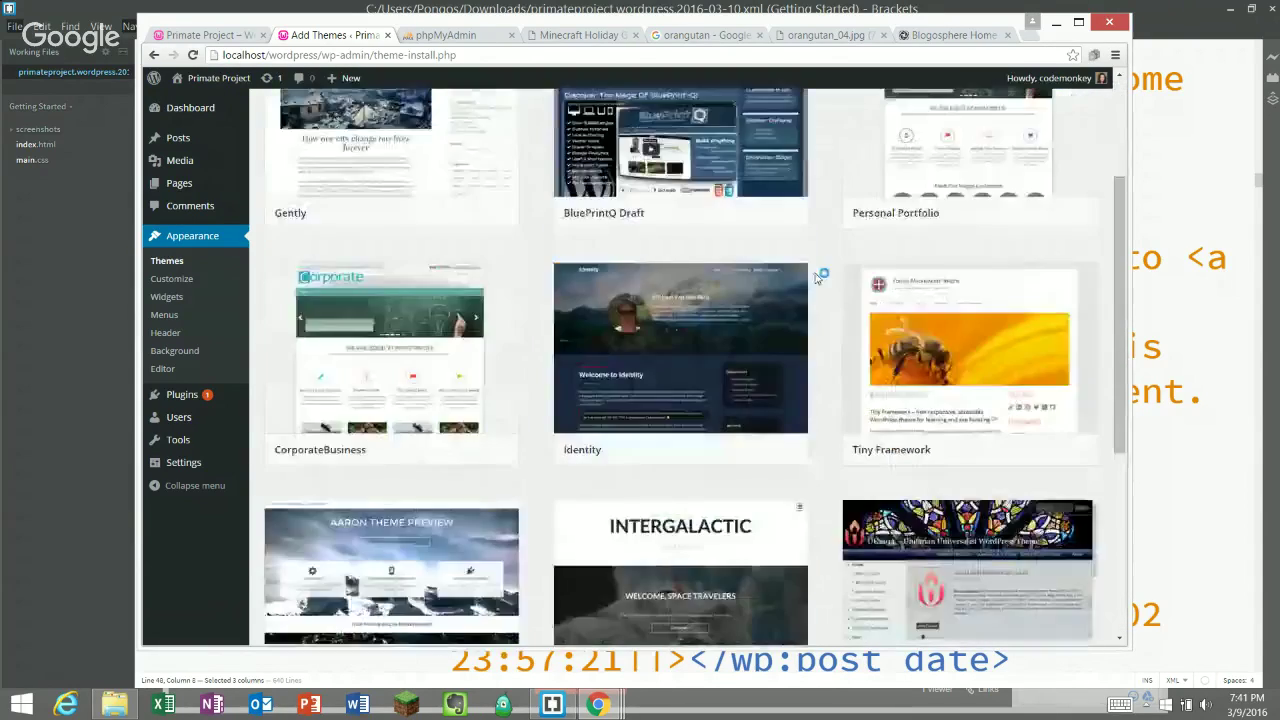
pyautogui.scroll(5, 820, 275)
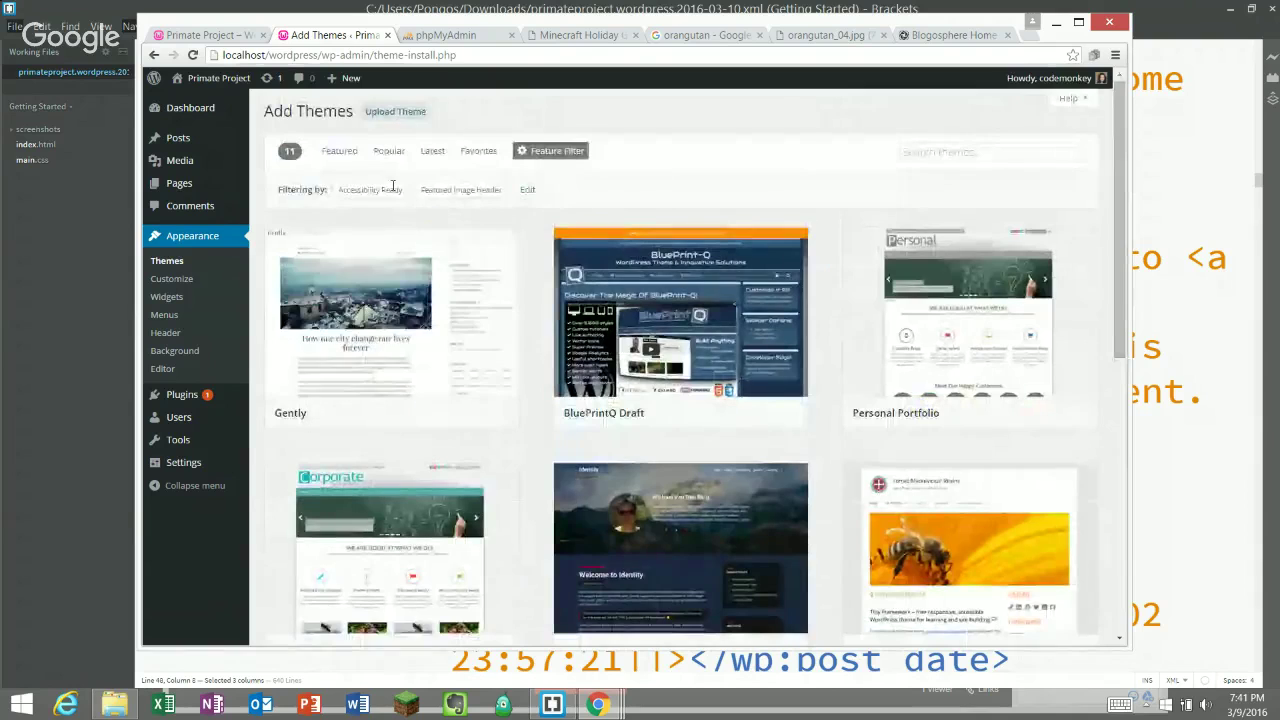
# - Show the popular themes and browse through them
pyautogui.click(401, 152)
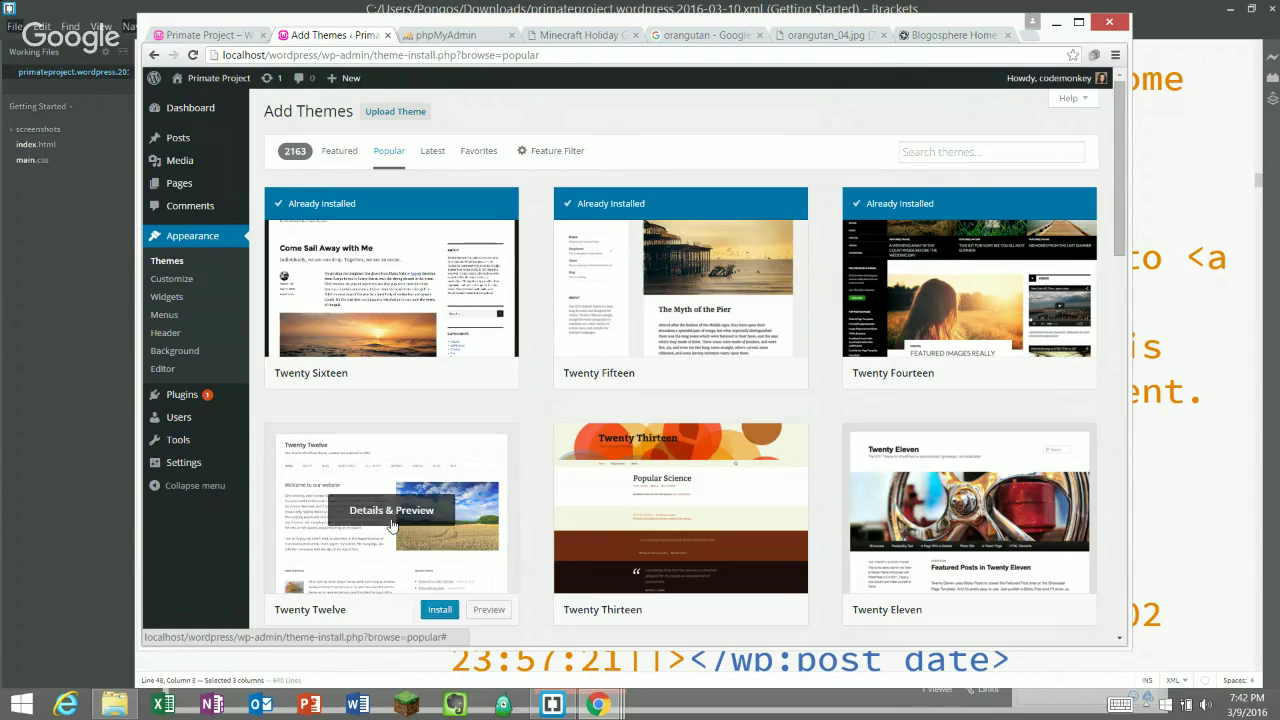
pyautogui.scroll(-1, 502, 367)
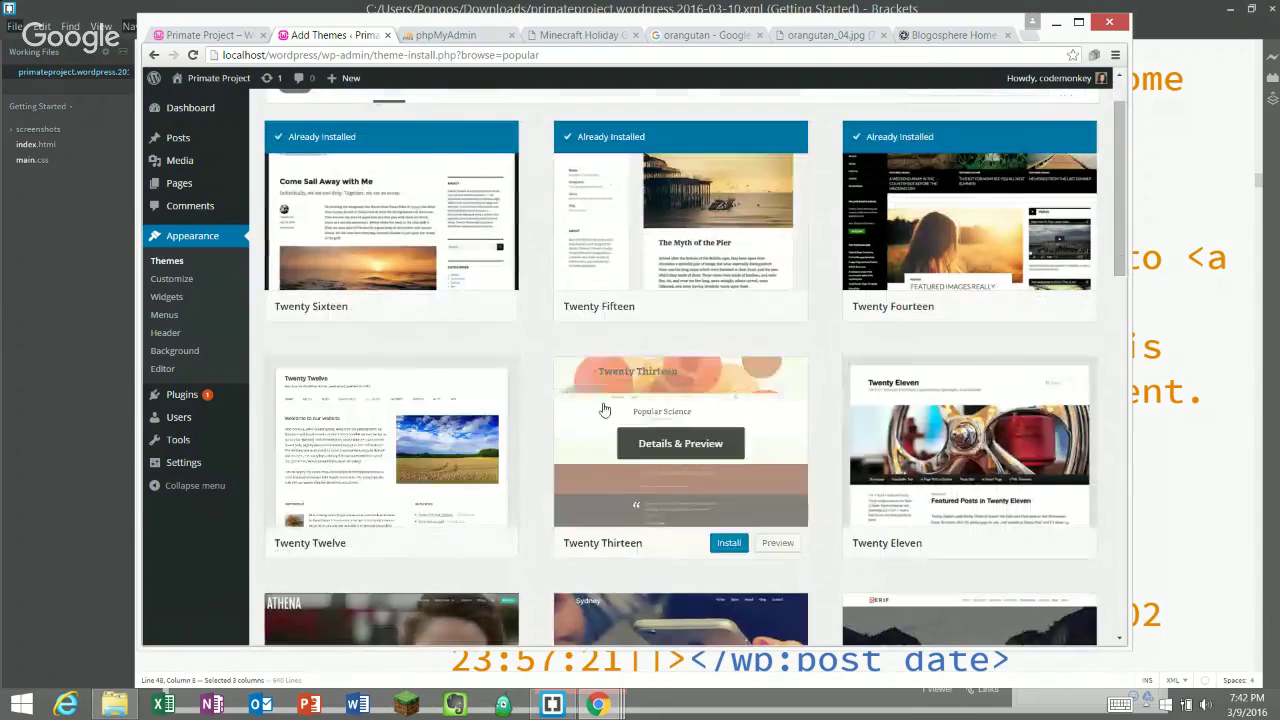
pyautogui.scroll(-4, 933, 418)
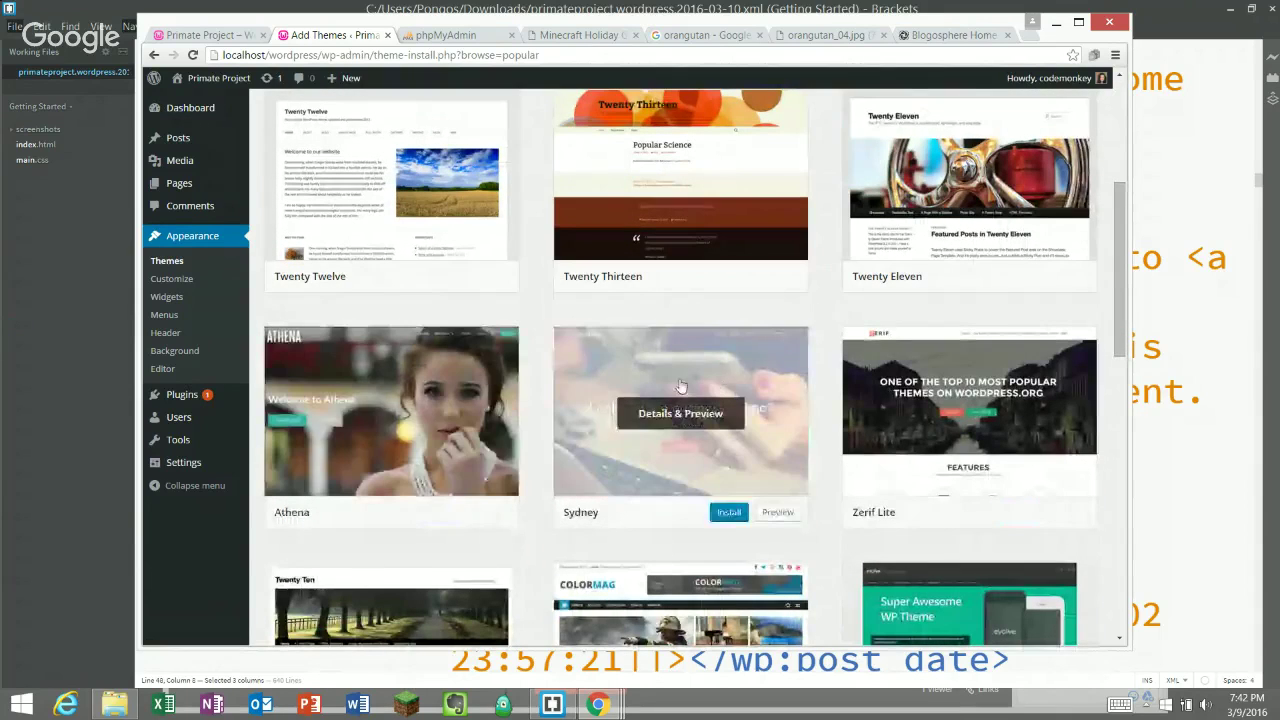
pyautogui.scroll(1, 660, 366)
pyautogui.scroll(-4, 660, 366)
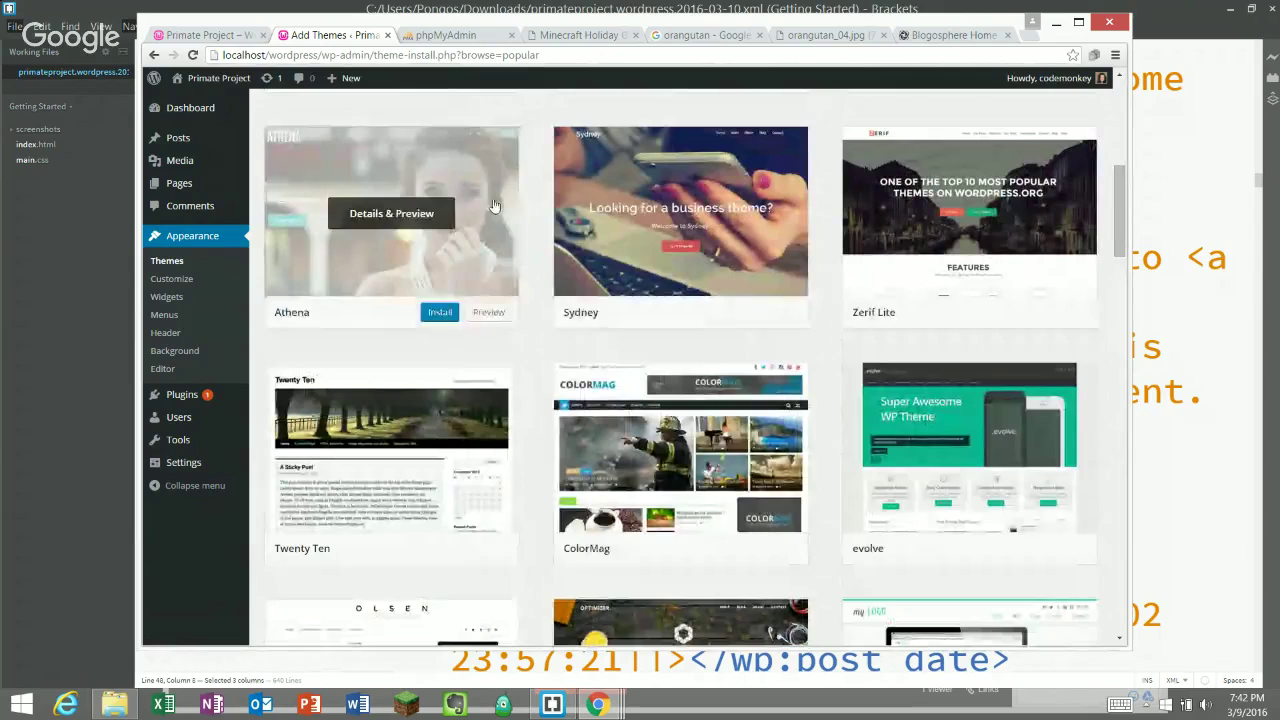
pyautogui.scroll(1, 405, 206)
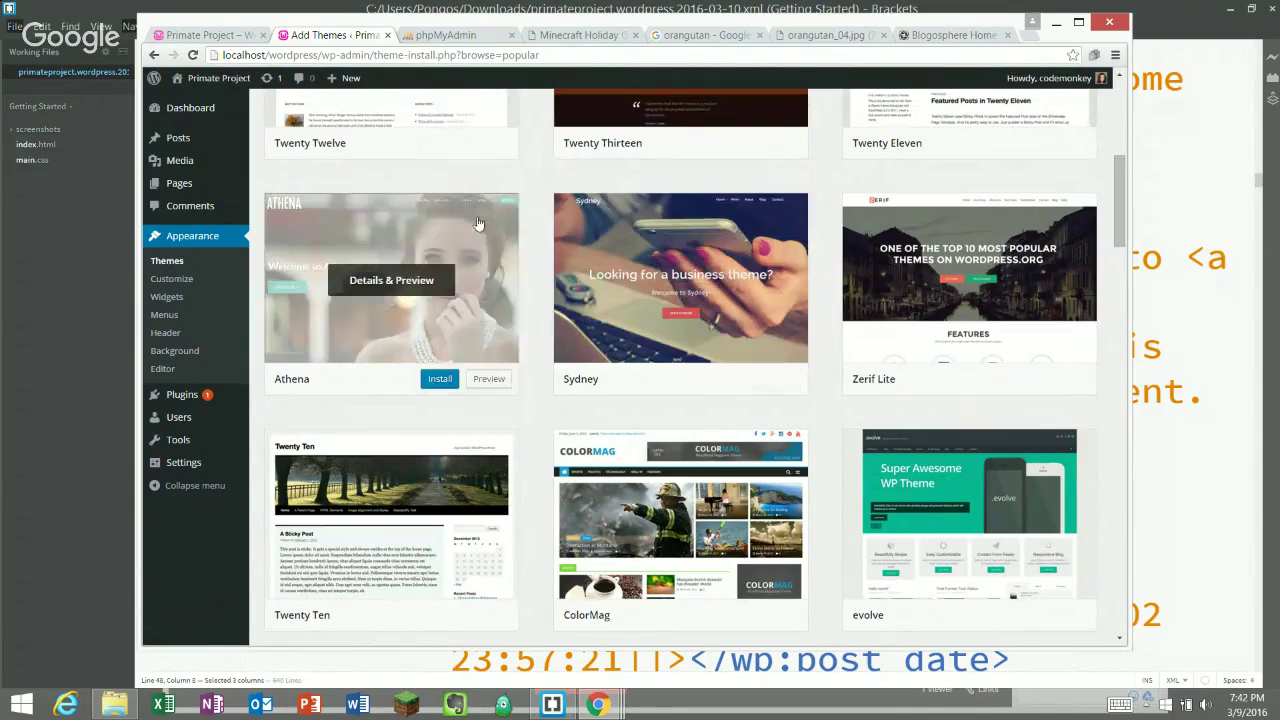
# - Open the details and preview of the Athena theme and look through its demo page
pyautogui.click(392, 279)
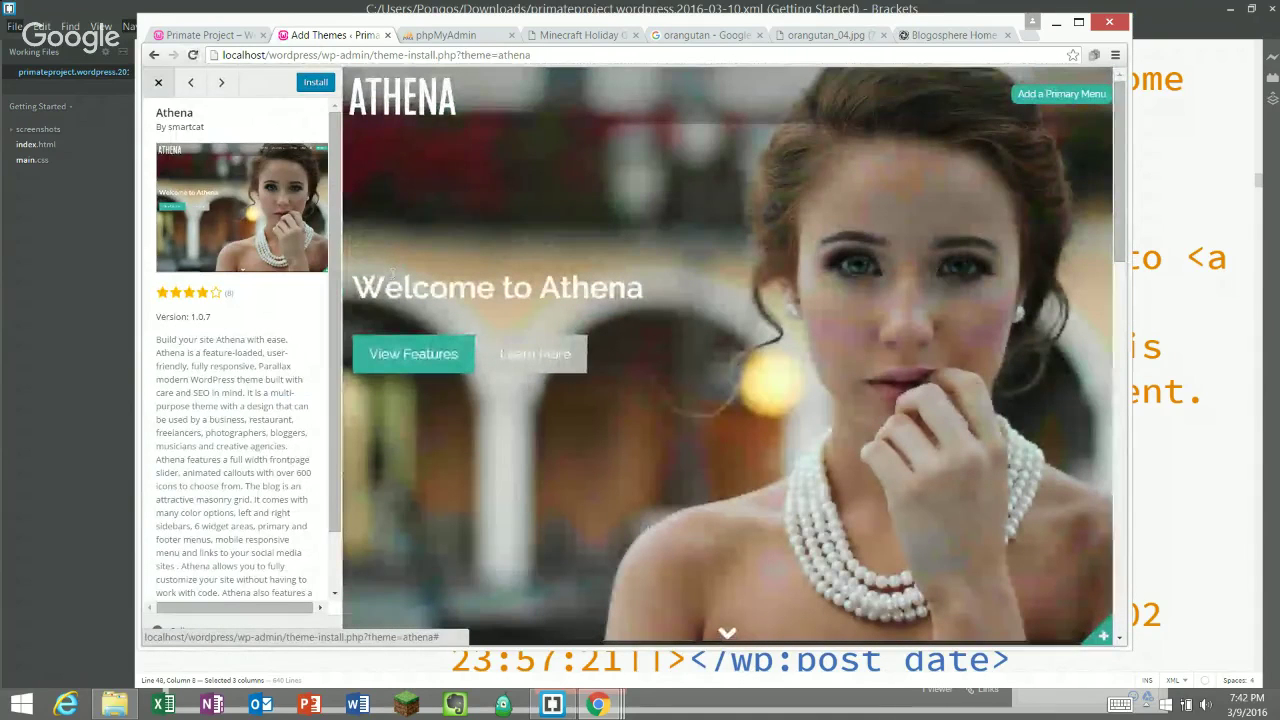
pyautogui.scroll(-4, 591, 220)
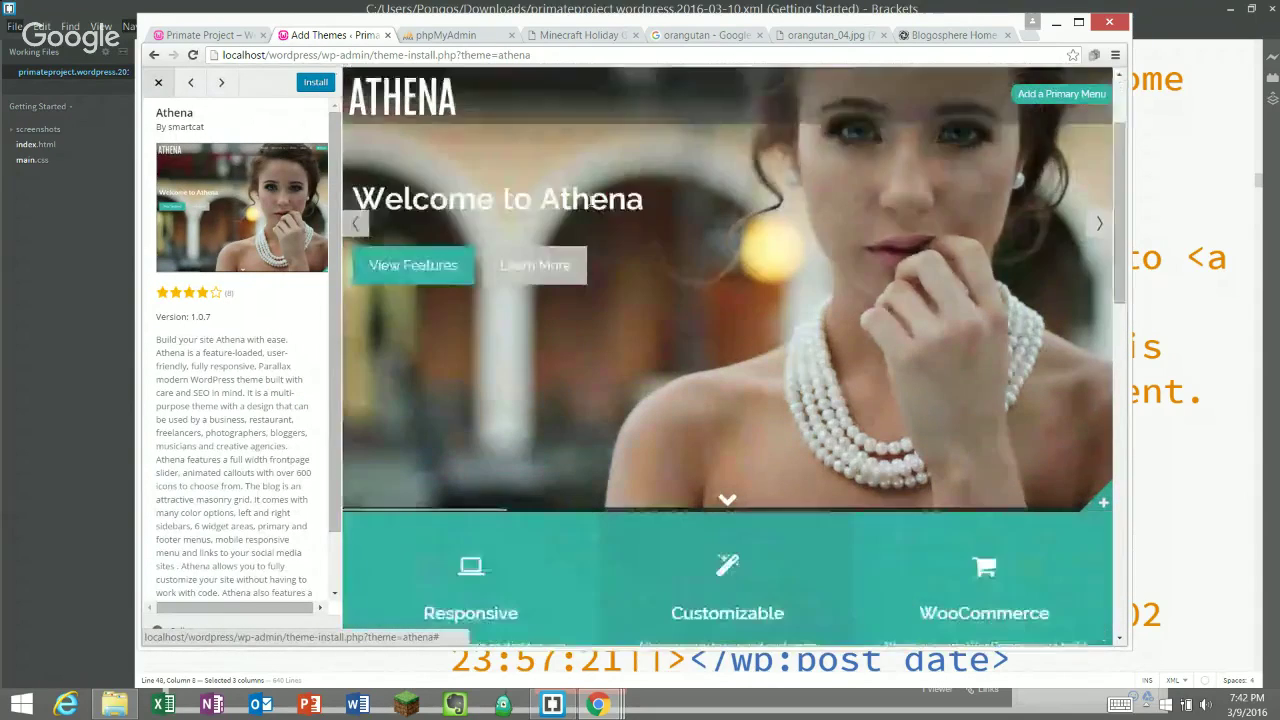
pyautogui.scroll(-5, 591, 205)
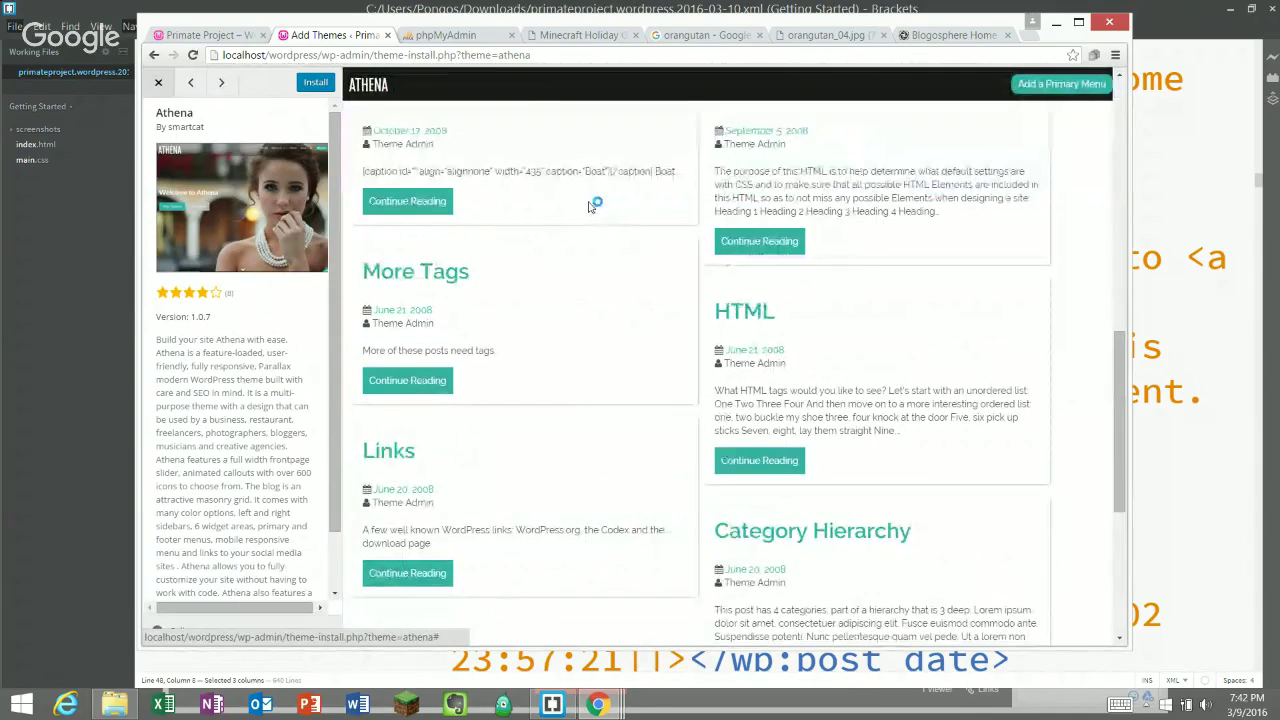
# - Examine the Athena demo page again, comparing its image slider, feature blocks, post listing and footer
pyautogui.scroll(-3, 731, 383)
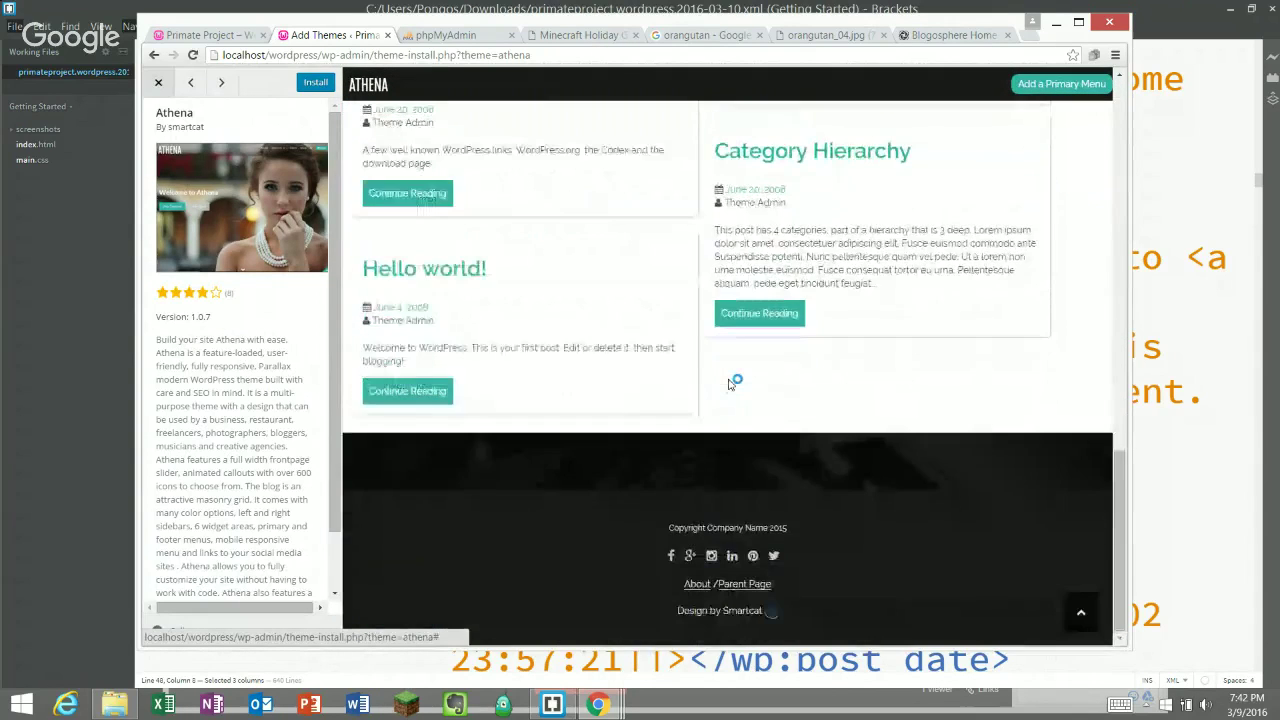
pyautogui.scroll(5, 731, 383)
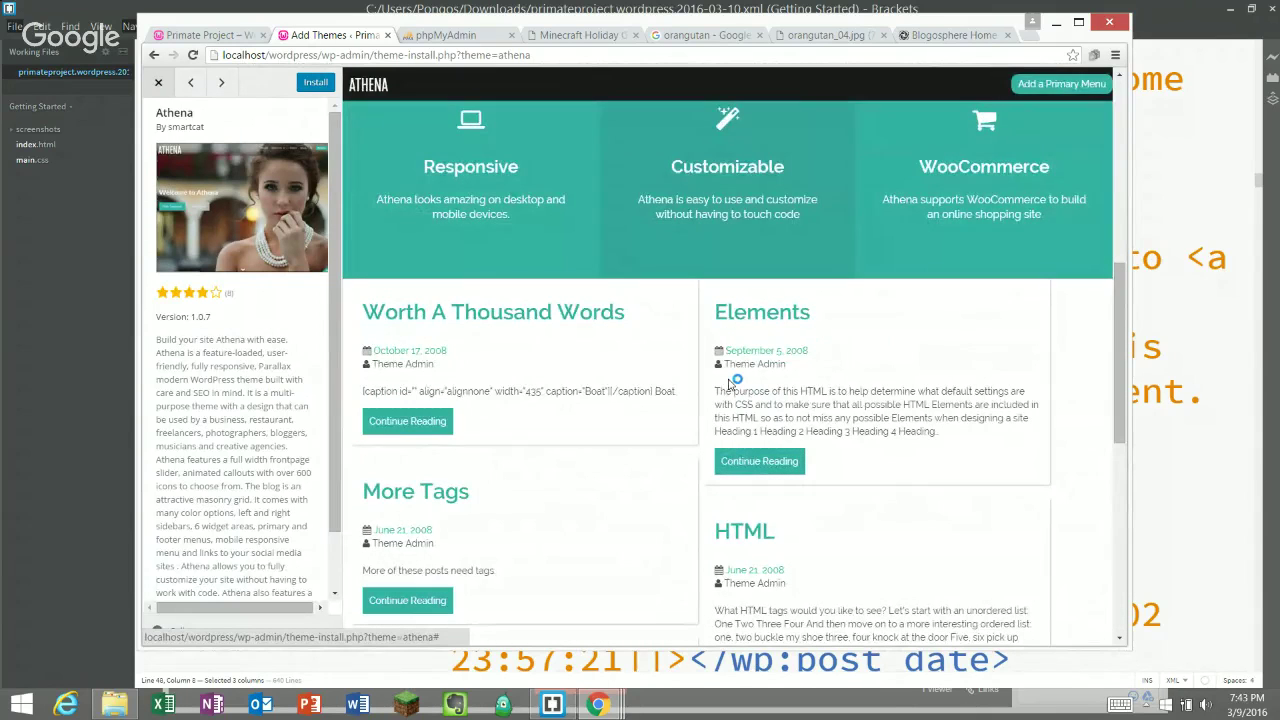
pyautogui.scroll(5, 731, 383)
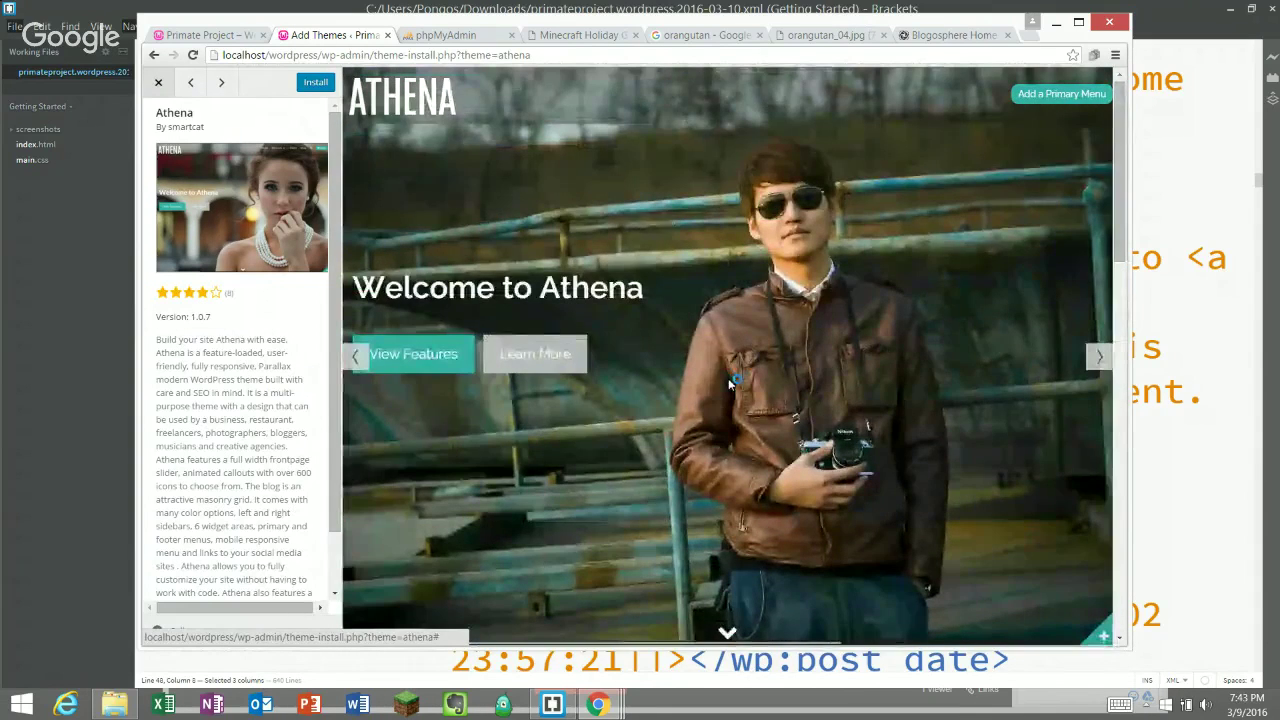
pyautogui.scroll(-5, 728, 378)
pyautogui.scroll(-3, 731, 383)
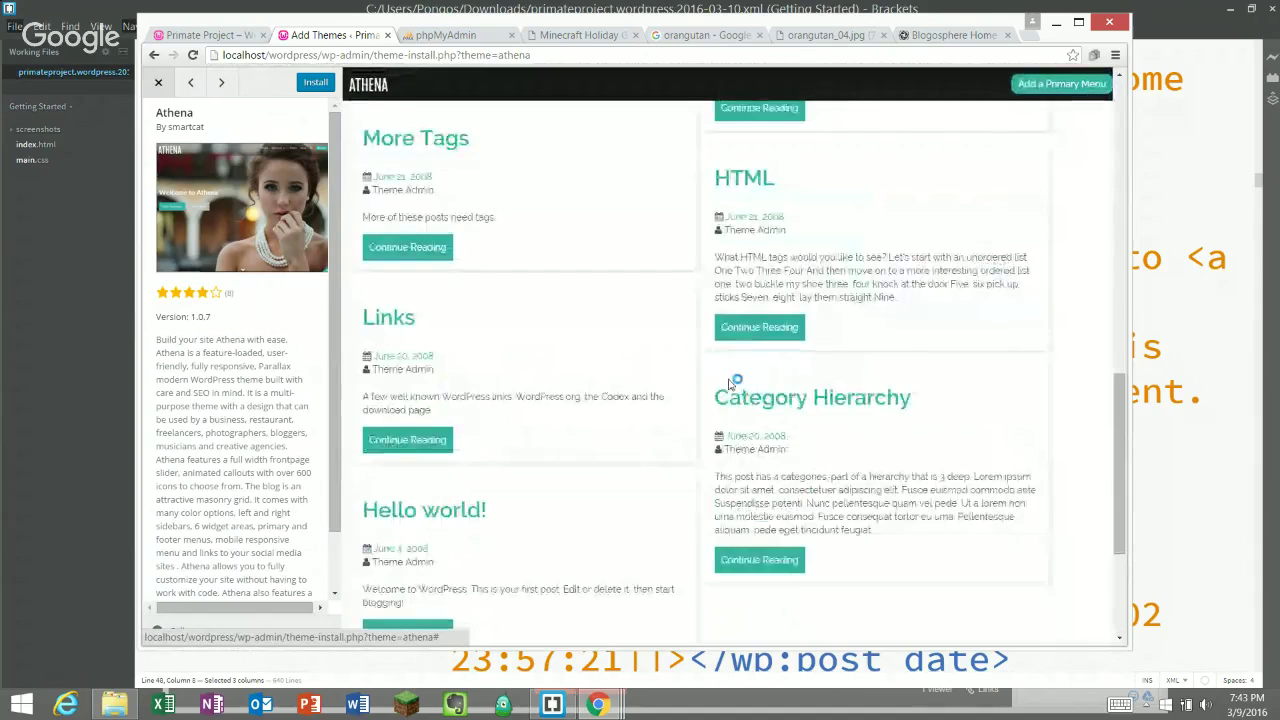
pyautogui.scroll(5, 731, 383)
pyautogui.scroll(5, 731, 383)
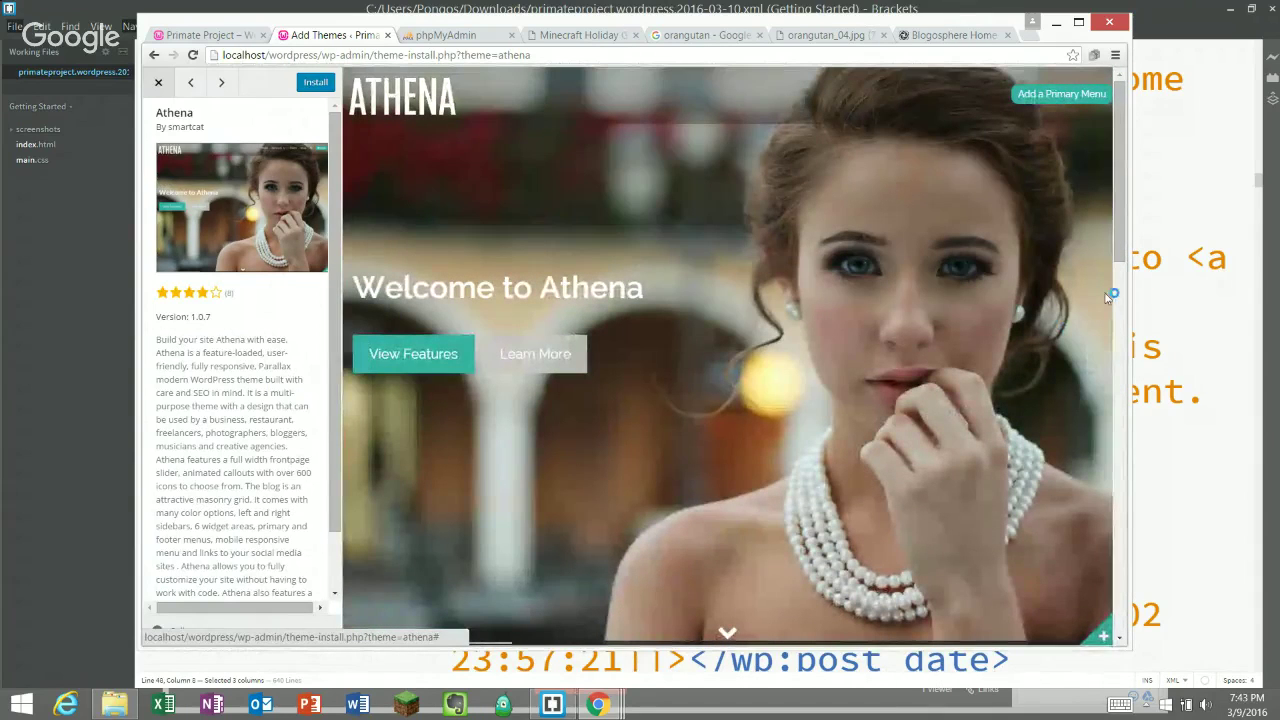
pyautogui.scroll(-1, 730, 305)
pyautogui.scroll(-4, 730, 305)
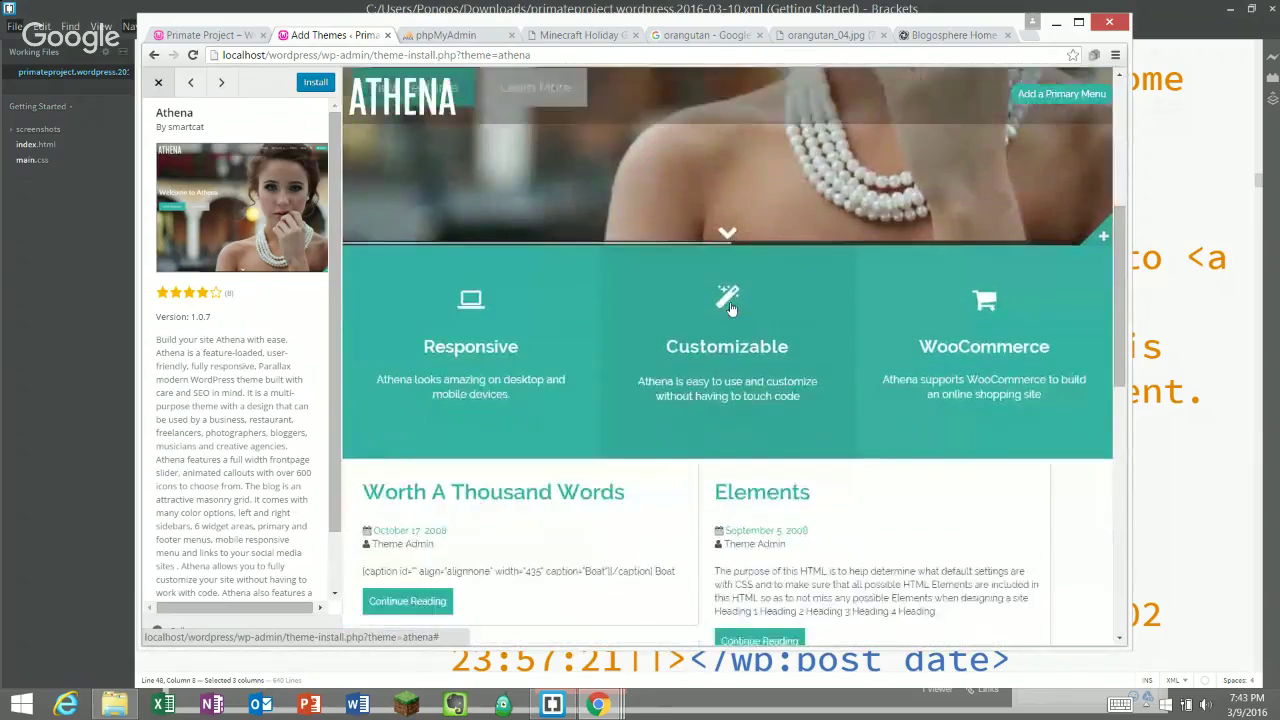
pyautogui.scroll(4, 730, 305)
pyautogui.scroll(2, 730, 305)
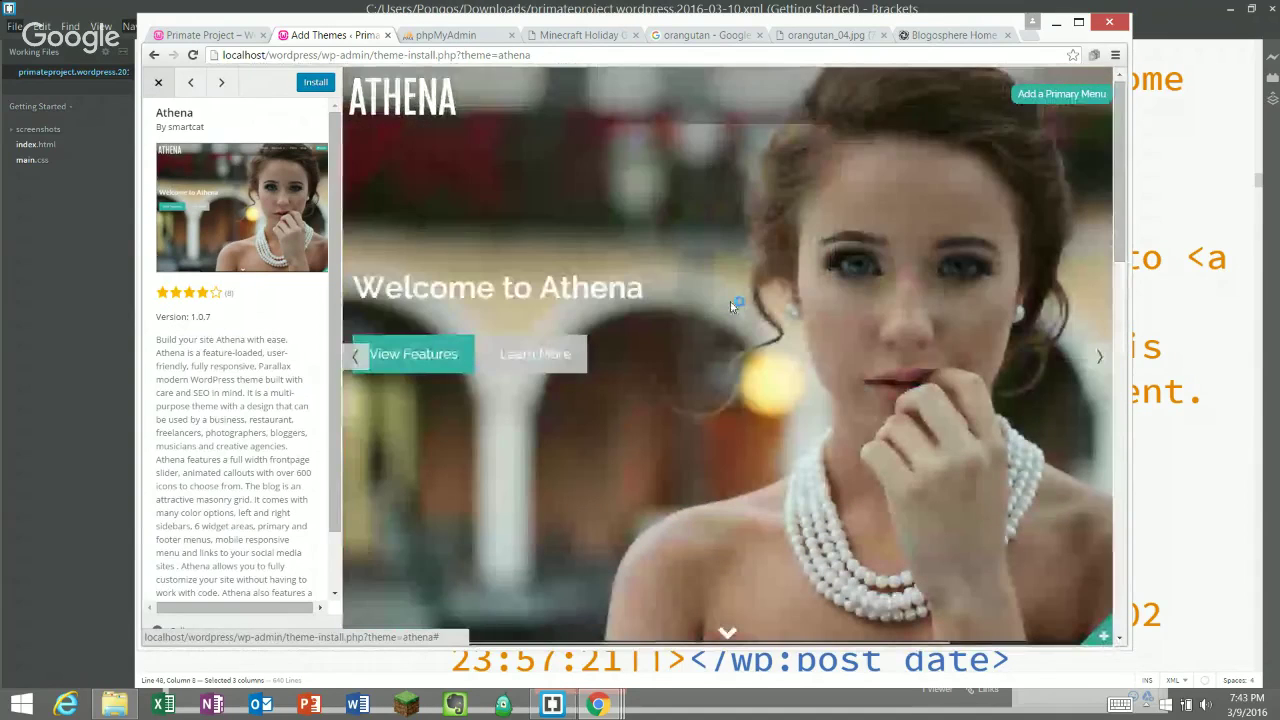
pyautogui.scroll(-5, 730, 305)
pyautogui.scroll(4, 731, 306)
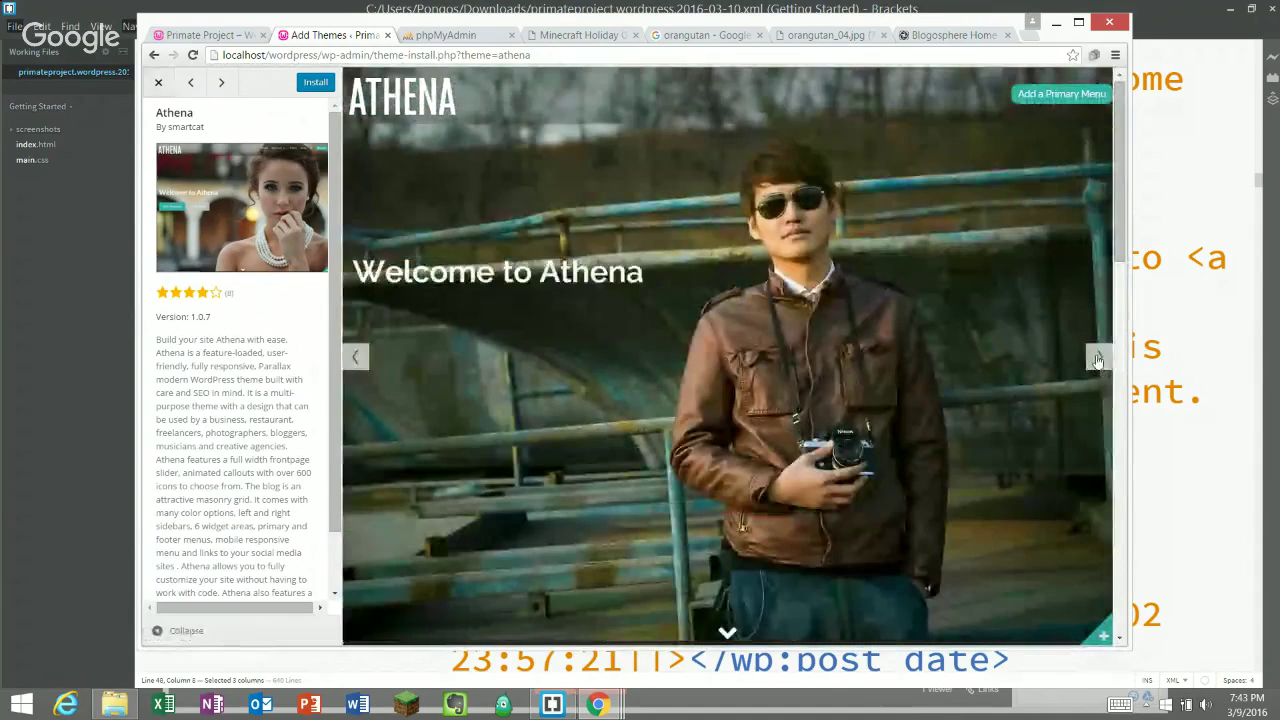
# - Advance the Athena demo's slider to the next slide and install the theme
pyautogui.click(1097, 360)
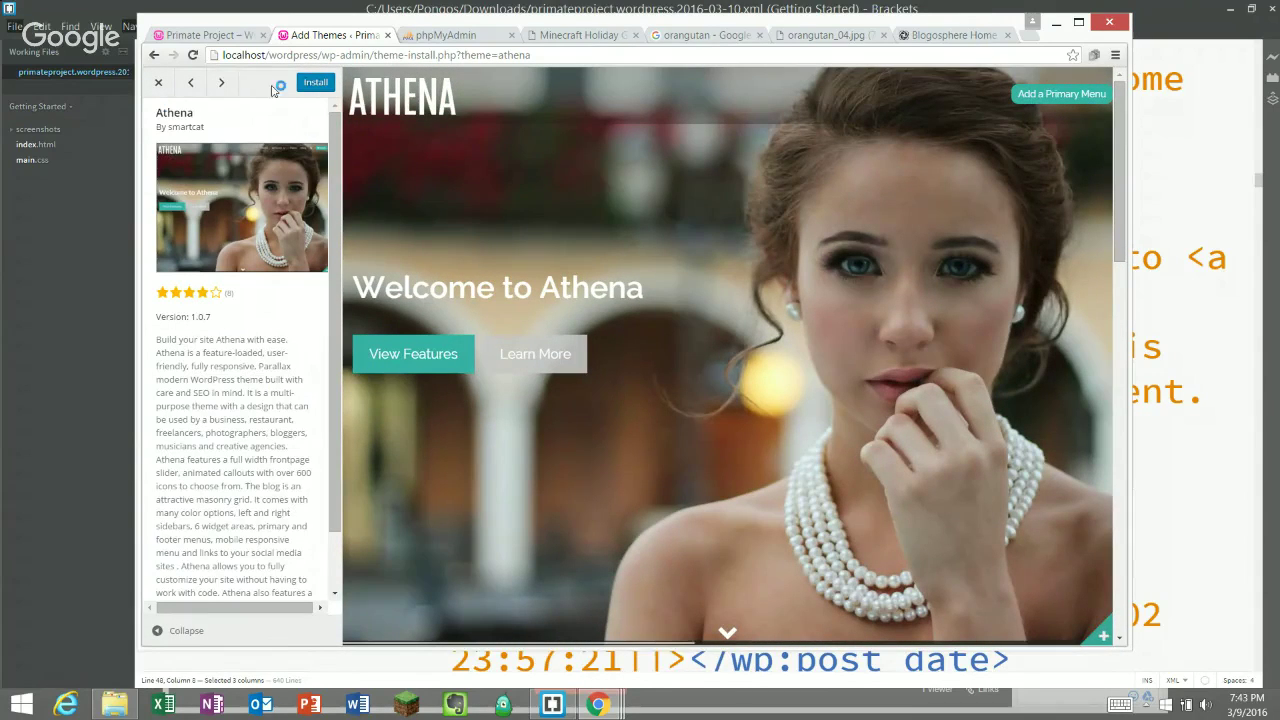
pyautogui.click(300, 84)
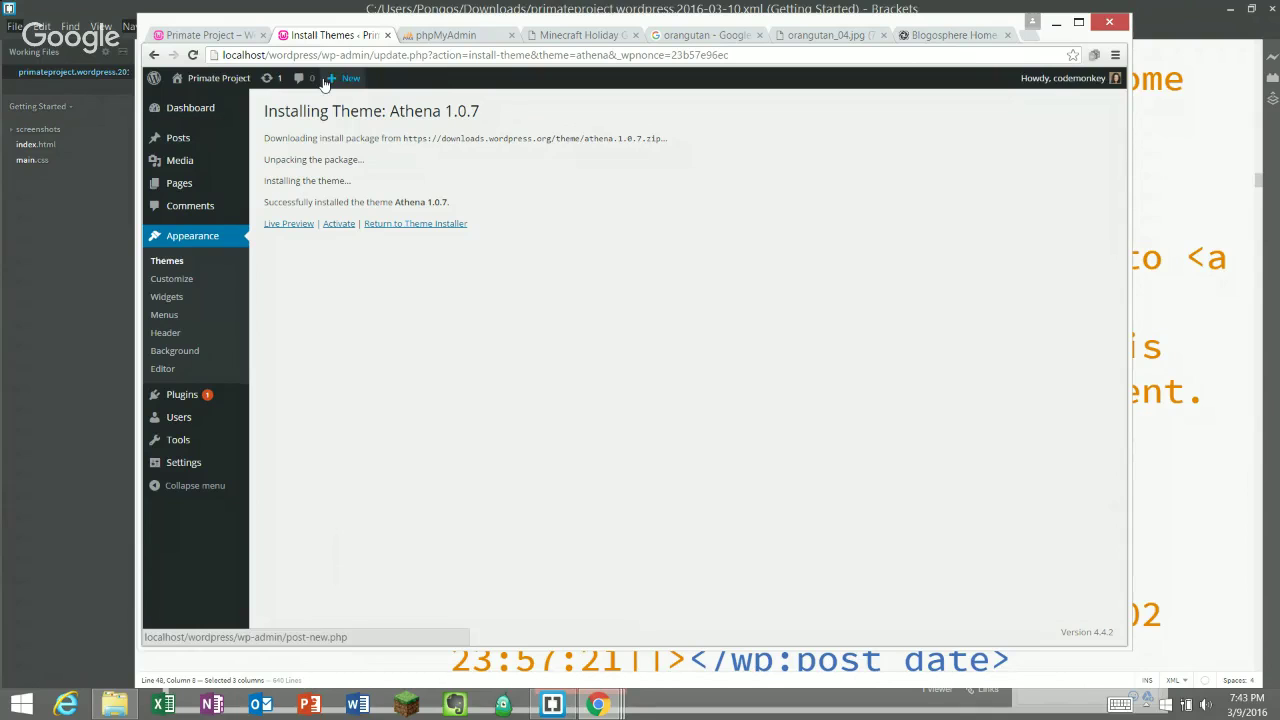
# - Open WampServer's www directory in File Explorer and go to the themes folder inside wordpress and wp-content
pyautogui.click(114, 704)
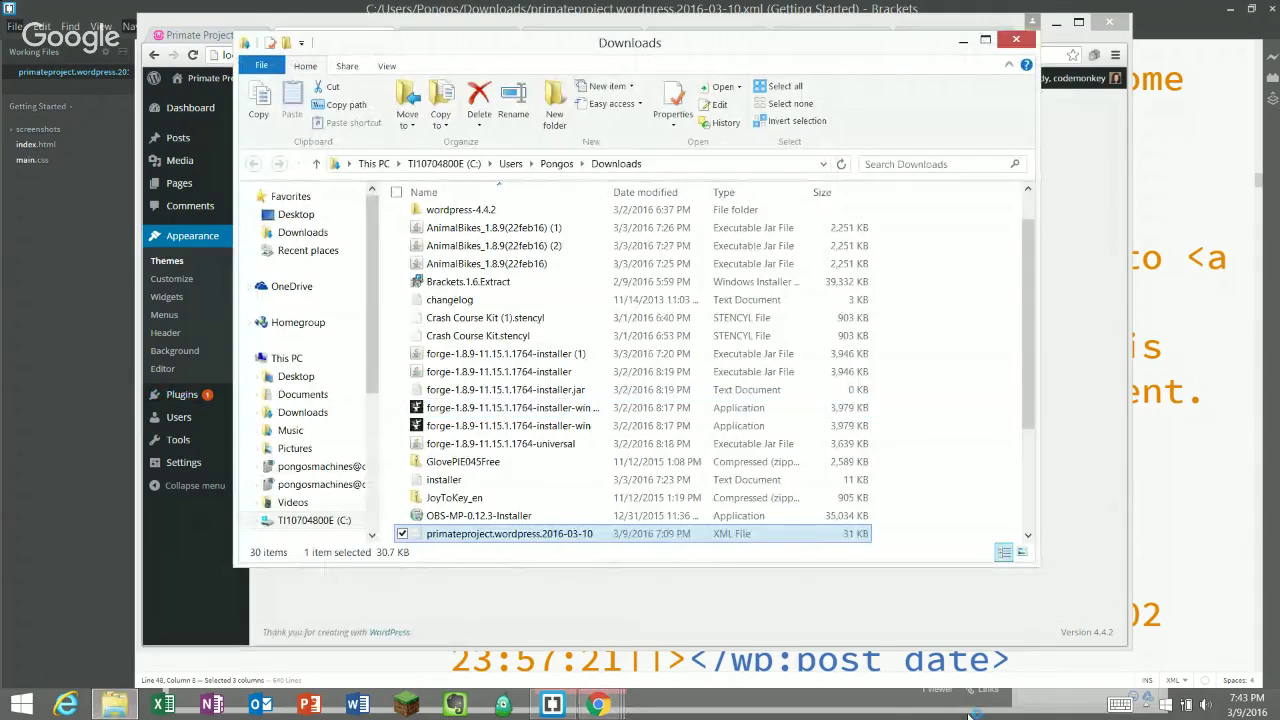
pyautogui.click(1146, 700)
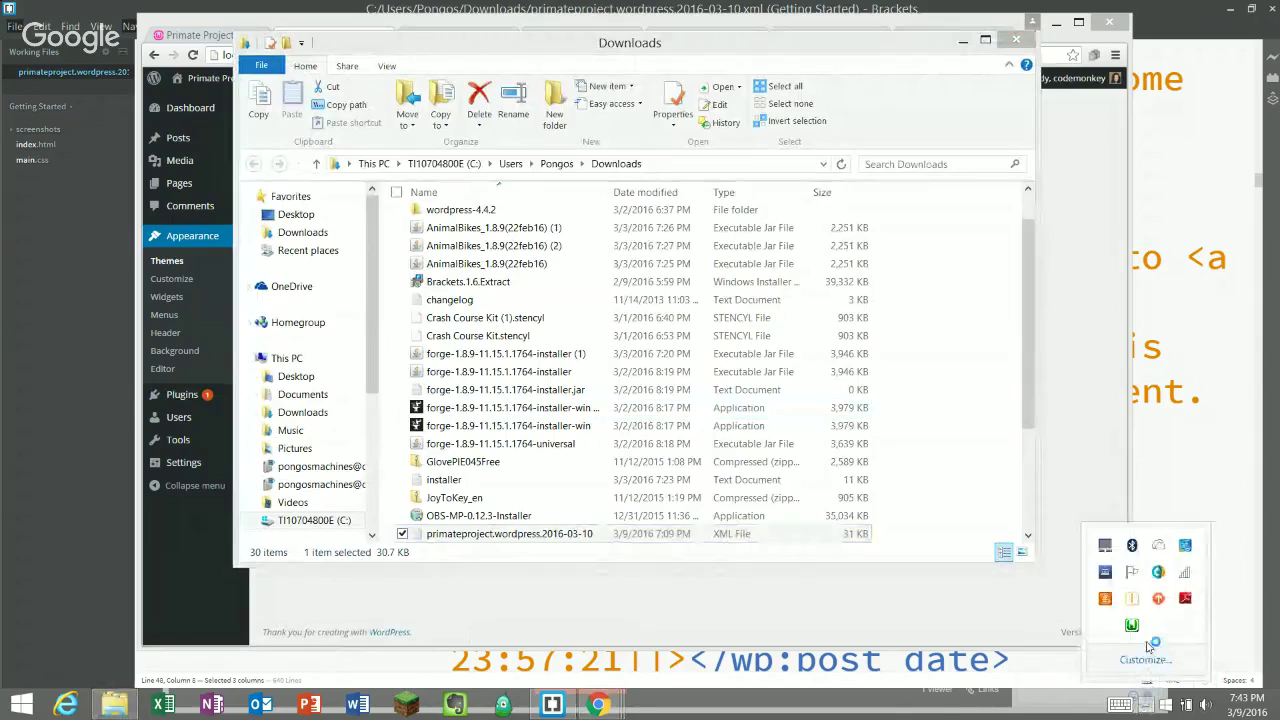
pyautogui.click(1141, 635)
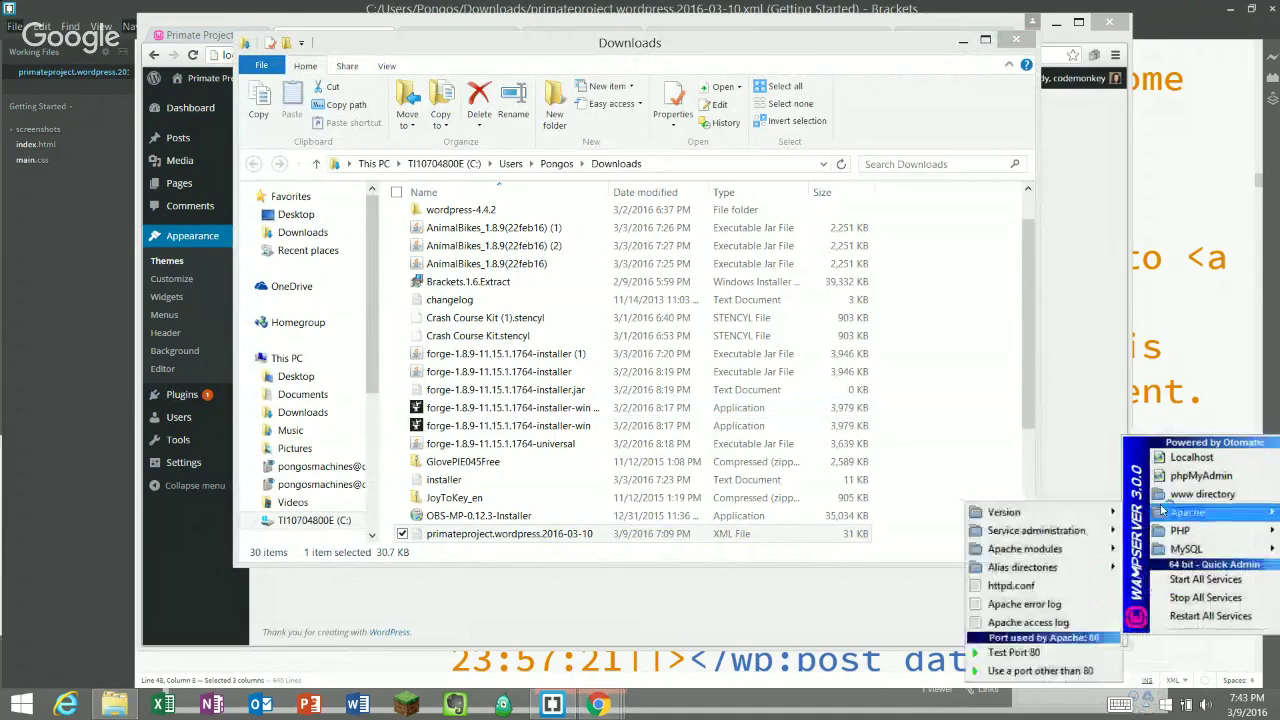
pyautogui.click(1194, 494)
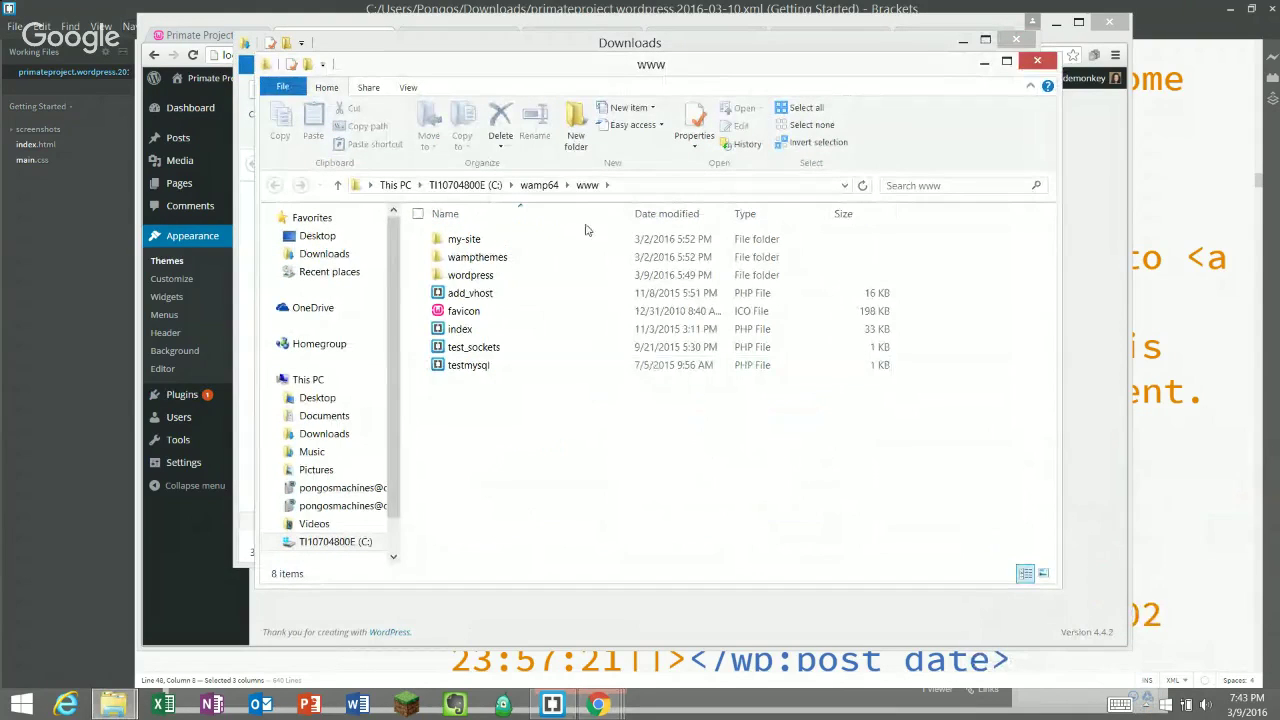
pyautogui.doubleClick(546, 276)
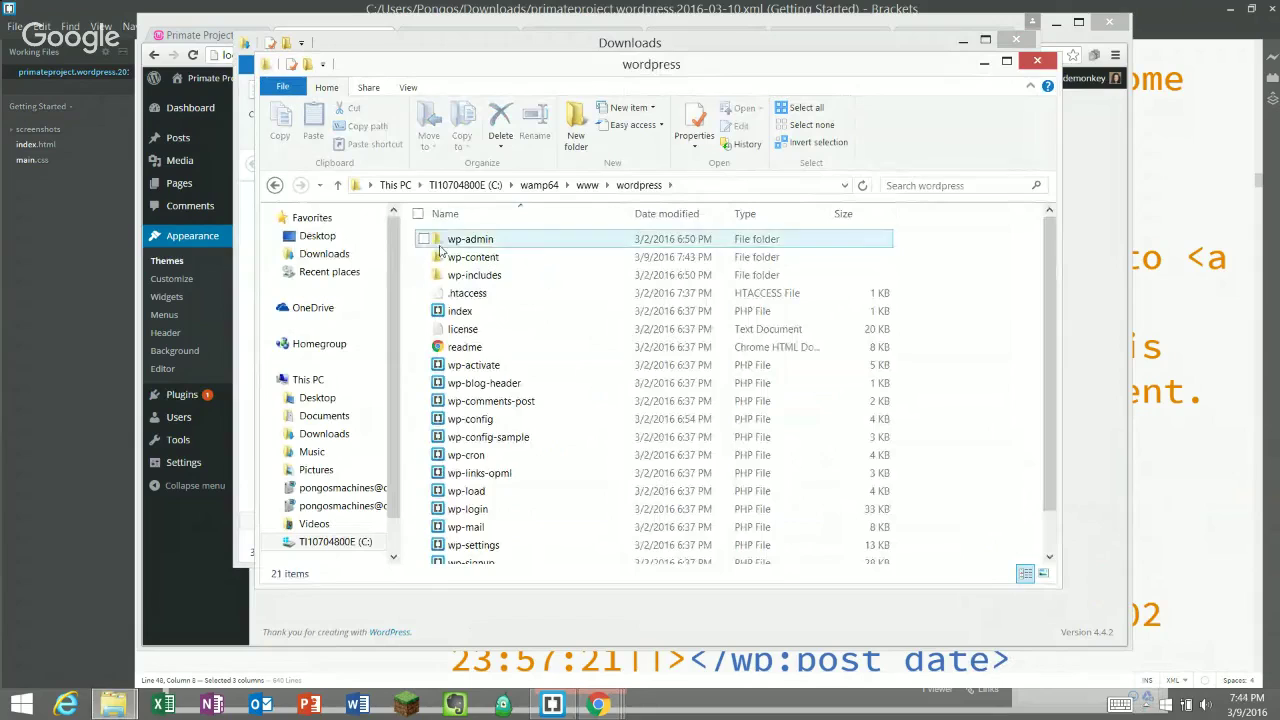
pyautogui.doubleClick(450, 258)
pyautogui.doubleClick(455, 262)
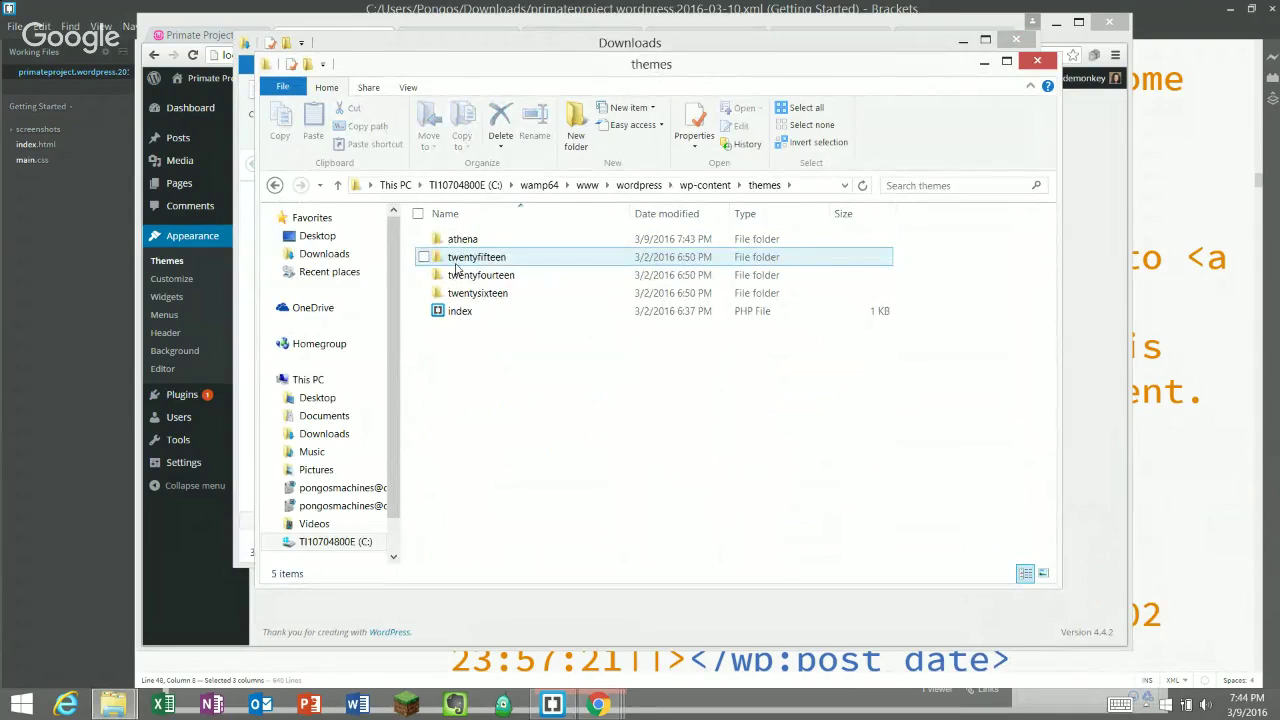
# - Open the athena theme folder, look through its files and return to the browser
pyautogui.click(457, 242)
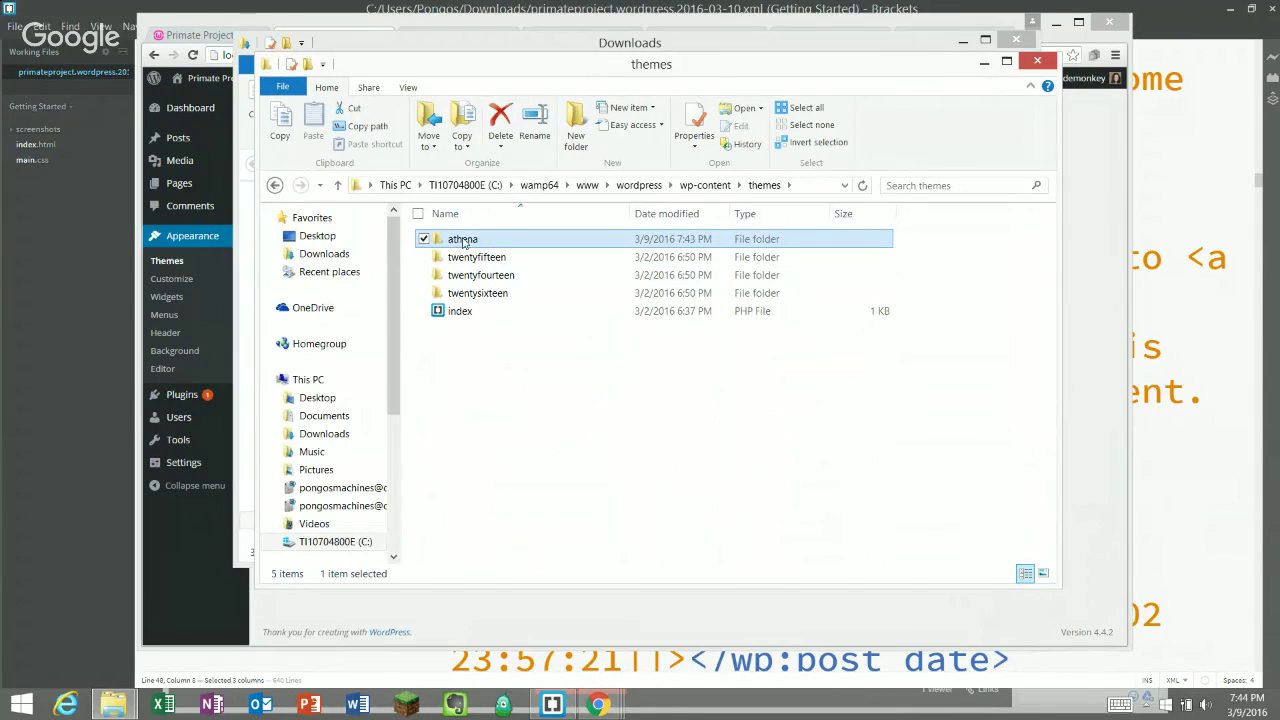
pyautogui.doubleClick(463, 241)
pyautogui.scroll(-4, 466, 357)
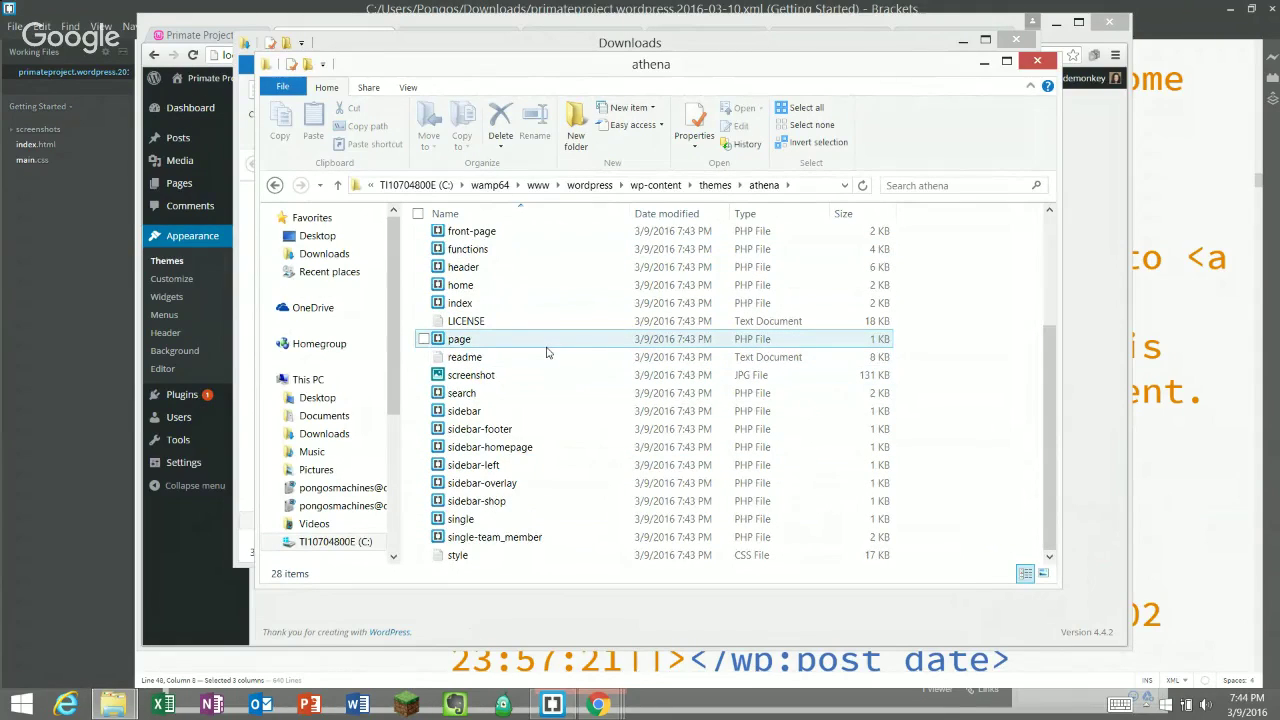
pyautogui.click(312, 617)
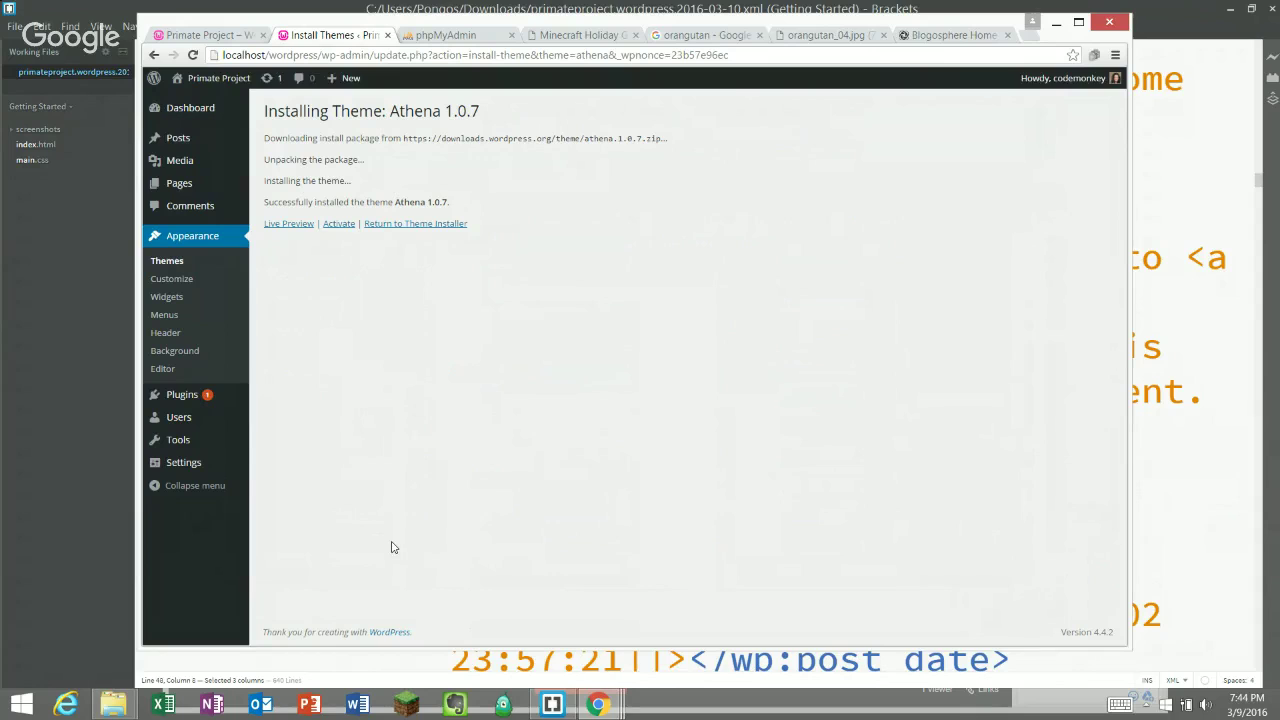
# - Open the live preview of the installed Athena theme and examine the site's front page and the Athena Pro note
pyautogui.click(287, 224)
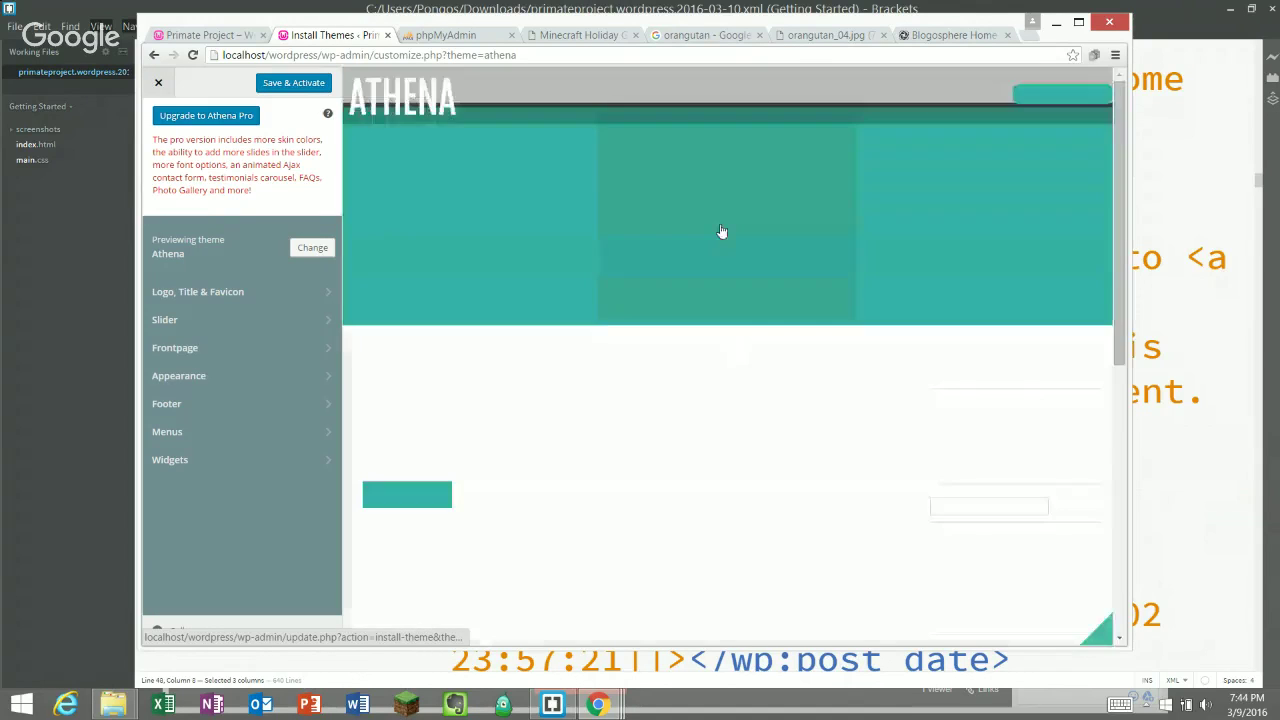
pyautogui.scroll(-3, 720, 222)
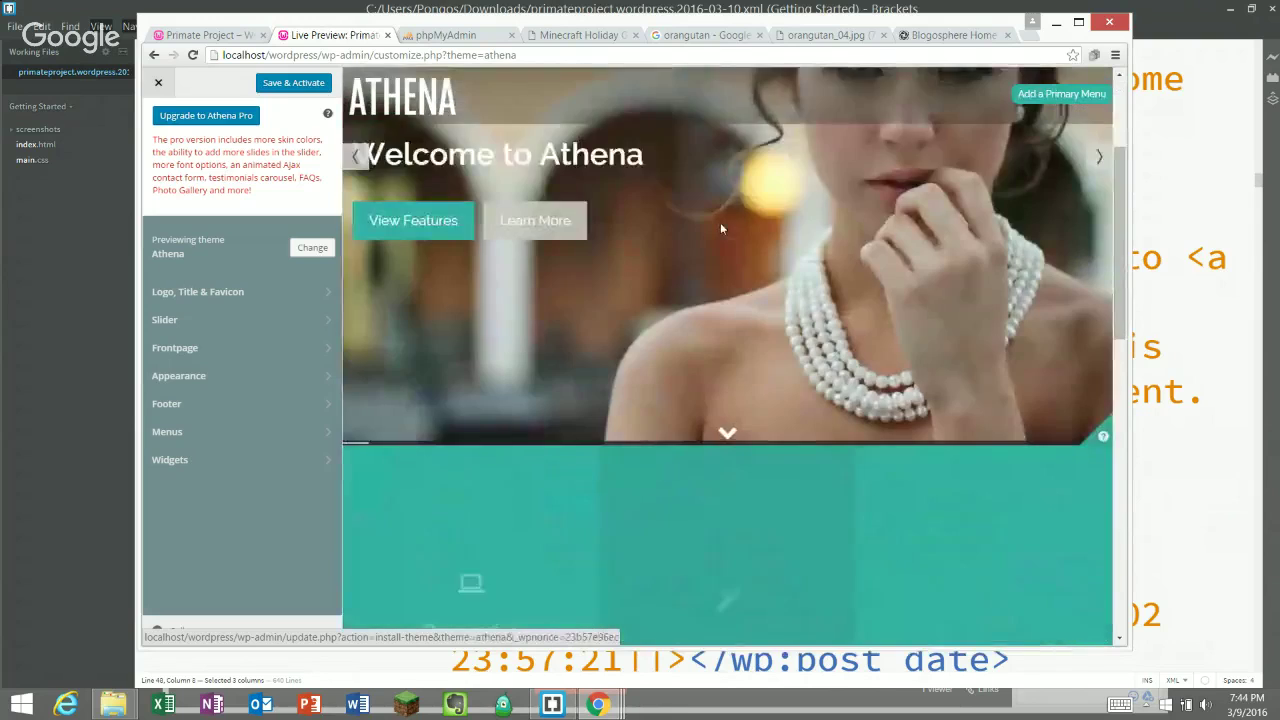
pyautogui.scroll(-3, 720, 228)
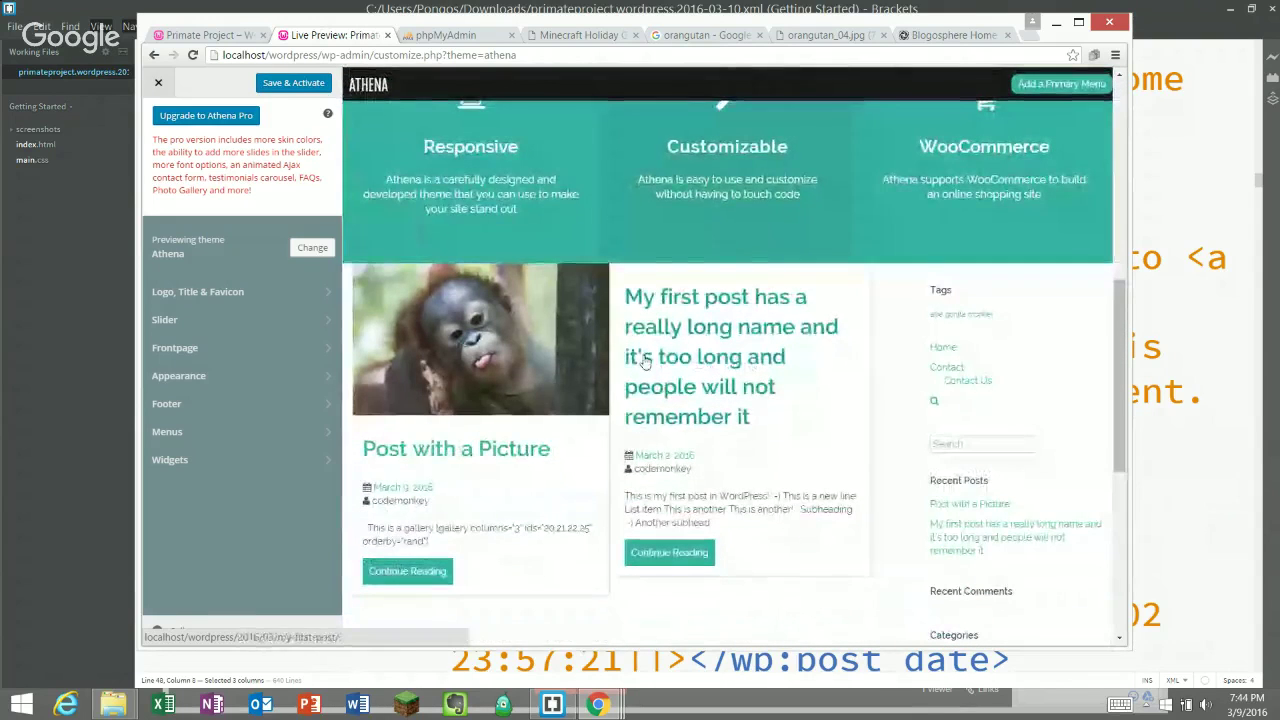
pyautogui.scroll(3, 646, 355)
pyautogui.scroll(3, 646, 355)
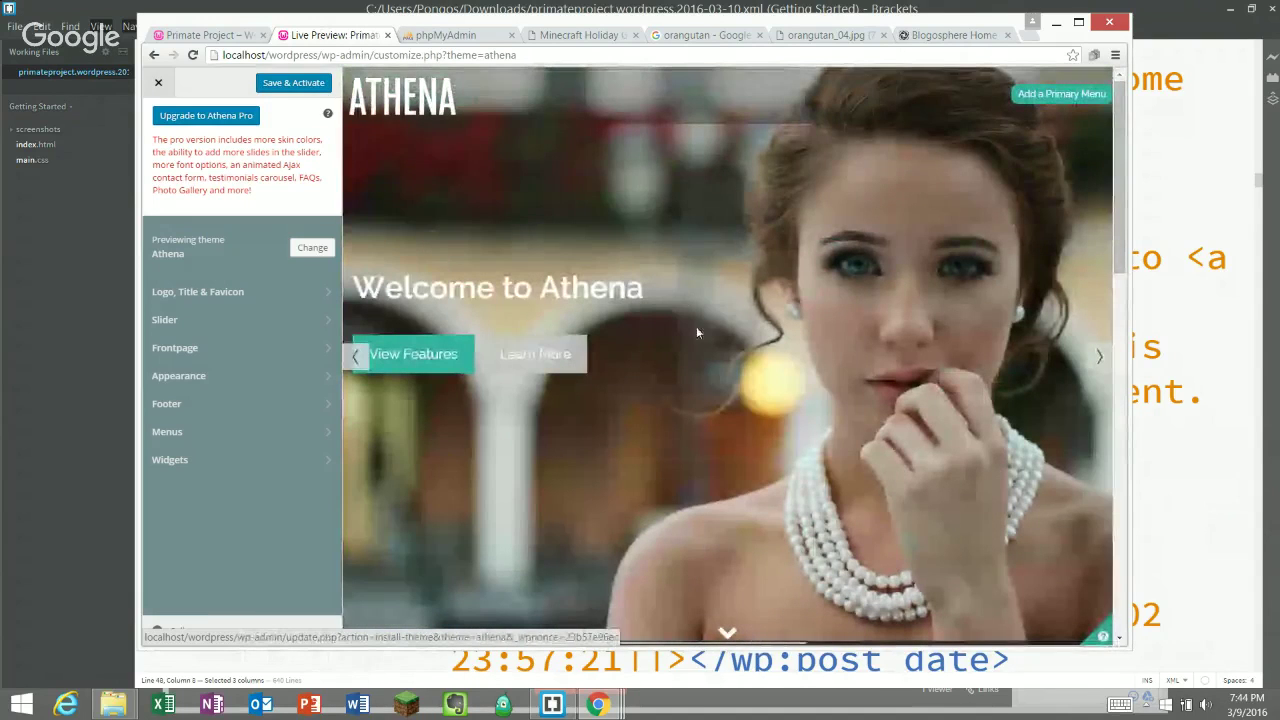
pyautogui.scroll(-5, 677, 317)
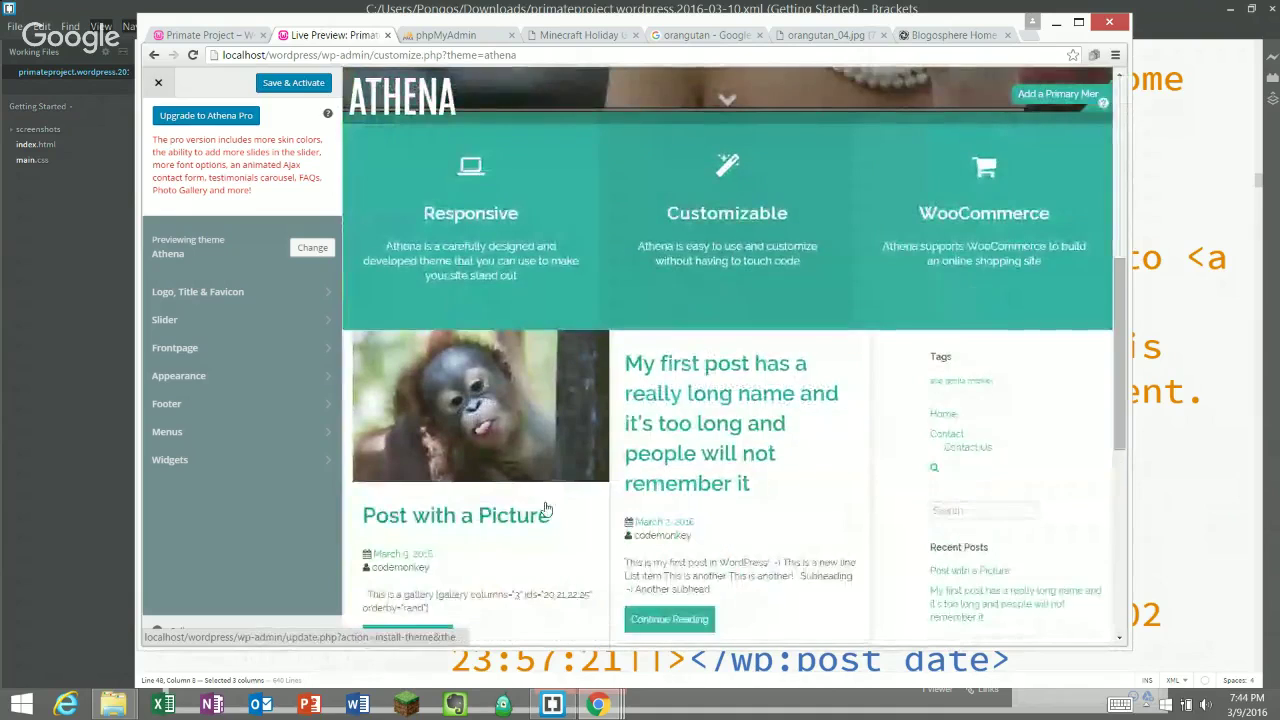
pyautogui.scroll(-2, 515, 435)
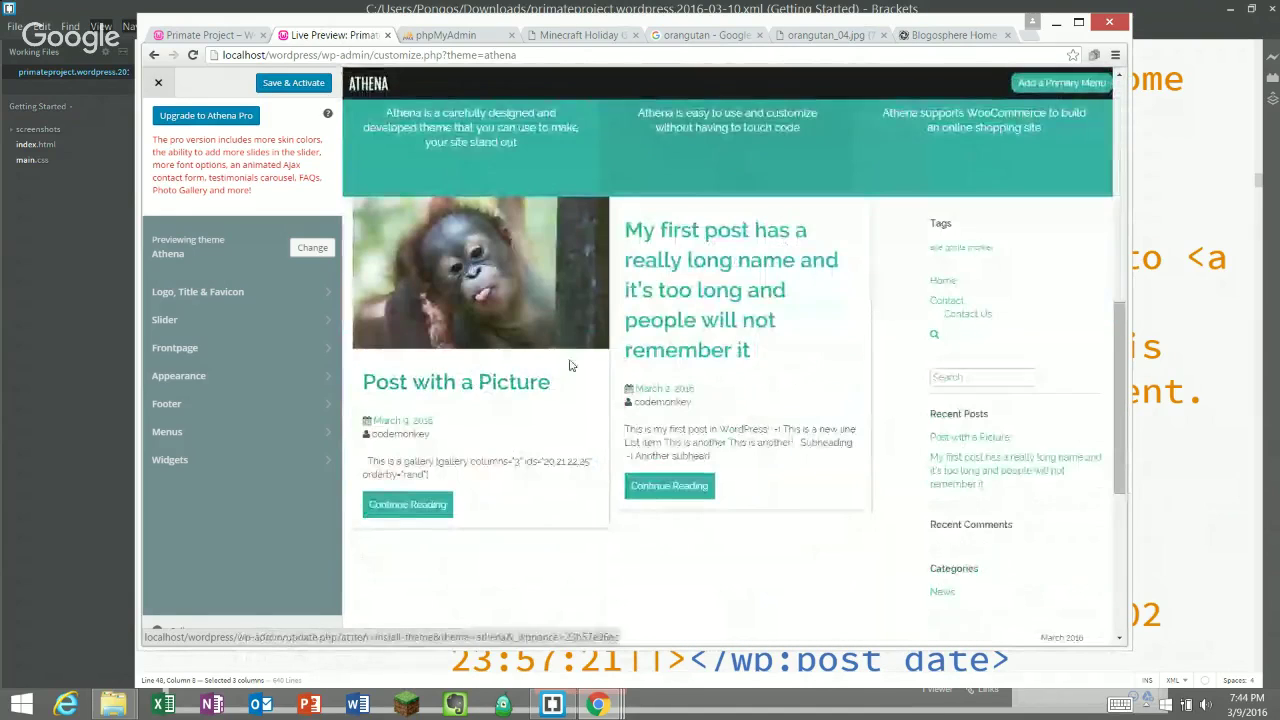
pyautogui.scroll(-3, 675, 258)
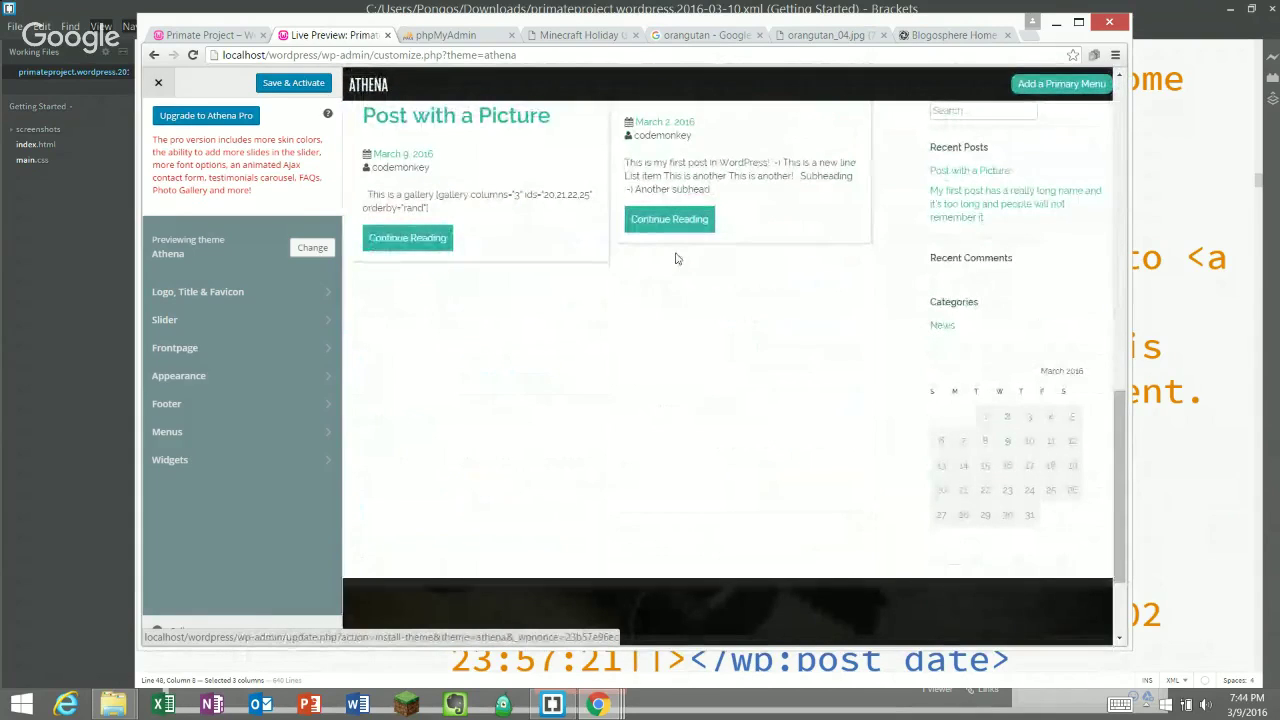
pyautogui.scroll(10, 676, 259)
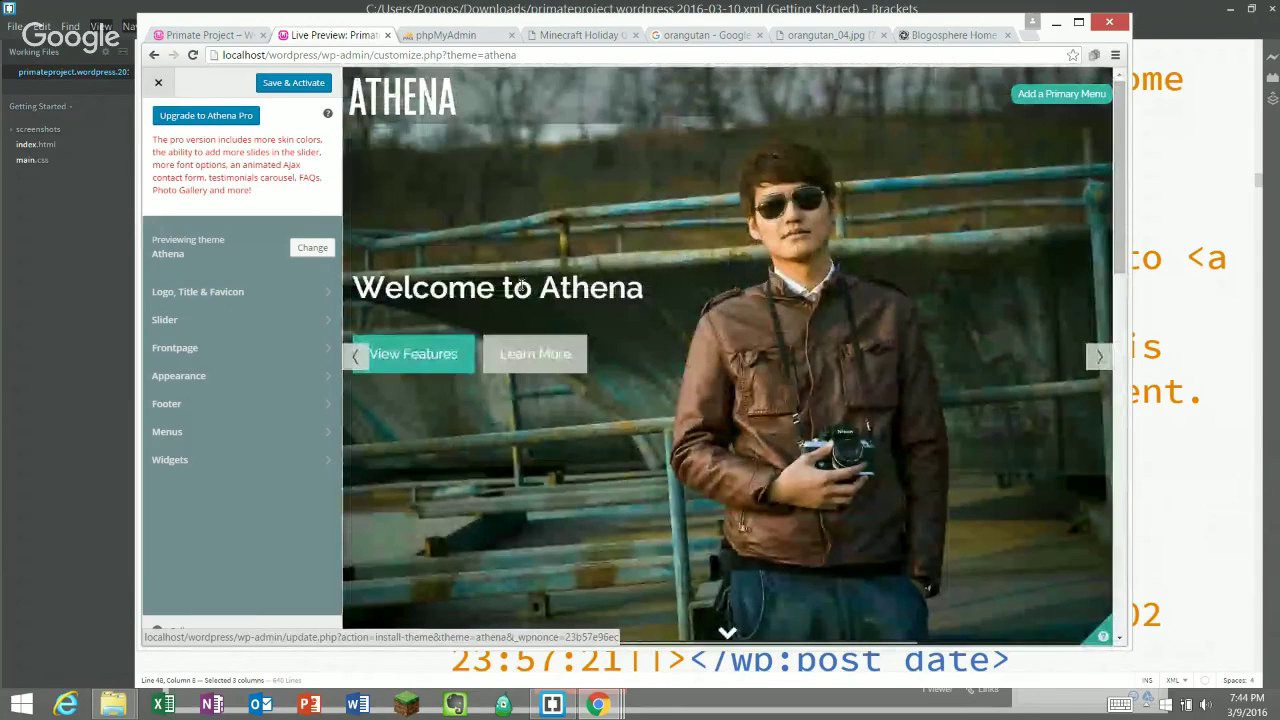
pyautogui.tripleClick(268, 150)
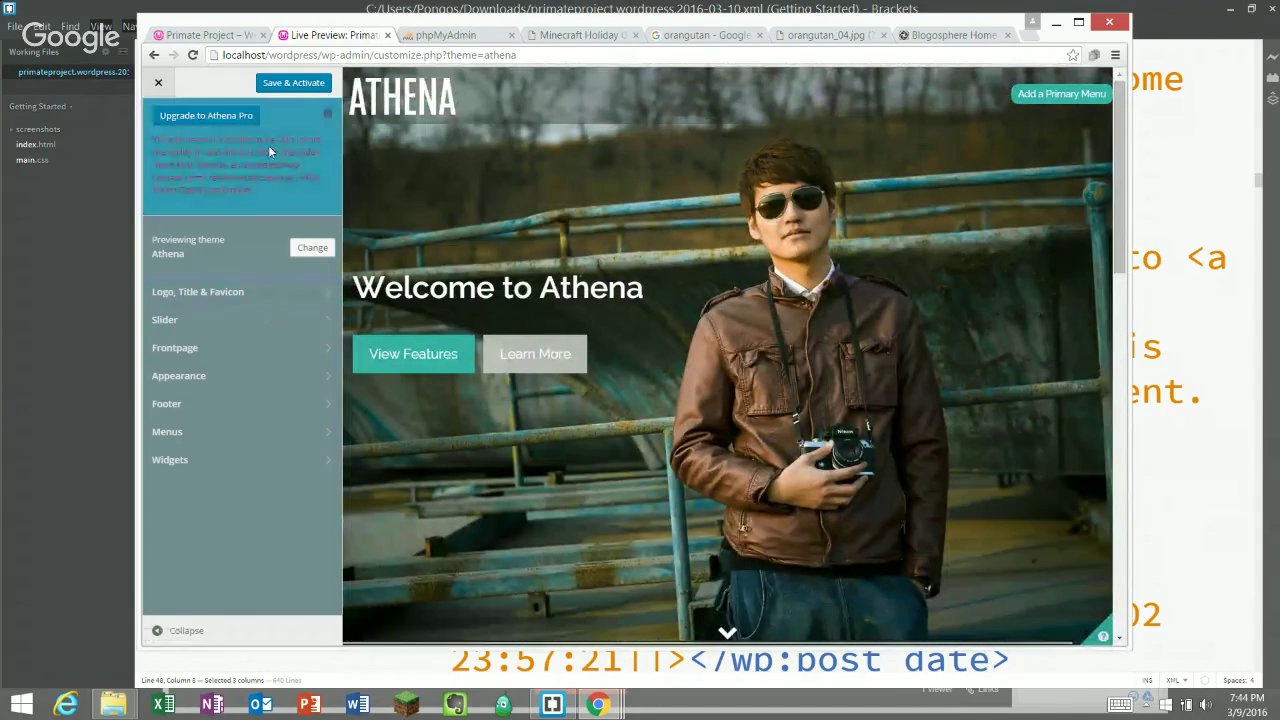
pyautogui.click(202, 207)
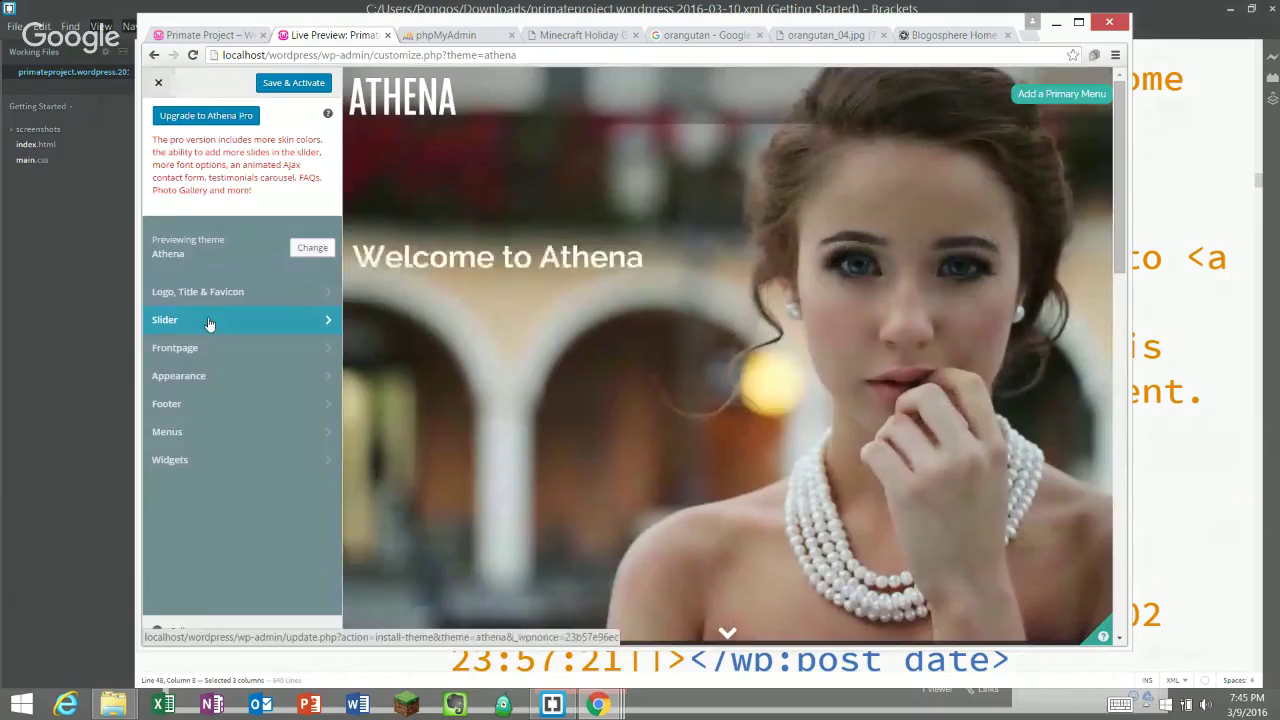
# - Replace the background image of slider Slide #1 with orang09ndpa.jpg from the media library
pyautogui.click(209, 325)
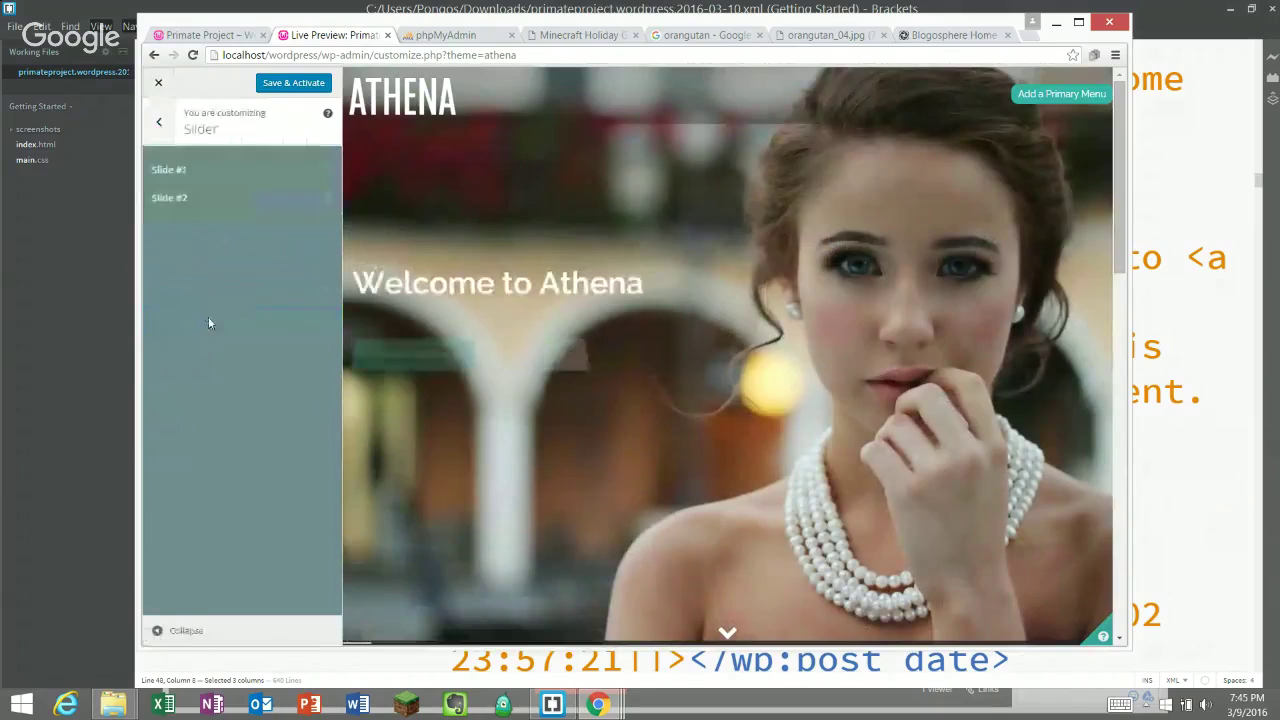
pyautogui.click(205, 170)
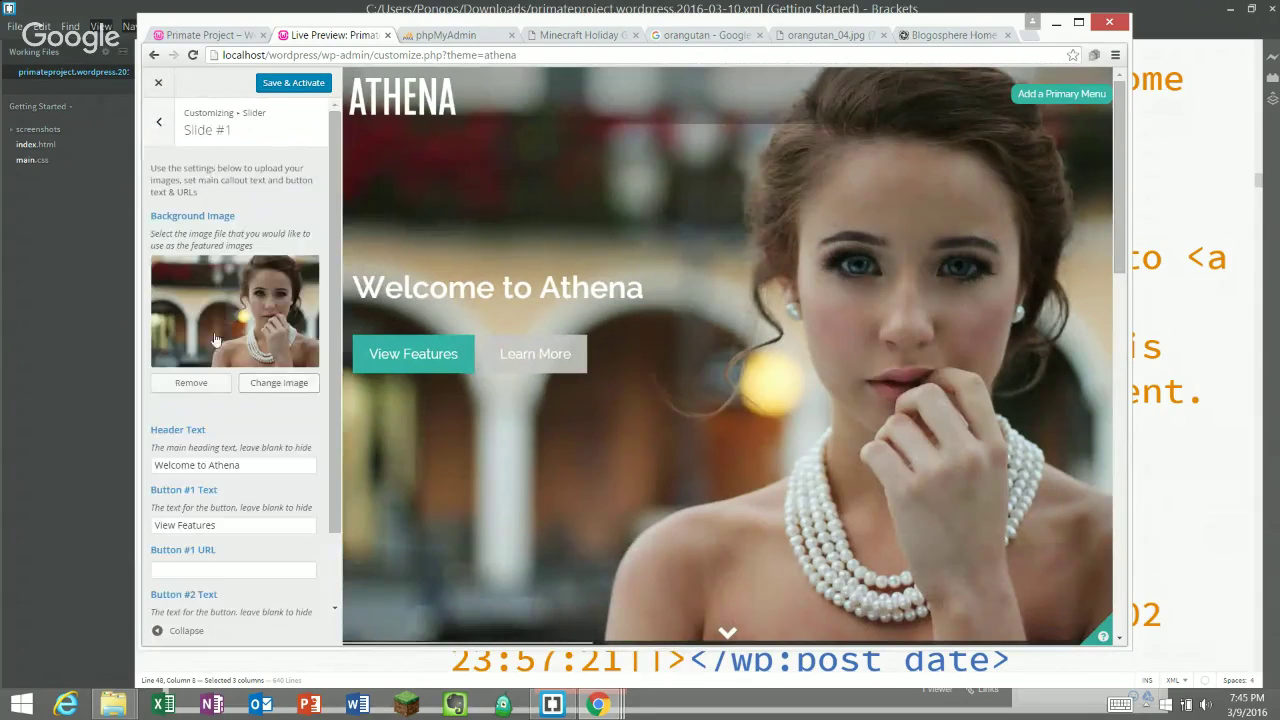
pyautogui.click(262, 388)
pyautogui.click(535, 232)
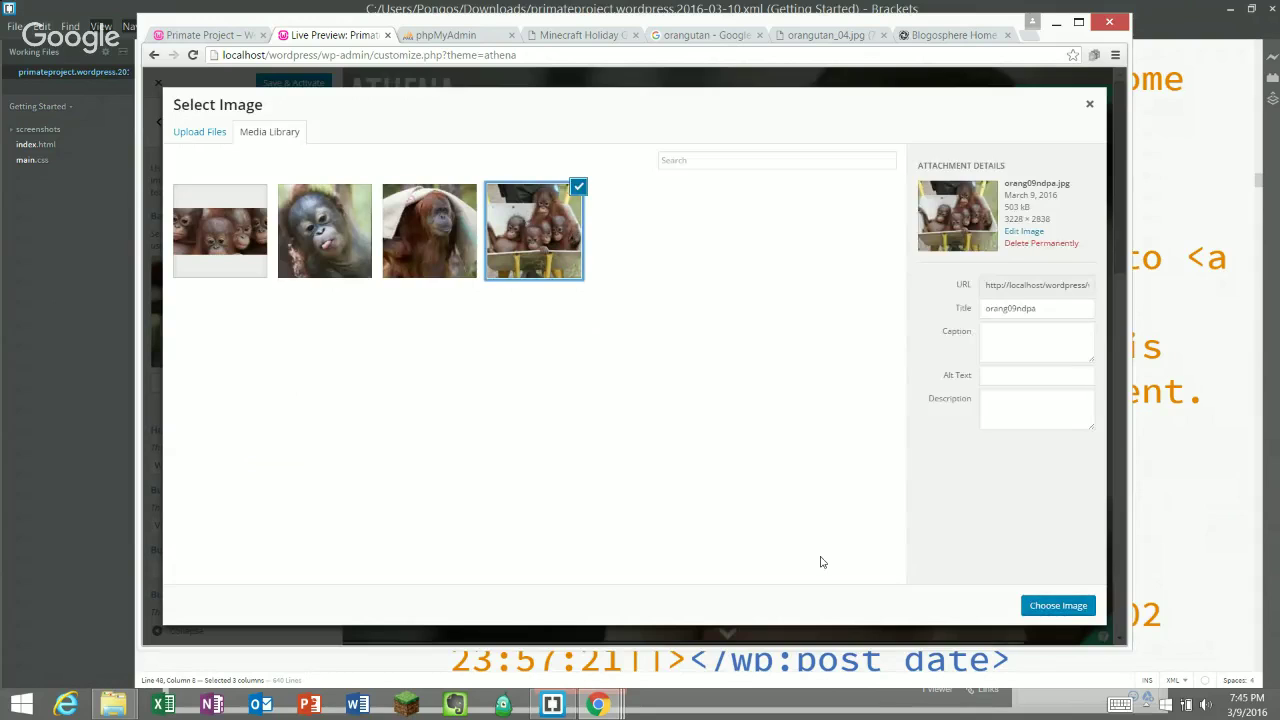
pyautogui.click(1062, 607)
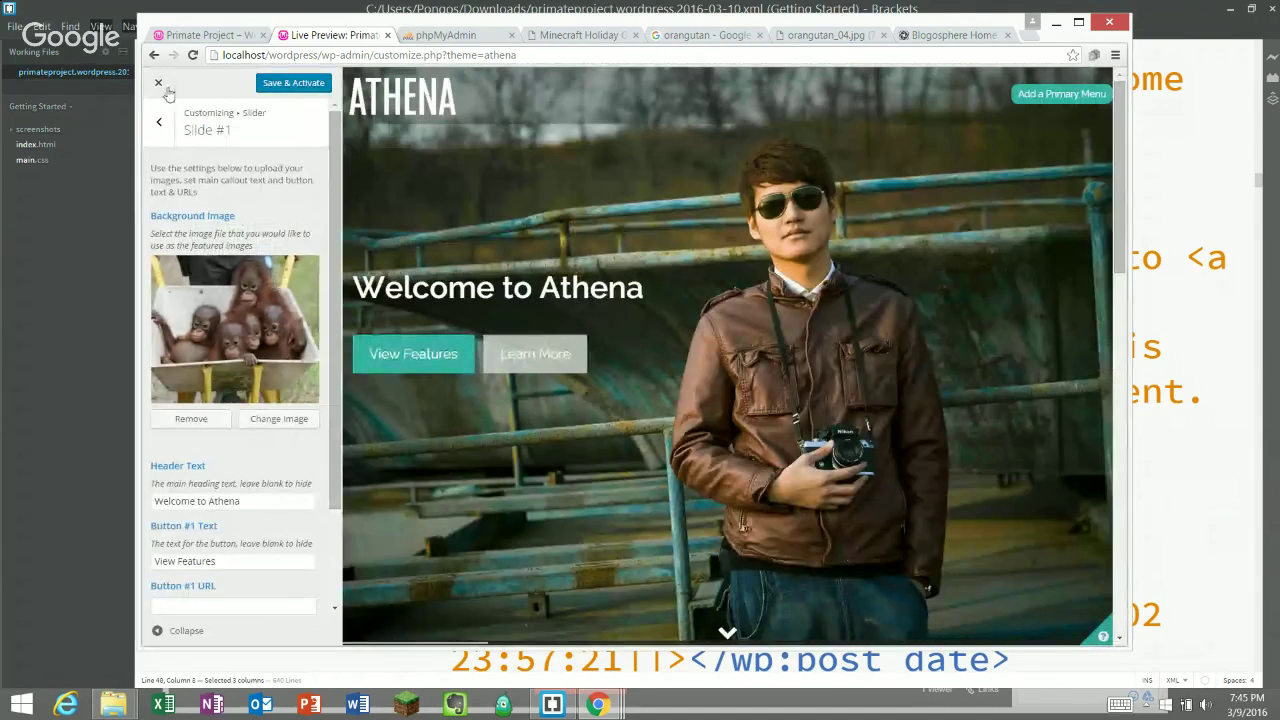
# - Replace the background image of slider Slide #2 with orangutan_04.jpg from the media library and check both slides in the preview
pyautogui.click(160, 122)
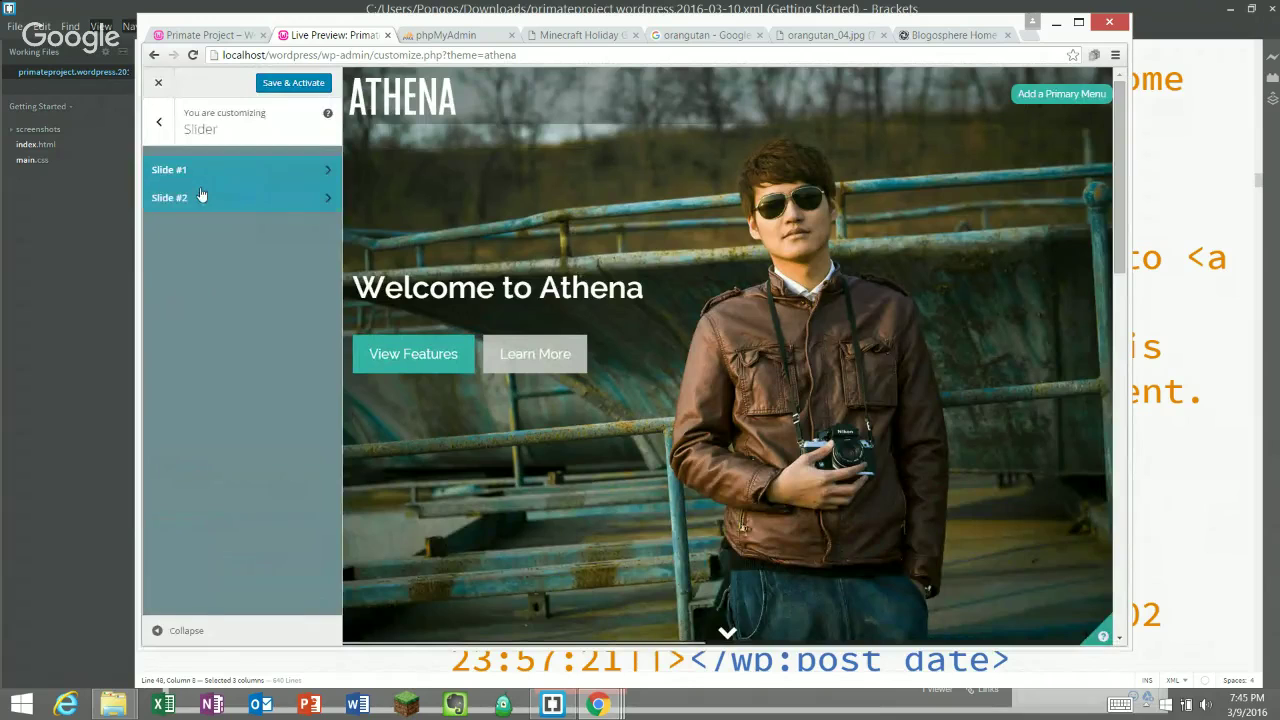
pyautogui.click(201, 196)
pyautogui.click(252, 386)
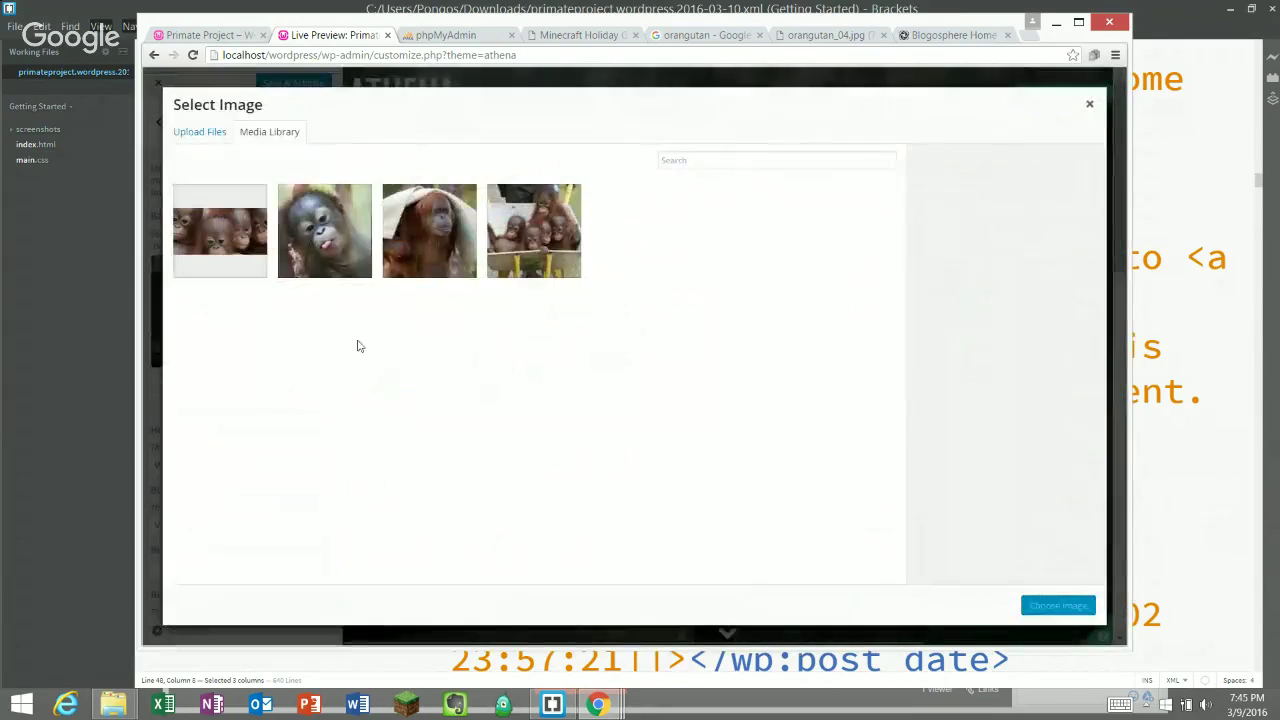
pyautogui.click(445, 220)
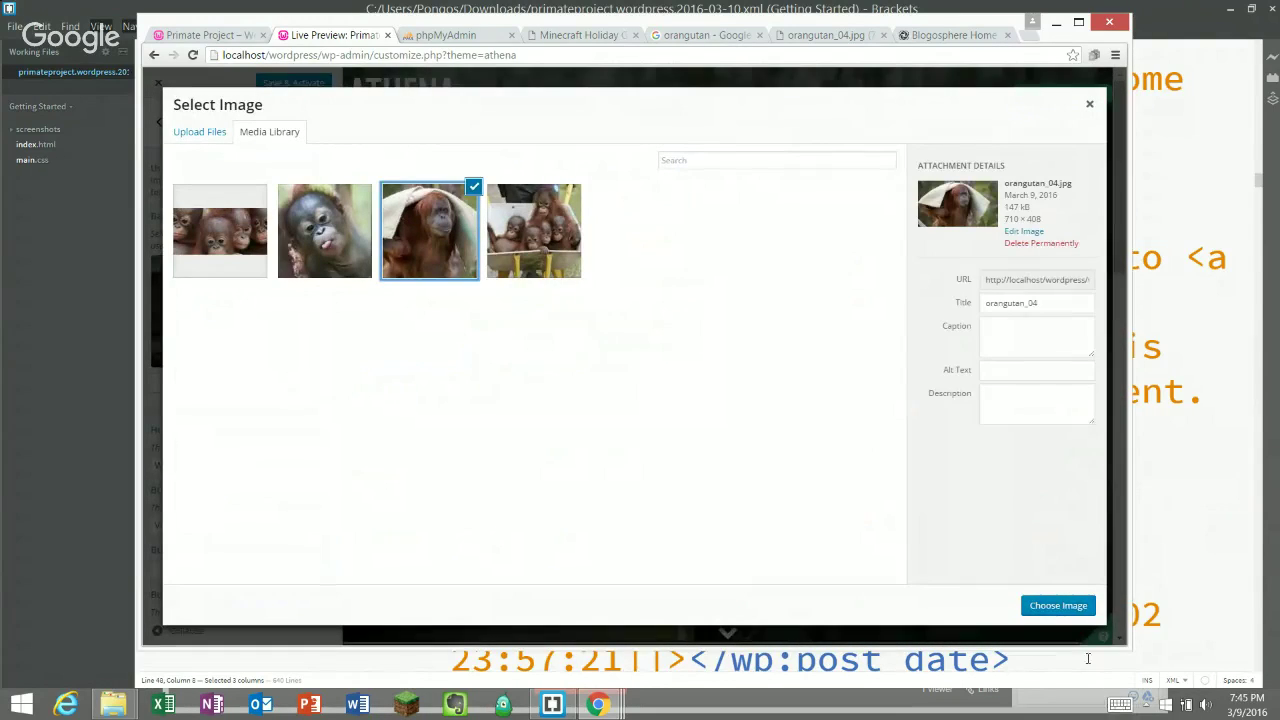
pyautogui.click(1078, 603)
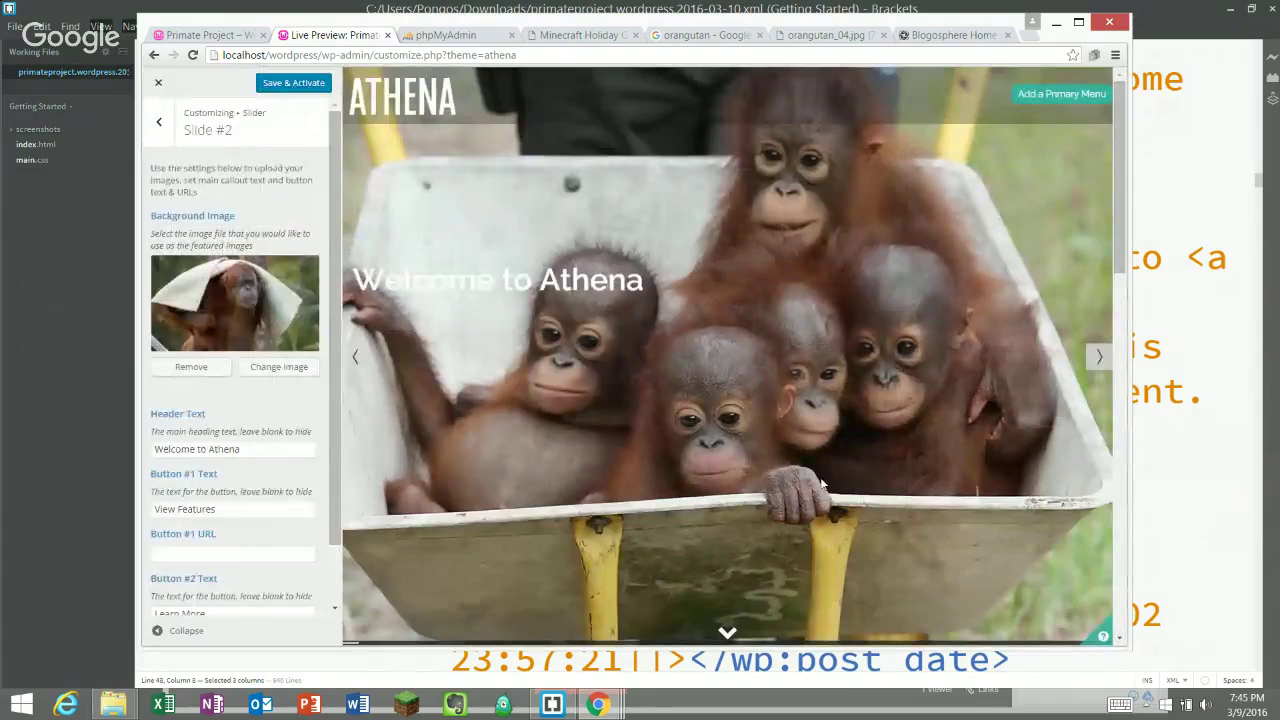
pyautogui.click(1096, 366)
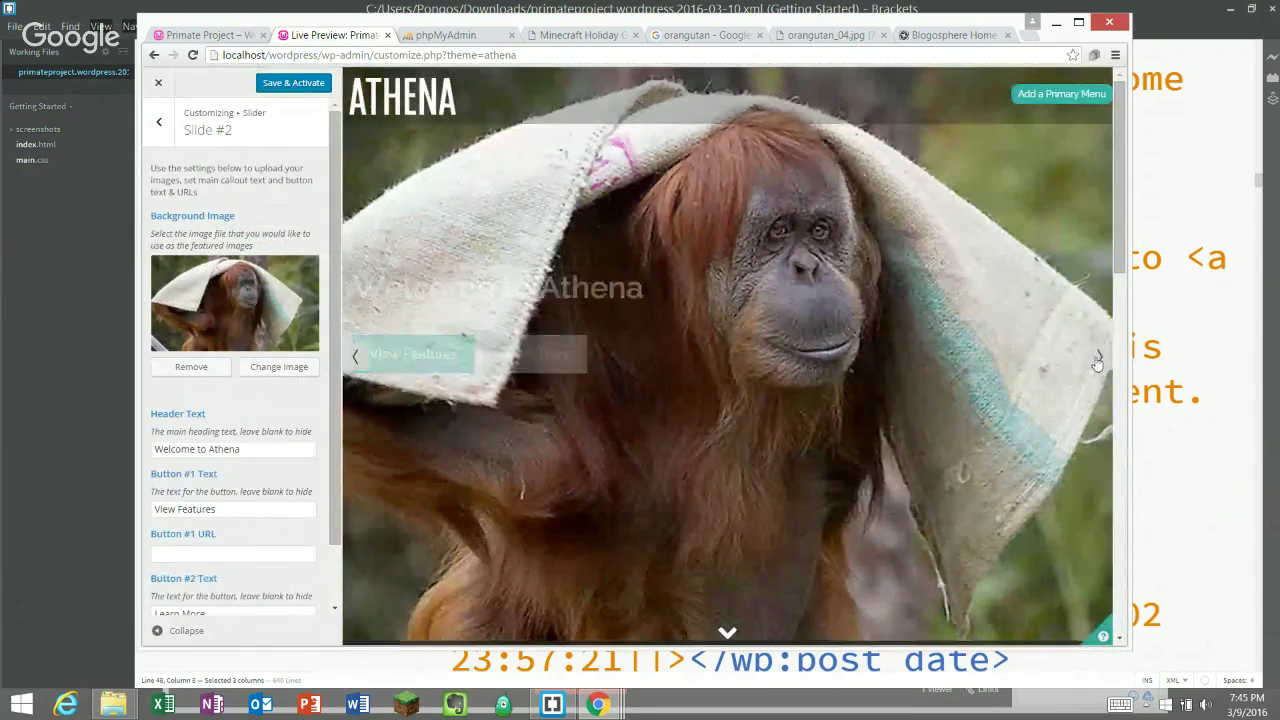
pyautogui.click(1097, 362)
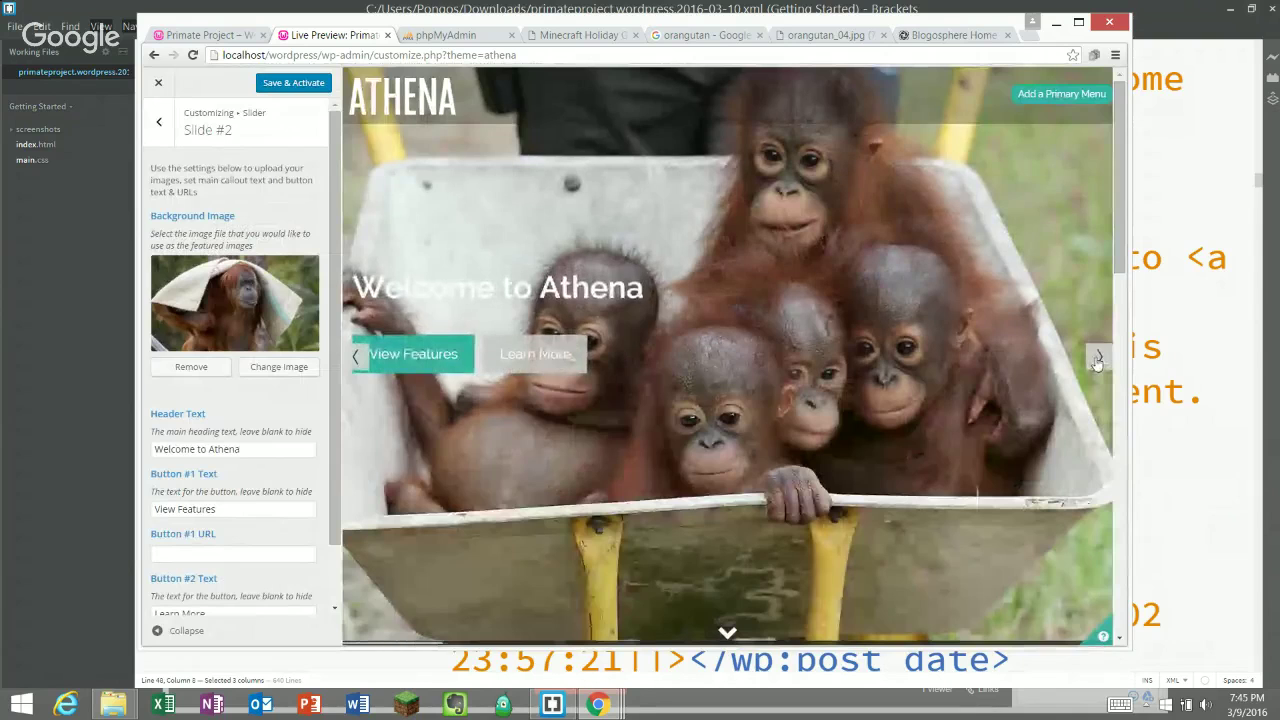
pyautogui.click(1097, 362)
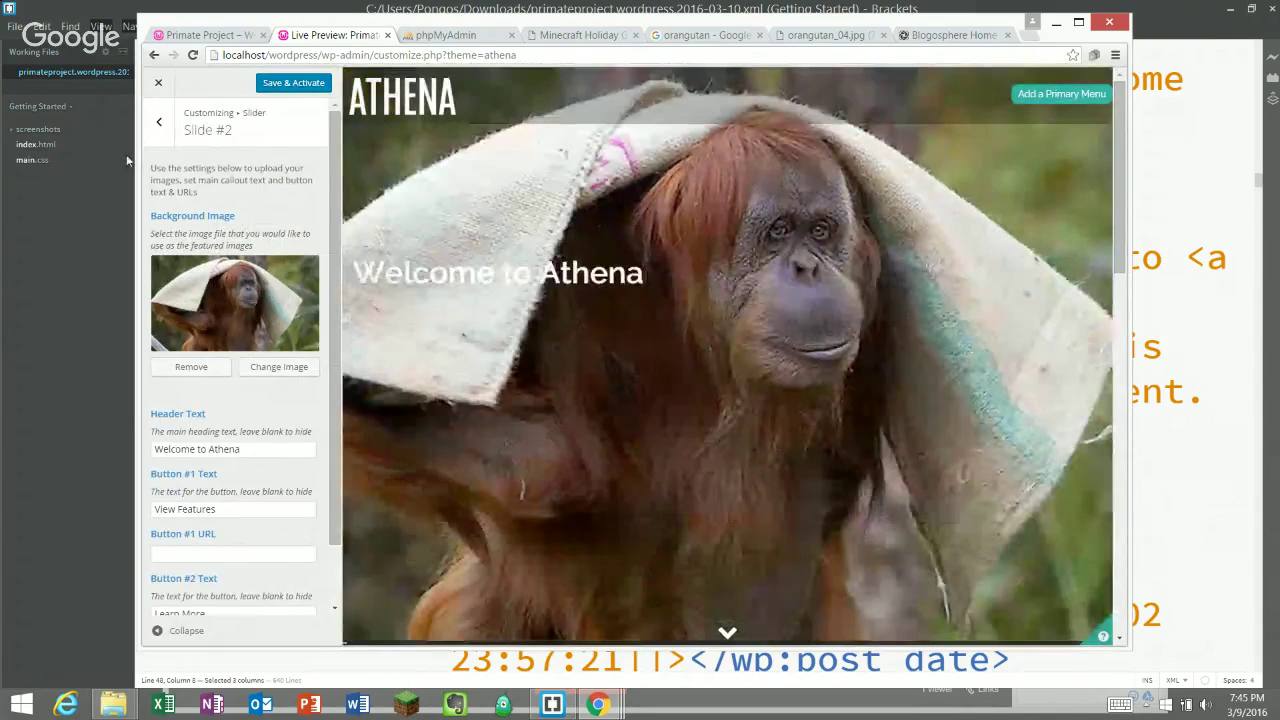
# - Leave the slider settings and open the theme's Skin Color options under Appearance
pyautogui.click(159, 125)
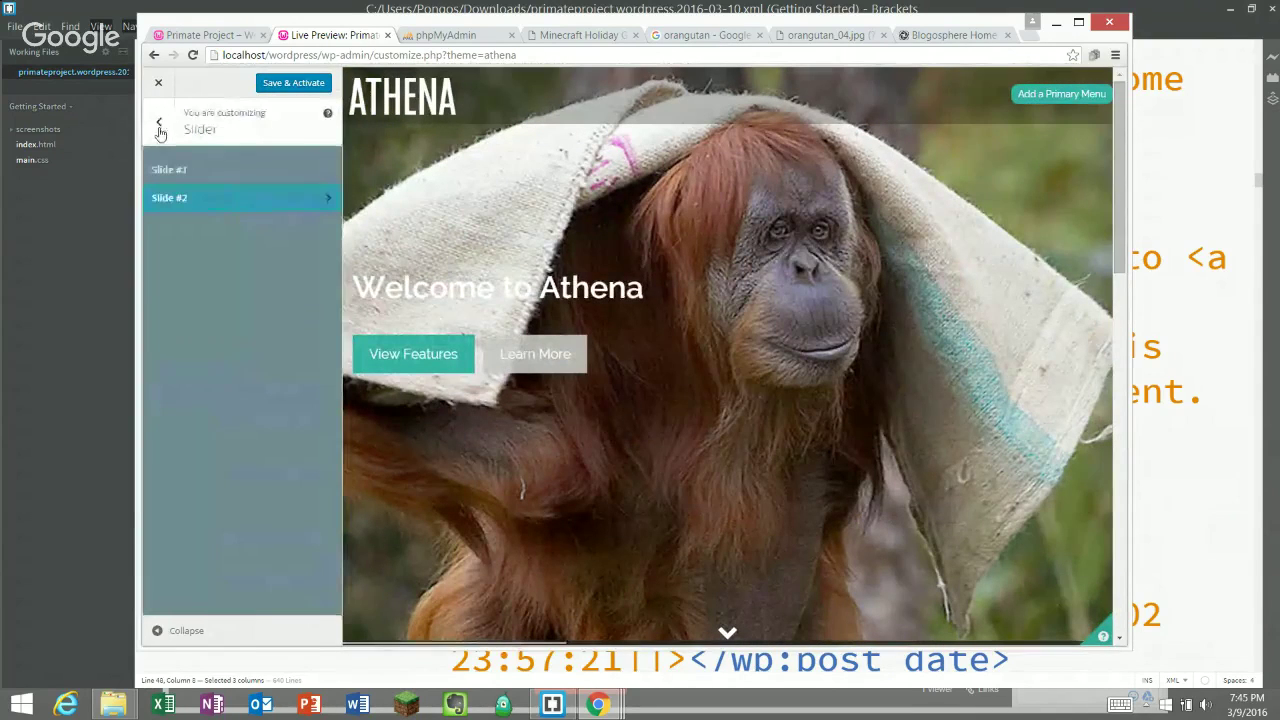
pyautogui.click(158, 125)
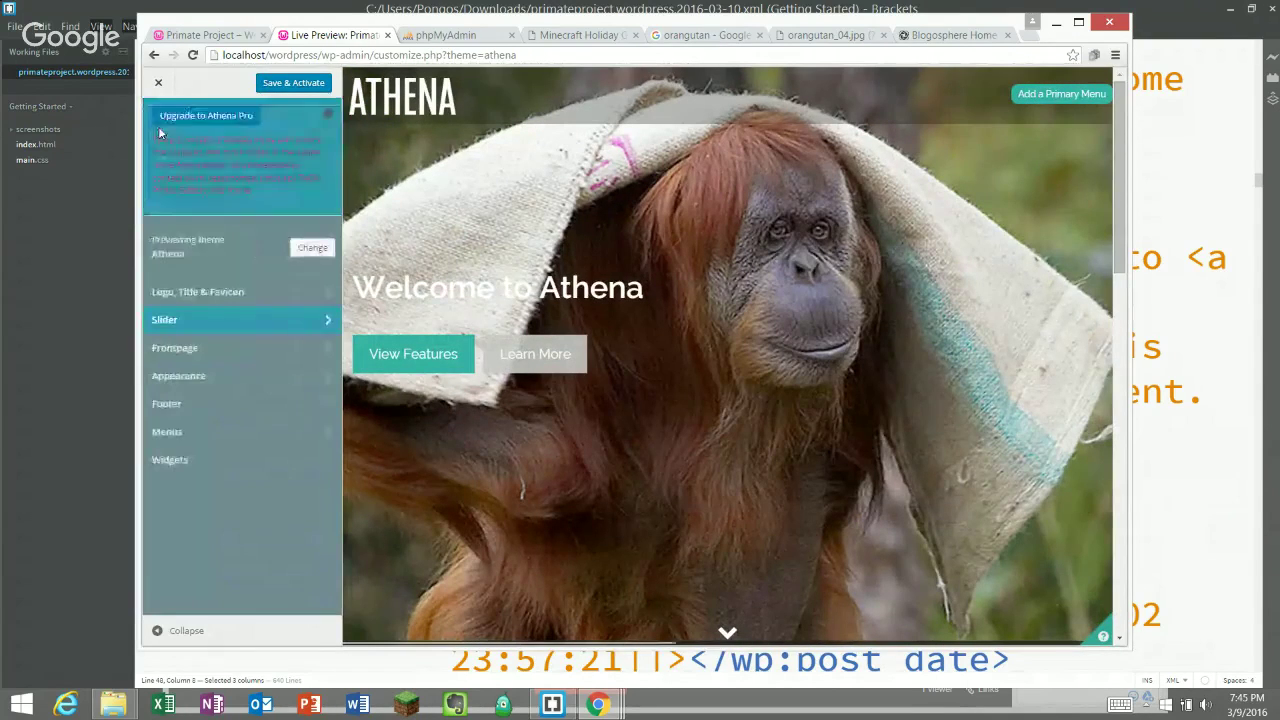
pyautogui.click(181, 380)
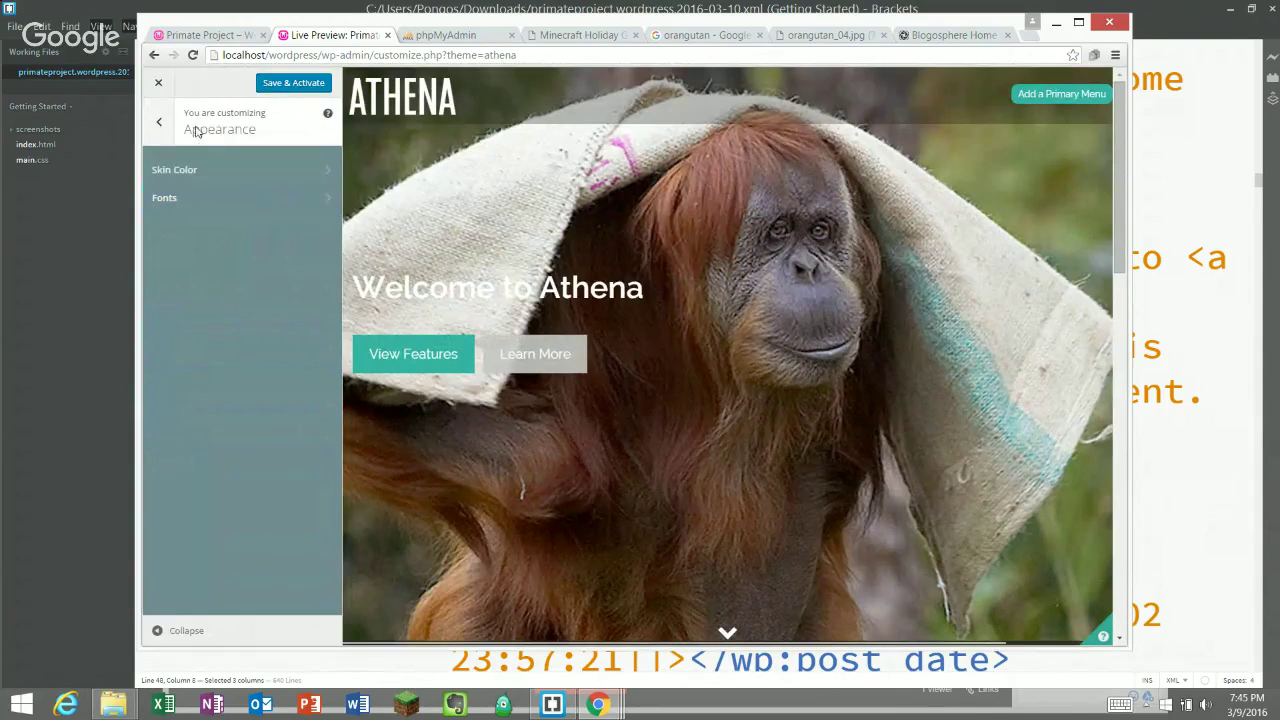
pyautogui.click(162, 125)
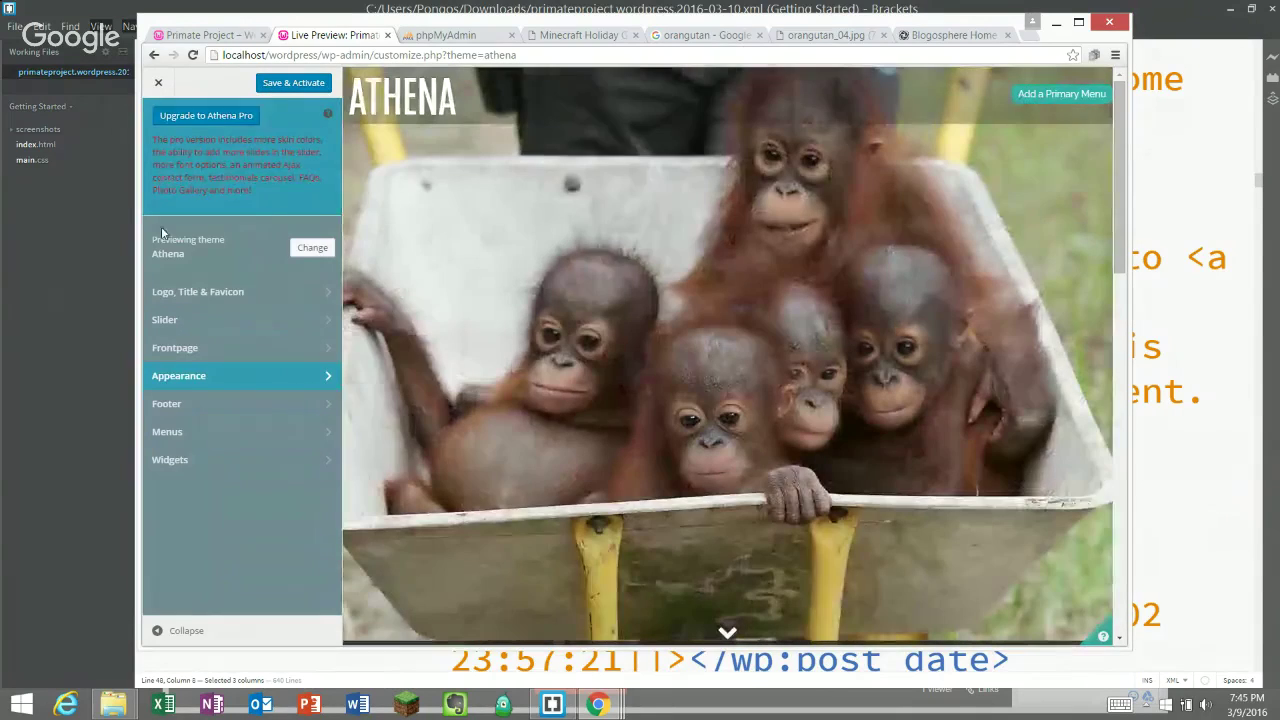
pyautogui.click(171, 374)
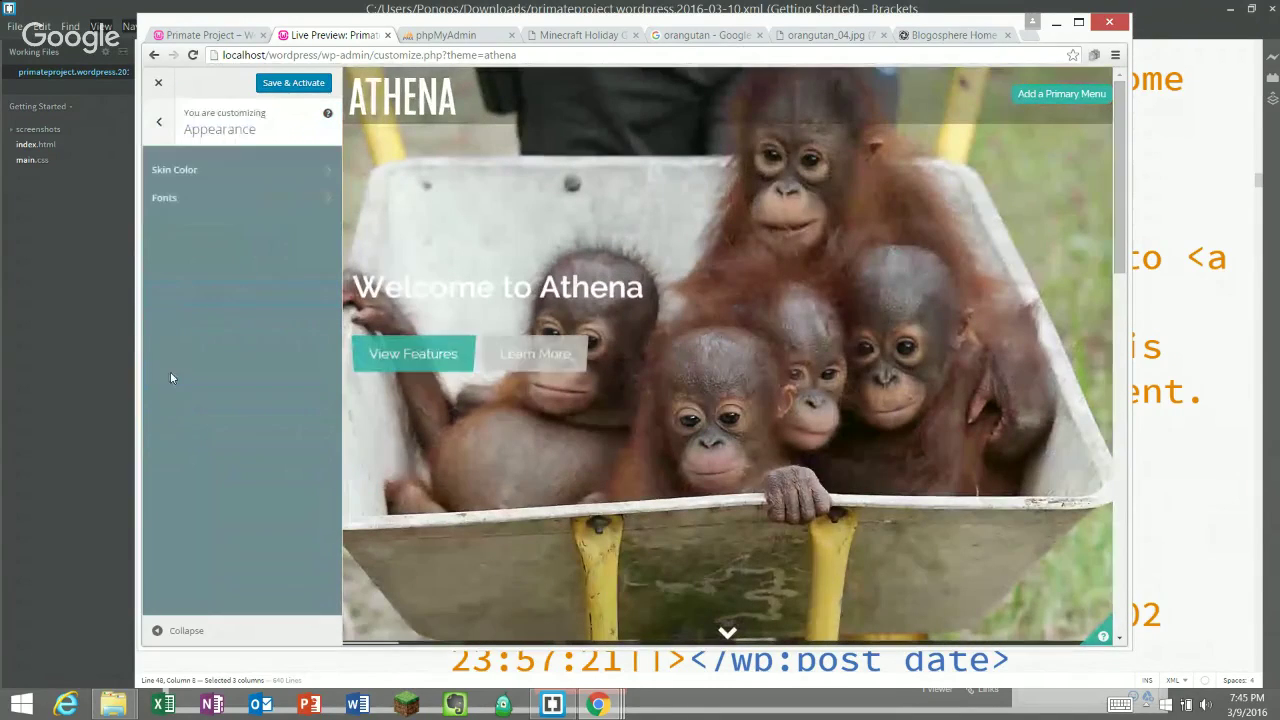
pyautogui.click(177, 170)
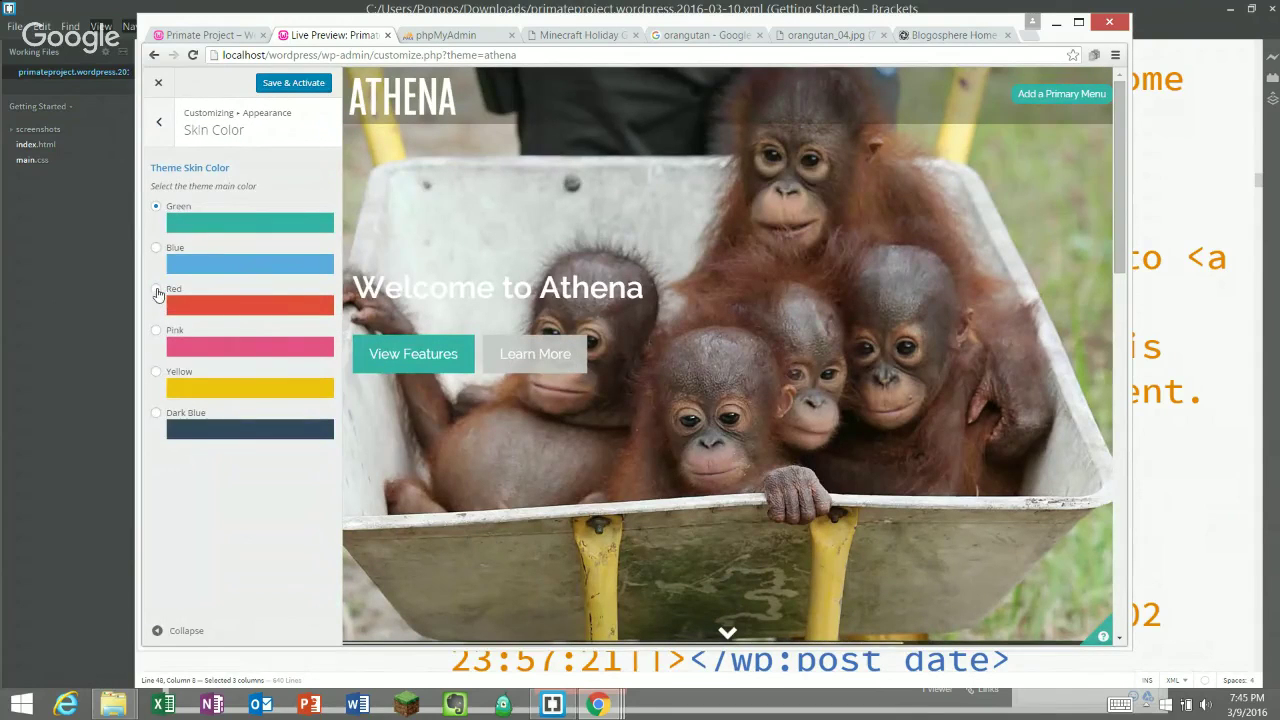
# - Try the Red, Yellow, Dark Blue, Blue and Pink theme skin colors and look over the front page in the preview
pyautogui.click(156, 291)
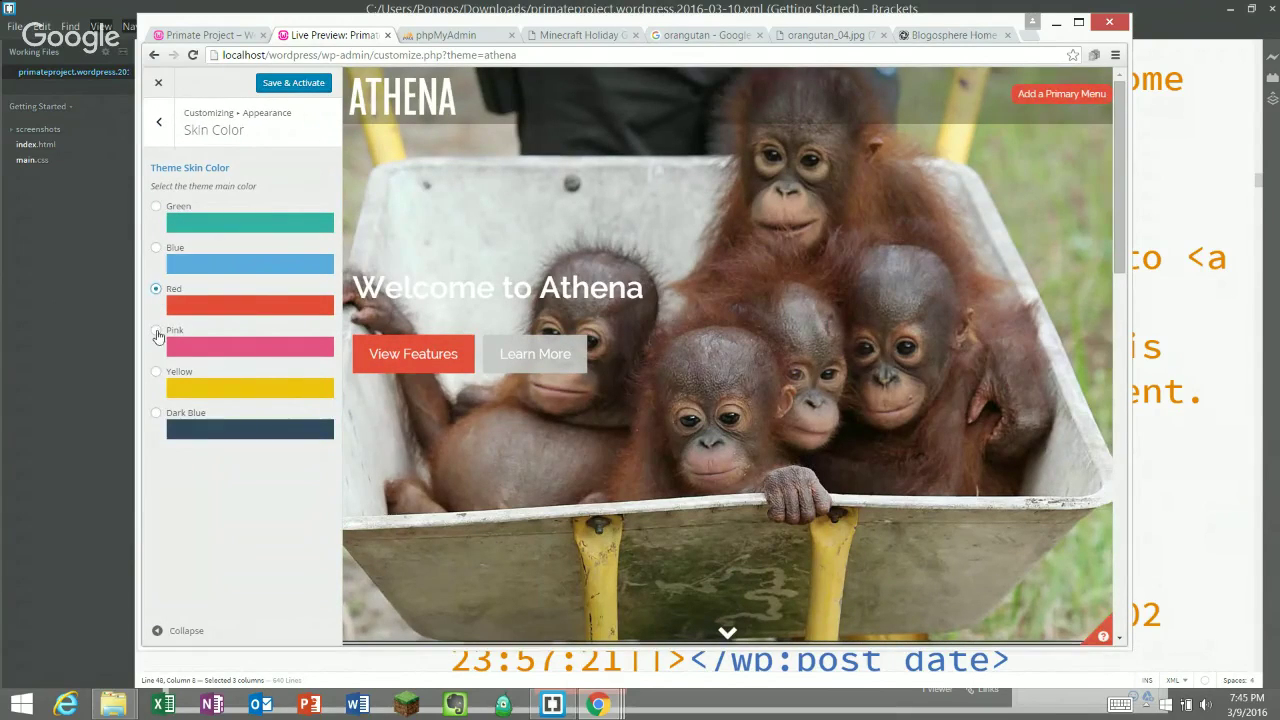
pyautogui.click(156, 373)
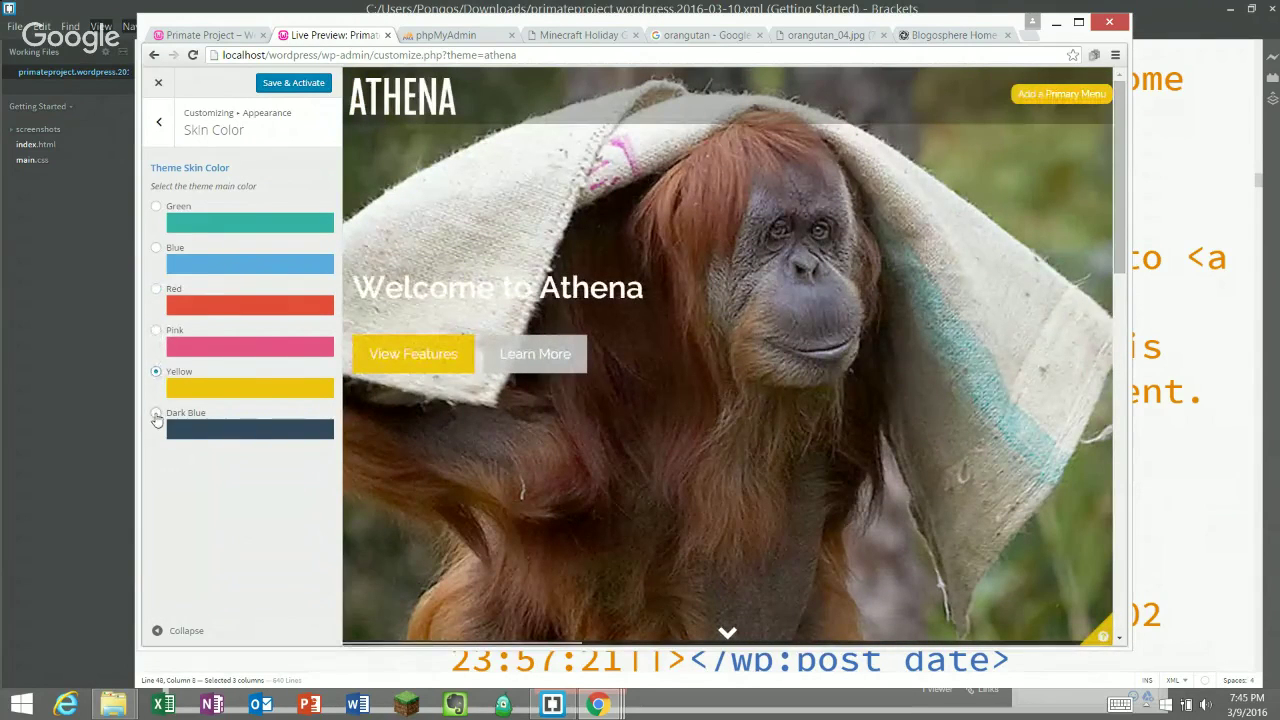
pyautogui.click(157, 416)
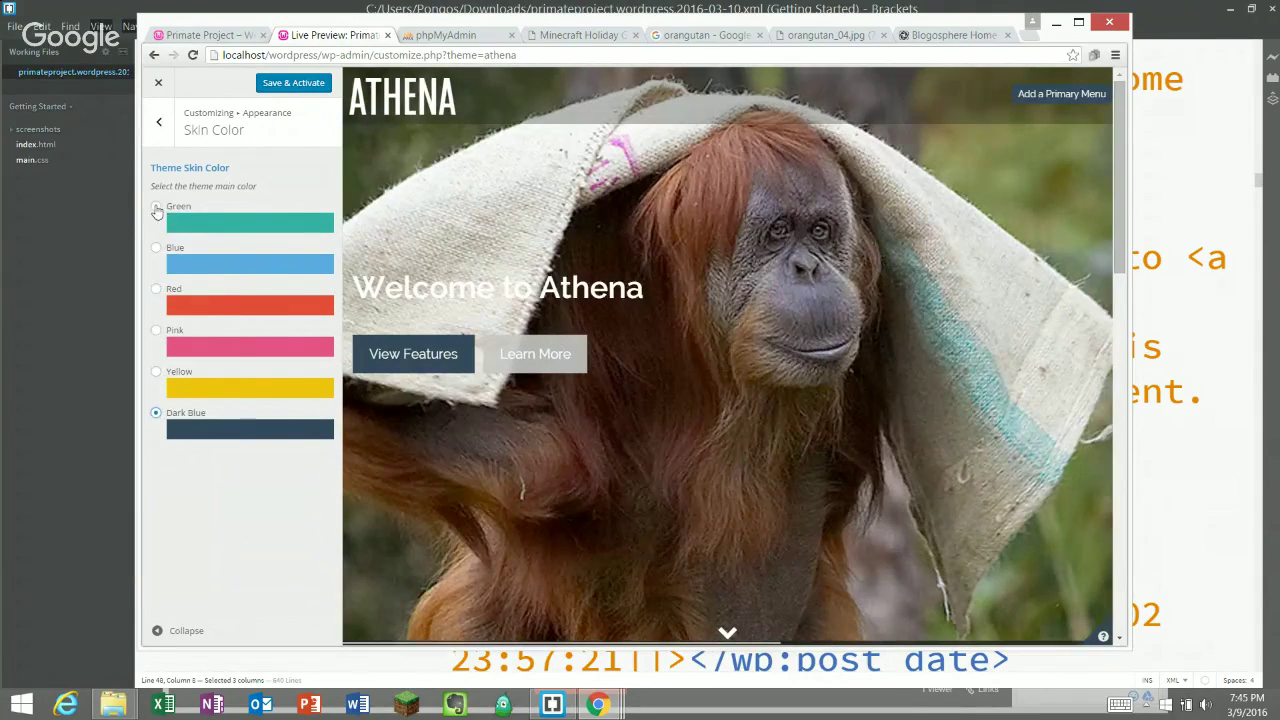
pyautogui.click(156, 250)
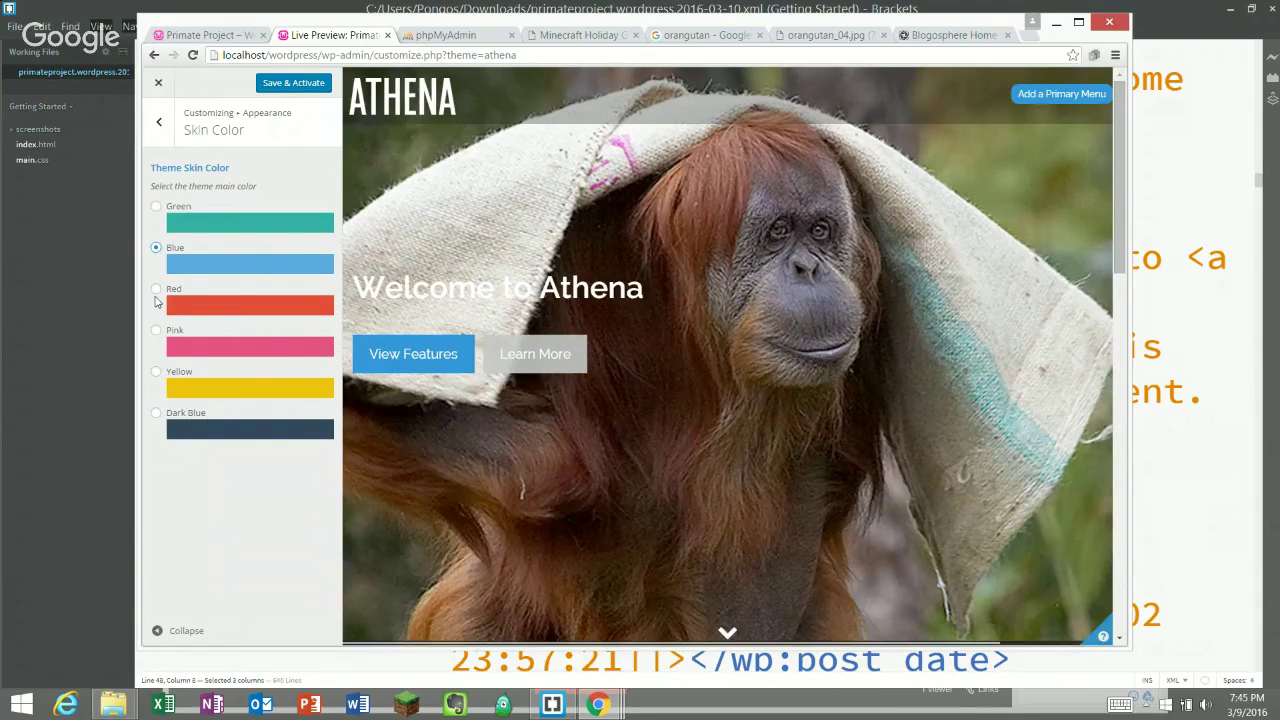
pyautogui.click(156, 291)
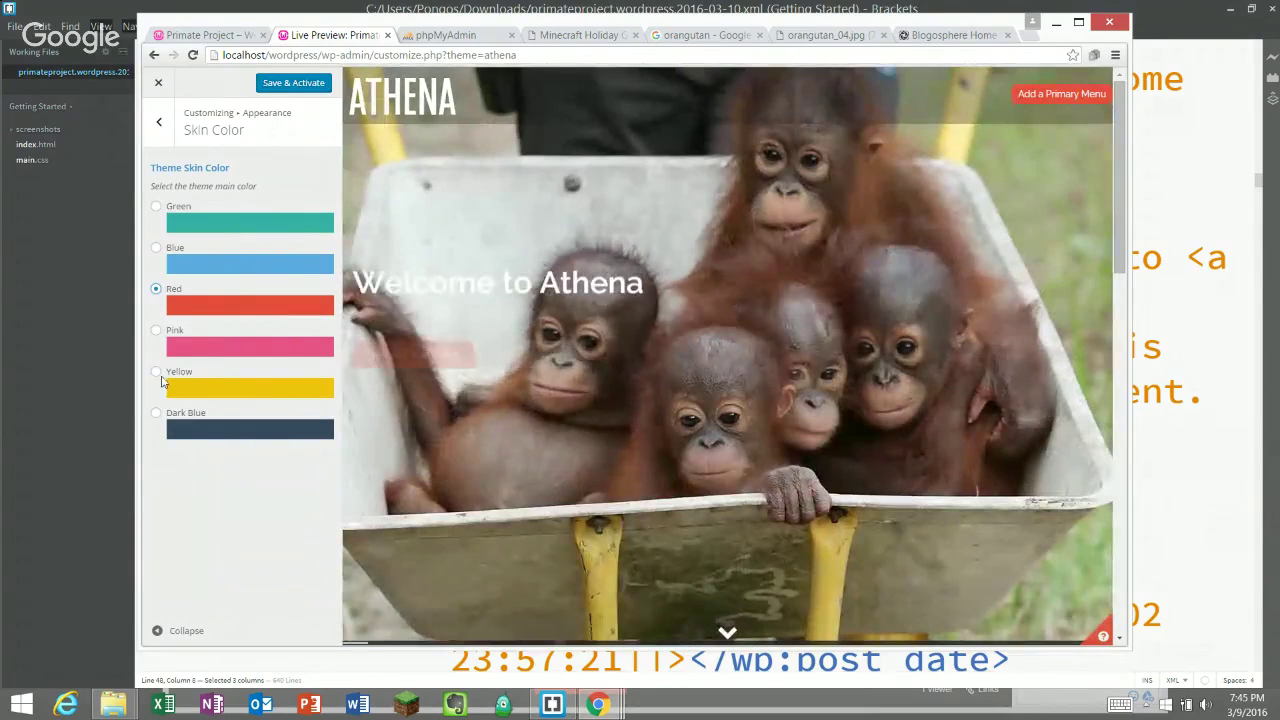
pyautogui.click(157, 374)
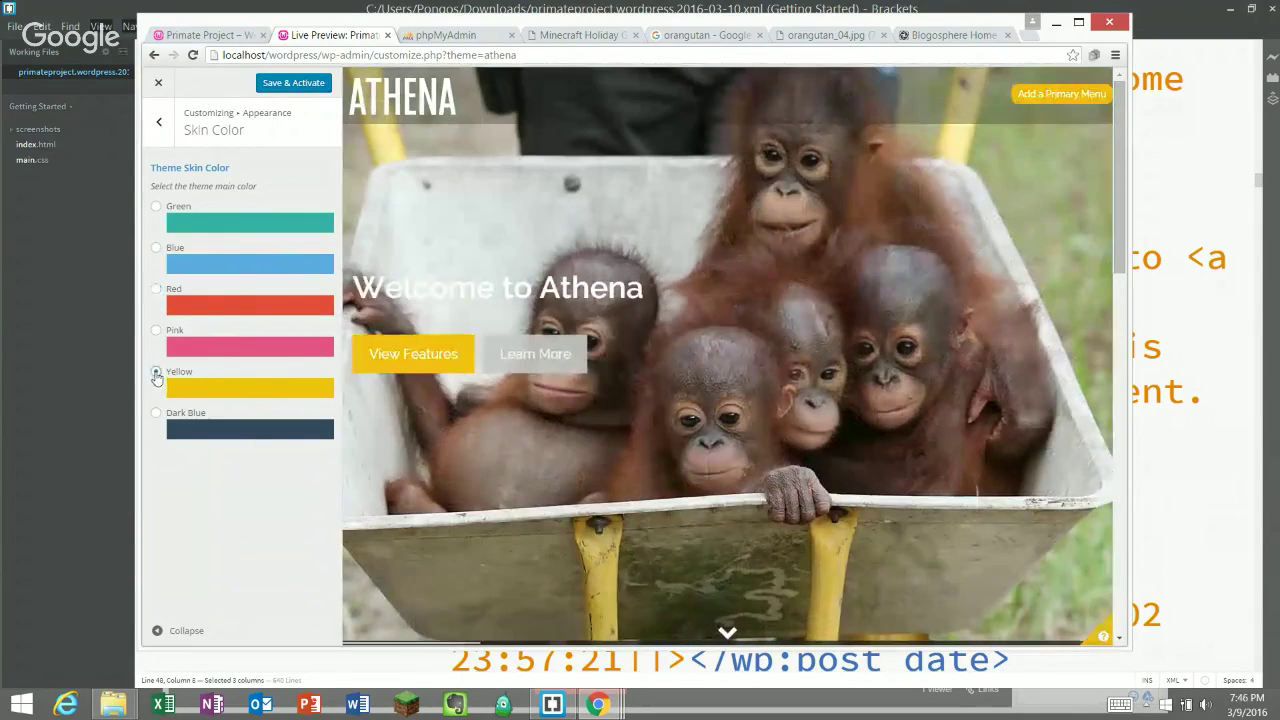
pyautogui.scroll(-5, 716, 399)
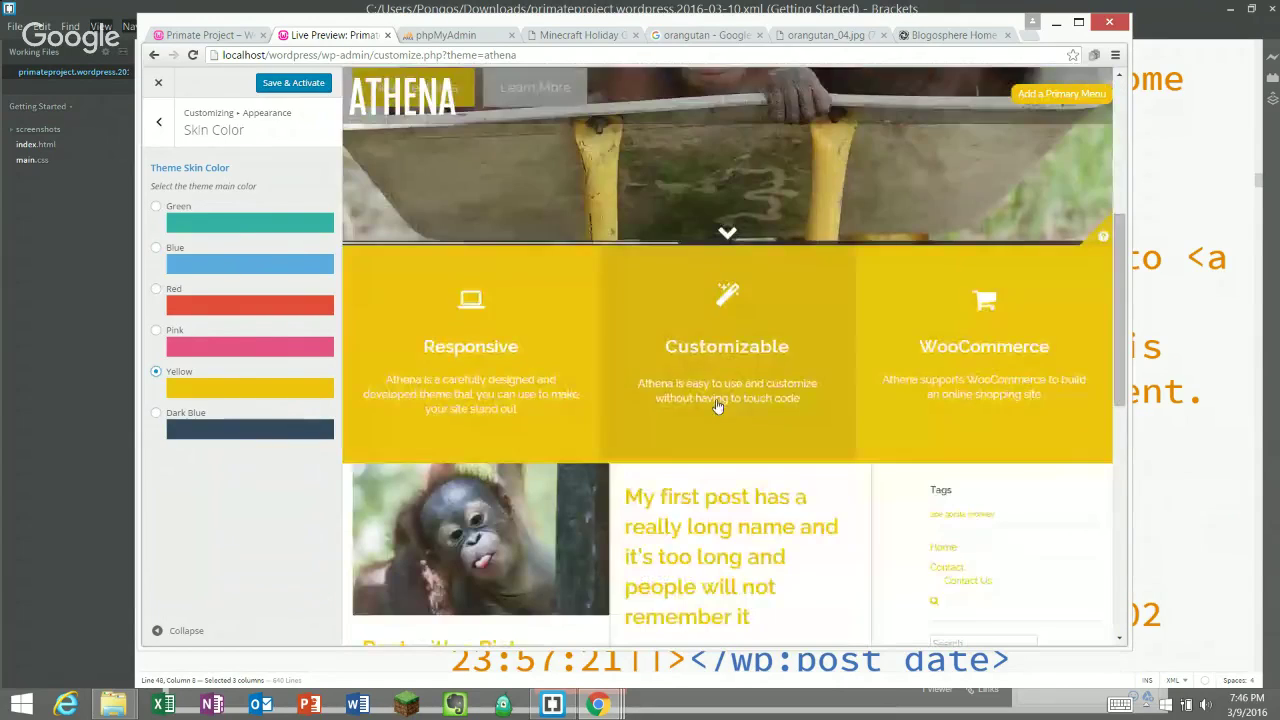
pyautogui.scroll(-5, 716, 404)
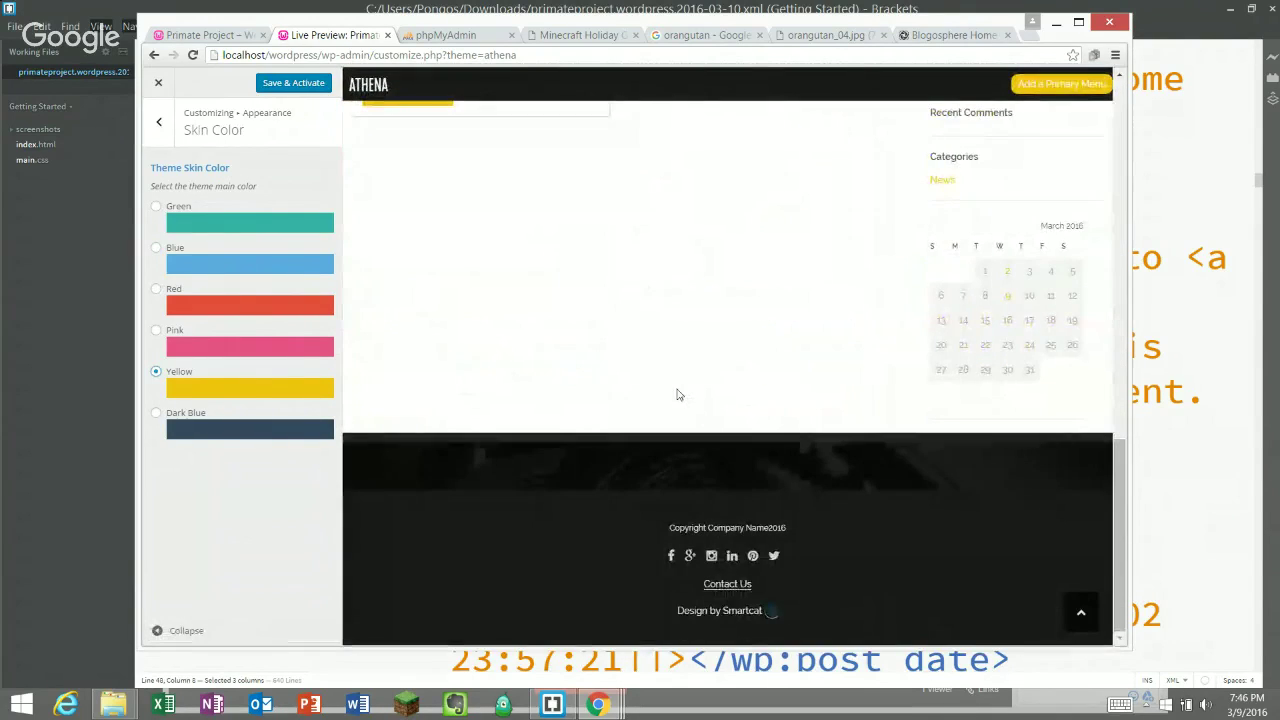
pyautogui.scroll(8, 676, 395)
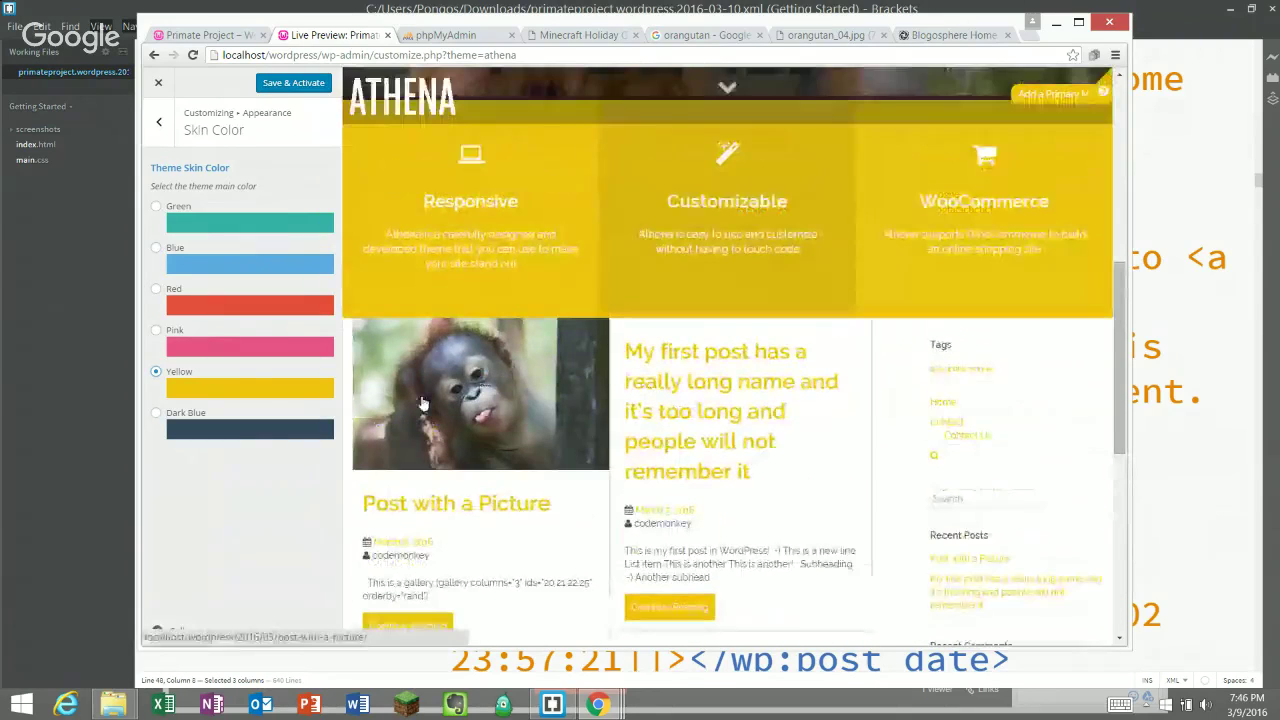
pyautogui.click(156, 333)
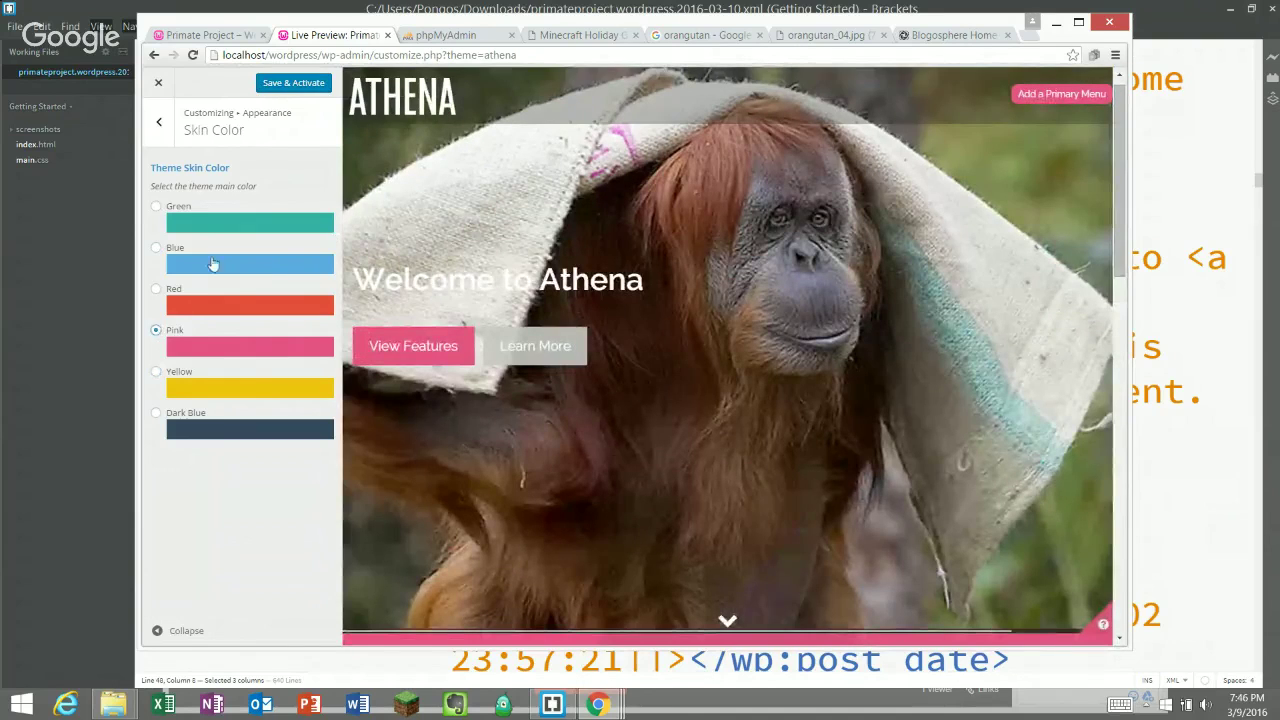
pyautogui.click(156, 250)
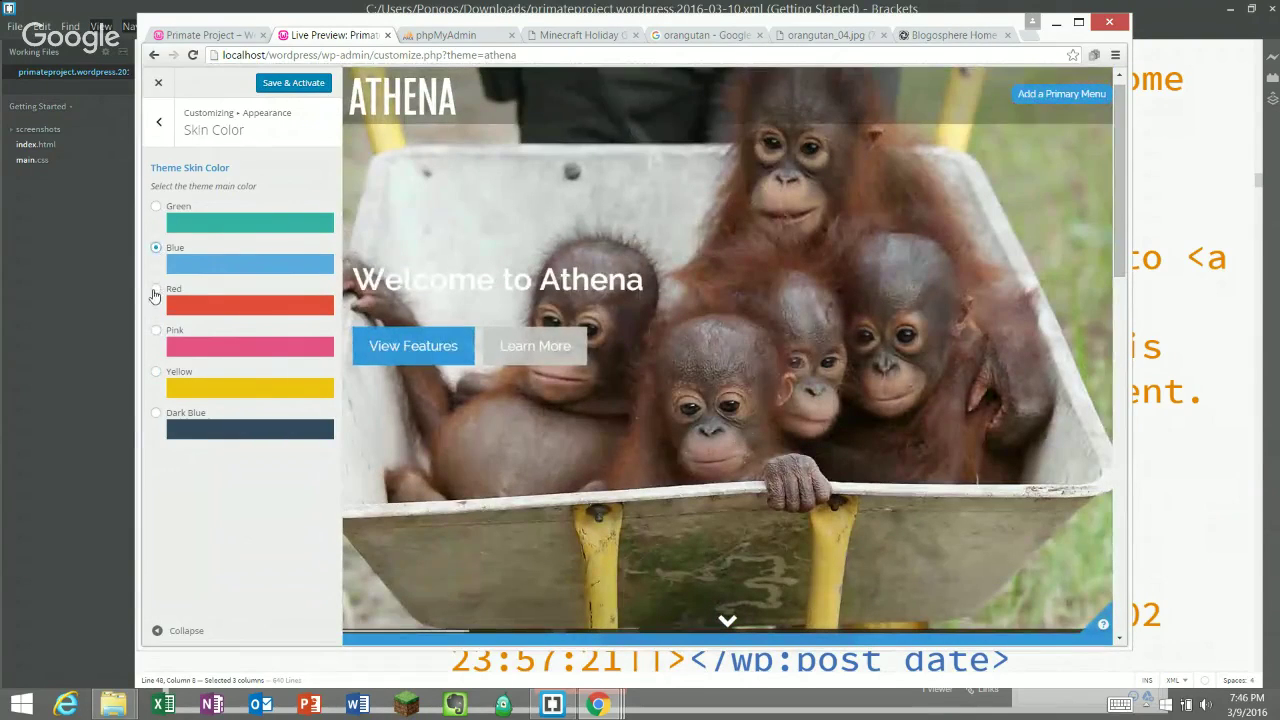
# - Set the theme skin color to Red and check the front page's callouts and posts in the preview
pyautogui.click(155, 291)
pyautogui.scroll(-5, 721, 289)
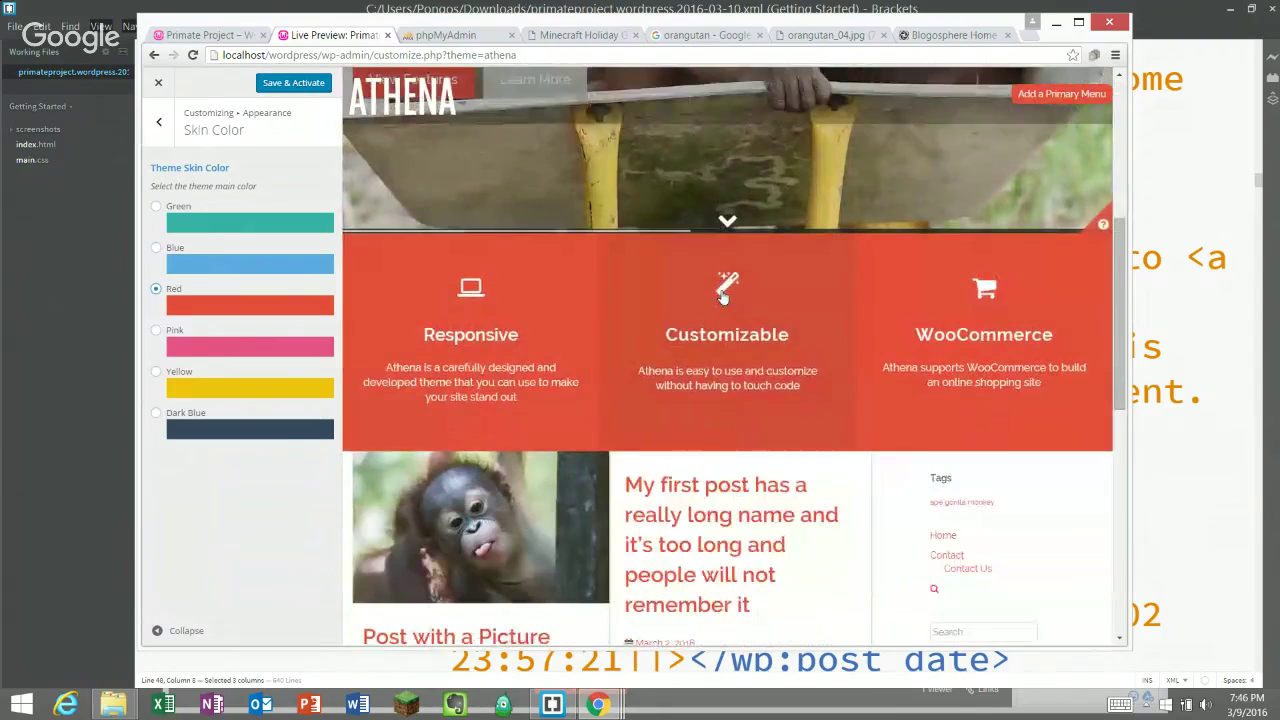
pyautogui.scroll(-3, 723, 297)
pyautogui.scroll(7, 723, 294)
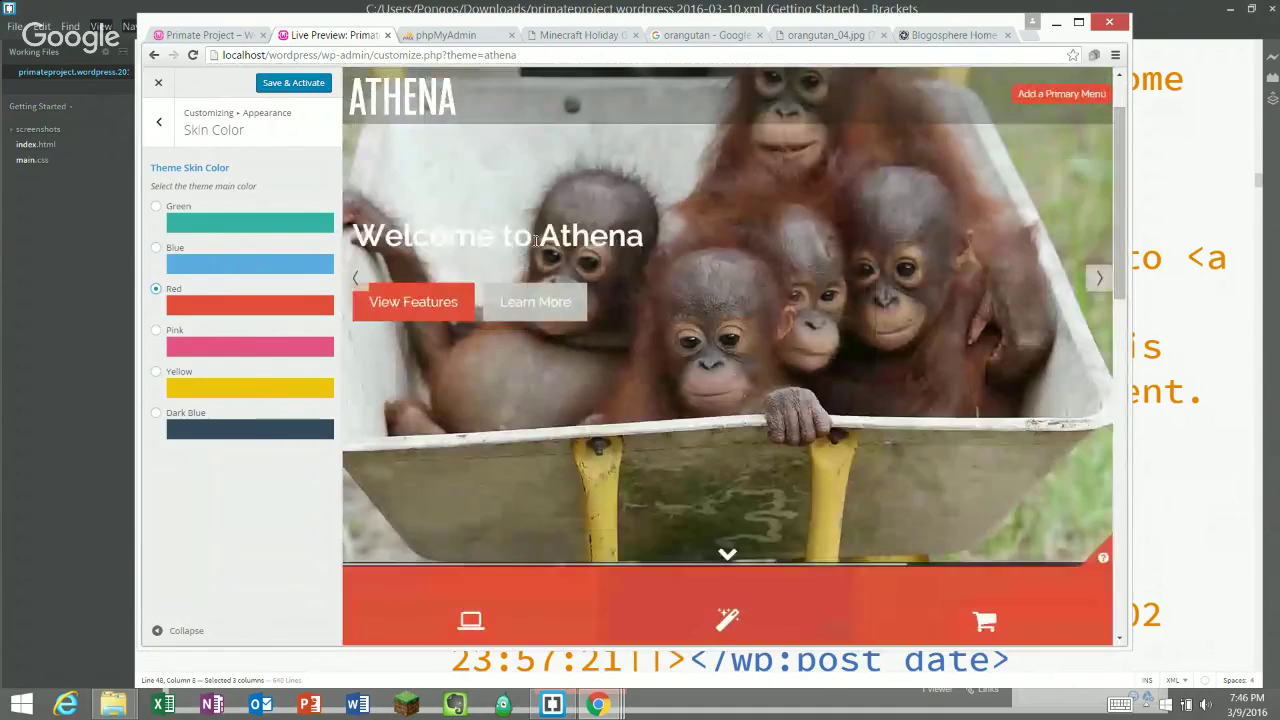
# - Try Impact as the Headers Font in the Appearance font settings and set it back to Raleway
pyautogui.click(148, 145)
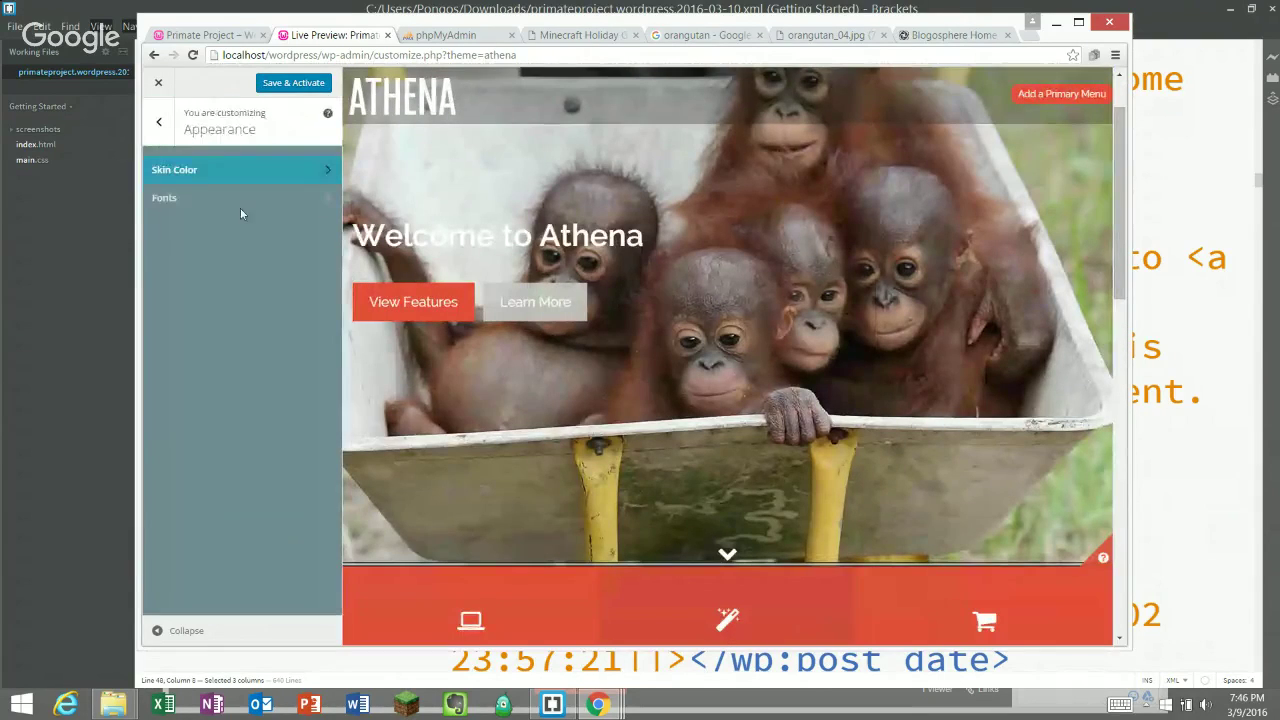
pyautogui.click(186, 199)
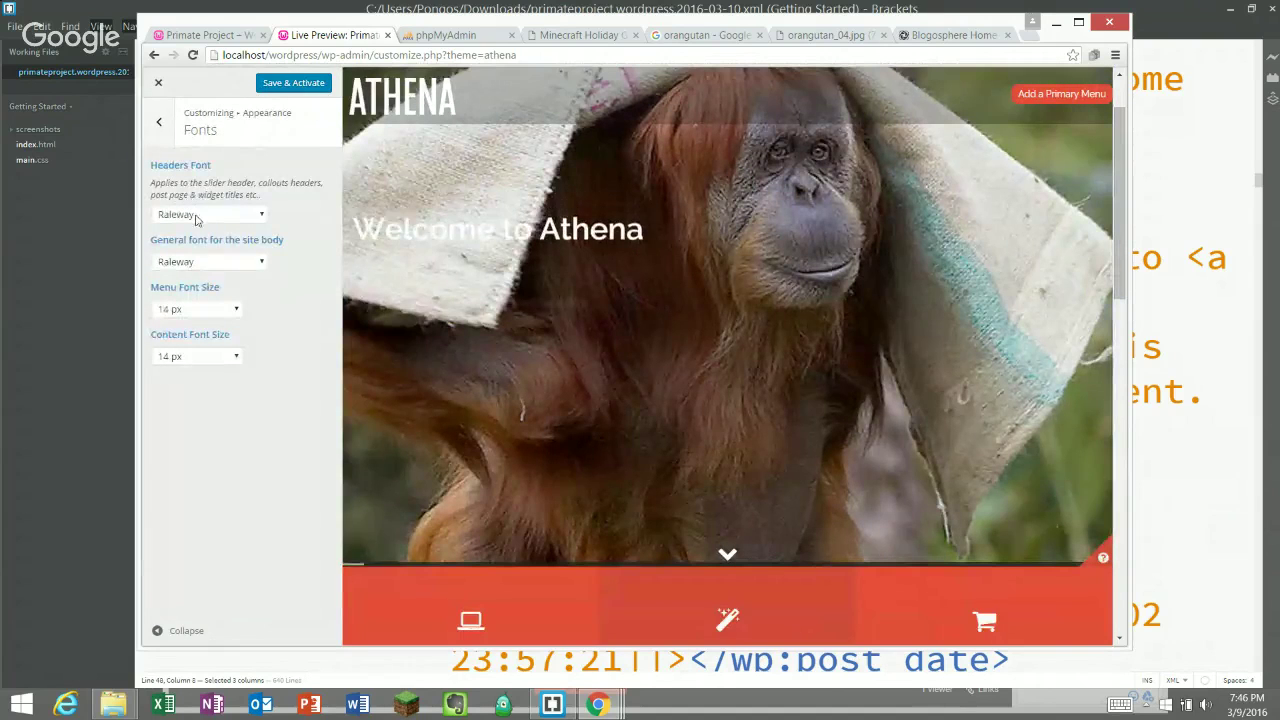
pyautogui.click(197, 216)
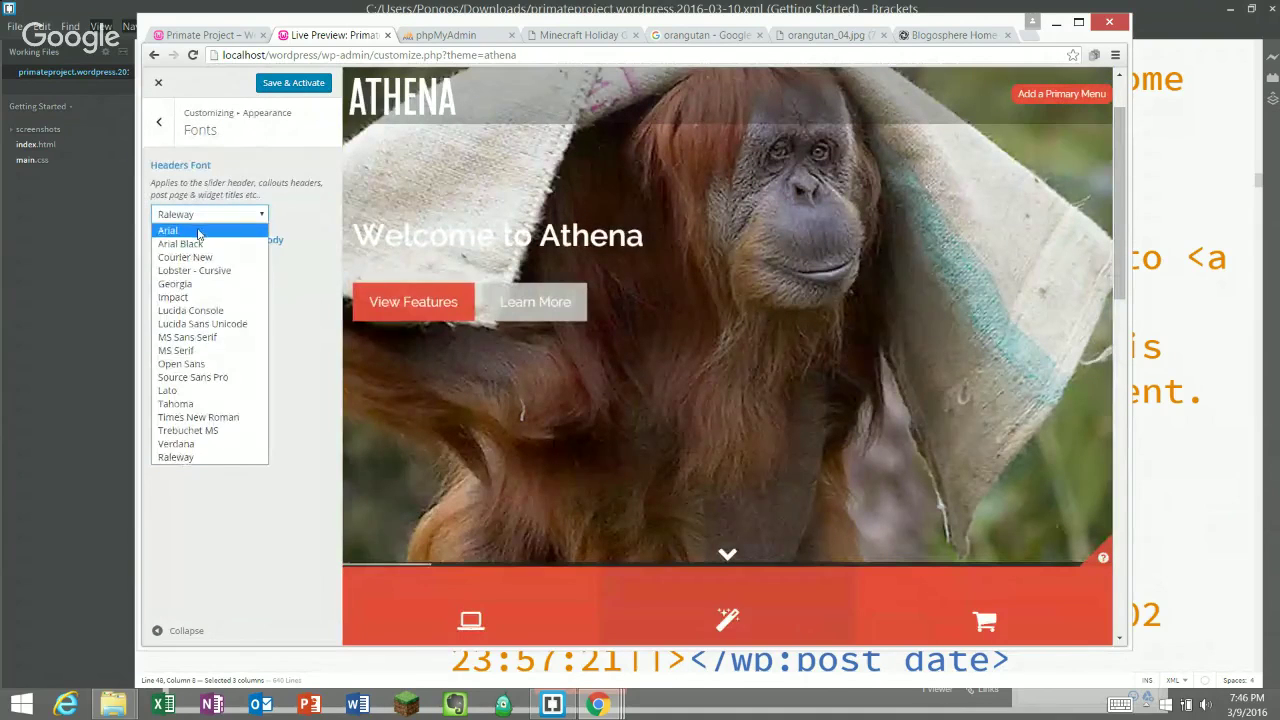
pyautogui.click(190, 298)
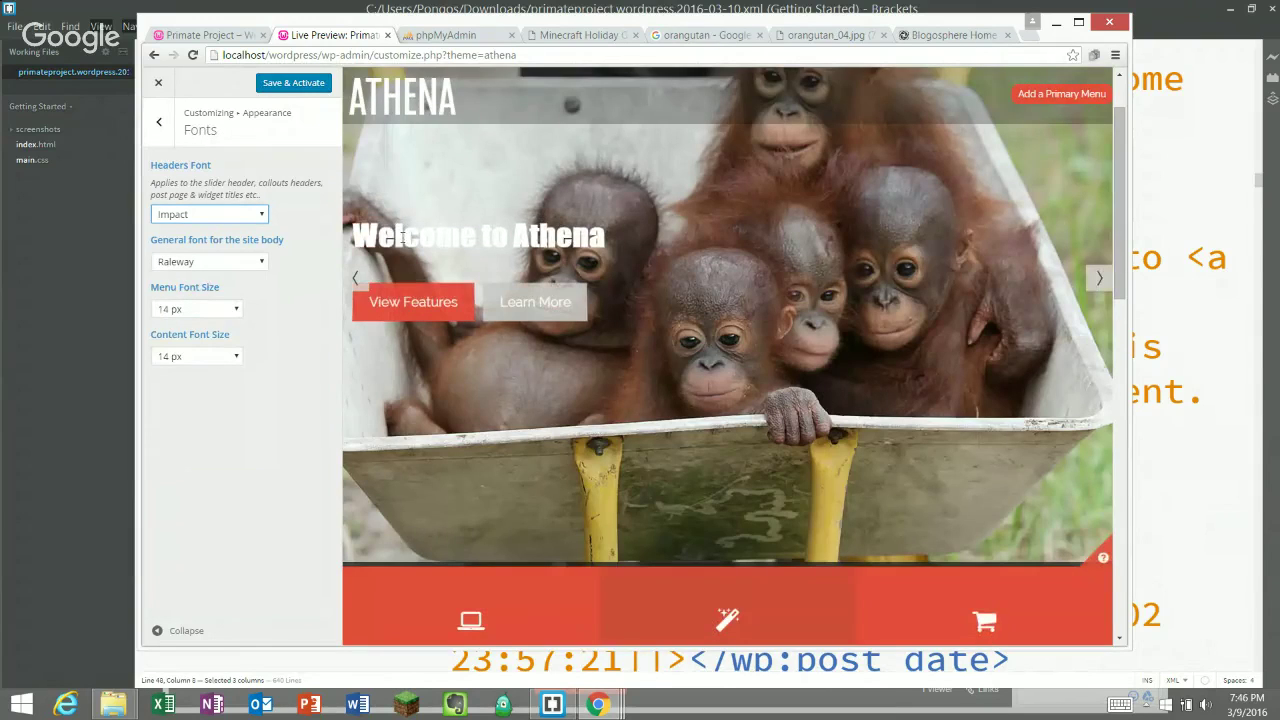
pyautogui.click(209, 215)
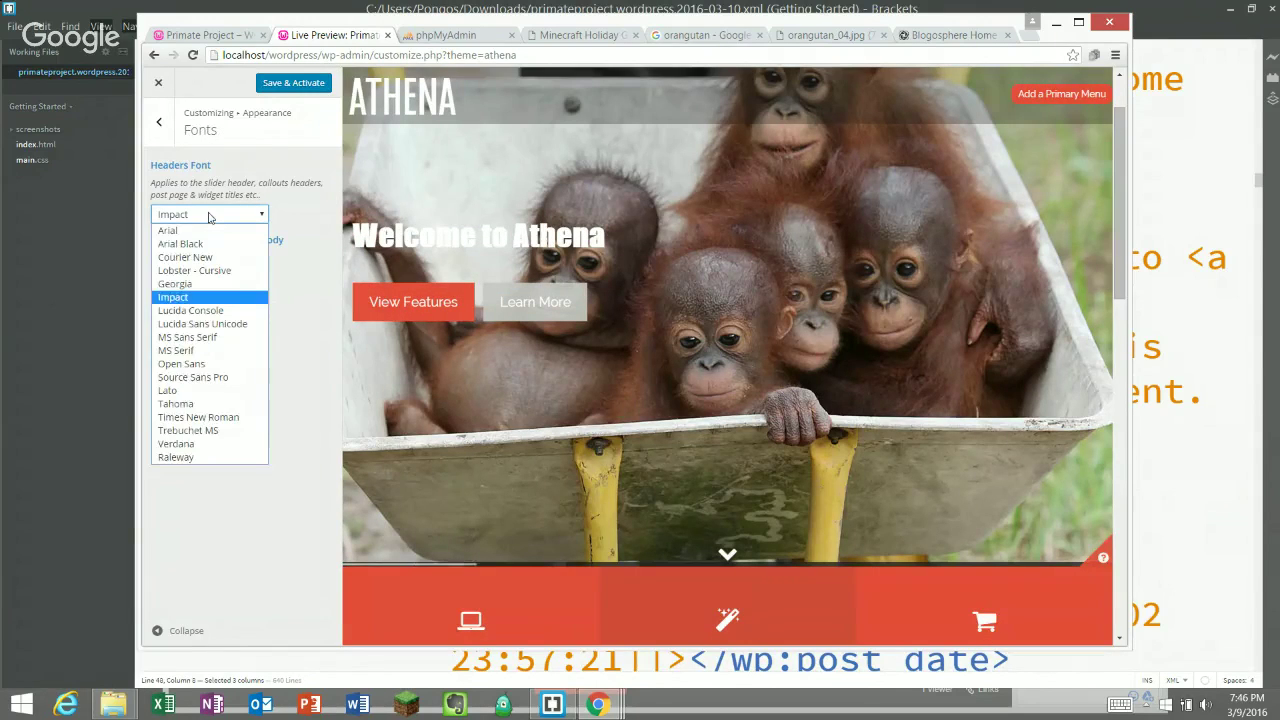
pyautogui.click(178, 458)
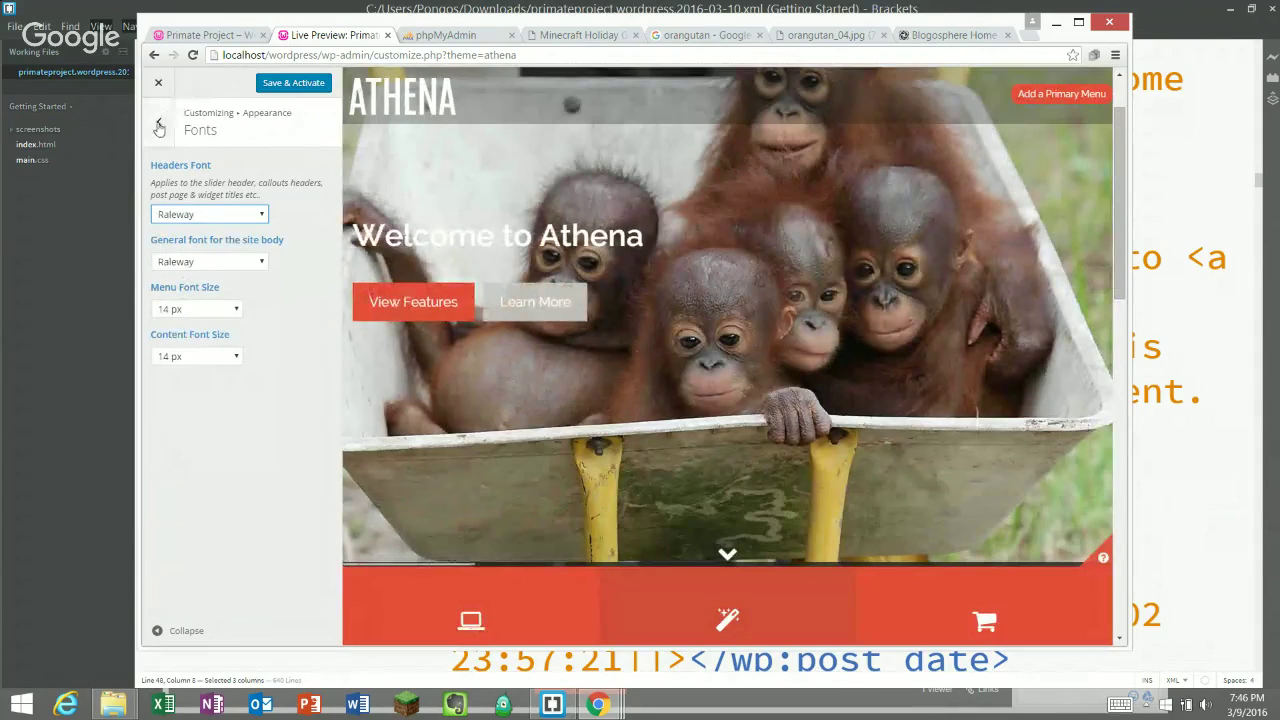
# - Look at the Frontpage customization options and return to the customizer's main section list
pyautogui.click(158, 125)
pyautogui.click(158, 123)
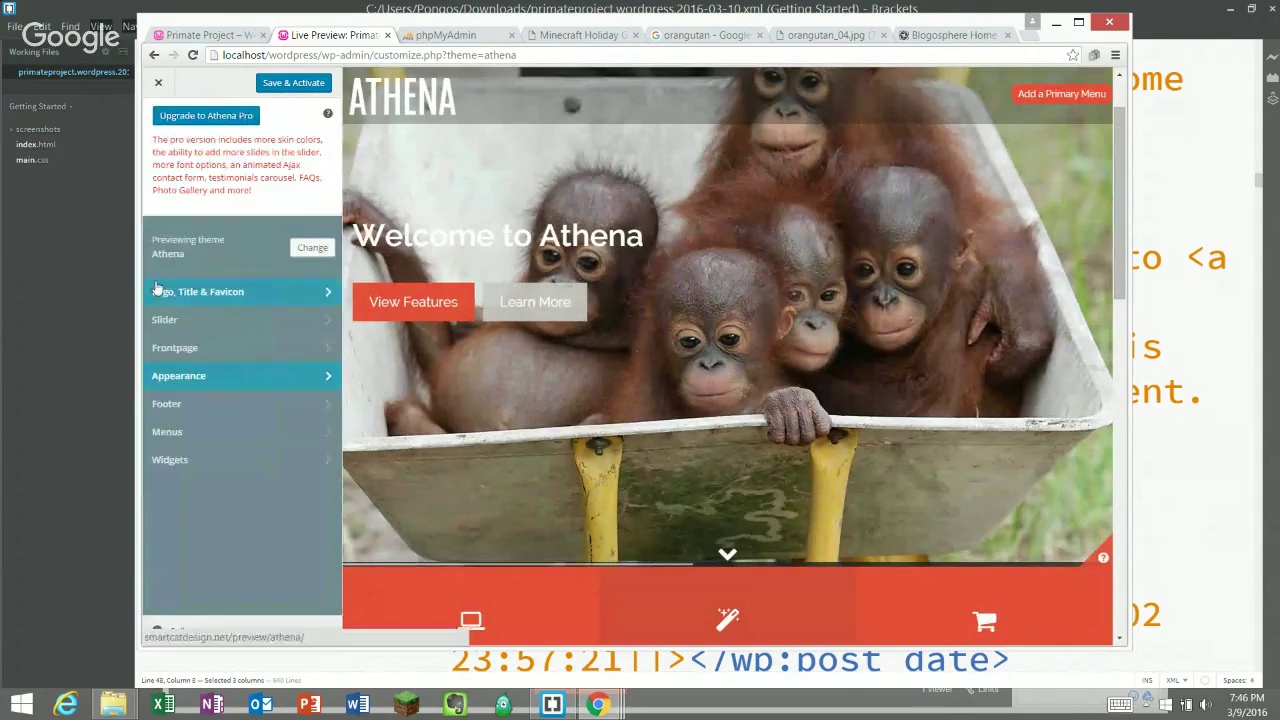
pyautogui.click(157, 348)
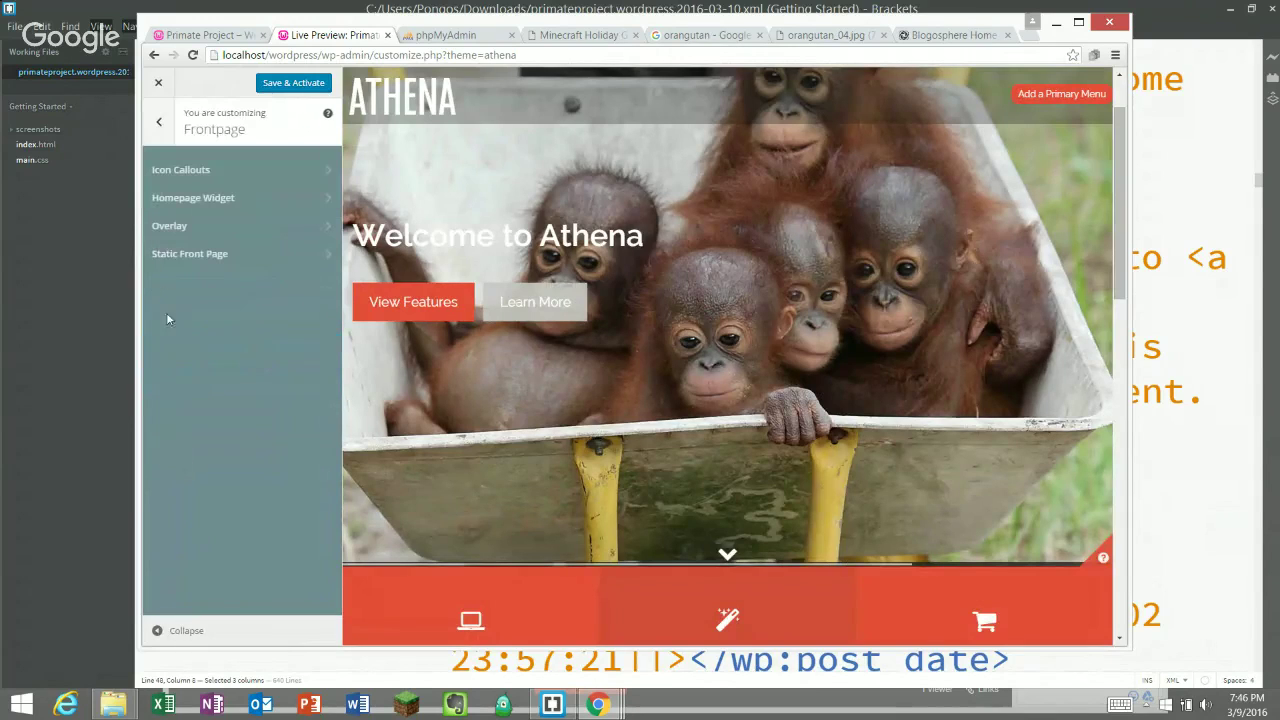
pyautogui.click(163, 124)
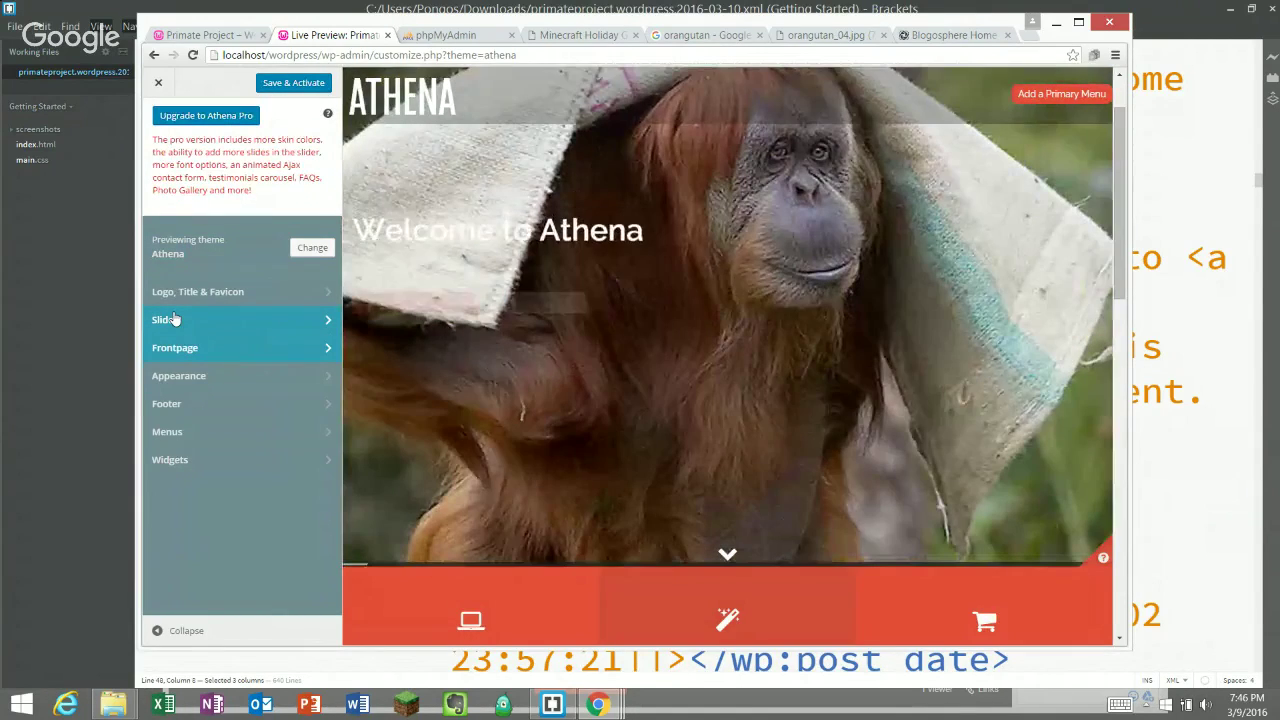
# - Compare the live Primate Project home page with the Athena theme's front page in the live preview
pyautogui.click(193, 36)
pyautogui.click(193, 55)
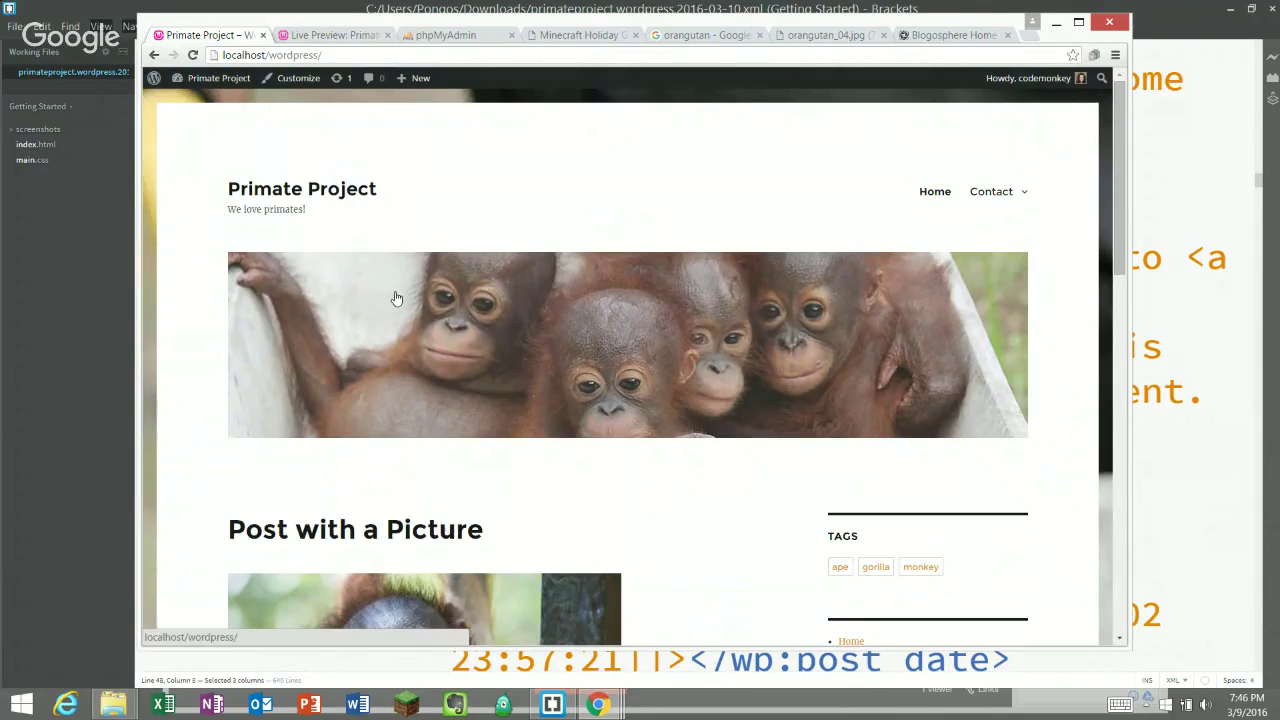
pyautogui.click(335, 35)
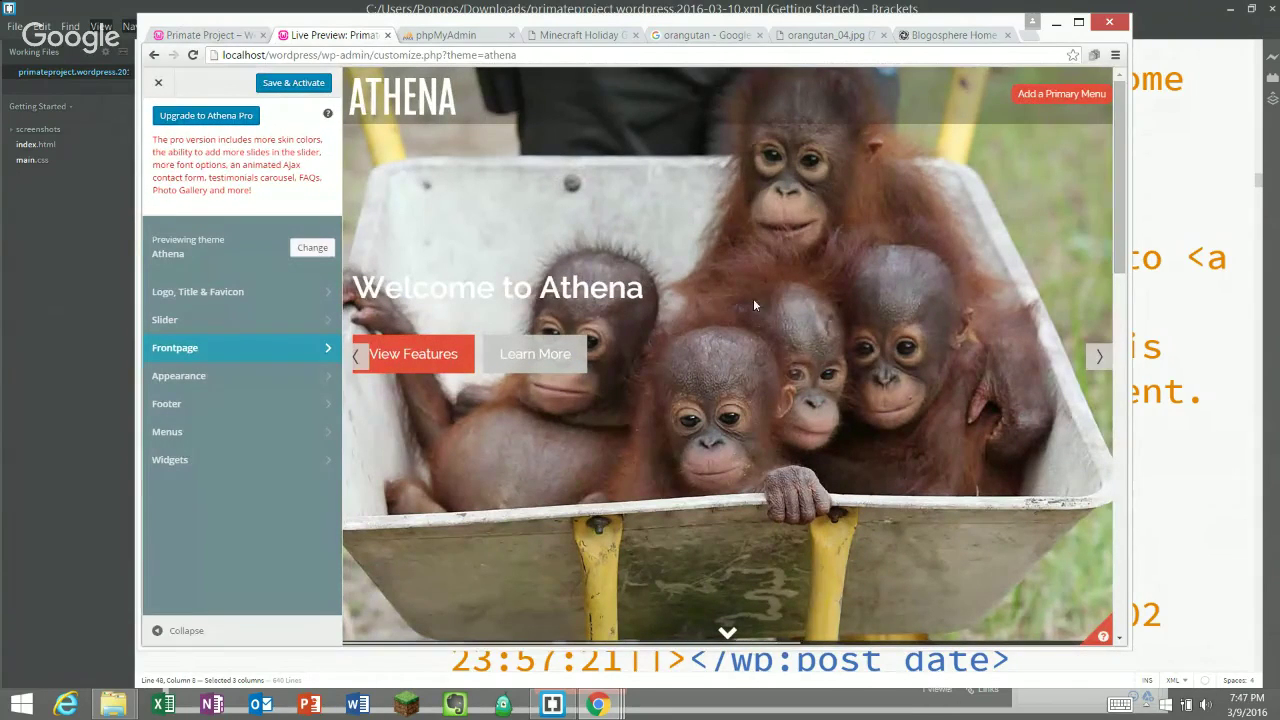
pyautogui.scroll(-3, 753, 298)
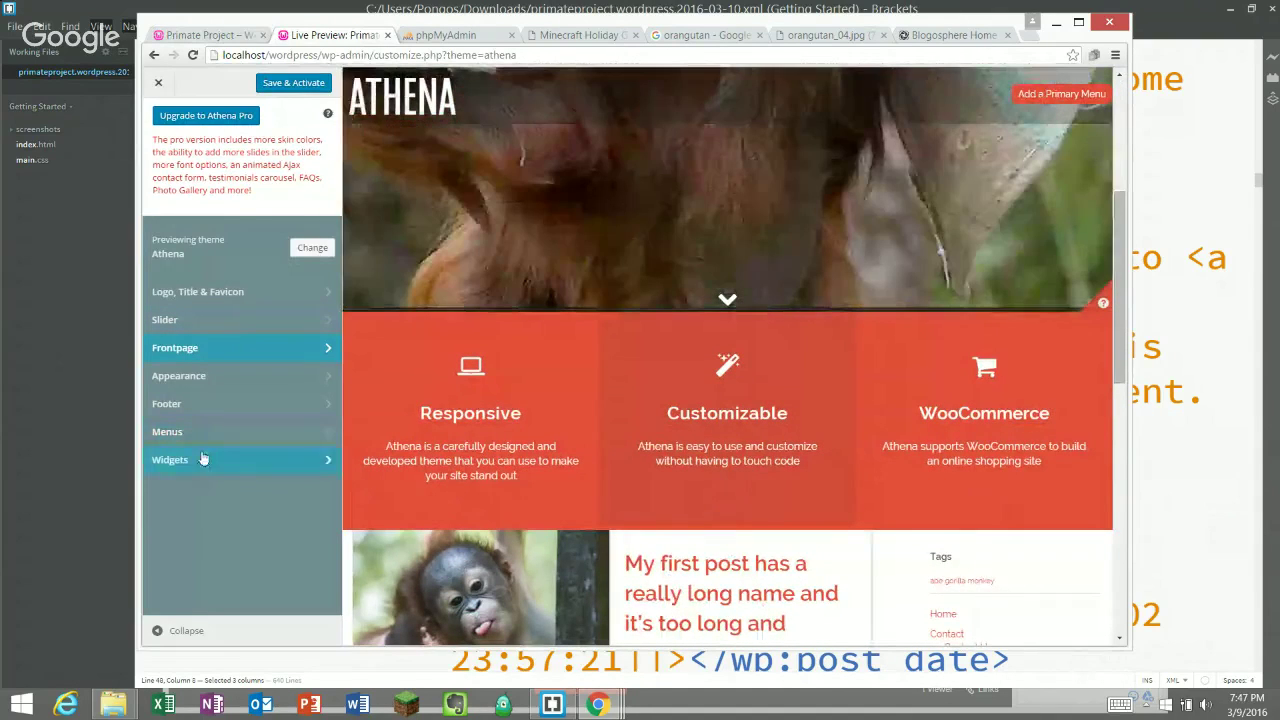
# - Look at the Right Sidebar and Footer widget areas and where they sit on the previewed front page
pyautogui.click(203, 457)
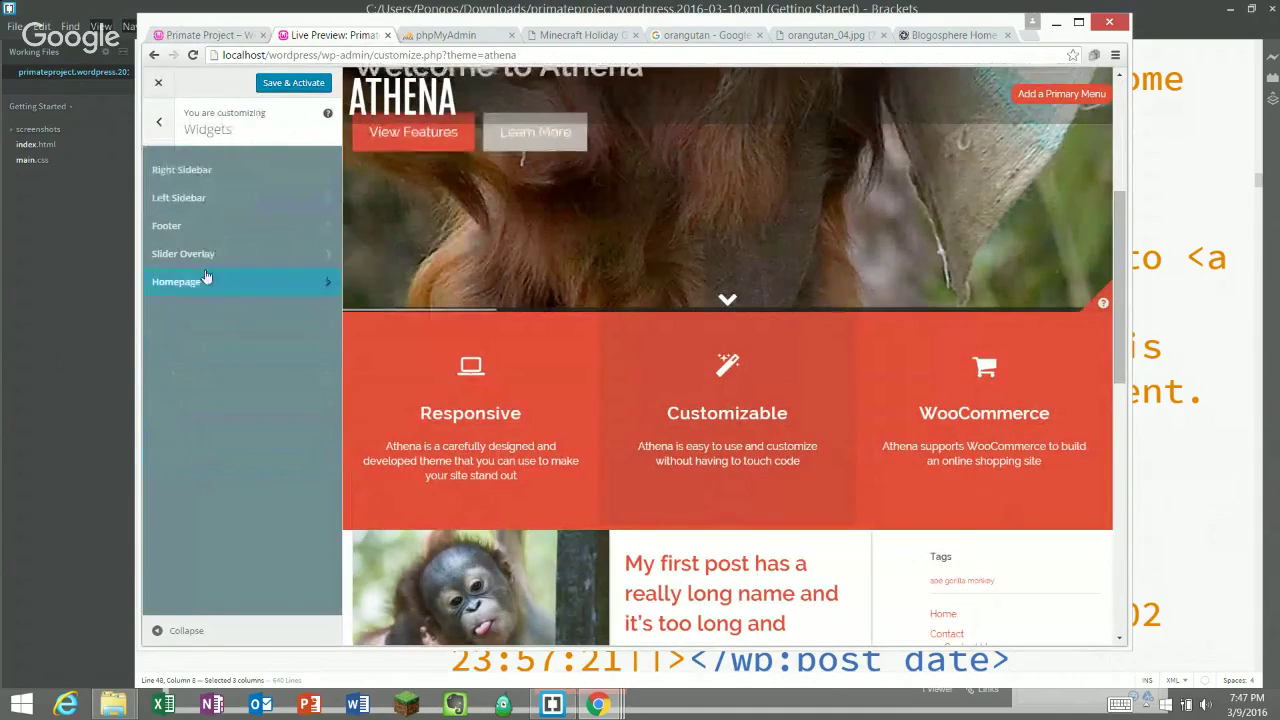
pyautogui.click(211, 172)
pyautogui.click(158, 125)
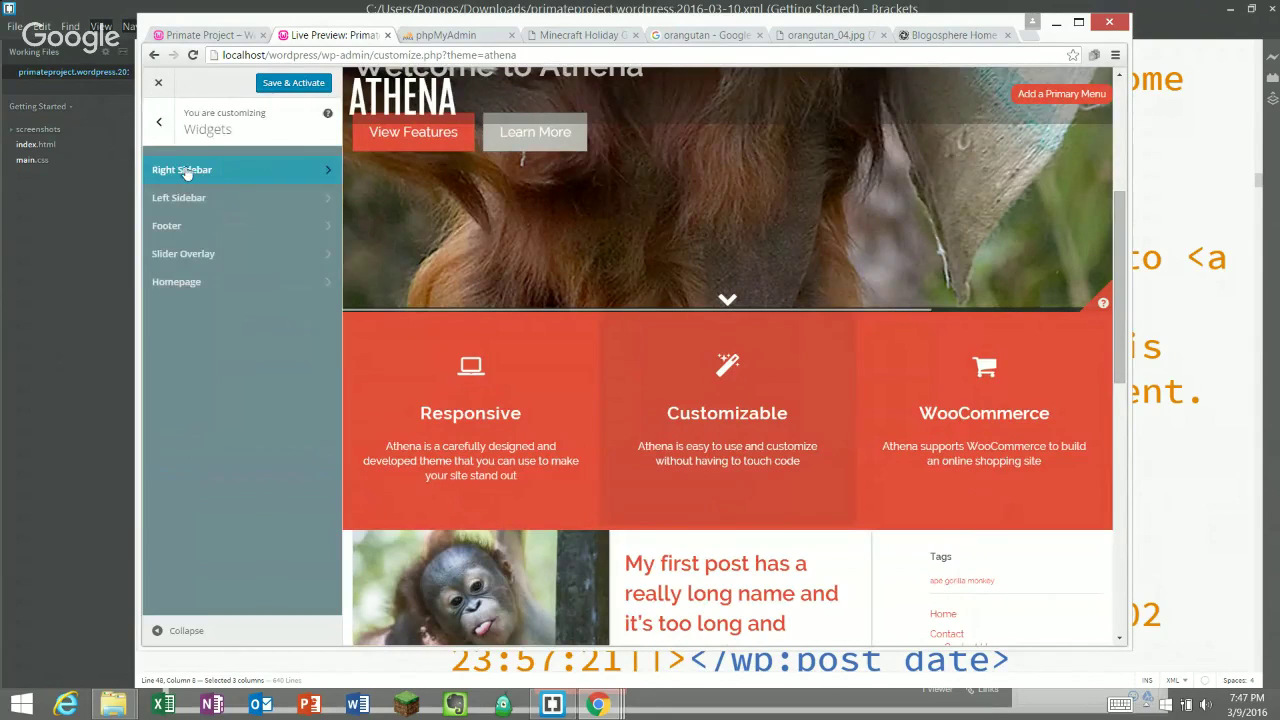
pyautogui.scroll(-5, 657, 372)
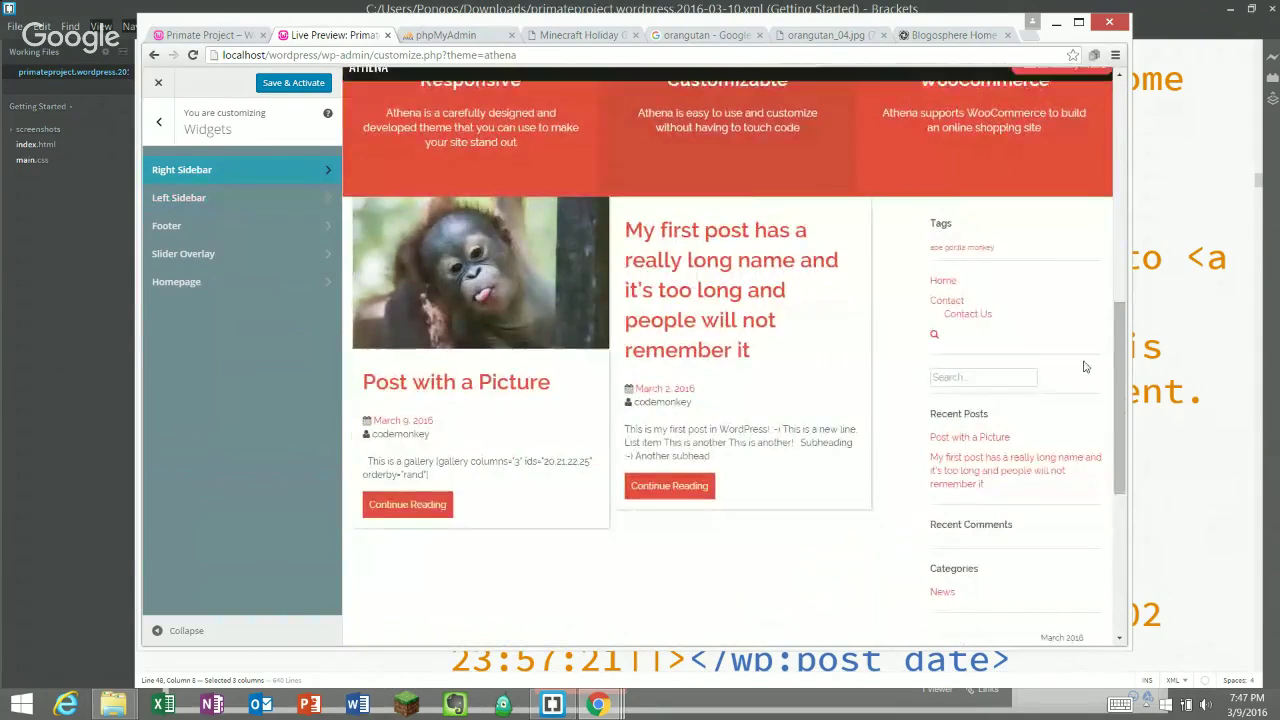
pyautogui.scroll(5, 698, 453)
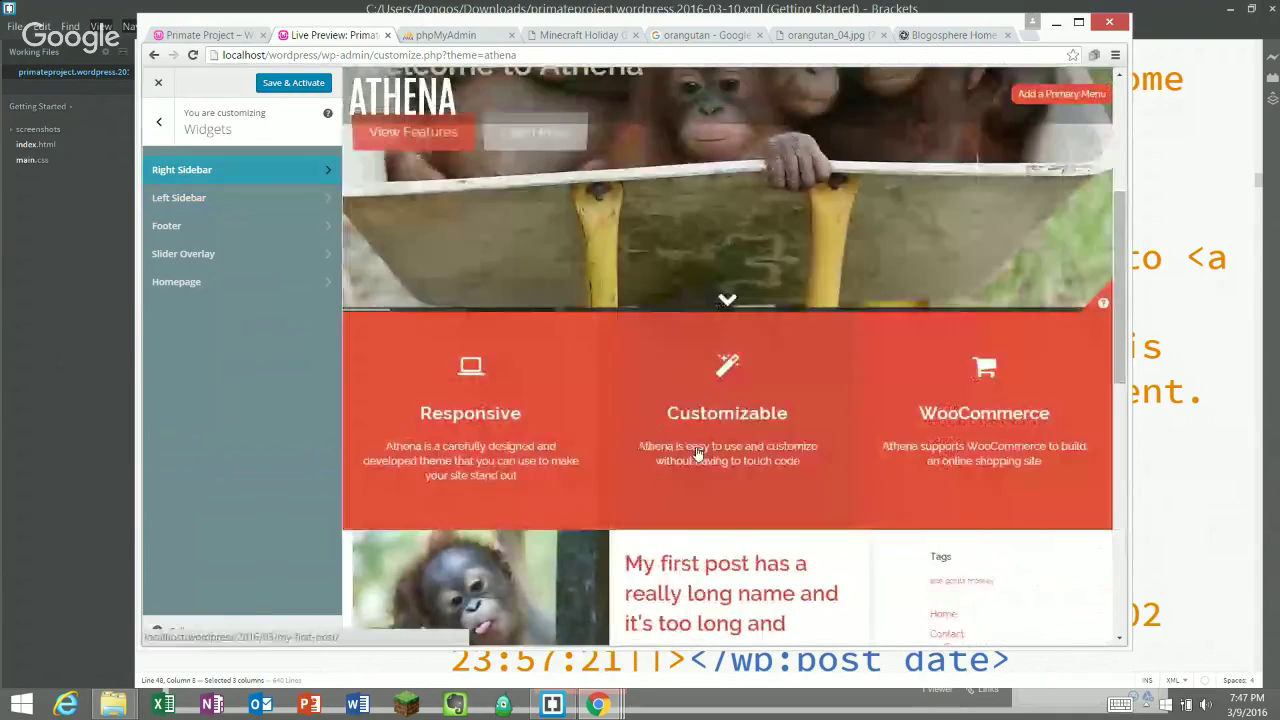
pyautogui.click(230, 226)
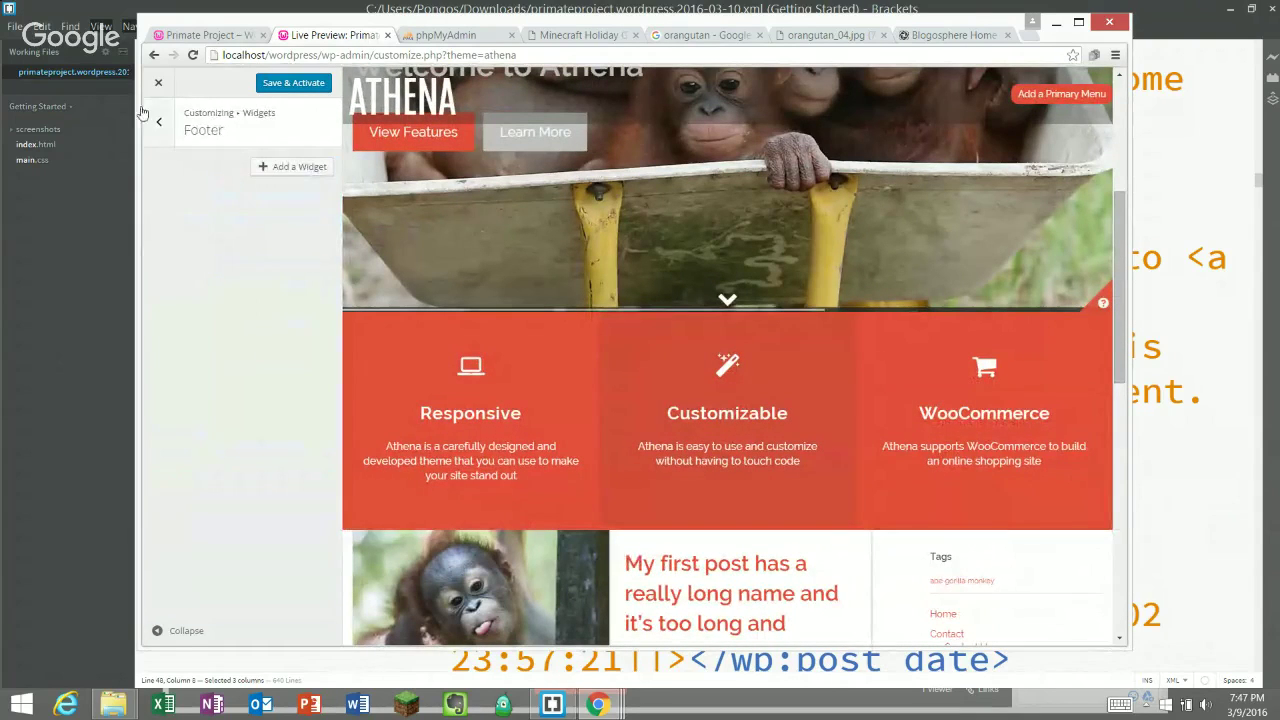
pyautogui.scroll(-15, 784, 411)
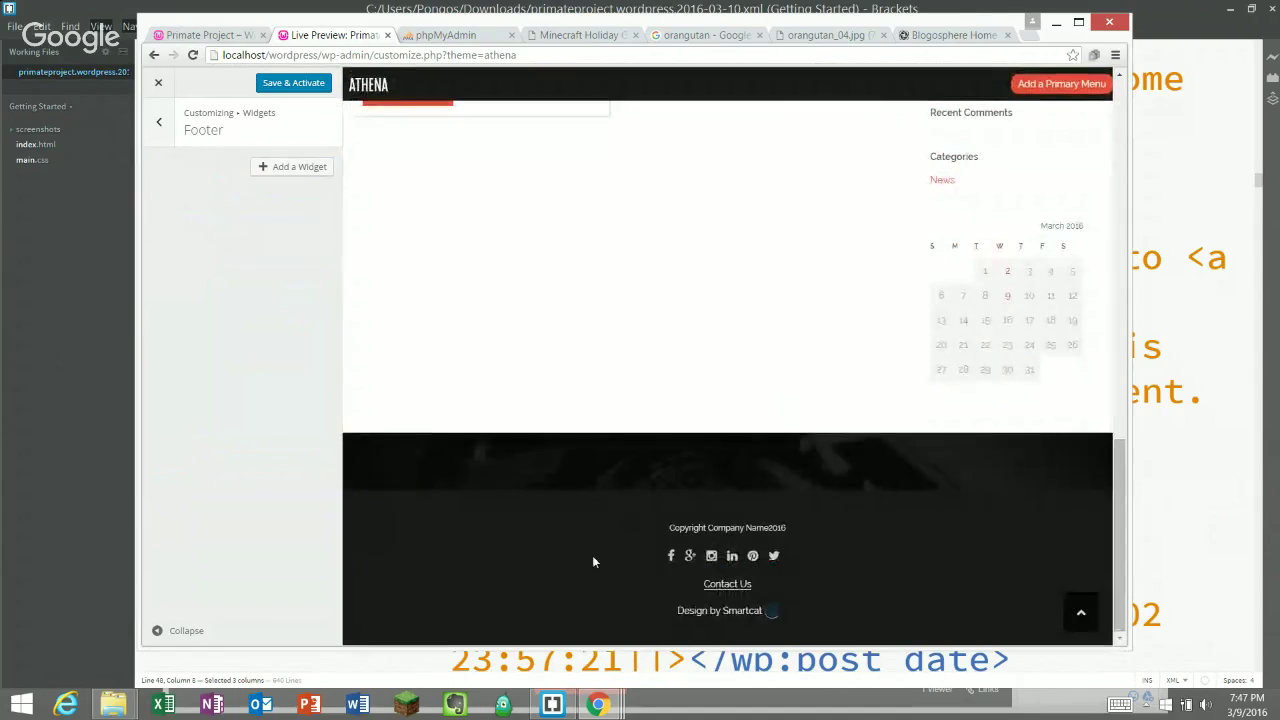
pyautogui.click(159, 121)
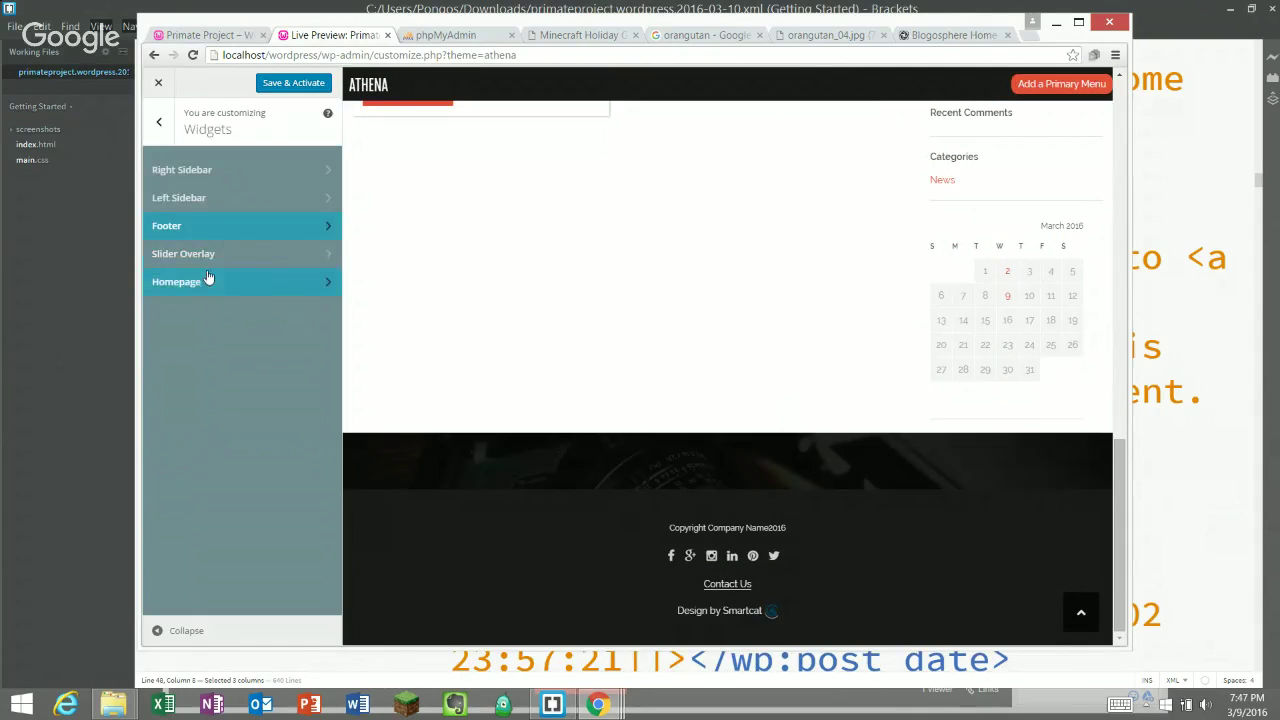
# - Look at the Slider Overlay and Homepage widget areas against the preview and return to the main customizer sections
pyautogui.click(215, 252)
pyautogui.scroll(15, 375, 228)
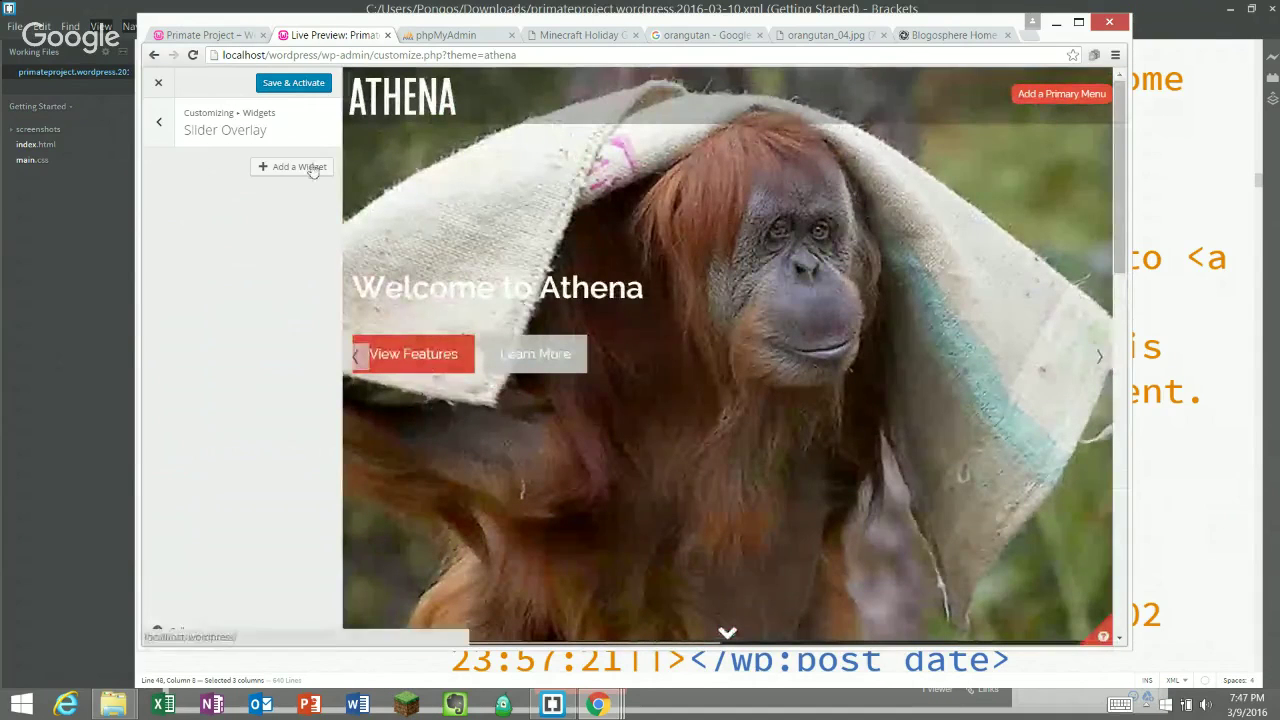
pyautogui.click(158, 122)
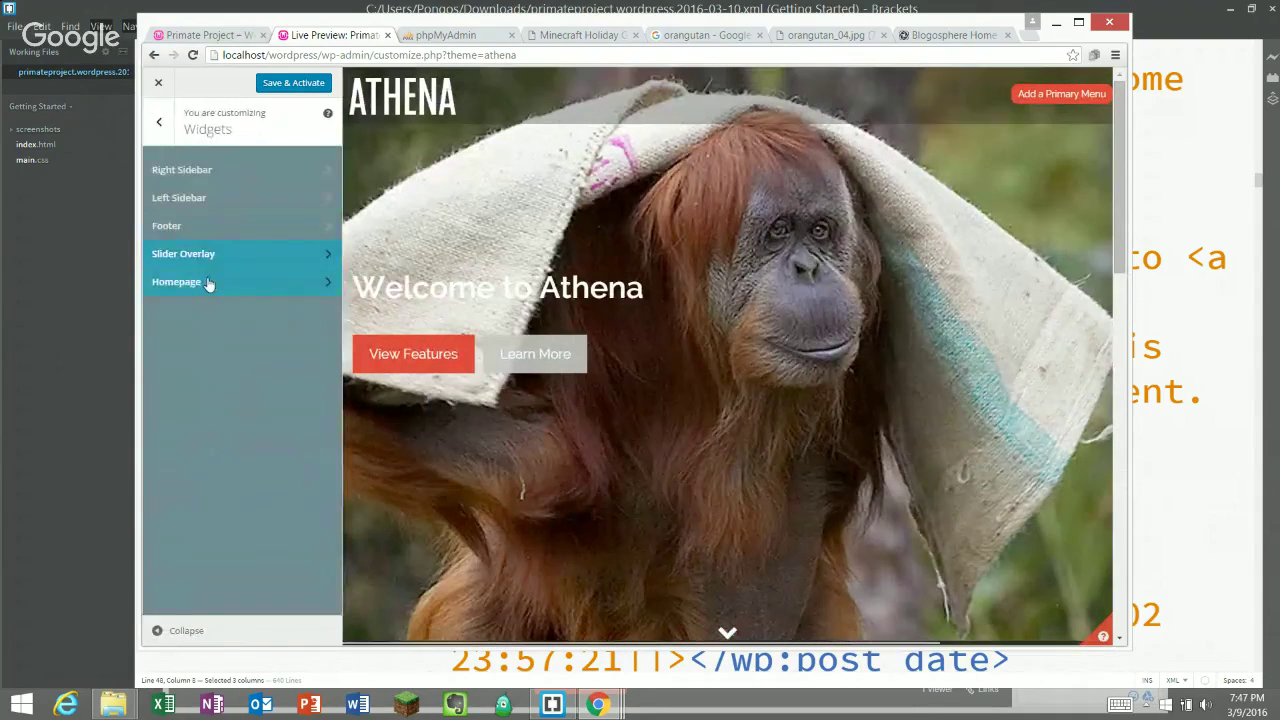
pyautogui.click(209, 282)
pyautogui.scroll(-5, 490, 232)
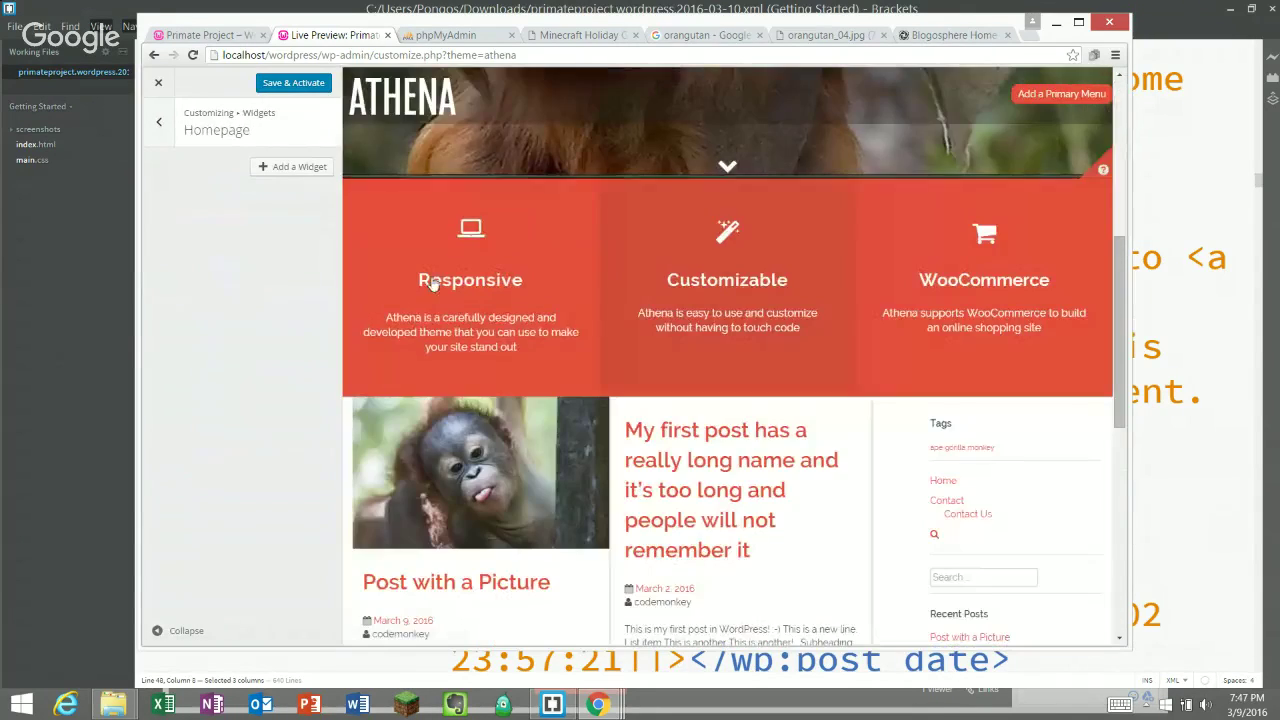
pyautogui.scroll(5, 563, 240)
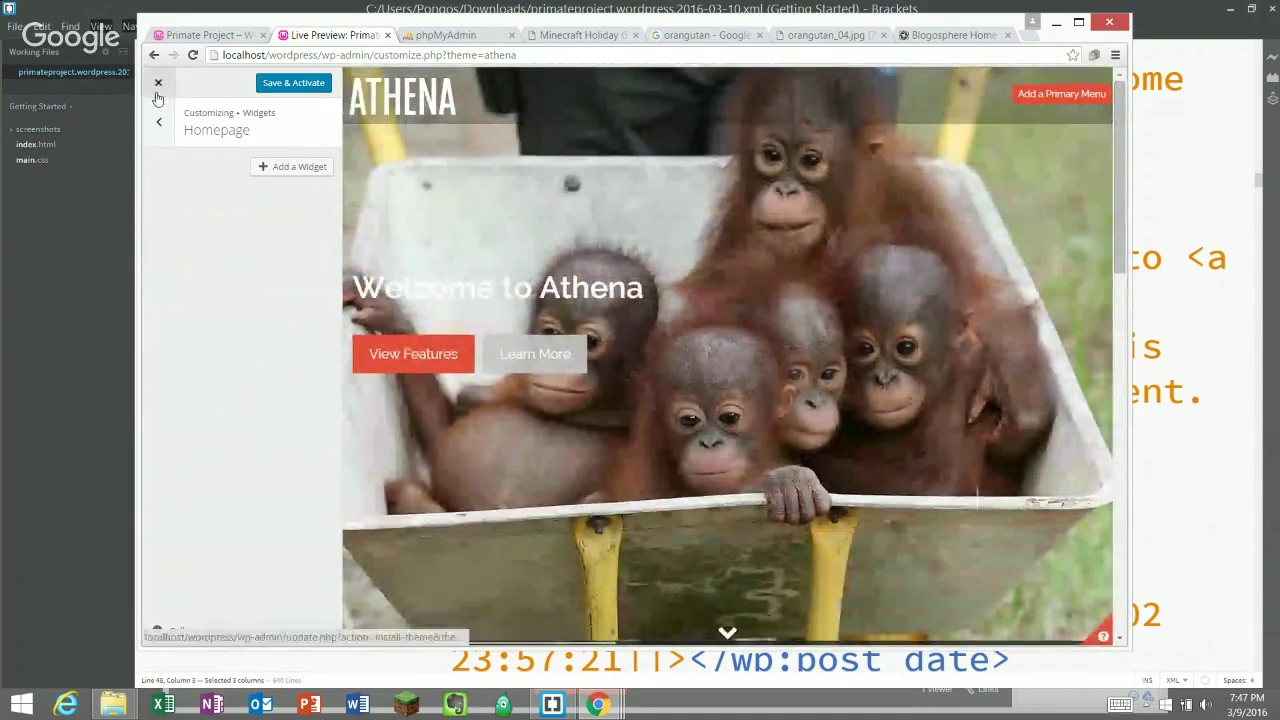
pyautogui.click(158, 122)
pyautogui.click(158, 121)
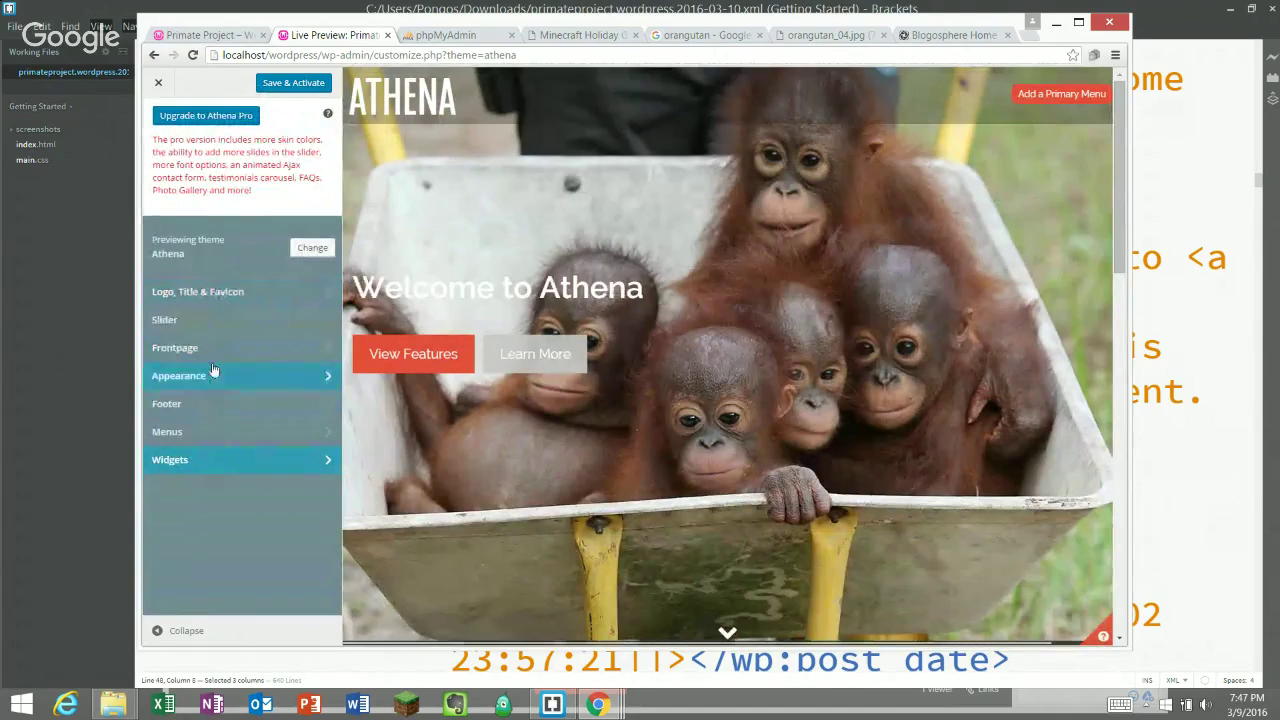
# - Set the footer background image to cropped-orang09ndpa.jpg from the media library and check the footer in the preview
pyautogui.click(208, 403)
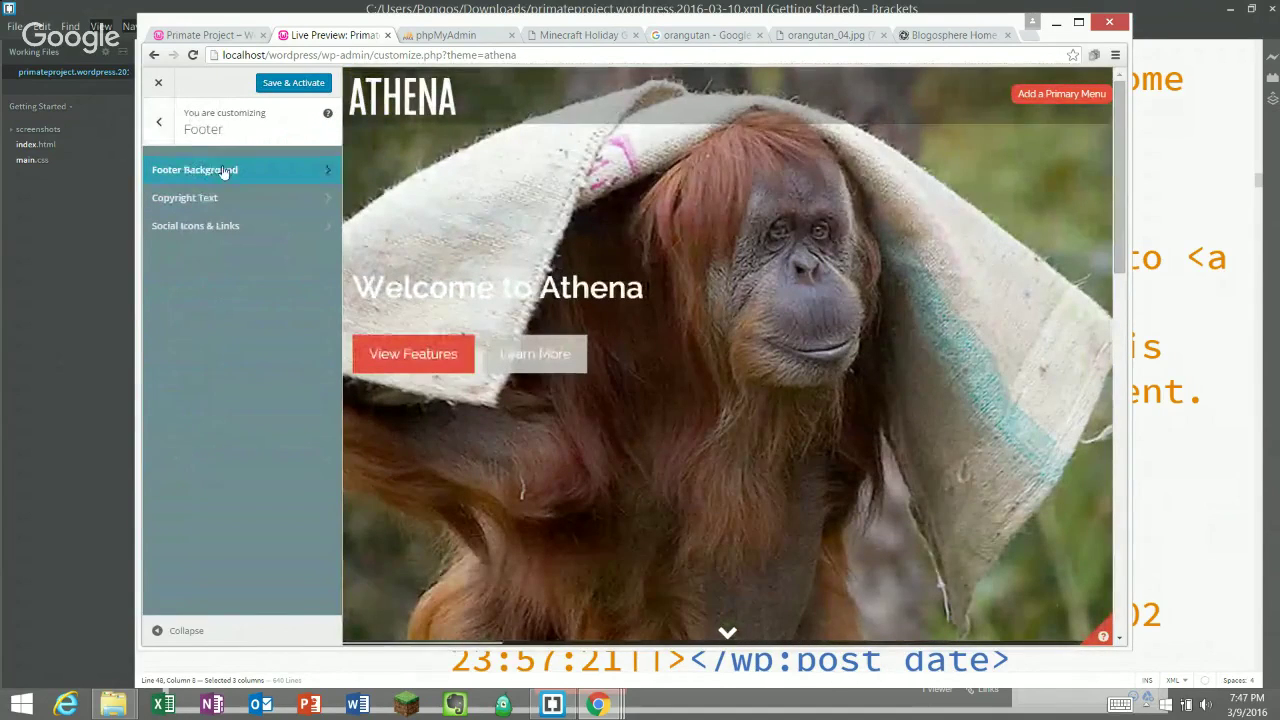
pyautogui.click(229, 167)
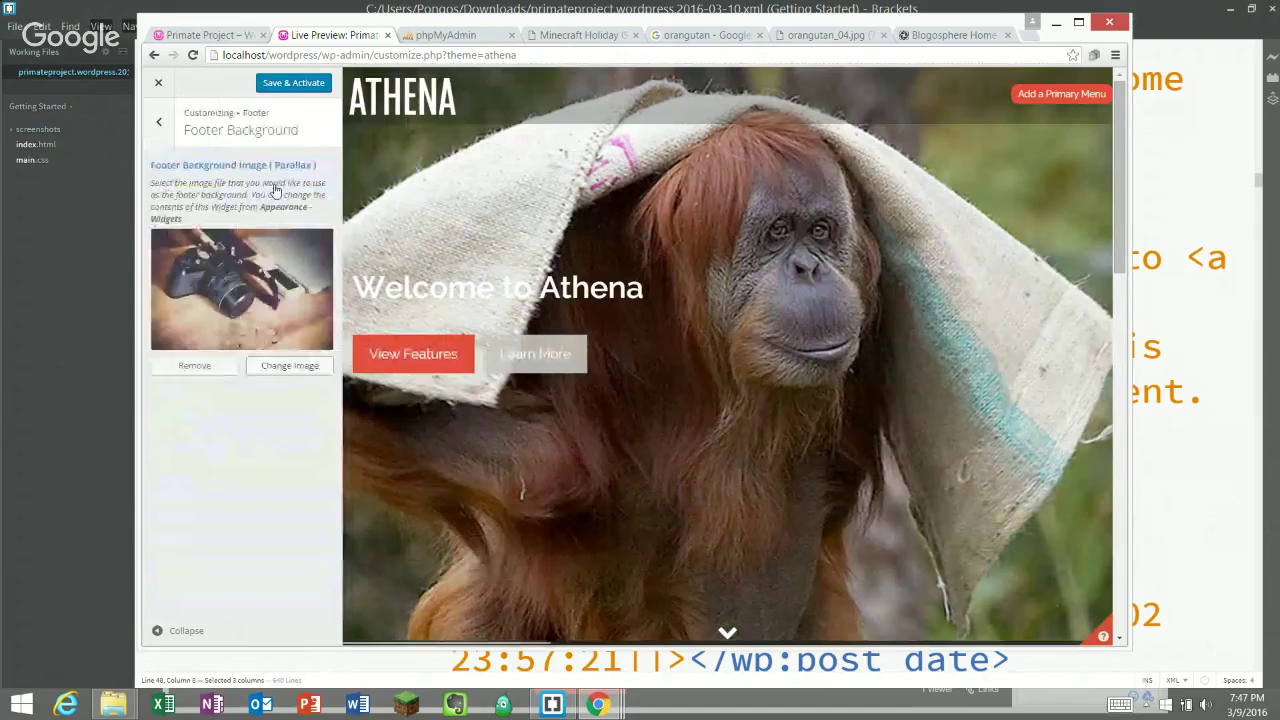
pyautogui.click(281, 366)
pyautogui.click(238, 239)
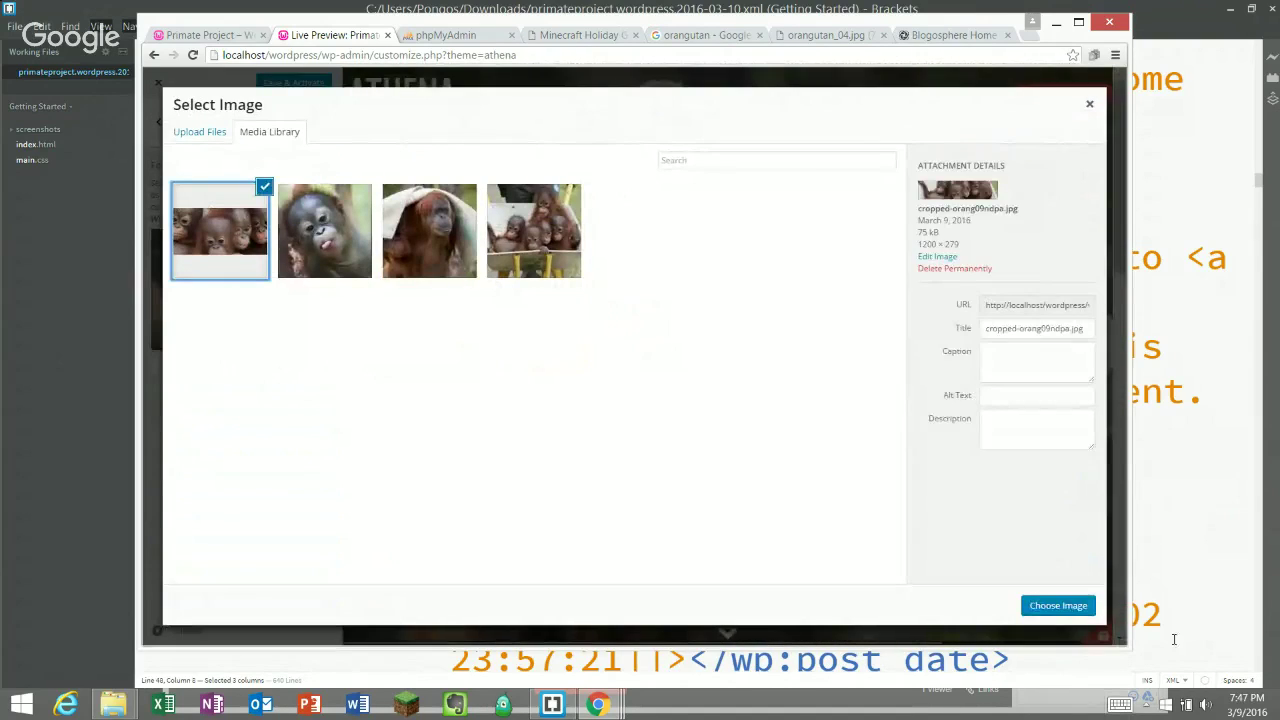
pyautogui.click(1040, 605)
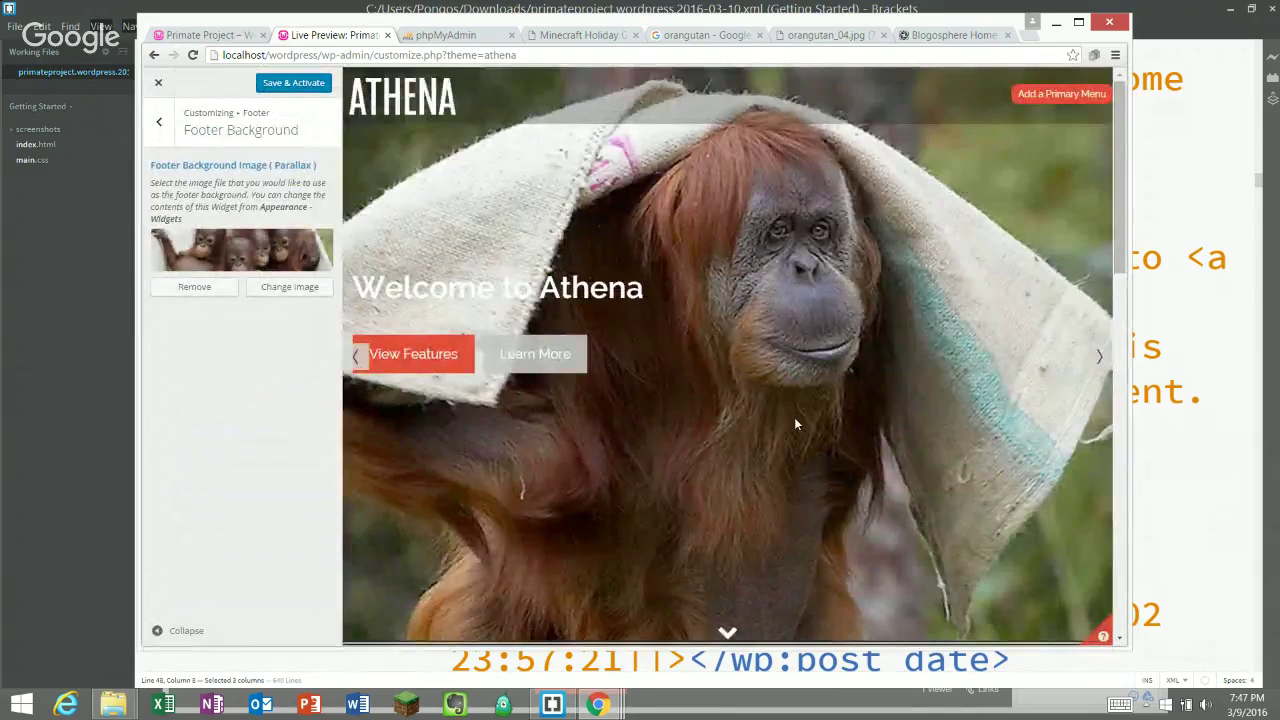
pyautogui.scroll(-5, 794, 417)
pyautogui.scroll(-10, 797, 408)
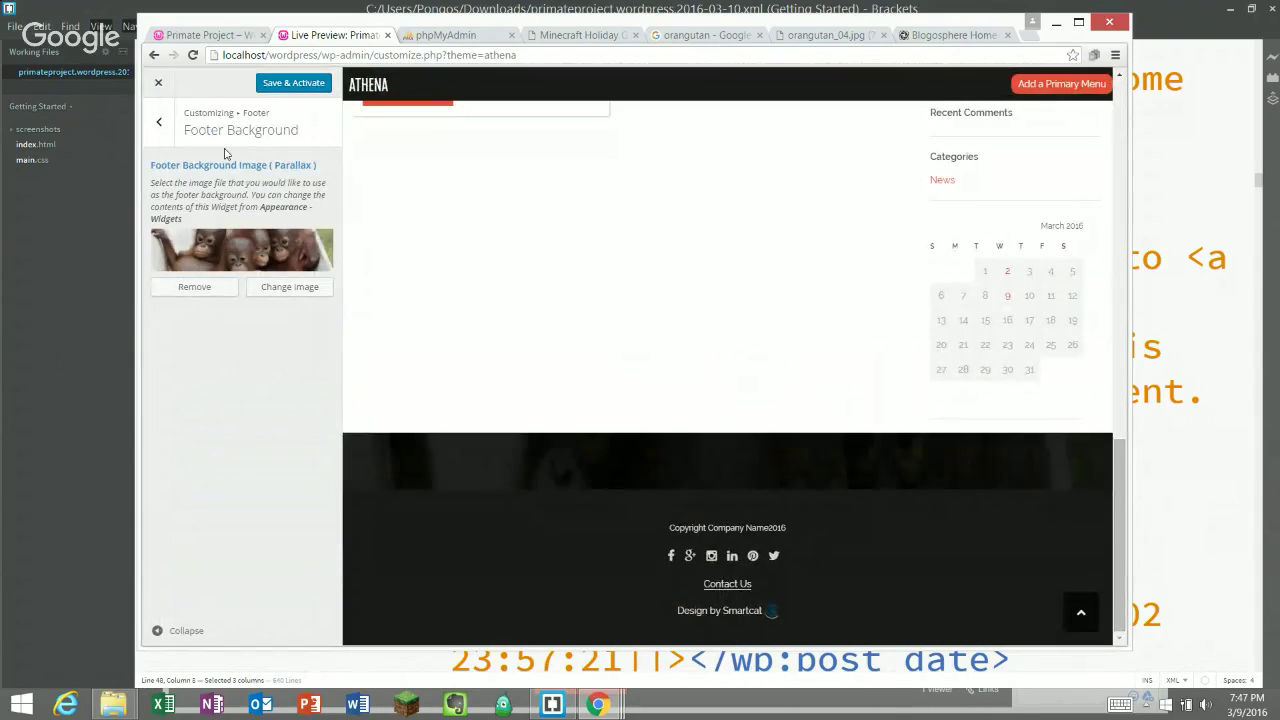
pyautogui.click(156, 126)
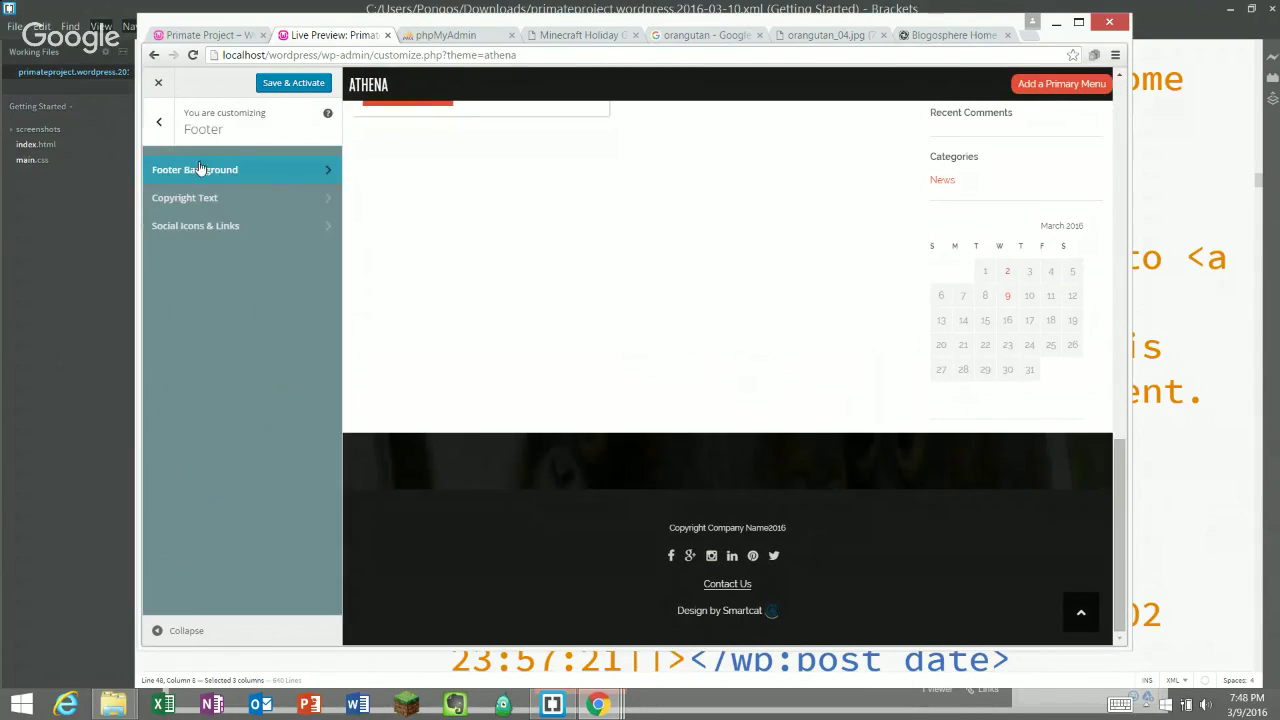
pyautogui.click(158, 126)
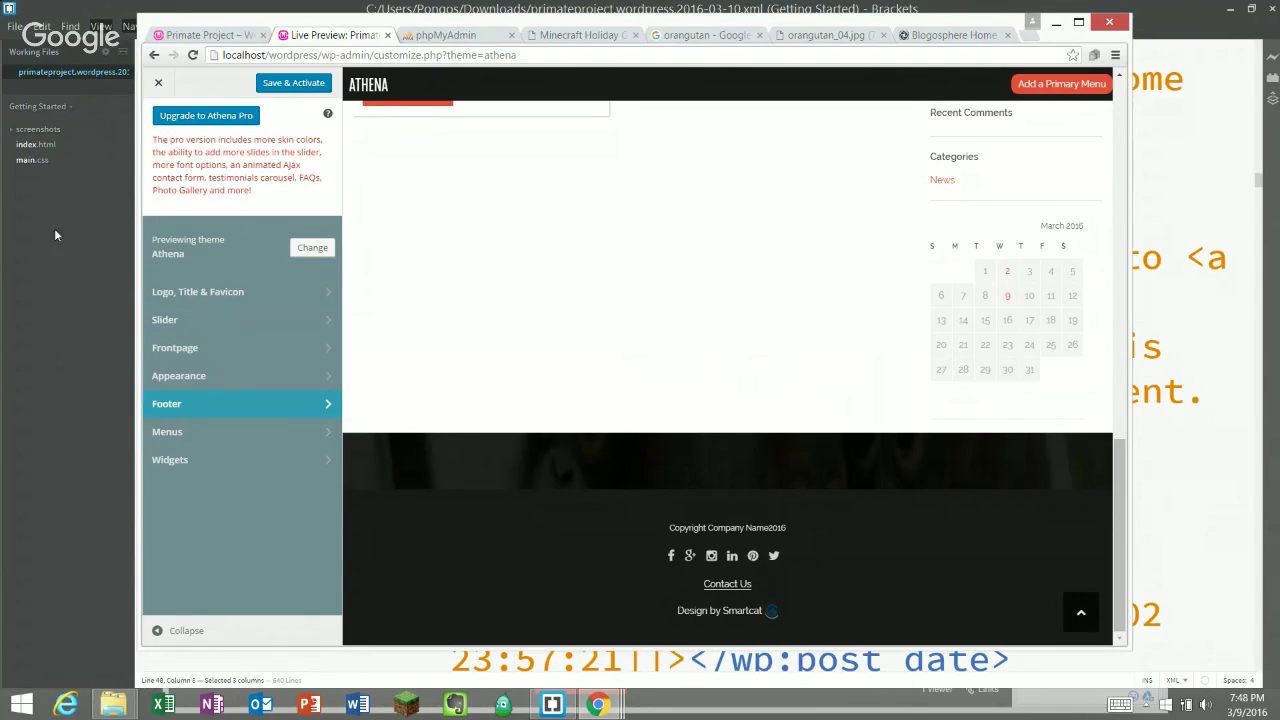
# - Assign Main Menu to the Primary Menu location and check the header navigation and its Contact submenu in the preview
pyautogui.click(183, 435)
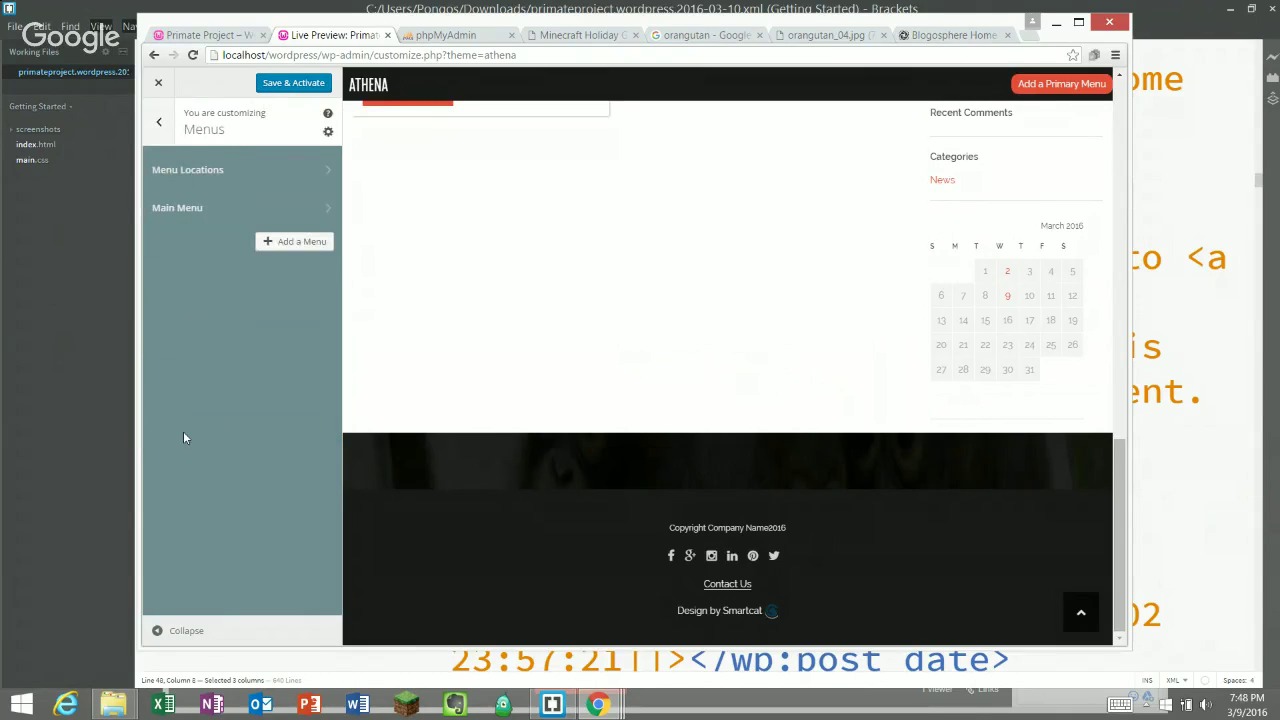
pyautogui.click(258, 212)
pyautogui.click(159, 123)
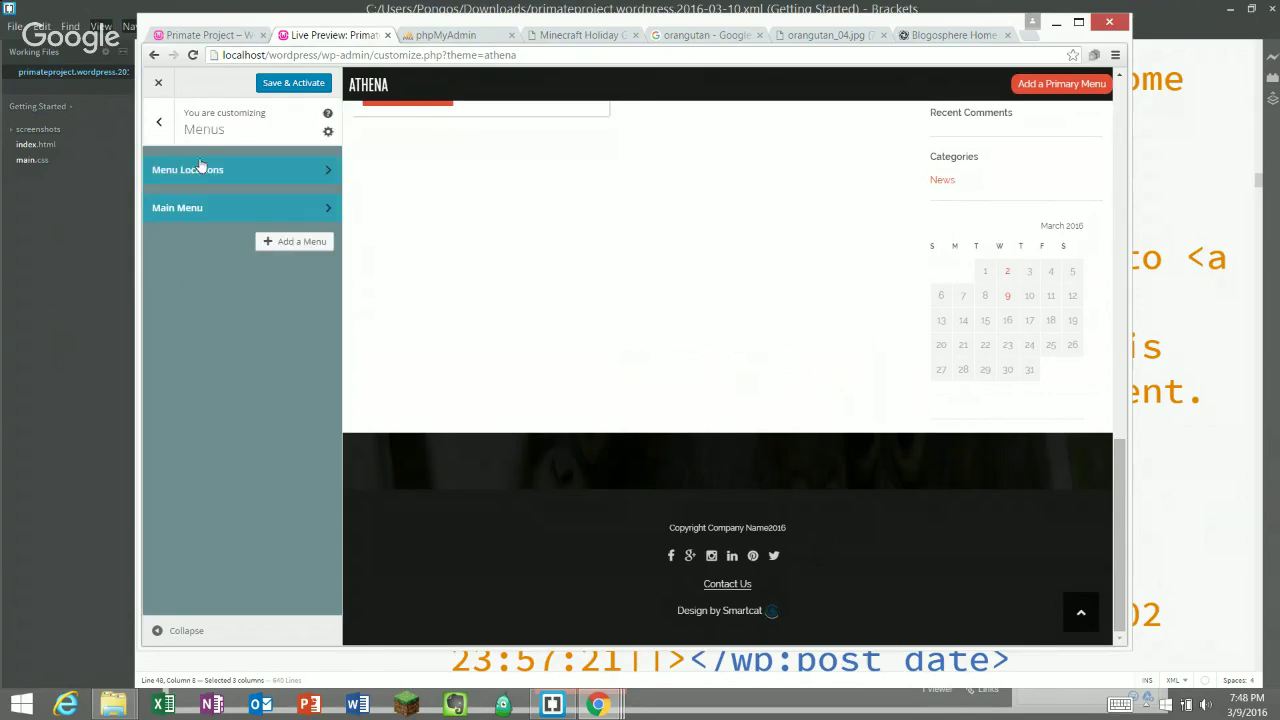
pyautogui.click(286, 171)
pyautogui.click(205, 262)
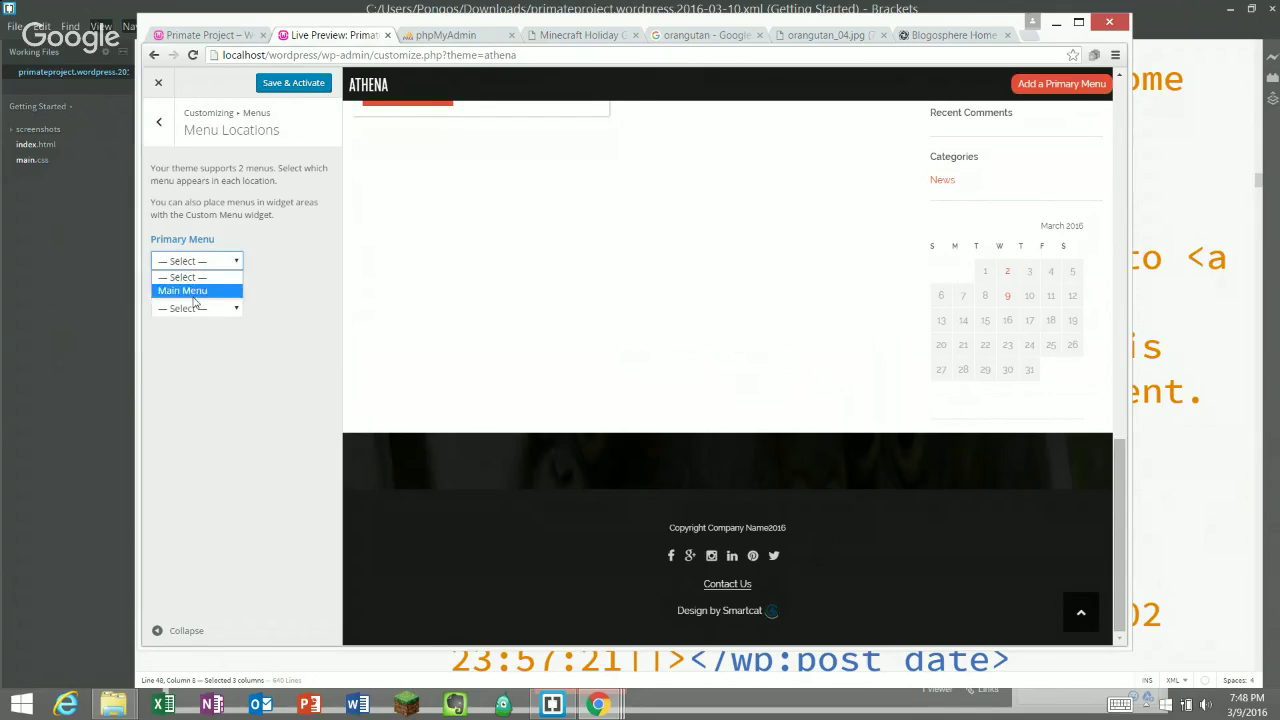
pyautogui.click(185, 290)
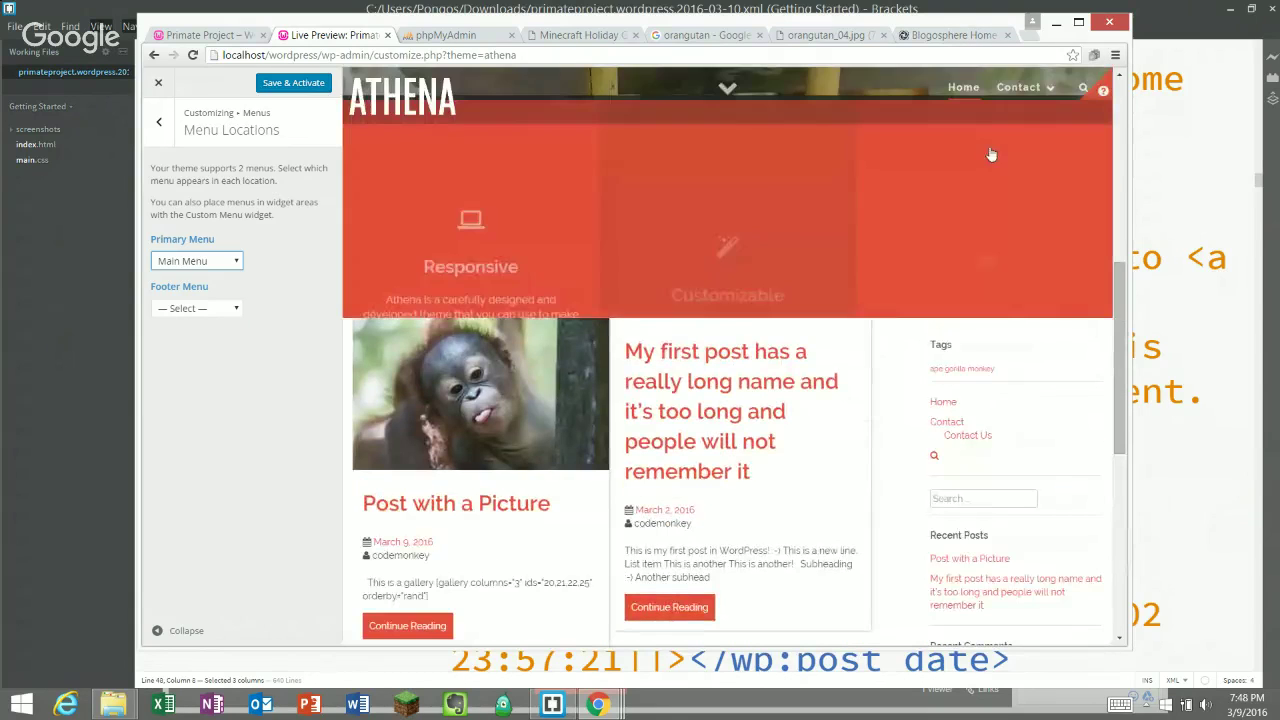
pyautogui.scroll(6, 925, 115)
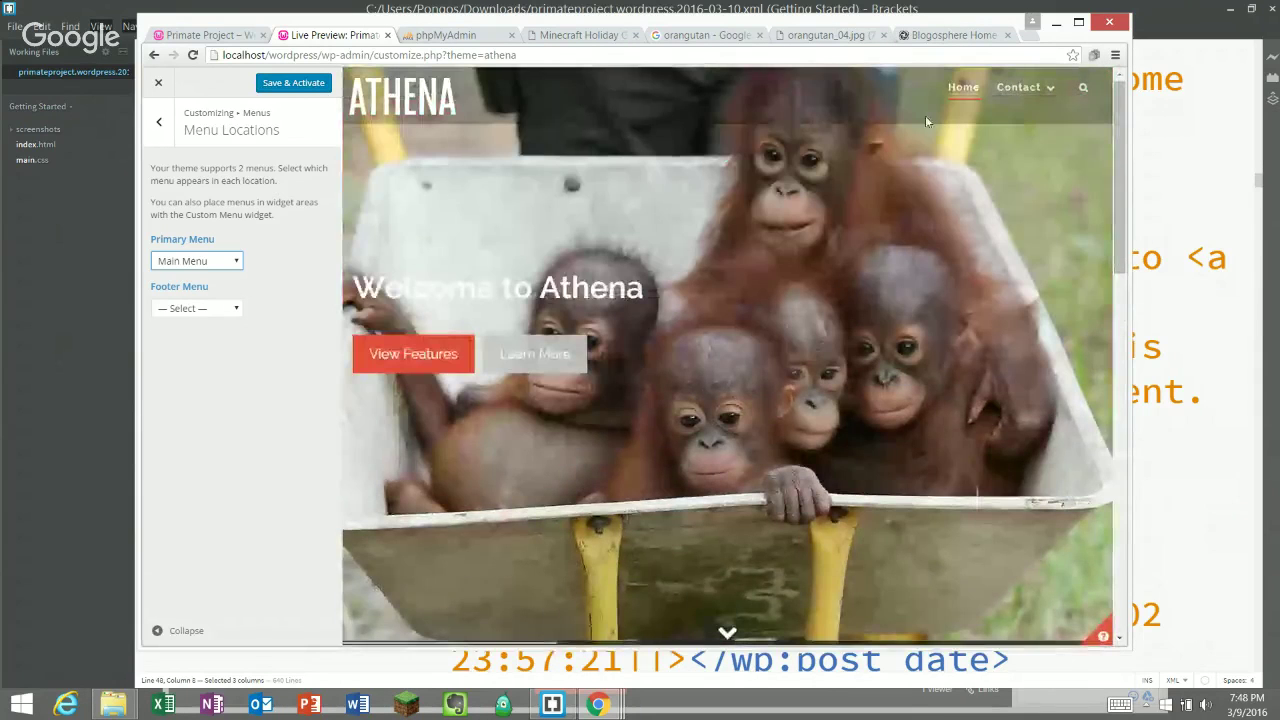
pyautogui.moveTo(1005, 97)
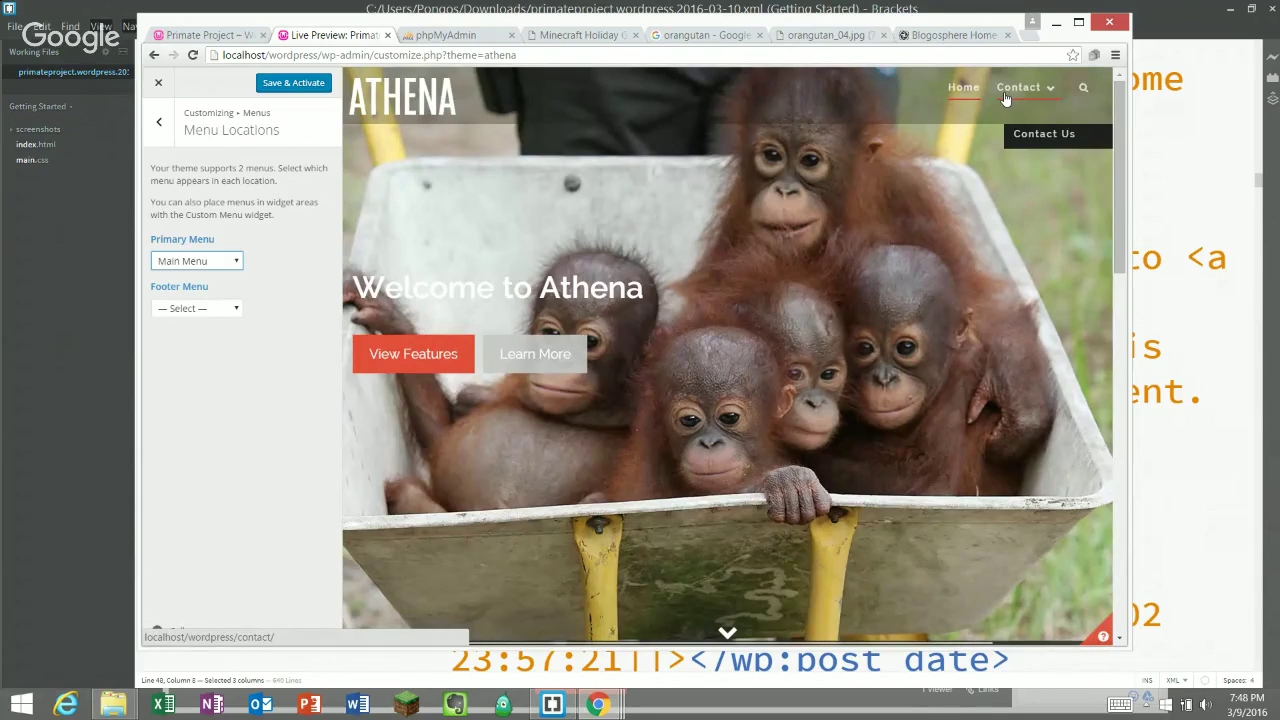
pyautogui.click(152, 140)
pyautogui.click(152, 138)
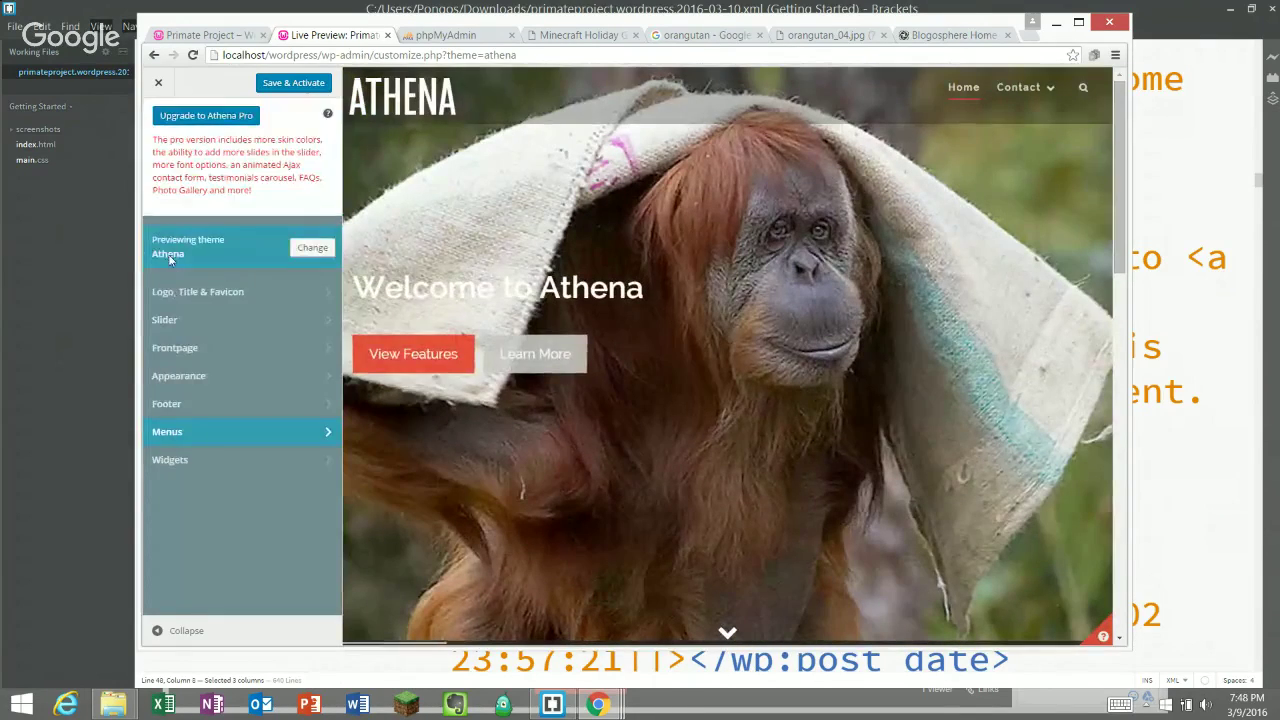
# - Set Display Logo to Hide and return to the Logo, Title & Favicon options
pyautogui.click(179, 297)
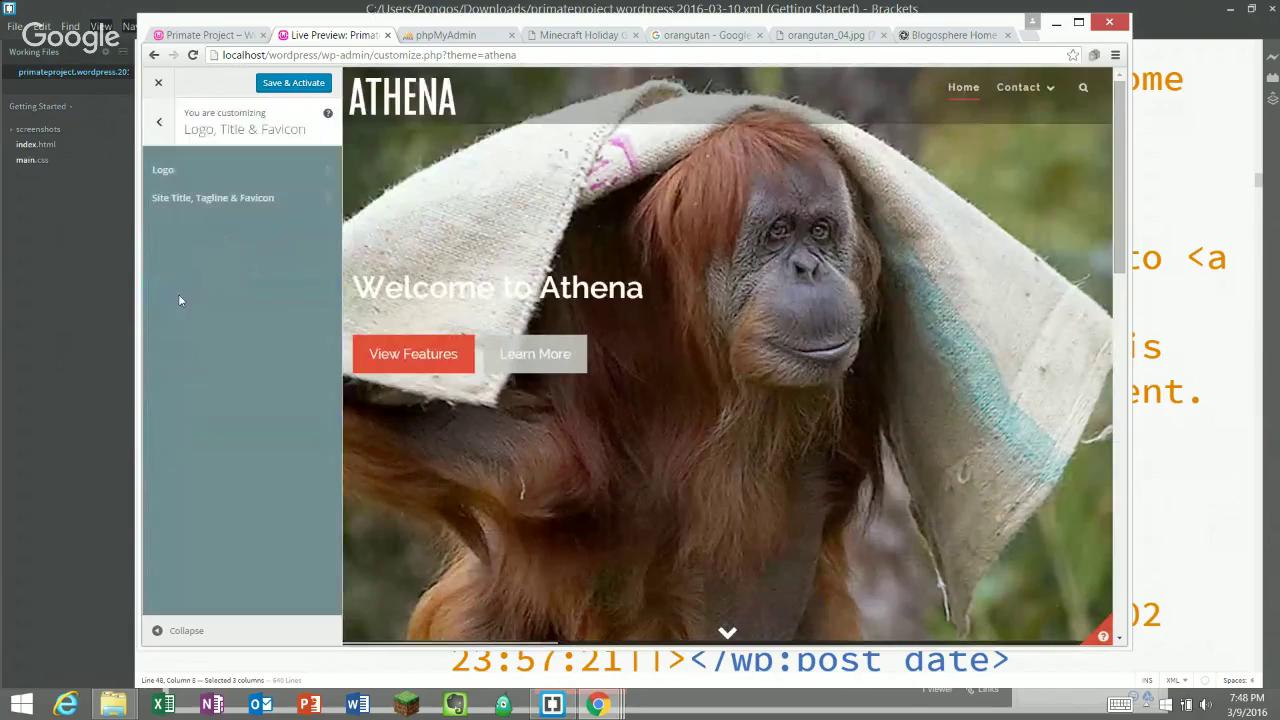
pyautogui.click(166, 169)
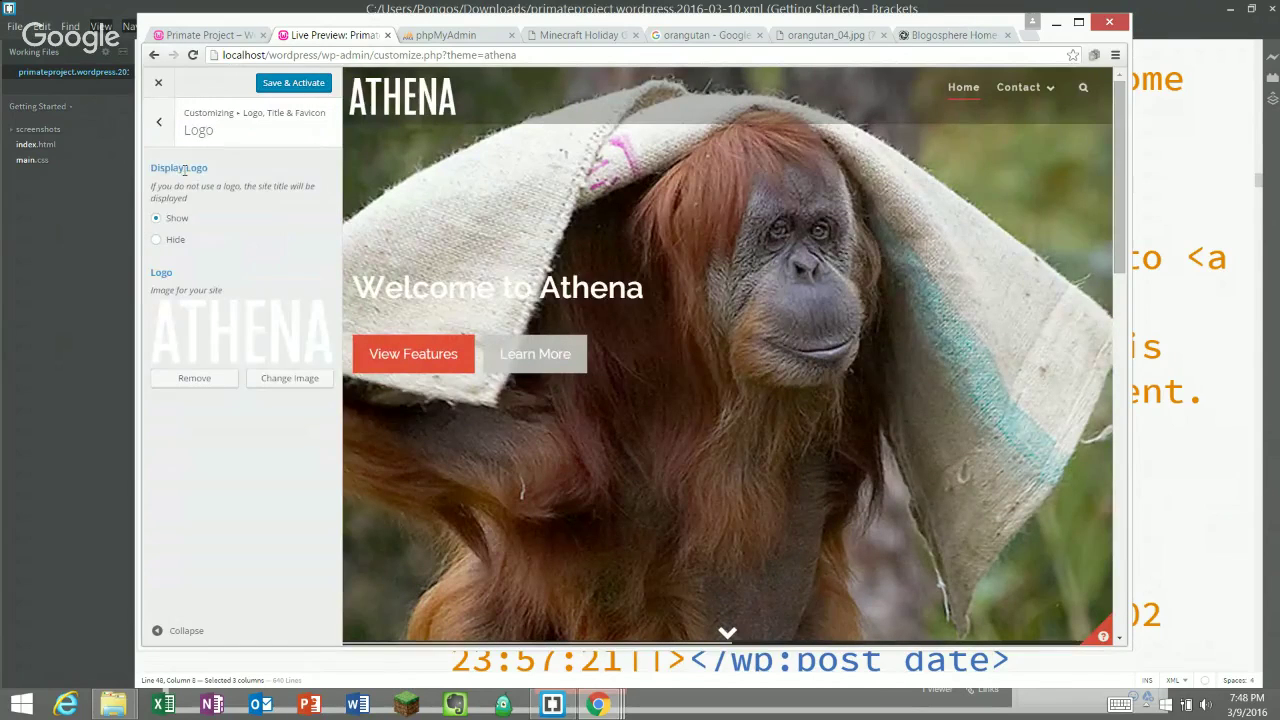
pyautogui.click(156, 241)
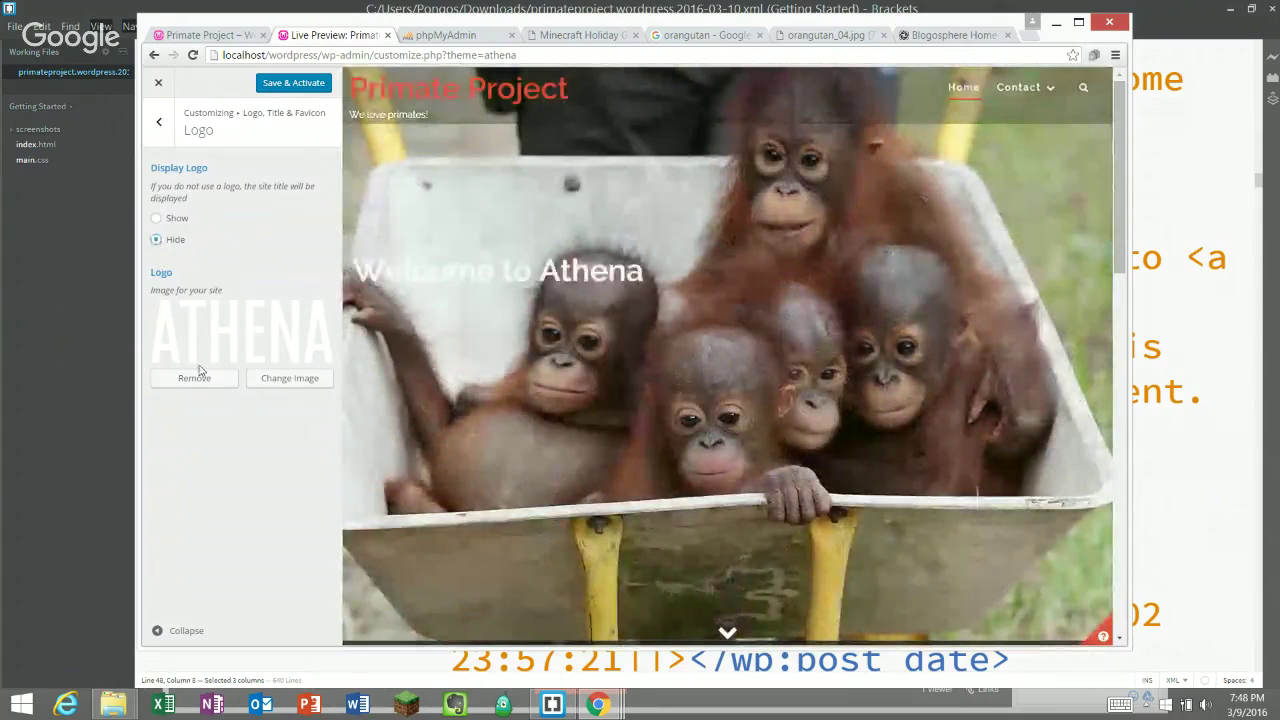
pyautogui.click(159, 123)
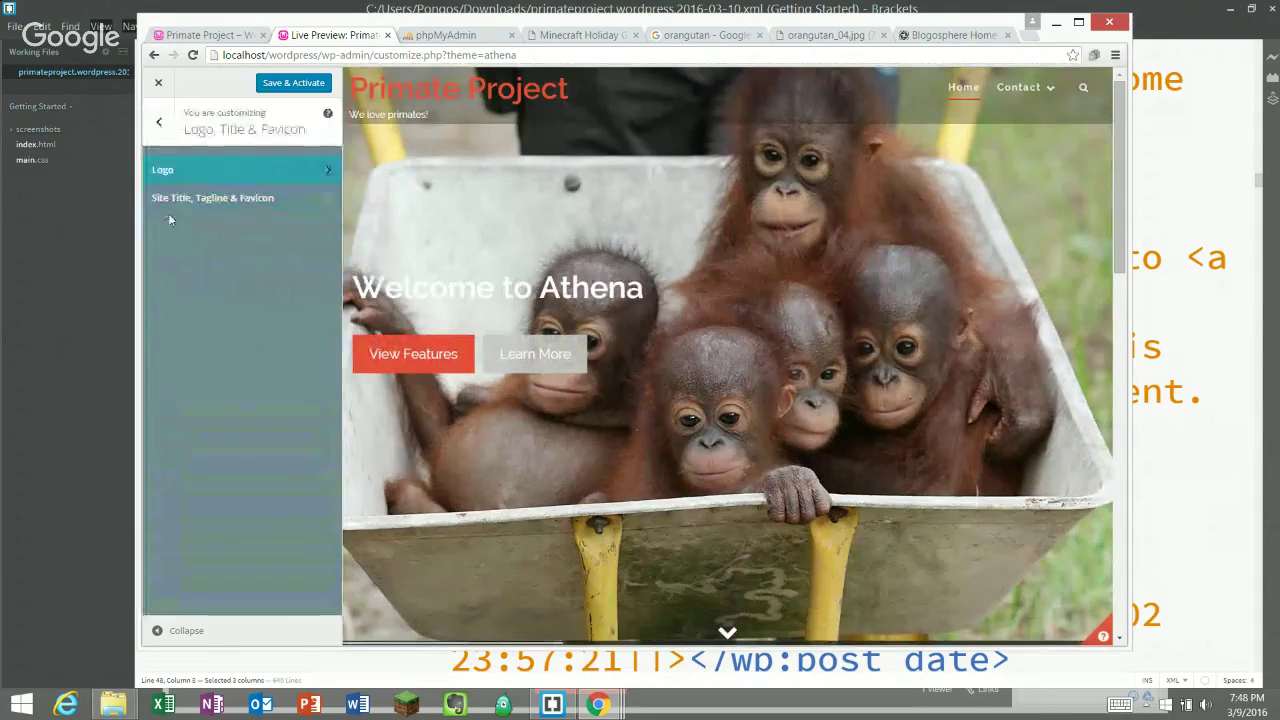
pyautogui.click(160, 125)
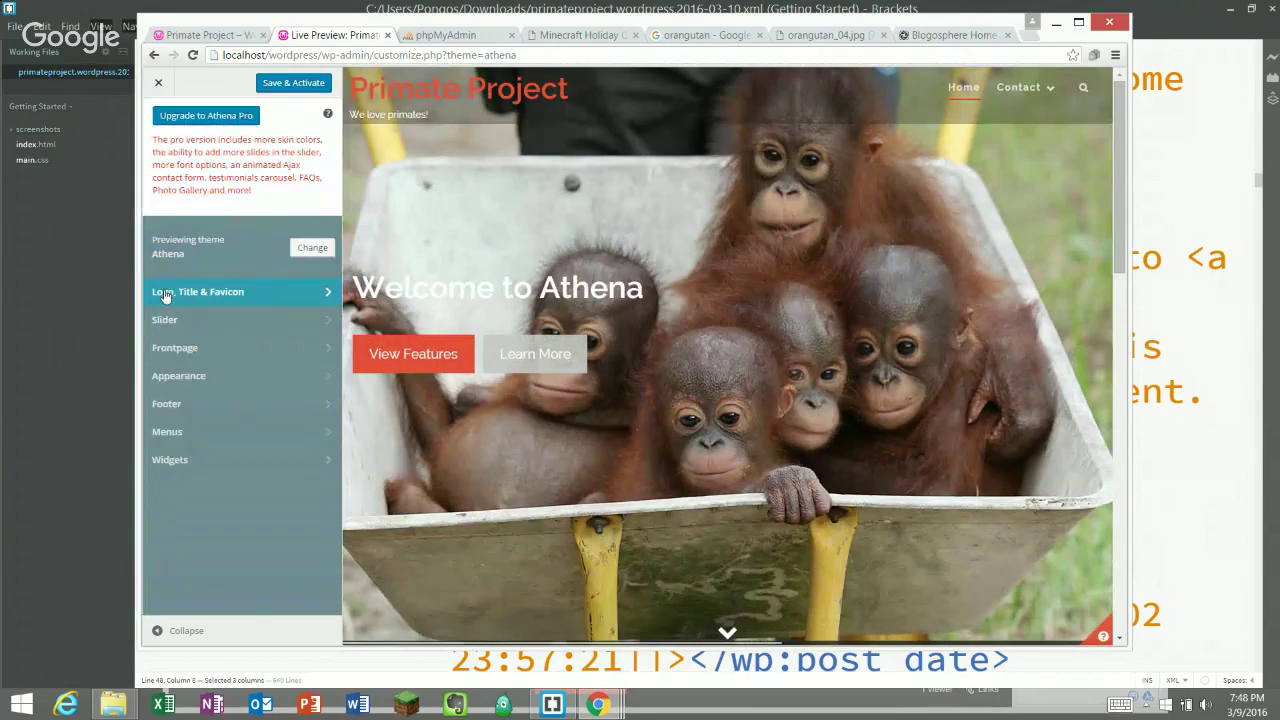
pyautogui.click(195, 292)
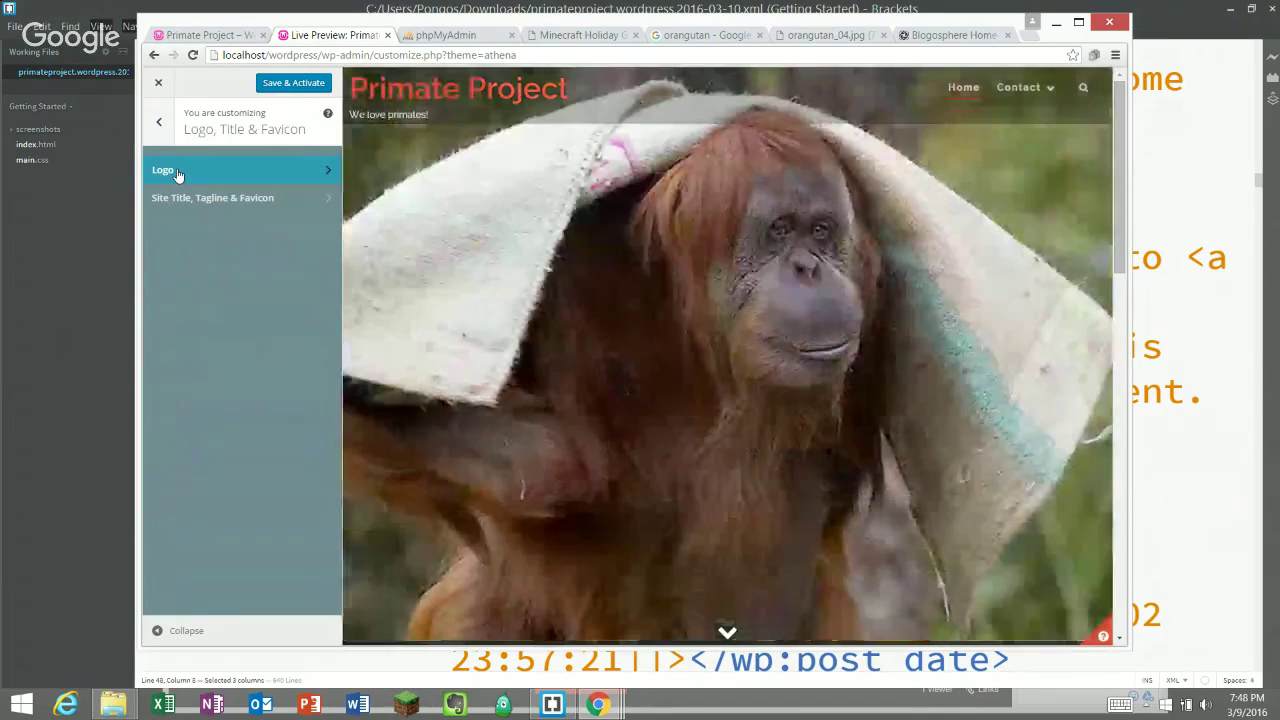
# - Check the Logo settings once more, and save and activate the customized Athena theme
pyautogui.click(170, 172)
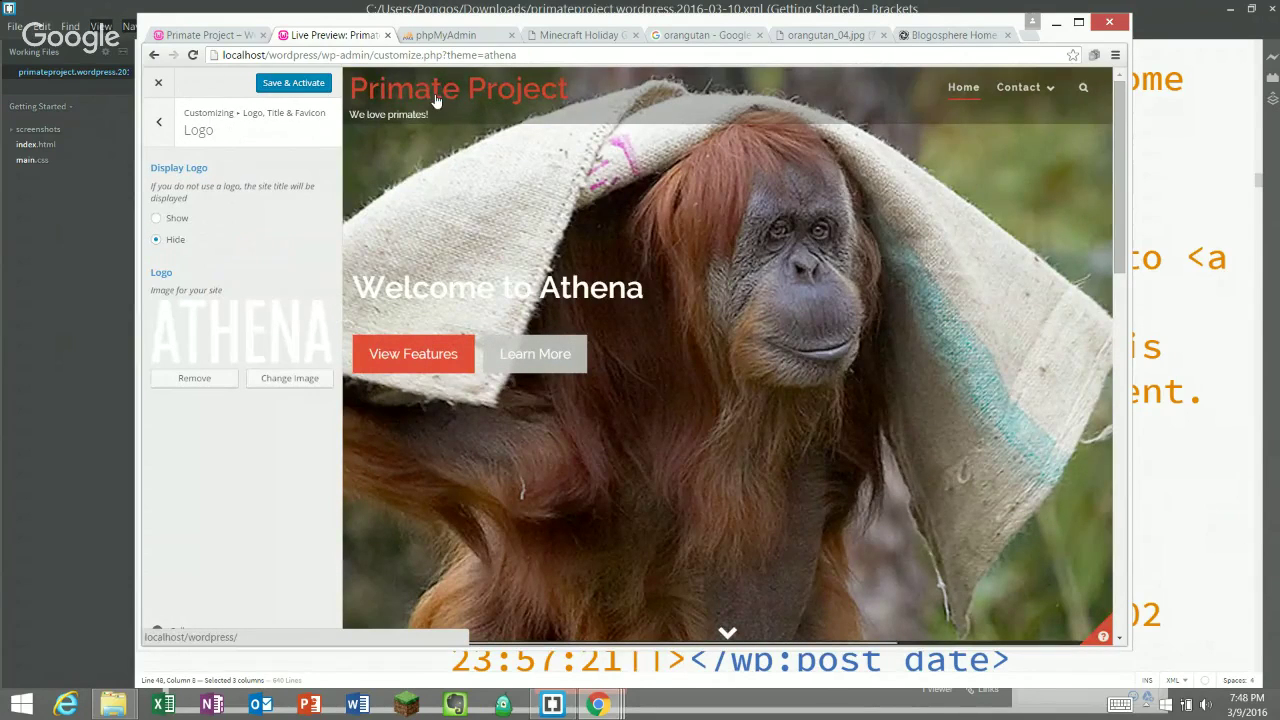
pyautogui.click(161, 124)
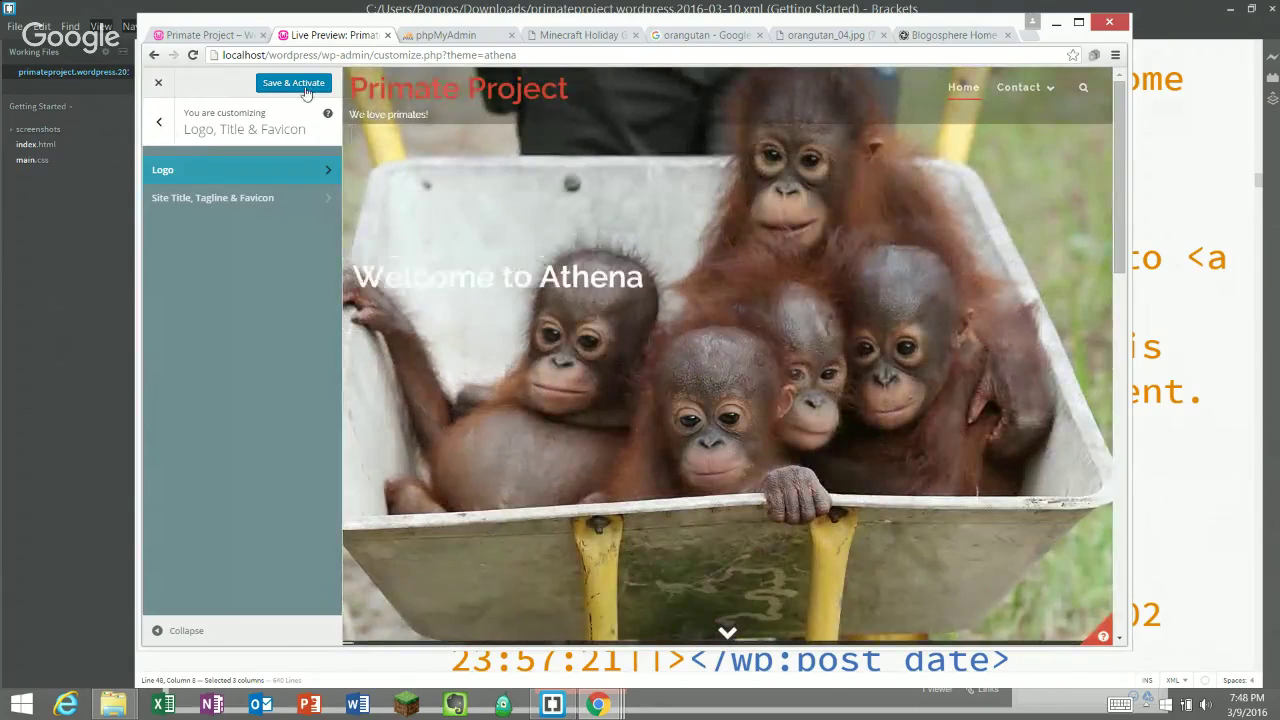
pyautogui.click(294, 84)
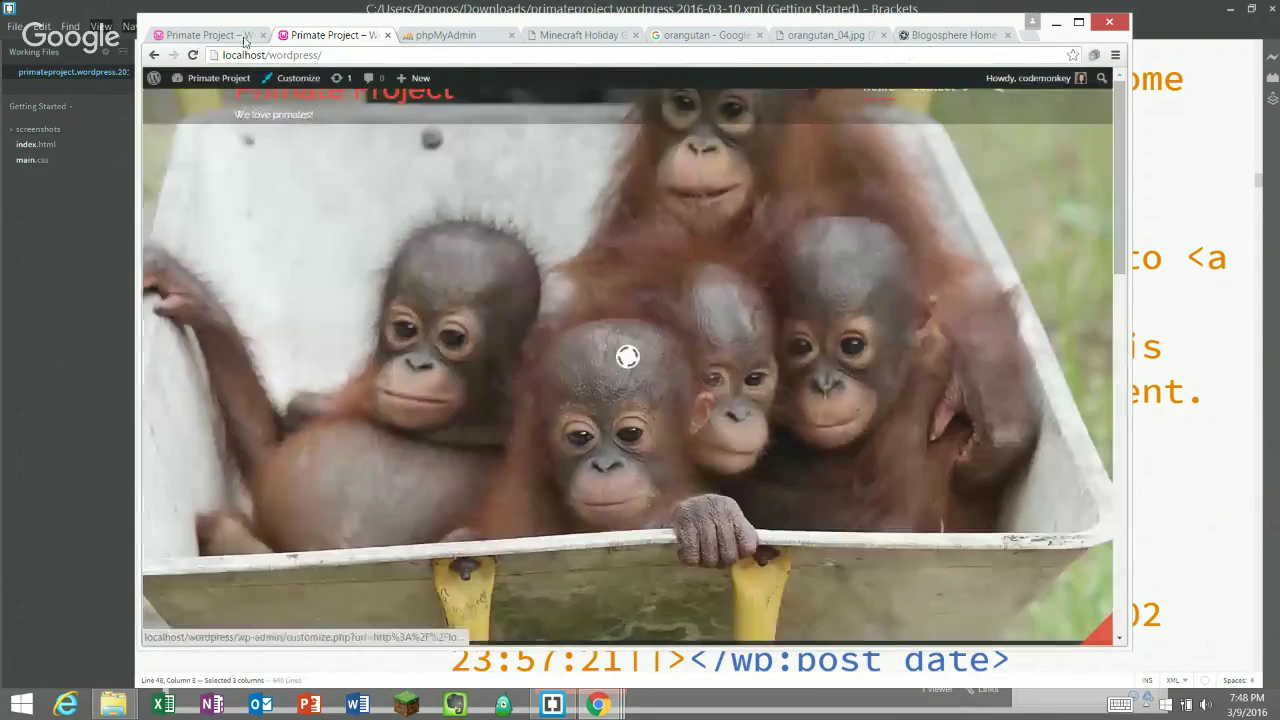
# - Reload the Primate Project homepage and examine it with the Athena theme in a slightly narrower browser window
pyautogui.click(245, 37)
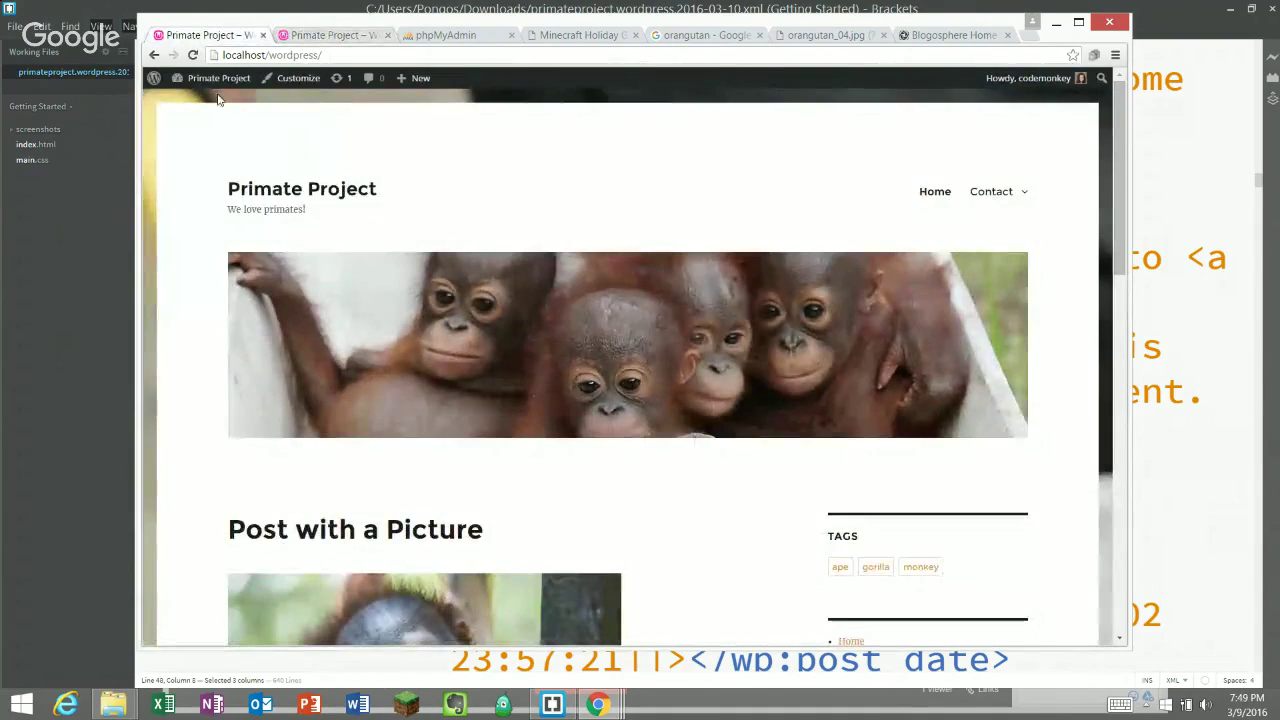
pyautogui.click(190, 55)
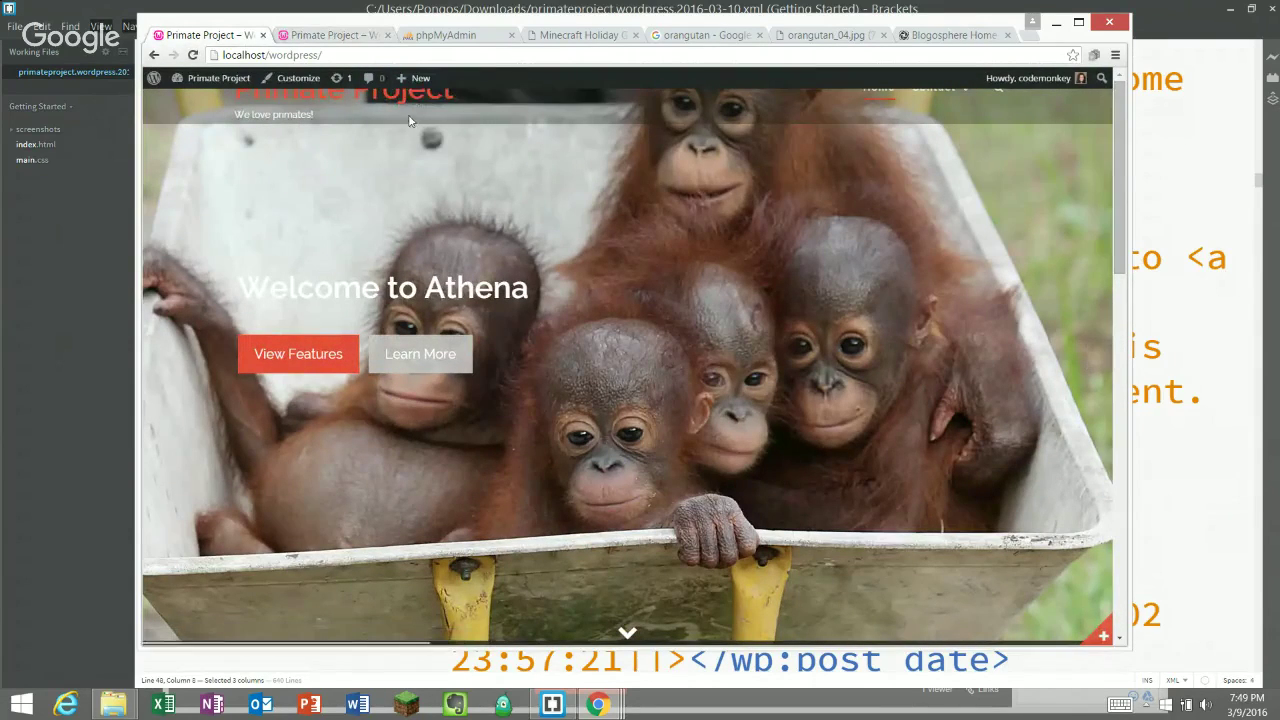
pyautogui.click(192, 56)
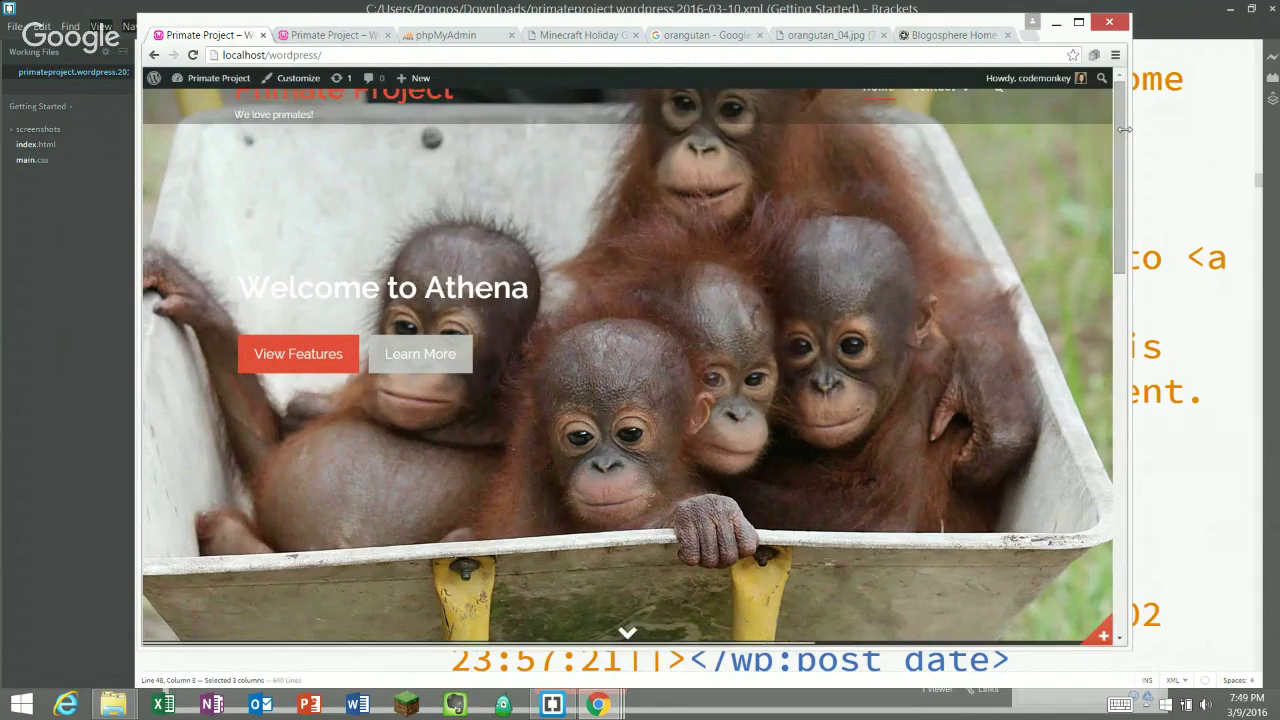
pyautogui.moveTo(1112, 137)
pyautogui.mouseDown()
pyautogui.moveTo(854, 138)
pyautogui.moveTo(1095, 138)
pyautogui.mouseUp()
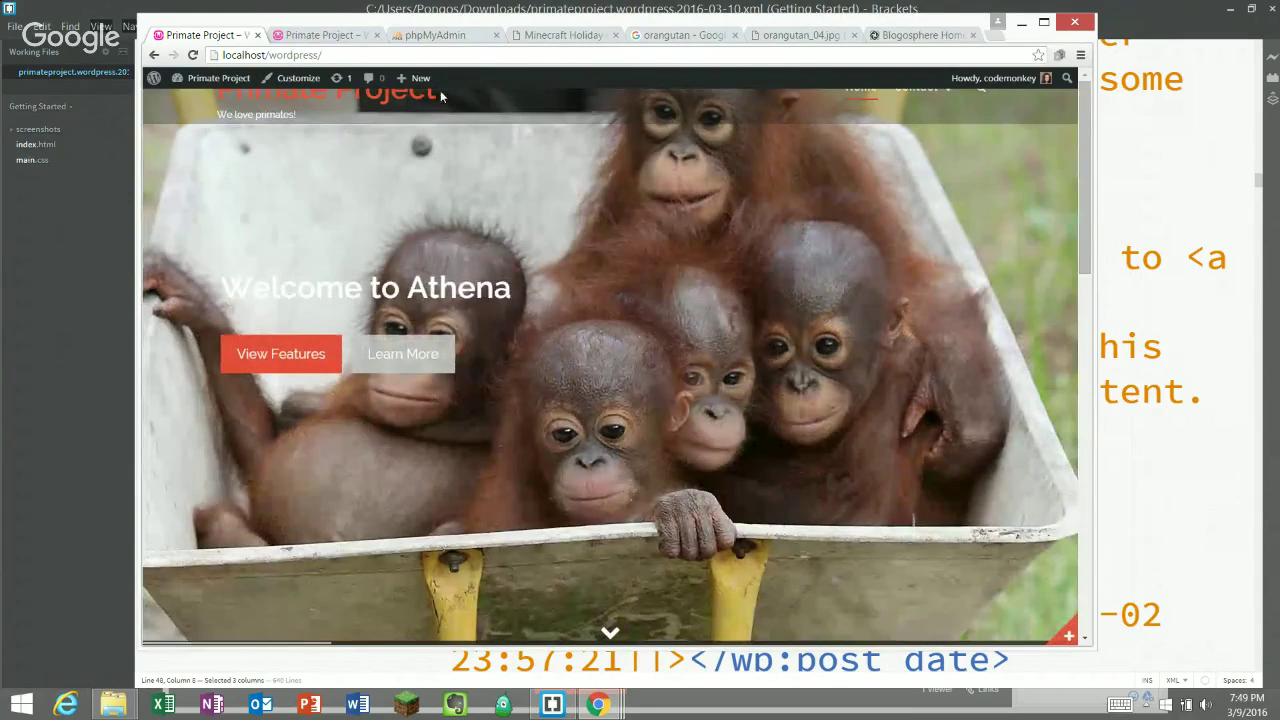
# - Return to the installed themes in the WordPress admin and activate the Twenty Sixteen theme
pyautogui.click(311, 40)
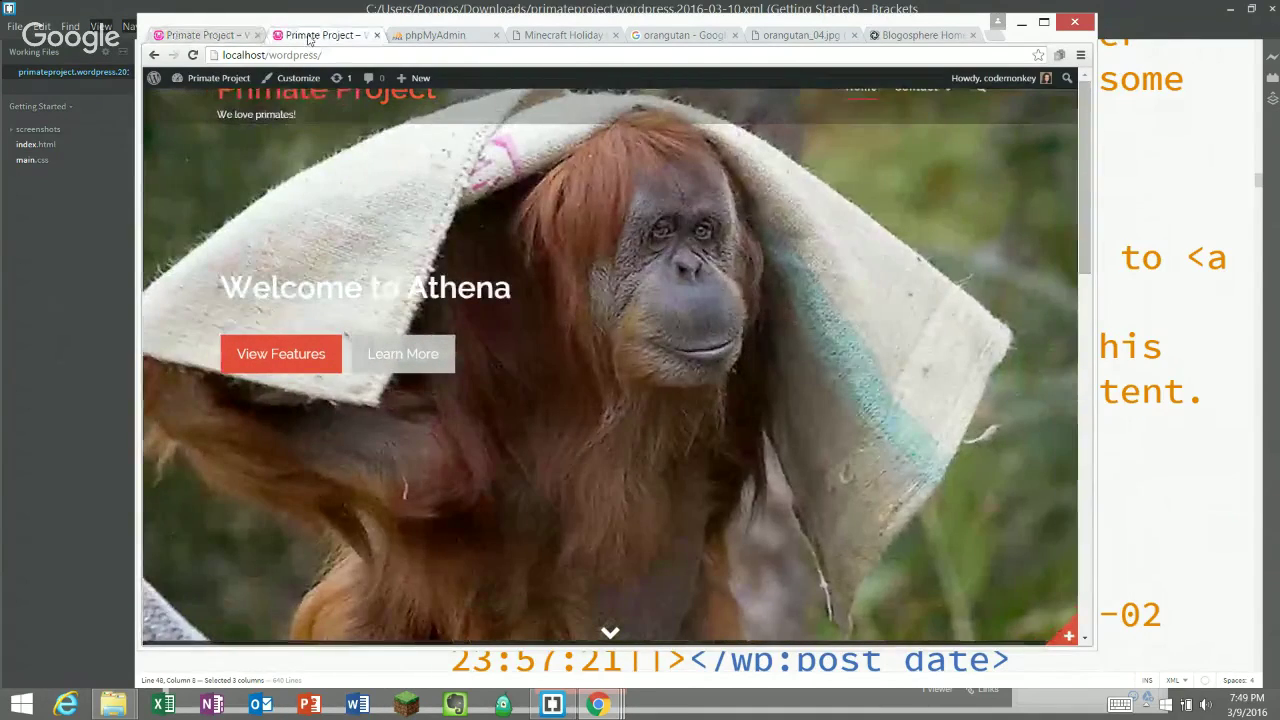
pyautogui.click(152, 55)
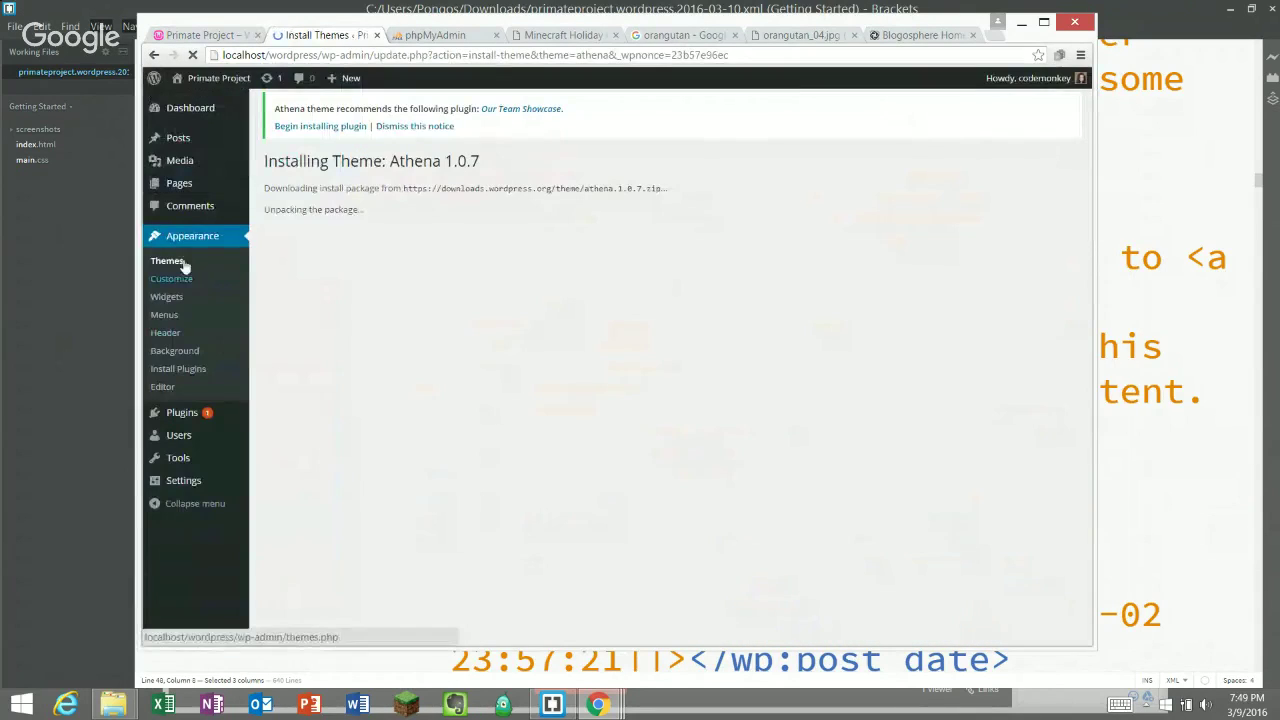
pyautogui.click(172, 261)
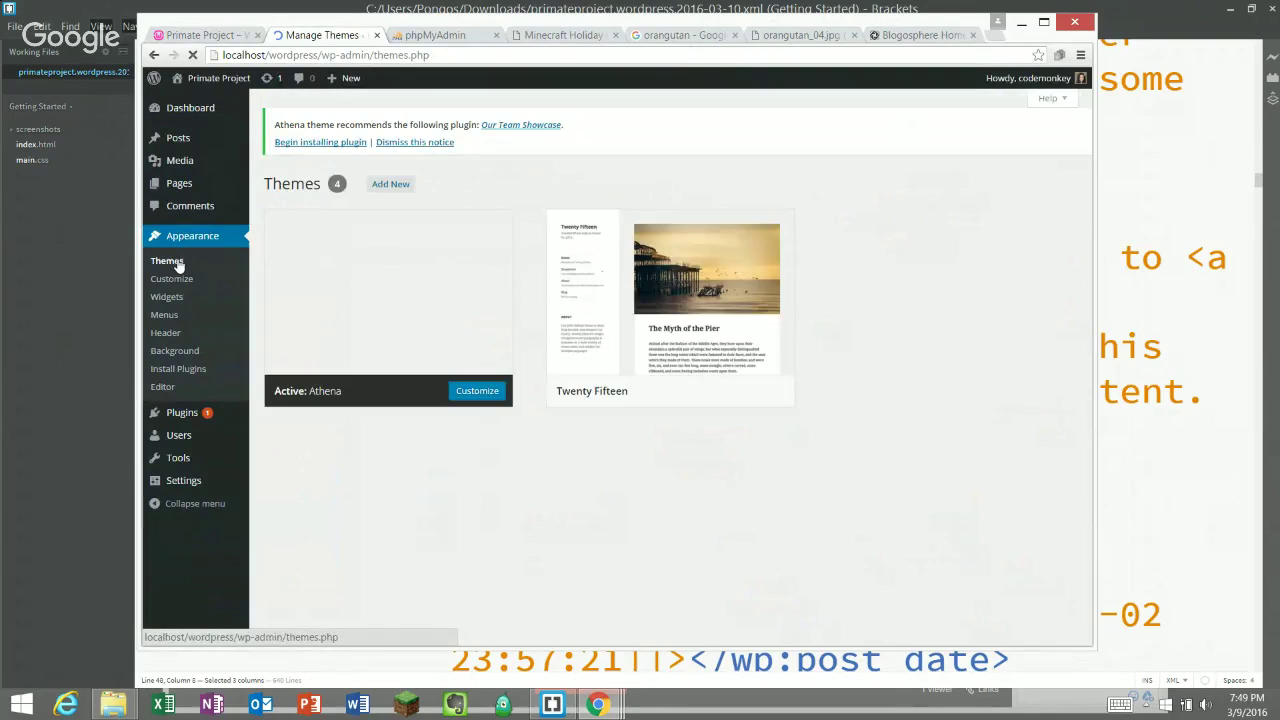
pyautogui.moveTo(361, 88)
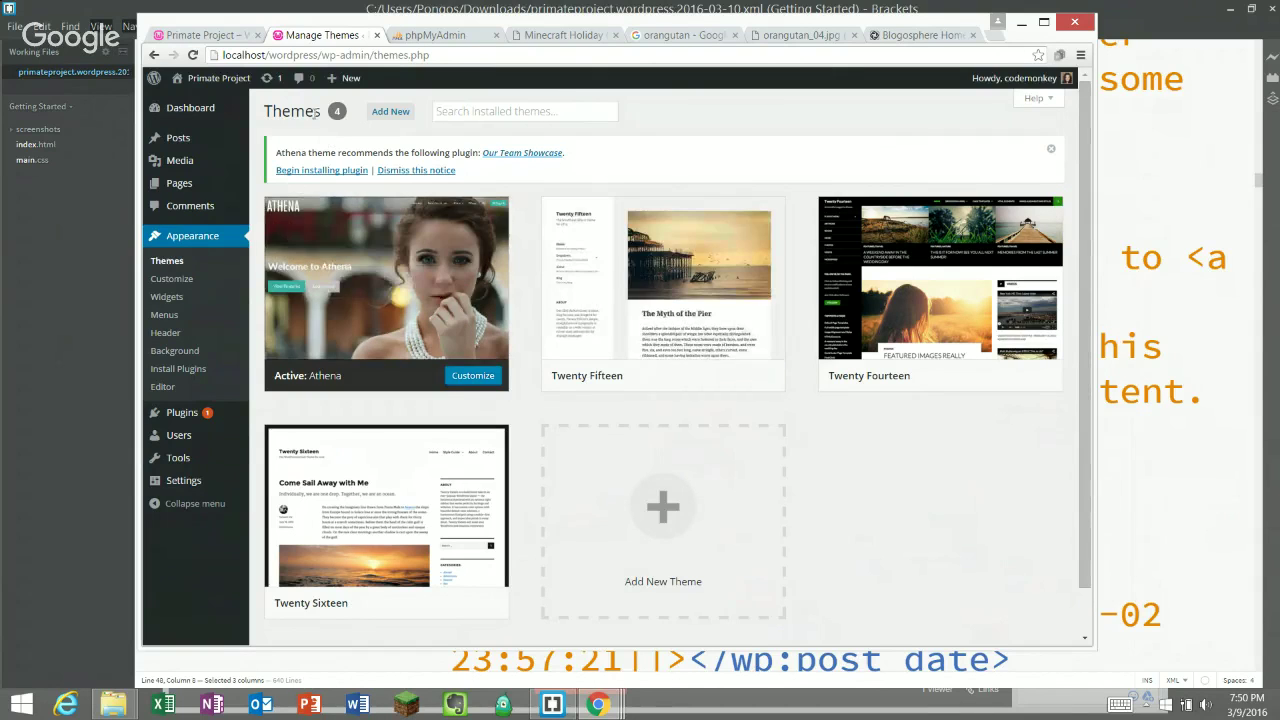
pyautogui.scroll(-1, 298, 155)
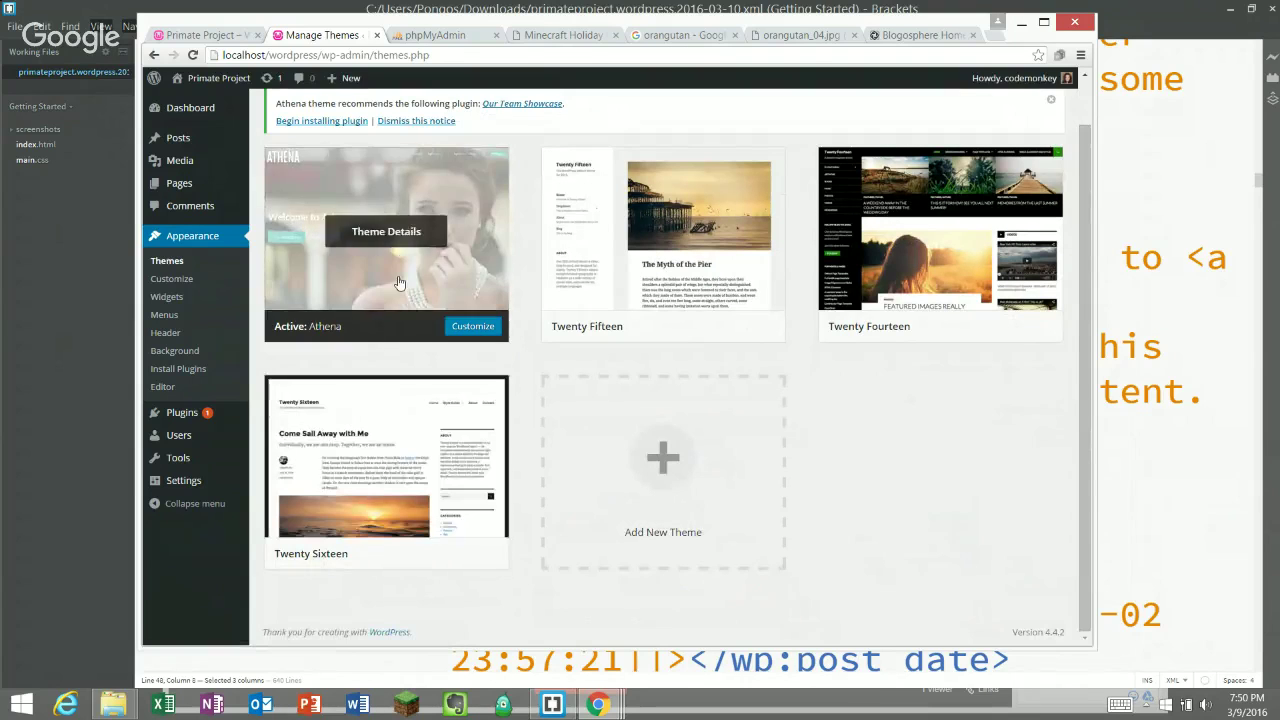
pyautogui.click(392, 562)
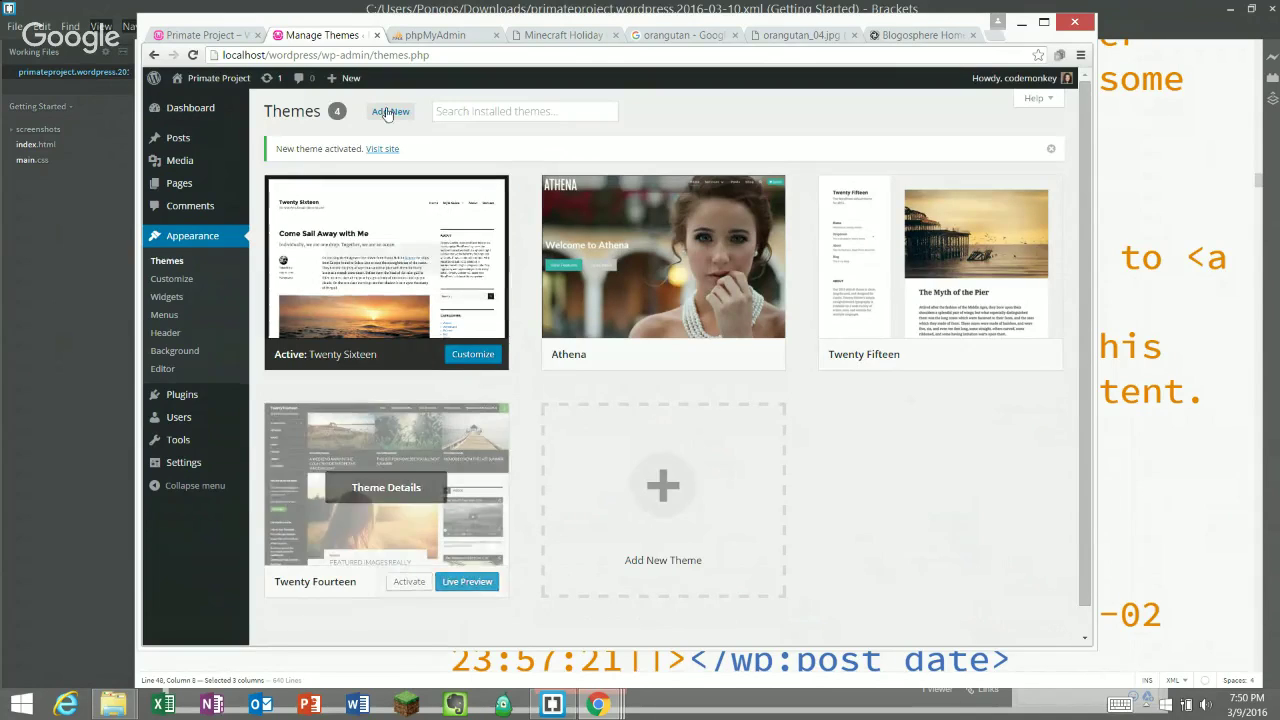
# - Reload the Primate Project homepage and look through its header, posts and sidebar with the Twenty Sixteen theme
pyautogui.click(205, 35)
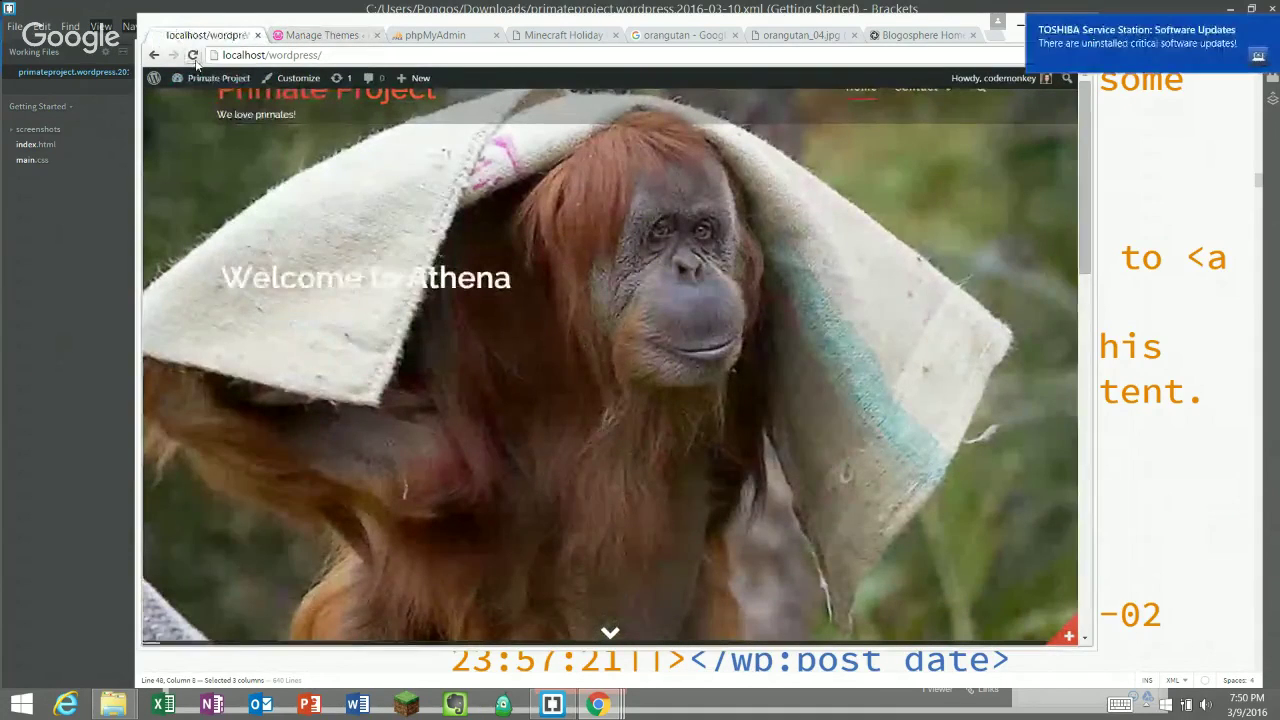
pyautogui.click(195, 60)
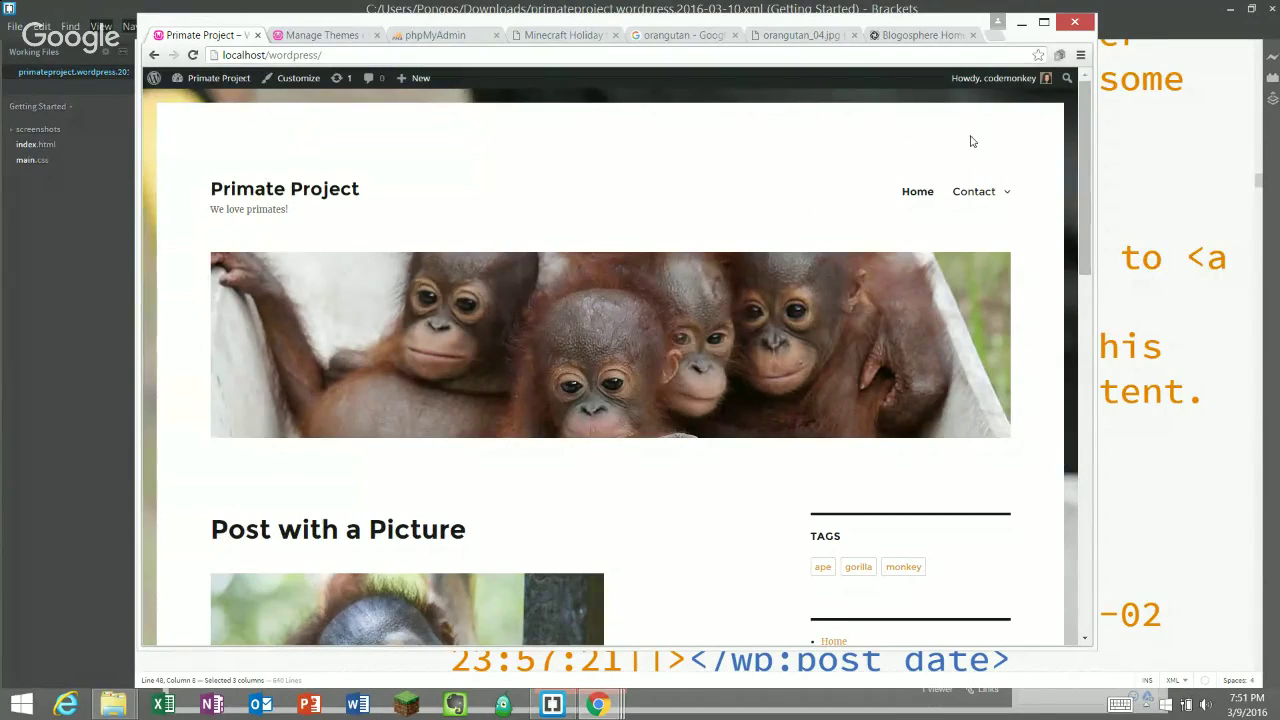
pyautogui.scroll(-8, 963, 200)
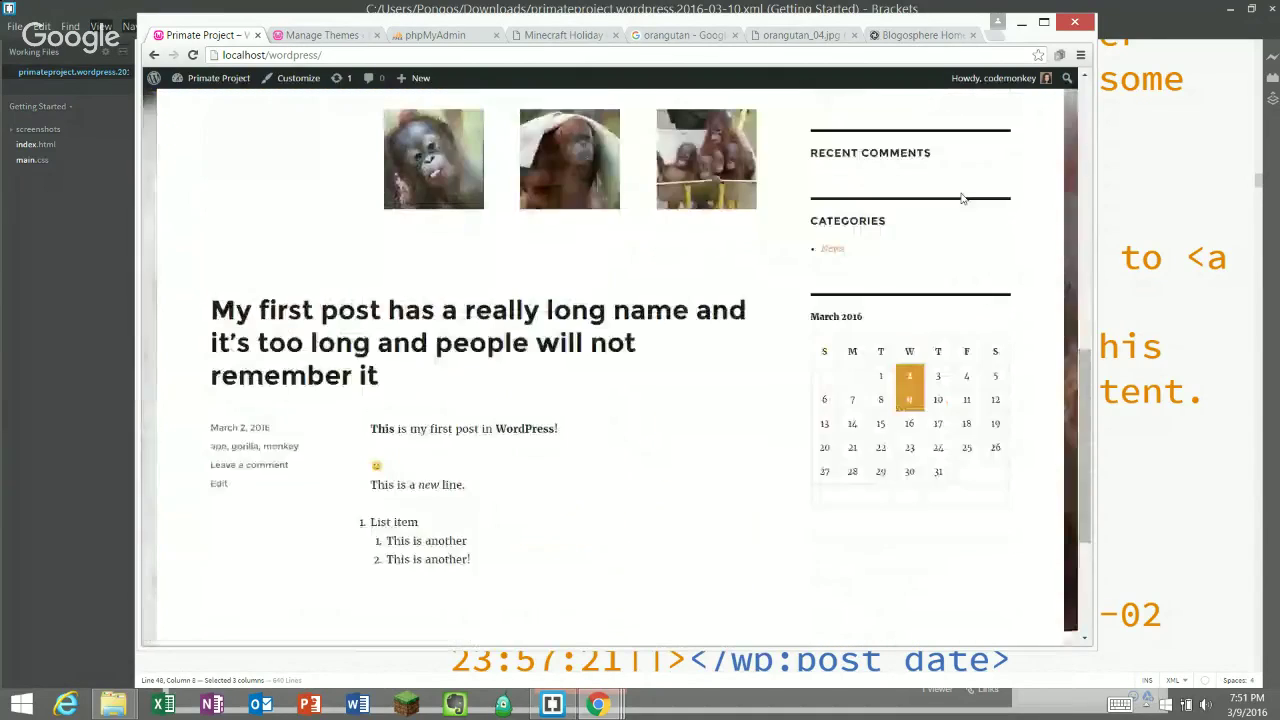
pyautogui.scroll(-1, 963, 200)
pyautogui.scroll(10, 963, 168)
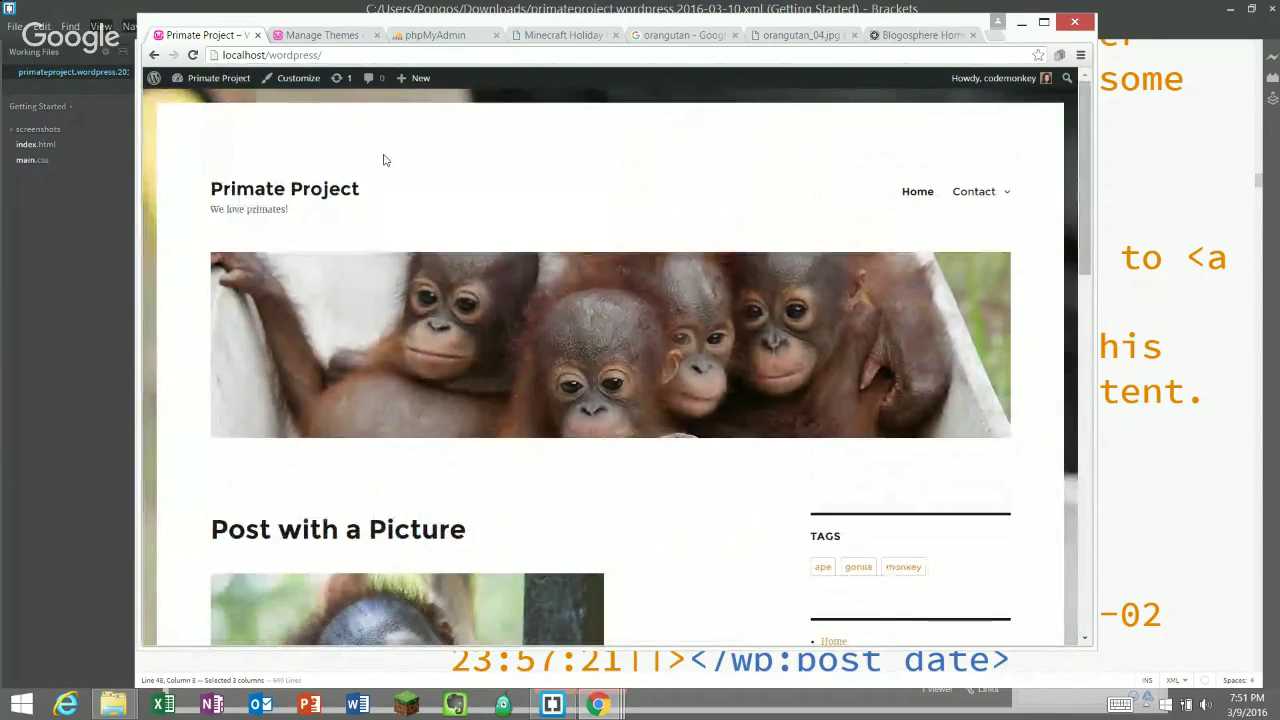
# - Read the Themes help on Overview, Adding Themes, and Previewing and Customizing, and open the Add Themes page
pyautogui.click(300, 35)
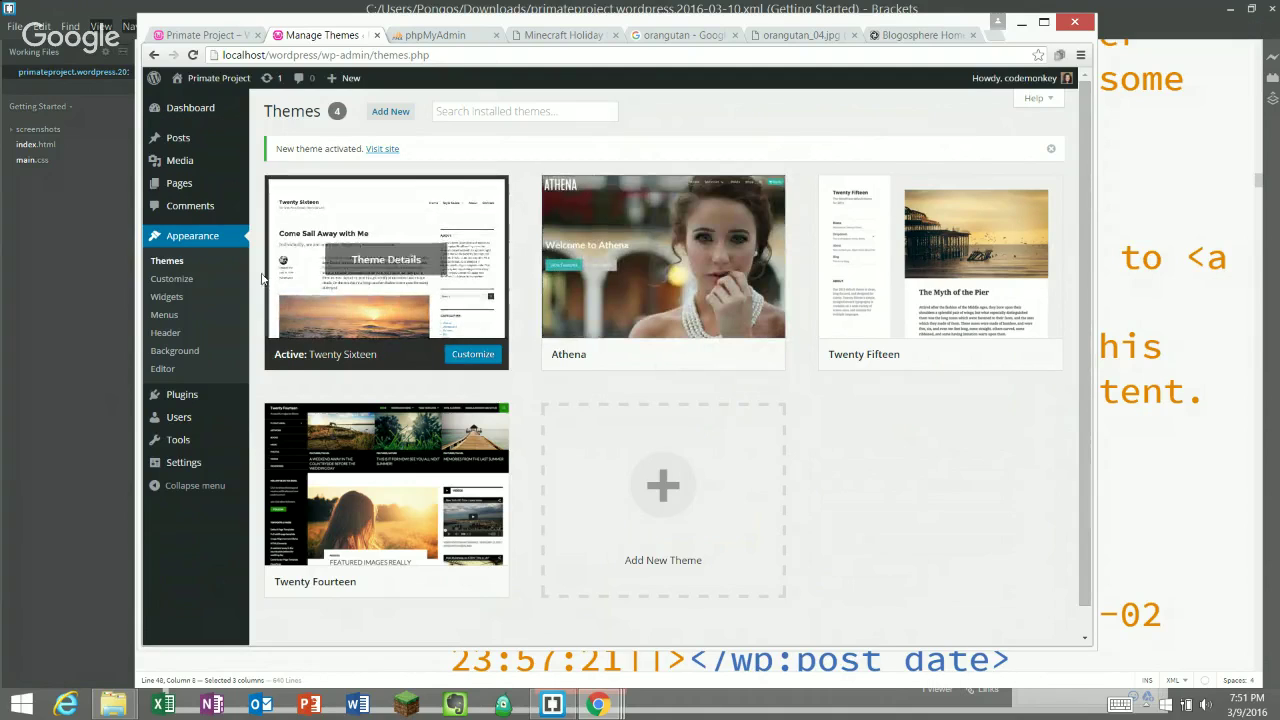
pyautogui.moveTo(728, 362)
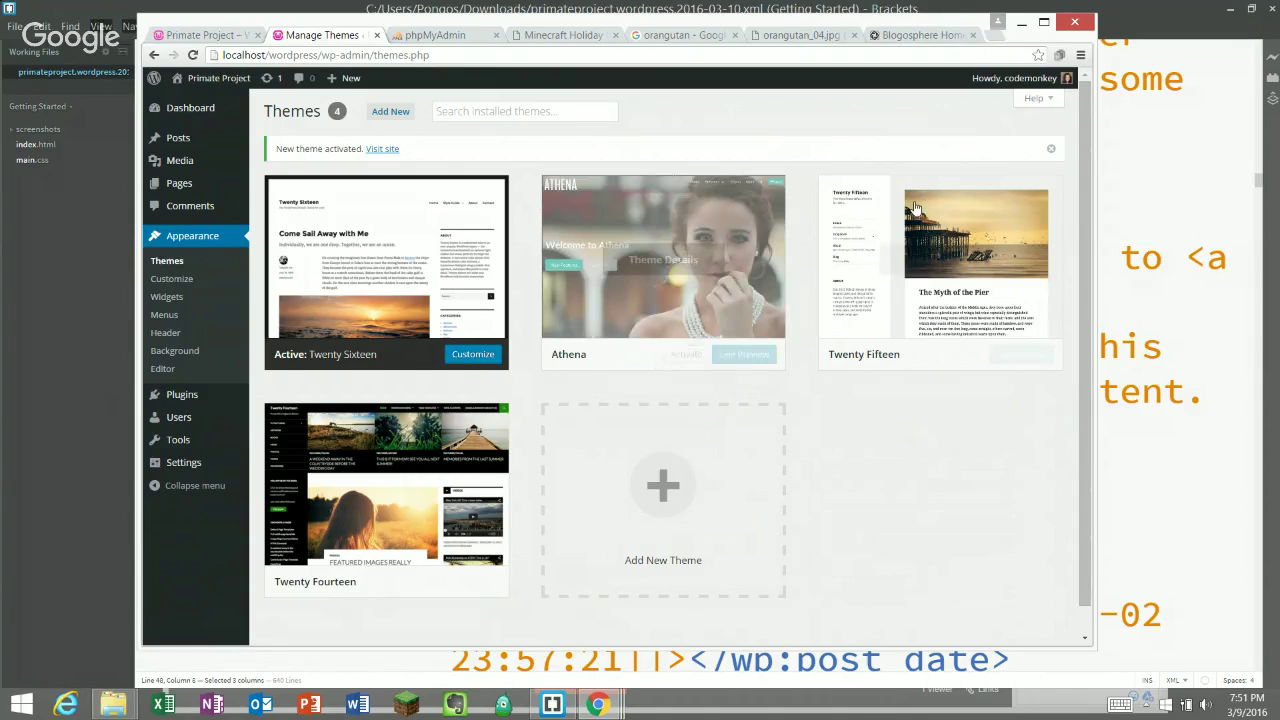
pyautogui.click(1052, 102)
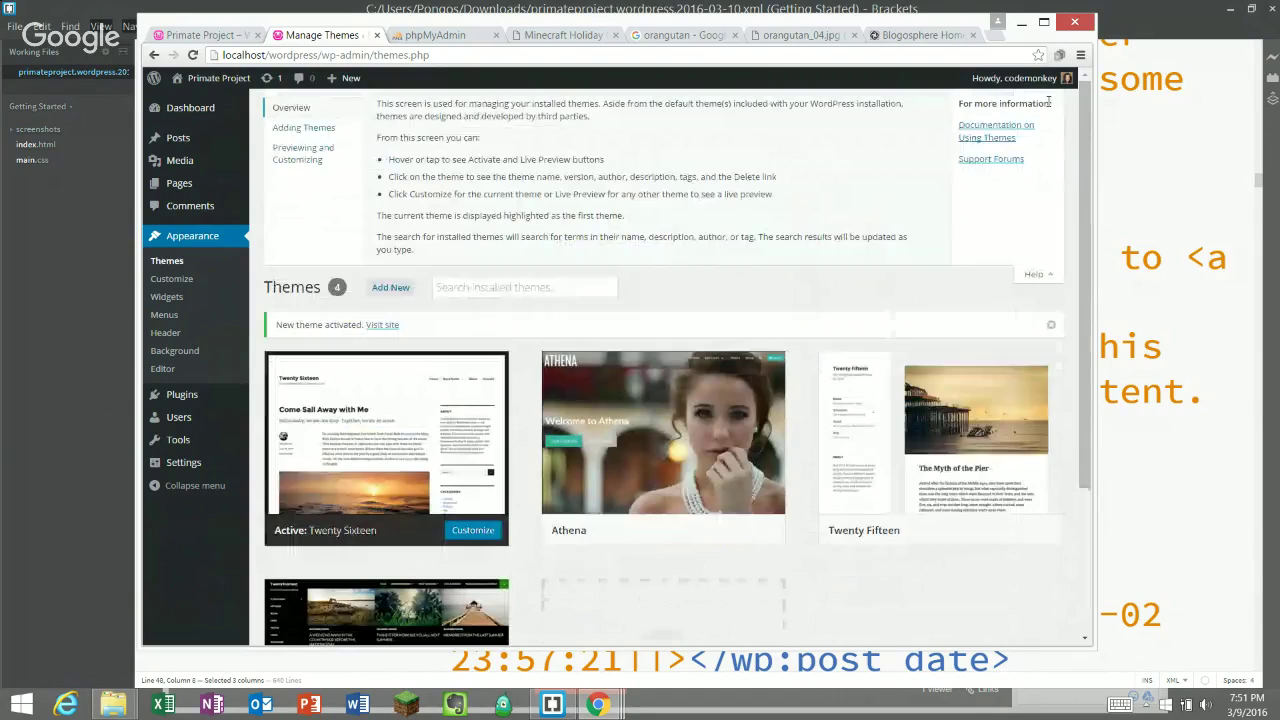
pyautogui.click(1034, 274)
pyautogui.click(1052, 101)
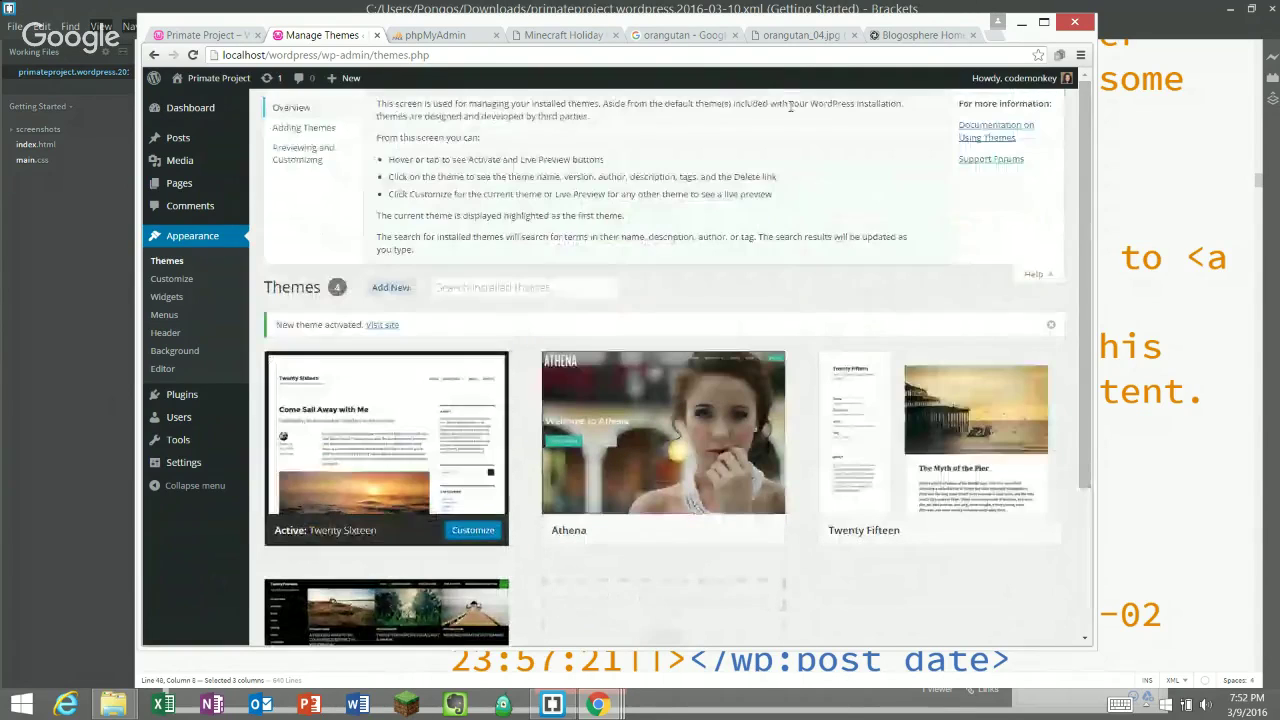
pyautogui.click(312, 130)
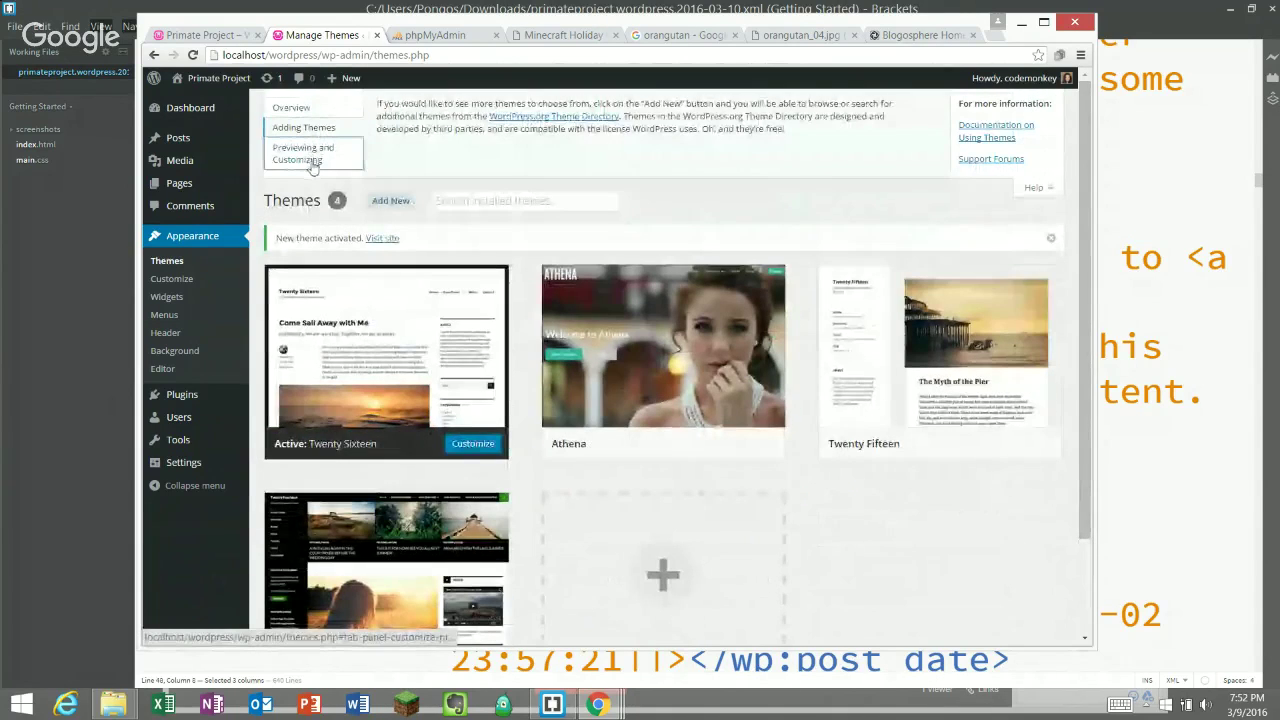
pyautogui.click(311, 160)
pyautogui.click(300, 127)
pyautogui.click(291, 107)
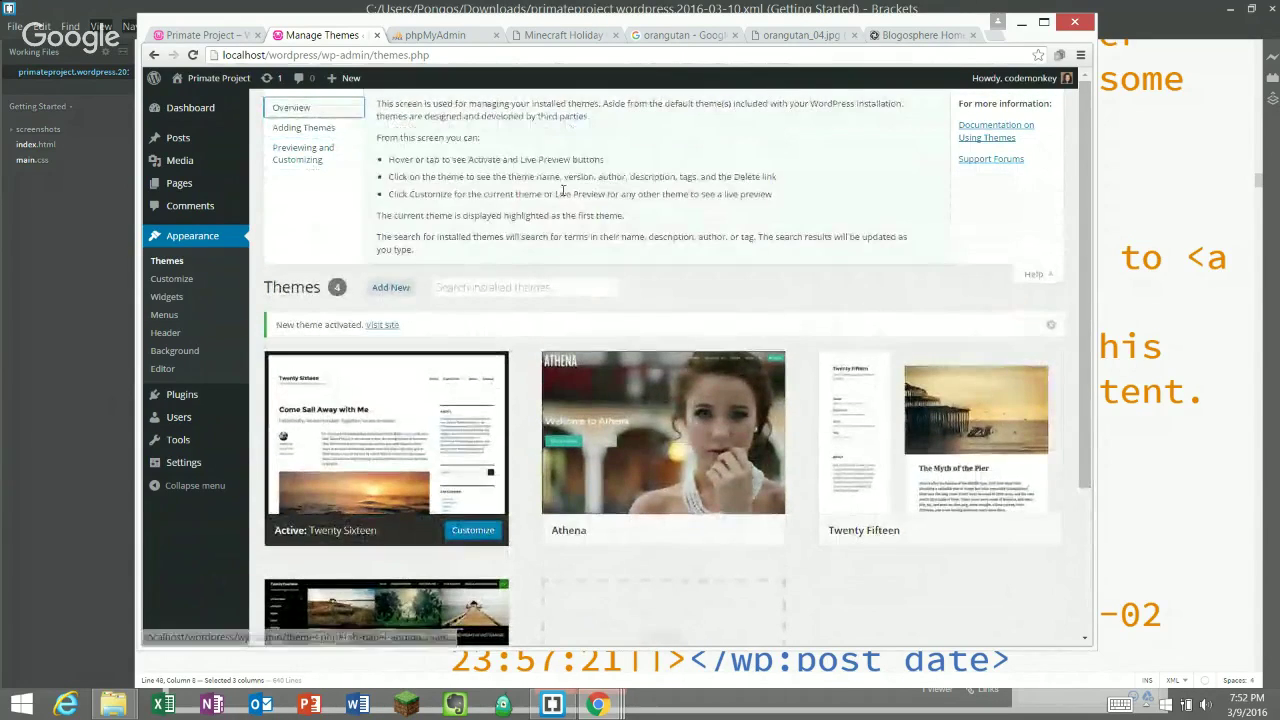
pyautogui.click(391, 287)
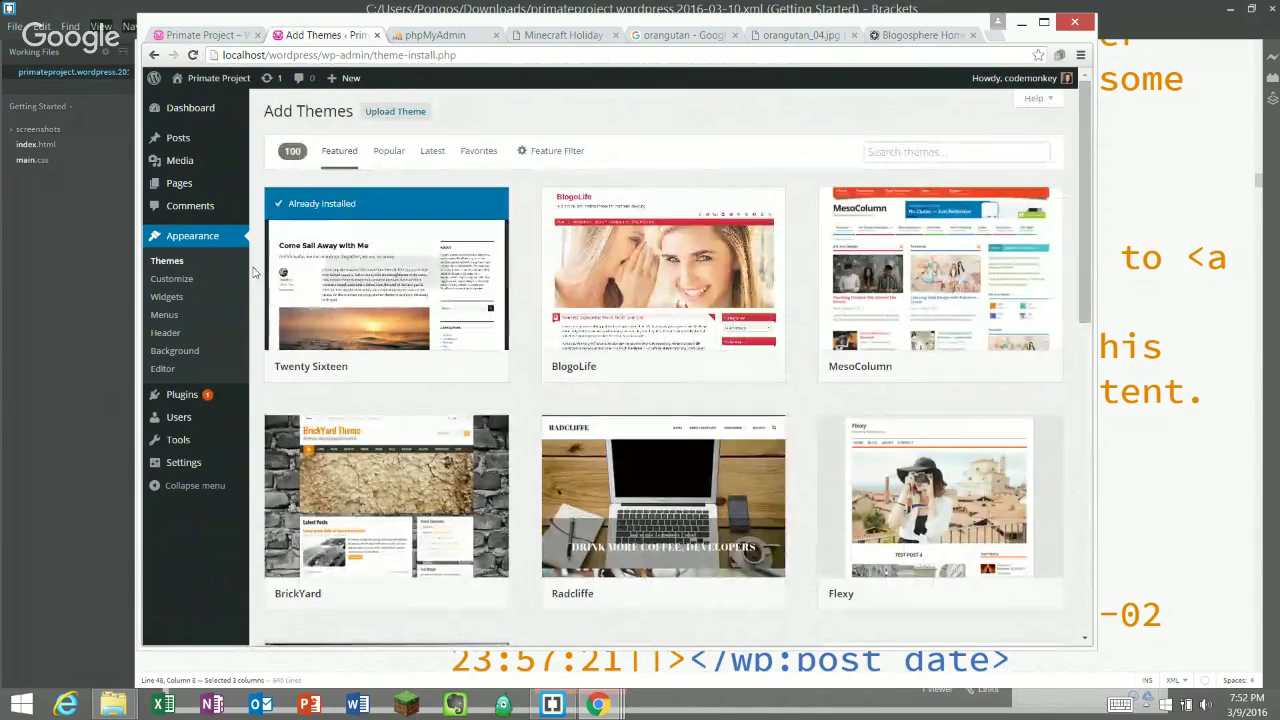
pyautogui.moveTo(267, 231)
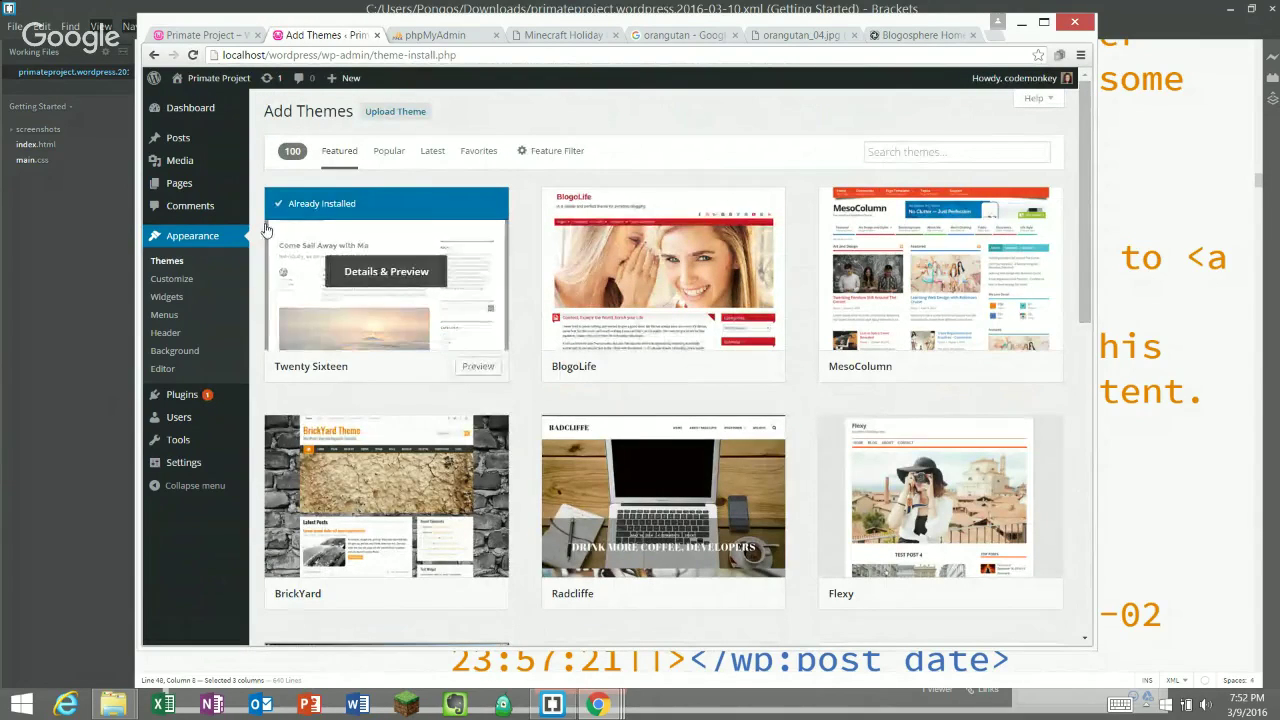
# - Search the web for woothemes in a new tab and open the All Themes listing on the WooThemes site
pyautogui.hotkey('ctrl', 't')
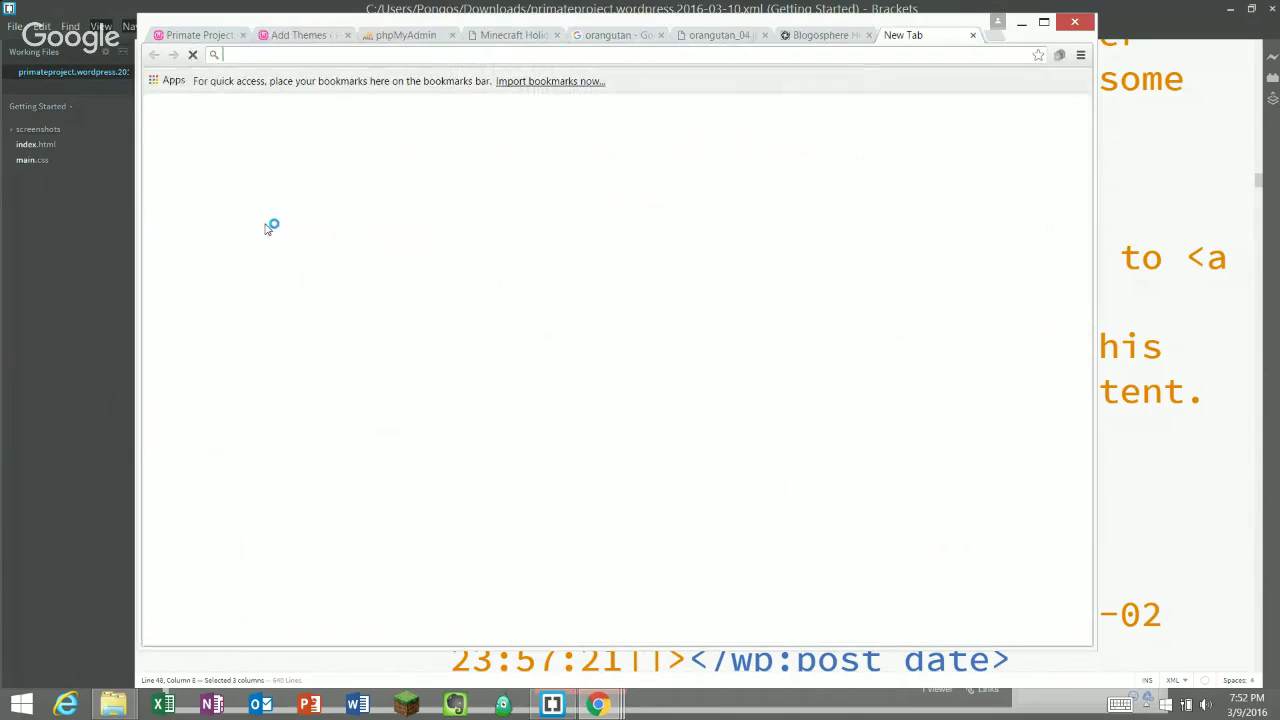
pyautogui.write('wootheme')
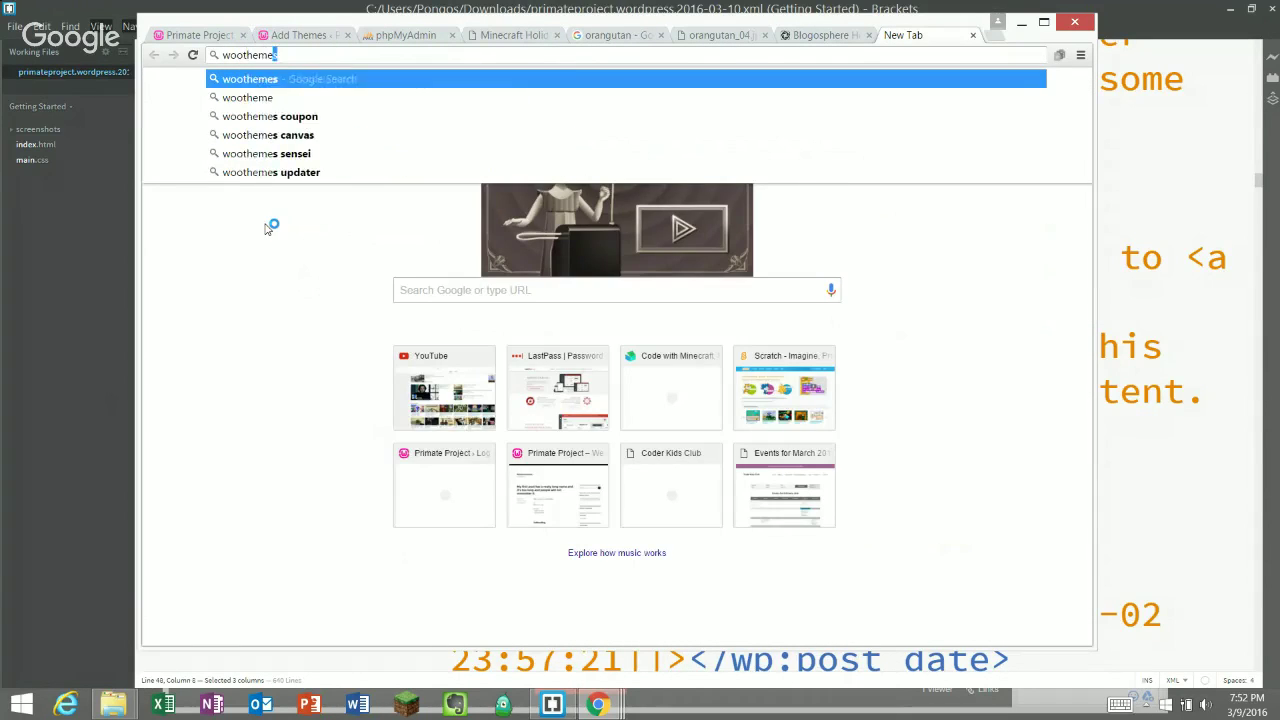
pyautogui.press('Return')
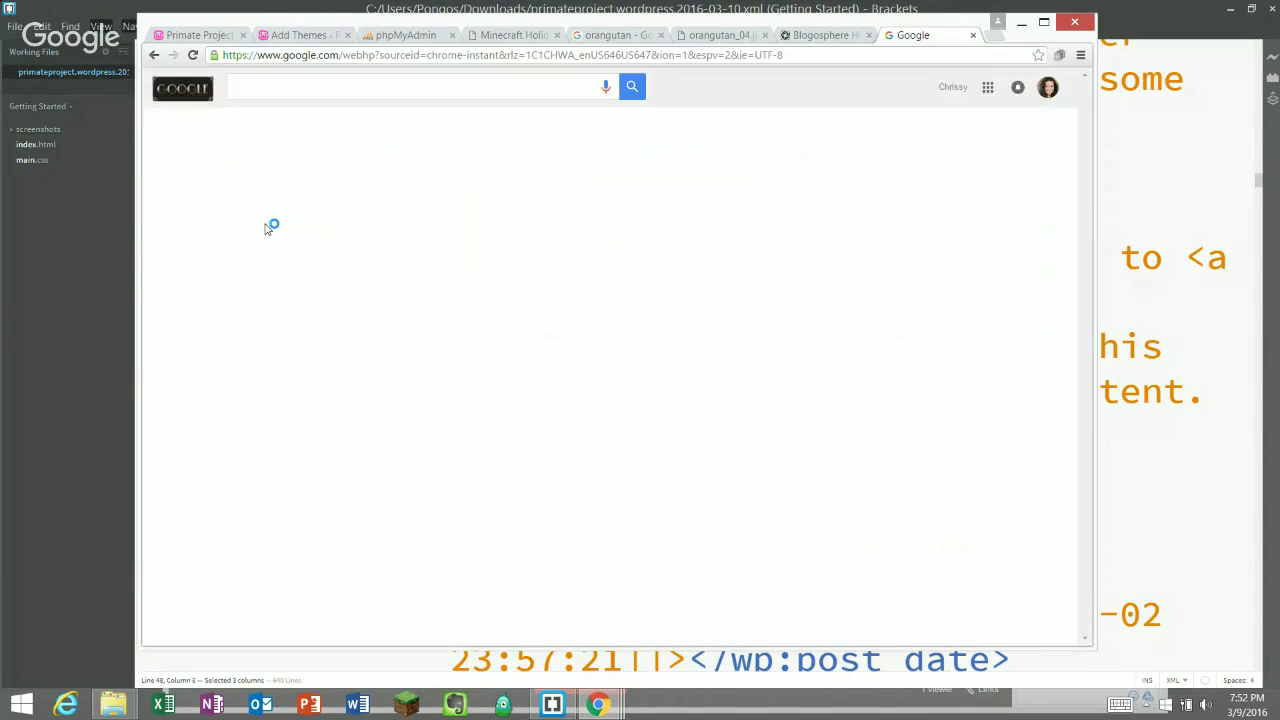
pyautogui.click(286, 277)
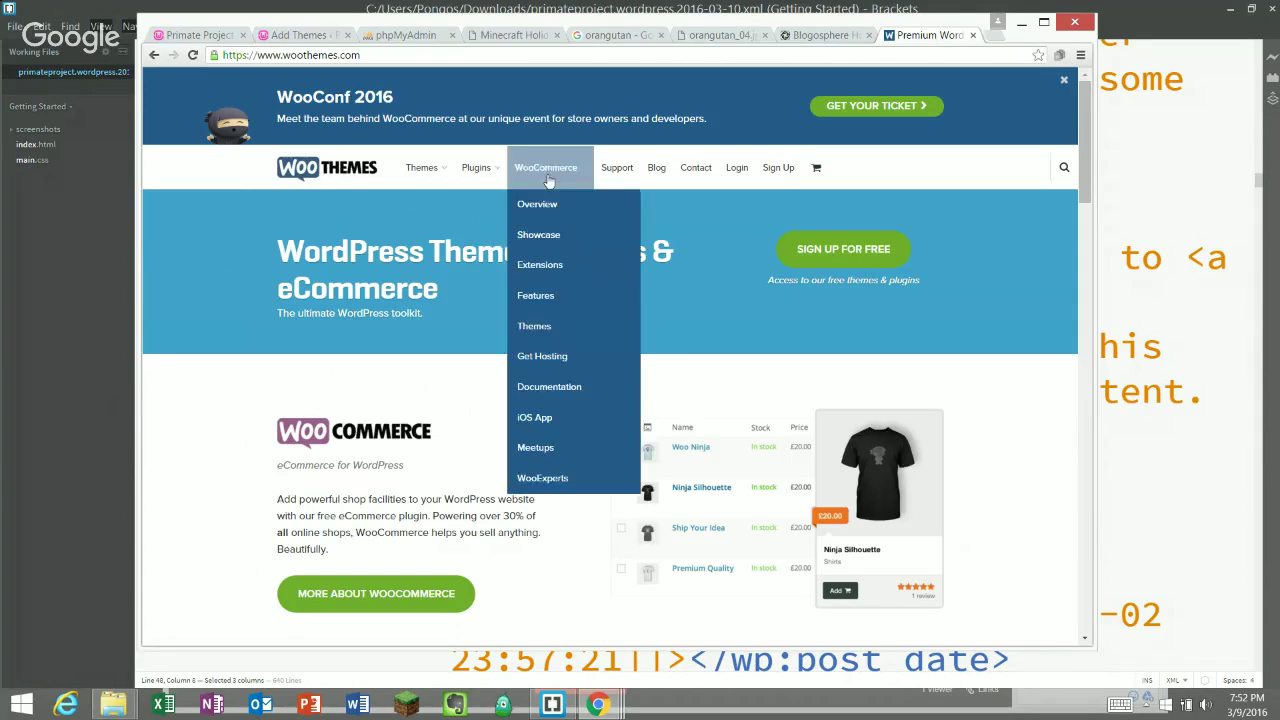
pyautogui.moveTo(524, 168)
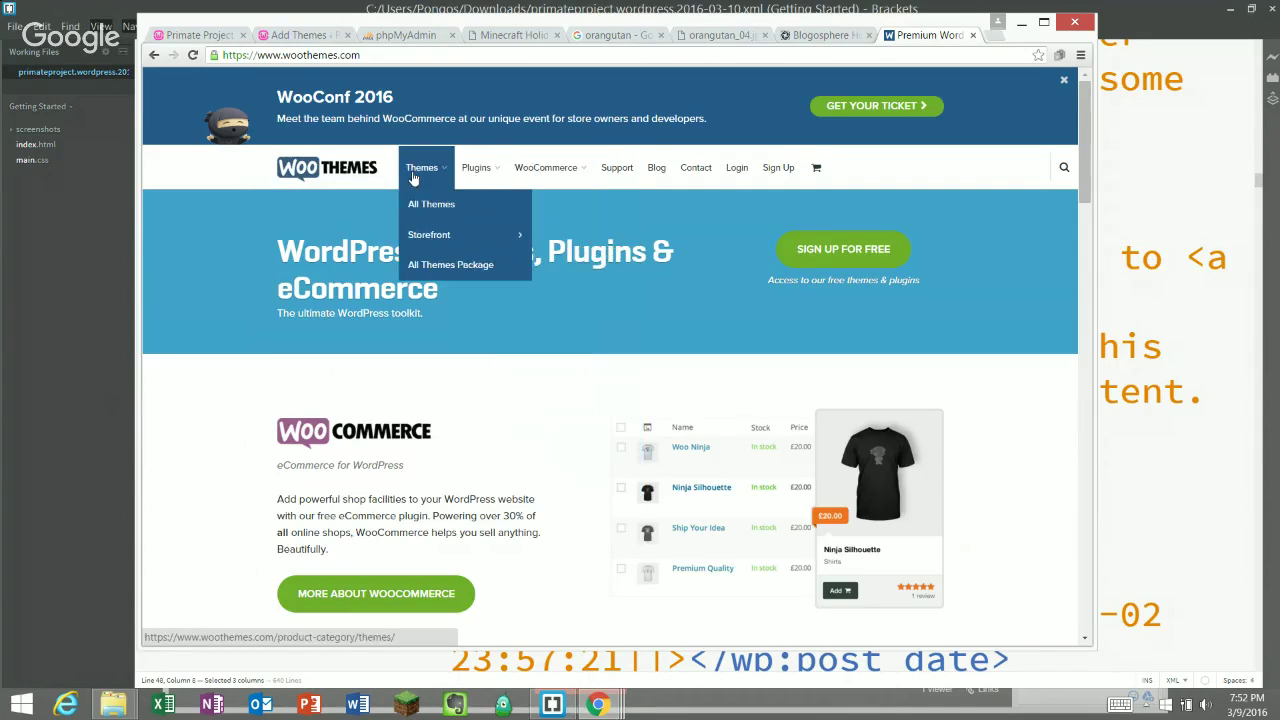
pyautogui.click(414, 210)
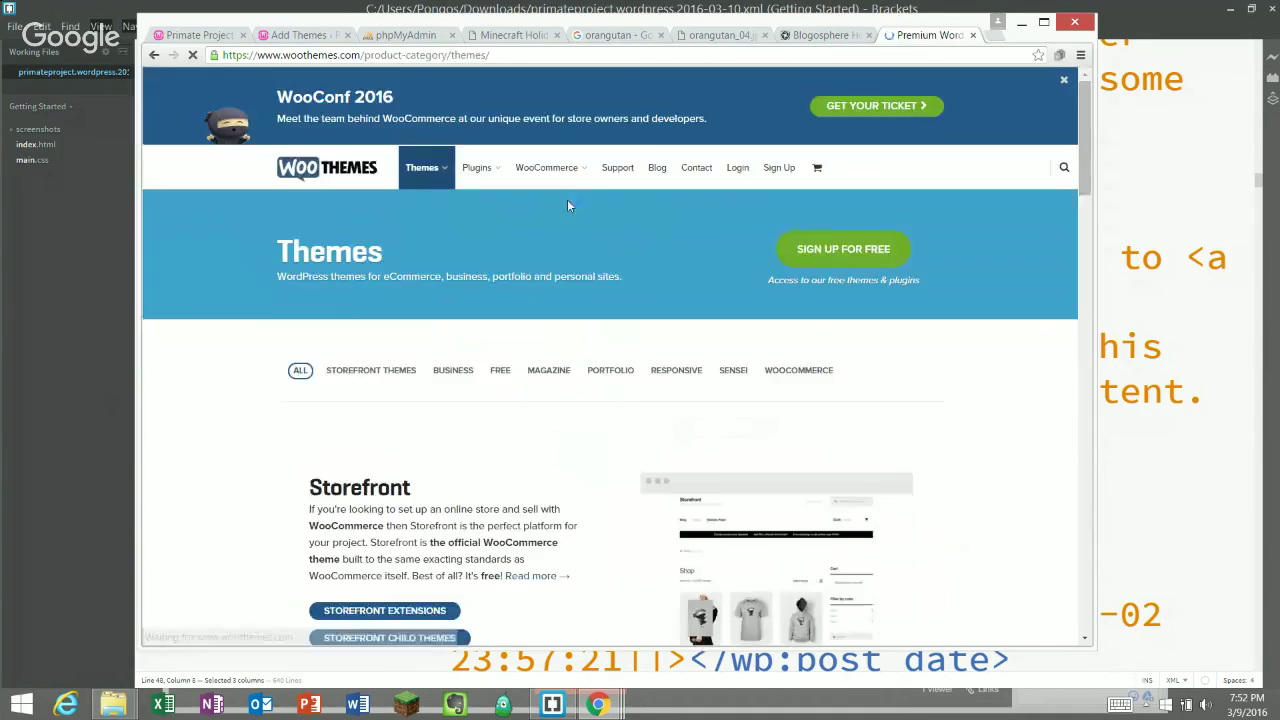
# - Browse the WooThemes theme listing and filter it to Storefront Themes
pyautogui.scroll(-8, 560, 220)
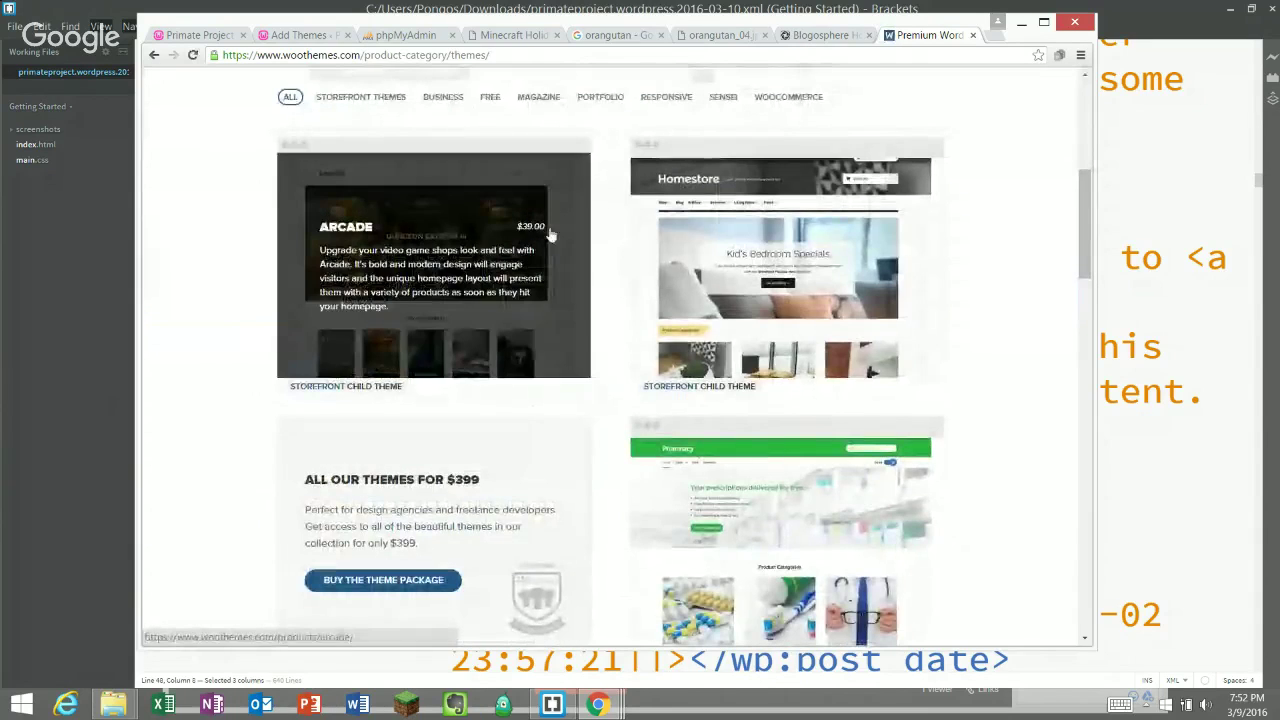
pyautogui.scroll(-2, 1002, 325)
pyautogui.scroll(-4, 1002, 328)
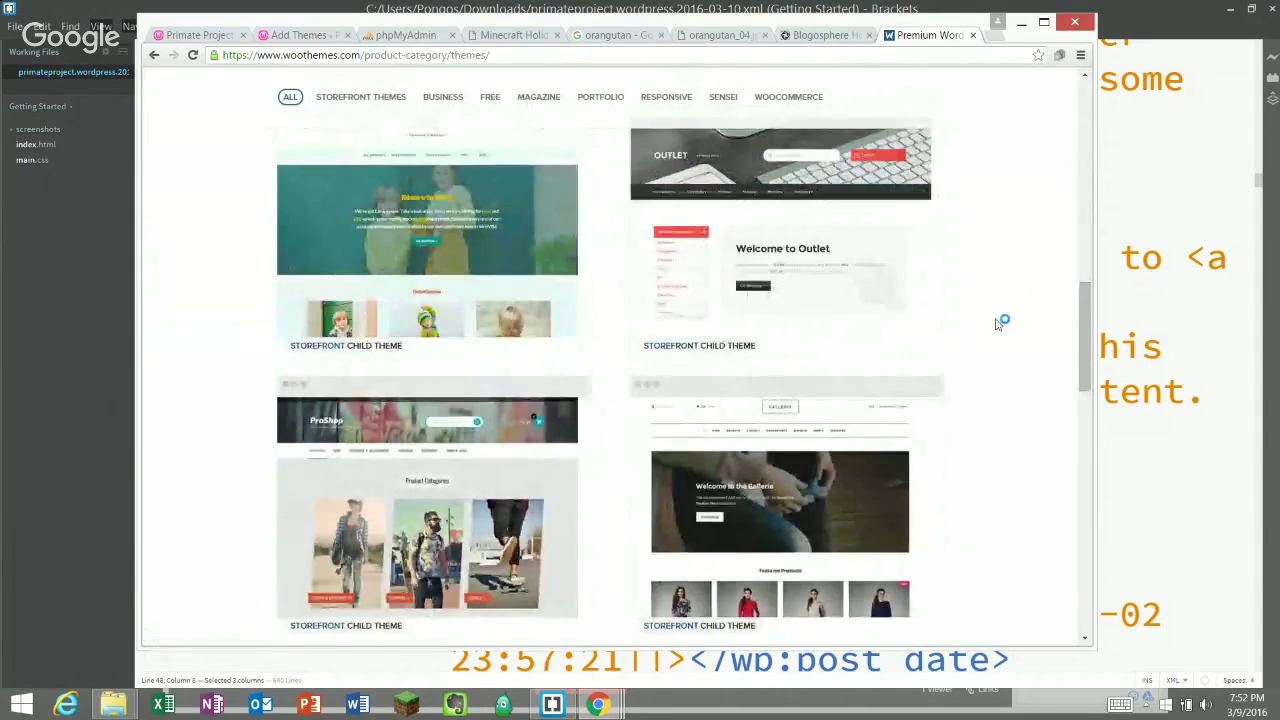
pyautogui.scroll(10, 1002, 325)
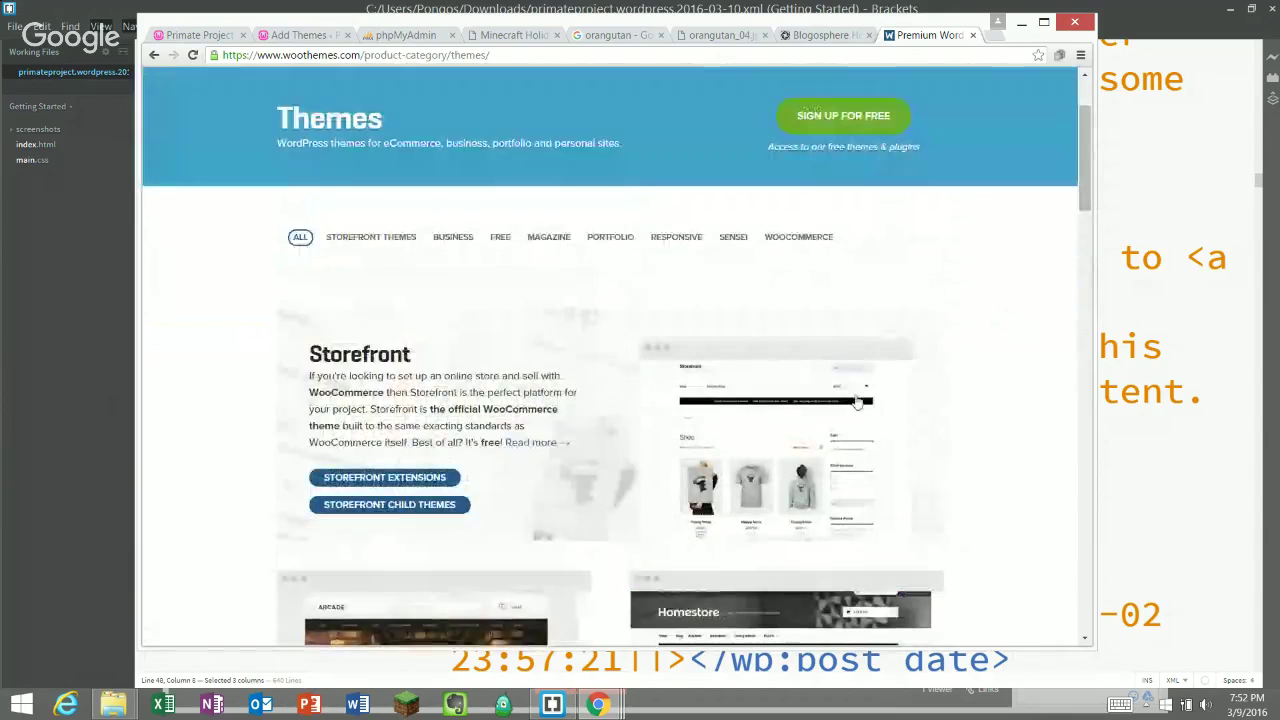
pyautogui.click(374, 238)
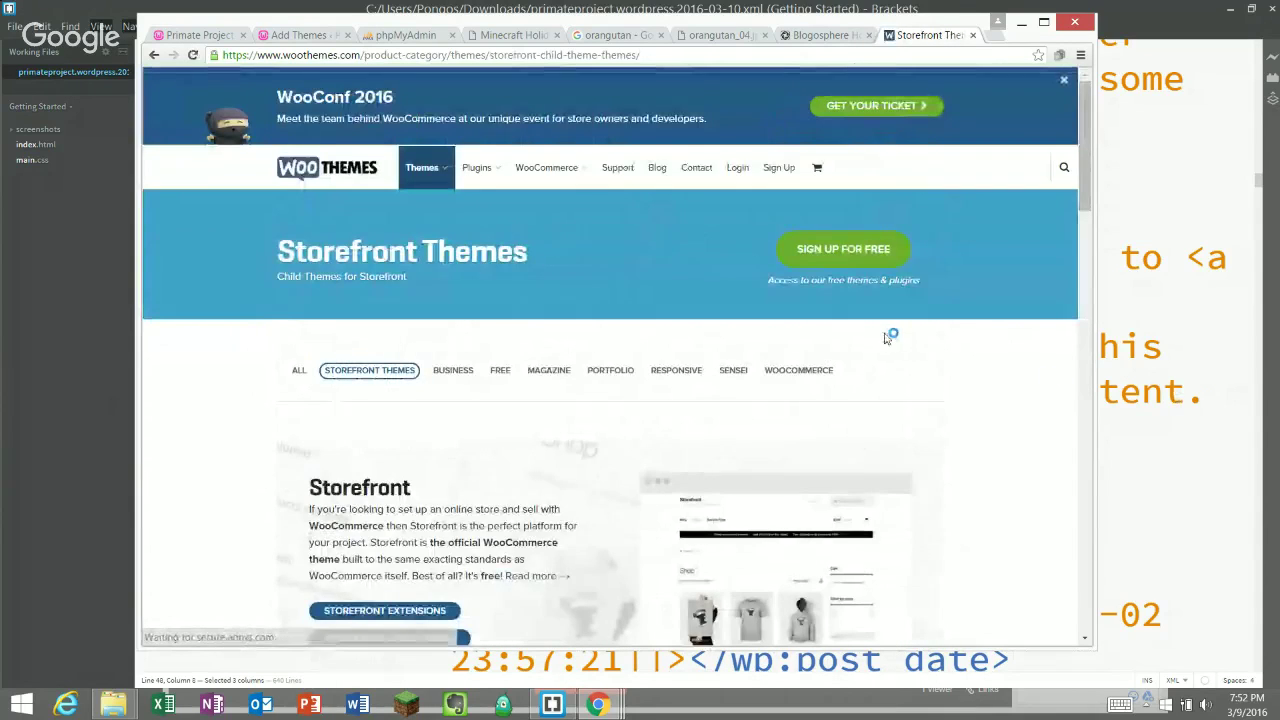
# - Look through the Storefront child themes listed on the WooThemes Storefront Themes page
pyautogui.scroll(-3, 889, 330)
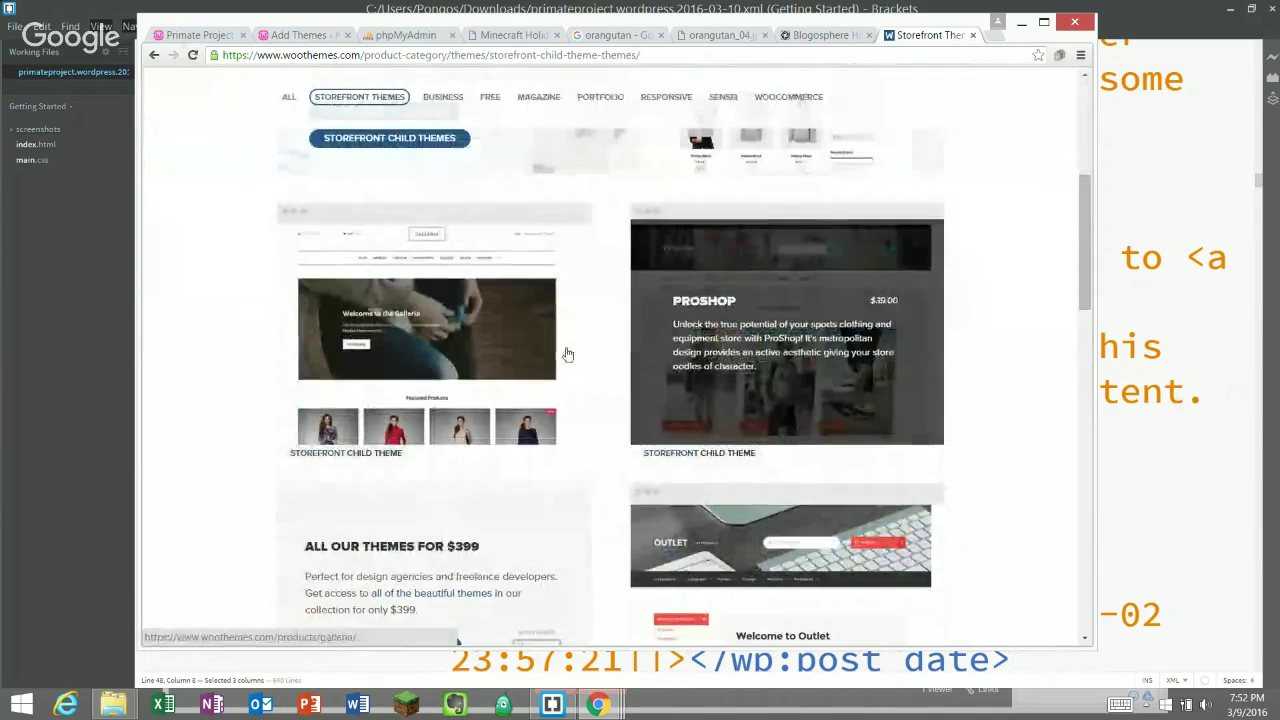
pyautogui.scroll(-2, 552, 377)
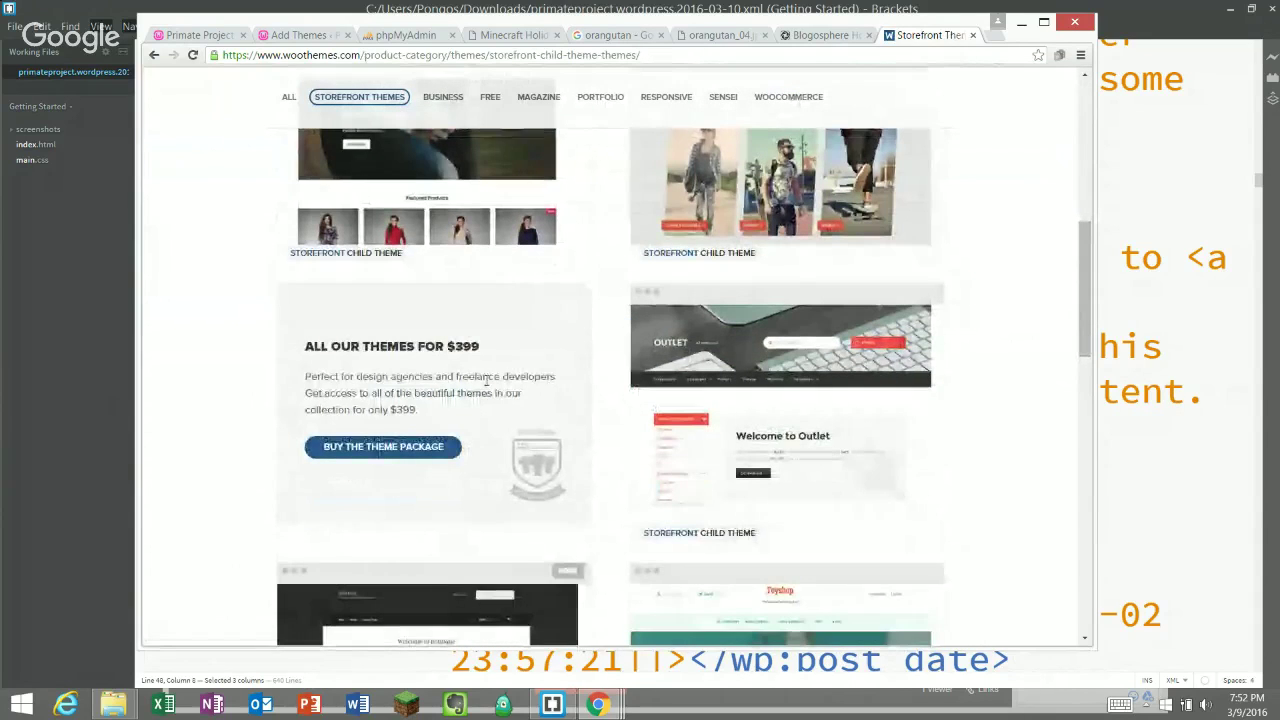
pyautogui.scroll(-3, 550, 380)
pyautogui.scroll(-4, 535, 395)
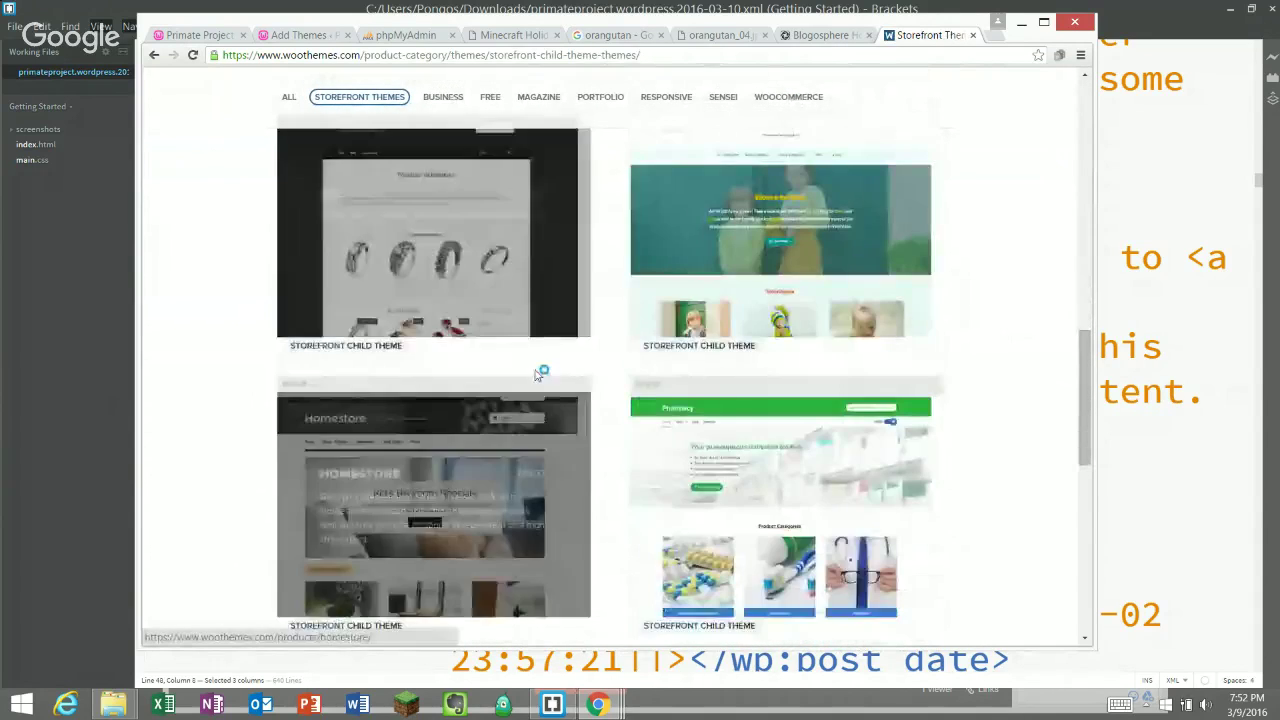
pyautogui.scroll(-2, 658, 370)
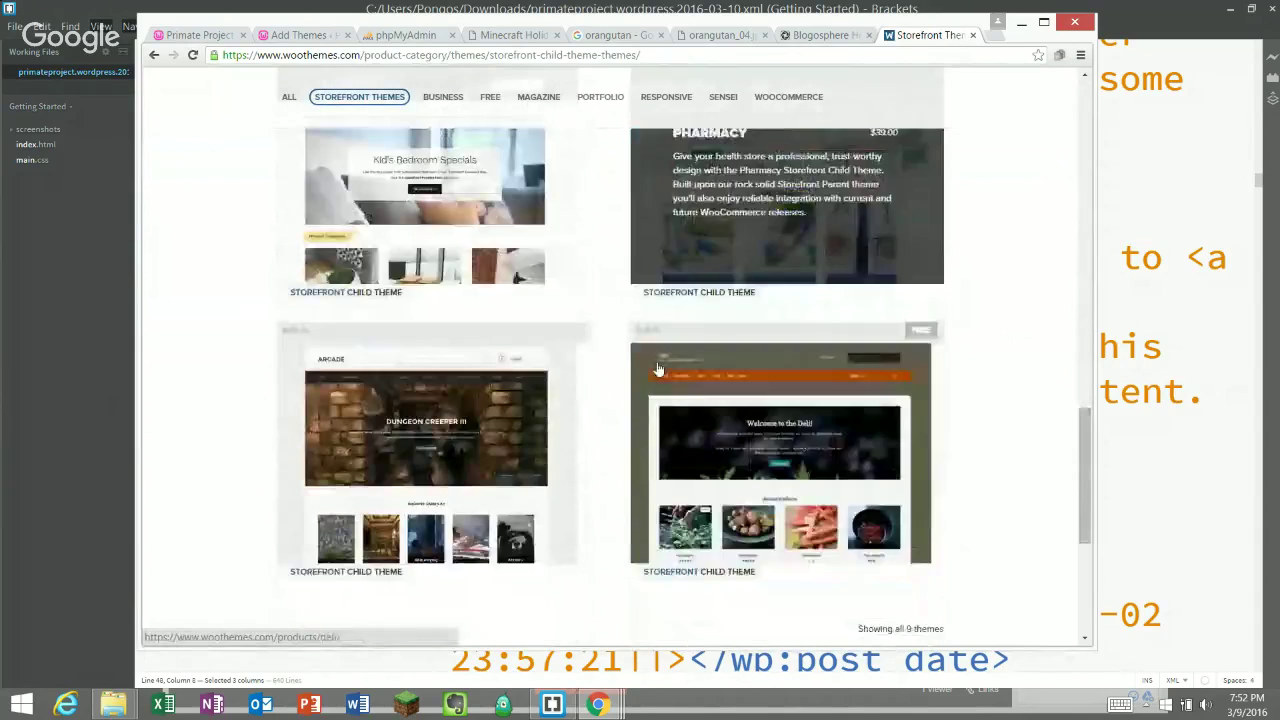
pyautogui.scroll(-3, 668, 372)
pyautogui.scroll(10, 667, 372)
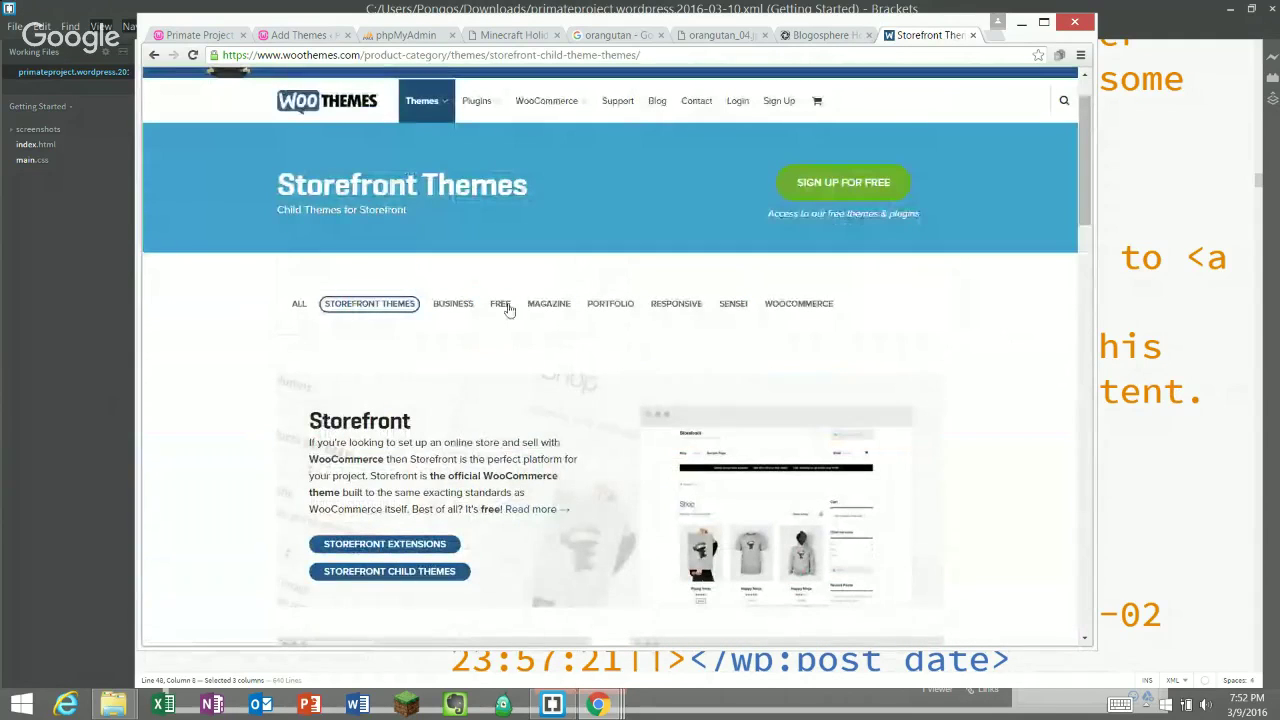
# - Filter the WooThemes listing to WooCommerce themes and open the Superstore theme's product page
pyautogui.click(783, 305)
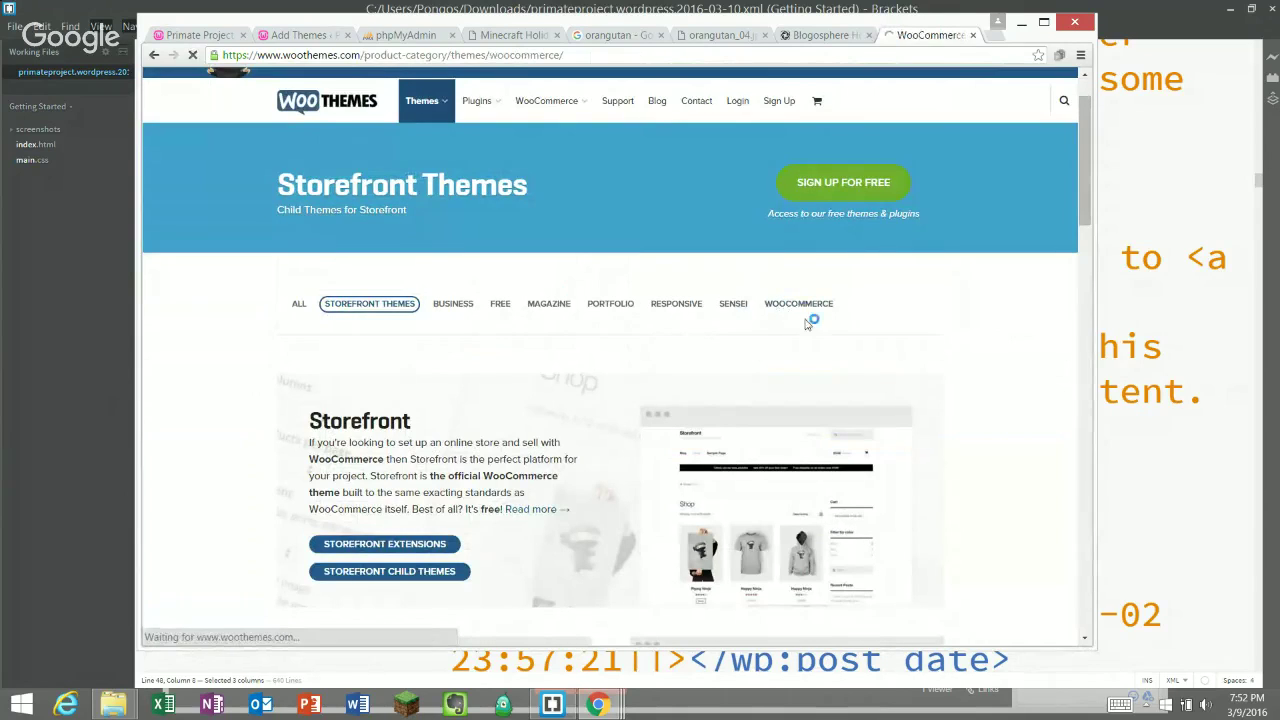
pyautogui.scroll(-3, 915, 253)
pyautogui.scroll(-1, 915, 253)
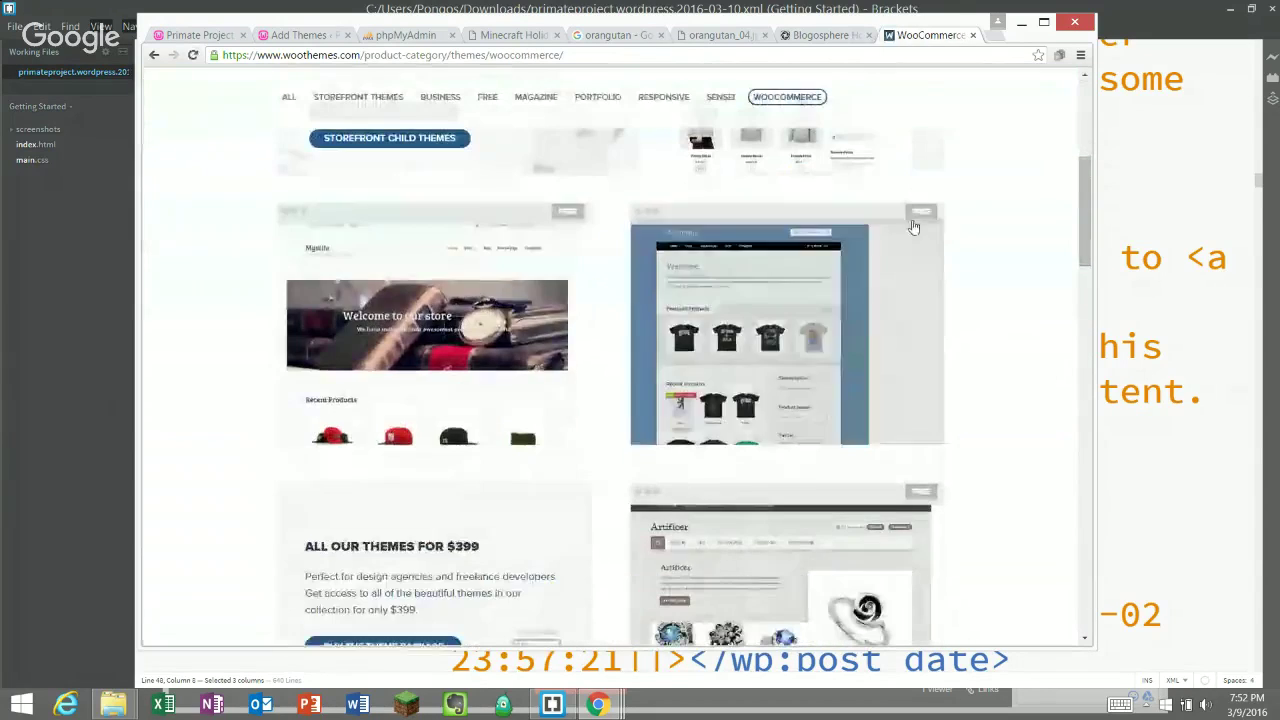
pyautogui.scroll(-4, 718, 260)
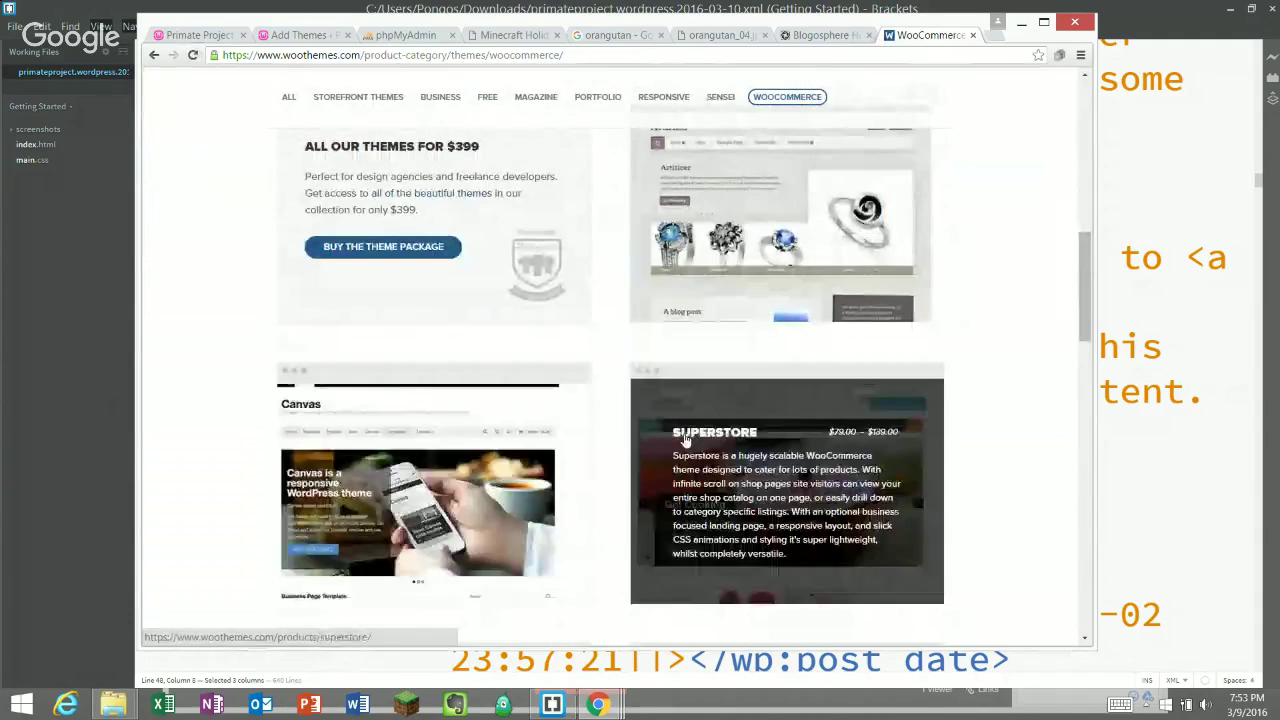
pyautogui.scroll(-2, 800, 480)
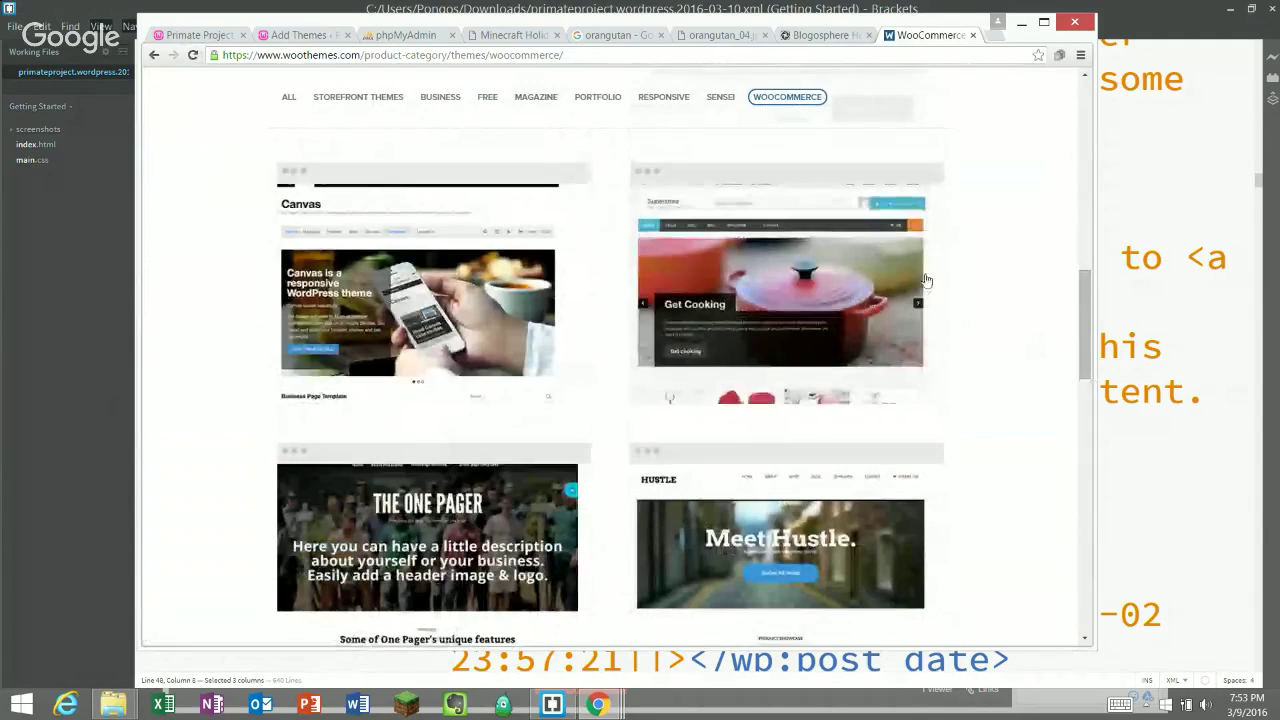
pyautogui.click(895, 268)
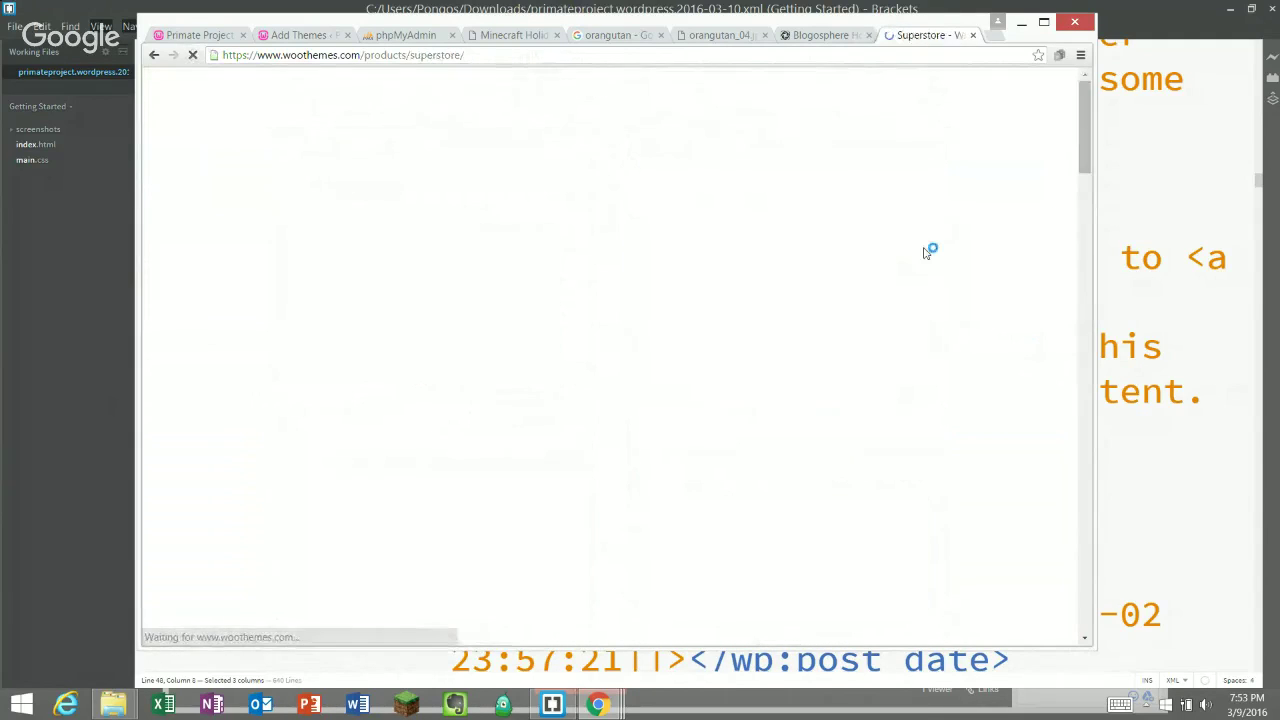
pyautogui.scroll(-1, 969, 470)
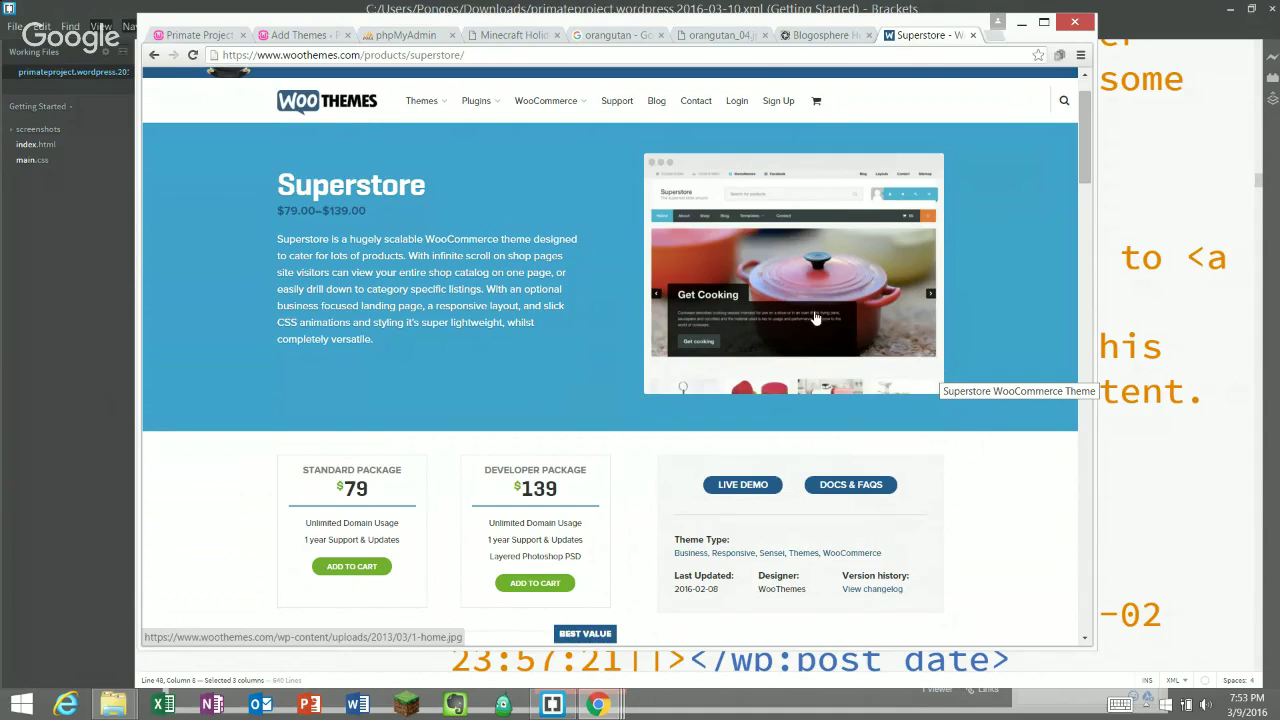
# - Search the web for studiopress, open the StudioPress site and go to its Shop for Themes page
pyautogui.click(477, 60)
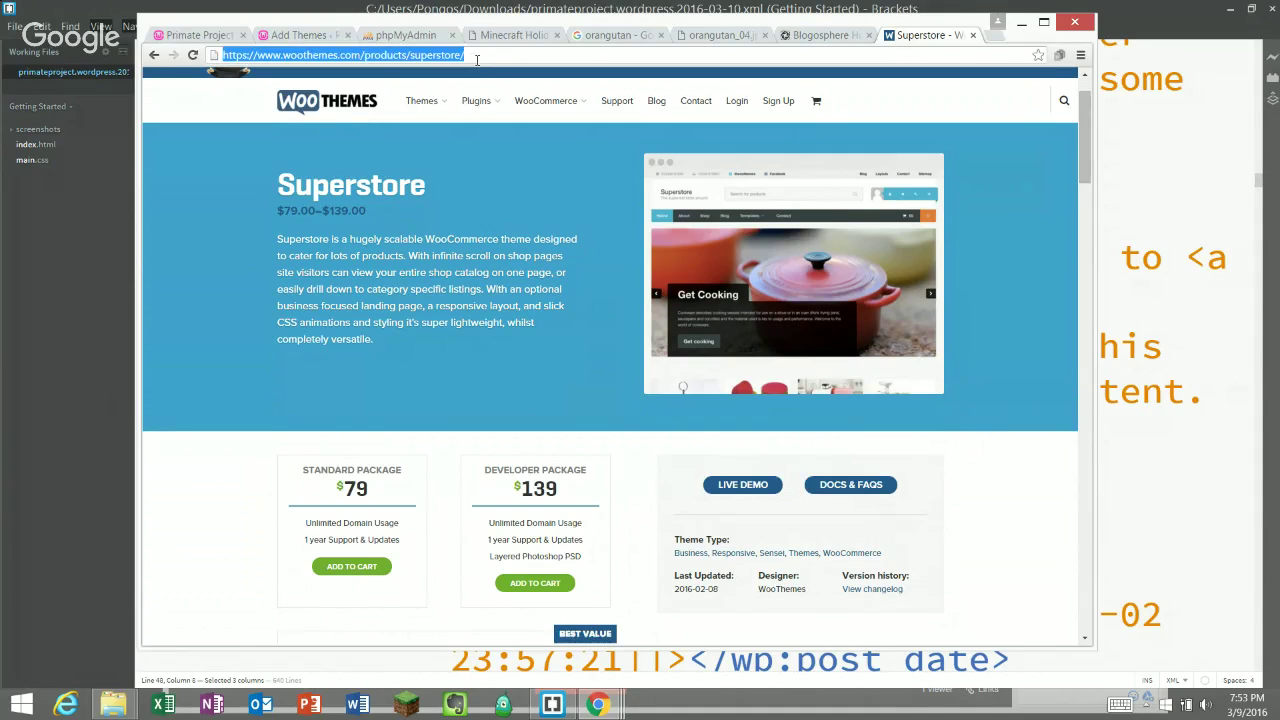
pyautogui.write('stud')
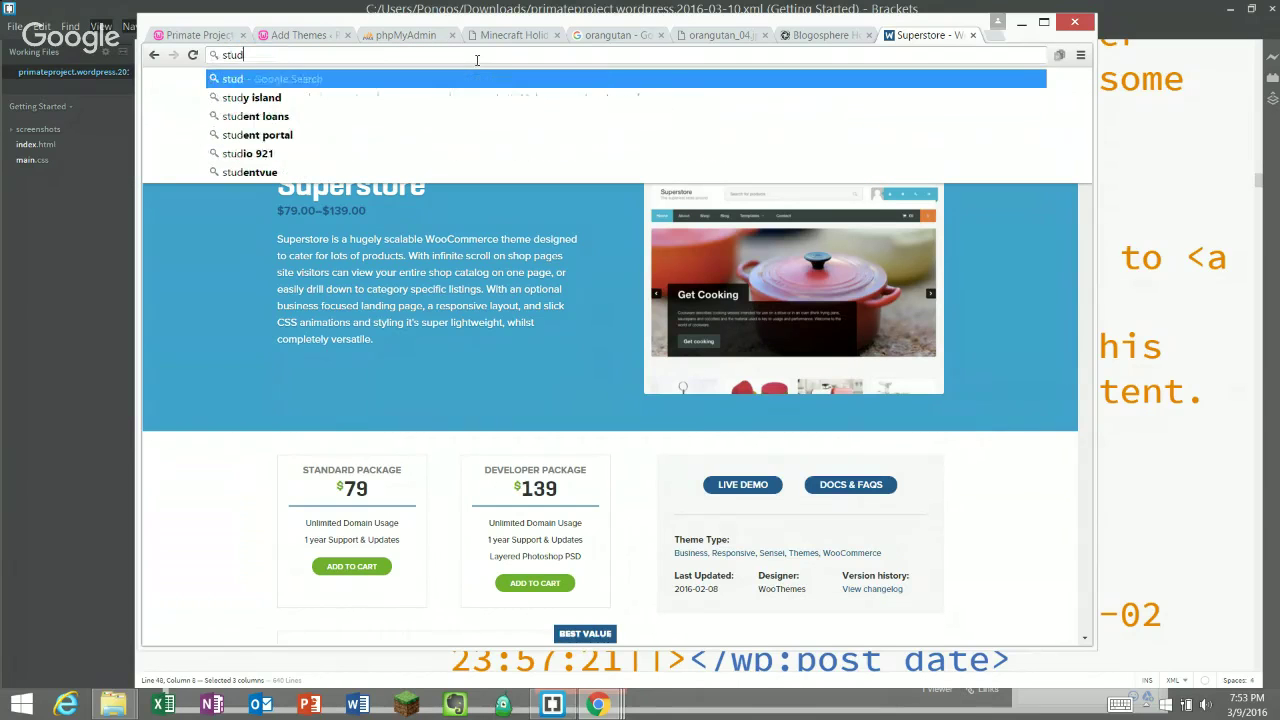
pyautogui.write('iop')
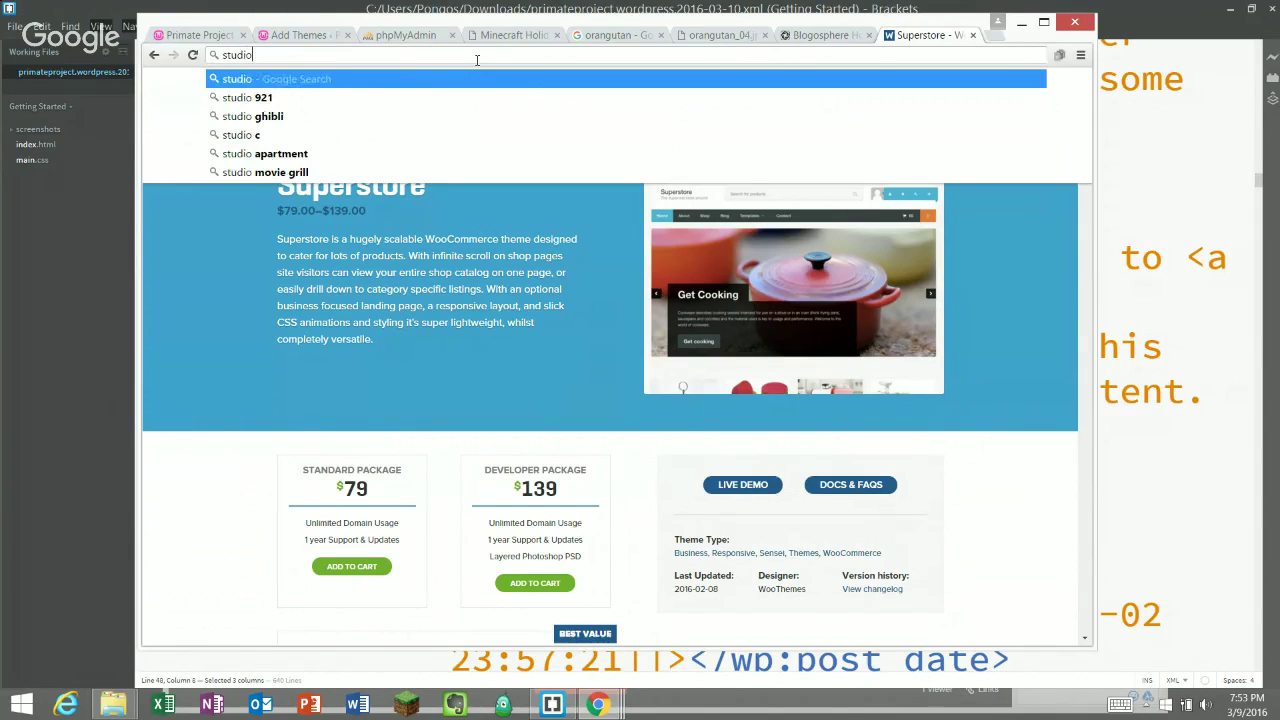
pyautogui.write('ress')
pyautogui.press('Return')
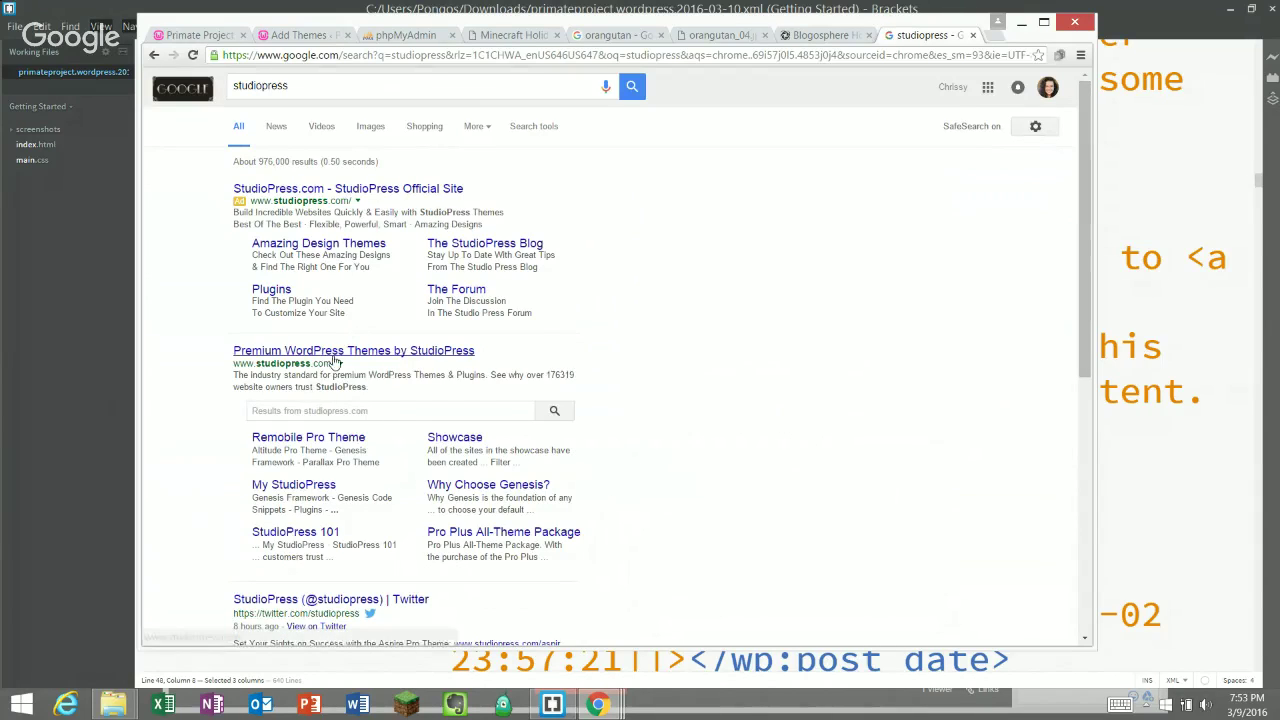
pyautogui.click(333, 356)
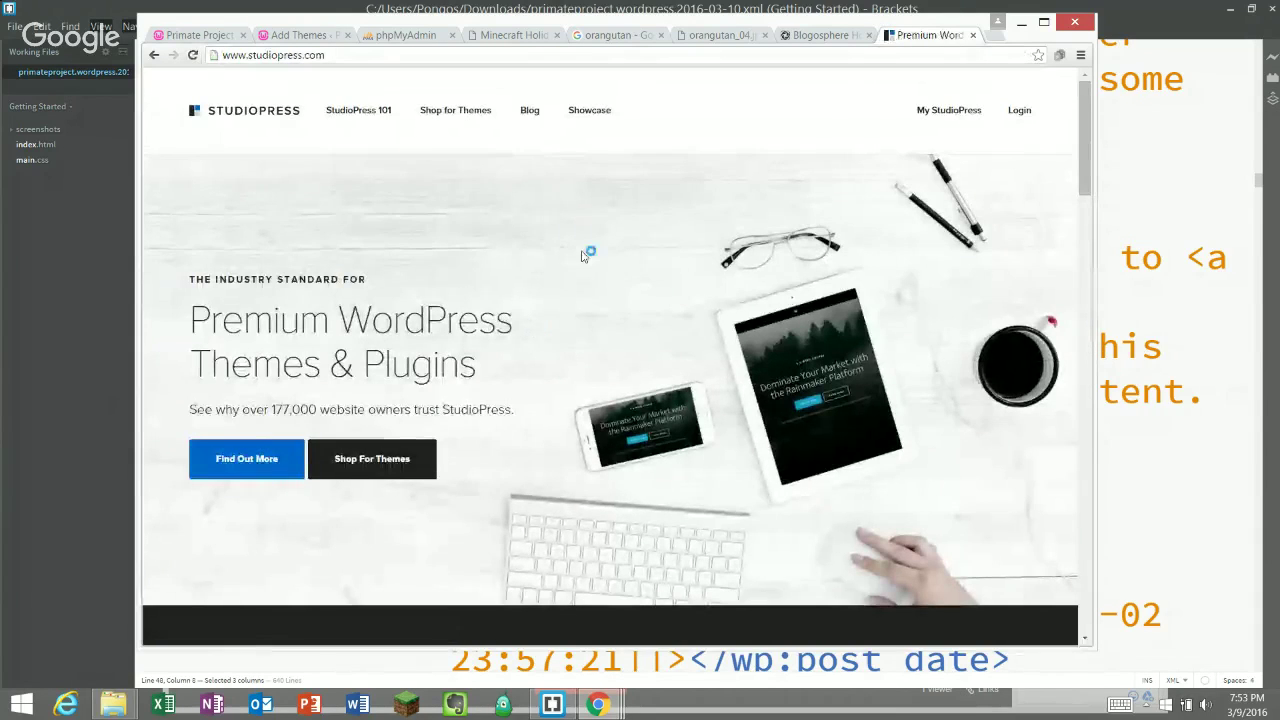
pyautogui.click(482, 110)
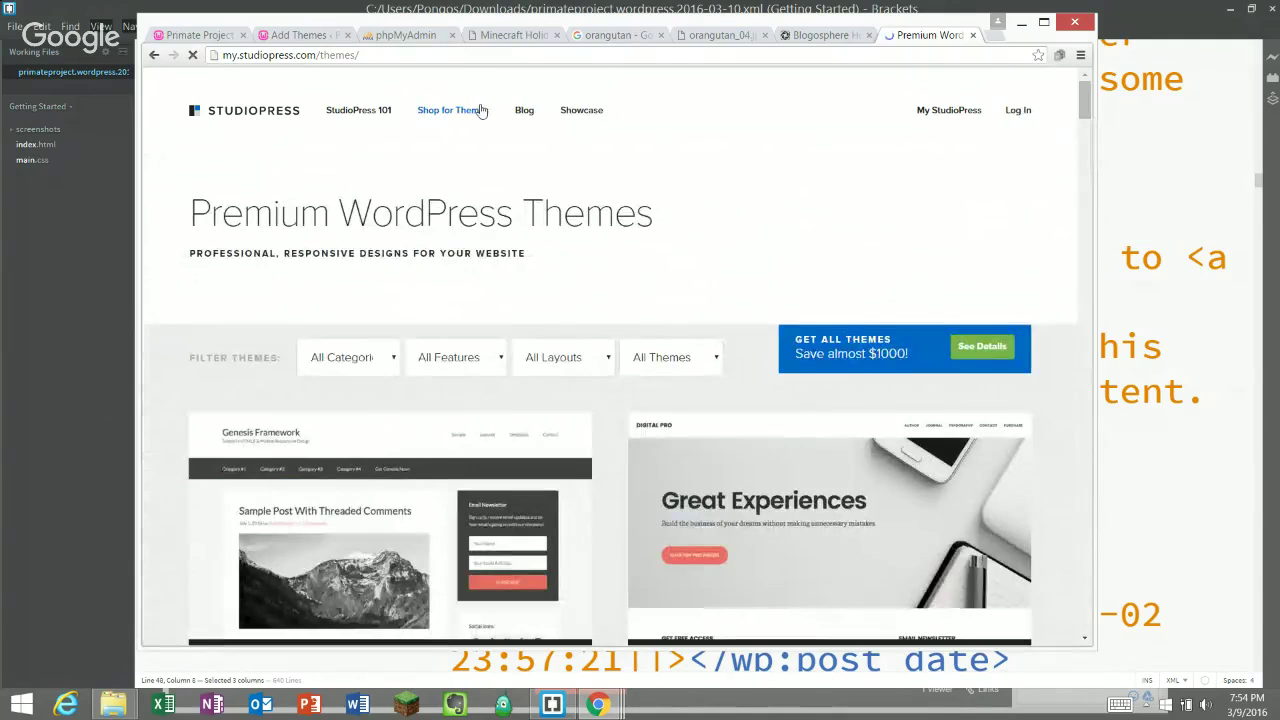
# - Browse the StudioPress premium theme listing, from Genesis Framework and Digital Pro through Parallax Pro and Glam Pro
pyautogui.scroll(-2, 693, 206)
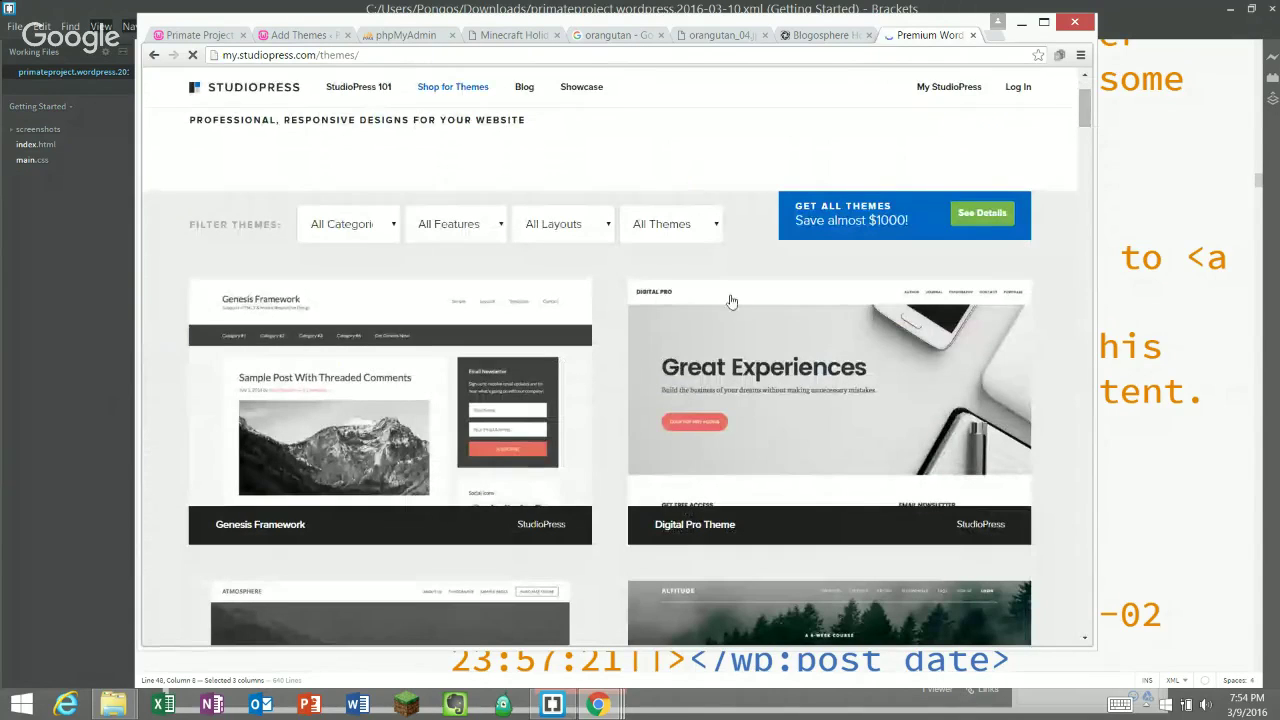
pyautogui.scroll(-1, 735, 315)
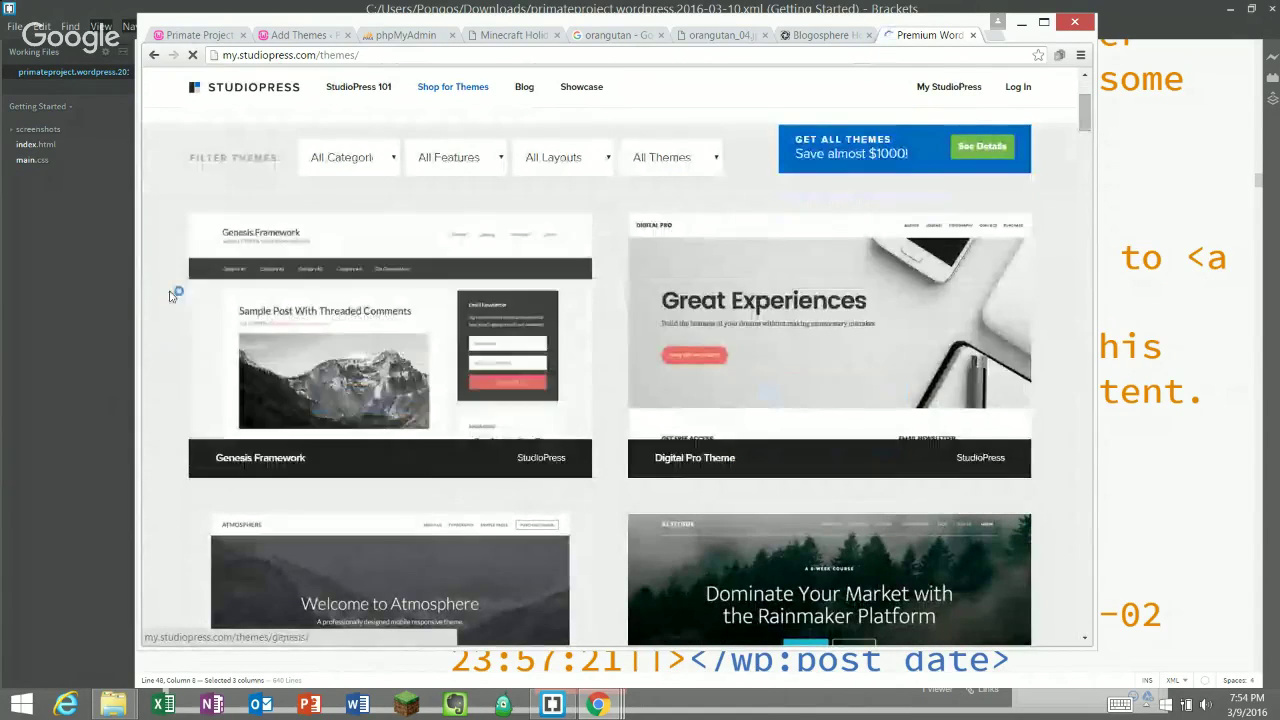
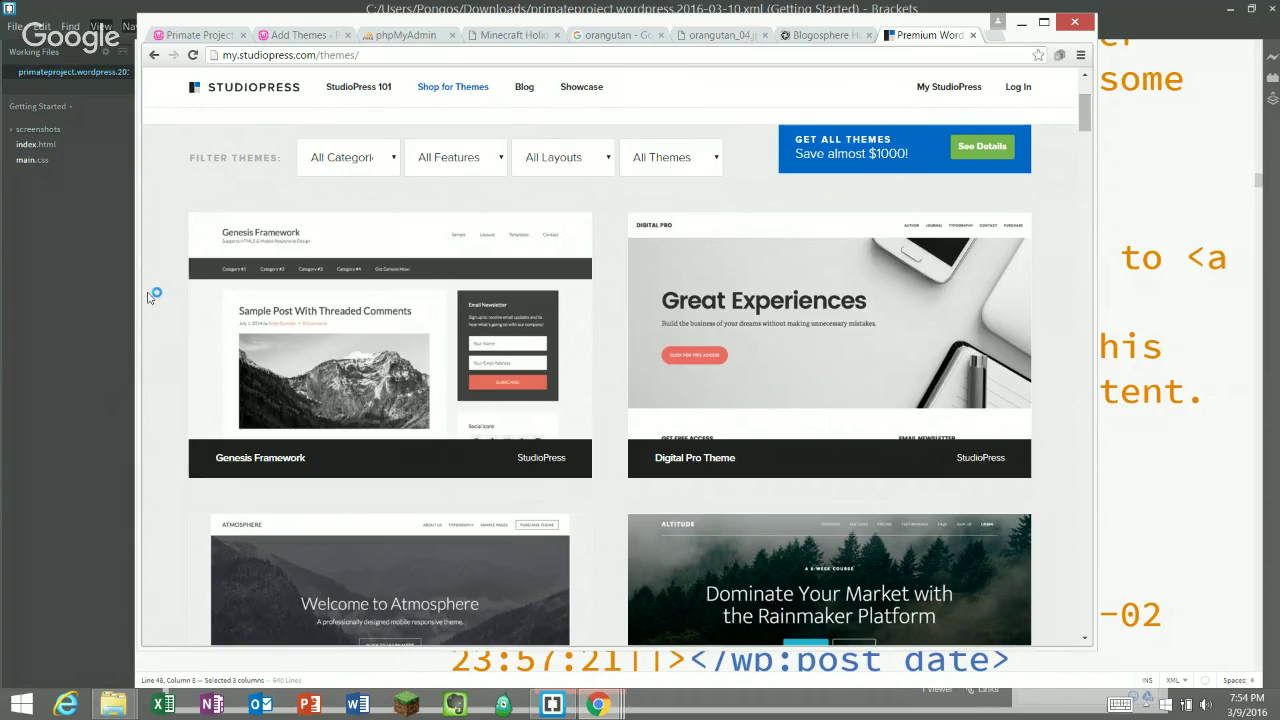
pyautogui.scroll(-3, 152, 290)
pyautogui.scroll(3, 148, 289)
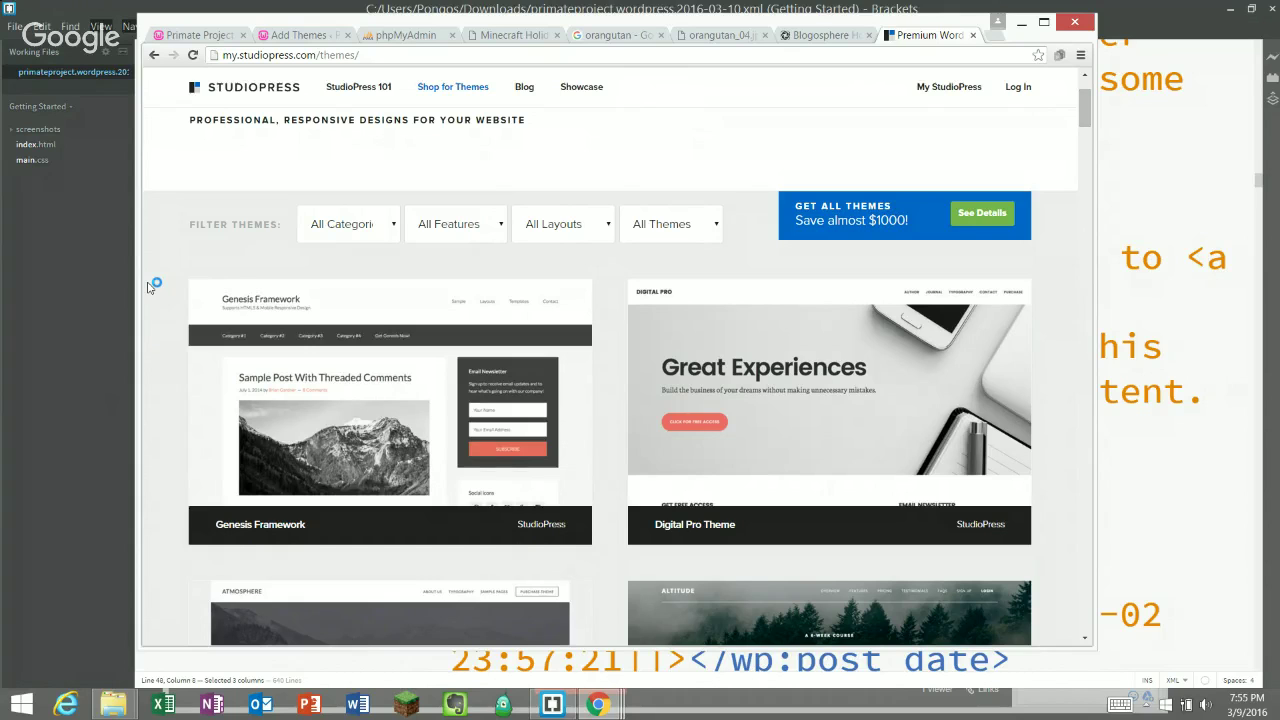
pyautogui.scroll(-3, 407, 345)
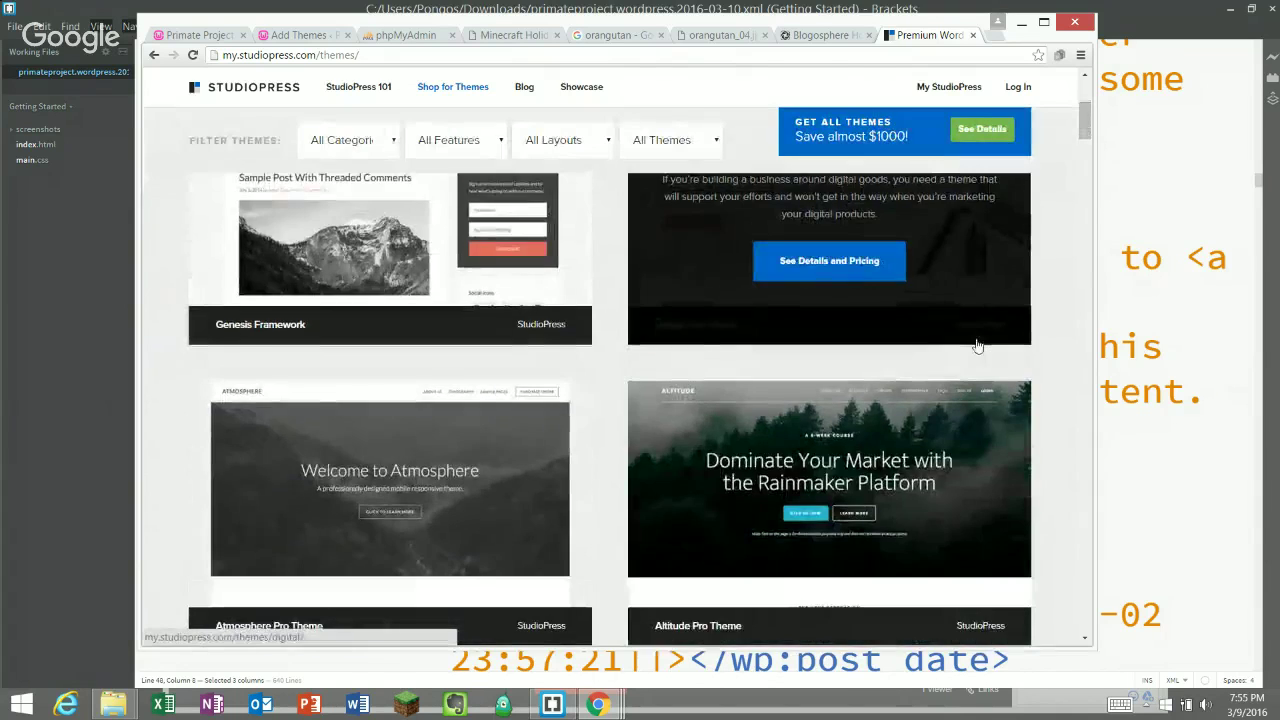
pyautogui.moveTo(445, 362)
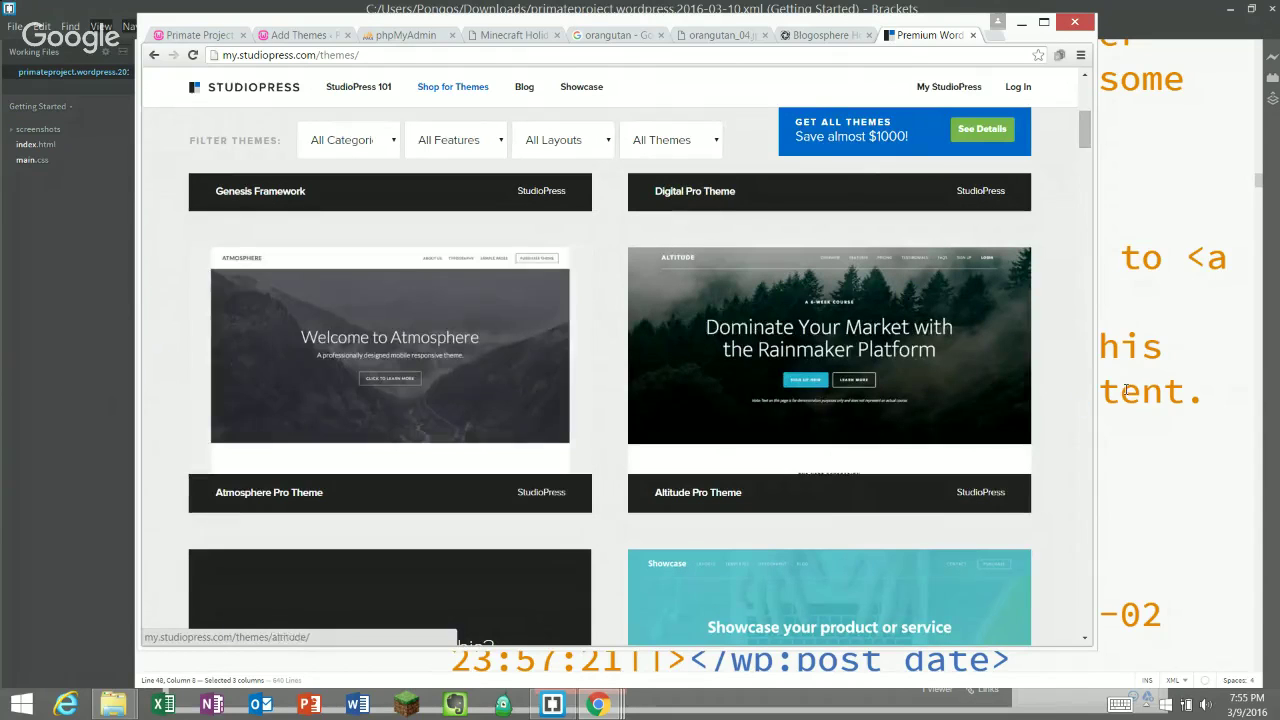
pyautogui.scroll(-1, 929, 334)
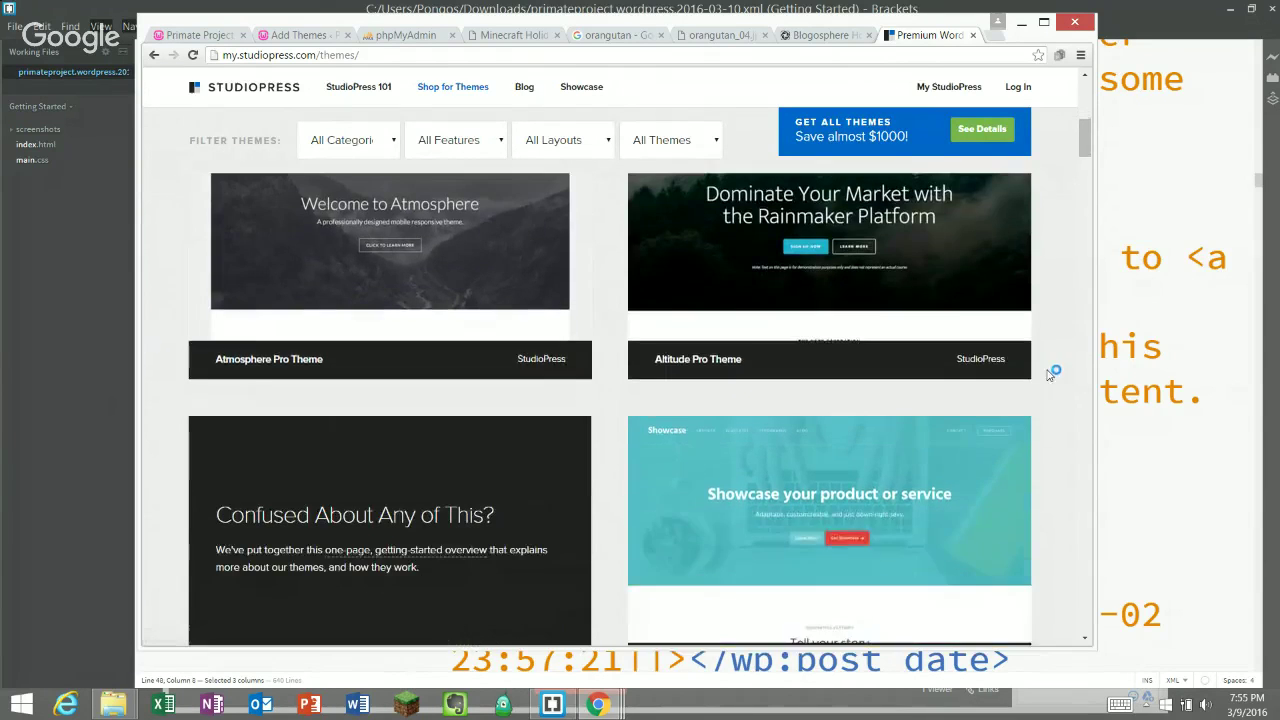
pyautogui.moveTo(1002, 428)
pyautogui.scroll(-4, 1002, 428)
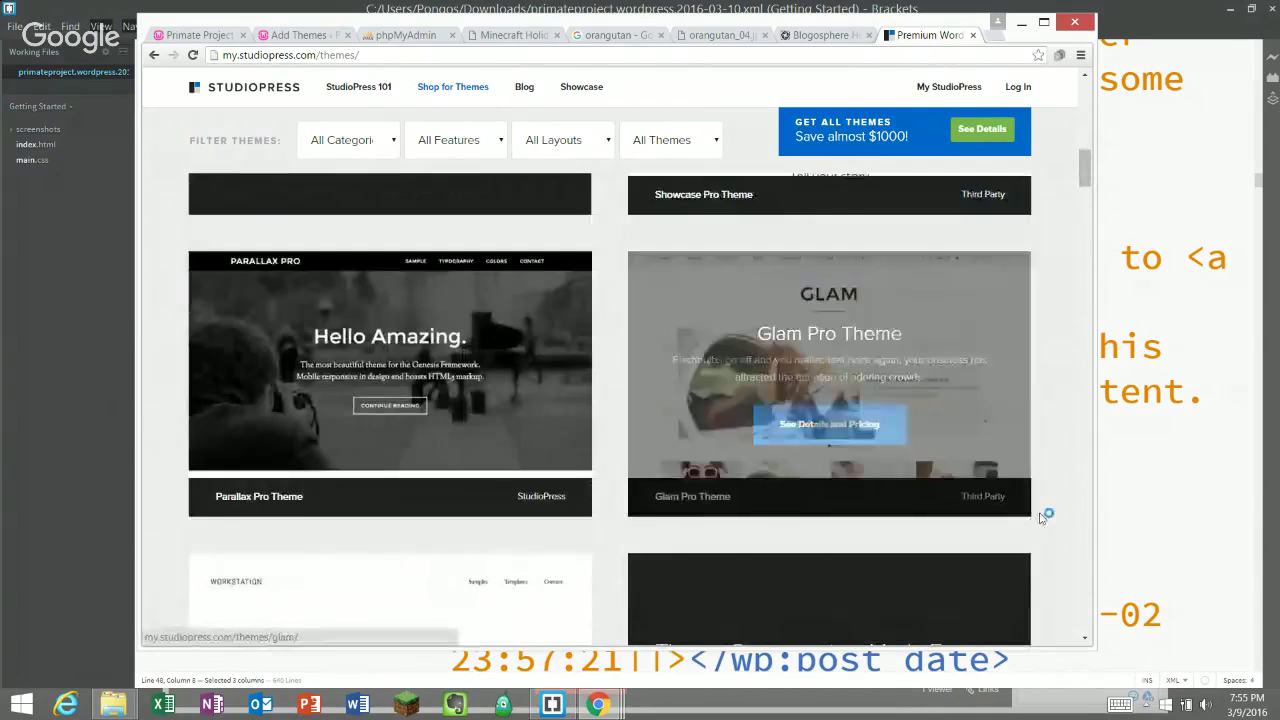
pyautogui.scroll(5, 1060, 424)
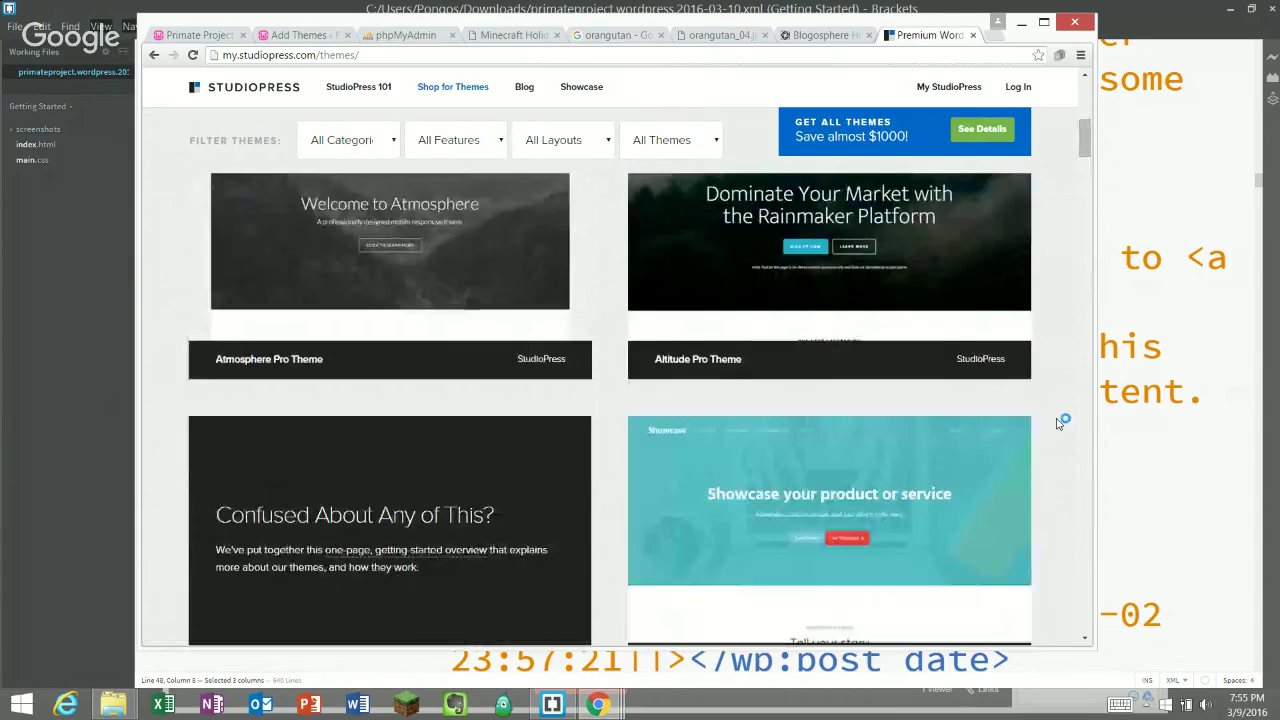
pyautogui.scroll(1, 1072, 407)
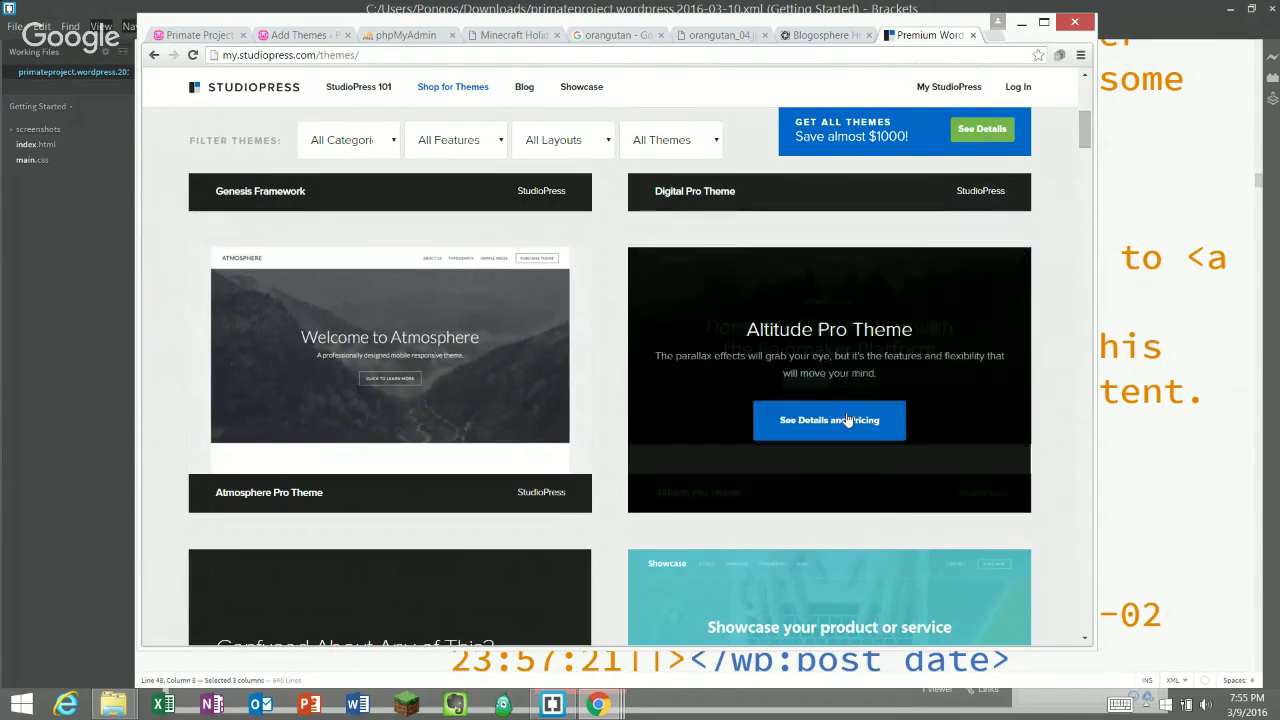
# - Open the Altitude Pro Theme details, launch its live demo and look through the demo page's sections
pyautogui.moveTo(330, 389)
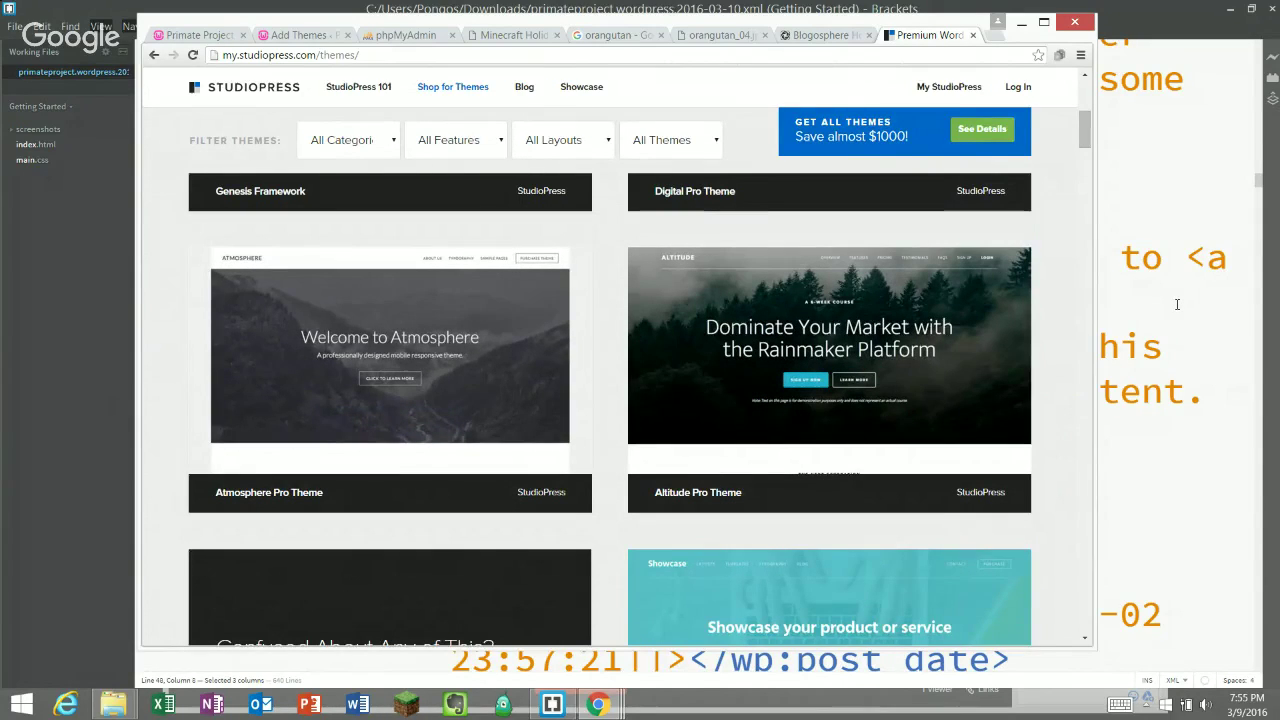
pyautogui.moveTo(917, 331)
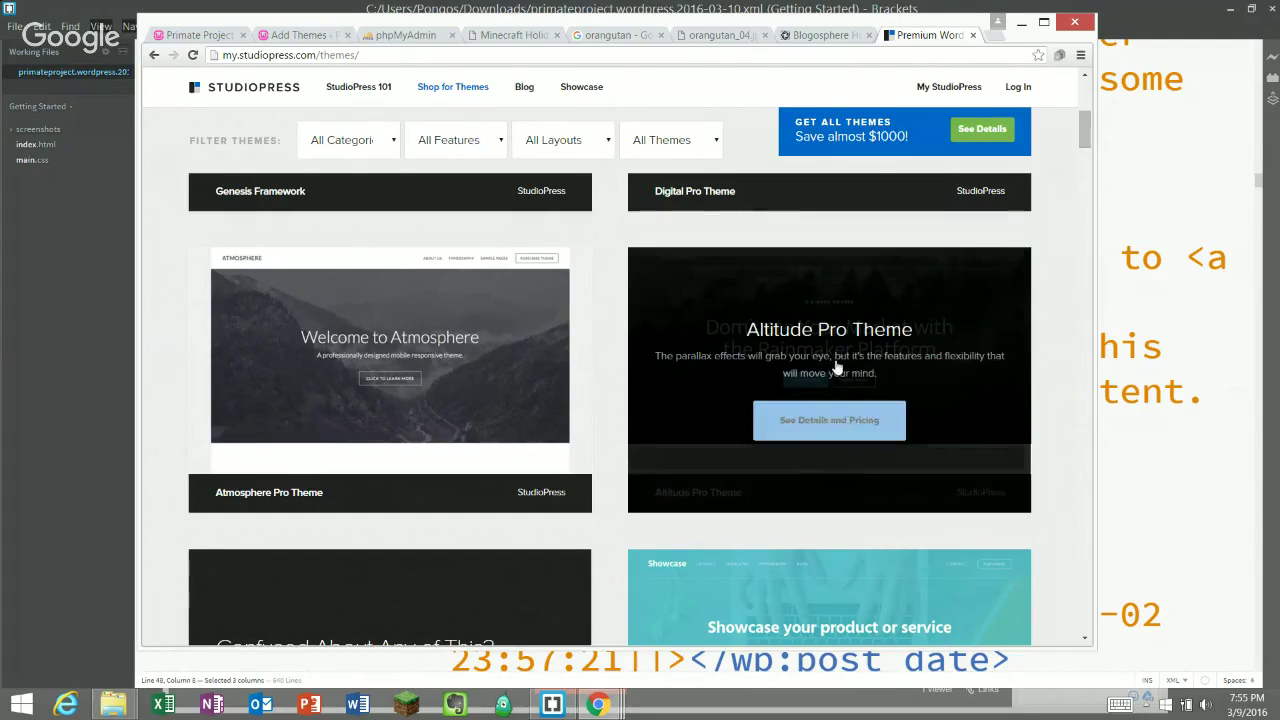
pyautogui.click(826, 421)
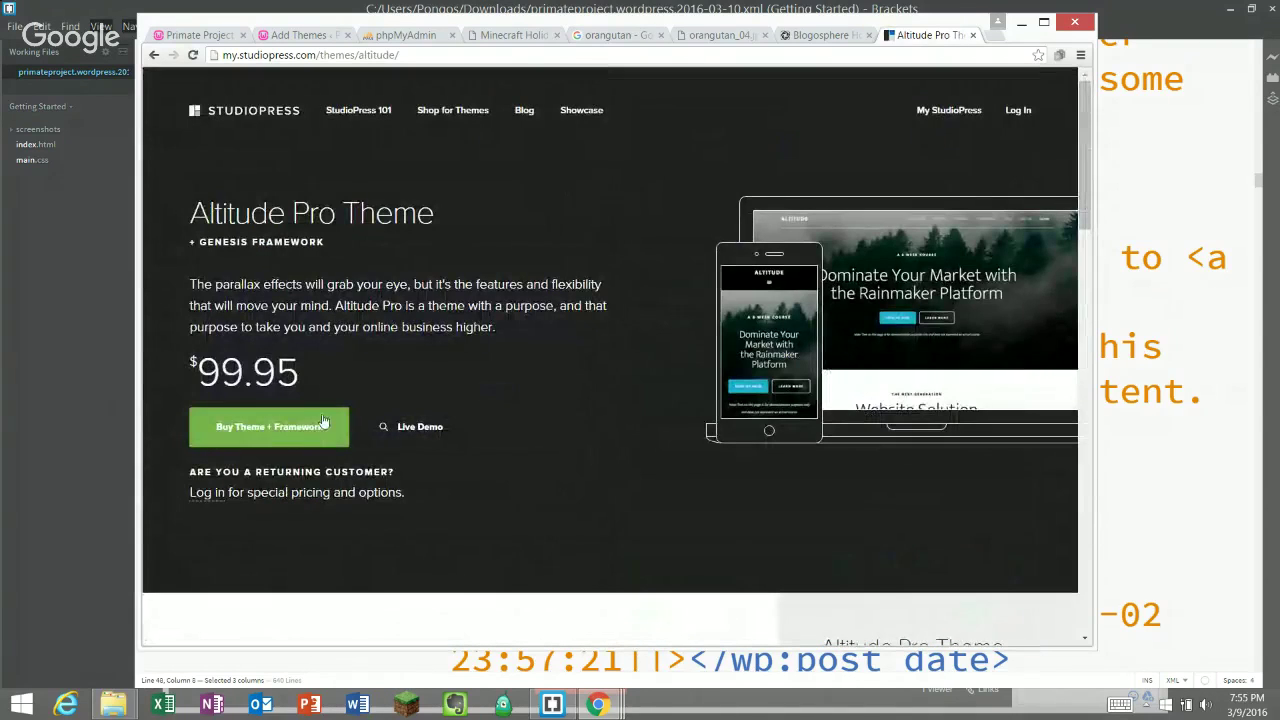
pyautogui.click(390, 426)
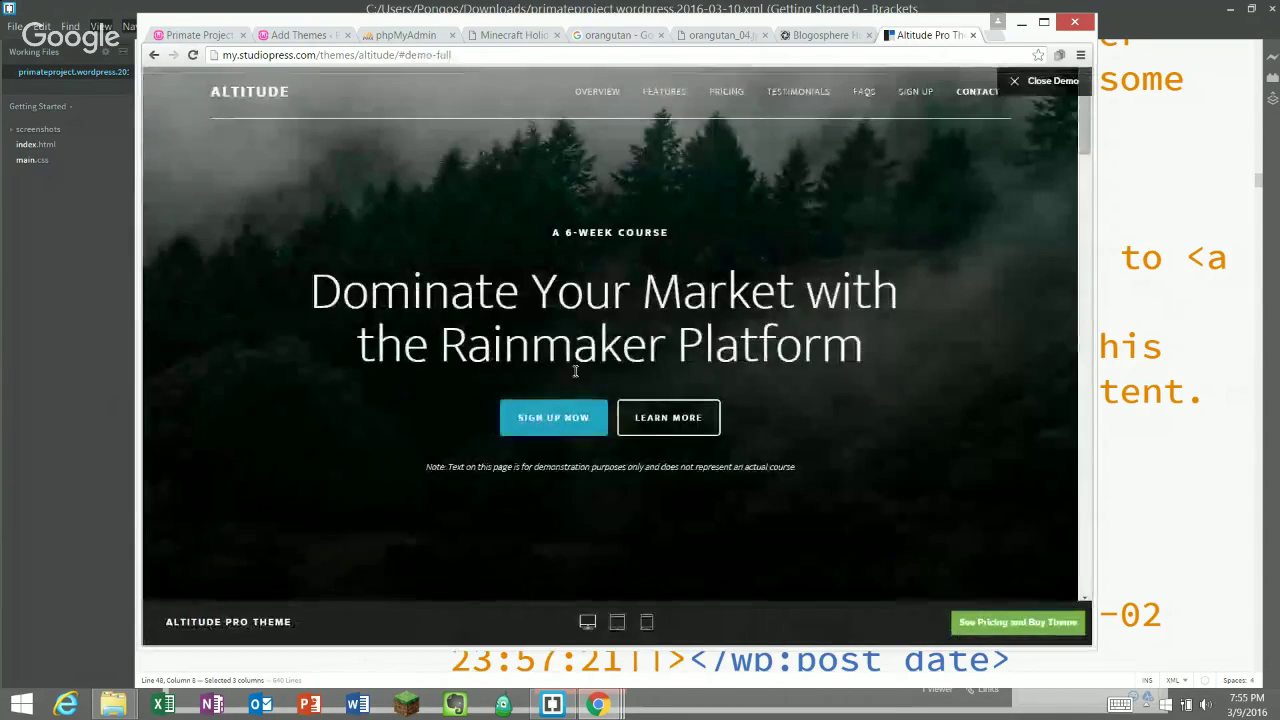
pyautogui.scroll(-10, 1000, 312)
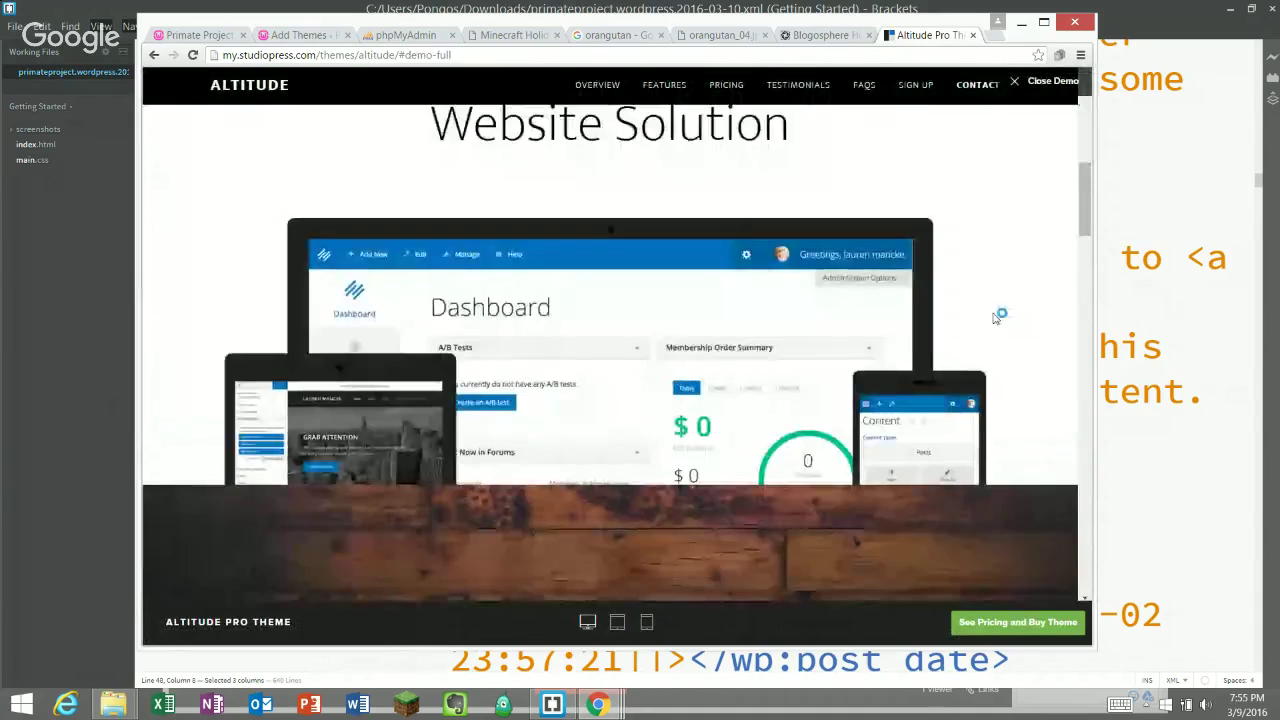
pyautogui.scroll(-8, 995, 317)
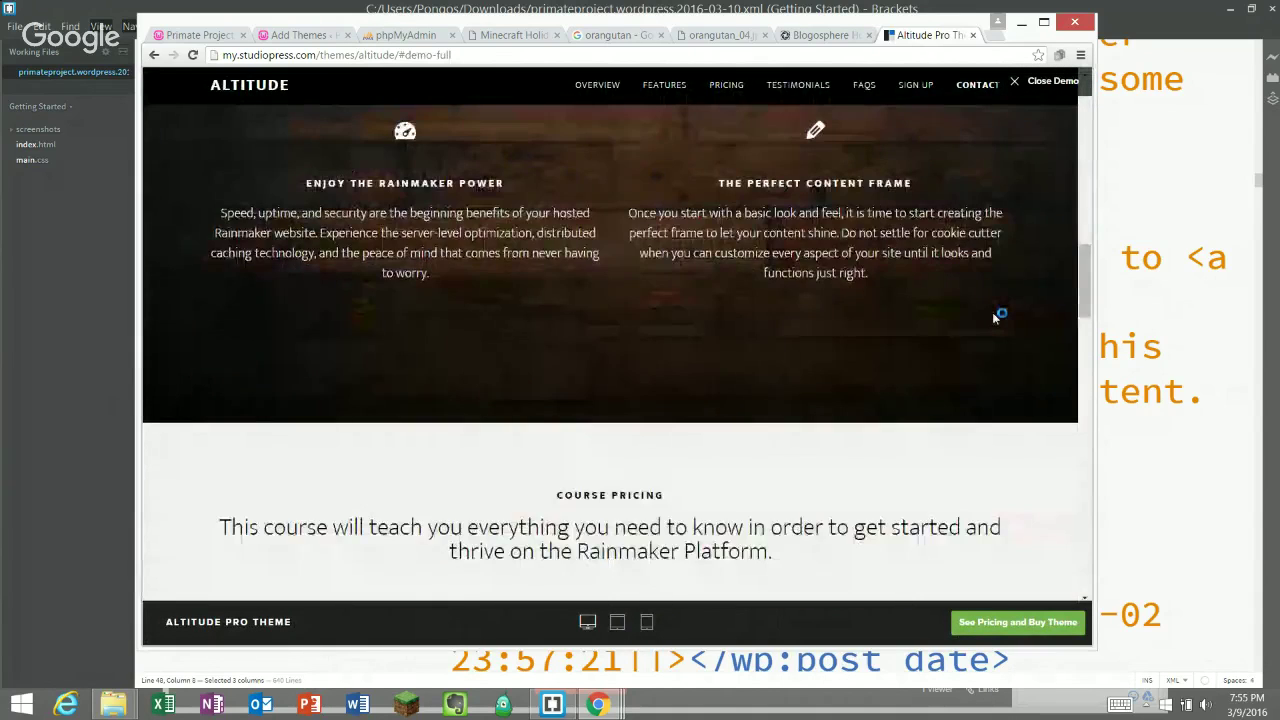
pyautogui.scroll(-8, 994, 316)
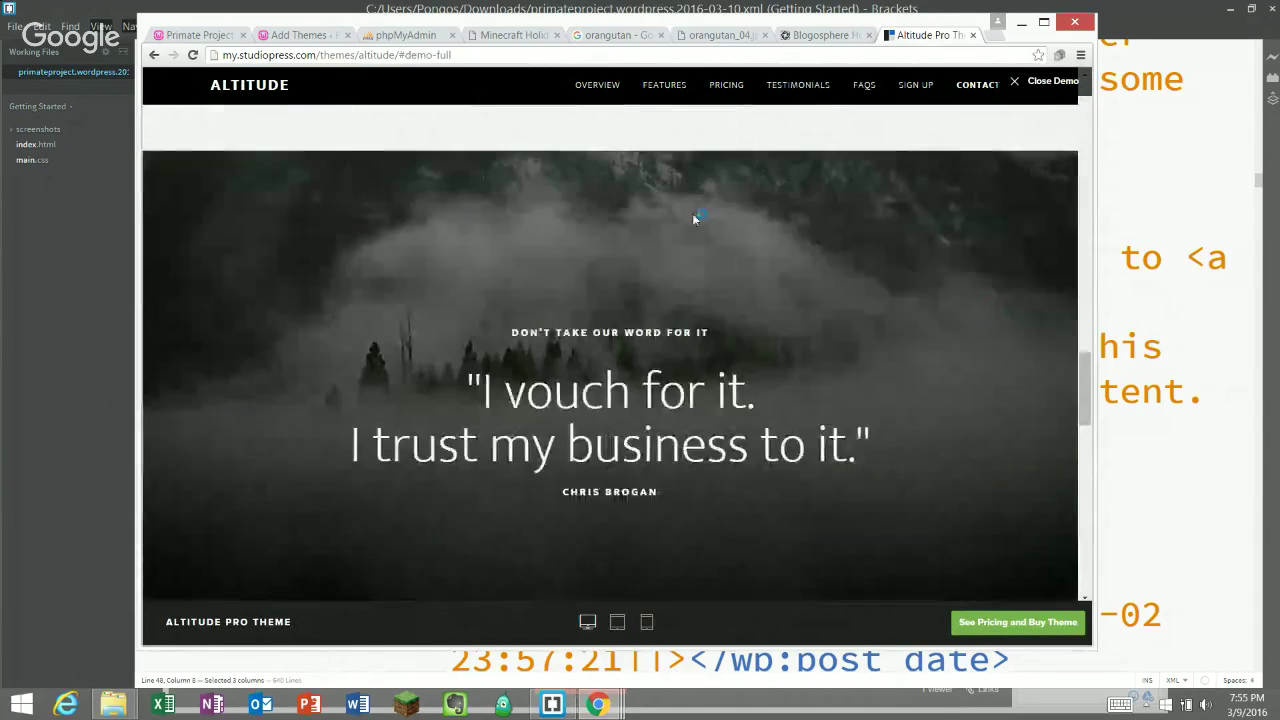
pyautogui.scroll(-3, 695, 218)
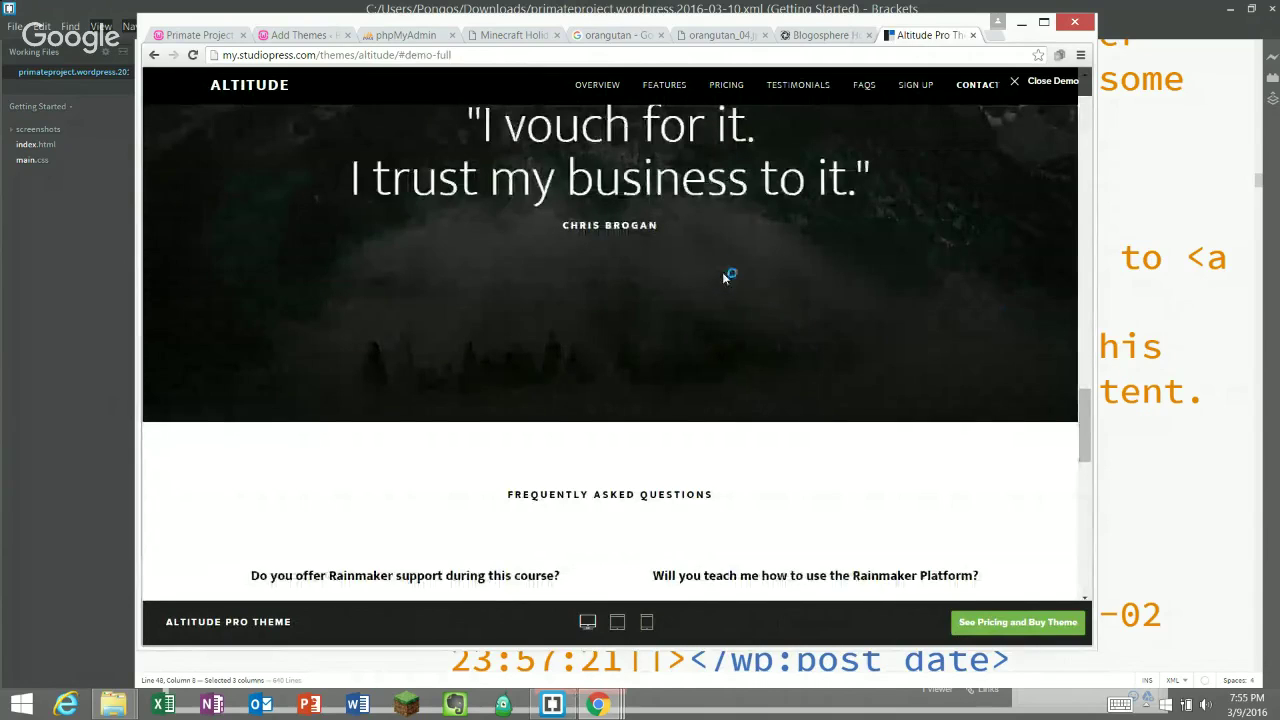
# - Look through the rest of the Altitude Pro demo page down to its footer, return to its start and close the demo page
pyautogui.scroll(-10, 729, 232)
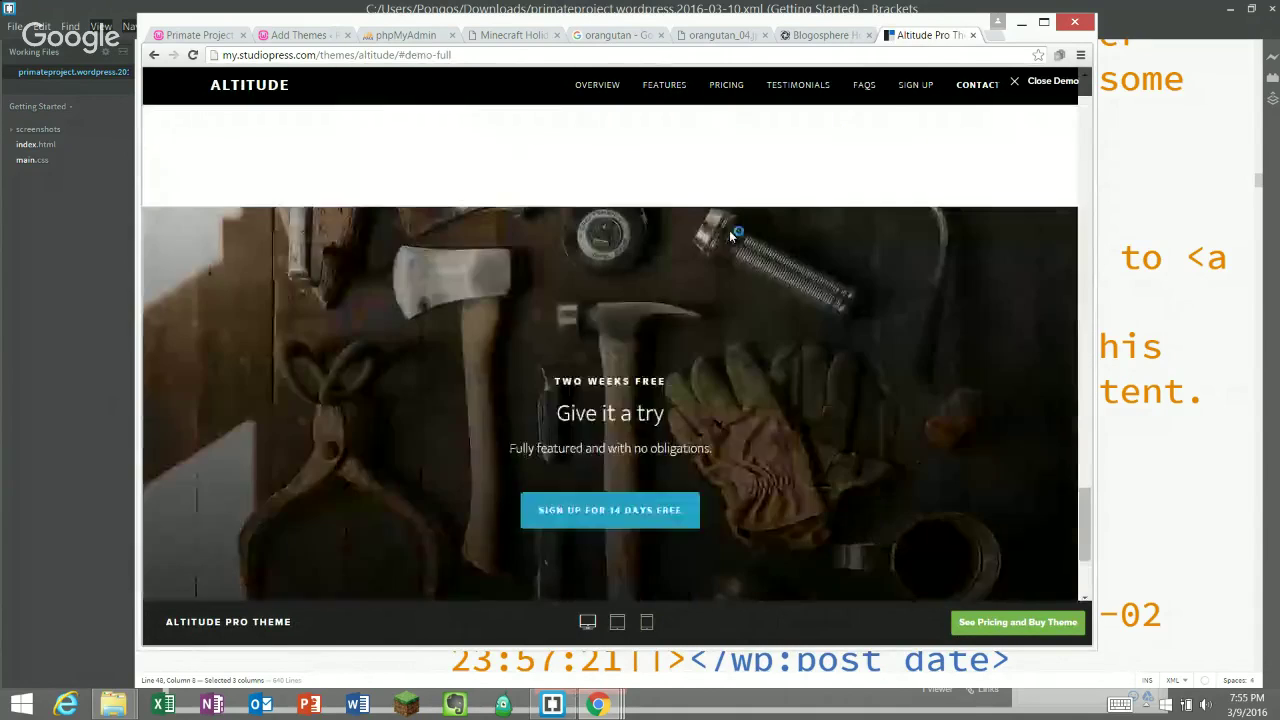
pyautogui.scroll(-1, 730, 232)
pyautogui.scroll(-1, 729, 228)
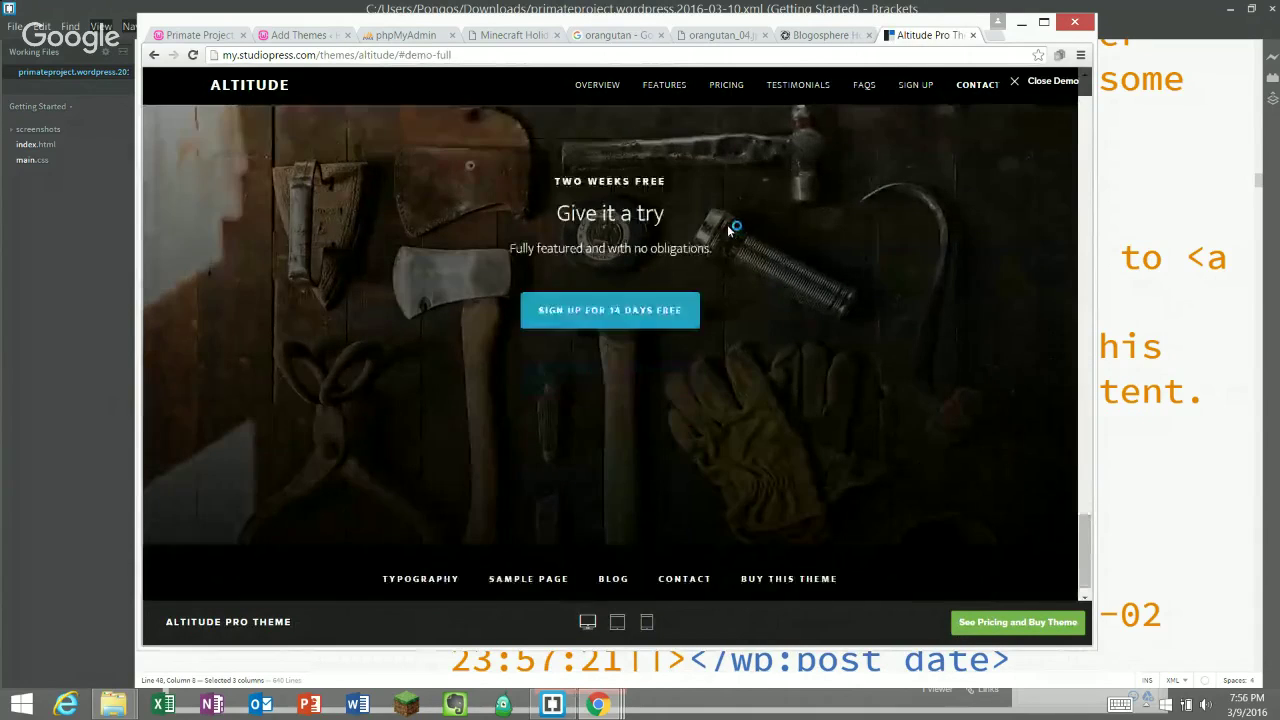
pyautogui.scroll(-1, 729, 228)
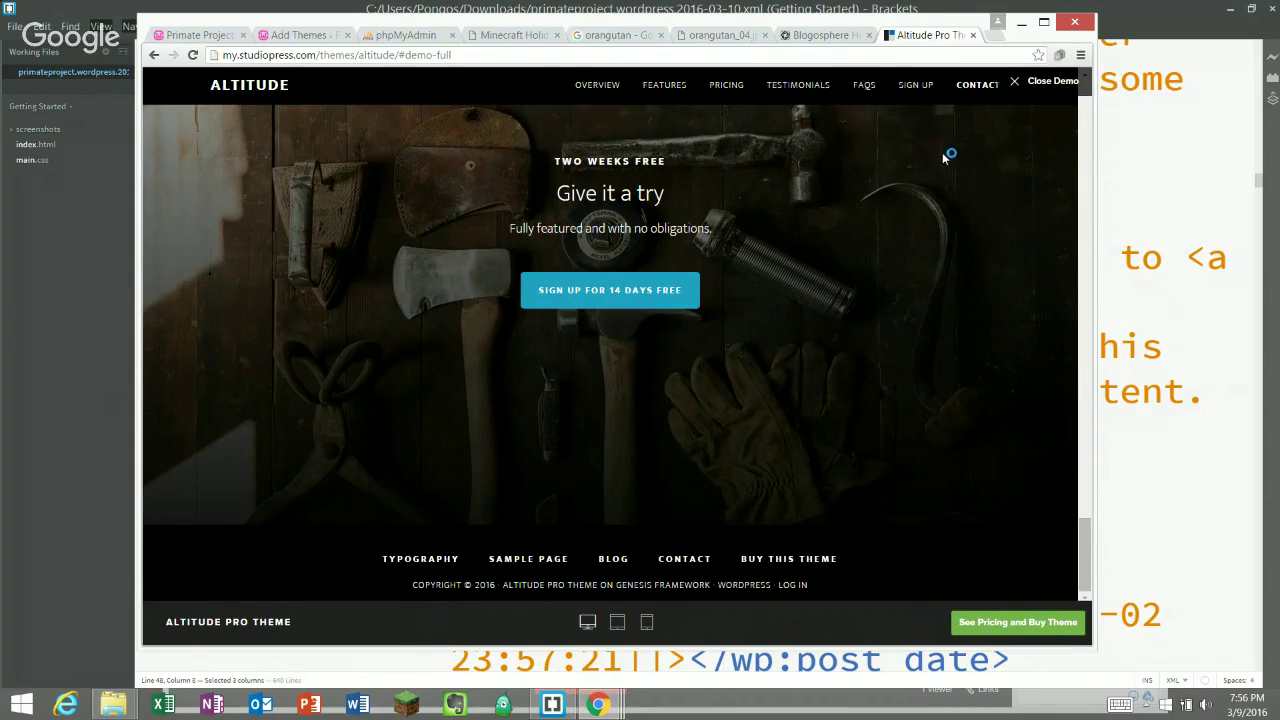
pyautogui.scroll(5, 928, 236)
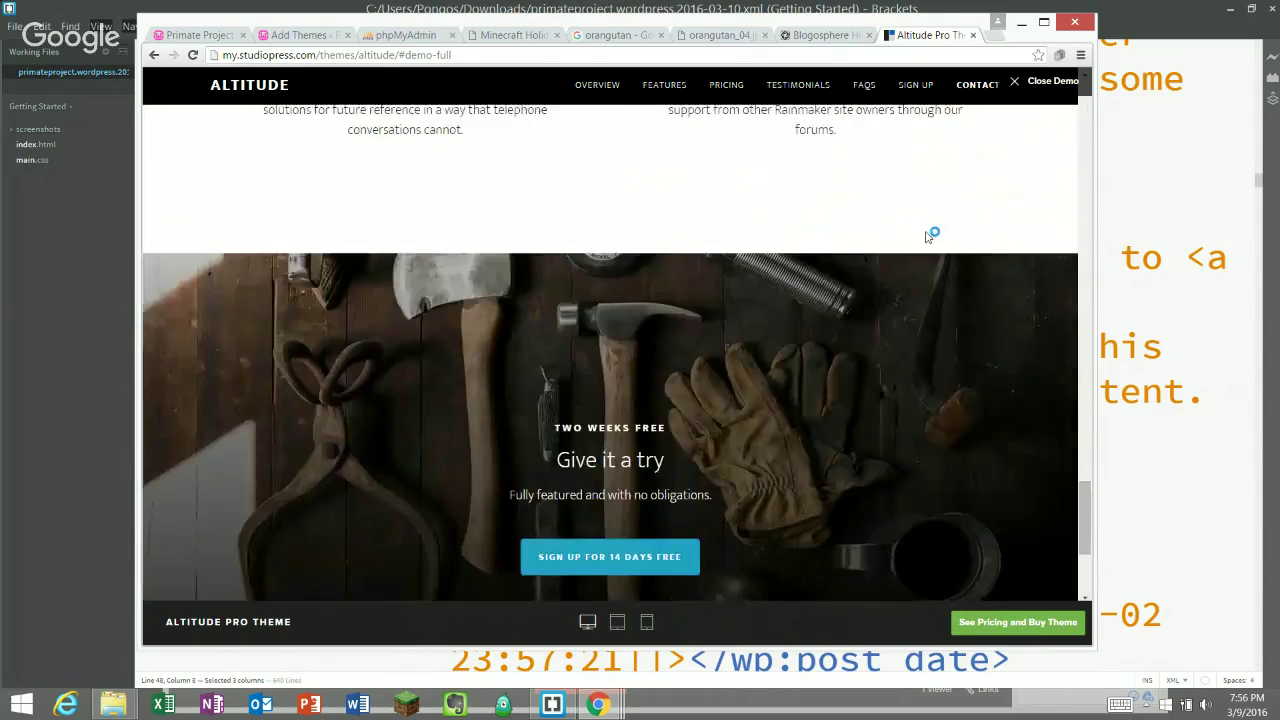
pyautogui.scroll(10, 928, 236)
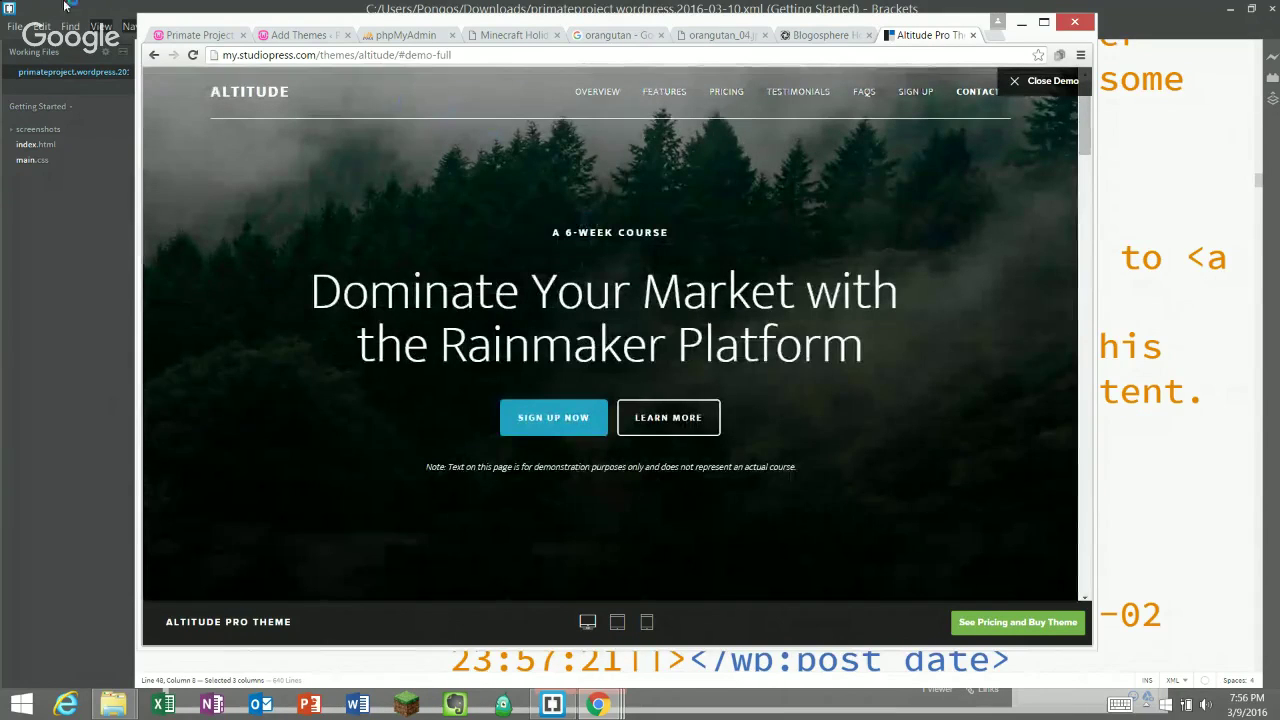
pyautogui.rightClick(156, 60)
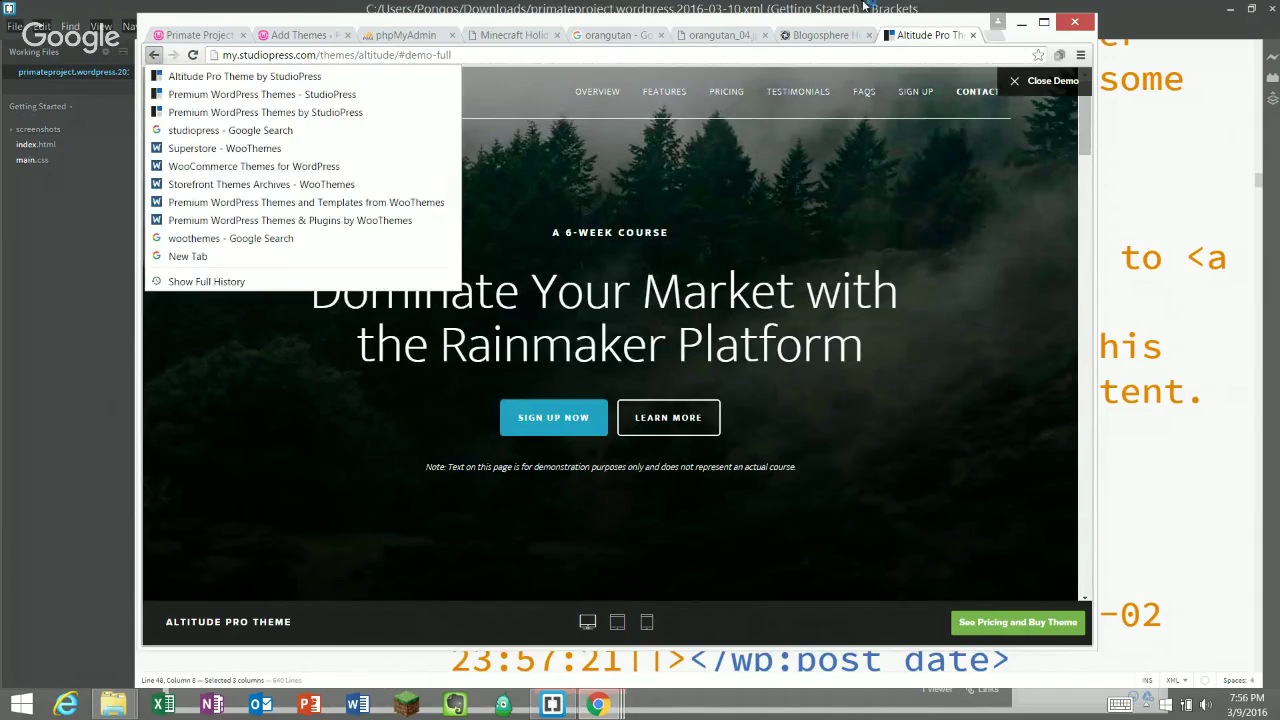
pyautogui.click(972, 35)
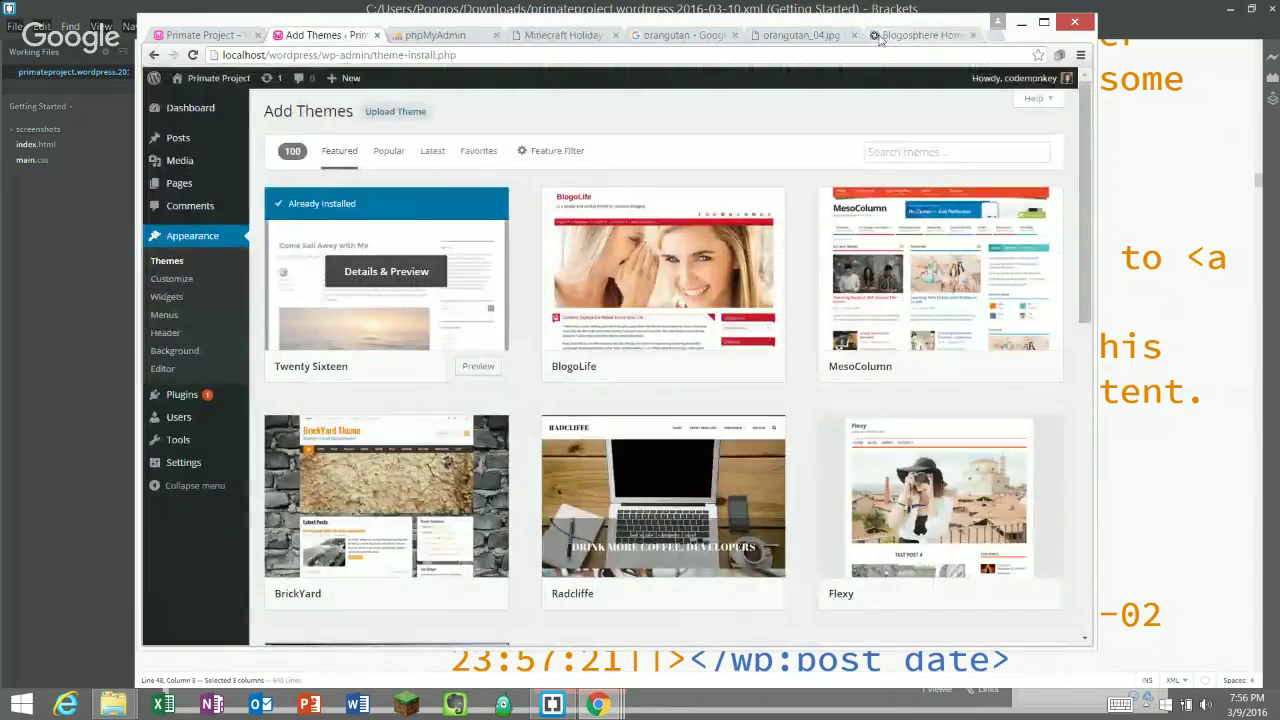
# - Search the web for elegant themes, open the Elegant Themes site and browse its theme gallery from Divi to Extra
pyautogui.click(835, 35)
pyautogui.click(319, 60)
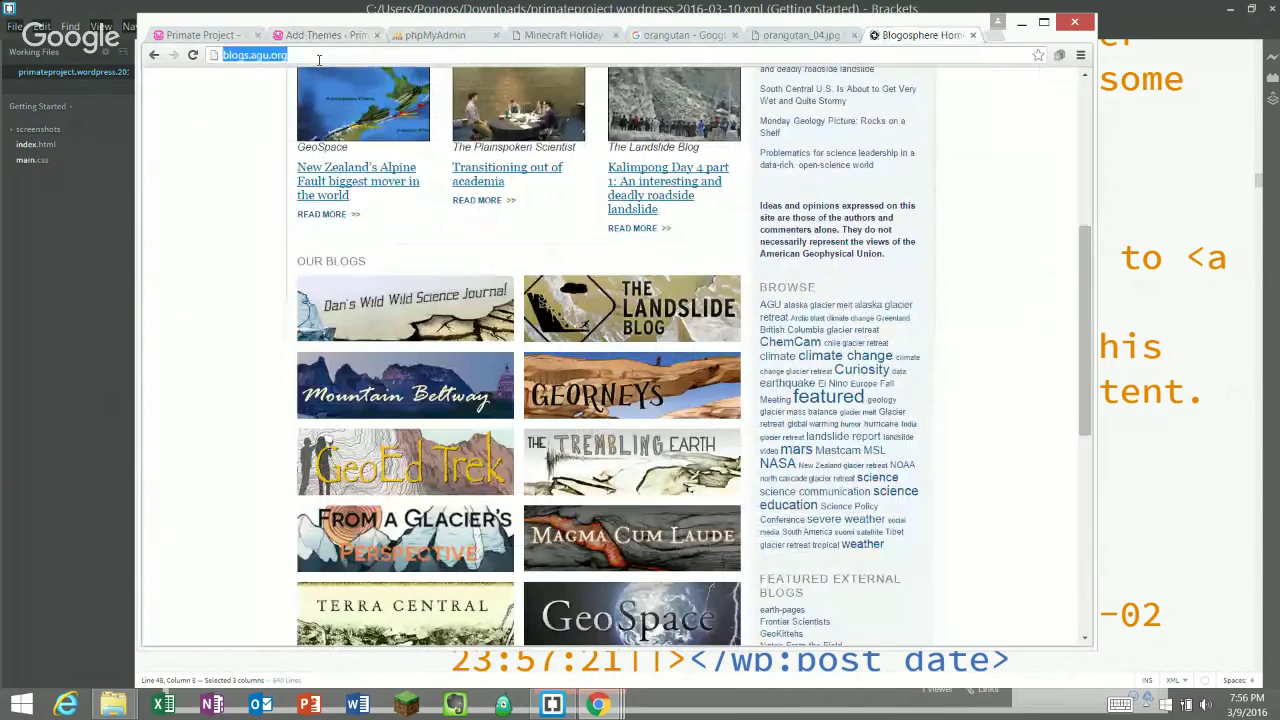
pyautogui.write('elegan')
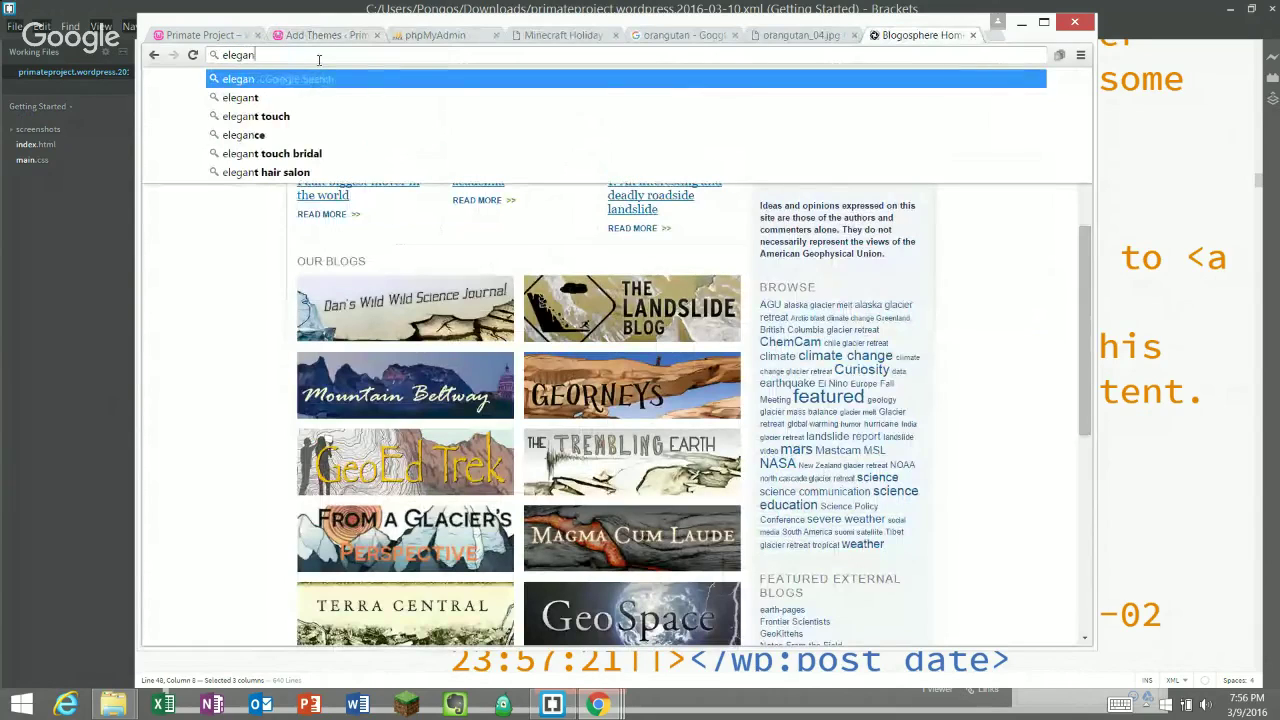
pyautogui.write('t themes')
pyautogui.press('Return')
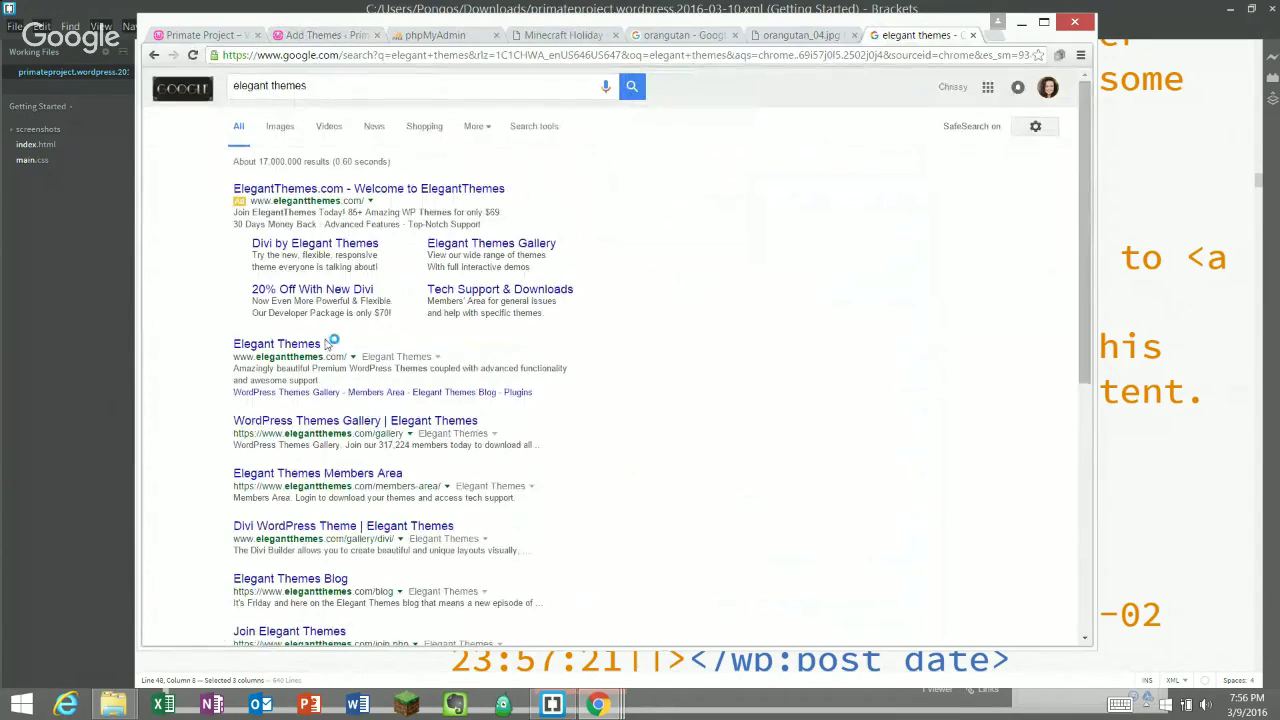
pyautogui.click(324, 344)
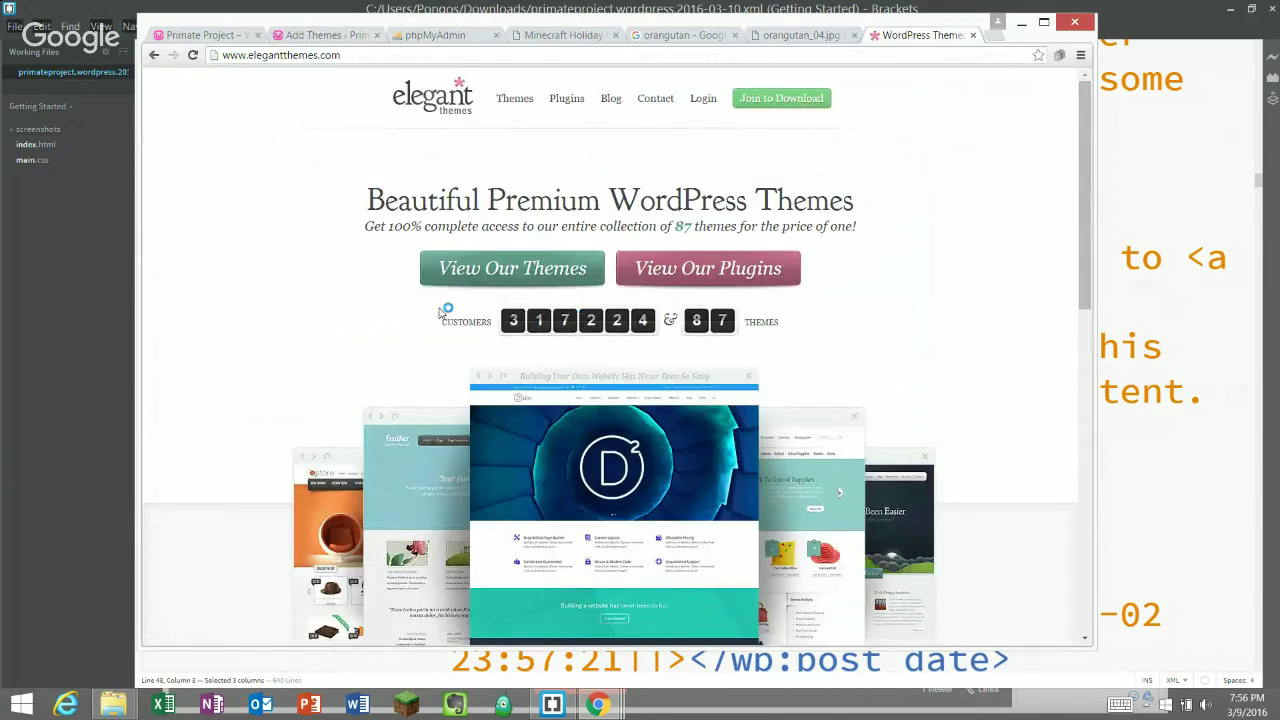
pyautogui.click(444, 279)
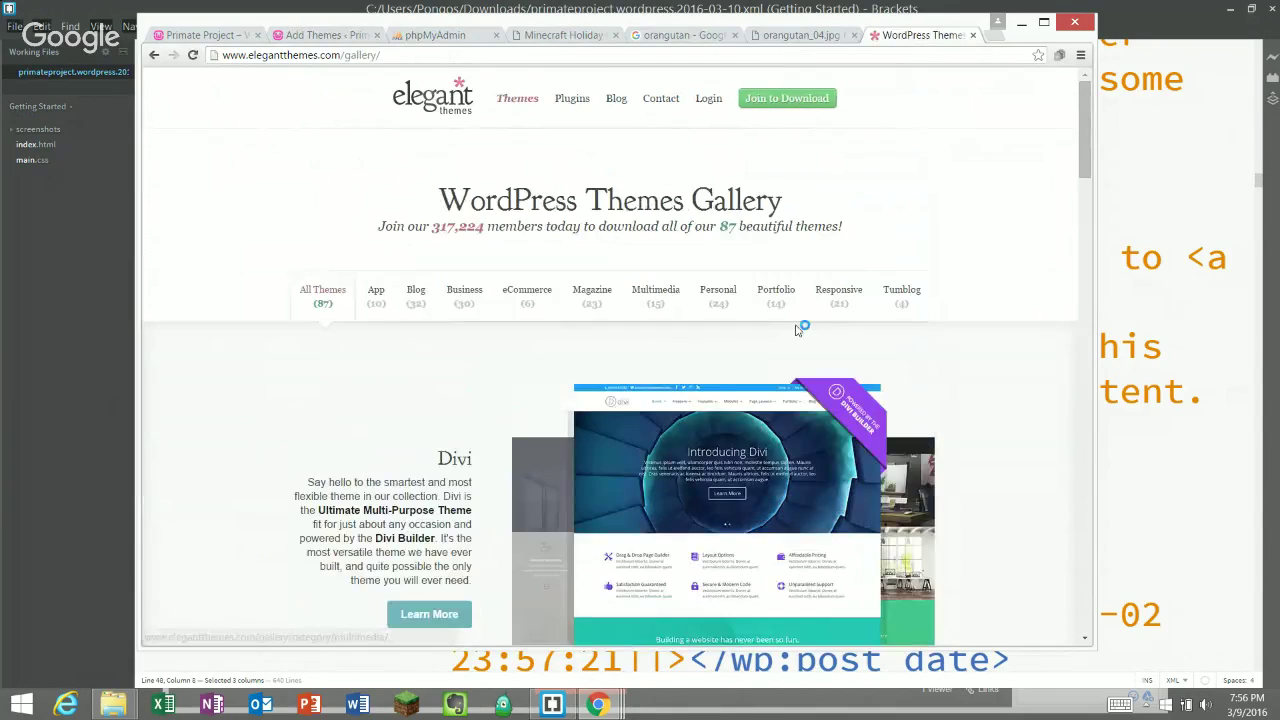
pyautogui.scroll(-3, 797, 330)
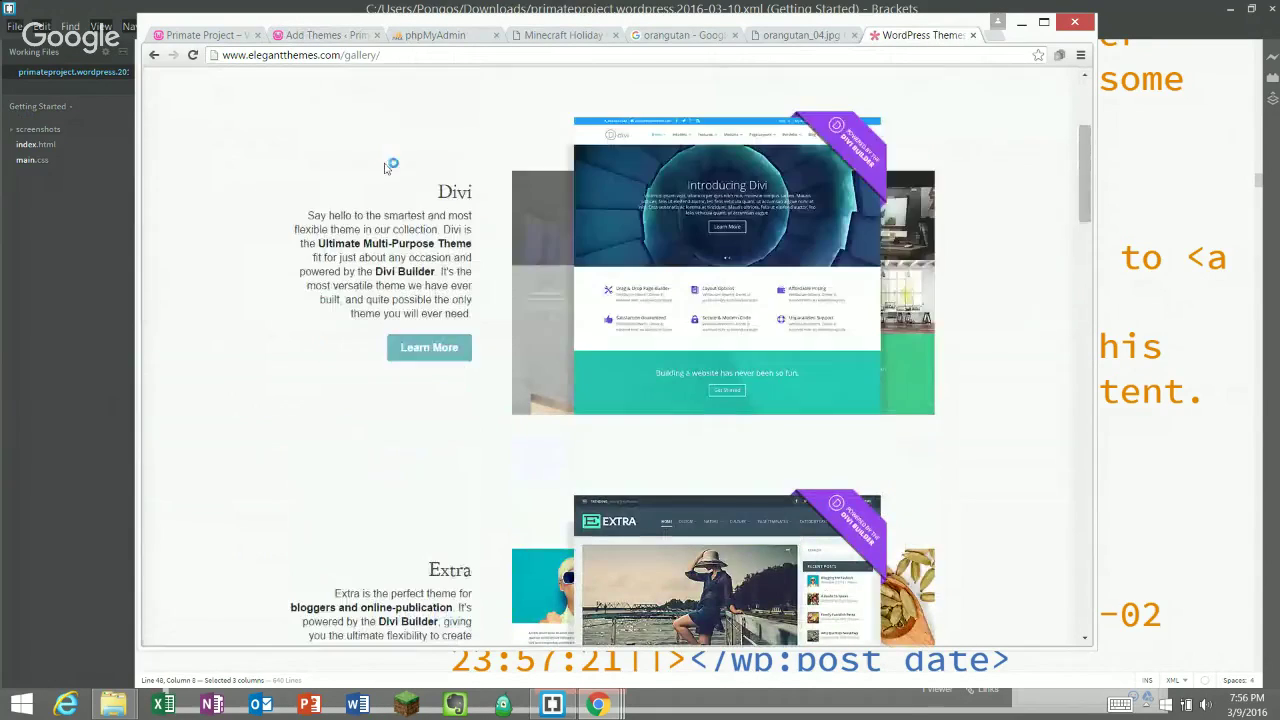
pyautogui.scroll(-1, 460, 280)
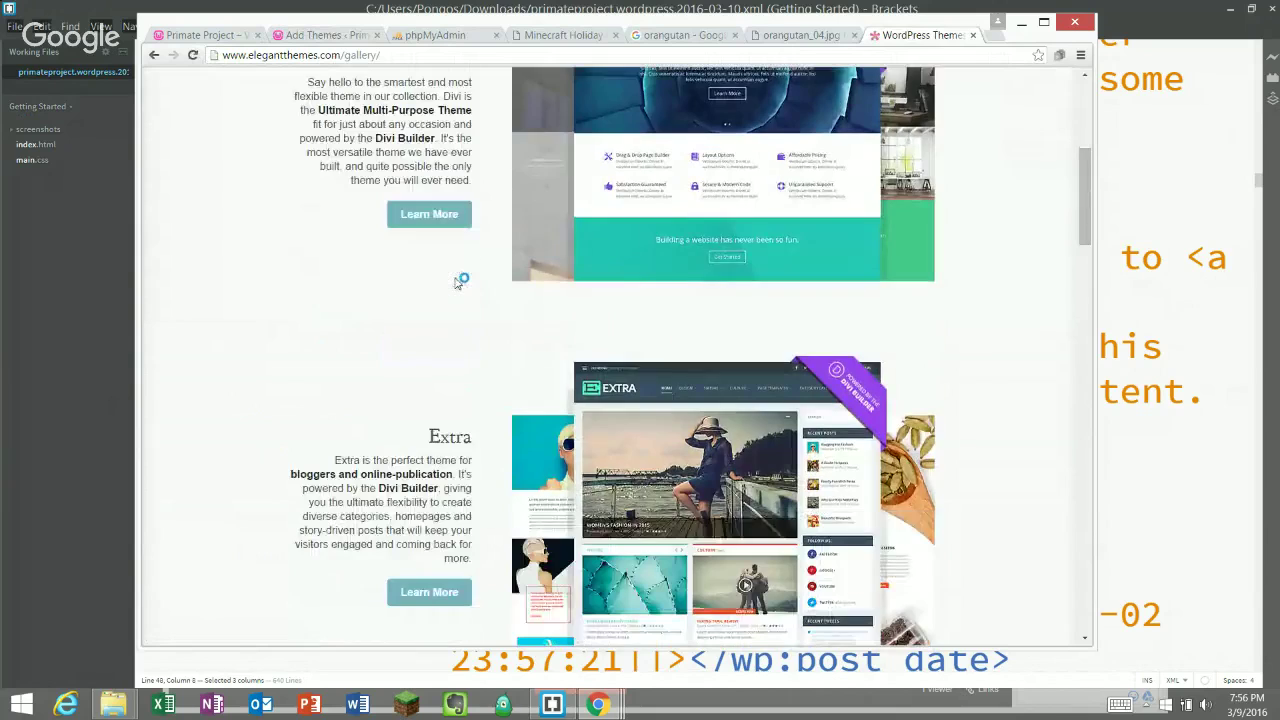
# - Search the web for graph paper press, open the Graph Paper Press site and go to its Photography Themes page
pyautogui.click(403, 55)
pyautogui.write('grap')
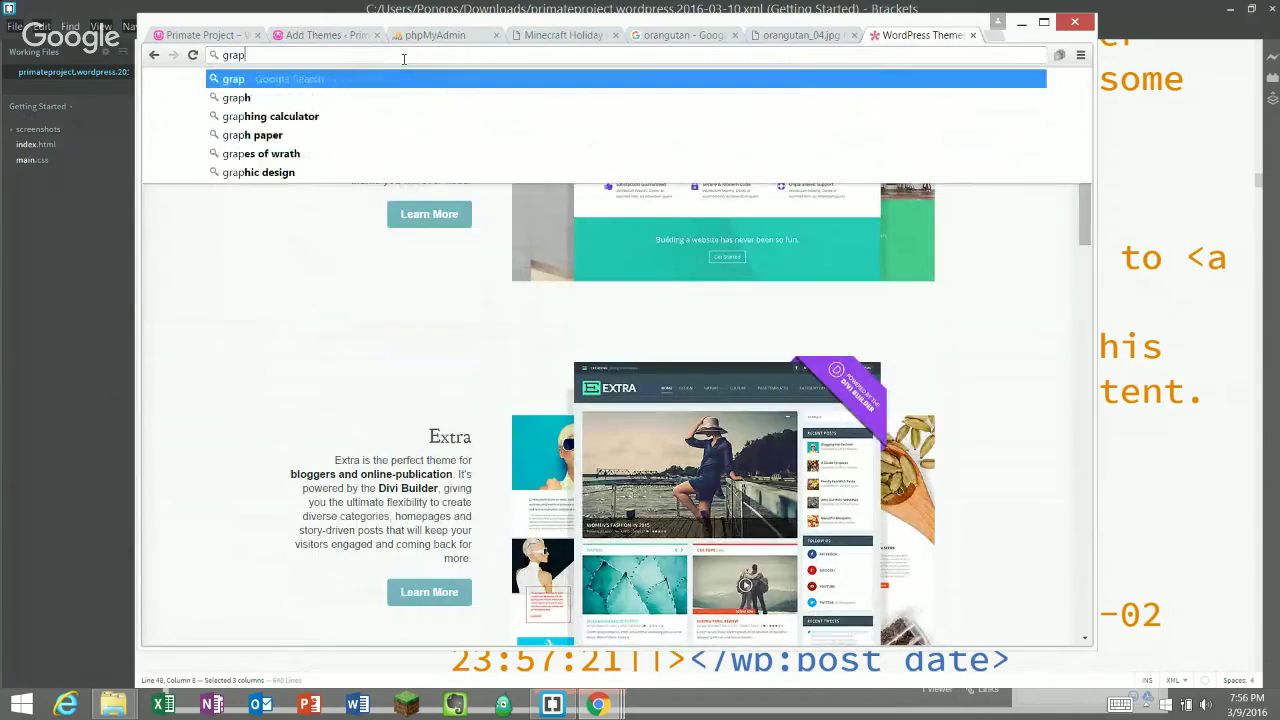
pyautogui.write('h paper ')
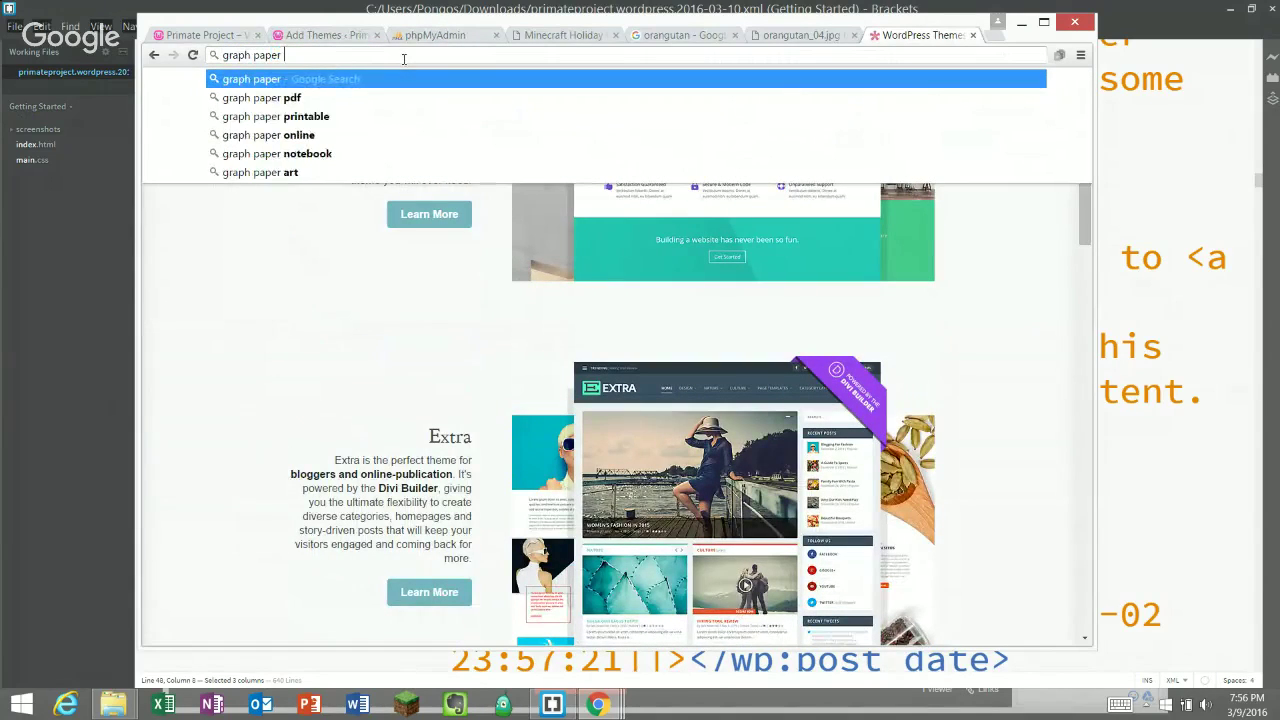
pyautogui.write('pres')
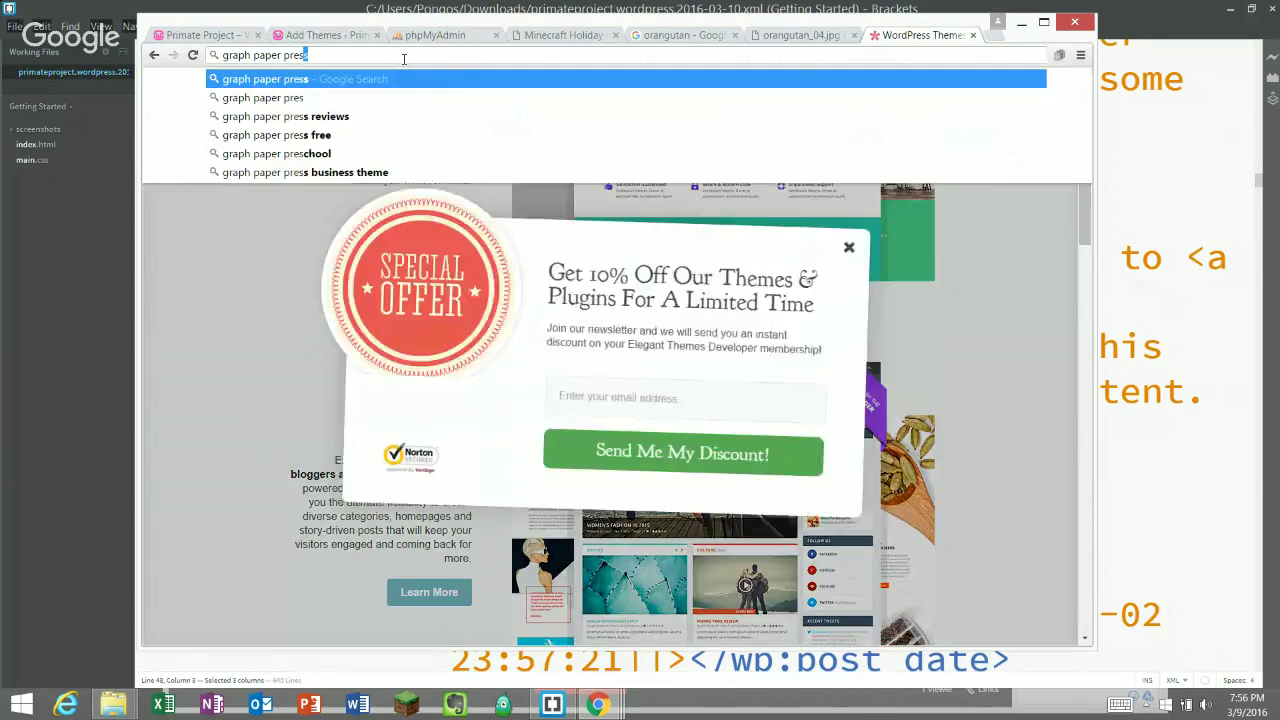
pyautogui.press('Return')
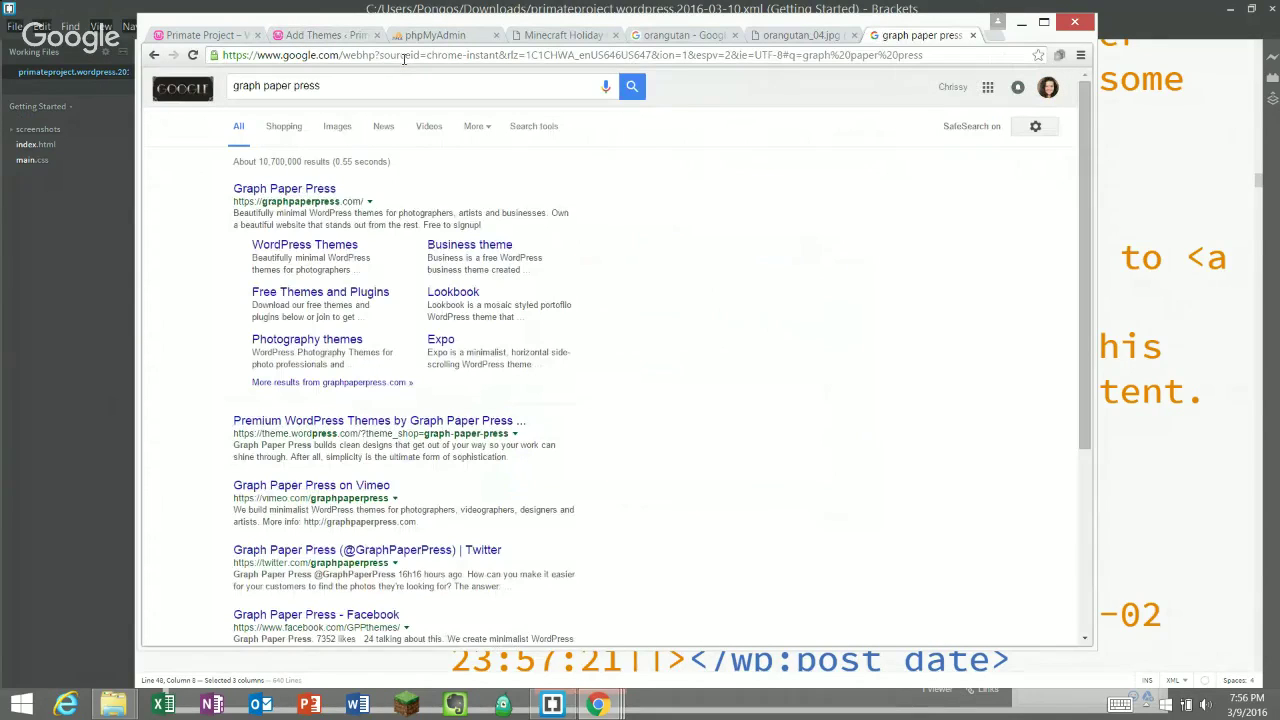
pyautogui.click(262, 192)
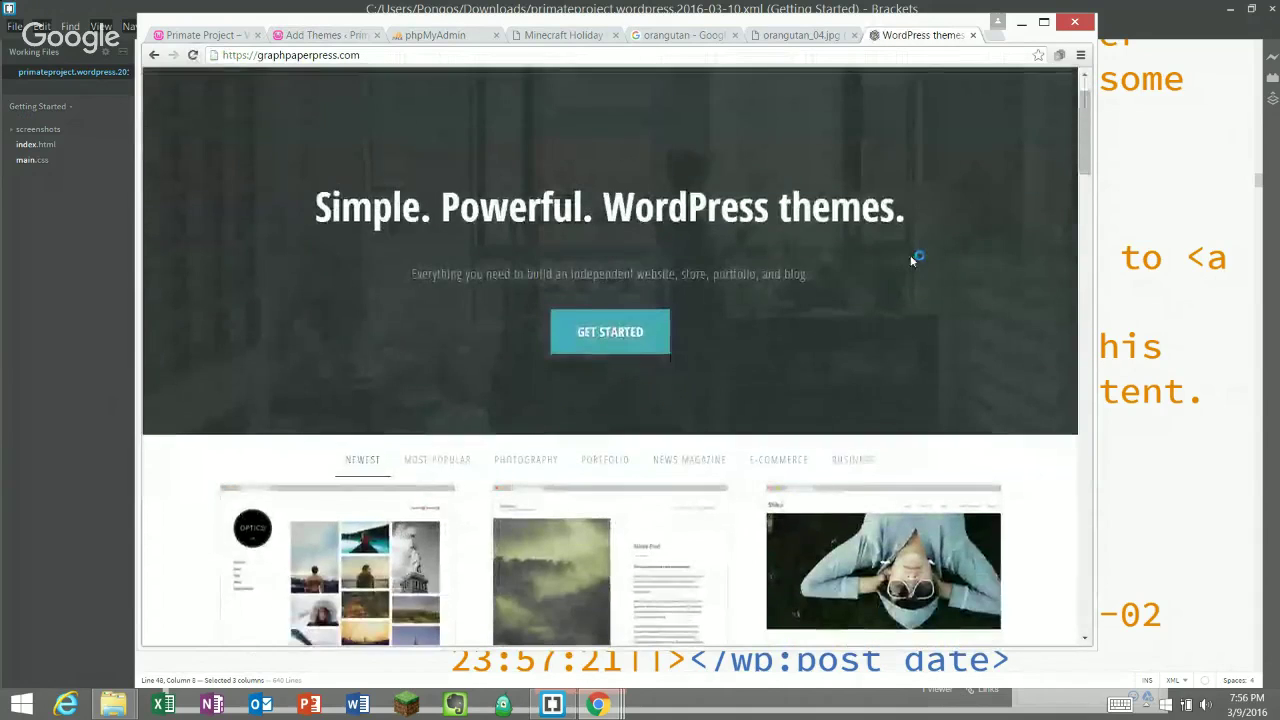
pyautogui.moveTo(680, 100)
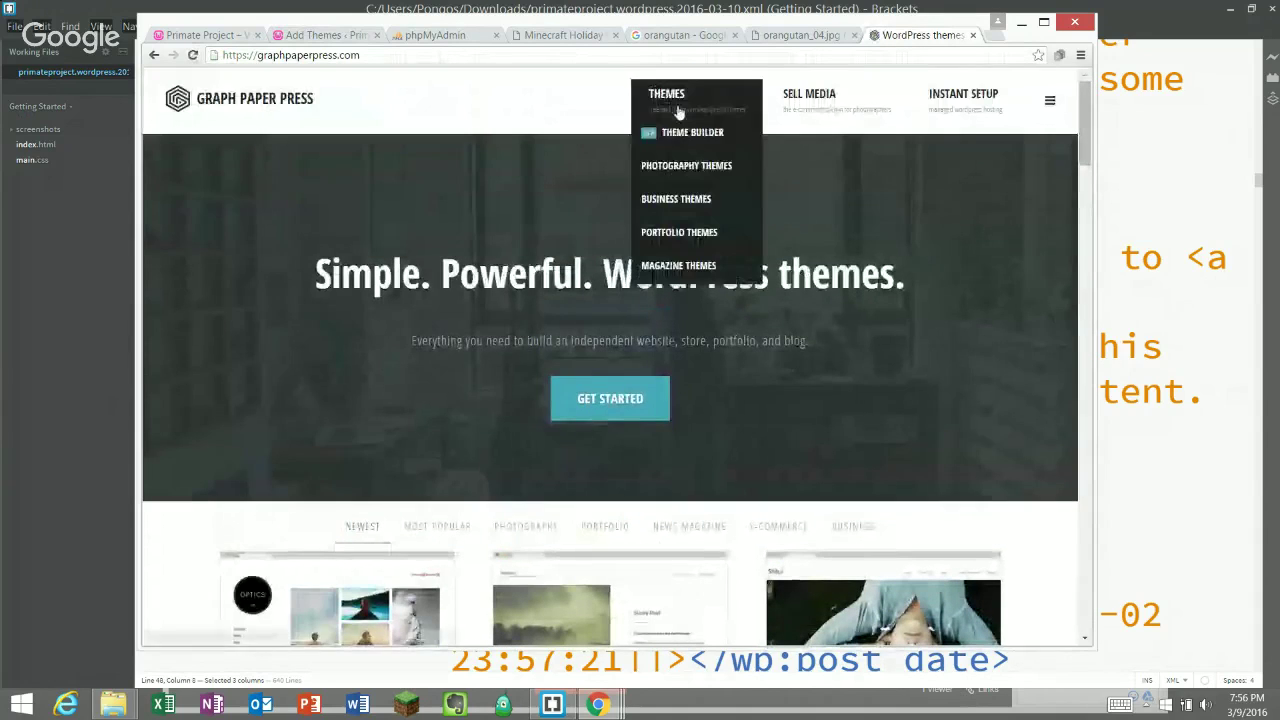
pyautogui.click(677, 176)
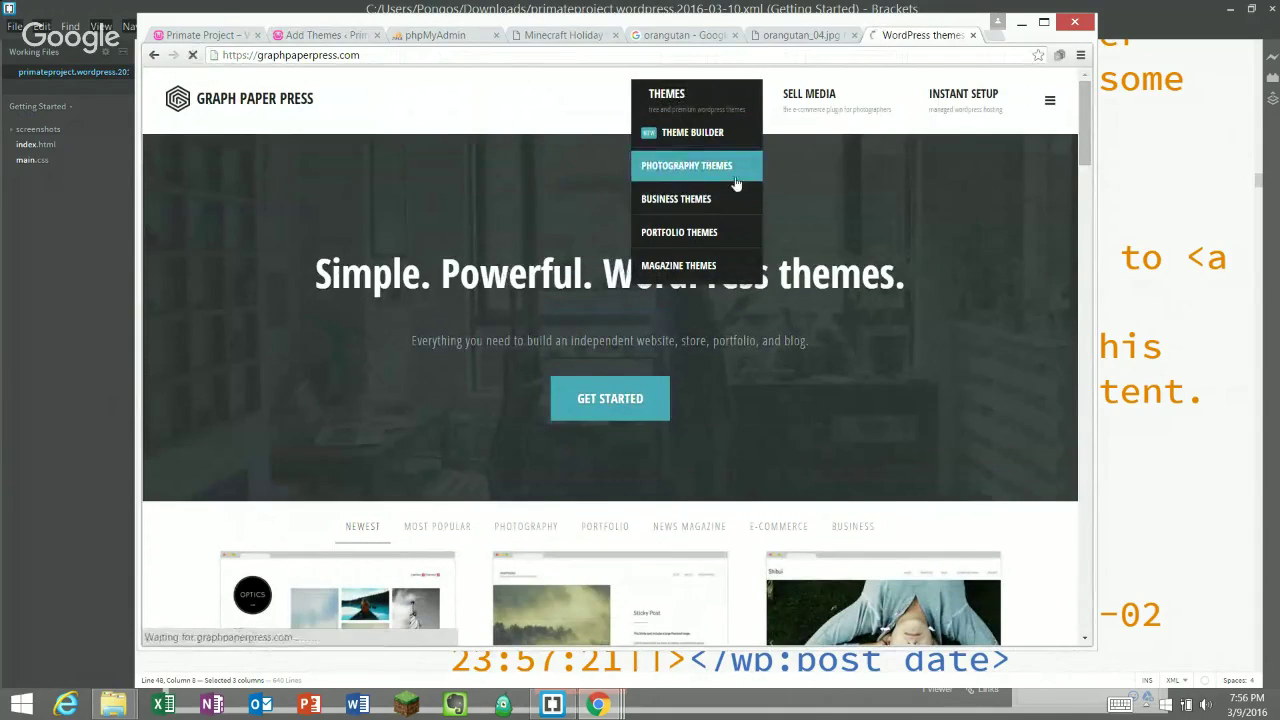
# - Browse the Graph Paper Press photography themes, from Optics and Photolog through Wall Street and Chromatic
pyautogui.scroll(-2, 846, 311)
pyautogui.scroll(-2, 846, 311)
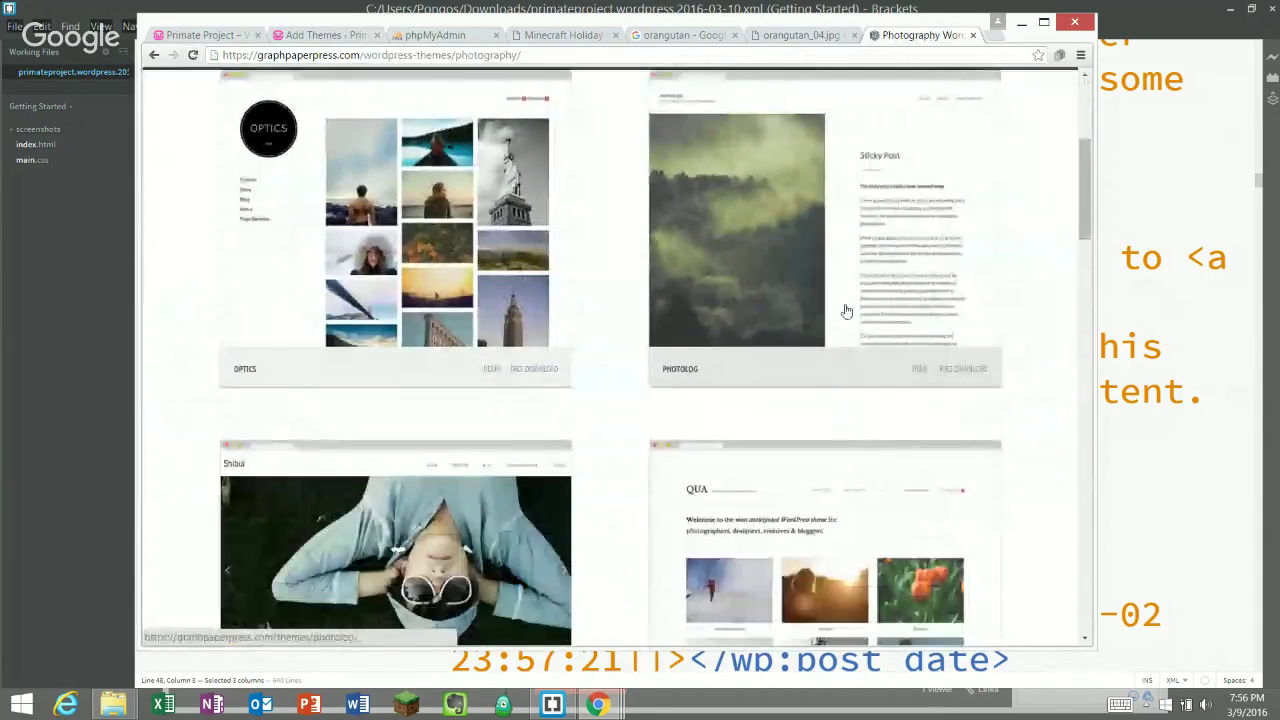
pyautogui.scroll(-3, 870, 330)
pyautogui.scroll(-5, 873, 292)
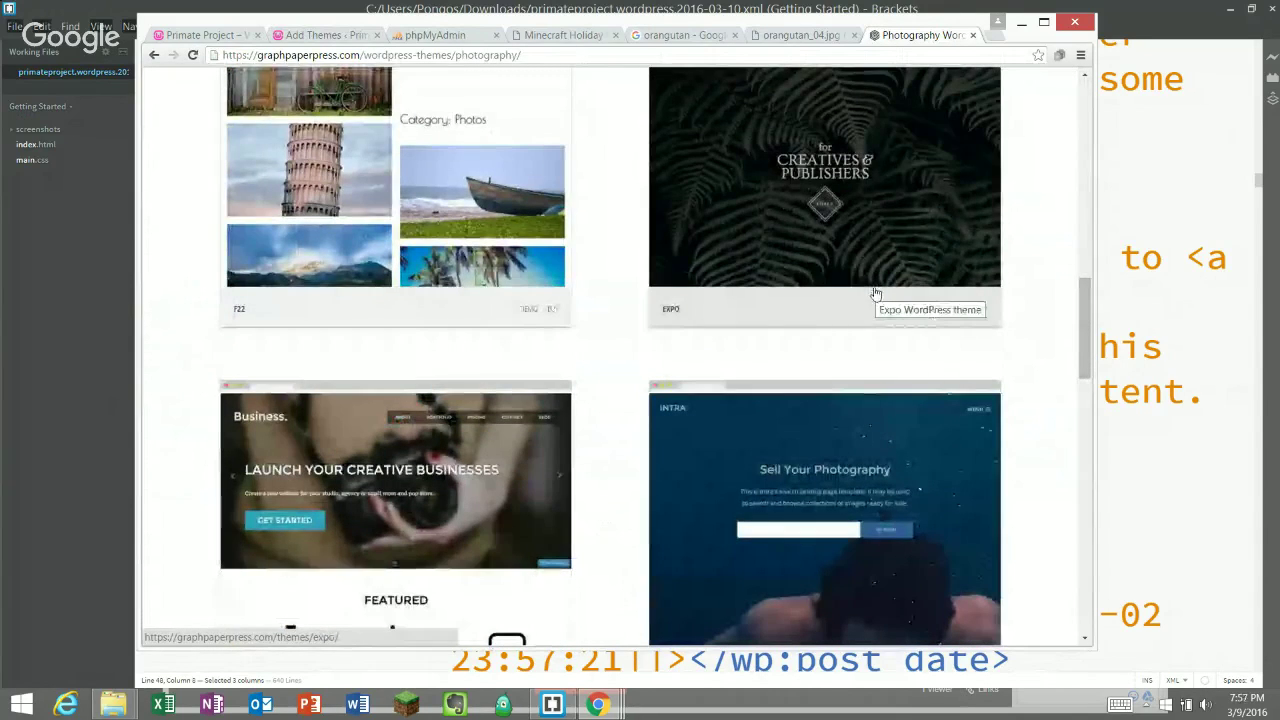
pyautogui.scroll(-3, 873, 295)
pyautogui.scroll(-8, 943, 266)
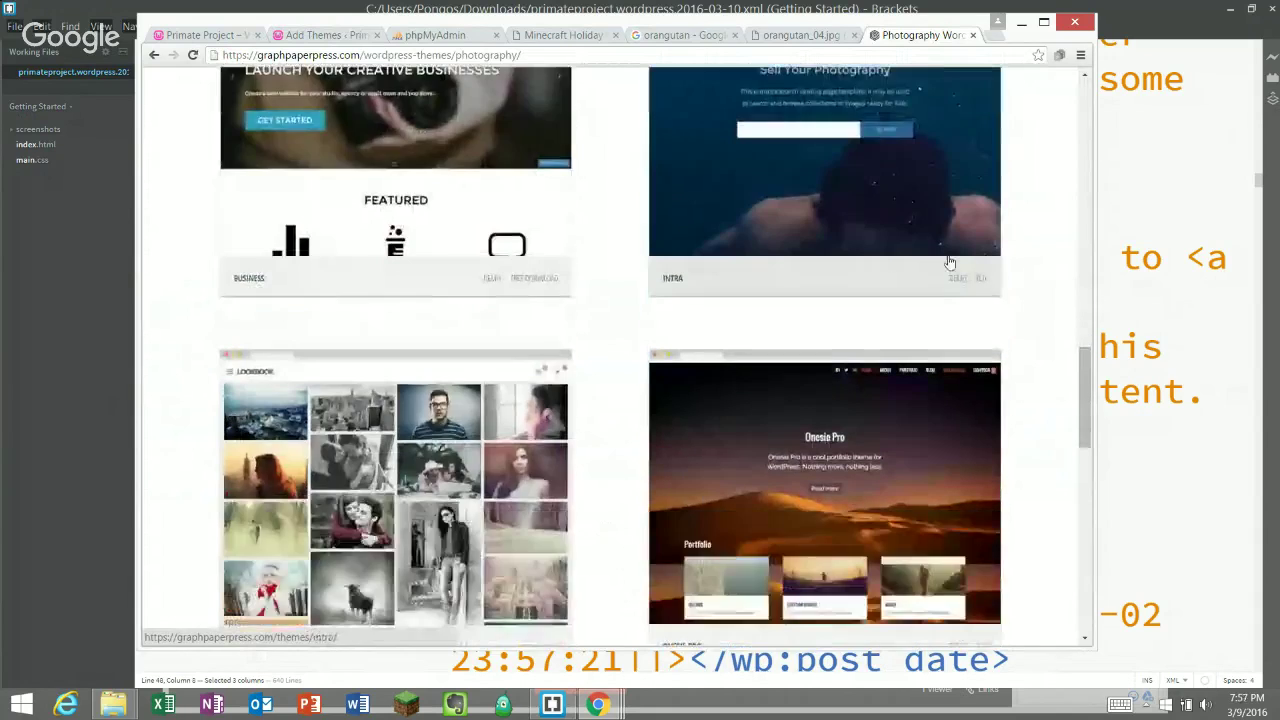
pyautogui.scroll(-2, 957, 262)
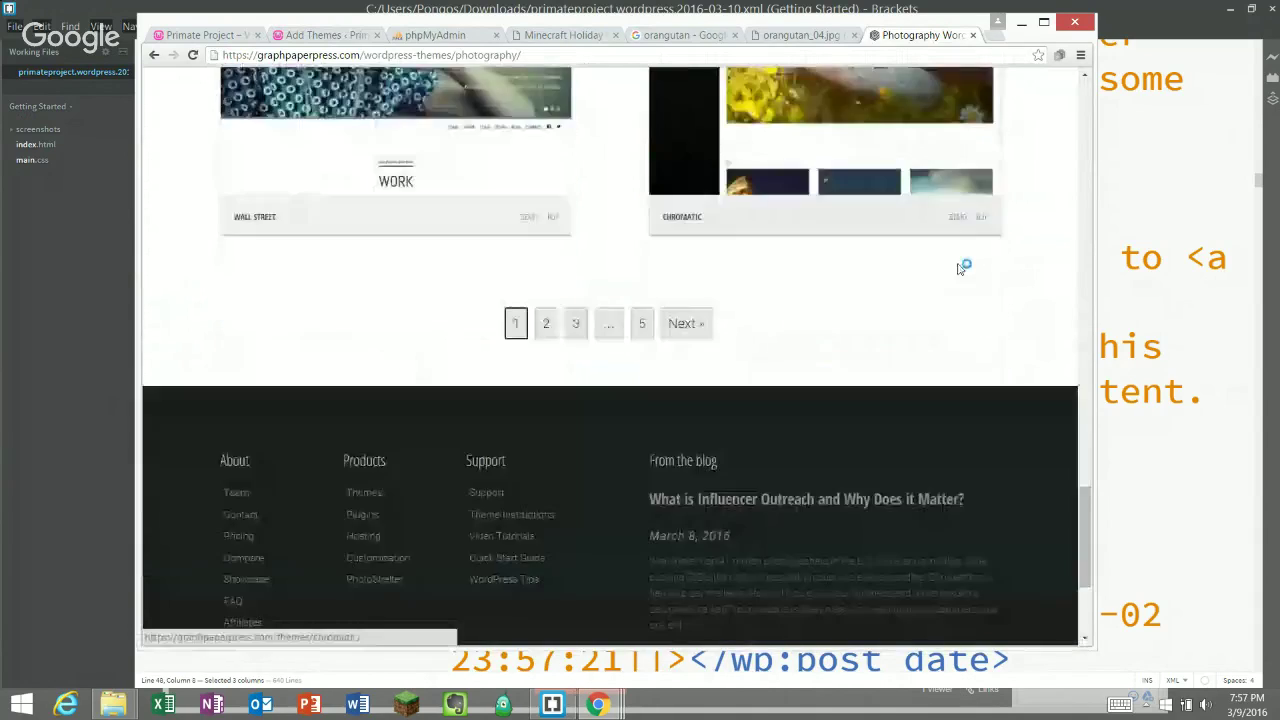
pyautogui.scroll(4, 960, 265)
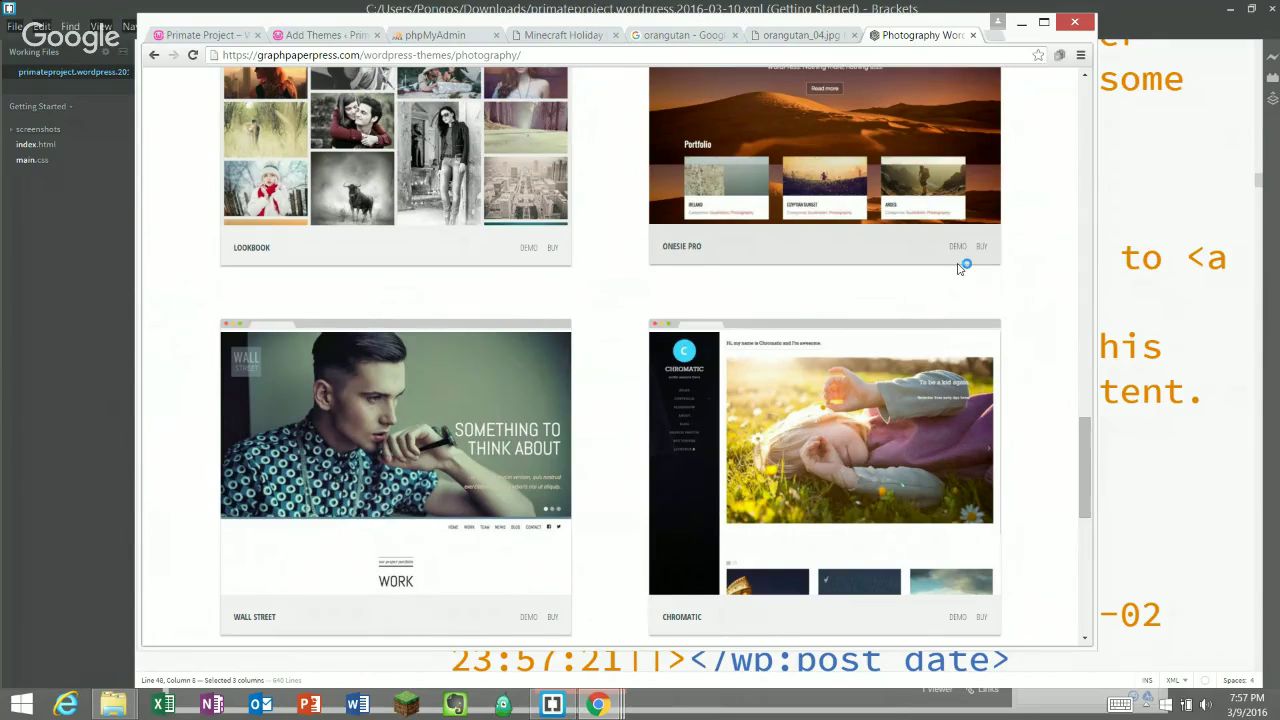
# - Show the zip upload form on the WordPress Add Themes page, then open its file chooser and cancel it
pyautogui.click(312, 35)
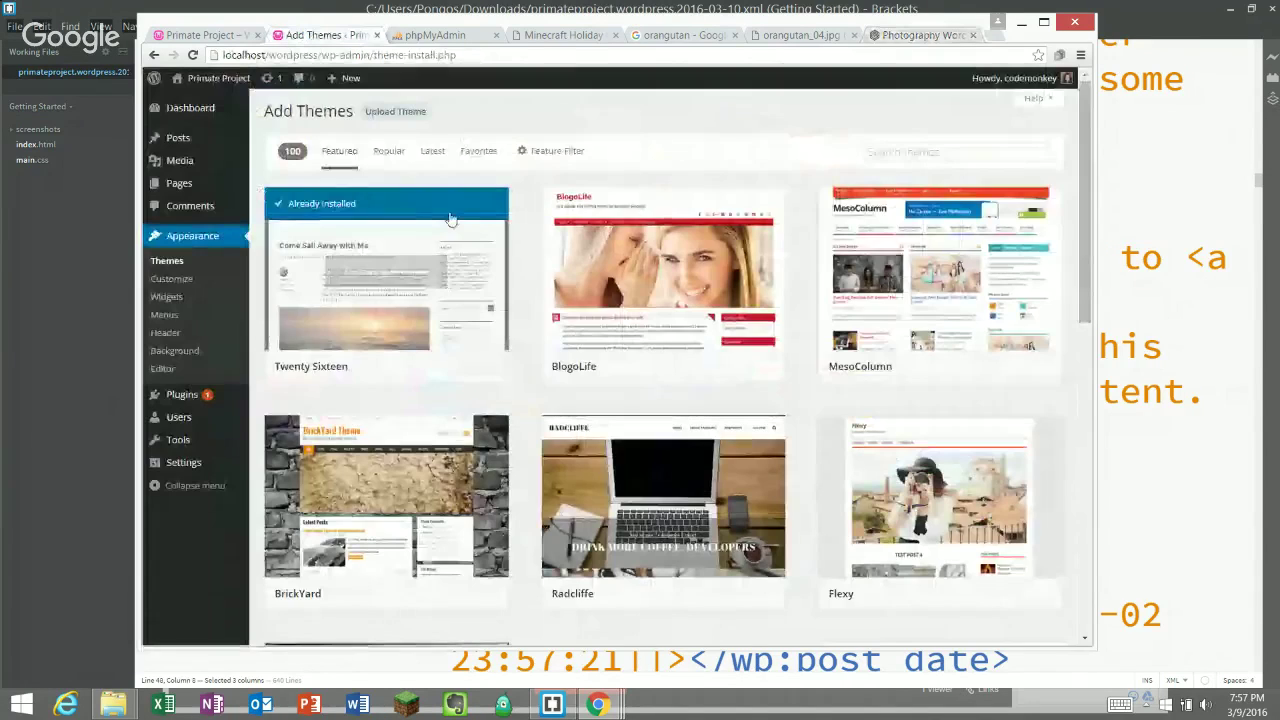
pyautogui.click(395, 113)
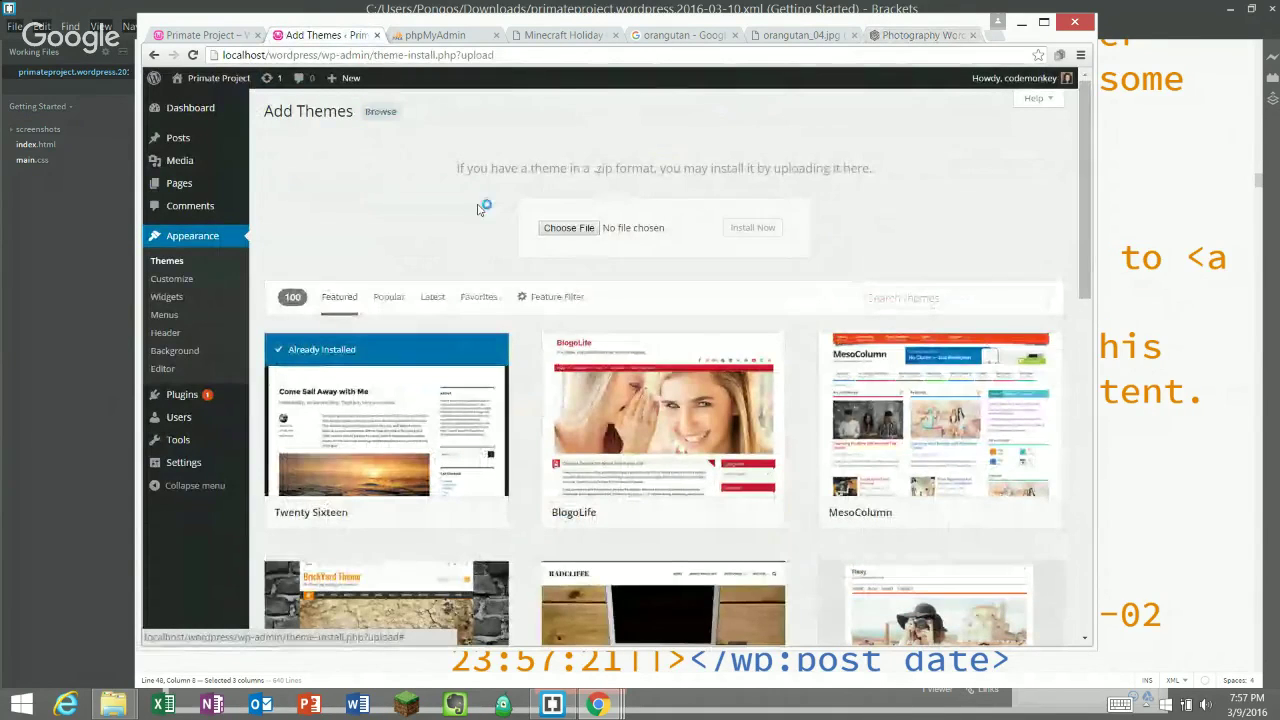
pyautogui.click(579, 235)
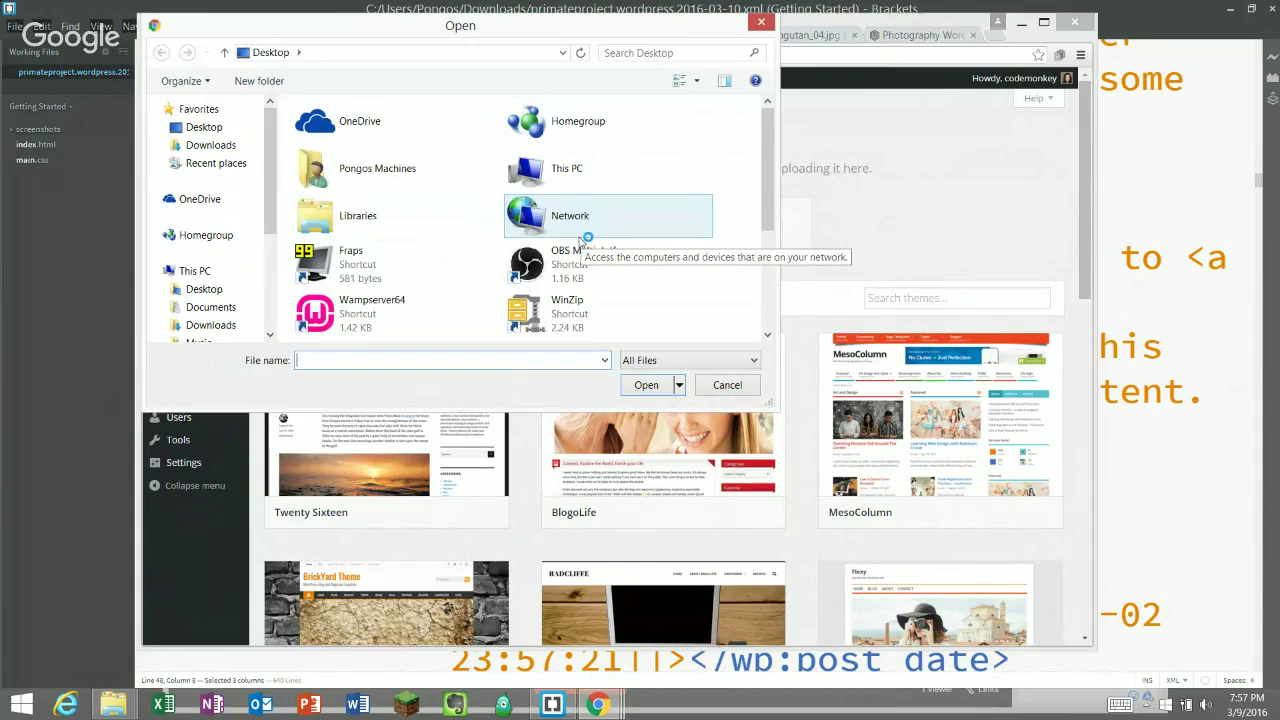
pyautogui.click(722, 385)
# - Switch to File Explorer, go up from the athena folder to the wp-content themes folder, and return to the Add Themes page in Chrome
pyautogui.moveTo(113, 705)
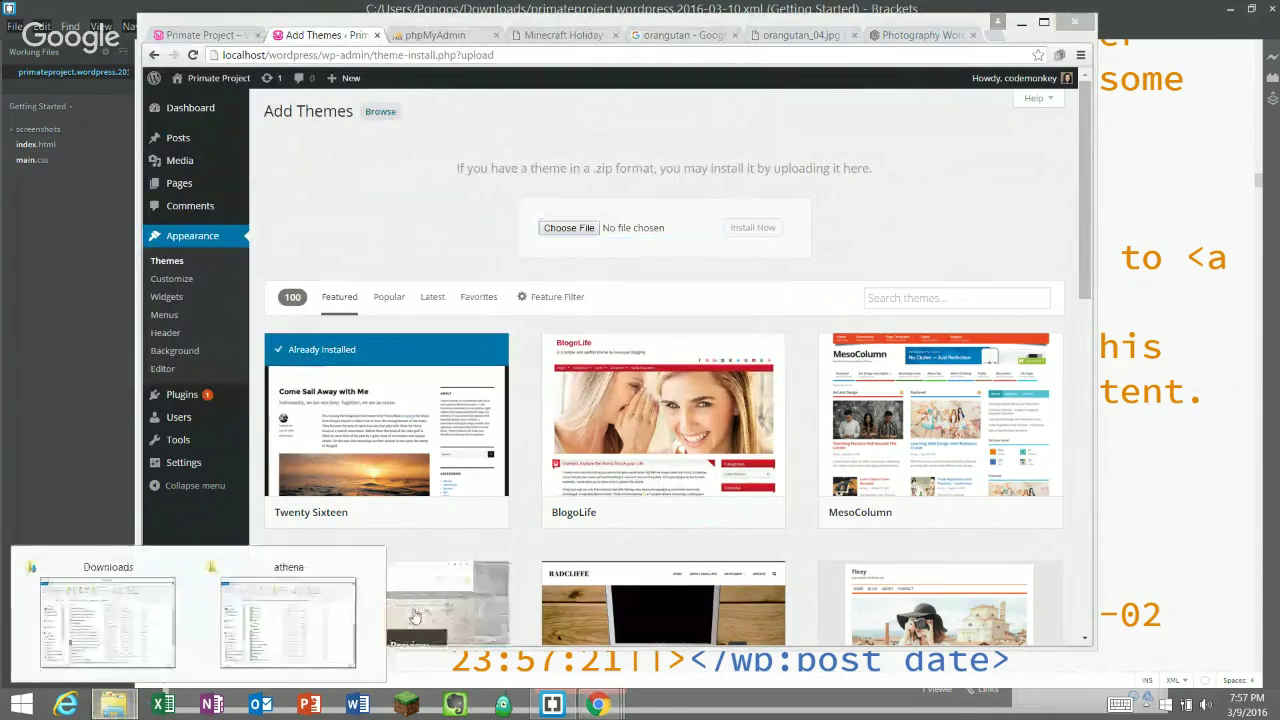
pyautogui.click(286, 627)
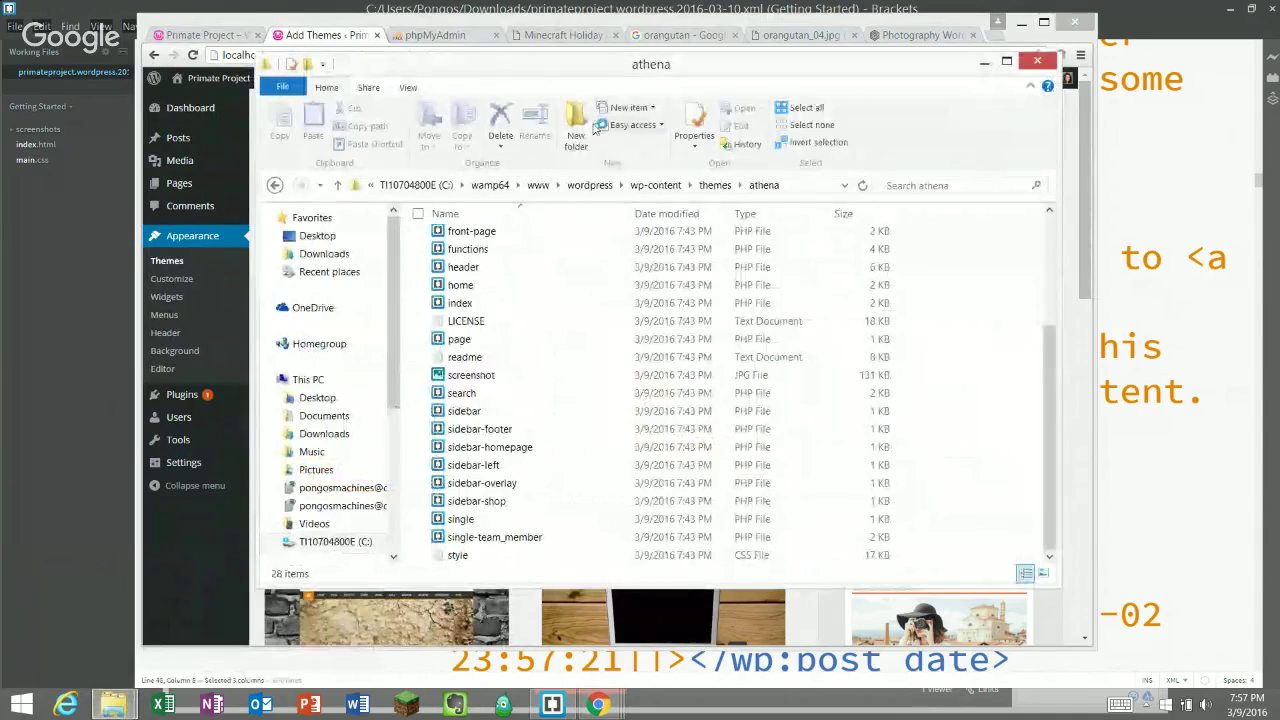
pyautogui.click(715, 185)
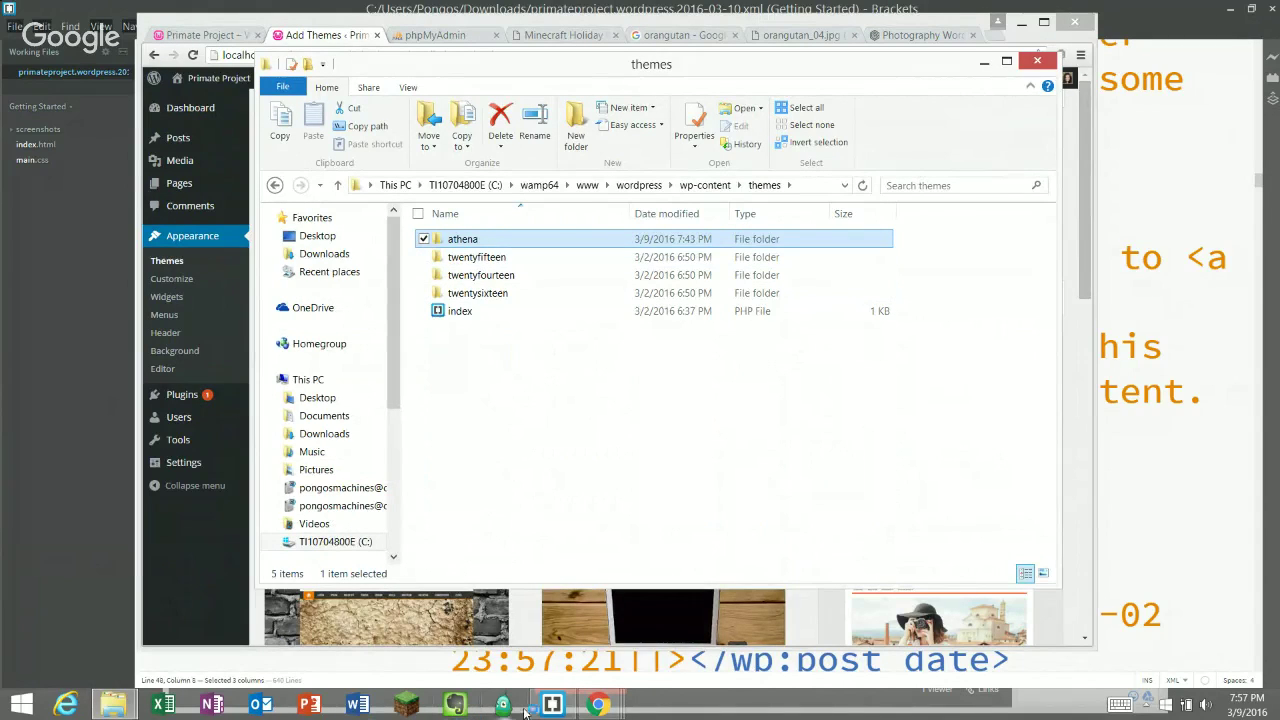
pyautogui.click(596, 706)
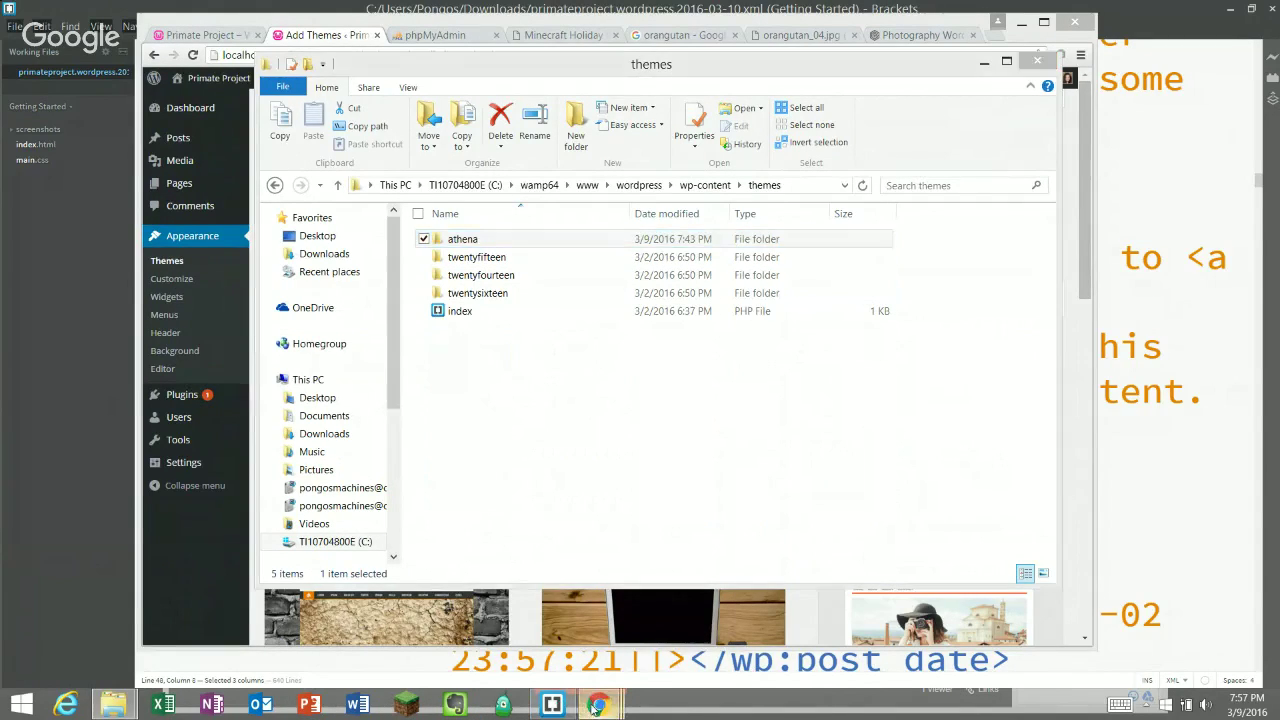
pyautogui.click(203, 18)
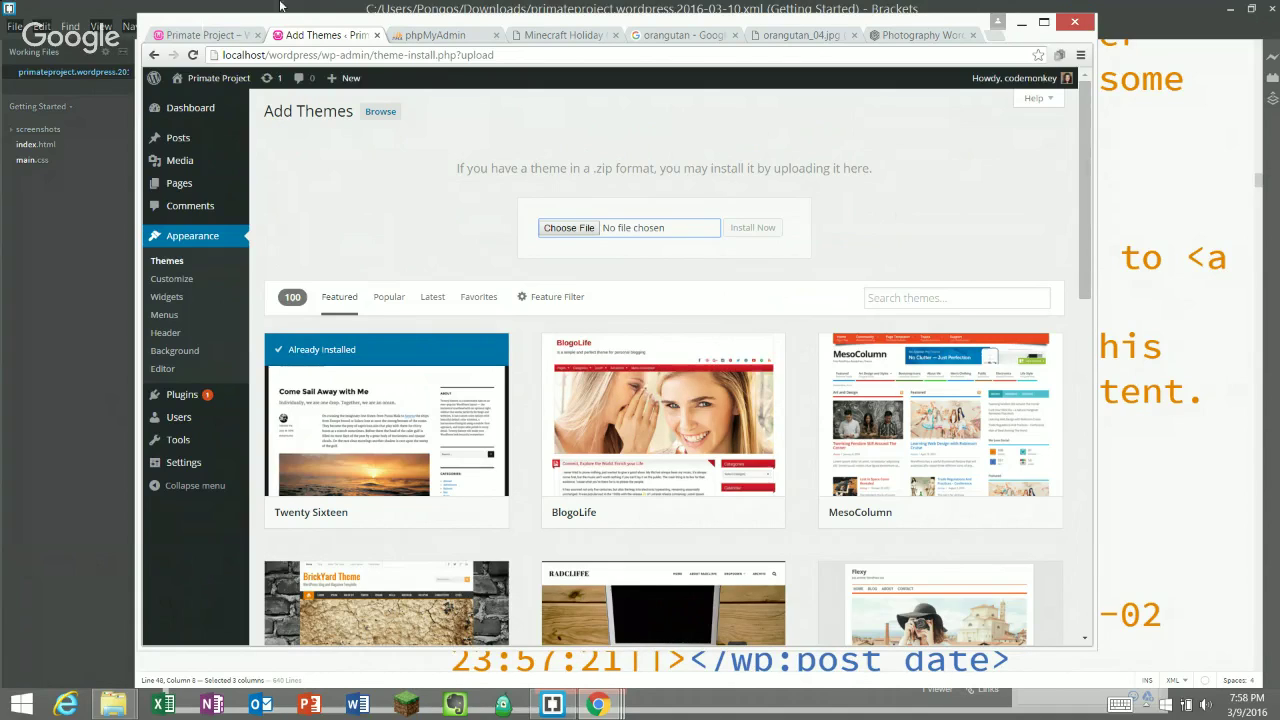
pyautogui.click(475, 221)
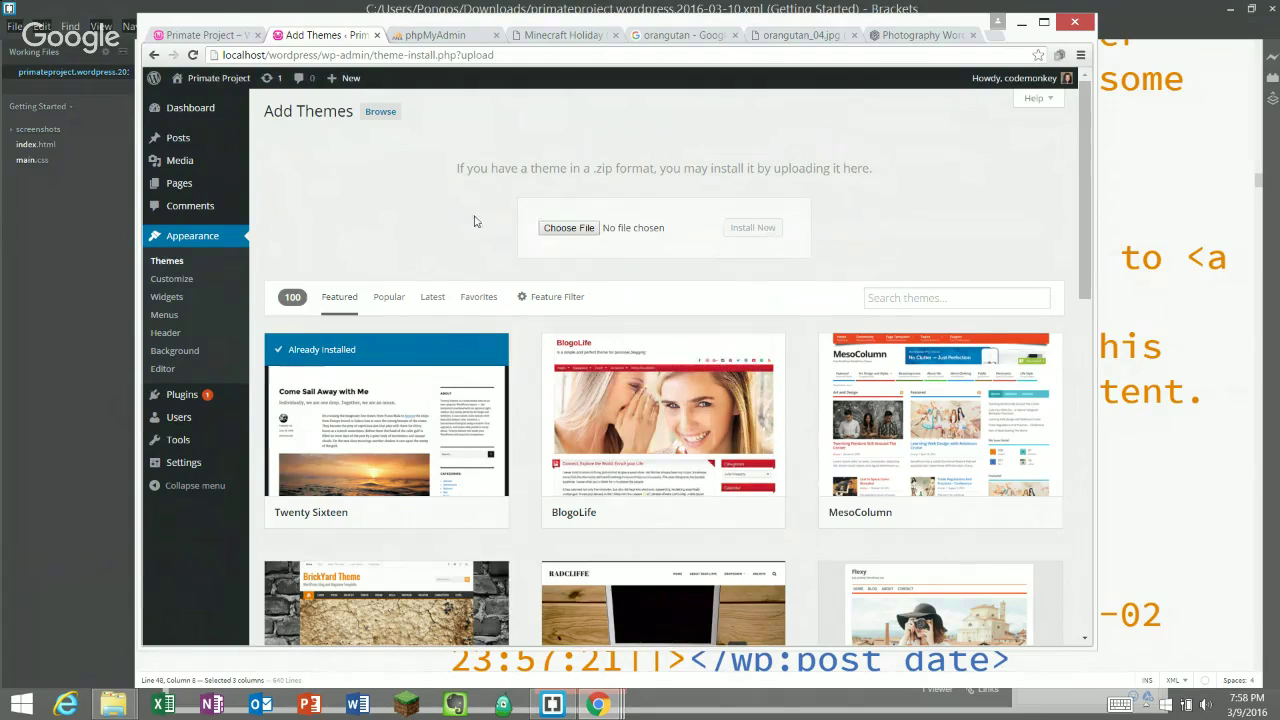
# - Open the Widgets page and compare it with the reloaded Primate Project front page
pyautogui.click(165, 278)
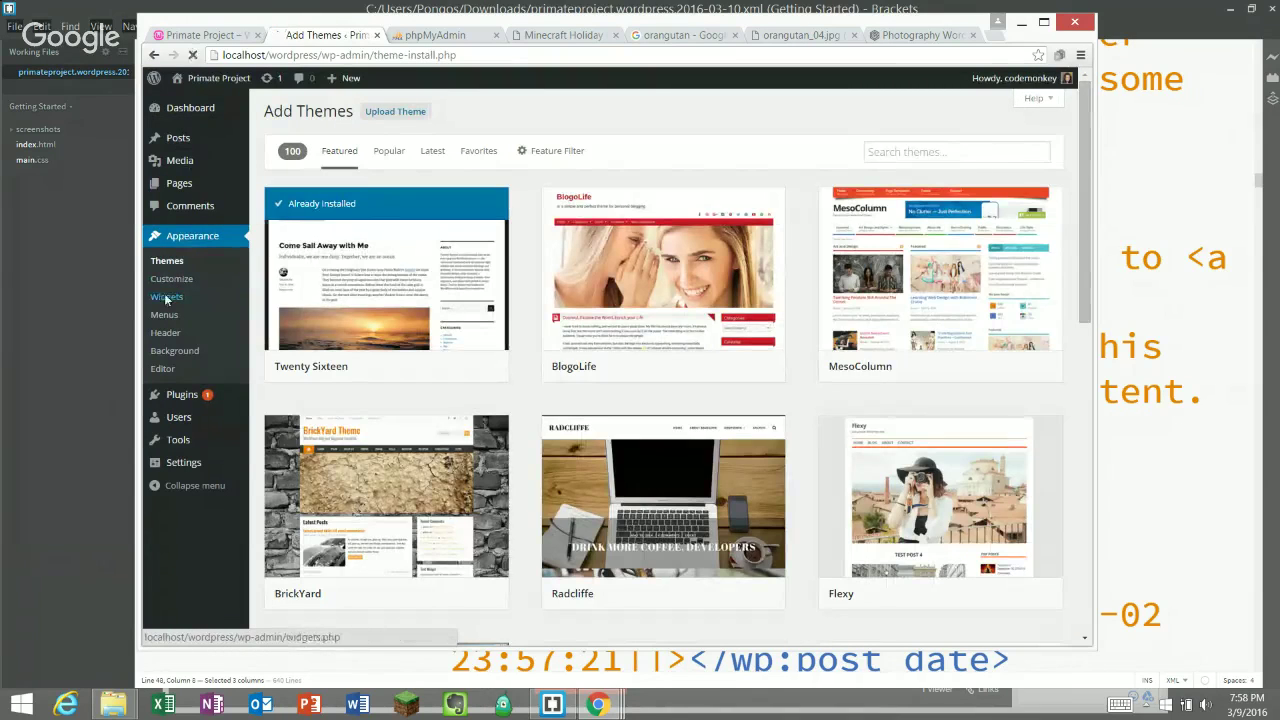
pyautogui.click(166, 296)
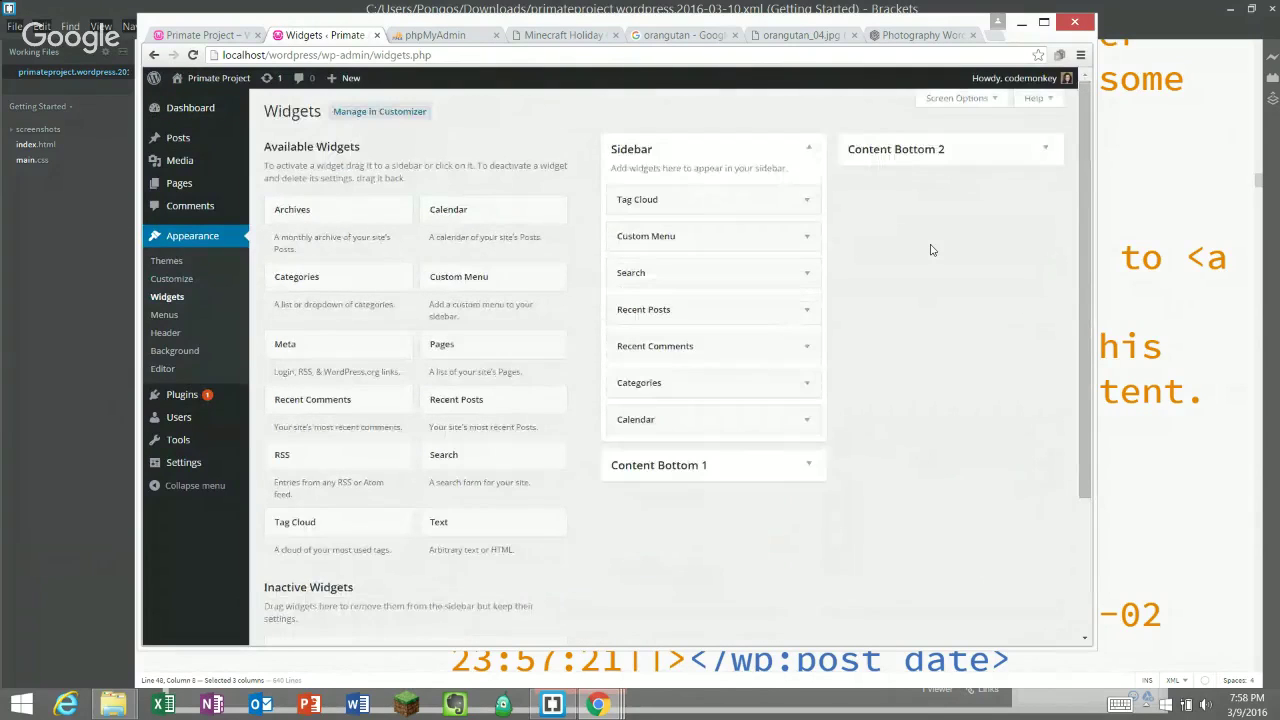
pyautogui.click(205, 35)
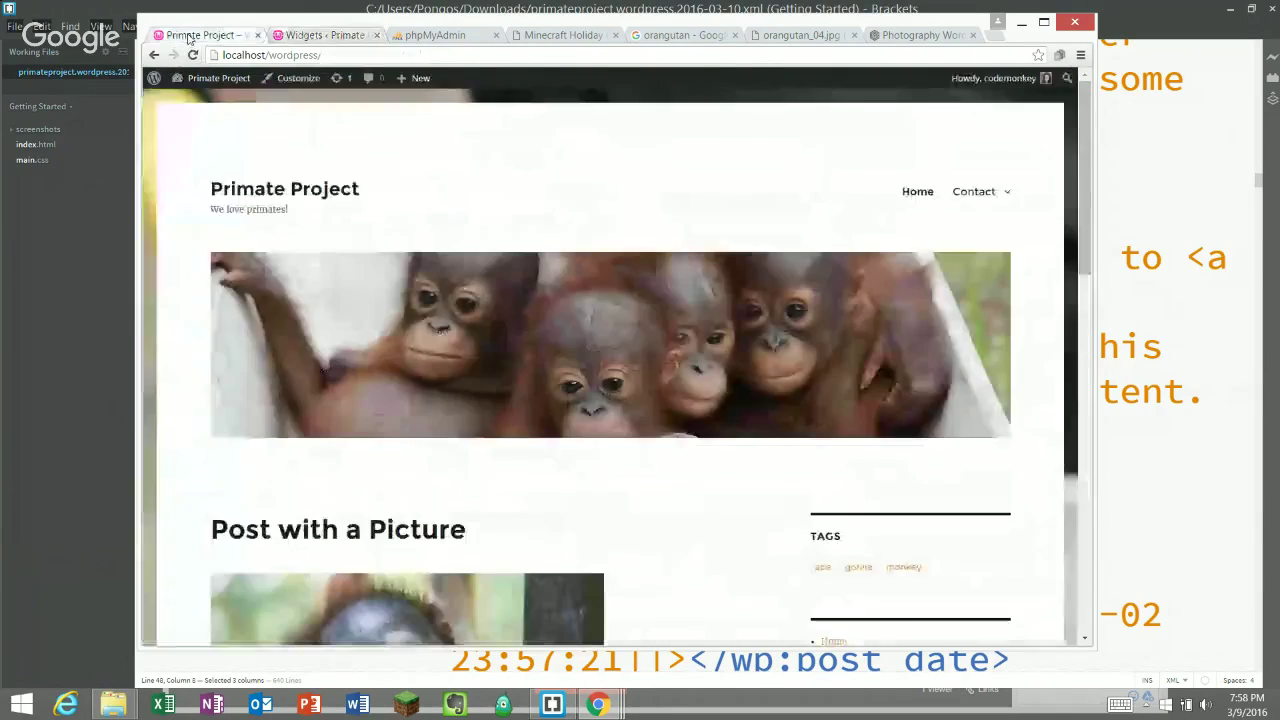
pyautogui.click(193, 55)
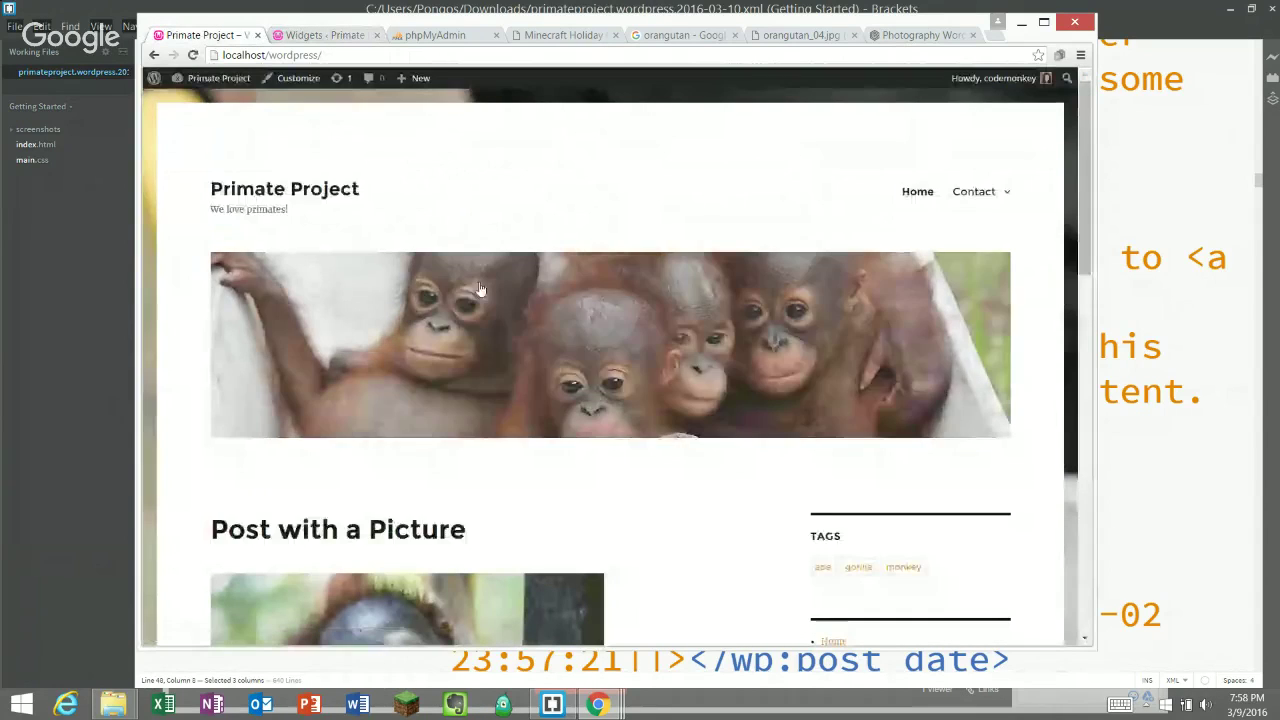
pyautogui.click(320, 35)
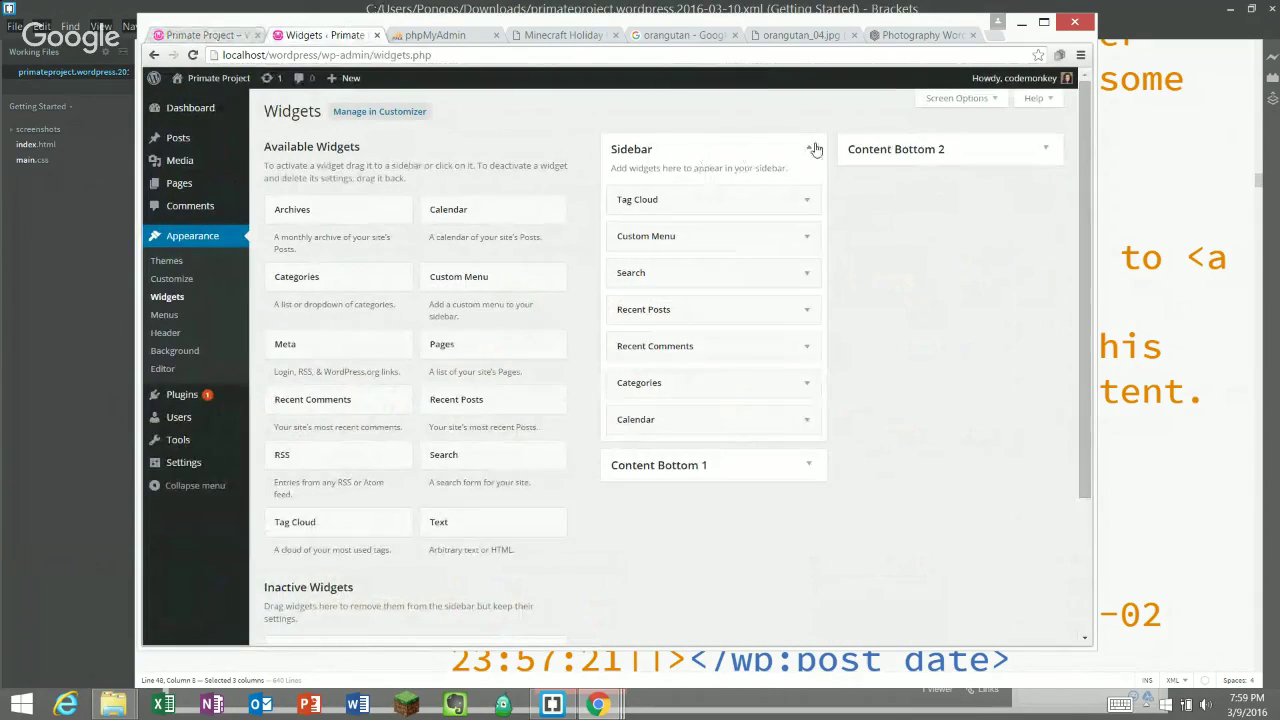
# - Expand and collapse the Content Bottom 2 and Content Bottom 1 widget areas to view their contents
pyautogui.click(1024, 160)
pyautogui.click(1024, 162)
pyautogui.click(807, 478)
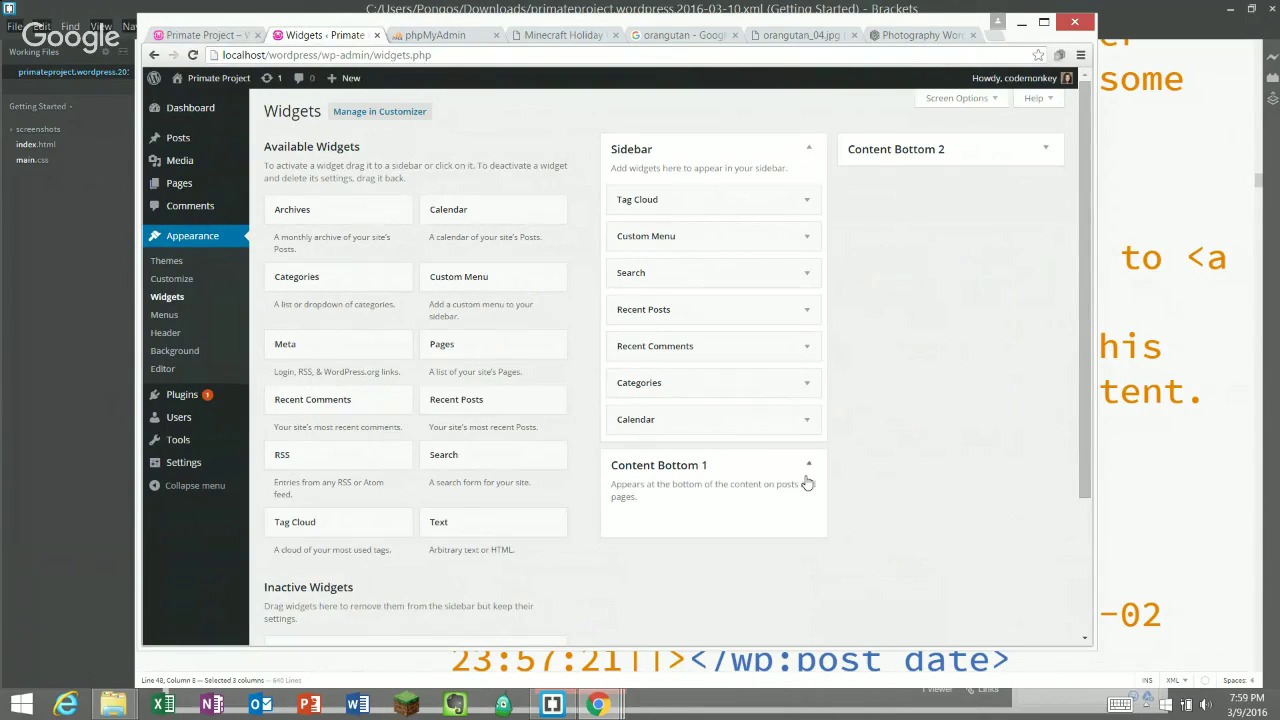
pyautogui.click(807, 481)
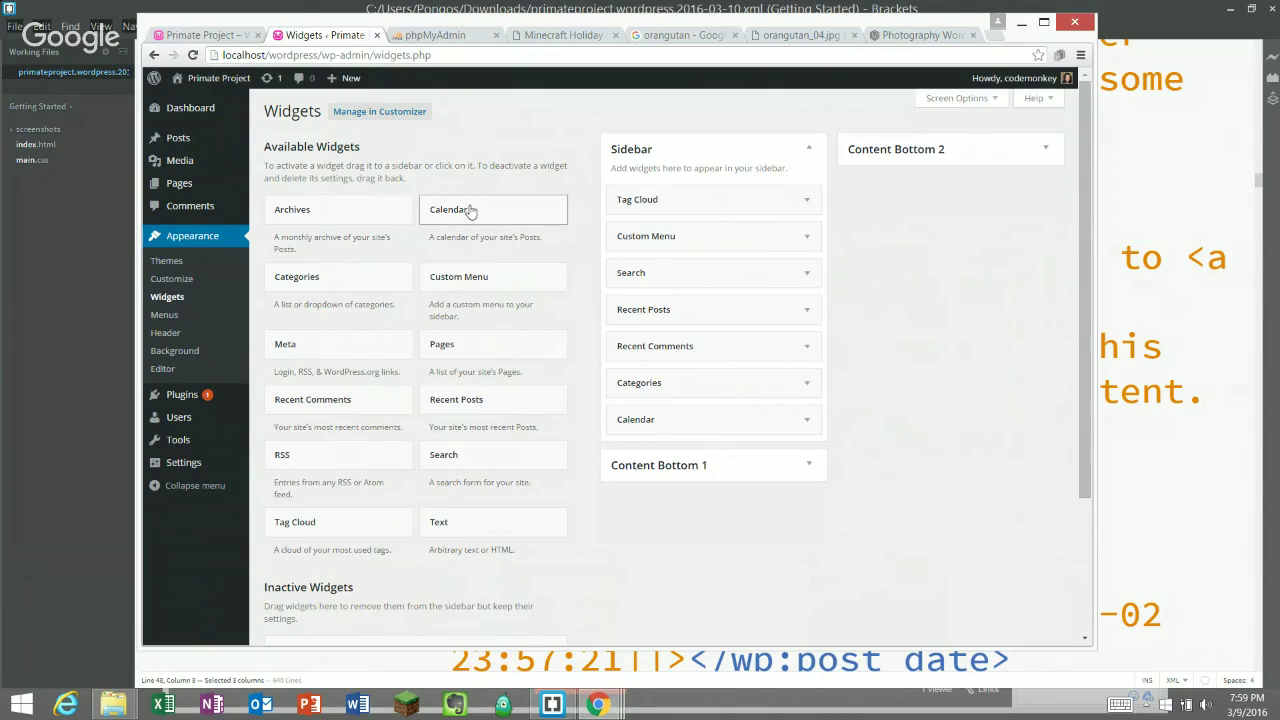
# - Add a Calendar widget to Content Bottom 1, move it to Inactive Widgets, and collapse the emptied area
pyautogui.moveTo(470, 211); pyautogui.dragTo(742, 484)
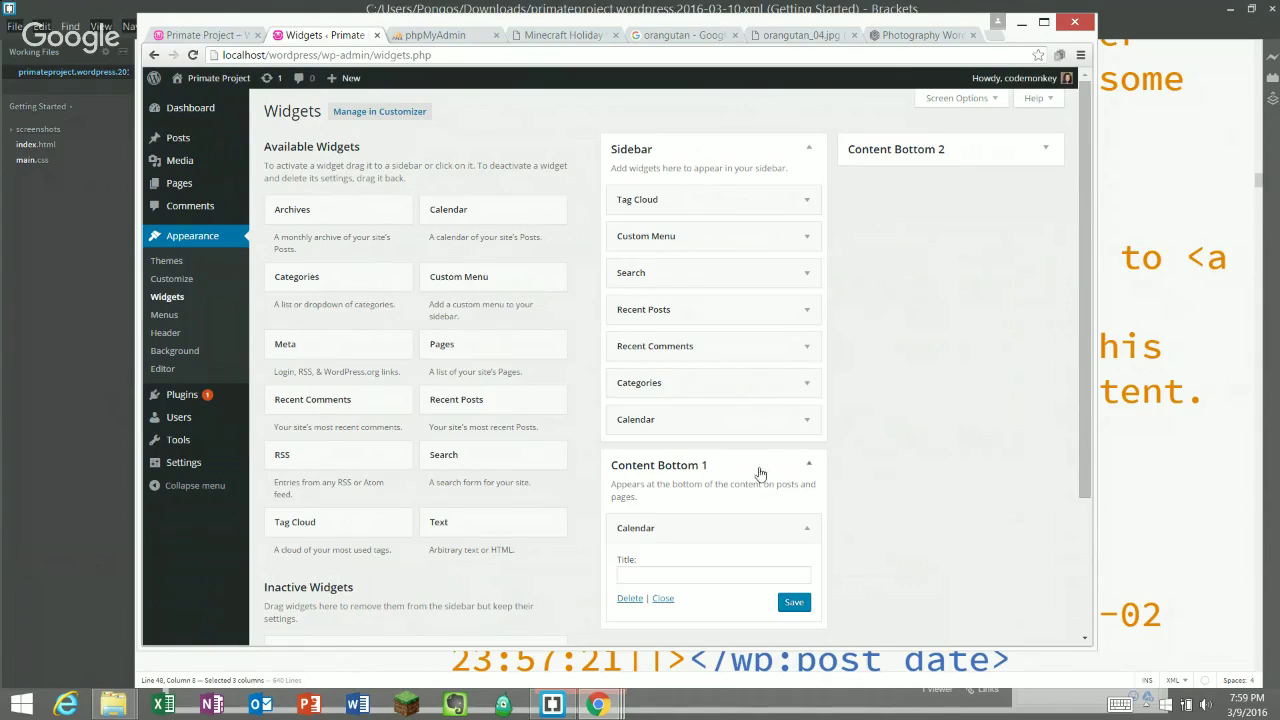
pyautogui.scroll(-3, 943, 411)
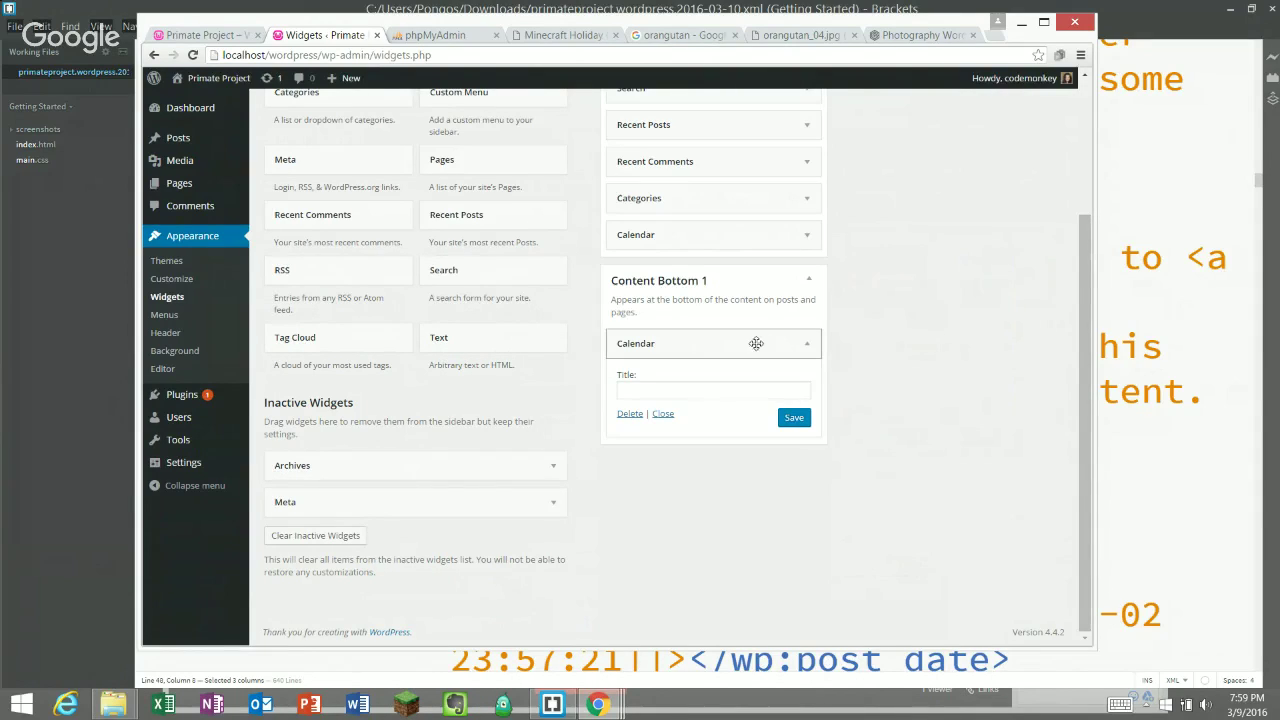
pyautogui.moveTo(756, 343); pyautogui.dragTo(525, 455)
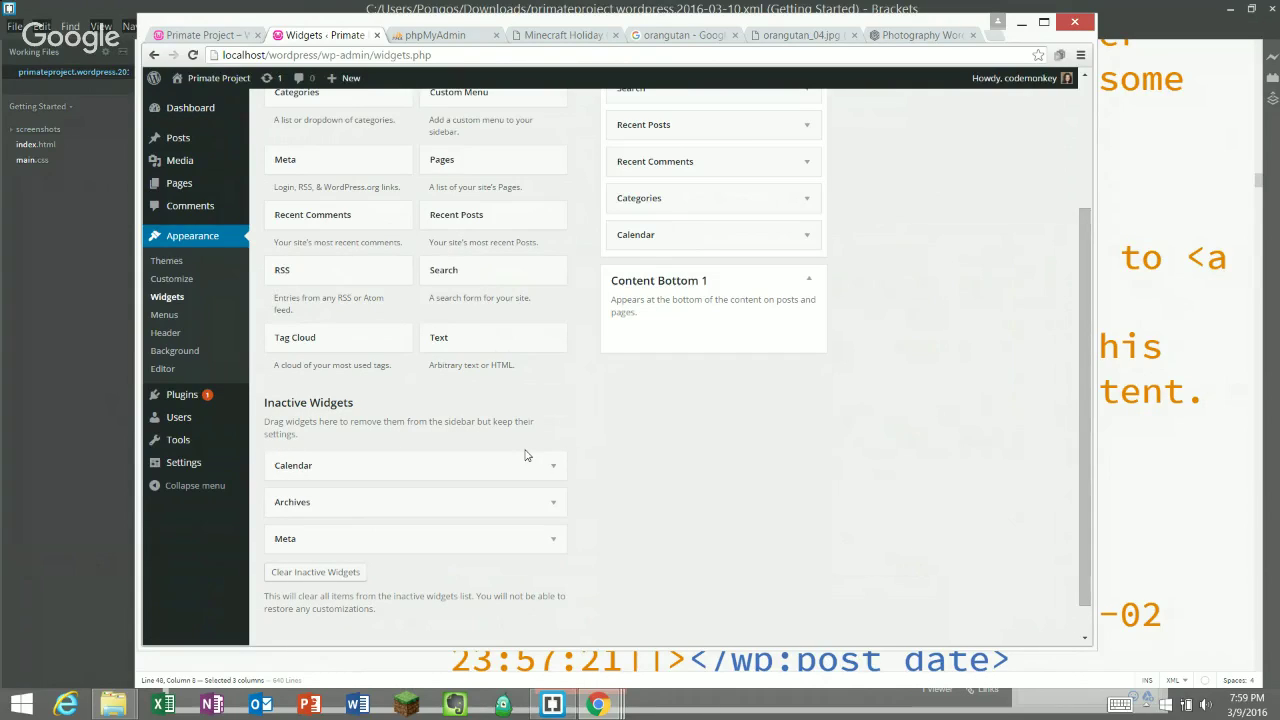
pyautogui.scroll(3, 914, 311)
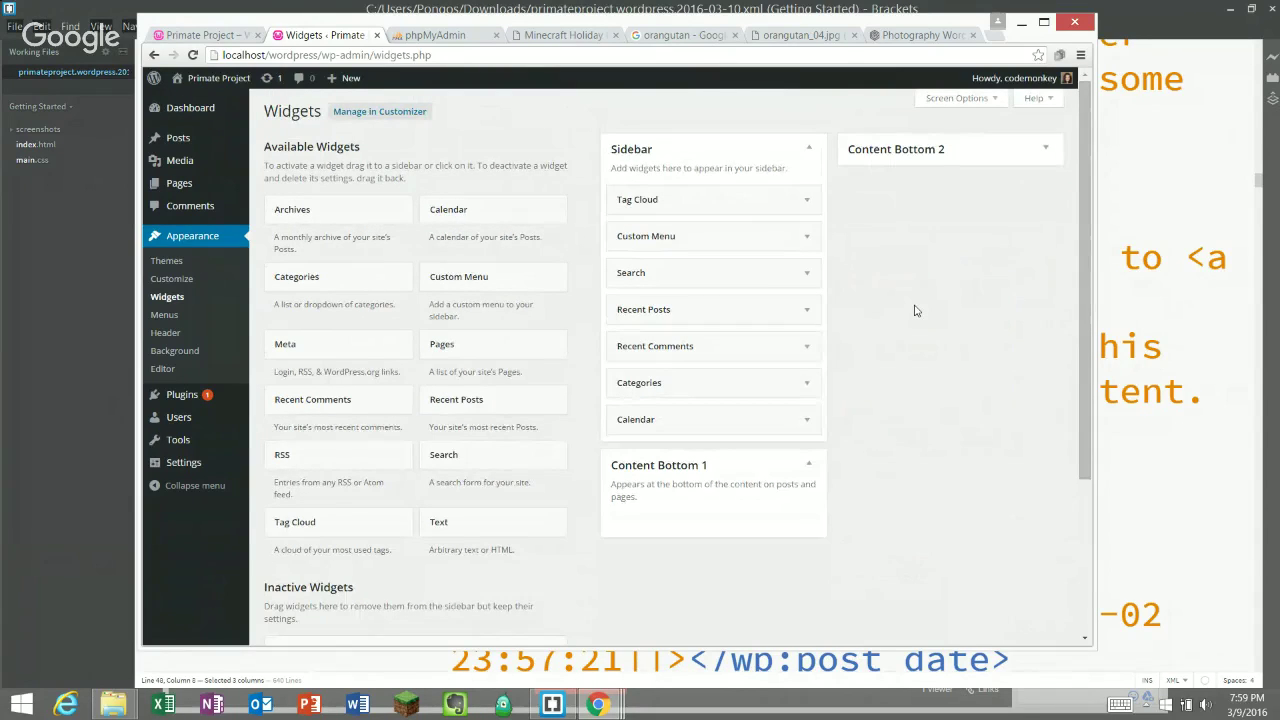
pyautogui.click(800, 466)
# - Look over the Inactive Widgets and Available Widgets lists alongside the sidebar areas
pyautogui.scroll(-2, 886, 423)
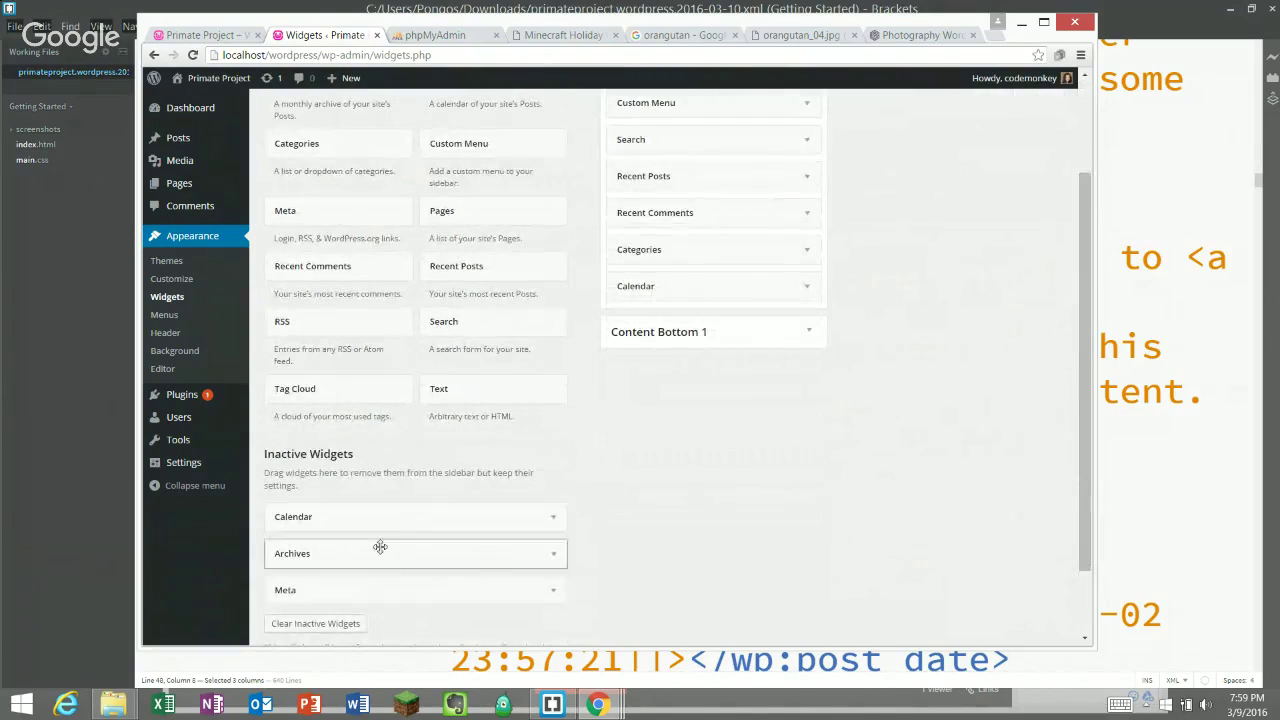
pyautogui.scroll(-2, 409, 380)
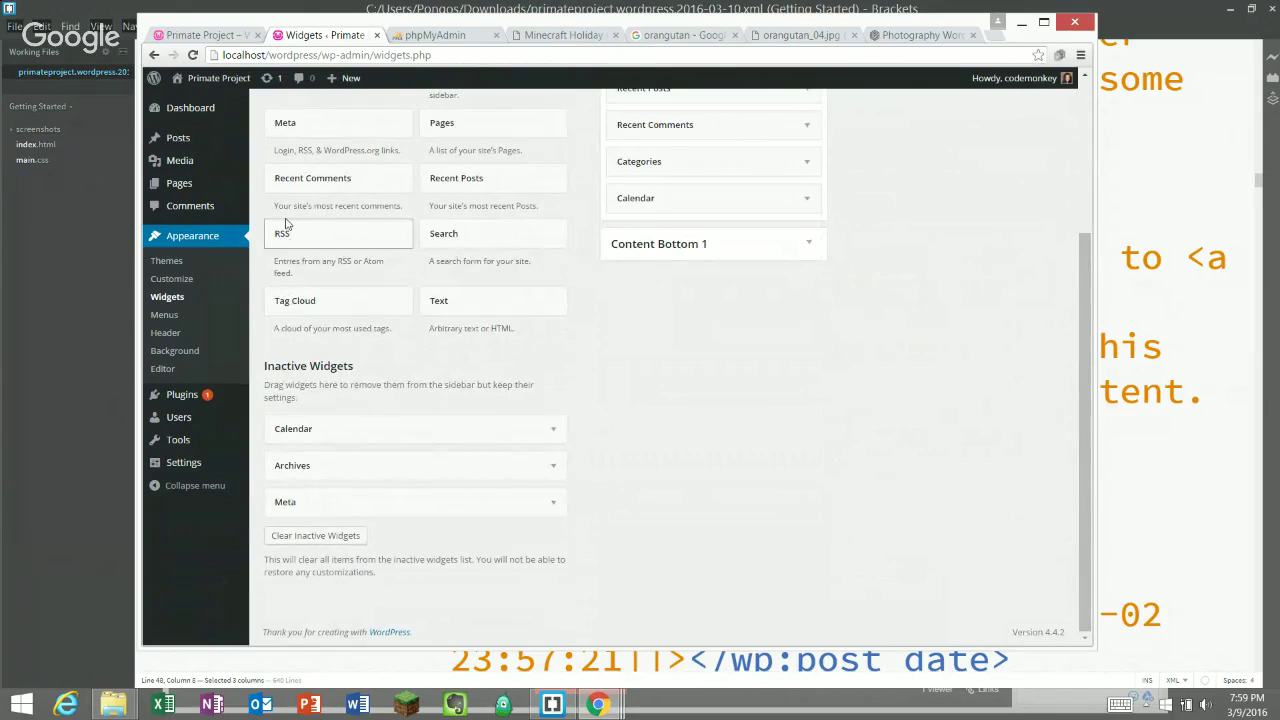
pyautogui.moveTo(287, 178); pyautogui.dragTo(375, 224)
pyautogui.scroll(3, 714, 208)
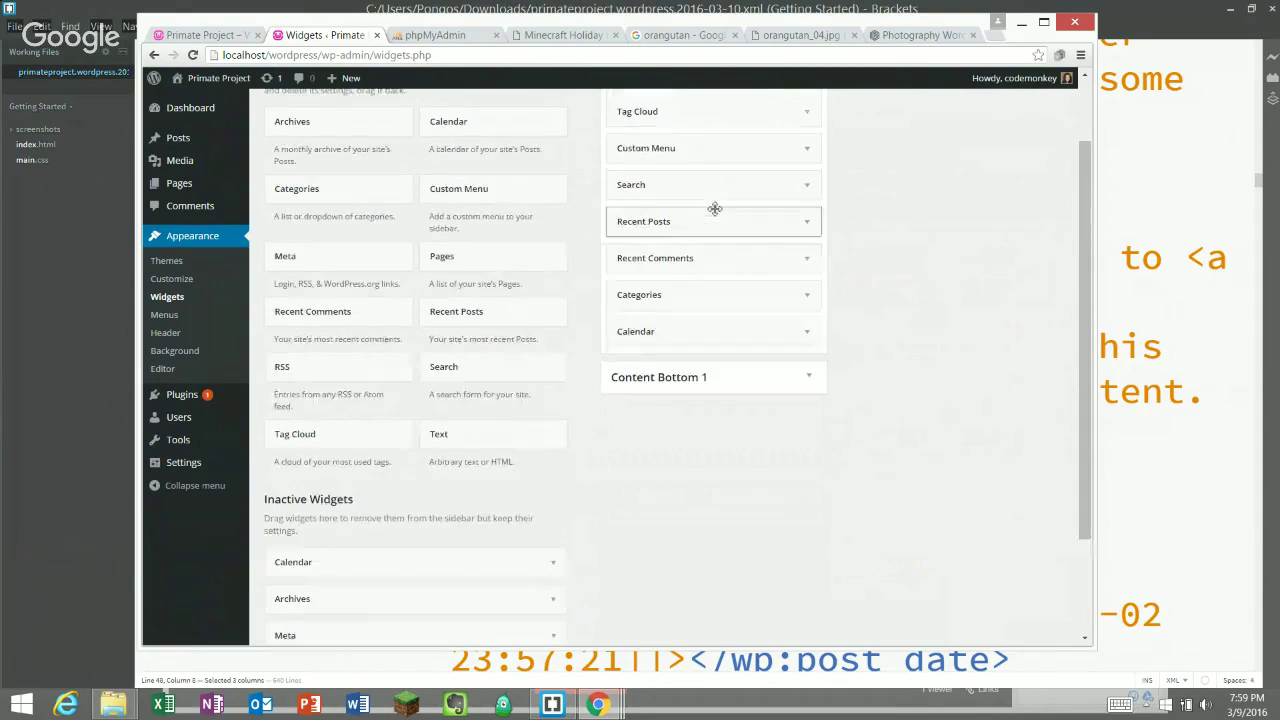
pyautogui.scroll(-3, 480, 250)
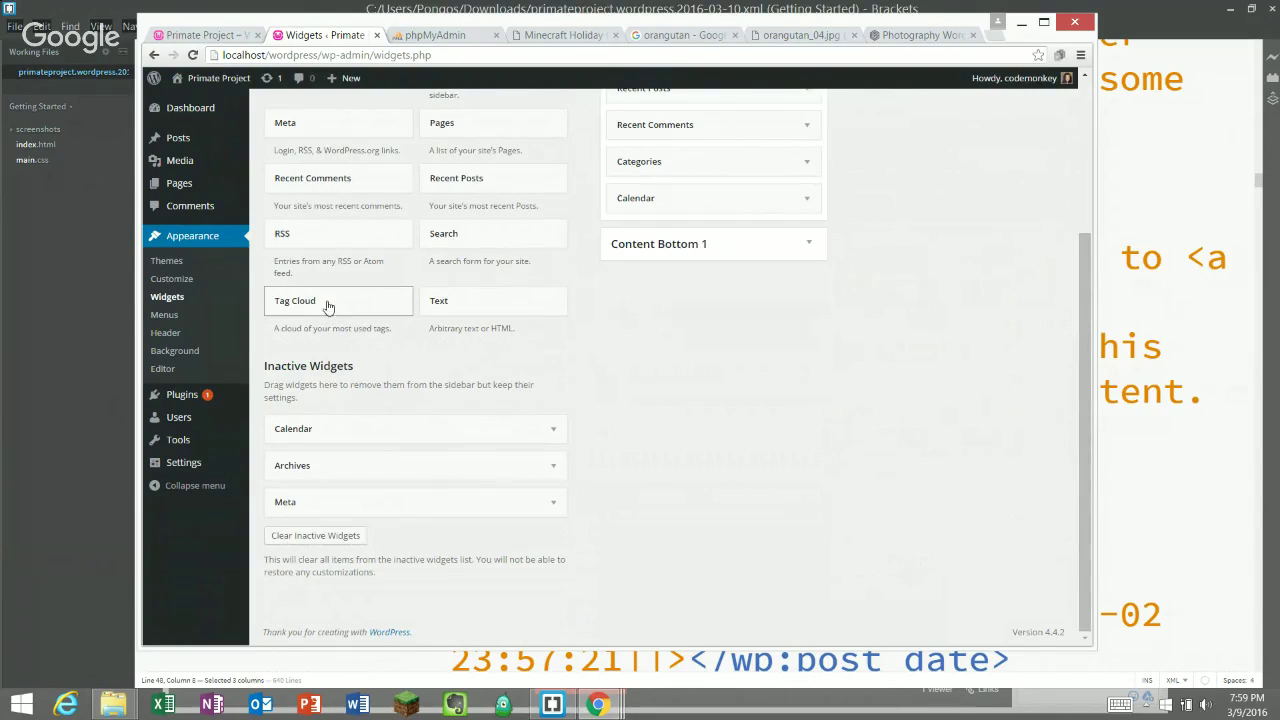
pyautogui.scroll(3, 600, 290)
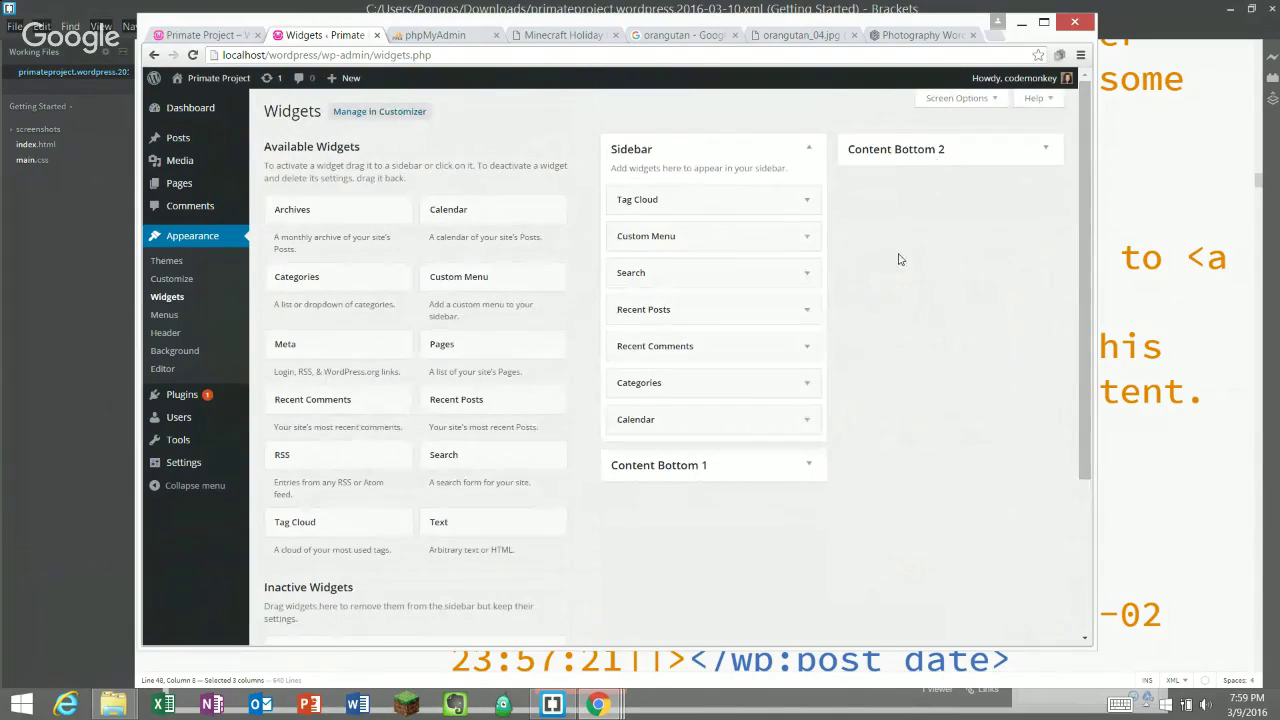
# - Add a Tag Cloud widget to Content Bottom 2 and delete it from that area
pyautogui.scroll(-3, 898, 259)
pyautogui.click(303, 311)
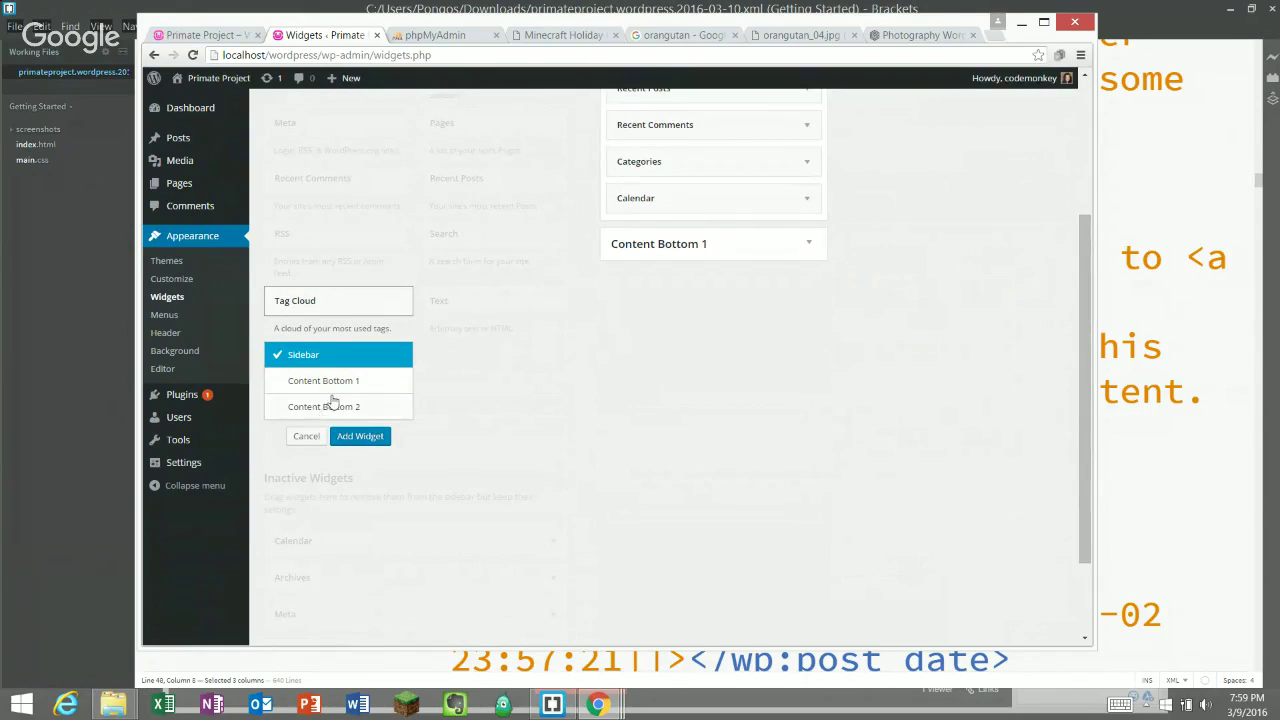
pyautogui.click(362, 404)
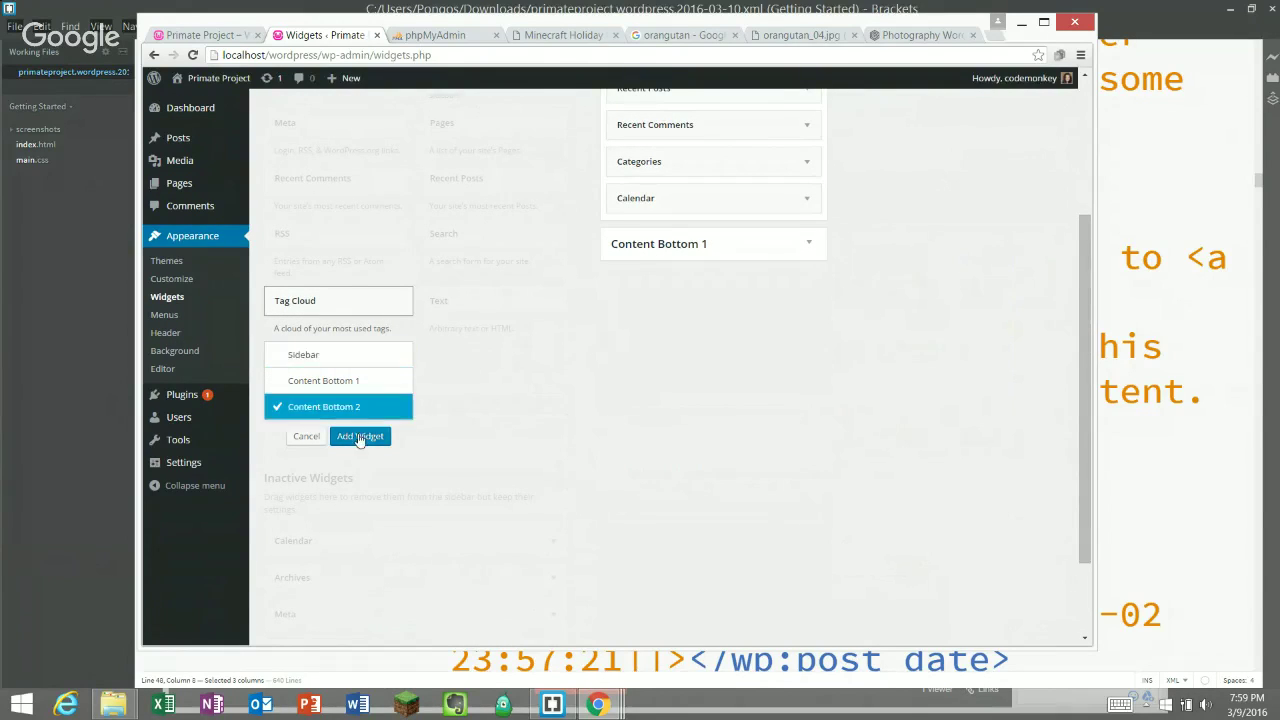
pyautogui.click(360, 438)
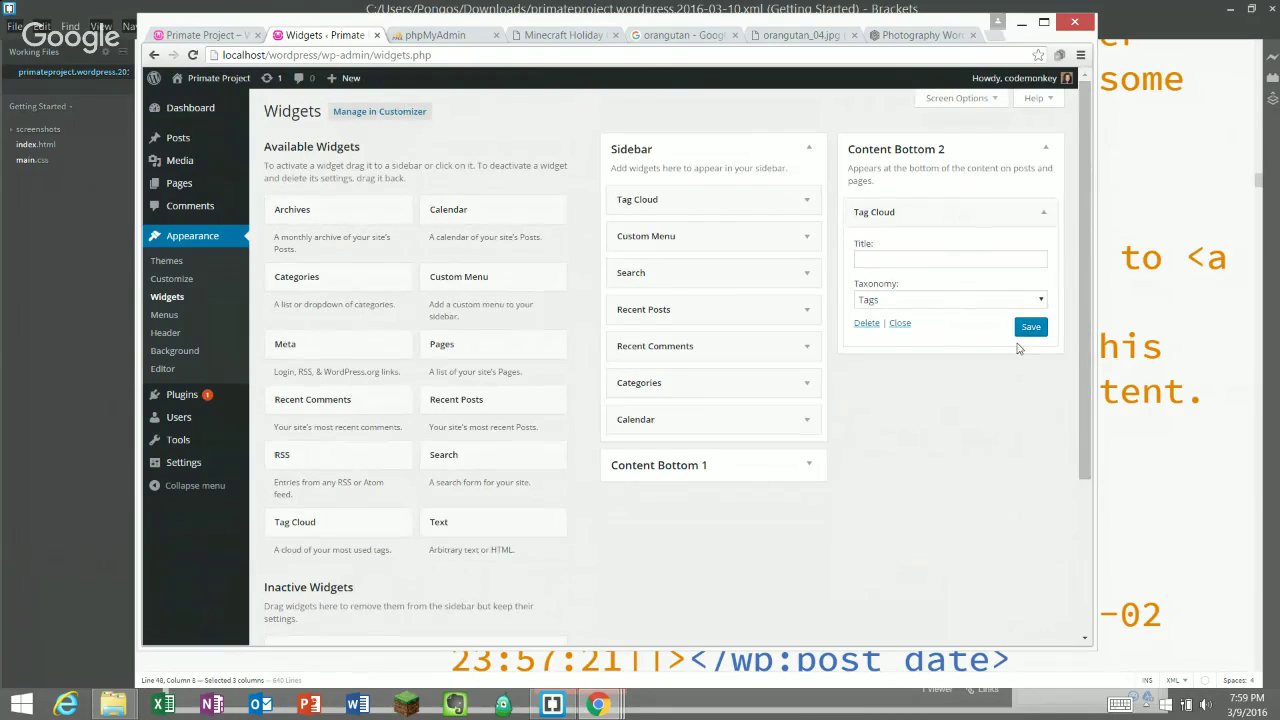
pyautogui.click(860, 325)
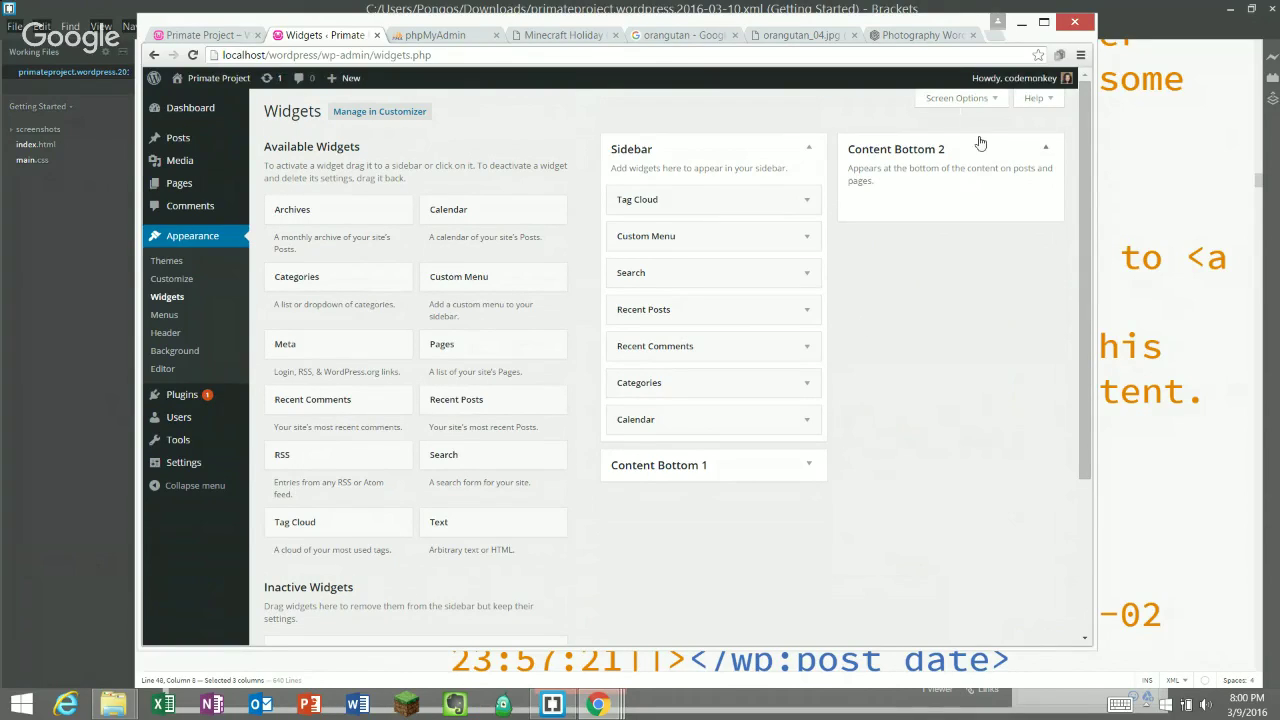
# - Enable accessibility mode for the Widgets page and open the sidebar's Tag Cloud widget for editing
pyautogui.click(990, 99)
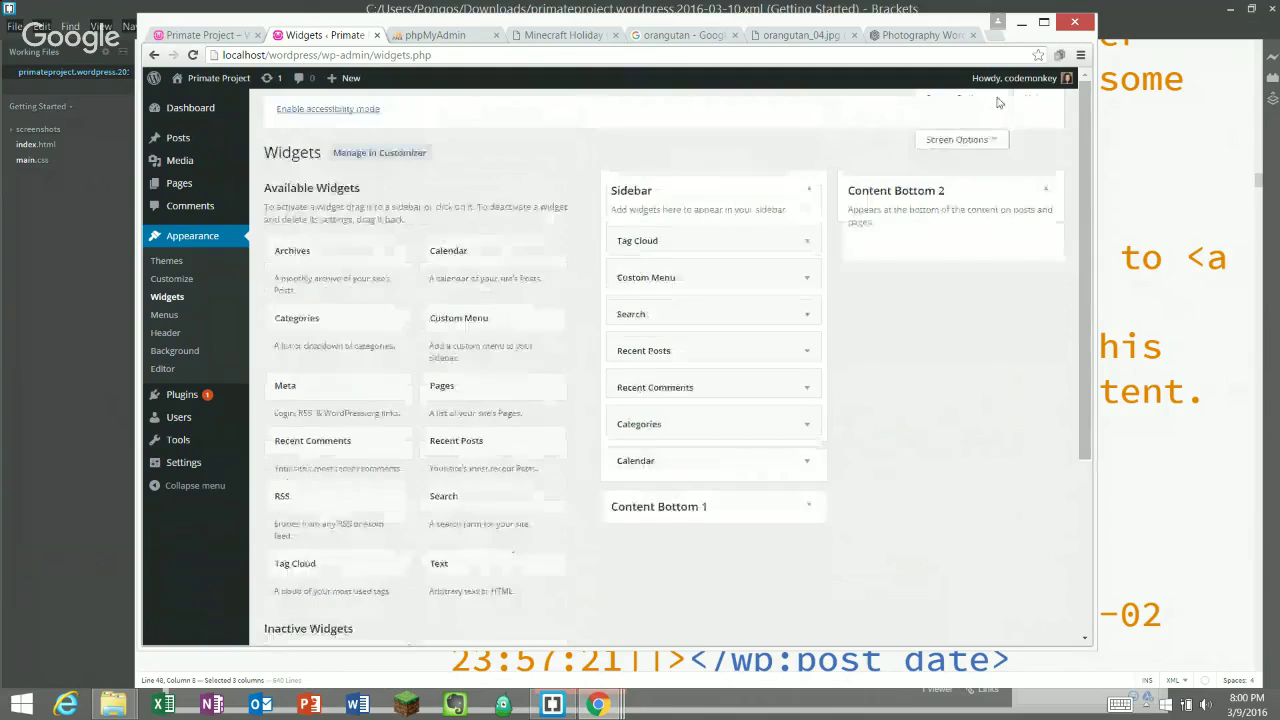
pyautogui.click(322, 108)
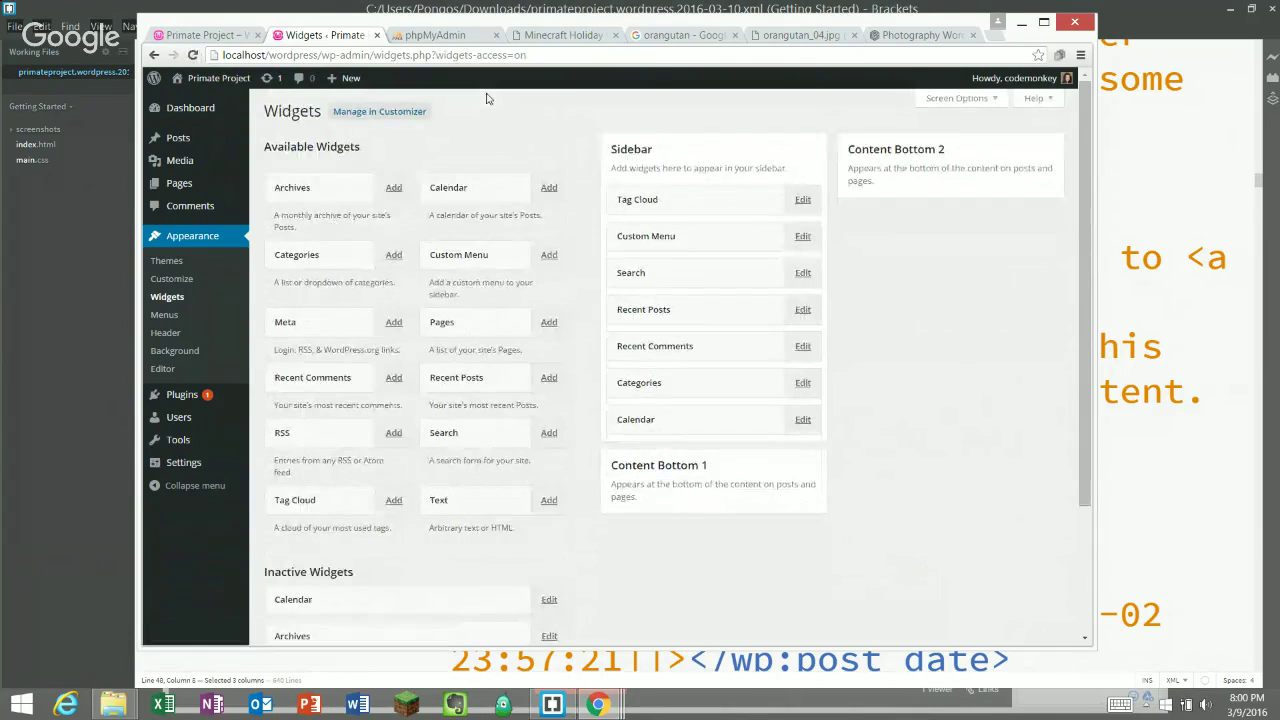
pyautogui.click(803, 199)
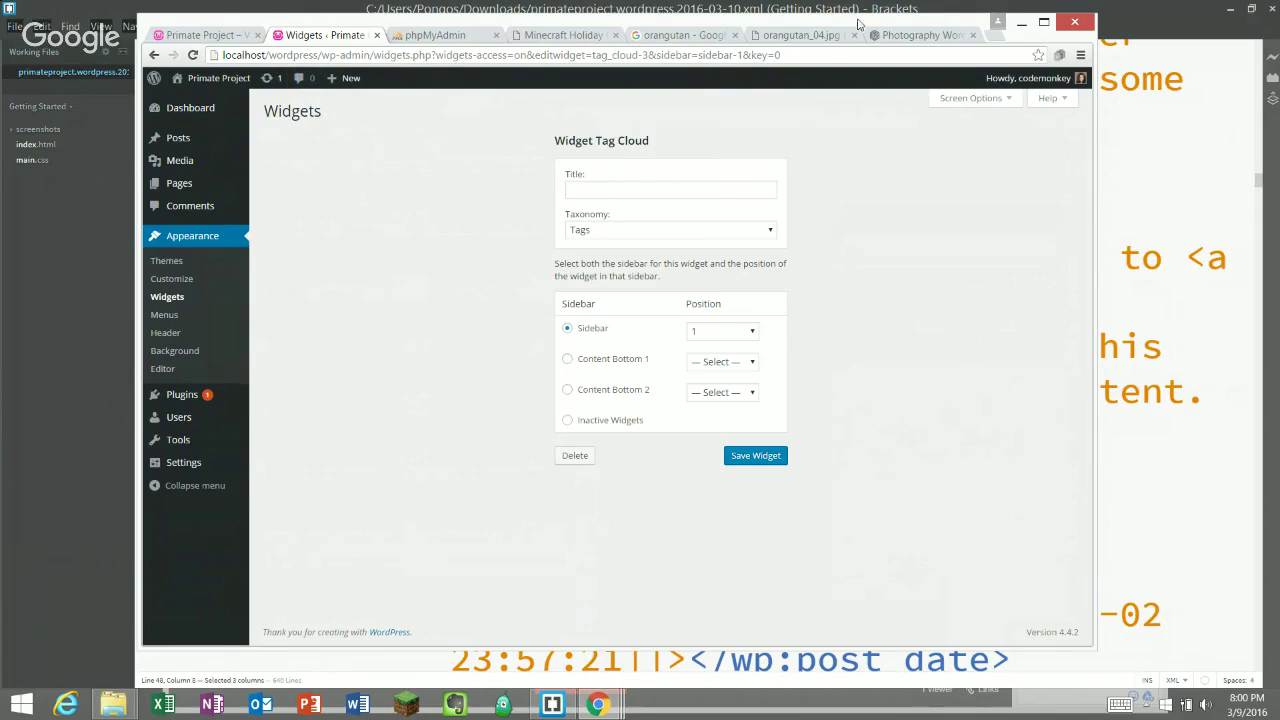
# - Disable accessibility mode to return to the standard Widgets page
pyautogui.click(1008, 101)
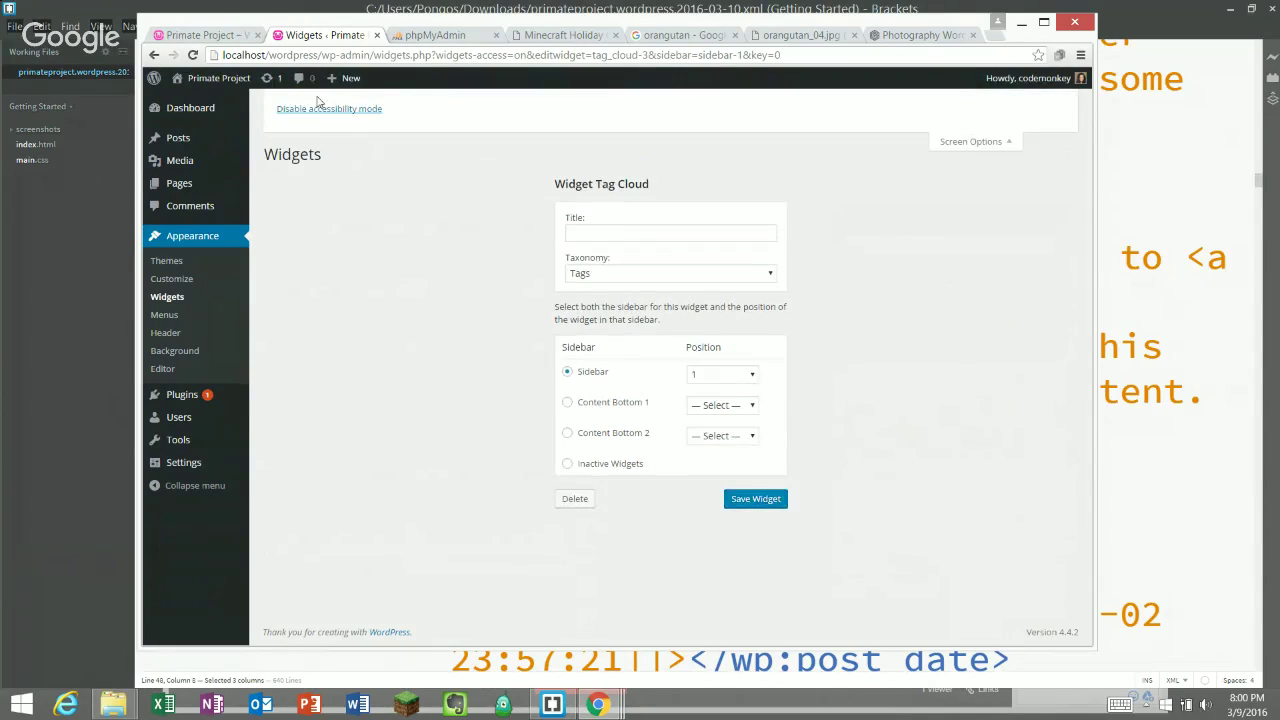
pyautogui.click(318, 109)
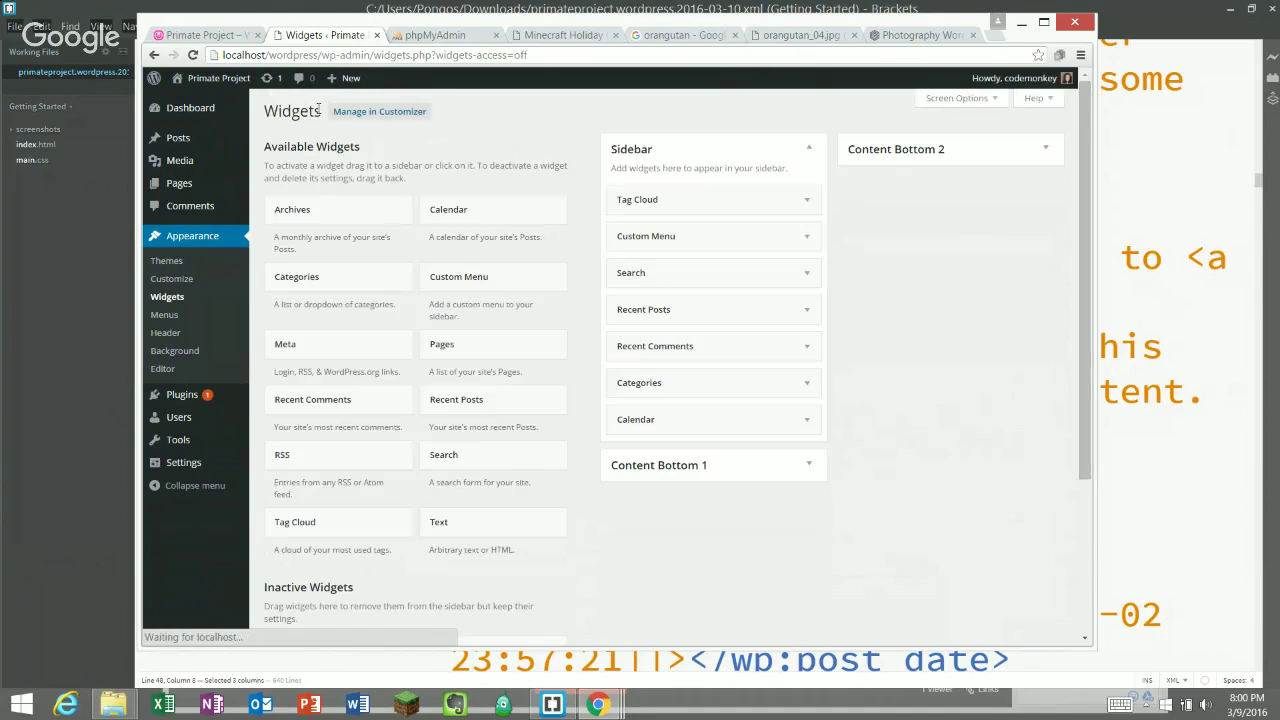
pyautogui.moveTo(780, 200)
pyautogui.mouseDown()
pyautogui.moveTo(780, 249)
pyautogui.moveTo(794, 231)
pyautogui.moveTo(776, 236)
pyautogui.moveTo(769, 197)
pyautogui.mouseUp()
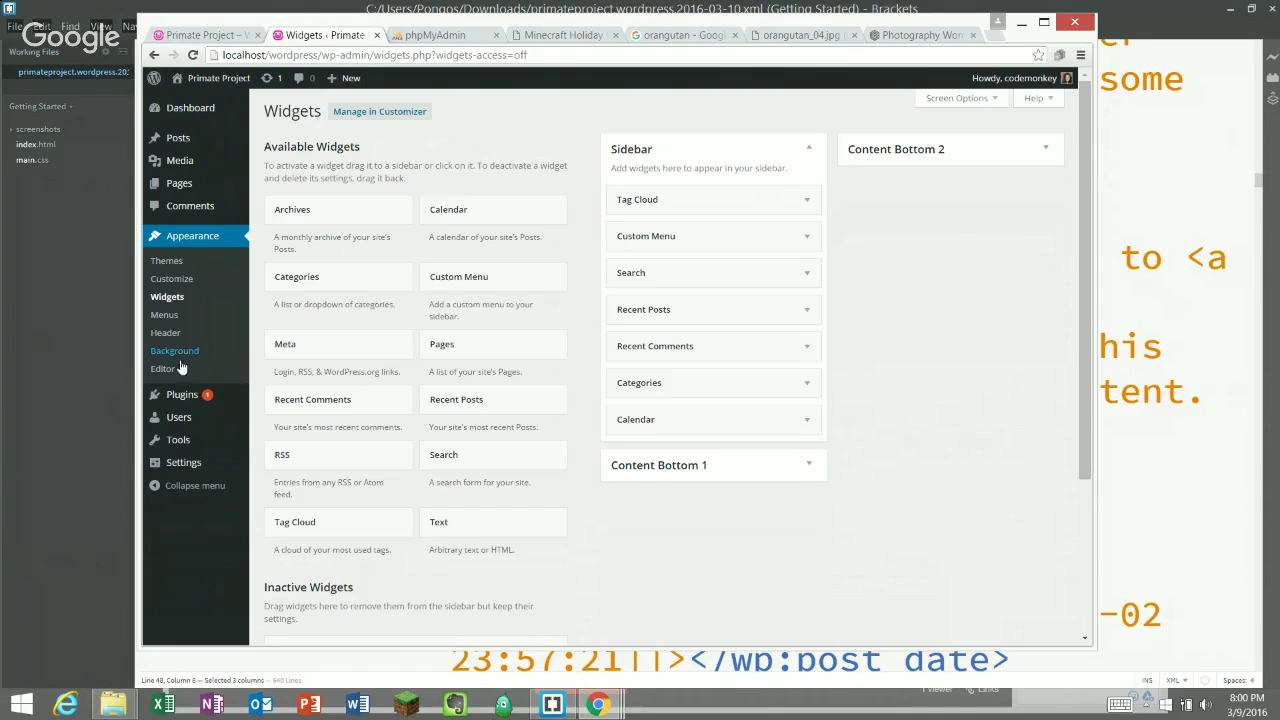
# - Switch to the Google Hangouts window to check the broadcast, and return to the Primate Project front page
pyautogui.moveTo(166, 400)
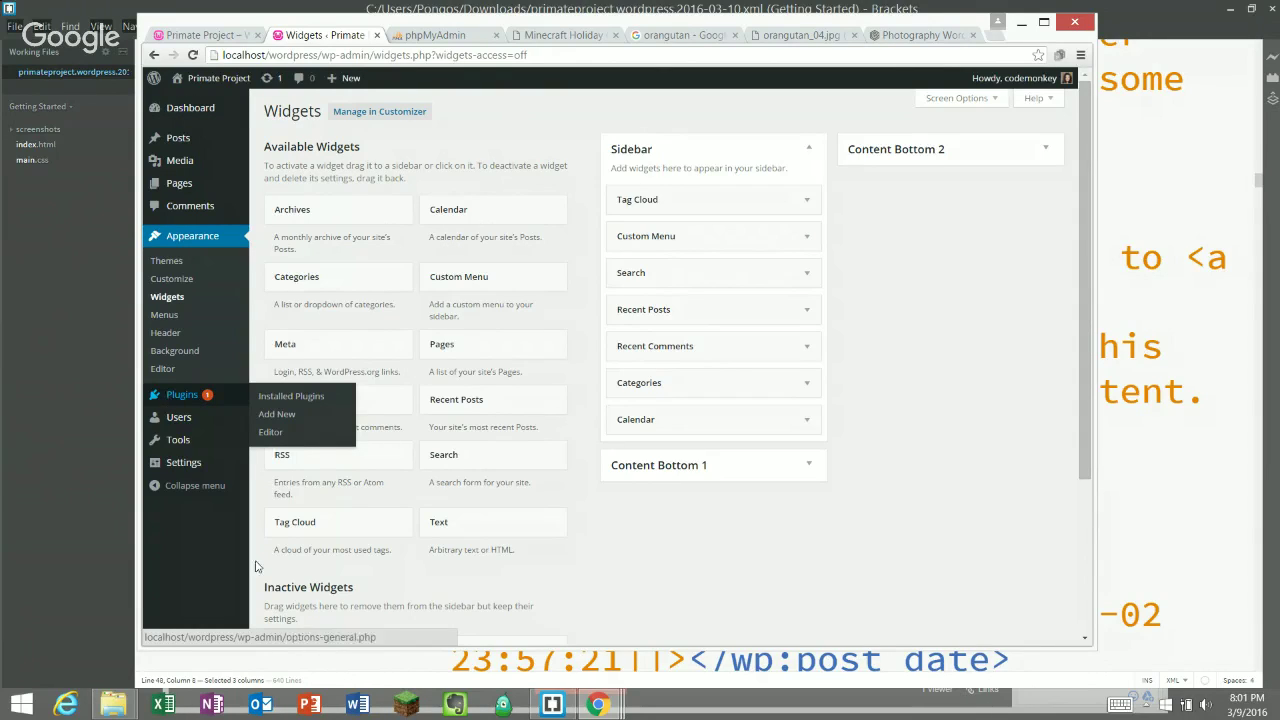
pyautogui.moveTo(597, 705)
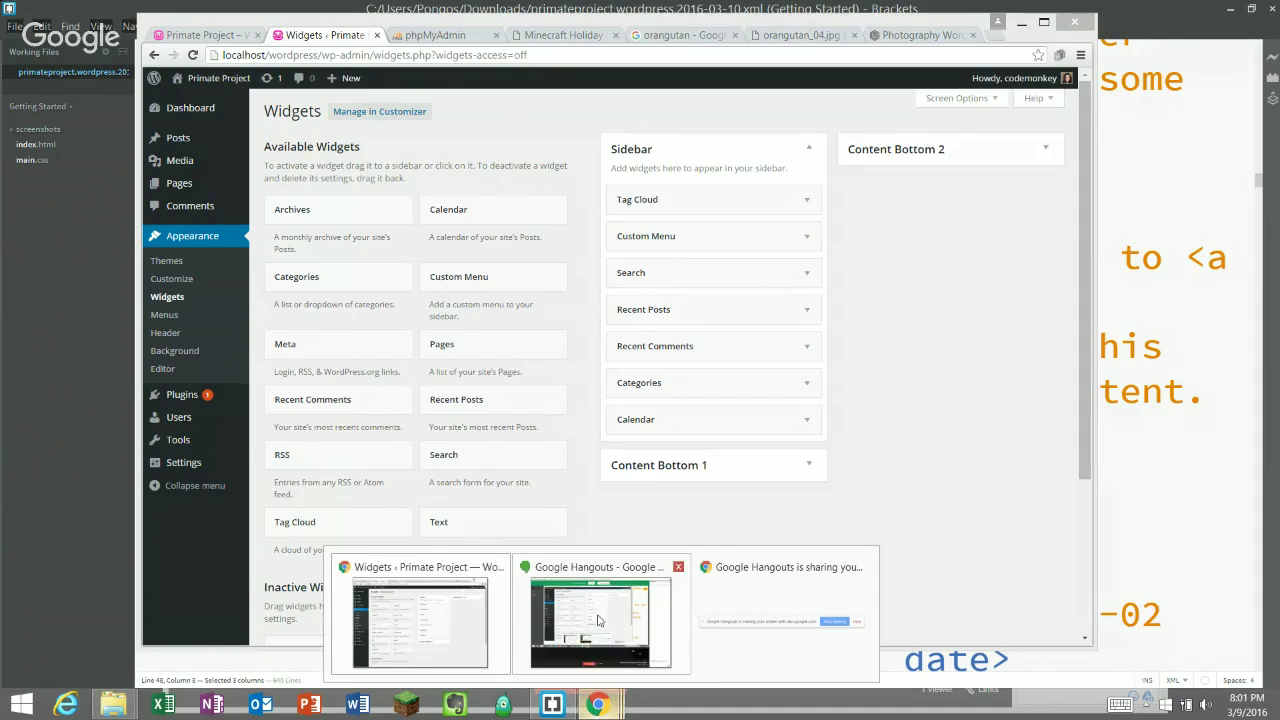
pyautogui.click(598, 618)
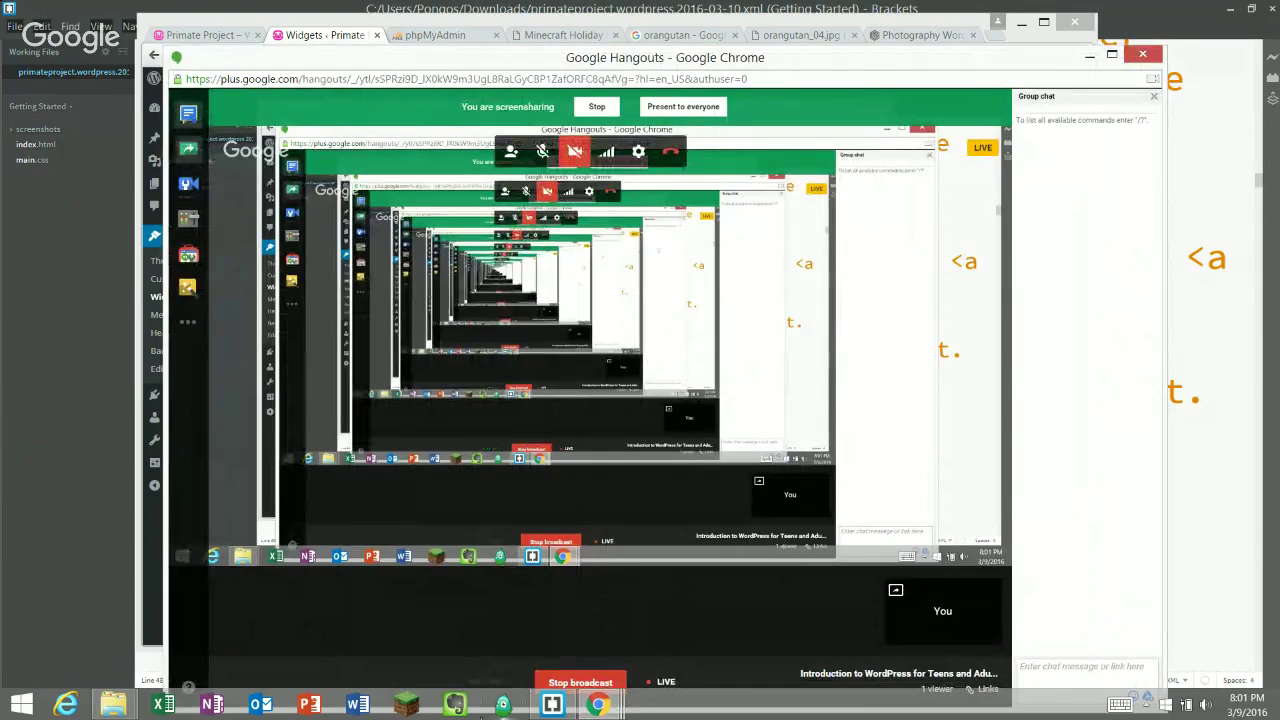
pyautogui.click(215, 38)
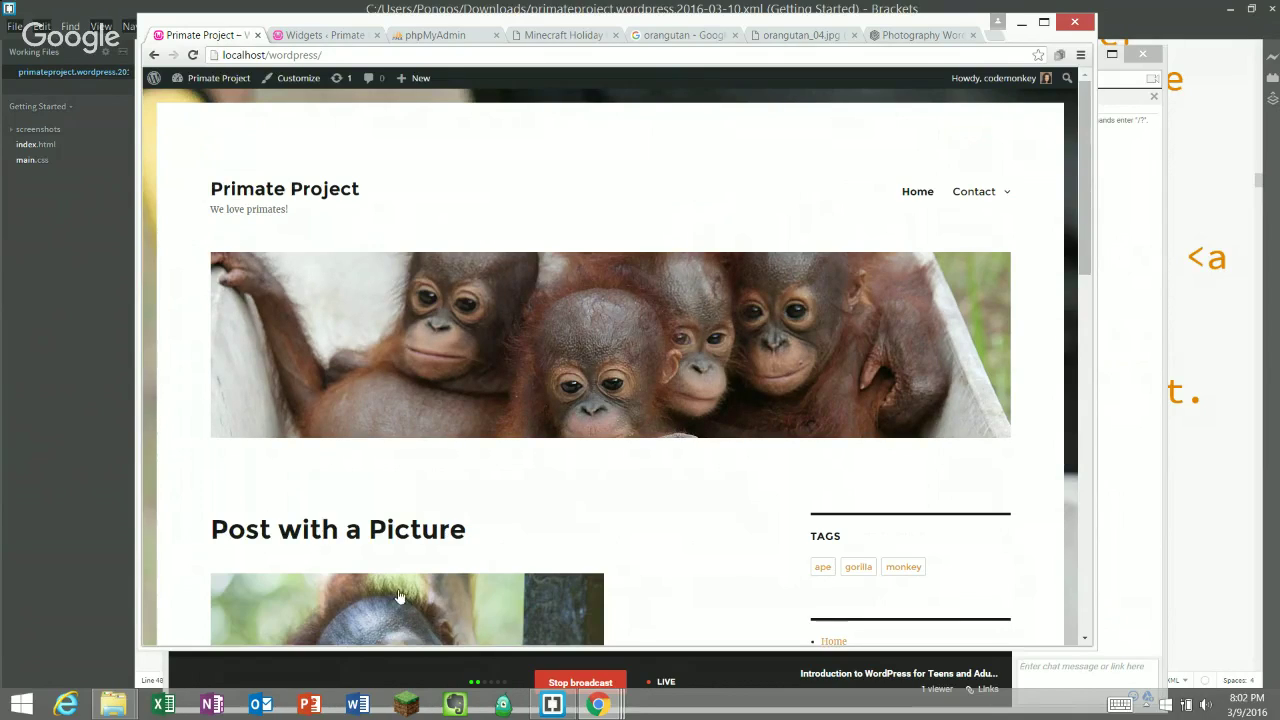
# - Switch to the Google Hangouts window and stop screen sharing
pyautogui.moveTo(597, 705)
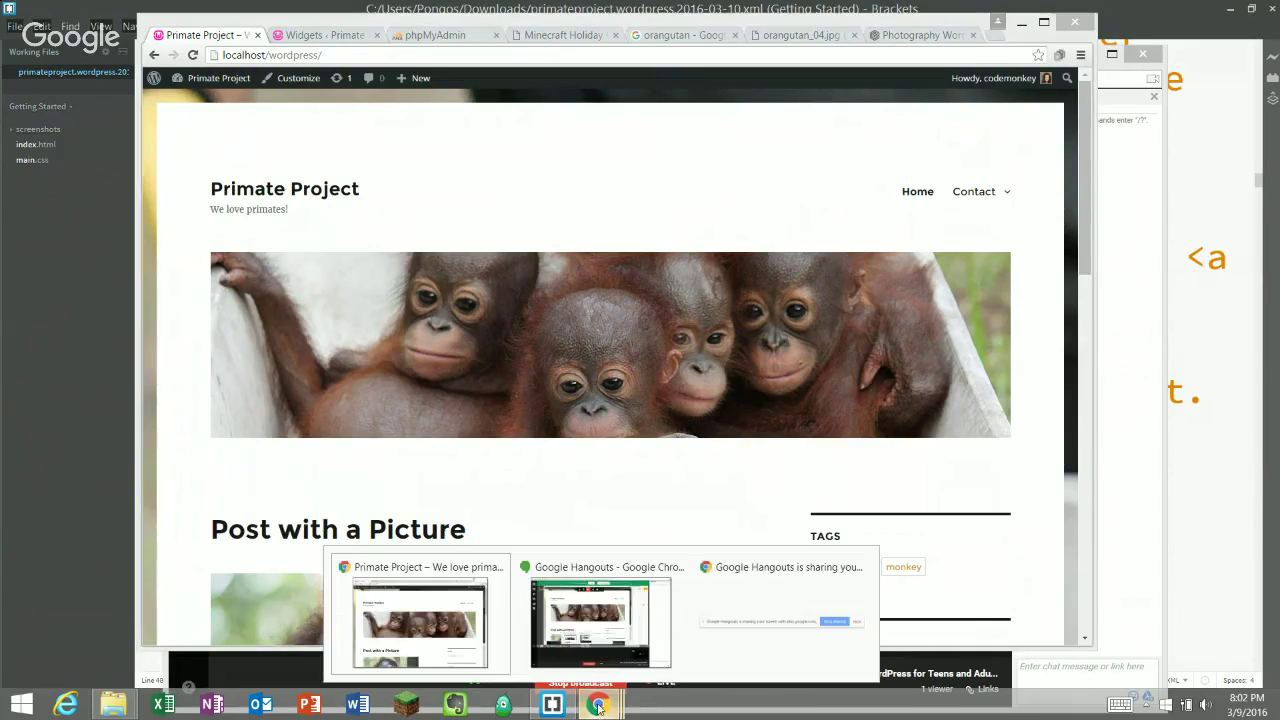
pyautogui.click(601, 630)
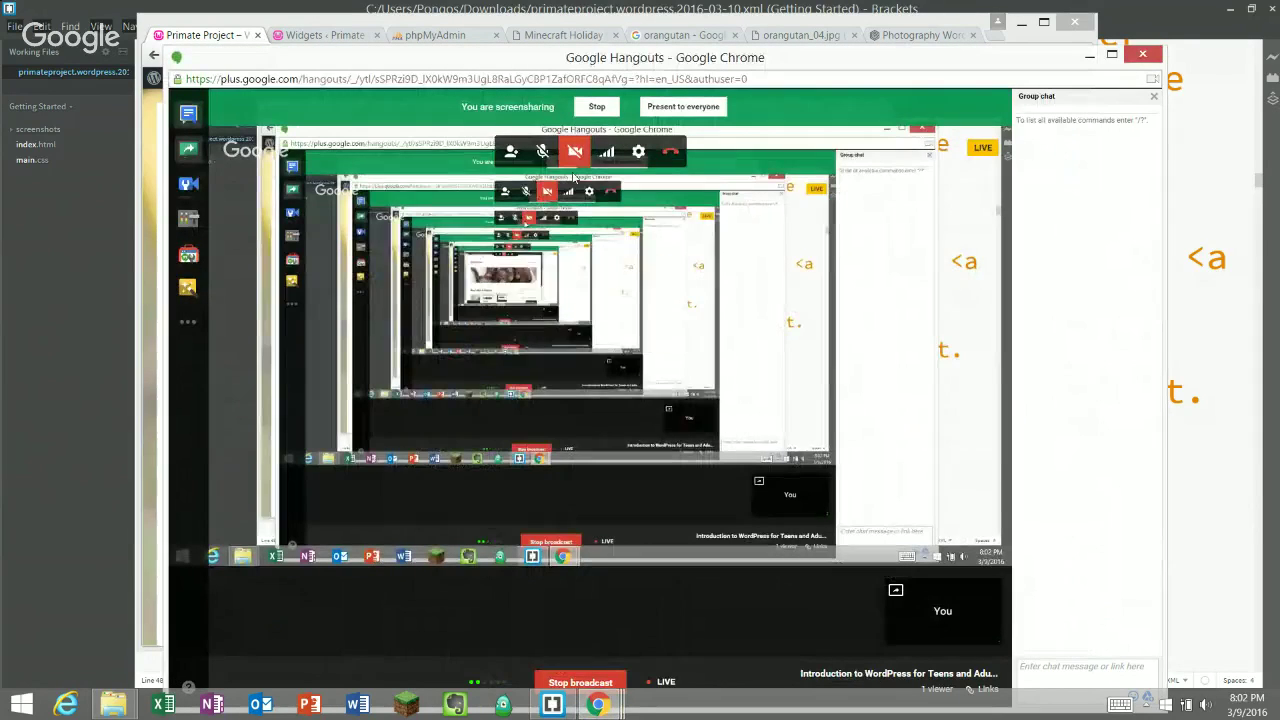
pyautogui.click(596, 106)
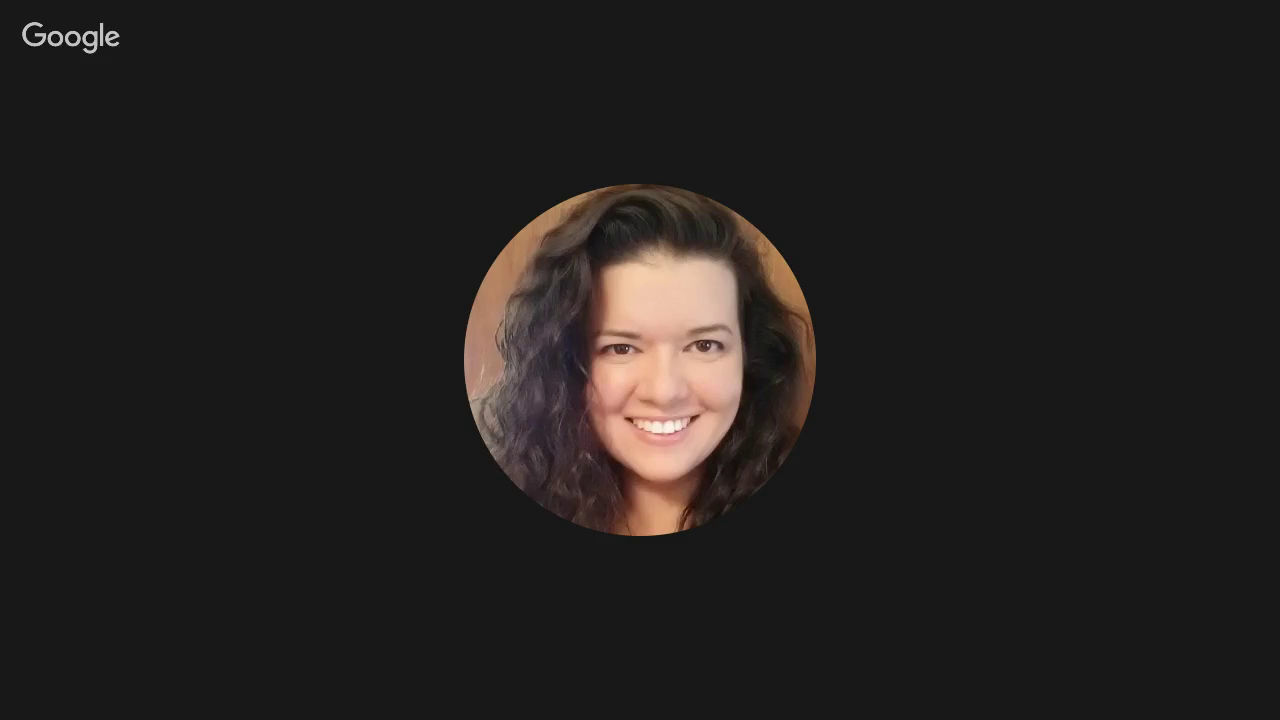